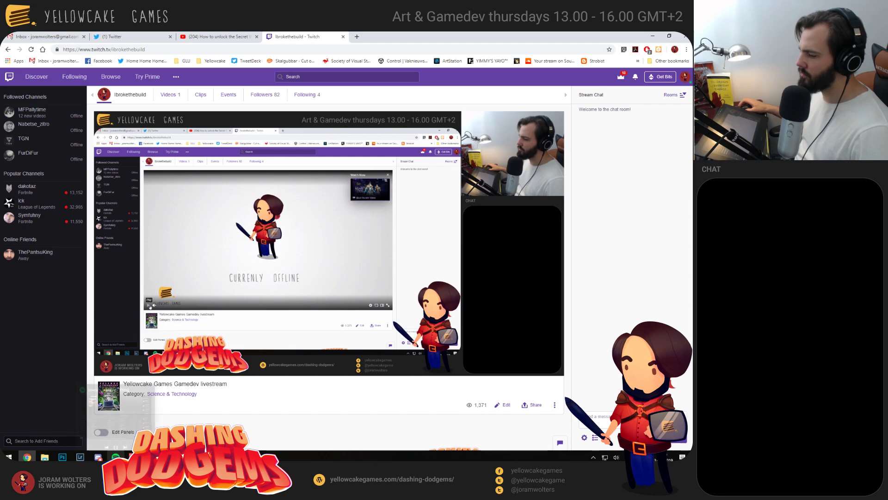
Check the live stream's sound by toggling the stream player's mute and the background music playback
left_click(116, 444)
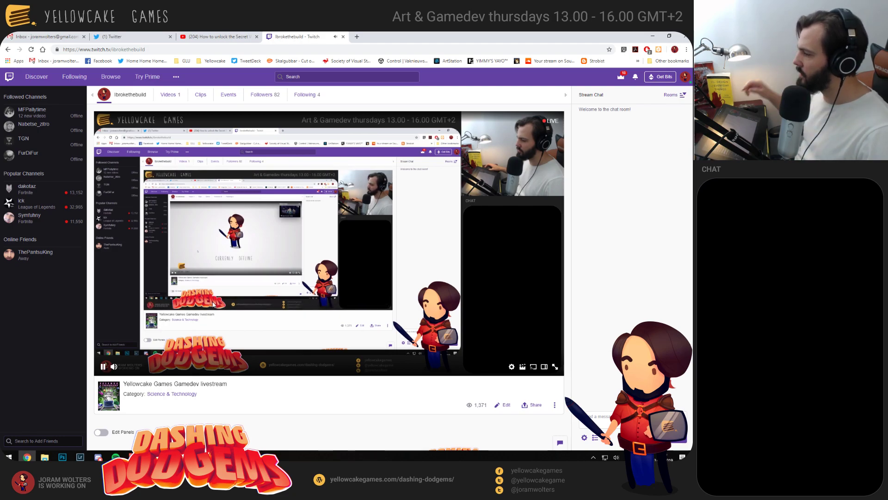
left_click(113, 367)
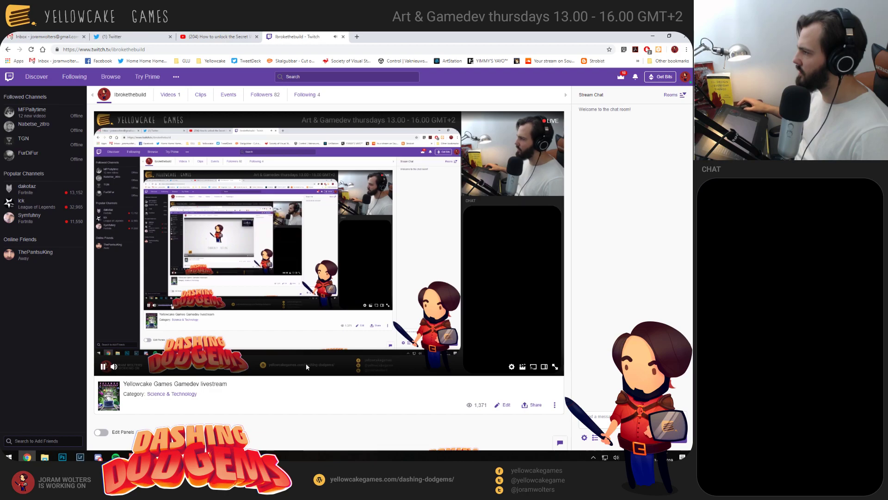
left_click(113, 366)
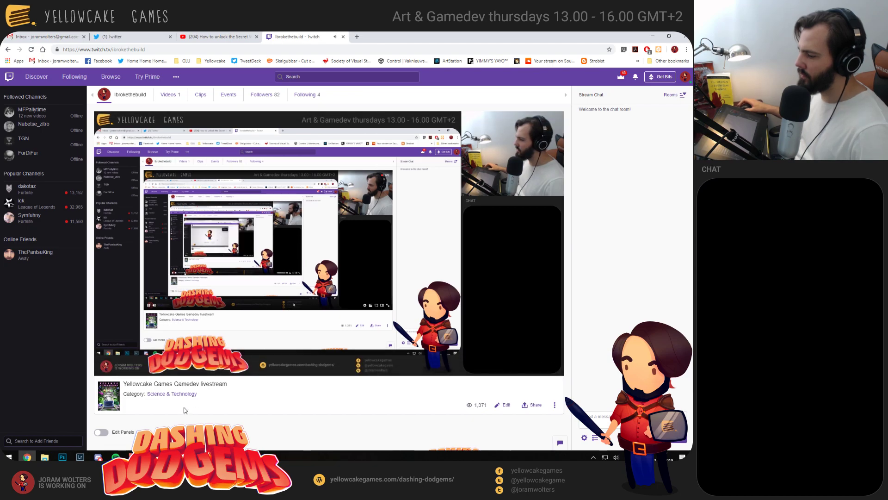
left_click(118, 443)
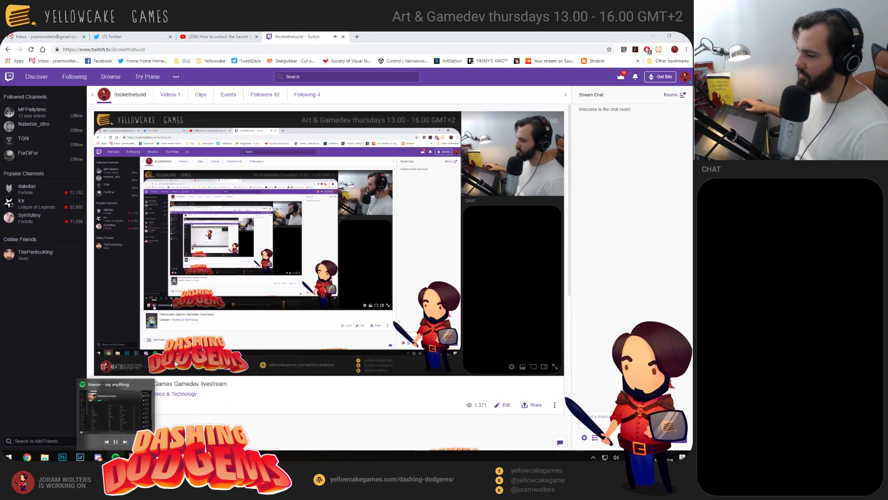
Switch to Twitter, load the new tweet and begin composing "We're live on #twitch, streaming #gamedev with"
left_click(130, 37)
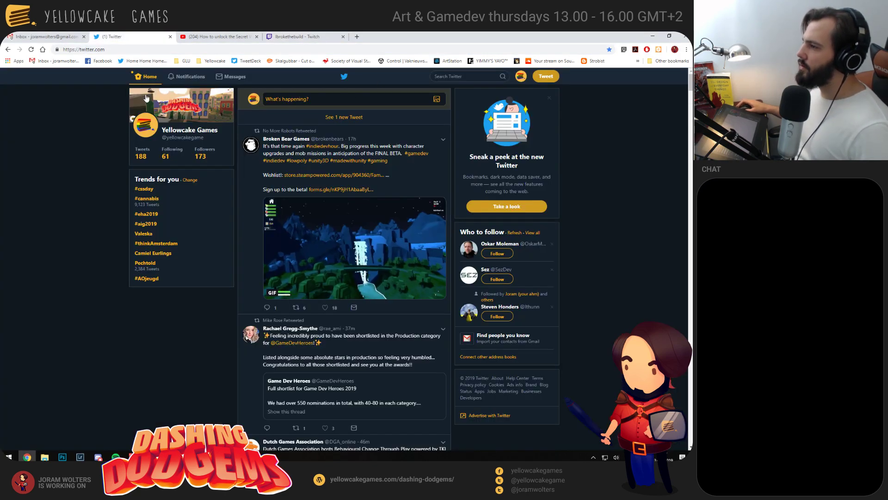
left_click(344, 117)
left_click(340, 102)
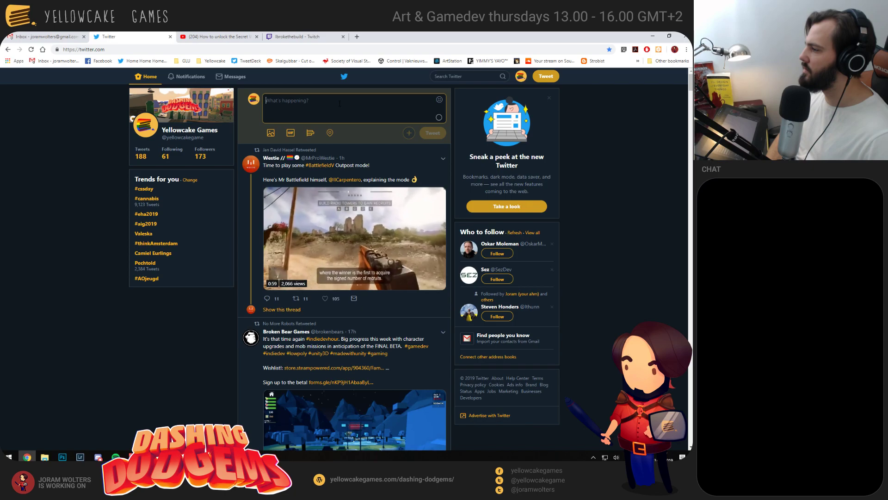
type("We're live on")
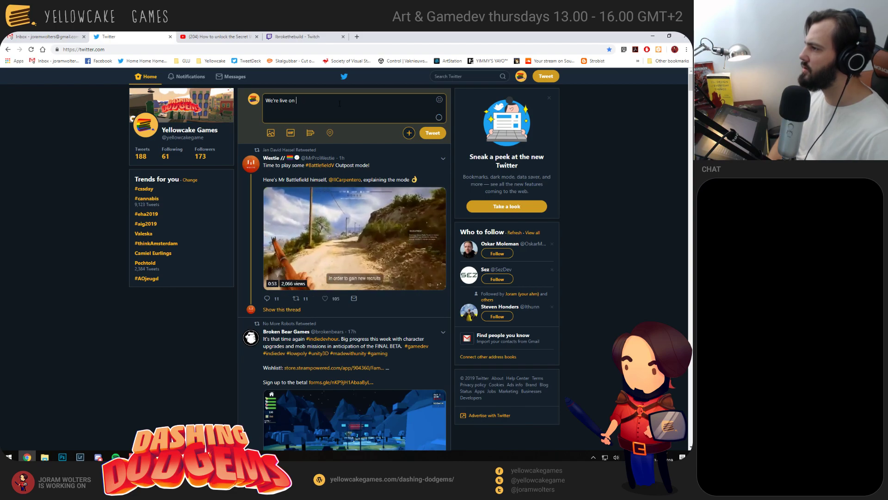
type("itch, d")
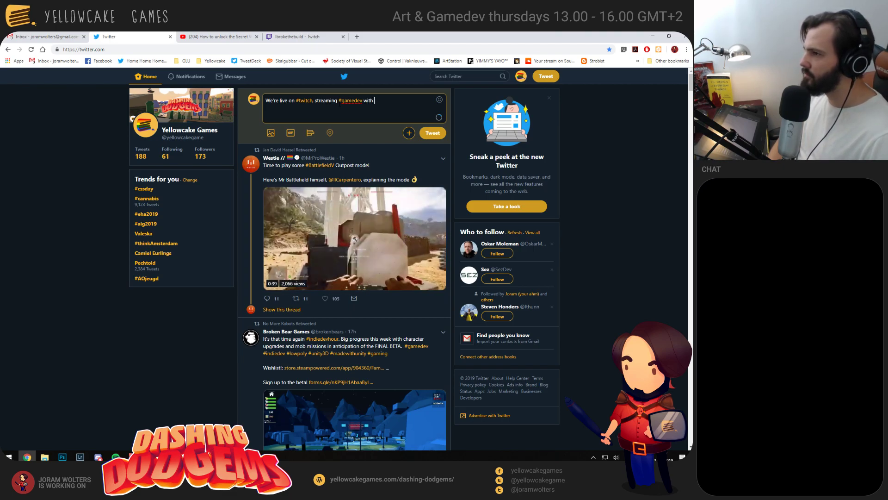
key("ctrl+shift+Tab")
key("ctrl+w")
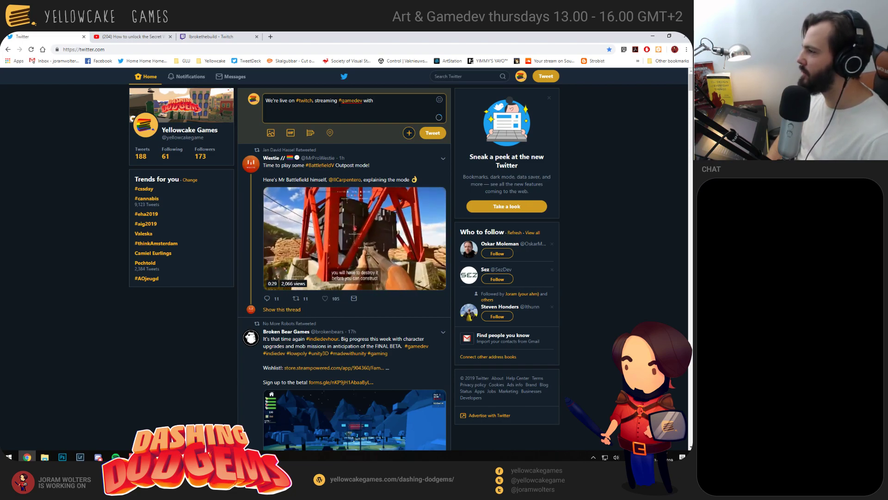
type("oram")
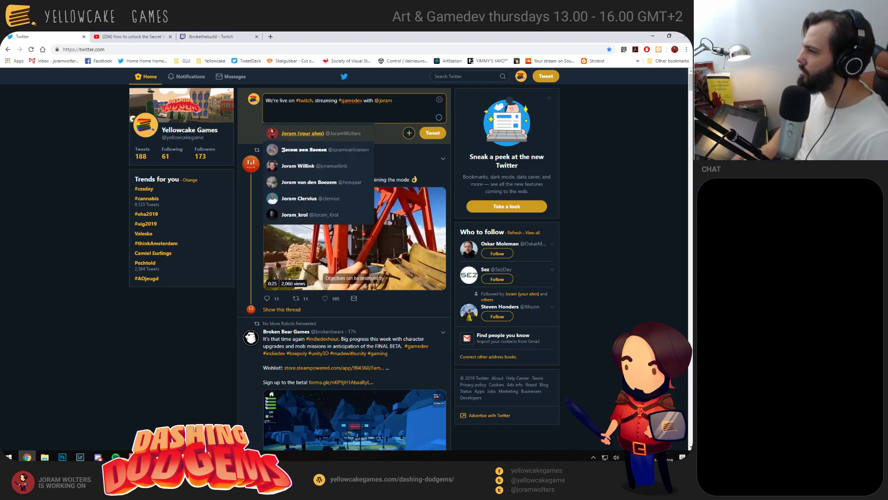
key("Return")
type("and @dk_l")
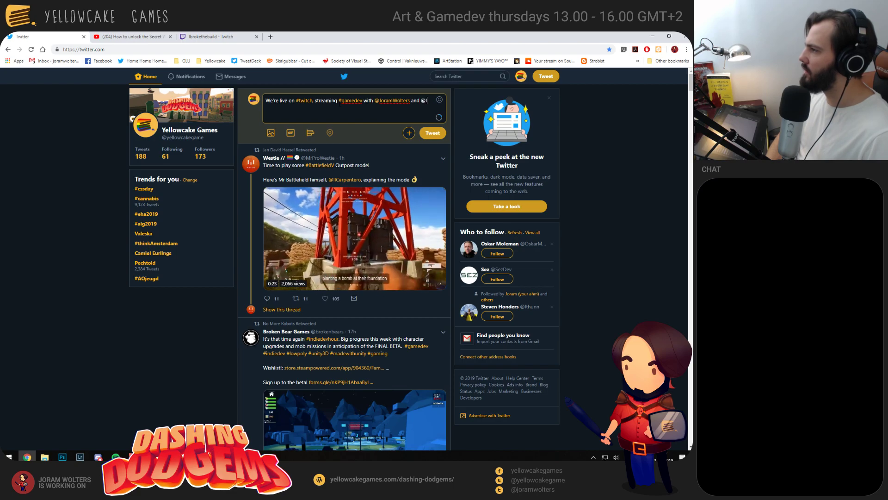
type("ance")
key("Return")
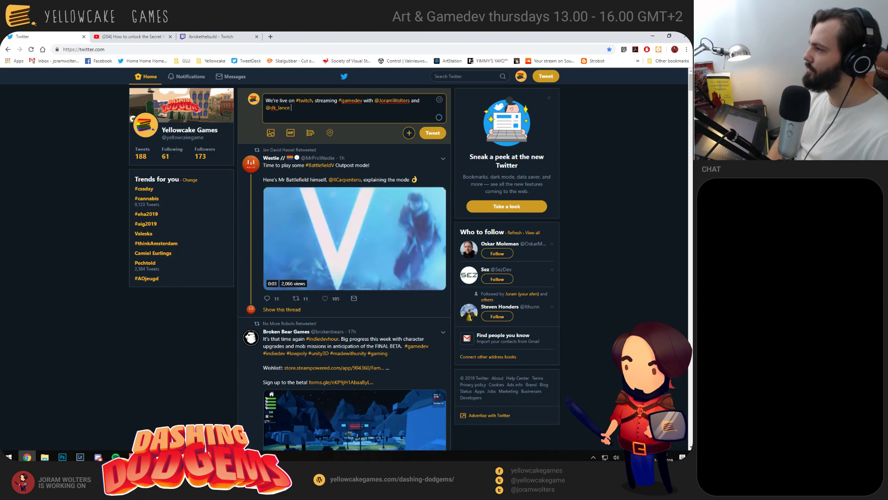
type("https://www.twitch.tv/ibrokethebuild")
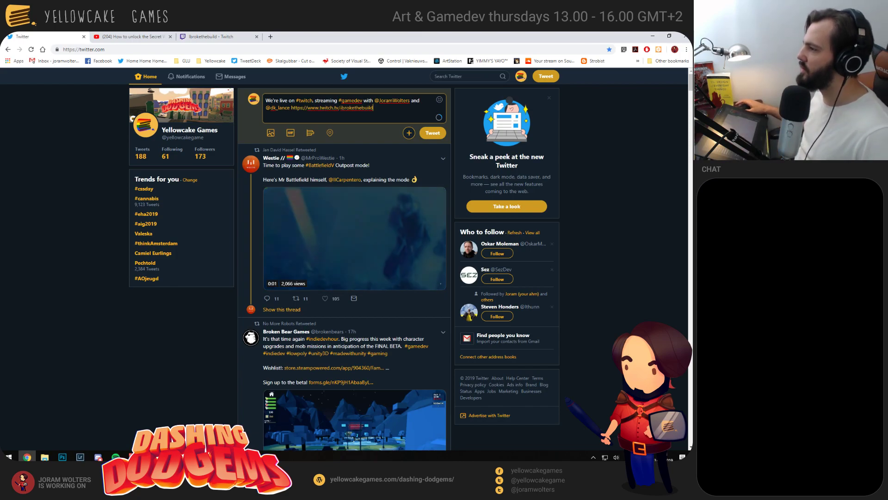
Start attaching media to the tweet and look through the gif folder inside Yellowcake's promo folder
left_click(271, 133)
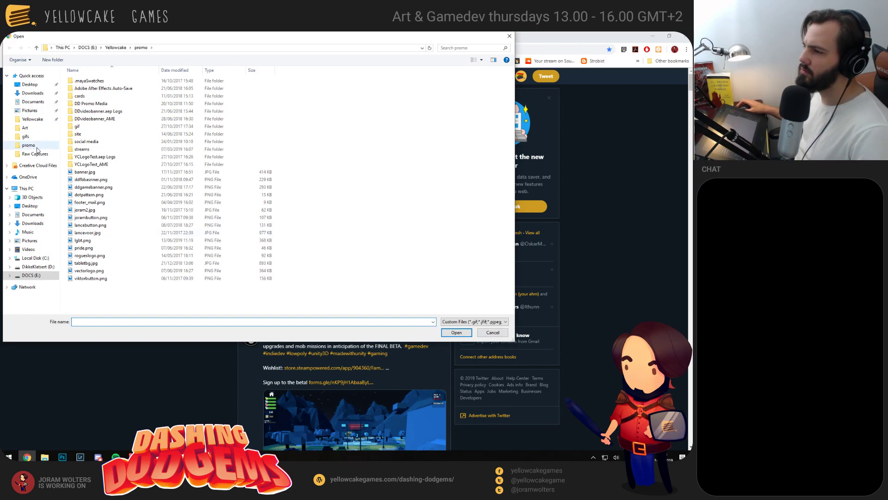
left_click(41, 122)
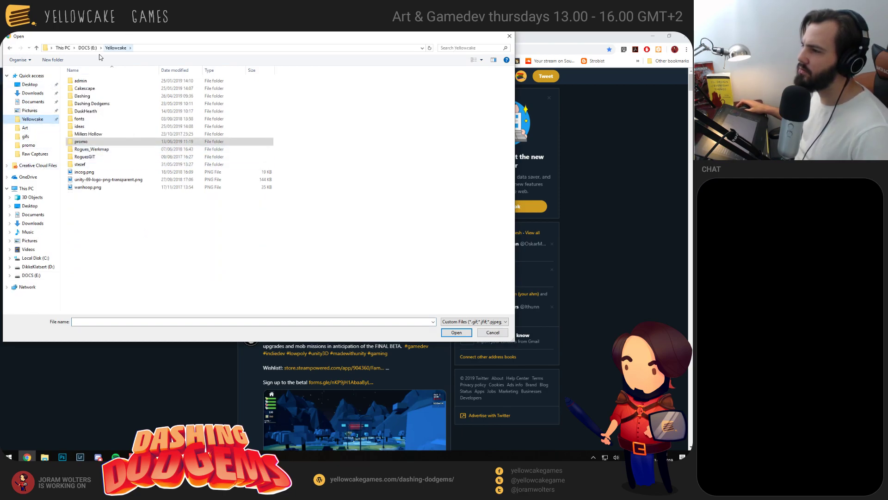
double_click(82, 141)
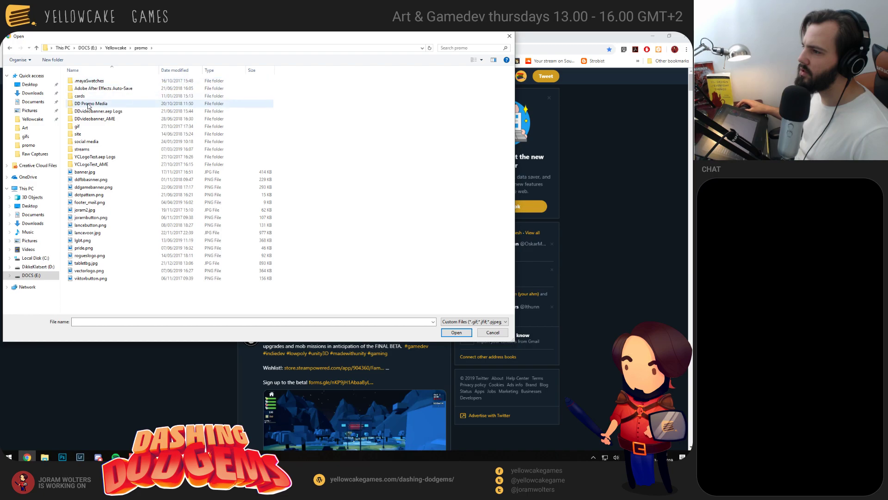
double_click(93, 128)
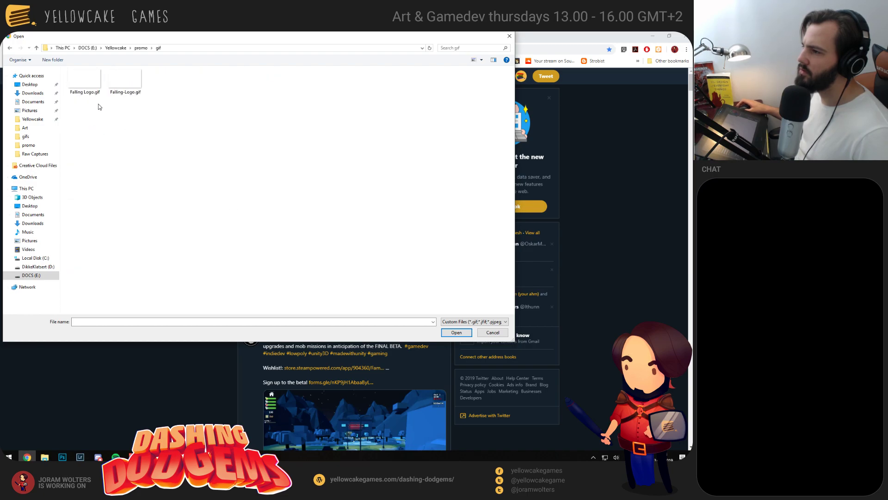
key("BackSpace")
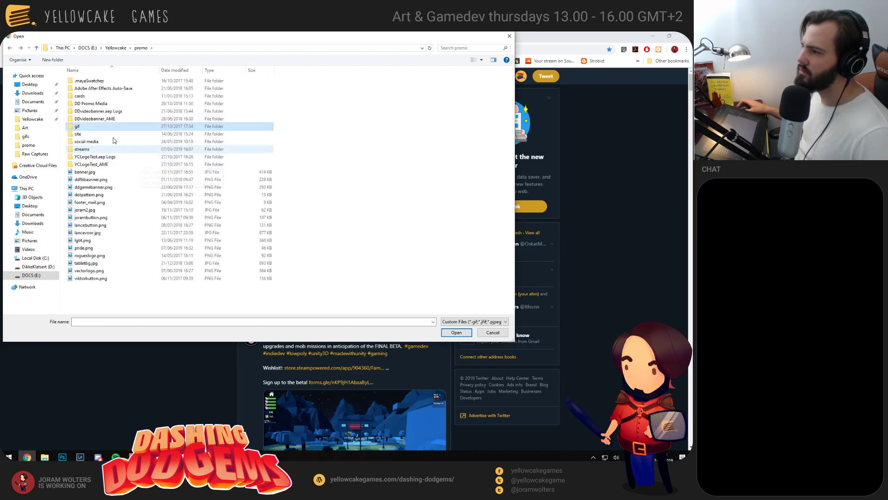
Browse to the gifs folder under Yellowcake > Dashing Dodgems > media
left_click(116, 48)
double_click(90, 103)
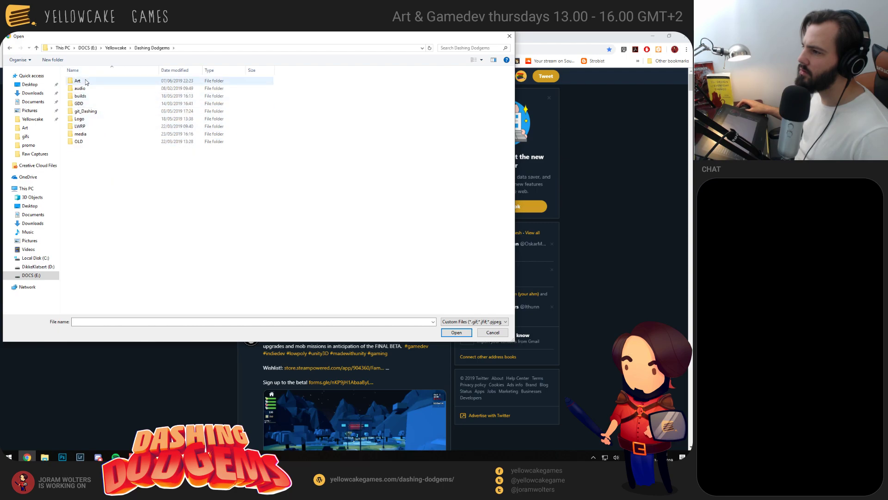
double_click(88, 133)
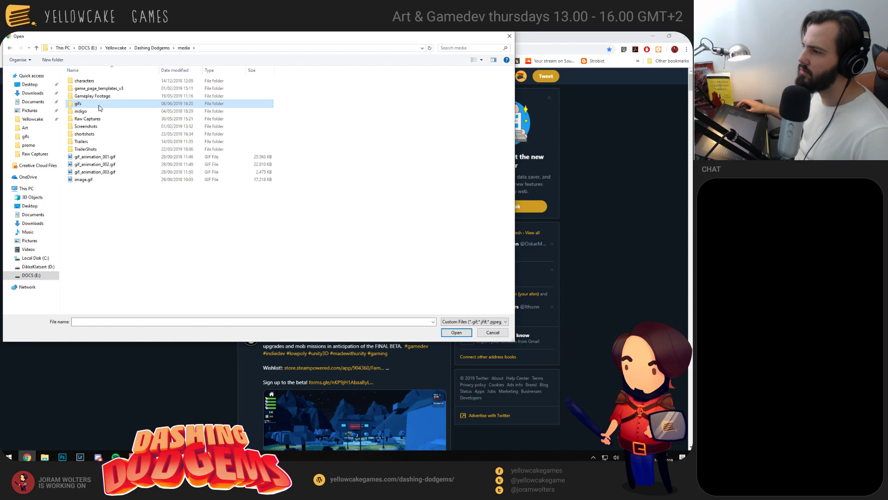
left_click(86, 119)
double_click(86, 104)
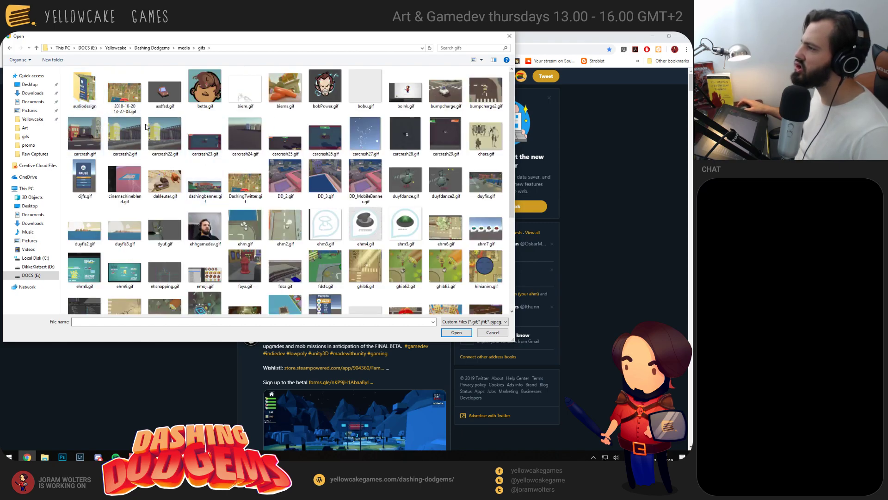
right_click(278, 90)
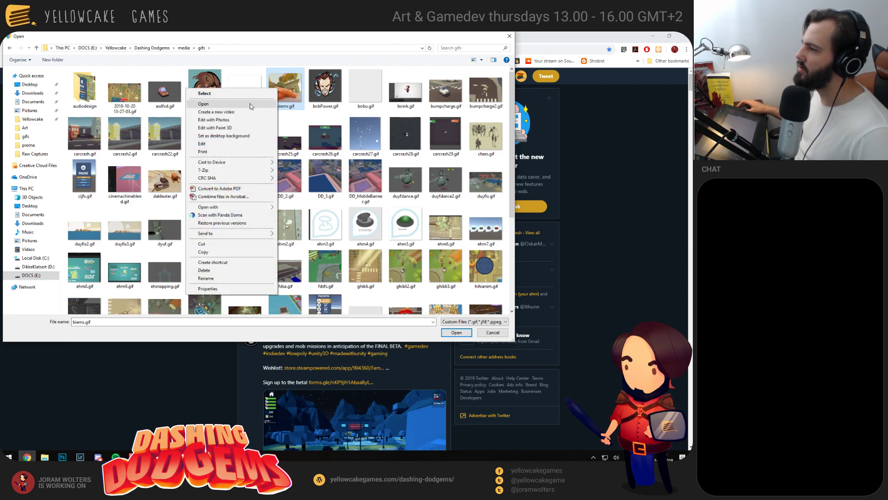
left_click(250, 106)
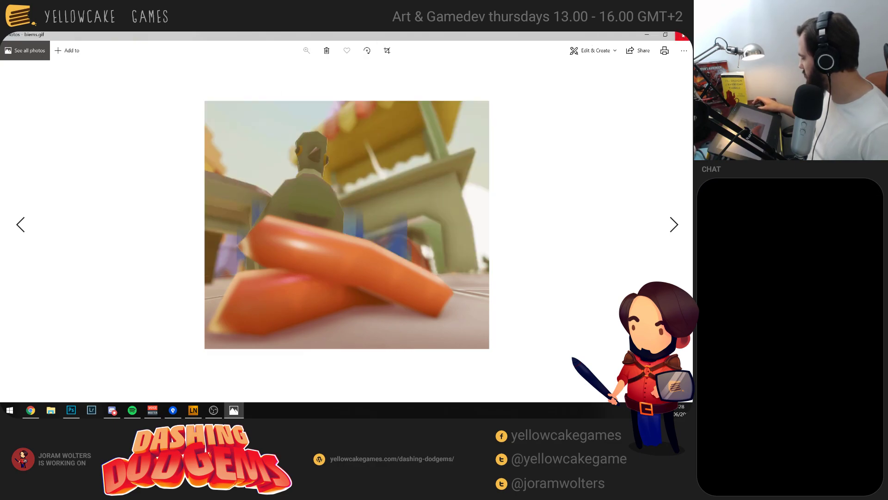
left_click(683, 35)
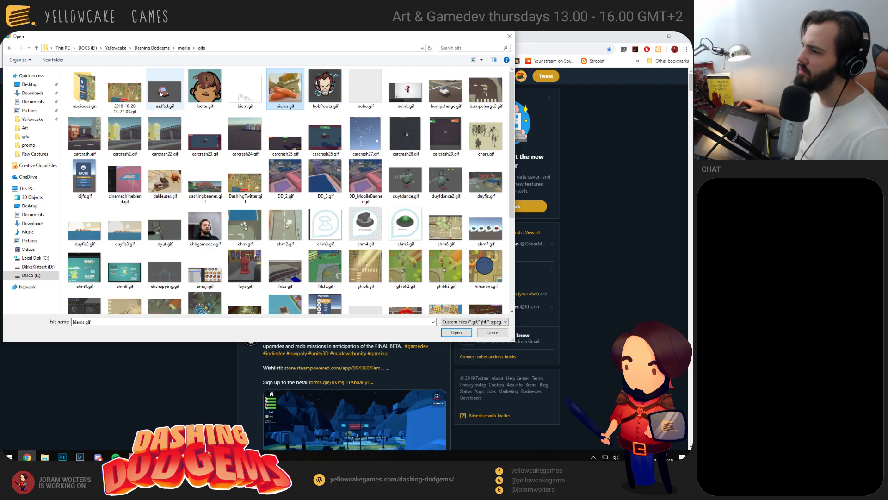
left_click(140, 84)
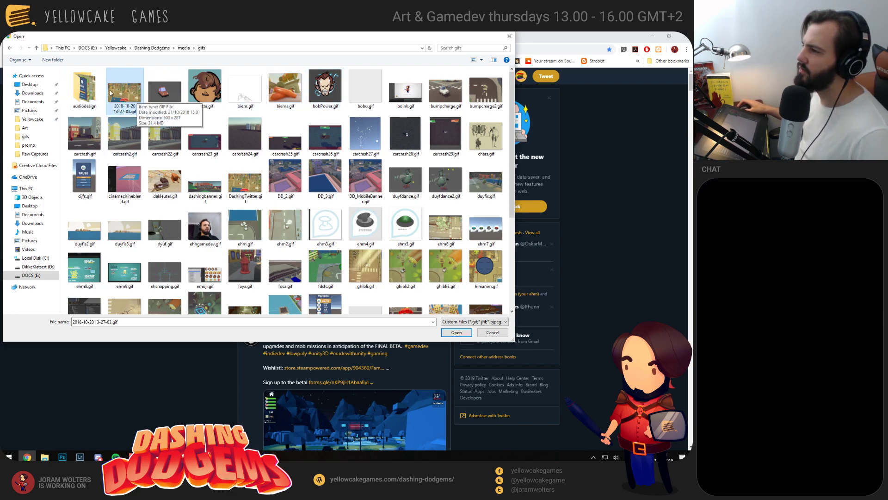
scroll(162, 127, "down", 3)
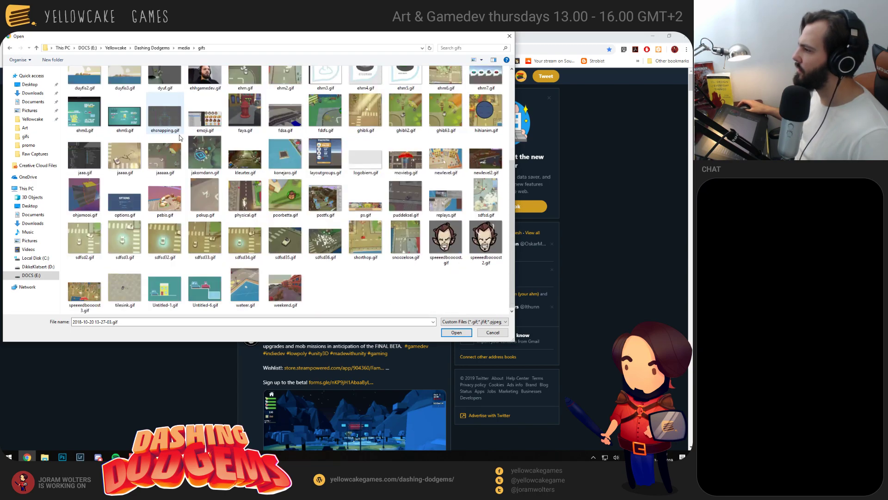
scroll(204, 175, "up", 3)
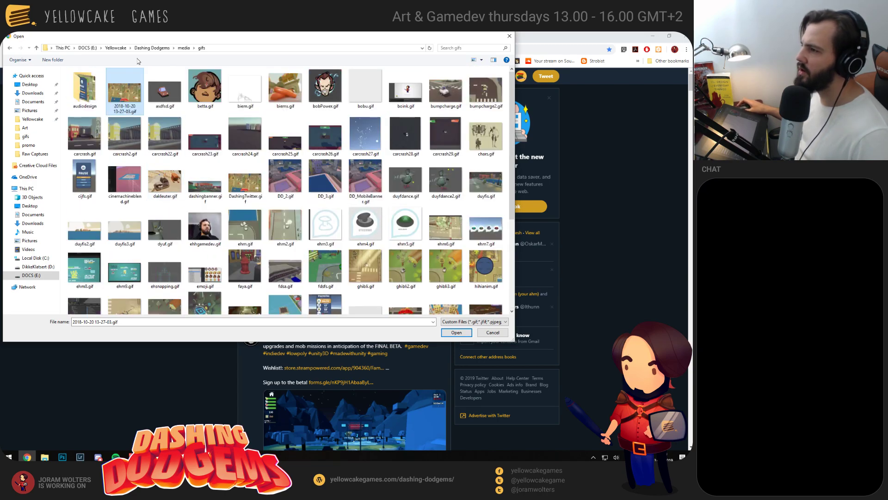
Look through the Gameplay Footage folder and its GameplayTrailer_01 subfolder, and return to the media folder
left_click(183, 48)
double_click(96, 96)
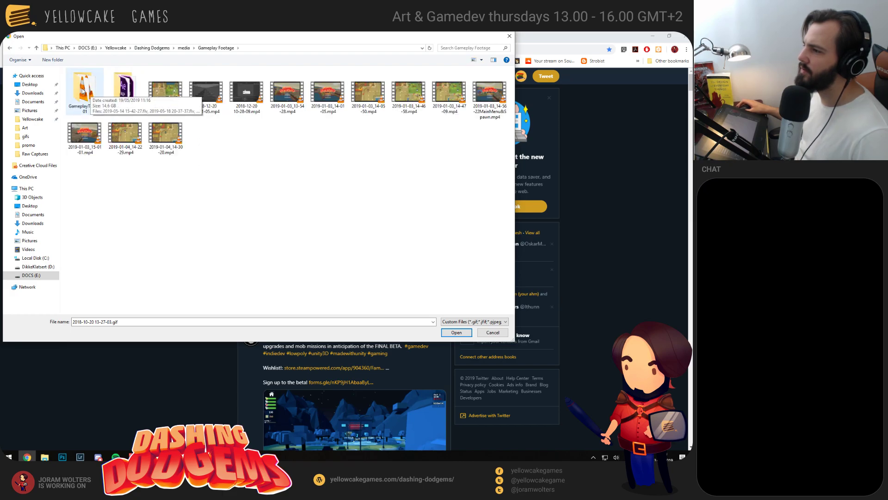
double_click(83, 90)
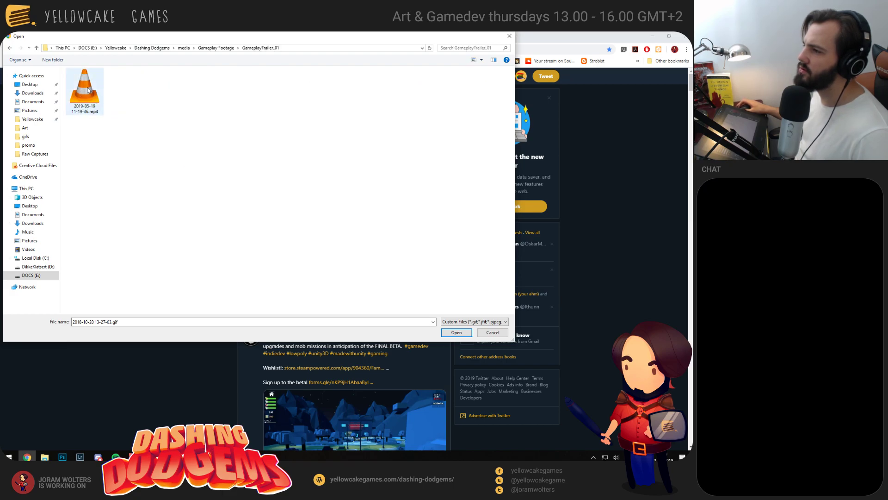
left_click(219, 49)
left_click(183, 48)
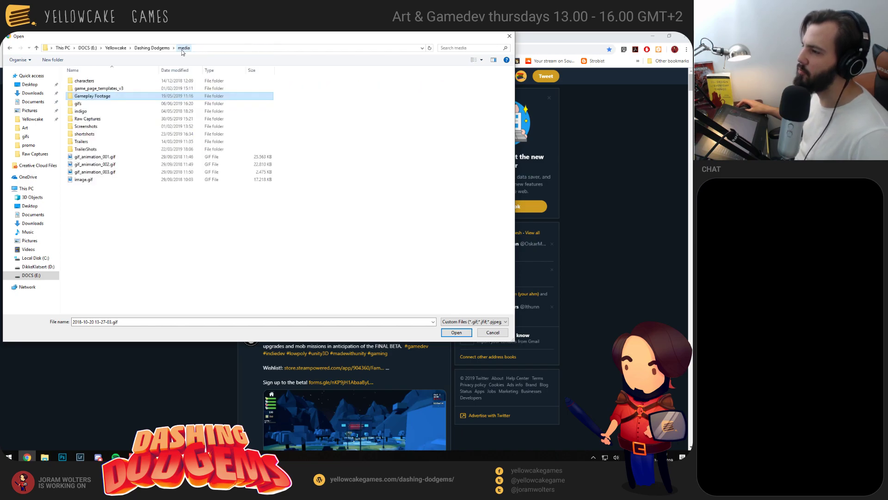
Browse to the mp4 folder inside Raw Captures and preview shortshots02315h40m.mp4 in the video player
double_click(88, 119)
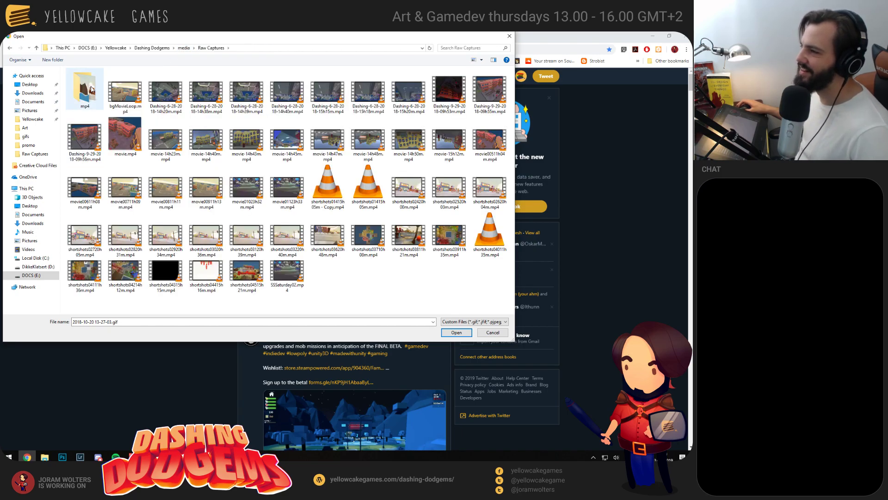
double_click(92, 90)
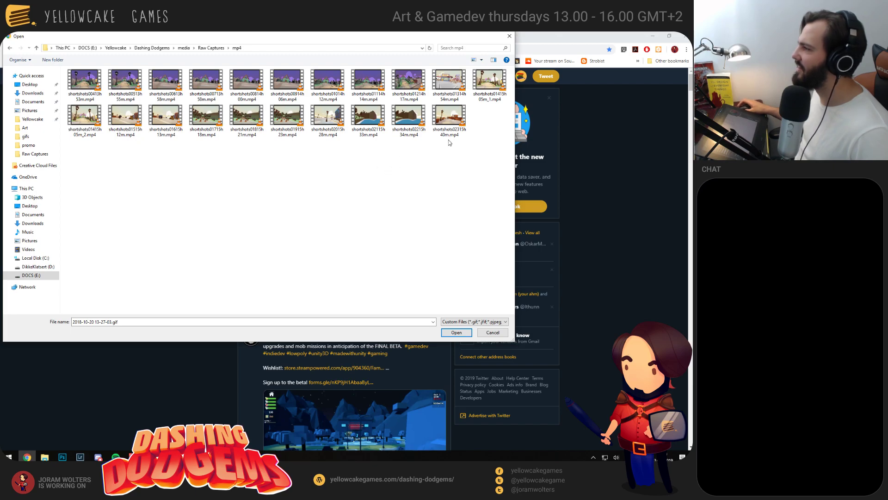
right_click(448, 114)
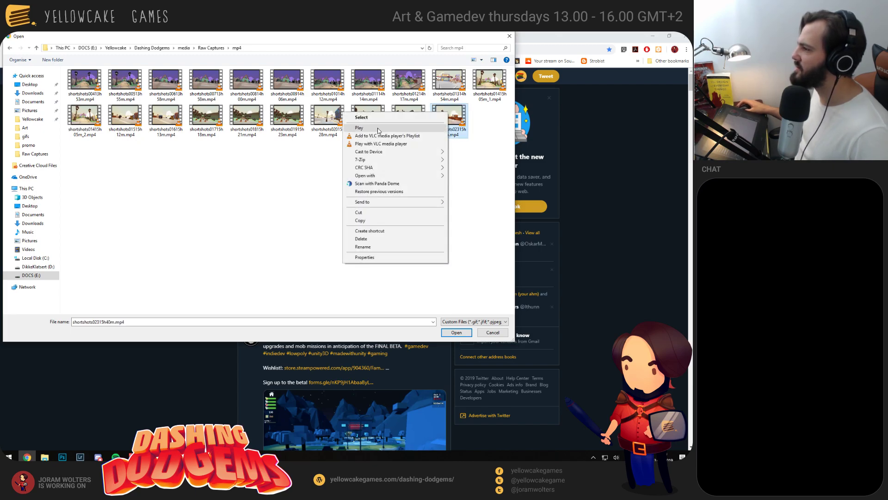
left_click(377, 129)
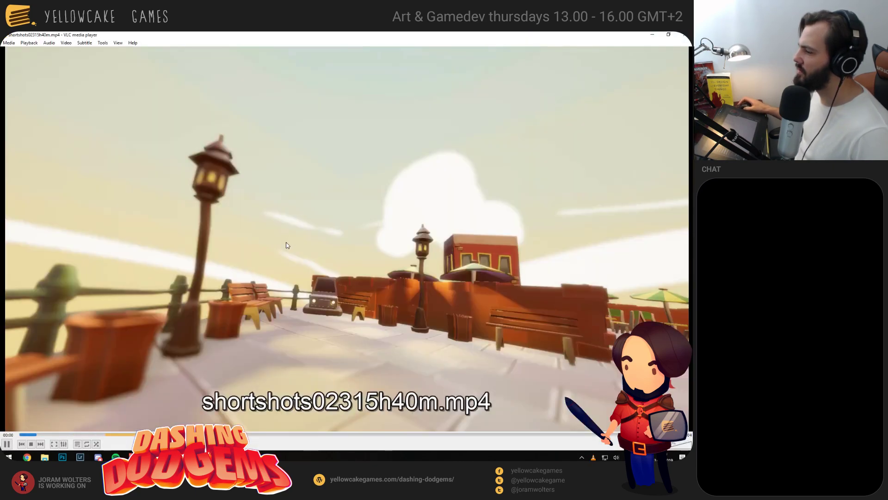
left_click(684, 35)
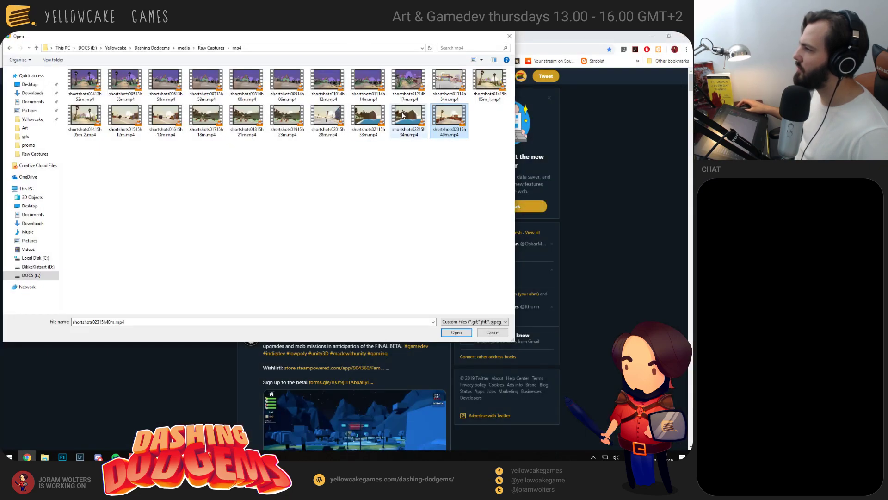
Preview shortshots02015h28m.mp4 in the video player and close the player
right_click(326, 119)
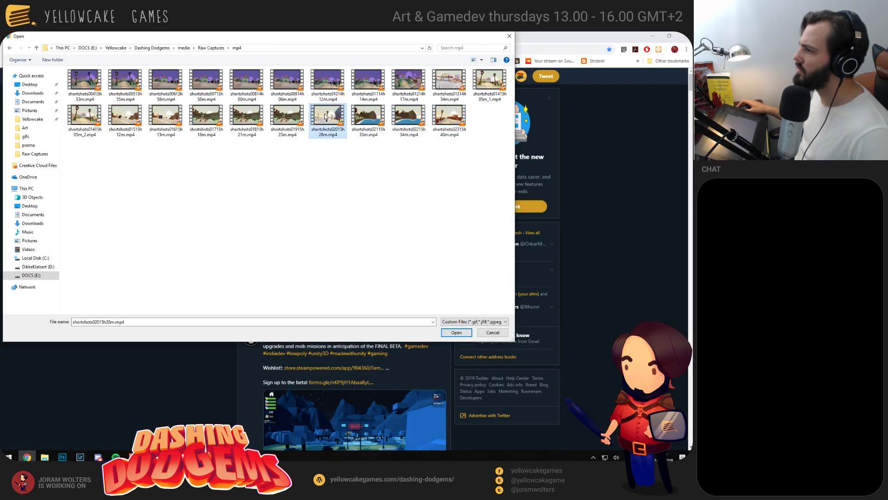
left_click(289, 130)
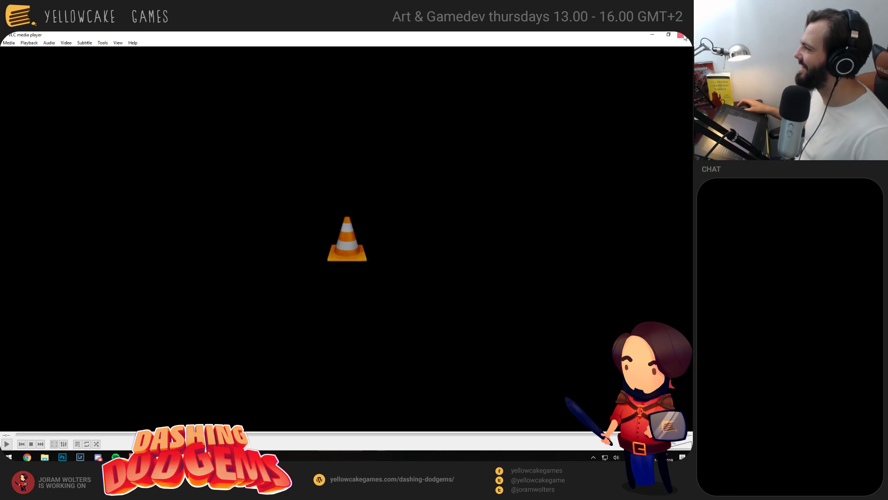
left_click(685, 34)
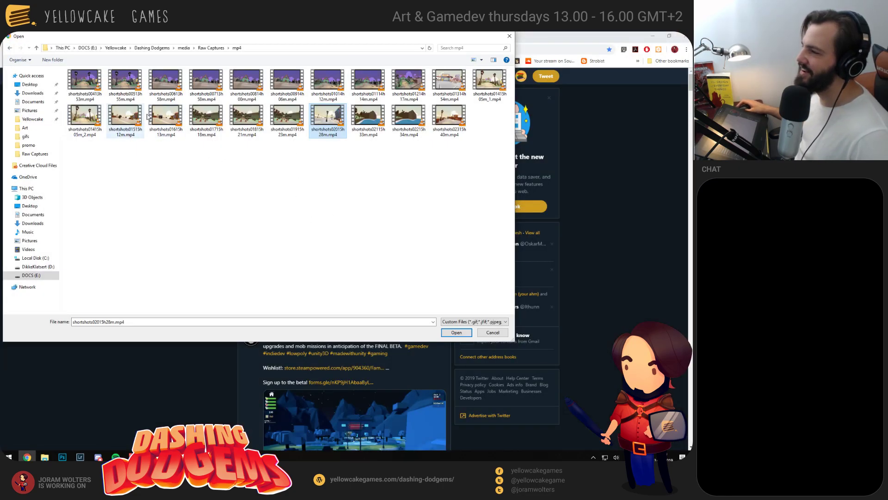
Preview shortshots01615h13m.mp4 in the video player and attach that clip to the tweet
right_click(165, 118)
left_click(131, 133)
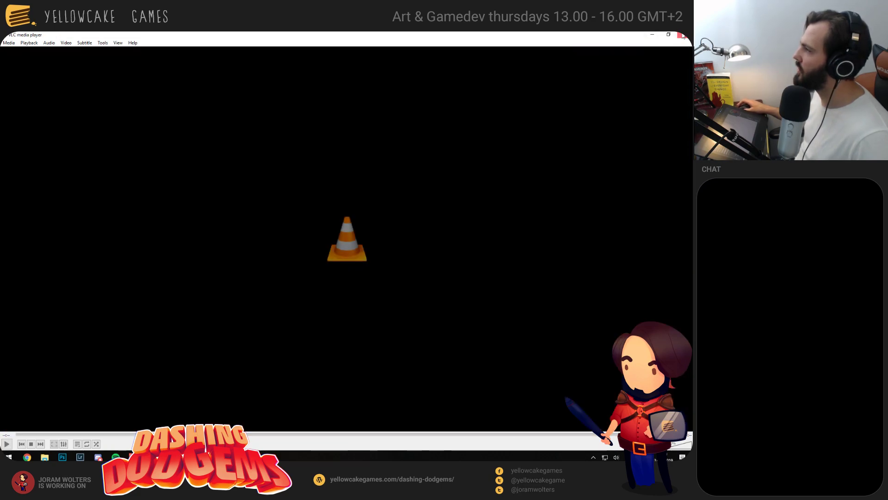
left_click(682, 35)
double_click(167, 116)
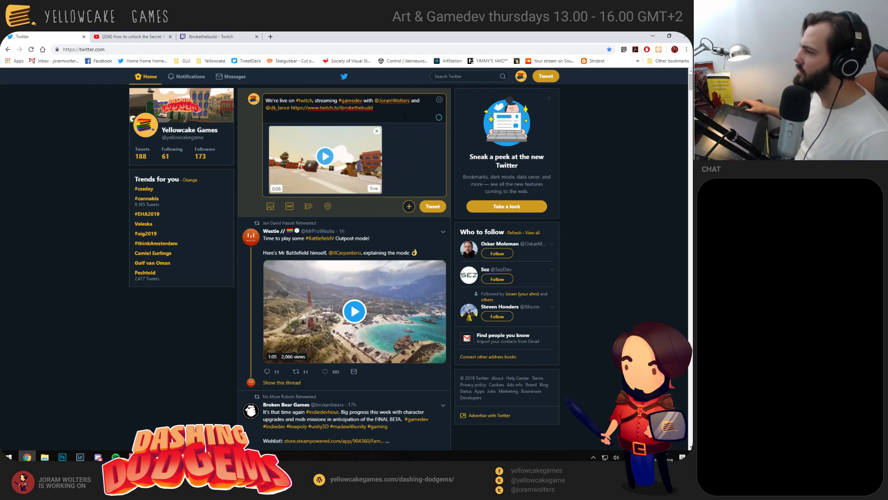
Add the hashtags #indiedev #madewithunity on a separate line below the tweet text and post the tweet
key("alt+Tab")
key("alt+Tab")
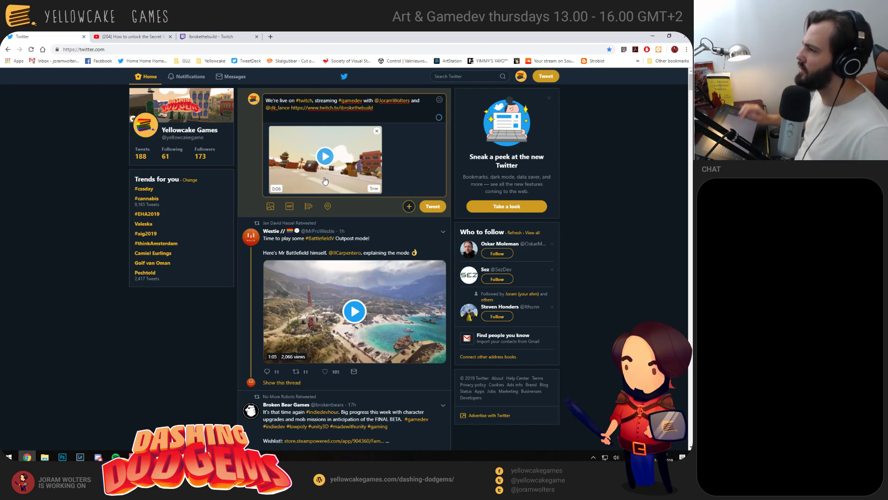
key("Return")
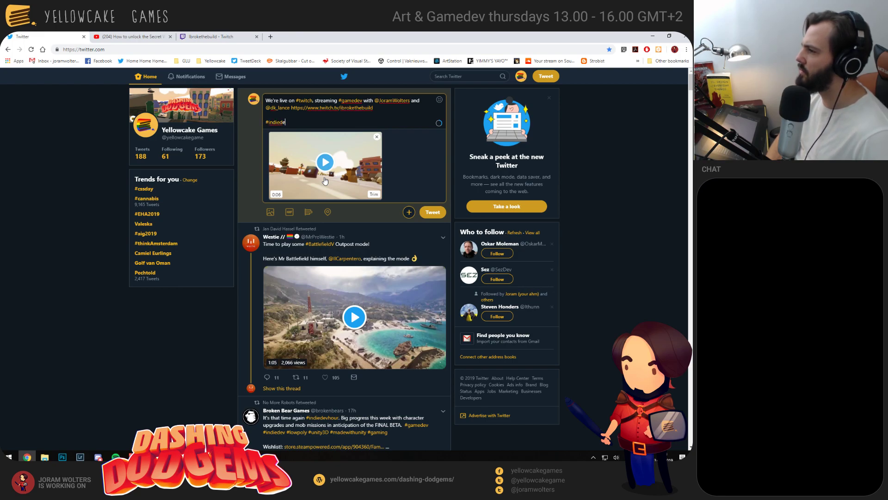
key("BackSpace")
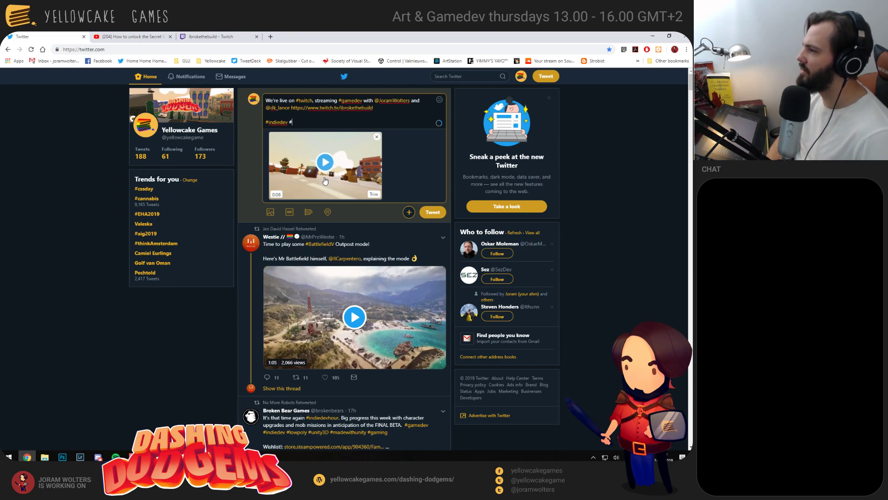
type("ewithunity")
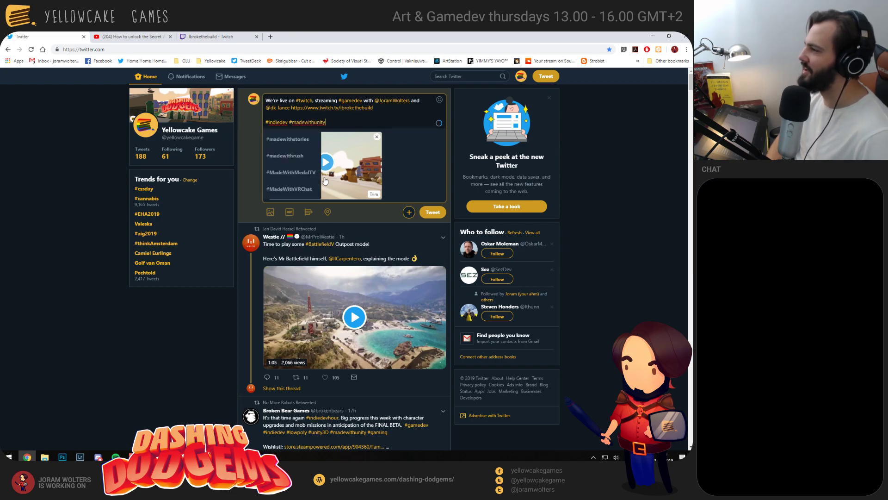
left_click(433, 213)
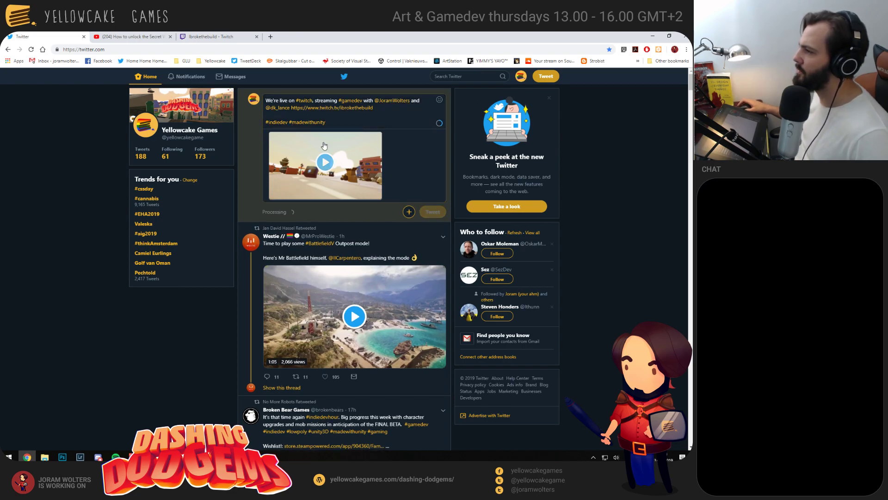
Open TweetDeck and retweet the Yellowcake Games stream announcement from the personal account
left_click(248, 60)
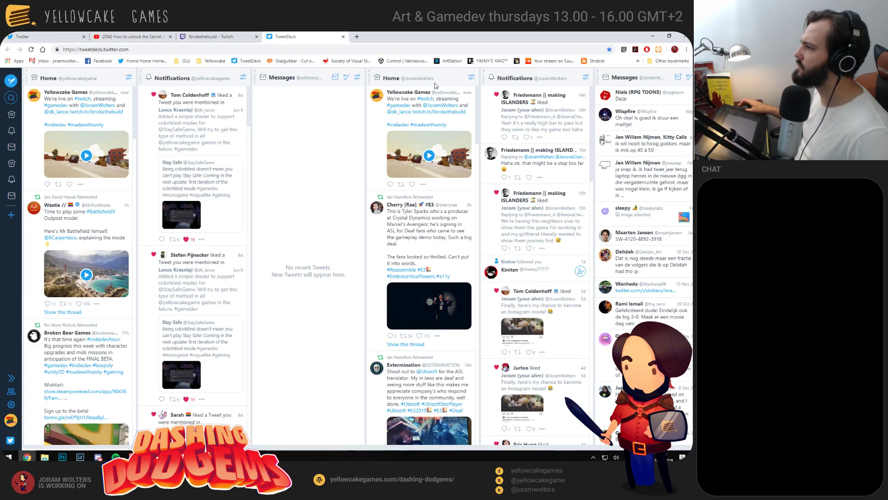
left_click(402, 185)
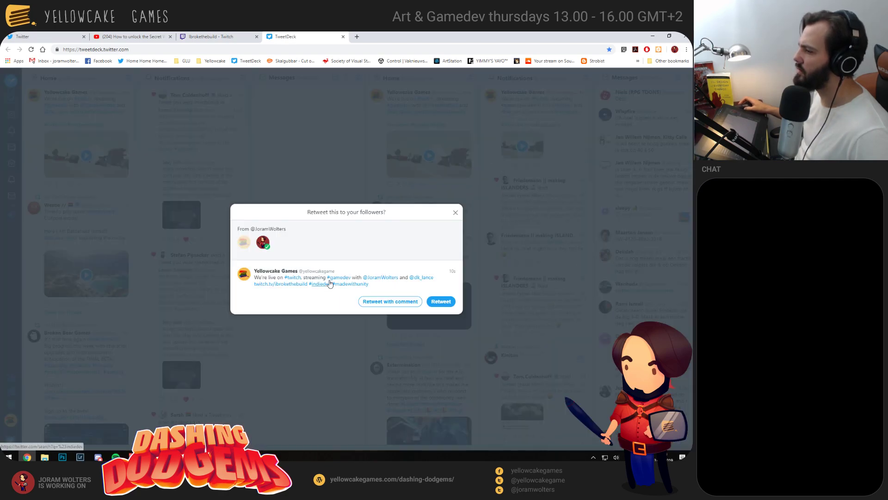
left_click(441, 301)
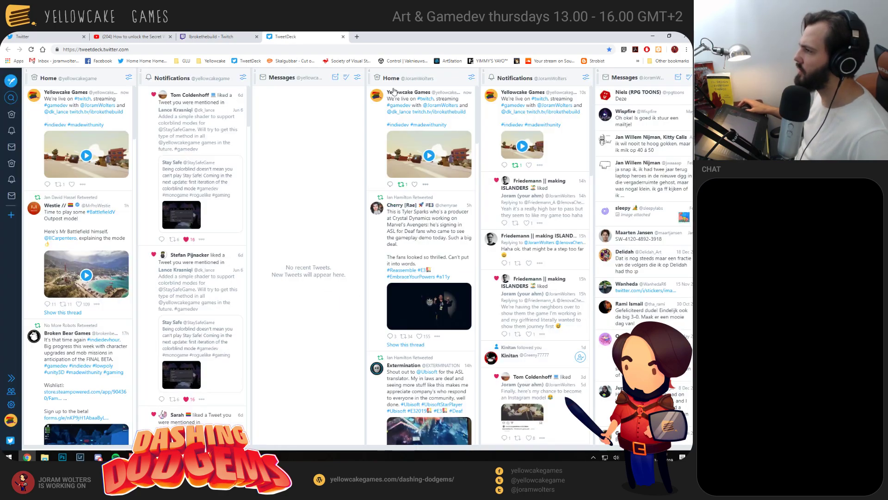
Switch to Photoshop and undo the stray brush mark on the blank white canvas
key("alt+Tab")
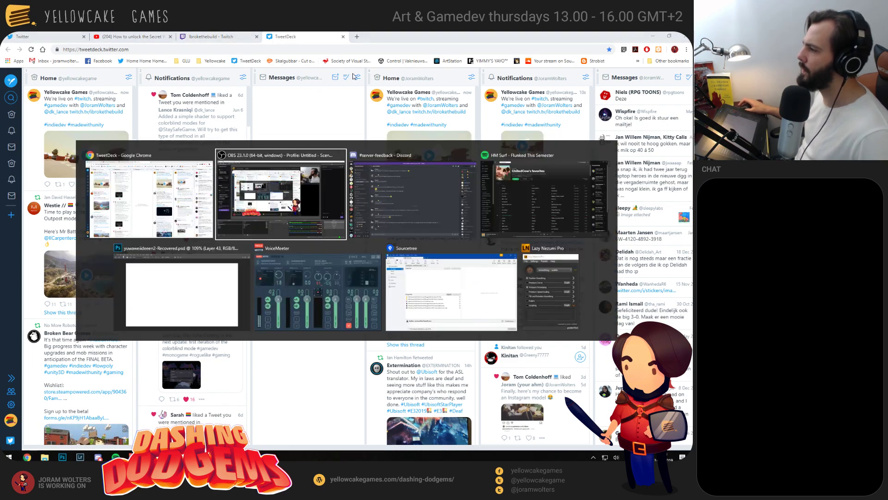
left_click(181, 288)
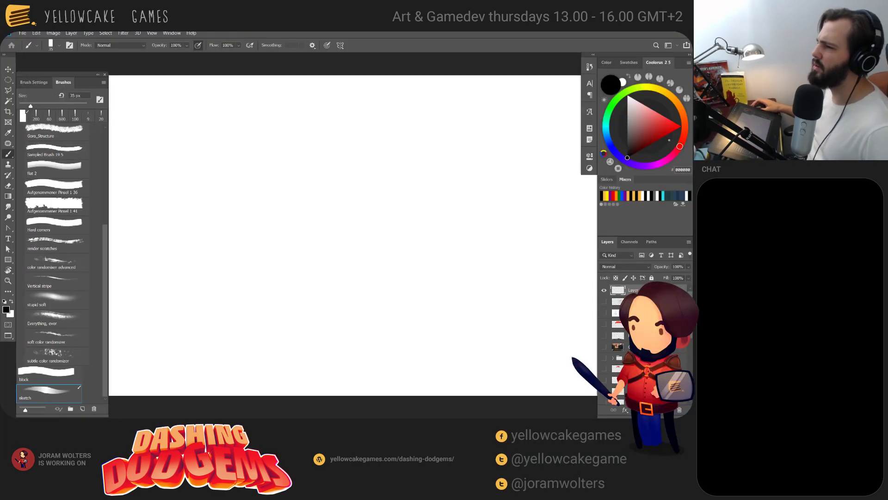
key("alt+Tab")
key("alt+Tab")
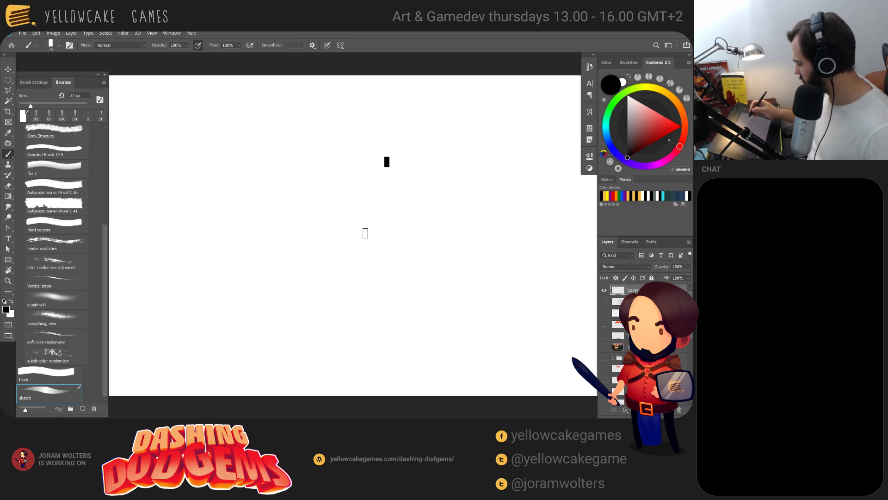
key("ctrl+z")
mouse_move(375, 266)
left_mouse_down()
mouse_move(405, 268)
mouse_move(370, 264)
left_mouse_up()
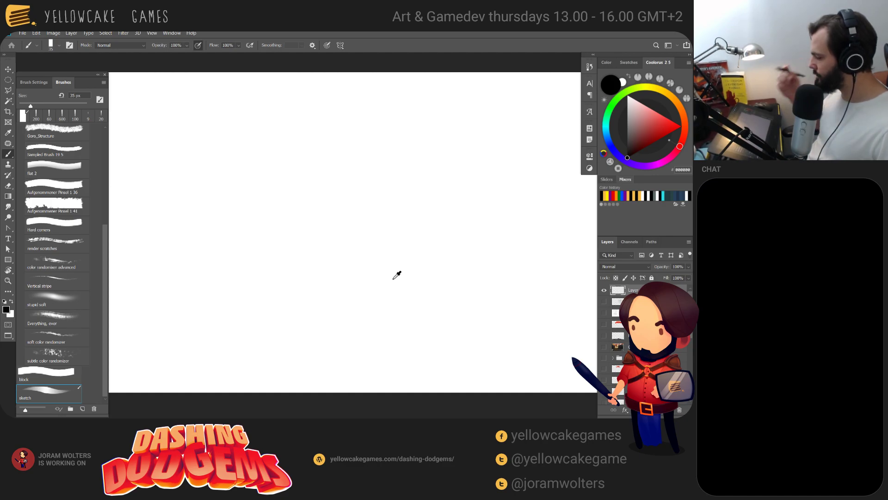
Handwrite the title "NEW JOINSCENE" in the upper-left corner of the canvas with the sketch brush
left_click_drag(398, 228, 460, 237)
left_click_drag(147, 98, 148, 116)
mouse_move(146, 95)
left_mouse_down()
mouse_move(147, 117)
mouse_move(163, 105)
mouse_move(170, 117)
mouse_move(179, 98)
mouse_move(199, 109)
mouse_move(187, 121)
mouse_move(226, 138)
mouse_move(233, 111)
mouse_move(221, 116)
mouse_move(226, 106)
mouse_move(242, 117)
mouse_move(241, 94)
mouse_move(262, 124)
left_mouse_up()
key("ctrl+z")
key("ctrl+z")
mouse_move(288, 98)
left_mouse_down()
mouse_move(303, 118)
mouse_move(290, 118)
mouse_move(301, 96)
mouse_move(301, 111)
mouse_move(313, 96)
mouse_move(337, 127)
left_mouse_up()
left_click_drag(323, 95, 346, 93)
left_click_drag(323, 110, 331, 109)
mouse_move(443, 246)
left_mouse_down()
mouse_move(406, 246)
mouse_move(416, 246)
left_mouse_up()
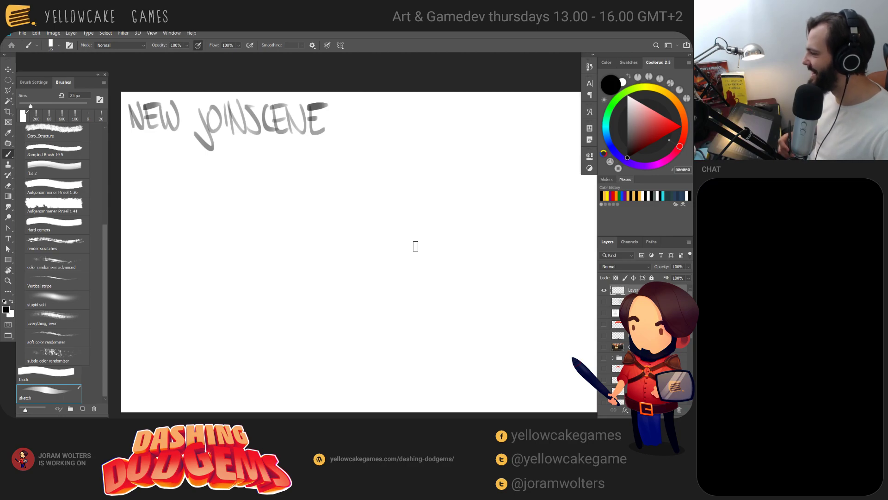
mouse_move(419, 270)
left_mouse_down()
mouse_move(393, 254)
mouse_move(410, 262)
left_mouse_up()
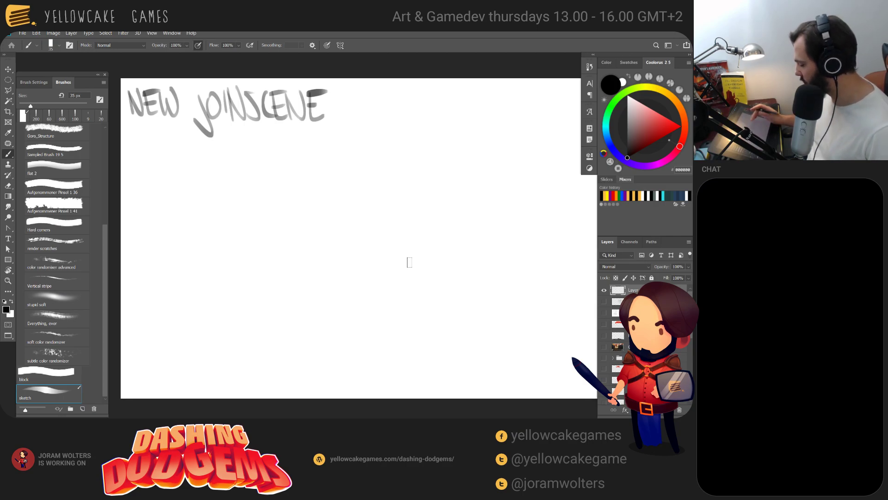
left_click_drag(425, 262, 407, 267)
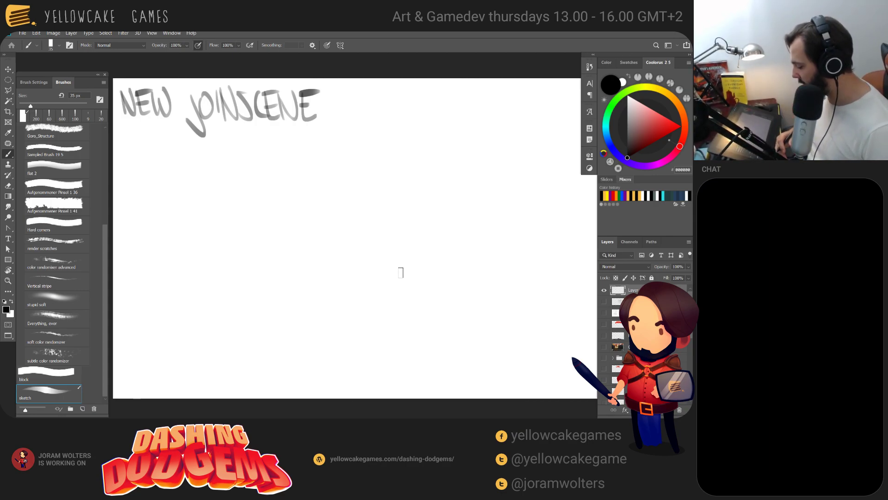
mouse_move(403, 230)
left_mouse_down()
mouse_move(391, 224)
mouse_move(400, 231)
left_mouse_up()
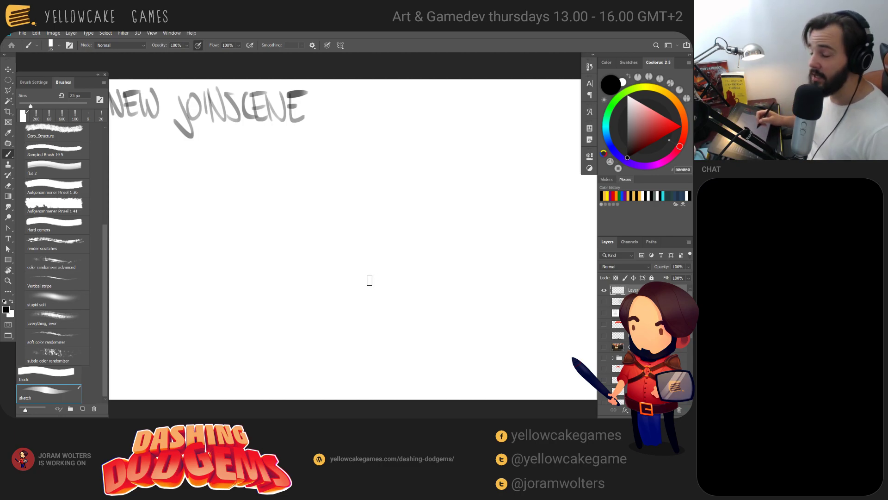
left_click_drag(404, 260, 414, 269)
Sketch a large horizontal oval near the middle of the canvas as the central platform, undoing the unwanted strokes
mouse_move(375, 233)
left_mouse_down()
mouse_move(402, 272)
mouse_move(330, 246)
left_mouse_up()
key("ctrl+z")
mouse_move(419, 231)
left_mouse_down()
mouse_move(372, 280)
mouse_move(393, 226)
mouse_move(373, 226)
left_mouse_up()
left_click_drag(373, 187, 410, 187)
left_click_drag(407, 186, 416, 241)
key("ctrl+z")
key("ctrl+z")
key("ctrl+z")
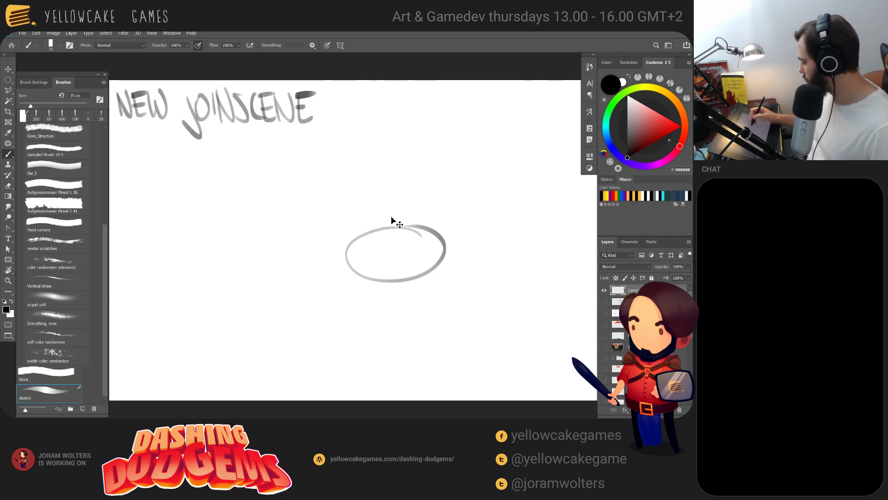
Sketch four smaller round platforms above, below and on both sides of the central oval, each joined to it by two lines
mouse_move(410, 210)
left_mouse_down()
mouse_move(424, 227)
mouse_move(409, 188)
mouse_move(419, 209)
left_mouse_up()
mouse_move(361, 233)
left_mouse_down()
mouse_move(327, 245)
mouse_move(352, 268)
mouse_move(327, 251)
left_mouse_up()
mouse_move(440, 234)
left_mouse_down()
mouse_move(474, 252)
mouse_move(467, 267)
left_mouse_up()
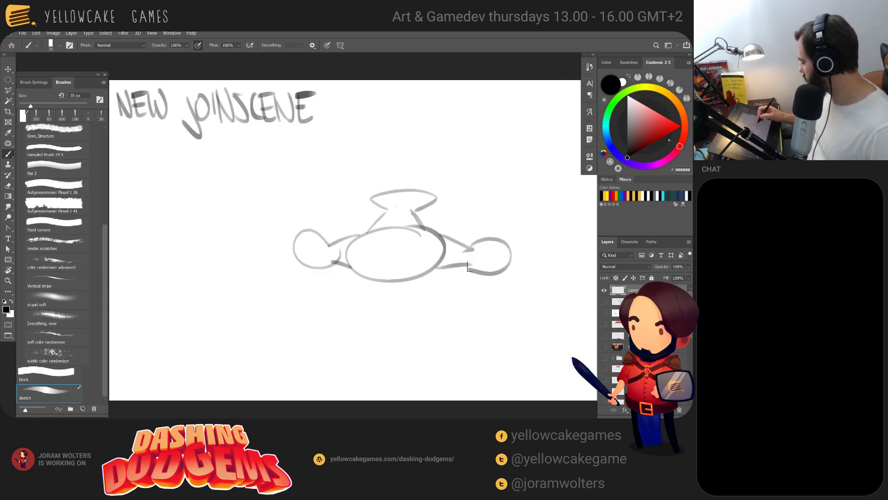
left_click_drag(368, 284, 388, 322)
key("ctrl+z")
left_click_drag(365, 276, 384, 304)
left_click_drag(420, 275, 409, 303)
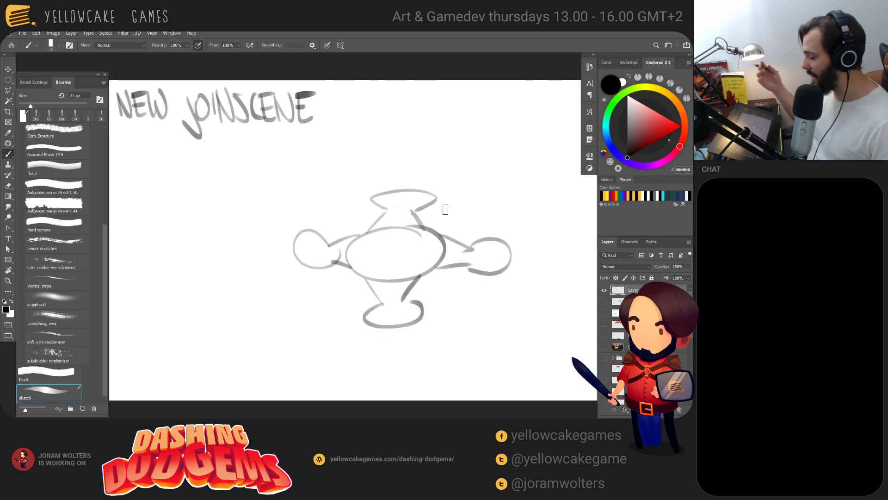
Switch to the Crash Bandicoot 3 warp room video on YouTube, play it and pause at 0:39 on the round platform with buttons
mouse_move(452, 280)
left_mouse_down()
mouse_move(439, 292)
mouse_move(445, 287)
left_mouse_up()
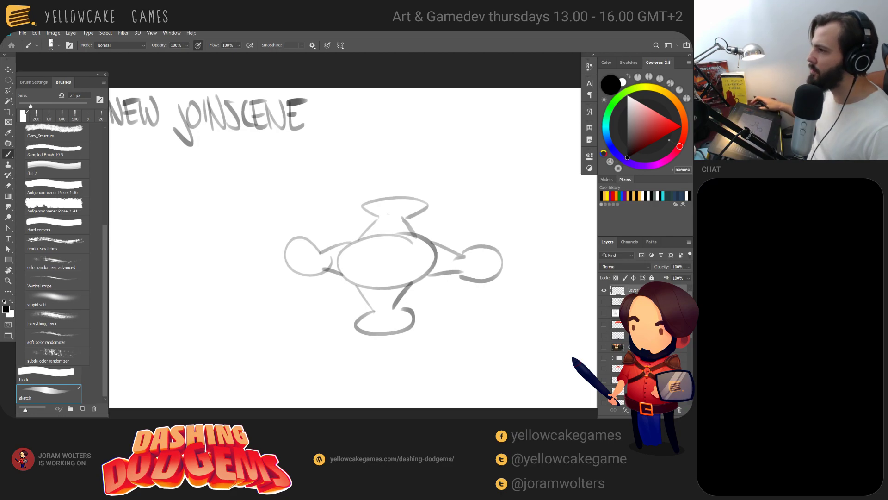
key("alt+Tab")
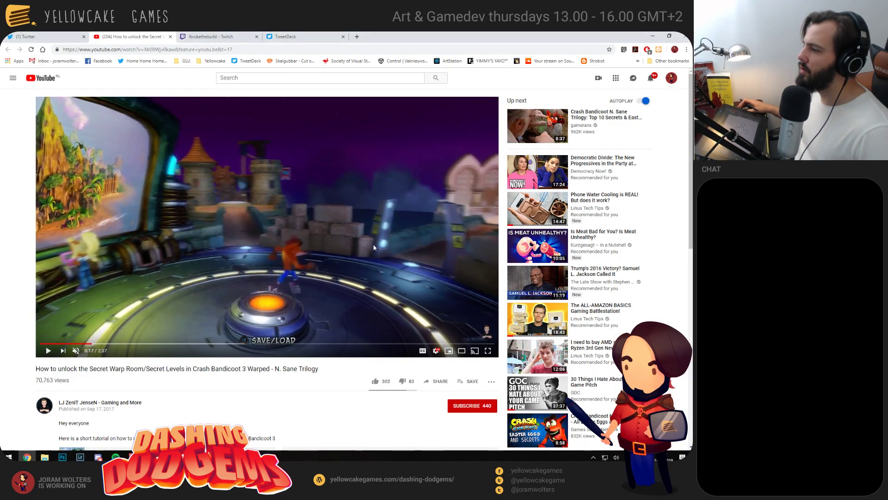
left_click(39, 349)
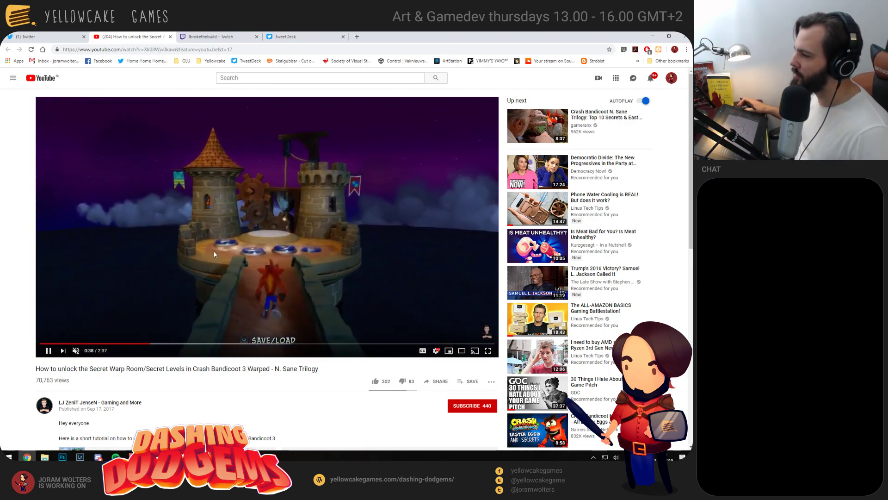
left_click(157, 231)
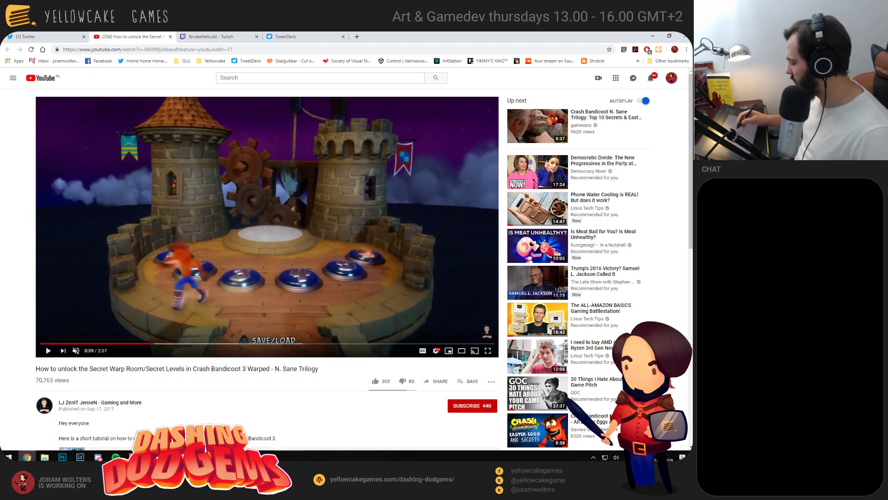
Back in Photoshop, lasso the whole platform sketch, scale it up to about 146%, deselect it and return to the brush
left_click_drag(408, 281, 382, 292)
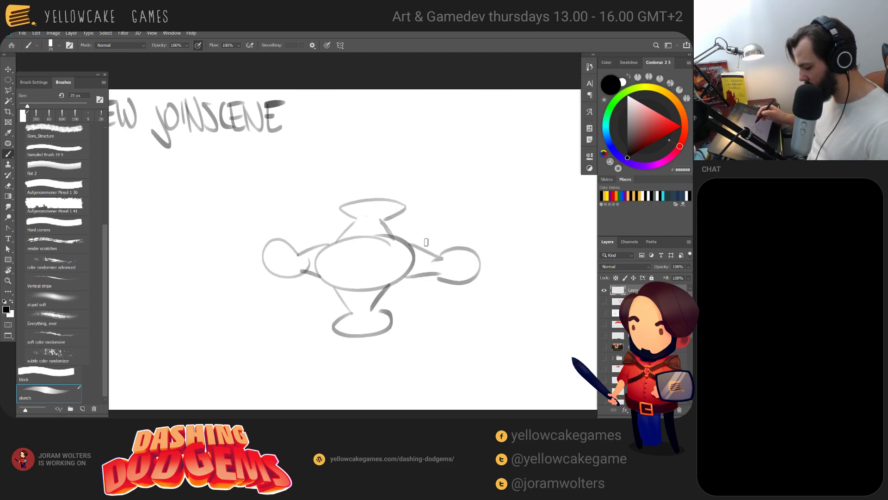
key("l")
key("shift+l")
key("shift+l")
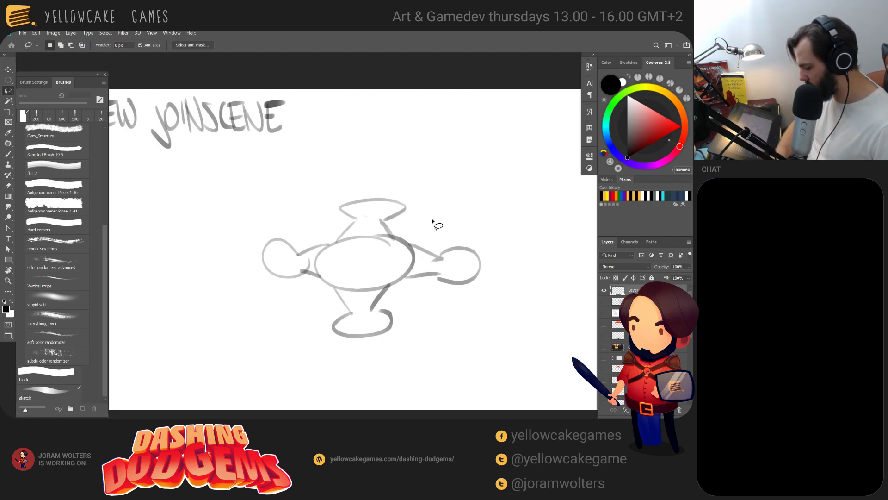
mouse_move(404, 230)
left_mouse_down()
mouse_move(439, 201)
mouse_move(331, 184)
mouse_move(316, 223)
mouse_move(260, 221)
mouse_move(246, 291)
mouse_move(308, 297)
mouse_move(362, 360)
mouse_move(433, 295)
mouse_move(497, 309)
mouse_move(444, 225)
left_mouse_up()
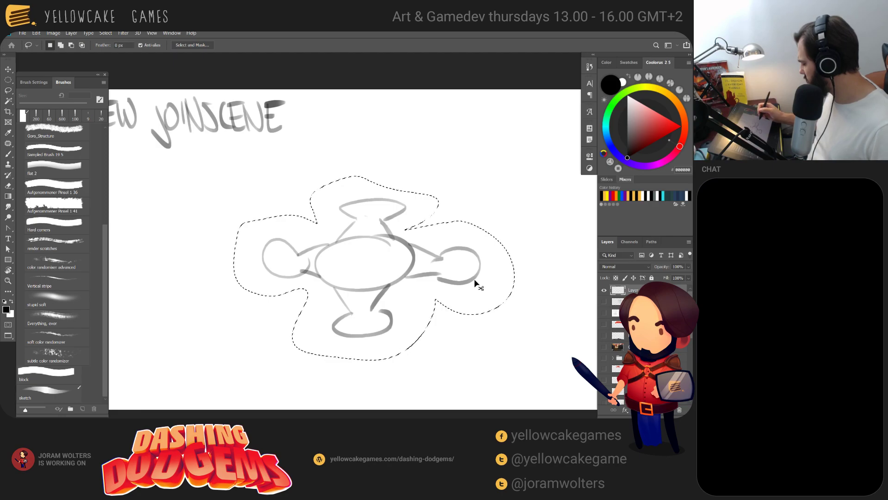
key("ctrl+t")
mouse_move(520, 175)
left_mouse_down()
mouse_move(572, 133)
mouse_move(562, 148)
mouse_move(568, 139)
left_mouse_up()
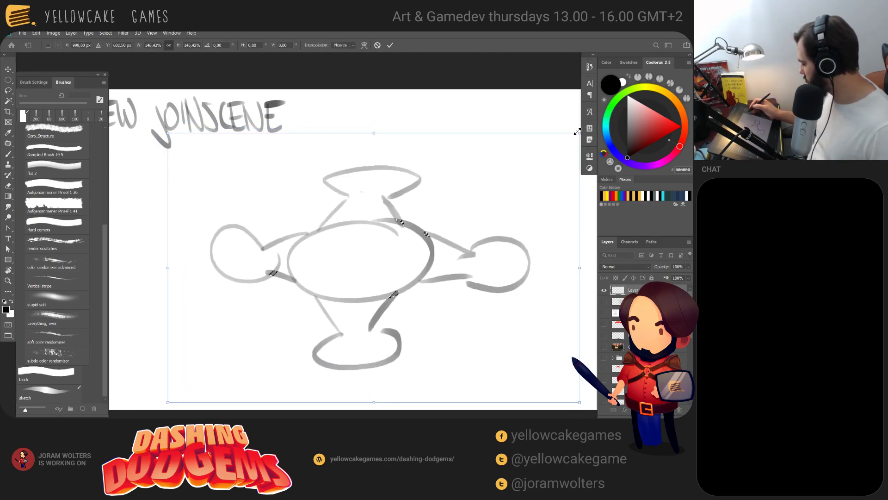
key("Return")
key("ctrl+d")
key("b")
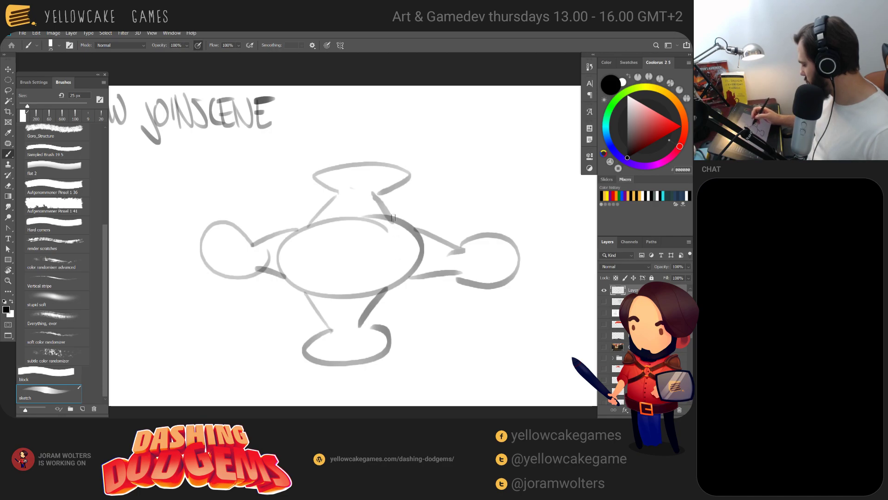
Sketch four small ovals just inside the central platform's edge and a small box with detail lines above the upper-left one
mouse_move(398, 229)
left_mouse_down()
mouse_move(386, 241)
mouse_move(405, 231)
left_mouse_up()
mouse_move(303, 233)
left_mouse_down()
mouse_move(309, 243)
mouse_move(316, 231)
left_mouse_up()
left_click_drag(294, 280, 303, 274)
left_click_drag(395, 276, 398, 271)
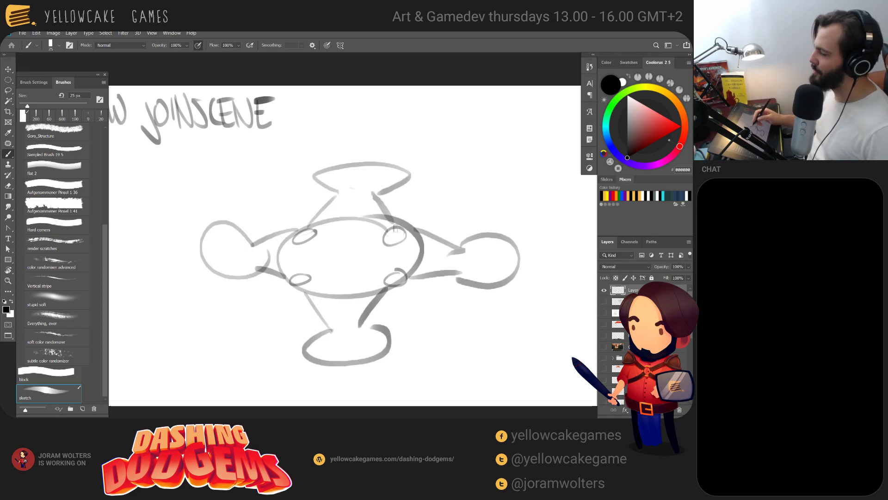
left_click_drag(403, 291, 394, 298)
mouse_move(294, 213)
left_mouse_down()
mouse_move(317, 226)
mouse_move(296, 206)
mouse_move(289, 213)
mouse_move(299, 201)
mouse_move(283, 239)
mouse_move(305, 234)
mouse_move(301, 222)
mouse_move(319, 249)
left_mouse_up()
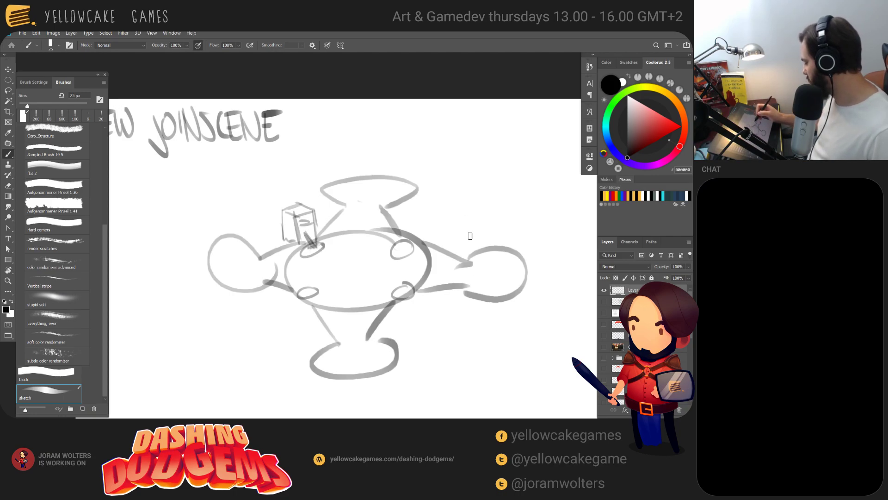
Sketch a set of long curved lines sweeping upward from the upper-right small oval on the central platform
mouse_move(435, 156)
left_mouse_down()
mouse_move(400, 242)
mouse_move(406, 251)
left_mouse_up()
key("ctrl+z")
mouse_move(452, 174)
left_mouse_down()
mouse_move(445, 205)
mouse_move(408, 251)
mouse_move(425, 245)
mouse_move(416, 251)
mouse_move(450, 176)
left_mouse_up()
left_click_drag(448, 185, 422, 249)
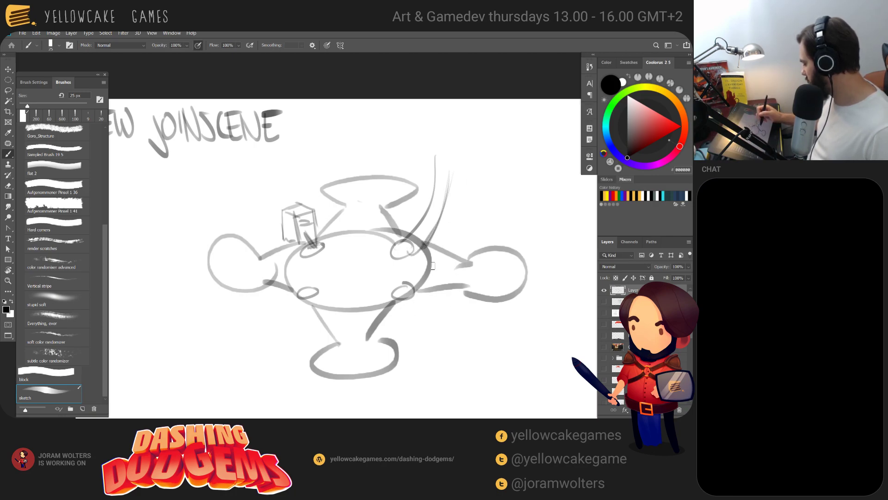
left_click_drag(443, 172, 442, 189)
left_click_drag(439, 200, 437, 205)
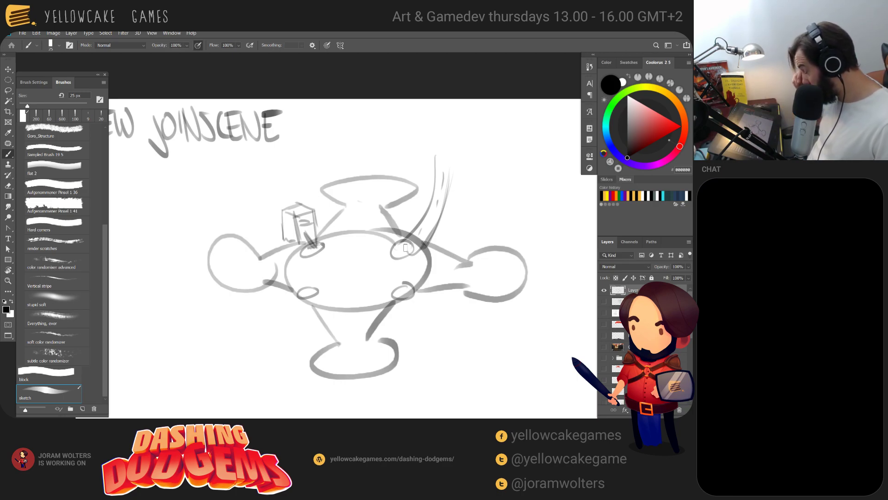
Fade the small box and the curved lines above the upper ovals with the eraser, reducing its size to 100 px
key("e")
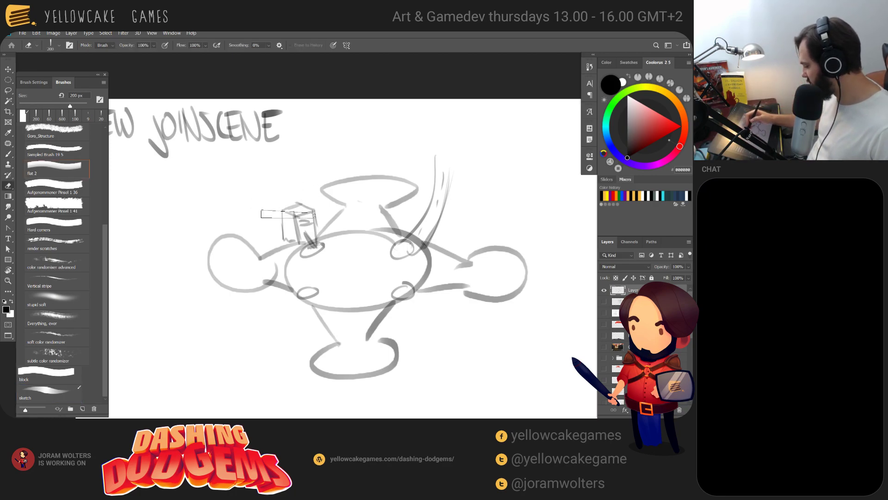
mouse_move(289, 201)
left_mouse_down()
mouse_move(292, 239)
mouse_move(303, 232)
mouse_move(317, 252)
left_mouse_up()
key("bracketleft")
key("bracketleft")
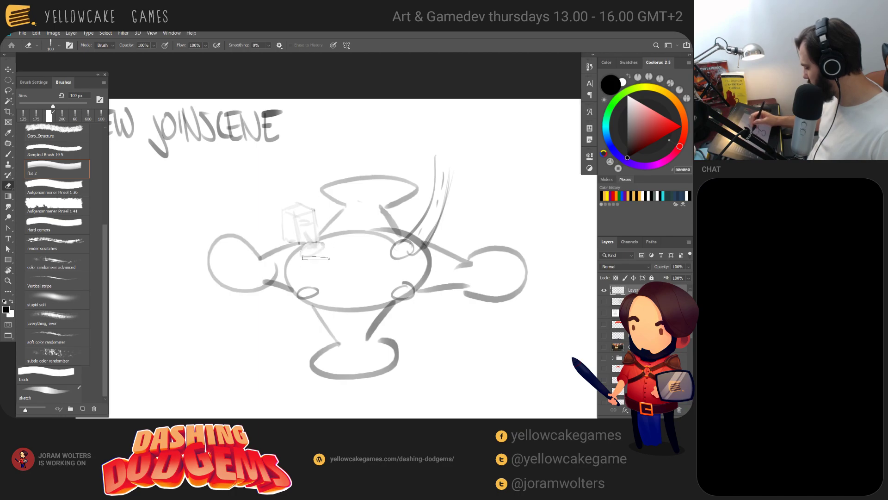
key("bracketleft")
mouse_move(402, 254)
left_mouse_down()
mouse_move(445, 219)
mouse_move(451, 225)
mouse_move(439, 193)
left_mouse_up()
key("ctrl+slash")
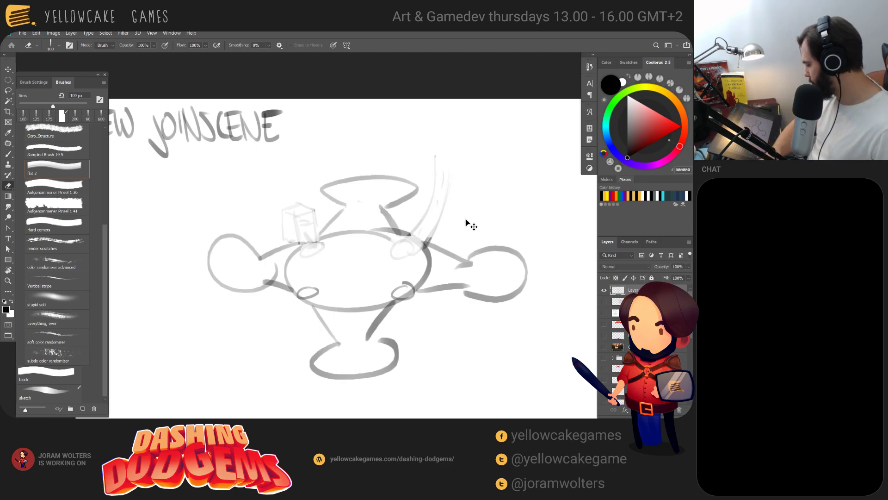
left_click(413, 287)
left_click(363, 178)
mouse_move(391, 223)
left_mouse_down()
mouse_move(378, 191)
mouse_move(386, 192)
left_mouse_up()
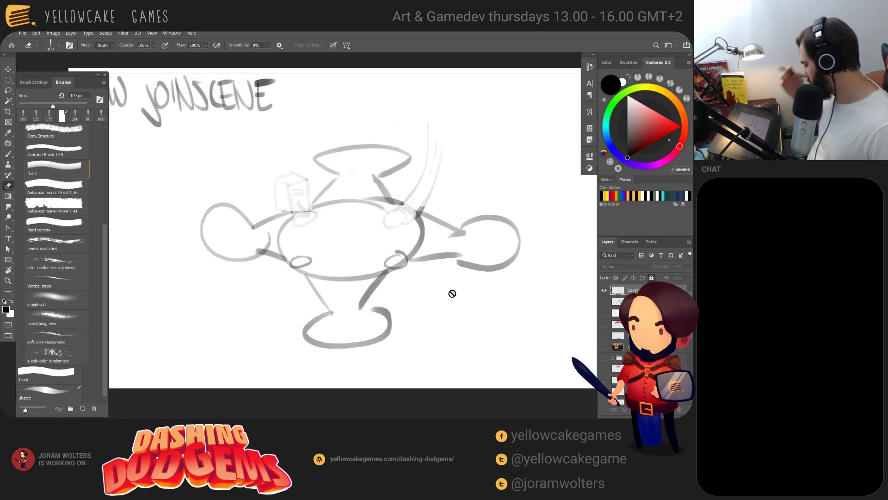
key("b")
mouse_move(463, 269)
left_mouse_down()
mouse_move(454, 291)
mouse_move(490, 276)
mouse_move(488, 262)
left_mouse_up()
key("v")
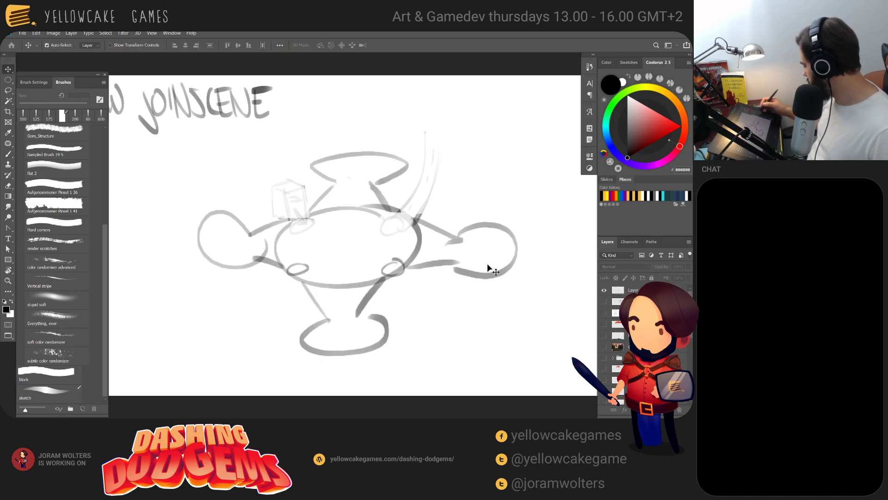
left_click(629, 290)
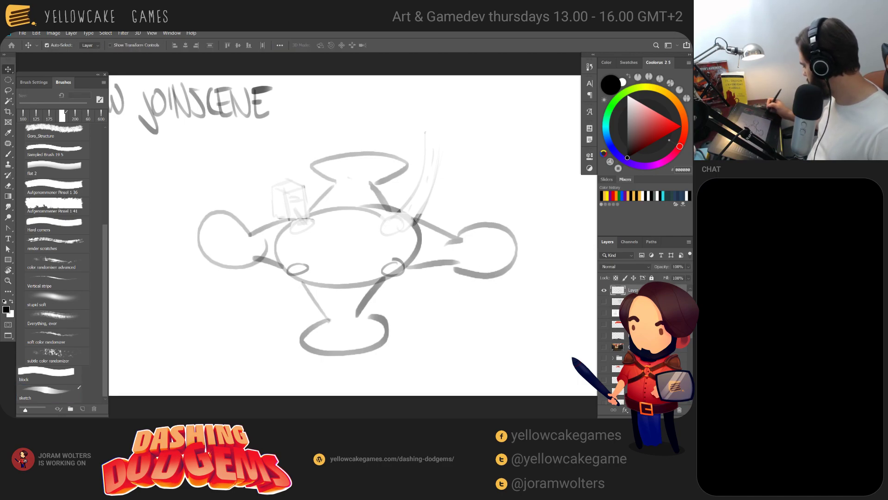
key("ctrl")
left_click(604, 301)
left_click(605, 301)
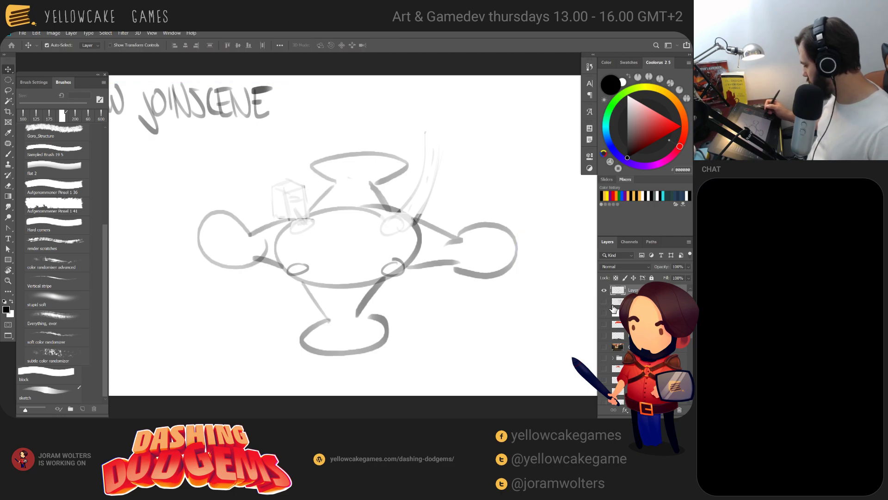
key("b")
left_click_drag(500, 324, 514, 334)
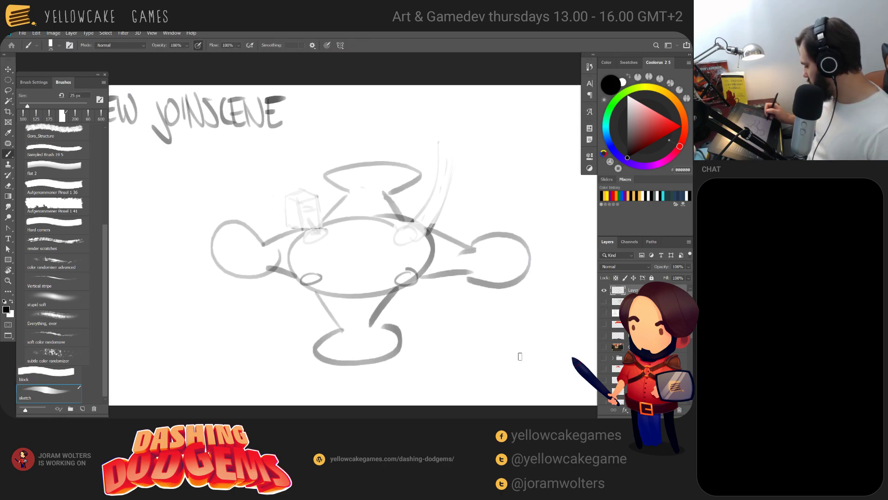
Sketch a vertical and a horizontal line crossing over the platforms and a large rectangular frame around the whole scene
mouse_move(301, 235)
left_mouse_down()
mouse_move(338, 221)
mouse_move(329, 225)
left_mouse_up()
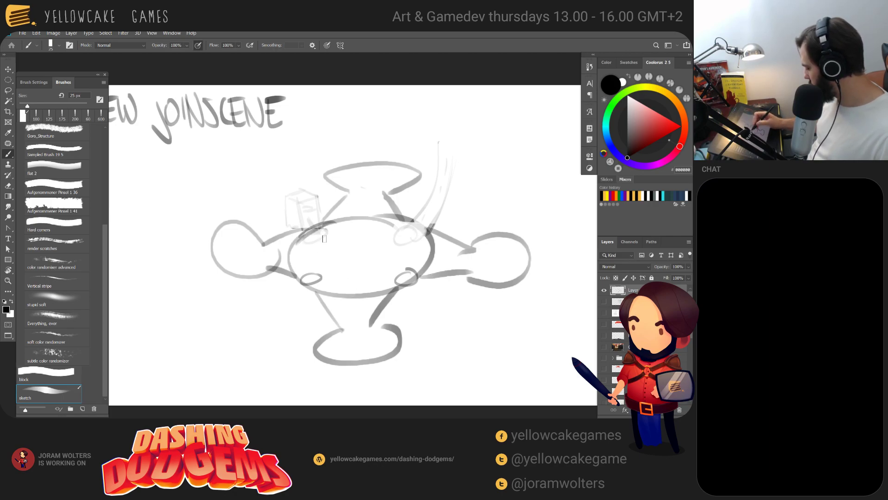
left_click_drag(334, 247, 386, 249)
left_click_drag(409, 122, 425, 382)
left_click_drag(221, 246, 585, 226)
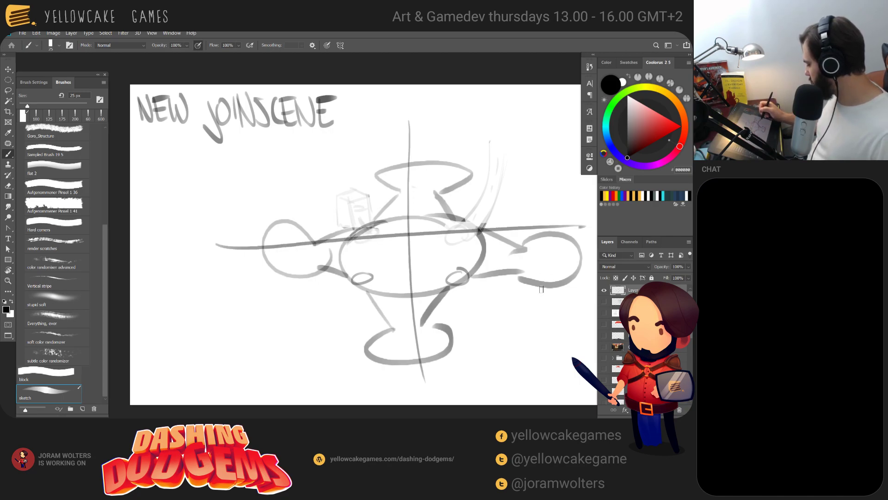
mouse_move(179, 132)
left_mouse_down()
mouse_move(552, 112)
mouse_move(572, 319)
mouse_move(270, 352)
left_mouse_up()
mouse_move(251, 354)
left_mouse_down()
mouse_move(220, 243)
mouse_move(204, 105)
left_mouse_up()
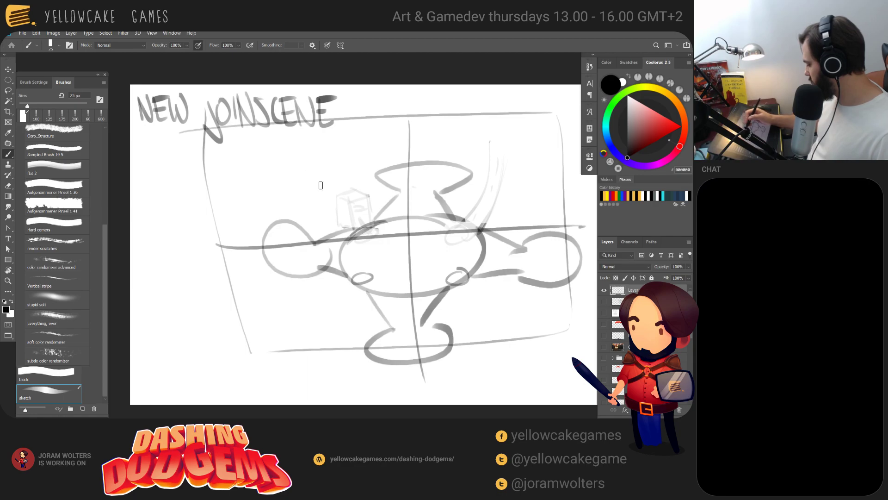
Sketch a simple standing figure on the upper-left oval with a large rectangular panel outlined beside it
mouse_move(343, 222)
left_mouse_down()
mouse_move(361, 218)
mouse_move(342, 223)
left_mouse_up()
left_click_drag(344, 139, 346, 145)
left_click_drag(262, 159, 290, 158)
mouse_move(345, 152)
left_mouse_down()
mouse_move(254, 158)
mouse_move(258, 212)
left_mouse_up()
mouse_move(262, 213)
left_mouse_down()
mouse_move(343, 206)
mouse_move(263, 214)
left_mouse_up()
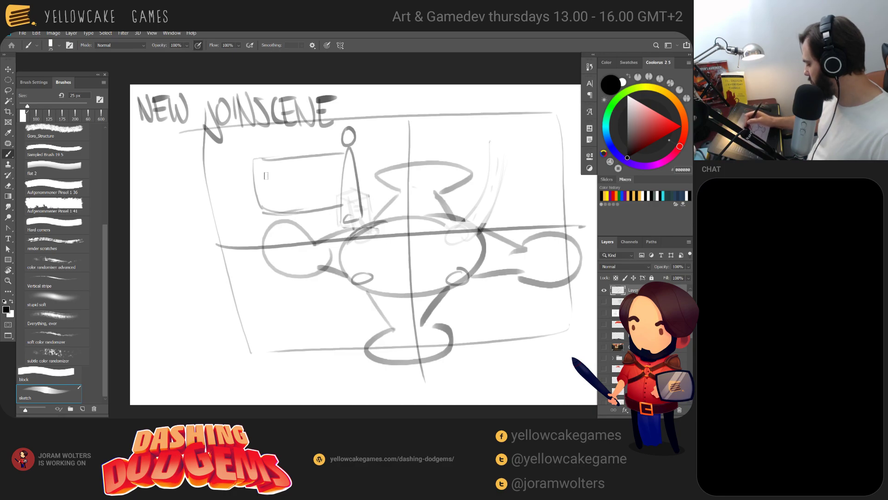
Divide the rectangular panel beside the figure into a grid of vertical lines and one horizontal line
left_click_drag(271, 158, 279, 213)
mouse_move(296, 158)
left_mouse_down()
mouse_move(300, 211)
mouse_move(320, 210)
left_mouse_up()
left_click_drag(332, 158, 333, 197)
left_click_drag(258, 189, 350, 177)
key("e")
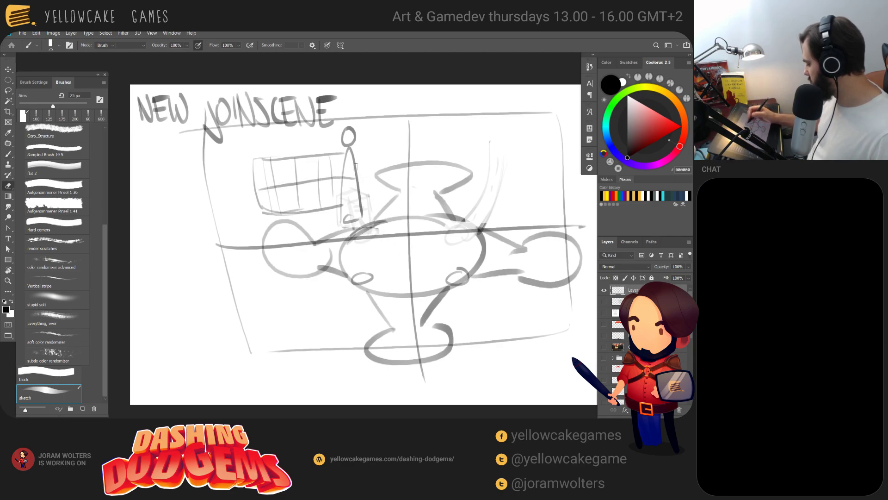
key("bracketleft")
key("bracketleft")
key("bracketleft")
key("bracketleft")
key("bracketleft")
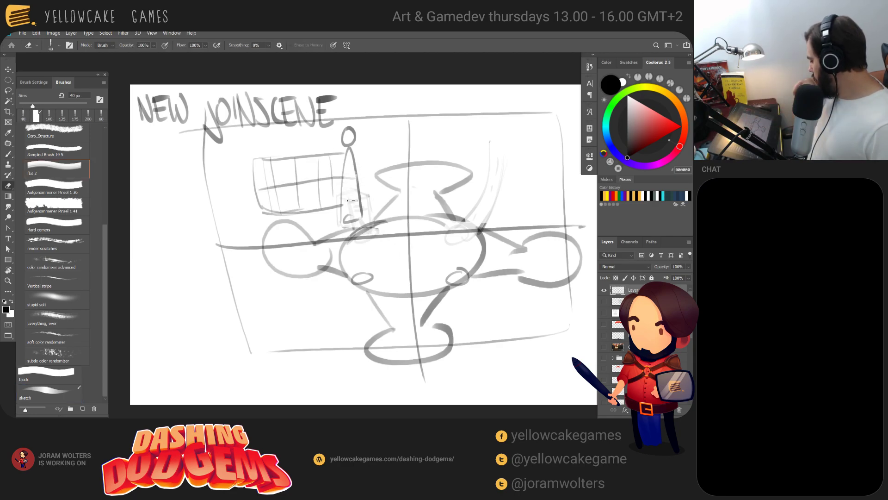
left_click_drag(418, 257, 417, 275)
key("ctrl+slash")
key("ctrl+slash")
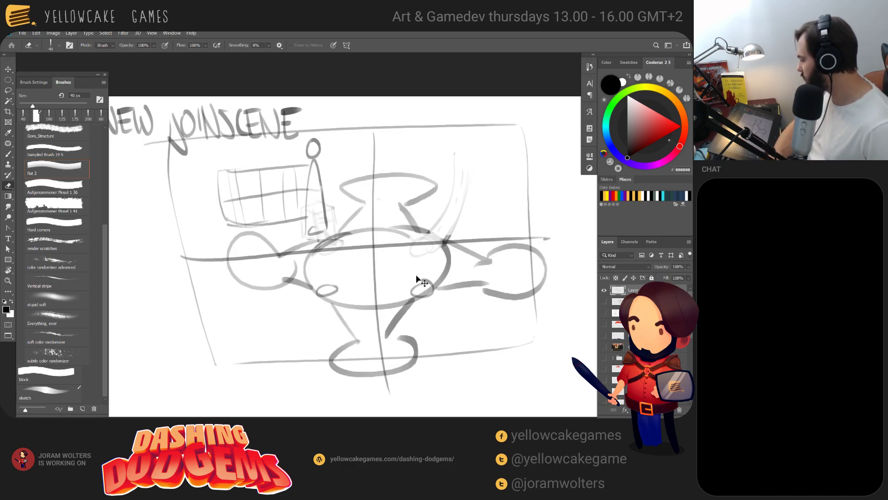
key("ctrl+minus")
key("ctrl+minus")
key("ctrl+plus")
left_click_drag(435, 288, 423, 273)
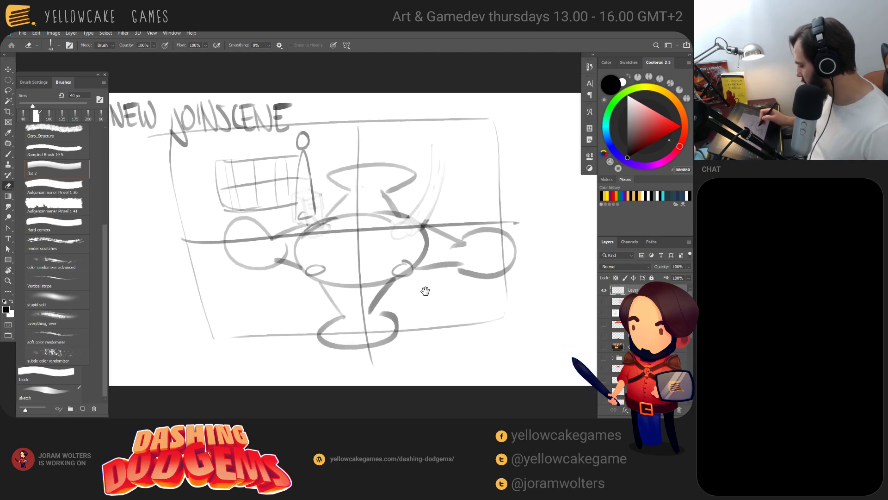
key("b")
mouse_move(436, 305)
left_mouse_down()
mouse_move(443, 321)
mouse_move(425, 300)
mouse_move(440, 313)
left_mouse_up()
Enlarge the eraser to 200 px and fade the whole platform sketch to a faint underlay
key("e")
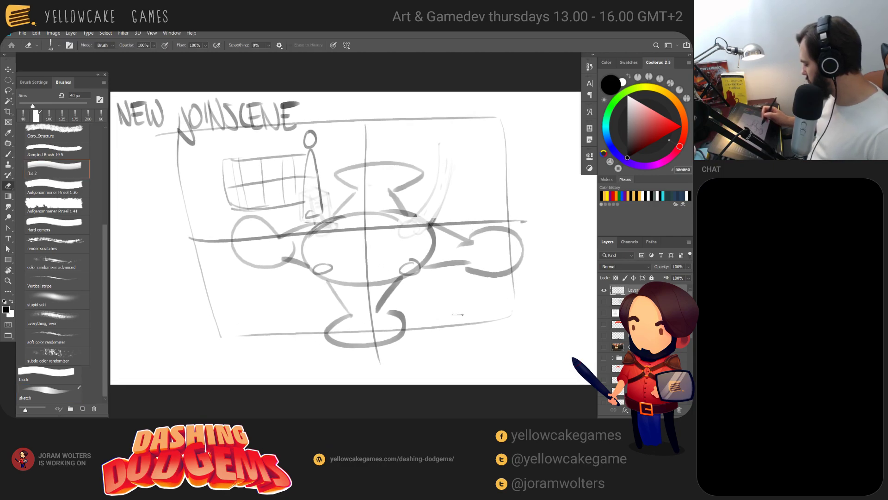
key("]")
key("]")
key("]")
key("]")
key("]")
key("]")
key("]")
key("]")
key("]")
key("]")
mouse_move(503, 316)
left_mouse_down()
mouse_move(504, 114)
mouse_move(490, 306)
mouse_move(465, 84)
mouse_move(422, 242)
mouse_move(424, 268)
mouse_move(380, 94)
mouse_move(372, 322)
mouse_move(346, 173)
mouse_move(313, 170)
mouse_move(302, 133)
mouse_move(342, 141)
mouse_move(290, 206)
mouse_move(234, 142)
mouse_move(212, 209)
mouse_move(243, 256)
mouse_move(239, 203)
mouse_move(249, 247)
mouse_move(234, 263)
mouse_move(245, 294)
mouse_move(299, 217)
mouse_move(364, 319)
mouse_move(340, 318)
mouse_move(405, 320)
mouse_move(317, 286)
mouse_move(394, 222)
mouse_move(490, 273)
mouse_move(521, 304)
mouse_move(457, 239)
mouse_move(334, 320)
mouse_move(453, 334)
mouse_move(392, 330)
mouse_move(387, 249)
mouse_move(347, 325)
mouse_move(312, 290)
mouse_move(273, 205)
mouse_move(266, 145)
mouse_move(220, 206)
left_mouse_up()
Sketch a box with a hatched right face above the platform's upper-left edge, then try a figure over it and undo it
key("b")
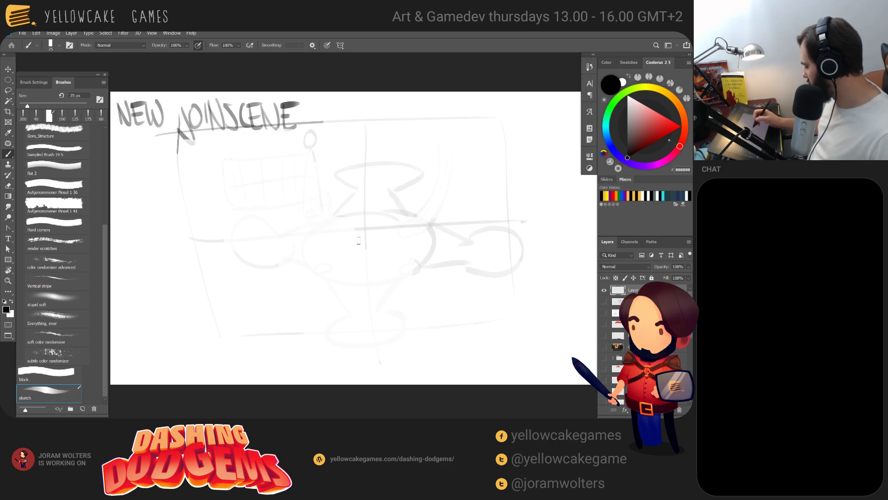
left_click_drag(310, 184, 312, 227)
left_click_drag(305, 188, 334, 170)
left_click_drag(336, 174, 337, 216)
mouse_move(336, 173)
left_mouse_down()
mouse_move(309, 204)
mouse_move(313, 220)
left_mouse_up()
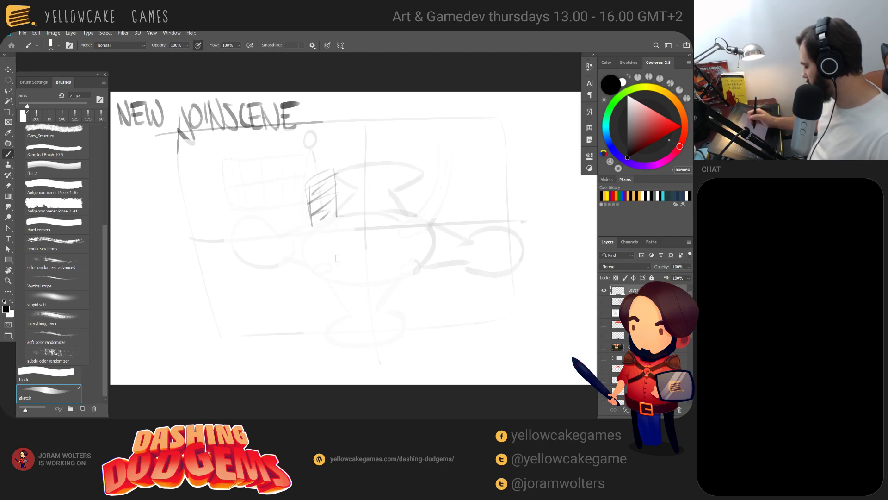
mouse_move(295, 160)
left_mouse_down()
mouse_move(316, 184)
mouse_move(284, 164)
mouse_move(282, 215)
mouse_move(311, 196)
mouse_move(312, 210)
mouse_move(313, 180)
left_mouse_up()
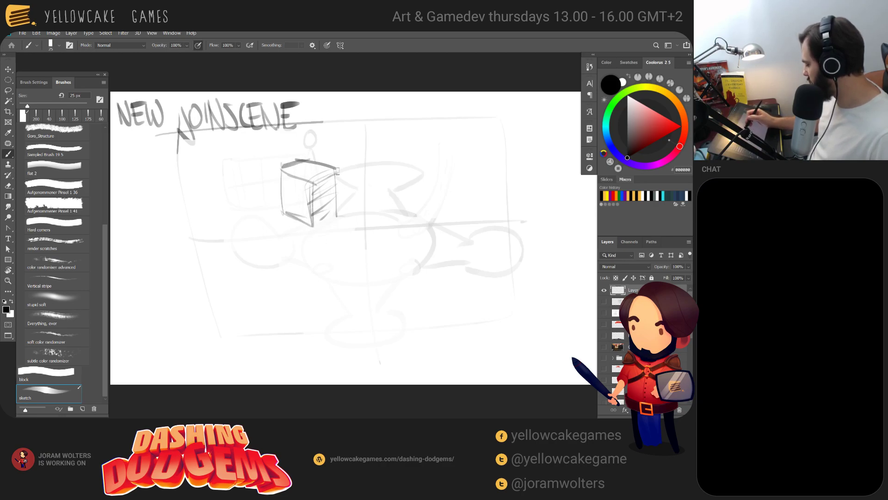
left_click_drag(337, 218, 318, 223)
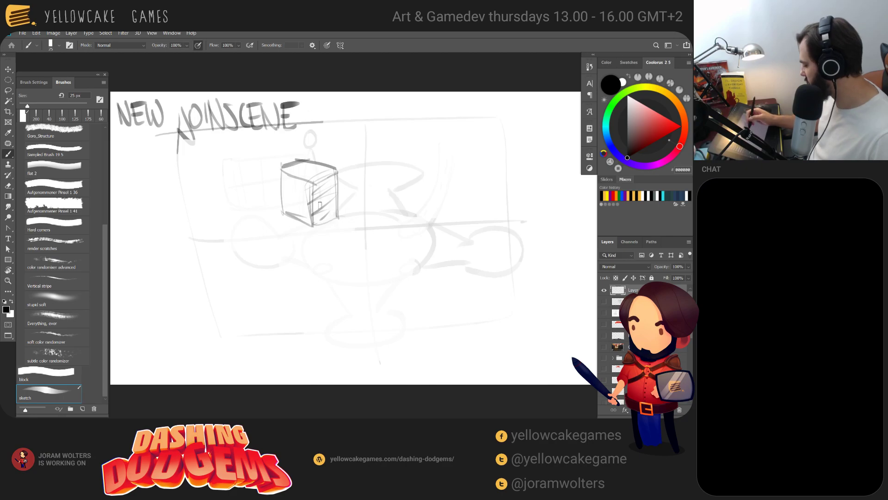
mouse_move(309, 221)
left_mouse_down()
mouse_move(312, 150)
mouse_move(331, 221)
left_mouse_up()
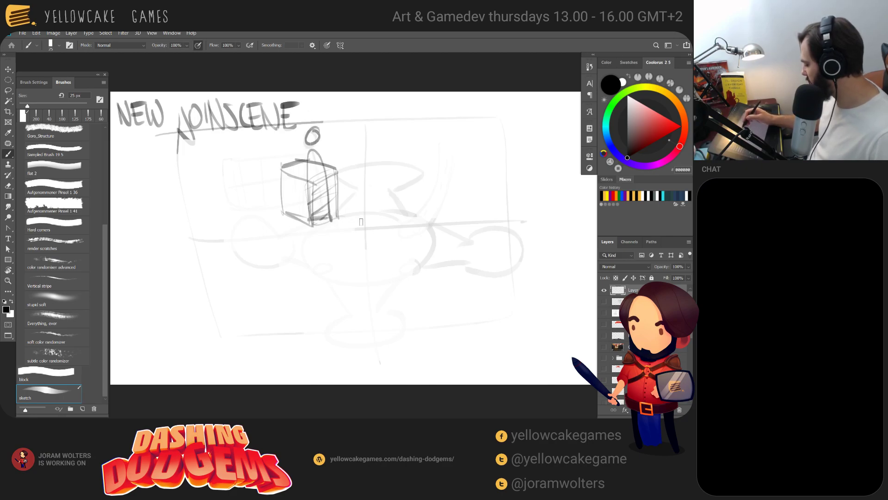
key("ctrl+z")
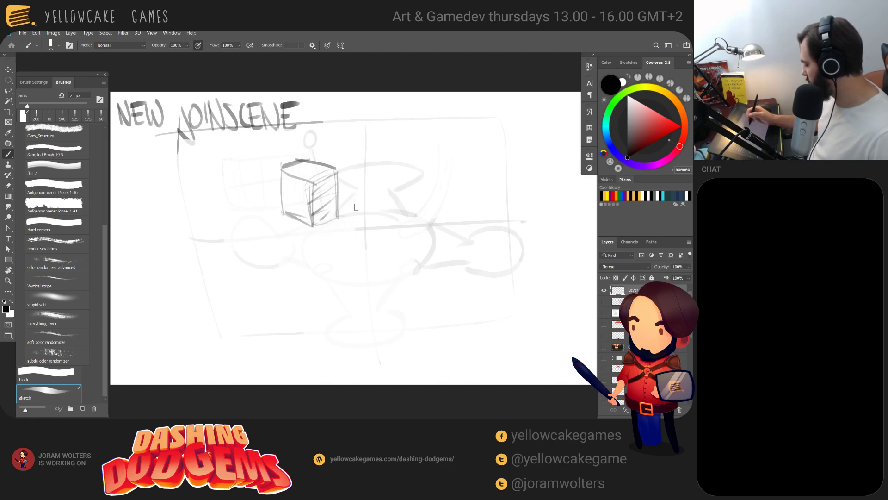
Sketch a mirrored second box above the platform's upper-right edge and an arrow leading out of the first box's hatched face
mouse_move(415, 184)
left_mouse_down()
mouse_move(438, 214)
mouse_move(412, 217)
mouse_move(415, 195)
mouse_move(427, 168)
mouse_move(452, 163)
mouse_move(462, 178)
mouse_move(465, 171)
mouse_move(460, 217)
mouse_move(436, 222)
mouse_move(464, 211)
left_mouse_up()
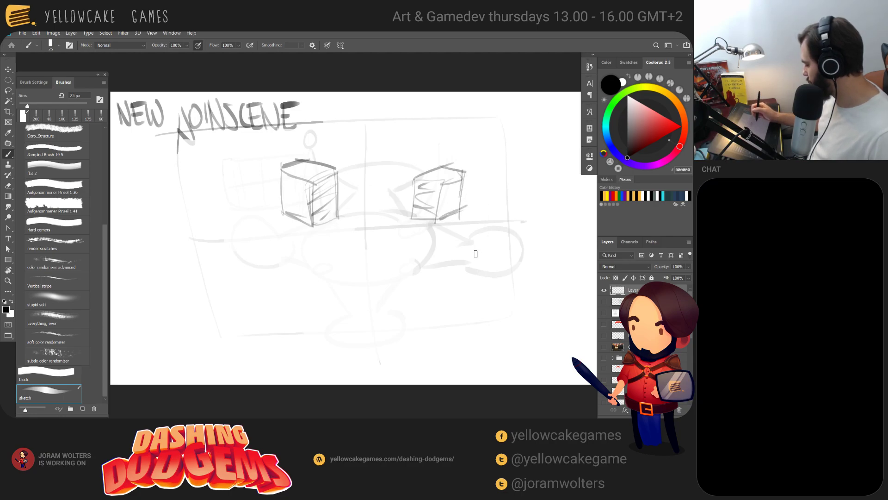
left_click_drag(314, 219, 318, 180)
left_click_drag(326, 214, 353, 234)
left_click_drag(347, 223, 353, 233)
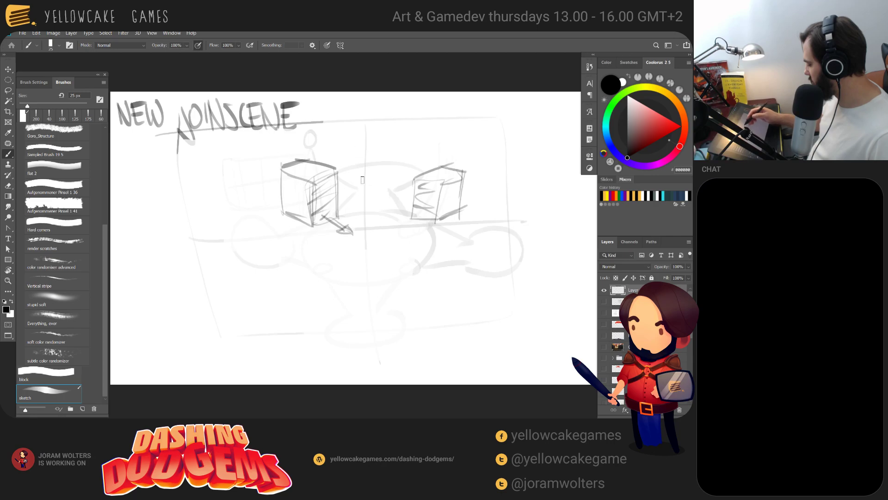
Sketch a wide block between the two boxes with a curved upper edge and slanted inner sides
left_click_drag(359, 183, 349, 217)
left_click_drag(390, 184, 402, 219)
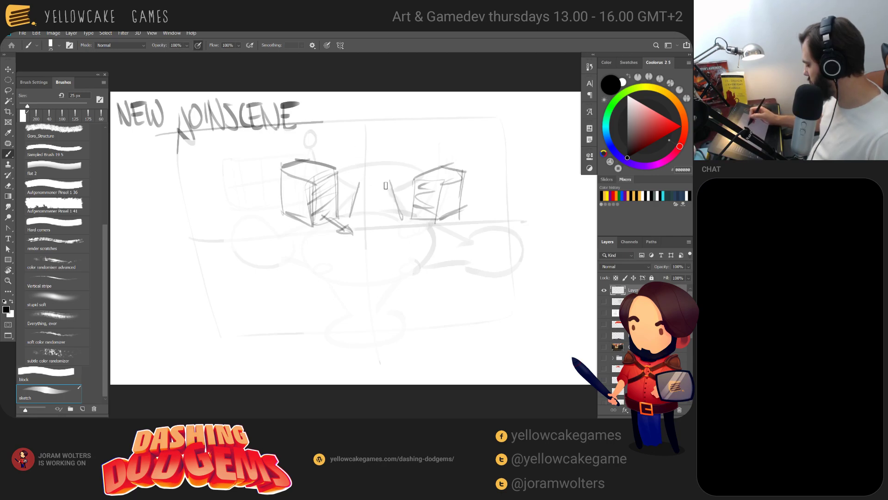
mouse_move(338, 183)
left_mouse_down()
mouse_move(411, 167)
mouse_move(391, 183)
mouse_move(410, 216)
left_mouse_up()
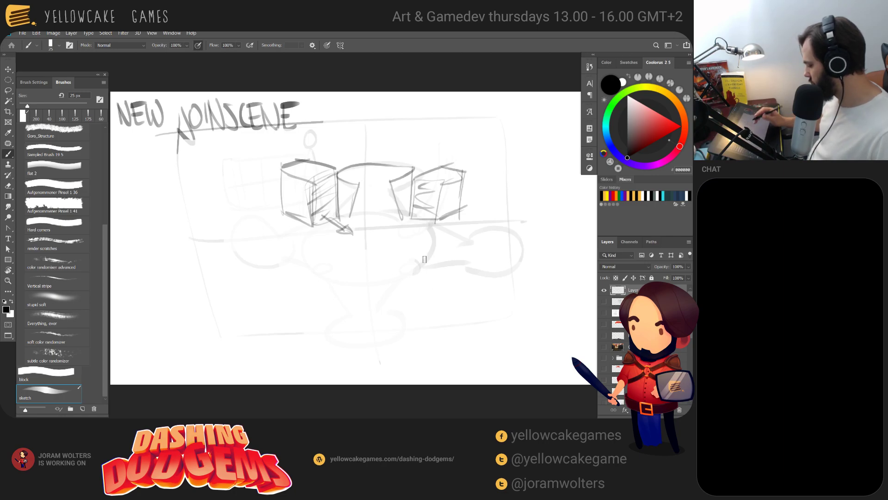
Cut the entire sketch, including the title lettering, from the layer and clear the selection
key("ctrl+a")
key("ctrl+x")
key("ctrl+d")
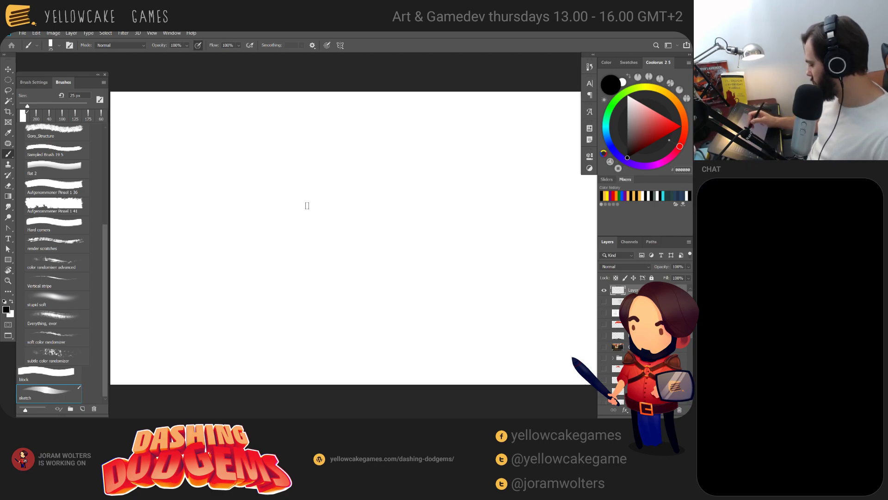
Sketch a flat diamond near the middle of the empty canvas as the roof of a car
mouse_move(295, 217)
left_mouse_down()
mouse_move(341, 205)
mouse_move(323, 210)
mouse_move(337, 232)
left_mouse_up()
mouse_move(300, 223)
left_mouse_down()
mouse_move(342, 230)
mouse_move(379, 218)
left_mouse_up()
left_click_drag(337, 208, 370, 215)
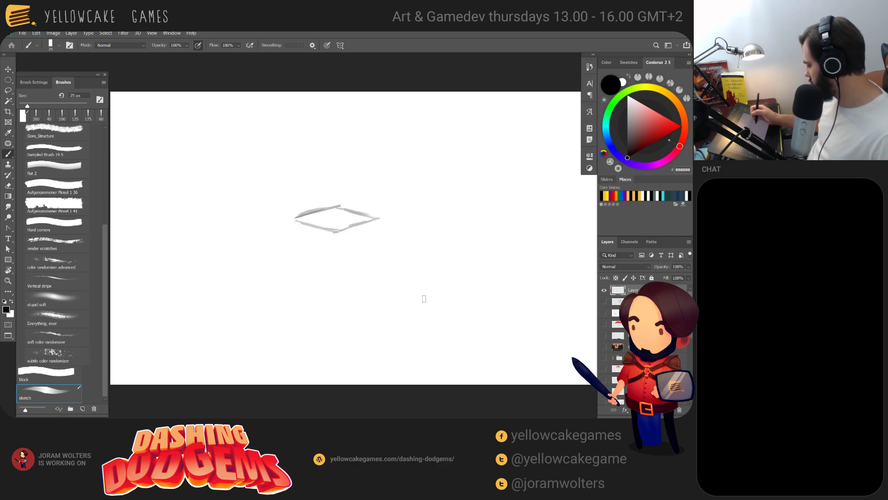
Sketch the car's rounded back, windshield edges and hood below the roof, undoing the last stray stroke
mouse_move(297, 216)
left_mouse_down()
mouse_move(277, 243)
mouse_move(292, 278)
mouse_move(365, 292)
left_mouse_up()
left_click_drag(337, 232, 350, 262)
mouse_move(378, 217)
left_mouse_down()
mouse_move(388, 249)
mouse_move(419, 264)
left_mouse_up()
left_click_drag(350, 263, 391, 280)
mouse_move(326, 286)
left_mouse_down()
mouse_move(472, 208)
mouse_move(305, 250)
mouse_move(334, 299)
left_mouse_up()
key("ctrl+z")
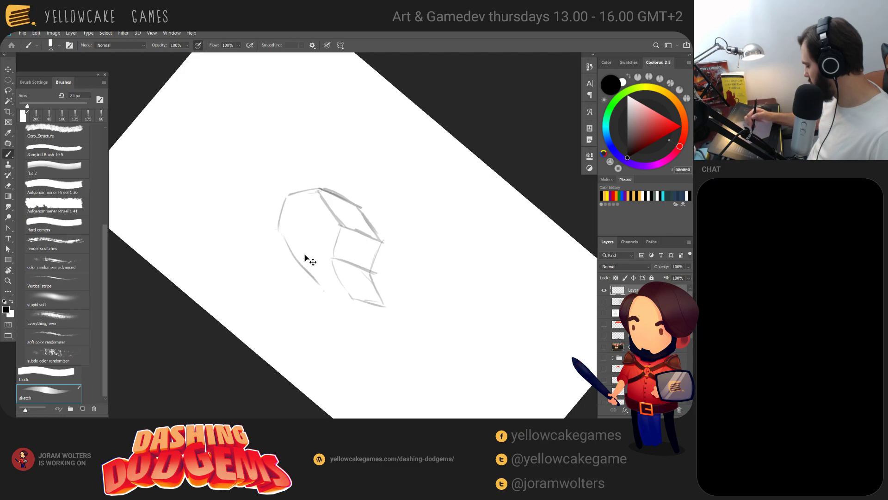
Draw the car's long lower edge and boxy front end on the rotated canvas, then reset the canvas rotation
left_click_drag(270, 222, 326, 298)
left_click_drag(286, 249, 332, 303)
left_click_drag(330, 293, 344, 304)
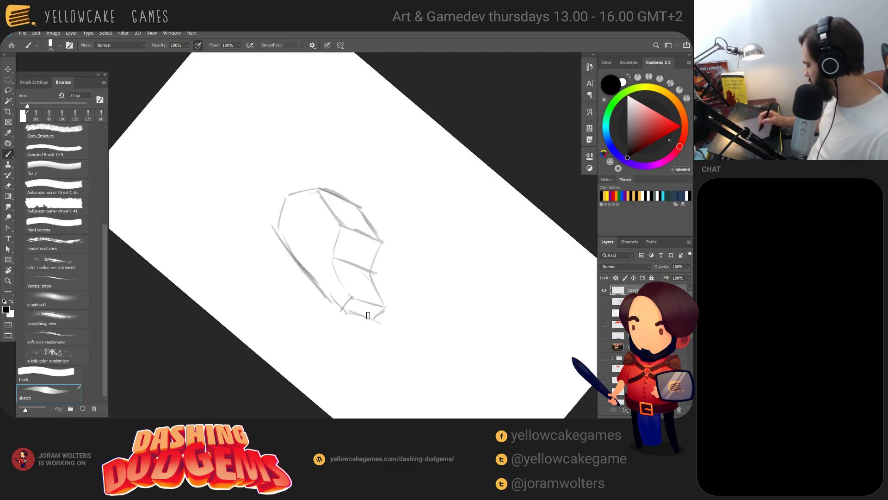
key("r")
key("Escape")
Sketch a side window and a windshield outline on the car's cabin with the brush
key("e")
left_click_drag(419, 238, 415, 244)
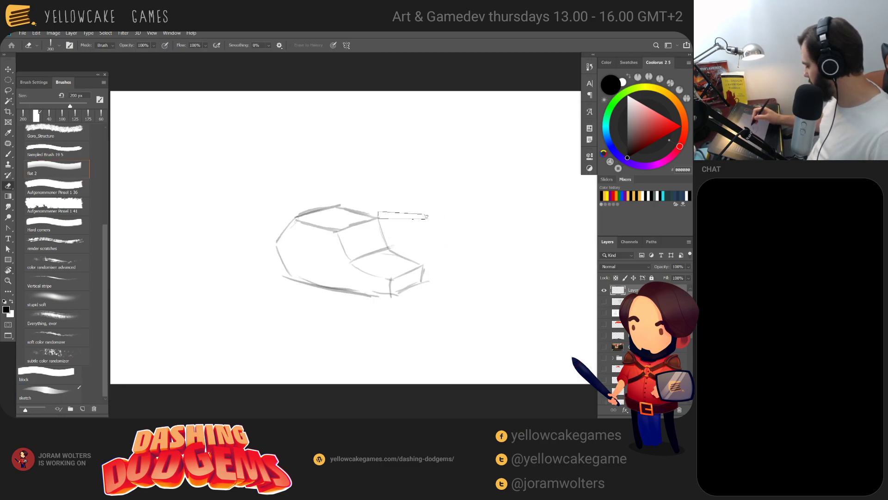
key("b")
mouse_move(322, 235)
left_mouse_down()
mouse_move(340, 260)
mouse_move(333, 234)
mouse_move(380, 247)
left_mouse_up()
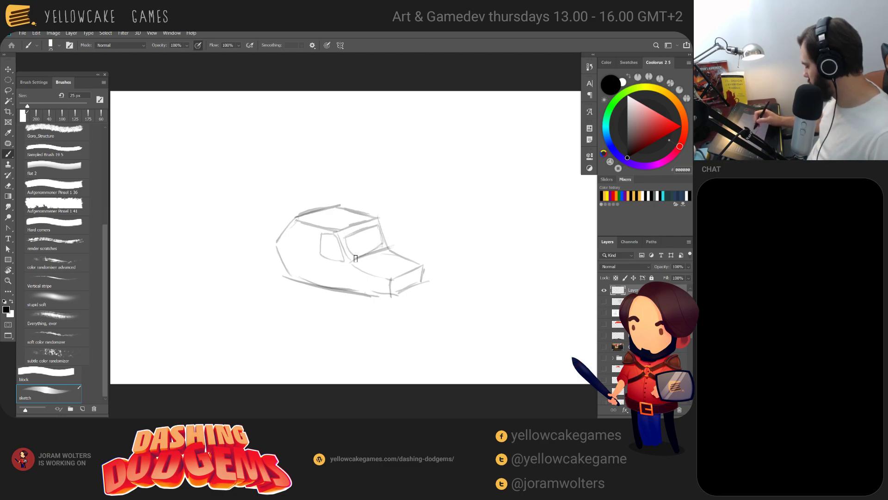
Sketch a long curved base line beneath the car and puffy smoke clouds behind it, undoing and redrawing the first puffs
left_click_drag(322, 315, 391, 306)
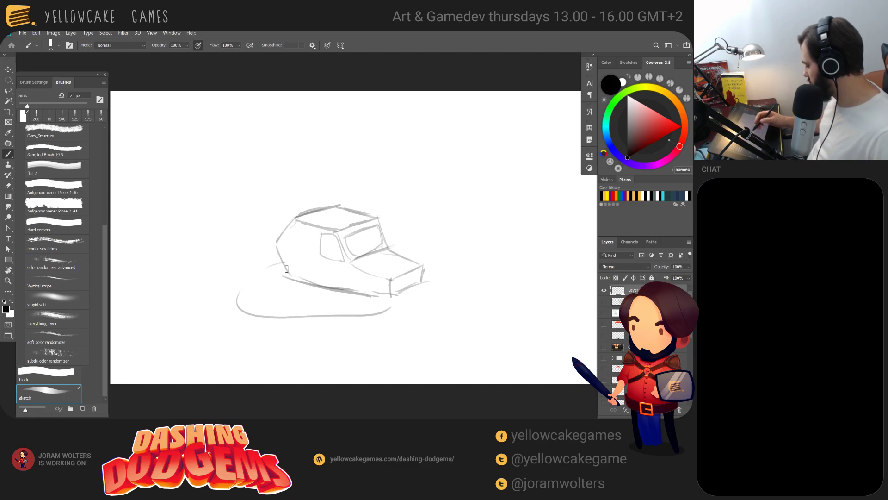
mouse_move(276, 273)
left_mouse_down()
mouse_move(249, 263)
mouse_move(234, 277)
mouse_move(239, 297)
left_mouse_up()
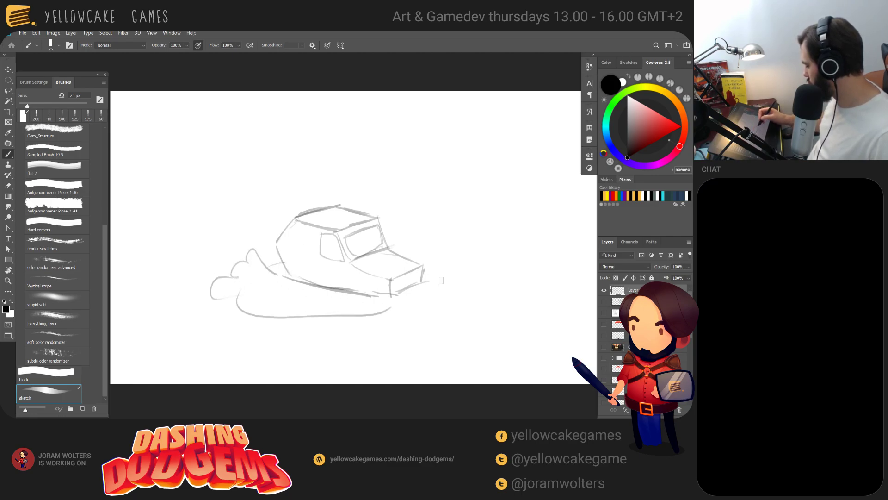
key("ctrl+z")
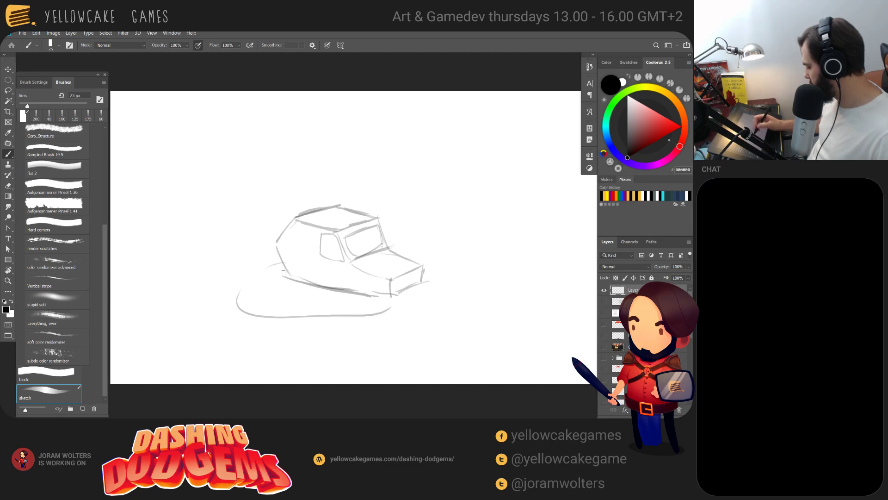
left_click_drag(249, 276, 222, 269)
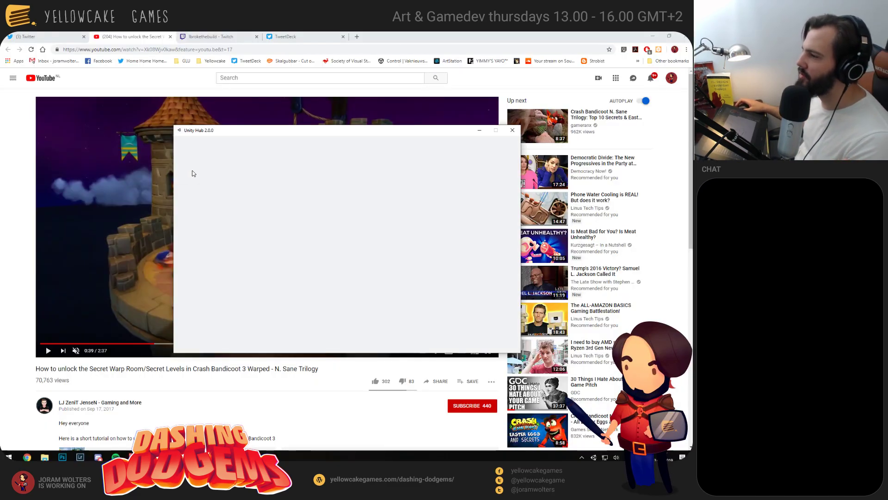
Open the game project from Unity Hub, and check the Twitter notifications and the live Twitch channel page in the browser while it loads
left_click(269, 222)
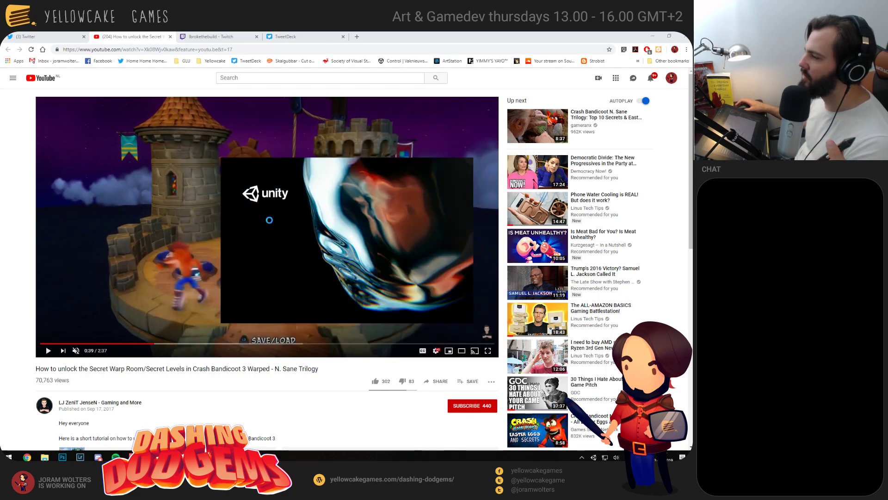
left_click(83, 37)
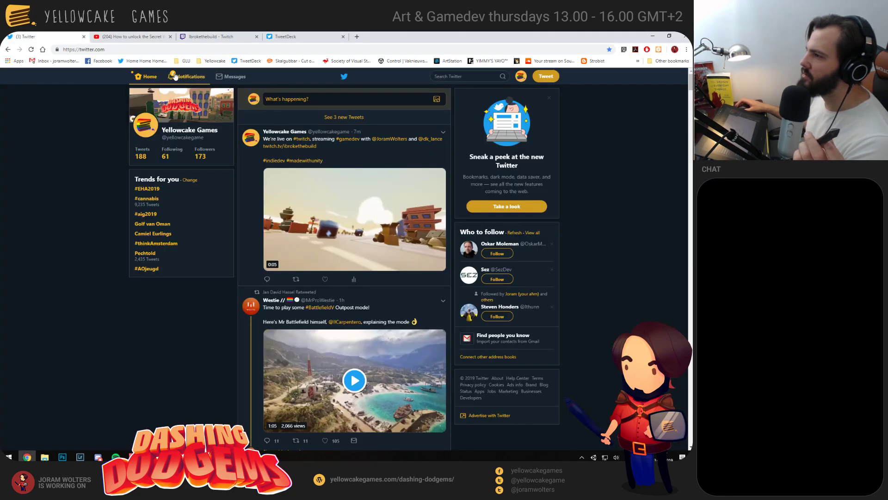
left_click(187, 76)
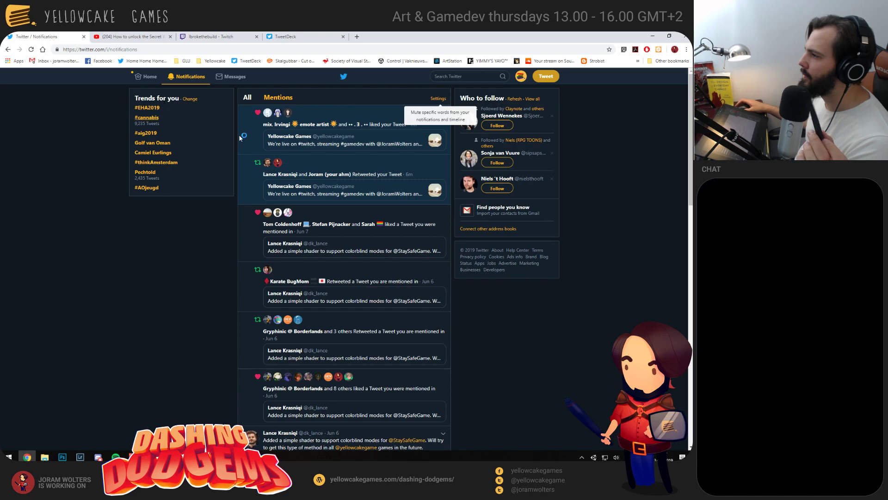
left_click(204, 37)
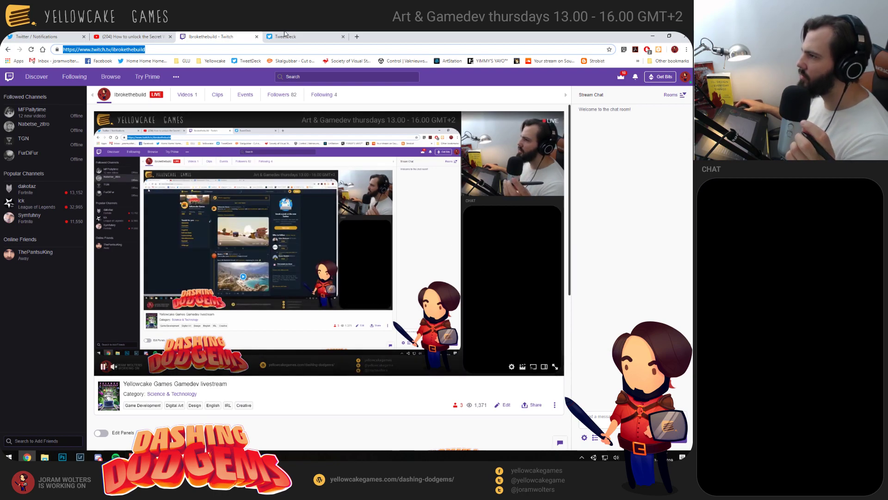
left_click(653, 35)
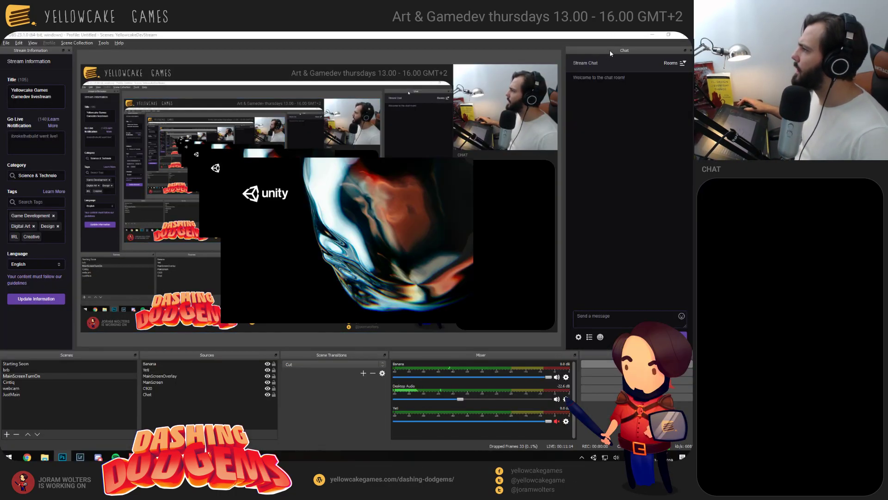
Undock the stream chat in OBS as a floating window and look through its chat settings
left_click_drag(610, 50, 184, 89)
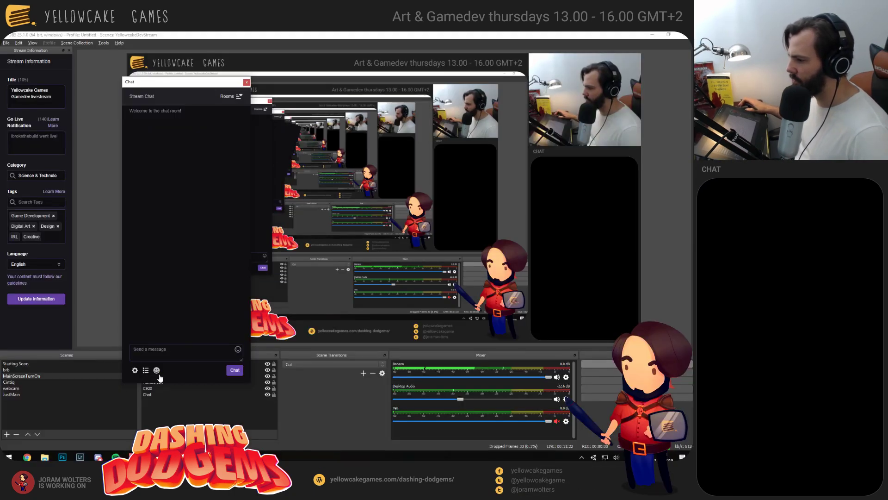
left_click(135, 370)
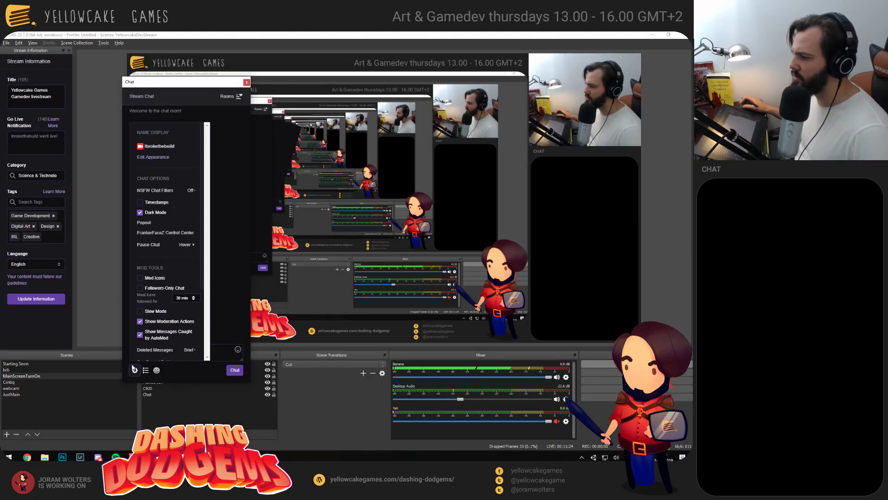
scroll(158, 296, "down", 5)
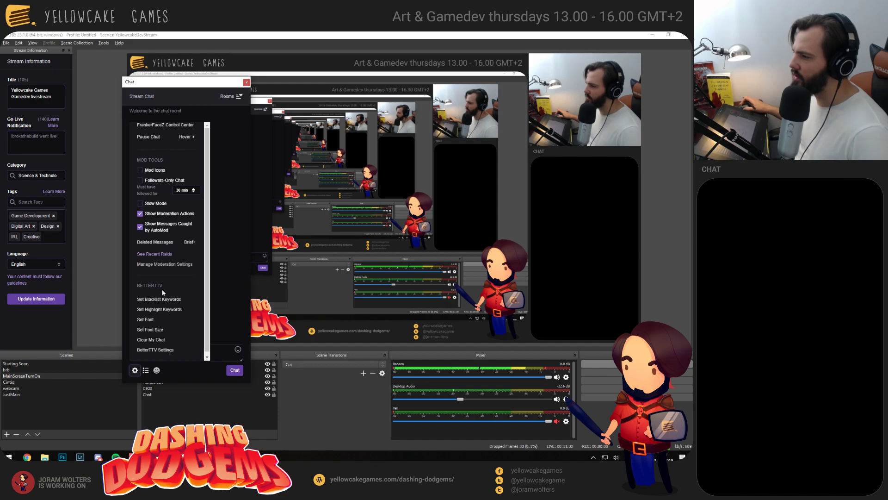
scroll(162, 291, "up", 2)
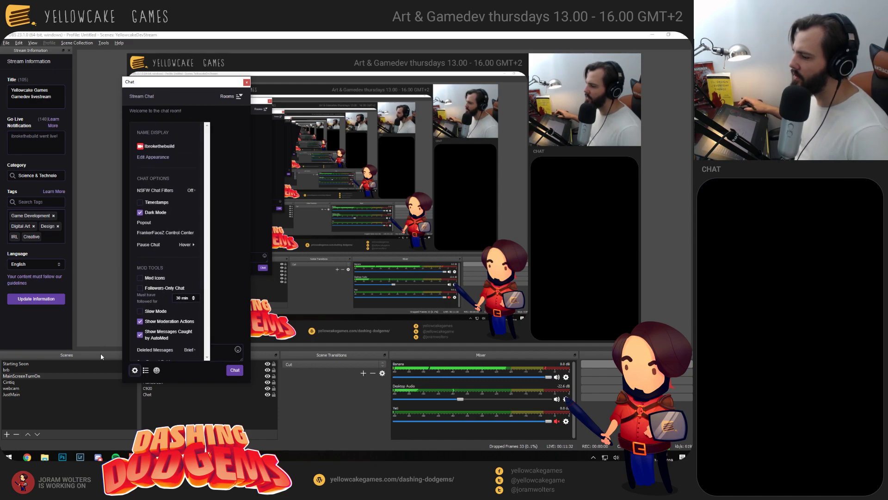
left_click(134, 370)
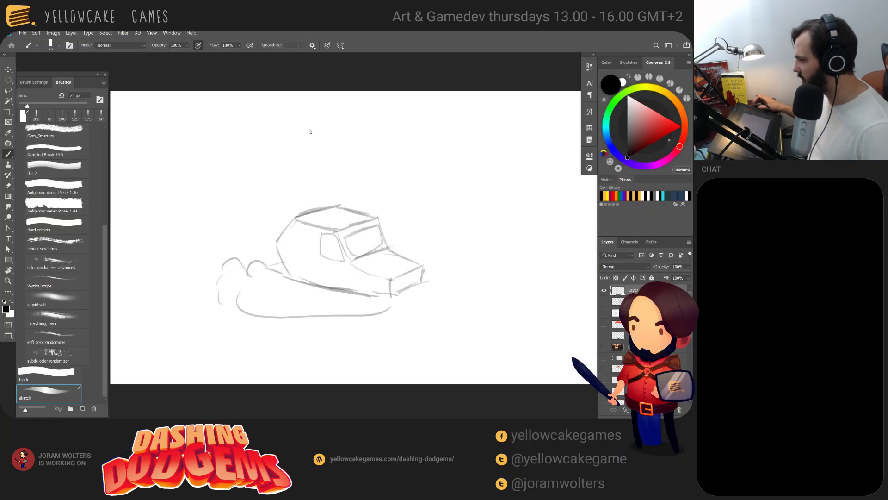
Return to the Photoshop sketch and shade the car's windshield and side window with rough vertical hatching
mouse_move(400, 249)
left_mouse_down()
mouse_move(397, 234)
mouse_move(404, 242)
left_mouse_up()
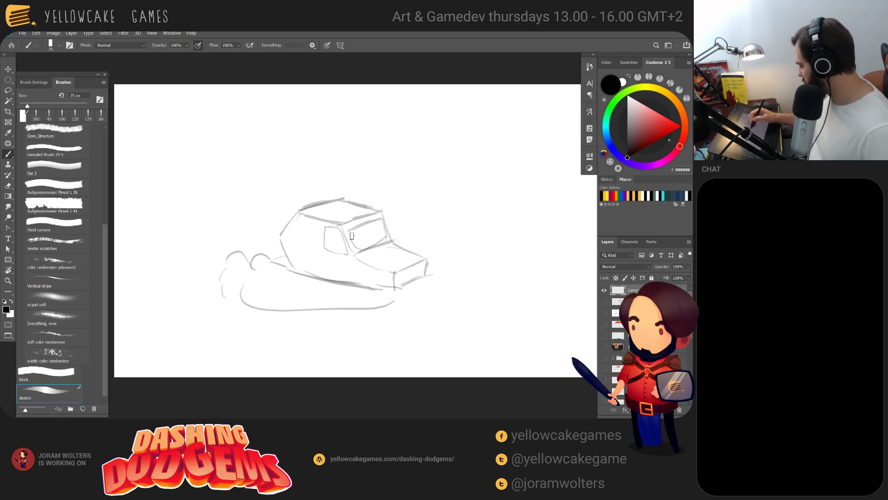
left_click_drag(359, 224, 364, 248)
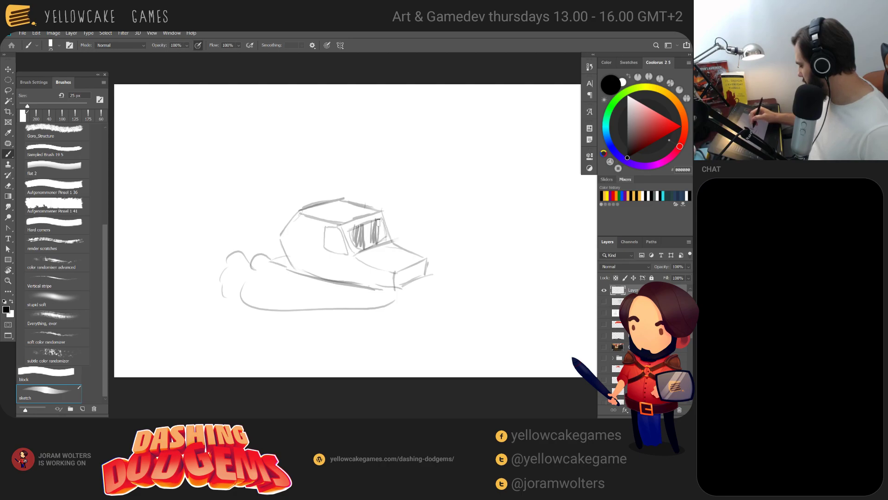
mouse_move(331, 226)
left_mouse_down()
mouse_move(328, 245)
mouse_move(425, 244)
mouse_move(399, 268)
left_mouse_up()
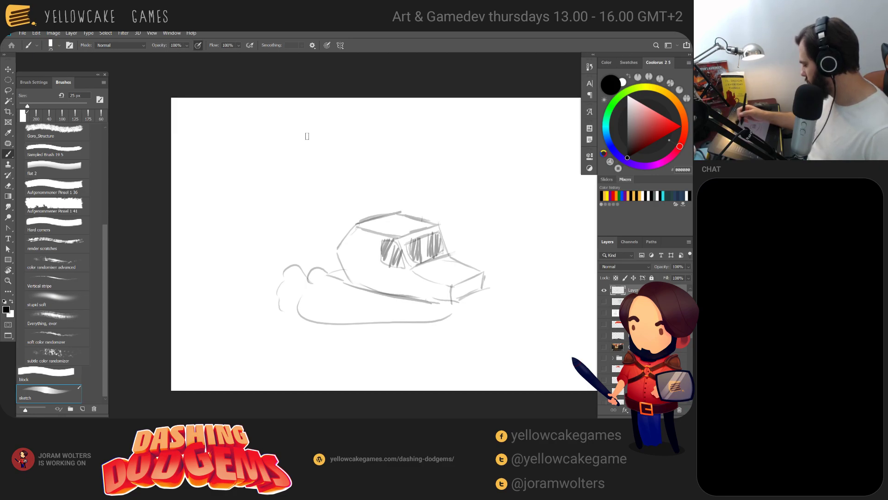
Delete the whole car sketch from the layer and deselect the canvas
key("ctrl+a")
key("Delete")
key("ctrl+d")
Sketch a box in perspective near the middle of the canvas as a small building
left_click_drag(348, 230, 347, 273)
left_click_drag(348, 230, 382, 213)
mouse_move(354, 273)
left_mouse_down()
mouse_move(384, 252)
mouse_move(310, 222)
mouse_move(360, 197)
mouse_move(387, 213)
left_mouse_up()
left_click_drag(335, 205, 385, 214)
mouse_move(309, 221)
left_mouse_down()
mouse_move(308, 252)
mouse_move(347, 272)
left_mouse_up()
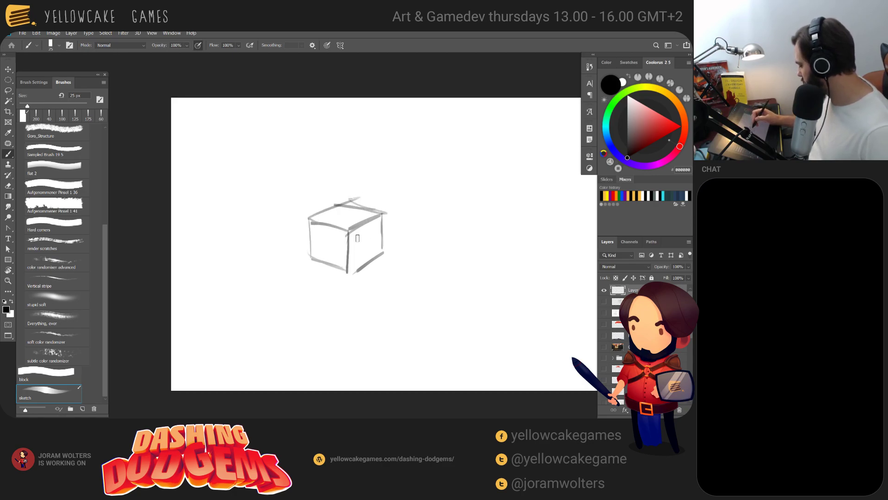
Sketch a tilted-open garage door projecting from the building's front opening, and erase the overlapping lines
mouse_move(358, 237)
left_mouse_down()
mouse_move(387, 236)
mouse_move(356, 237)
mouse_move(379, 223)
mouse_move(403, 229)
mouse_move(383, 239)
left_mouse_up()
key("e")
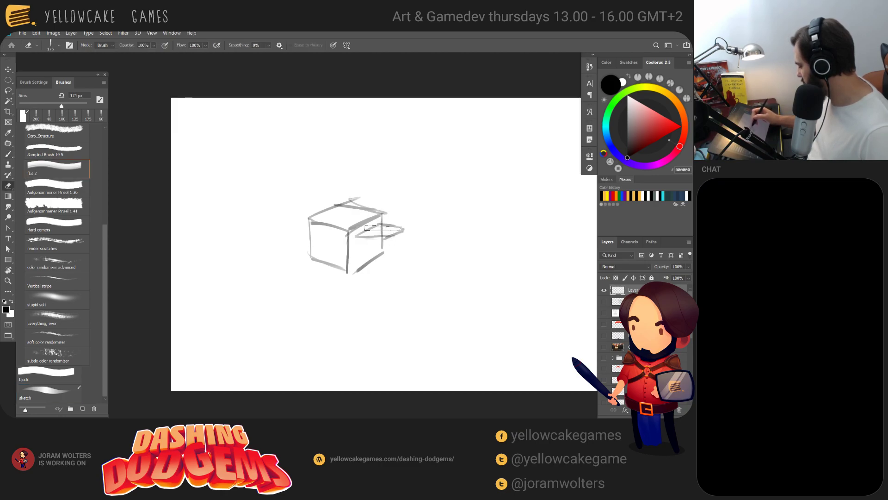
key("b")
key("e")
left_click_drag(383, 231, 379, 236)
key("b")
key("b")
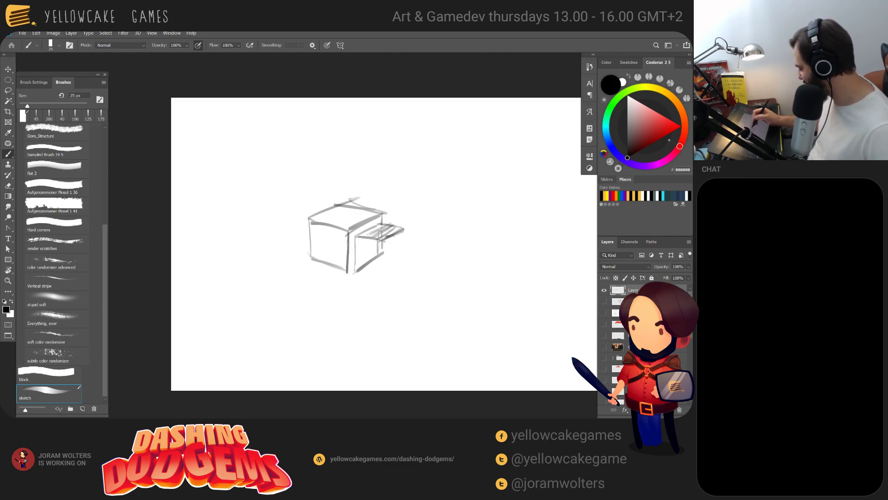
Draw long diagonal ground lines along the building's front as a road
left_click_drag(350, 273, 202, 378)
mouse_move(293, 325)
left_mouse_down()
mouse_move(408, 262)
mouse_move(510, 160)
left_mouse_up()
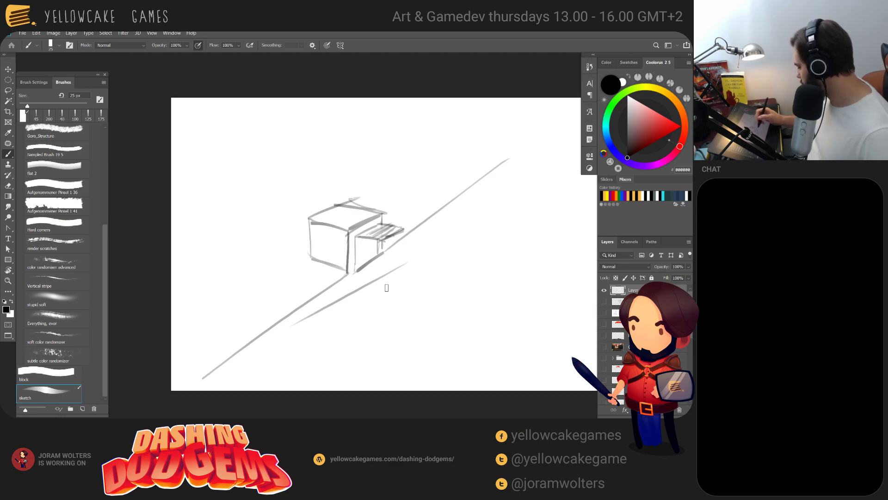
Switch to the Unity editor and look over the JWO_JoinsceneMock scene from several viewpoints
key("alt+Tab")
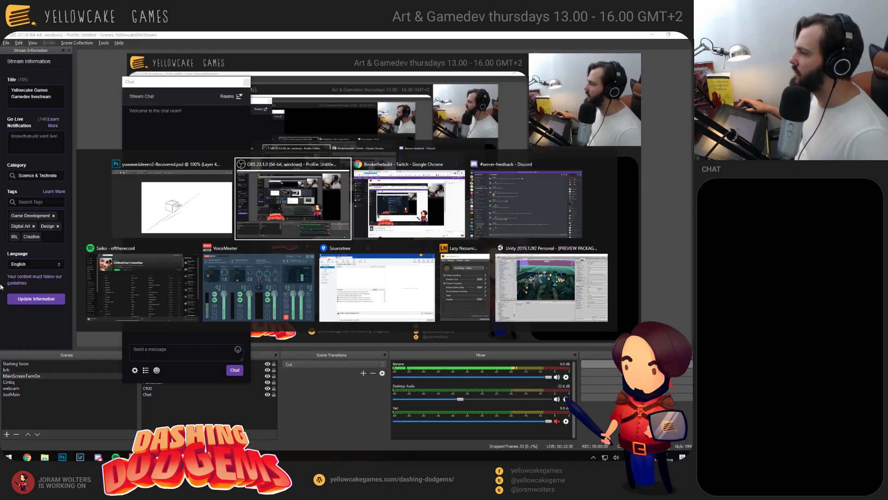
key("alt+Tab")
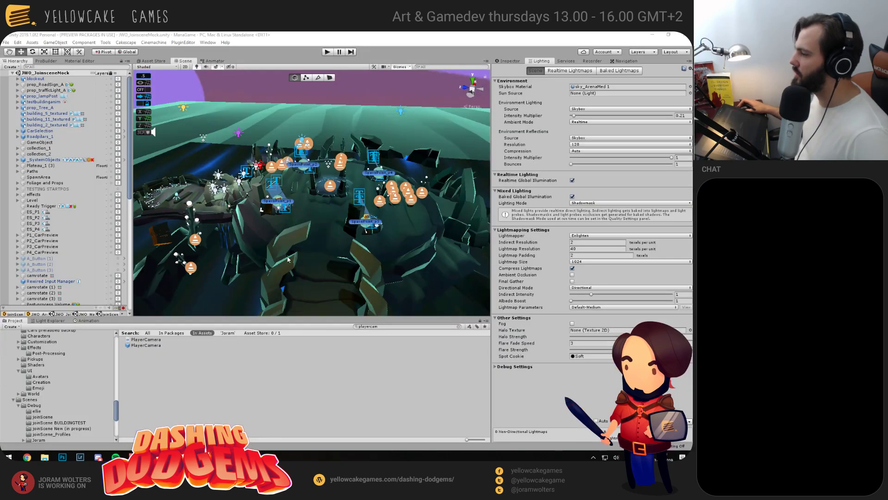
scroll(361, 187, "down", 4)
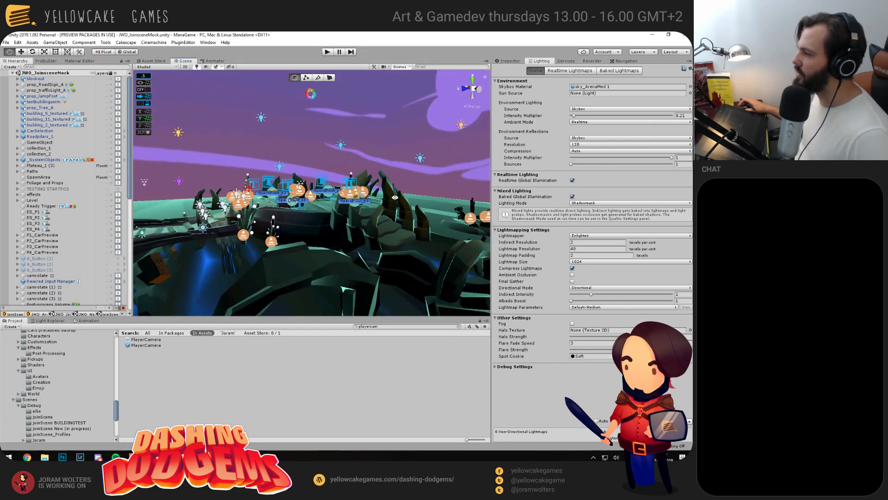
left_click_drag(341, 199, 321, 181)
scroll(323, 218, "down", 3)
scroll(308, 214, "up", 4)
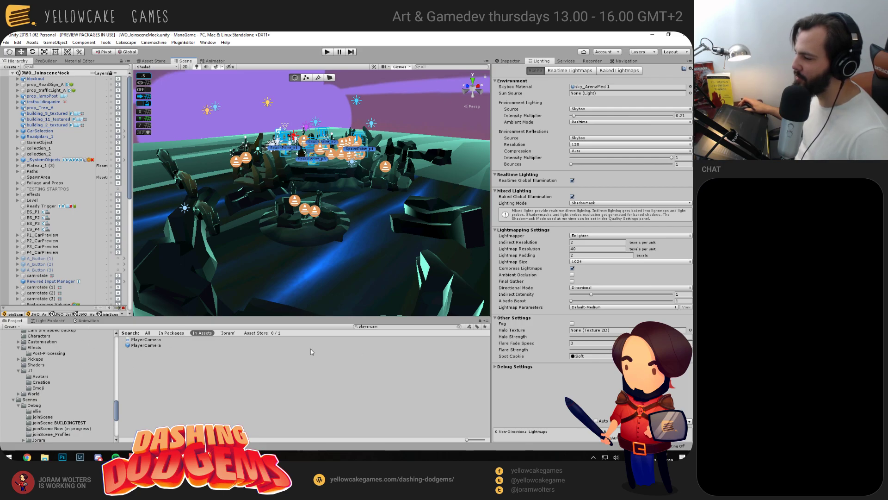
Clear the playercam search in the project assets and open the JWO_WorkScene scene from the debug scenes folder
key("BackSpace")
key("BackSpace")
key("BackSpace")
key("BackSpace")
key("BackSpace")
key("BackSpace")
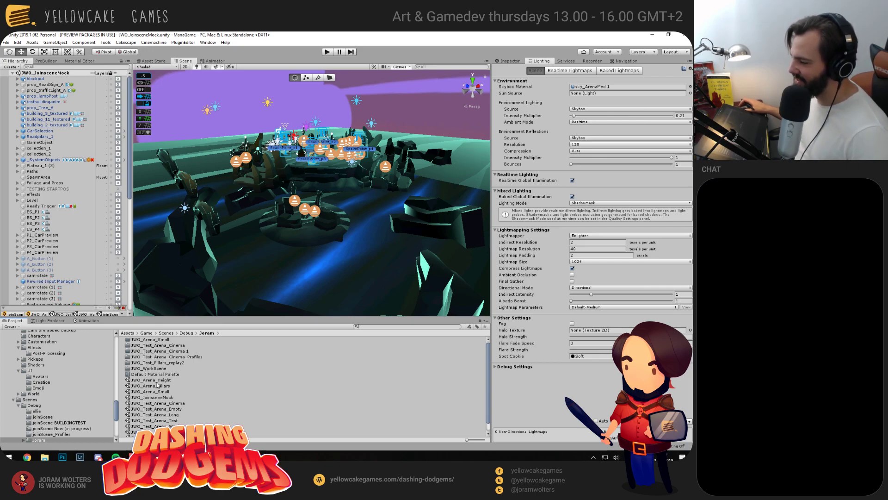
scroll(157, 384, "down", 1)
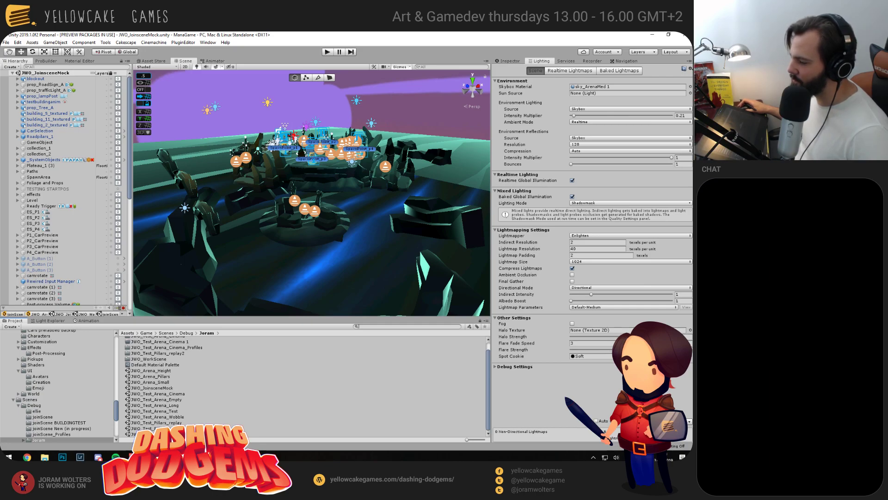
left_click(153, 428)
left_click(153, 434)
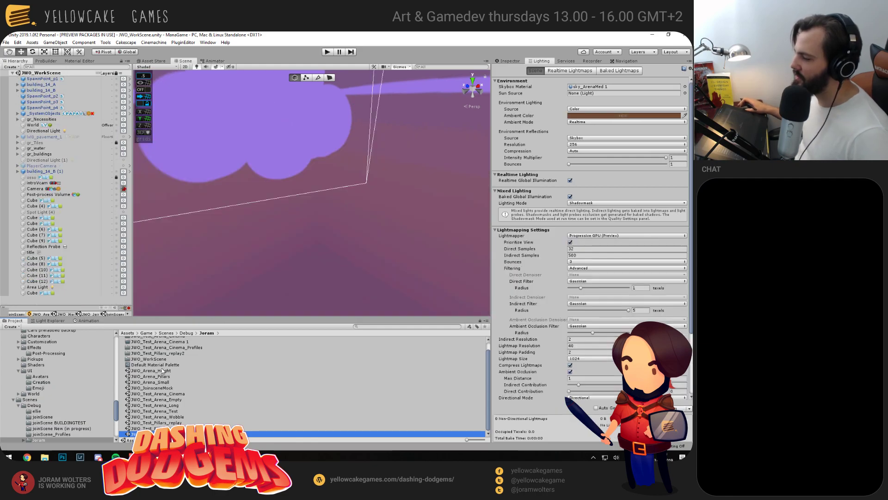
Generate the baked lighting for JWO_WorkScene
left_click_drag(292, 233, 339, 196)
left_click(358, 93)
key("f")
left_click(388, 248)
left_click(448, 155)
left_click_drag(238, 229, 279, 225)
scroll(279, 225, "down", 5)
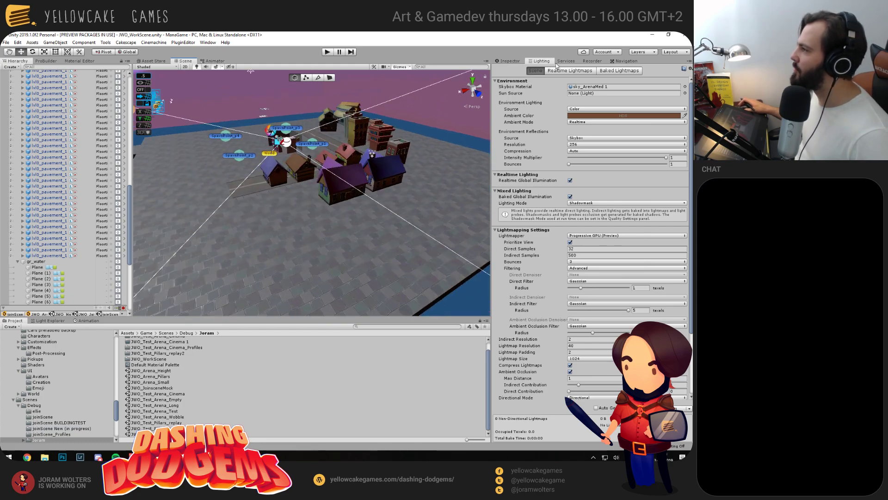
left_click(661, 408)
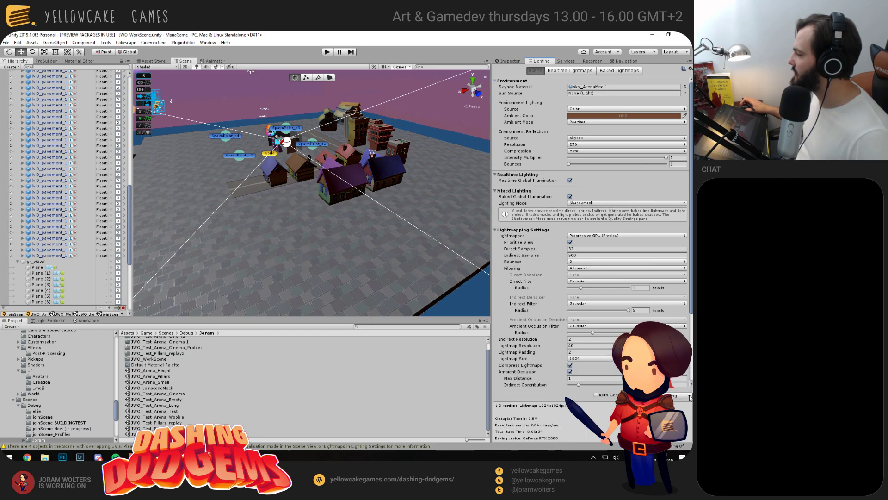
Collapse the gr_water and gr_Tiles groups in the hierarchy and duplicate the Directional Light
left_click_drag(273, 208, 325, 239)
left_click_drag(370, 213, 110, 222)
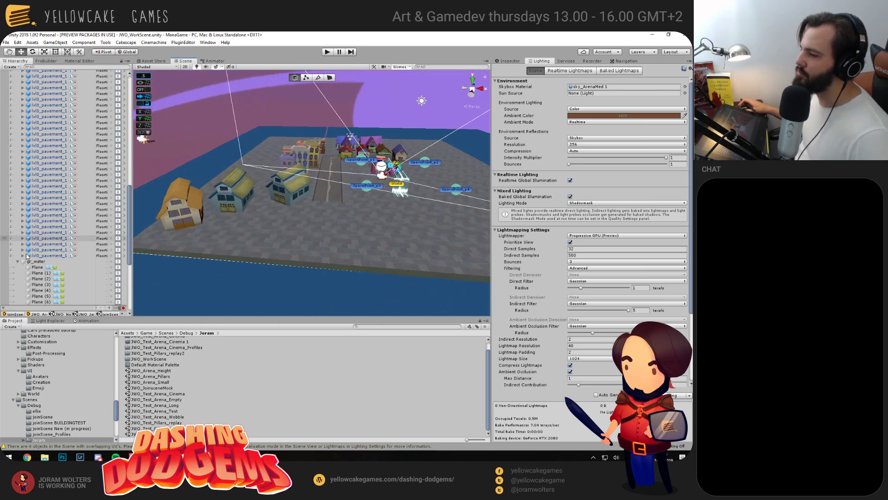
left_click(18, 262)
scroll(130, 214, "up", 3)
scroll(131, 214, "up", 5)
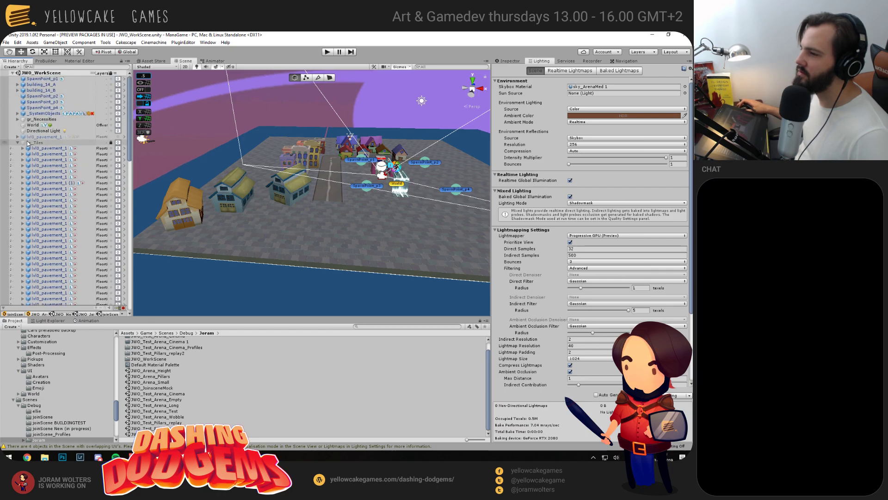
left_click(18, 143)
left_click(43, 131)
left_click_drag(324, 155, 587, 146)
key("ctrl+d")
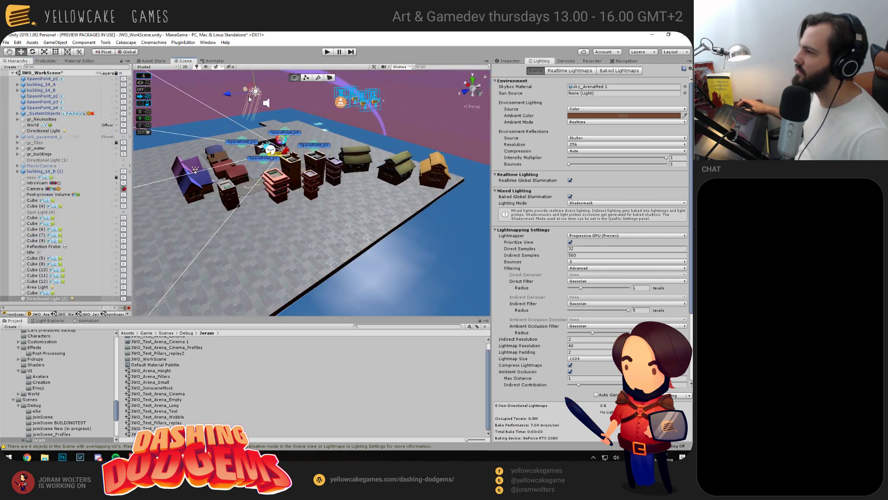
Rotate the duplicated directional light to change the direction it shines across the buildings
key("e")
left_click_drag(241, 132, 226, 195)
mouse_move(212, 102)
left_mouse_down()
mouse_move(265, 134)
mouse_move(217, 121)
mouse_move(217, 167)
left_mouse_up()
left_click_drag(458, 168, 222, 195)
left_click_drag(275, 211, 192, 185)
Search the project assets for garage and step through the menu_Garage prefabs to menu_Garage P4
type("garage")
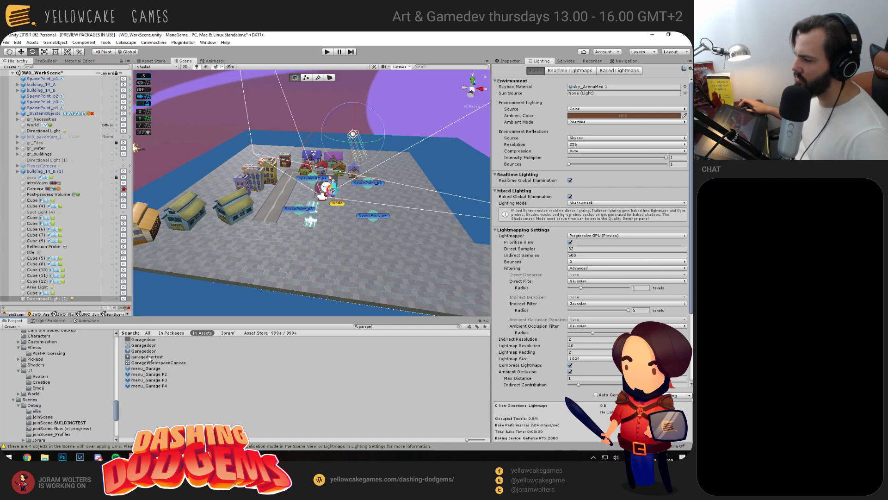
left_click(148, 373)
key("Down")
key("Down")
key("Down")
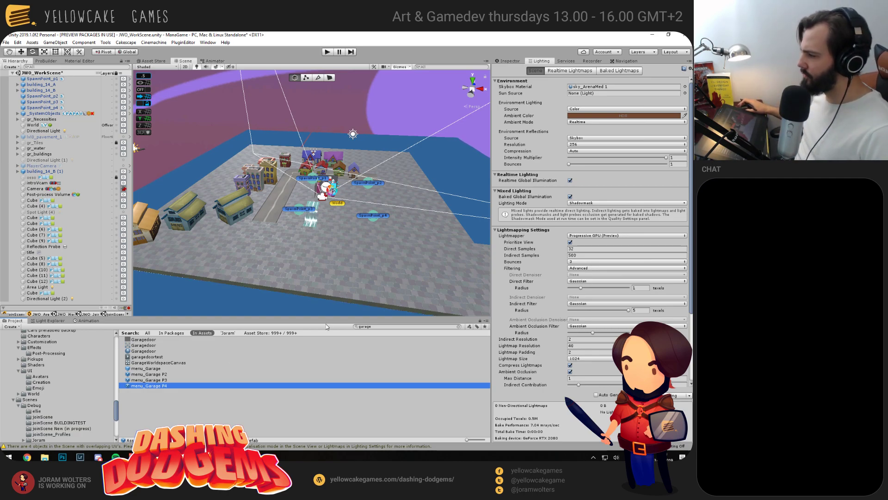
Clear the garage search from the project assets
left_click(362, 327)
type("cre")
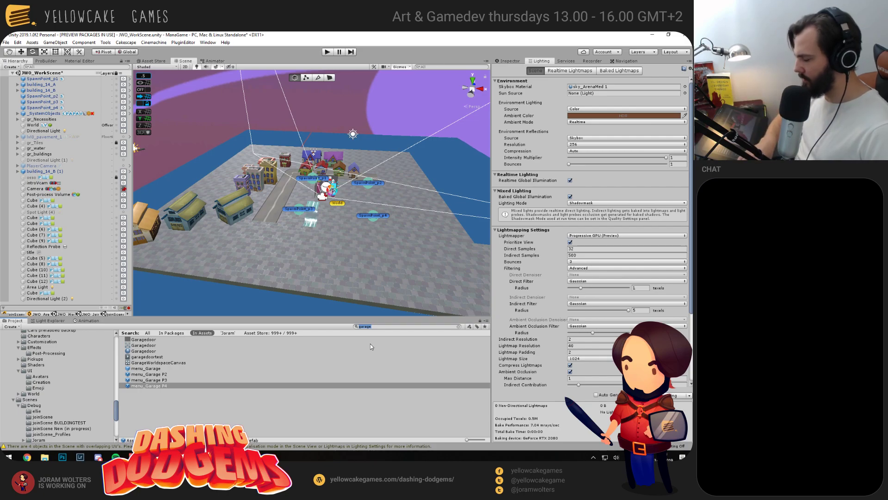
key("BackSpace")
key("BackSpace")
key("BackSpace")
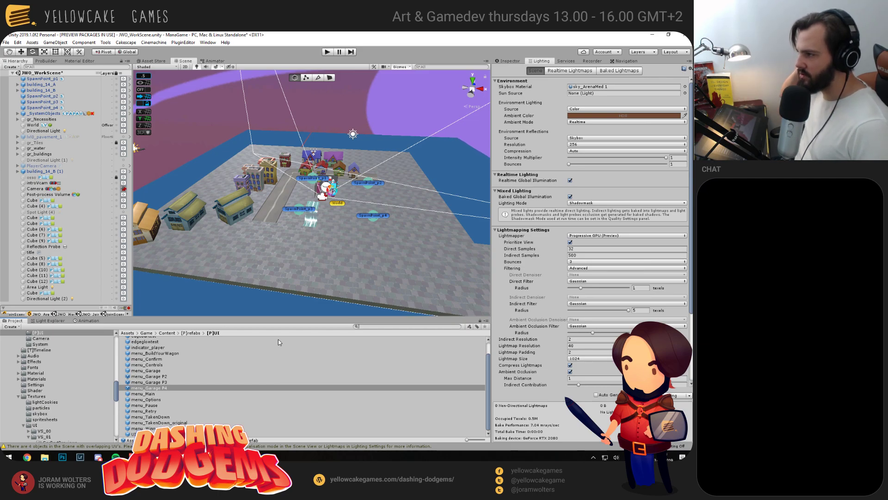
Build a 1 × 1 × 1 ProBuilder cube on the paved ground and frame it with the Move tool active
left_click(46, 61)
left_click_drag(243, 170, 298, 165, "alt")
scroll(294, 211, "up", 3)
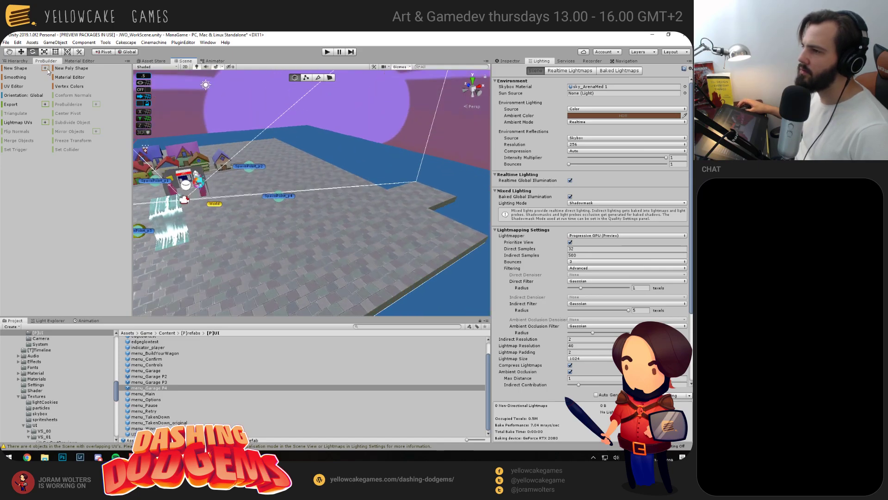
key("ctrl+shift+k")
left_click(385, 446)
key("f")
scroll(254, 228, "up", 3)
scroll(254, 227, "down", 3)
left_click_drag(254, 227, 211, 279, "ctrl+alt")
key("w")
key("f")
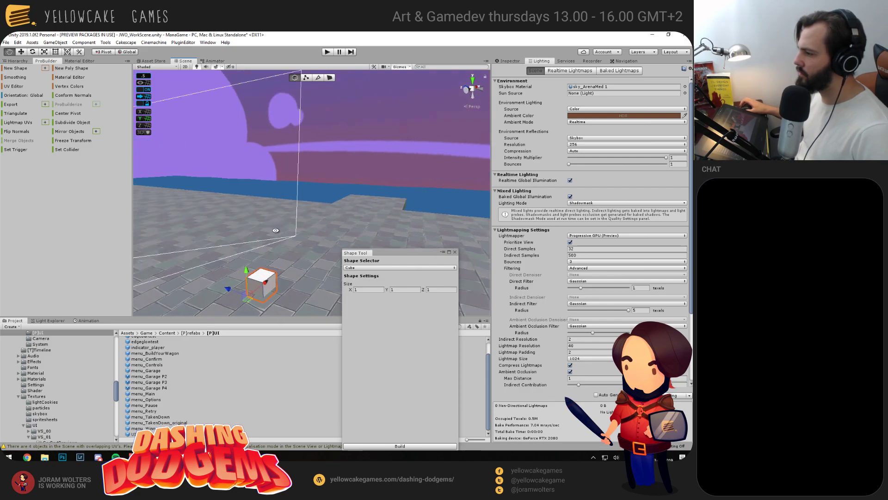
Set the grid snap value to 1
left_click_drag(282, 256, 229, 172, "alt")
left_click(178, 105)
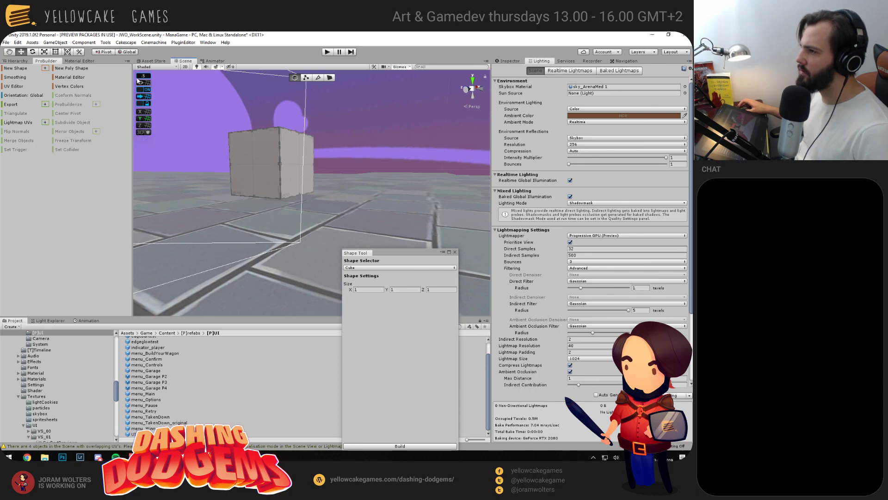
left_click(143, 76)
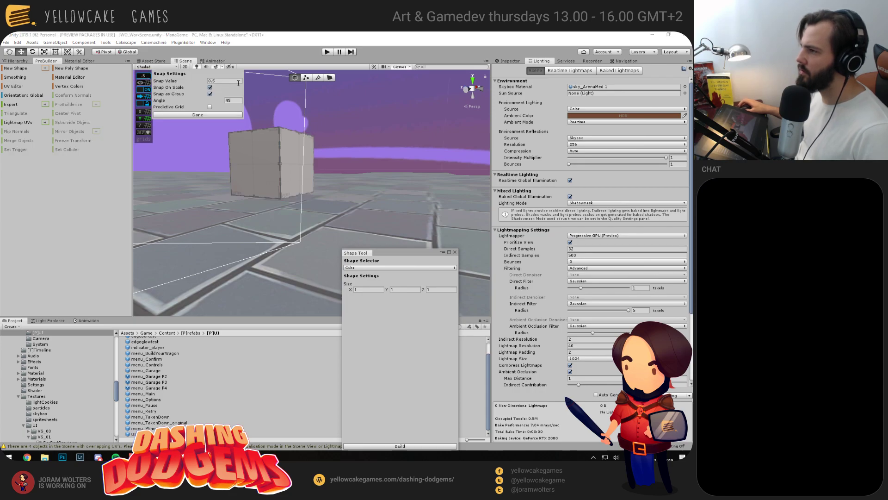
left_click(202, 115)
Select the new cube, close the Shape Tool and show the cube's object properties
left_click_drag(250, 152, 334, 215, "alt")
left_click(249, 181)
left_click_drag(412, 252, 532, 171)
left_click_drag(323, 185, 299, 206, "alt")
left_click_drag(509, 175, 396, 179)
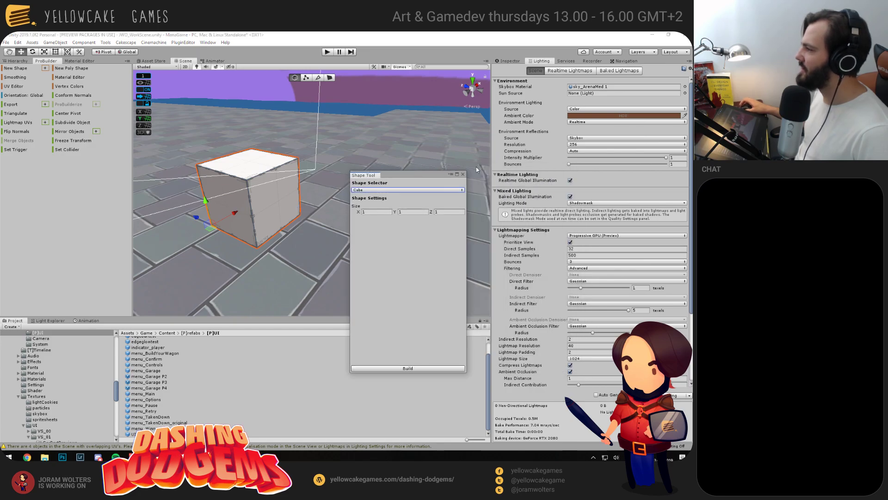
left_click(464, 175)
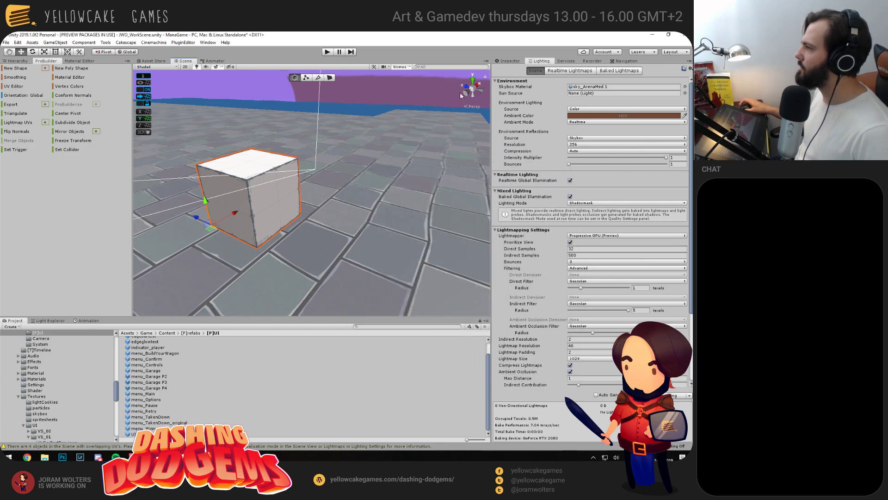
left_click(508, 61)
Move the cube's top face up to a height of 2 units and a side face out to a width of 2.5 units
left_click_drag(299, 177, 319, 165, "alt")
left_click(330, 78)
left_click(265, 170)
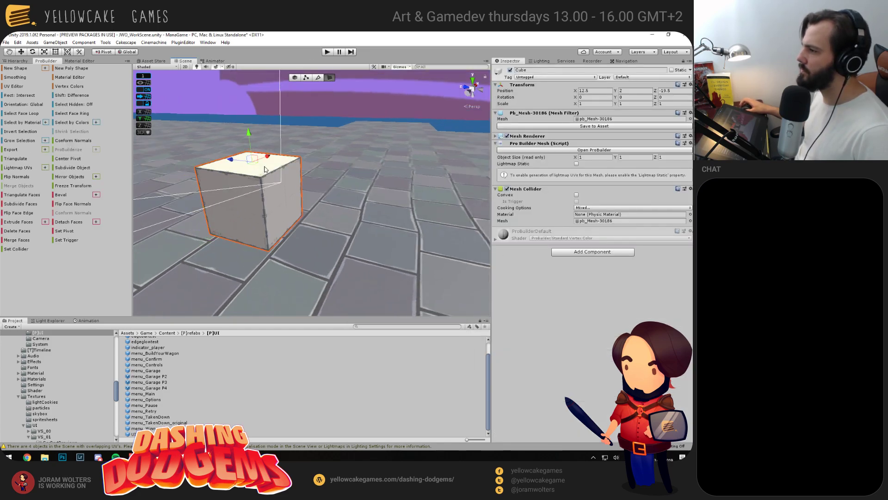
left_click_drag(249, 132, 246, 88)
left_click_drag(411, 155, 379, 171, "alt")
left_click(314, 176)
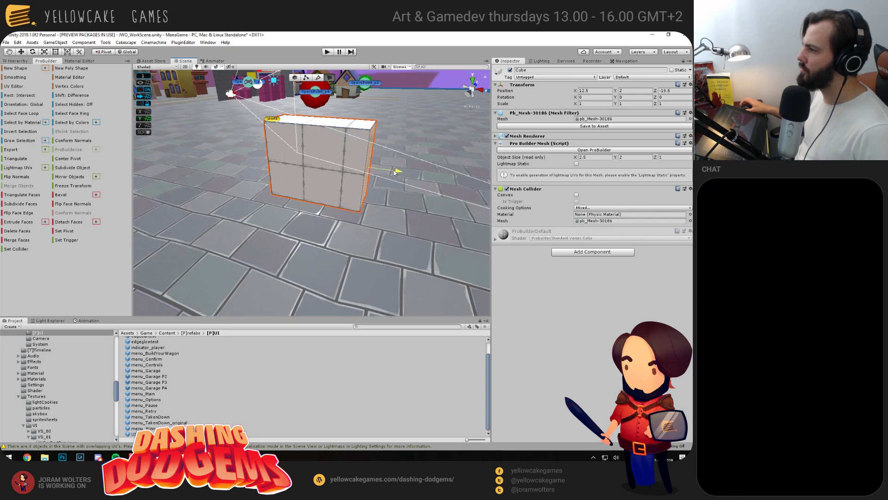
Enlarge the block to 3.5 × 3 × 2.5 units by moving its faces outward
left_click_drag(289, 169, 422, 229)
left_click_drag(285, 232, 406, 205)
left_click_drag(338, 184, 430, 134)
left_click_drag(351, 223, 322, 204)
left_click_drag(219, 150, 427, 190)
left_click(371, 164)
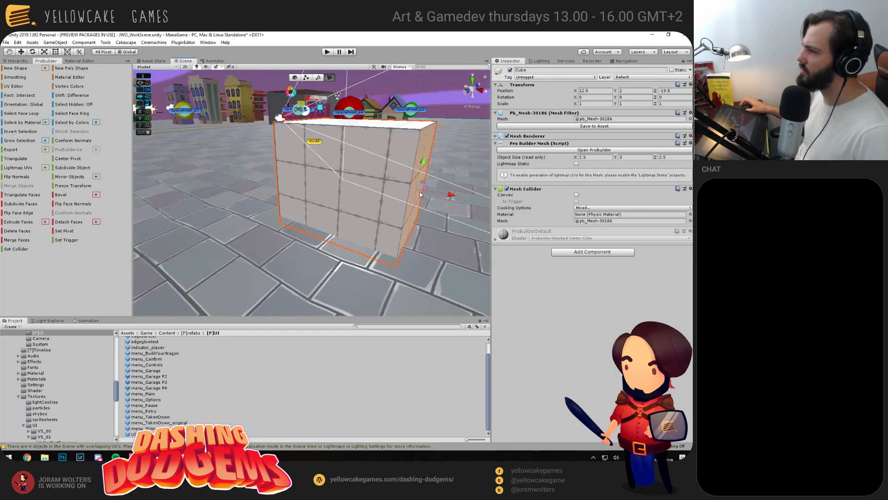
Check the snap settings and widen the block to 4 units along X by moving its side face
left_click(143, 76)
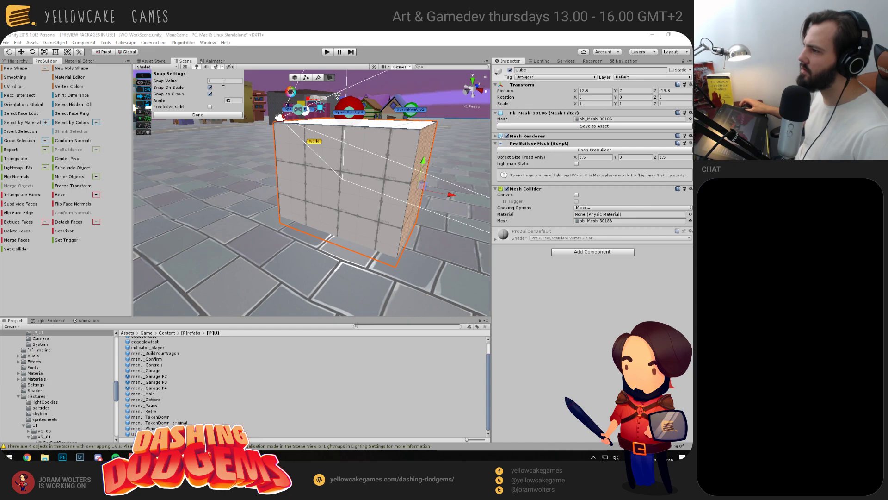
left_click(192, 115)
left_click_drag(374, 182, 293, 181)
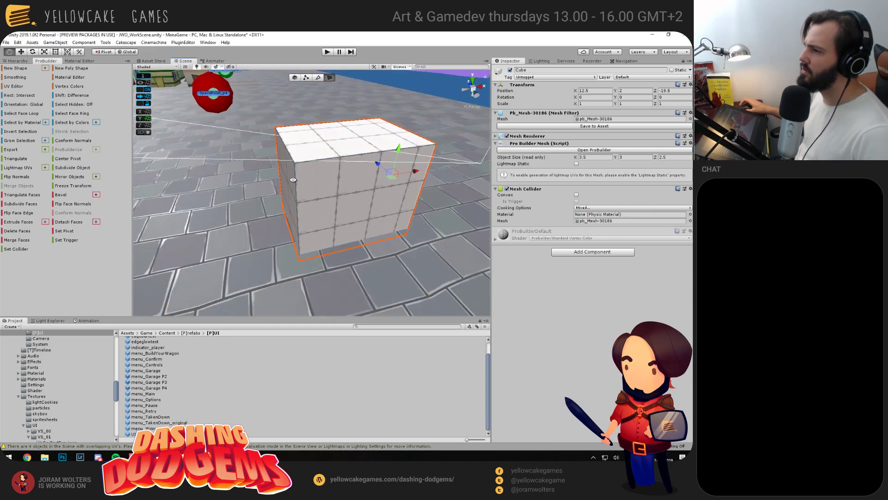
left_click_drag(236, 184, 229, 165)
left_click(293, 184)
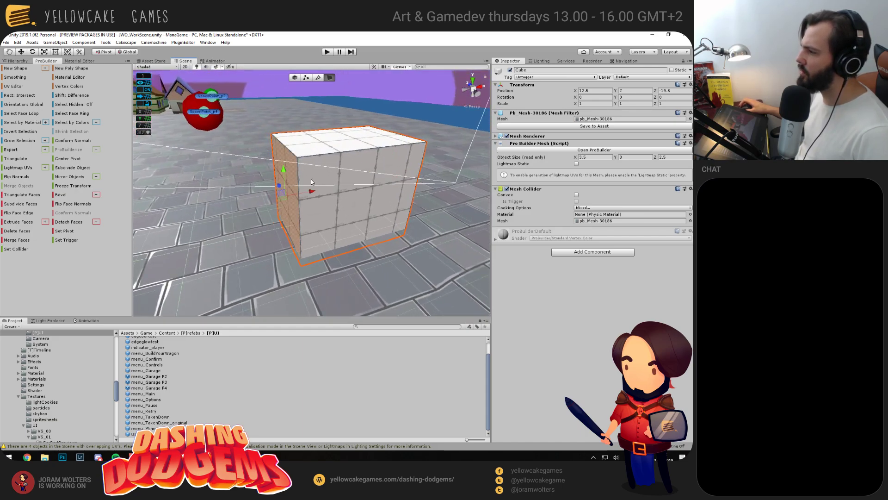
left_click_drag(312, 191, 301, 198)
left_click_drag(356, 210, 287, 193)
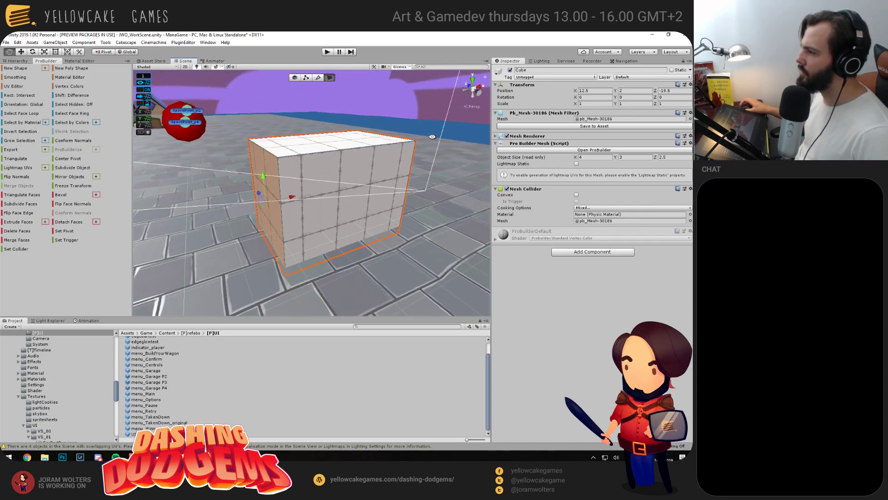
Enlarge the block to 4 units high and 4.5 units deep, and select its front face
left_click_drag(433, 137, 384, 156)
left_click_drag(348, 107, 349, 95)
left_click_drag(313, 129, 362, 175)
left_click(232, 186)
left_click_drag(186, 212, 129, 247)
key("f")
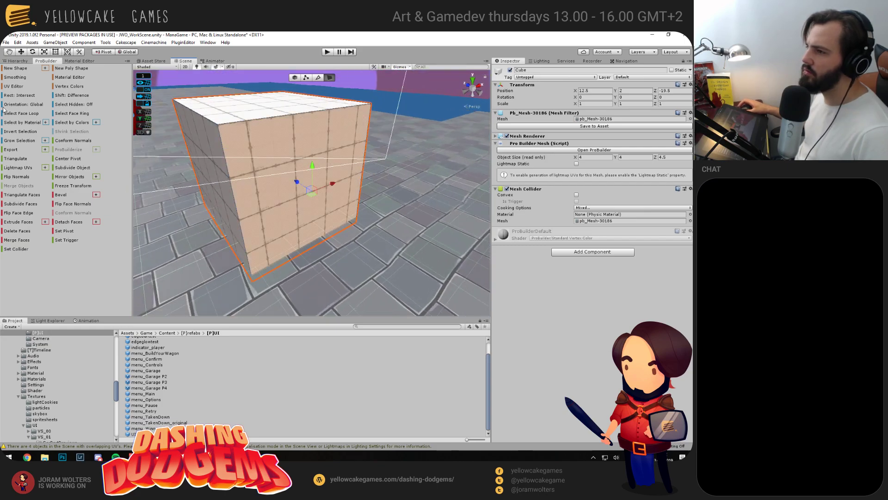
Try to extrude the block's front face by 0.5 along the face normal
left_click(45, 222)
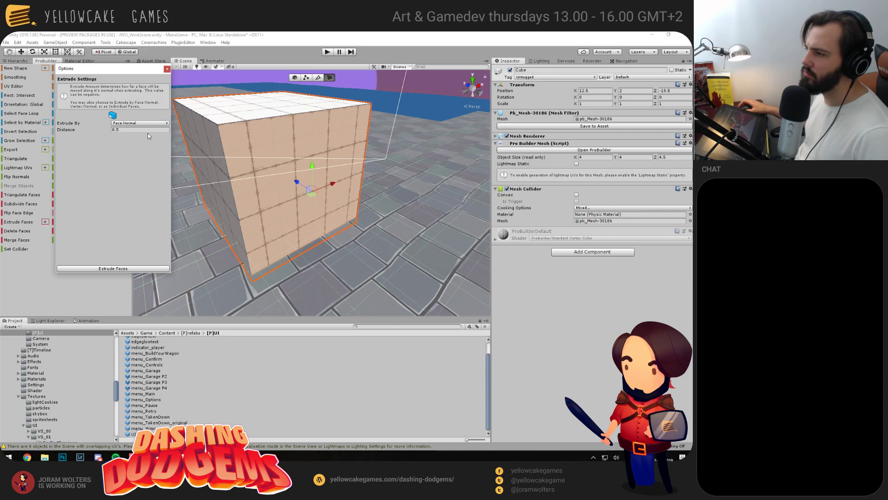
left_click(111, 269)
key("f")
key("ctrl+z")
Extrude the block's front face by Face Normal with a distance of 0
left_click(69, 132)
type("0")
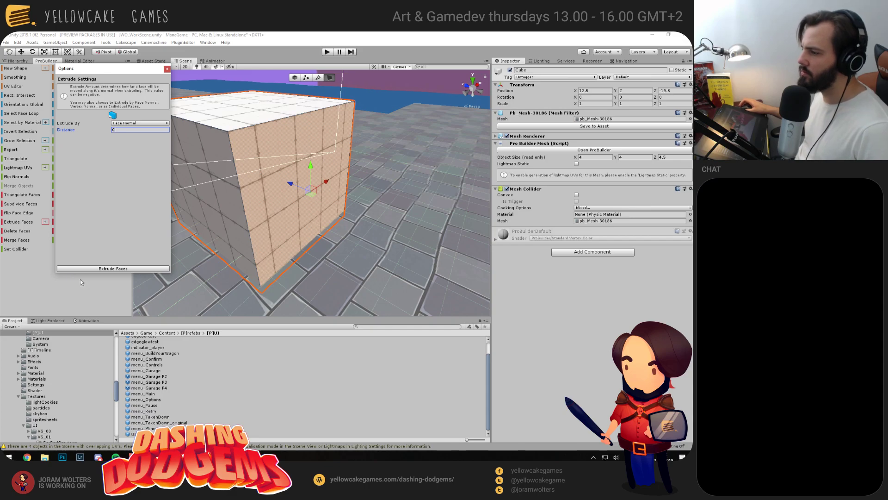
left_click_drag(354, 210, 337, 206)
left_click_drag(310, 164, 240, 172)
left_click(153, 268)
Shrink the extruded face inward, push it back to hollow out the block as an open garage, and close the extrude options
left_click_drag(259, 259, 243, 208)
mouse_move(257, 178)
left_mouse_down()
mouse_move(203, 147)
mouse_move(245, 188)
left_mouse_up()
left_click_drag(289, 240, 264, 220)
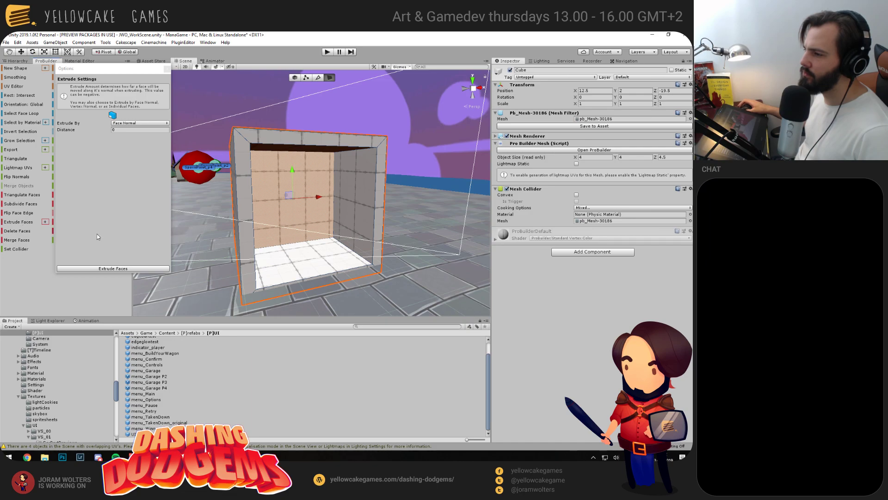
left_click_drag(192, 190, 252, 202, "alt")
left_click(167, 68)
Detach the garage's inner back face as a separate object and move it to the front opening
left_click_drag(176, 213, 265, 160, "alt")
left_click(72, 223)
key("g")
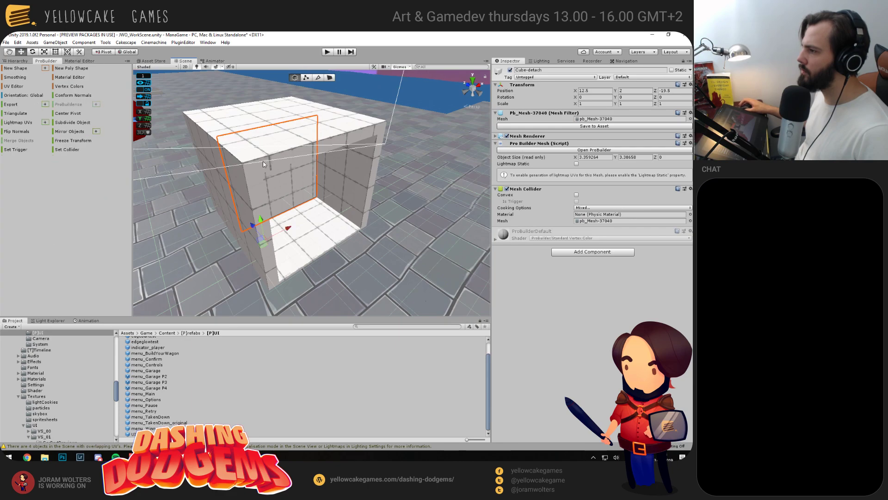
left_click_drag(252, 237, 359, 199)
Switch to OBS, reposition the stream chat window and return to Unity
key("alt+Tab")
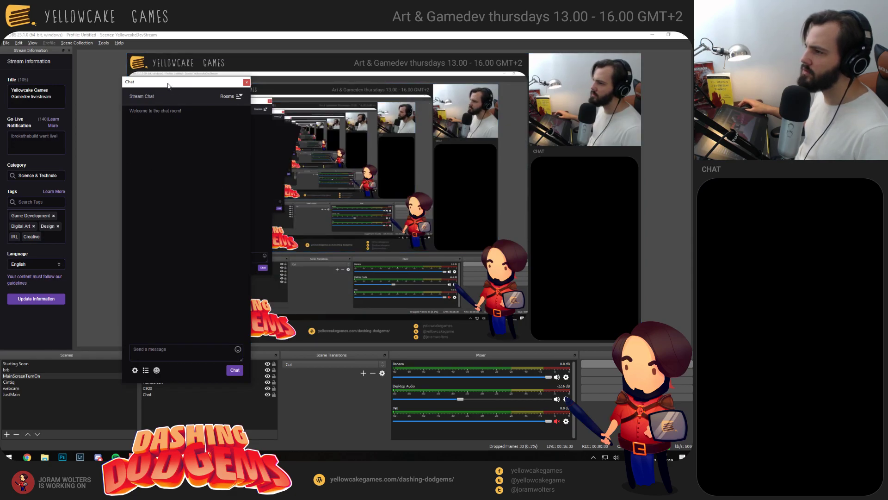
left_click_drag(169, 86, 131, 78)
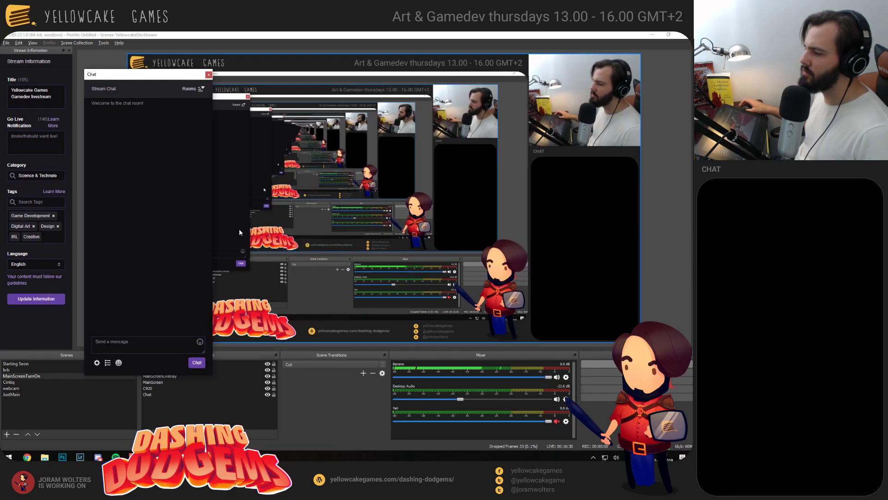
key("alt+Tab")
key("alt+Tab")
key("alt+Tab")
key("alt+Tab")
key("alt+Tab")
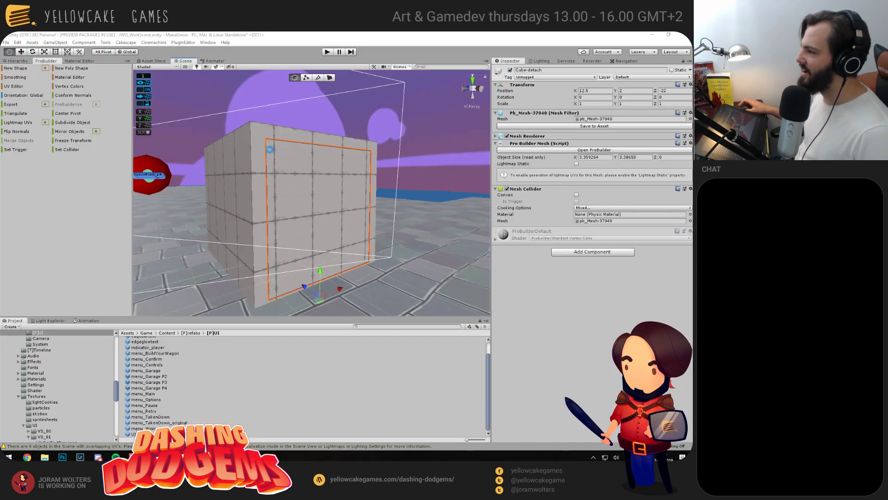
Try centering the detached panel's pivot for rotation, and undo the panel's detachment
left_click_drag(270, 150, 302, 193)
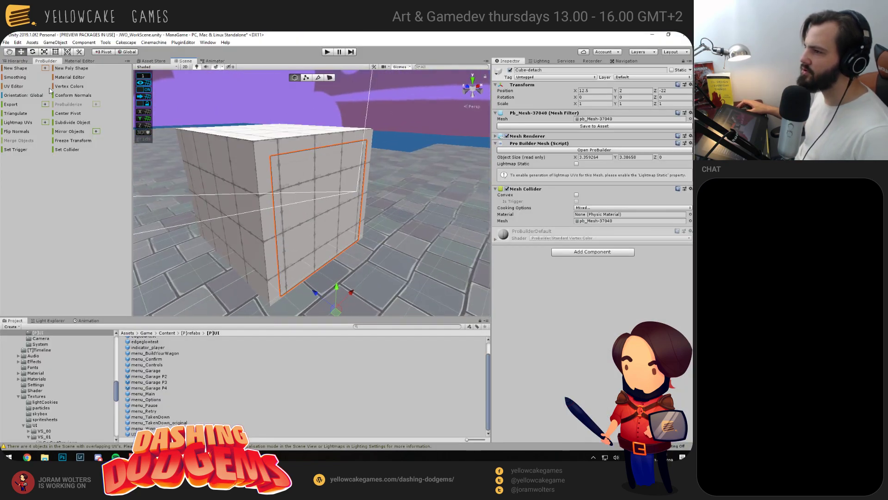
left_click(69, 114)
left_click_drag(347, 206, 321, 202)
key("e")
key("ctrl+z")
key("ctrl+z")
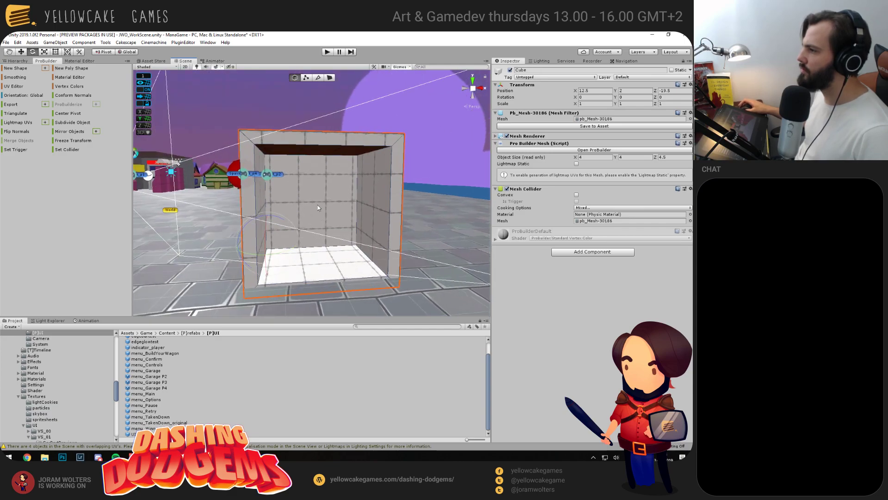
left_click(18, 68)
left_click_drag(300, 225, 171, 233, "alt")
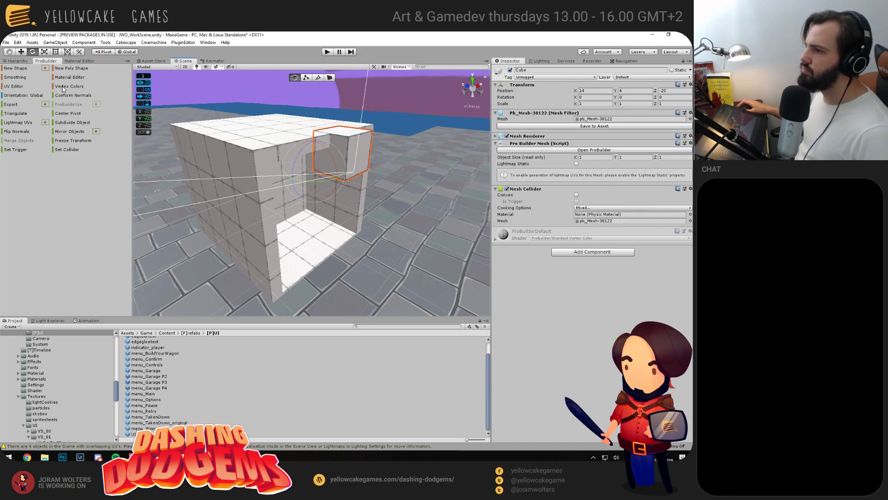
key("ctrl+z")
Build a ProBuilder plane with a width of 4 and a length of 4, facing up
left_click(44, 68)
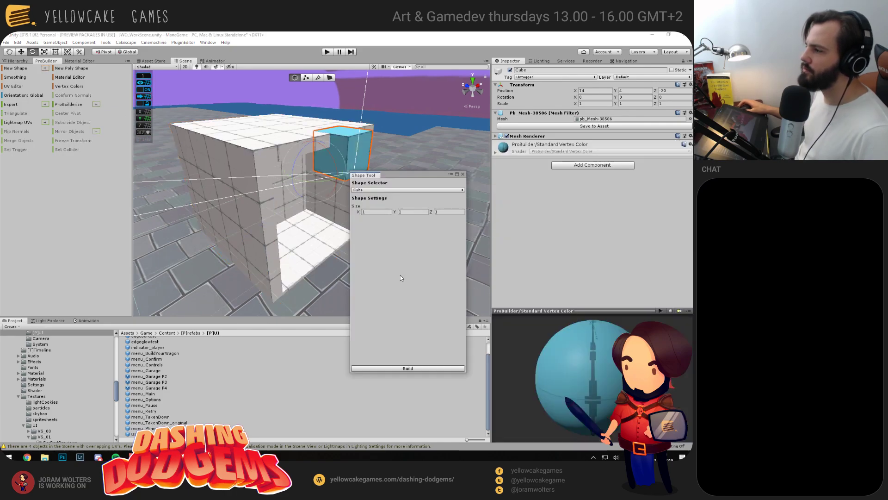
left_click(382, 190)
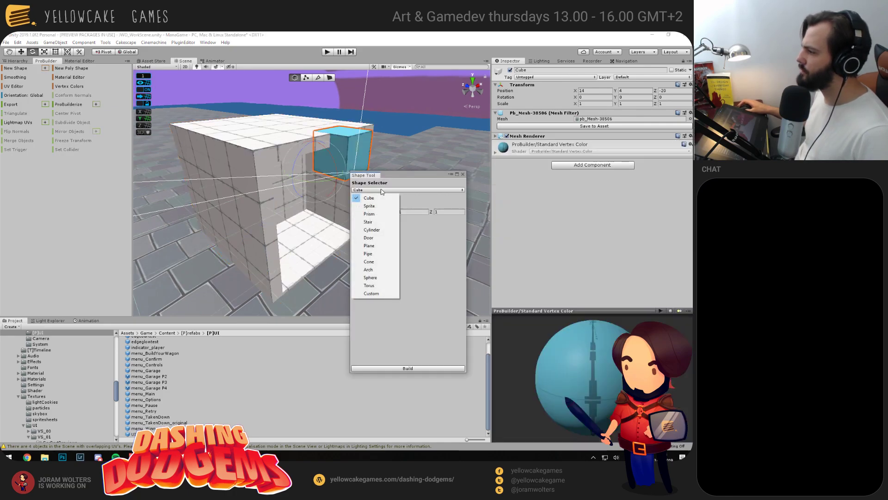
left_click(369, 246)
left_click_drag(328, 271, 314, 255)
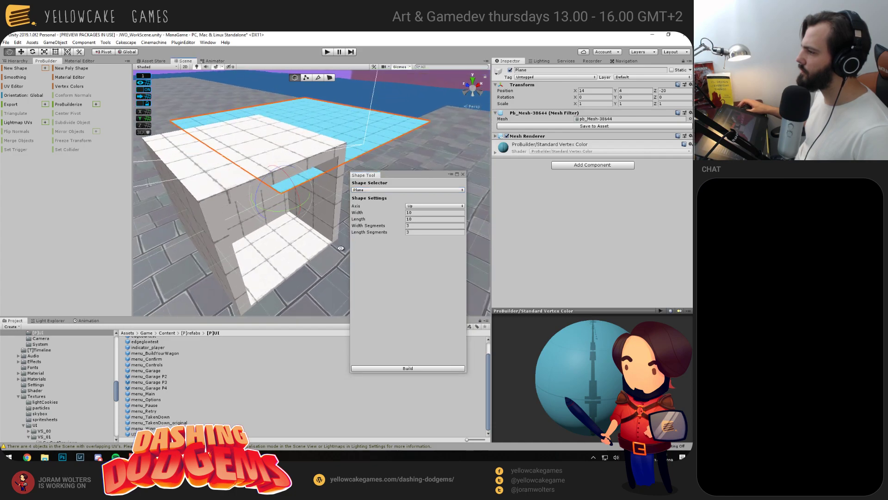
left_click(421, 214)
type("4")
key("Tab")
type("4")
key("Tab")
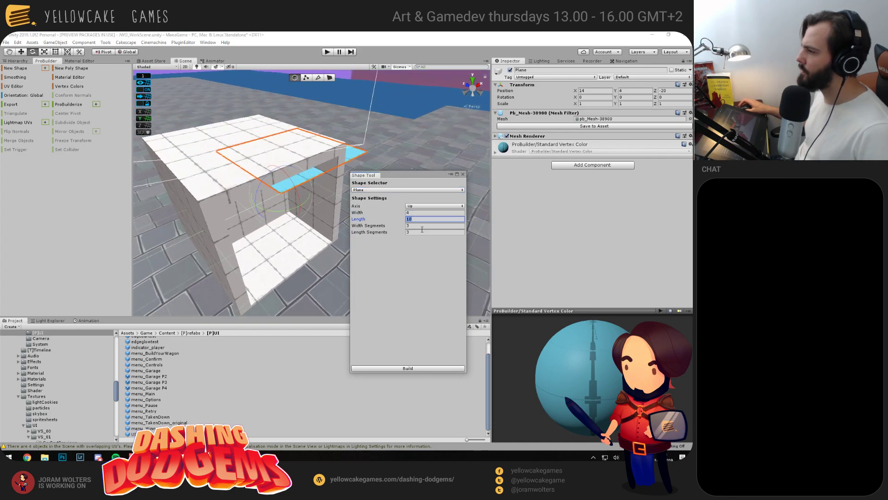
left_click(400, 368)
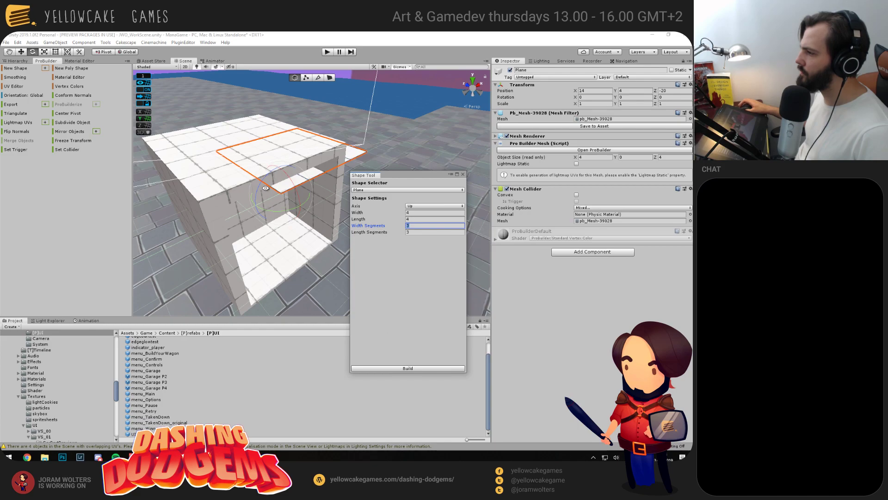
Rotate the plane about 90° around X so it stands upright at the garage opening, and close the Shape Tool
left_click_drag(269, 189, 268, 215)
left_click(462, 175)
left_click_drag(266, 252, 205, 119)
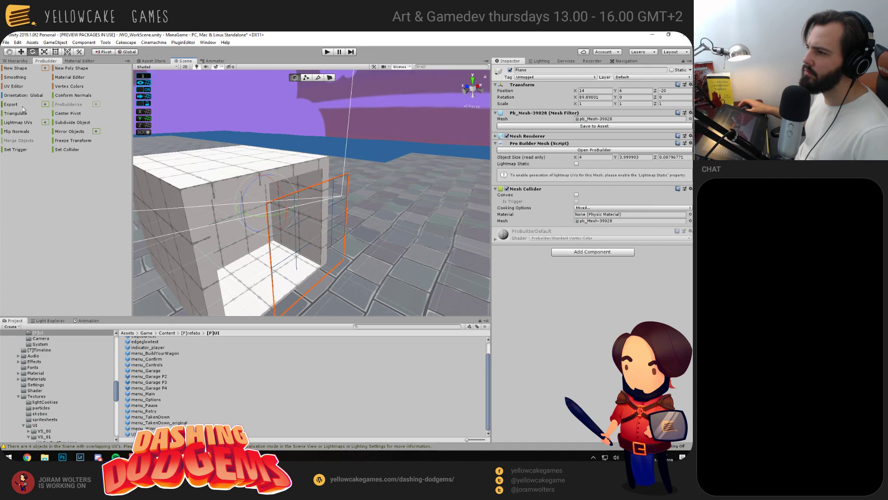
Flip the normals of the upright door plane's faces so it renders on its outward side
left_click(329, 78)
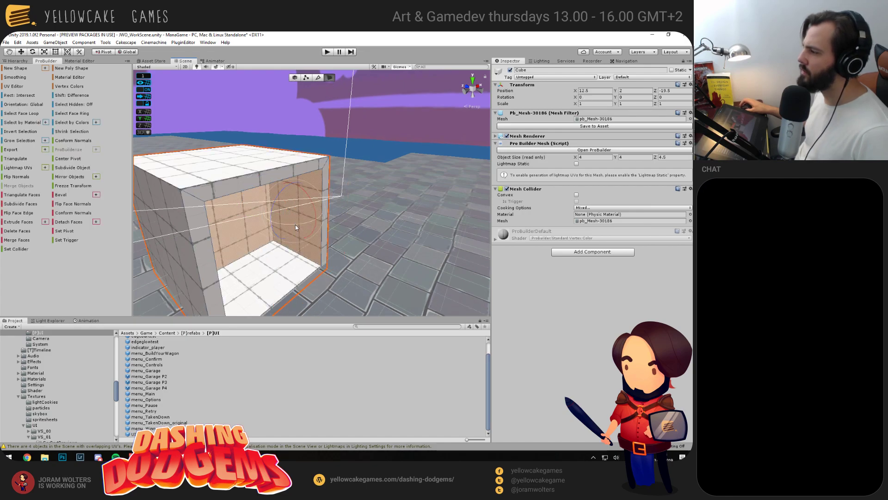
left_click(347, 185)
left_click_drag(347, 185, 320, 202, "alt")
left_click(274, 190)
left_click(351, 274)
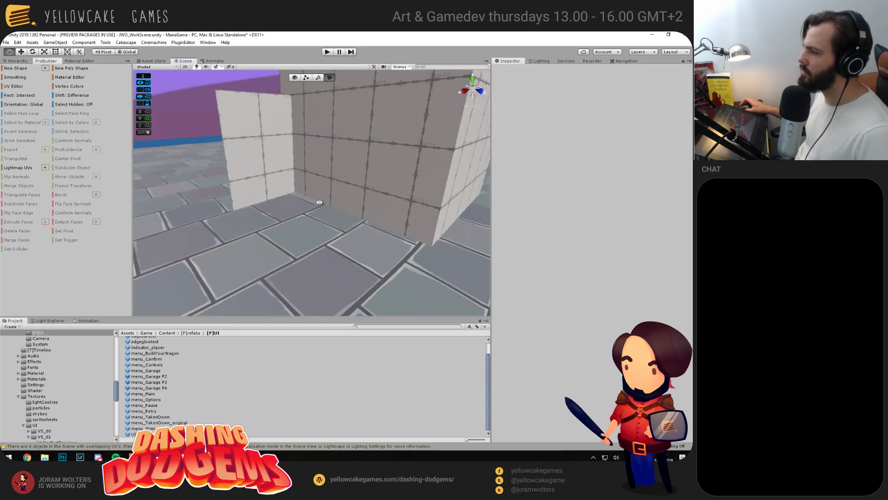
left_click(234, 121)
left_click_drag(368, 245, 366, 242)
left_click_drag(327, 197, 317, 224, "alt")
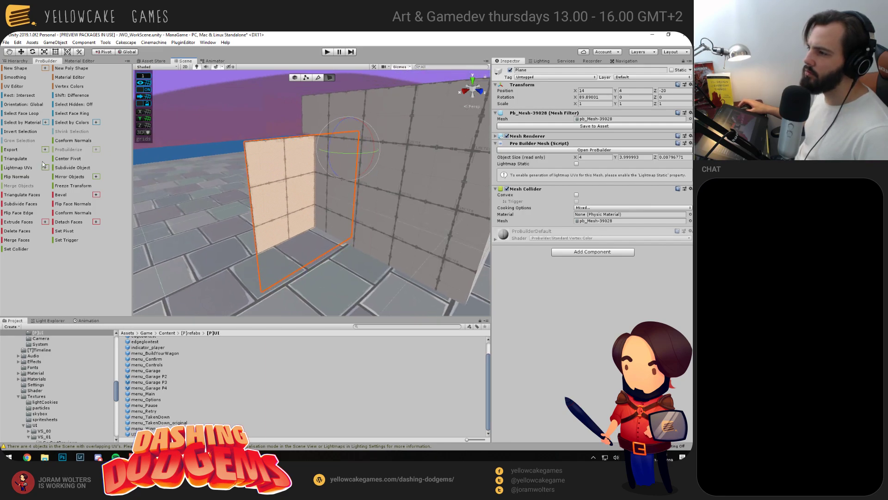
left_click(20, 177)
left_click_drag(159, 232, 330, 225, "alt")
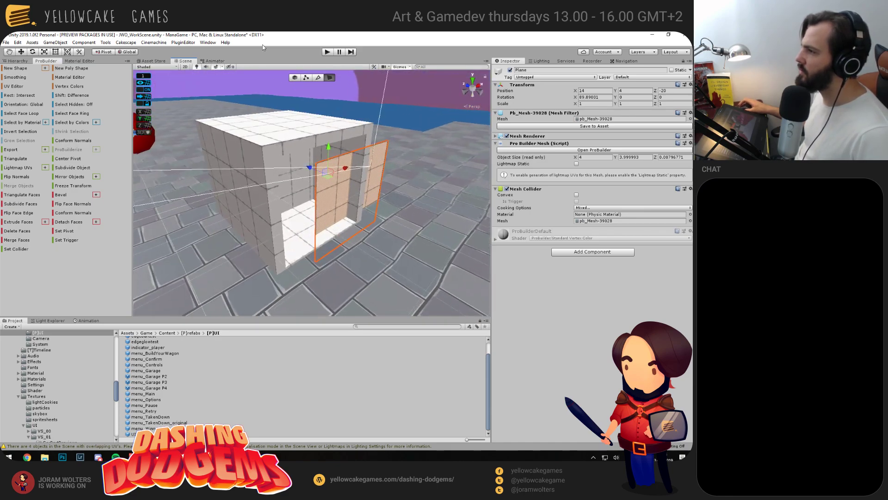
Move the door plane over the garage opening to about X 12, Y 4.6, Z -20
left_click(297, 79)
left_click_drag(315, 145, 319, 120)
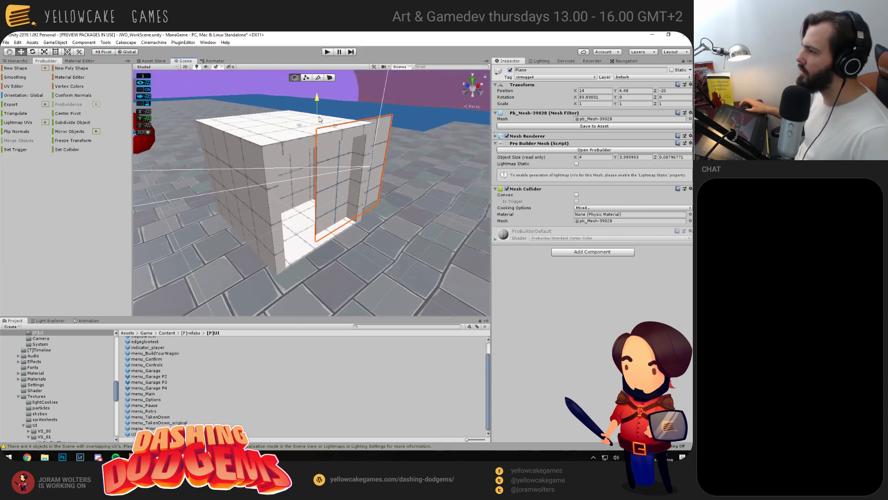
left_click_drag(416, 162, 217, 150, "alt")
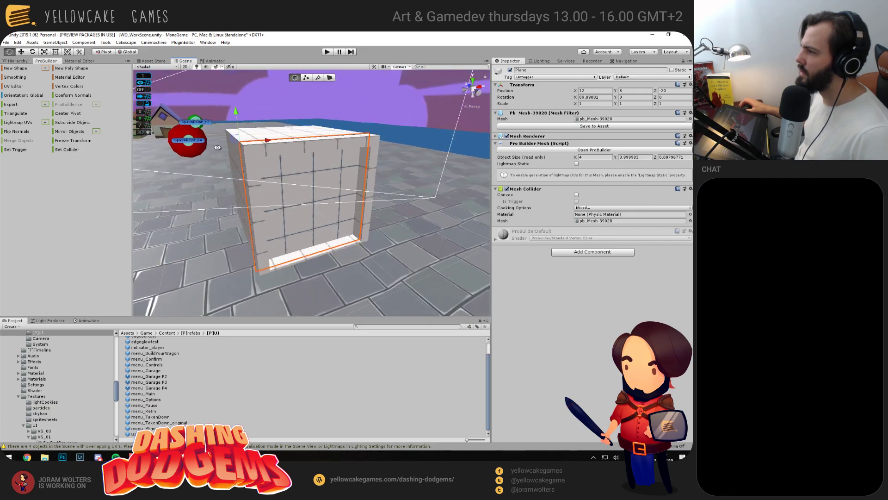
mouse_move(235, 111)
left_mouse_down()
mouse_move(237, 132)
mouse_move(238, 124)
left_mouse_up()
left_click_drag(235, 176, 200, 180, "alt")
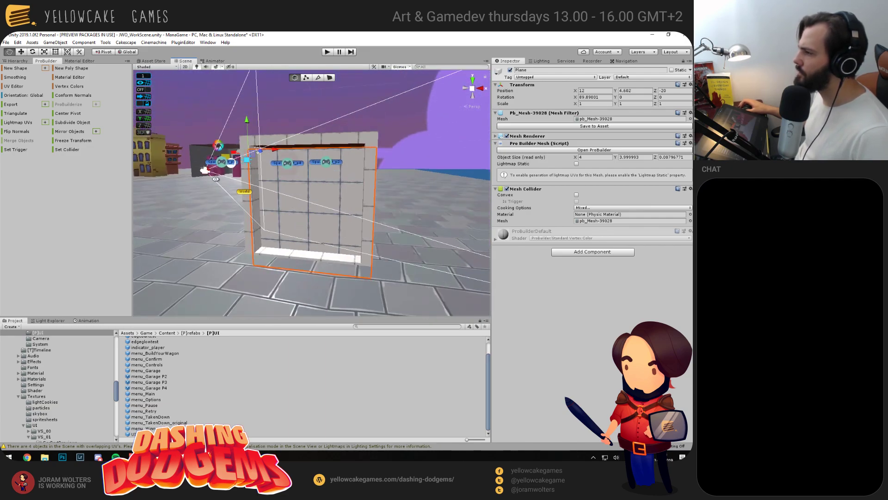
left_click(318, 78)
left_click_drag(384, 190, 403, 173, "alt")
left_click(367, 168)
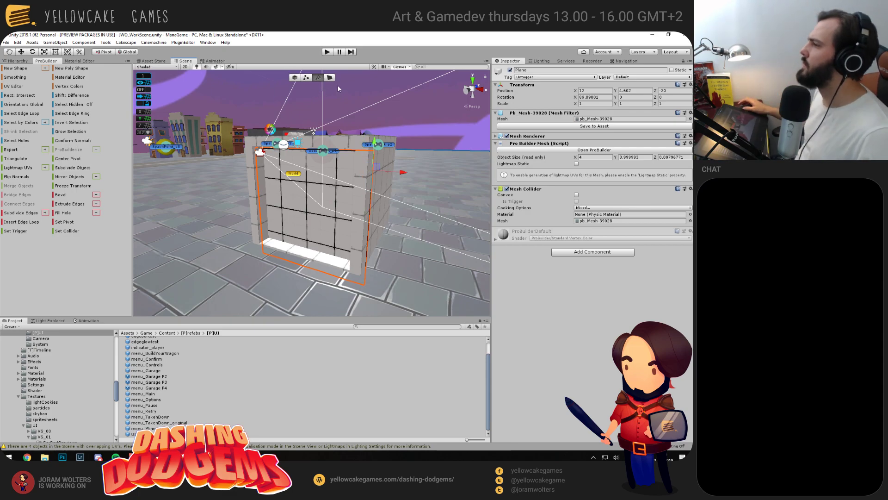
left_click(293, 78)
Scale the door plane to about 0.84 in X and Z and place it flush in the opening, about X 12.29, Y 4.72, Z -20.52
left_click_drag(238, 167, 286, 150, "alt")
key("w")
left_click_drag(253, 119, 253, 115)
left_click_drag(259, 179, 300, 195)
left_click_drag(254, 149, 298, 152)
key("r")
key("w")
left_click_drag(347, 190, 370, 168, "alt")
Rotate the door plane around X to about 180° so it swings open horizontally above the opening
key("r")
left_click_drag(289, 168, 335, 219)
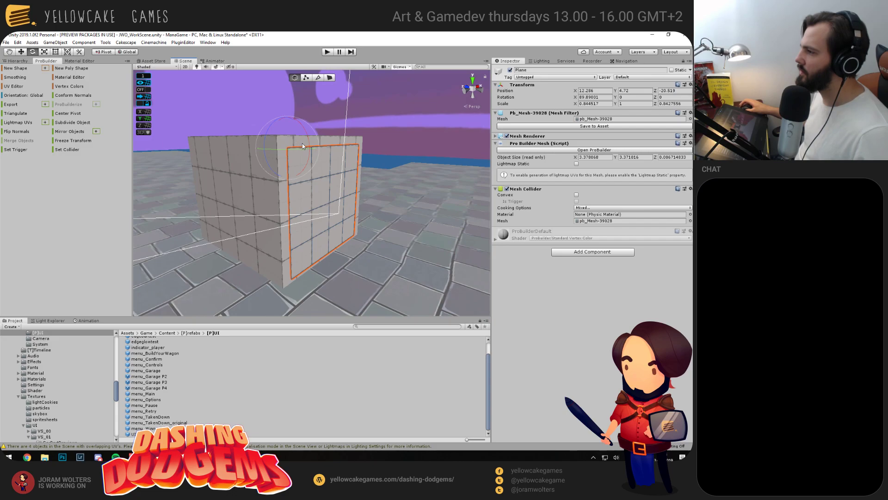
left_click_drag(308, 140, 250, 146)
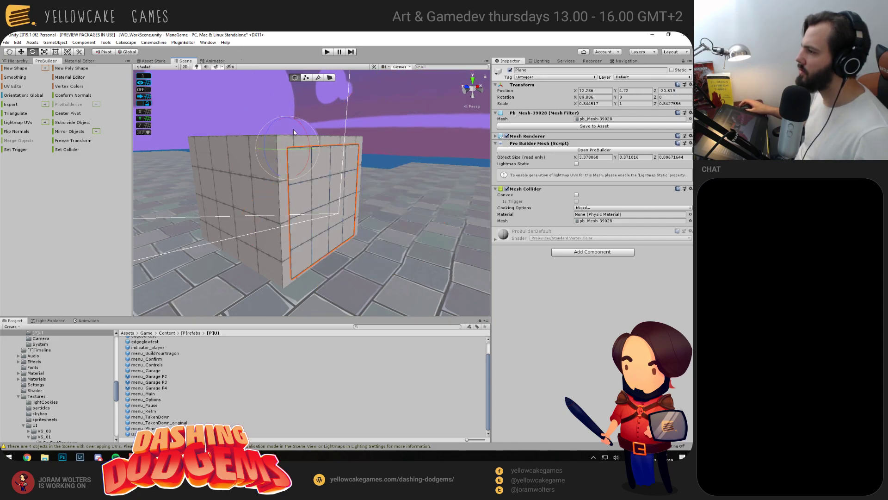
left_click_drag(308, 136, 258, 50)
left_click_drag(360, 159, 307, 214)
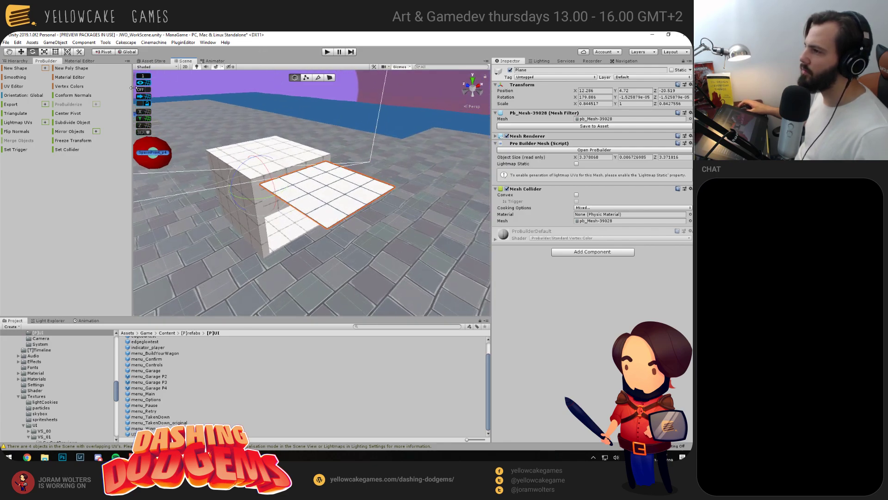
Disable the scene's first Directional Light object
left_click(21, 62)
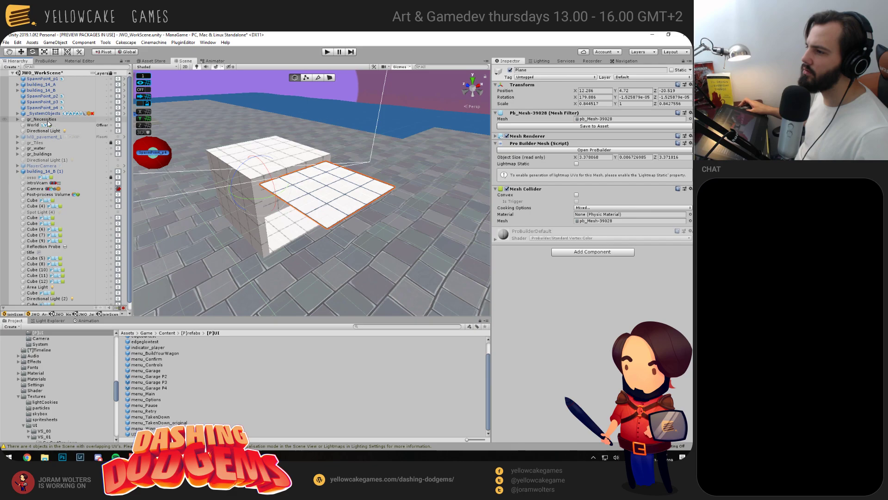
left_click(44, 131)
left_click(118, 131)
left_click_drag(206, 182, 194, 208)
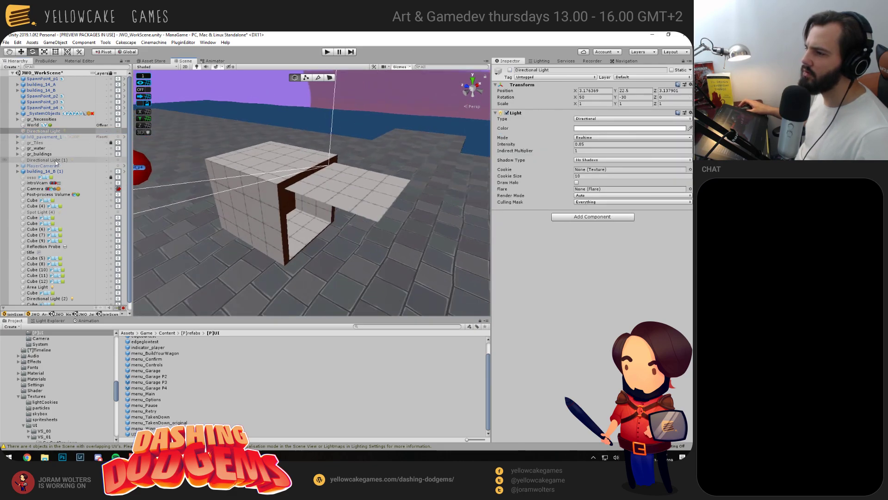
Disable Directional Light (2) as well
key("f")
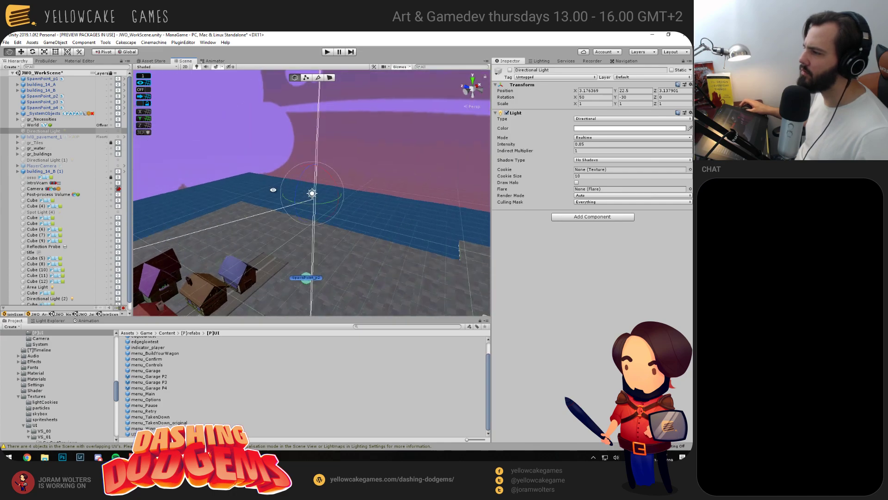
left_click(325, 242)
left_click_drag(325, 242, 418, 235)
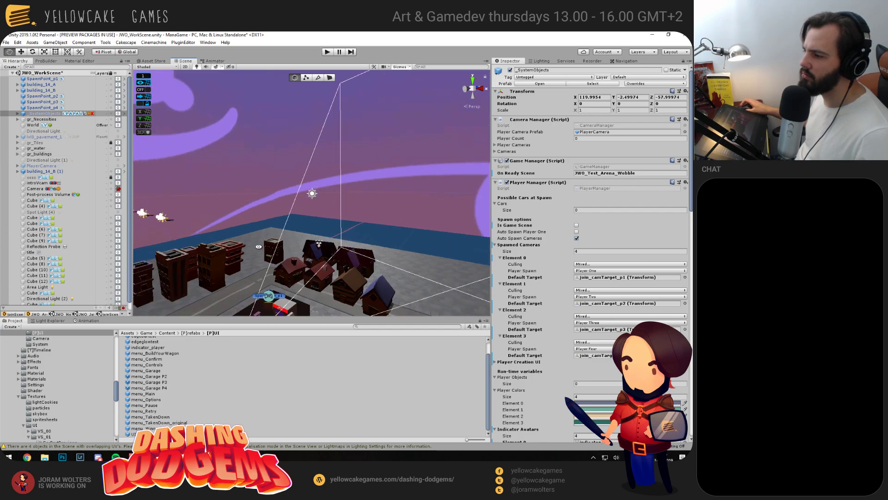
left_click(65, 293)
double_click(65, 299)
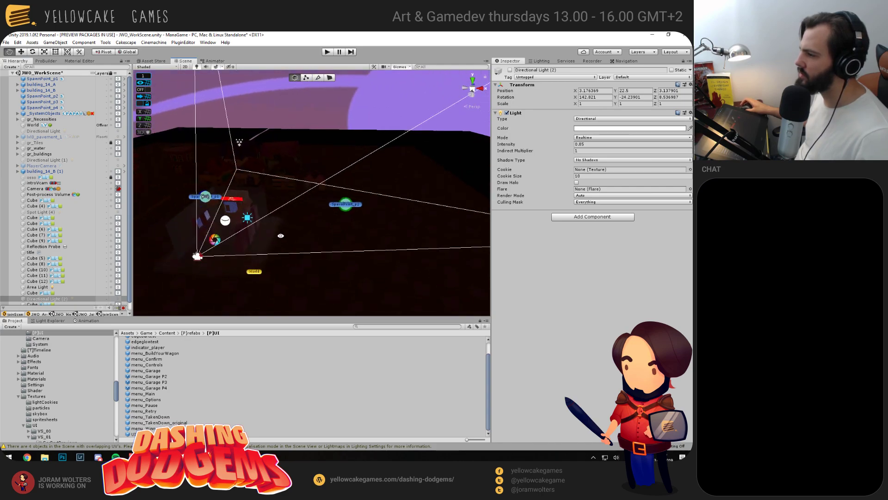
Turn off the scene view lighting and frame the garage in the view
left_click(196, 67)
left_click_drag(252, 202, 182, 178, "alt")
left_click(251, 231)
key("f")
left_click_drag(230, 231, 250, 234, "alt")
left_click(351, 124)
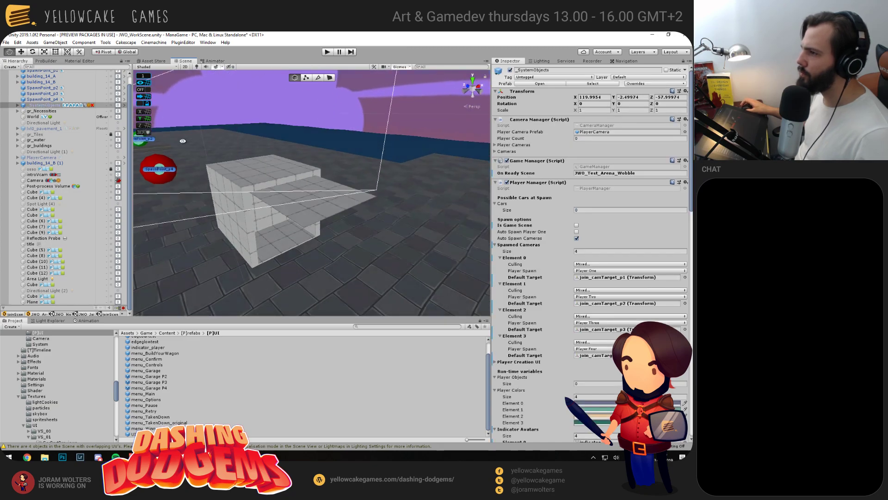
Add a Point Light, restore the scene view lighting and move the light into the garage to about Y 3.24, Z -18.55
left_click(56, 42)
mouse_move(88, 100)
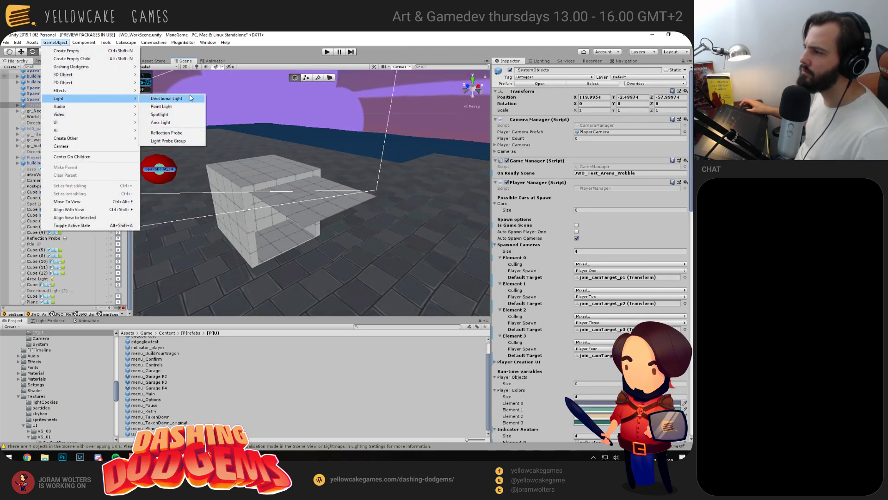
left_click(158, 107)
left_click_drag(250, 223, 311, 170, "alt")
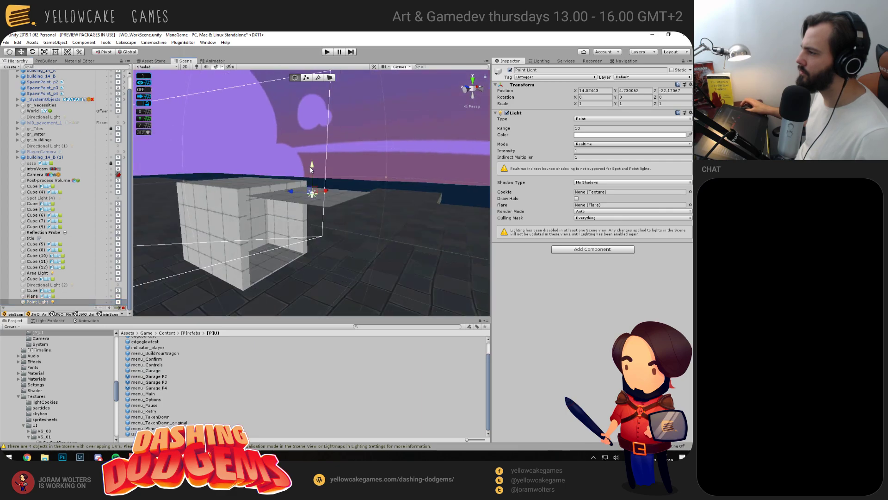
left_click(196, 68)
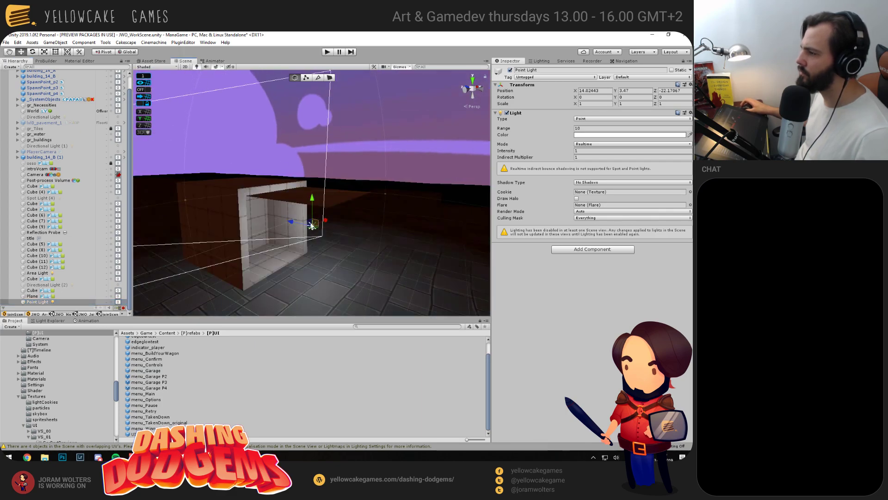
left_click_drag(291, 224, 217, 216)
left_click_drag(249, 185, 249, 189)
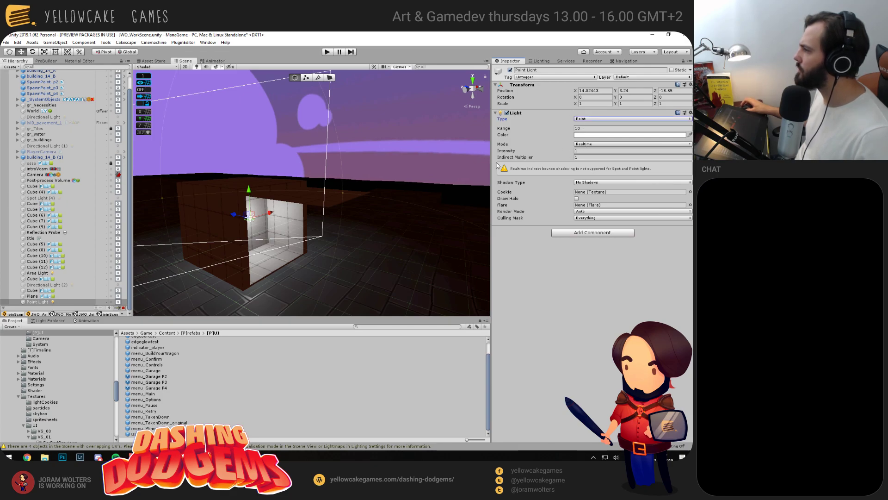
Try an intensity of 10 on the Point Light, and settle on 6
left_click(581, 150)
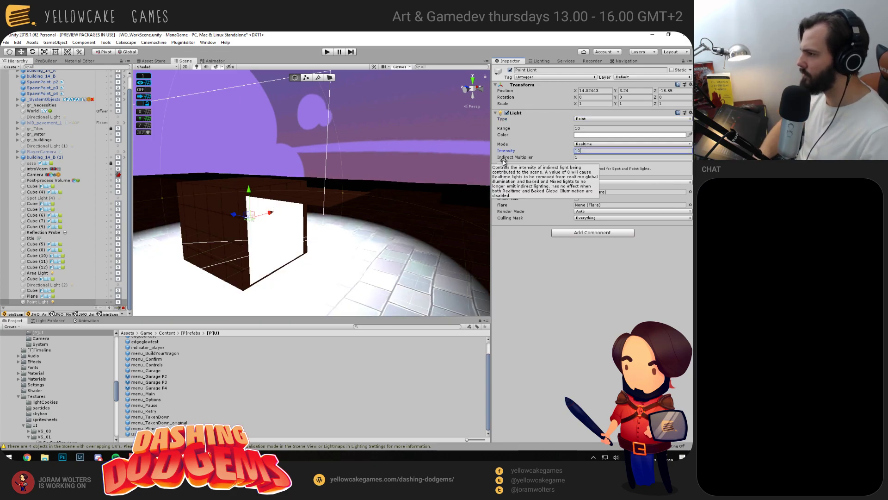
type("10")
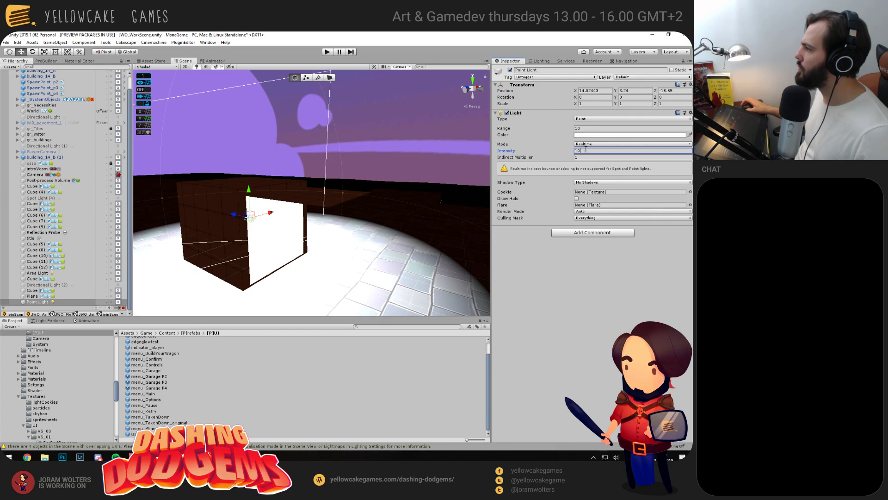
type("6")
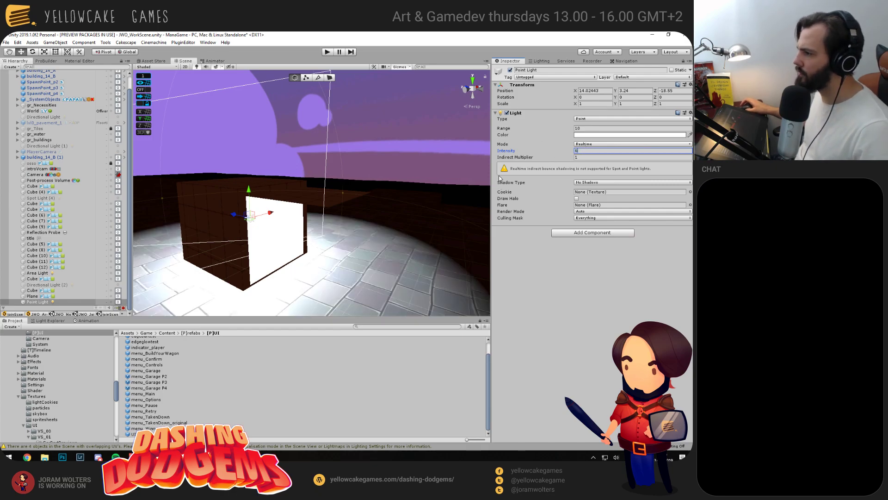
Try a duplicate Point Light above the garage at about Y 8.12 with intensity 1, and delete the duplicate
left_click_drag(293, 168, 306, 204)
key("ctrl+d")
left_click_drag(237, 186, 230, 99)
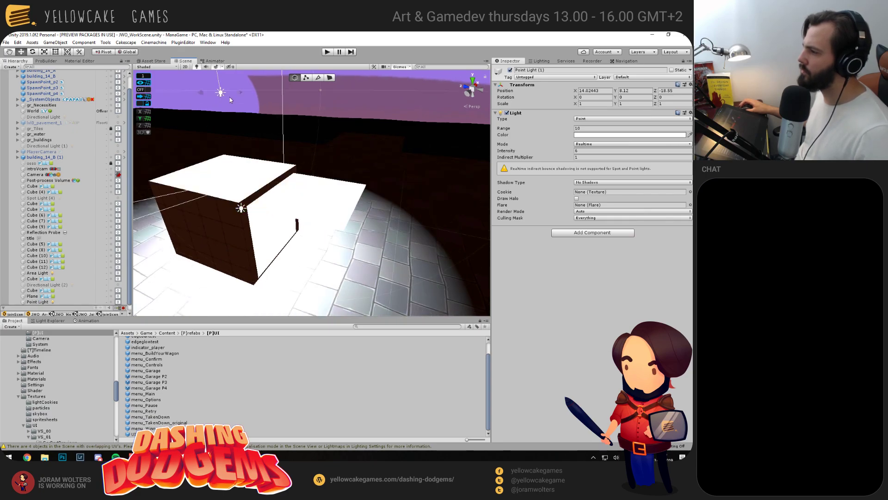
left_click(582, 151)
type("1")
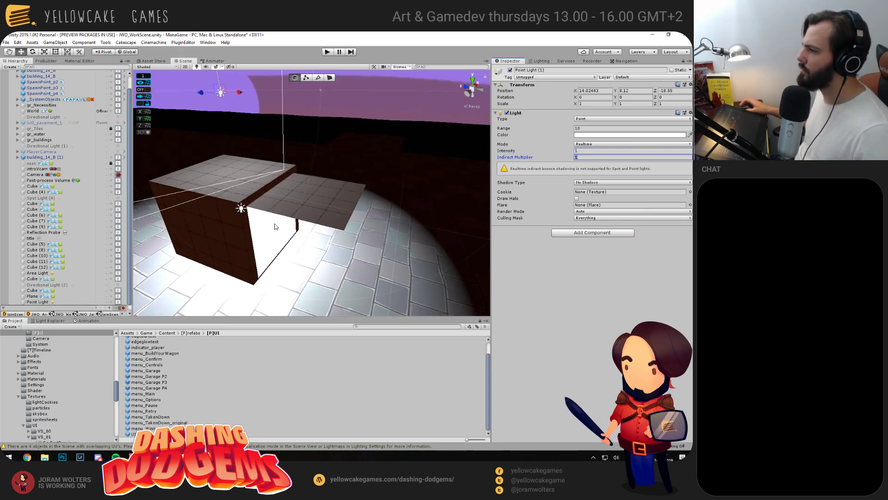
scroll(273, 227, "down", 4)
scroll(238, 200, "down", 2)
left_click_drag(224, 195, 178, 176)
key("Delete")
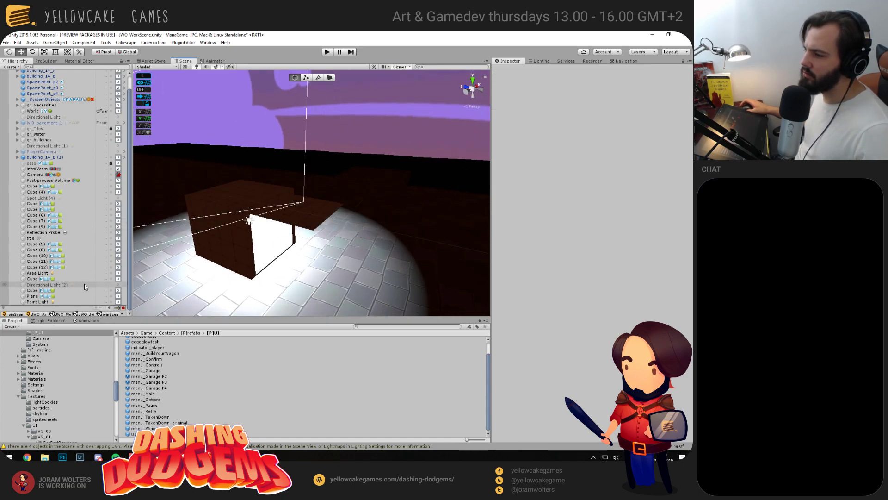
Enable Directional Light (2) again to light the garage exterior
left_click(117, 284)
left_click_drag(331, 273, 263, 234)
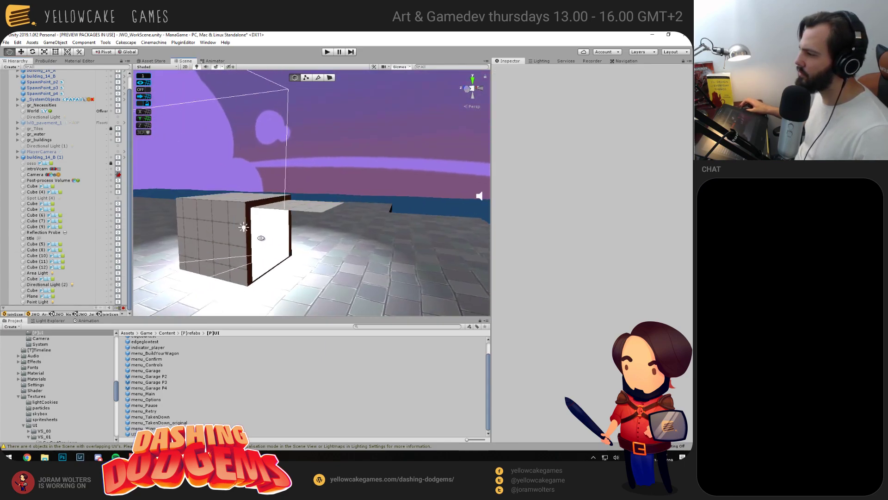
scroll(305, 267, "down", 3)
Search the project assets for "car" and find the PlayerDodgem_1_1 prefab in the Cars prefabbed backup folder
left_click_drag(306, 267, 384, 313)
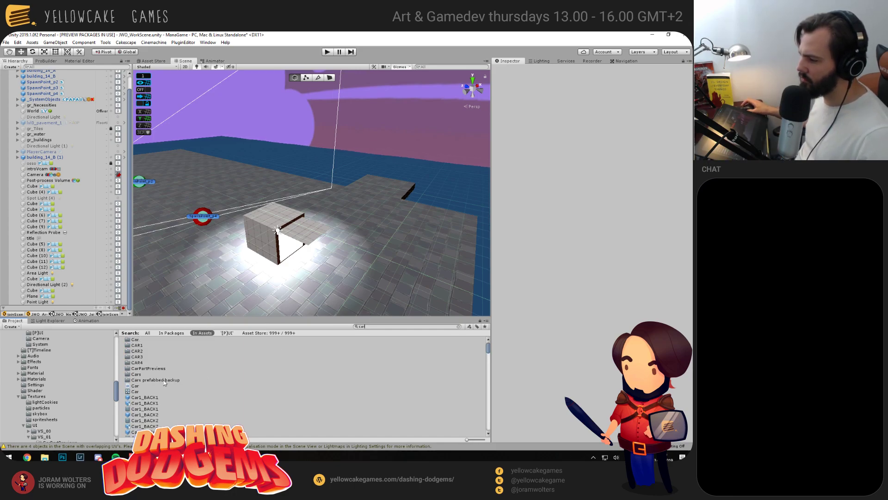
double_click(156, 380)
left_click(156, 342)
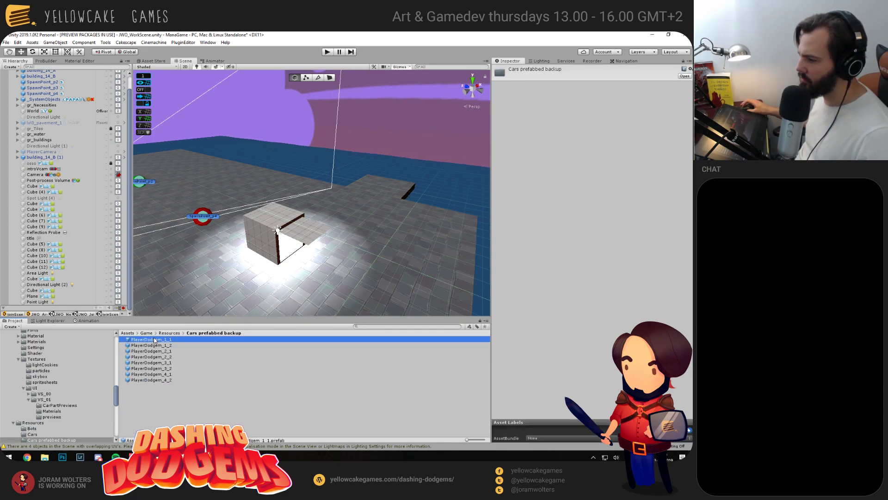
Place the PlayerDodgem_1_1 car inside the garage and set its Y rotation to 180
left_click_drag(156, 342, 305, 269)
key("f")
left_click_drag(255, 220, 134, 202)
left_click(632, 104)
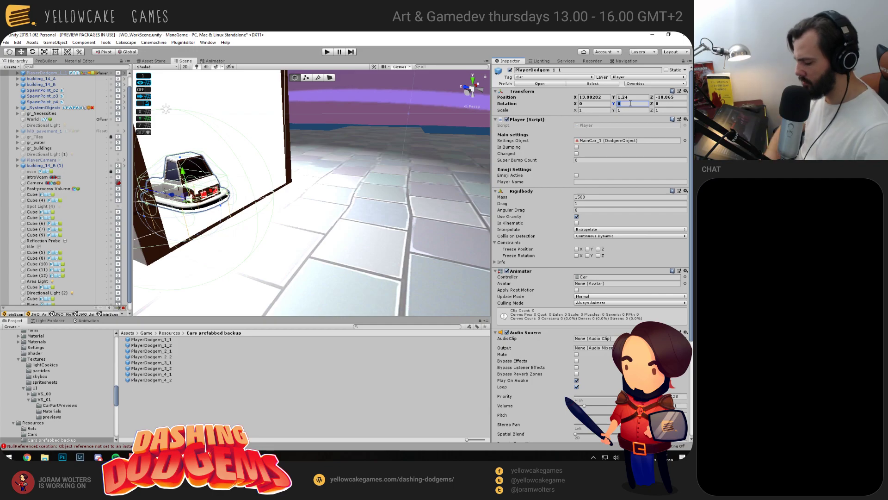
type("180")
Set the garage Point Light's shadow type to Hard Shadows
scroll(316, 171, "down", 5)
left_click_drag(349, 203, 296, 156, "alt")
left_click(262, 183)
left_click_drag(262, 183, 338, 217, "alt")
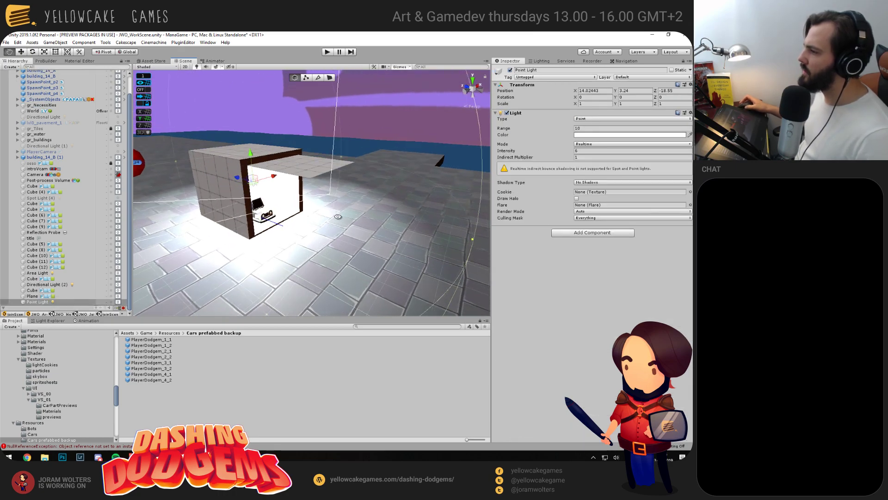
left_click(589, 184)
left_click(594, 193)
left_click_drag(455, 224, 279, 224, "alt")
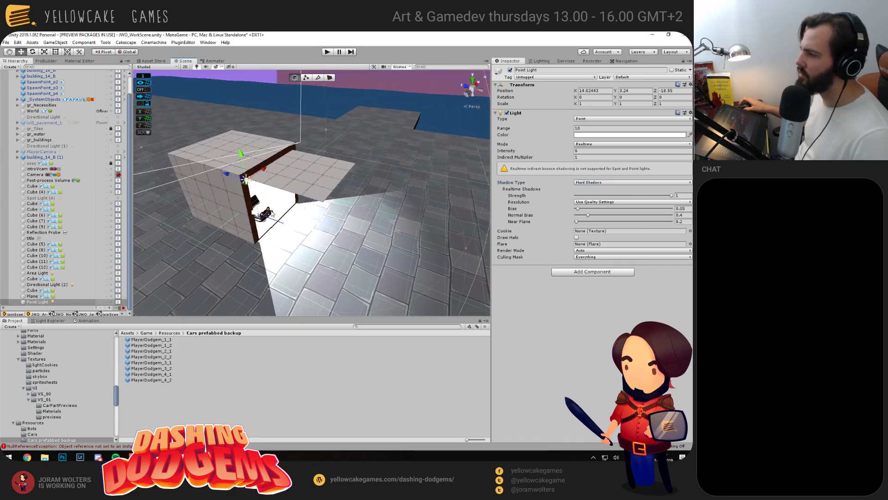
Shift the car slightly toward the garage opening and raise it, to about Y 1.43, Z -19.12
left_click(268, 214)
left_click_drag(235, 205, 231, 225)
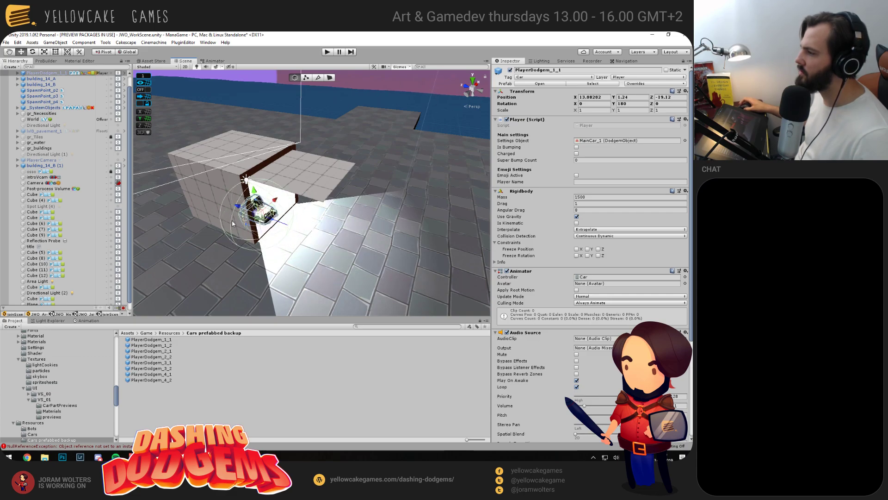
left_click_drag(253, 188, 254, 181)
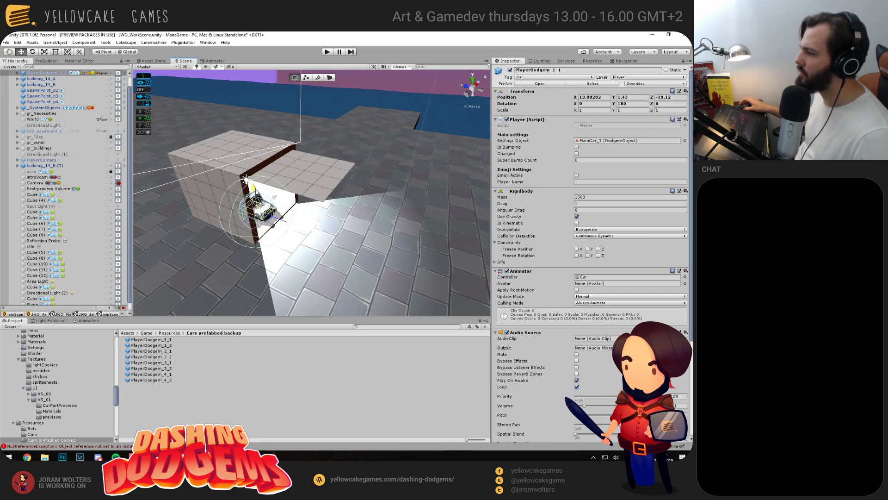
Lower the car slightly to about Y 1.39 and select the Point Light above it inside the garage
left_click_drag(369, 226, 296, 182)
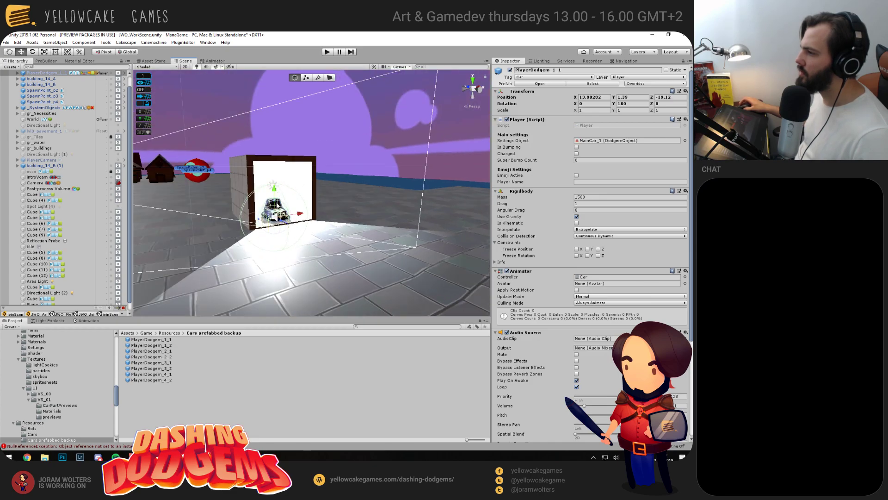
key("f")
mouse_move(250, 152)
left_mouse_down()
mouse_move(261, 176)
mouse_move(262, 159)
mouse_move(287, 168)
mouse_move(254, 137)
mouse_move(265, 156)
left_mouse_up()
left_click(293, 158)
left_click_drag(278, 123, 271, 186)
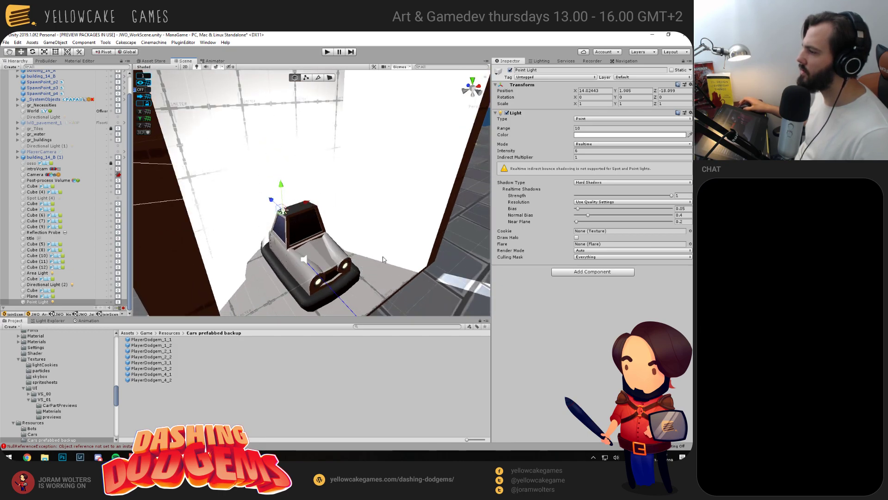
Move the car out through the garage opening onto the pavement, to about Y 1.55, Z -22.39
scroll(332, 230, "down", 6)
left_click_drag(326, 215, 453, 163)
left_click(322, 222)
left_click_drag(433, 196, 280, 190)
left_click(276, 164, "shift")
left_click_drag(193, 232, 279, 248)
left_click(294, 214)
left_click_drag(295, 215, 268, 216)
left_click_drag(297, 183, 352, 231)
left_click(326, 224)
scroll(269, 244, "down", 3)
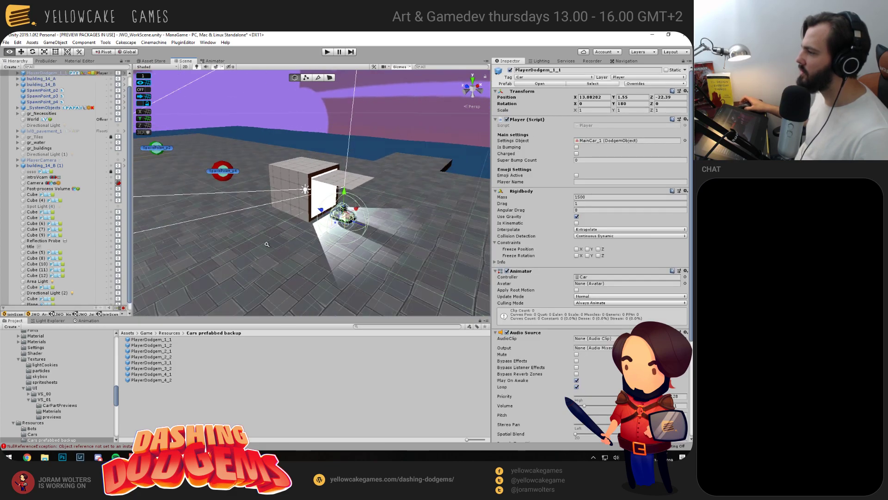
Move the car back inside the garage and rotate the door plane closed, to about X 89.9
left_click_drag(270, 244, 308, 287, "alt")
left_click_drag(322, 211, 287, 175)
left_click(304, 241)
key("e")
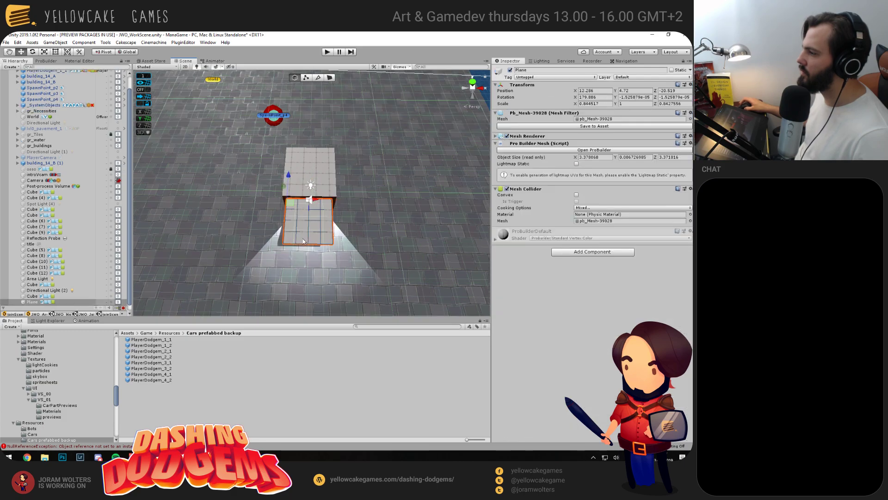
left_click_drag(284, 195, 288, 286)
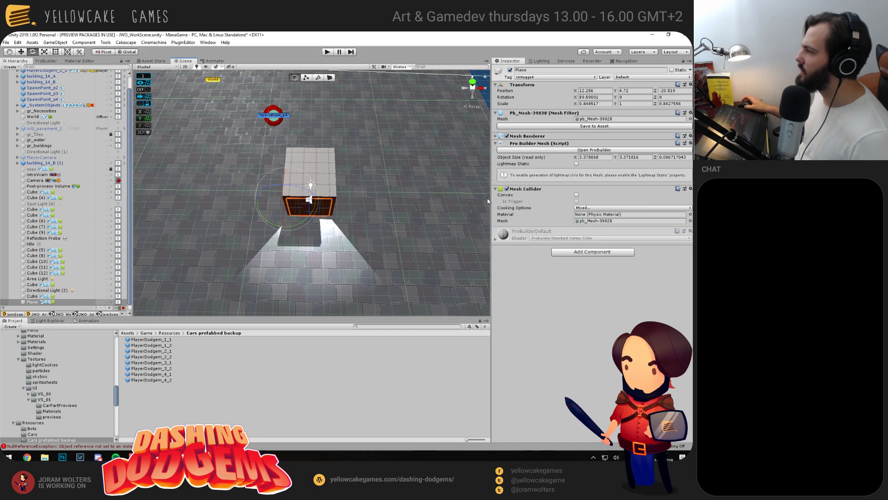
Rotate the garage door plane upward into an open, slightly tilted position, at about X 209.89
left_click_drag(283, 203, 304, 80)
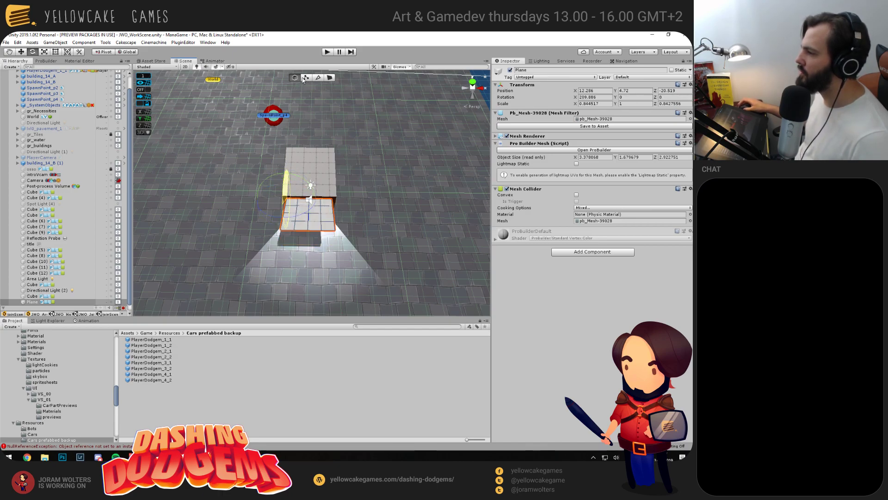
scroll(70, 284, "down", 1)
left_click_drag(246, 250, 320, 201, "alt")
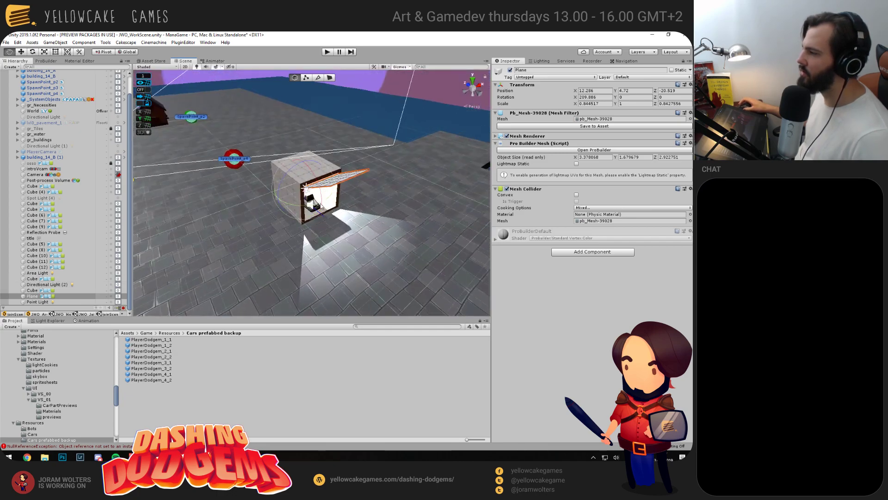
left_click(361, 239)
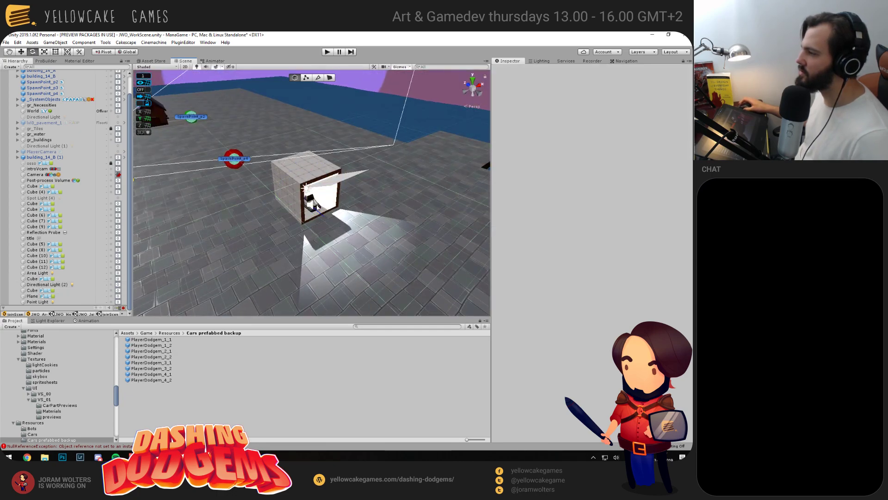
Move the car out of the garage onto the lit pavement in front, to about Z -24.15
left_click(318, 208)
key("f")
left_click_drag(293, 216, 303, 242, "alt")
left_click(404, 67)
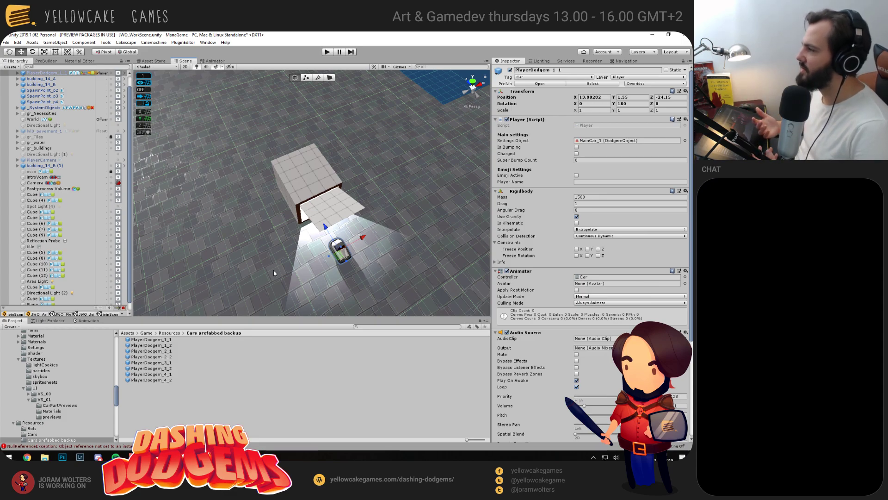
Rotate the garage door plane shut behind the car, to about X 89.87
left_click_drag(323, 232, 309, 354)
left_click(327, 216)
key("e")
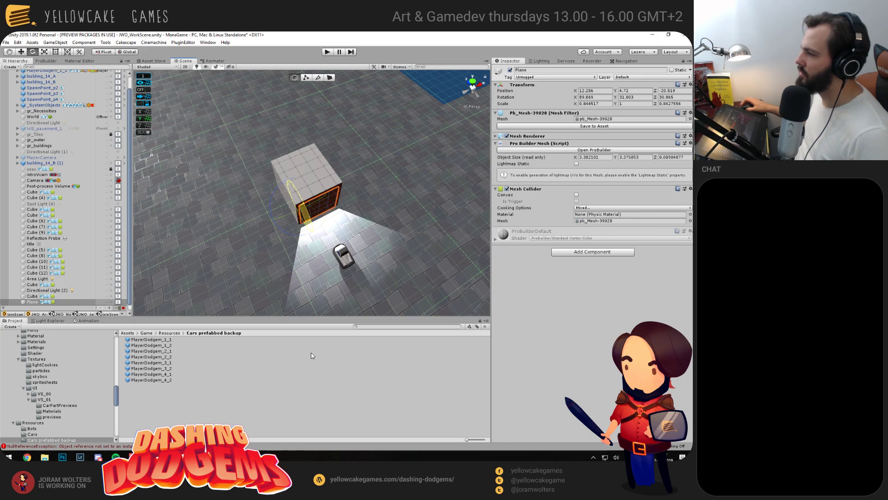
left_click_drag(312, 356, 330, 339)
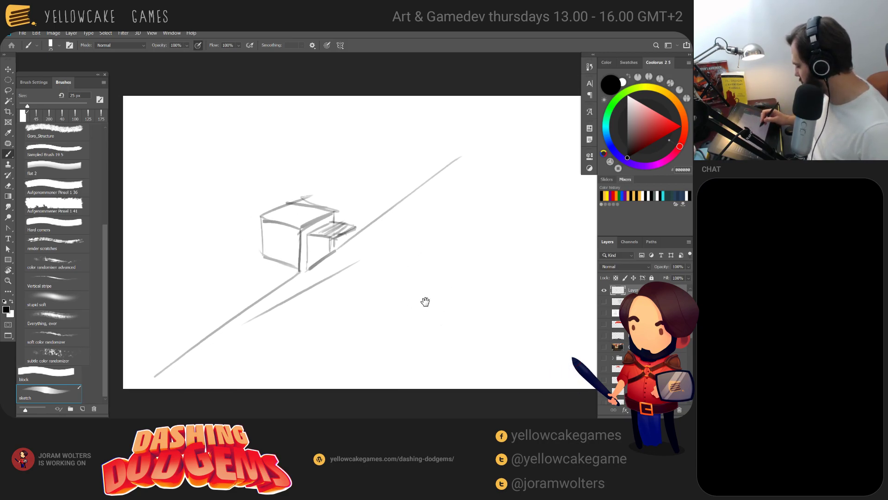
In Photoshop, shift the garage-and-road sketch to the canvas's left edge and draw a large ellipse beside it with the sketch brush
key("v")
left_click_drag(311, 236, 166, 244)
key("b")
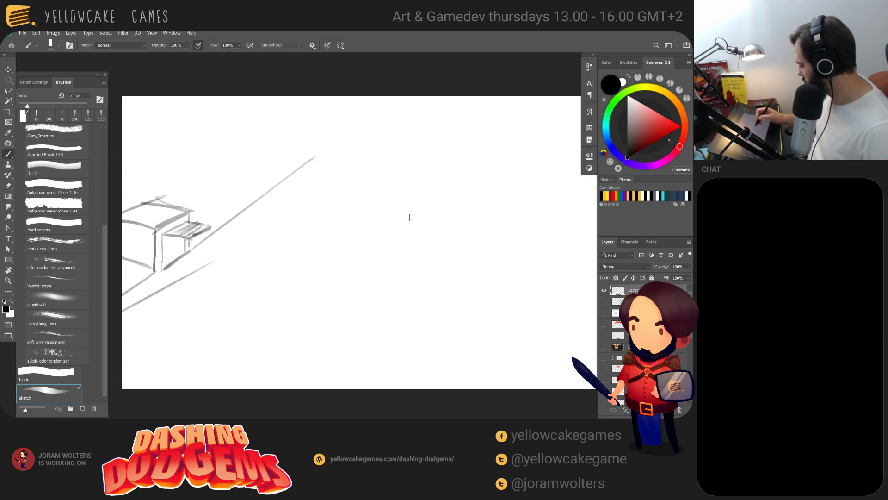
mouse_move(428, 217)
left_mouse_down()
mouse_move(354, 316)
mouse_move(410, 219)
mouse_move(376, 225)
left_mouse_up()
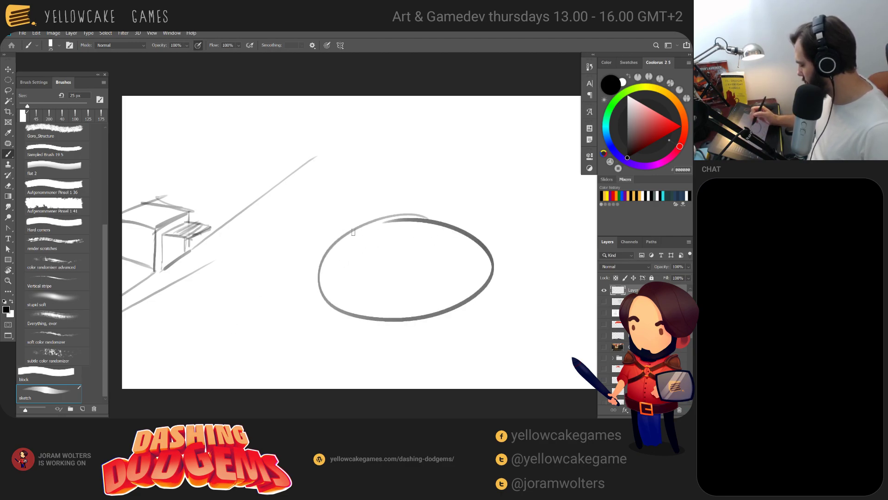
Sketch a small garage with a hatched door on a new layer at the ellipse's upper-left edge and reposition it
key("ctrl+shift+alt+n")
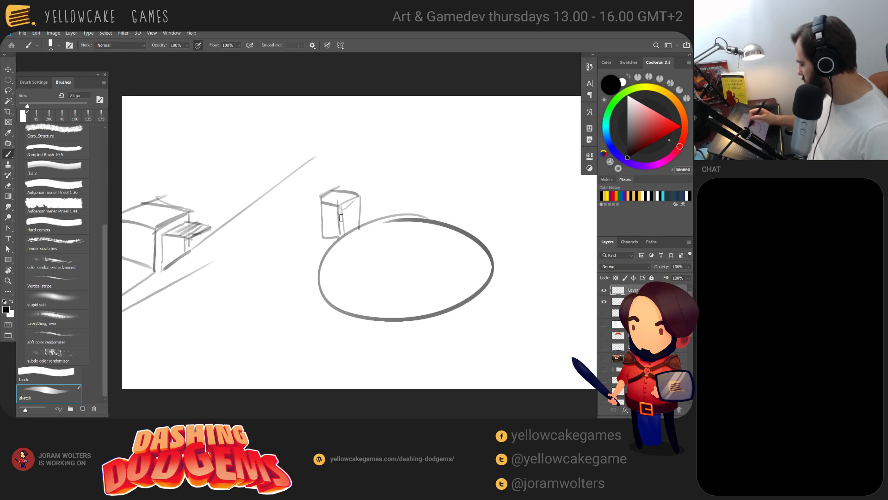
key("v")
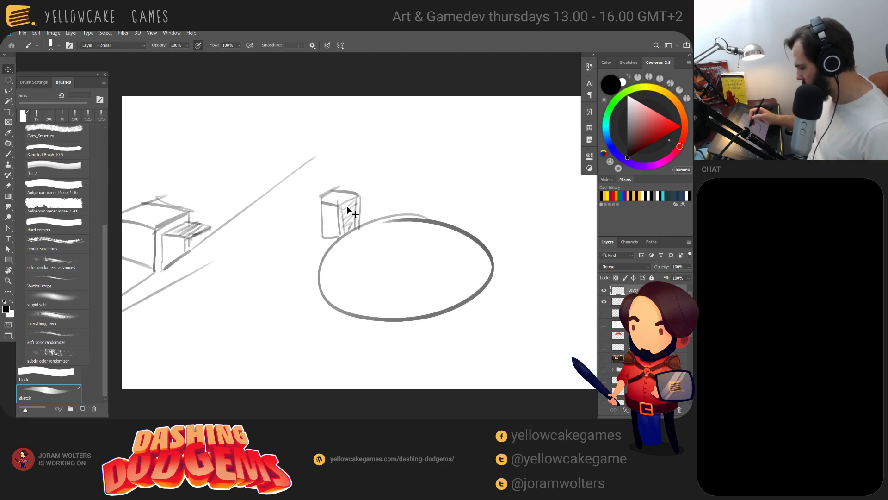
mouse_move(343, 209)
left_mouse_down()
mouse_move(341, 256)
mouse_move(349, 201)
mouse_move(350, 208)
left_mouse_up()
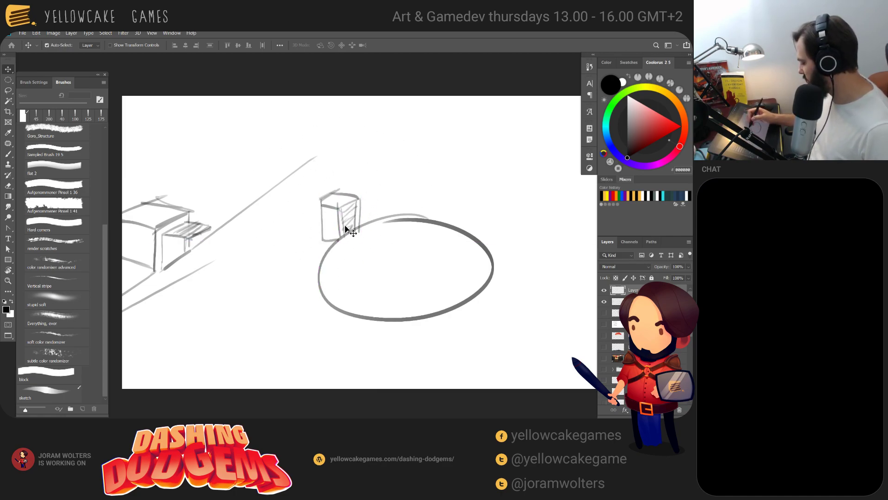
left_click_drag(335, 208, 335, 354)
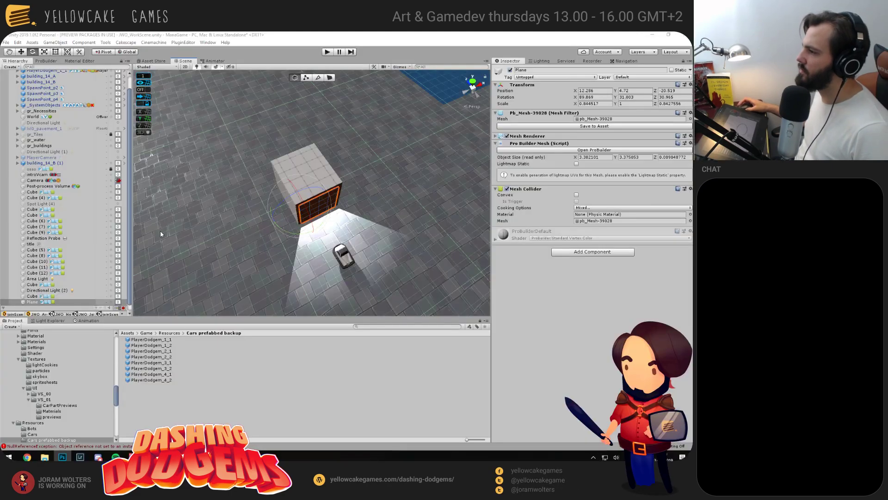
Switch back to Unity, return the car inside the garage at about Z -18.76, and rotate the door open to about X 209.89
left_click_drag(300, 261, 277, 187)
left_click(359, 253)
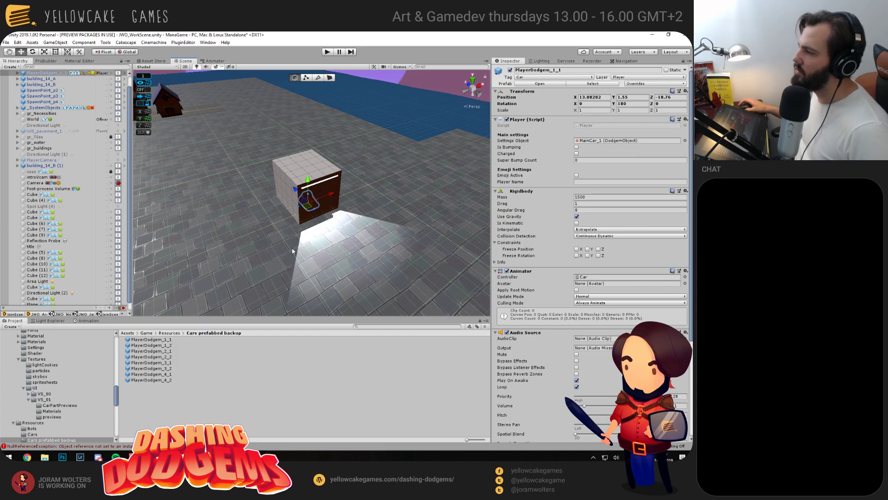
left_click(323, 187)
key("e")
left_click_drag(309, 183, 265, 62)
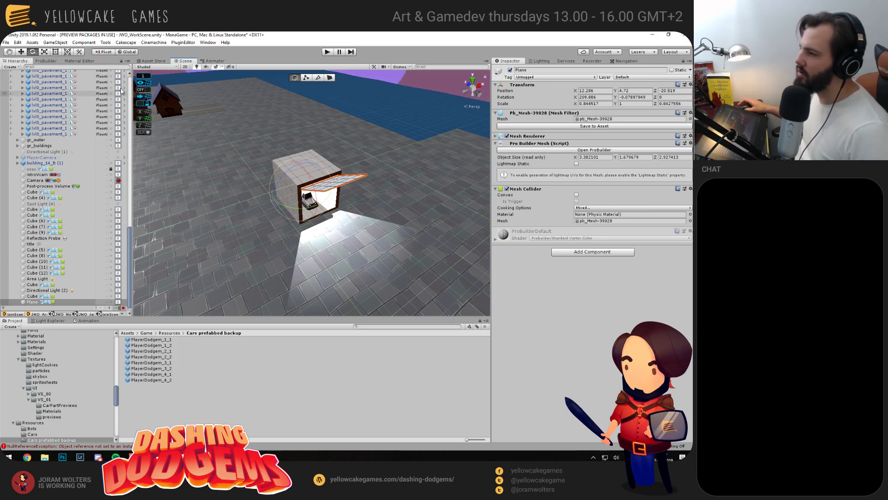
Create a Particle System inside the garage and rotate it to about X -180 so it emits out through the opening
left_click(55, 42)
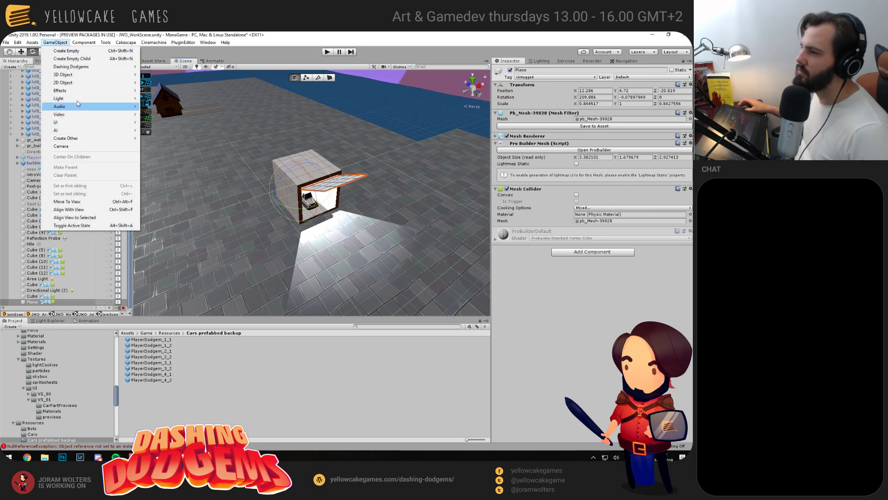
mouse_move(123, 91)
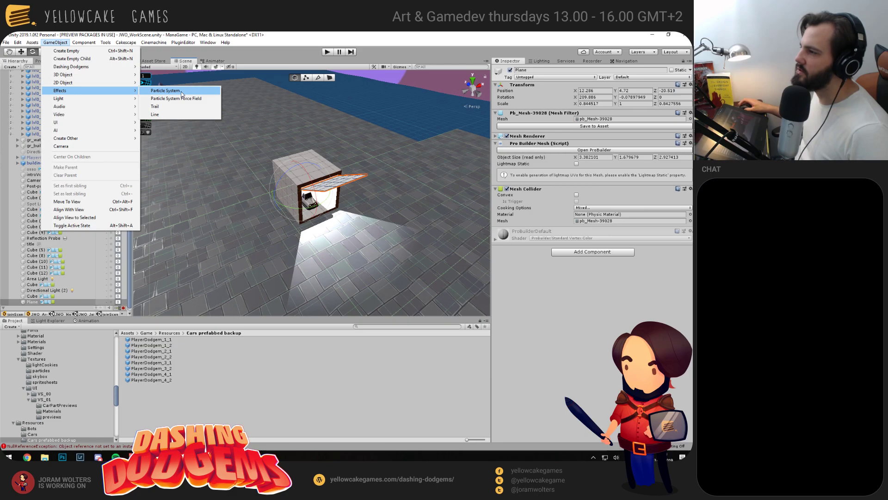
left_click(182, 94)
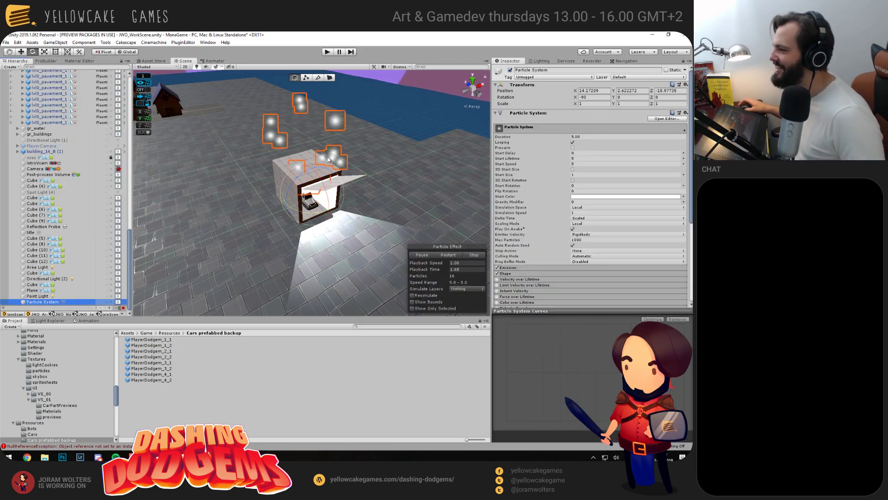
left_click_drag(326, 178, 340, 277)
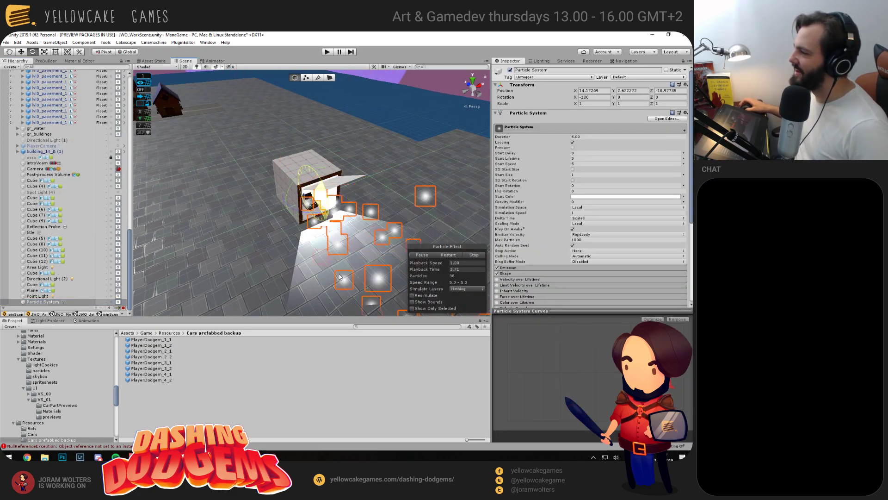
Turn off Selection Outline in the scene view's gizmo options
left_click_drag(407, 222, 424, 74)
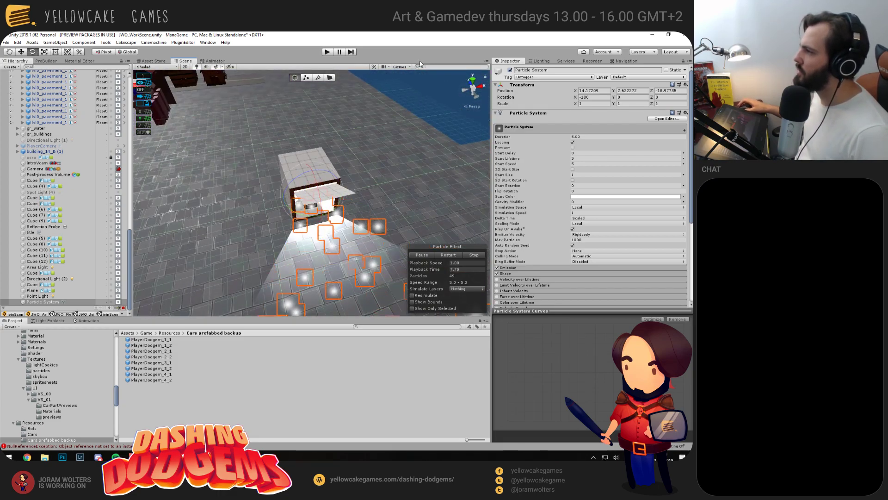
left_click(401, 66)
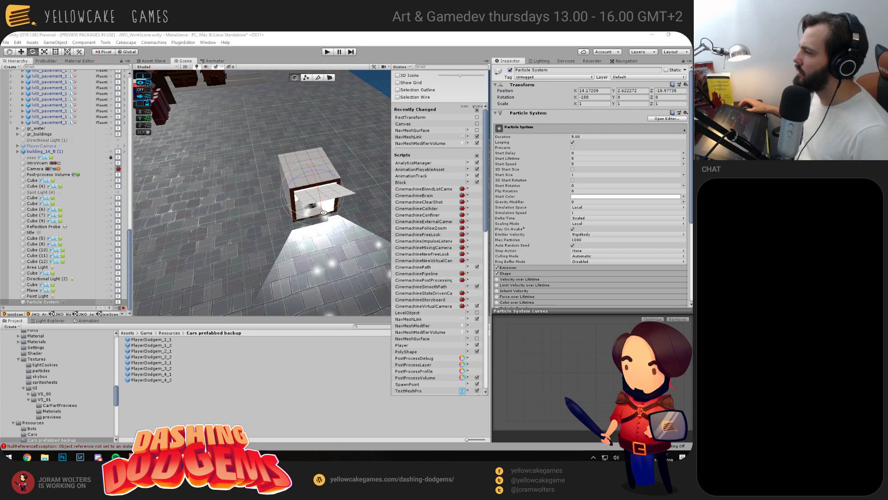
left_click(323, 217)
left_click_drag(323, 217, 382, 155)
left_click_drag(379, 168, 333, 199)
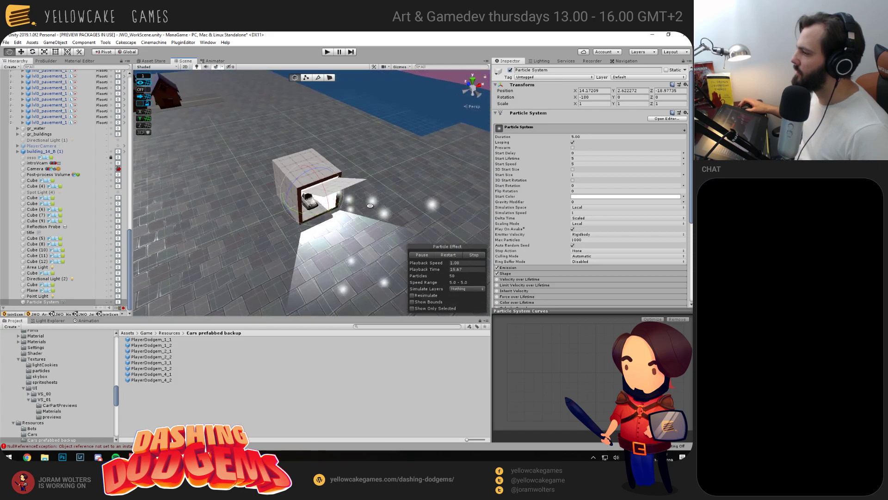
Expand the particle system's Emission module and filter the renderer's material choices for "part"
scroll(538, 265, "down", 5)
left_click(520, 265)
scroll(557, 240, "down", 5)
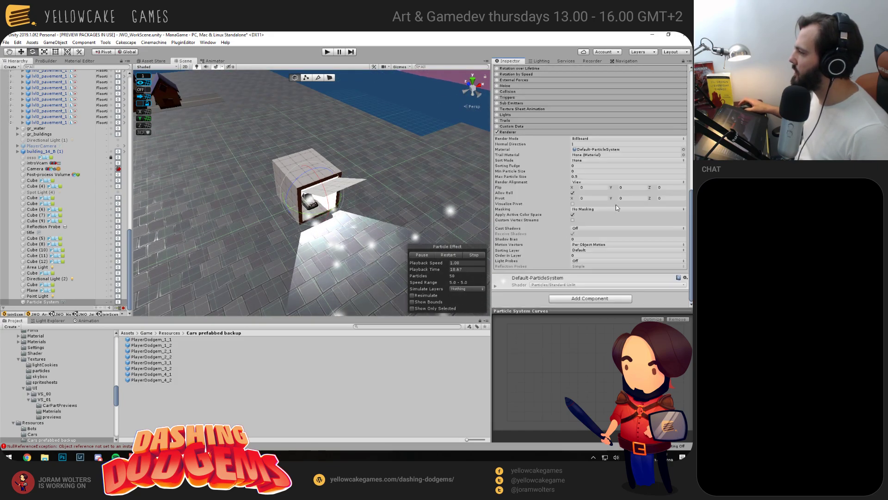
left_click(683, 150)
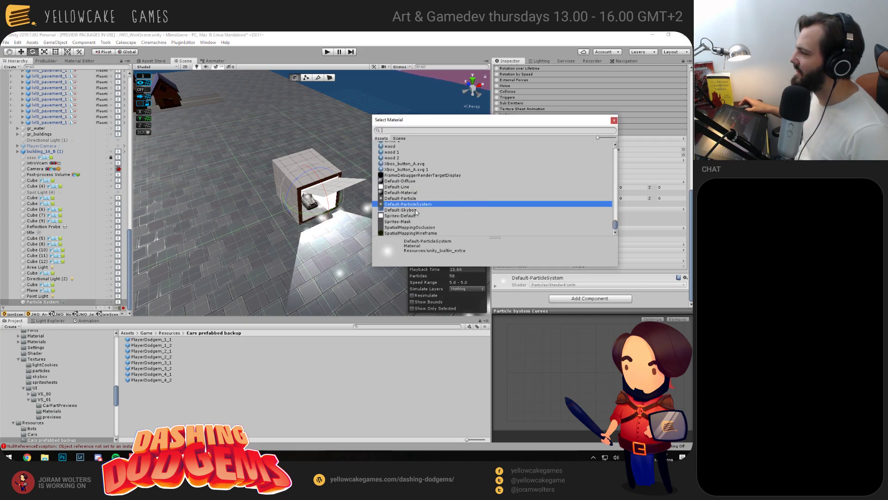
scroll(415, 212, "up", 5)
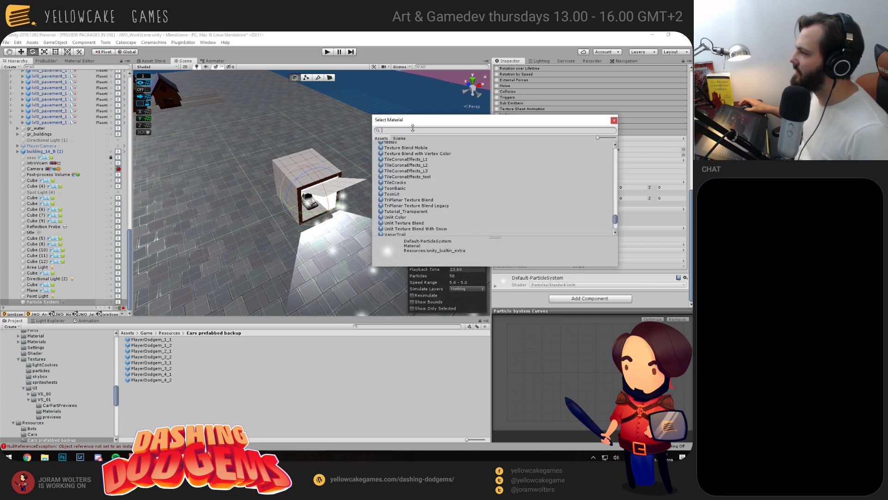
type("part")
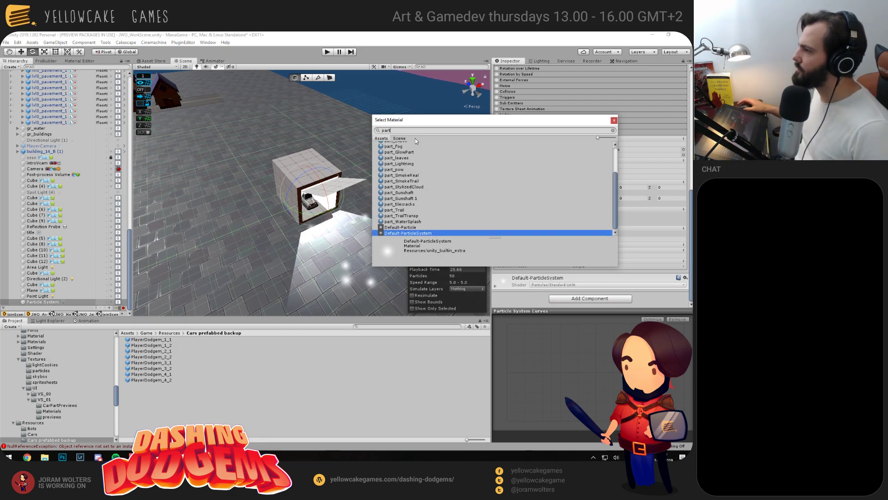
Try the part_pow and part_Elipse materials on the particles, and assign part_Circle as the renderer material
left_click(406, 170)
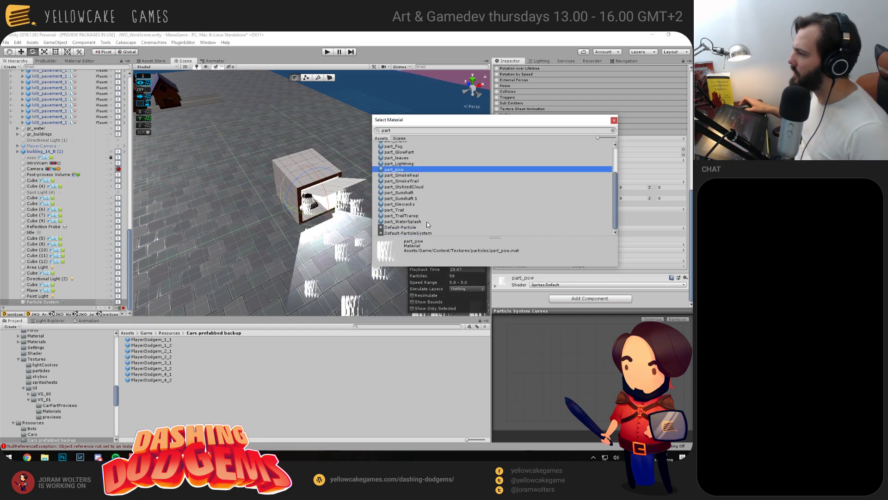
scroll(422, 190, "up", 2)
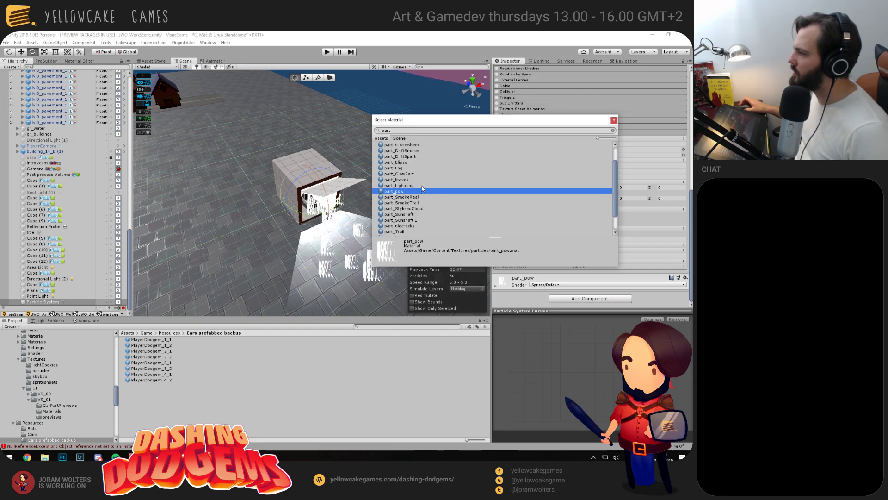
left_click(403, 163)
scroll(405, 172, "up", 2)
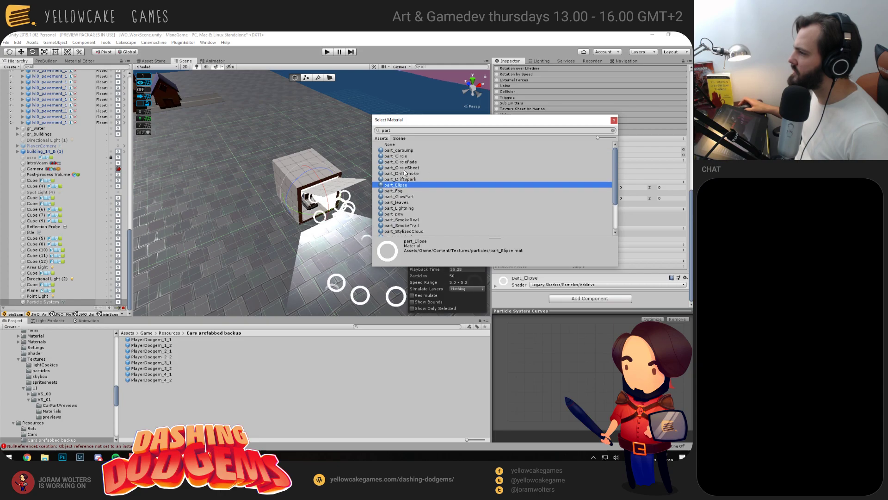
left_click(398, 156)
double_click(398, 156)
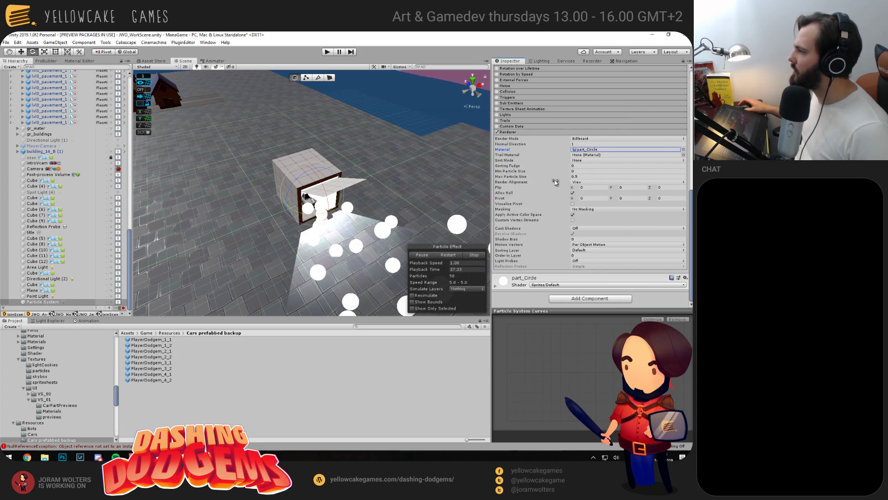
scroll(551, 178, "up", 10)
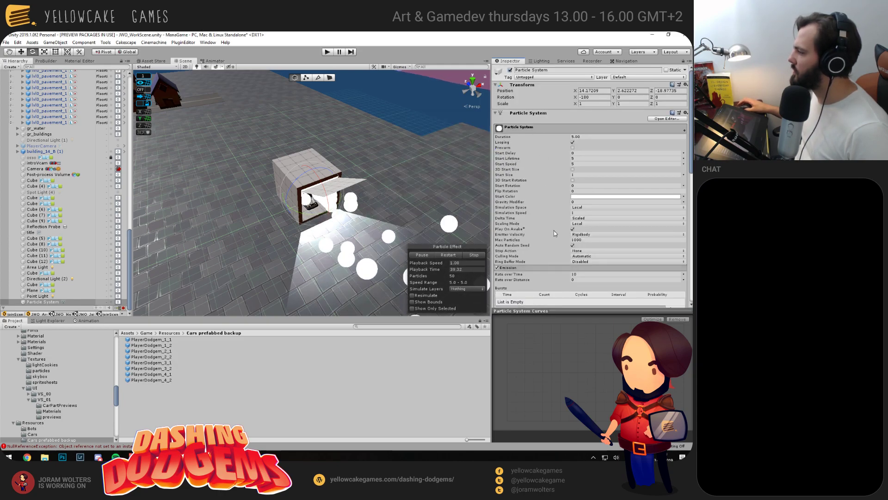
Add an emission burst with a Count of 2 and set the particle system's Rate over Time to 4
scroll(555, 232, "down", 5)
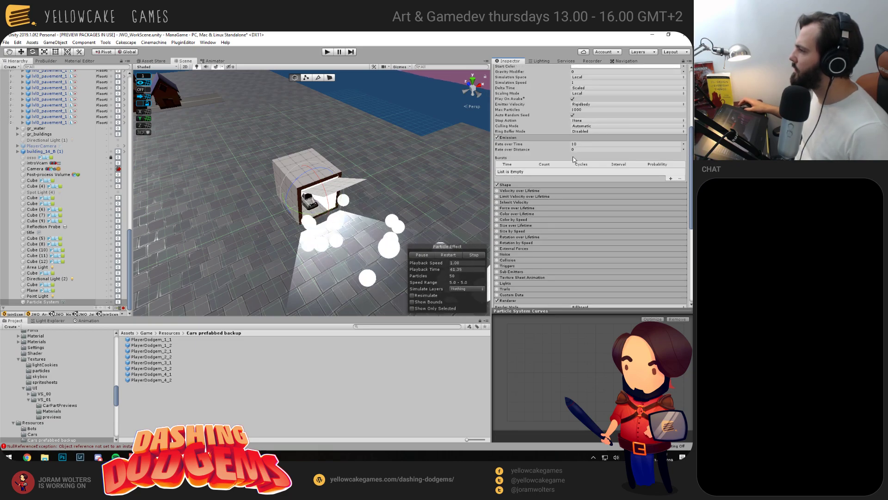
left_click(670, 178)
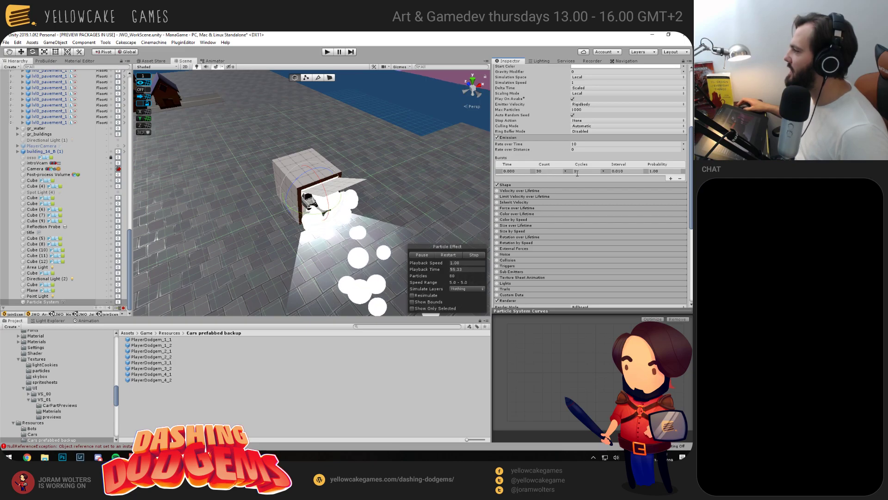
left_click(548, 171)
type("2")
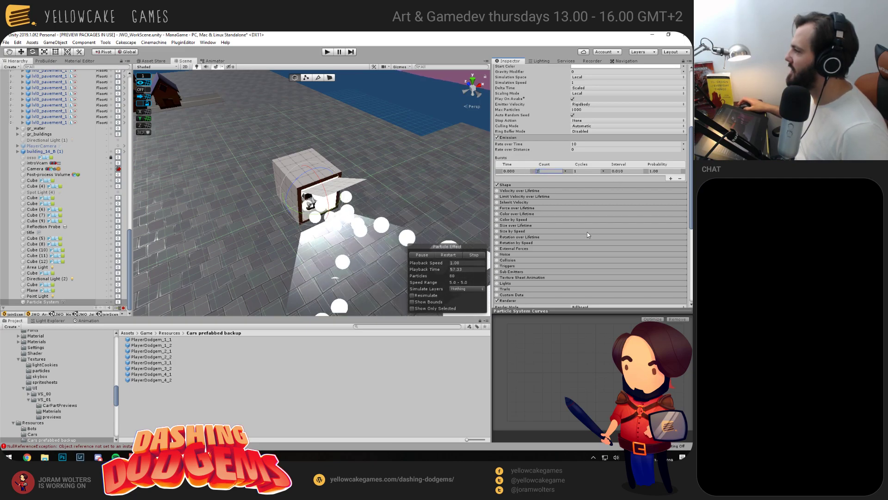
key("Tab")
left_click(580, 146)
type("4")
key("Tab")
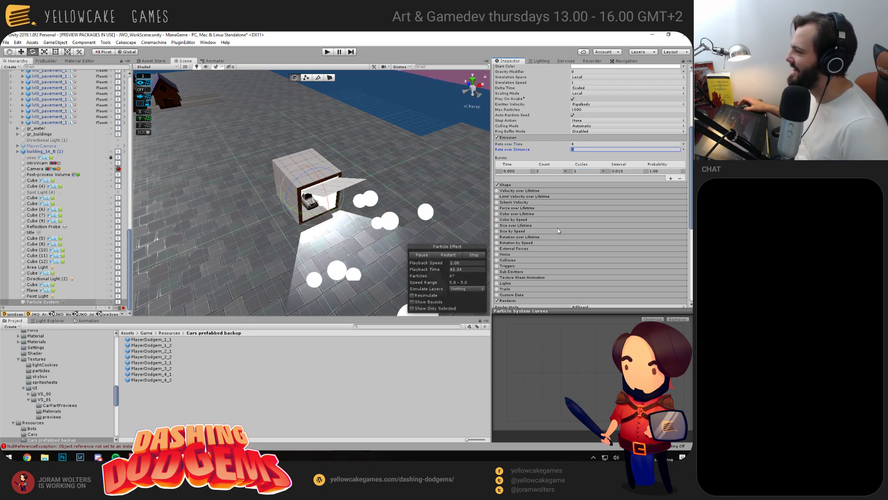
Change the particle emitter's Shape to Rectangle and set its shape Scale to 4 on X, Y and Z
left_click(506, 184)
left_click(595, 191)
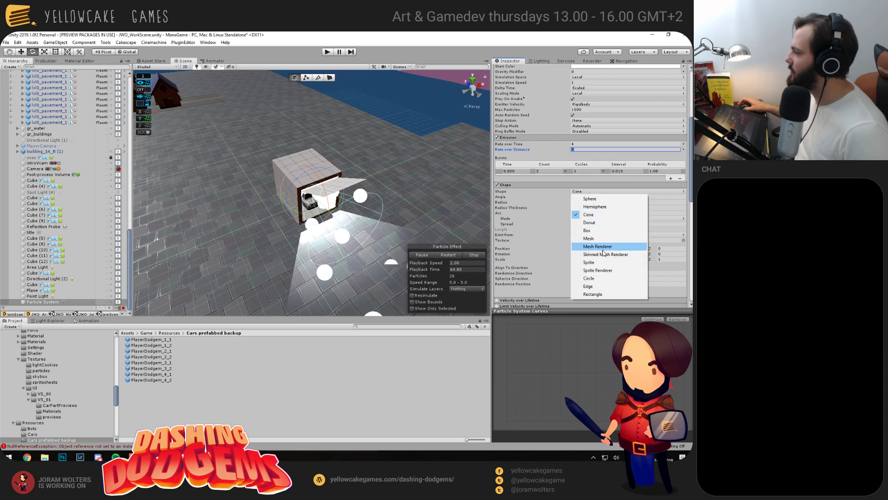
left_click(599, 294)
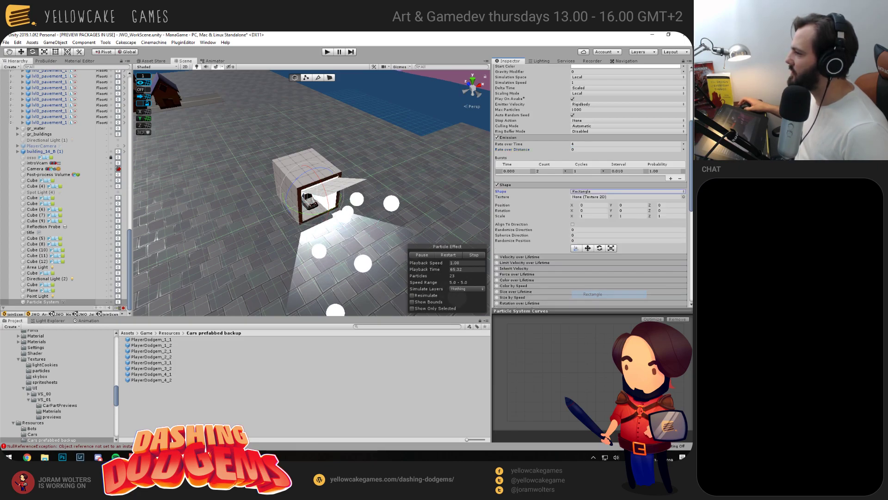
mouse_move(371, 217)
left_mouse_down()
mouse_move(332, 206)
mouse_move(374, 214)
left_mouse_up()
left_click(593, 215)
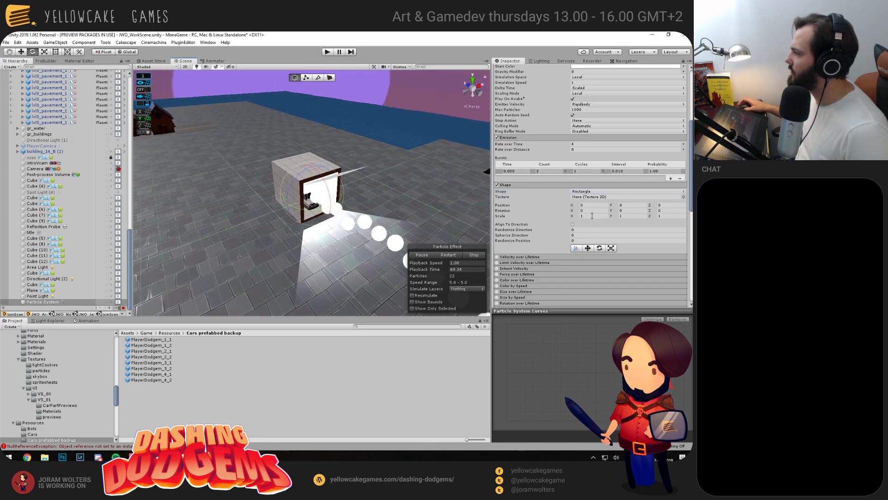
type("4")
key("Tab")
type("4")
key("Tab")
type("4")
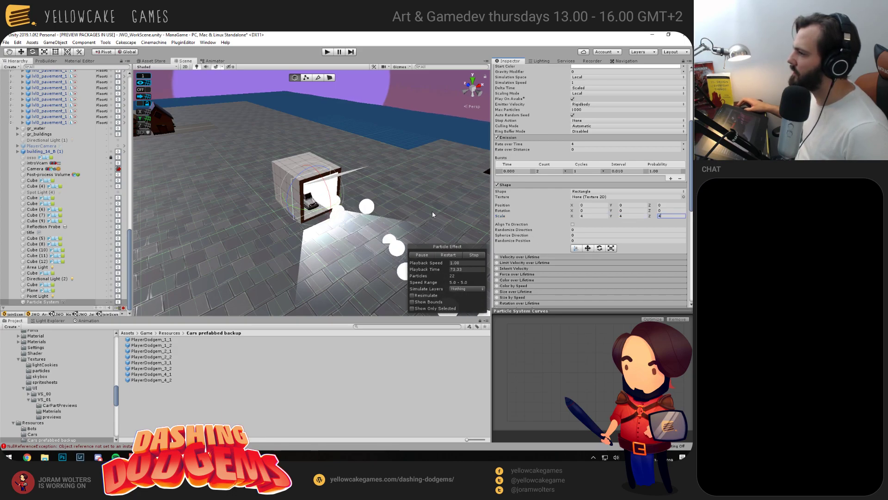
Try different Start Size values for the particles, including 0.1, and set it to 0.2
scroll(546, 188, "up", 8)
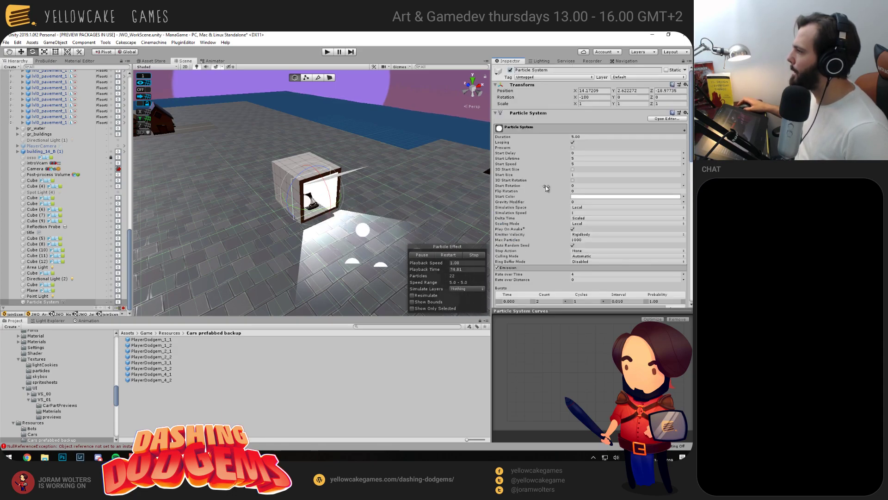
left_click(582, 174)
type("0.1")
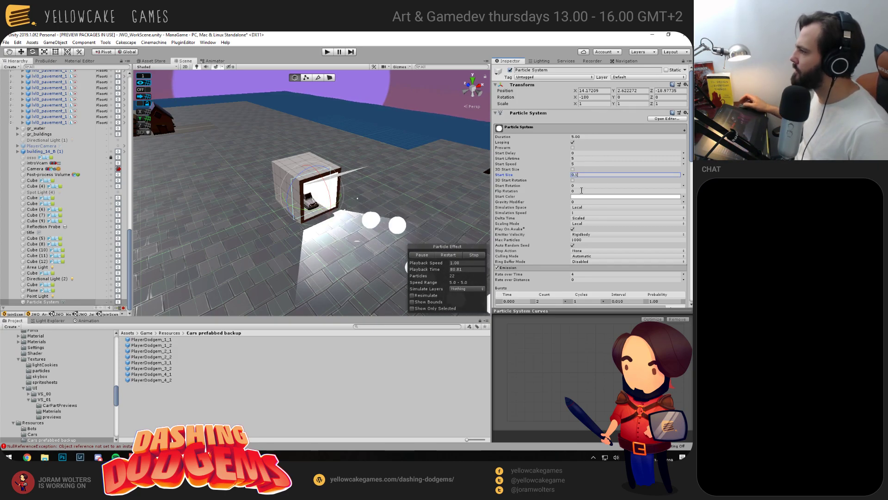
key("Tab")
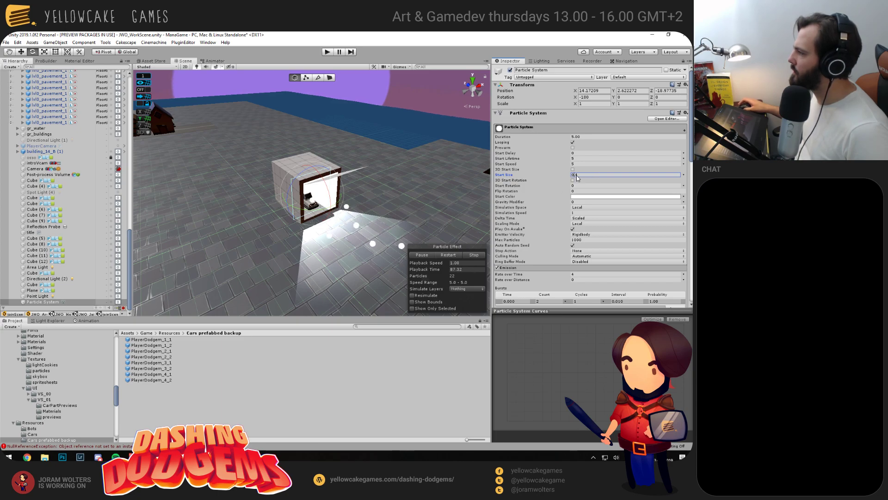
left_click_drag(587, 175, 571, 175)
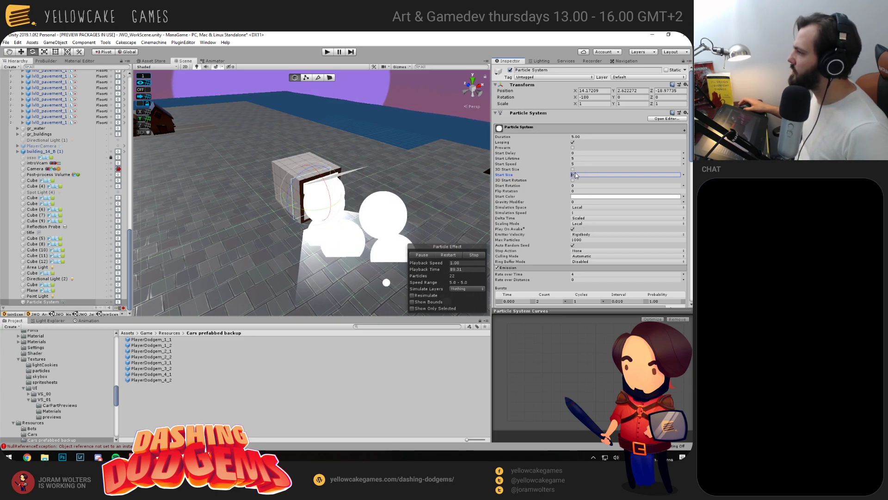
type("0.2")
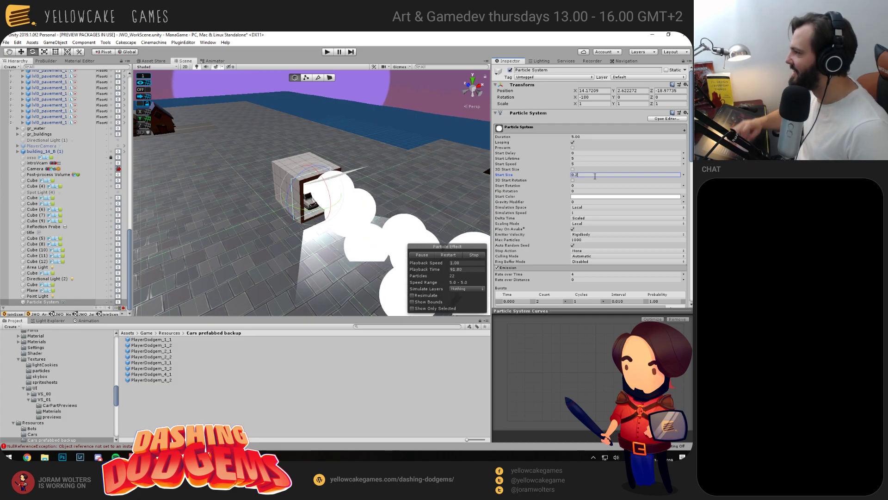
key("Tab")
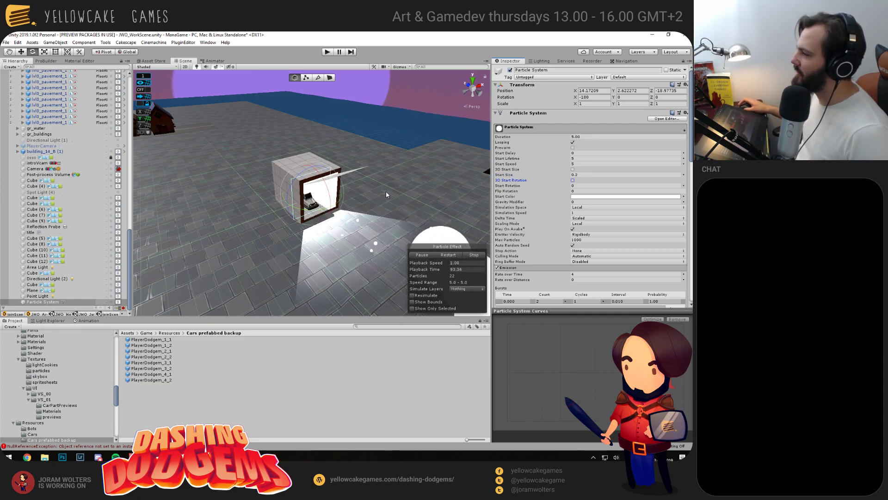
Enable Color over Lifetime and give its gradient an end alpha of 0 so the particles fade out
left_click_drag(396, 173, 348, 214)
scroll(551, 255, "down", 5)
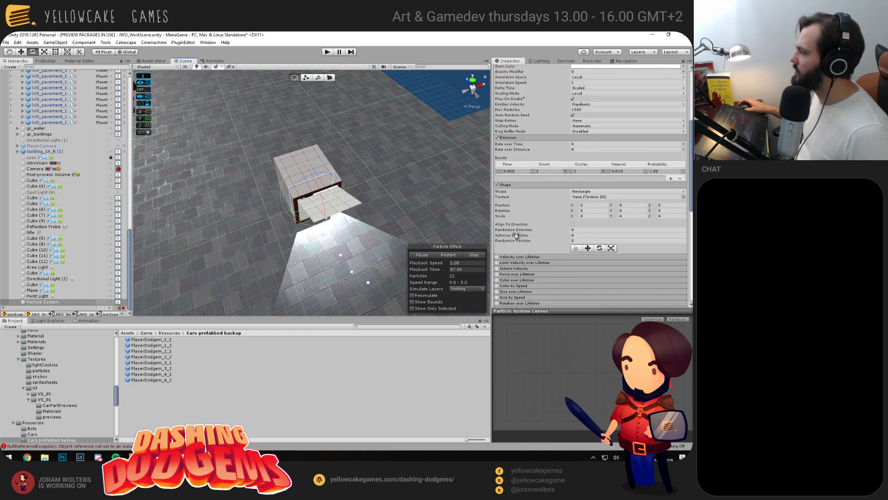
scroll(522, 203, "down", 5)
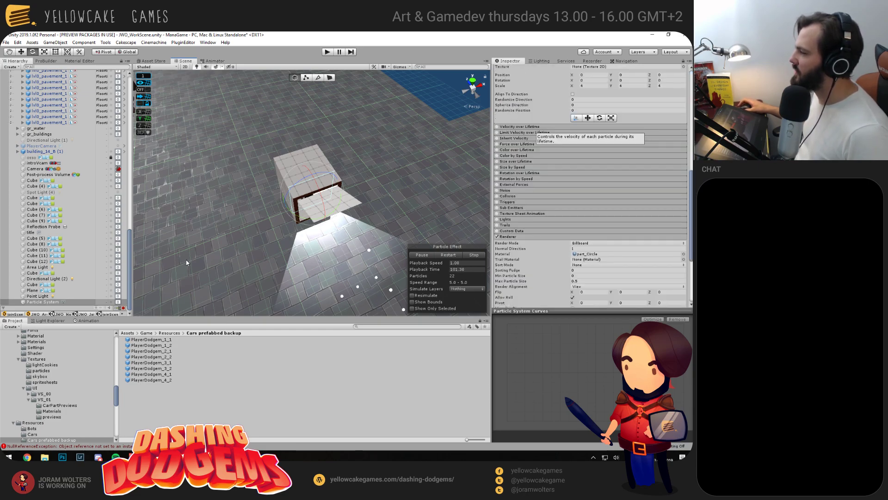
left_click(522, 150)
left_click(498, 150)
left_click(608, 157)
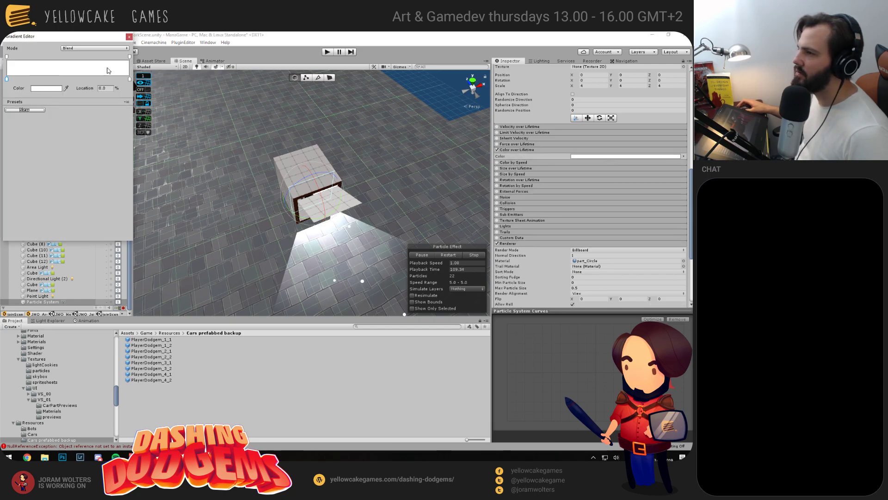
left_click(129, 58)
left_click(60, 88)
type("0")
left_click(129, 37)
left_click_drag(226, 164, 413, 174, "alt")
Set the particles' Start Lifetime to 3 and Start Speed to 4
scroll(537, 129, "up", 15)
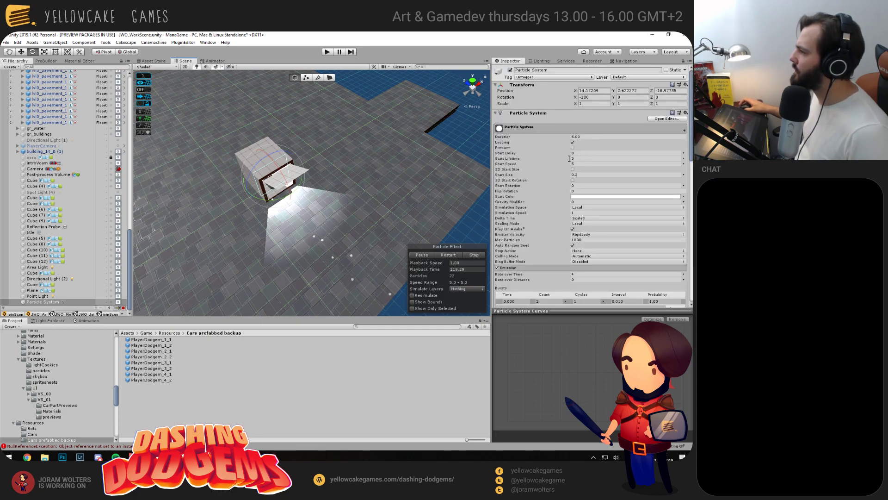
type("2")
key("Tab")
type("2")
key("Tab")
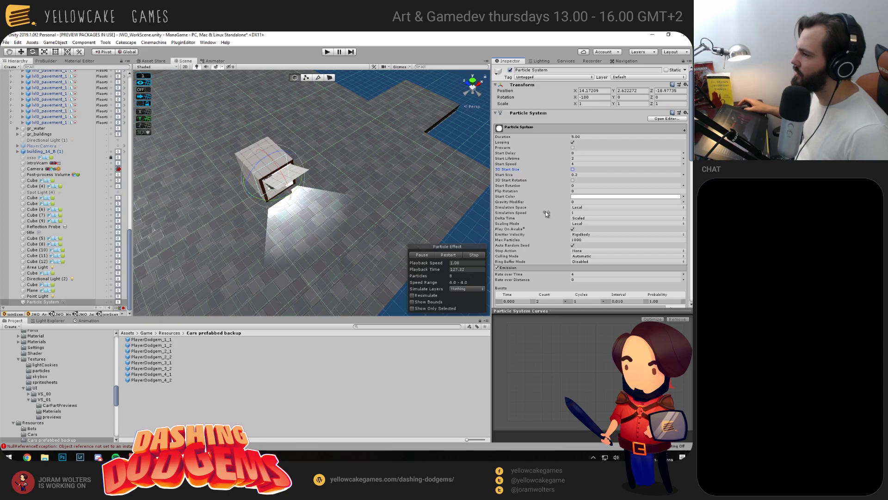
left_click_drag(360, 162, 444, 210)
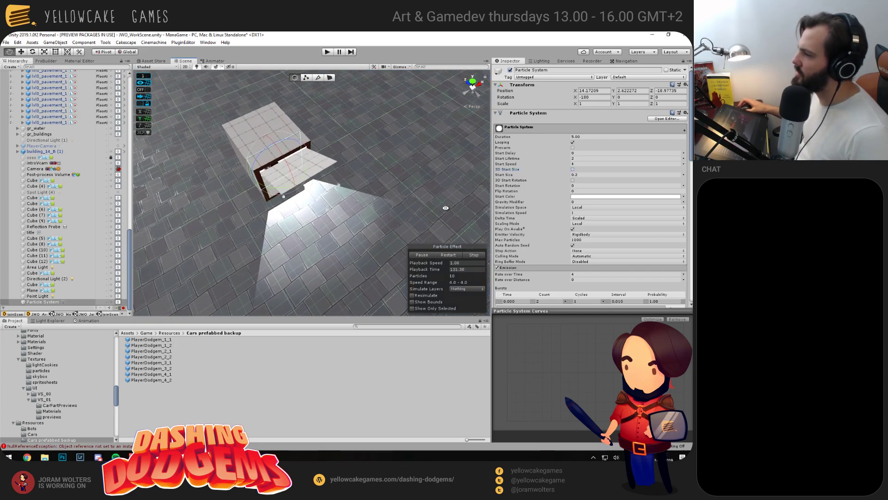
key("Tab")
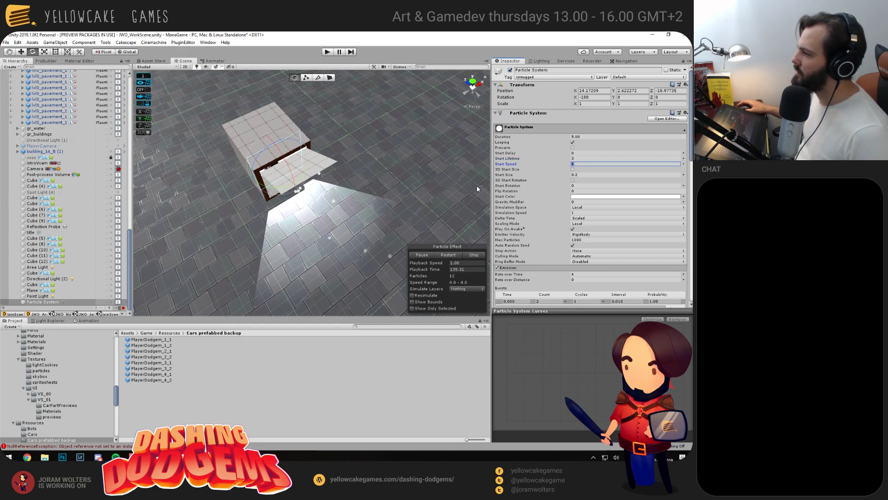
scroll(543, 203, "down", 10)
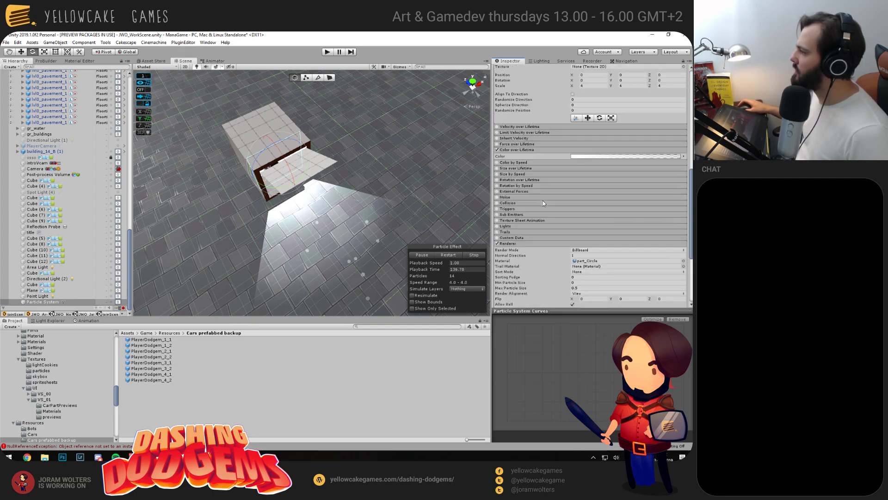
left_click(514, 128)
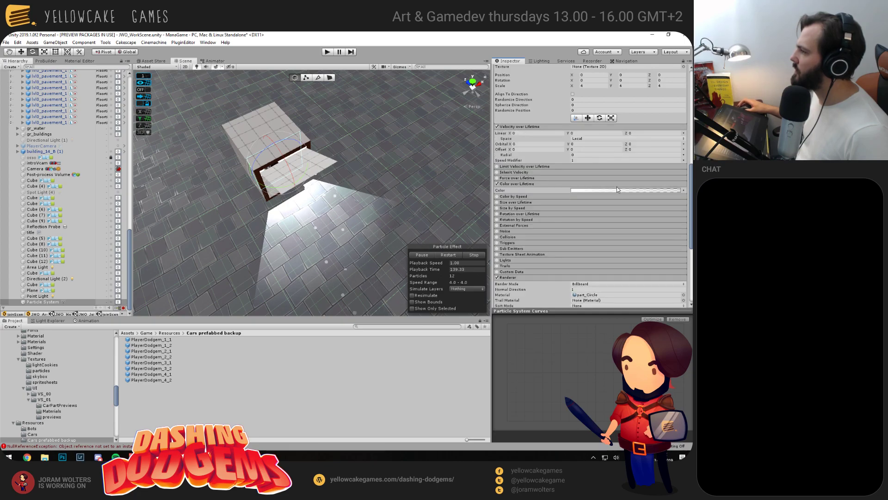
left_click(498, 127)
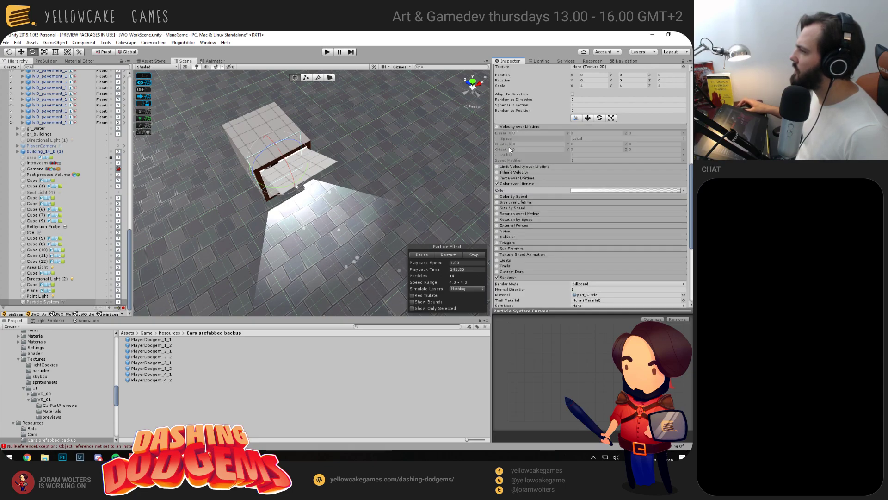
left_click(521, 179)
left_click(498, 178)
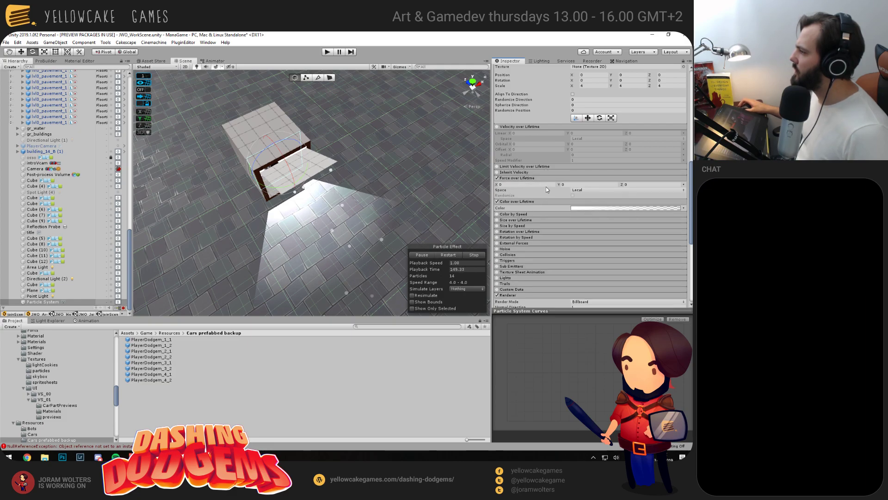
left_click(497, 179)
left_click(518, 178)
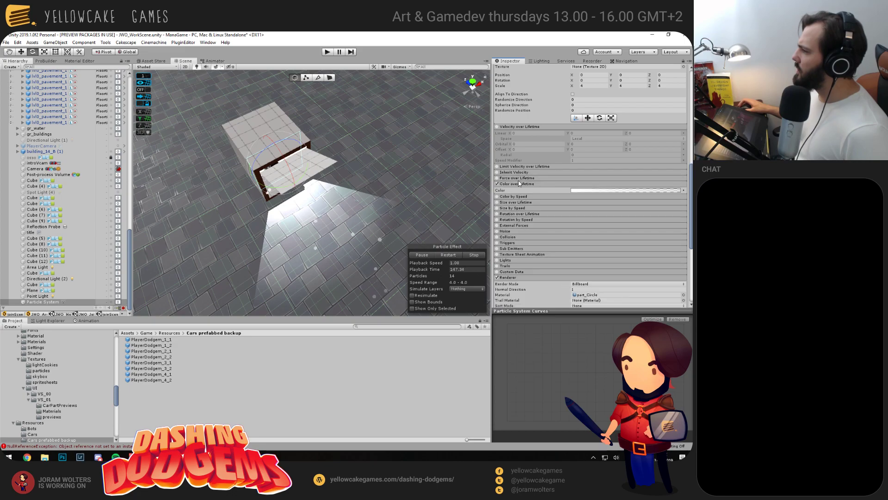
Enable Limit Velocity over Lifetime with a higher Drag, and raise the particles' Start Speed to 9
left_click(498, 166)
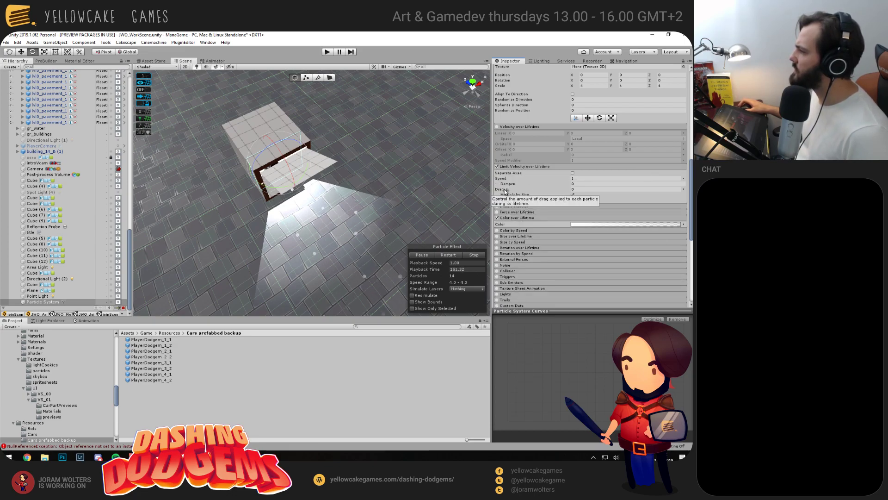
left_click_drag(506, 189, 523, 192)
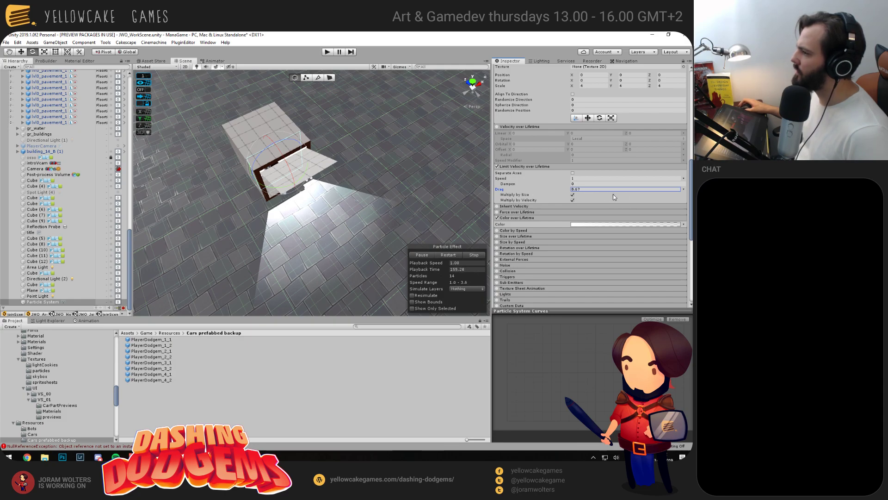
scroll(587, 149, "up", 5)
scroll(588, 148, "up", 5)
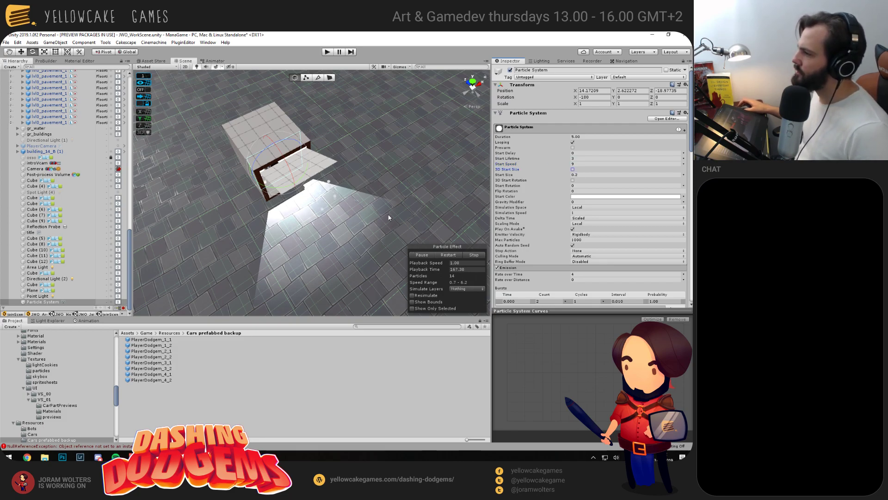
scroll(526, 229, "down", 6)
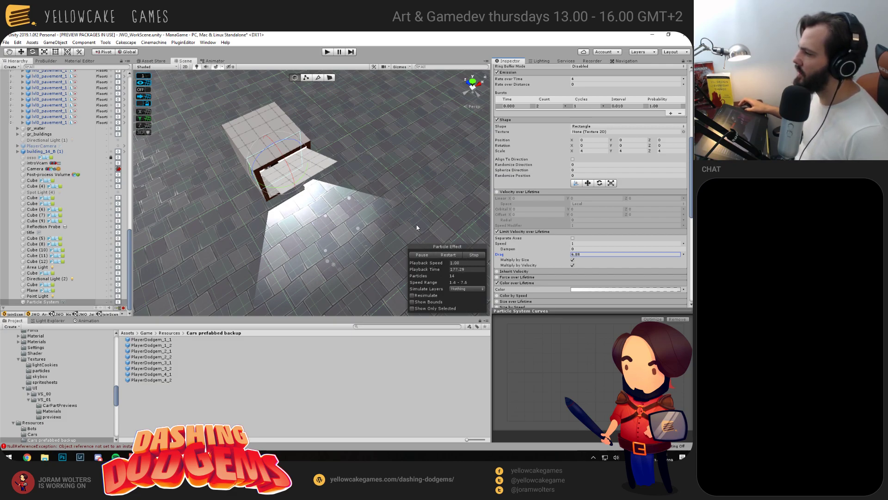
mouse_move(335, 215)
left_mouse_down()
mouse_move(332, 169)
mouse_move(308, 151)
mouse_move(300, 178)
mouse_move(351, 214)
mouse_move(322, 227)
left_mouse_up()
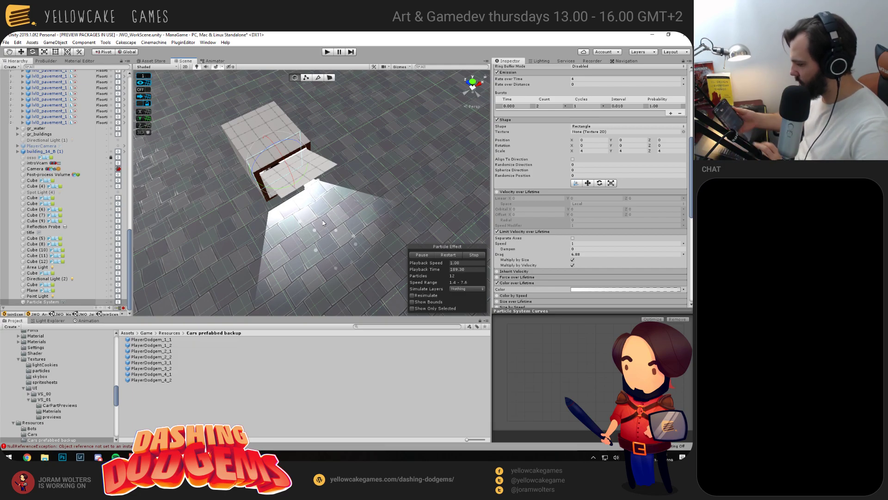
Switch to Discord and view the character image posted in the Yellowcake Games Dev server's streamingchannel
key("alt+Tab")
key("Tab")
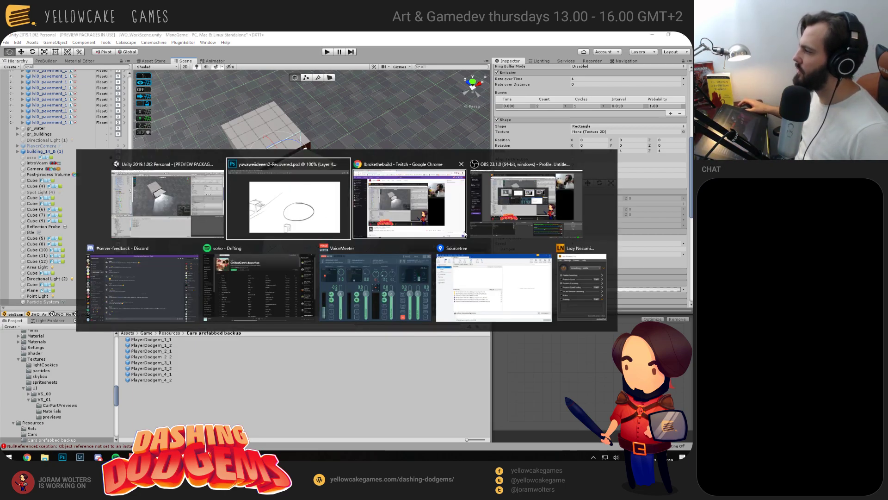
left_click(157, 283)
left_click(12, 73)
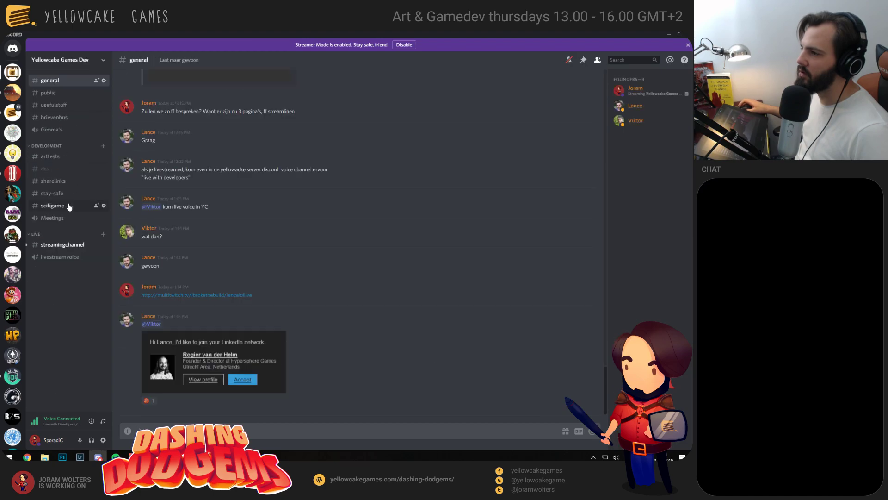
left_click(59, 245)
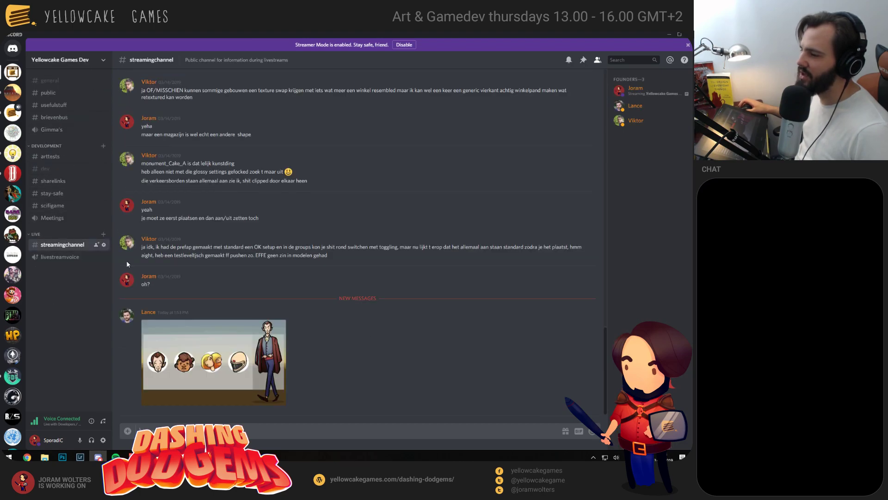
left_click(277, 325)
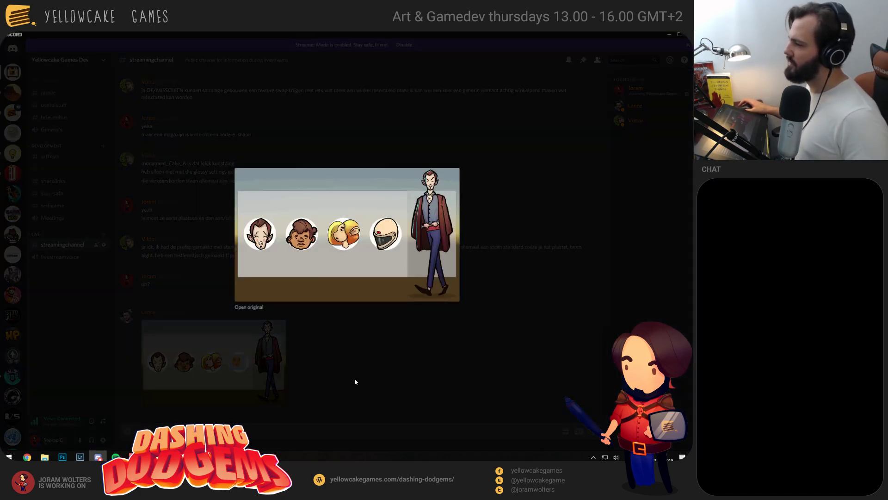
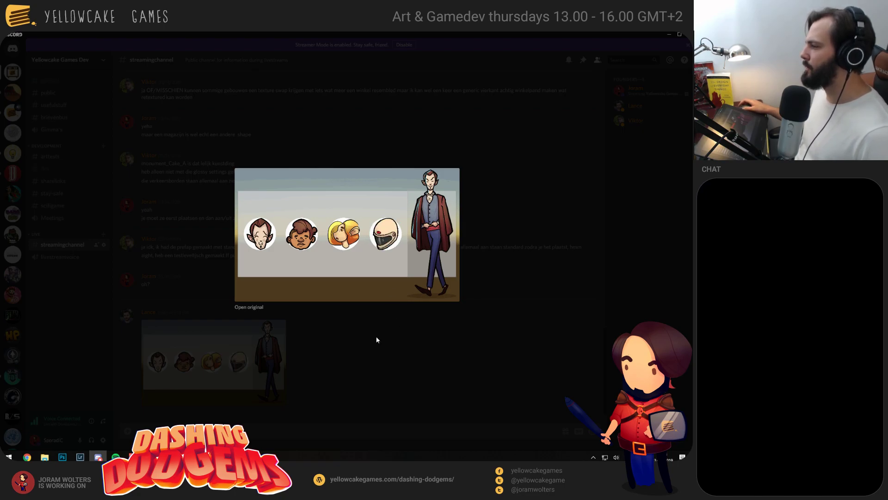
Switch back to Unity and slightly adjust the height of the open garage door plane
key("alt+Tab")
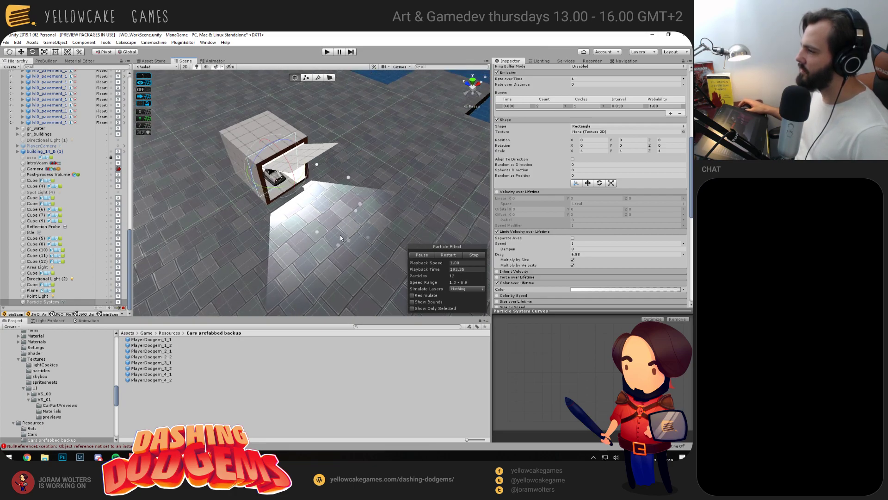
key("alt+Tab")
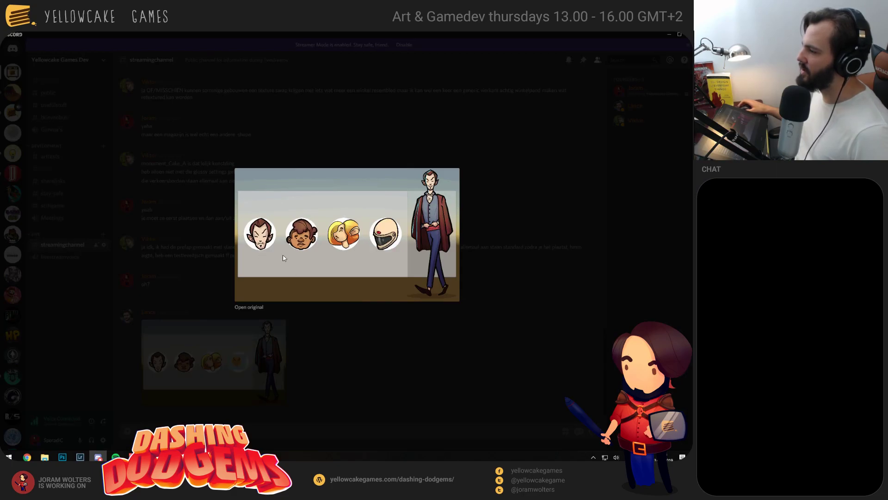
key("alt+Tab")
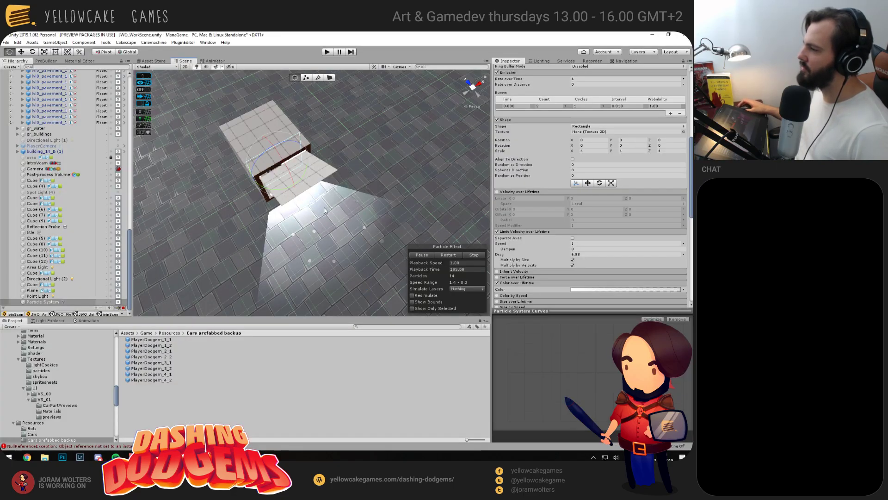
left_click_drag(342, 185, 302, 138)
left_click(318, 152)
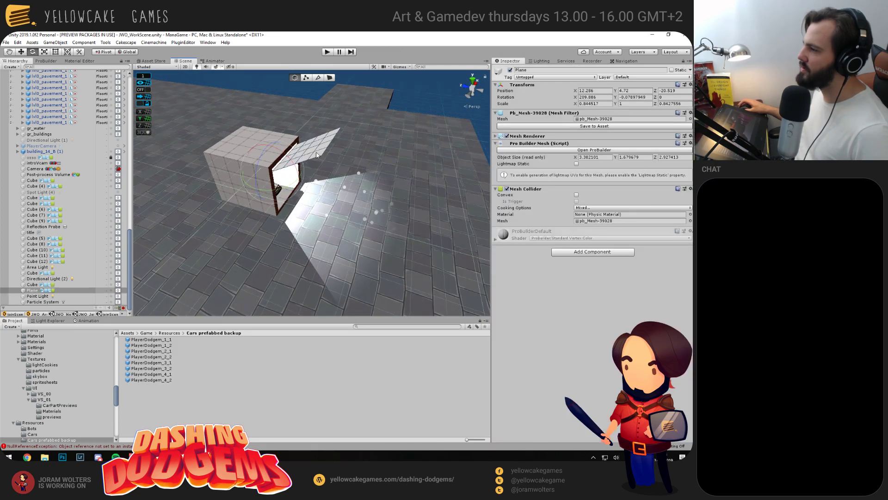
left_click(310, 151)
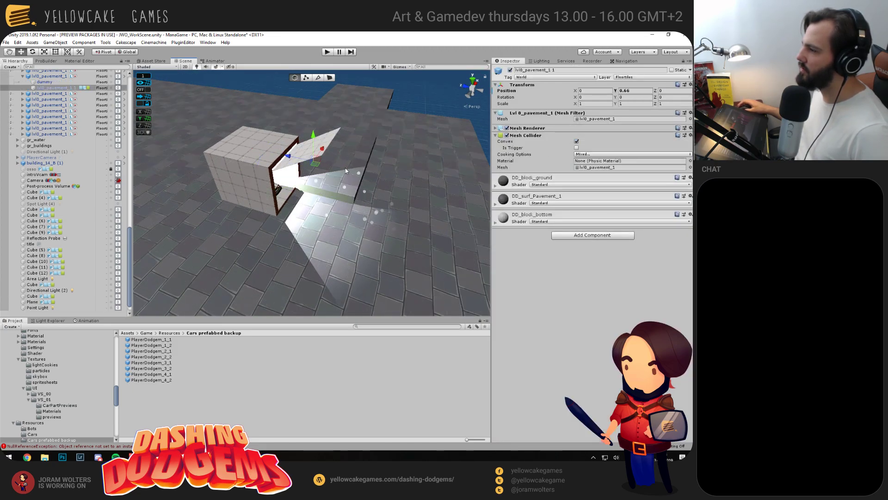
left_click_drag(339, 179, 407, 162)
left_click(324, 134)
left_click_drag(325, 134, 259, 153)
key("alt+Tab")
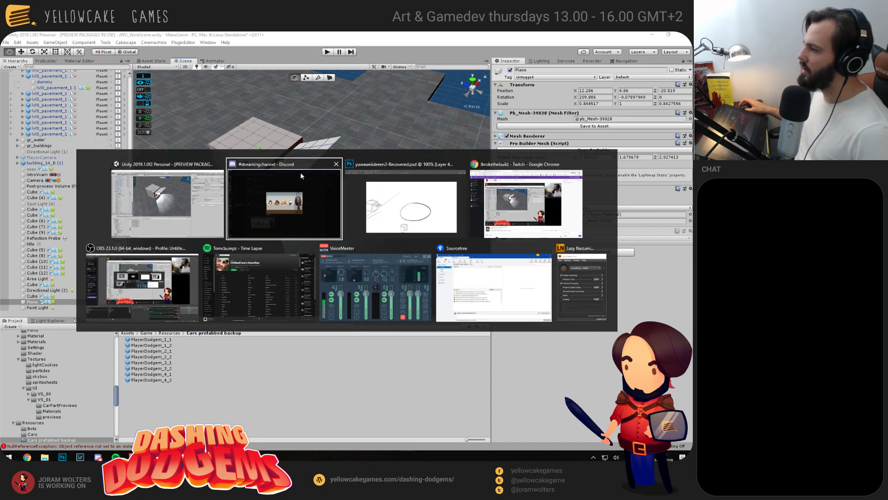
key("Tab")
key("Tab")
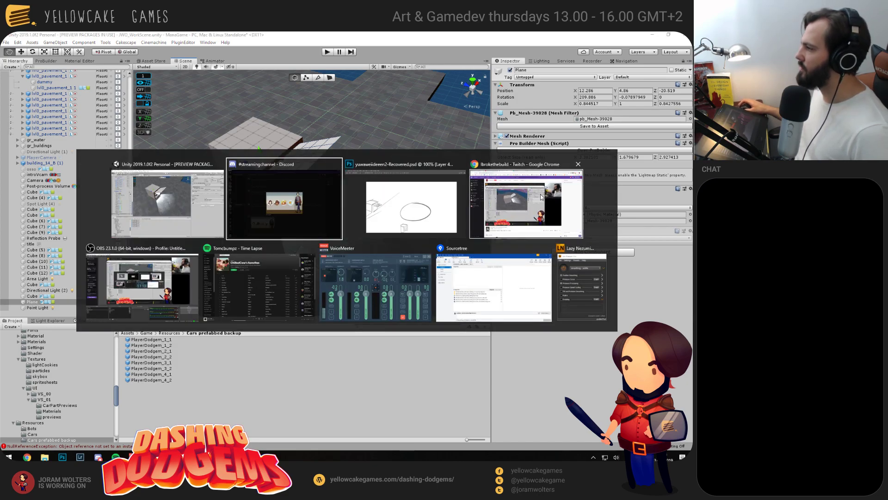
key("alt+Tab")
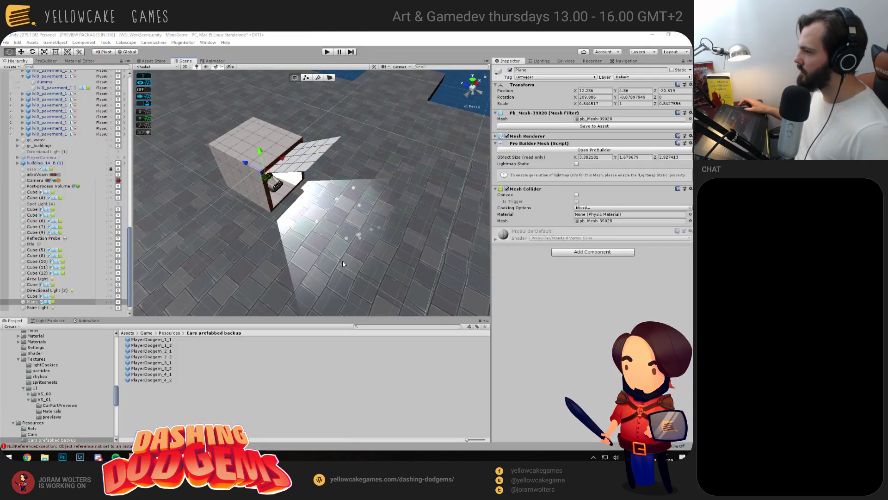
Nudge the PlayerDodgem_1_1 car inside the garage slightly along its Z axis
left_click_drag(320, 219, 296, 197)
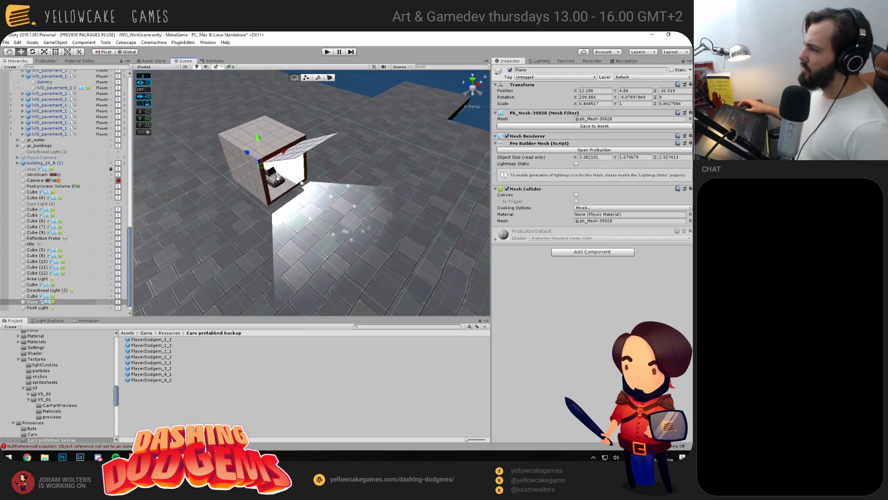
left_click(277, 177)
mouse_move(255, 168)
left_mouse_down()
mouse_move(286, 202)
mouse_move(249, 175)
left_mouse_up()
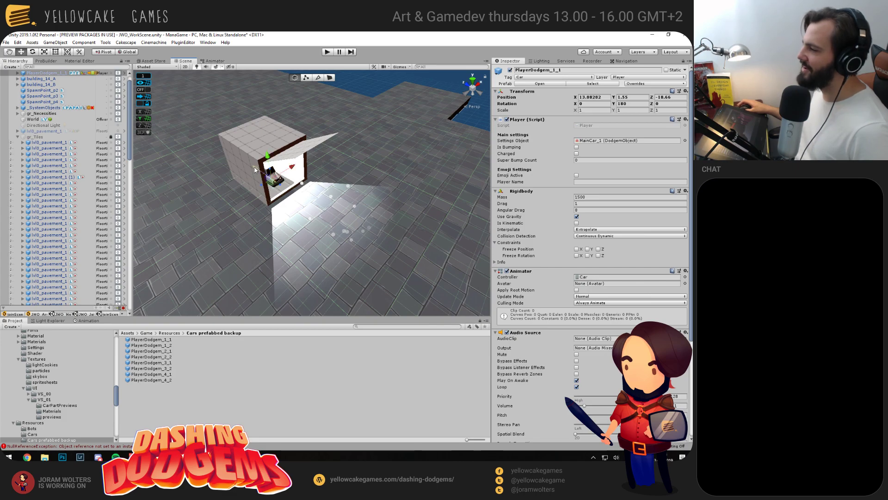
key("alt+Tab")
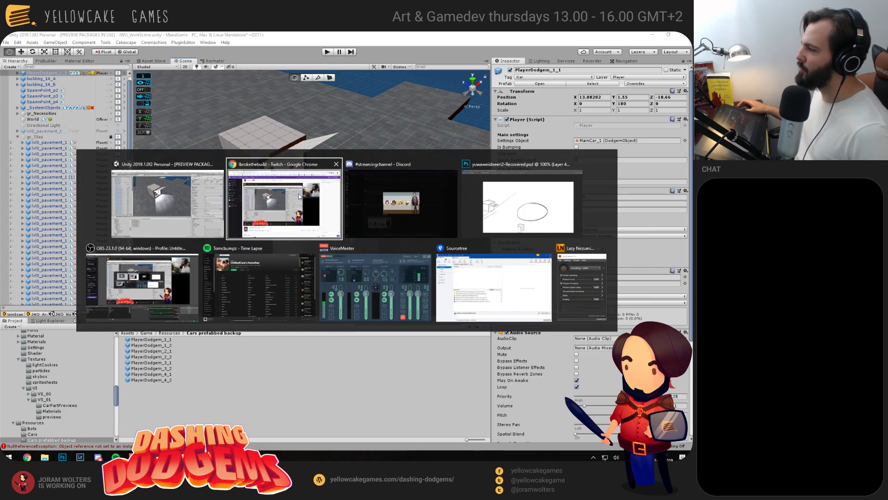
left_click(382, 230)
key("alt+Tab")
mouse_move(255, 168)
left_mouse_down()
mouse_move(275, 191)
mouse_move(249, 175)
left_mouse_up()
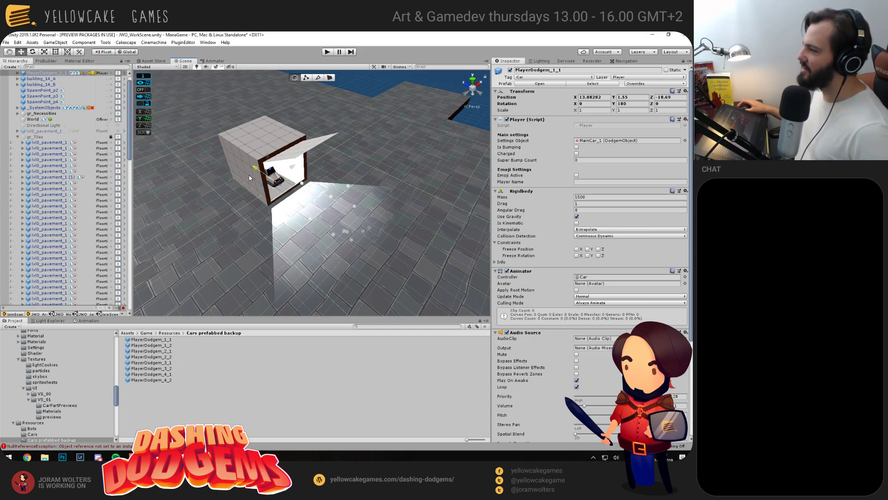
Change the Particle System's renderer material to part_GlowPart
left_click(290, 166)
left_click_drag(327, 169, 369, 196, "alt")
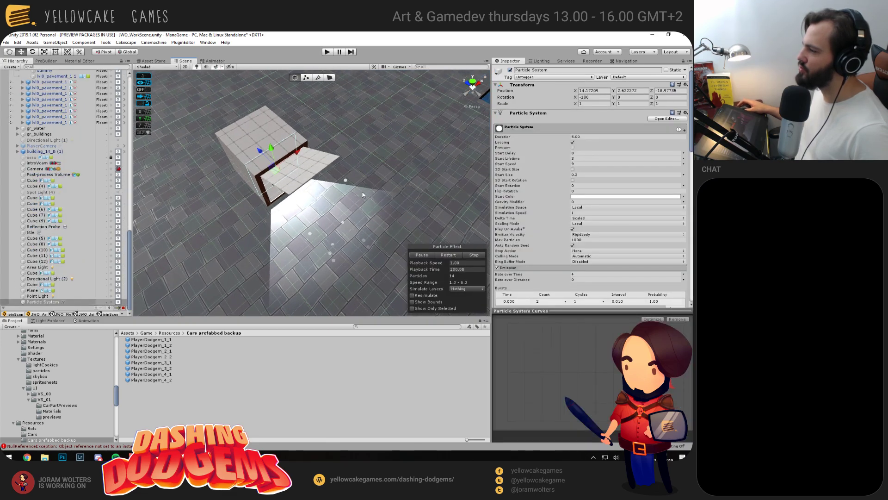
left_click_drag(381, 167, 373, 168, "alt")
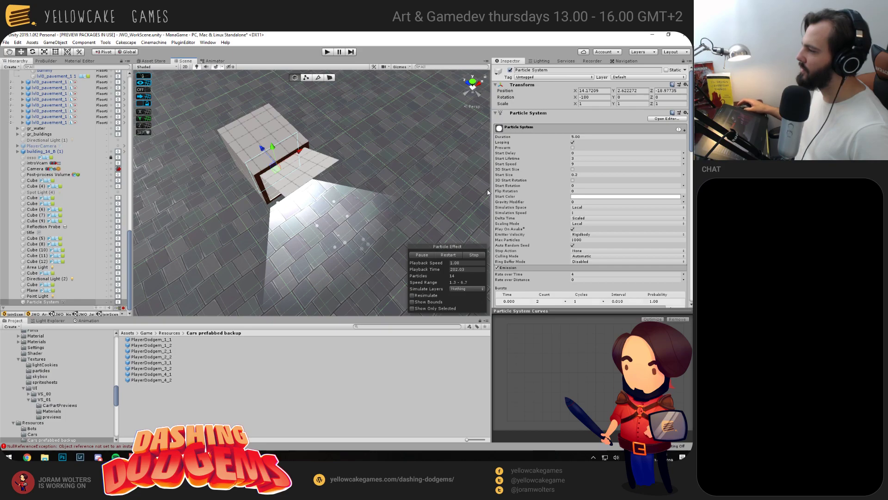
left_click_drag(292, 221, 316, 195, "alt")
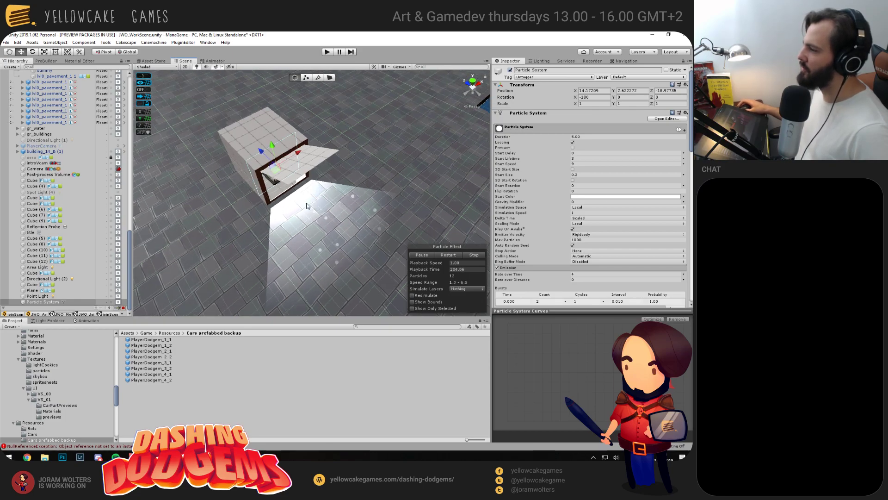
scroll(547, 217, "down", 10)
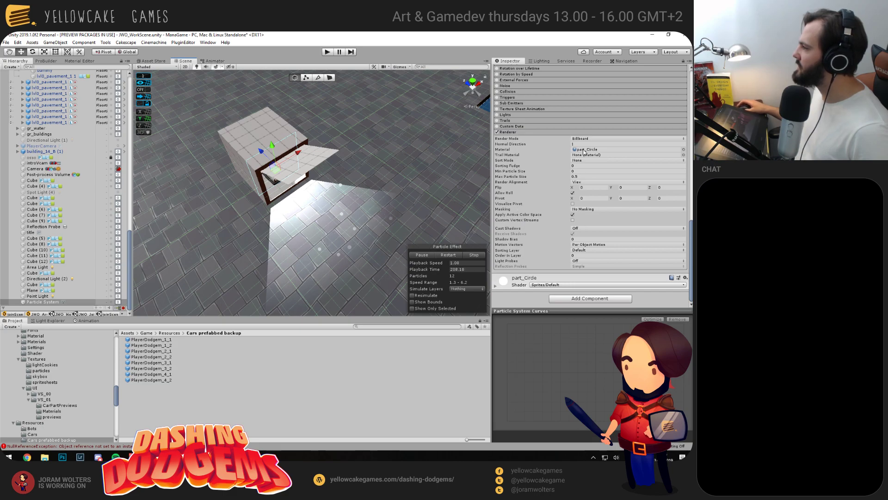
left_click(684, 149)
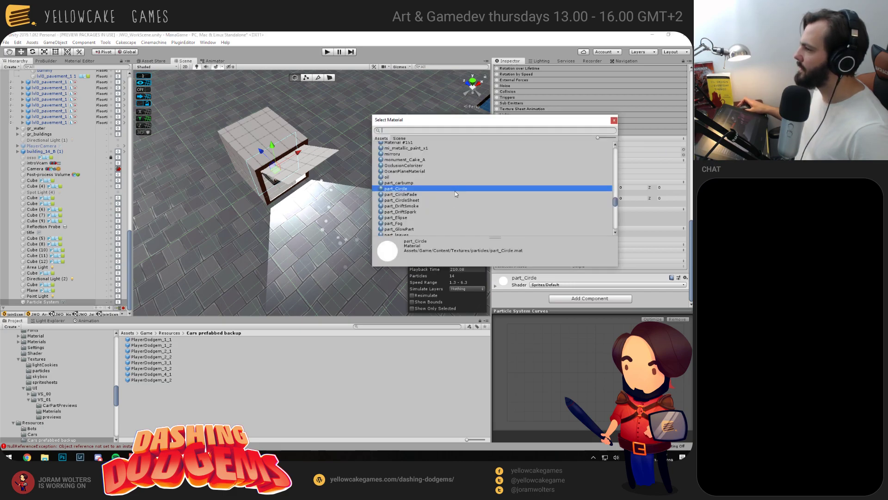
scroll(438, 188, "up", 1)
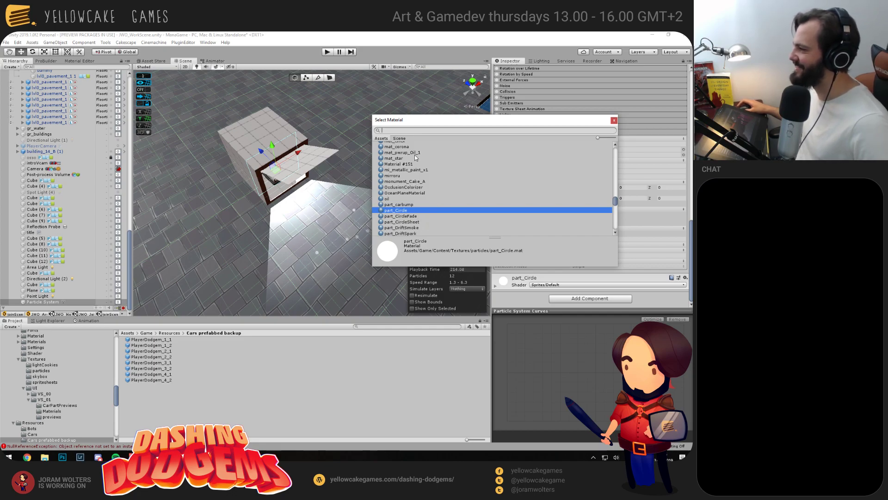
left_click(402, 205)
left_click(400, 211)
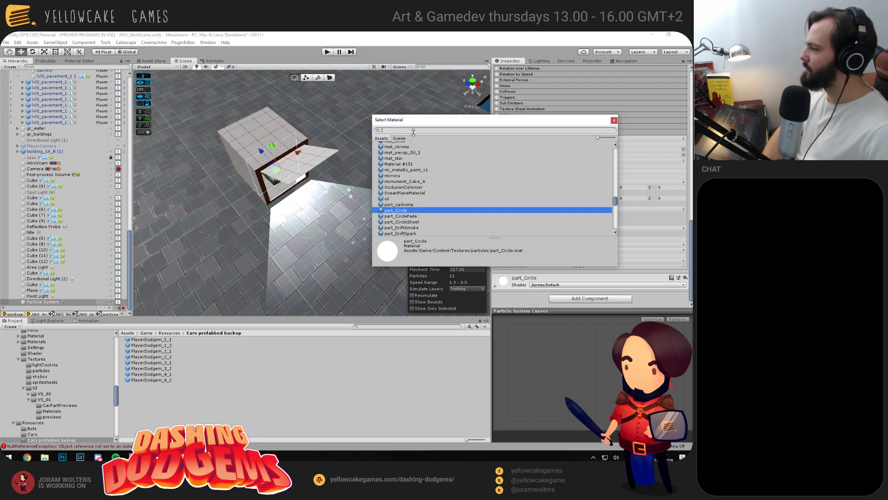
type("part")
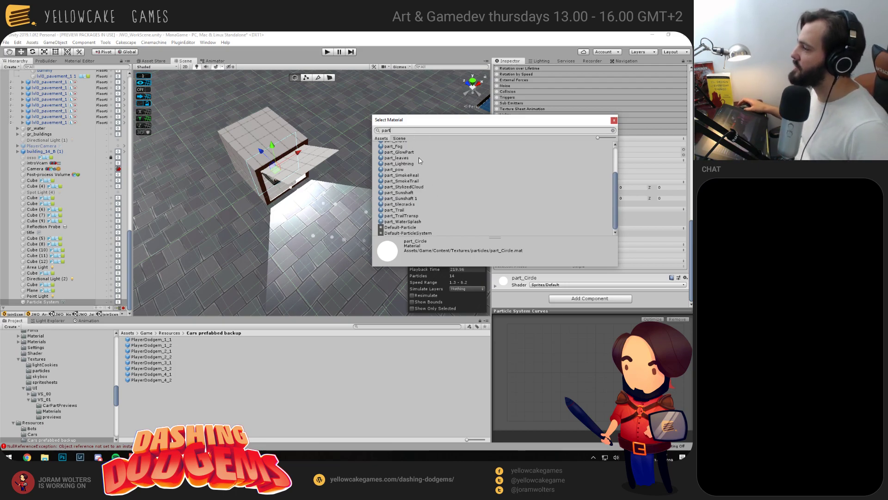
left_click(405, 152)
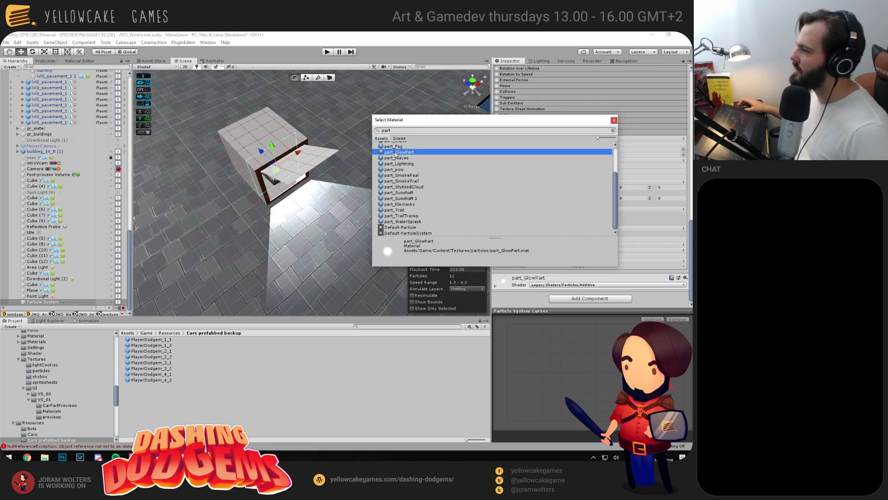
double_click(395, 153)
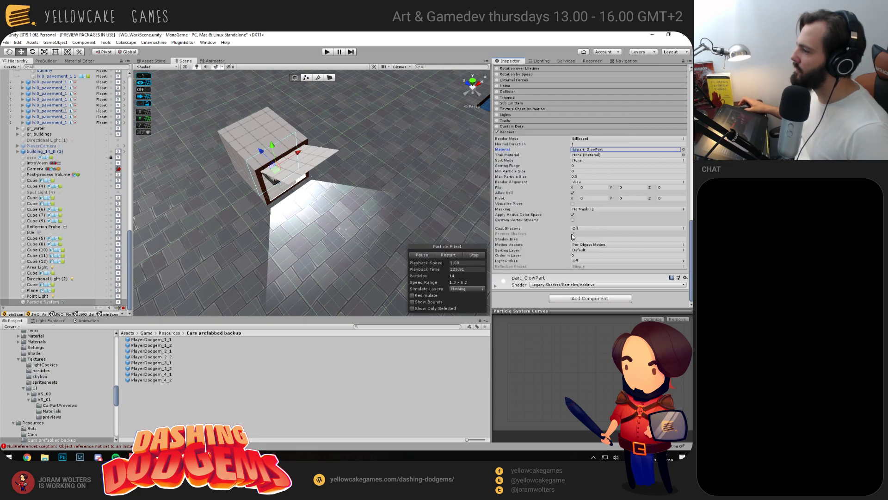
Set the particles' Start Size to 0.4, turn off Multiply by Size and lower the Drag in Limit Velocity over Lifetime
scroll(561, 162, "up", 15)
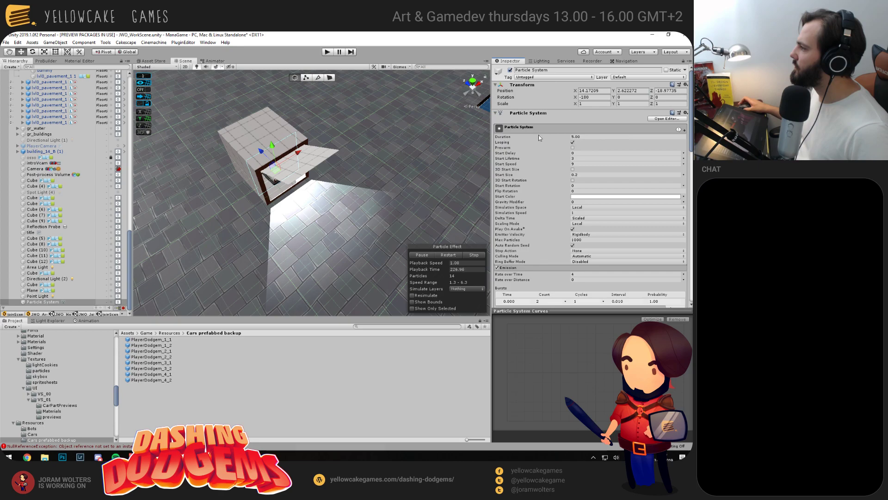
left_click(577, 174)
type("0.4")
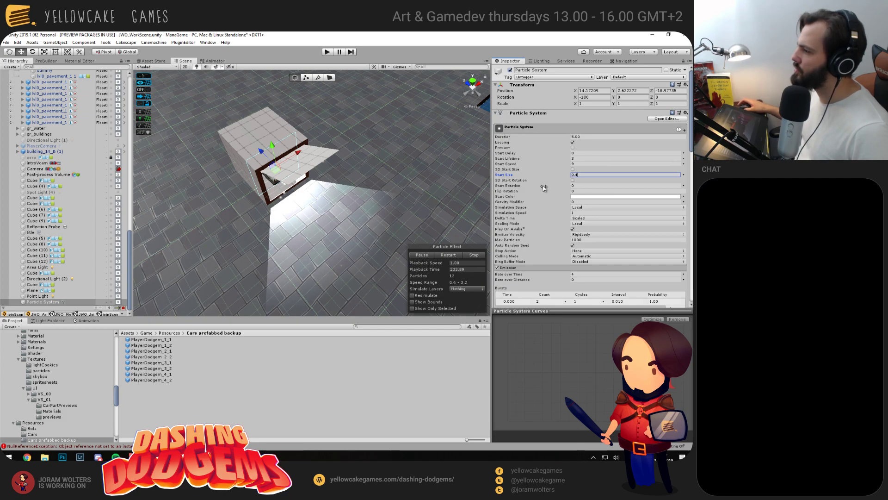
scroll(525, 232, "down", 5)
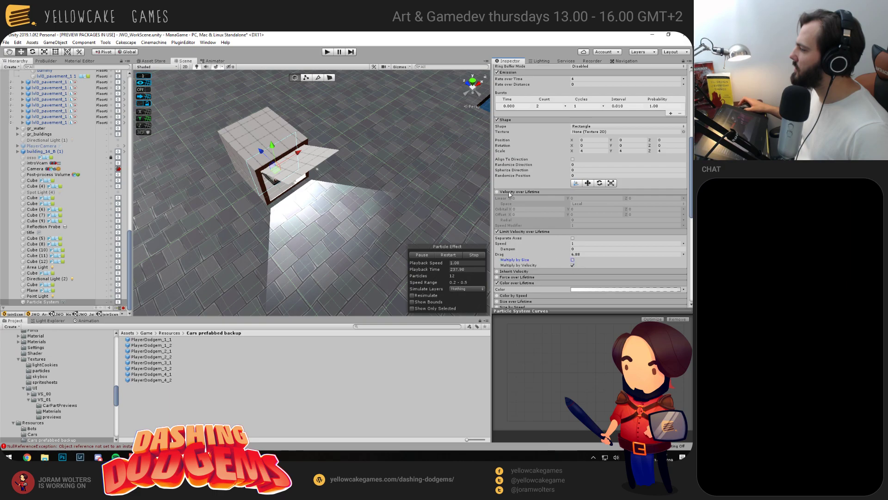
left_click_drag(522, 256, 499, 257)
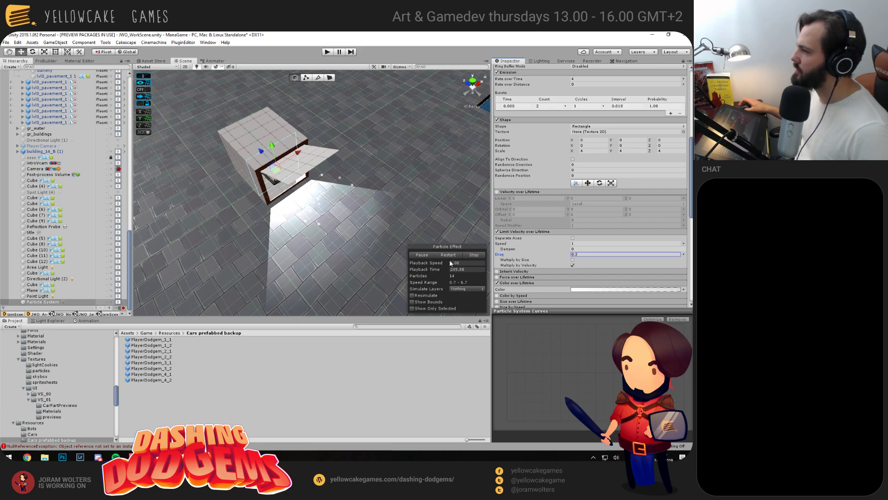
Make the particles' Start Speed random between two constants, with 9 as the upper value
scroll(540, 171, "up", 10)
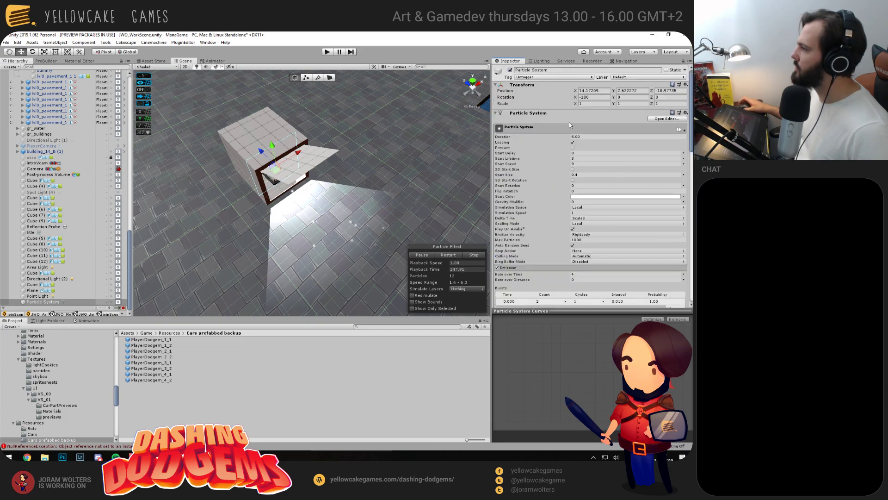
left_click(684, 164)
left_click(620, 187)
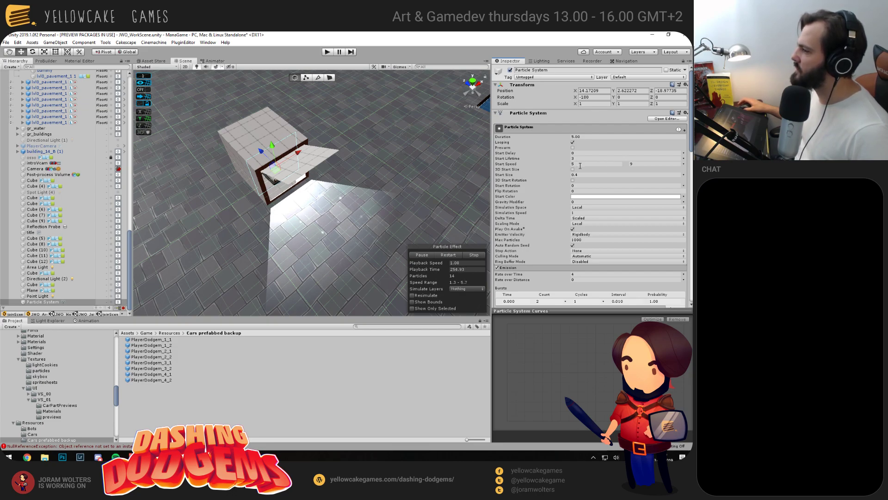
left_click_drag(292, 208, 283, 179, "alt")
Switch to Photoshop and move the small sketched booth up to the ellipse's upper-left edge
key("alt+Tab")
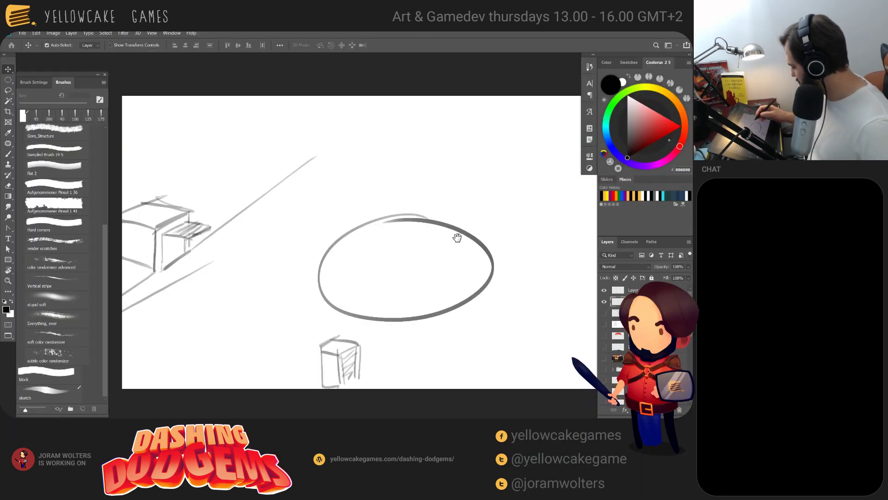
mouse_move(440, 216)
left_mouse_down()
mouse_move(454, 238)
mouse_move(412, 273)
mouse_move(420, 252)
left_mouse_up()
mouse_move(350, 326)
left_mouse_down()
mouse_move(383, 223)
mouse_move(381, 131)
mouse_move(397, 344)
mouse_move(392, 212)
mouse_move(404, 132)
mouse_move(407, 279)
mouse_move(406, 176)
left_mouse_up()
Add a new layer and sketch an arch with two upright posts behind the ellipse's upper edge using the sketch brush
key("b")
left_click_drag(384, 217, 358, 209)
key("ctrl+z")
key("ctrl+shift+alt+n")
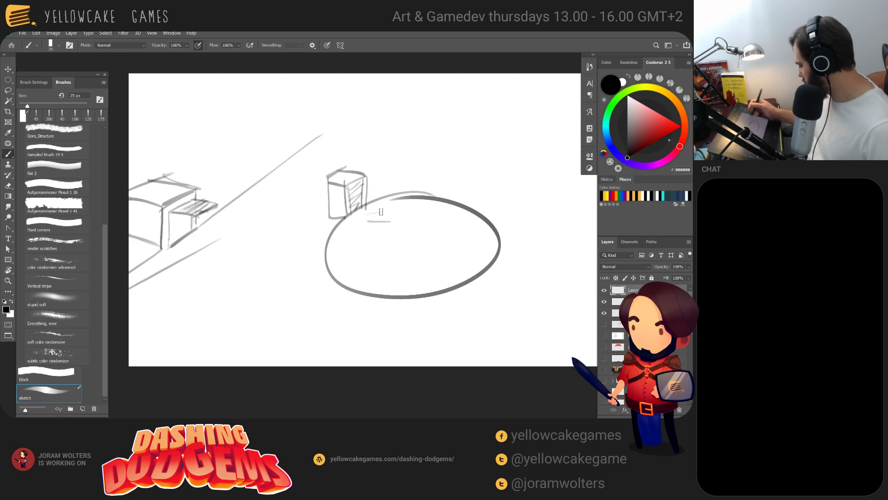
left_click_drag(477, 197, 446, 243)
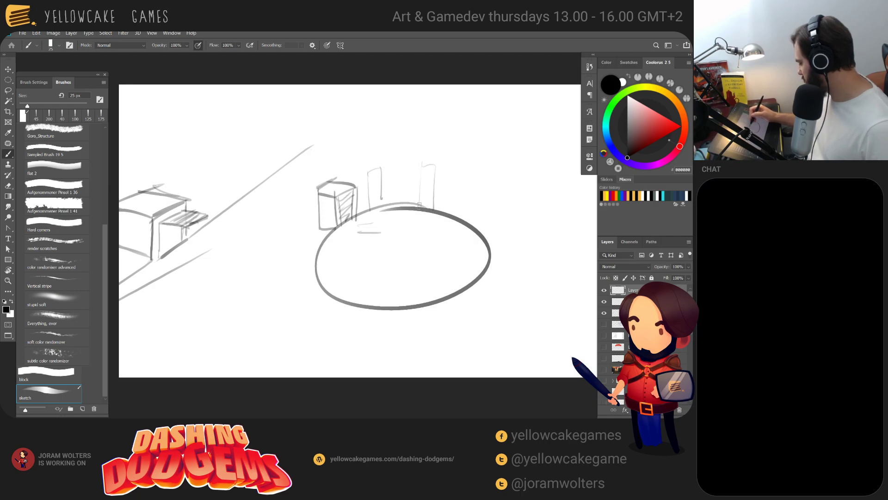
left_click_drag(372, 167, 369, 211)
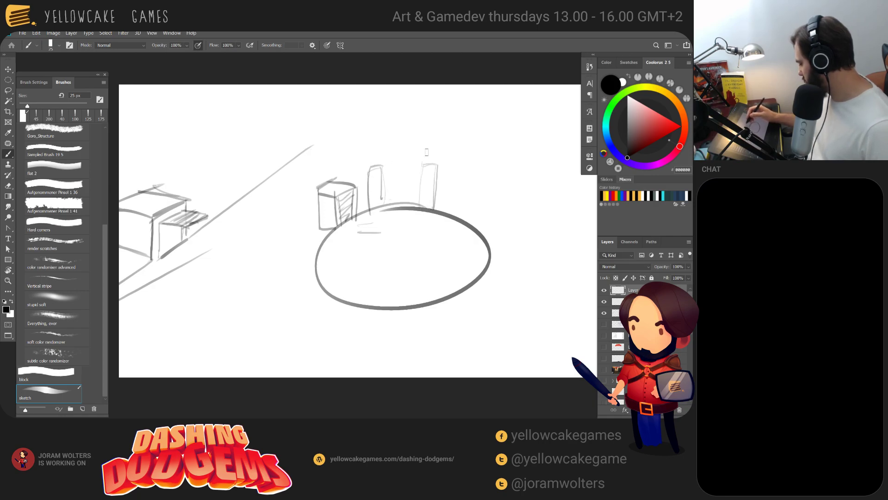
left_click_drag(380, 166, 436, 163)
left_click_drag(372, 185, 433, 175)
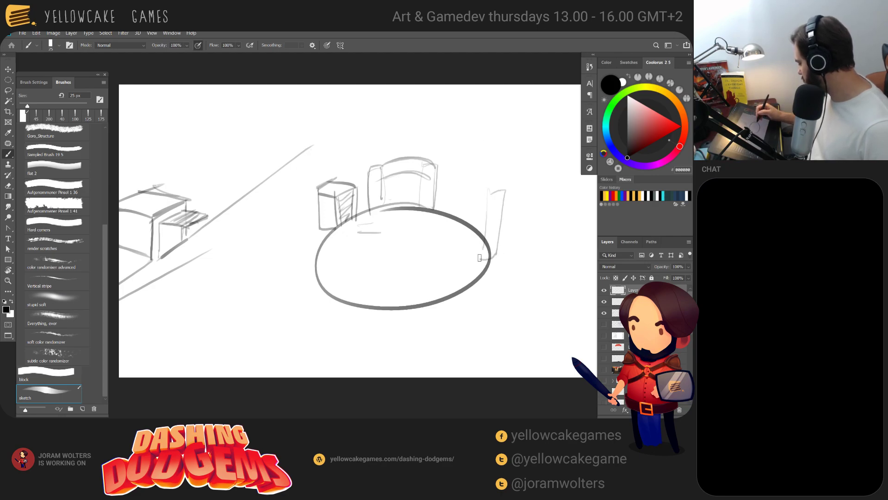
Sketch two slanted upright posts at the ellipse's right edge, undoing the misplaced stroke
mouse_move(478, 231)
left_mouse_down()
mouse_move(481, 274)
mouse_move(502, 211)
mouse_move(508, 238)
mouse_move(490, 276)
mouse_move(481, 273)
mouse_move(502, 210)
mouse_move(499, 218)
mouse_move(512, 212)
mouse_move(505, 265)
left_mouse_up()
key("ctrl+z")
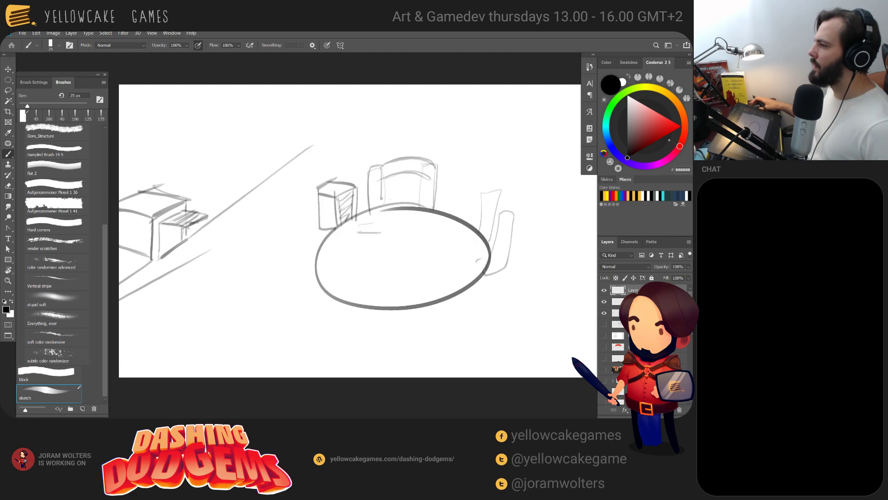
Switch to the browser and review the Crash Bandicoot 3 warp room video, checking earlier moments of the circular hub
key("alt+Tab")
key("Tab")
key("Tab")
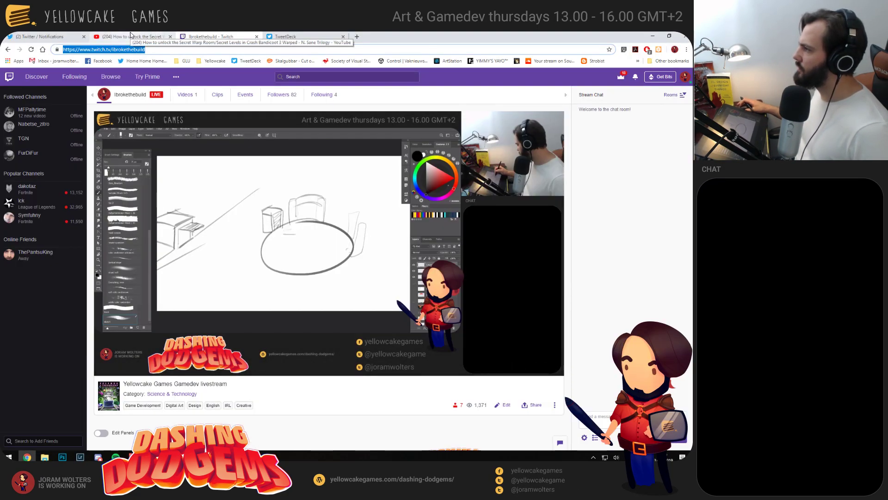
left_click(131, 36)
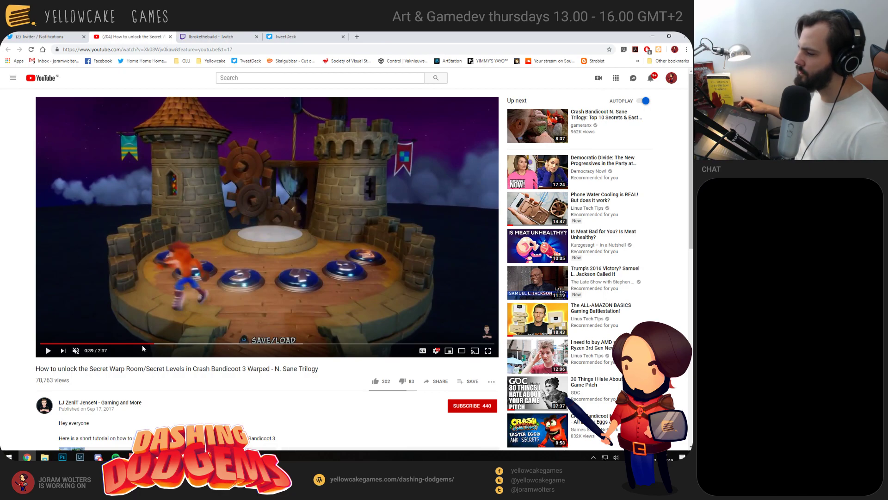
left_click(126, 345)
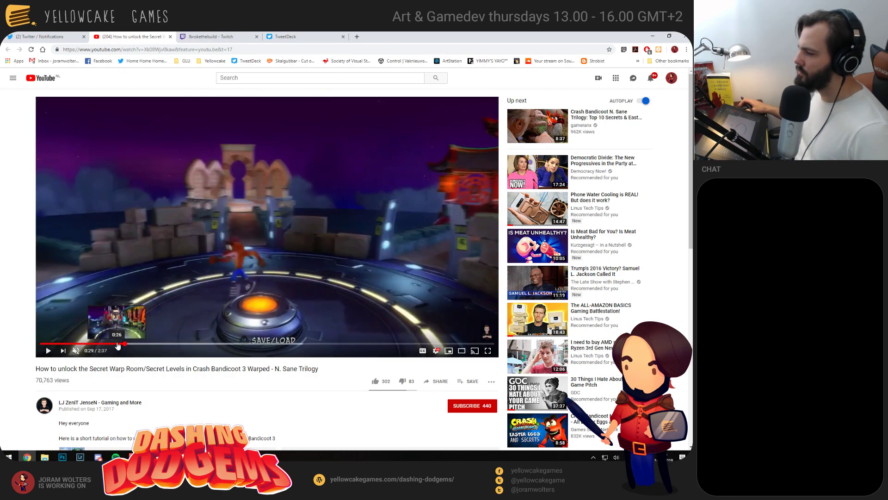
left_click(110, 344)
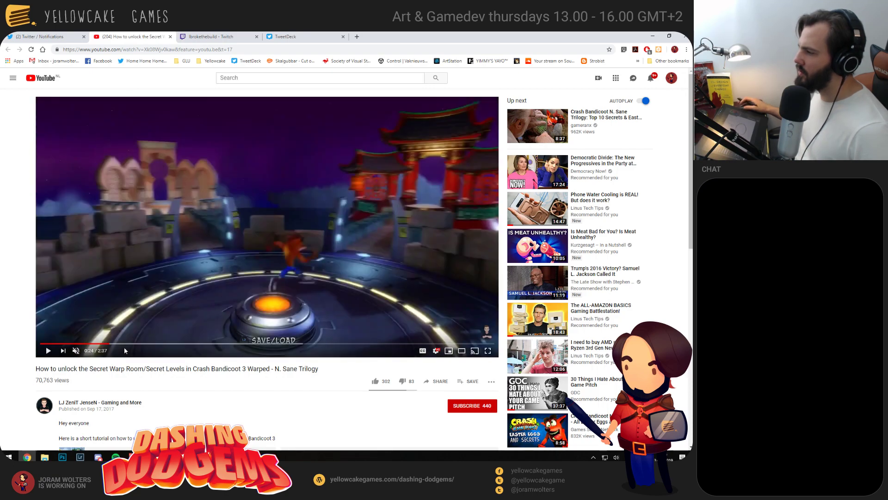
left_click(98, 343)
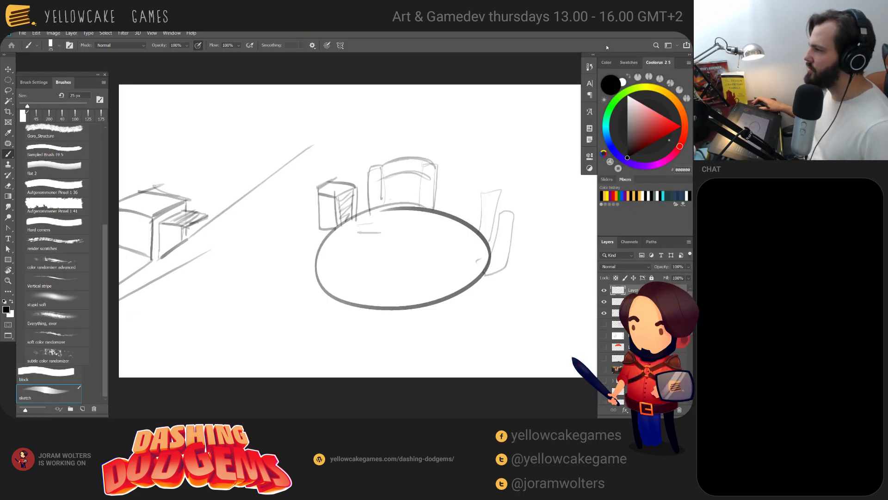
Switch to Unity, open the joinScene (wip) scene and check its contents
key("alt+Tab")
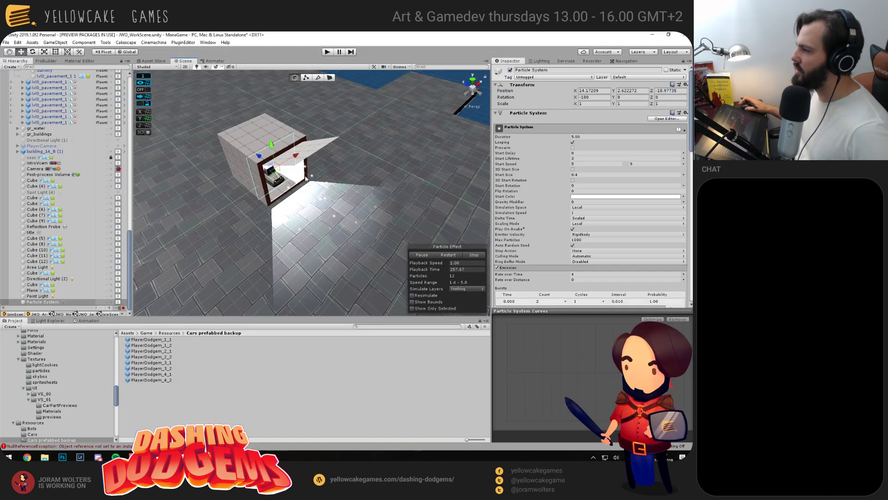
left_click(15, 315)
left_click(15, 314)
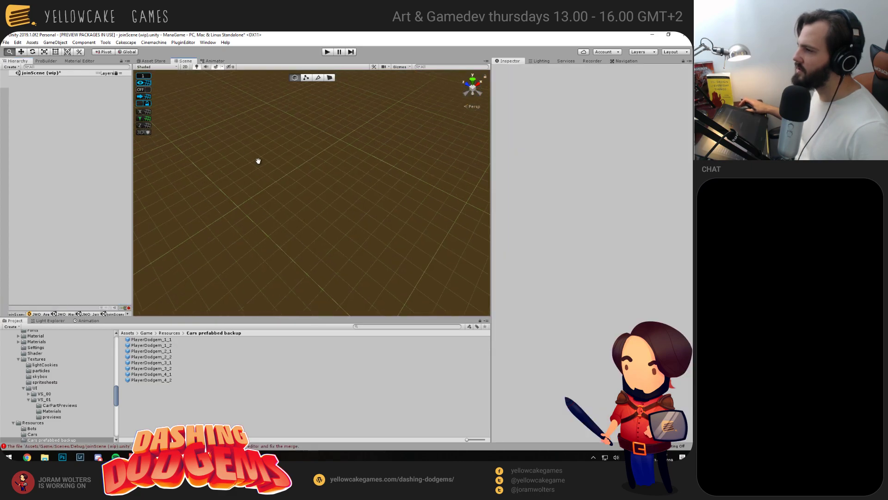
left_click_drag(270, 180, 155, 172)
left_click(56, 74)
left_click(363, 171)
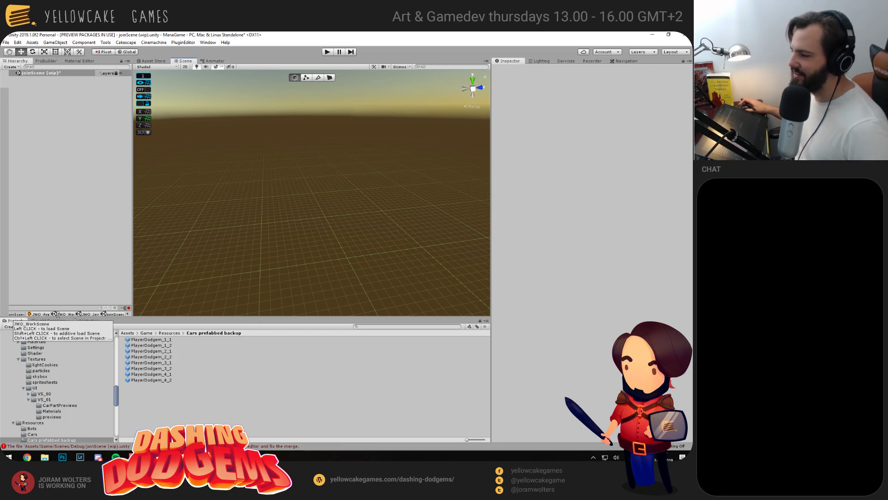
Open the JWO_JoinsceneMock scene and examine the platform layout around collection_1
left_click(84, 315)
left_click(371, 258)
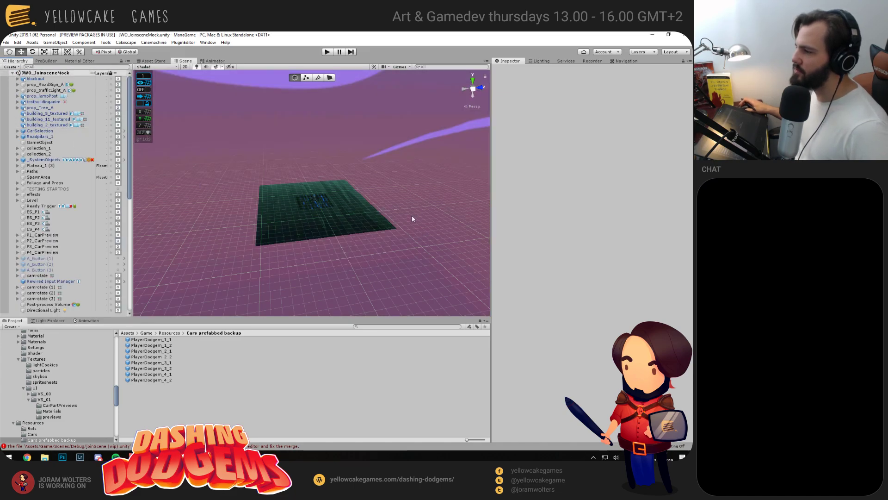
double_click(40, 149)
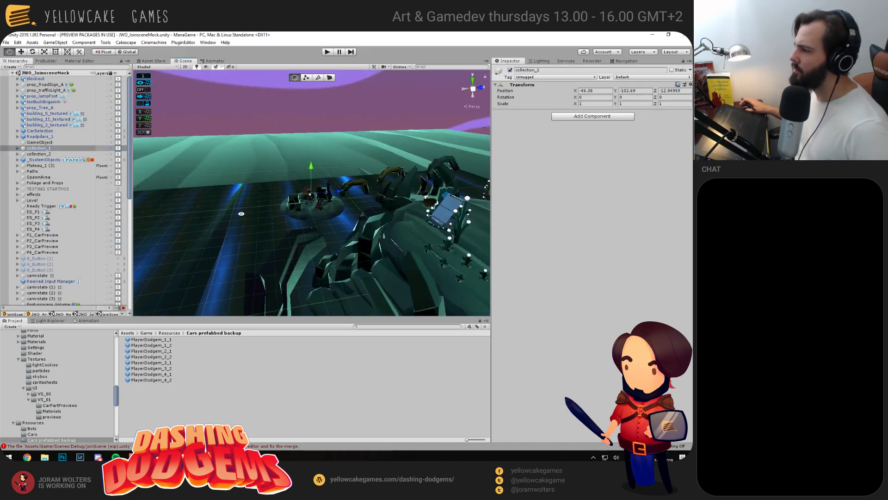
left_click_drag(268, 198, 301, 206, "alt")
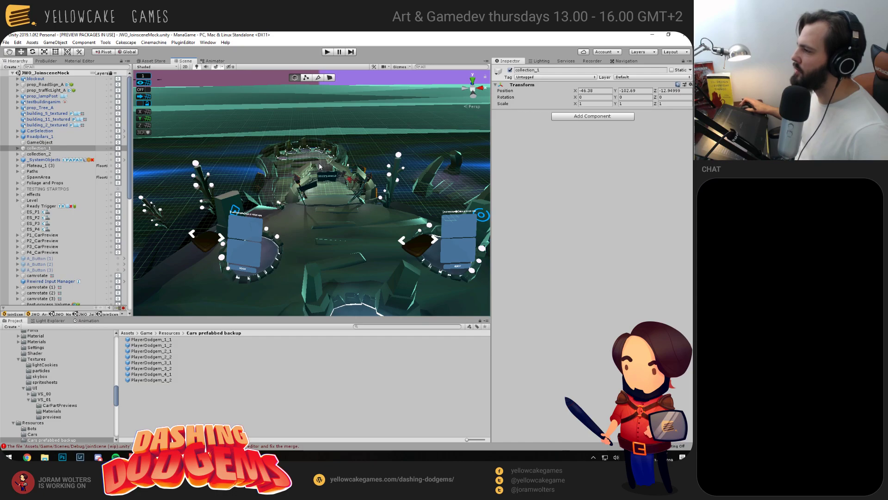
left_click_drag(401, 170, 286, 235, "alt")
scroll(291, 224, "down", 4)
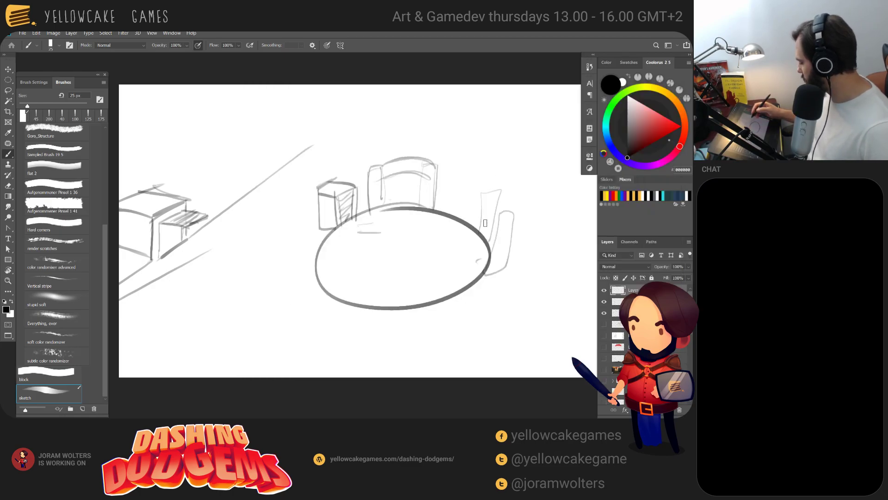
left_click_drag(484, 211, 486, 258)
left_click_drag(497, 206, 492, 264)
key("ctrl+z")
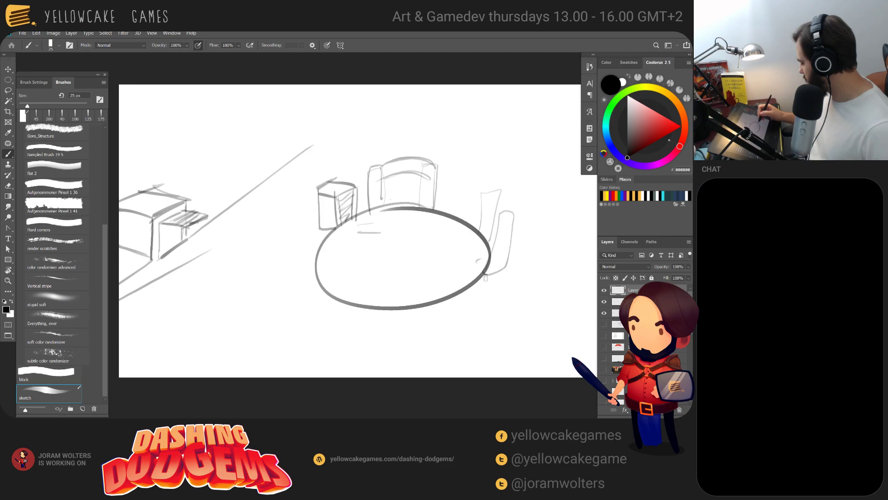
Erase the arch behind the ellipse down to a faint trace and redraw its left post in darker strokes
key("e")
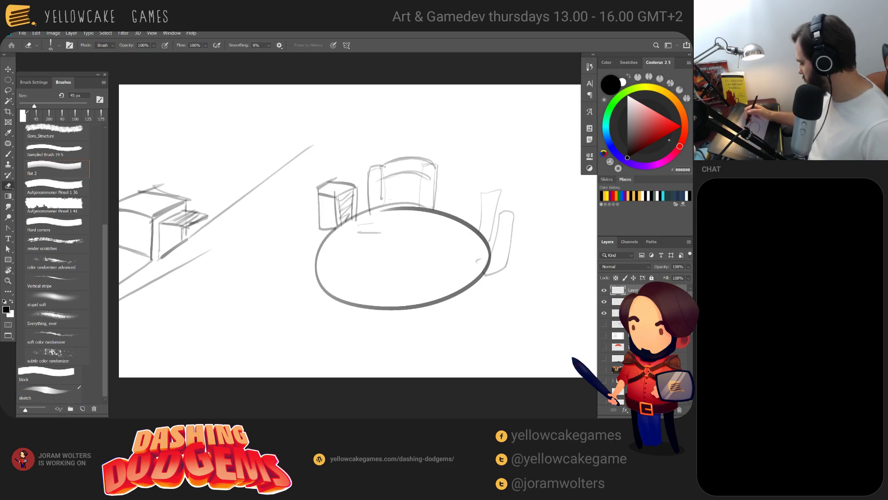
mouse_move(384, 160)
left_mouse_down()
mouse_move(385, 199)
mouse_move(378, 183)
mouse_move(396, 162)
mouse_move(413, 193)
mouse_move(419, 176)
left_mouse_up()
key("b")
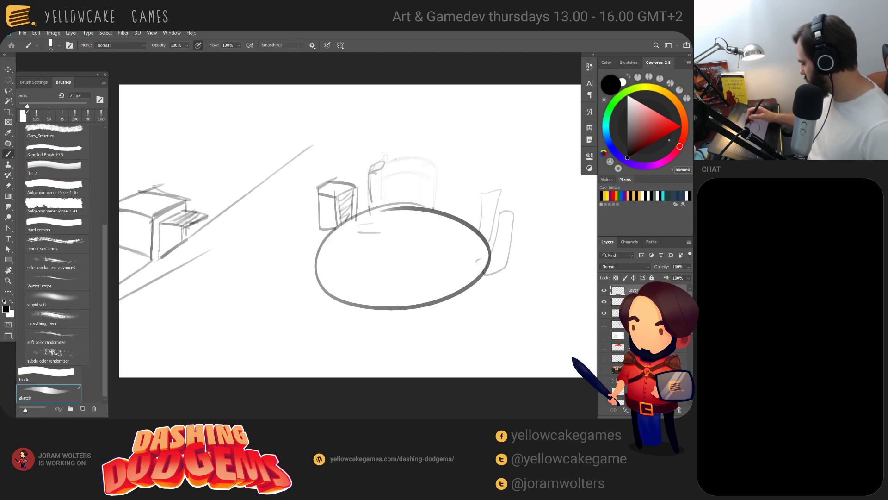
mouse_move(385, 159)
left_mouse_down()
mouse_move(386, 208)
mouse_move(339, 274)
mouse_move(342, 329)
left_mouse_up()
key("v")
left_click(303, 230)
left_click_drag(321, 201, 322, 331)
key("b")
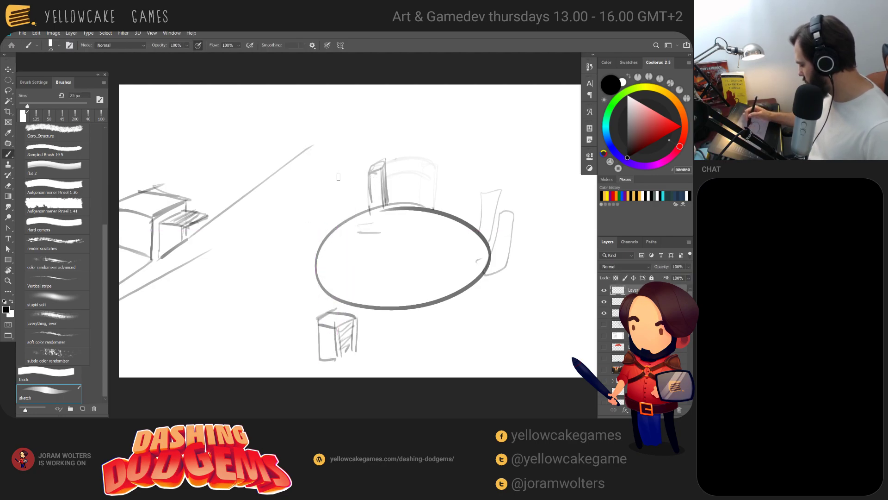
left_click_drag(294, 176, 345, 239)
left_click_drag(315, 137, 361, 222)
left_click_drag(400, 132, 401, 206)
left_click_drag(436, 132, 437, 204)
key("ctrl+z")
key("ctrl+z")
key("ctrl+z")
key("ctrl+z")
key("ctrl+z")
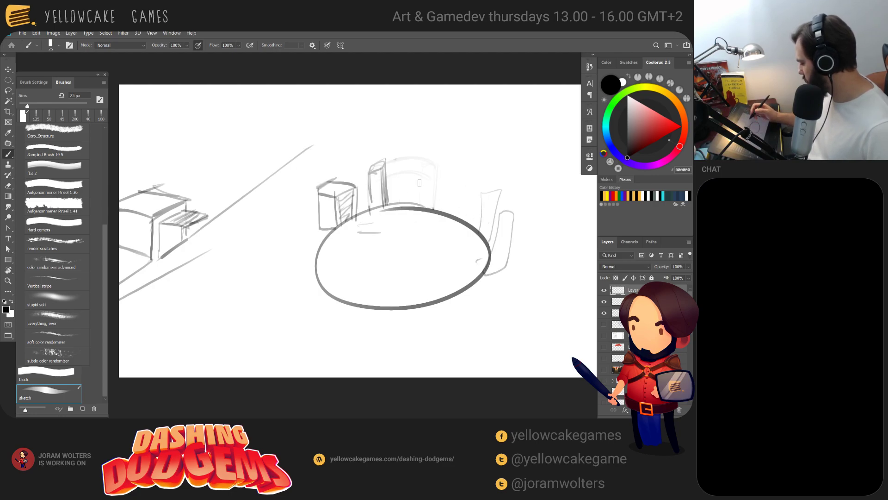
Move the small sketched booth down to the ellipse's lower-left edge
key("v")
left_click_drag(340, 206, 339, 325)
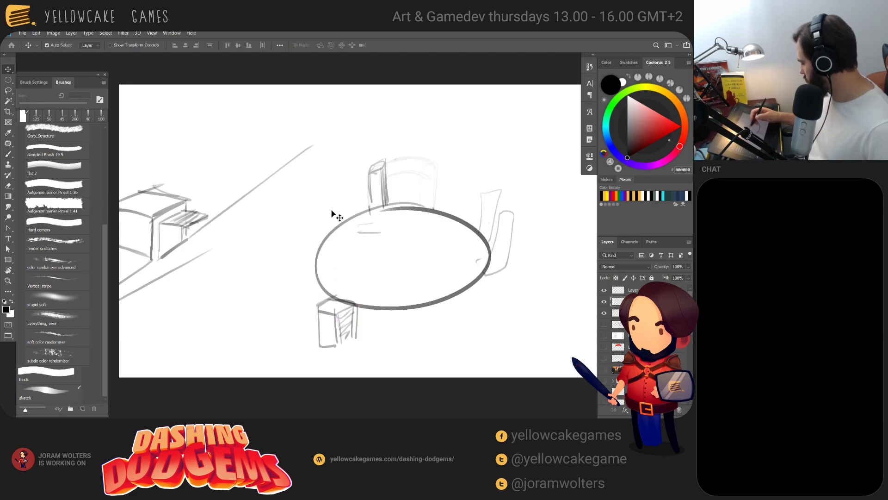
On the ellipse's layer, sketch eight lines radiating outward from its upper edge, undoing any misplaced strokes
left_click(349, 224)
key("b")
left_click_drag(276, 183, 343, 234)
left_click_drag(307, 158, 361, 214)
left_click_drag(341, 136, 370, 216)
left_click_drag(399, 128, 403, 212)
left_click_drag(443, 132, 428, 212)
left_click_drag(494, 143, 458, 221)
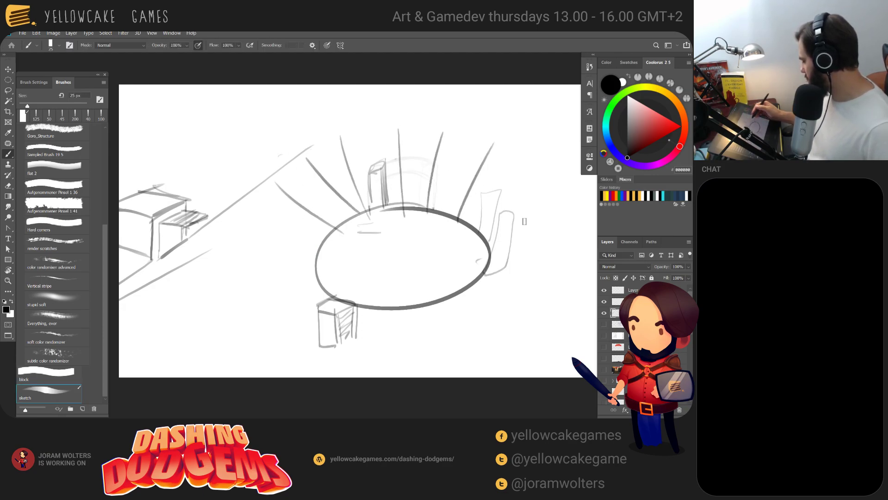
left_click_drag(545, 191, 483, 221)
key("ctrl+z")
left_click_drag(518, 162, 484, 215)
left_click_drag(572, 194, 487, 247)
mouse_move(320, 267)
left_mouse_down()
mouse_move(348, 296)
mouse_move(444, 307)
mouse_move(479, 269)
left_mouse_up()
key("ctrl+z")
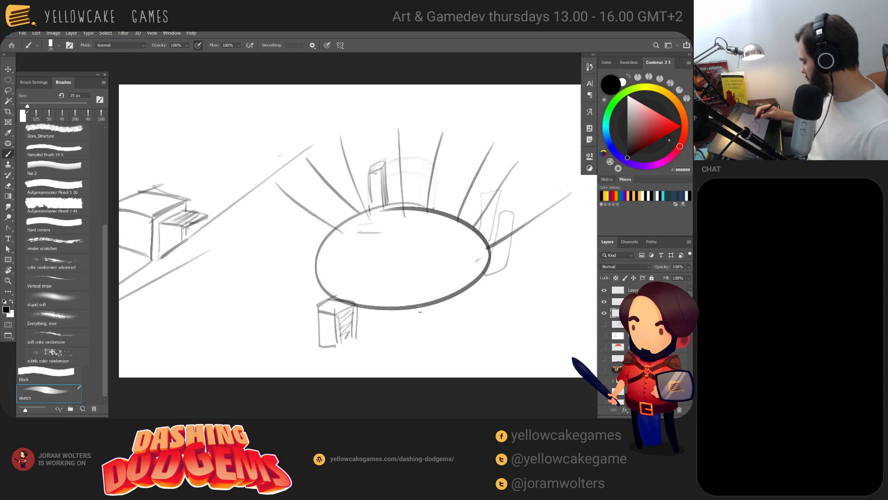
Write QUIT below the ellipse's lower edge and draw an arrow pointing down through it
left_click_drag(386, 306, 393, 329)
mouse_move(395, 314)
left_mouse_down()
mouse_move(404, 329)
mouse_move(420, 331)
left_mouse_up()
left_click_drag(413, 315, 431, 314)
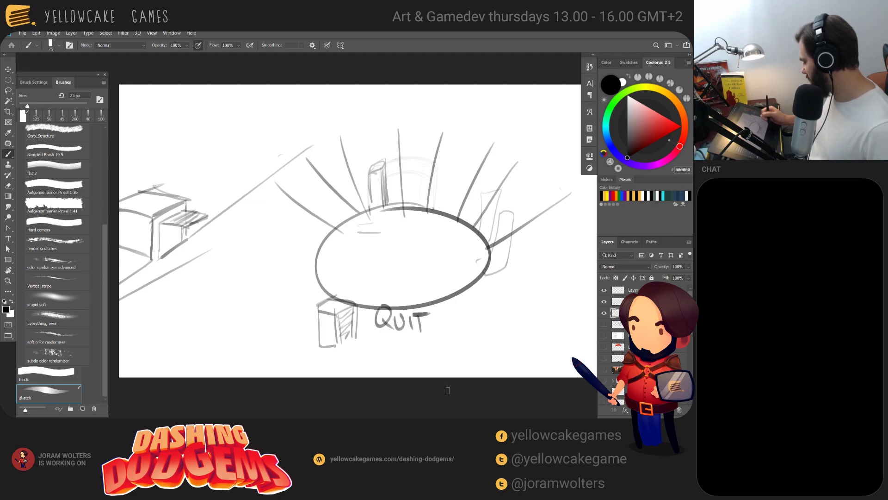
left_click_drag(387, 297, 392, 349)
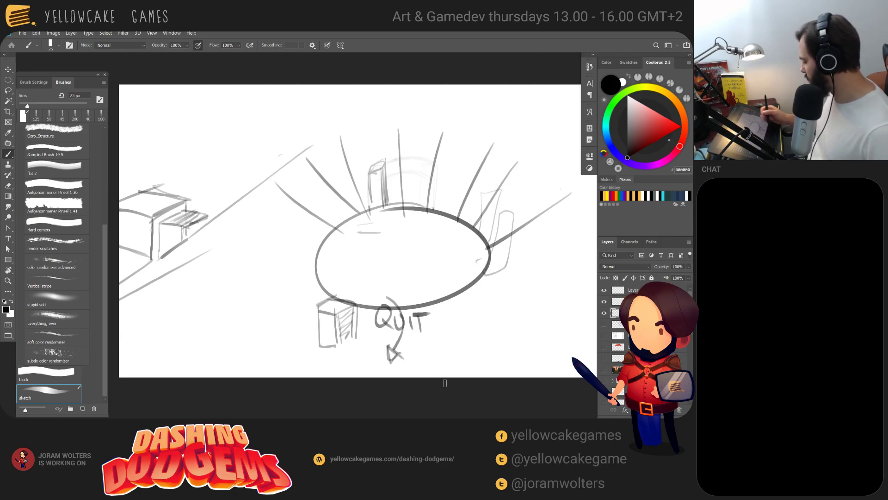
mouse_move(301, 238)
left_mouse_down()
mouse_move(307, 278)
mouse_move(316, 263)
left_mouse_up()
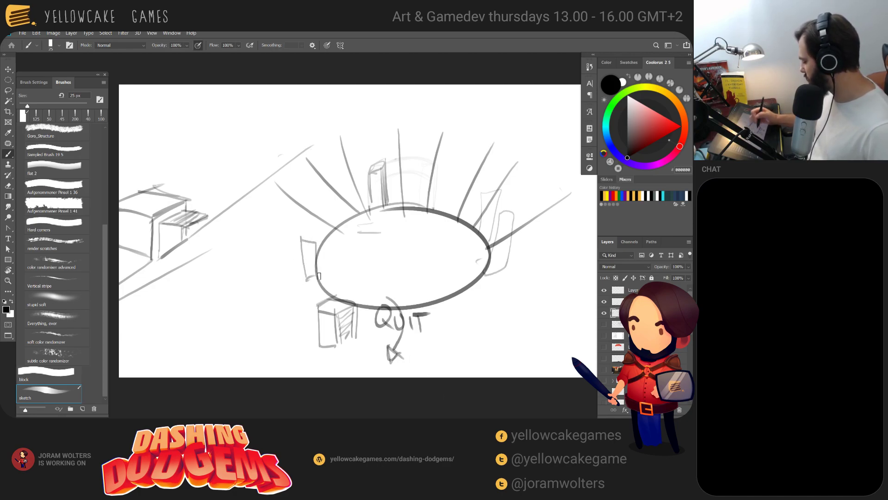
key("ctrl+z")
key("ctrl+z")
Move the small booth away to the canvas's lower-left area and sketch upright posts on both sides of QUIT
key("v")
left_click_drag(331, 319, 142, 319)
key("b")
mouse_move(327, 291)
left_mouse_down()
mouse_move(349, 293)
mouse_move(350, 323)
left_mouse_up()
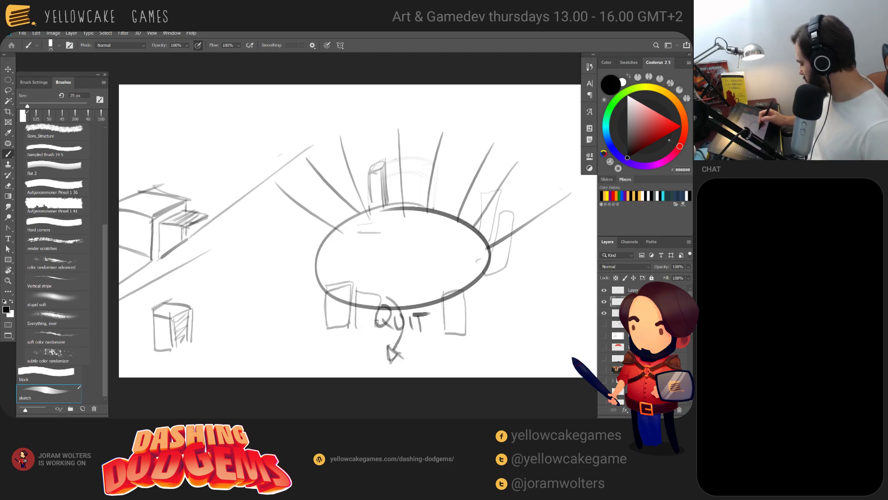
mouse_move(341, 311)
left_mouse_down()
mouse_move(367, 240)
mouse_move(340, 235)
mouse_move(359, 227)
left_mouse_up()
mouse_move(371, 297)
left_mouse_down()
mouse_move(386, 191)
mouse_move(393, 207)
left_mouse_up()
left_click_drag(385, 301, 437, 220)
key("ctrl+z")
key("ctrl+z")
key("ctrl+z")
key("ctrl+z")
key("ctrl+z")
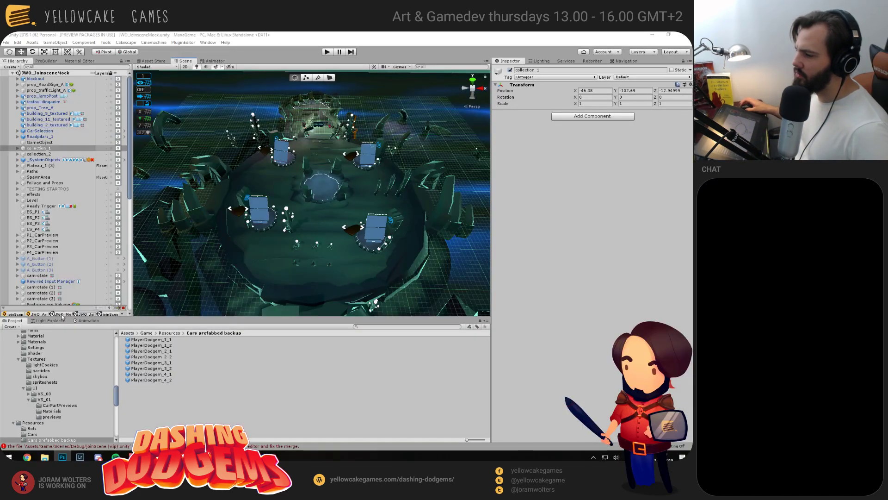
Reopen the JWO_WorkScene scene in Unity and bring the lit garage into view
left_click(86, 304)
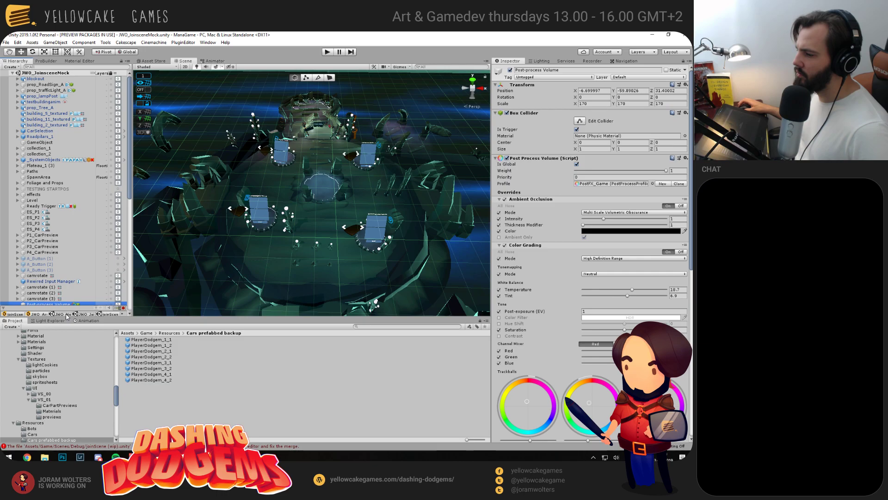
left_click(67, 315)
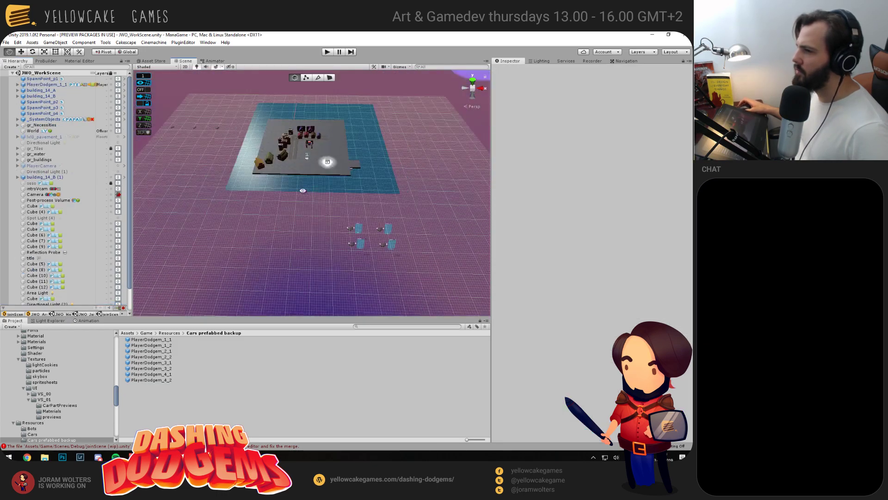
scroll(282, 193, "up", 10)
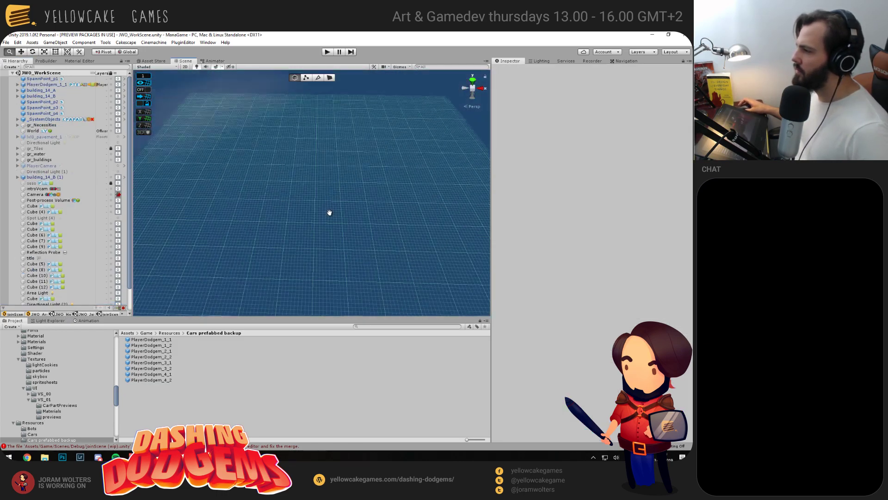
scroll(329, 211, "down", 8)
scroll(318, 228, "up", 2)
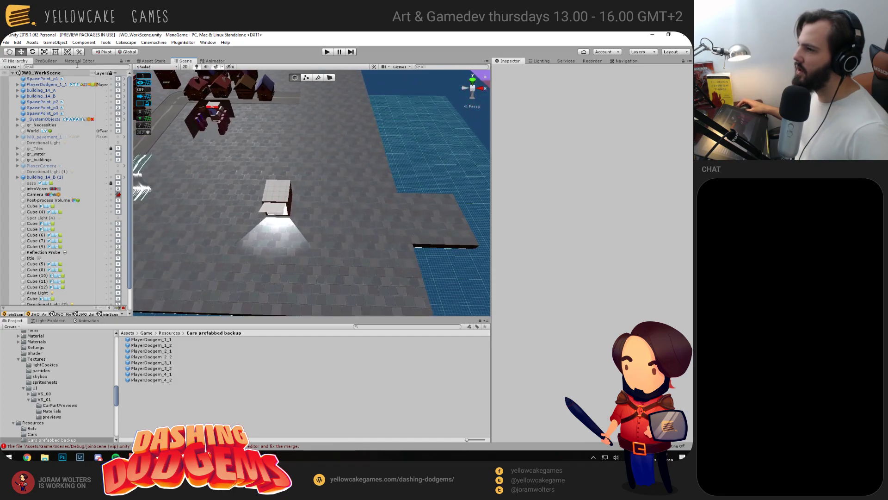
Start a new ProBuilder shape and set its type to Cylinder
left_click(46, 60)
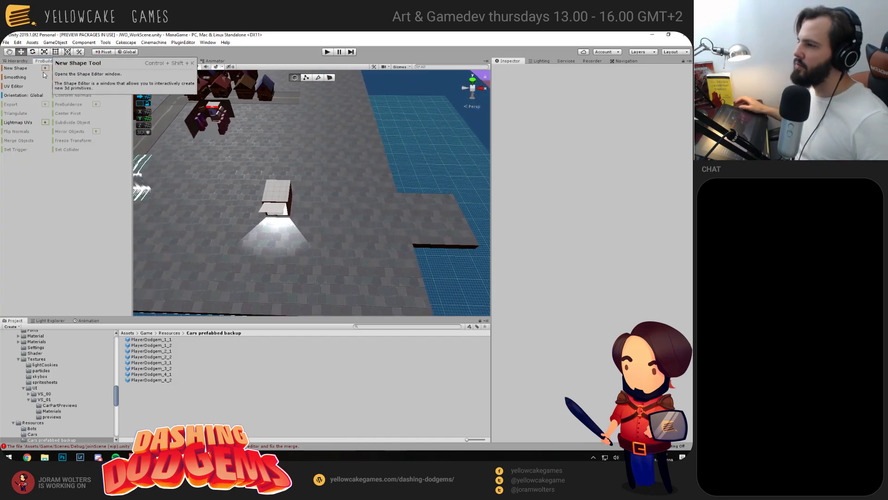
left_click(43, 71)
left_click(393, 189)
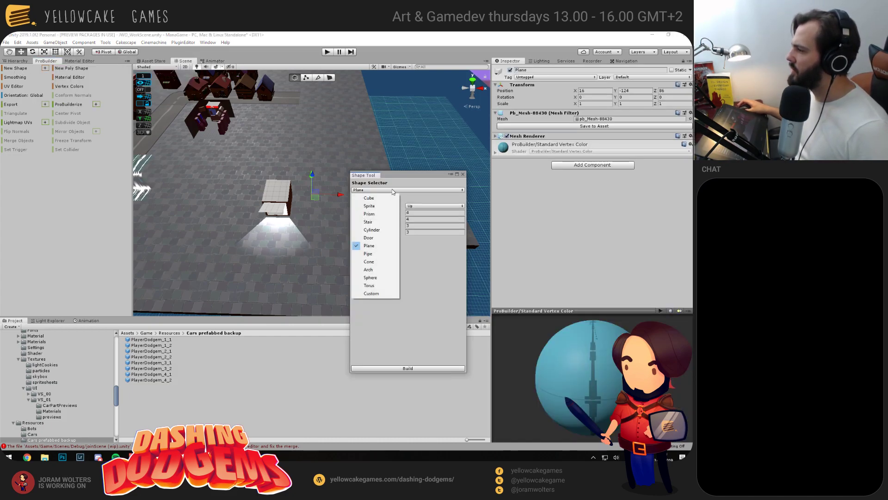
left_click(371, 229)
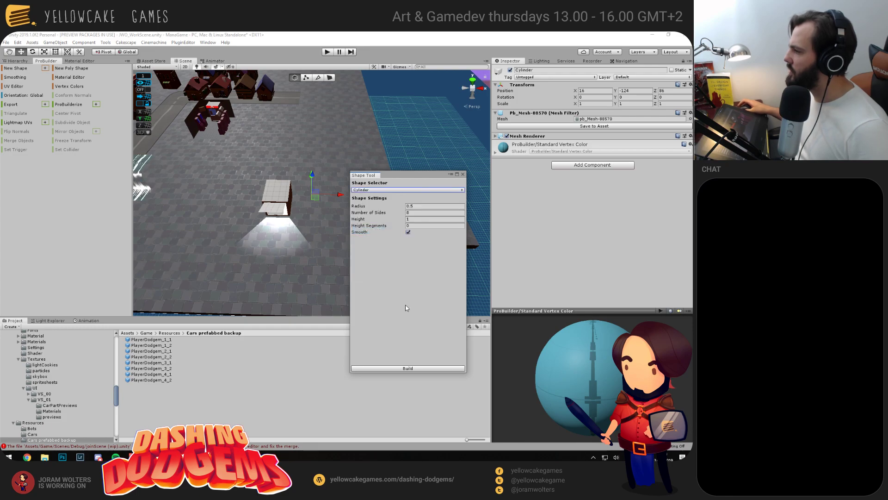
key("f")
left_click_drag(296, 224, 246, 236, "alt")
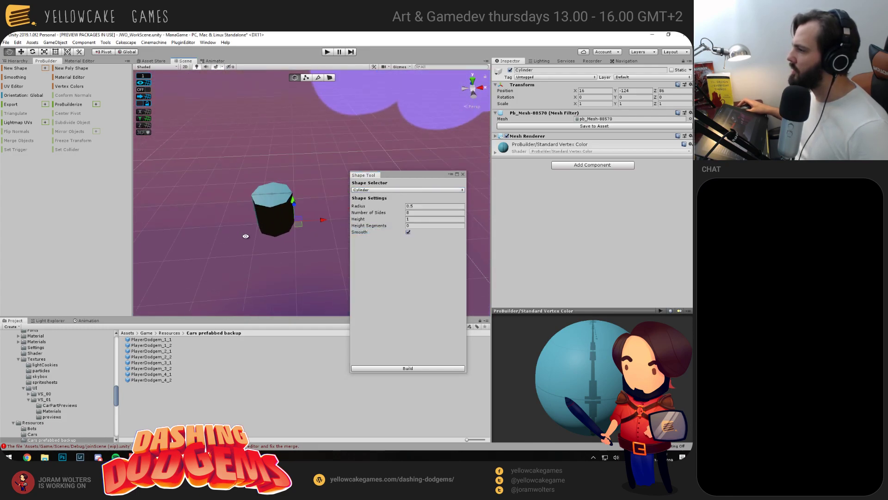
Give the cylinder 16 sides, radius 2 and height 2, build it and close the shape tool
left_click(419, 214)
type("16")
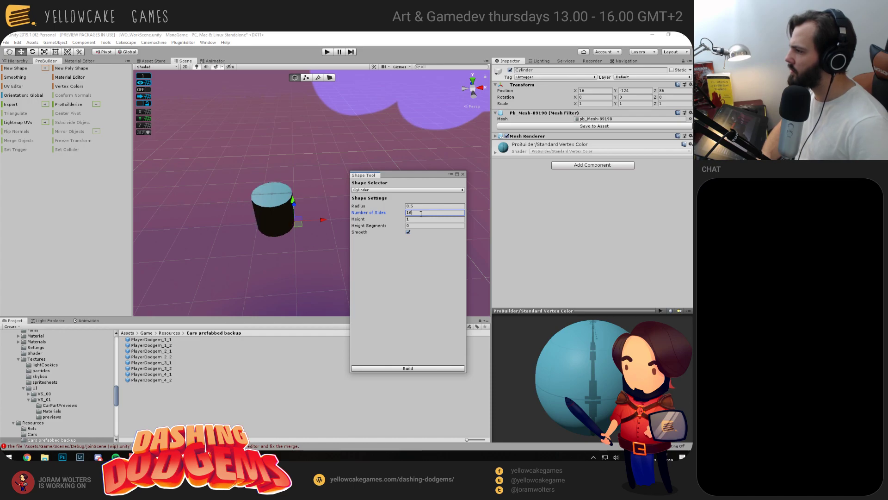
left_click(424, 206)
type("2")
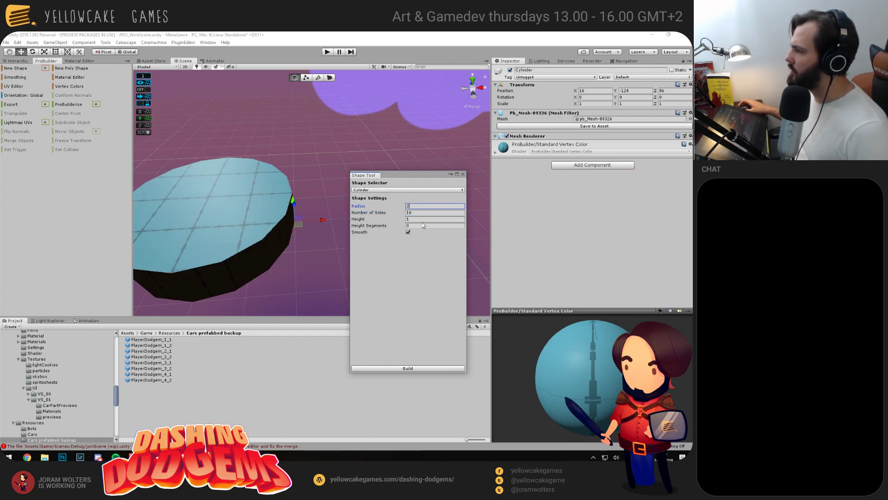
left_click(419, 220)
type("2")
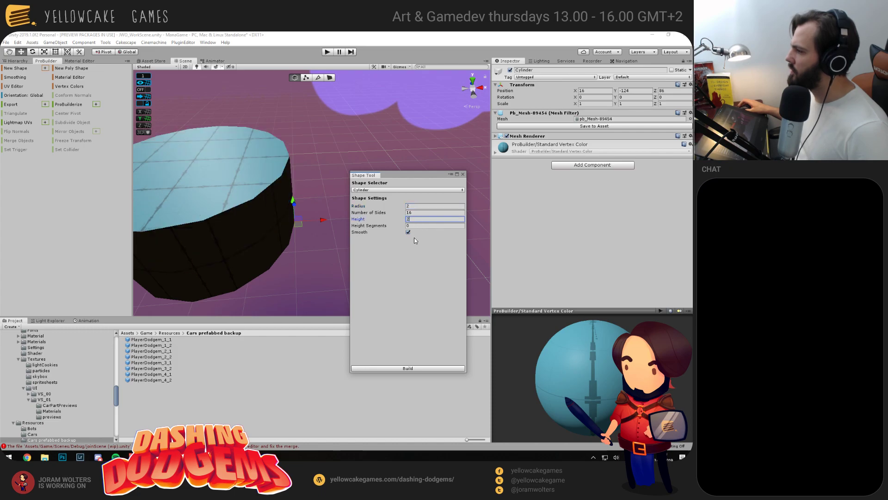
left_click(396, 368)
scroll(320, 261, "down", 5)
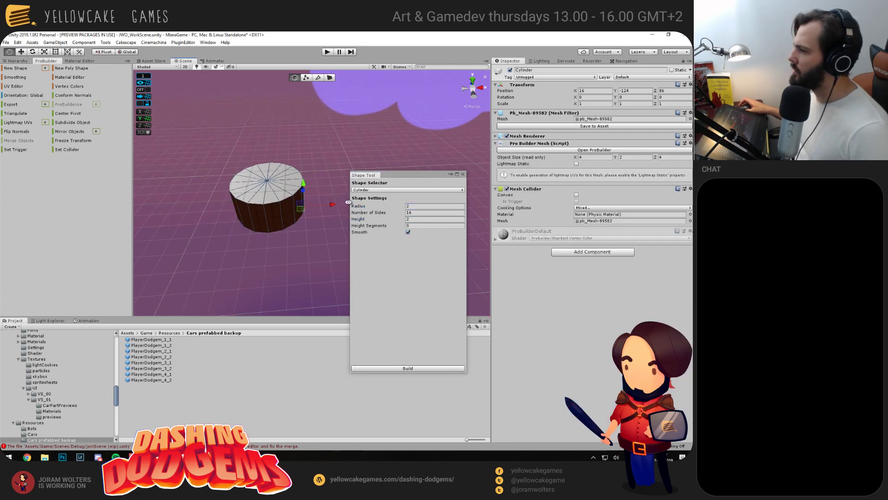
left_click(462, 174)
Move the new cylinder onto the paved ground beside the lit garage, at about X 25.65, Y 1.95, Z -21.4
scroll(324, 209, "down", 10)
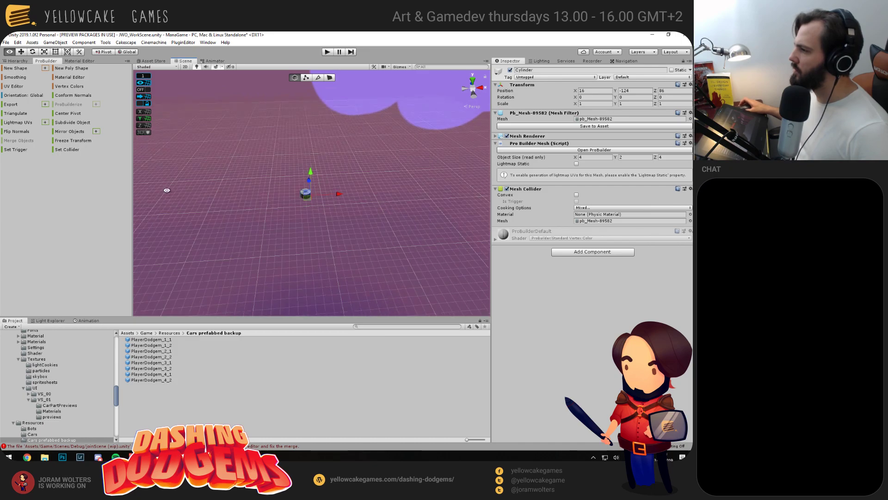
left_click(513, 170)
scroll(387, 254, "up", 8)
scroll(387, 254, "down", 4)
left_click_drag(380, 283, 386, 254)
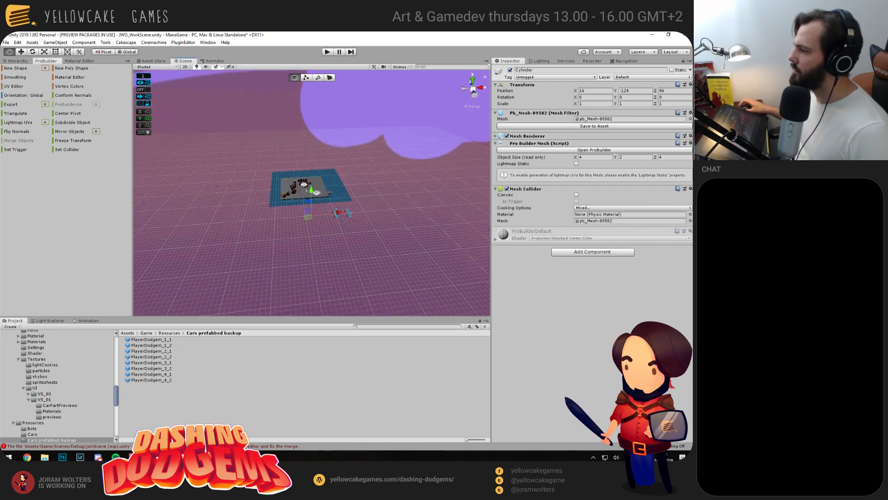
scroll(386, 255, "up", 3)
left_click_drag(309, 216, 327, 202)
key("f")
scroll(319, 238, "down", 10)
left_click_drag(306, 243, 296, 208, "alt")
scroll(305, 195, "down", 4)
left_click_drag(303, 141, 381, 227)
key("f")
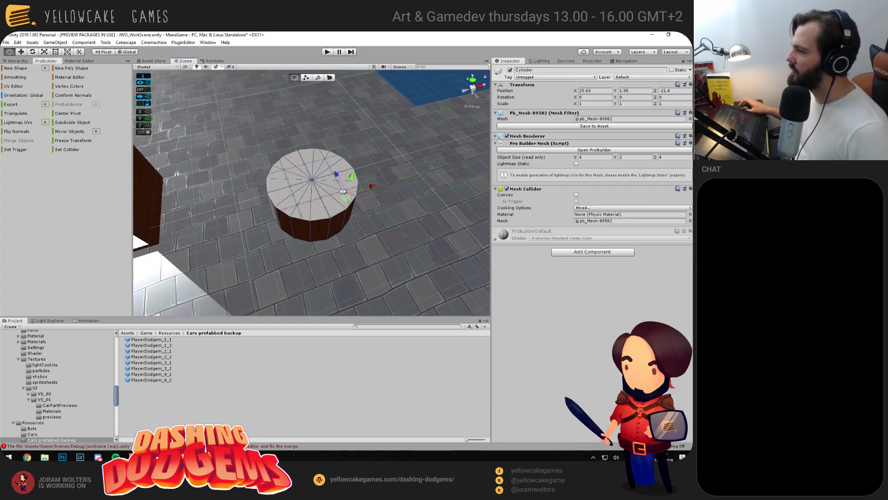
Scale the cylinder into a wide, flat disc of about 1.57 × 0.38 × 1.57 and lower it to Y 1.27
left_click_drag(339, 182, 365, 206, "alt")
key("r")
key("w")
key("r")
Select all the wedge-shaped faces on top of the disc in face selection mode
left_click(330, 79)
left_click_drag(277, 230, 285, 217, "alt")
left_click(285, 207)
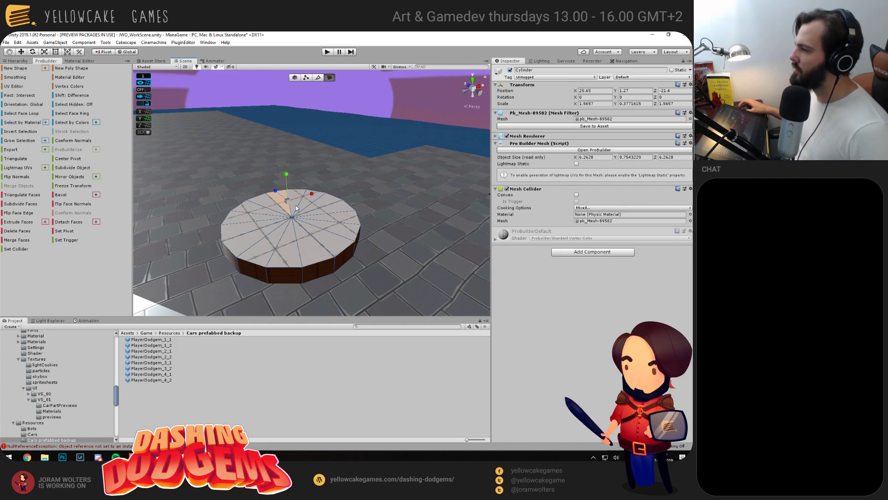
left_click(295, 210, "shift")
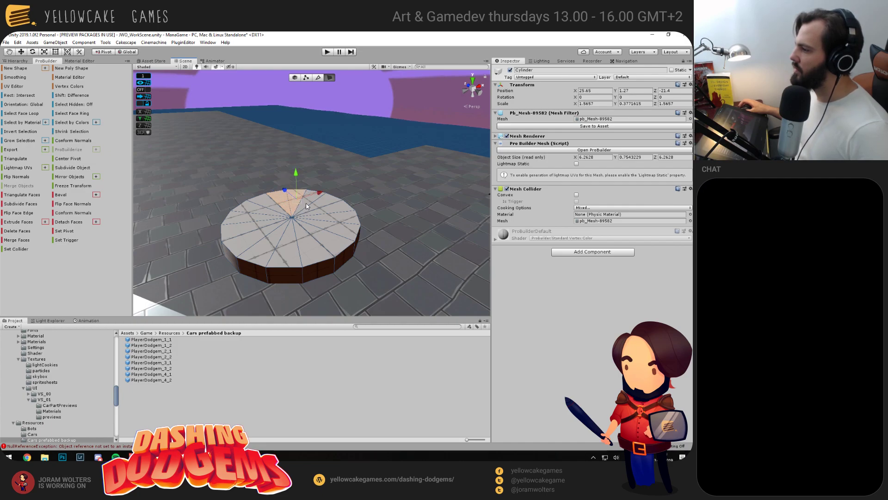
left_click(328, 218, "shift")
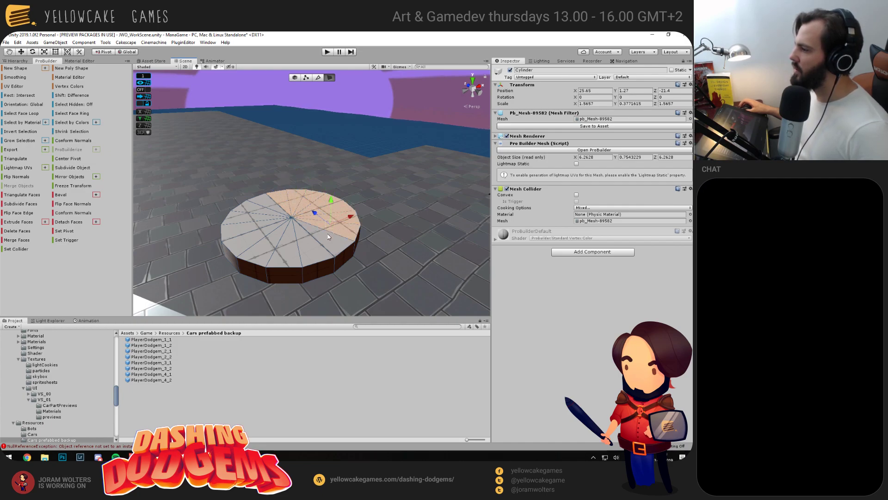
left_click(246, 217)
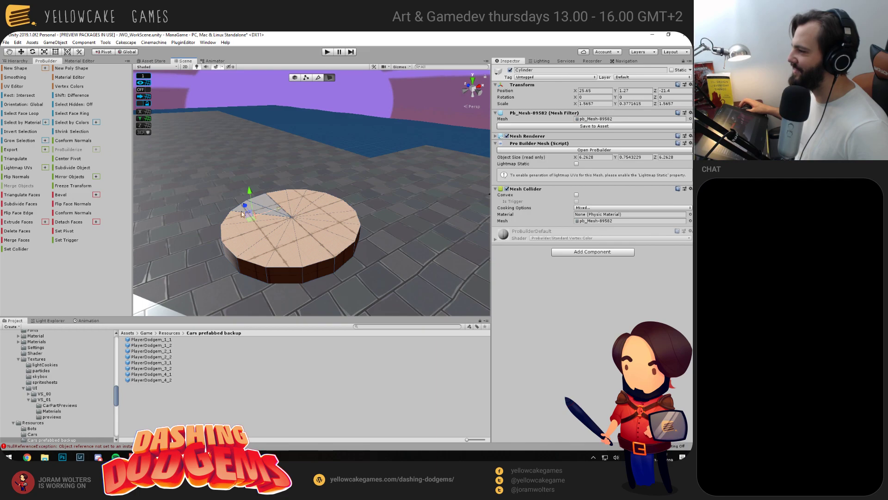
left_click_drag(350, 173, 243, 191)
left_click(285, 192)
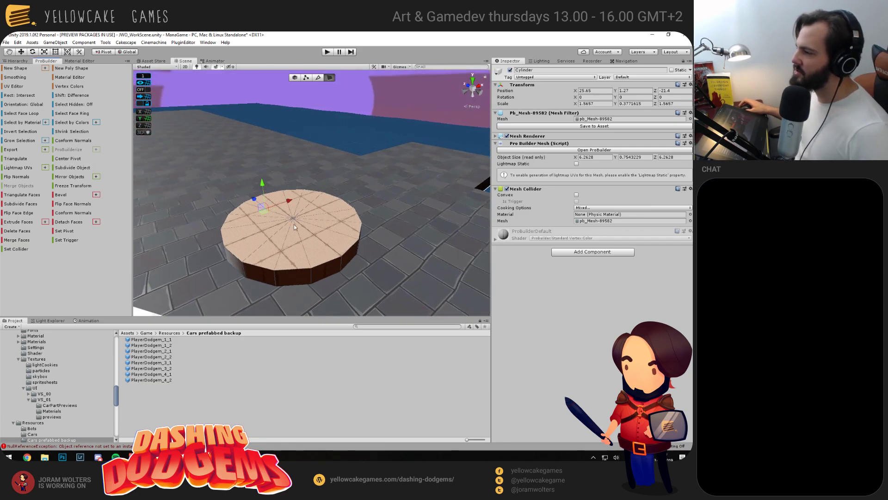
Center the disc's pivot and return to face selection with the top faces still selected
left_click_drag(276, 236, 265, 216)
key("ctrl+z")
left_click(70, 159)
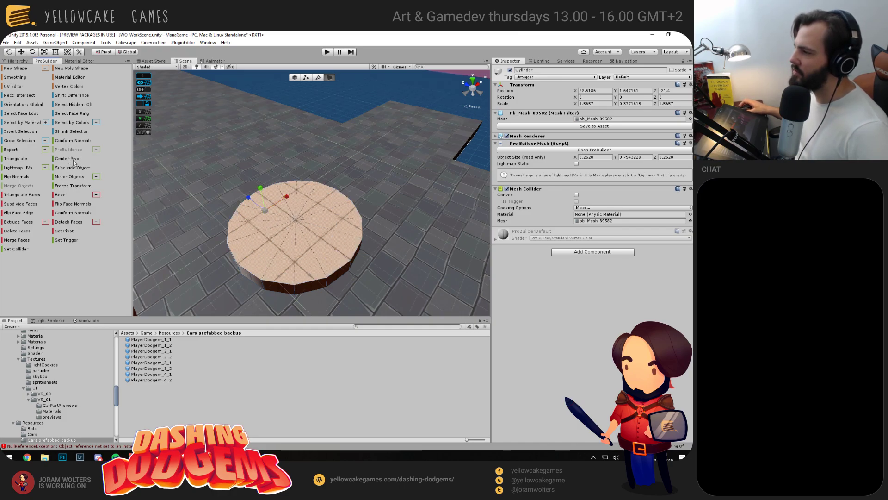
left_click(295, 78)
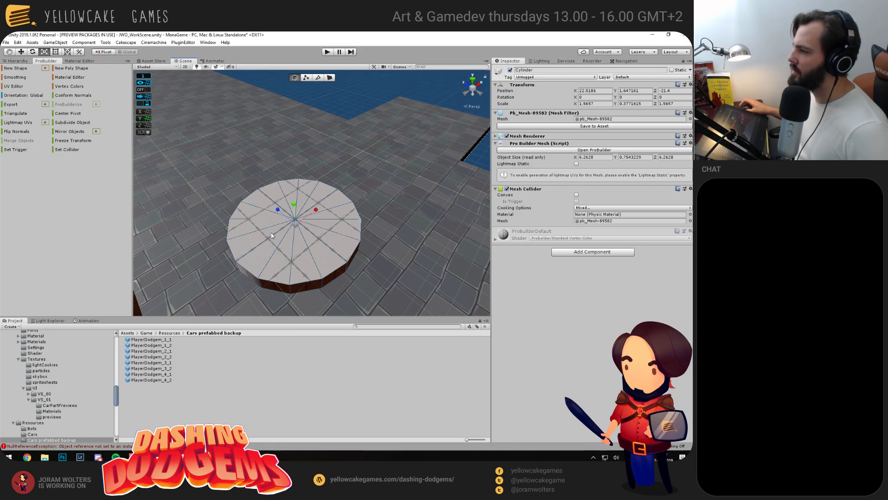
left_click(332, 78)
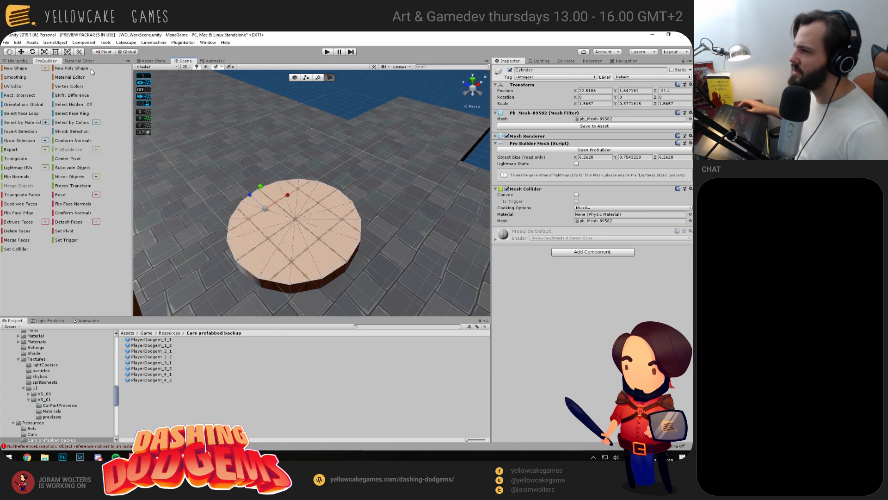
Set the tool handle to Center, inset the disc's top faces to form a narrow rim and sink them slightly
left_click(104, 52)
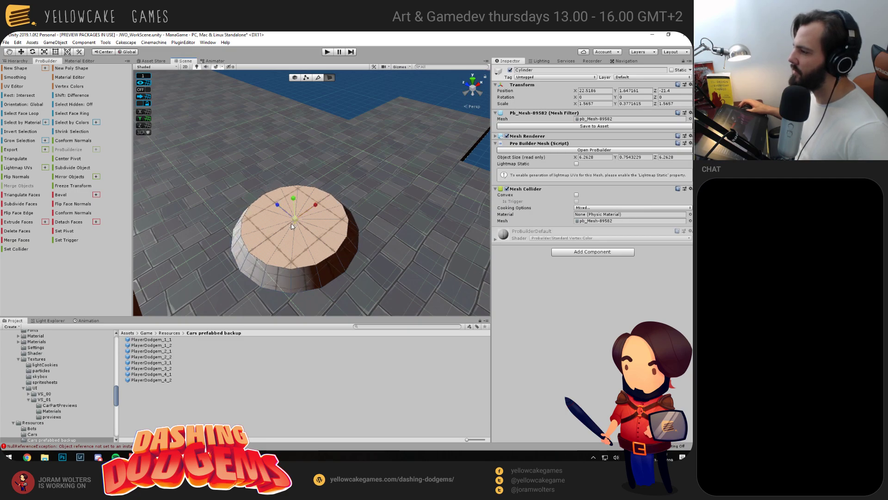
left_click_drag(297, 219, 295, 221, "shift")
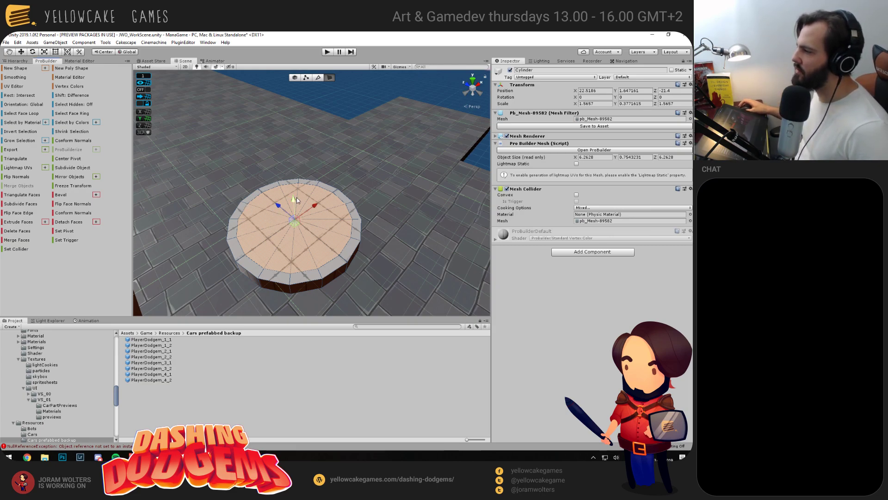
left_click_drag(294, 198, 294, 204)
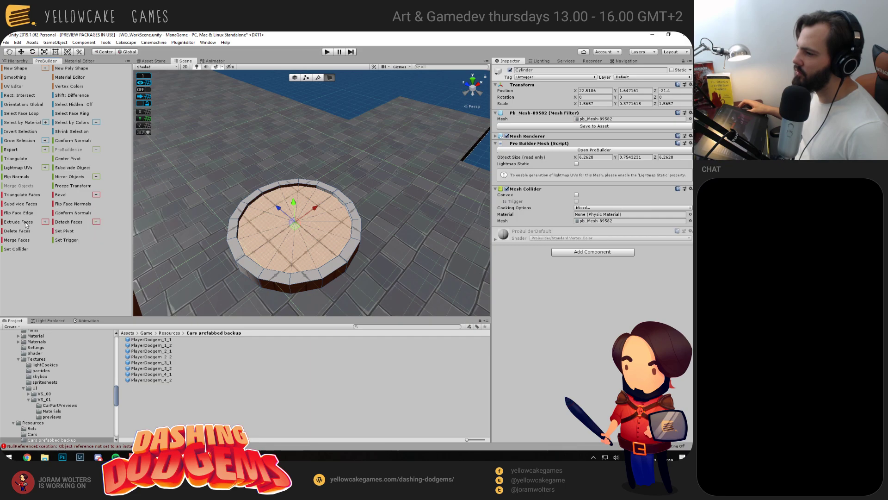
left_click(78, 220)
left_click_drag(312, 215, 297, 133)
left_click(305, 207)
key("ctrl+z")
left_click_drag(349, 202, 352, 222)
key("ctrl+z")
key("ctrl+z")
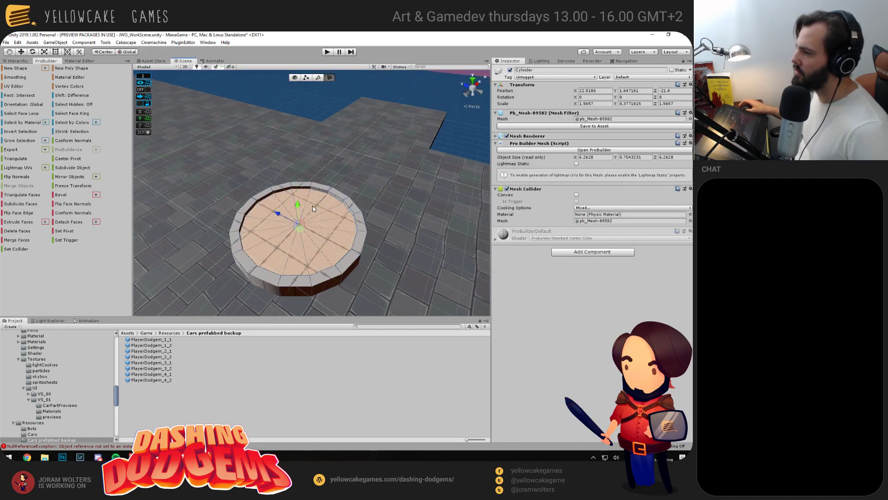
left_click_drag(301, 205, 292, 146)
key("ctrl+z")
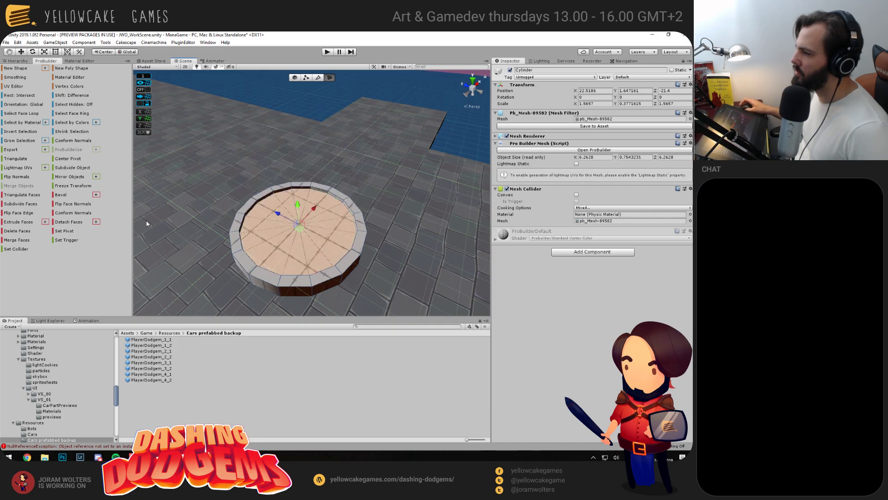
Detach the recessed floor faces from the disc as a separate object and return to object selection
left_click(69, 223)
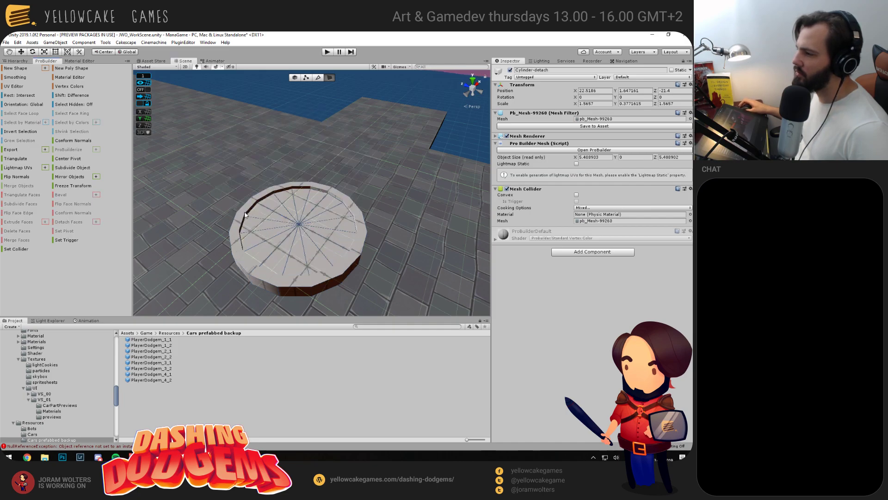
key("f")
left_click_drag(241, 245, 273, 225)
left_click(295, 78)
left_click_drag(306, 167, 290, 223)
key("ctrl+z")
scroll(290, 224, "up", 3)
scroll(289, 224, "up", 4)
mouse_move(339, 253)
left_mouse_down()
mouse_move(380, 163)
mouse_move(339, 252)
mouse_move(344, 265)
left_mouse_up()
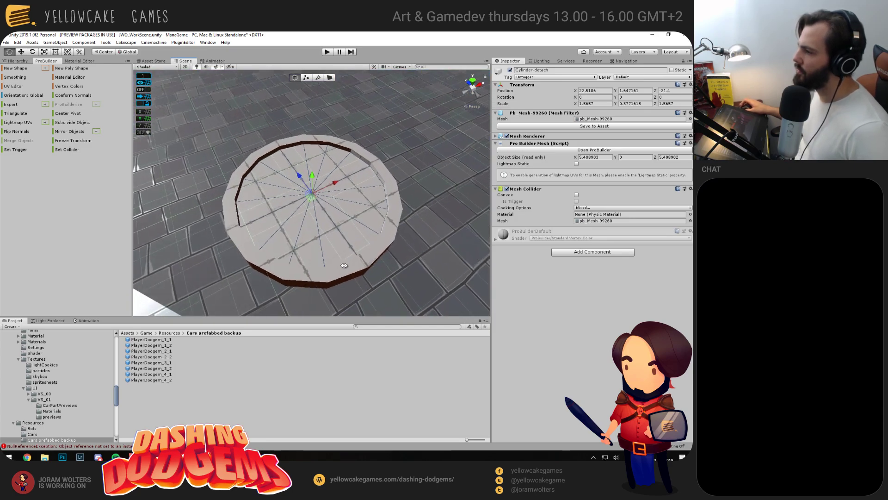
left_click_drag(214, 206, 222, 215)
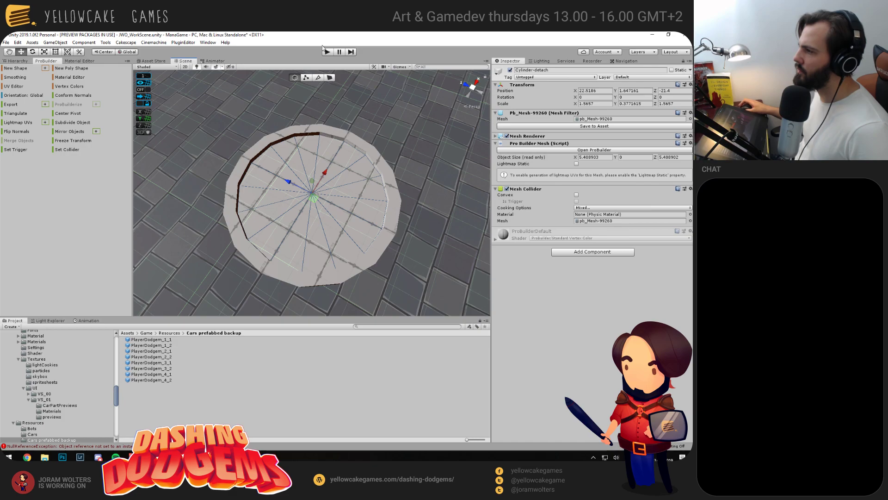
Select the faces of one half of the detached floor and detach them into their own object
left_click(330, 78)
left_click_drag(352, 135, 422, 162)
left_click_drag(432, 82, 324, 299)
left_click_drag(433, 180, 398, 155)
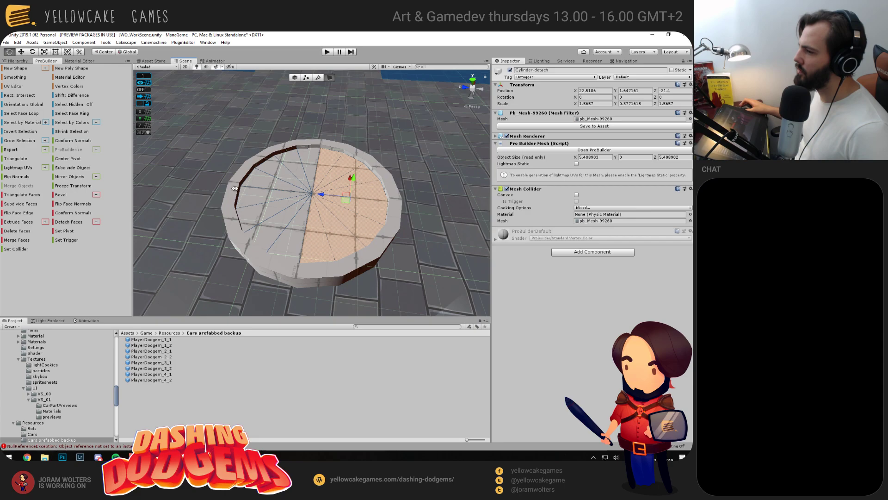
left_click(69, 222)
left_click(295, 77)
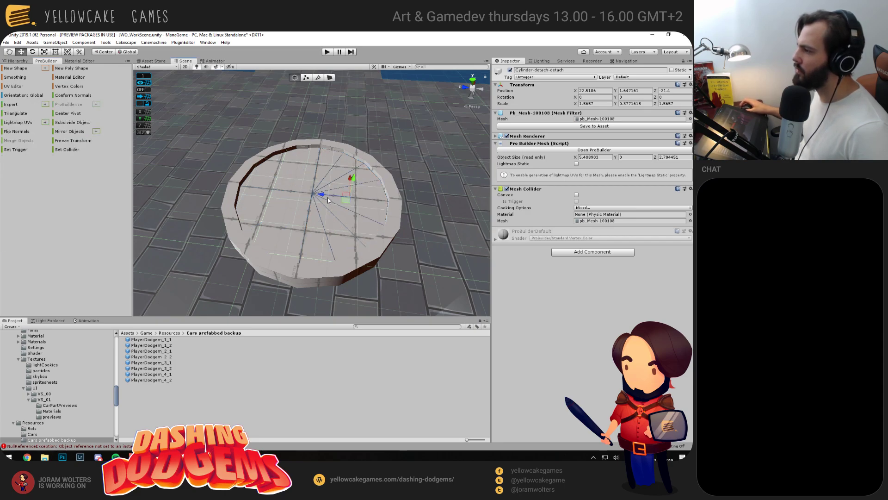
mouse_move(323, 195)
left_mouse_down()
mouse_move(398, 197)
mouse_move(323, 206)
left_mouse_up()
left_click(282, 200, "shift")
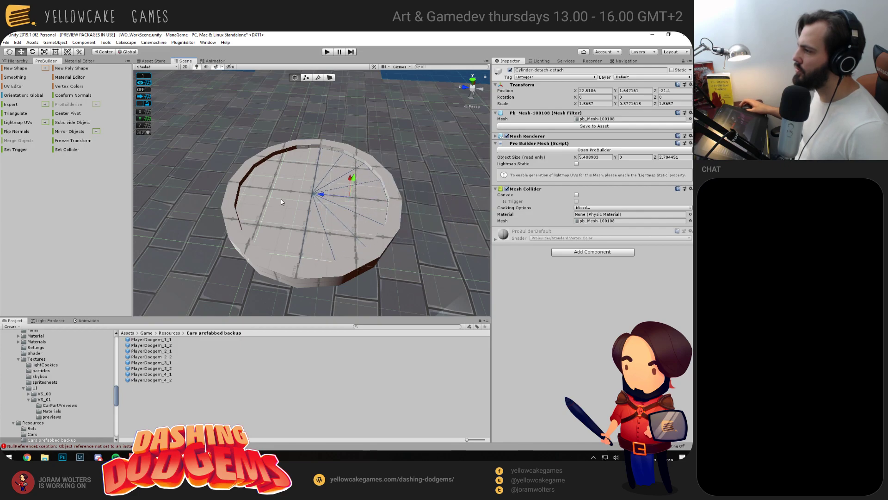
left_click(372, 200)
left_click_drag(319, 194, 299, 184)
left_click(299, 184)
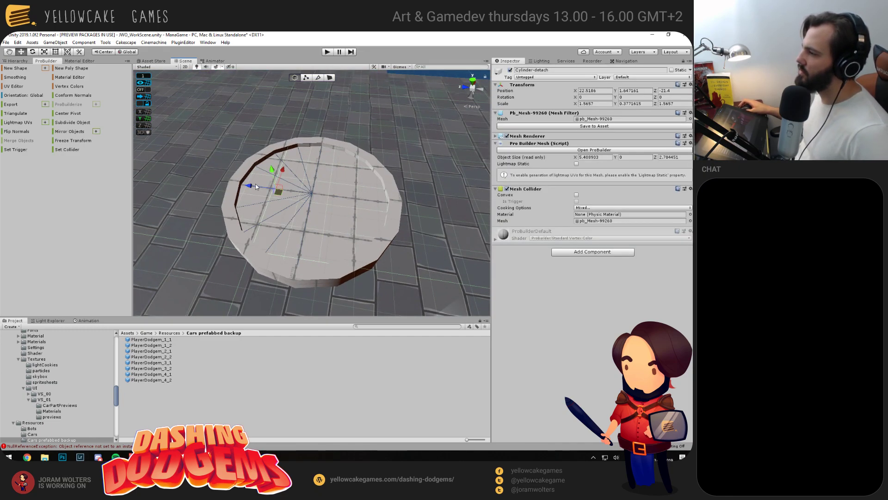
Set the tool handle to Pivot and try sliding one floor half away, undo the move and select the other half
key("r")
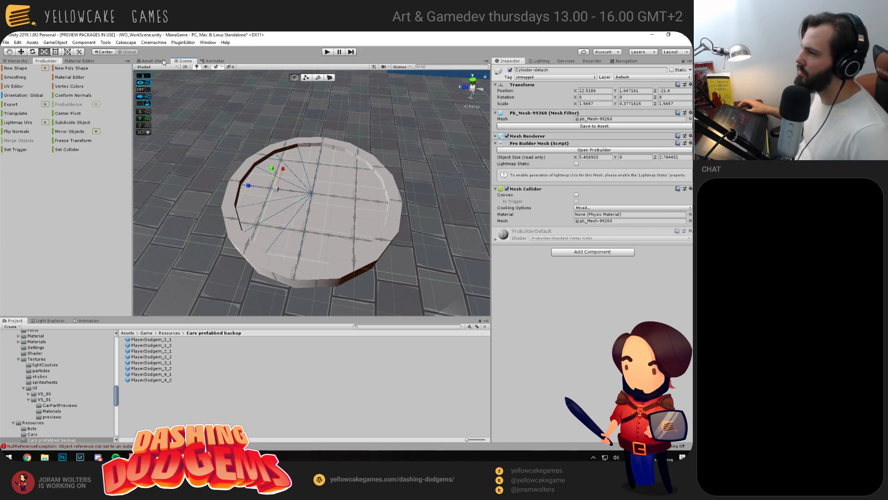
left_click(103, 52)
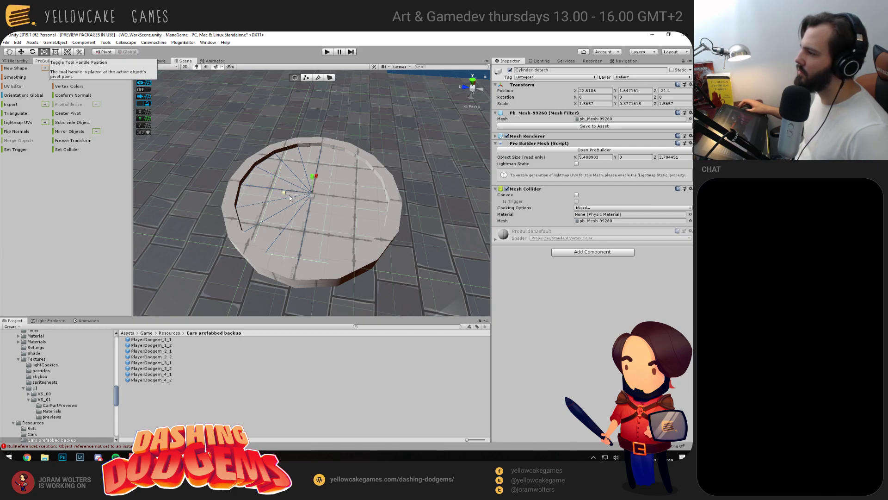
key("w")
left_click_drag(288, 193, 217, 185)
key("ctrl+z")
left_click(330, 200)
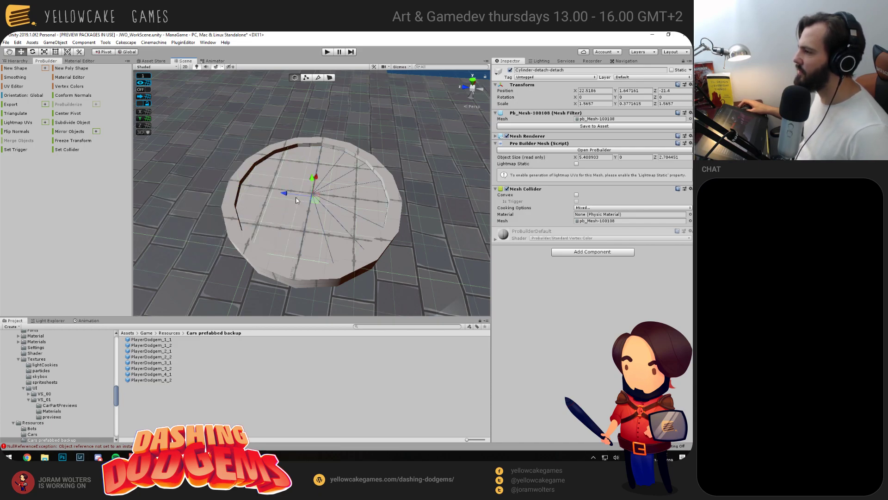
Try sliding one half of the round platform's lid open and undo the move
left_click_drag(329, 205, 238, 189)
key("ctrl+z")
scroll(286, 221, "down", 8)
left_click(185, 202)
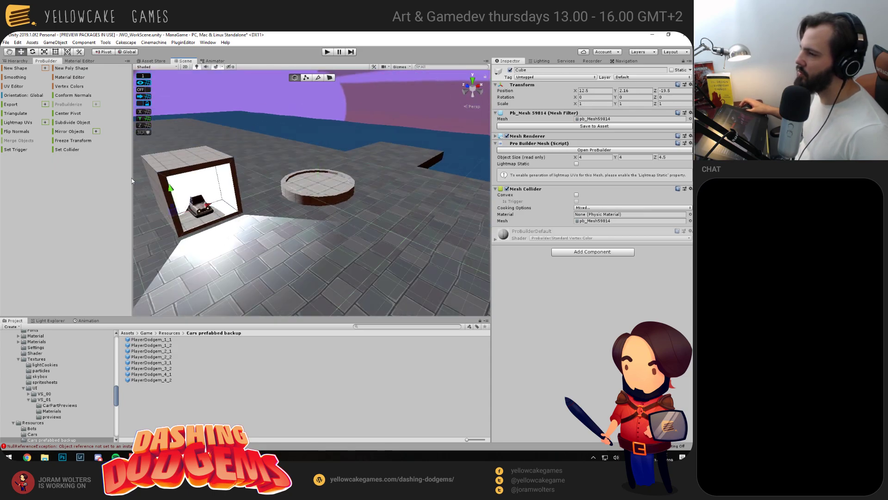
Show the scene hierarchy and examine the round platform's detached lid half up close
left_click(17, 61)
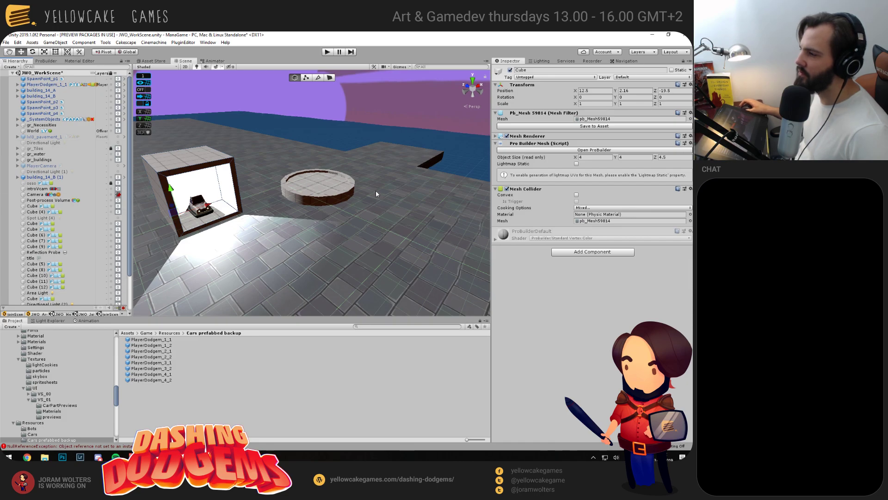
left_click(336, 190)
key("f")
left_click_drag(320, 199, 298, 194)
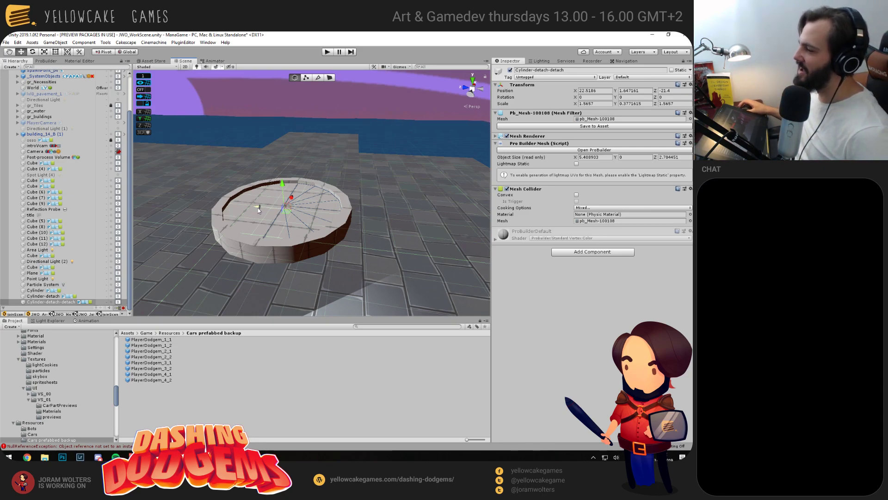
left_click_drag(259, 208, 291, 228, "alt")
scroll(281, 232, "up", 3)
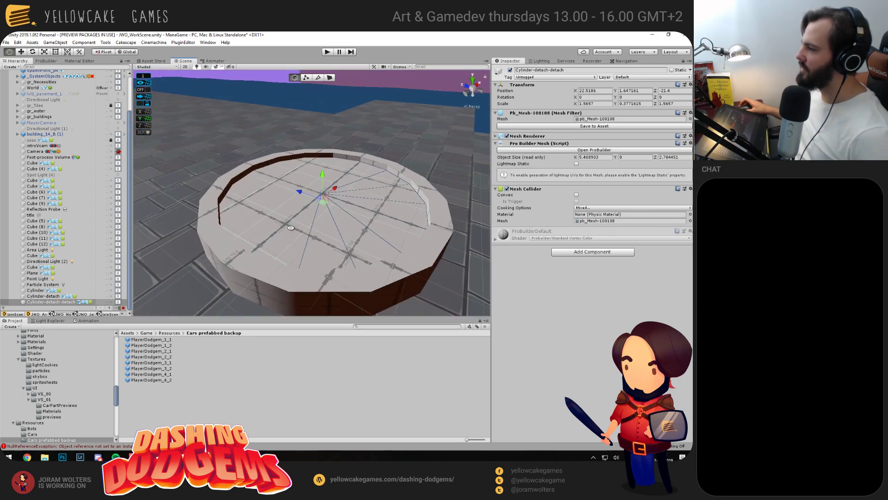
scroll(291, 229, "down", 4)
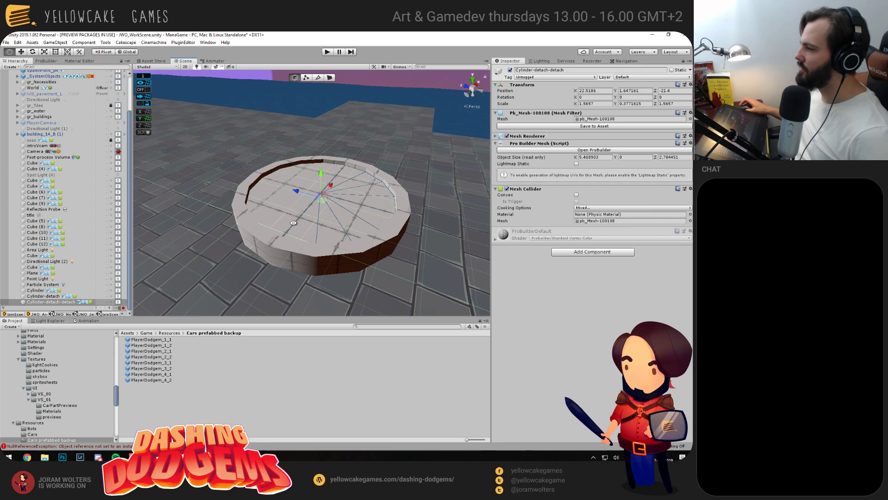
Duplicate the car in the box and place the copy inside the round platform at about X 22.4, Y 0.59, Z -21.44
scroll(289, 220, "down", 8)
left_click(214, 248)
key("ctrl+d")
mouse_move(222, 259)
left_mouse_down()
mouse_move(277, 194)
mouse_move(252, 191)
mouse_move(288, 201)
mouse_move(316, 173)
mouse_move(327, 184)
mouse_move(317, 178)
left_mouse_up()
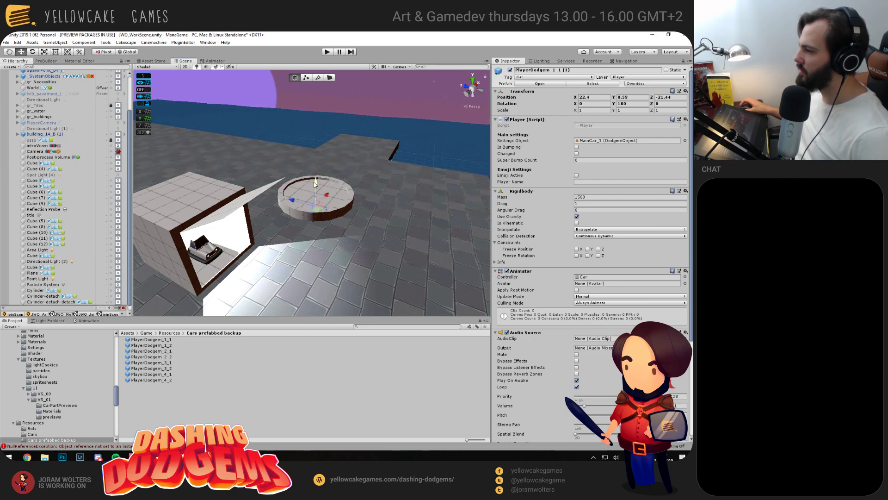
Duplicate the box's point light and place the copy inside the round platform at about X 21.46, Y 1.63, Z -22.25
left_click_drag(204, 242, 176, 224, "alt")
left_click(400, 66)
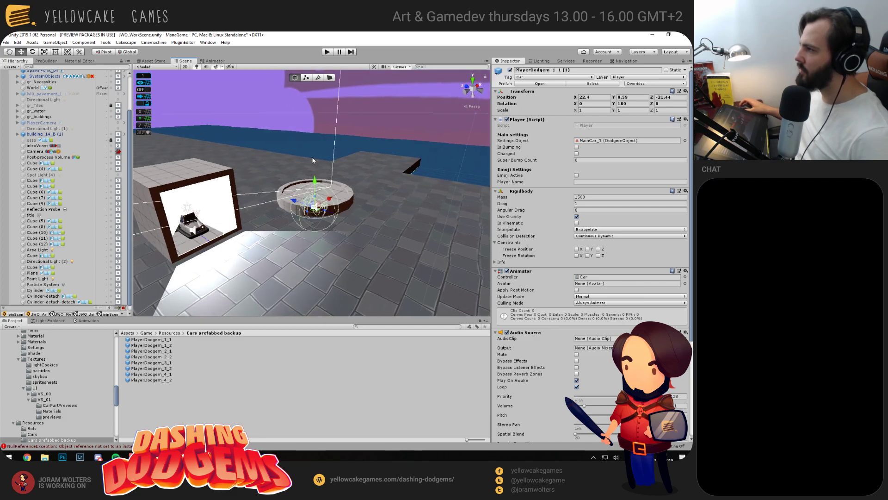
left_click(188, 207)
key("ctrl+d")
left_click_drag(198, 212, 323, 194)
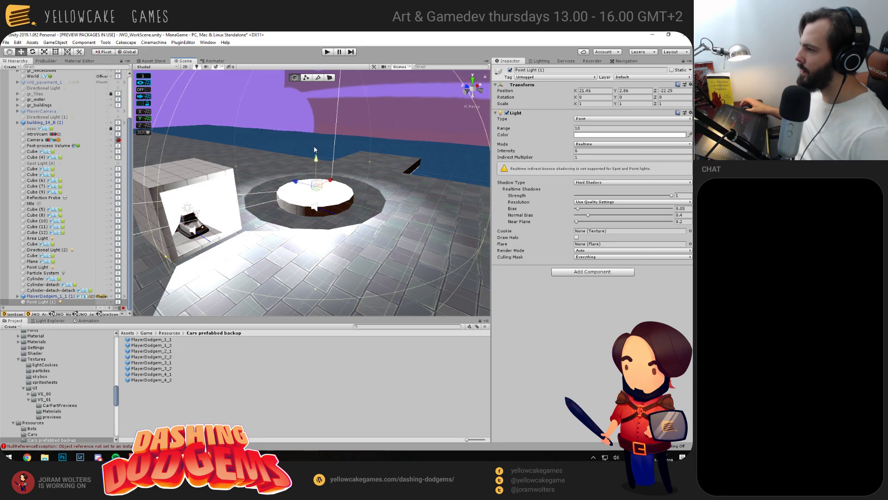
mouse_move(315, 158)
left_mouse_down()
mouse_move(311, 180)
mouse_move(315, 173)
left_mouse_up()
Try sliding a lid half aside to check the lighting inside the round platform, and undo the move
left_click(347, 207)
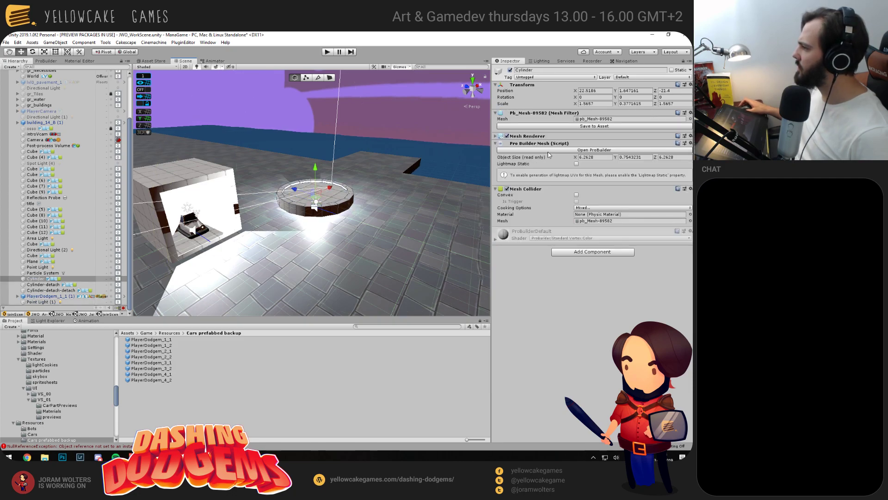
left_click_drag(391, 180, 391, 221)
scroll(391, 221, "up", 6)
left_click(362, 207)
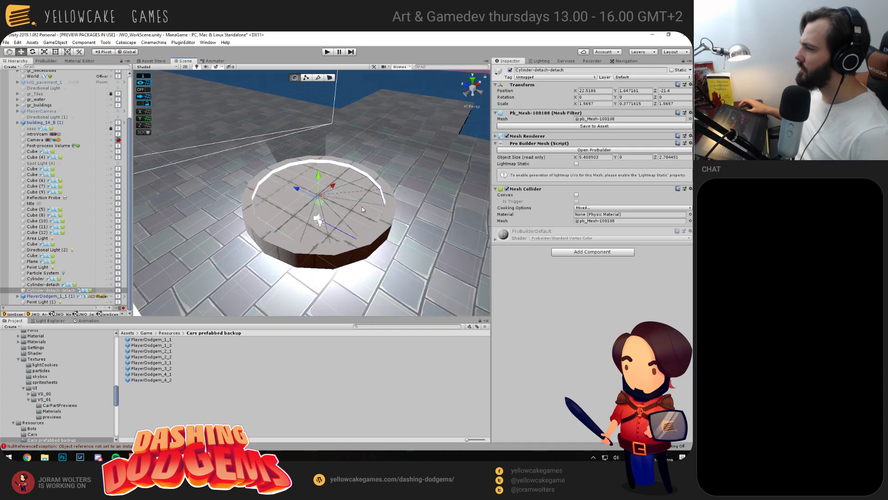
left_click_drag(295, 187, 313, 213)
key("ctrl+z")
Raise the copied point light to about Y 1.99 and test sliding a lid half open, undoing only that slide
left_click(317, 217)
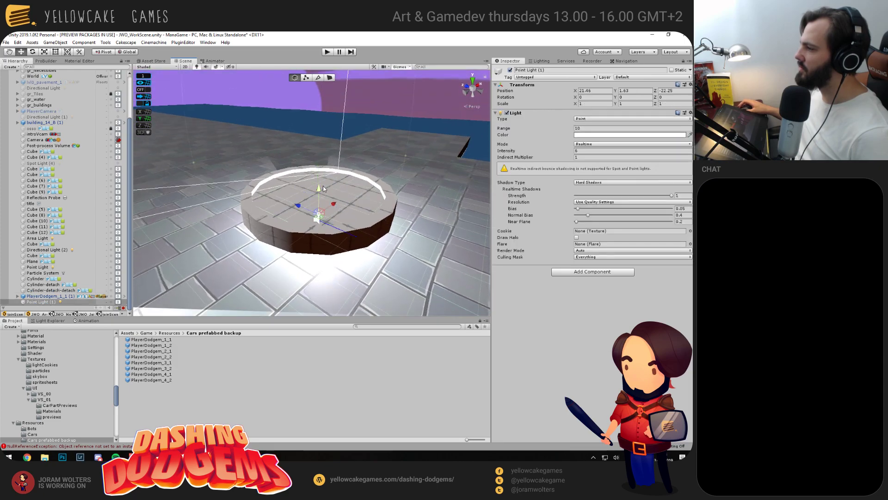
left_click_drag(315, 203, 359, 208)
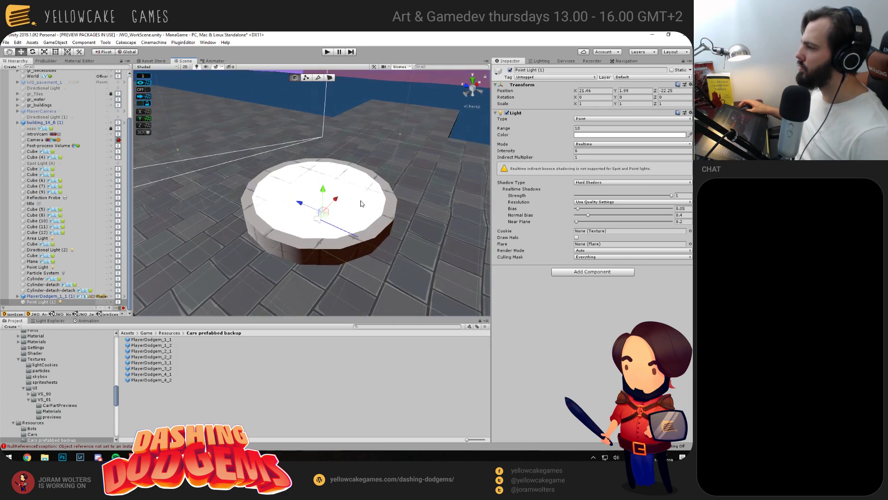
left_click(355, 212)
left_click_drag(298, 194, 338, 246)
key("ctrl+z")
left_click_drag(360, 238, 386, 223, "alt")
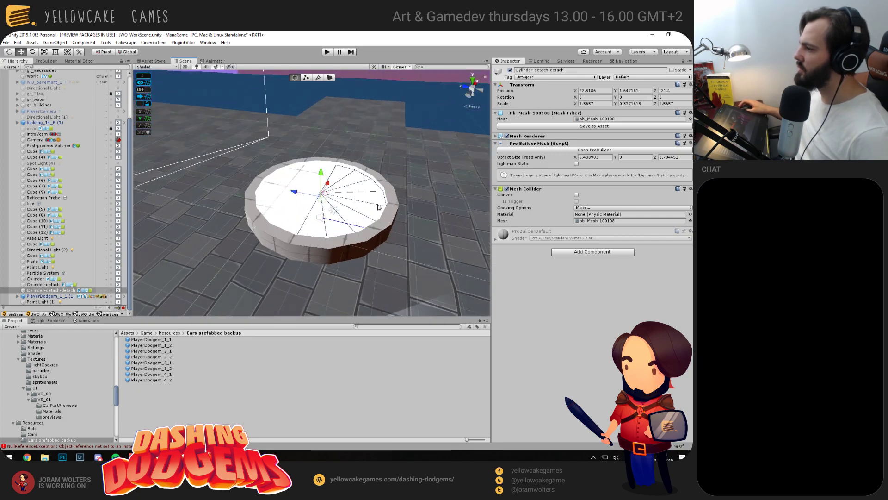
Stretch the outer cylinder vertically to a Y scale of about 1.35, positioned at about Y 1.62
left_click(387, 224)
left_click_drag(323, 193, 348, 96)
key("r")
key("w")
key("ctrl+z")
key("ctrl+z")
key("ctrl+z")
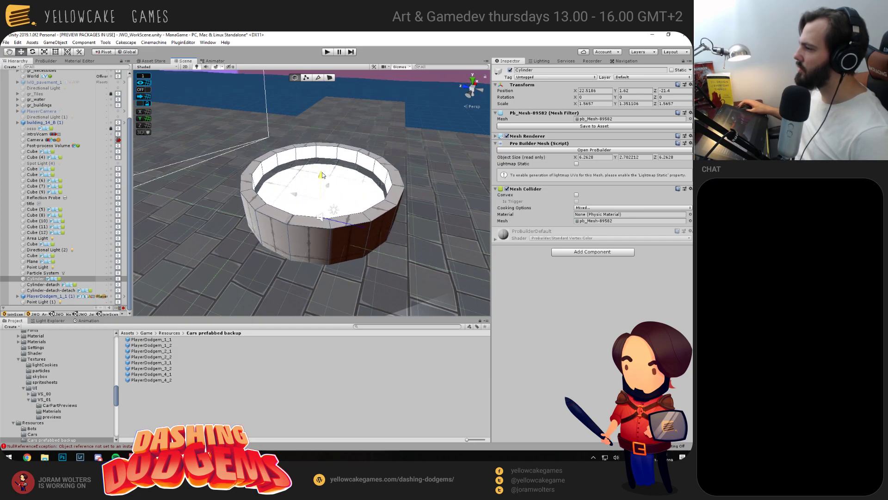
Raise both lid halves together to Y 2.8 so they sit near the taller cylinder's rim
left_click(292, 178, "shift")
left_click_drag(322, 179, 322, 154)
left_click_drag(342, 214, 318, 206, "alt")
Centre the copied point light at about X 22.28, Z -21.54 and reduce its range to 2.98
left_click(335, 187)
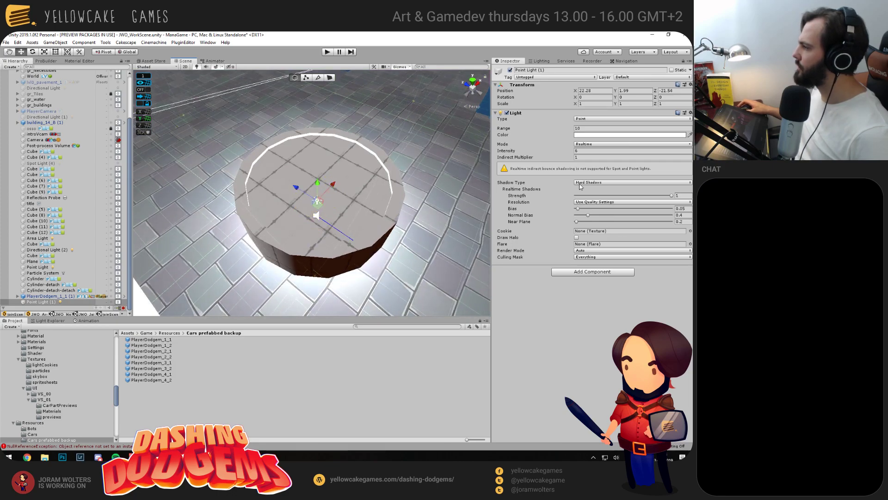
left_click_drag(507, 132, 480, 146)
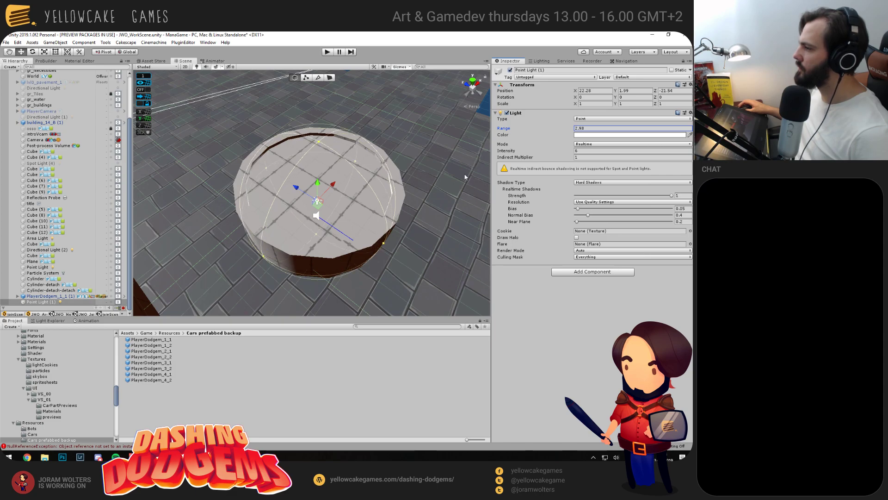
key("f")
Raise the car copy inside the cylinder to about Y 1.44
left_click(316, 211)
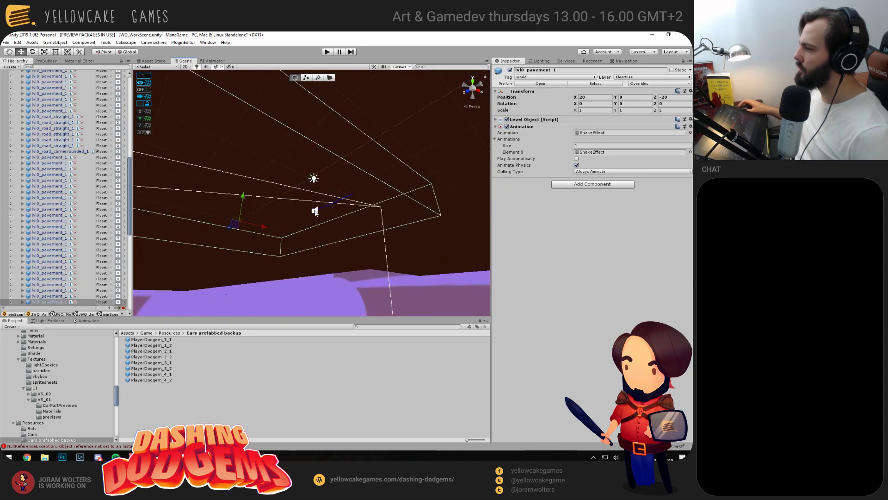
left_click(315, 211)
key("f")
mouse_move(316, 202)
left_mouse_down()
mouse_move(317, 178)
mouse_move(319, 190)
left_mouse_up()
Try opening the platform by sliding both lid halves apart and lifting the car to about Y 3.44
left_click(370, 165)
key("f")
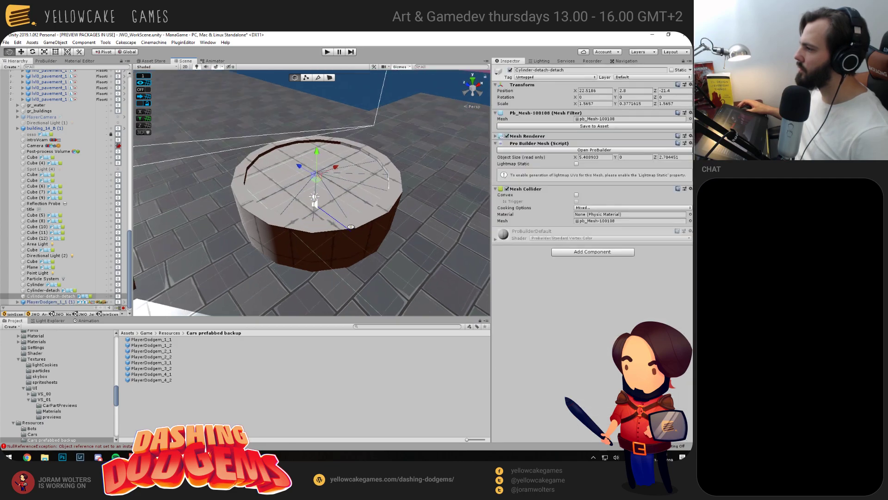
left_click(296, 179)
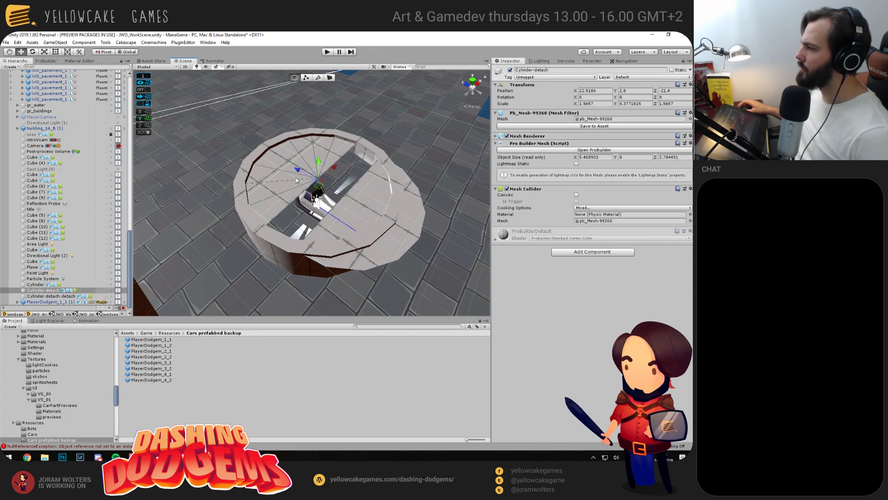
left_click(309, 204)
left_click_drag(318, 190, 319, 141)
left_click_drag(340, 257, 356, 214, "alt")
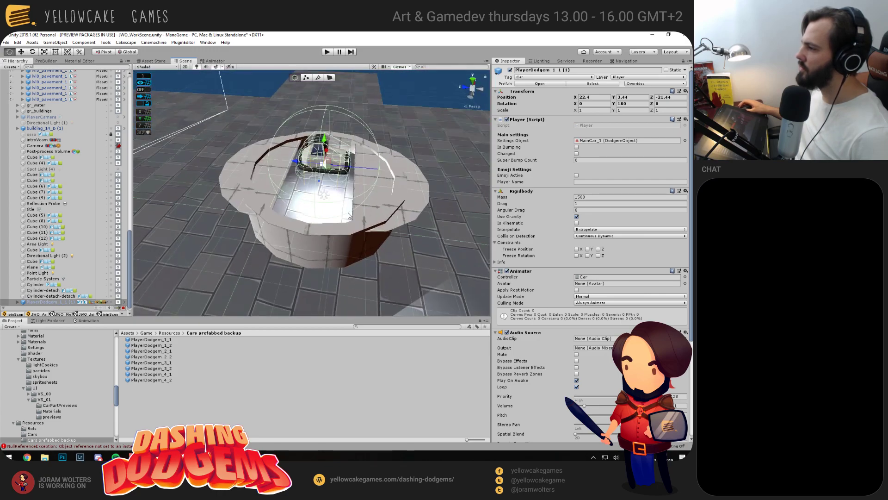
Raise the point light to about Y 2.19 under the lifted car and inspect the opened platform
left_click(325, 194)
mouse_move(328, 182)
left_mouse_down()
mouse_move(323, 170)
mouse_move(323, 178)
left_mouse_up()
left_click_drag(370, 236, 325, 229, "alt")
scroll(390, 237, "up", 5)
scroll(352, 206, "down", 6)
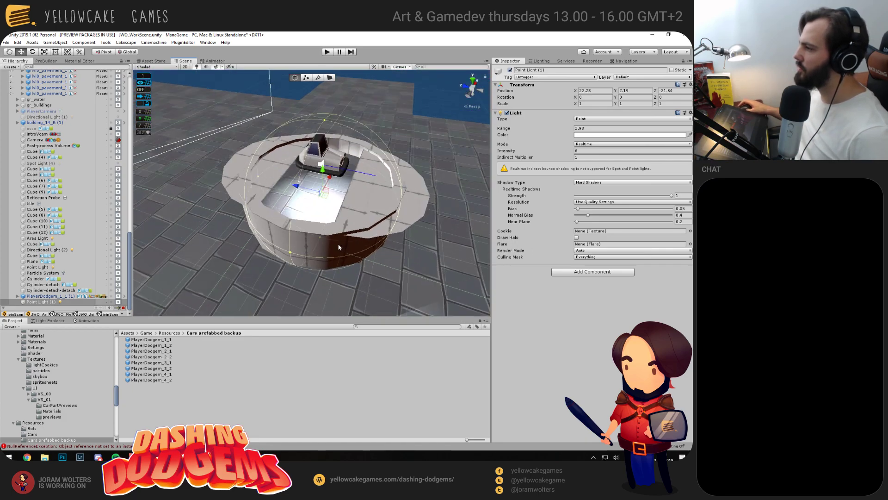
Undo the trial moves until the car is back inside the cylinder and the lid is closed
left_click(346, 237)
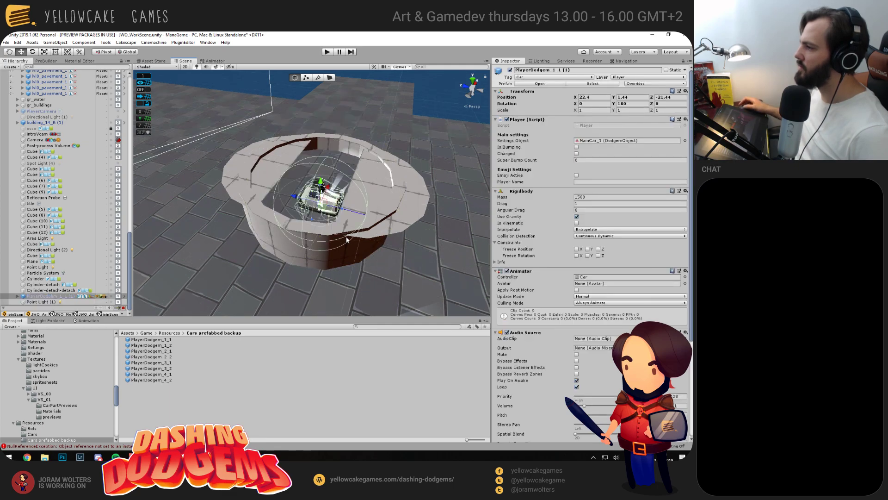
left_click(347, 237)
left_click(346, 237)
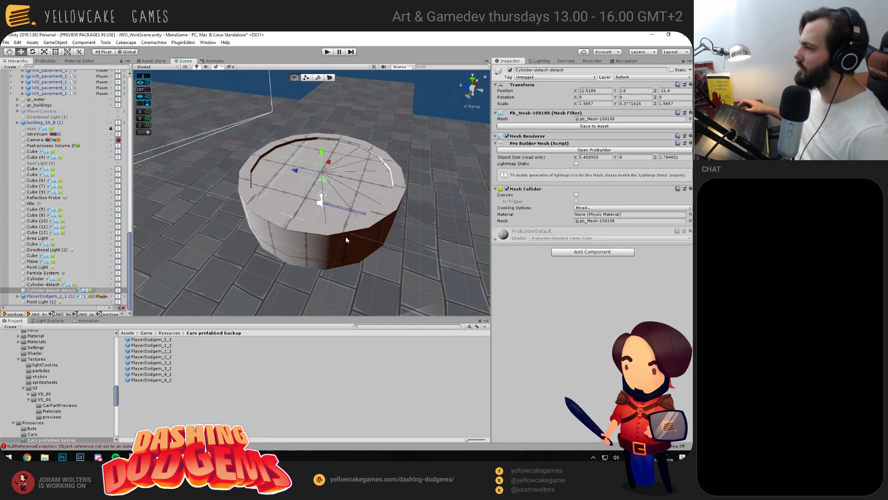
Rotate the box's flap plane down over its open front to about X 89.027, Y 4.041, Z 4.001
key("alt+Tab")
left_click(173, 204)
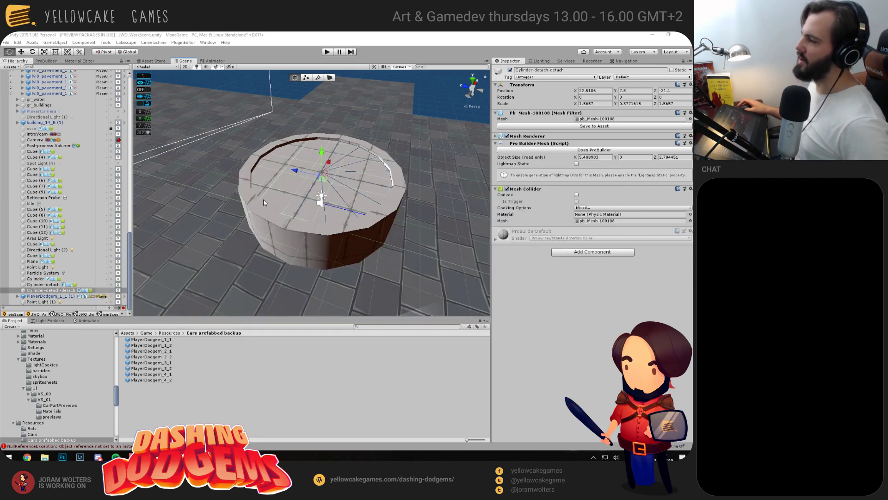
scroll(339, 221, "down", 4)
left_click_drag(339, 221, 301, 226)
left_click(301, 199)
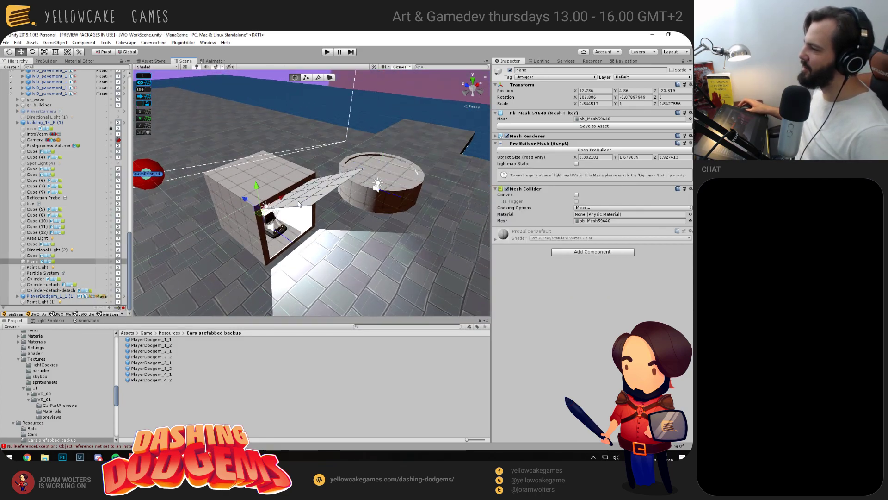
key("e")
left_click_drag(265, 195, 304, 314)
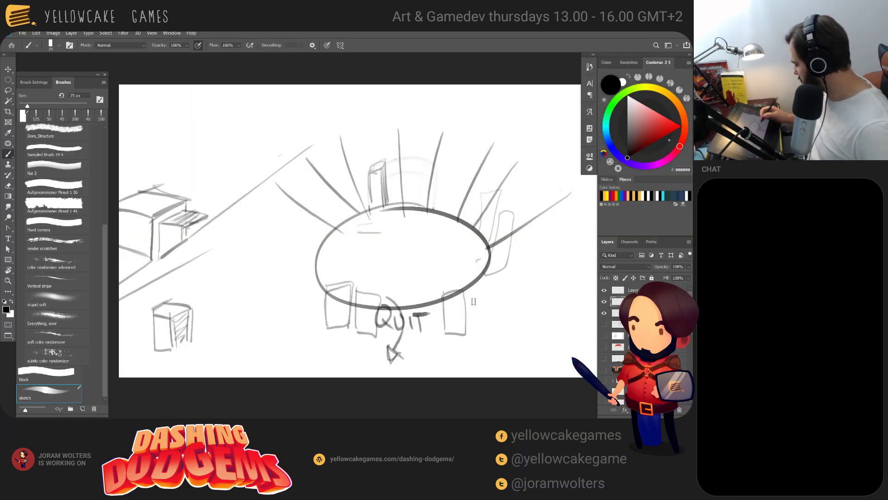
In the Photoshop sketch, erase the three upright boxes along the ellipse's front edge and return to the brush
left_click_drag(471, 307, 465, 307)
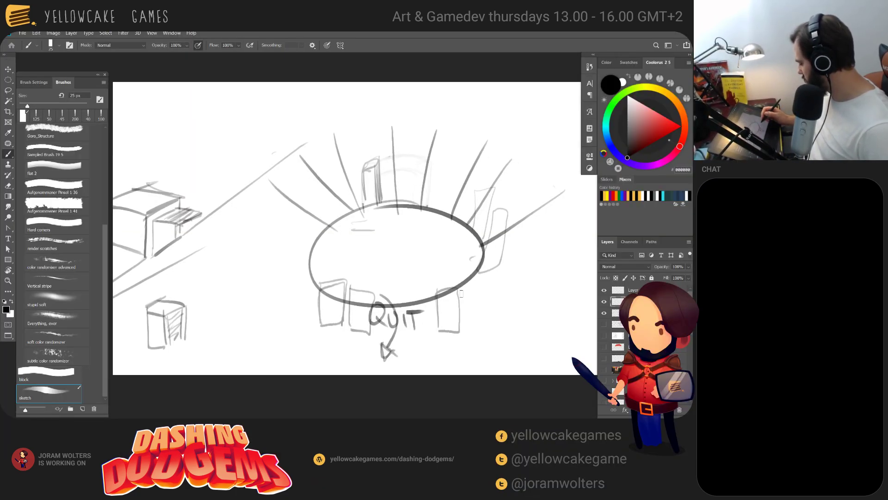
key("e")
mouse_move(459, 299)
left_mouse_down()
mouse_move(438, 337)
mouse_move(430, 315)
mouse_move(447, 280)
left_mouse_up()
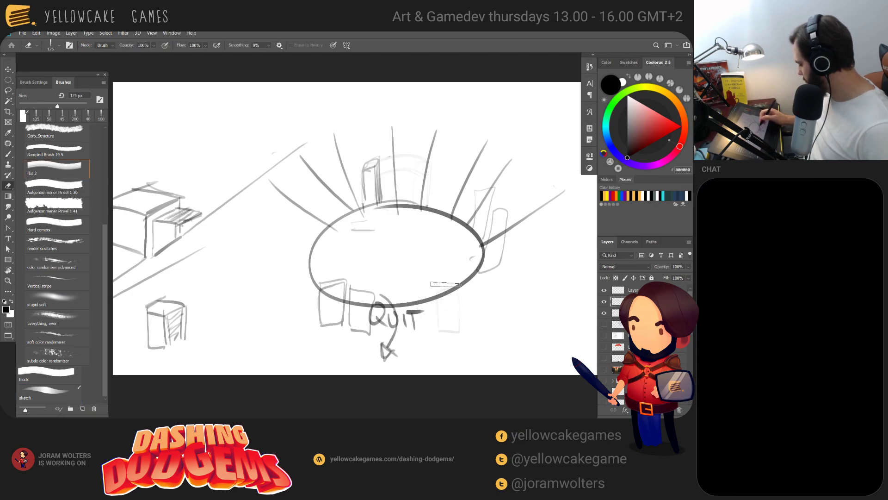
mouse_move(364, 311)
left_mouse_down()
mouse_move(394, 338)
mouse_move(342, 287)
mouse_move(349, 342)
mouse_move(317, 276)
left_mouse_up()
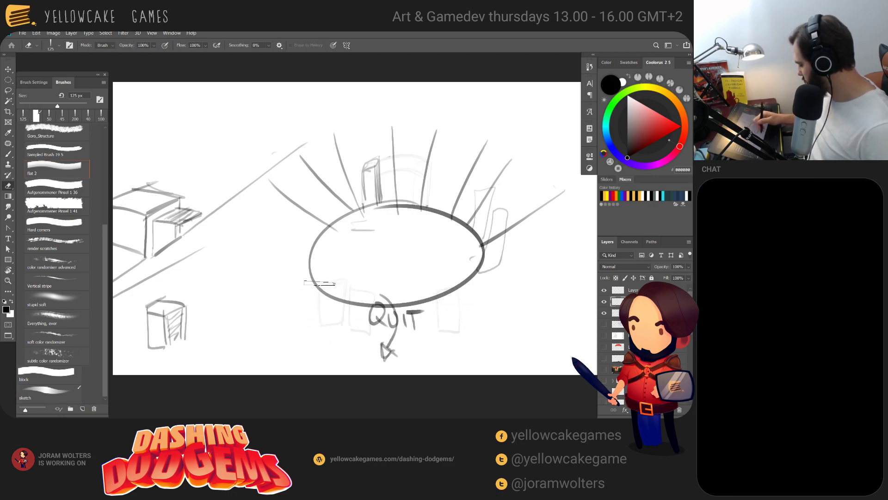
key("b")
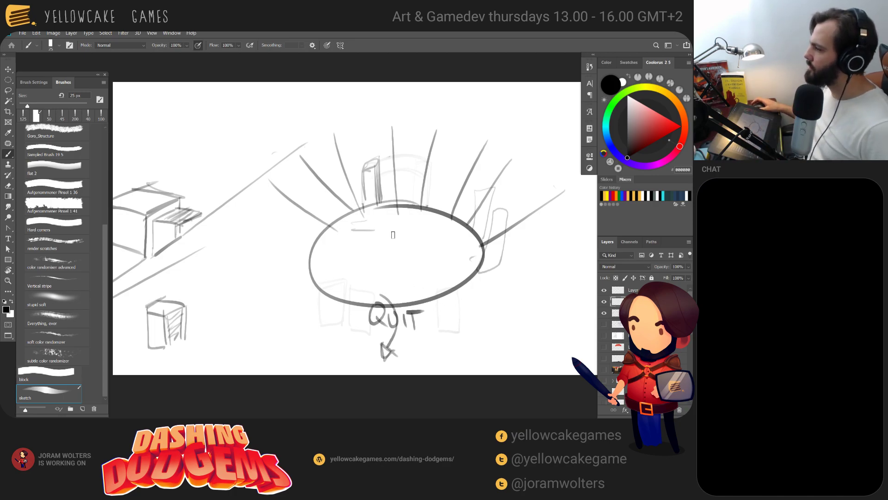
Switch to Discord to check the image posted in streamingchannel, and return to the Unity scene
key("alt+Tab")
left_click(447, 309)
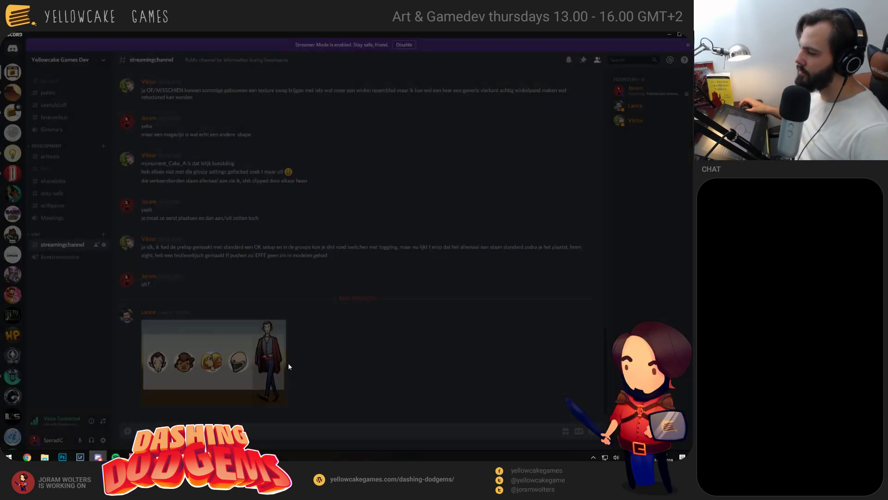
key("alt+Tab")
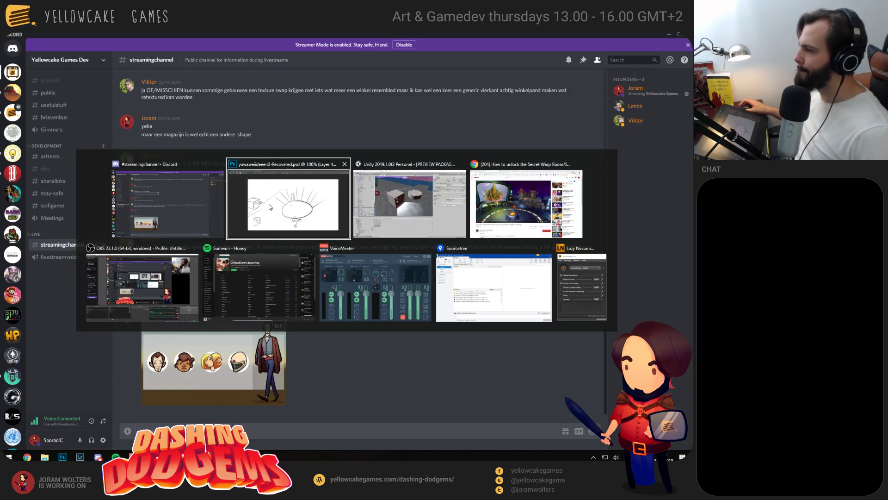
left_click(417, 202)
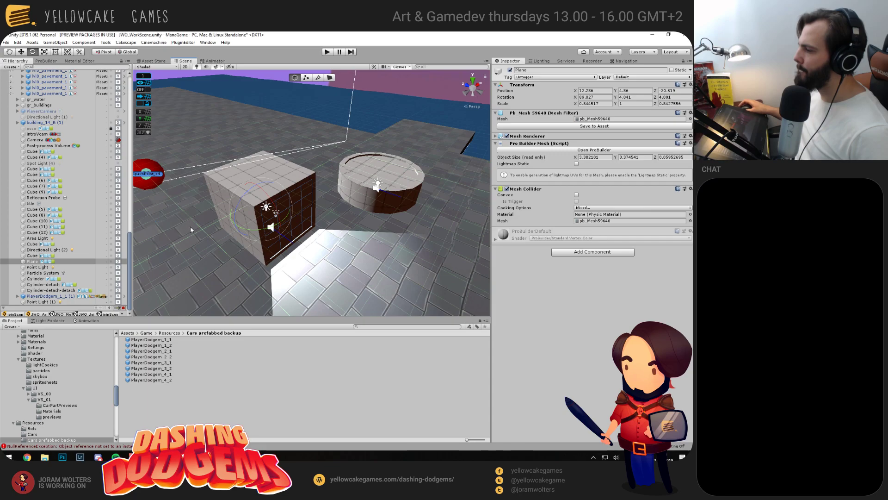
View the closed box and round platform in the scene, and switch to the Crash Bandicoot warp room video in Chrome
left_click_drag(380, 197, 319, 224, "alt")
key("alt+Tab")
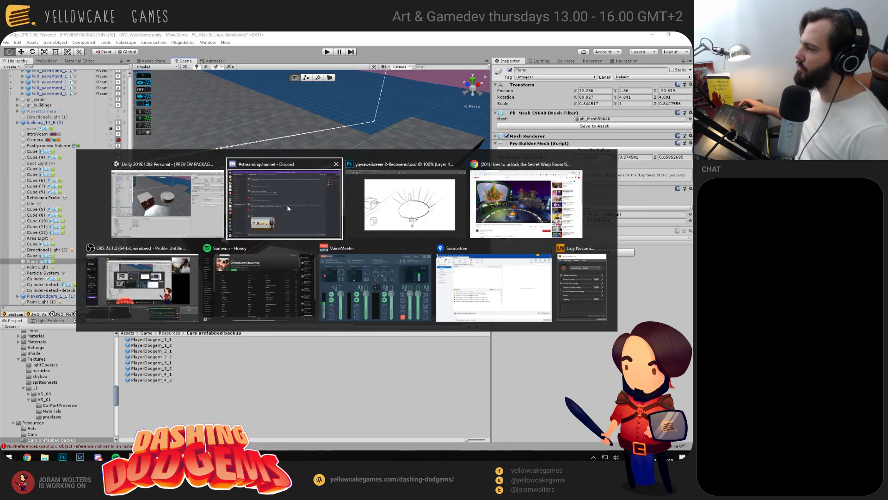
key("alt+Tab")
key("alt+Tab")
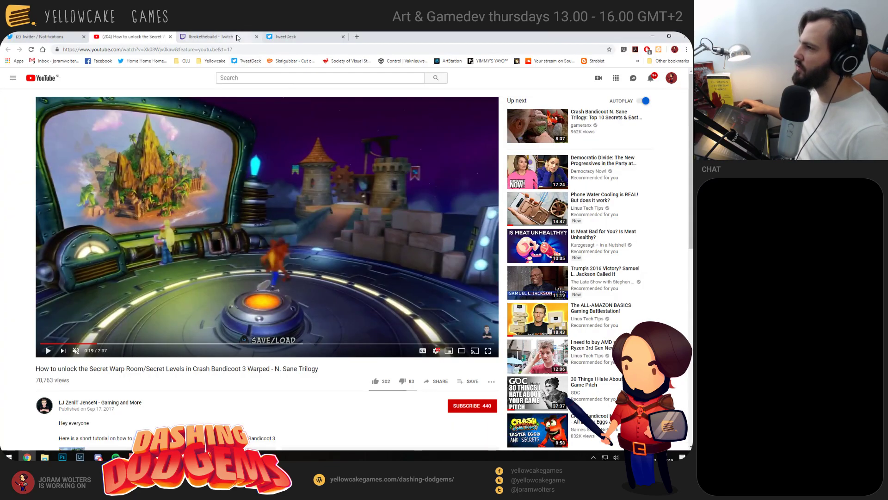
Check the running Yellowcake Games livestream on its Twitch page, and return to the Unity scene
left_click(217, 36)
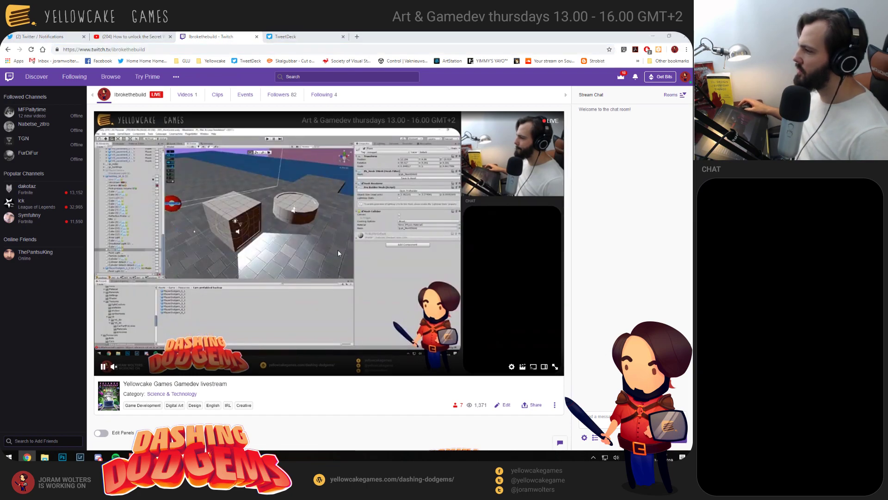
key("alt+Tab")
left_click(300, 184)
left_click_drag(318, 178, 263, 189, "alt")
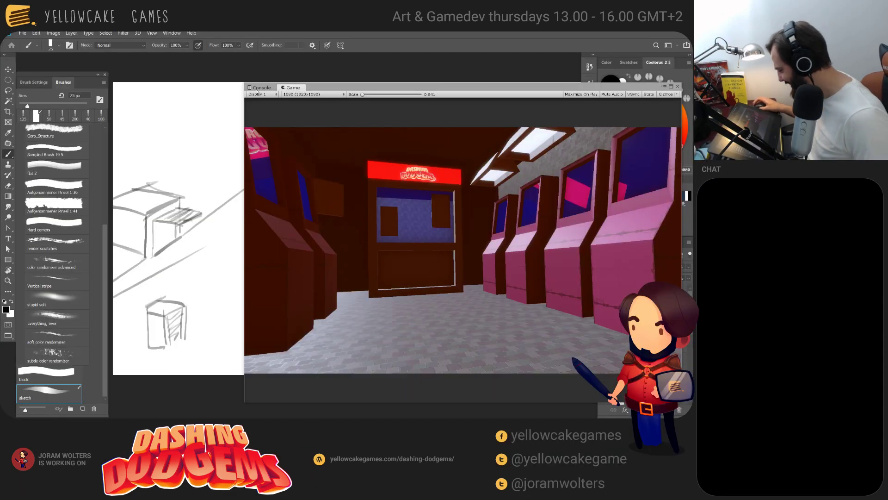
Show the Console in Unity's floating window, move the window aside, and clear the logged messages
left_click(261, 87)
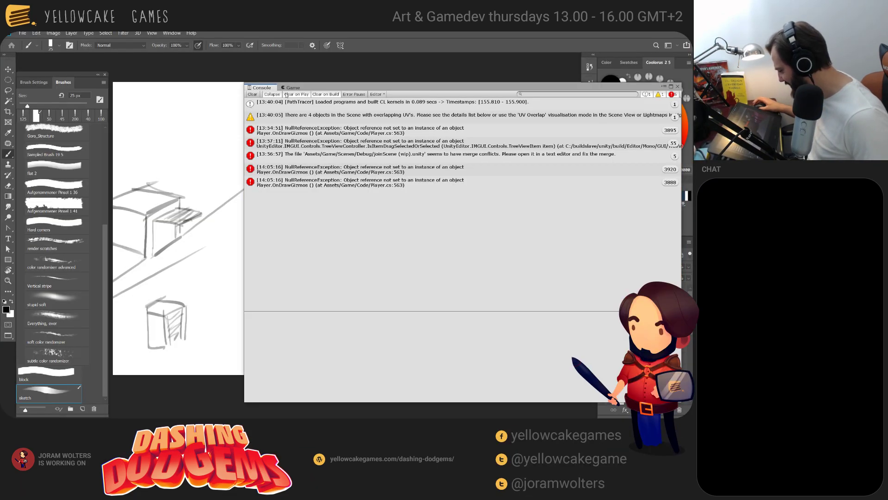
left_click_drag(323, 83, 248, 88)
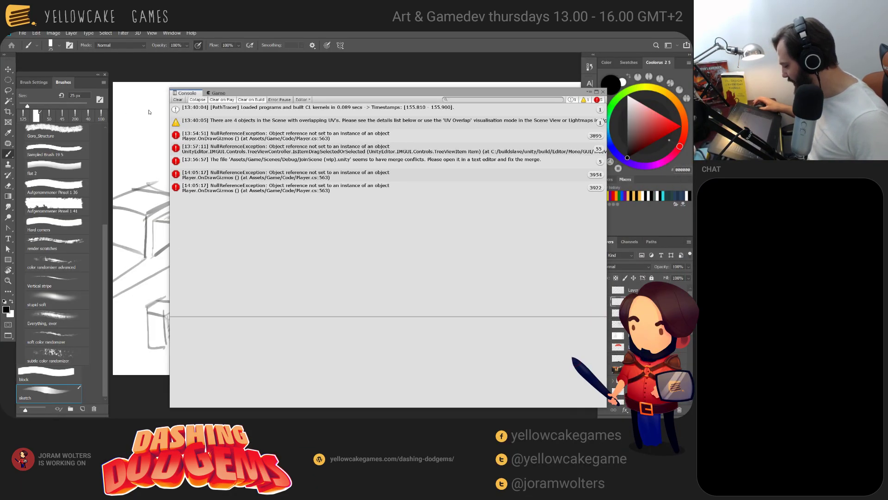
left_click(181, 99)
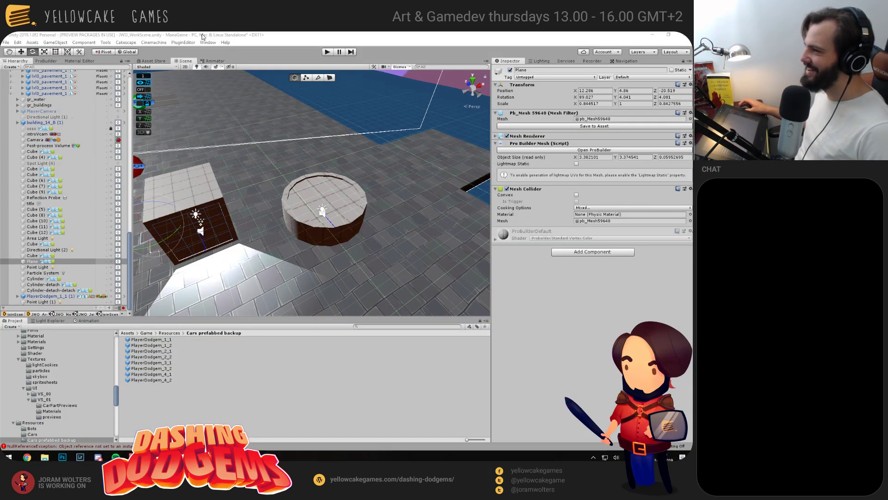
Return to the Unity scene and examine the closed box and round platform from a lower angle
left_click(202, 37)
left_click_drag(299, 177, 292, 202)
key("alt+Tab")
left_click_drag(346, 179, 346, 219)
left_click(350, 223)
left_click(331, 210)
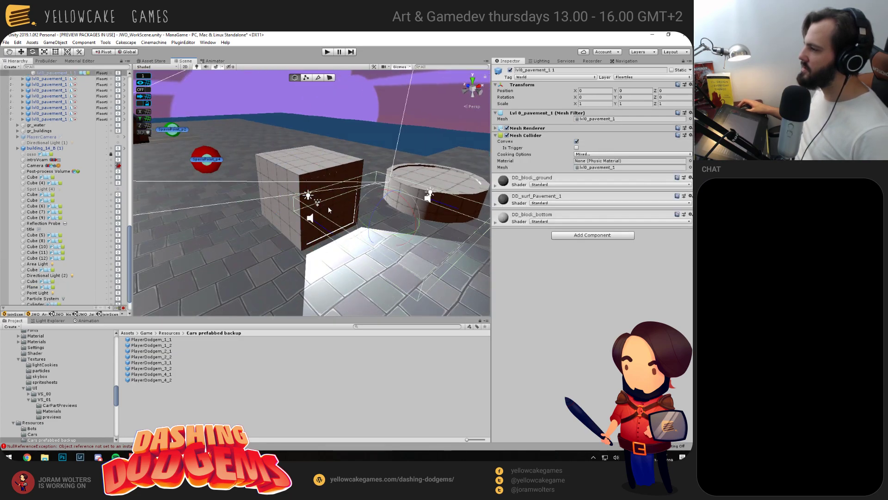
Select the flap plane on the box's front and duplicate it in place
left_click(333, 178)
left_click_drag(333, 178, 310, 221)
key("ctrl+z")
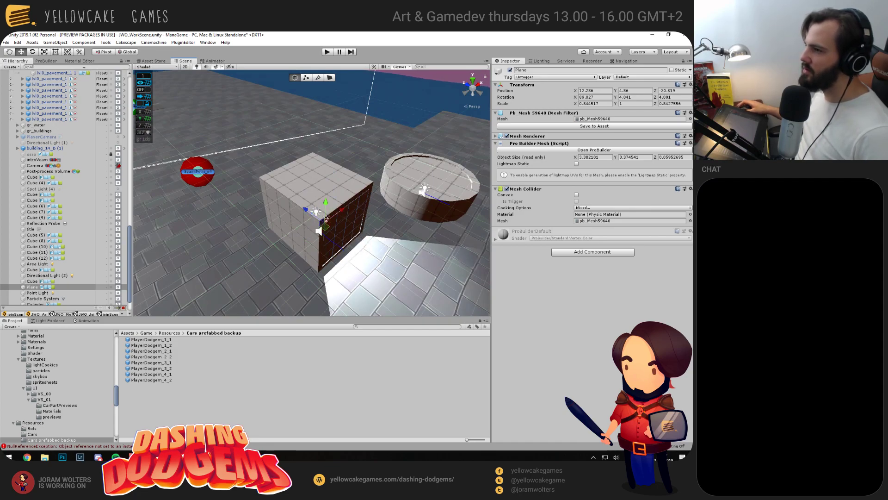
left_click_drag(389, 273, 369, 254)
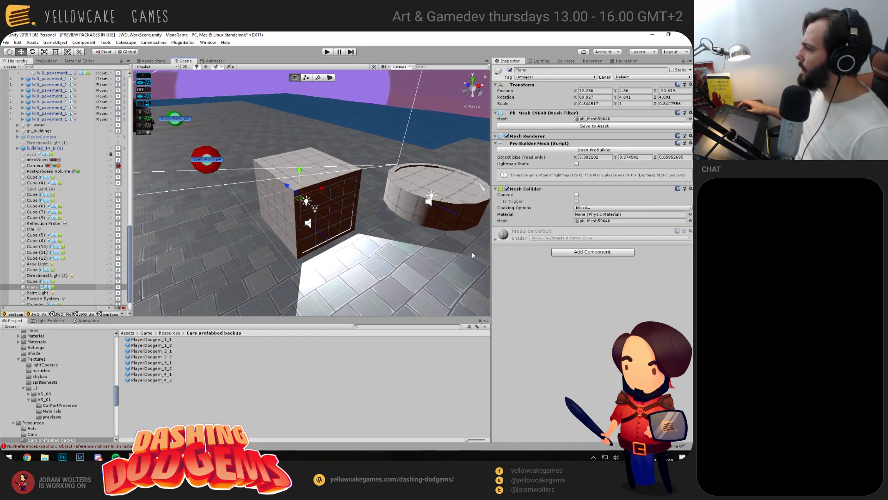
key("ctrl+d")
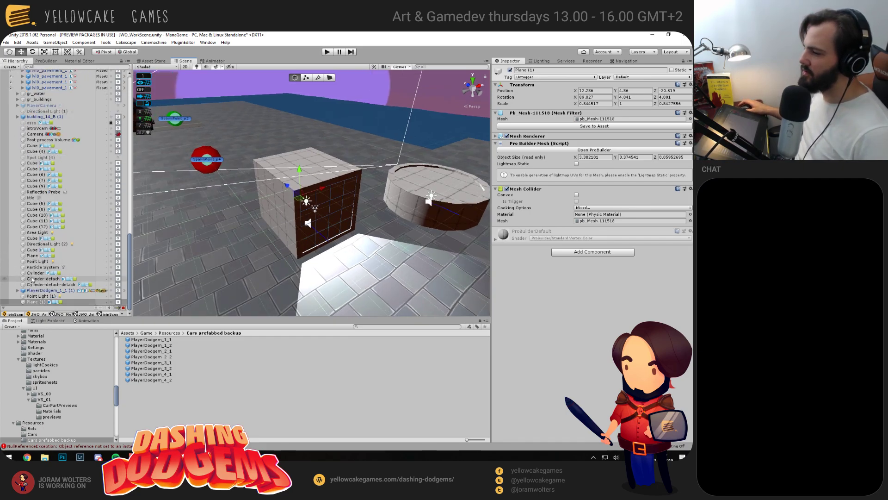
Flip the normals of the duplicated flap plane with ProBuilder so it faces the opposite way
left_click(46, 61)
left_click(330, 78)
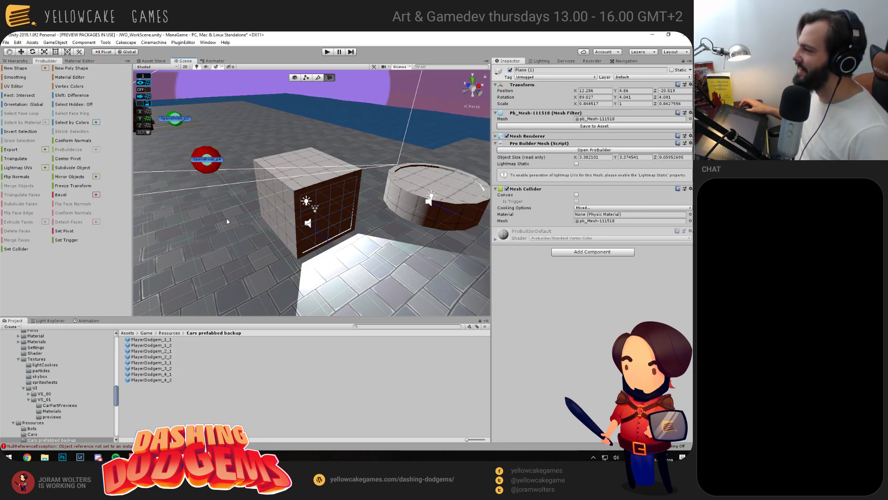
left_click(345, 249)
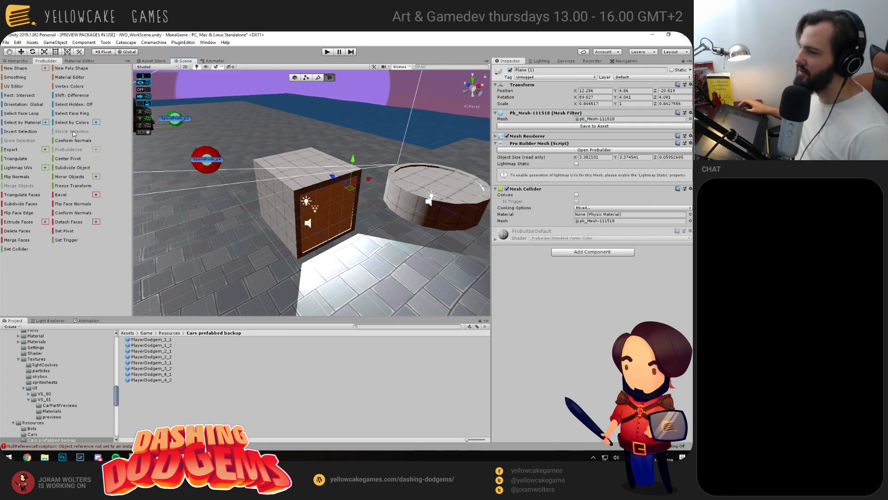
left_click(14, 177)
left_click_drag(257, 225, 268, 195, "alt")
left_click(11, 60)
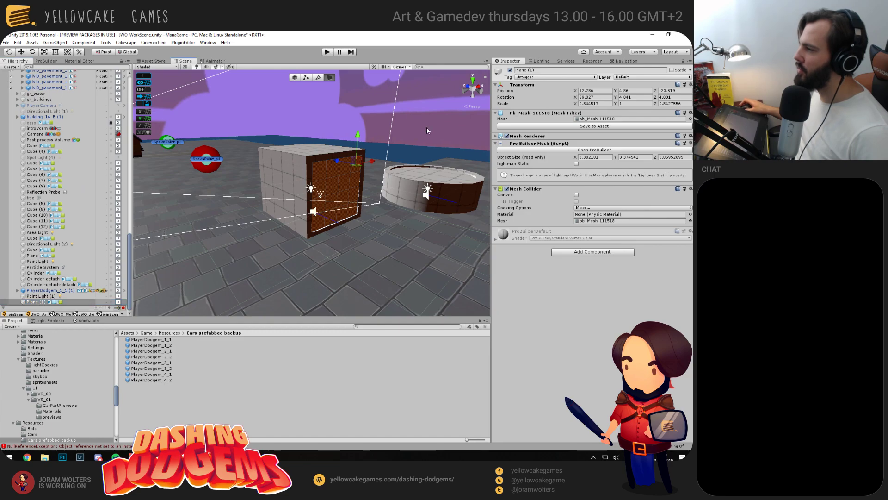
Group the original flap plane with its flipped duplicate and try rotating the flap
left_click(168, 173)
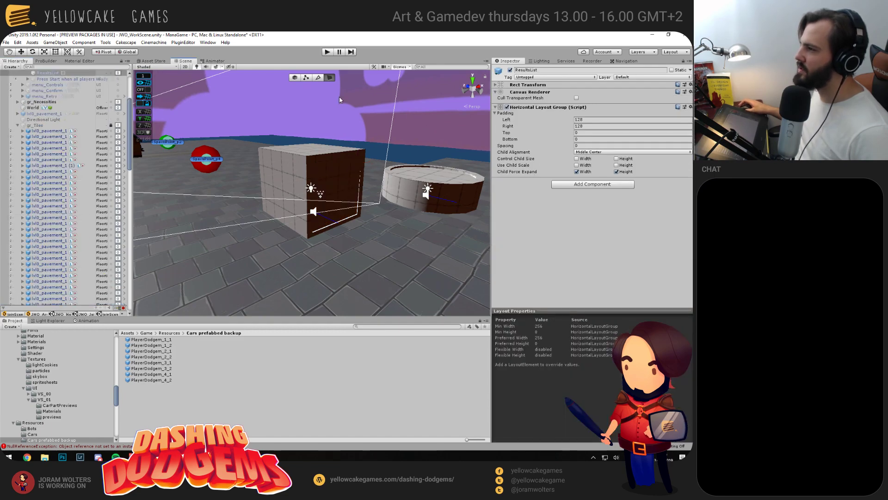
left_click(334, 169)
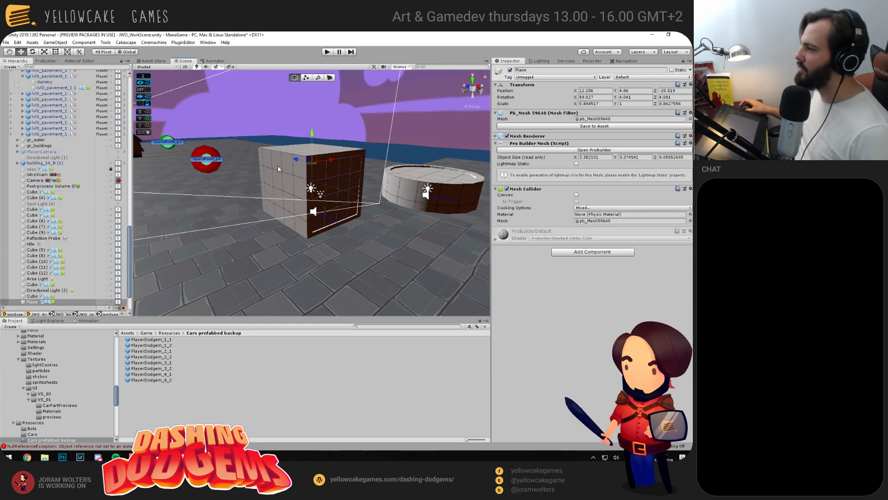
scroll(56, 278, "down", 3)
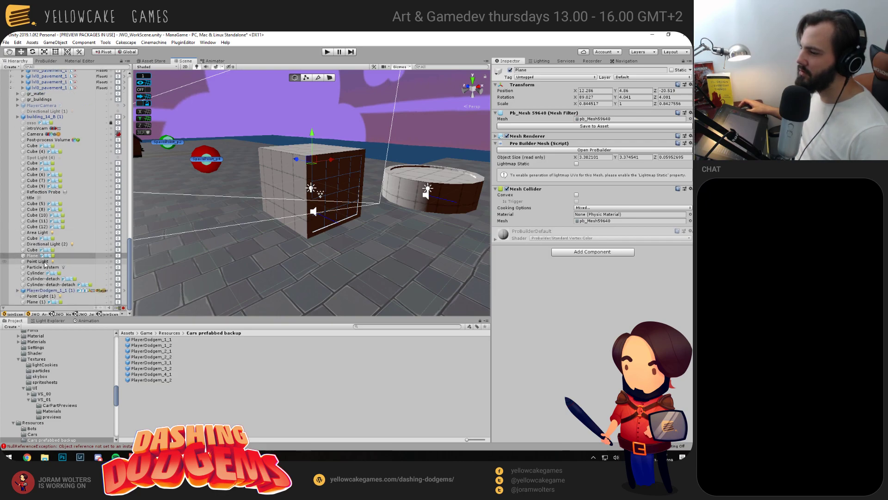
left_click(40, 302, "ctrl")
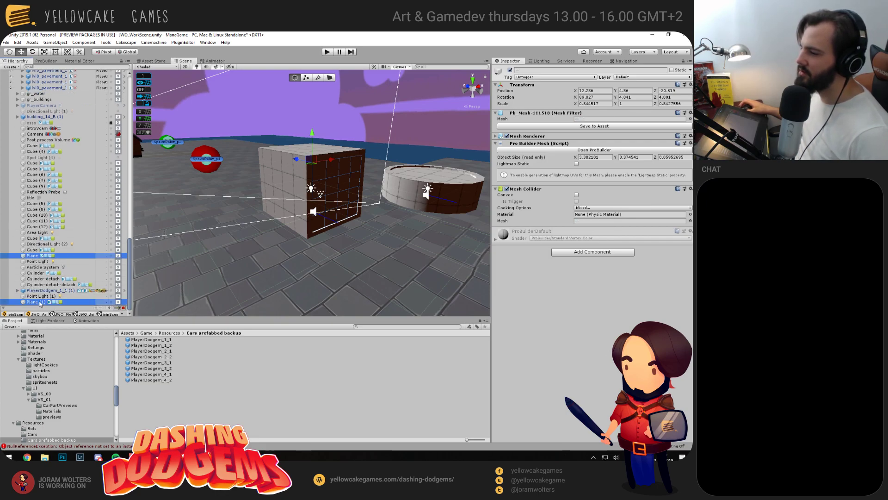
key("ctrl+g")
scroll(70, 216, "up", 15)
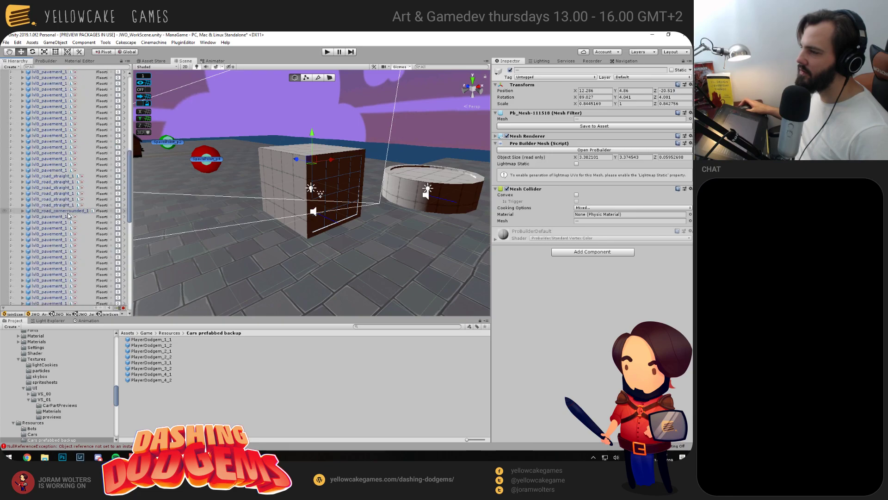
key("e")
left_click_drag(328, 155, 310, 163)
Try sliding one half of the round platform's lid outward to Z -23.73 to reveal the car, and undo the move
left_click_drag(236, 248, 327, 223)
left_click(353, 224)
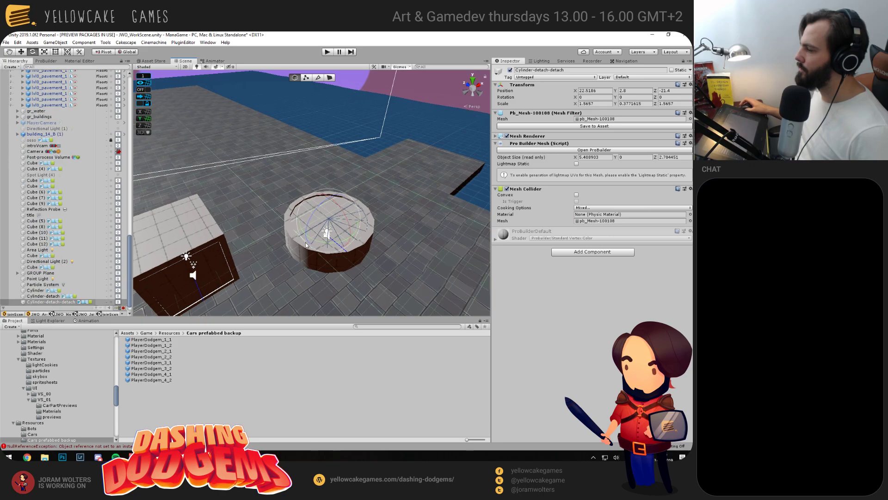
key("f")
left_click_drag(250, 222, 261, 199)
left_click(260, 198, "shift")
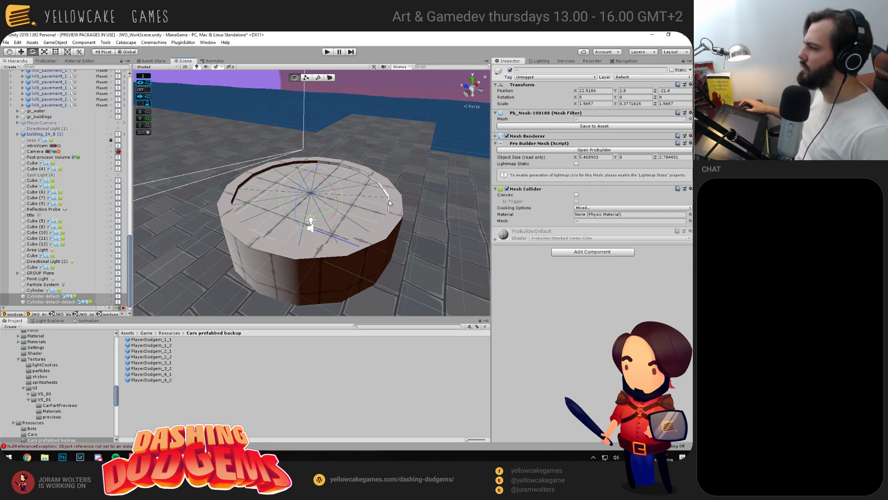
left_click(366, 199)
key("w")
left_click_drag(291, 190, 335, 228)
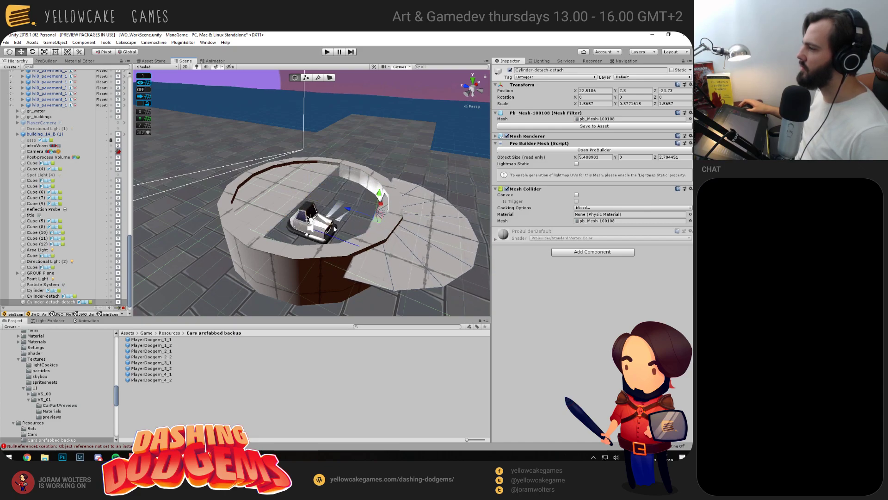
key("ctrl+z")
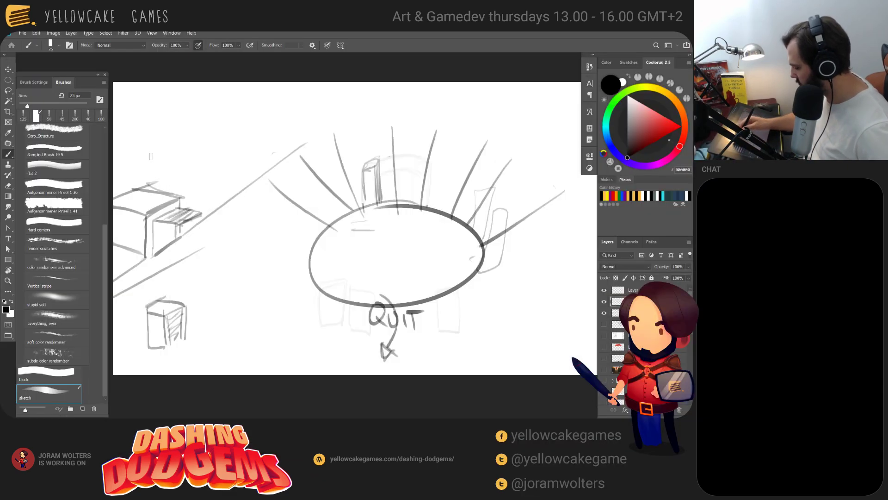
In the Photoshop sketch, draw four small ovals along the ellipse's front edge, two on either side of QUIT
mouse_move(498, 279)
left_mouse_down()
mouse_move(365, 278)
mouse_move(578, 270)
mouse_move(450, 312)
mouse_move(425, 306)
left_mouse_up()
mouse_move(318, 269)
left_mouse_down()
mouse_move(360, 289)
mouse_move(328, 294)
mouse_move(345, 286)
left_mouse_up()
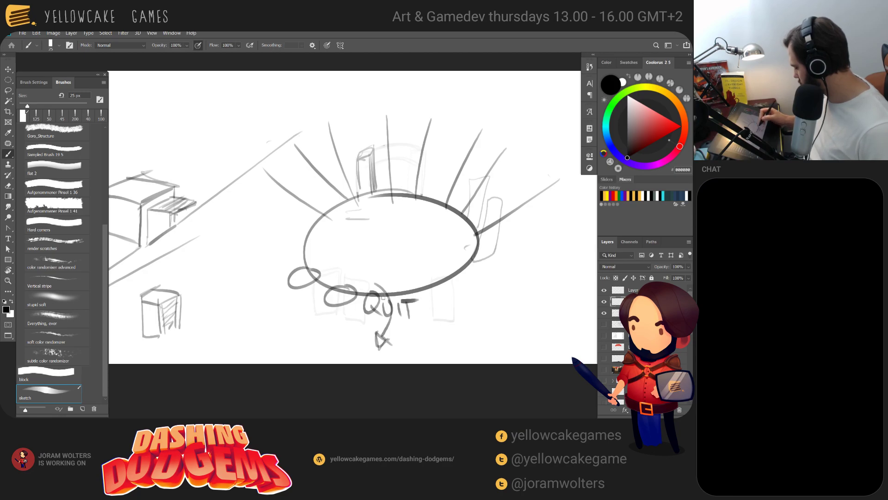
left_click_drag(422, 293, 463, 268)
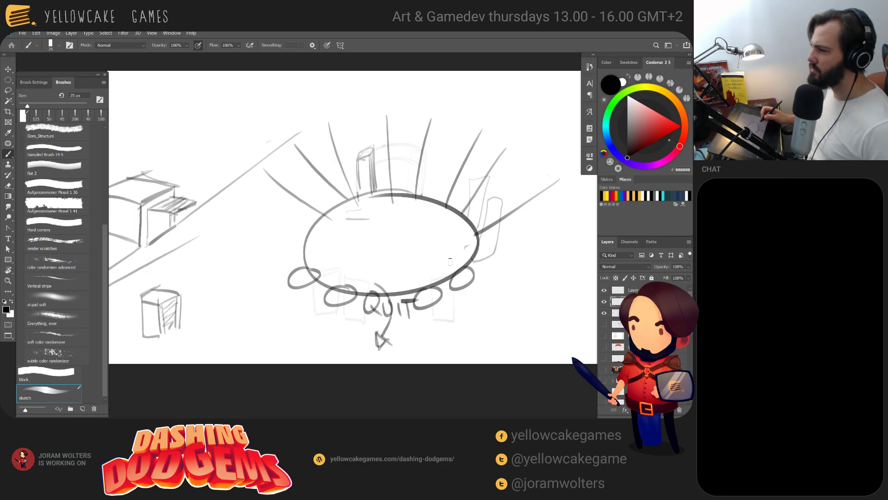
Fade the radiating lines behind the ellipse with the Eraser on their own layer
left_click_drag(442, 290, 451, 321)
key("e")
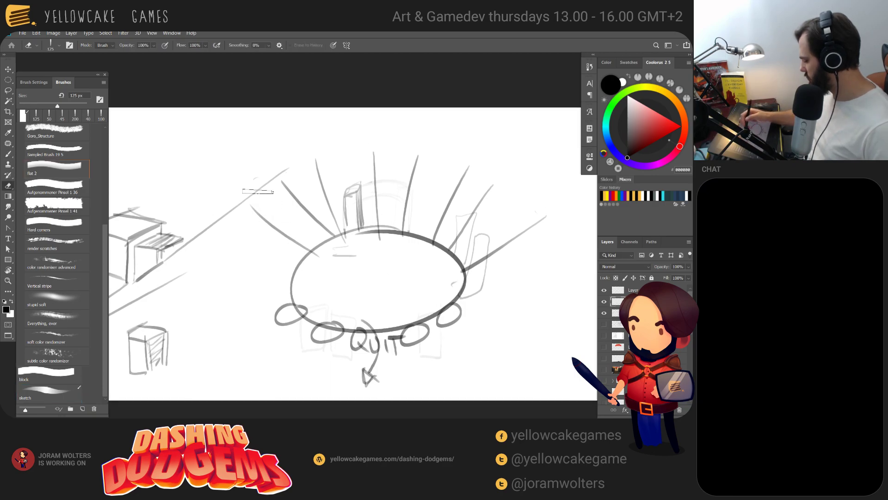
left_click(300, 246, "ctrl")
mouse_move(258, 207)
left_mouse_down()
mouse_move(298, 246)
mouse_move(293, 210)
mouse_move(309, 218)
mouse_move(297, 187)
mouse_move(315, 216)
mouse_move(341, 224)
mouse_move(342, 161)
mouse_move(361, 160)
mouse_move(382, 203)
mouse_move(366, 203)
mouse_move(382, 209)
mouse_move(396, 146)
mouse_move(397, 221)
mouse_move(444, 156)
mouse_move(465, 222)
mouse_move(494, 270)
mouse_move(487, 244)
mouse_move(464, 237)
mouse_move(470, 280)
mouse_move(511, 276)
mouse_move(529, 221)
left_mouse_up()
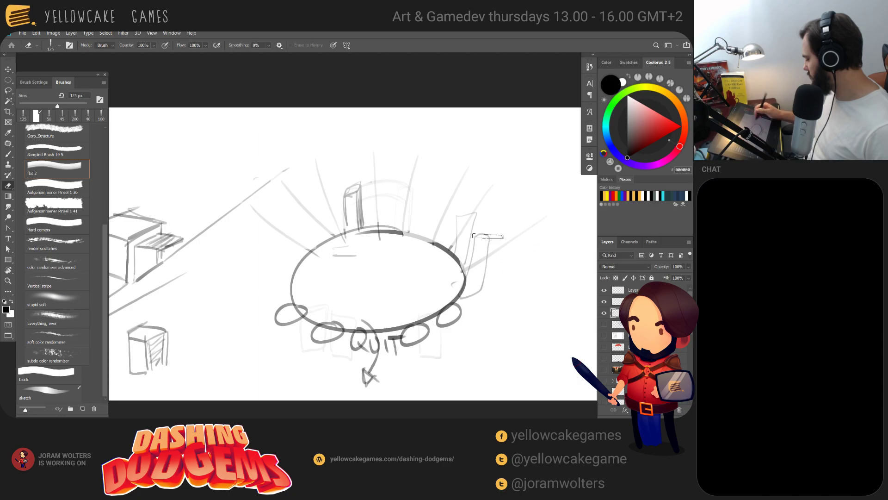
Remove the old upright boxes and arch shapes from the ellipse's back and right edges
key("v")
left_click(485, 289)
mouse_move(484, 292)
left_mouse_down()
mouse_move(509, 238)
mouse_move(502, 231)
left_mouse_up()
scroll(499, 226, "down", 1)
key("ctrl+z")
mouse_move(489, 262)
left_mouse_down()
mouse_move(538, 284)
mouse_move(484, 298)
left_mouse_up()
Sketch an upright rectangular panel on the ellipse's back-left edge with the brush
key("b")
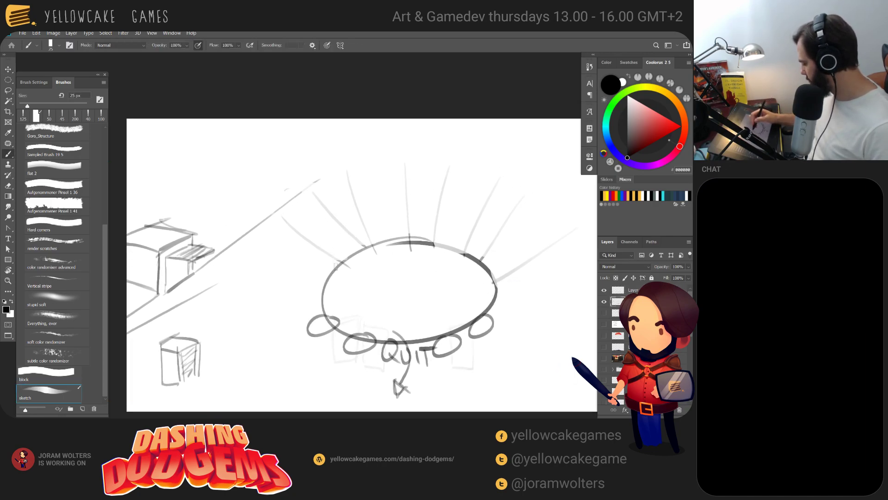
mouse_move(334, 233)
left_mouse_down()
mouse_move(337, 262)
mouse_move(364, 223)
left_mouse_up()
left_click_drag(363, 224, 365, 246)
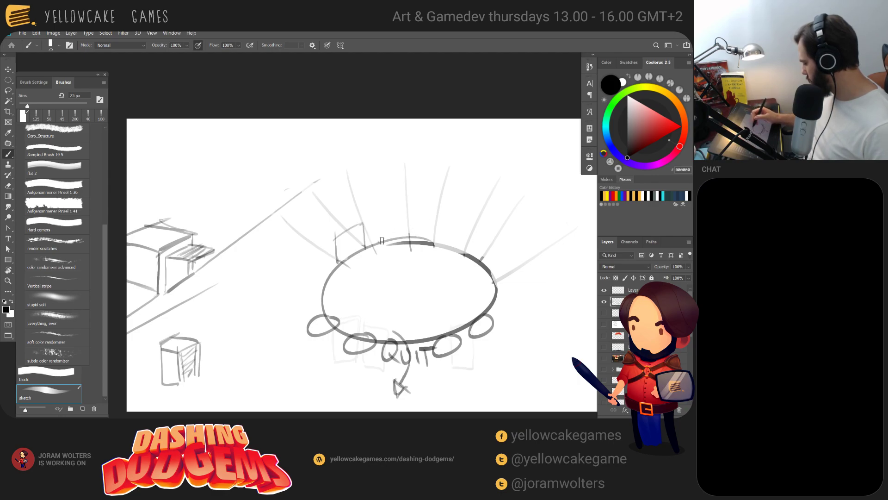
mouse_move(408, 238)
left_mouse_down()
mouse_move(436, 216)
mouse_move(437, 240)
mouse_move(463, 246)
mouse_move(465, 227)
mouse_move(486, 237)
mouse_move(484, 262)
left_mouse_up()
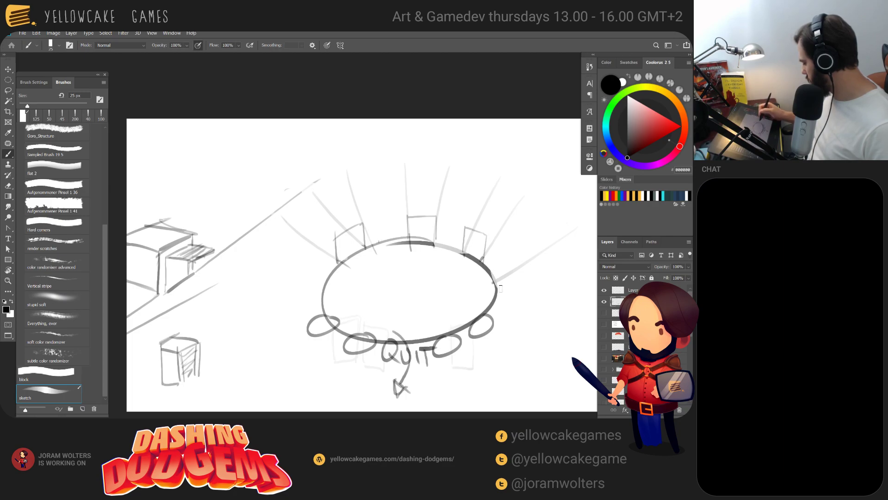
key("ctrl+z")
key("ctrl+z")
key("ctrl+z")
key("ctrl+z")
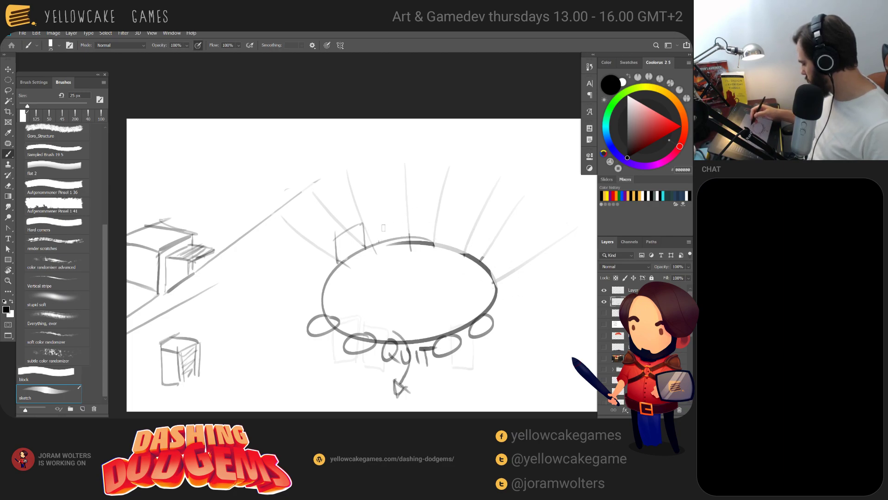
Sketch three more upright panels along the ellipse's back edge, spaced from the centre to the far right
mouse_move(379, 243)
left_mouse_down()
mouse_move(379, 222)
mouse_move(409, 216)
mouse_move(414, 230)
mouse_move(432, 220)
mouse_move(454, 225)
mouse_move(456, 250)
mouse_move(465, 253)
mouse_move(469, 231)
left_mouse_up()
left_click_drag(469, 231, 487, 243)
mouse_move(495, 248)
left_mouse_down()
mouse_move(494, 277)
mouse_move(496, 248)
mouse_move(471, 236)
left_mouse_up()
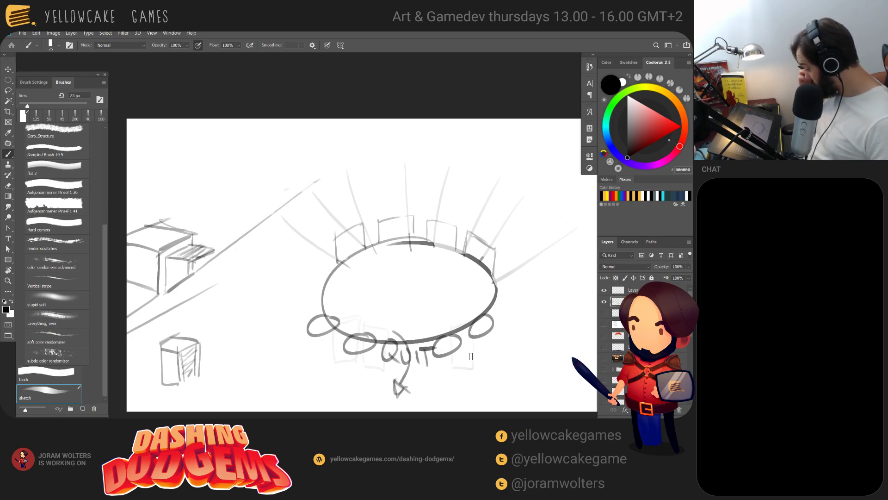
left_click_drag(447, 294, 442, 304)
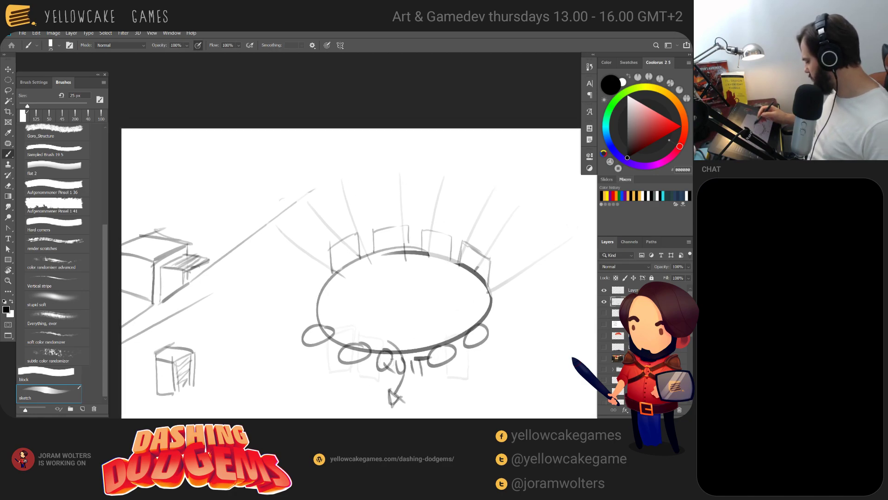
mouse_move(432, 298)
left_mouse_down()
mouse_move(421, 301)
mouse_move(431, 301)
left_mouse_up()
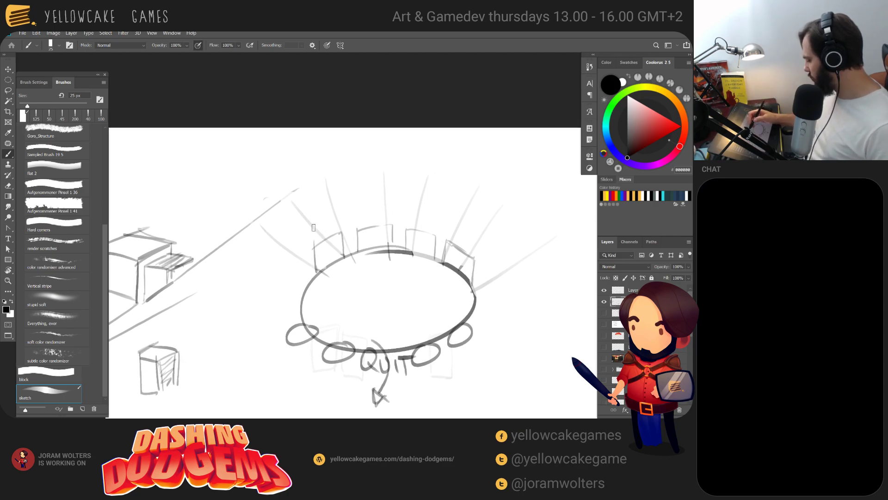
mouse_move(264, 227)
left_mouse_down()
mouse_move(313, 272)
mouse_move(269, 245)
mouse_move(322, 247)
left_mouse_up()
key("ctrl+z")
key("ctrl+z")
key("ctrl+z")
key("ctrl+z")
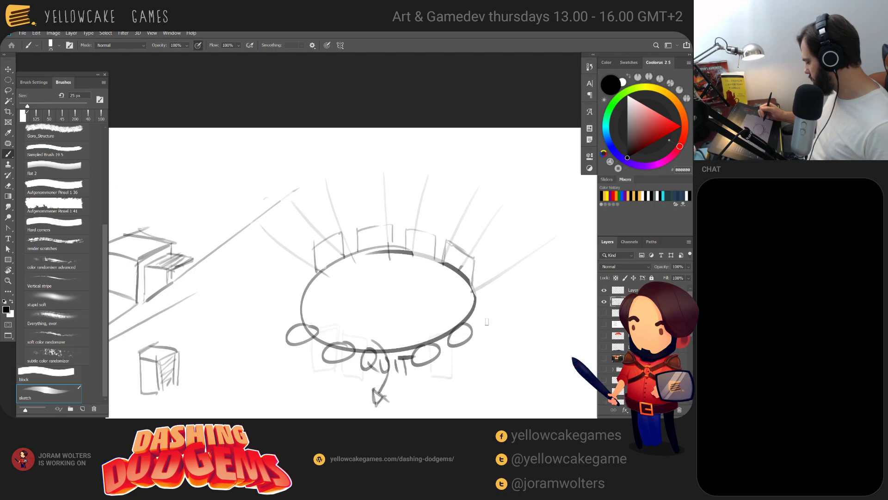
Retrace the ellipse's back-right edge with a darker line and rework the outline of the third upright panel
left_click_drag(411, 252, 454, 271)
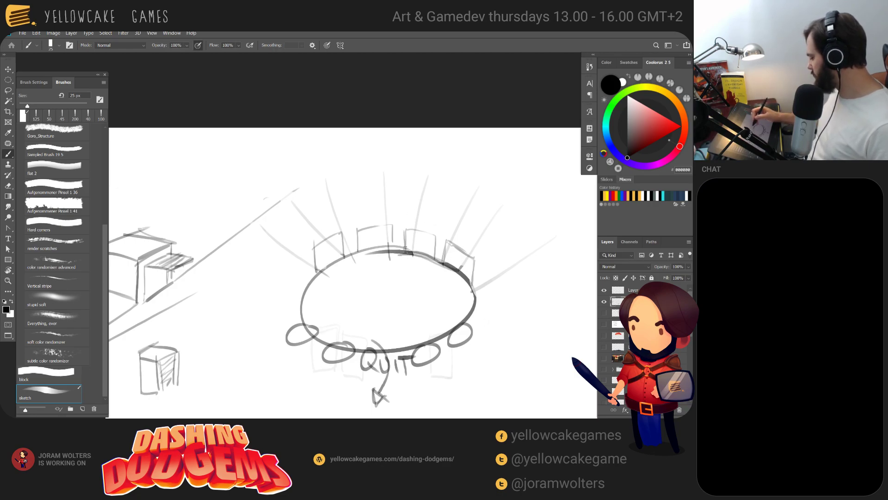
mouse_move(406, 250)
left_mouse_down()
mouse_move(433, 232)
mouse_move(439, 259)
mouse_move(421, 246)
mouse_move(446, 189)
left_mouse_up()
key("ctrl+z")
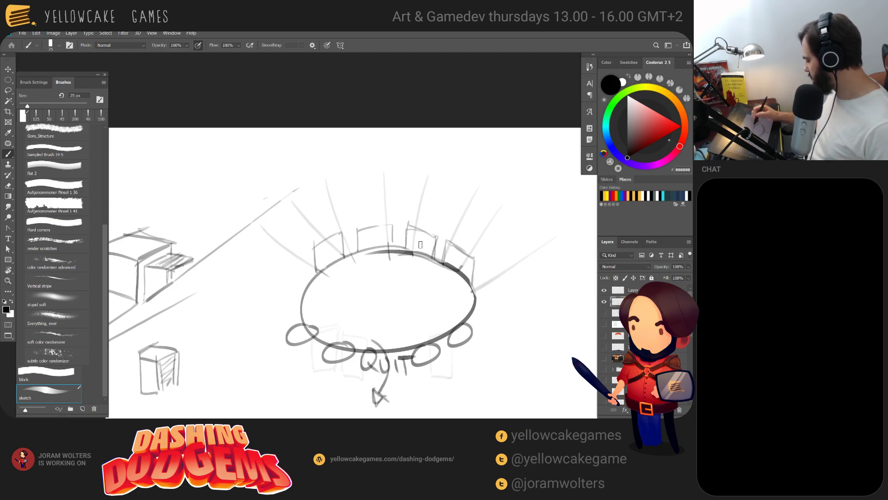
Sketch a diagonal path with a small arch running outward from the panels on the ellipse's back-right edge
left_click_drag(415, 247, 464, 205)
left_click_drag(446, 243, 478, 213)
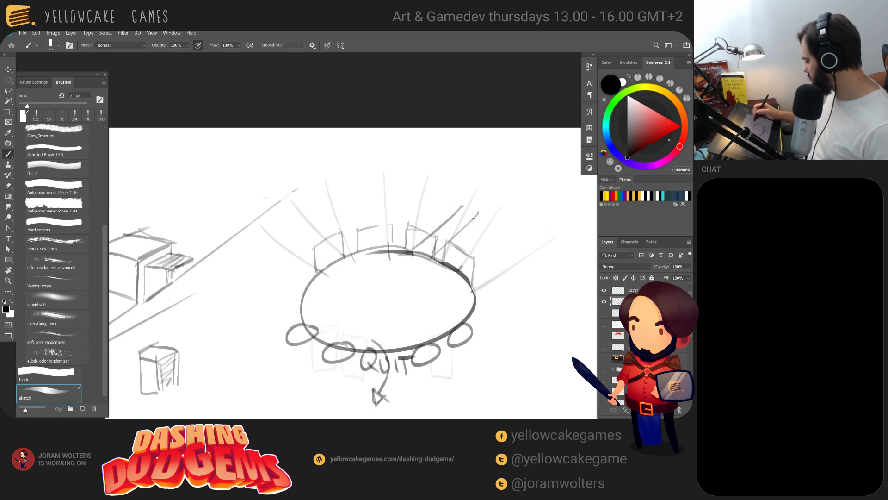
mouse_move(447, 251)
left_mouse_down()
mouse_move(485, 228)
mouse_move(478, 237)
left_mouse_up()
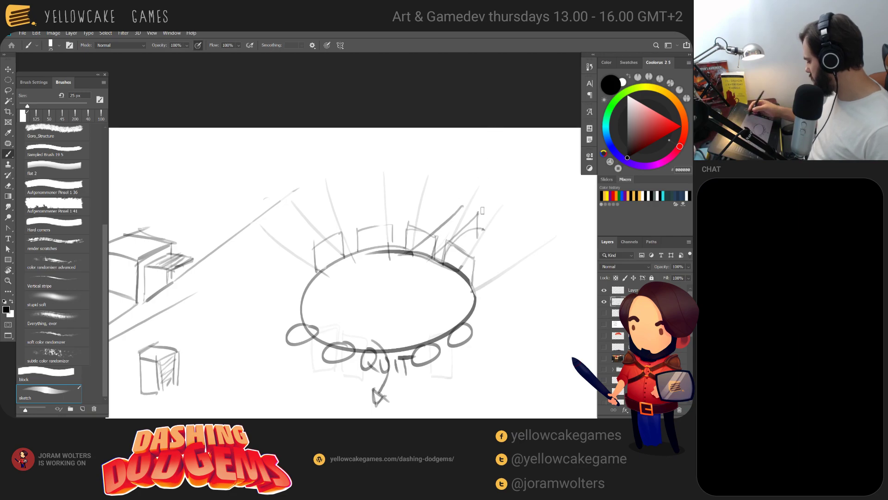
Sketch a tilted four-sided platform at the outer end of the path, behind the ellipse's back-right edge
mouse_move(462, 205)
left_mouse_down()
mouse_move(430, 190)
mouse_move(489, 164)
left_mouse_up()
key("ctrl+z")
left_click_drag(464, 208, 428, 196)
left_click_drag(464, 208, 499, 221)
left_click_drag(434, 198, 486, 161)
left_click_drag(535, 192, 507, 225)
left_click_drag(477, 167, 544, 187)
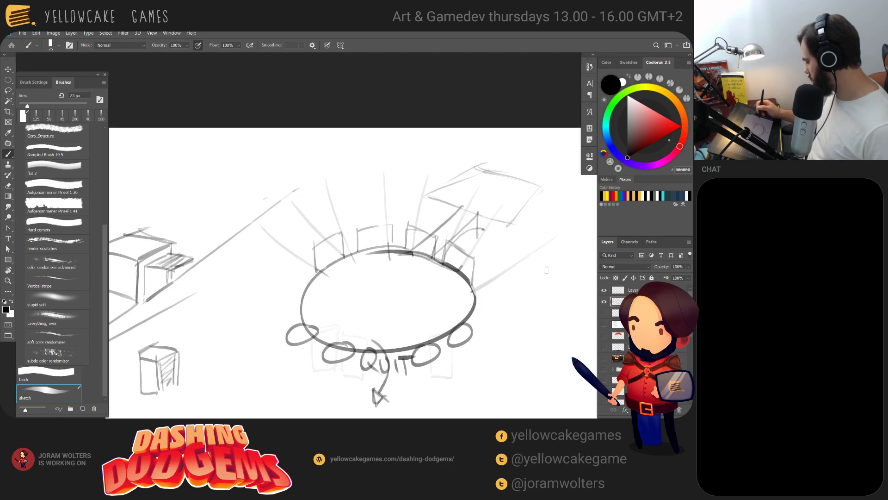
Sketch a tall, narrow platform outline with rounded ends in the empty area to the right of the ellipse
left_click_drag(541, 282, 534, 265)
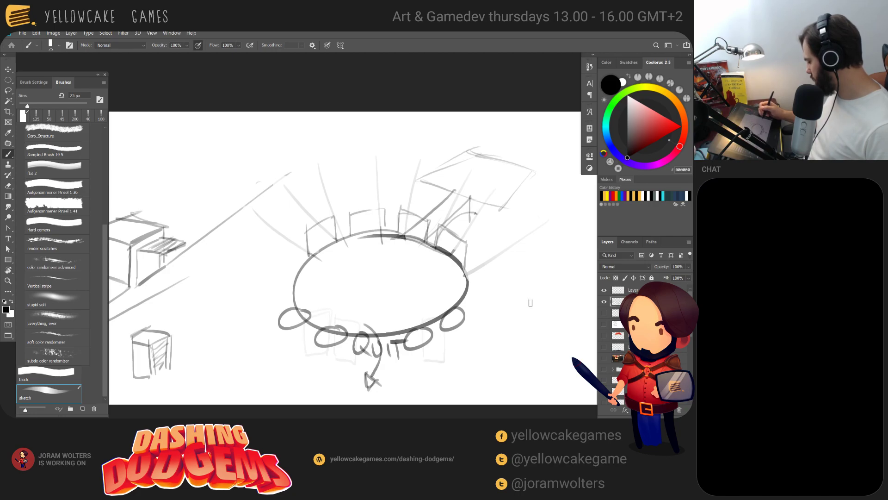
left_click_drag(511, 291, 469, 259)
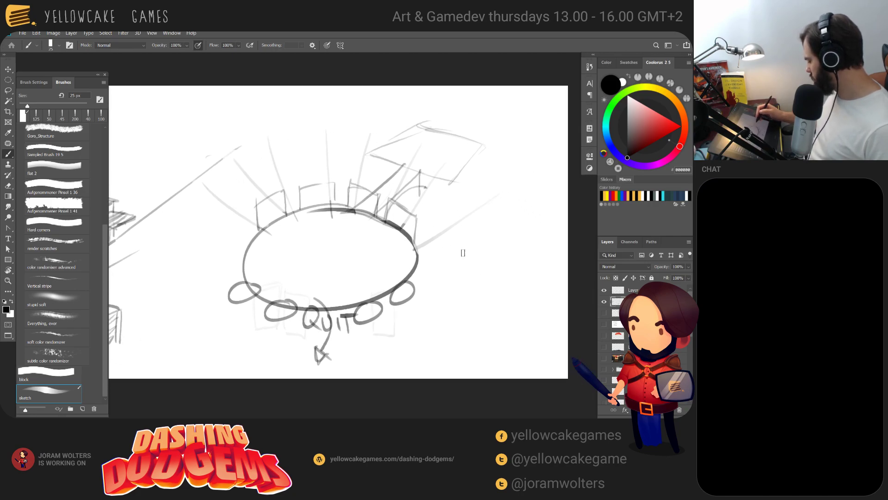
left_click_drag(471, 227, 474, 306)
mouse_move(470, 234)
left_mouse_down()
mouse_move(513, 215)
mouse_move(485, 208)
mouse_move(514, 231)
mouse_move(518, 302)
left_mouse_up()
mouse_move(512, 226)
left_mouse_down()
mouse_move(516, 297)
mouse_move(473, 307)
mouse_move(517, 303)
left_mouse_up()
key("e")
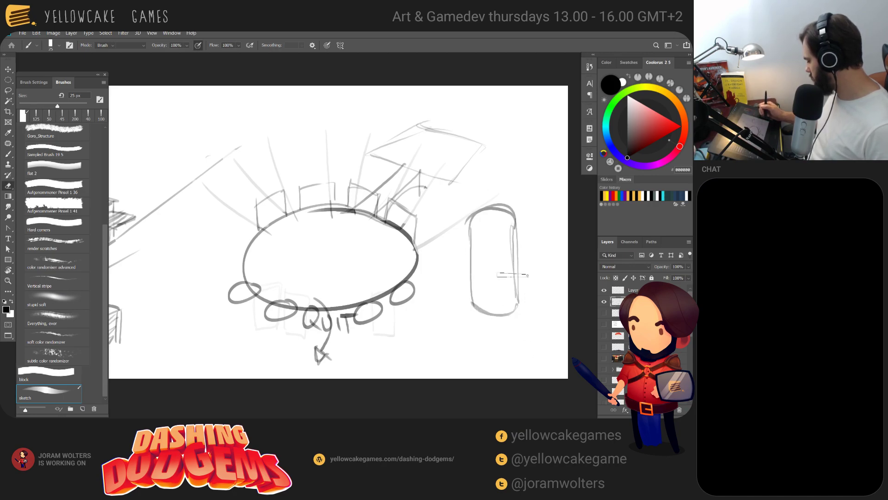
key("b")
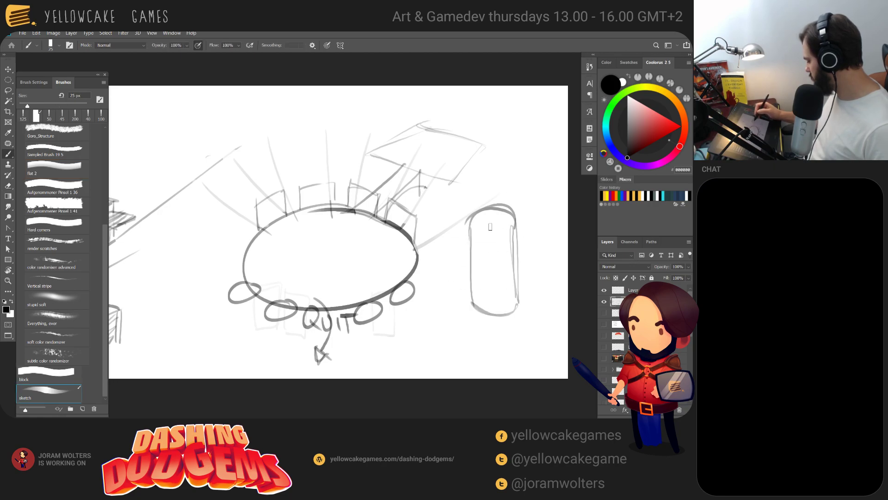
mouse_move(470, 218)
left_mouse_down()
mouse_move(475, 311)
mouse_move(519, 311)
mouse_move(516, 223)
mouse_move(461, 222)
mouse_move(503, 208)
mouse_move(489, 213)
mouse_move(473, 298)
left_mouse_up()
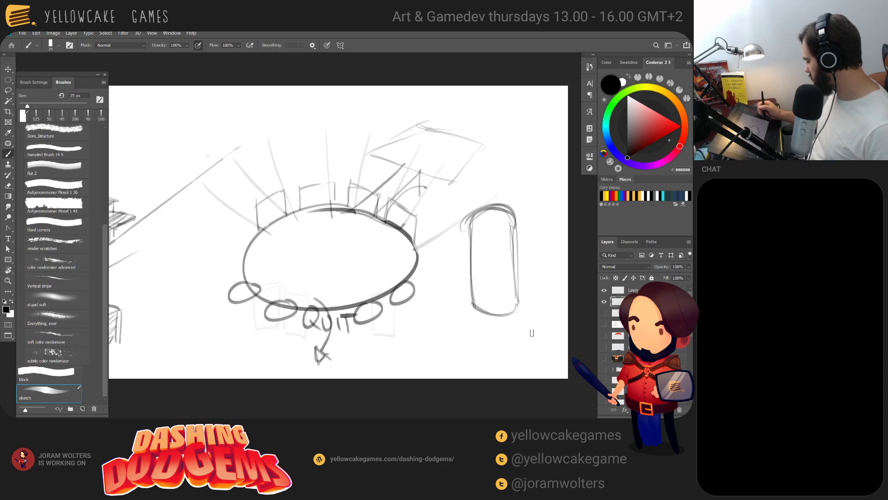
Fade the tall rounded platform outline with the eraser, keeping it as a faint guide
key("e")
mouse_move(488, 208)
left_mouse_down()
mouse_move(480, 294)
mouse_move(472, 266)
mouse_move(493, 271)
mouse_move(511, 293)
left_mouse_up()
key("b")
Sketch a wide rounded platform across the faded outline, with five small panels along its back edge and small circles along its front
left_click_drag(445, 251, 530, 249)
key("ctrl+z")
left_click_drag(451, 241, 532, 240)
left_click_drag(450, 275, 465, 241)
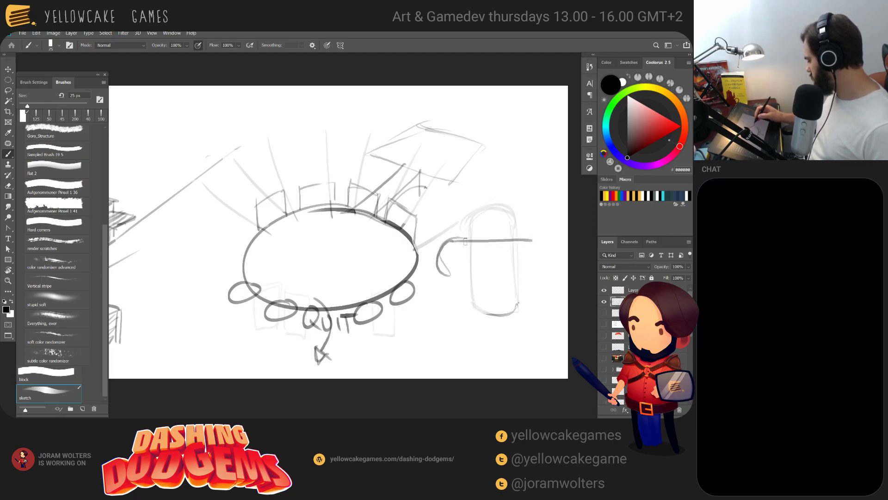
mouse_move(532, 240)
left_mouse_down()
mouse_move(547, 268)
mouse_move(538, 278)
left_mouse_up()
mouse_move(440, 277)
left_mouse_down()
mouse_move(532, 278)
mouse_move(461, 277)
left_mouse_up()
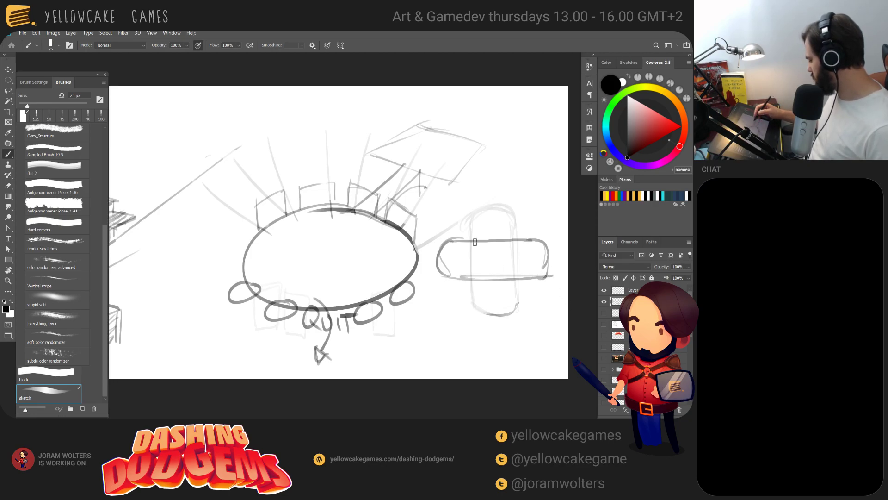
mouse_move(458, 240)
left_mouse_down()
mouse_move(477, 229)
mouse_move(495, 239)
mouse_move(495, 226)
mouse_move(542, 245)
left_mouse_up()
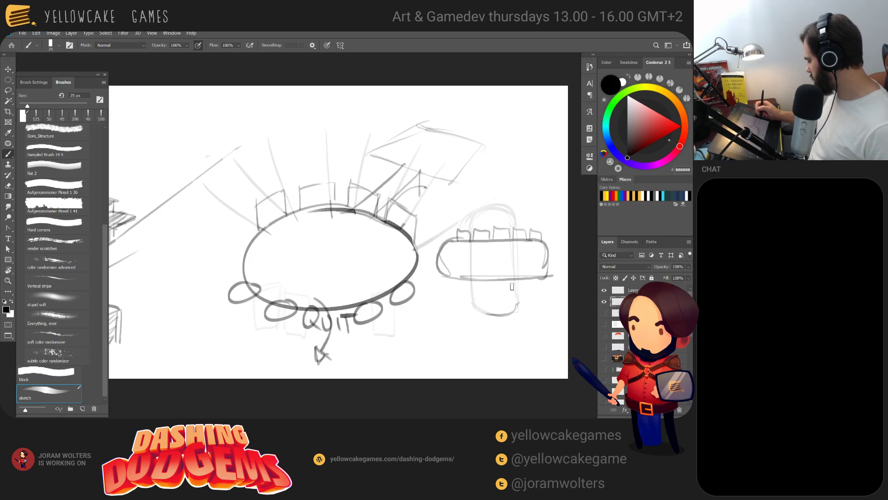
left_click_drag(462, 284, 525, 284)
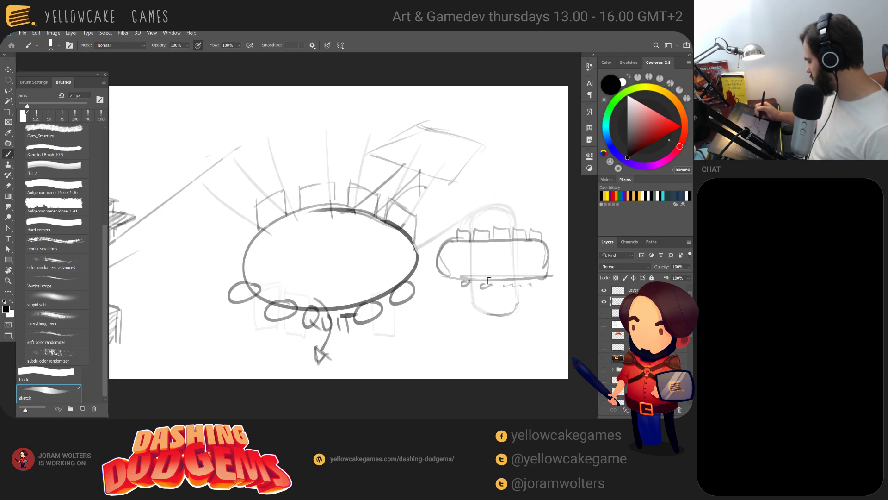
Give the tilted platform behind the ellipse a visible thickness and darken its outer edges
mouse_move(405, 281)
left_mouse_down()
mouse_move(509, 273)
mouse_move(465, 297)
left_mouse_up()
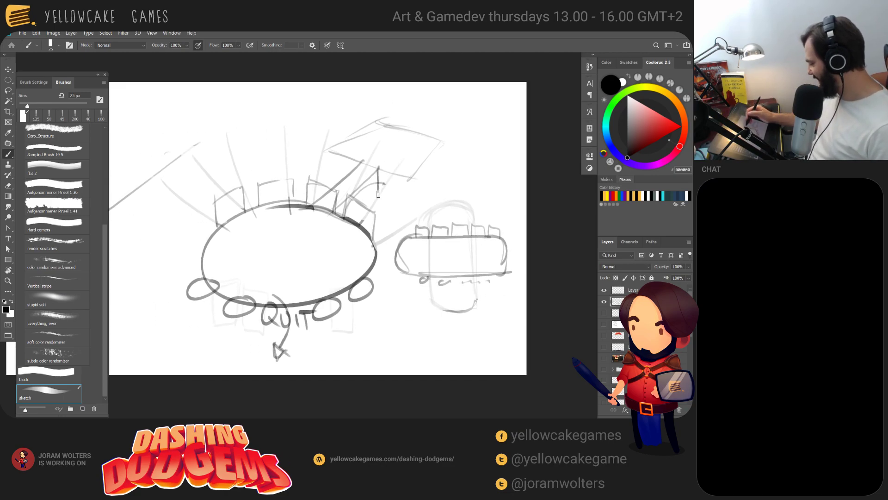
mouse_move(384, 183)
left_mouse_down()
mouse_move(423, 192)
mouse_move(410, 191)
mouse_move(442, 146)
mouse_move(416, 182)
left_mouse_up()
left_click_drag(442, 141, 440, 152)
left_click_drag(328, 149, 358, 168)
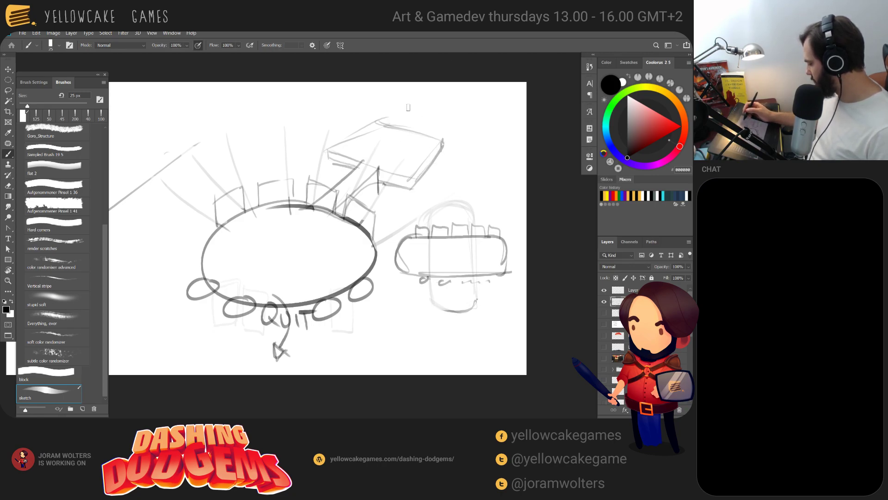
left_click_drag(377, 122, 443, 139)
left_click_drag(385, 131, 443, 141)
left_click_drag(380, 119, 331, 149)
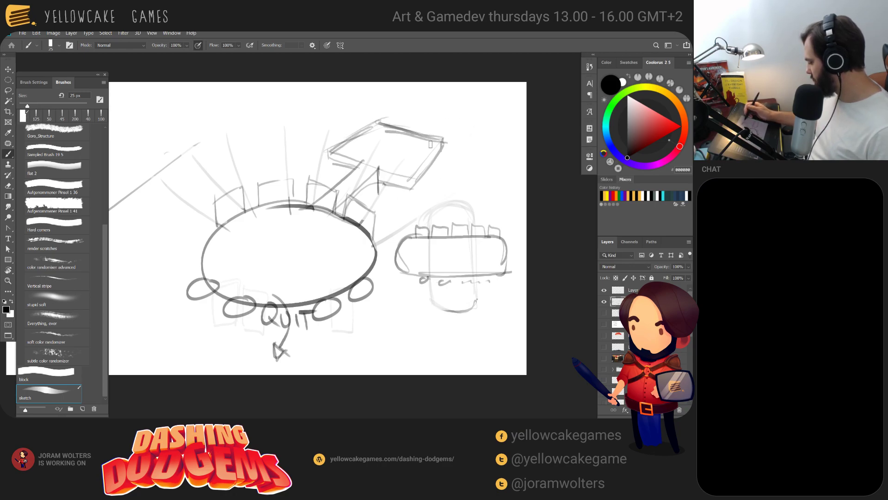
Draw supporting posts beneath the tilted platform's corners and lighten the sketch lines on its top surface
mouse_move(405, 194)
left_mouse_down()
mouse_move(403, 231)
mouse_move(413, 191)
left_mouse_up()
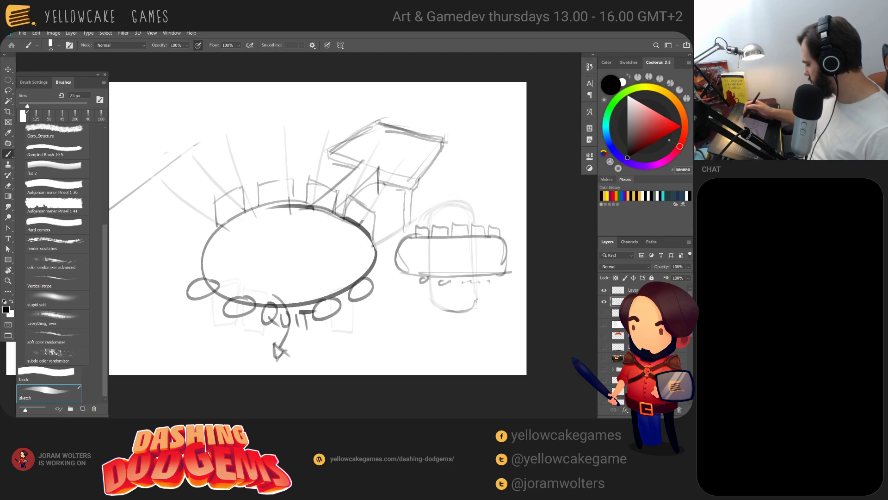
left_click_drag(446, 145, 443, 202)
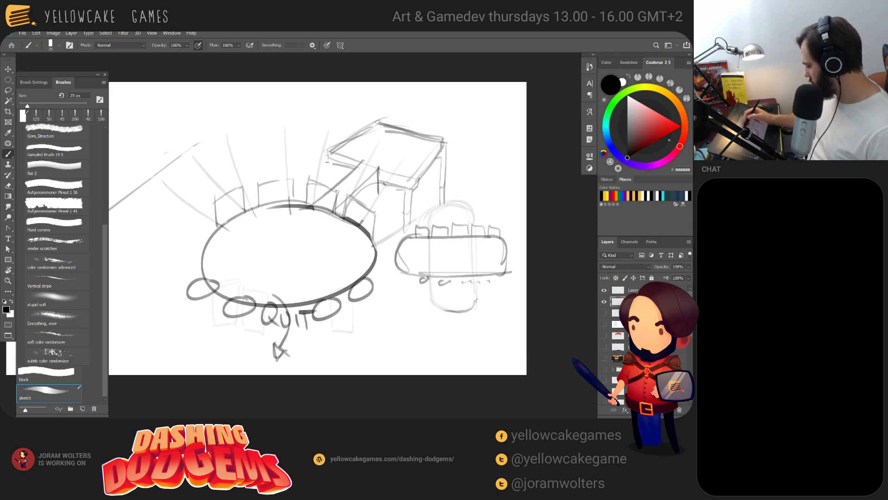
left_click_drag(339, 163, 331, 188)
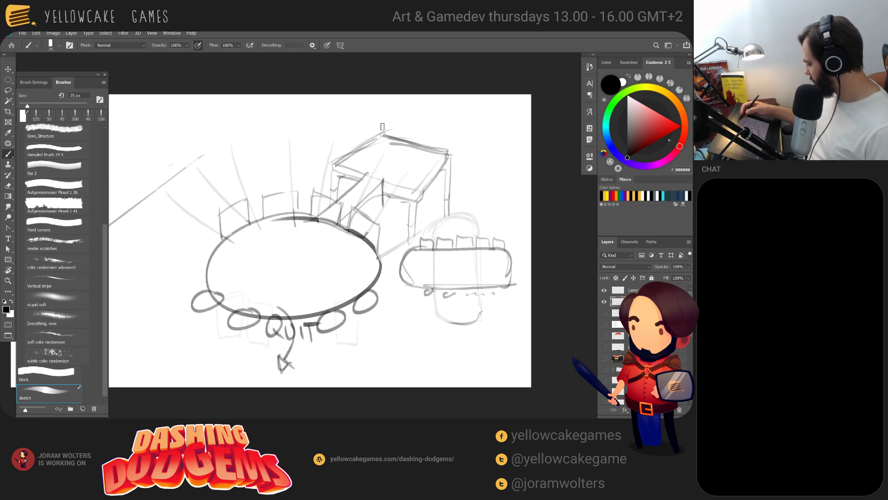
key("e")
left_click_drag(392, 146, 426, 151)
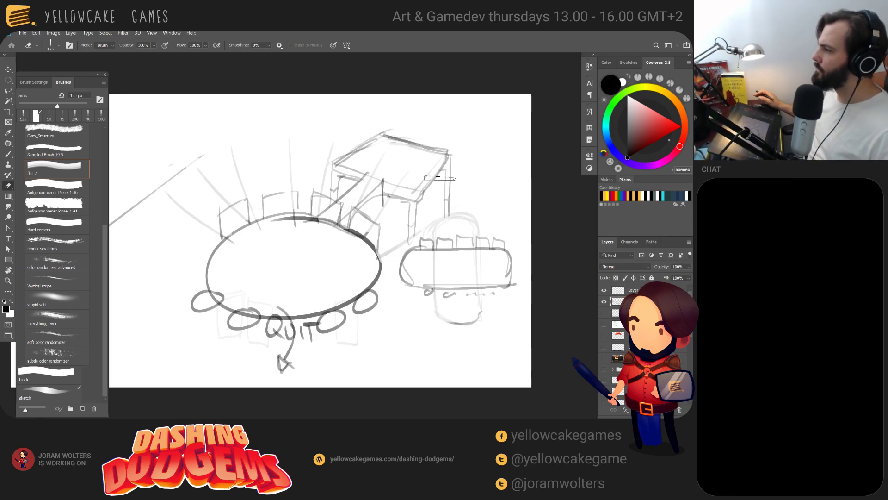
Switch to Discord to examine the layout sketch posted in the streaming channel, and return to Photoshop to compare it with the ellipse layout
key("alt+Tab")
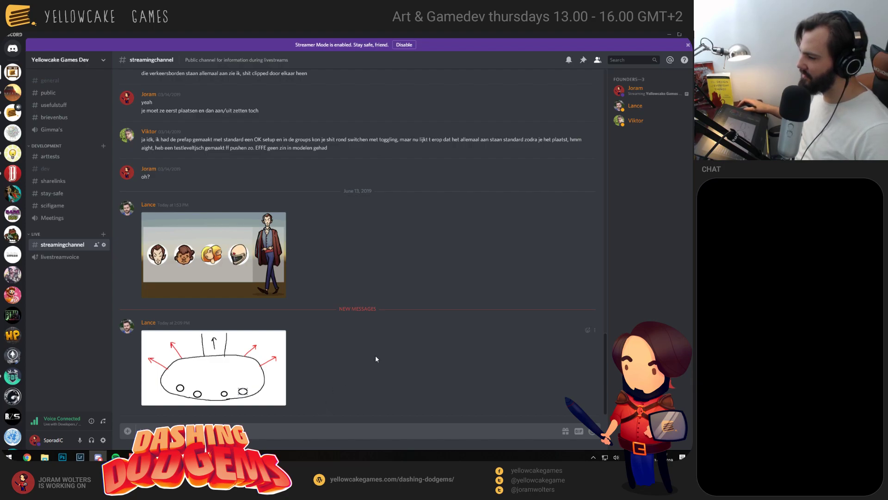
key("alt+Tab")
left_click_drag(472, 326, 492, 317)
mouse_move(387, 339)
left_mouse_down()
mouse_move(486, 309)
mouse_move(499, 288)
mouse_move(505, 301)
mouse_move(460, 301)
mouse_move(478, 301)
mouse_move(471, 298)
left_mouse_up()
key("b")
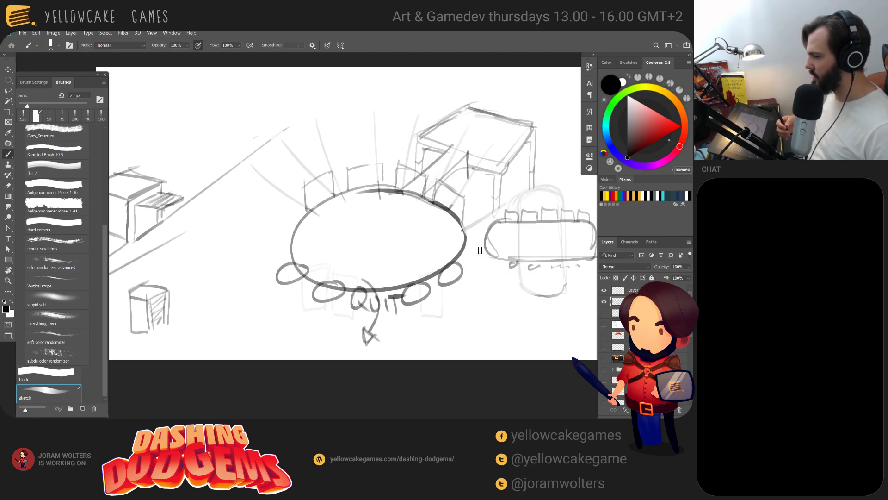
left_click_drag(496, 311, 320, 286)
mouse_move(408, 319)
left_mouse_down()
mouse_move(524, 332)
mouse_move(536, 316)
left_mouse_up()
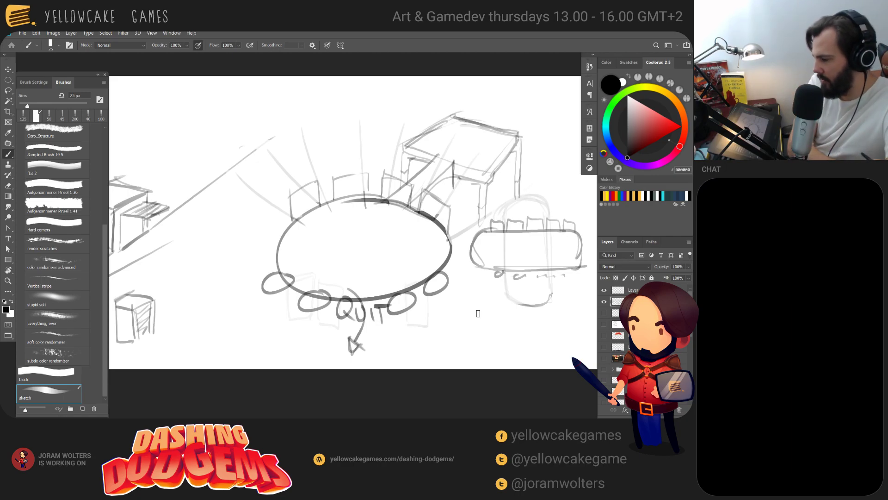
left_click(535, 311)
left_click_drag(538, 293, 518, 307)
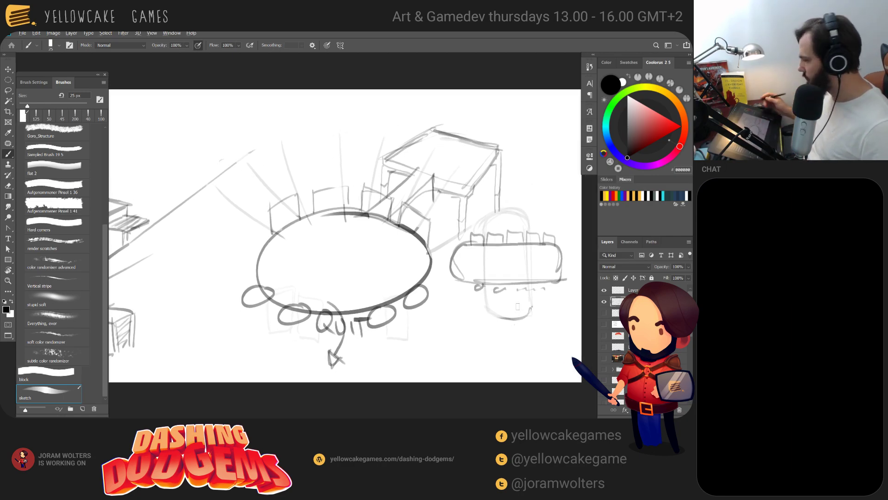
Switch to Unity to examine the cylinder platform mock-up in the scene, and return to the Photoshop sketch
key("alt+Tab")
left_click_drag(352, 217, 377, 235, "alt")
scroll(373, 245, "down", 3)
mouse_move(437, 273)
left_mouse_down()
mouse_move(374, 236)
mouse_move(383, 257)
mouse_move(432, 279)
left_mouse_up()
key("alt+Tab")
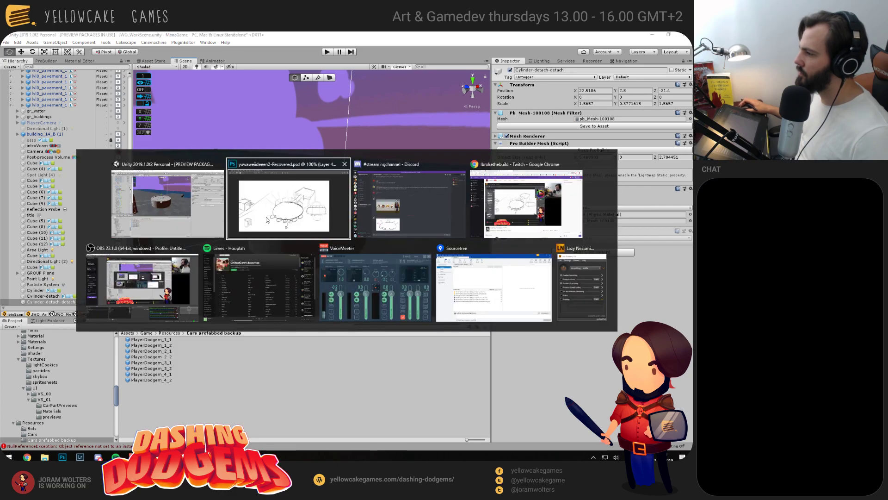
left_click(265, 210)
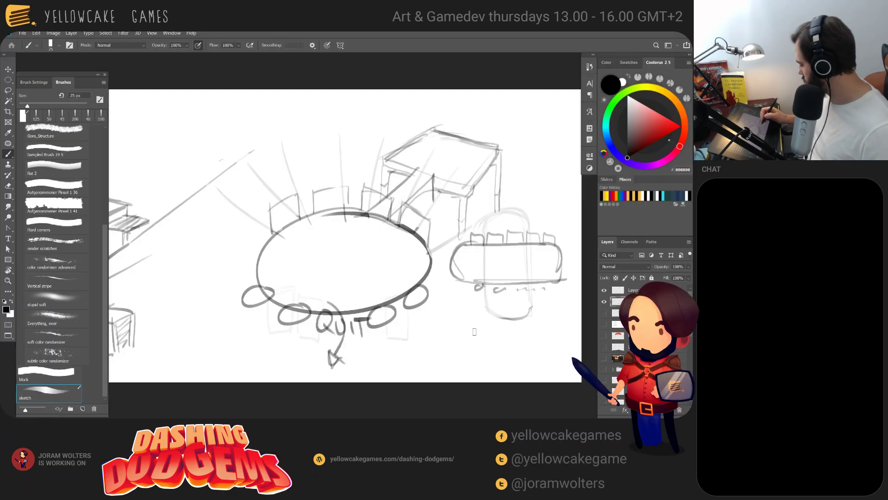
Switch to the Polygon tool, try out a shape on the canvas and undo it
left_click_drag(459, 316, 513, 309)
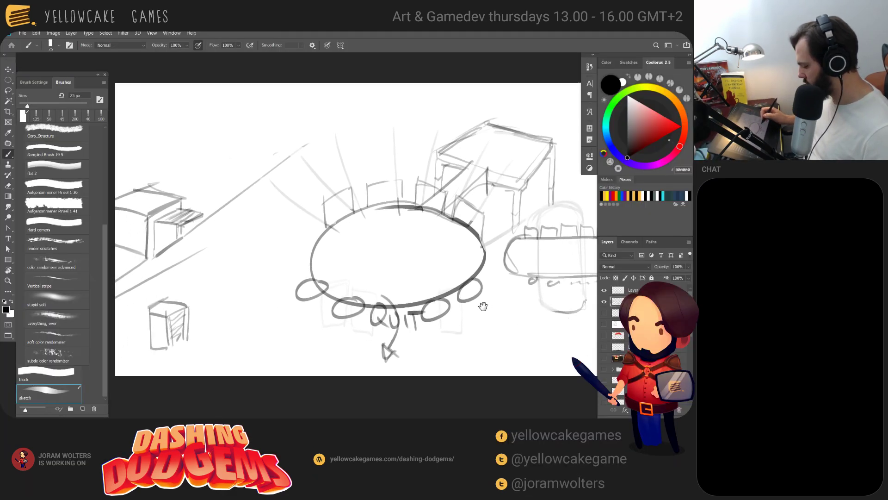
left_click(7, 262)
right_click(8, 263)
left_click(46, 282)
left_click_drag(214, 162, 291, 182)
key("ctrl+z")
Set the polygon's sides to 12 and draw a black polygon about 420 px wide between the building and the ellipse
left_click(319, 46)
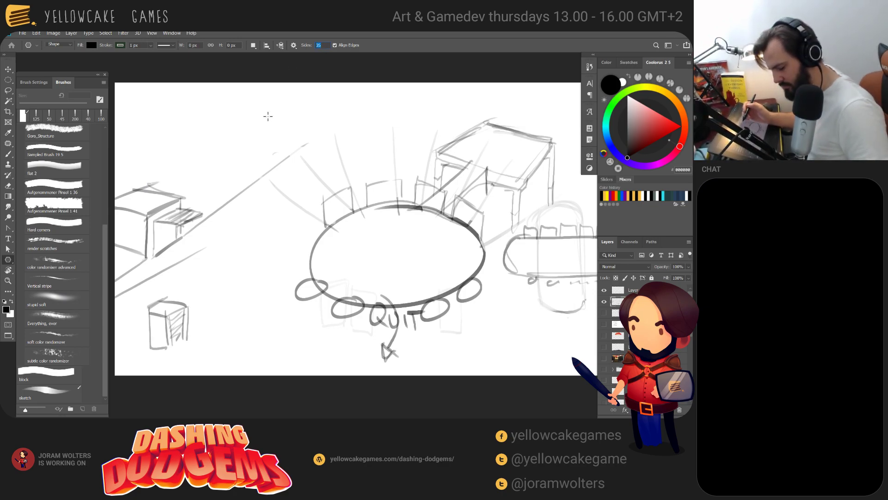
left_click(295, 48)
left_click(267, 101)
left_click_drag(238, 151, 298, 175)
key("ctrl+z")
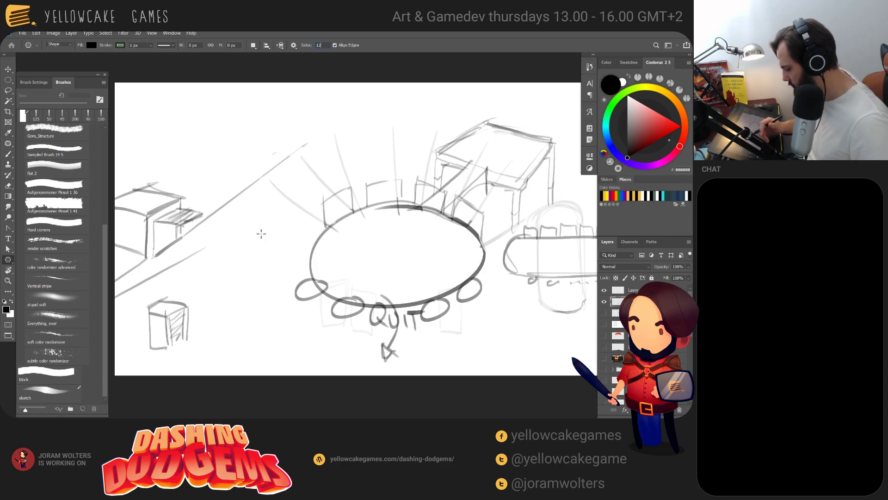
left_click_drag(260, 189, 319, 231)
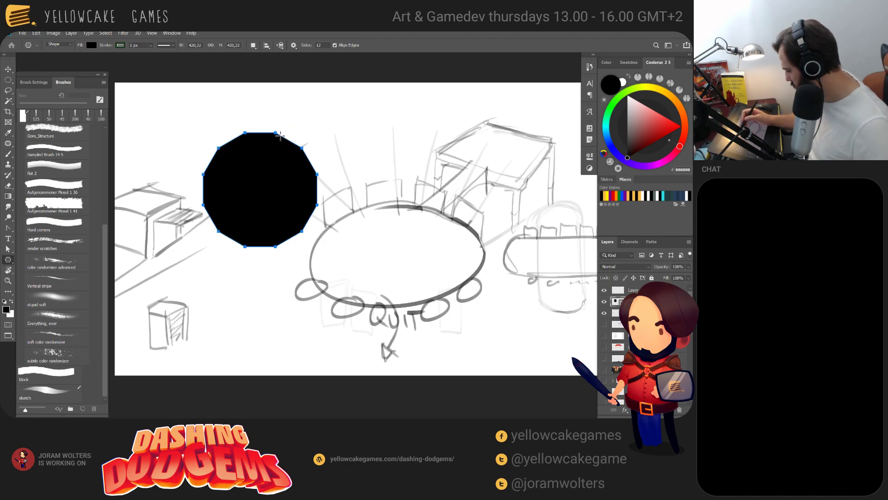
Move the polygon closer to the ellipse and apply a perspective transform that narrows its top and widens its base
key("v")
left_click_drag(284, 195, 322, 226)
key("ctrl+t")
right_click(311, 211)
left_click(352, 258)
left_click_drag(355, 164, 320, 188)
left_click_drag(357, 280, 433, 253)
Squash the polygon vertically with Free Transform into a flat platform shape and apply the transformation
right_click(320, 226)
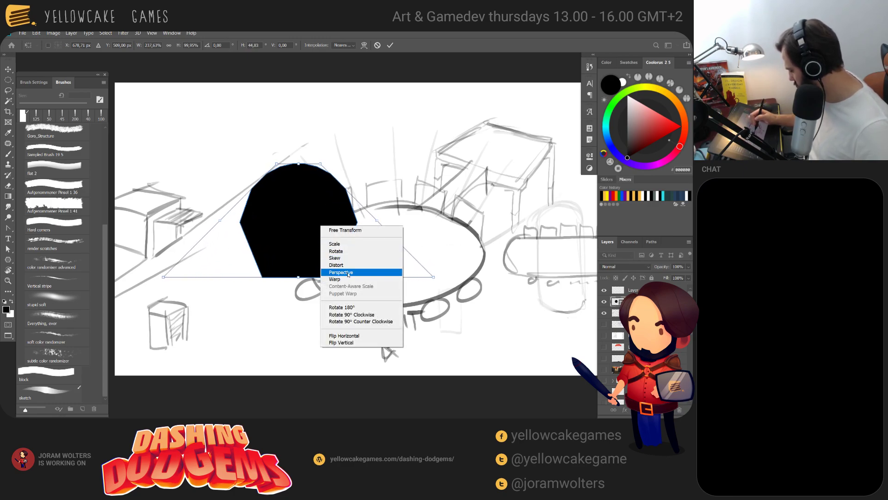
left_click(345, 230)
left_click_drag(299, 164, 304, 189)
key("Return")
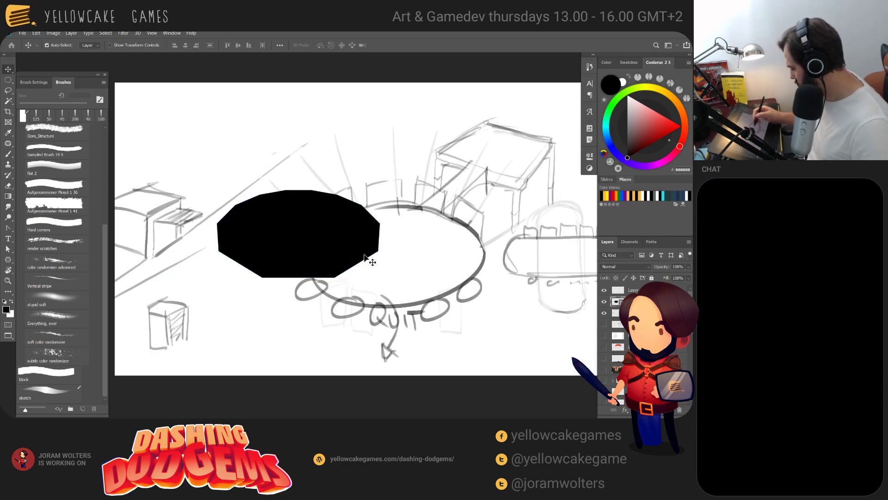
Set the polygon layer's opacity to 34% and place the polygon over the sketched ellipse
key("3")
key("4")
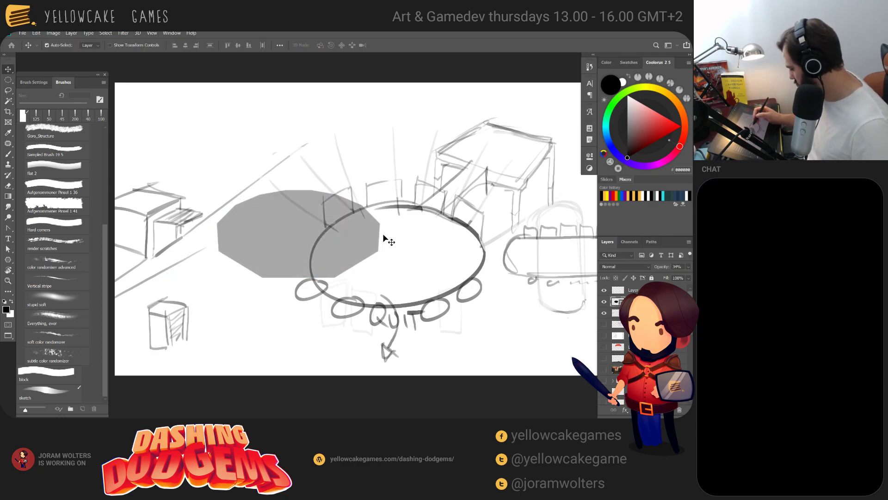
left_click_drag(370, 236, 433, 263)
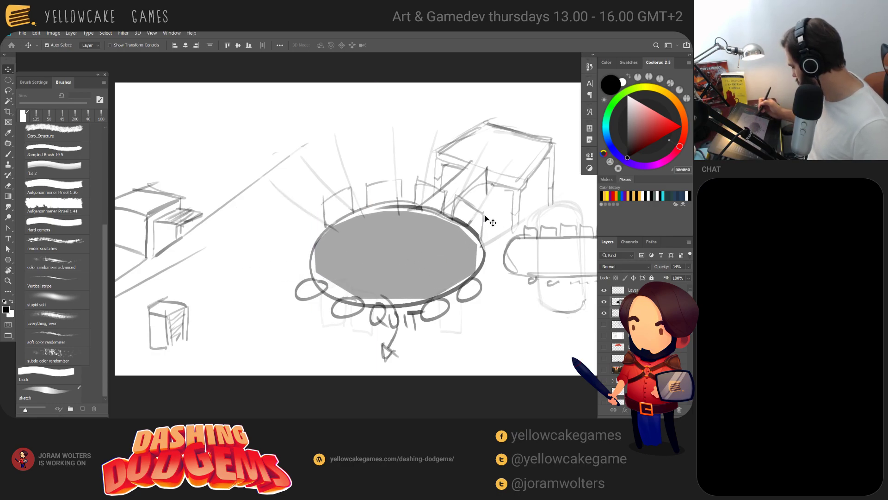
Create a new empty layer above the polygon with the brush ready for sketching
key("b")
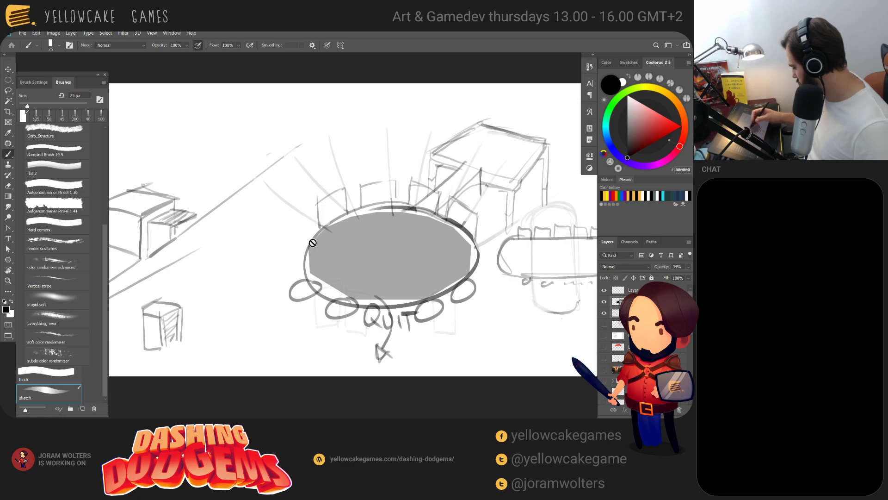
key("ctrl+shift+alt+n")
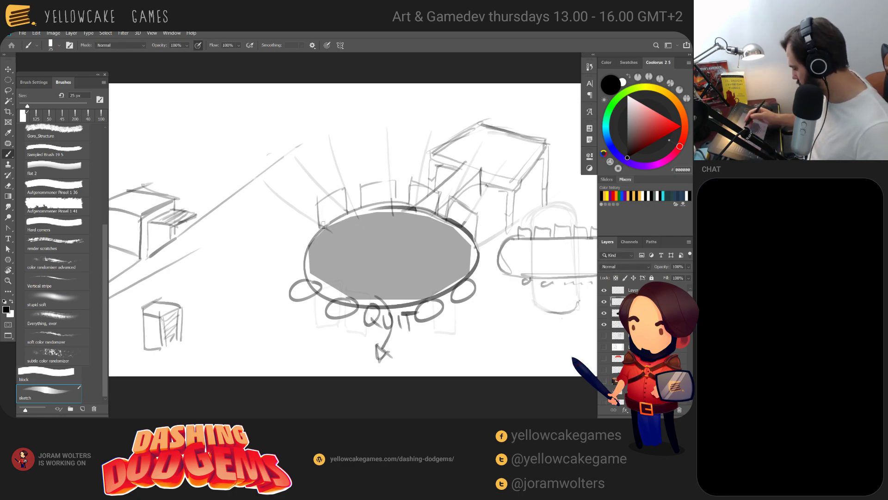
Sketch the platform's back rim along the polygon's upper edge, with side lines running down from its left and right corners
mouse_move(309, 241)
left_mouse_down()
mouse_move(374, 210)
mouse_move(347, 216)
mouse_move(429, 215)
mouse_move(405, 215)
mouse_move(433, 218)
mouse_move(474, 246)
mouse_move(458, 229)
mouse_move(475, 250)
left_mouse_up()
key("ctrl+z")
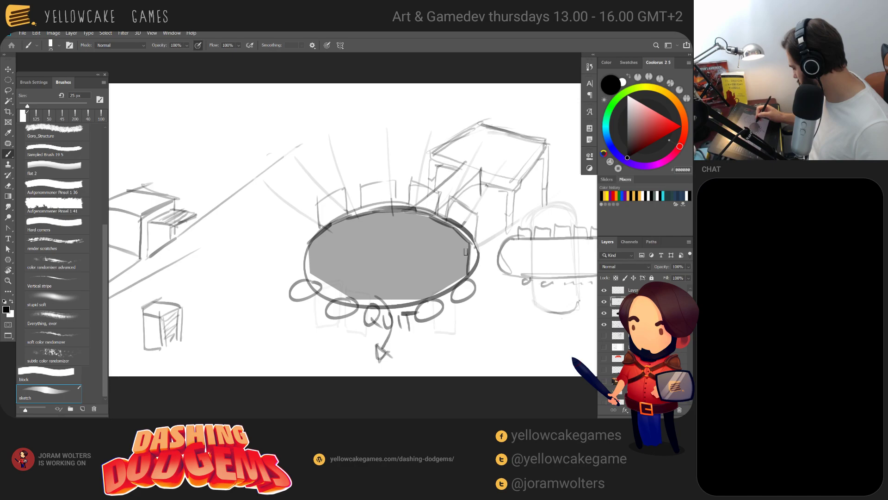
left_click_drag(304, 247, 313, 368)
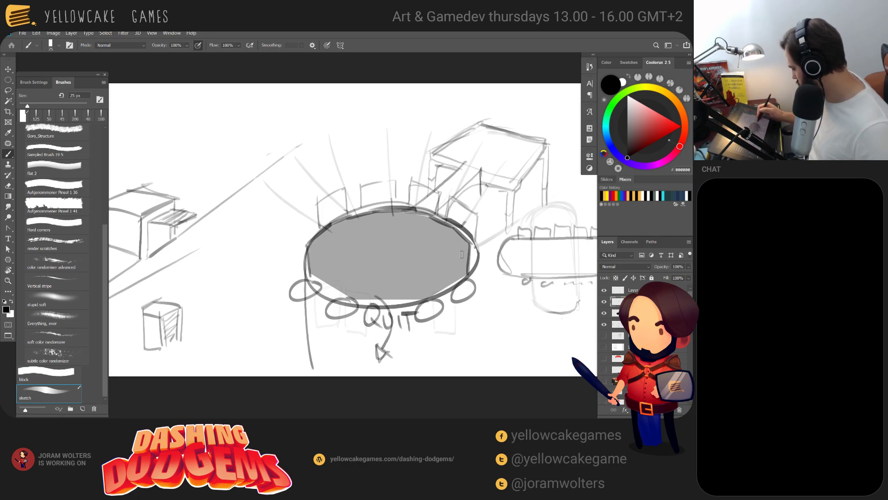
left_click_drag(469, 249, 473, 357)
left_click_drag(470, 277, 472, 345)
Hide the earlier layout sketch layers and move the grey polygon to the centre of the canvas
key("v")
left_click(476, 265)
left_click(604, 324)
left_click(604, 301)
left_click(604, 290)
left_click_drag(402, 264, 382, 233)
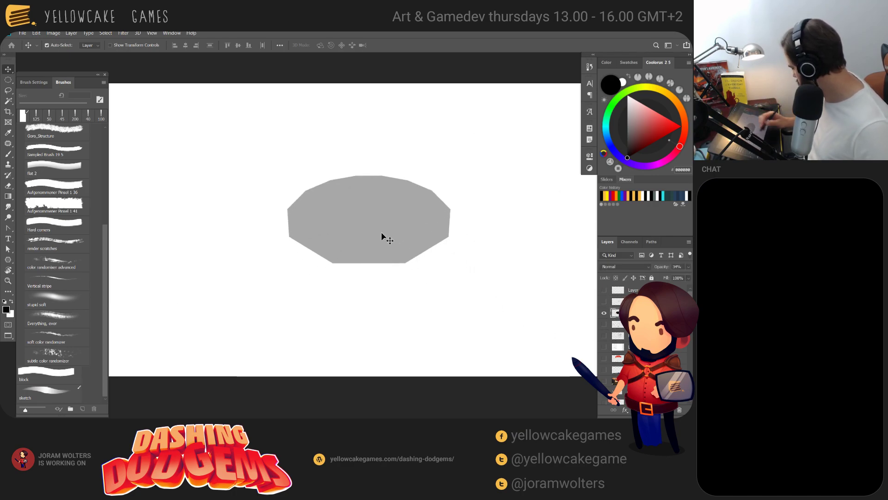
Show only the rim sketch layer with the polygon and move the rim lines to line up with the polygon
left_click(604, 290)
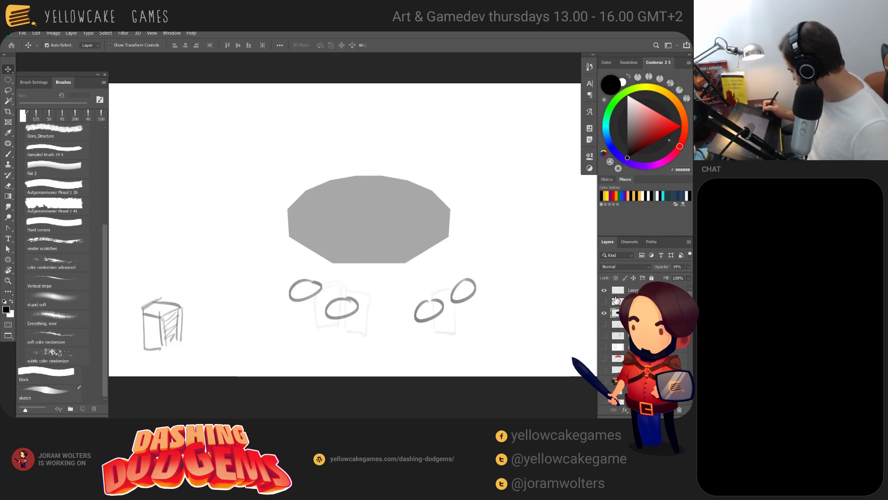
left_click(604, 290)
left_click(604, 301)
left_click(604, 302)
left_click(604, 301)
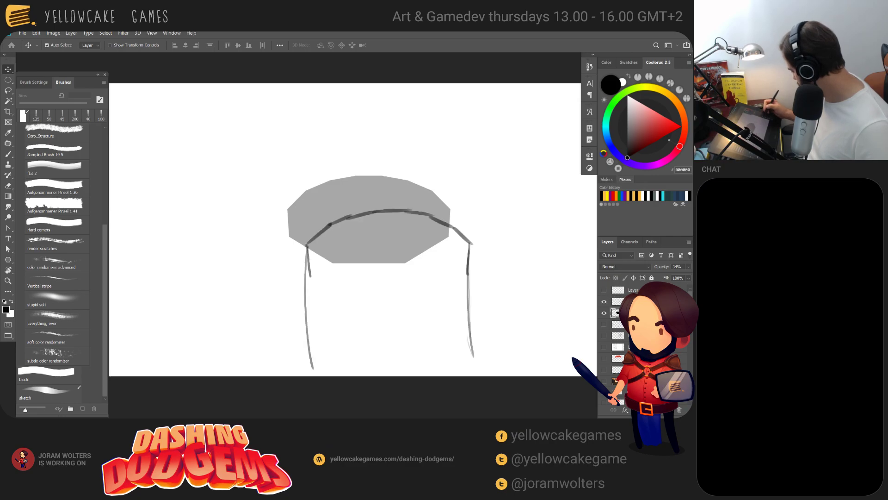
mouse_move(466, 242)
left_mouse_down()
mouse_move(446, 215)
mouse_move(454, 212)
left_mouse_up()
key("e")
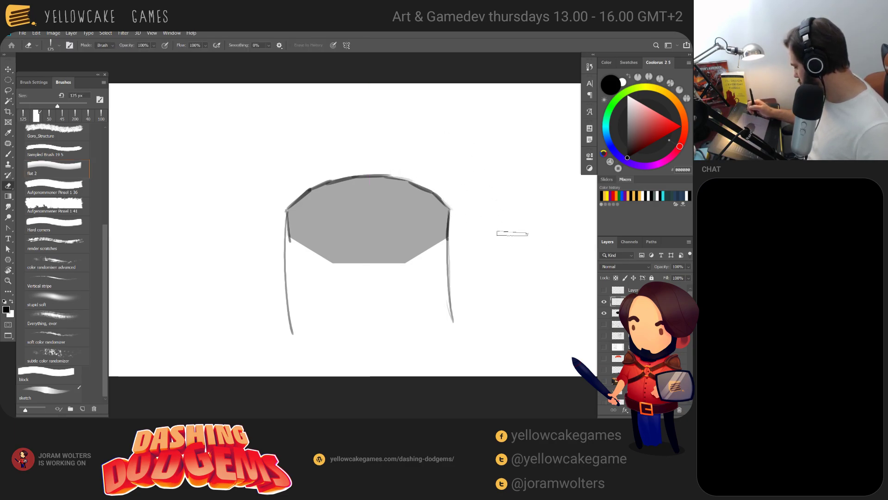
Sketch a vertical line down from the polygon's front left corner and a small ellipse beside it
key("b")
left_click_drag(331, 264, 332, 363)
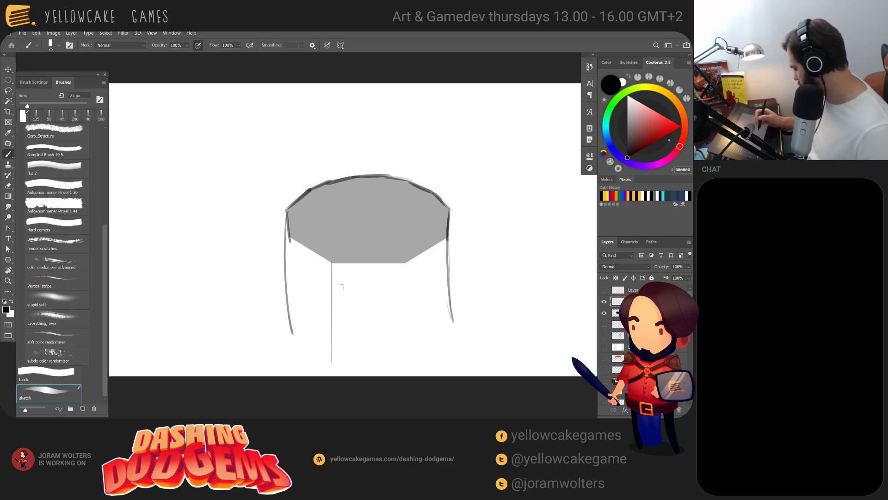
left_click_drag(304, 258, 318, 257)
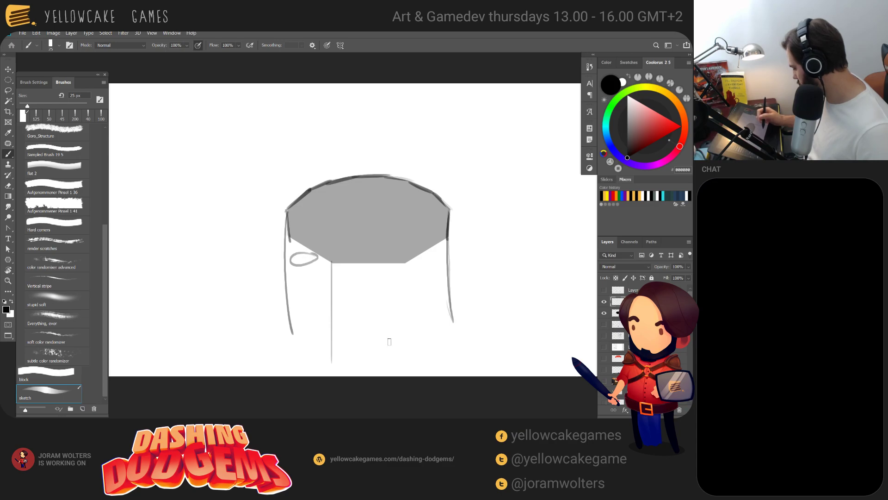
Delete the rim sketch layer and the flattened polygon layer
key("v")
key("Delete")
left_click_drag(444, 271, 404, 233)
key("Delete")
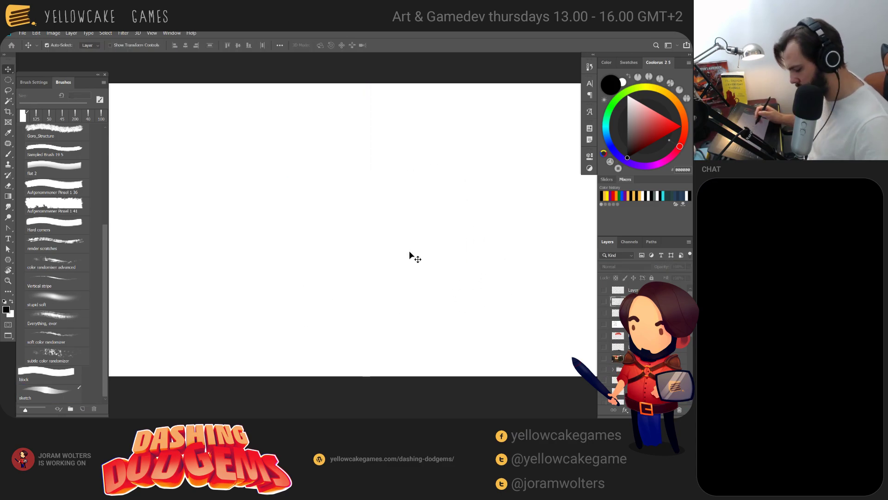
Draw a new large black 12-sided polygon on the blank canvas with the Polygon tool
key("u")
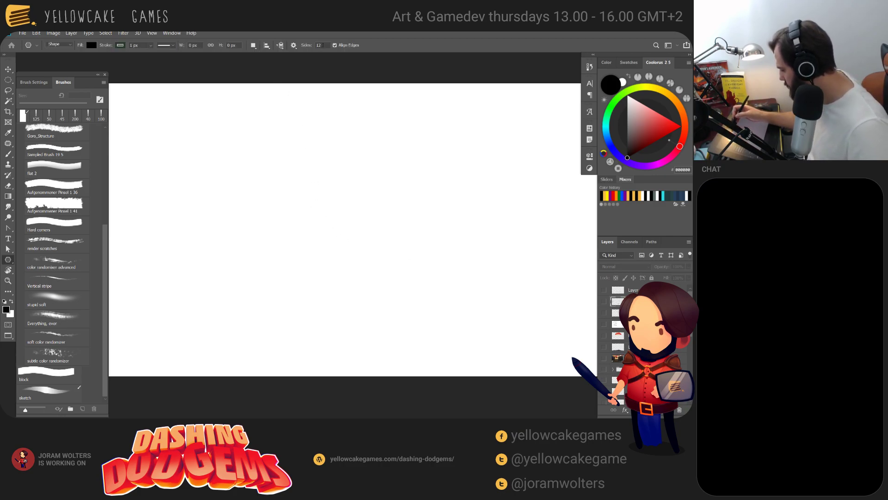
mouse_move(290, 171)
left_mouse_down()
mouse_move(347, 212)
mouse_move(370, 214)
mouse_move(366, 204)
mouse_move(380, 266)
left_mouse_up()
key("v")
key("b")
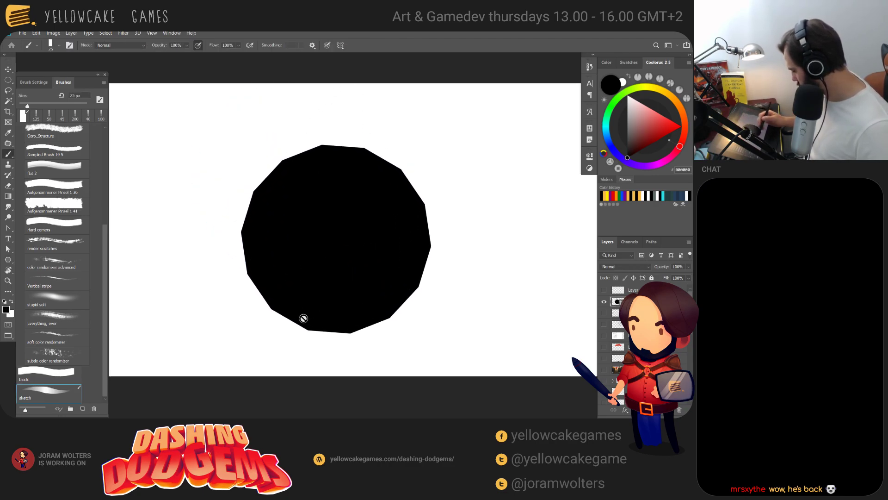
key("v")
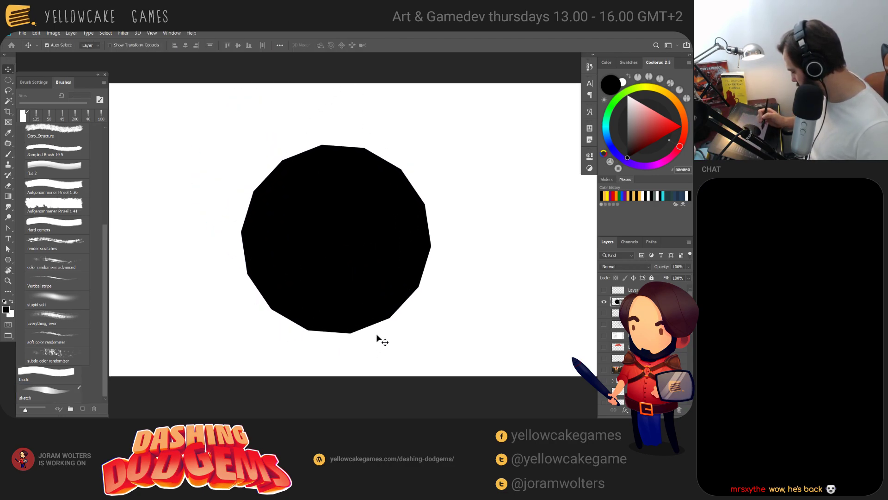
left_click(409, 307)
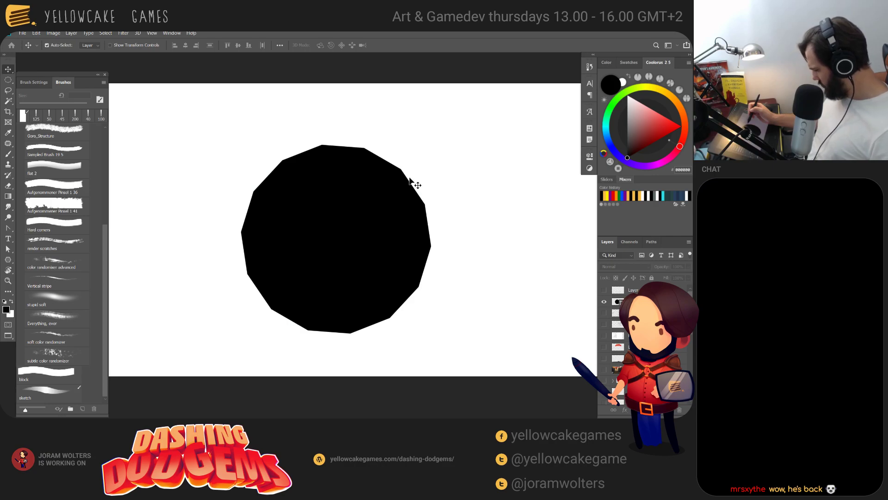
Try to stretch the polygon sideways by moving its right-hand anchor points outward, and undo the change
key("ctrl")
key("a")
left_click_drag(472, 133, 342, 352)
left_click_drag(480, 143, 348, 343)
left_click_drag(434, 249, 554, 262)
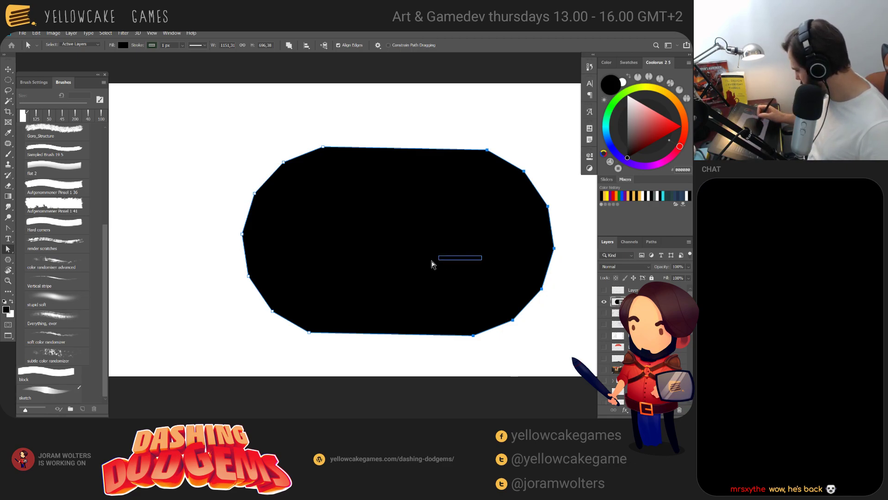
key("v")
left_click_drag(490, 268, 421, 263)
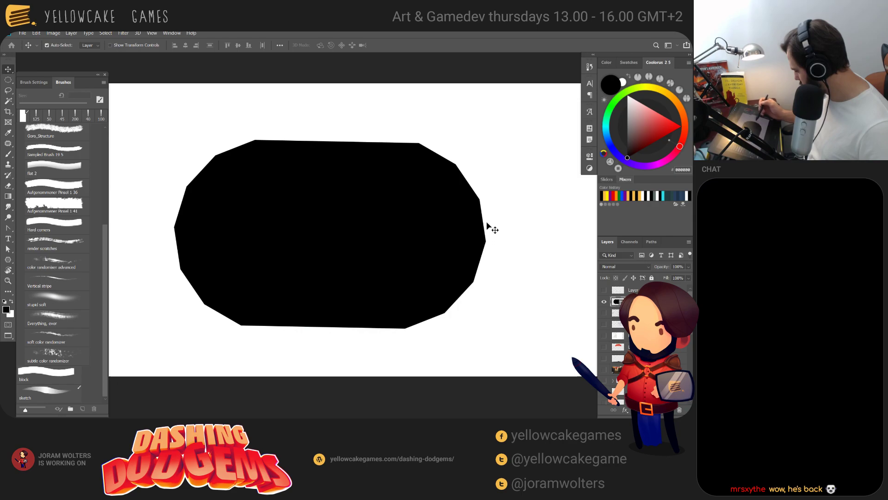
key("ctrl+z")
key("ctrl+z")
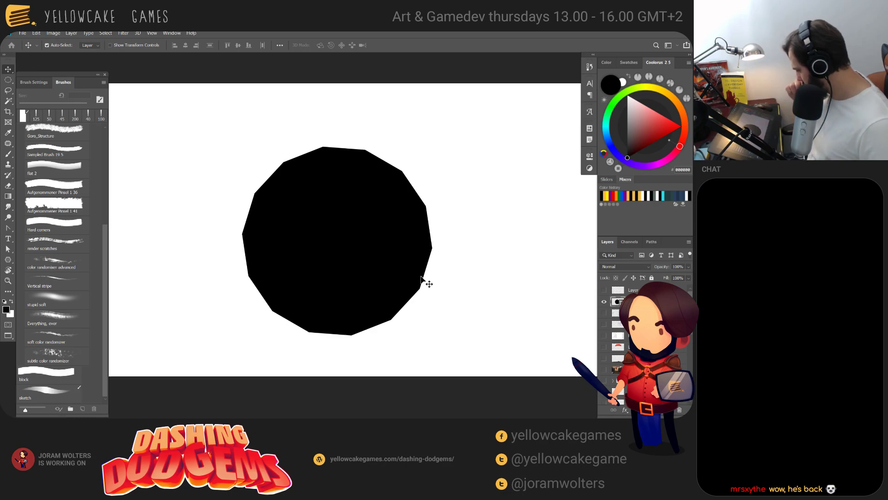
Rotate the polygon slightly with Free Transform so its top and bottom edges lie level, and apply the rotation
key("ctrl+t")
left_click_drag(446, 148, 441, 143)
key("Return")
key("ctrl+t")
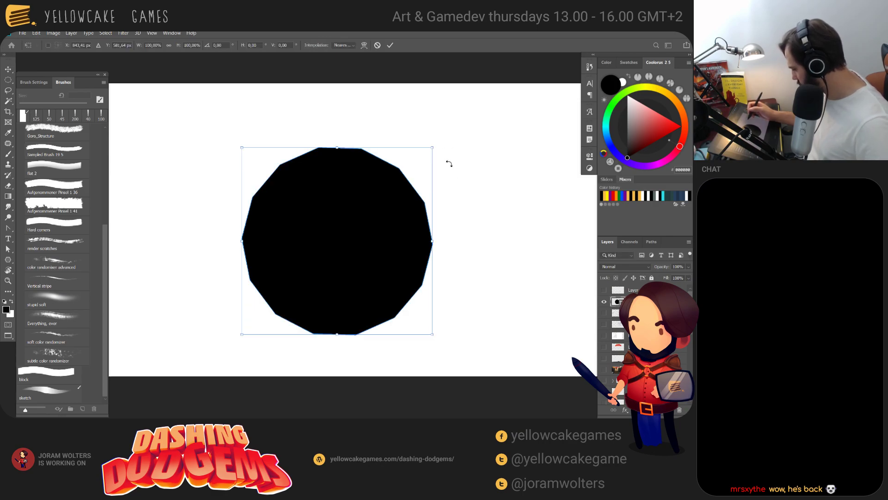
left_click_drag(446, 142, 447, 144)
key("Return")
key("ctrl+t")
key("Return")
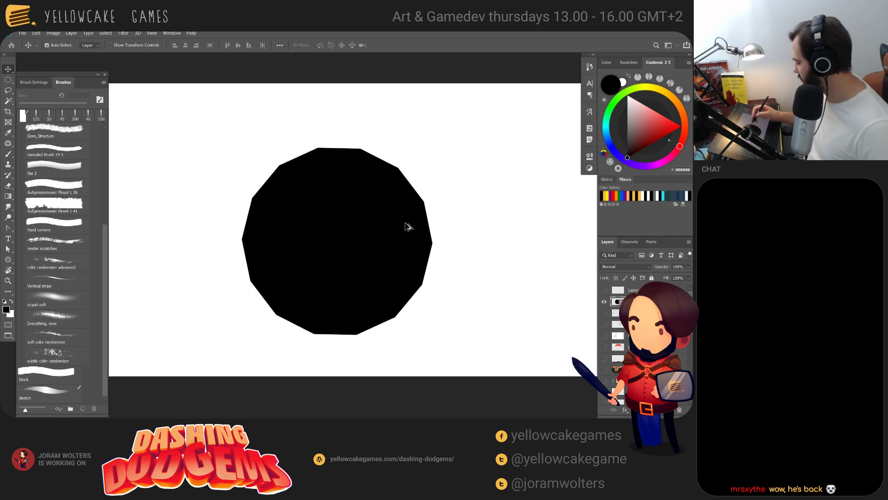
Centre the polygon on the canvas at 30% opacity, and duplicate its layer with the original copy hidden
mouse_move(423, 244)
left_mouse_down()
mouse_move(434, 232)
mouse_move(390, 264)
mouse_move(425, 254)
mouse_move(378, 252)
mouse_move(431, 248)
left_mouse_up()
key("3")
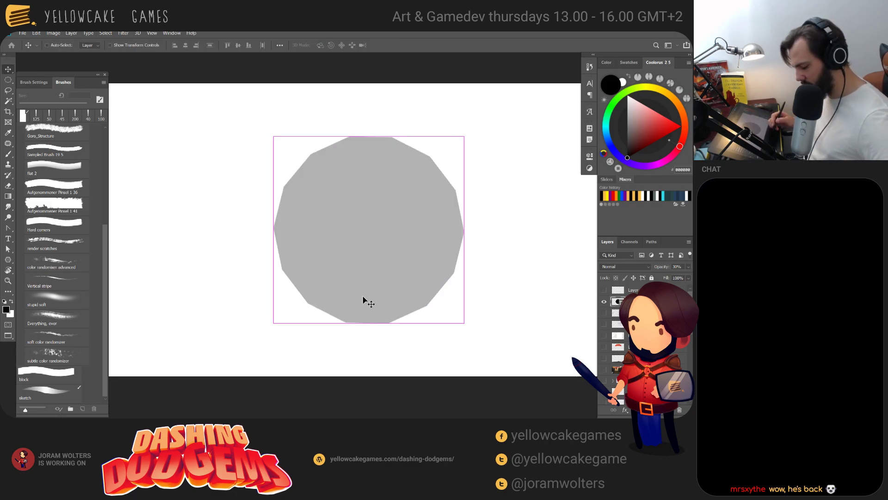
key("ctrl+j")
left_click(605, 312)
Apply a perspective transform to the polygon copy, widening its base and narrowing its top
key("ctrl+t")
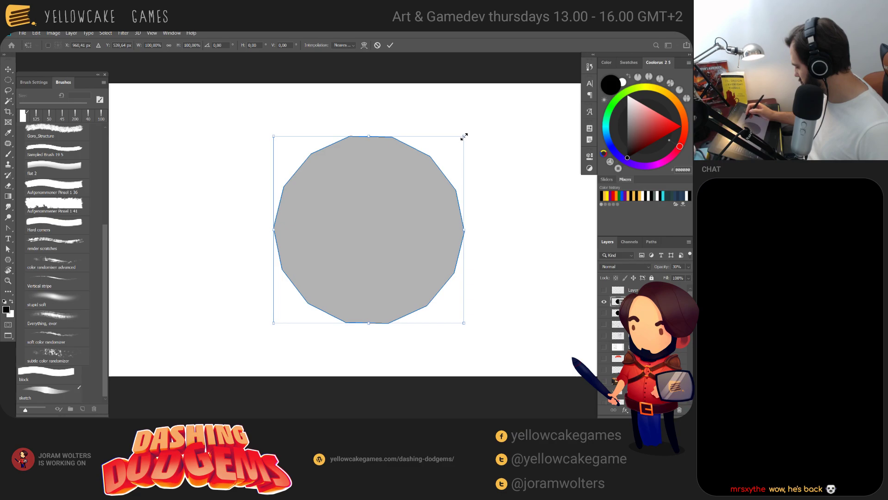
right_click(412, 181)
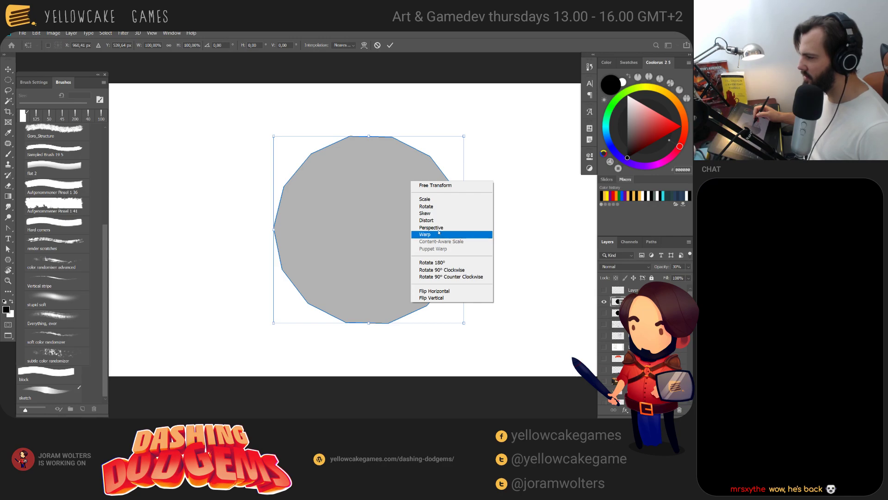
left_click(437, 228)
left_click_drag(465, 325, 576, 322)
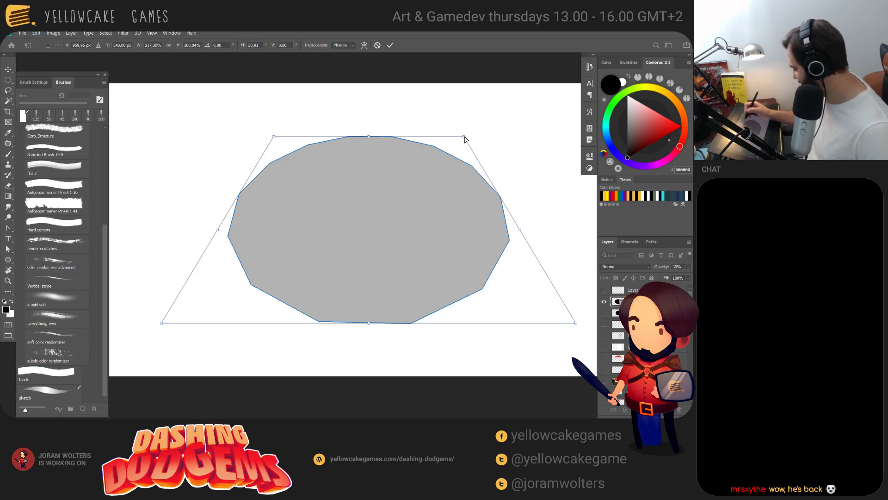
left_click_drag(464, 137, 434, 137)
Squash the polygon vertically with Free Transform to a height of about 536 px and apply the transformation
right_click(397, 171)
left_click(419, 174)
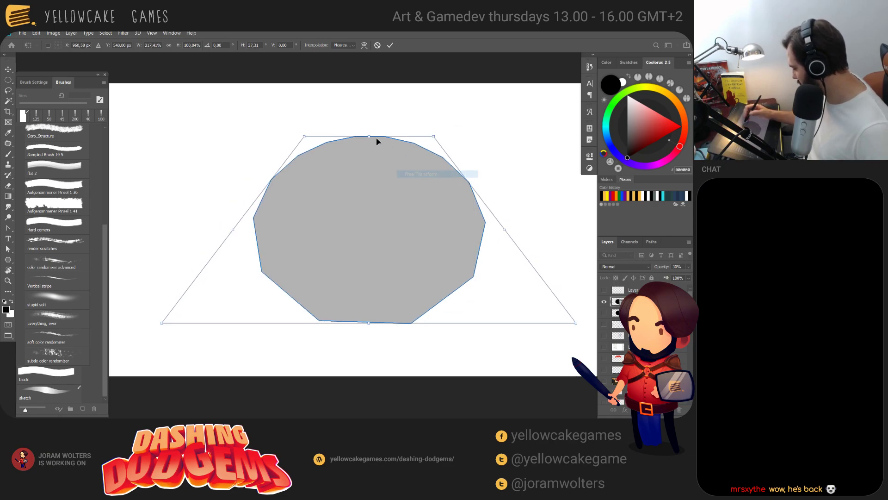
left_click_drag(369, 137, 385, 178)
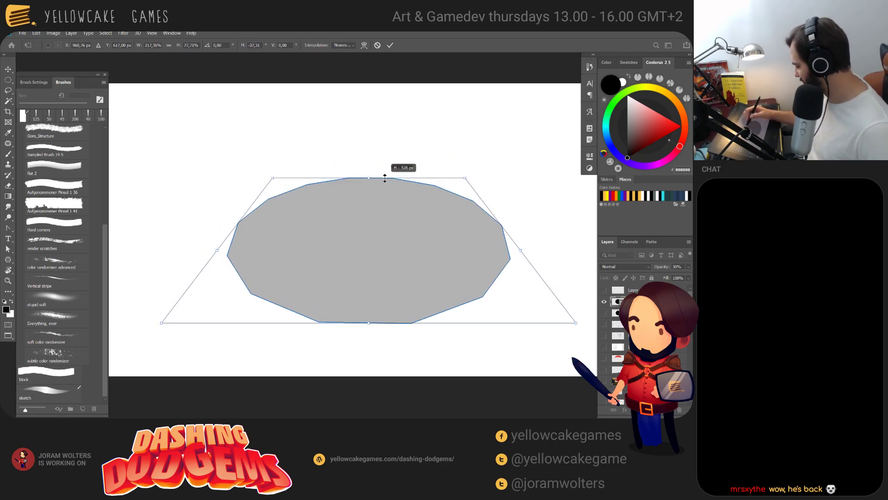
key("Return")
On a new layer, outline the polygon's back left edges with the brush and draw a vertical line down from its left corner
key("b")
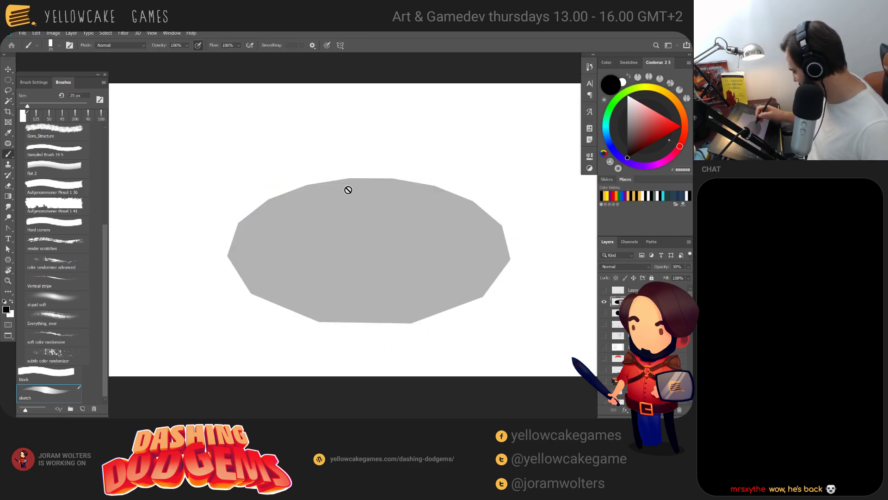
key("ctrl+shift+alt+n")
mouse_move(355, 175)
left_mouse_down()
mouse_move(390, 176)
mouse_move(308, 184)
mouse_move(364, 167)
mouse_move(335, 179)
mouse_move(356, 176)
left_mouse_up()
key("ctrl+z")
key("ctrl+z")
mouse_move(270, 197)
left_mouse_down()
mouse_move(311, 183)
mouse_move(239, 222)
mouse_move(225, 253)
left_mouse_up()
key("ctrl+z")
left_click_drag(241, 218, 223, 260)
key("ctrl+z")
key("ctrl+z")
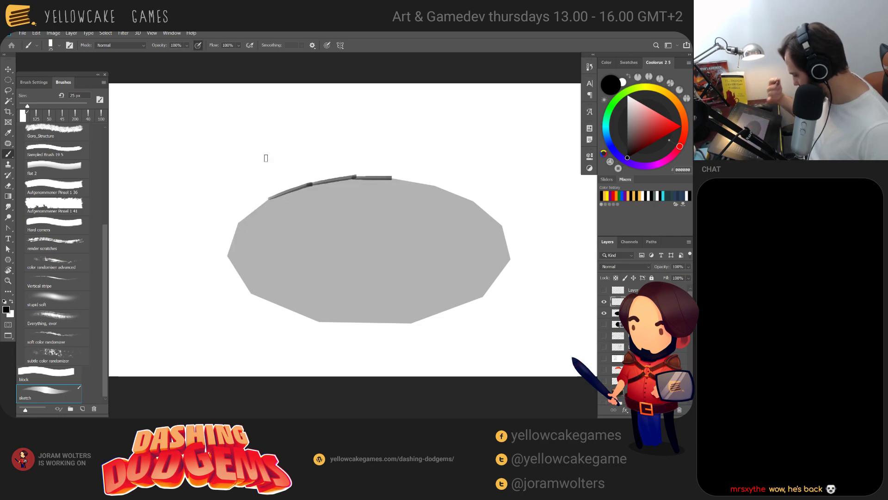
mouse_move(236, 225)
left_mouse_down()
mouse_move(268, 199)
mouse_move(225, 254)
mouse_move(226, 370)
left_mouse_up()
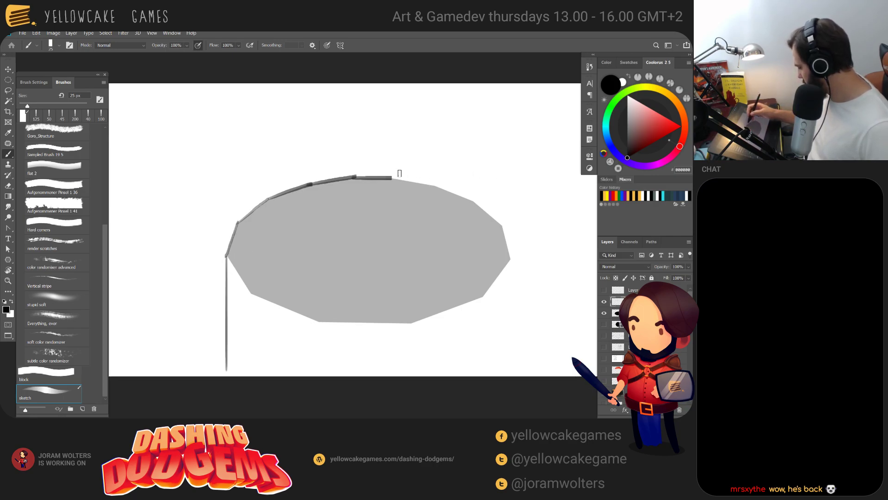
Outline the polygon's back right edges and draw a vertical line down from its right corner, then restore the canvas rotation
key("r")
mouse_move(466, 101)
left_mouse_down()
mouse_move(484, 315)
mouse_move(410, 288)
left_mouse_up()
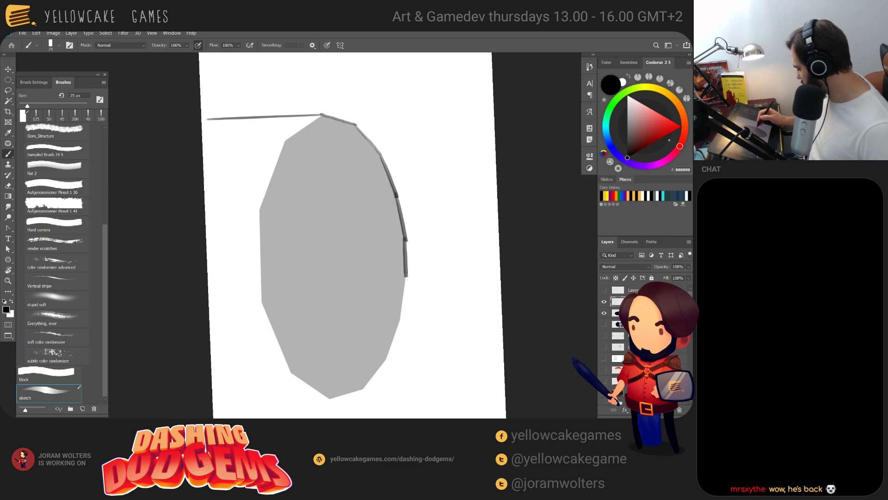
mouse_move(405, 277)
left_mouse_down()
mouse_move(401, 329)
mouse_move(397, 318)
mouse_move(382, 356)
left_mouse_up()
key("ctrl+z")
mouse_move(401, 318)
left_mouse_down()
mouse_move(389, 358)
mouse_move(351, 392)
mouse_move(364, 388)
left_mouse_up()
key("r")
key("Escape")
key("b")
left_click_drag(510, 255, 511, 376)
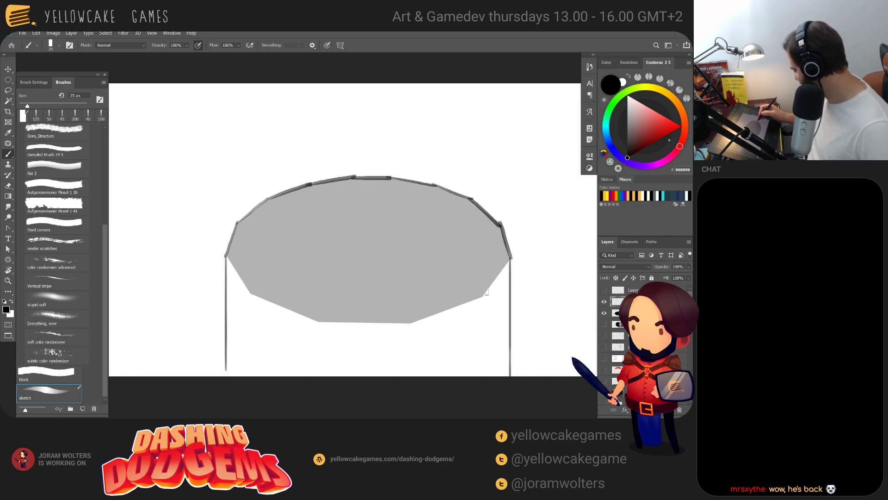
Sketch four ellipses around the platform's front, two on each side of the polygon's lower edges
mouse_move(500, 279)
left_mouse_down()
mouse_move(520, 280)
mouse_move(499, 286)
mouse_move(516, 279)
left_mouse_up()
key("ctrl+z")
mouse_move(485, 326)
left_mouse_down()
mouse_move(440, 341)
mouse_move(484, 326)
left_mouse_up()
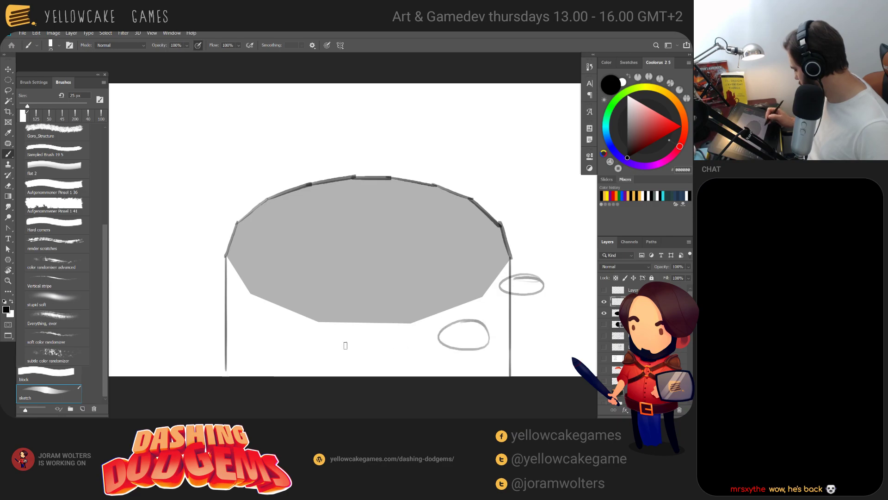
left_click_drag(280, 320, 277, 321)
mouse_move(217, 274)
left_mouse_down()
mouse_move(206, 290)
mouse_move(232, 286)
mouse_move(212, 278)
left_mouse_up()
key("ctrl+z")
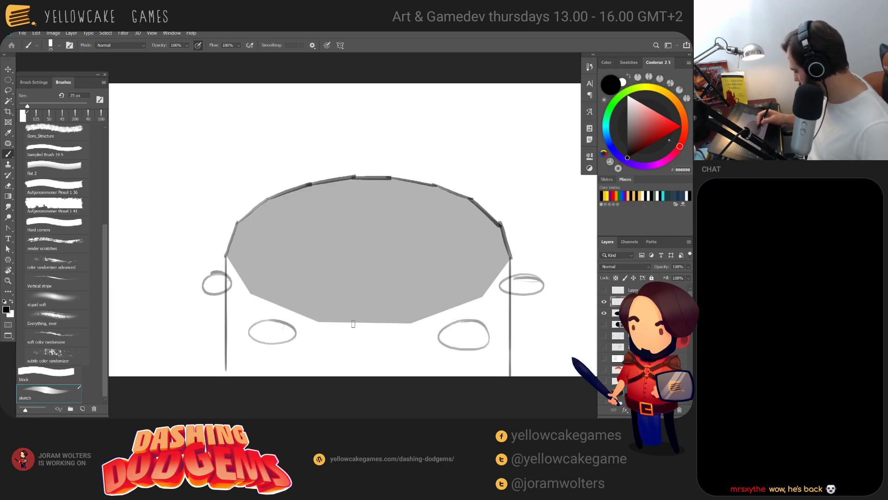
Sketch short angled lines descending from both ends of the polygon's front edge and a stroke at its left corner
mouse_move(319, 323)
left_mouse_down()
mouse_move(334, 328)
mouse_move(340, 350)
left_mouse_up()
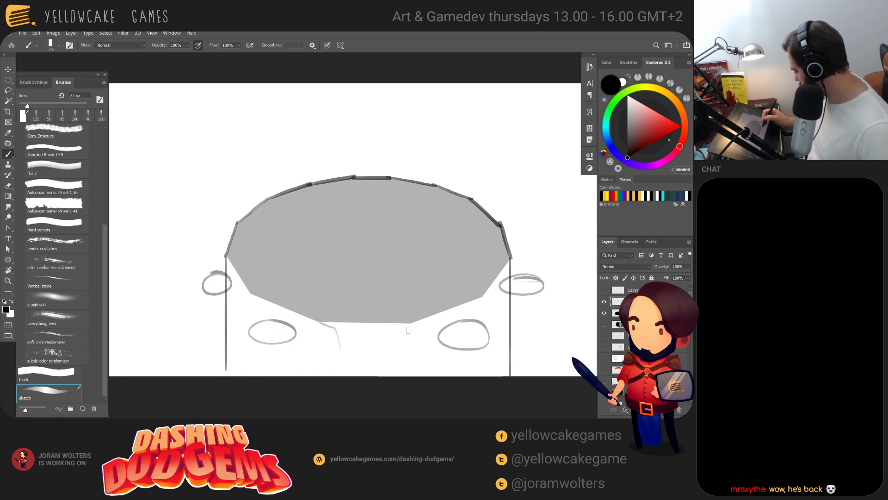
mouse_move(413, 324)
left_mouse_down()
mouse_move(399, 350)
mouse_move(418, 323)
left_mouse_up()
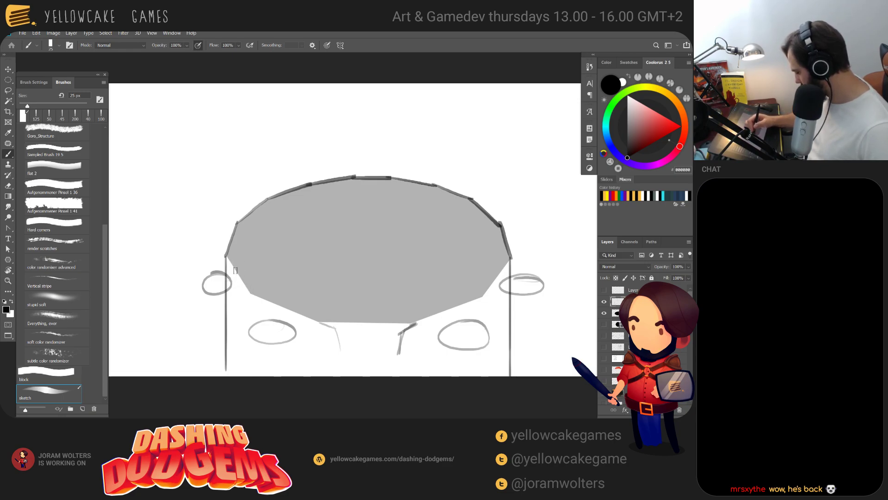
mouse_move(225, 256)
left_mouse_down()
mouse_move(232, 284)
mouse_move(247, 294)
left_mouse_up()
key("ctrl+z")
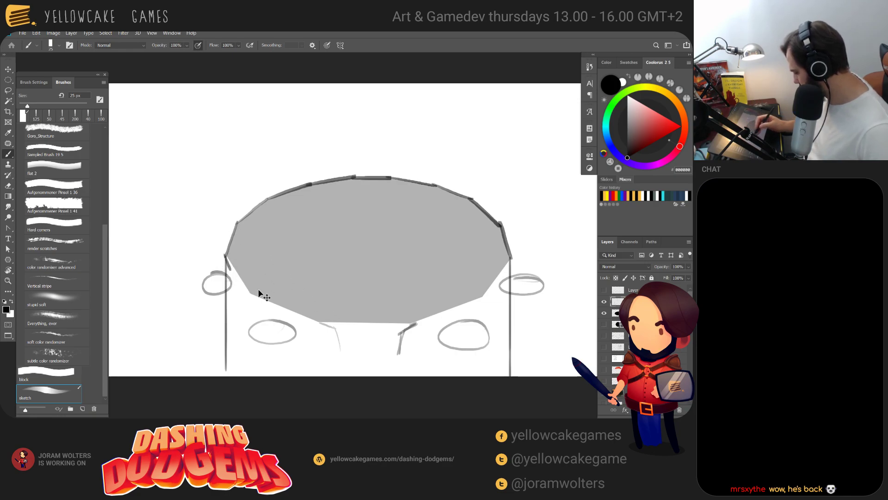
Draw short diagonal strokes connecting the two left ellipses to the polygon's lower left edges
left_click_drag(211, 273, 235, 265)
left_click_drag(218, 296, 250, 284)
left_click_drag(253, 327, 287, 297)
left_click_drag(286, 345, 314, 318)
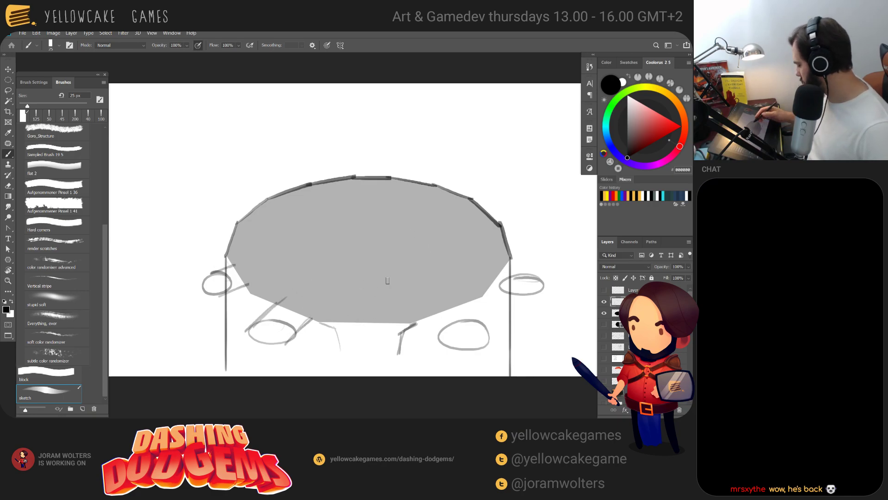
Connect the two right ellipses to the platform's edges with short strokes and sketch tapered stems beneath them
left_click_drag(425, 318, 437, 342)
left_click_drag(482, 321, 465, 304)
mouse_move(494, 266)
left_mouse_down()
mouse_move(527, 276)
mouse_move(515, 372)
left_mouse_up()
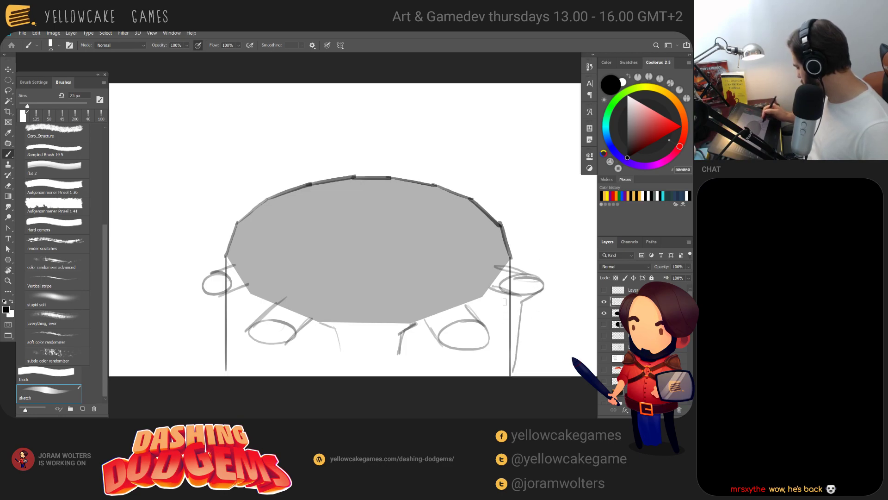
mouse_move(520, 314)
left_mouse_down()
mouse_move(508, 285)
mouse_move(503, 366)
left_mouse_up()
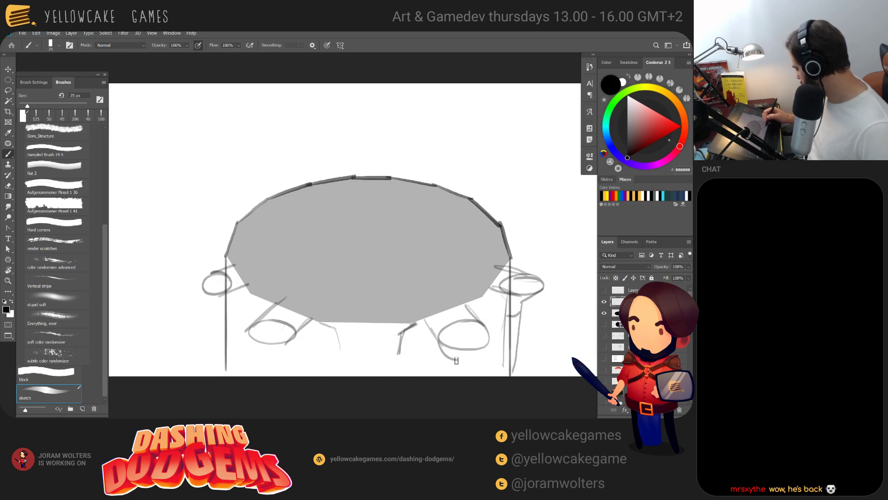
left_click_drag(456, 355, 460, 375)
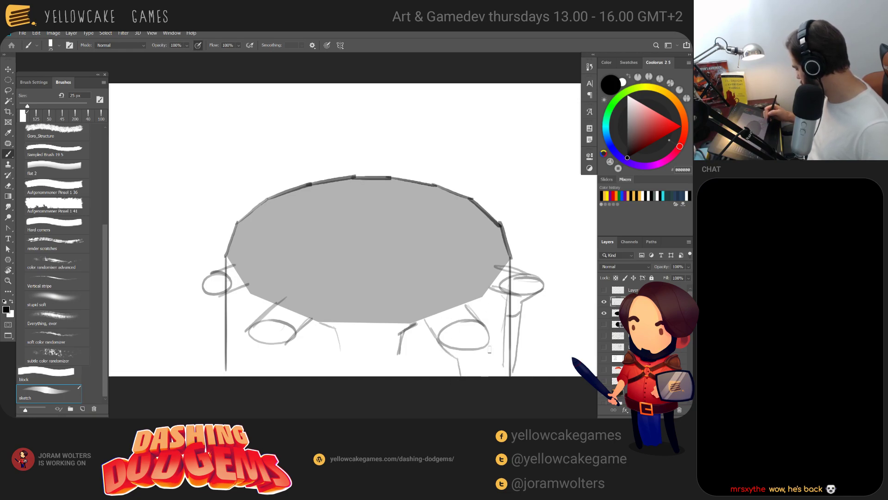
left_click_drag(489, 336, 469, 377)
Sketch matching tapered stems beneath the two left ellipses and erase part of the line along the outer stem
mouse_move(245, 330)
left_mouse_down()
mouse_move(261, 349)
mouse_move(262, 375)
left_mouse_up()
mouse_move(297, 333)
left_mouse_down()
mouse_move(279, 351)
mouse_move(276, 375)
left_mouse_up()
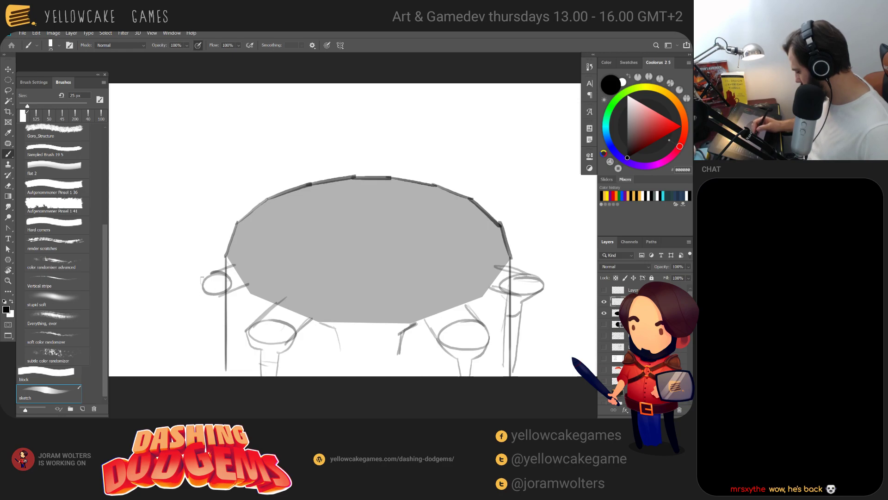
key("ctrl+z")
mouse_move(202, 282)
left_mouse_down()
mouse_move(217, 301)
mouse_move(224, 370)
left_mouse_up()
key("e")
key("b")
key("e")
left_click_drag(230, 296, 227, 363)
key("b")
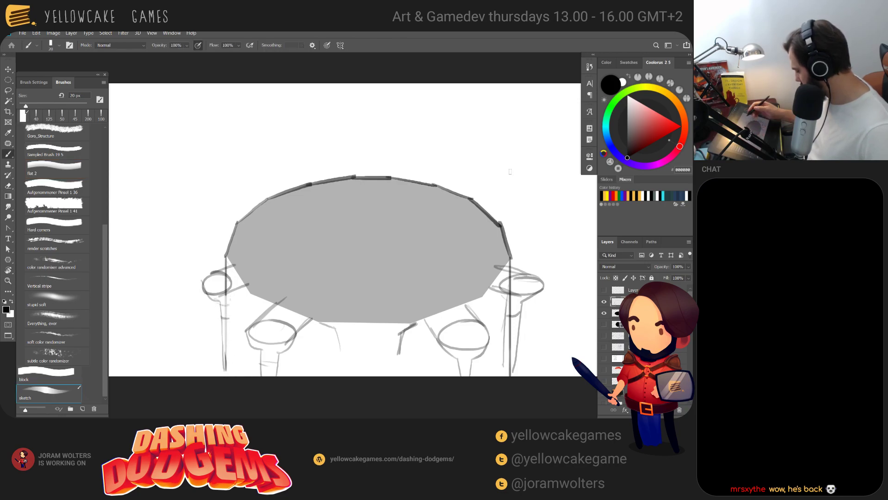
Sketch an upright panel with a curved top and doubled side lines on the platform's back left edge
scroll(417, 166, "up", 1)
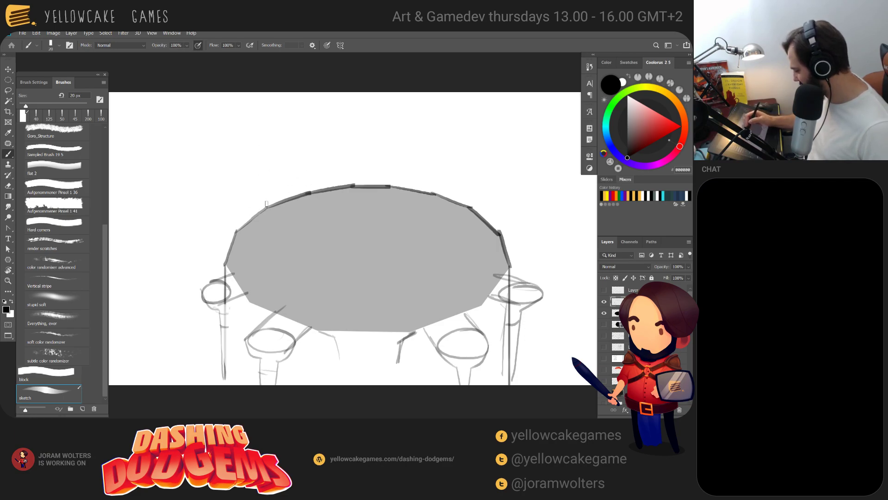
left_click_drag(265, 206, 267, 162)
left_click_drag(309, 192, 307, 150)
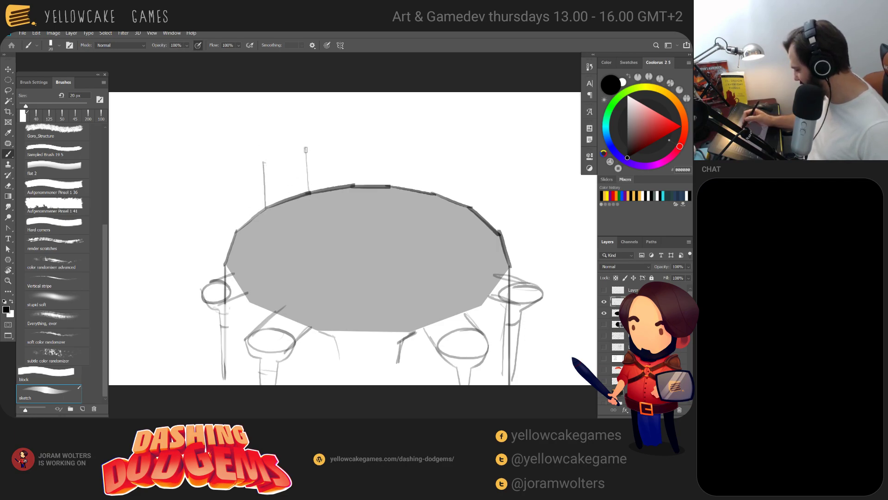
key("ctrl+z")
left_click_drag(310, 193, 308, 150)
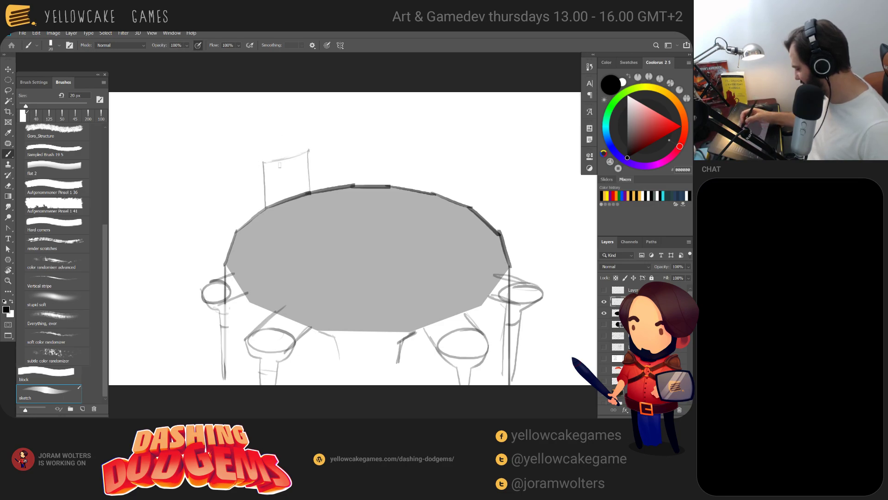
left_click_drag(263, 162, 308, 150)
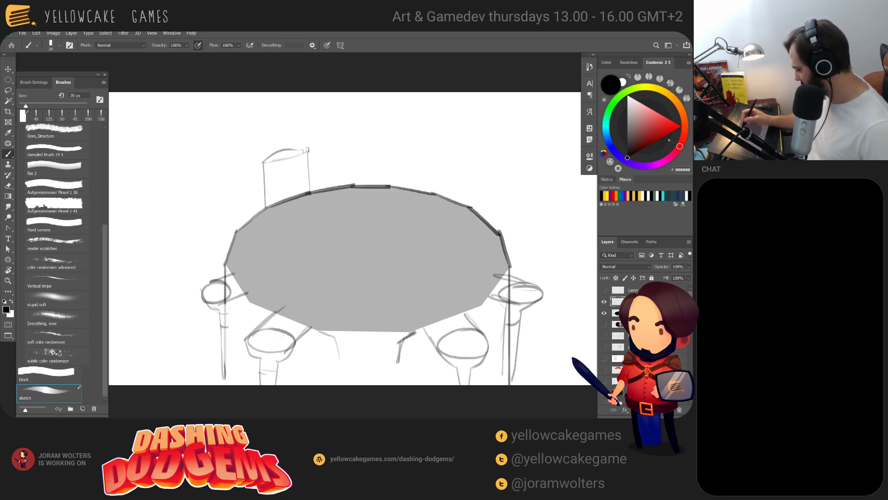
mouse_move(268, 166)
left_mouse_down()
mouse_move(307, 156)
mouse_move(273, 167)
mouse_move(294, 154)
mouse_move(264, 158)
mouse_move(267, 206)
left_mouse_up()
key("ctrl+z")
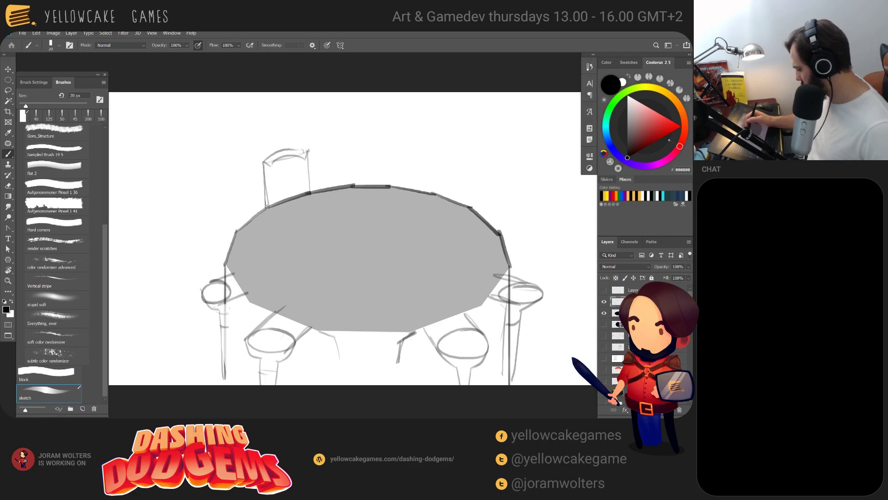
left_click_drag(307, 155, 309, 196)
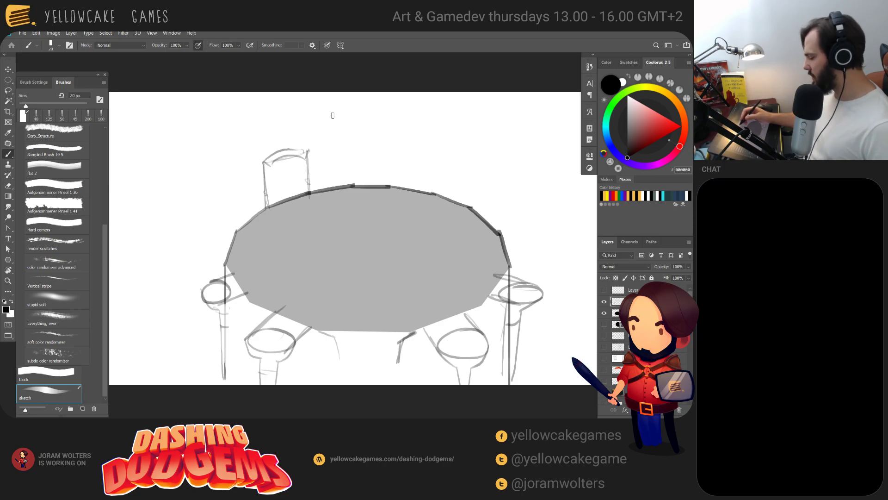
Switch to the browser, open the Dashing Dodgems board in Miro and zoom in on the BETTA reference images
key("alt+Tab")
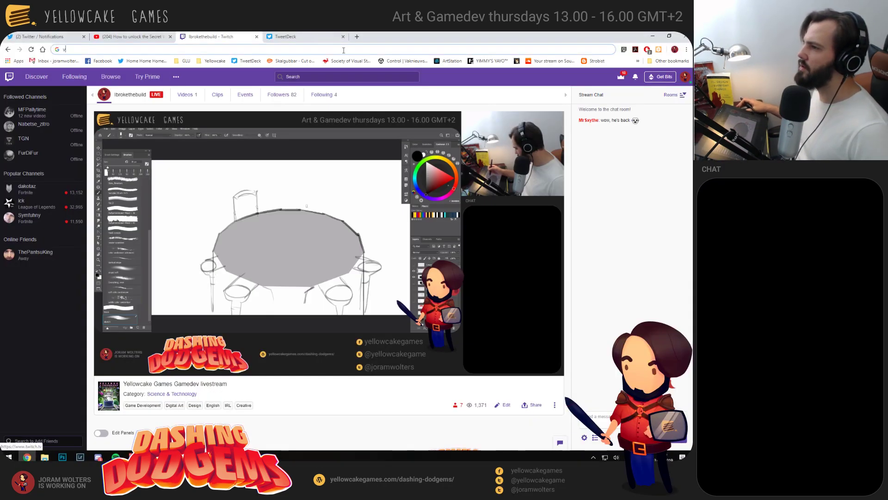
left_click(356, 37)
type("rea")
key("Return")
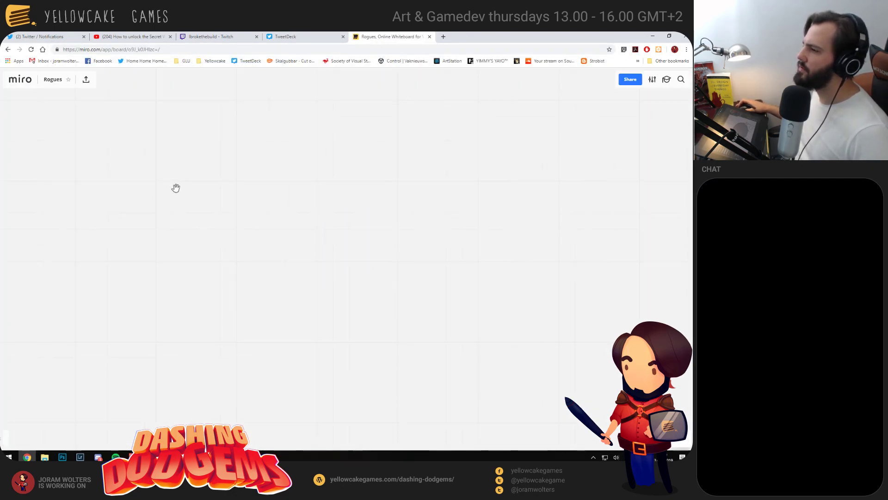
left_click(23, 86)
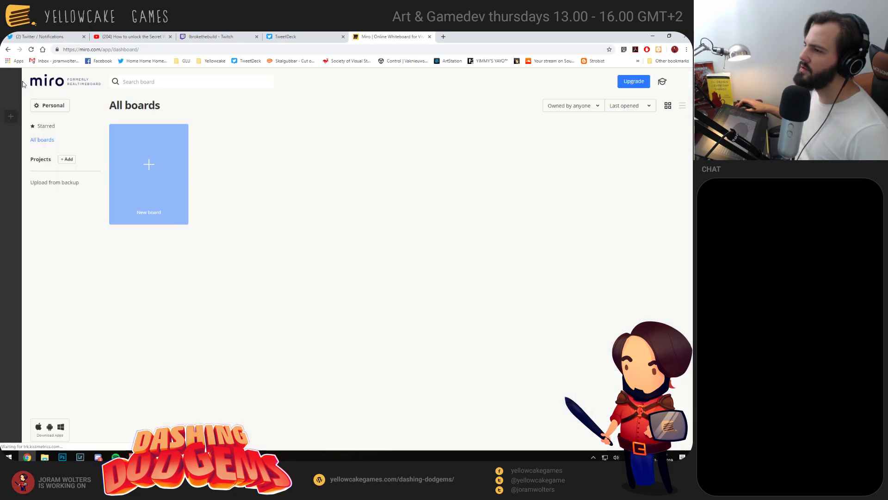
left_click(308, 175)
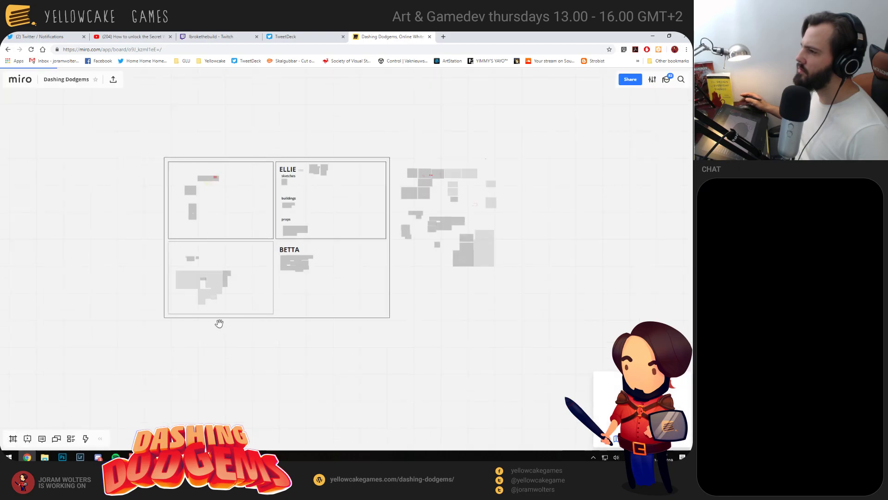
scroll(314, 298, "up", 10)
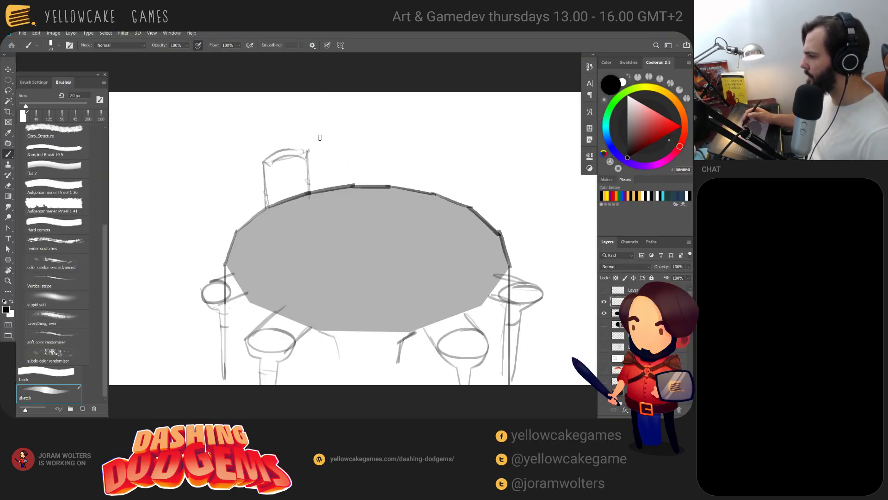
Sketch a second upright panel beside the first on the back rim, with an elliptical sign lettered BETTA at its top
left_click_drag(310, 151, 313, 188)
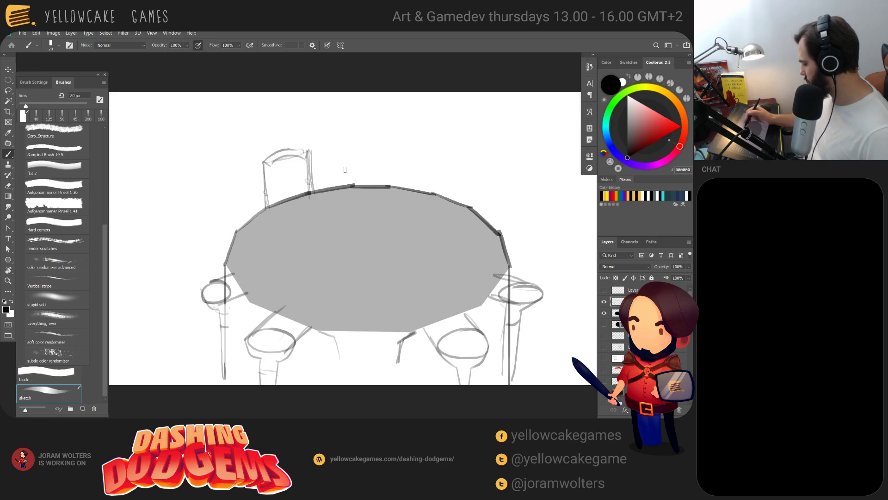
key("r")
mouse_move(348, 160)
left_mouse_down()
mouse_move(354, 97)
mouse_move(296, 137)
left_mouse_up()
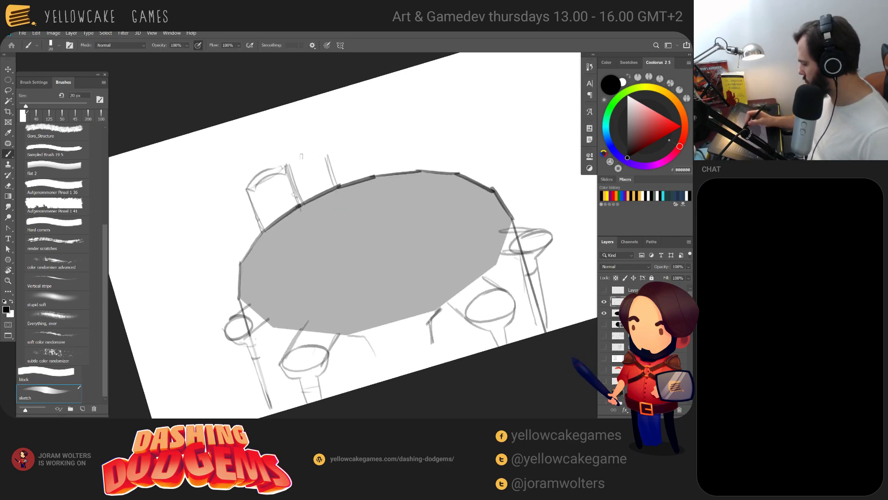
left_click_drag(288, 164, 323, 149)
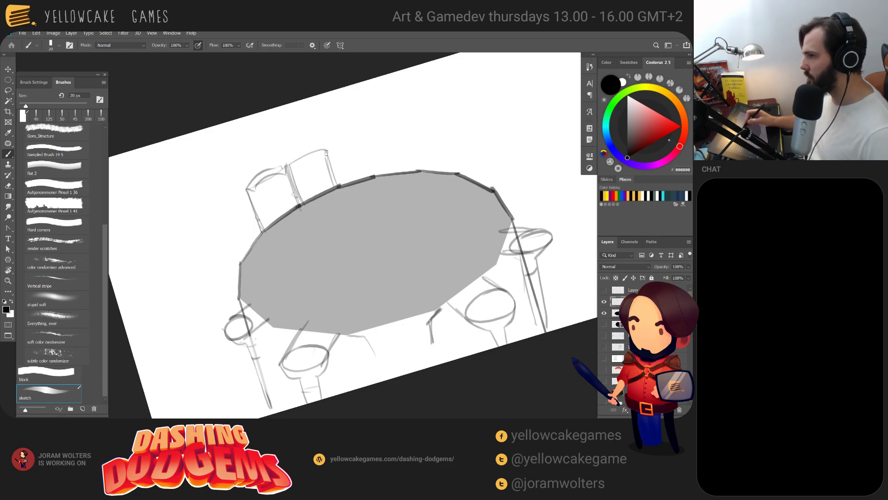
key("ctrl+z")
mouse_move(288, 162)
left_mouse_down()
mouse_move(321, 153)
mouse_move(305, 171)
mouse_move(289, 167)
mouse_move(334, 146)
mouse_move(296, 159)
mouse_move(323, 153)
mouse_move(310, 169)
mouse_move(289, 170)
mouse_move(320, 152)
left_mouse_up()
key("r")
key("Escape")
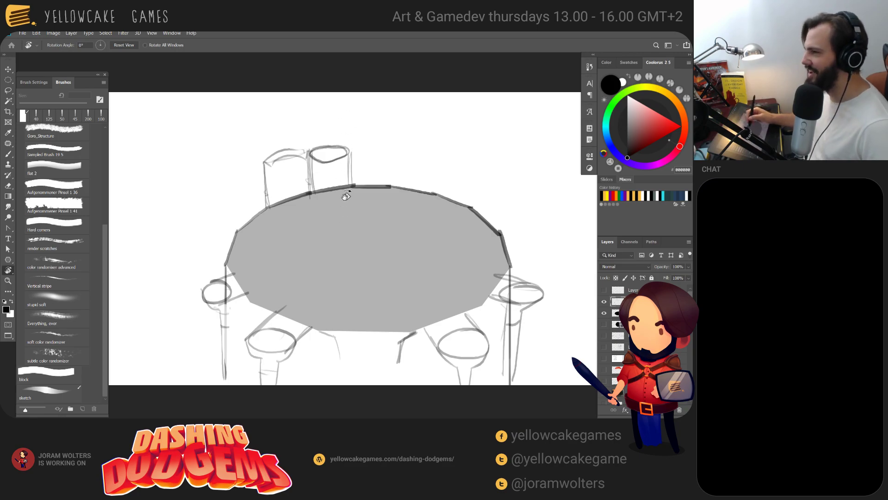
key("b")
left_click_drag(320, 156, 334, 149)
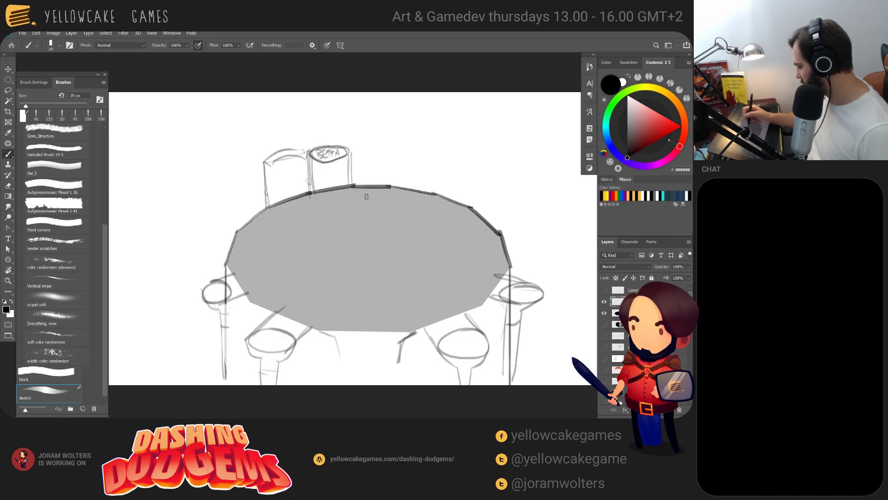
Erase the first panel's arched top and redraw it as a post with a rectangular sign, rotating the canvas for the strokes
key("e")
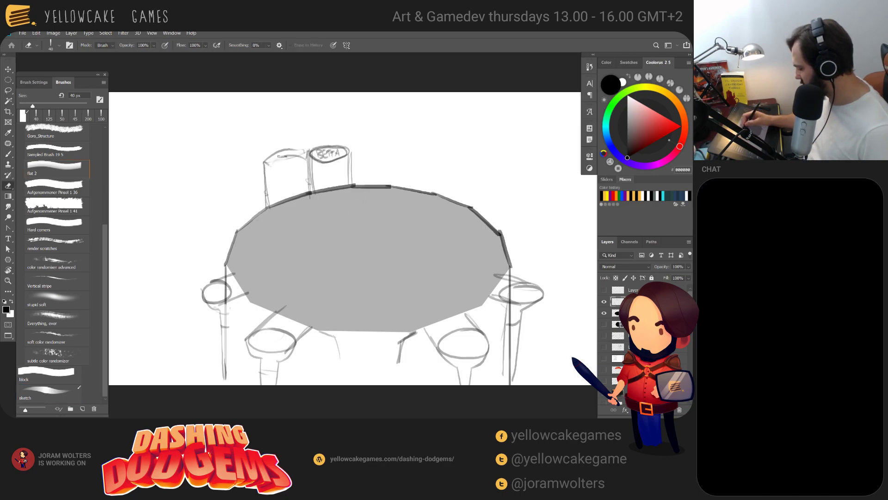
key("b")
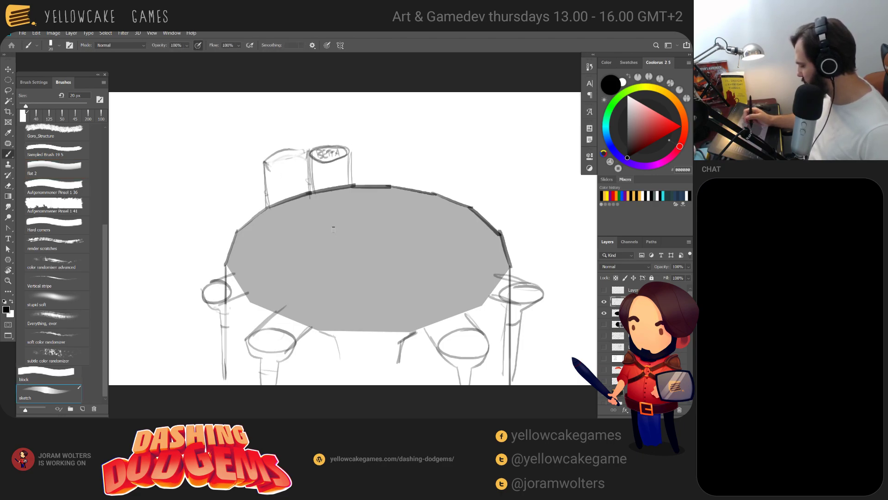
key("ctrl+z")
key("ctrl+z")
key("r")
left_click_drag(347, 130, 280, 134)
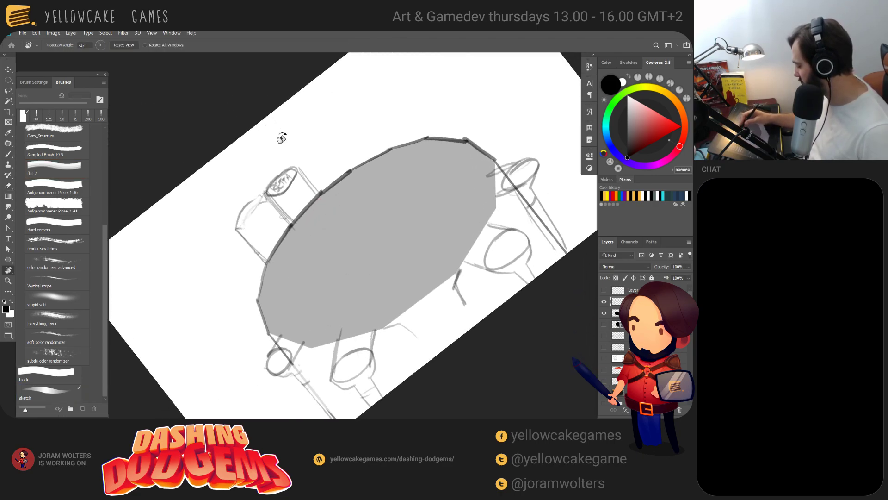
key("e")
mouse_move(237, 220)
left_mouse_down()
mouse_move(253, 199)
mouse_move(250, 217)
mouse_move(253, 202)
mouse_move(233, 227)
mouse_move(253, 201)
mouse_move(266, 213)
mouse_move(247, 239)
mouse_move(232, 228)
mouse_move(257, 200)
mouse_move(266, 212)
mouse_move(246, 240)
mouse_move(232, 229)
mouse_move(243, 214)
mouse_move(290, 189)
mouse_move(260, 215)
mouse_move(256, 251)
mouse_move(269, 266)
mouse_move(240, 229)
mouse_move(265, 254)
left_mouse_up()
key("b")
key("r")
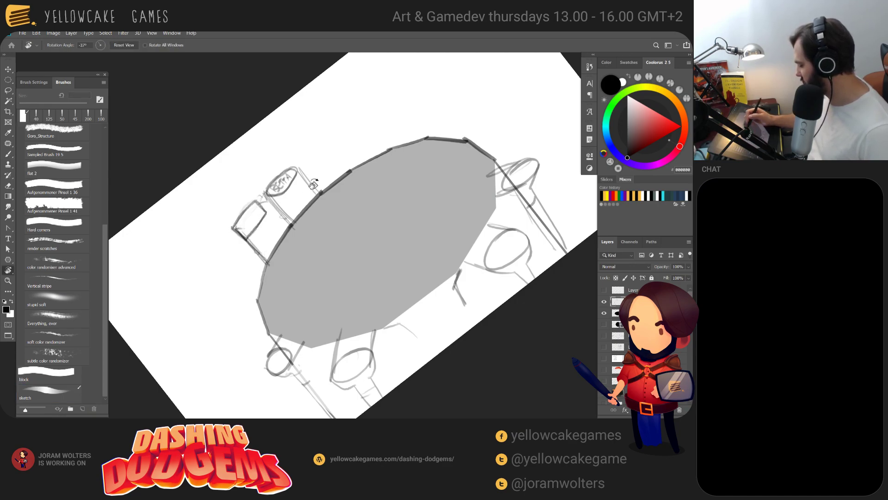
key("Escape")
Letter STIK on the rectangular sign and reinforce the sign's outline
key("b")
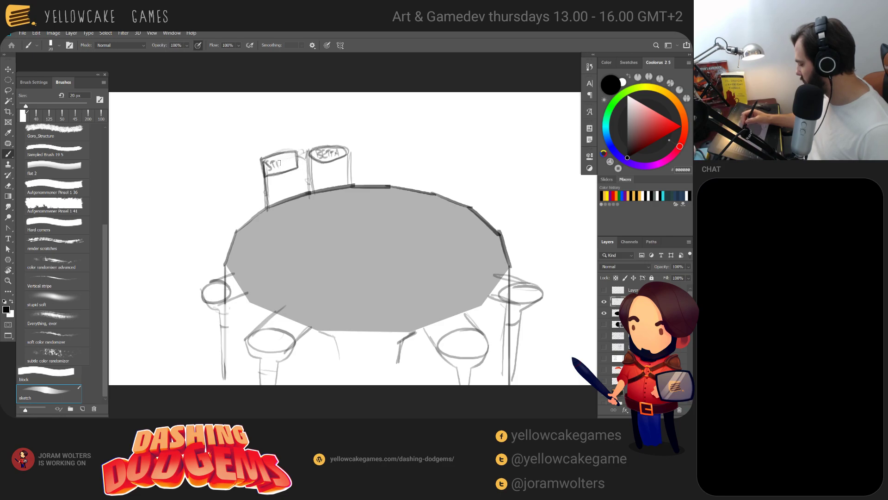
left_click_drag(286, 160, 294, 167)
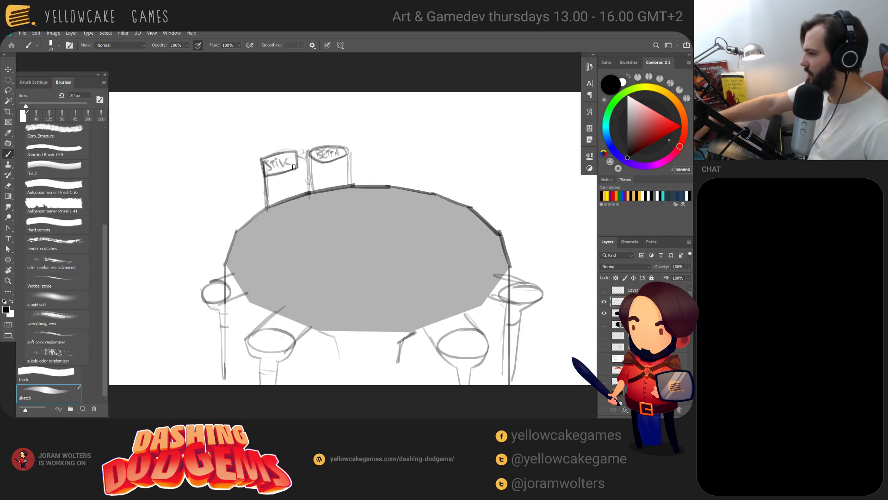
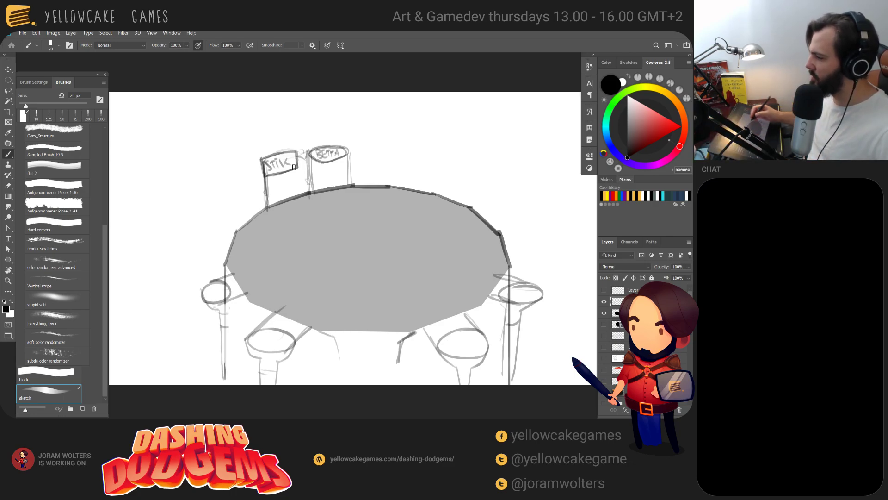
left_click_drag(436, 289, 446, 292)
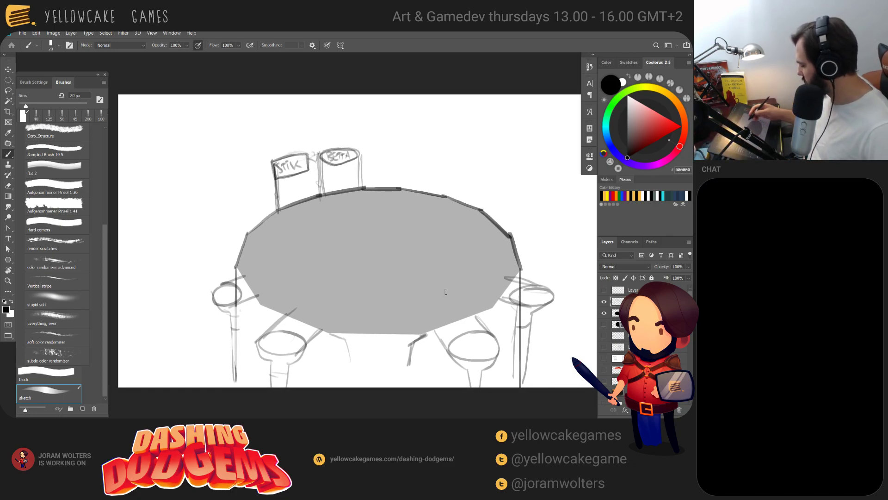
left_click_drag(308, 152, 308, 165)
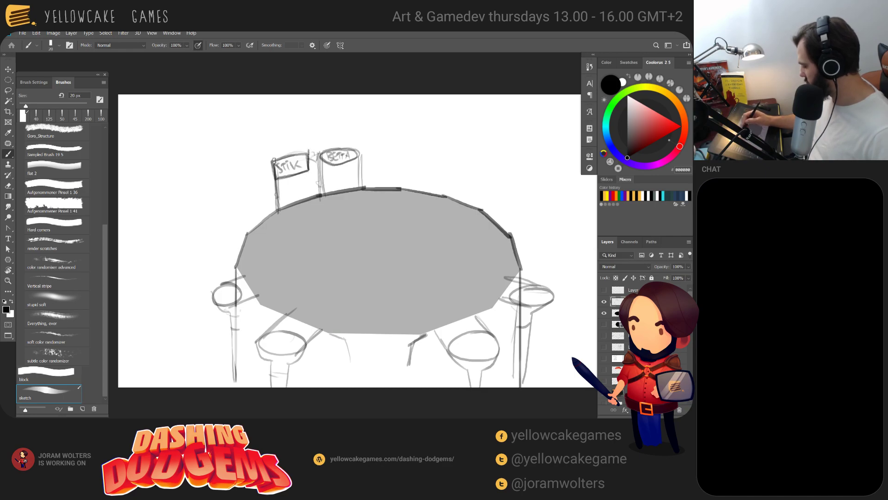
left_click_drag(443, 206, 444, 211)
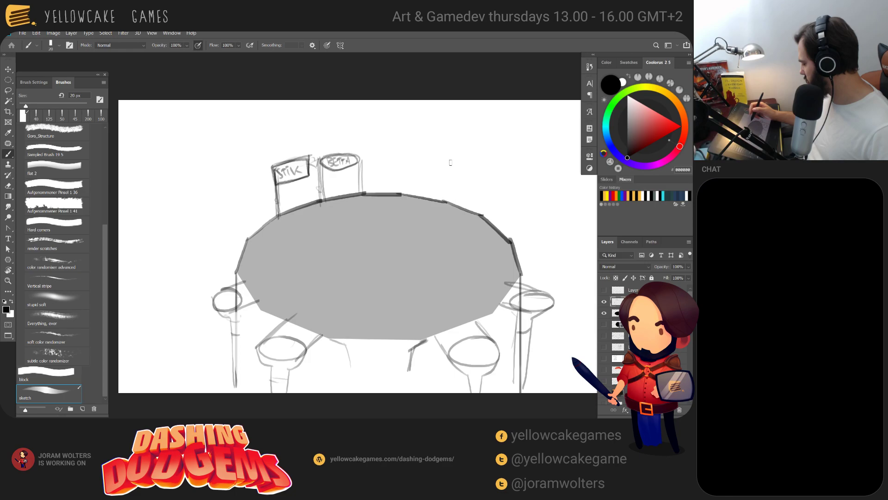
Switch to the Miro board in the browser and examine the reference images in the BOB section
key("alt+Tab")
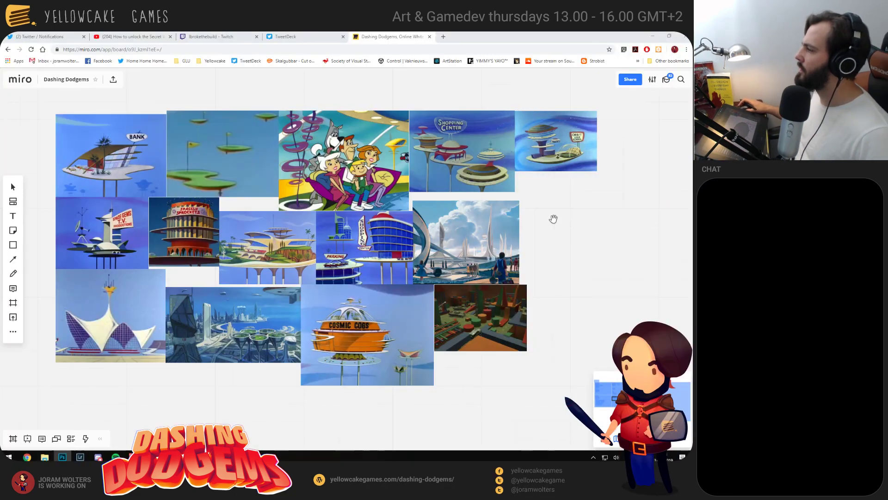
left_click_drag(589, 219, 517, 226)
scroll(514, 217, "down", 5)
left_click_drag(134, 241, 426, 183)
scroll(260, 184, "down", 2)
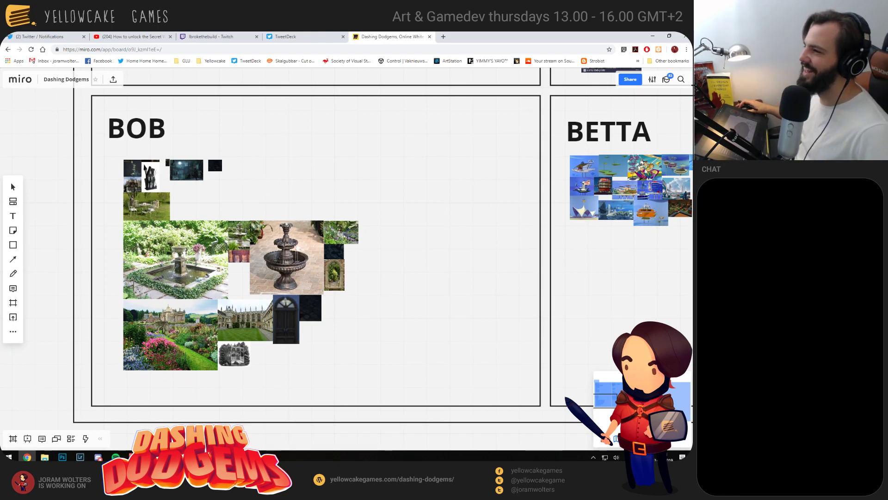
Check the Twitter notifications and return to the Dashing Dodgems board
key("ctrl+1")
left_click(348, 113)
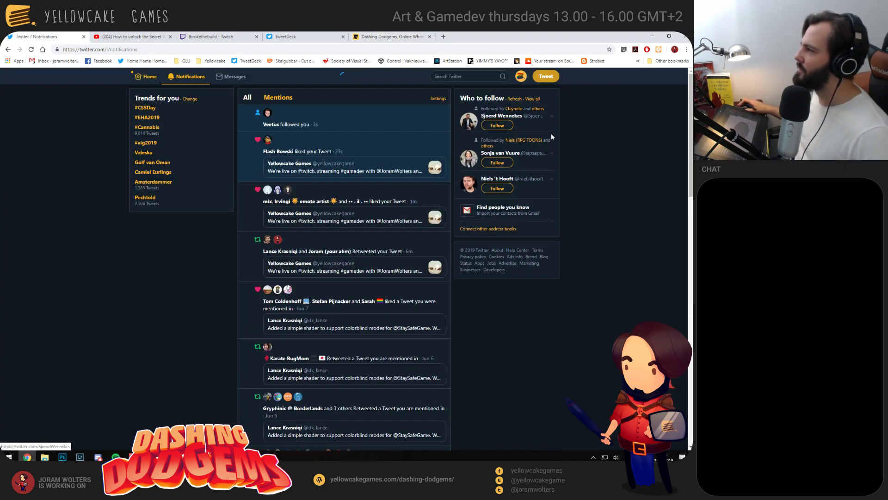
key("ctrl+5")
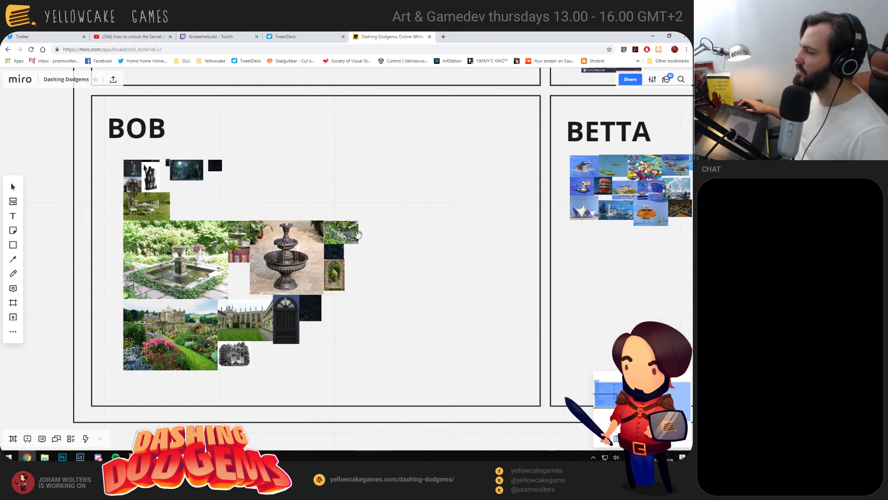
left_click_drag(396, 192, 385, 244)
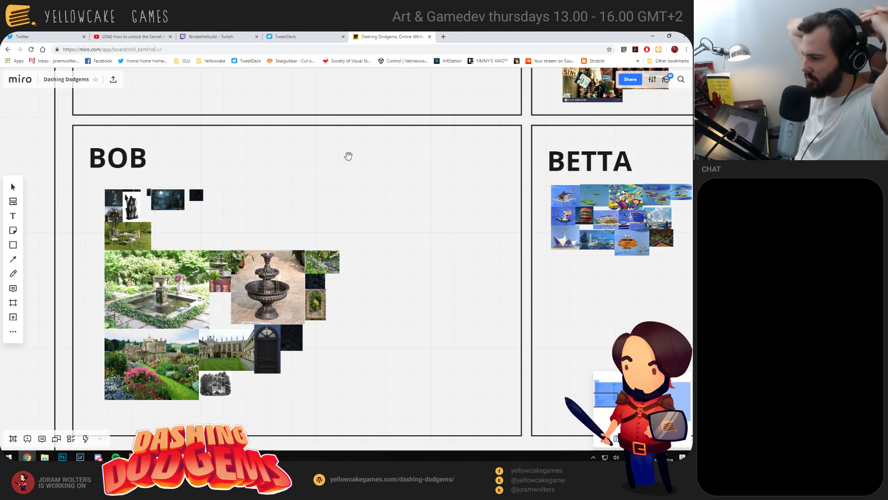
scroll(383, 194, "down", 5)
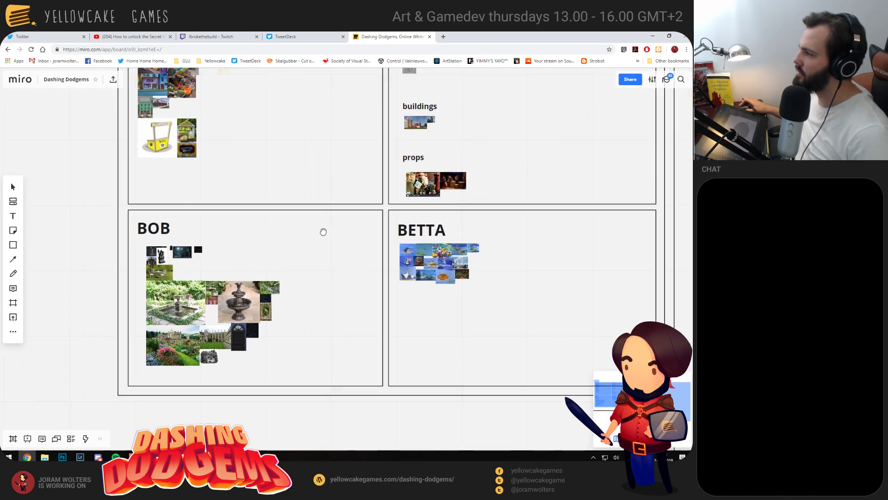
scroll(345, 252, "up", 4)
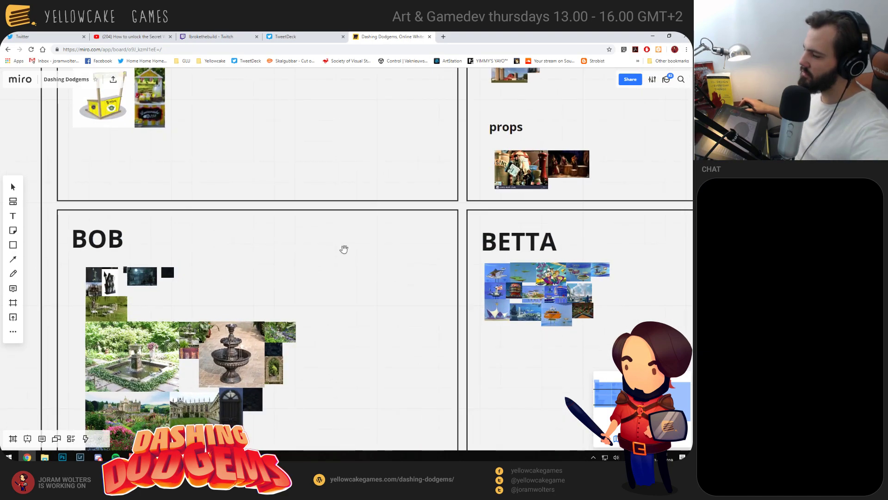
left_click_drag(306, 281, 344, 240)
Open the Yellowcake Games folder on Google Drive in a new browser tab
key("ctrl+t")
type("drt")
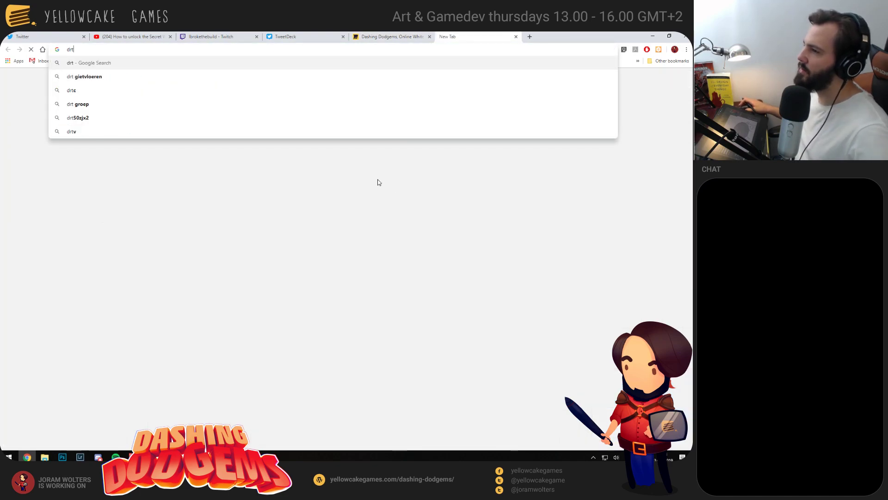
key("BackSpace")
type("ive")
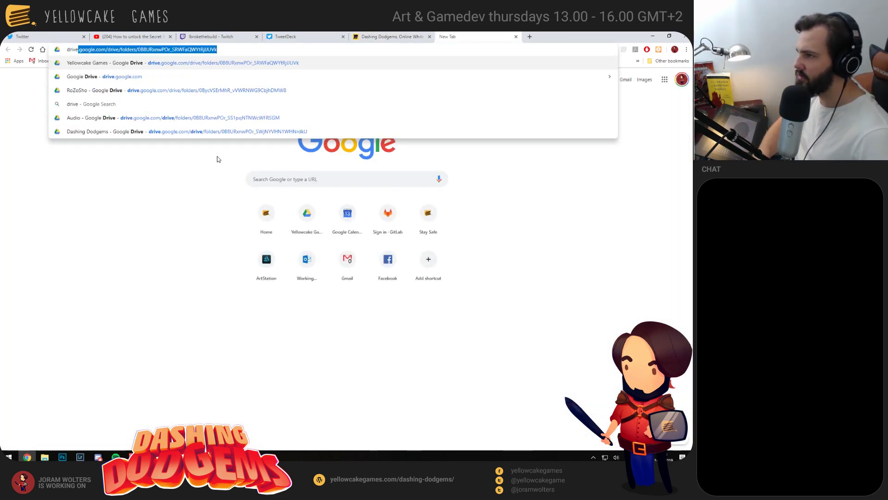
key("Return")
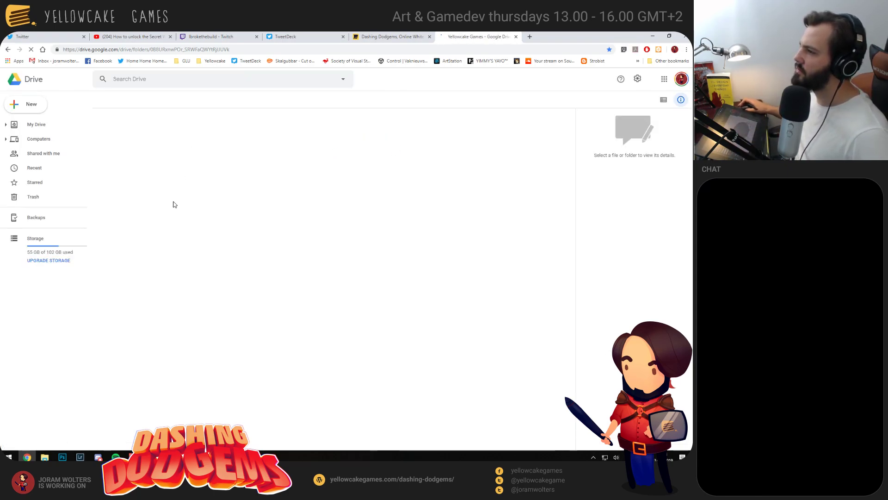
Find the animated storyboard video Trailer01AnimatedStoryBoard.mp4 in the DevkitTrailer folder under Promotion, Dashing Dodgems
double_click(143, 163)
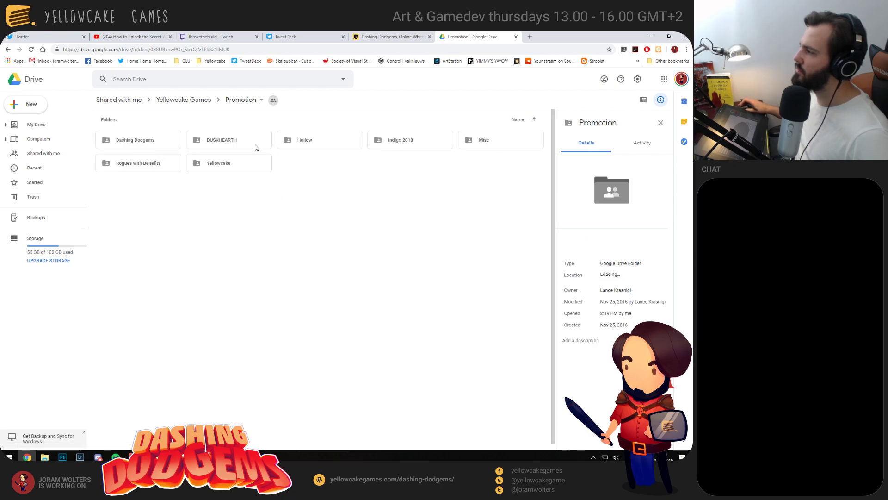
double_click(137, 143)
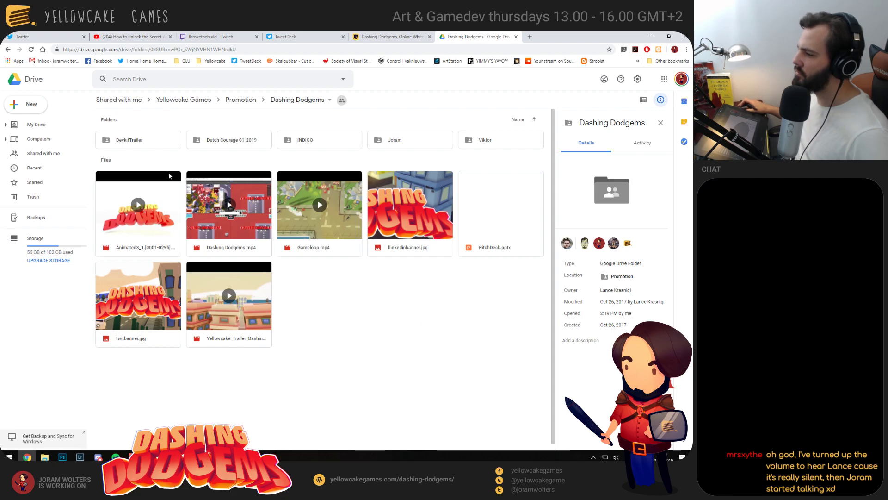
double_click(148, 135)
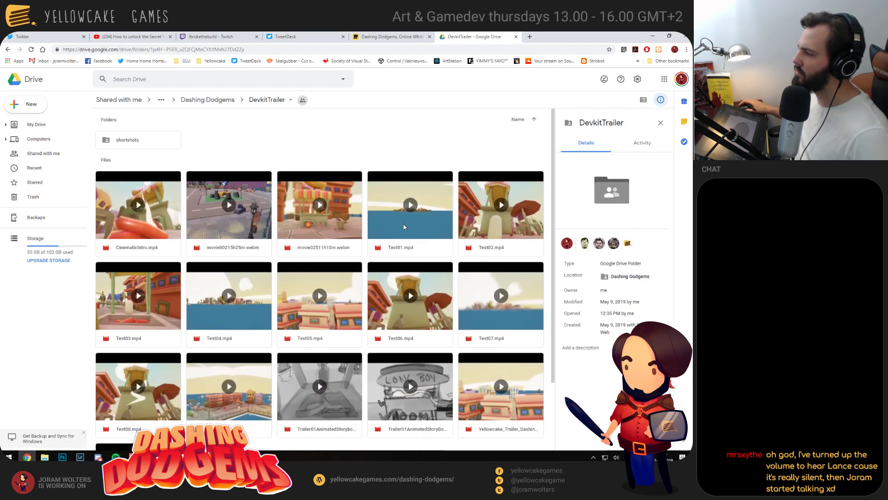
scroll(398, 229, "down", 2)
left_click(383, 309)
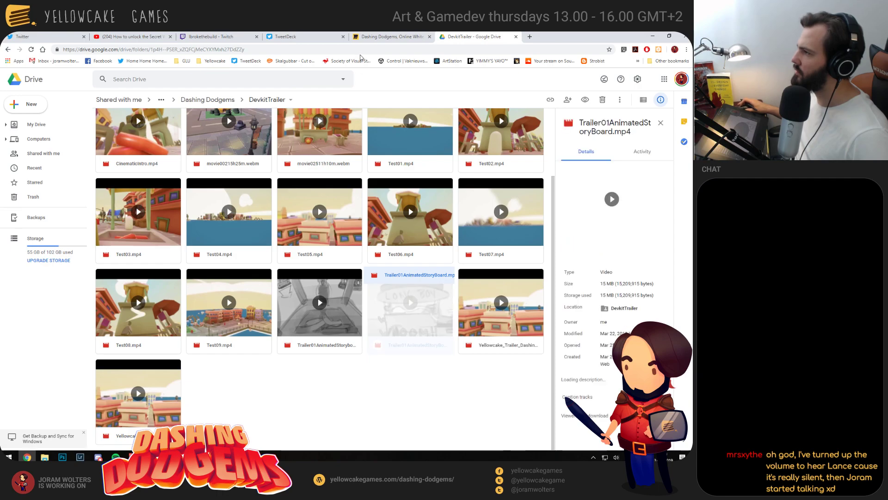
Return to the BOB section of the Dashing Dodgems board
left_click(393, 36)
left_click_drag(304, 224, 308, 218)
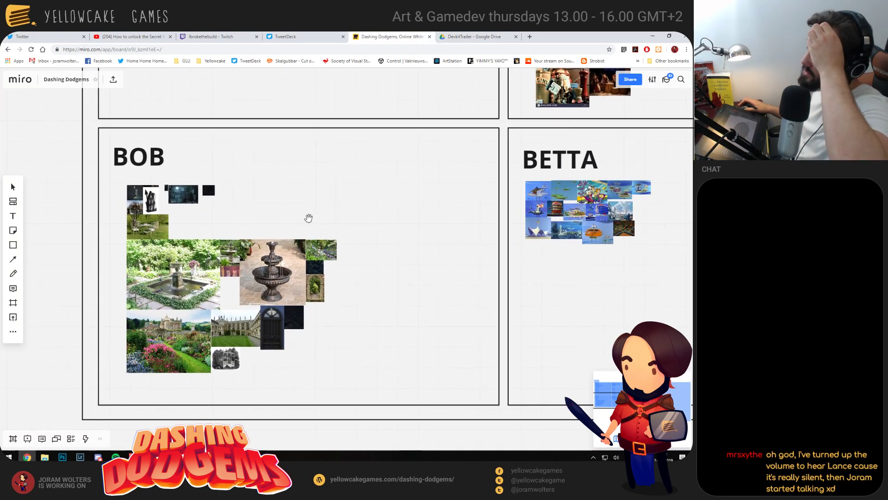
left_click_drag(307, 210, 319, 201)
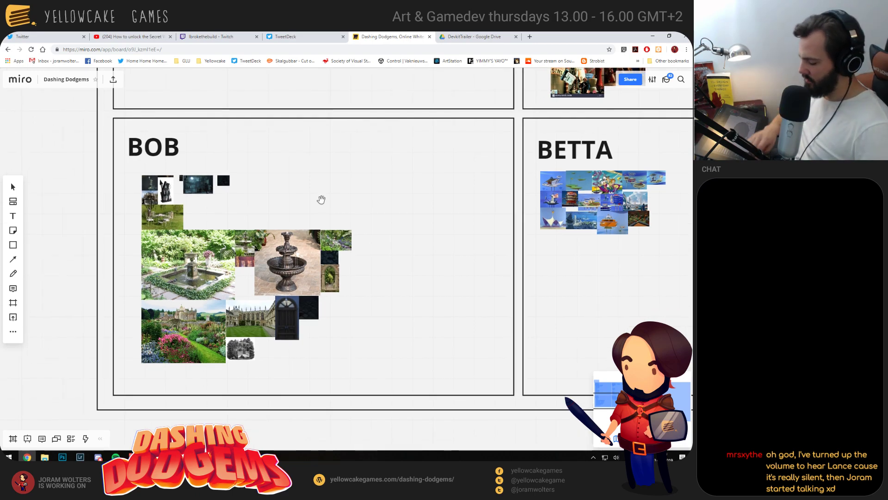
Search Google Images for victorian signage in a new browser tab
key("ctrl+t")
type("victror")
key("BackSpace")
type("ian signage")
key("Return")
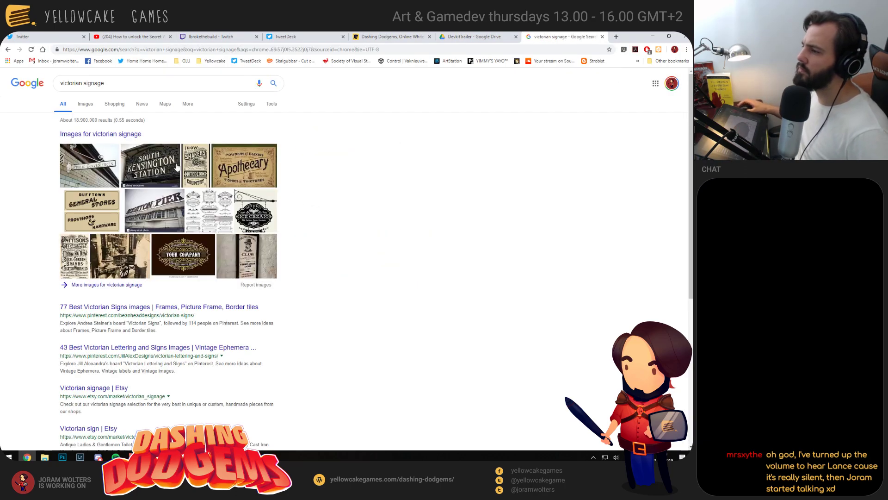
left_click(85, 104)
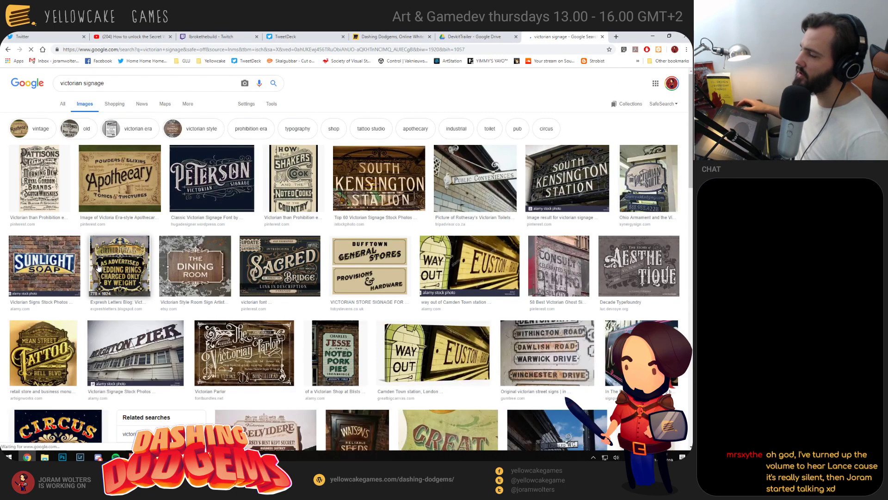
Preview the South Kensington Station sign photo from the image results and copy the picture
left_click(403, 169)
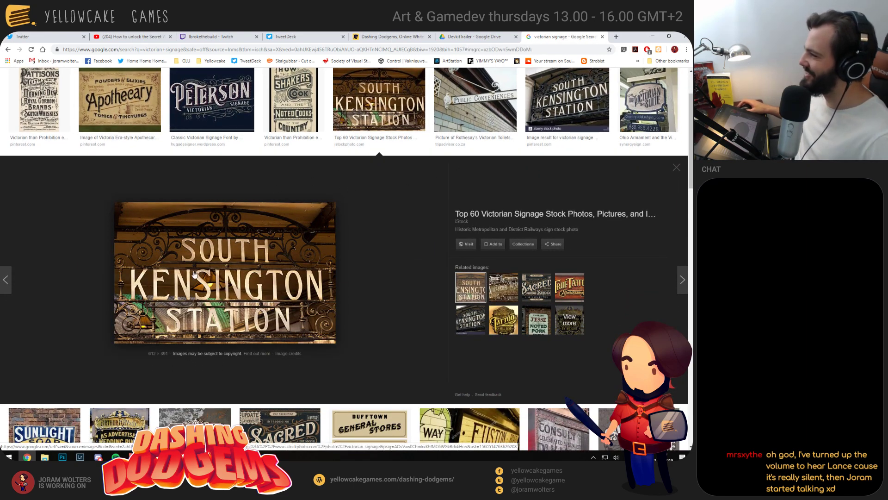
right_click(233, 239)
left_click(257, 310)
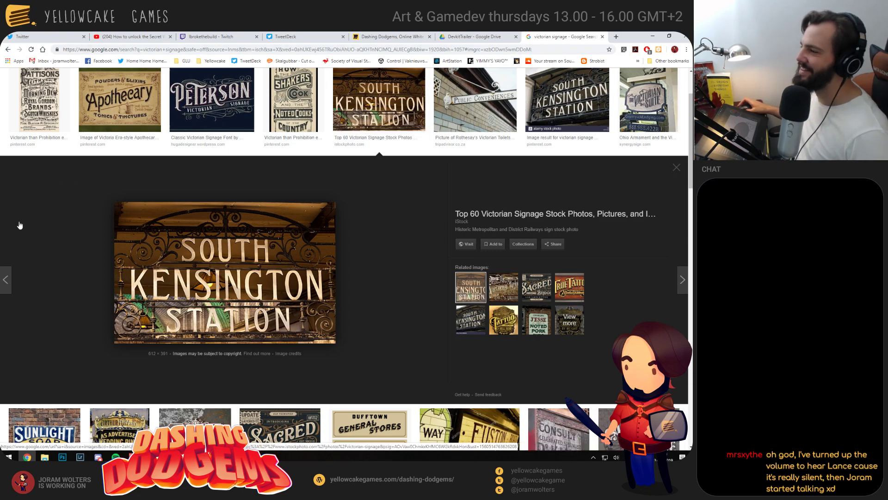
scroll(29, 227, "up", 3)
scroll(34, 228, "down", 2)
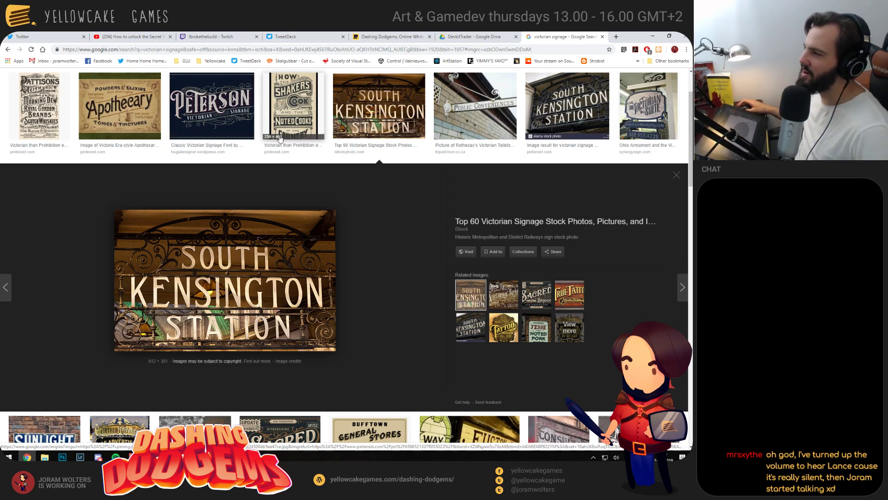
scroll(115, 278, "down", 1)
right_click(212, 222)
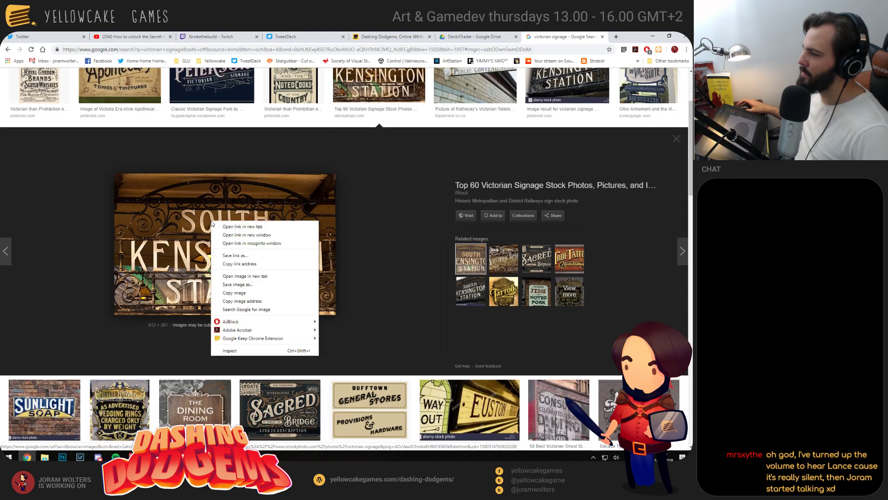
left_click(232, 293)
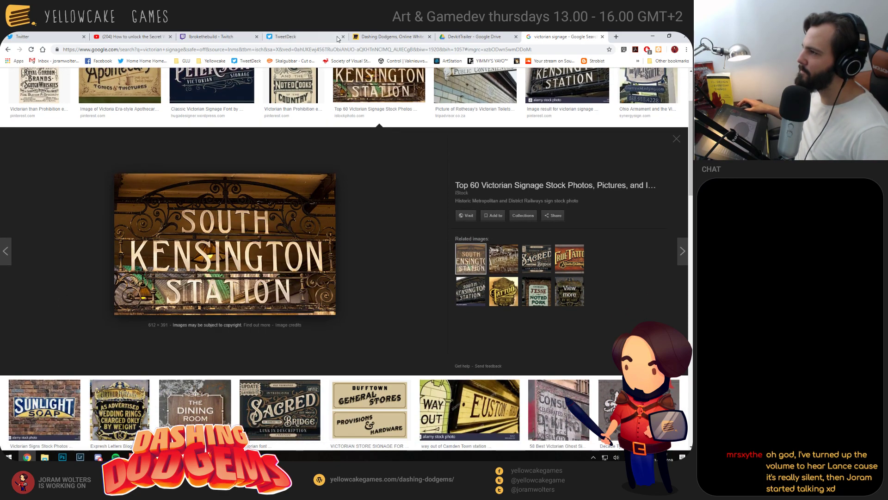
Paste the sign photo into the BOB section beside the garden table picture and enlarge it to that picture's height
left_click(394, 38)
left_click(330, 190)
key("ctrl+v")
left_click_drag(330, 193, 199, 214)
left_click(204, 223)
scroll(204, 223, "up", 5)
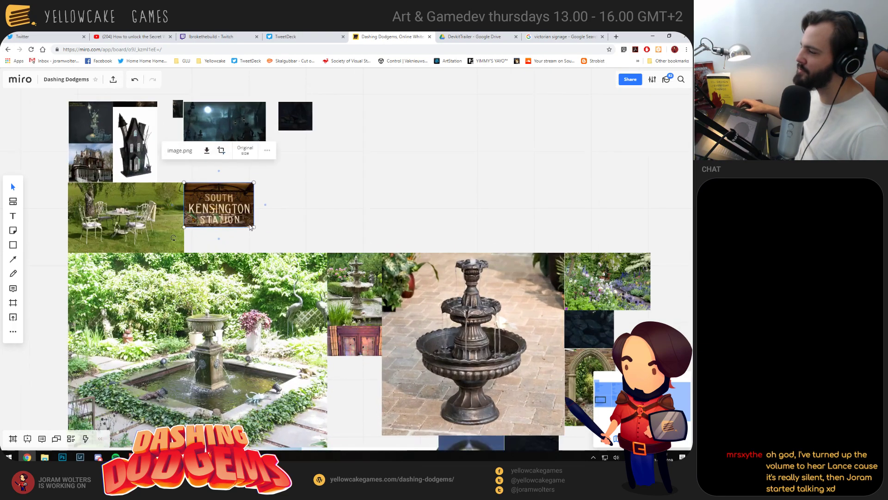
left_click_drag(250, 227, 294, 251)
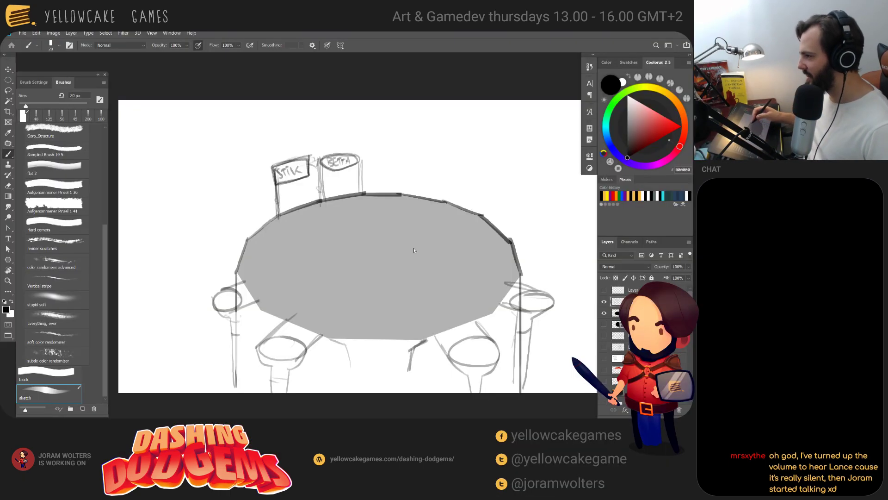
Check TweetDeck in the browser and browse the Yellowcake Games profile on Twitter
key("space")
left_click_drag(415, 230, 394, 240)
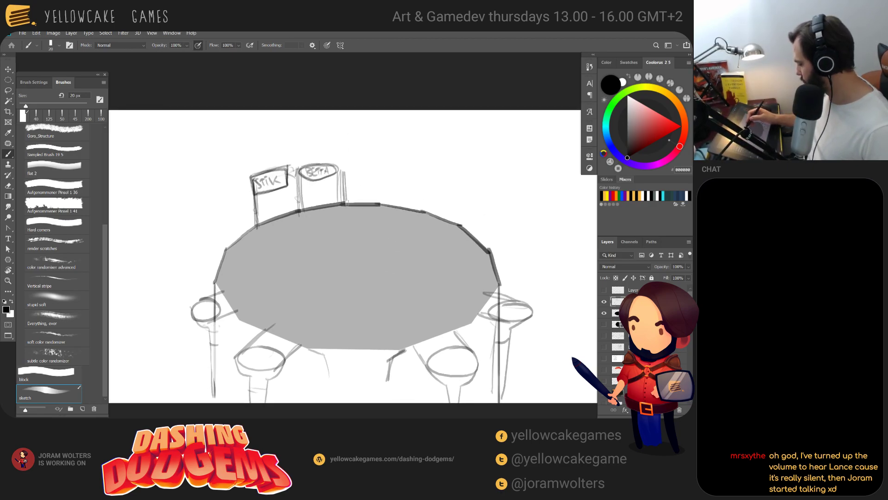
key("alt+Tab")
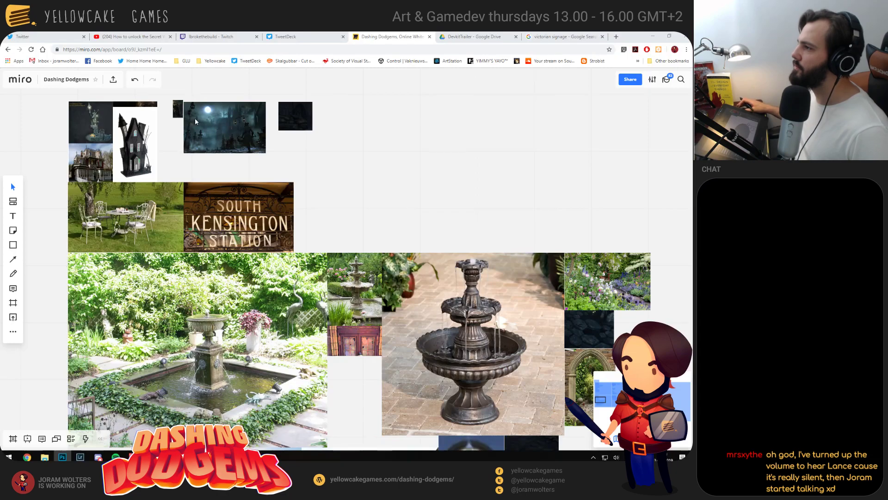
left_click(304, 36)
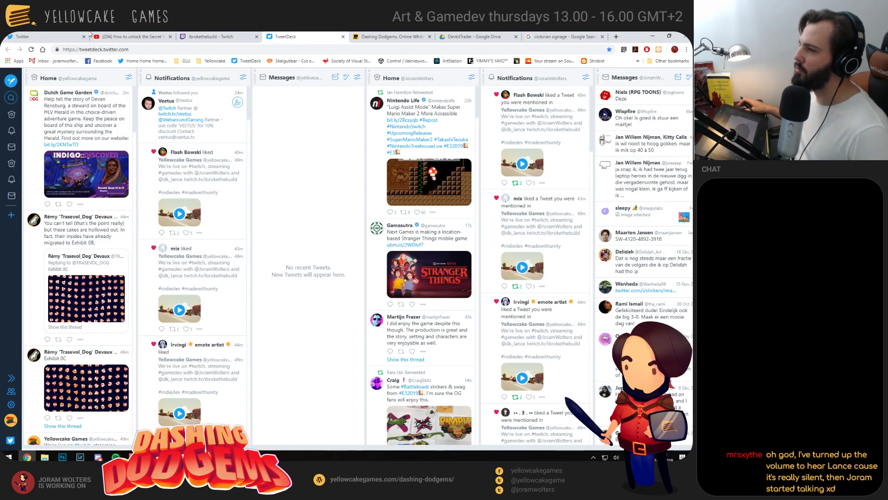
left_click(54, 35)
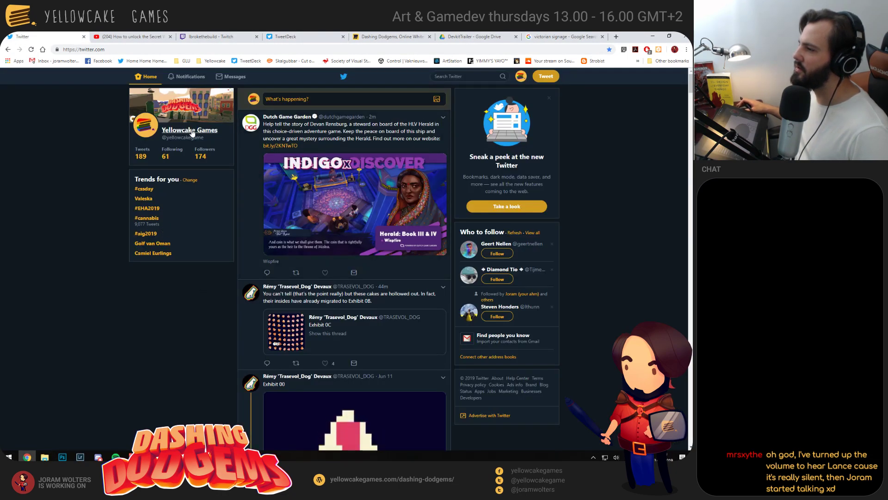
scroll(286, 214, "down", 3)
scroll(263, 258, "down", 2)
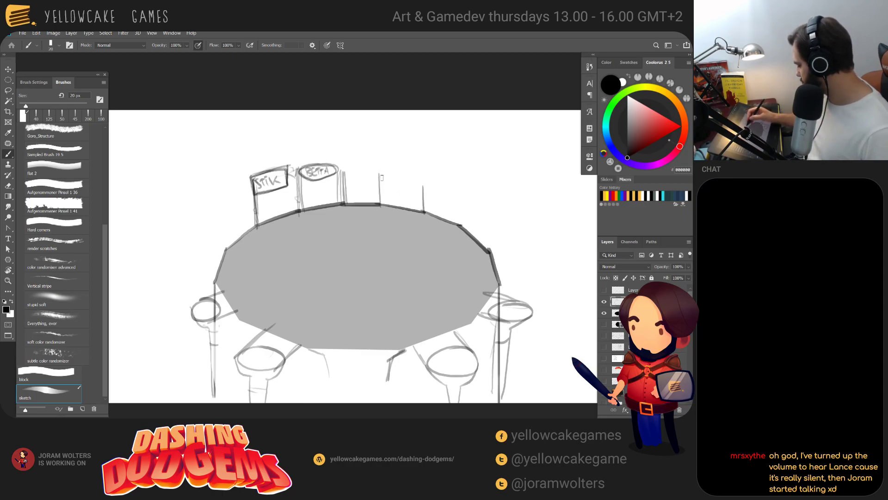
Sketch two posts on the platform's back rim carrying a ragged-edged sign lettered BOB, undoing a stray stroke
key("ctrl+z")
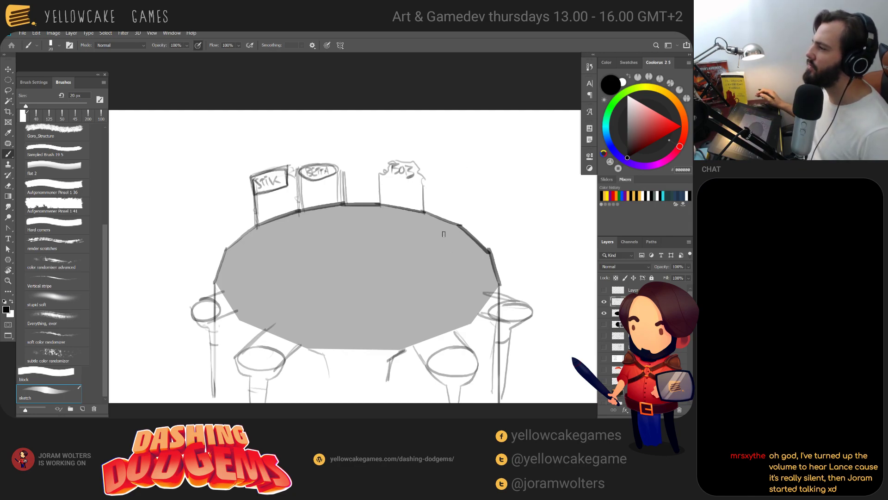
Switch to the Dashing Dodgems board in the browser and examine the sketches, buildings and props references in the ELLIE section
key("alt+Tab")
left_click(393, 37)
scroll(446, 167, "down", 6)
left_click_drag(398, 204, 350, 220)
left_click_drag(659, 114, 476, 230)
scroll(353, 213, "up", 5)
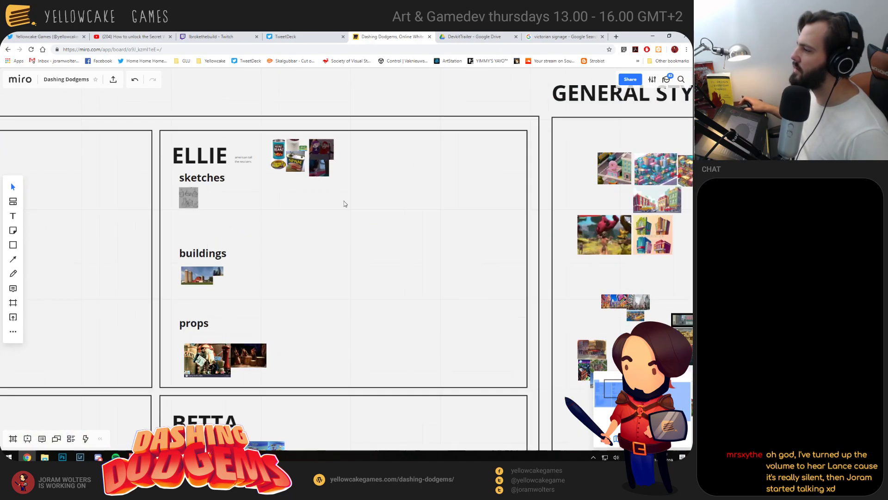
scroll(293, 196, "up", 2)
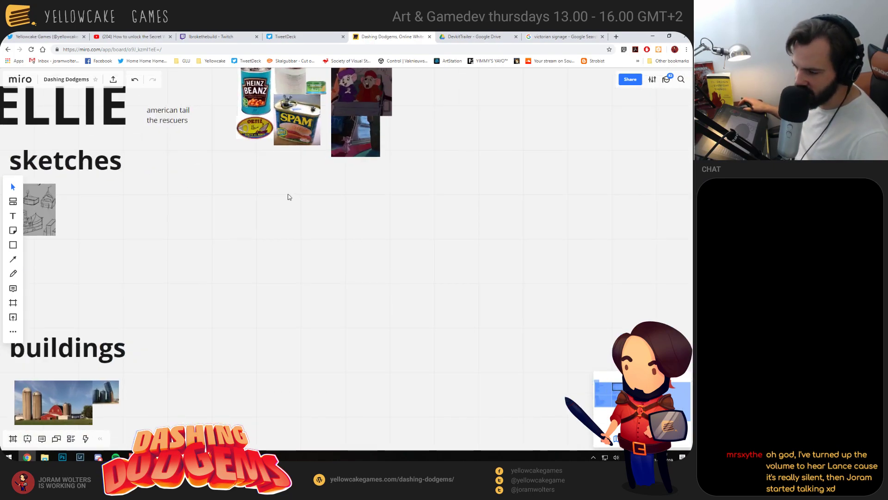
scroll(341, 201, "down", 4)
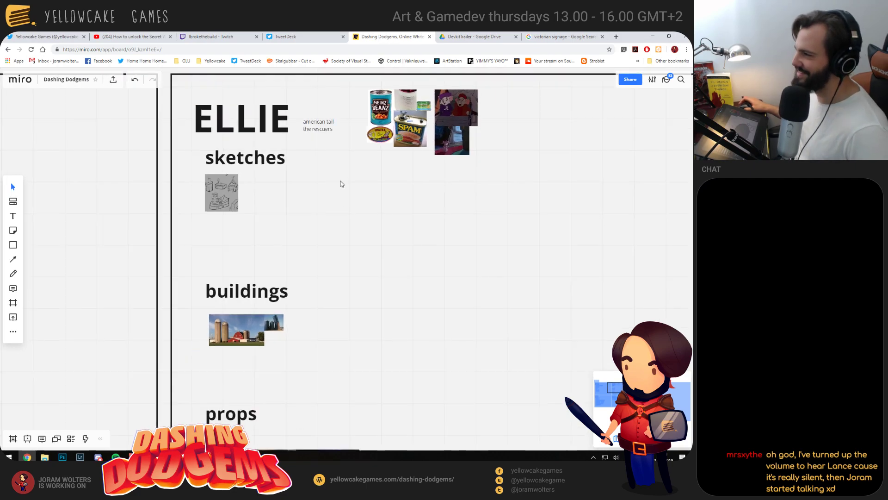
left_click_drag(330, 201, 292, 193)
left_click_drag(302, 225, 312, 187)
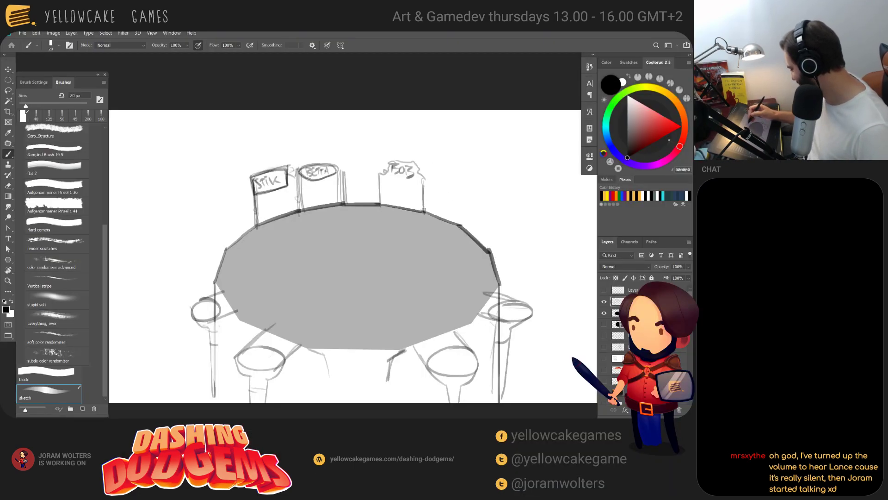
Sketch a double-lined vertical post at the platform's back-rim corner to the right of the BOB sign
left_click_drag(459, 190, 459, 226)
left_click_drag(462, 190, 462, 226)
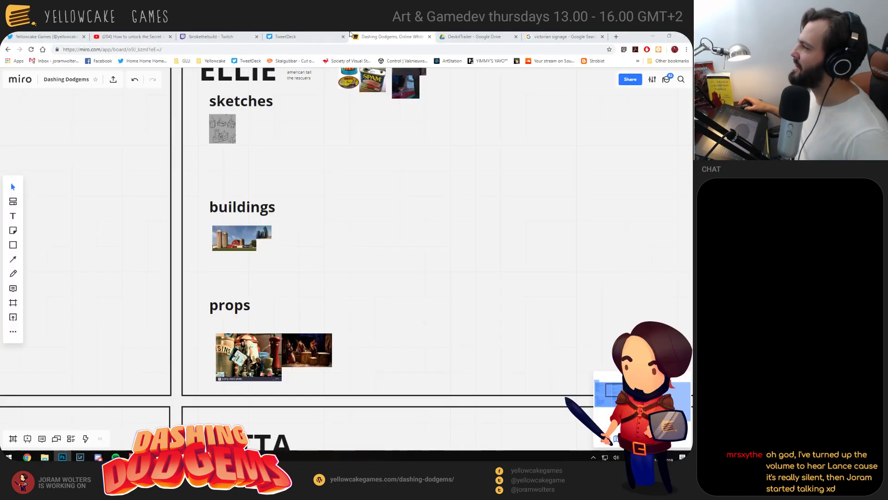
Glance at the victorian signage results, return to the Dashing Dodgems board and undo the accidental move of the ELLIE frame
left_click(543, 37)
left_click(506, 50)
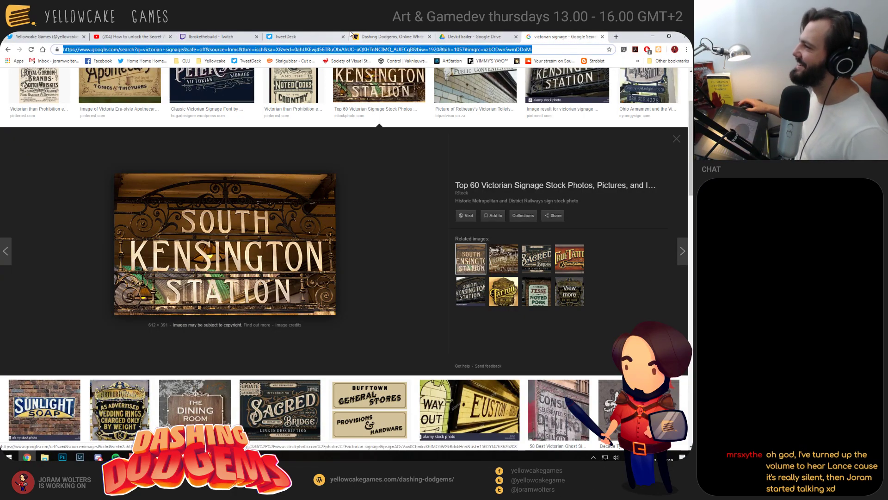
left_click(384, 36)
key("ctrl+z")
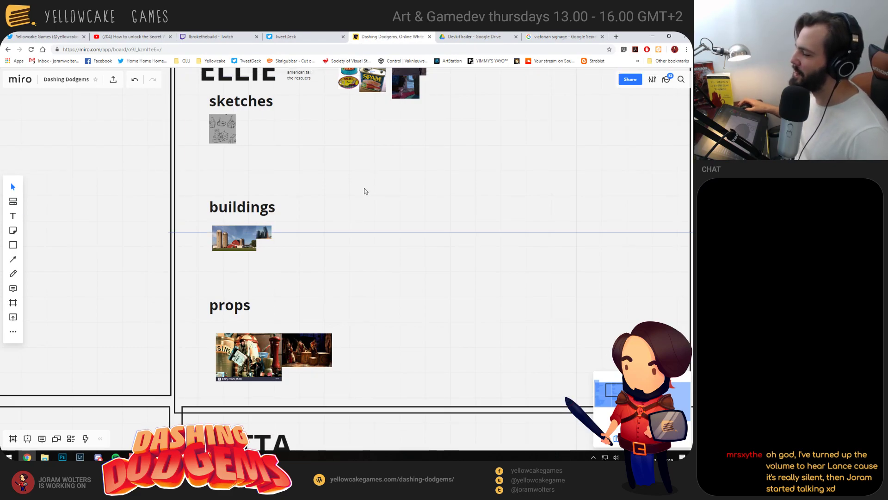
scroll(420, 208, "down", 2)
left_click_drag(435, 170, 392, 247)
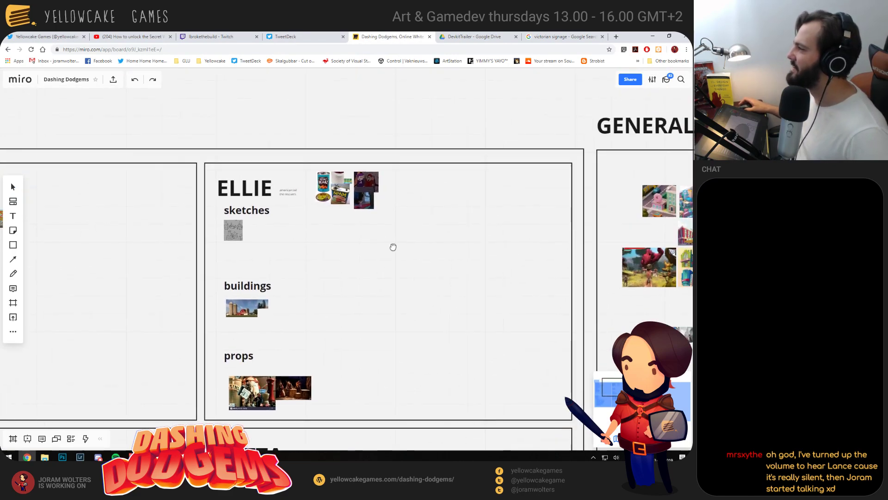
Lock the ELLIE frame on the Dashing Dodgems board
left_click(445, 218)
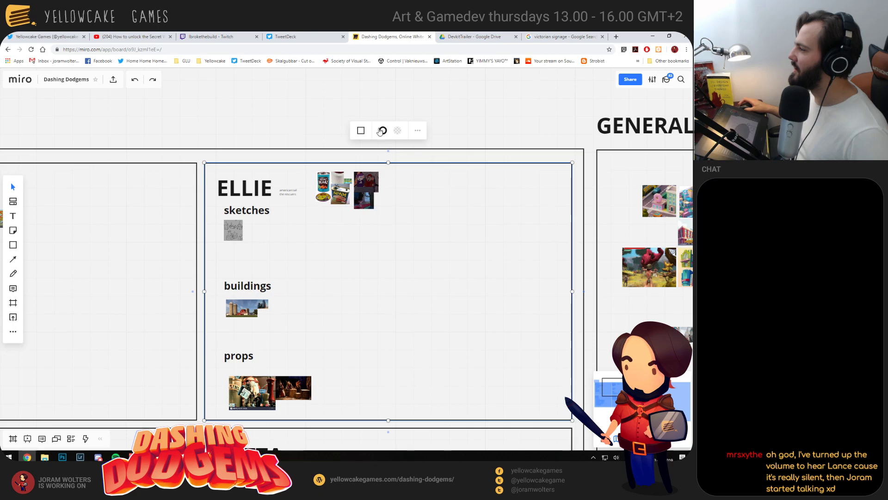
left_click(418, 131)
left_click(420, 230)
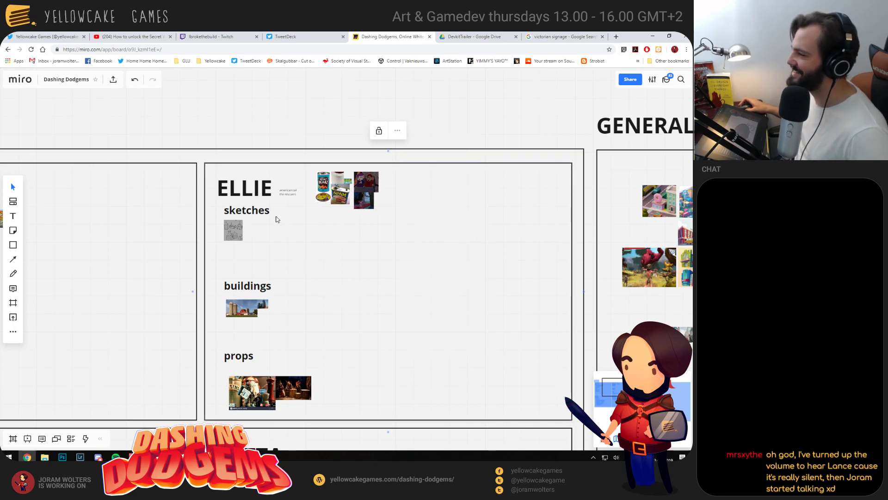
Examine the ELLIE references up close: the food tins, The Rescuers stills, the farm buildings and the oversized-props photos
scroll(276, 220, "up", 2)
scroll(382, 286, "up", 5)
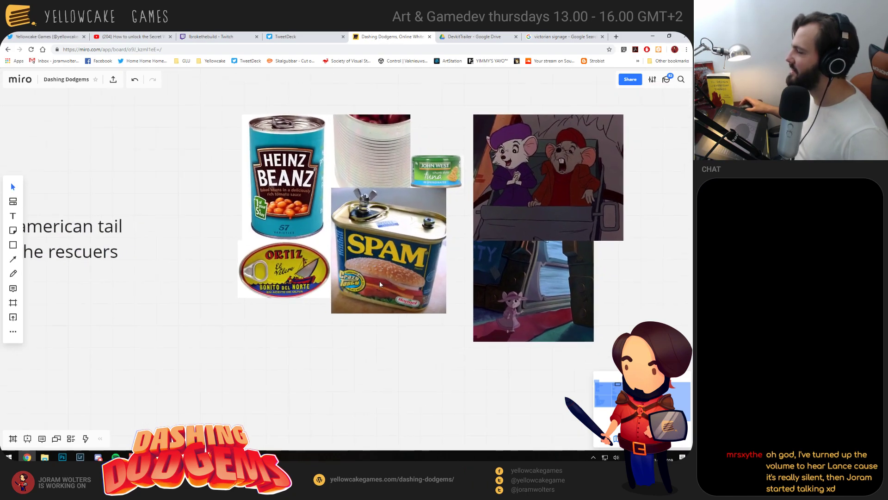
left_click_drag(374, 262, 348, 283)
scroll(337, 285, "down", 3)
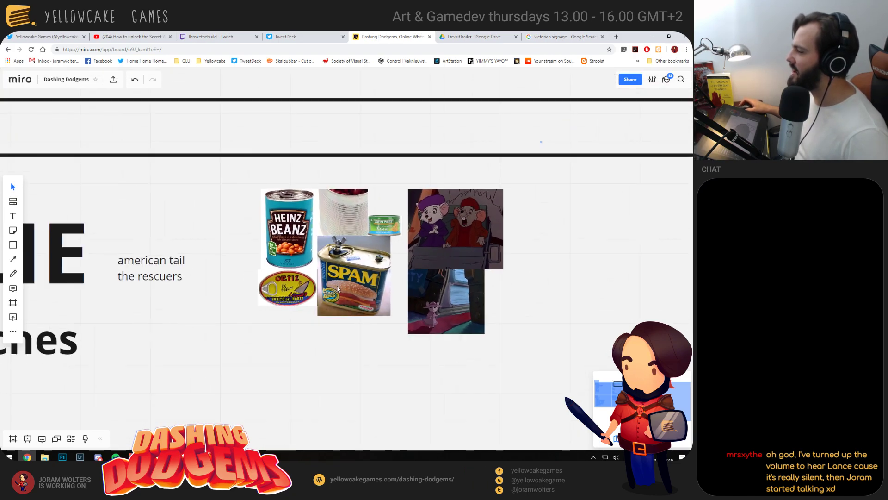
left_click_drag(289, 354, 325, 131)
left_click_drag(236, 339, 341, 171)
left_click_drag(197, 337, 420, 183)
scroll(374, 241, "down", 3)
left_click_drag(379, 320, 353, 232)
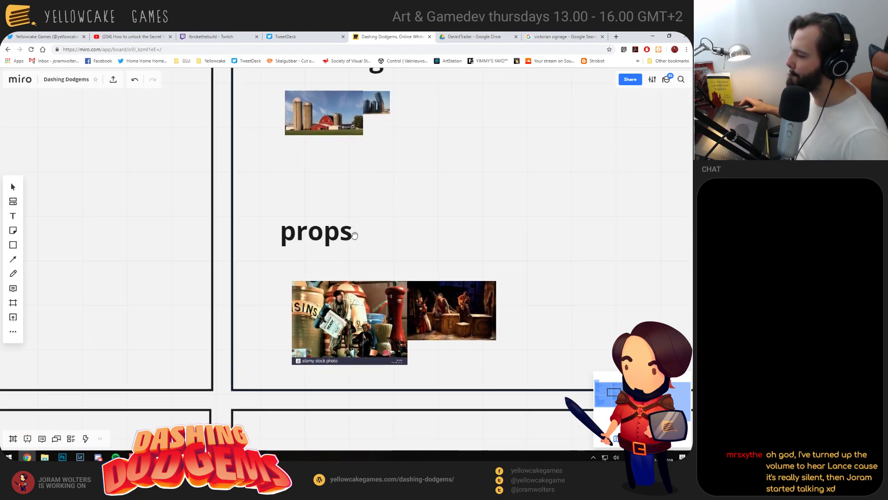
scroll(342, 324, "up", 5)
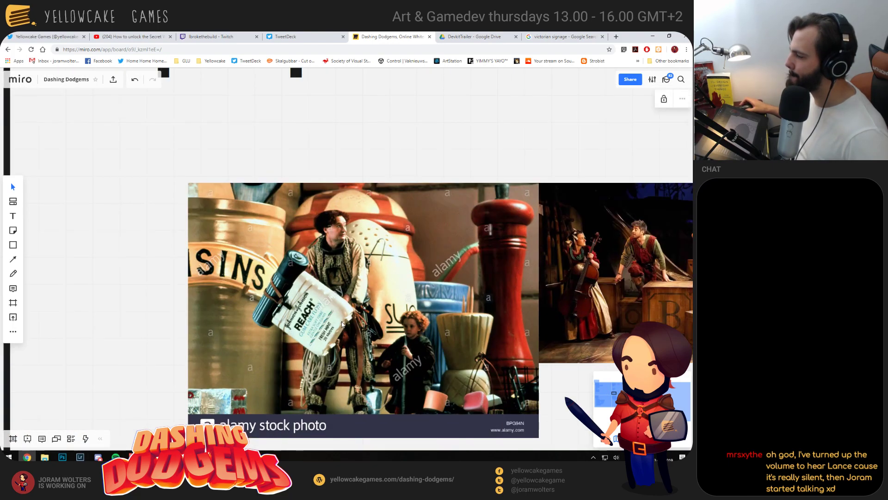
left_click_drag(342, 324, 337, 289)
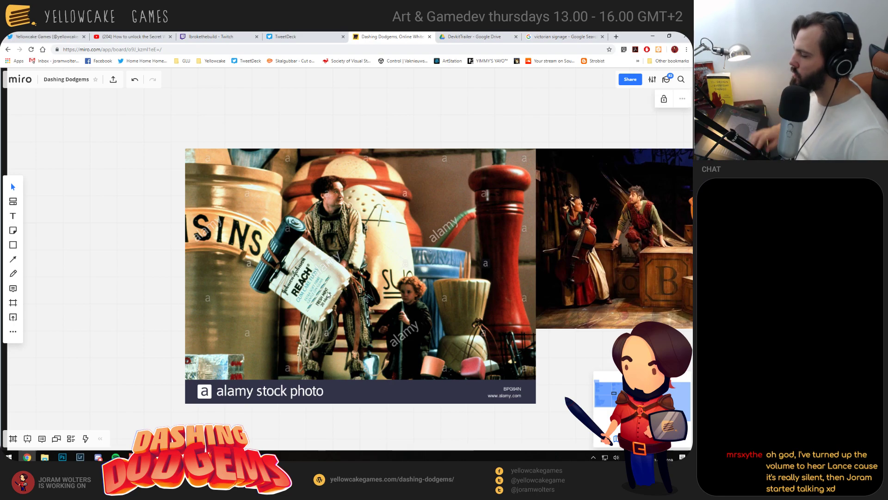
key("alt+Tab")
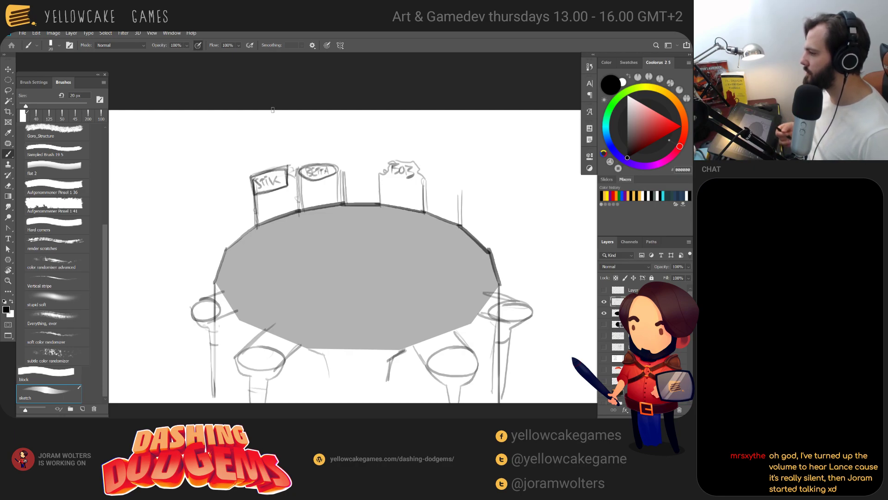
key("ctrl+t")
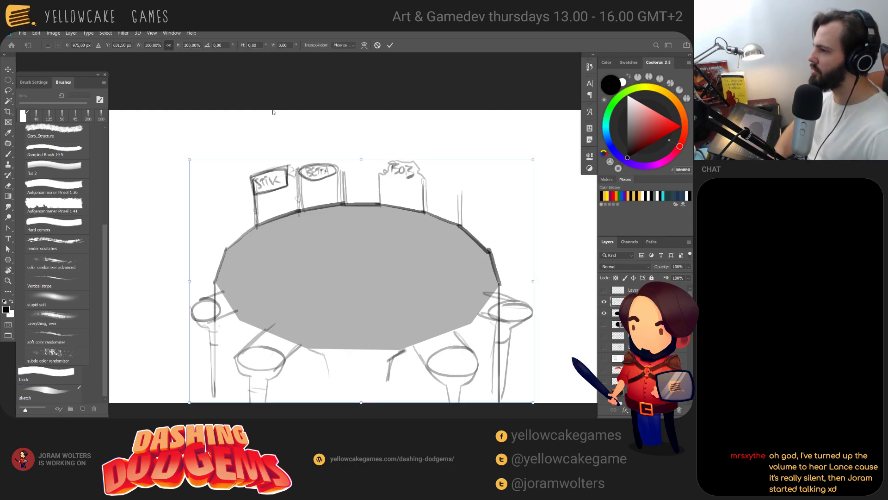
key("alt+Tab")
Search Google for "lost in ice" in a new browser tab and show the image results
key("ctrl+t")
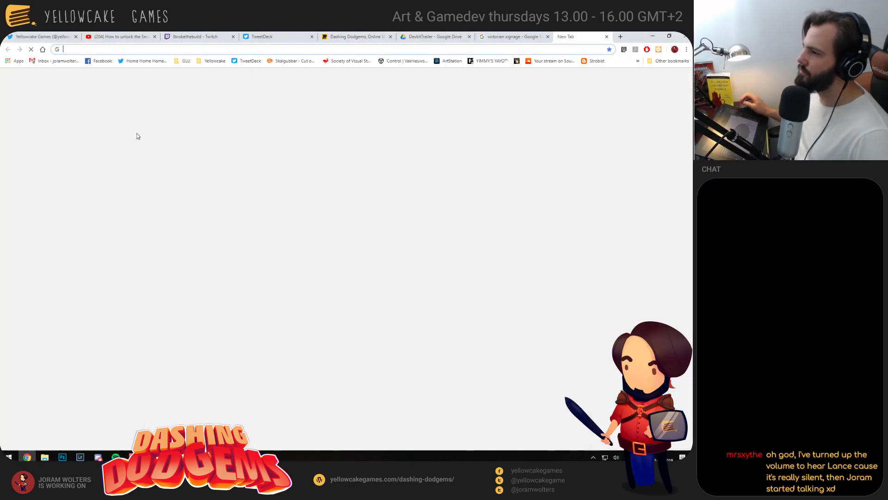
type("lol")
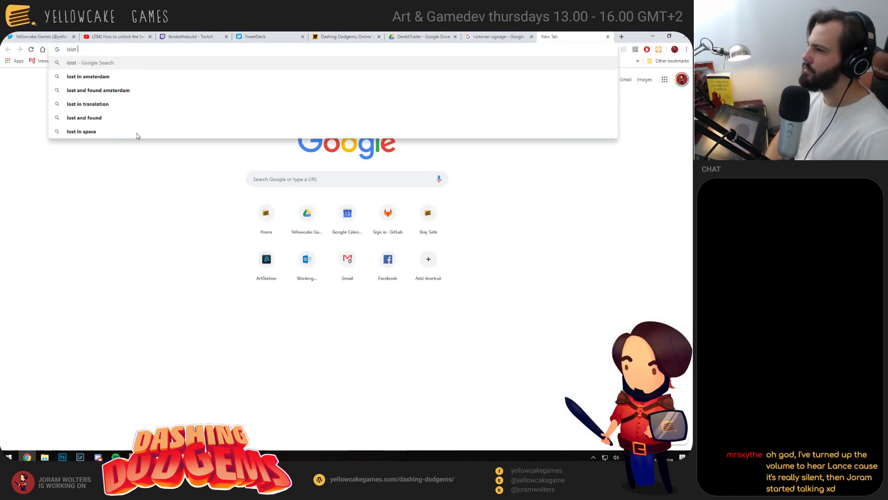
key("BackSpace")
type("st in ice")
key("Return")
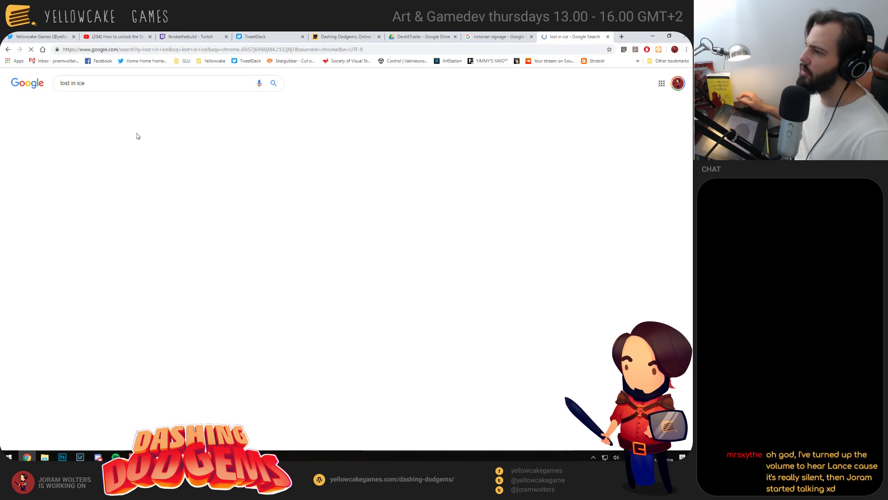
left_click(85, 104)
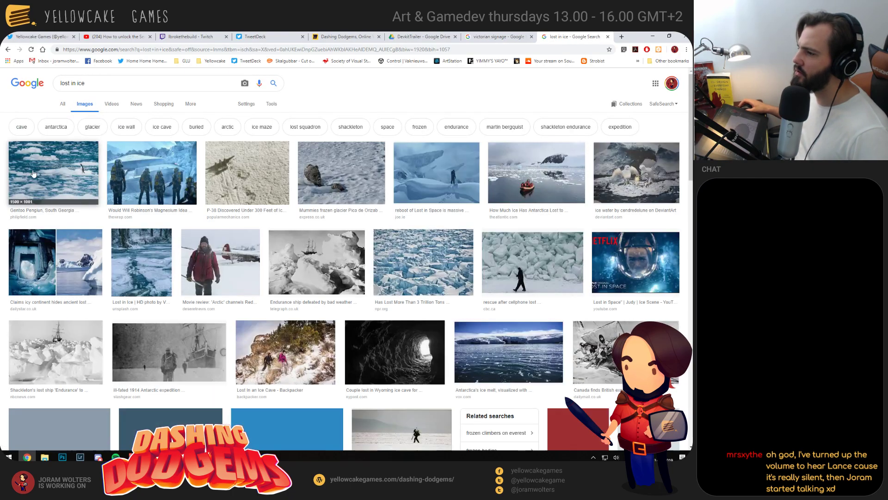
Extend the image search to "lost in ice game"
left_click(130, 87)
type("ga")
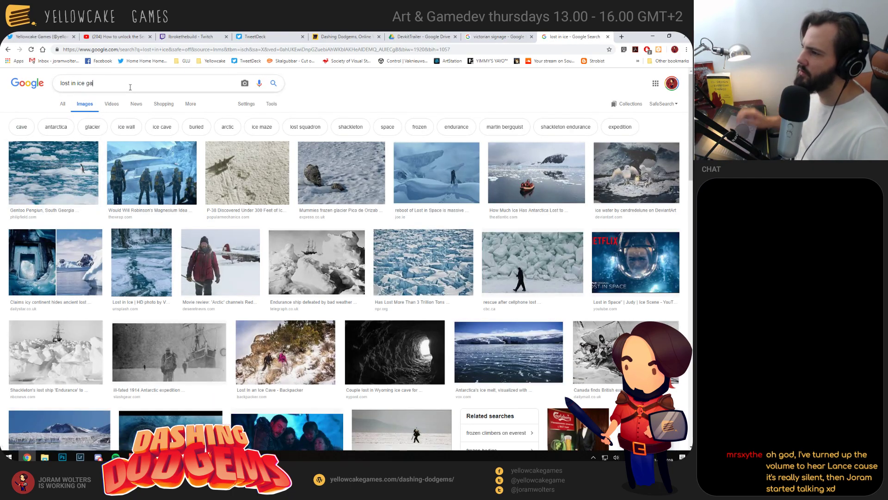
type("me")
key("Return")
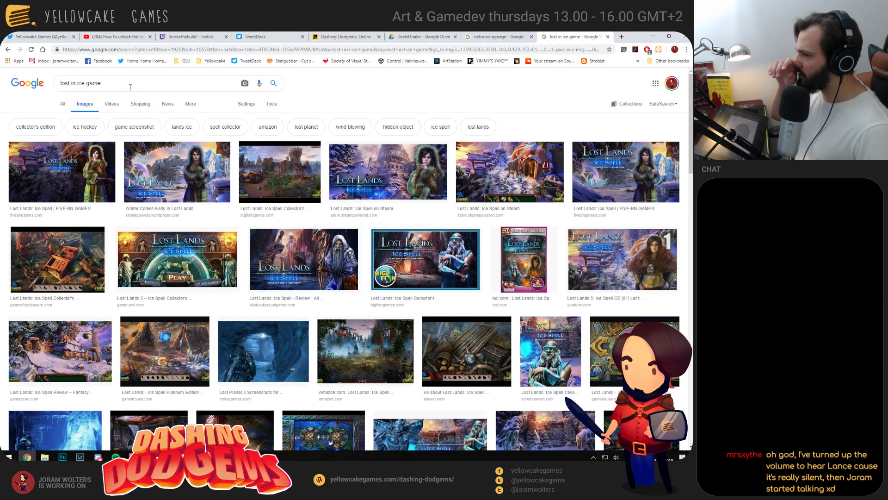
Put "lost in ice" in quotation marks in the game image search and look through the results
left_click(85, 85)
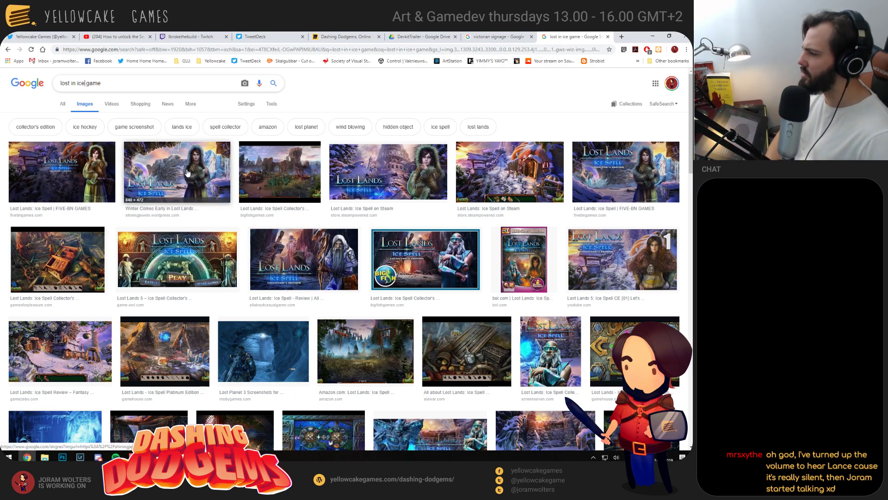
type("\"")
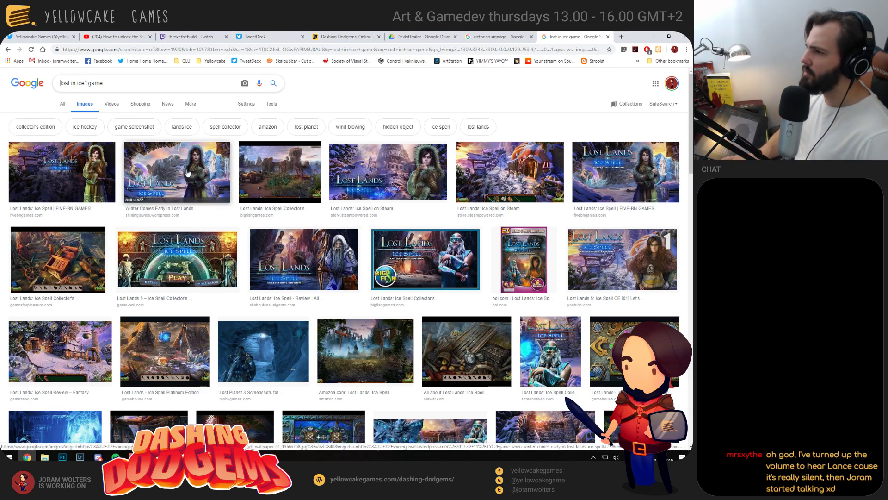
key("Home")
type("\"")
key("Return")
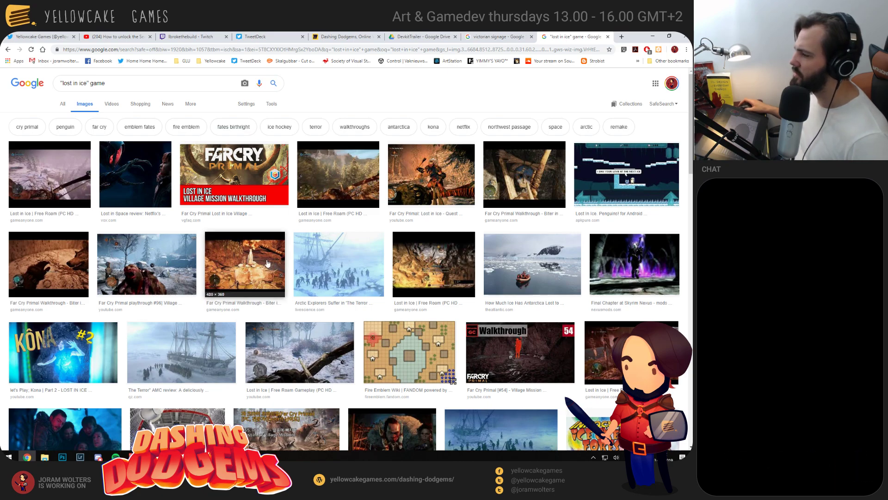
scroll(233, 256, "down", 2)
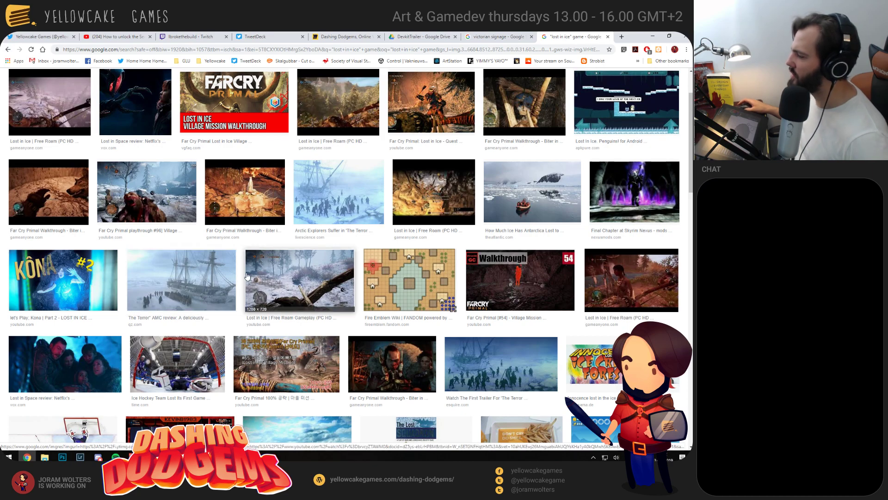
scroll(252, 266, "down", 2)
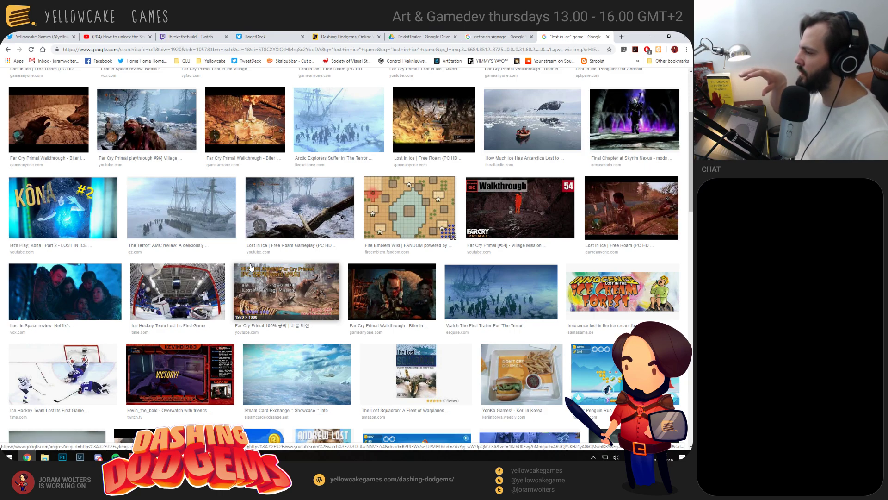
scroll(246, 271, "down", 3)
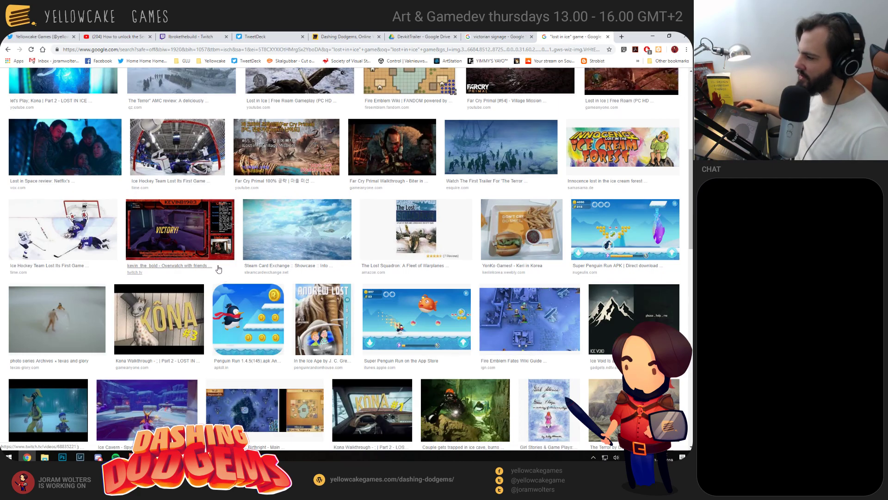
scroll(218, 269, "down", 4)
scroll(187, 238, "up", 10)
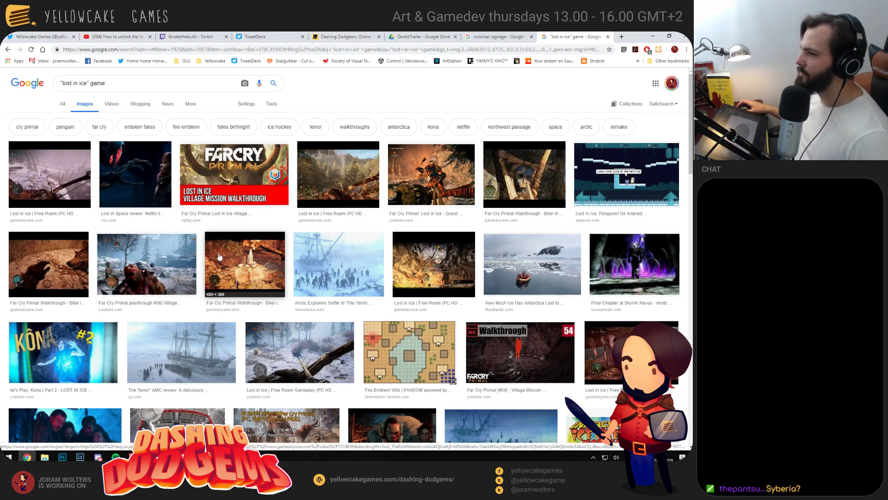
Search images for "siberia game" and preview the Syberia screenshot with the ladder in the glasshouse
left_click_drag(61, 84, 144, 121)
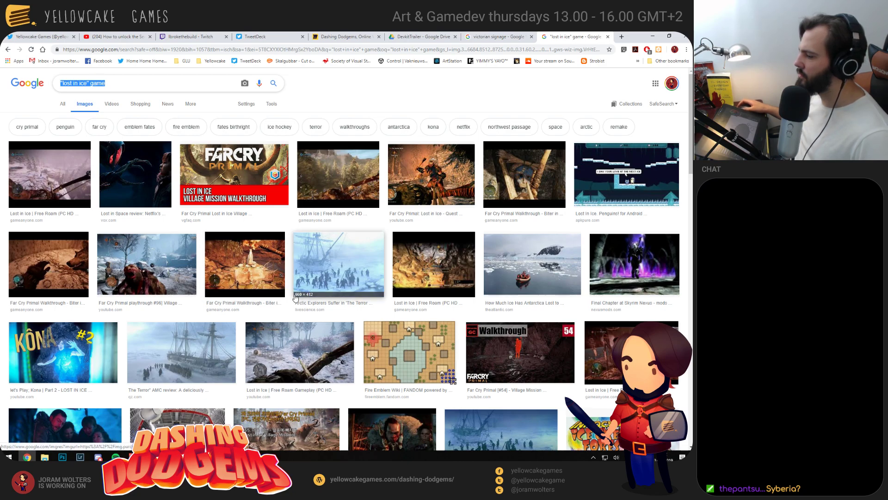
type("siberia game")
key("Return")
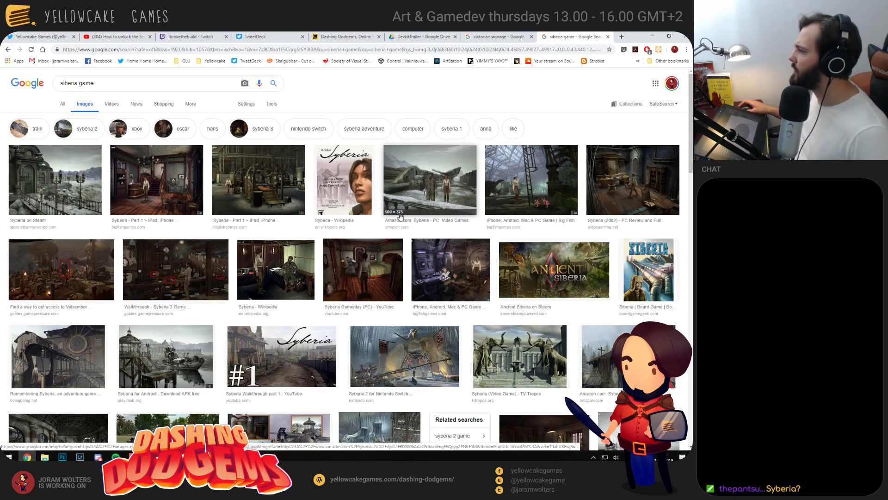
left_click(530, 183)
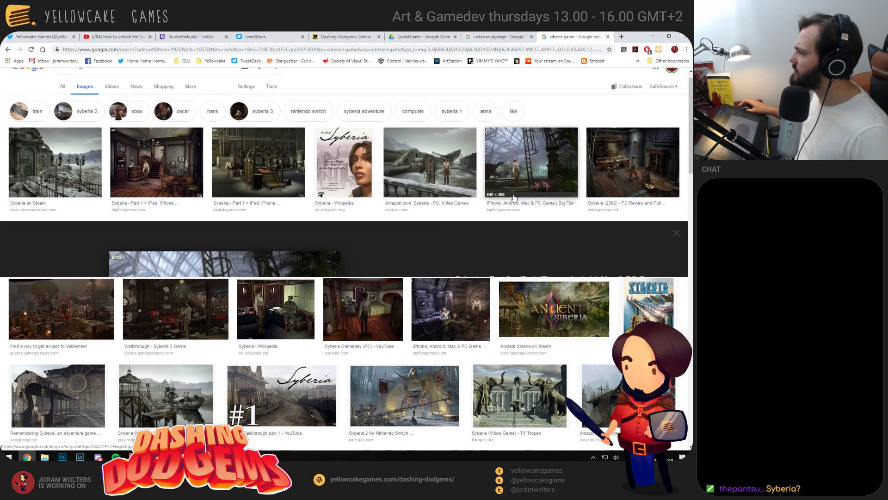
scroll(281, 271, "up", 2)
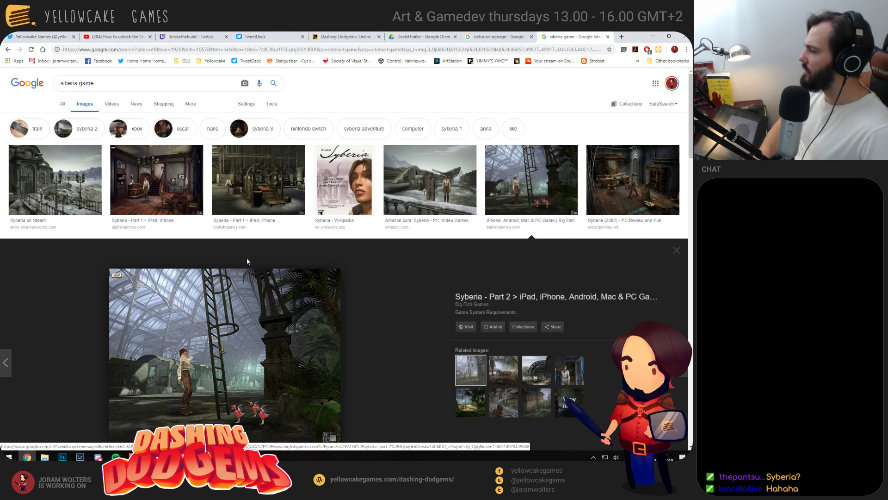
Search Google for "lost in ice point and click" in a new browser tab
key("ctrl+t")
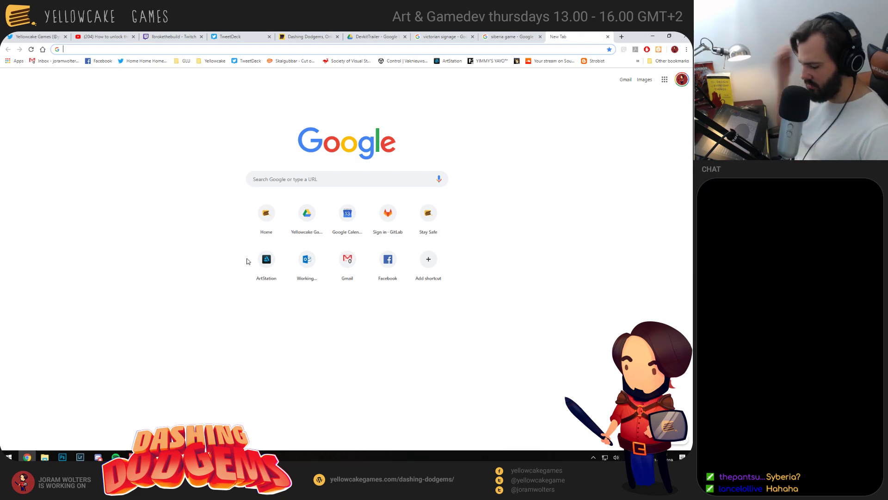
type("lost in ice ")
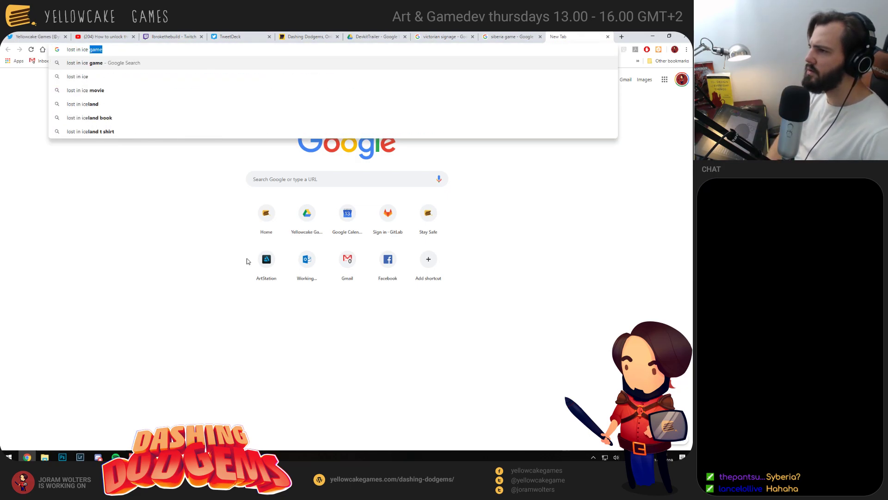
type("point and click")
key("Return")
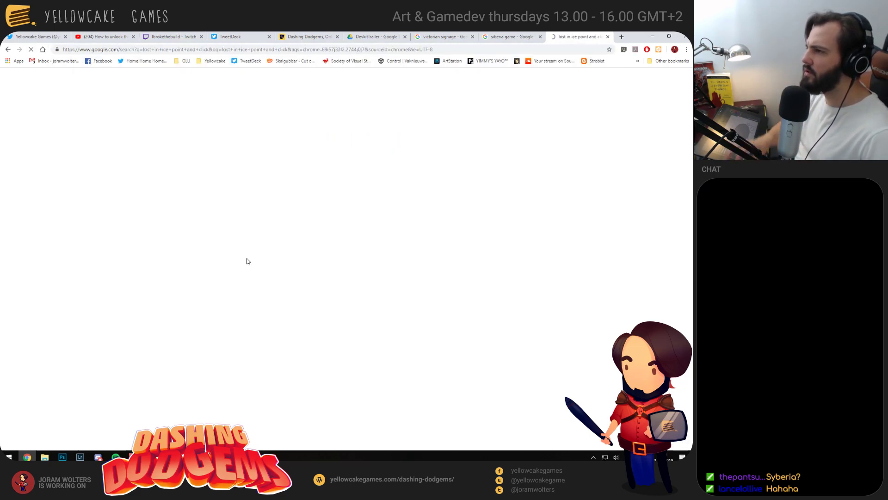
Switch to OBS, raise the Desktop Audio level to 0.0 dB in the mixer and return to the browser
left_click(205, 457)
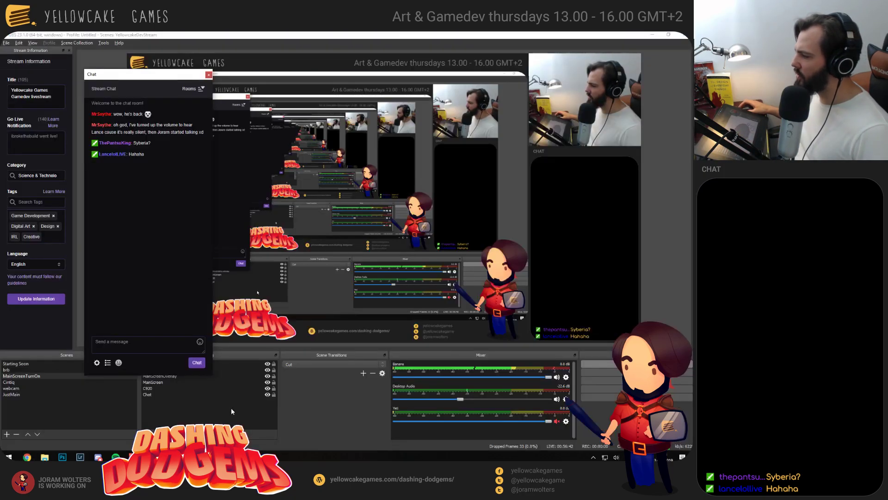
left_click_drag(460, 399, 550, 399)
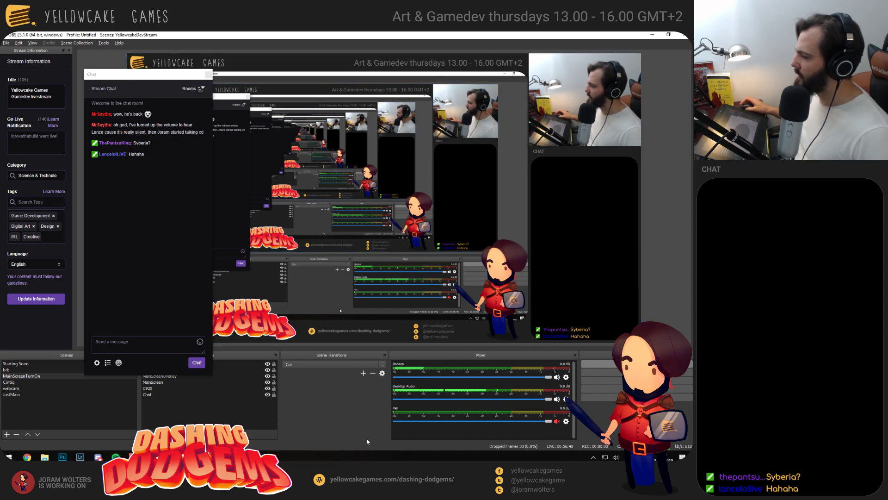
key("super+Tab")
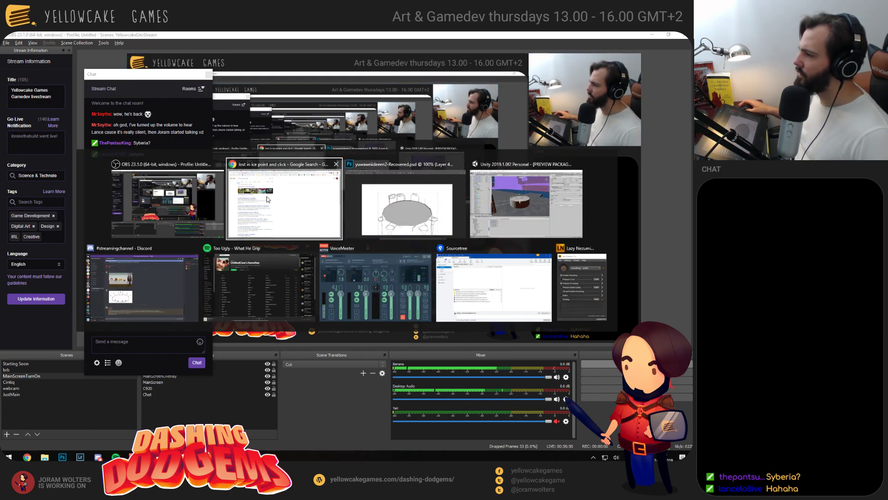
left_click(272, 167)
Check the streamingchannel in Discord and the ChilledCow's favorites playlist in Spotify
left_click(98, 457)
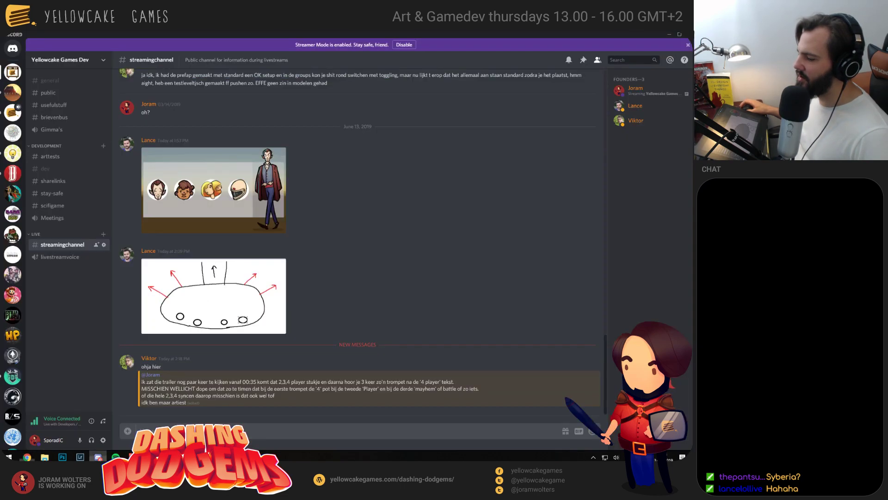
left_click(116, 456)
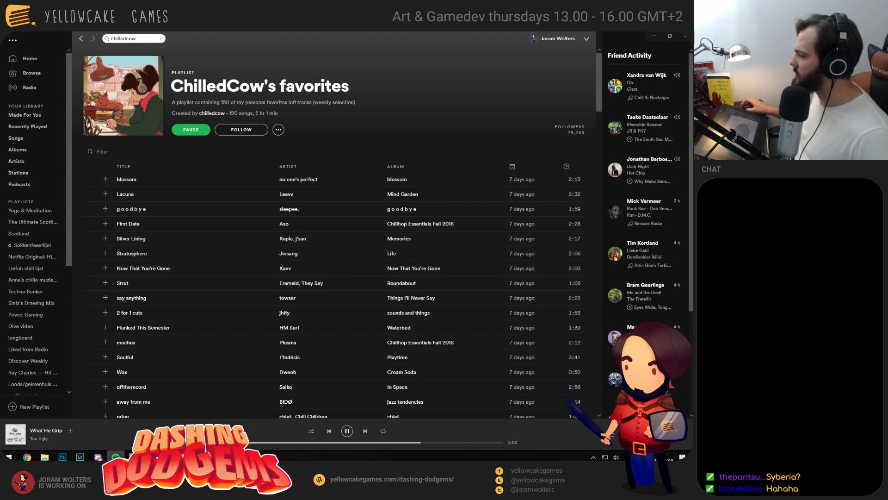
key("alt+Tab")
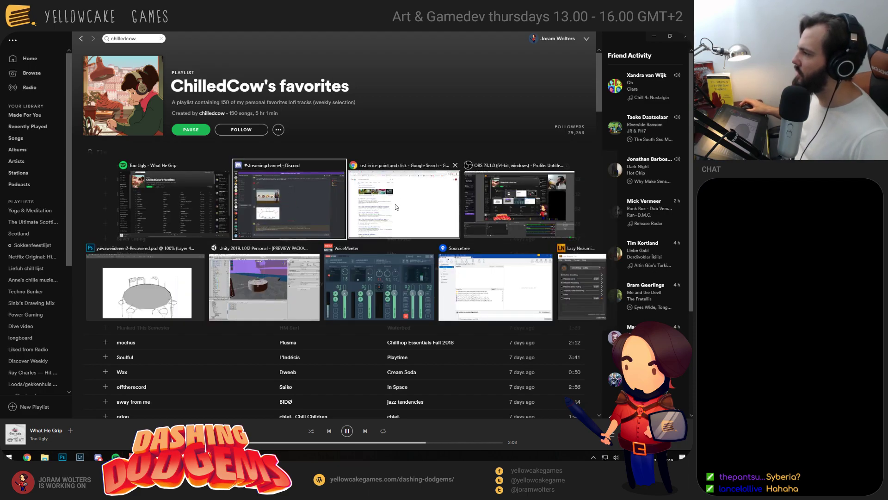
Switch from Spotify to the browser, search images for "trapped in ice point and click" and preview the Prisoner of Ice cover from Wikipedia
left_click(385, 227)
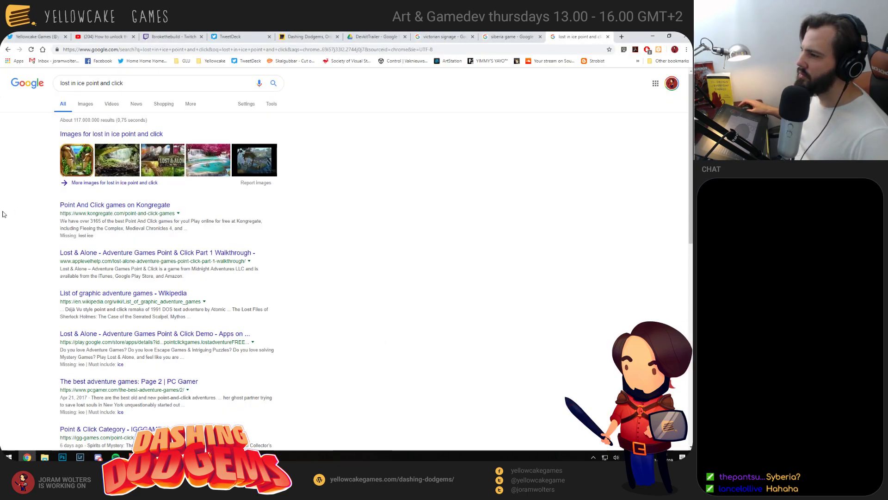
left_click(84, 103)
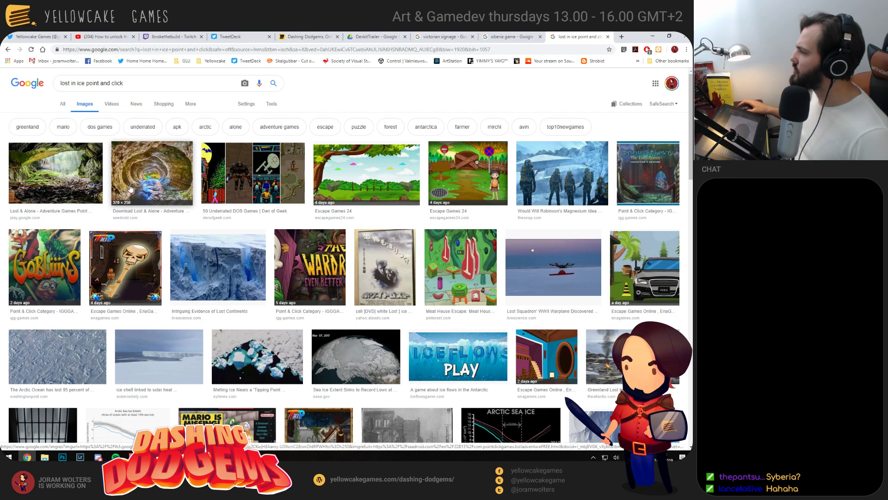
double_click(65, 82)
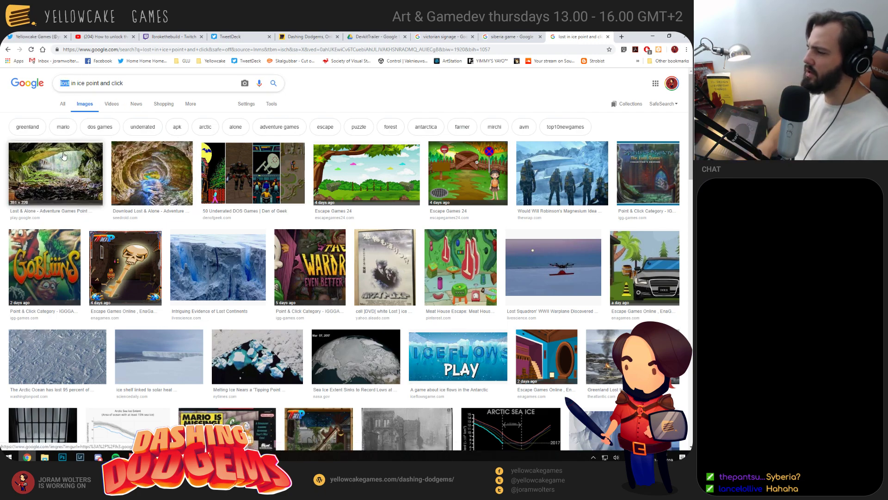
type("trapped")
key("Return")
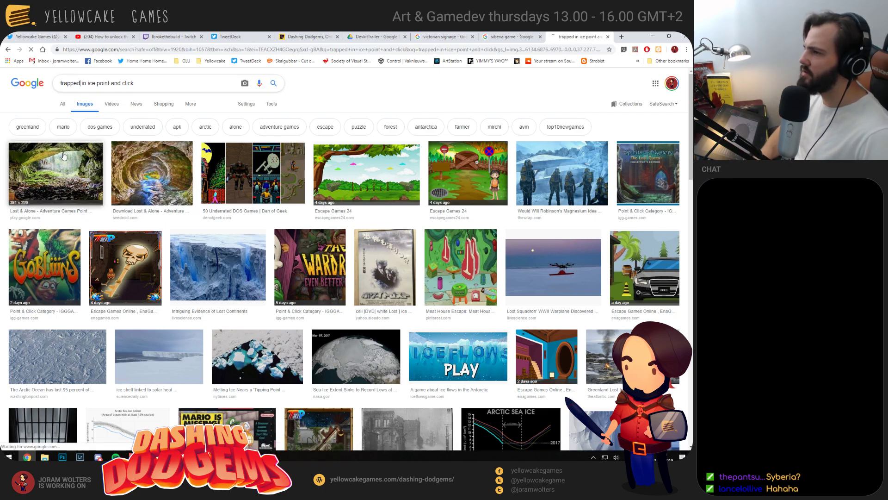
left_click(66, 154)
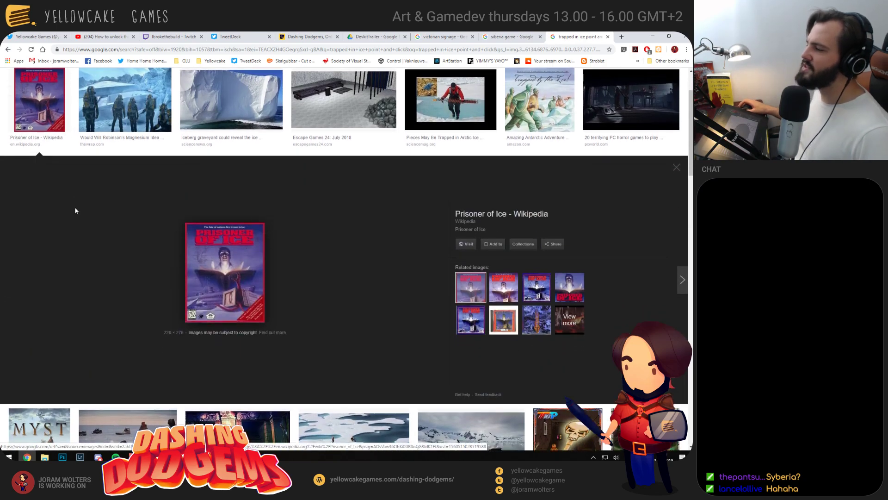
Search images for "prisoner of ice" and preview the Call of Cthulhu: Prisoner of Ice screenshot from Steam
scroll(79, 177, "up", 2)
left_click_drag(154, 85, 1, 100)
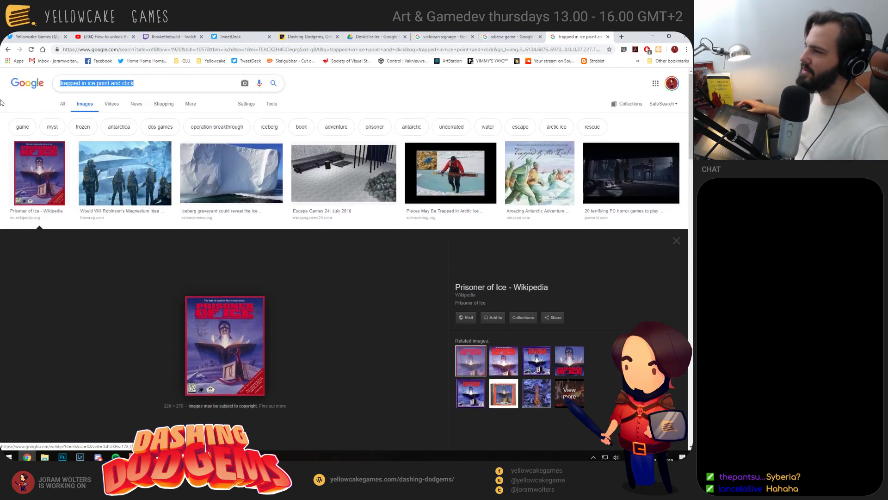
type("prison")
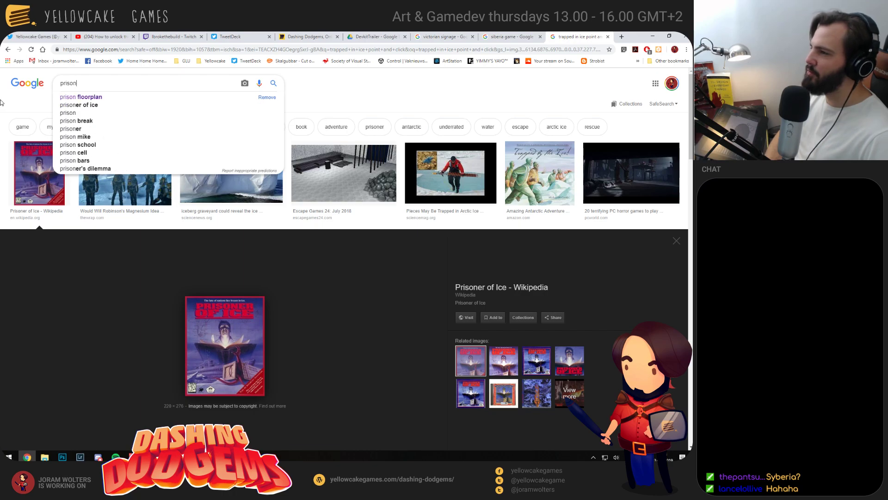
type("er of ice")
key("Return")
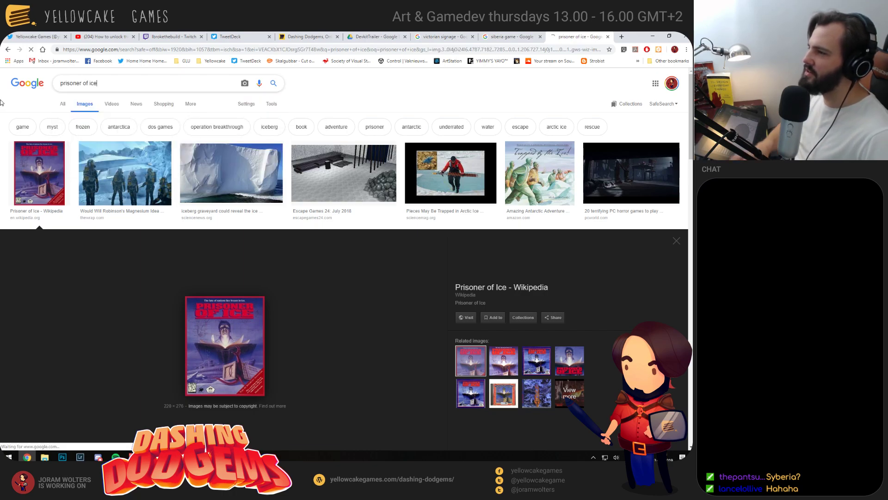
left_click(55, 178)
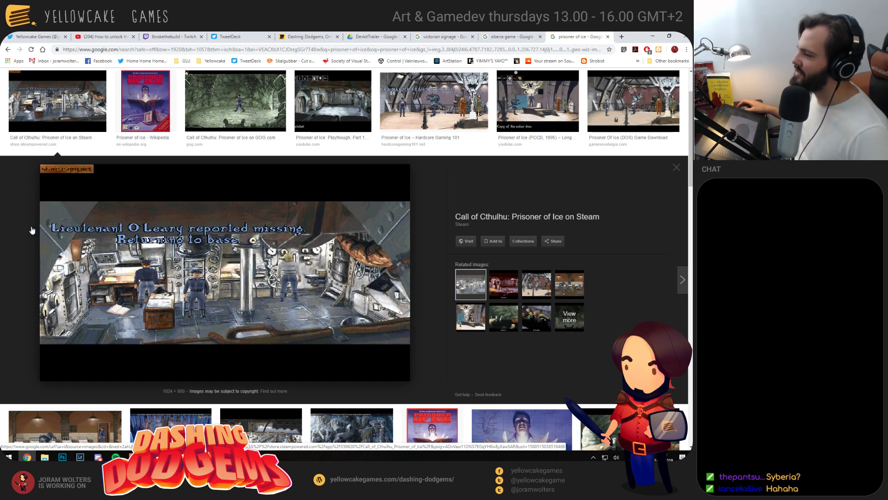
Preview the Prisoner of Ice screenshots from Hardcore Gaming 101, GOG.com and the YouTube playthrough
left_click(409, 102)
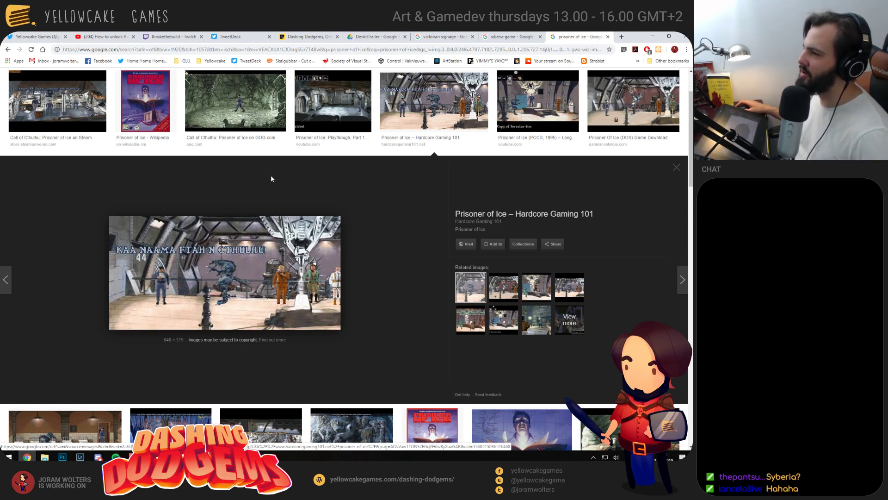
scroll(395, 168, "down", 1)
scroll(394, 169, "down", 1)
scroll(387, 170, "up", 3)
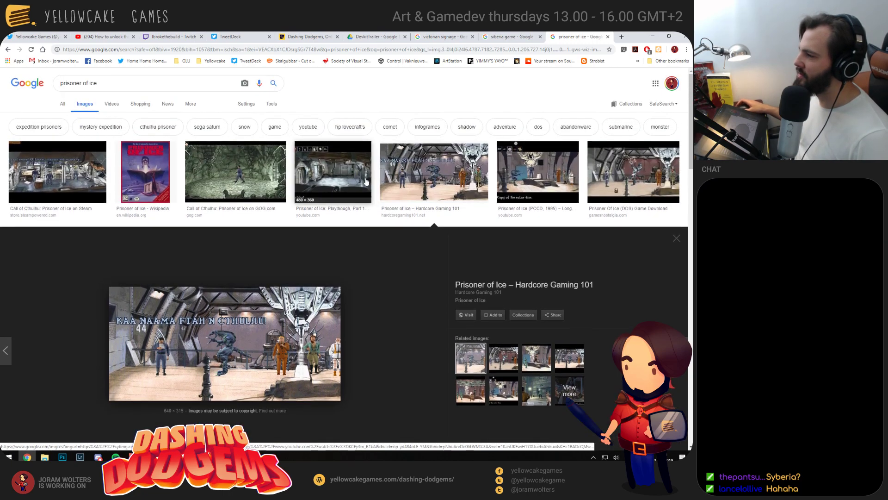
left_click(236, 173)
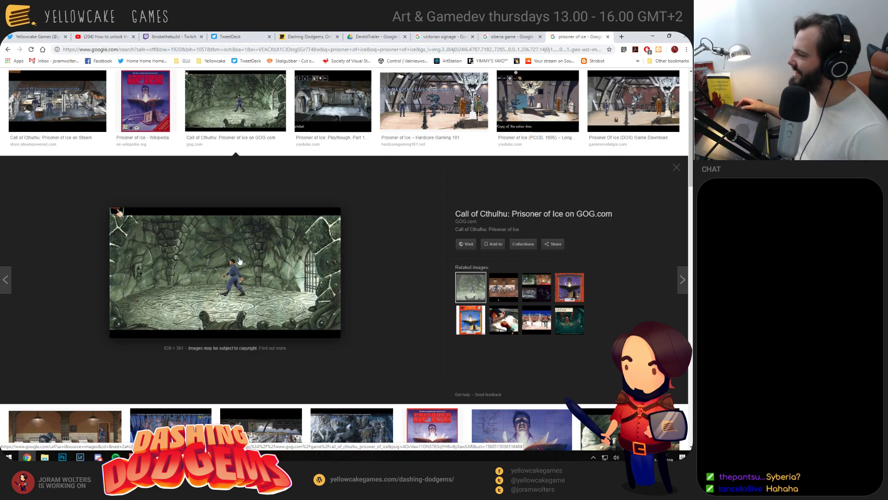
scroll(208, 231, "up", 2)
left_click(333, 172)
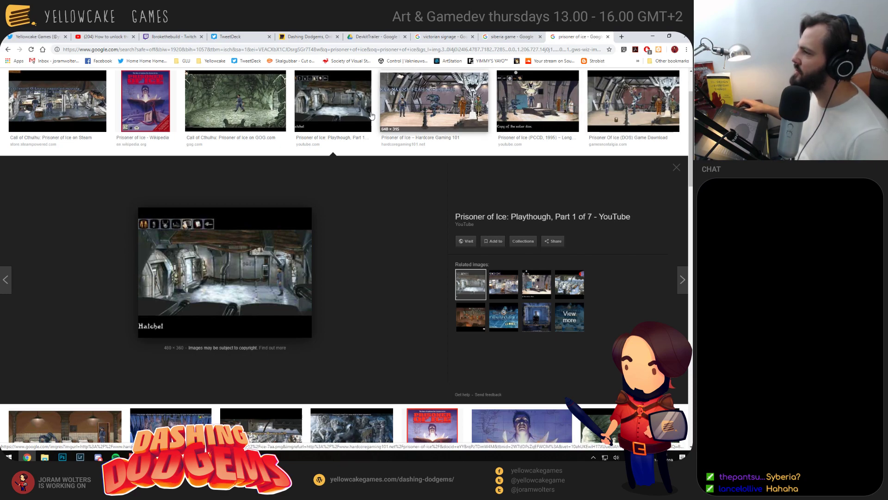
Open the Steam screenshot's source page in a new tab, then close that tab
left_click(103, 107)
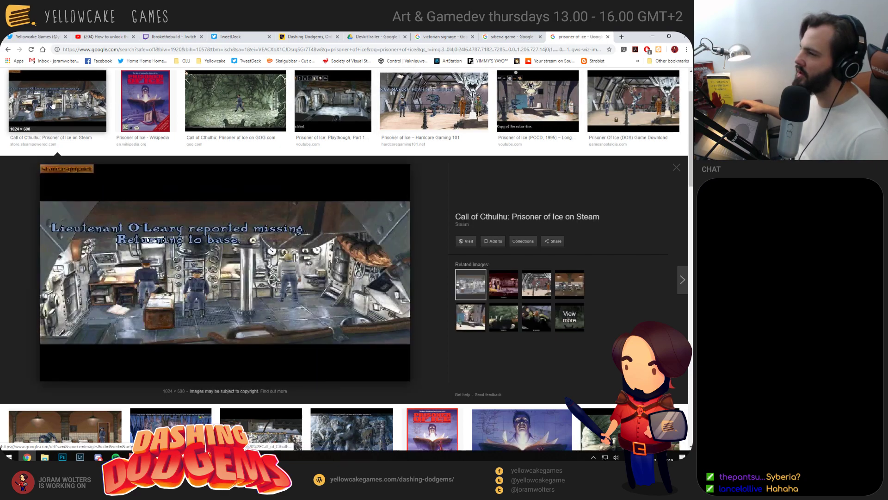
left_click(360, 273)
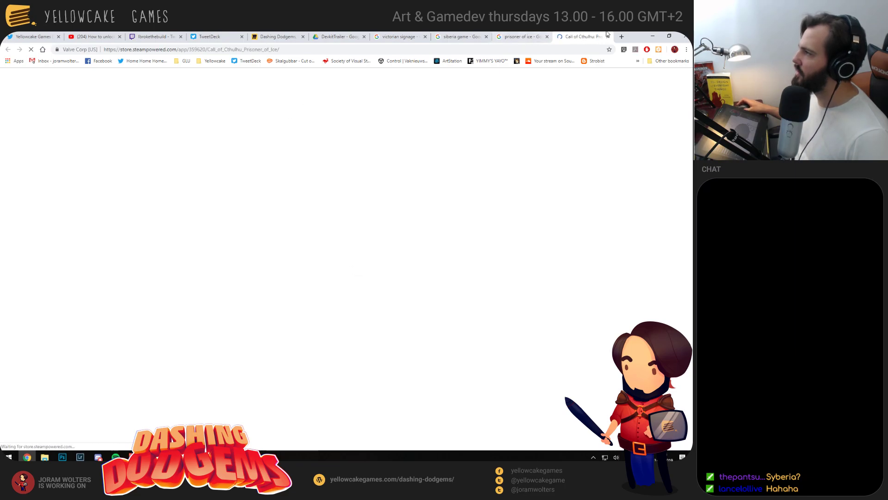
left_click(608, 37)
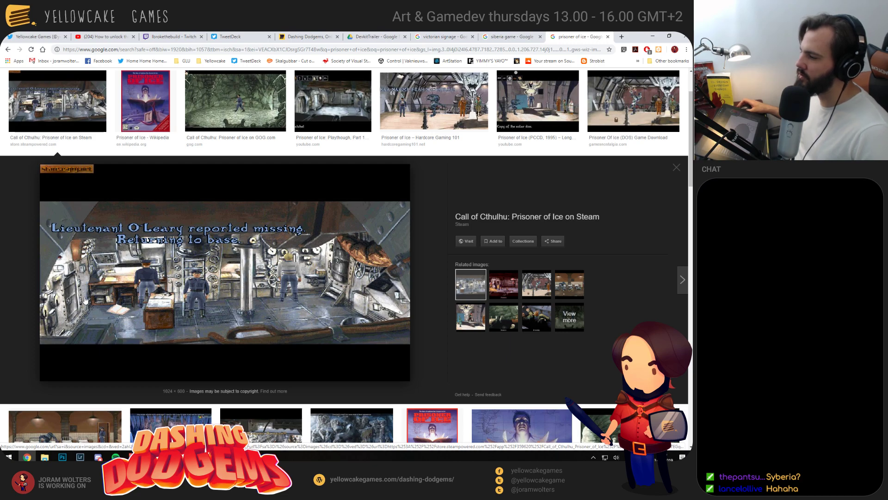
Compare the playthrough and Steam screenshots and preview the 1995 Longplay image
left_click(338, 104)
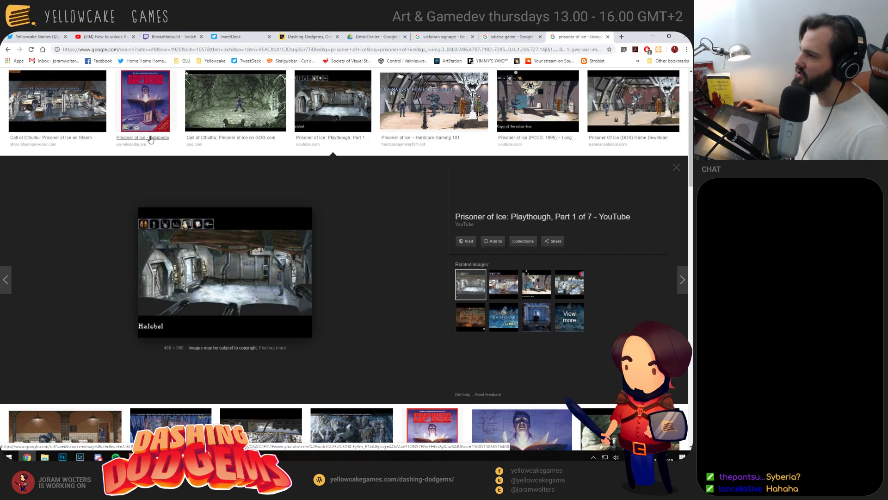
left_click(23, 111)
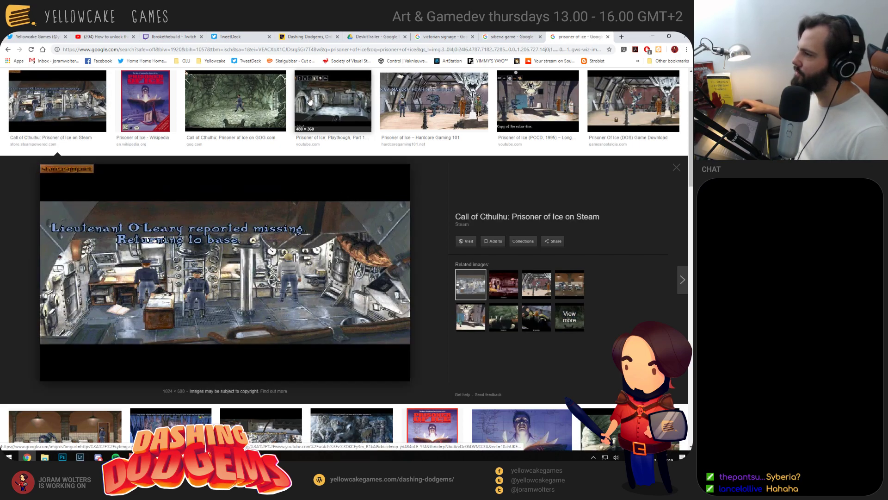
left_click(324, 113)
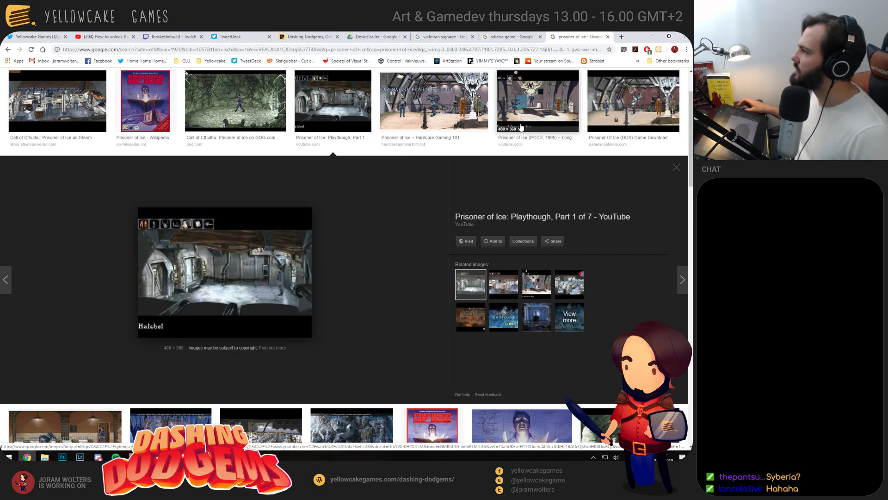
left_click(529, 103)
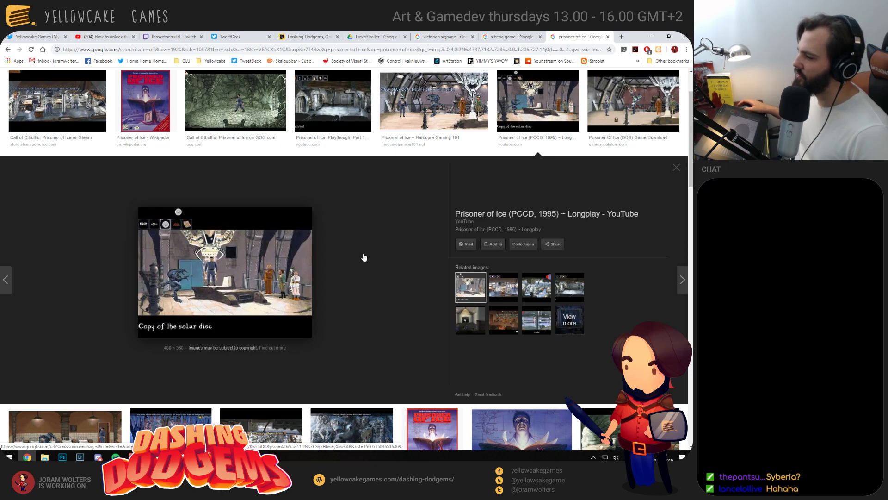
Examine the second row of Prisoner of Ice results, including the hospital ward, engine room and GameSpot cover, and reopen the Steam screenshot
scroll(319, 267, "down", 2)
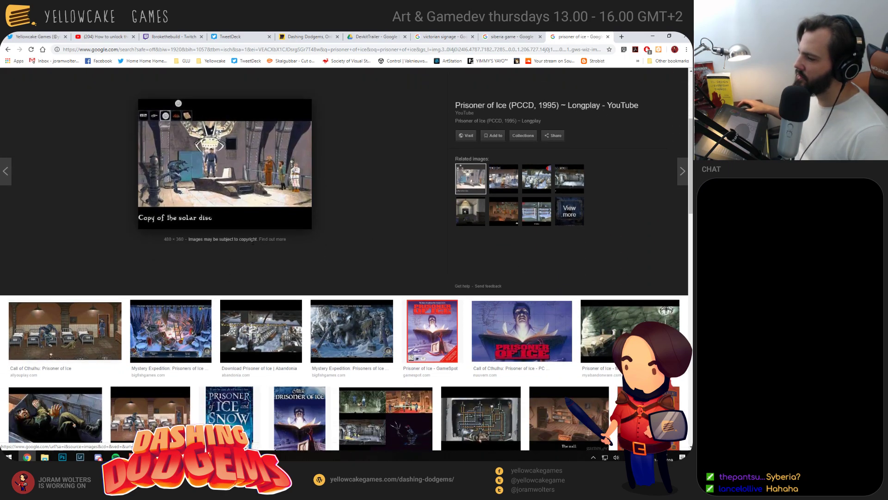
left_click(75, 354)
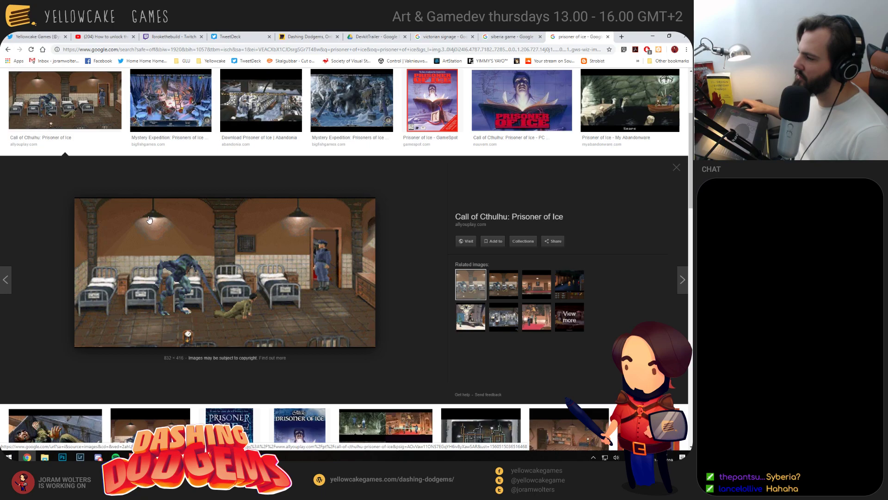
left_click(167, 111)
scroll(117, 232, "up", 3)
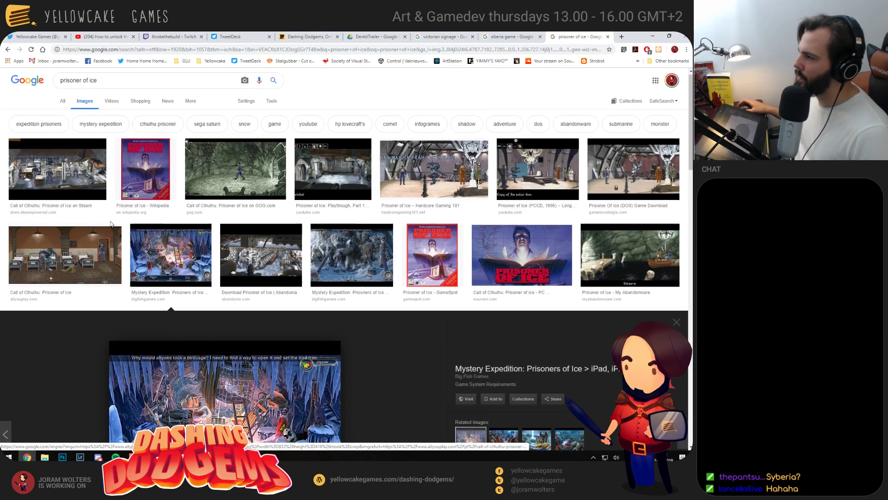
left_click(265, 255)
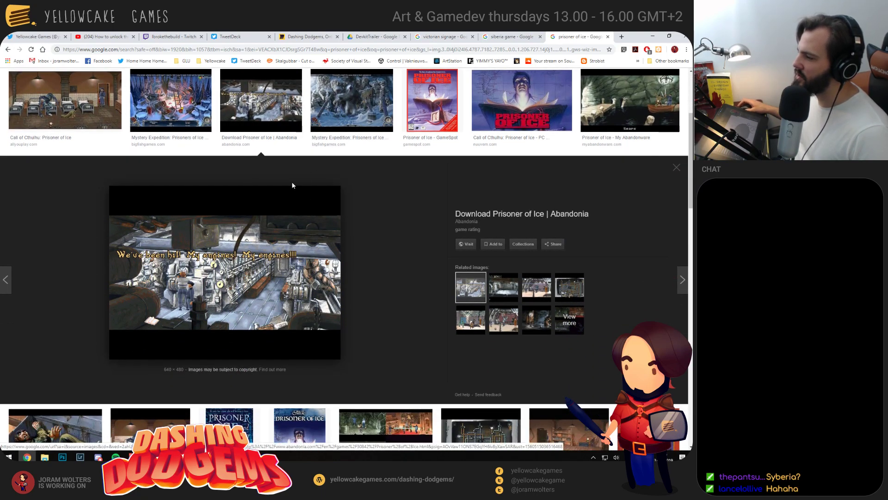
scroll(343, 175, "up", 2)
left_click(433, 178)
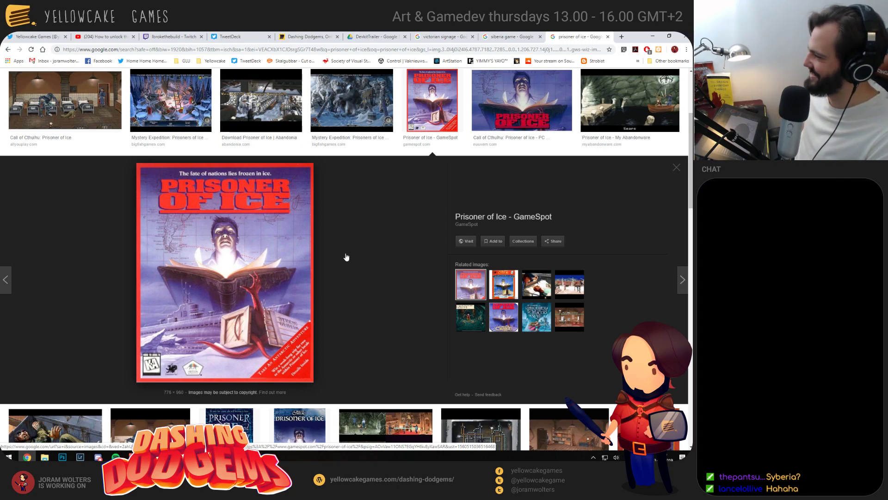
scroll(343, 258, "up", 3)
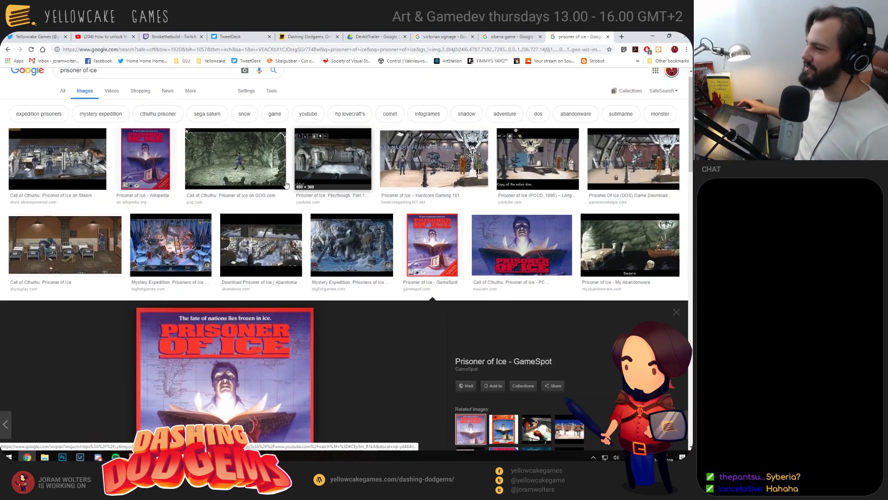
left_click(87, 168)
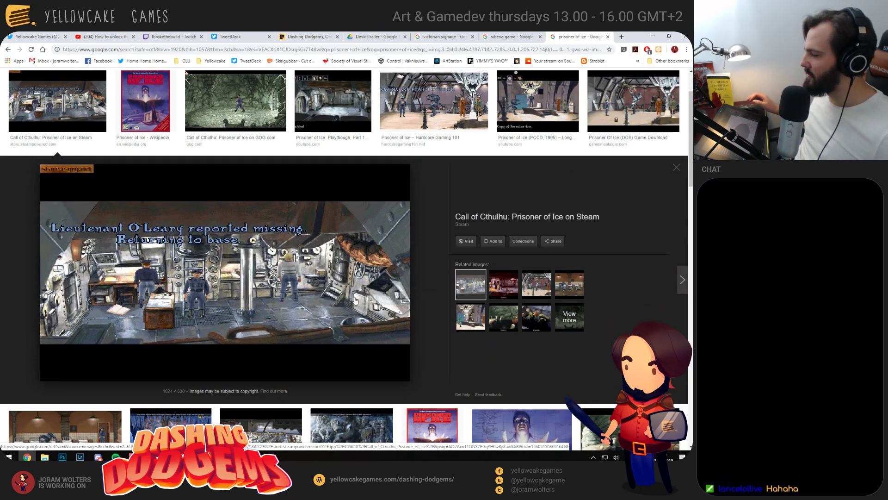
Switch to Photoshop, commit the pending transform and sketch a rectangular "Ellie" sign beside the Bob sign with the sketch brush
key("alt+Tab")
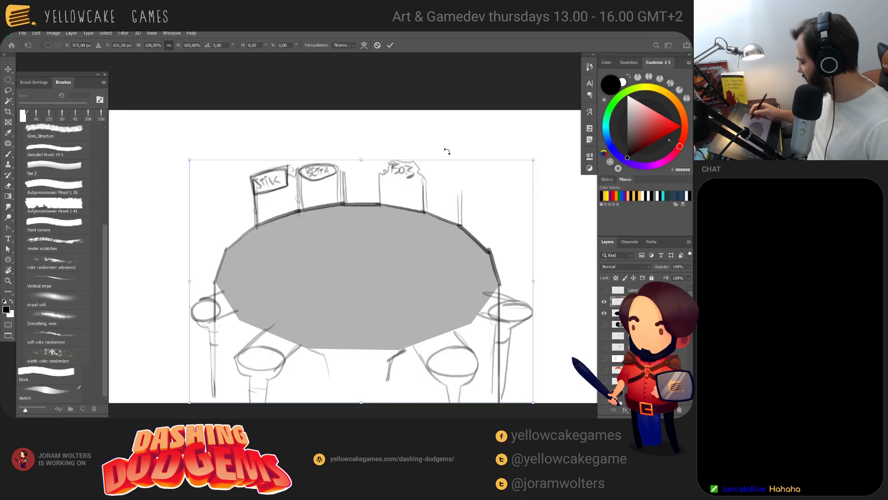
left_click_drag(445, 249, 412, 230)
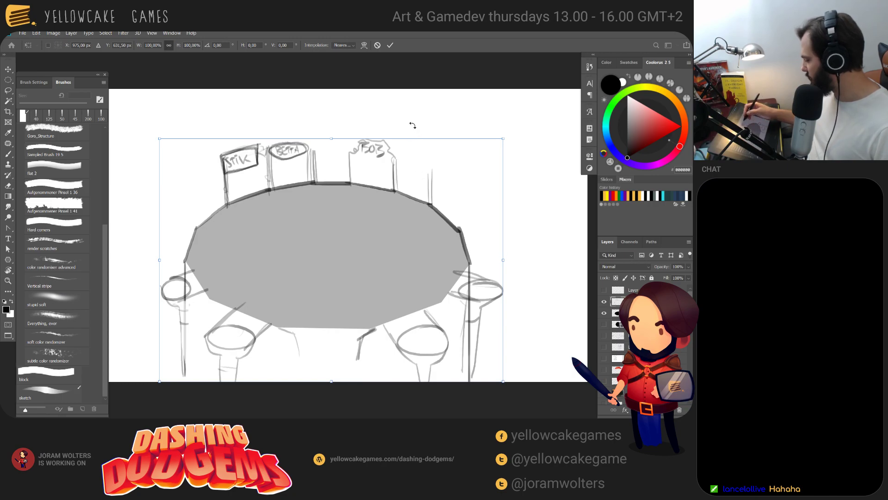
key("Return")
key("b")
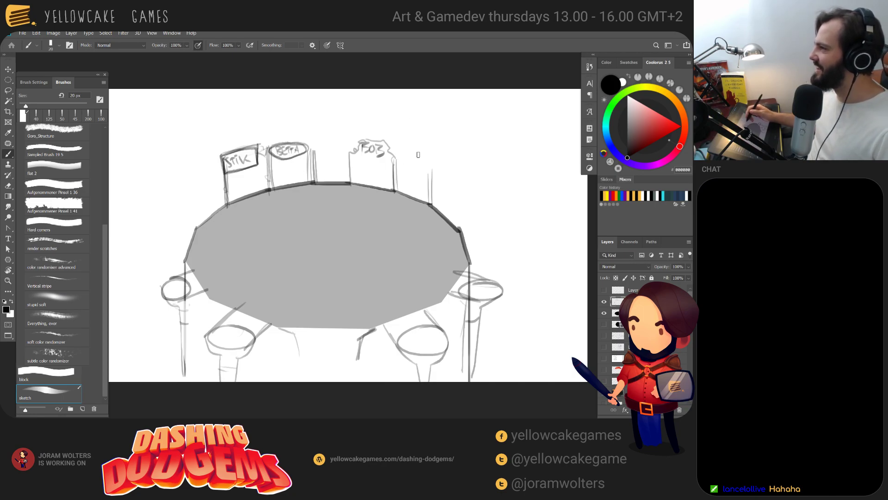
mouse_move(396, 162)
left_mouse_down()
mouse_move(437, 169)
mouse_move(418, 157)
mouse_move(437, 157)
left_mouse_up()
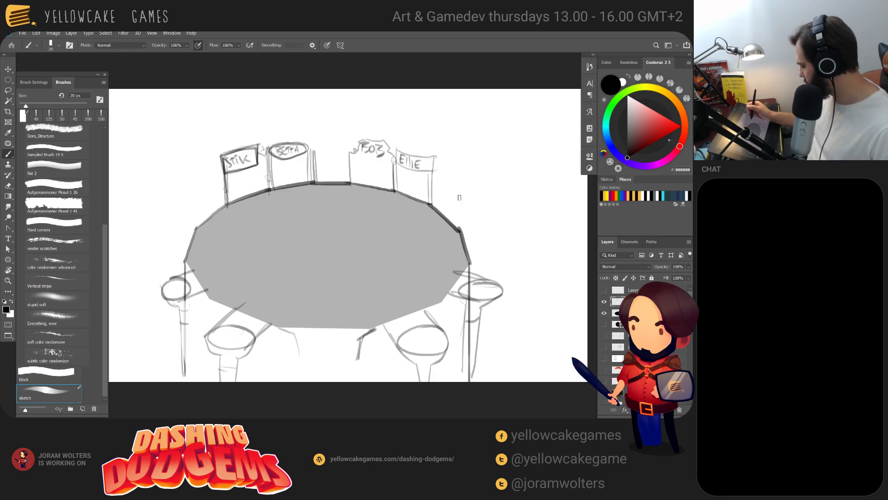
Duplicate the sign sketch layer and hide the original layer beneath it
key("v")
key("ctrl")
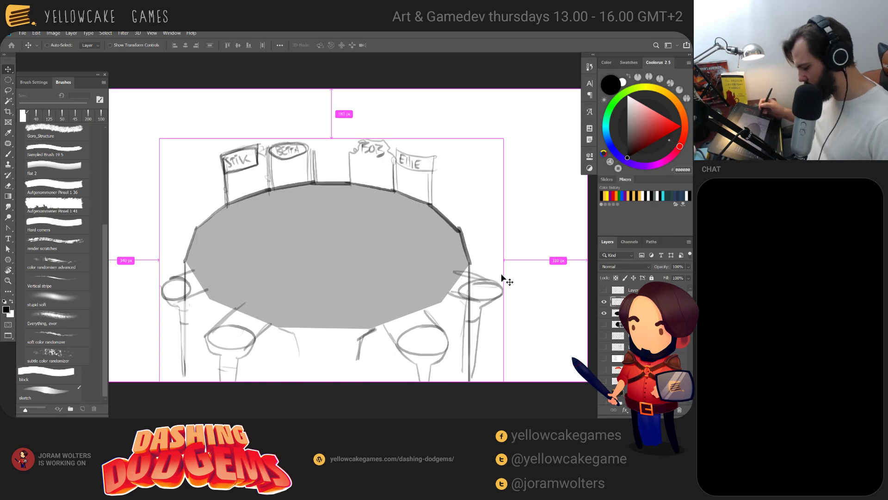
key("ctrl+j")
left_click(604, 314)
Lasso the Ellie sign, move it away from the Bob sign along the platform's back edge and deselect it
key("e")
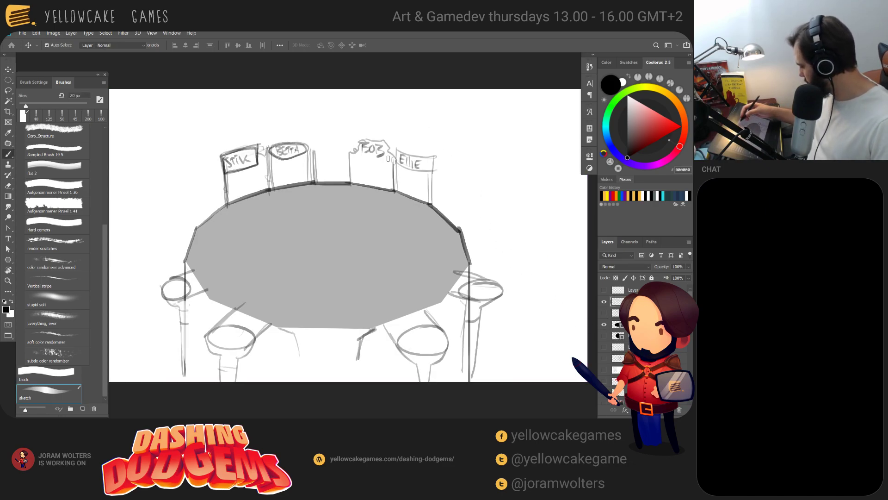
key("l")
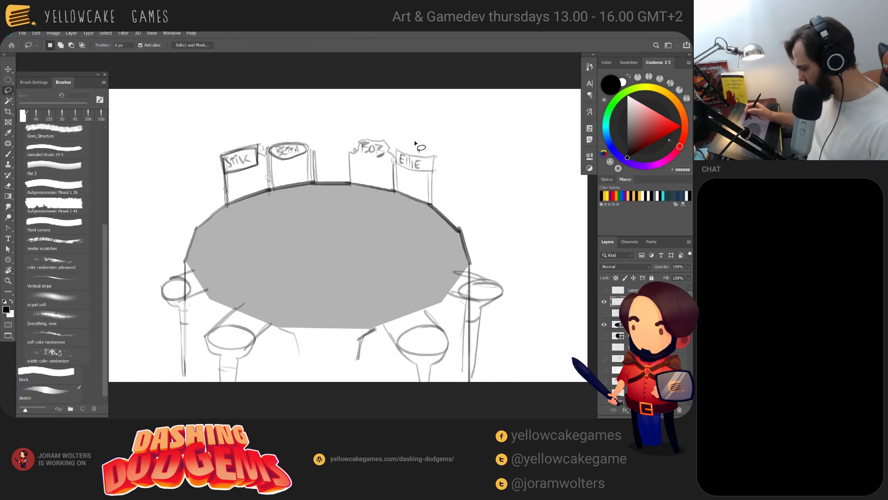
mouse_move(398, 139)
left_mouse_down()
mouse_move(395, 187)
mouse_move(415, 204)
mouse_move(436, 200)
mouse_move(442, 148)
left_mouse_up()
key("v")
left_click_drag(427, 184, 450, 196)
key("ctrl+d")
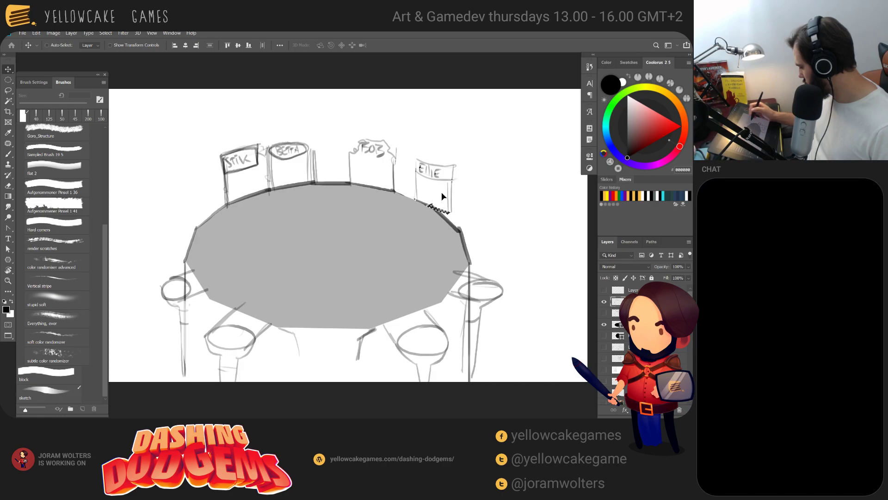
Lasso the Stick sign, move it away from the Beta sign along the platform's back edge and deselect it
key("l")
mouse_move(267, 134)
left_mouse_down()
mouse_move(273, 198)
mouse_move(219, 219)
mouse_move(221, 120)
left_mouse_up()
key("v")
left_click_drag(257, 164, 240, 173)
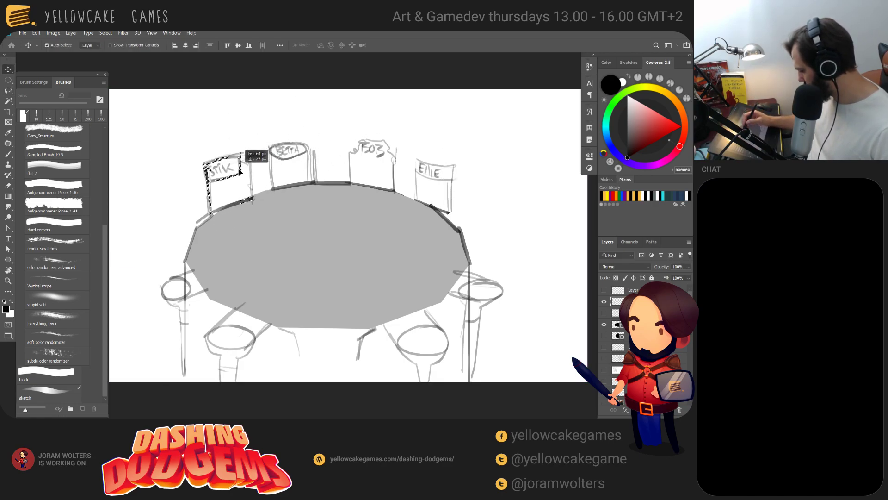
key("ctrl+d")
Rework the Stick sign's lettering and sketch low blocks around its base plus a small curled shape beside the Ellie sign
key("e")
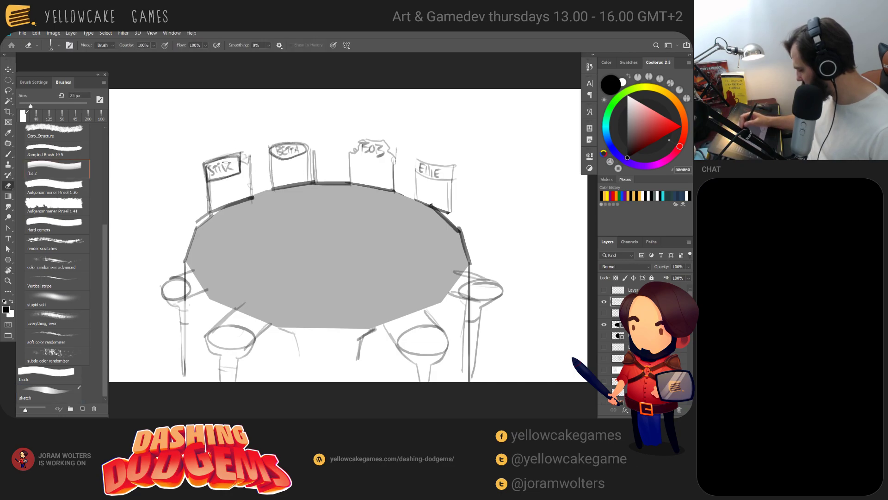
key("b")
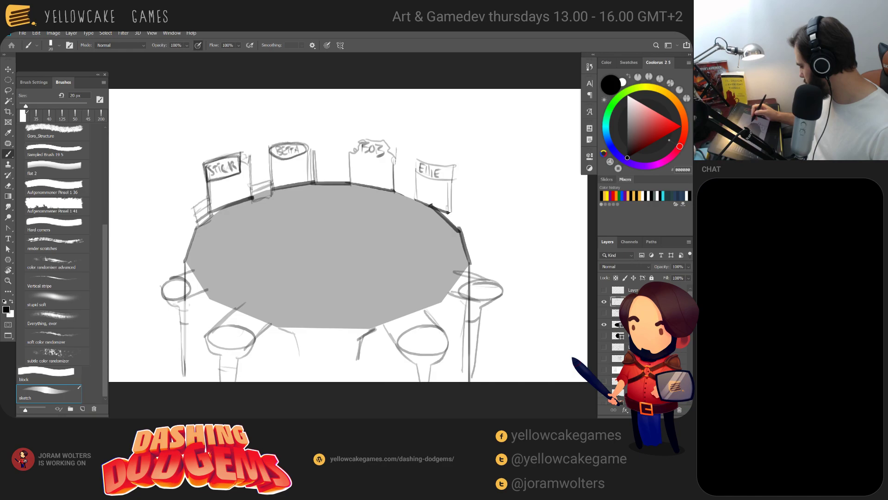
mouse_move(456, 205)
left_mouse_down()
mouse_move(483, 206)
mouse_move(487, 183)
mouse_move(482, 206)
mouse_move(479, 198)
left_mouse_up()
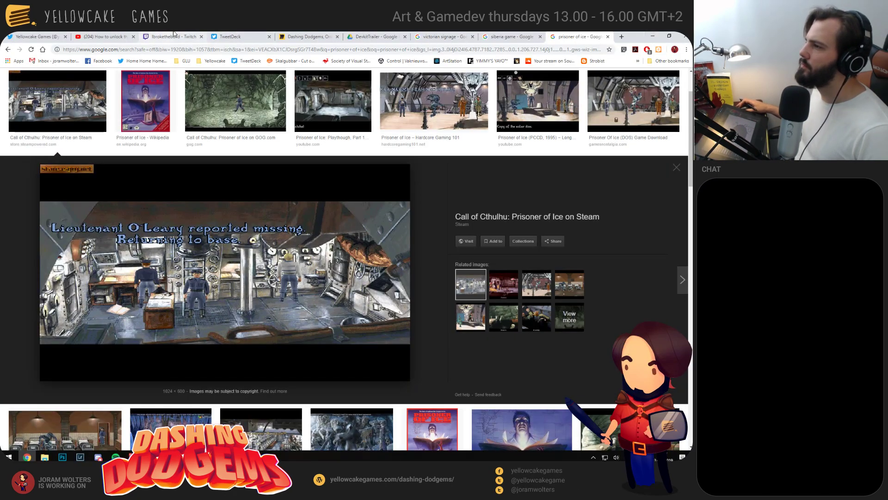
Check the Twitch stream page and its chat in the browser, and return to Photoshop
left_click(171, 36)
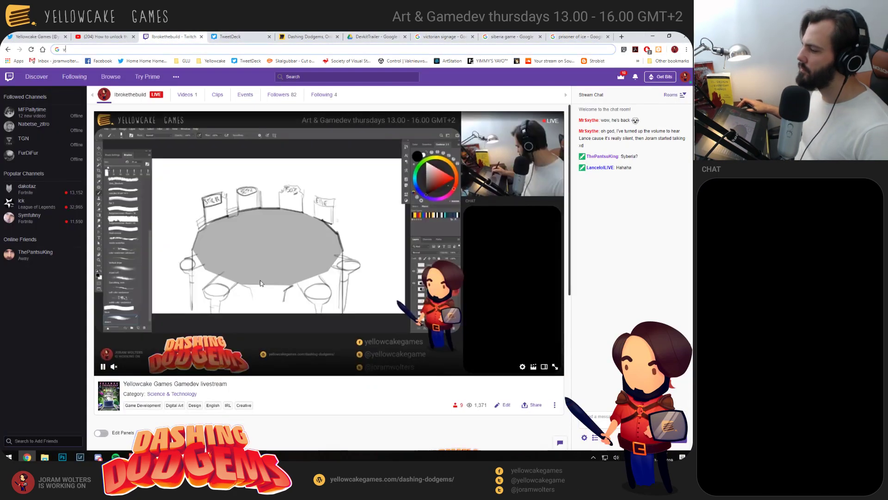
key("alt+Tab")
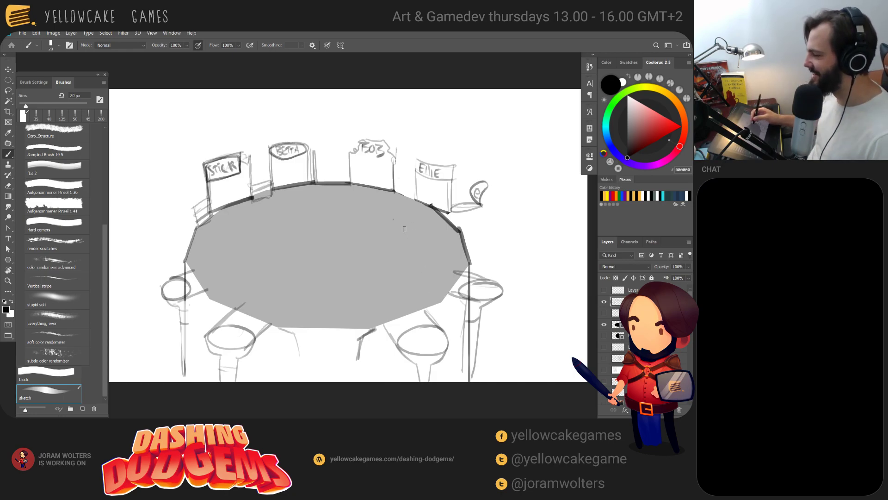
Erase the stray post lines beside the Beta sign and touch up the sign with the sketch brush
mouse_move(381, 254)
left_mouse_down()
mouse_move(397, 252)
mouse_move(343, 261)
left_mouse_up()
key("e")
mouse_move(316, 161)
left_mouse_down()
mouse_move(317, 192)
mouse_move(375, 197)
mouse_move(368, 187)
left_mouse_up()
key("b")
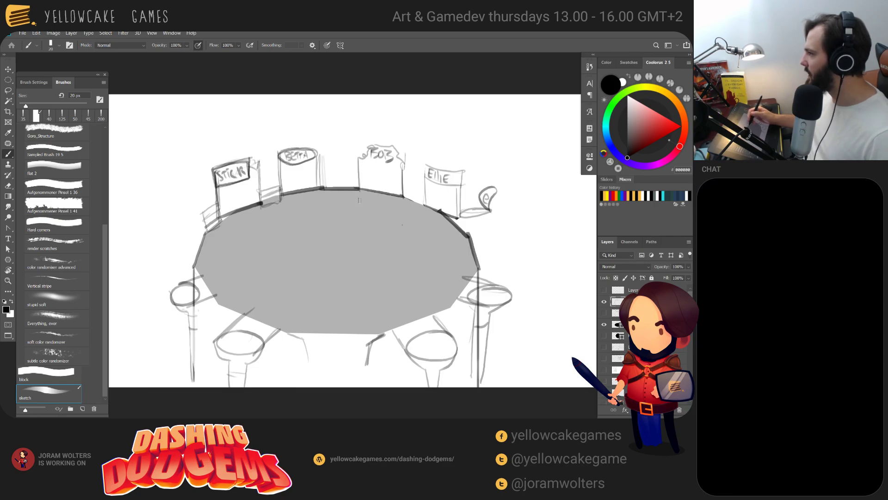
left_click_drag(341, 203, 343, 208)
key("e")
left_click_drag(323, 163, 326, 189)
key("b")
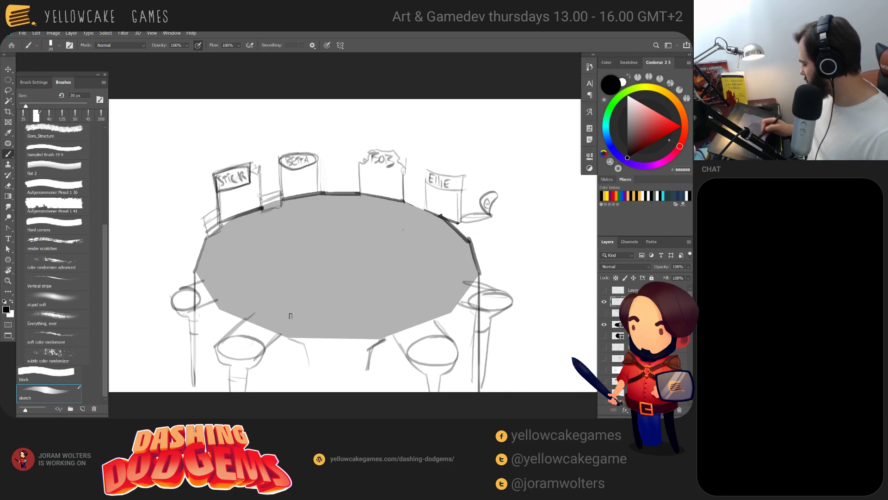
Try sketching low curved shapes between the Beta and Bob signs and undo the strokes
mouse_move(416, 236)
left_mouse_down()
mouse_move(356, 284)
mouse_move(393, 288)
left_mouse_up()
key("ctrl+z")
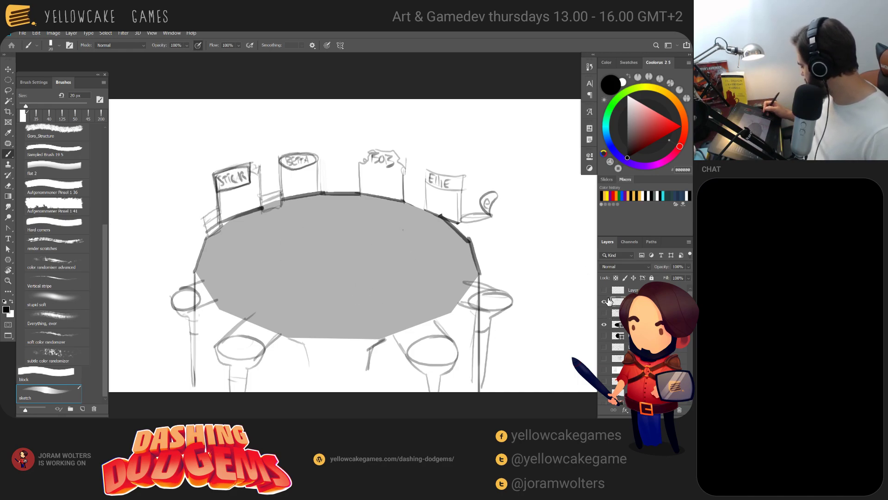
mouse_move(350, 176)
left_mouse_down()
mouse_move(361, 192)
mouse_move(327, 181)
mouse_move(335, 191)
left_mouse_up()
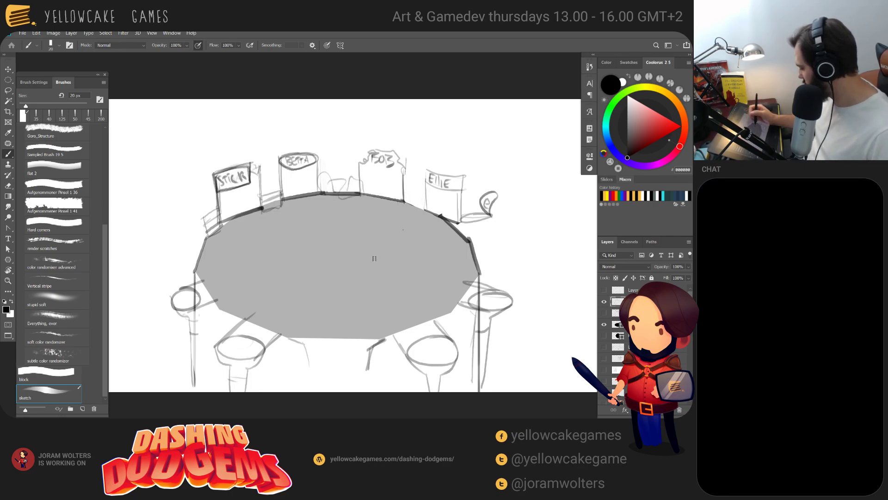
key("ctrl+z")
key("ctrl+z")
key("ctrl+z")
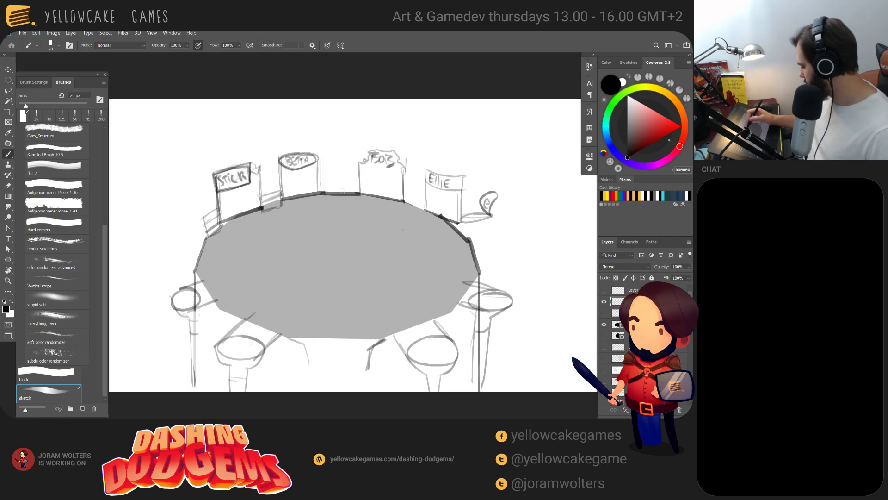
Sketch a spiral curl on the Bob sign's side and a small curve at the Beta sign's base, undoing rejected strokes
mouse_move(342, 183)
left_mouse_down()
mouse_move(356, 169)
mouse_move(356, 189)
mouse_move(351, 183)
left_mouse_up()
left_click_drag(406, 142, 361, 191)
left_click_drag(428, 153, 402, 192)
key("ctrl+z")
key("ctrl+z")
left_click_drag(369, 149, 361, 198)
left_click_drag(402, 172, 397, 203)
key("ctrl+z")
key("ctrl+z")
key("ctrl+z")
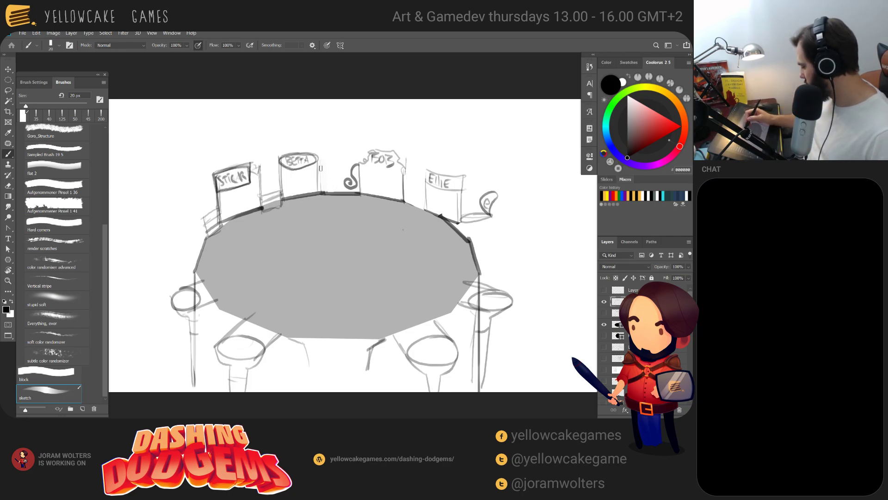
left_click_drag(324, 178, 335, 185)
Circle the areas around the Stick and Ellie signs with loose loops and try a horizontal line across the platform's back part
left_click_drag(267, 162, 260, 244)
mouse_move(430, 164)
left_mouse_down()
mouse_move(493, 199)
mouse_move(431, 232)
mouse_move(485, 222)
left_mouse_up()
left_click_drag(167, 213, 532, 188)
key("ctrl+z")
left_click_drag(160, 221, 568, 222)
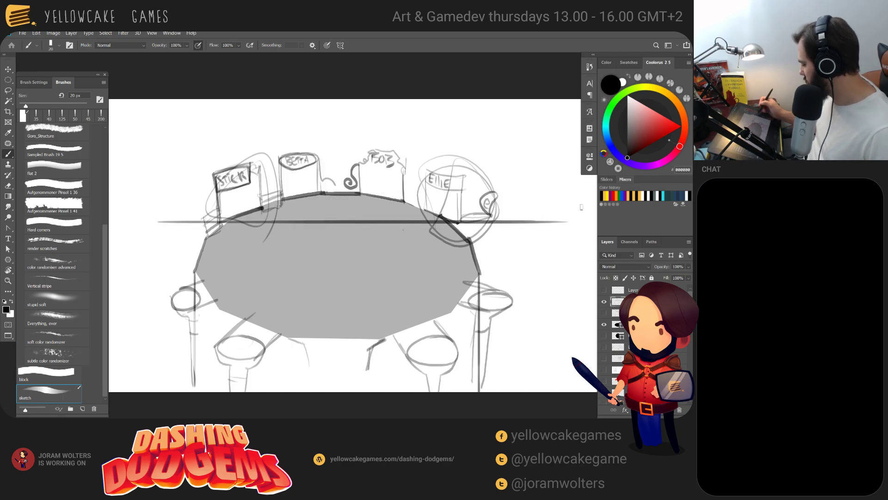
key("ctrl+z")
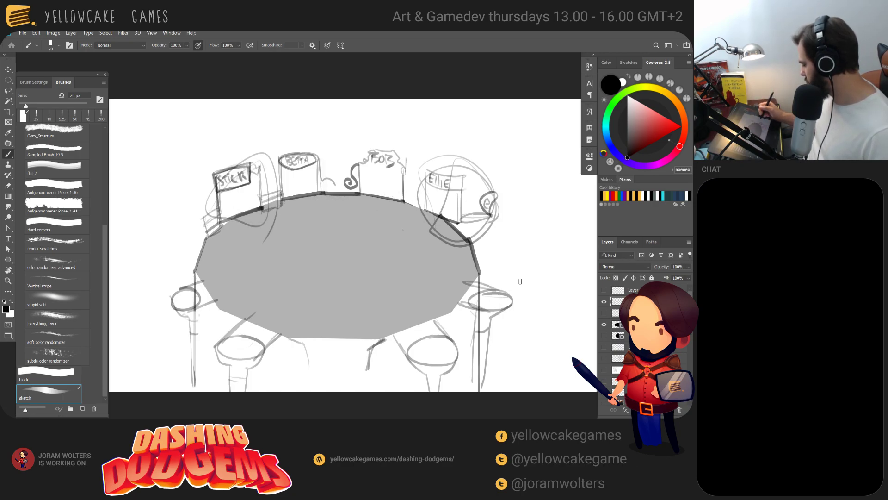
Sketch a horizontal line across the platform's middle and a curved front edge below it, undoing the unsuitable strokes
left_click_drag(202, 252, 497, 252)
key("ctrl+z")
left_click_drag(199, 251, 477, 254)
mouse_move(196, 255)
left_mouse_down()
mouse_move(319, 370)
mouse_move(475, 236)
left_mouse_up()
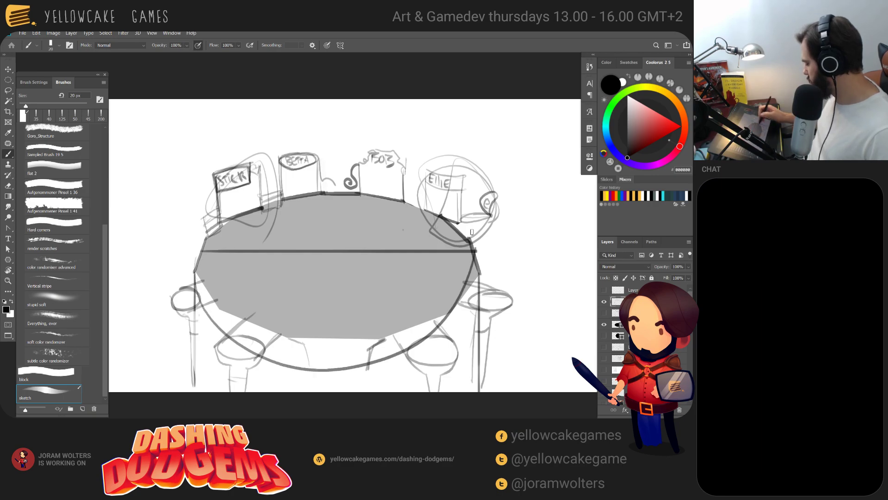
key("ctrl+z")
mouse_move(194, 269)
left_mouse_down()
mouse_move(310, 348)
mouse_move(496, 246)
left_mouse_up()
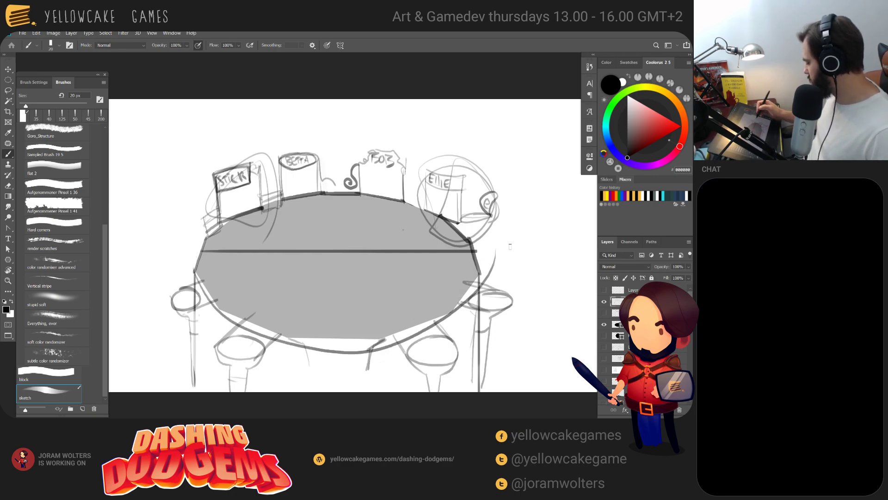
left_click_drag(213, 250, 250, 252)
left_click_drag(284, 228, 492, 246)
key("ctrl+z")
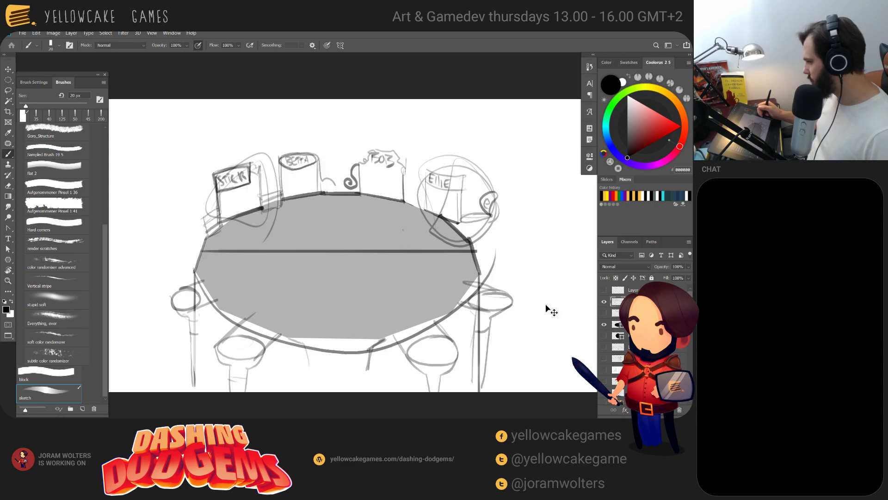
key("ctrl+z")
Hide the sign sketch and the grey platform shape, and set up a blank layer for a new sketch
left_click(604, 302)
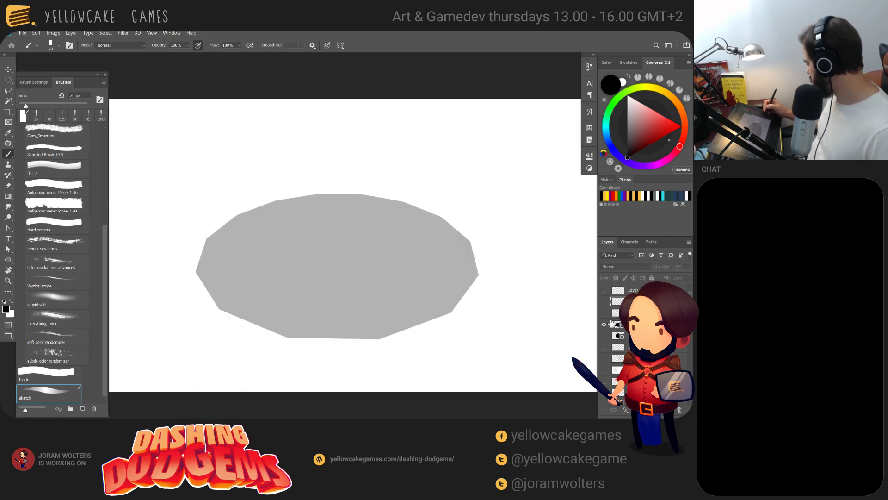
left_click(604, 324)
left_click(605, 302)
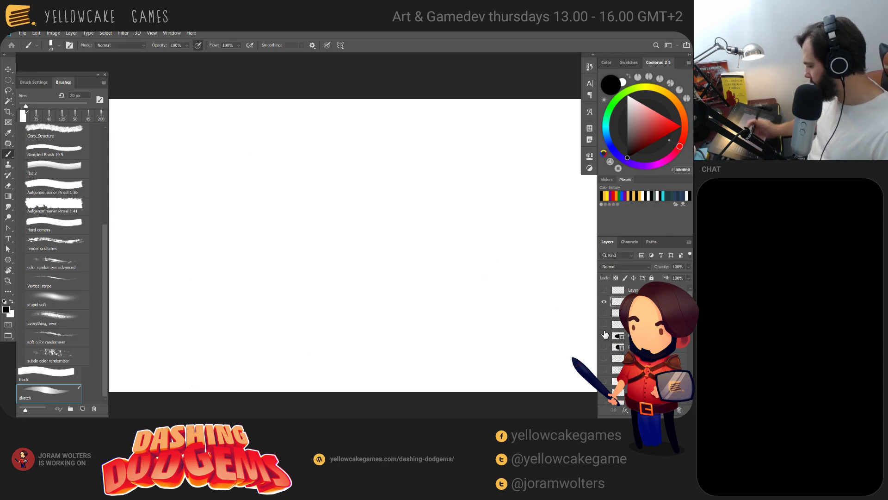
Sketch a half-oval platform with a straight back edge and four small ellipses spaced around its curved front
mouse_move(207, 245)
left_mouse_down()
mouse_move(312, 303)
mouse_move(476, 215)
mouse_move(209, 241)
mouse_move(480, 241)
mouse_move(478, 235)
mouse_move(471, 268)
left_mouse_up()
key("e")
key("b")
mouse_move(403, 299)
left_mouse_down()
mouse_move(394, 316)
mouse_move(416, 302)
left_mouse_up()
left_click_drag(271, 309, 277, 309)
left_click_drag(198, 285, 191, 274)
key("ctrl+z")
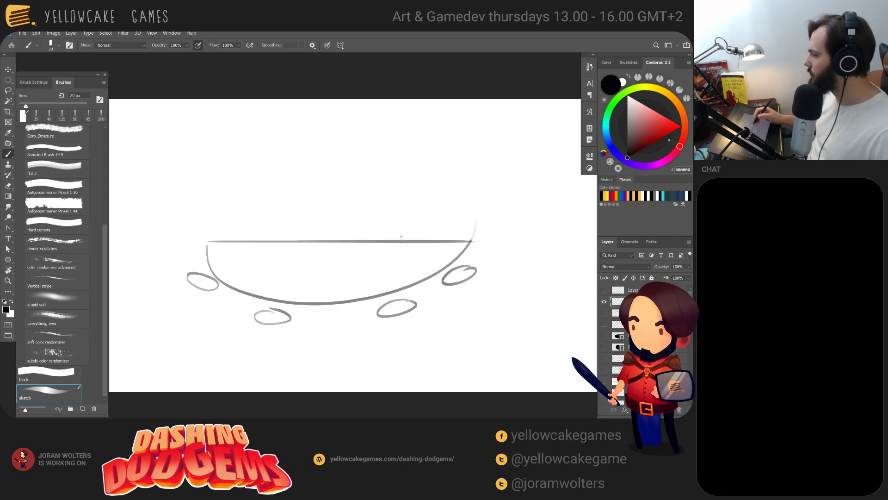
Sketch a narrow upright panel with an arched top standing near the left end of the platform's straight back edge
left_click_drag(413, 243, 422, 258)
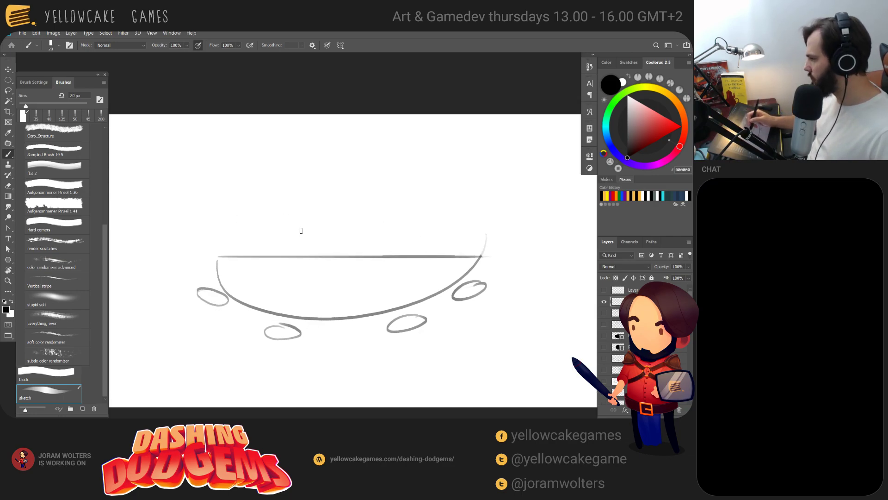
left_click_drag(345, 206, 348, 216)
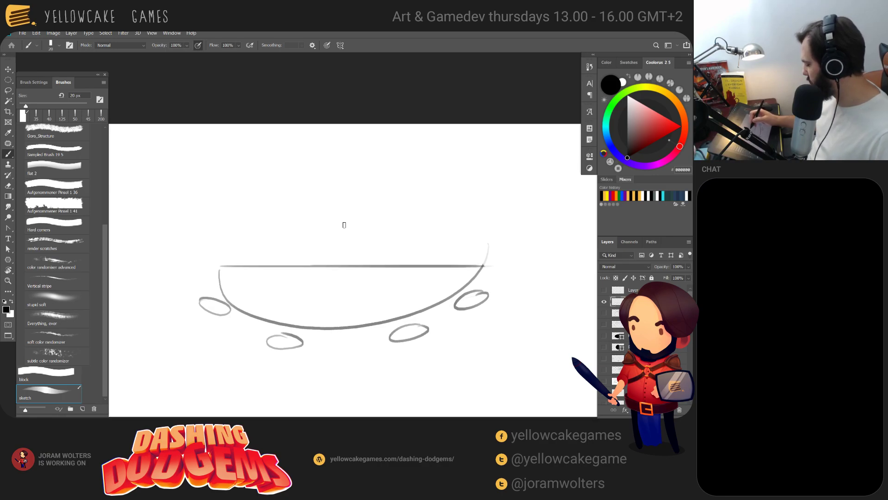
mouse_move(240, 264)
left_mouse_down()
mouse_move(251, 230)
mouse_move(266, 232)
mouse_move(265, 265)
mouse_move(265, 233)
mouse_move(241, 231)
mouse_move(240, 265)
left_mouse_up()
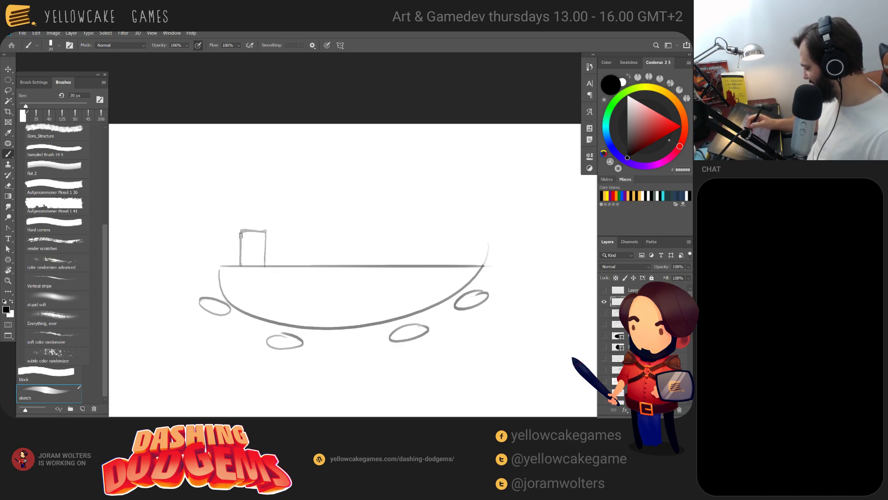
key("e")
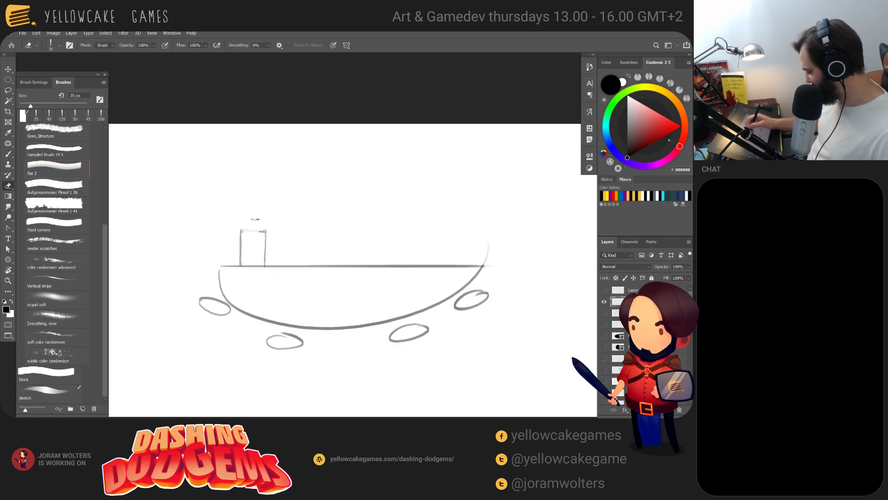
key("b")
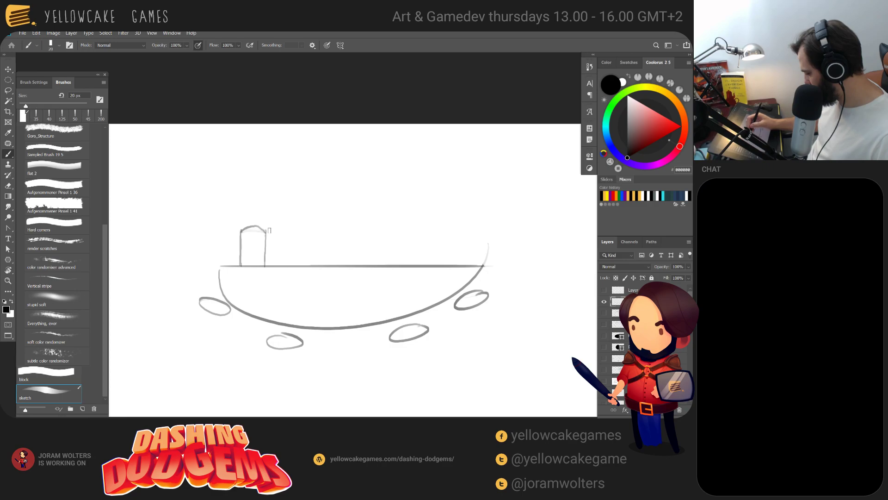
mouse_move(264, 232)
left_mouse_down()
mouse_move(239, 228)
mouse_move(266, 229)
mouse_move(242, 215)
mouse_move(261, 213)
mouse_move(265, 234)
left_mouse_up()
key("ctrl+z")
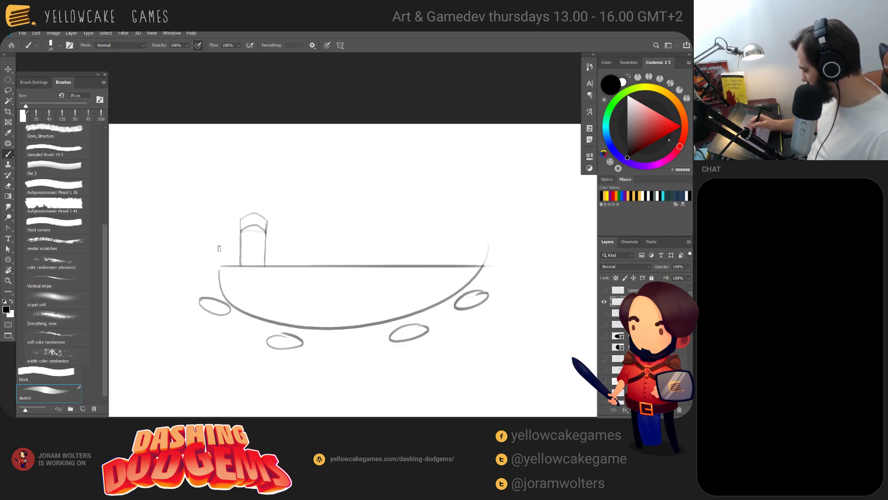
Sketch a small tilted prop on a base beside the arched panel and lighten its upper part with the eraser
mouse_move(225, 262)
left_mouse_down()
mouse_move(240, 256)
mouse_move(238, 267)
mouse_move(237, 255)
left_mouse_up()
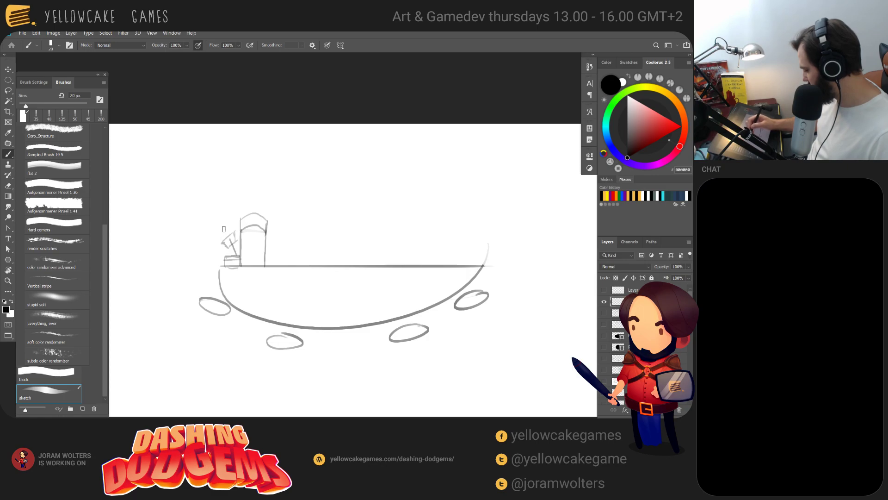
mouse_move(224, 240)
left_mouse_down()
mouse_move(225, 229)
mouse_move(234, 252)
mouse_move(223, 261)
left_mouse_up()
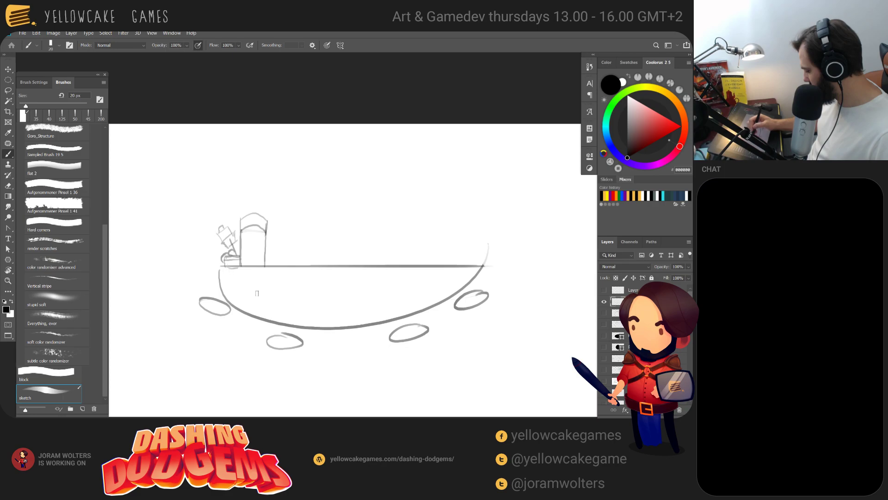
key("e")
left_click_drag(217, 227, 236, 257)
key("b")
key("ctrl+z")
left_click_drag(234, 242, 241, 256)
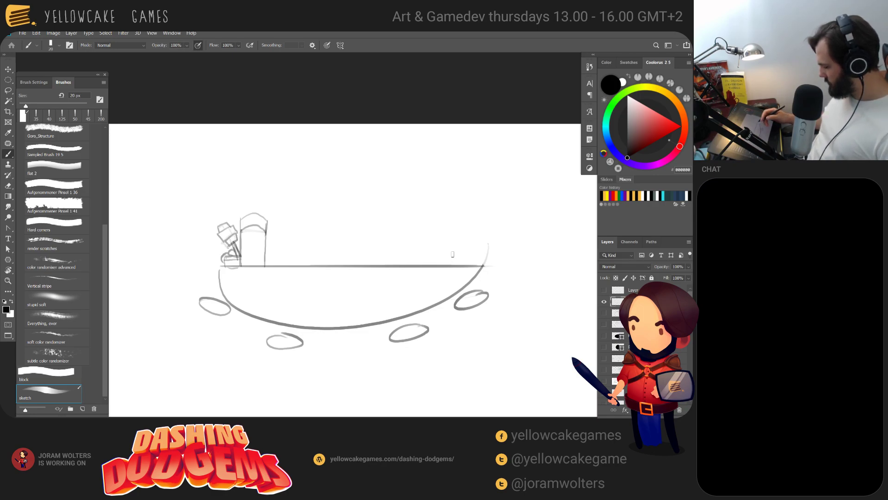
key("e")
mouse_move(221, 226)
left_mouse_down()
mouse_move(233, 243)
mouse_move(241, 237)
left_mouse_up()
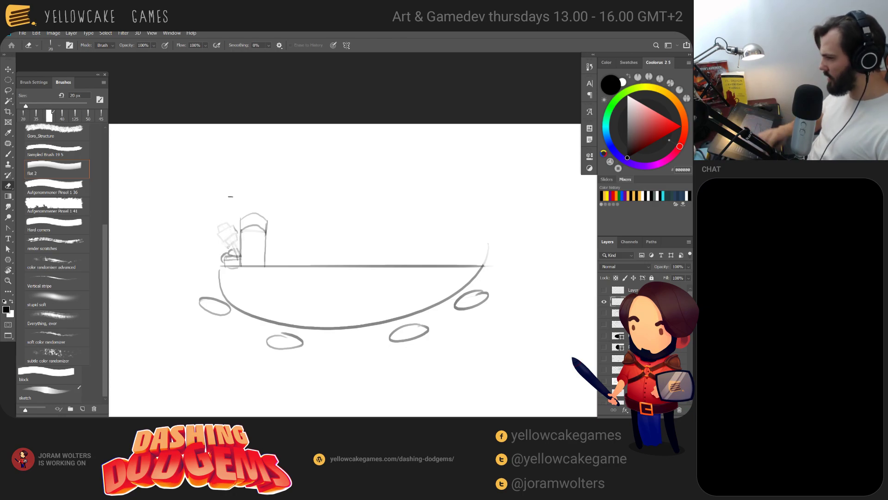
Switch to Unity, select the round Cylinder platform in the scene and frame it in the view
key("alt+Tab")
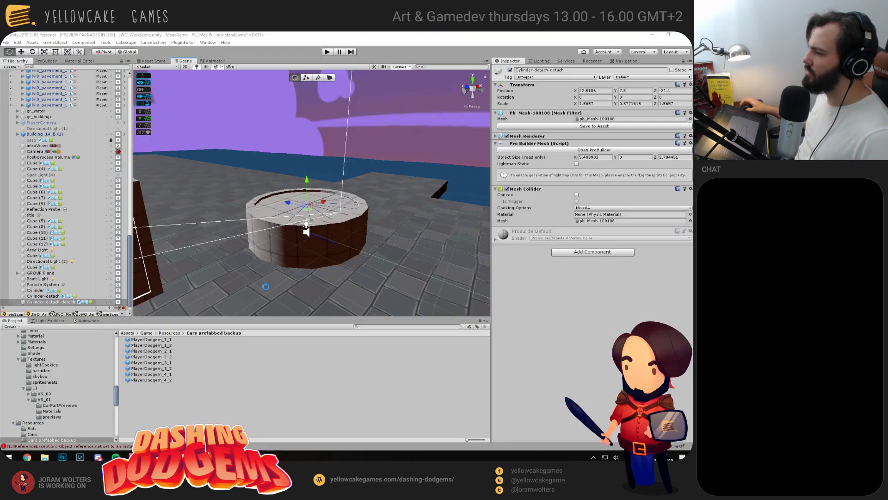
scroll(354, 233, "down", 10)
left_click_drag(435, 245, 333, 285, "alt")
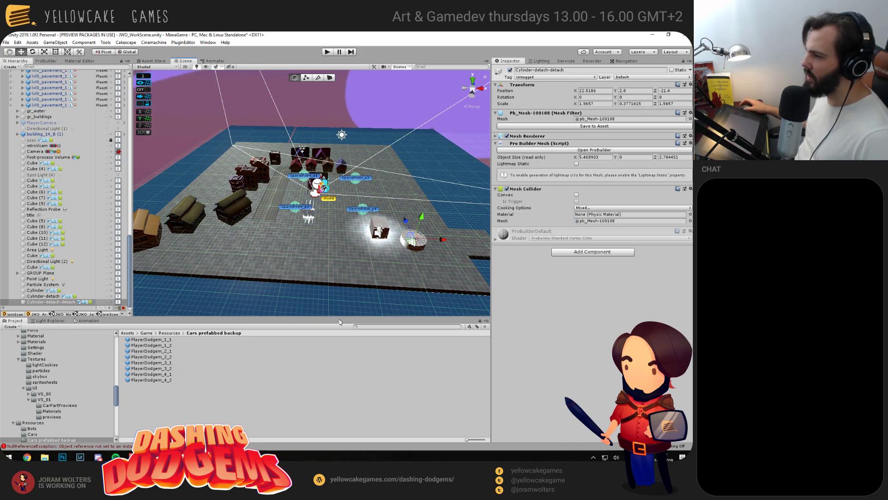
left_click_drag(339, 233, 312, 243, "alt")
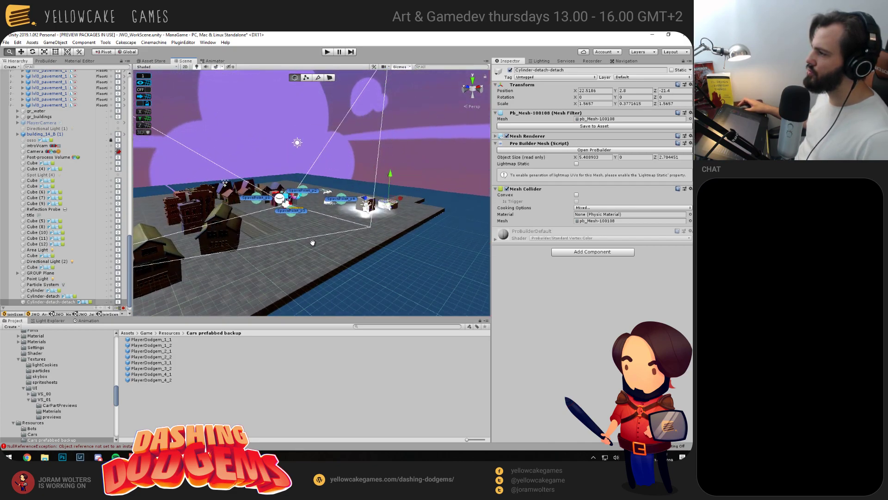
left_click(397, 209)
key("f")
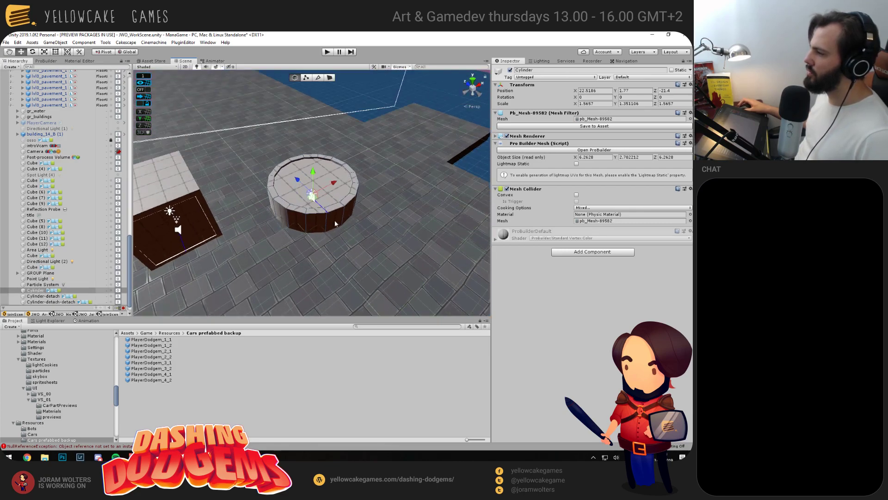
Duplicate the cylinder, stretch it to a Y scale of about 10.02 and place it at about Y -8.51, Z -40.45
key("ctrl+d")
scroll(387, 265, "down", 8)
left_click_drag(331, 240, 451, 76)
key("r")
key("w")
left_click_drag(409, 198, 228, 215)
Create a point light and place it just in front of the stretched cylinder at about X 22.42, Y -9.25, Z -45.89
left_click(55, 42)
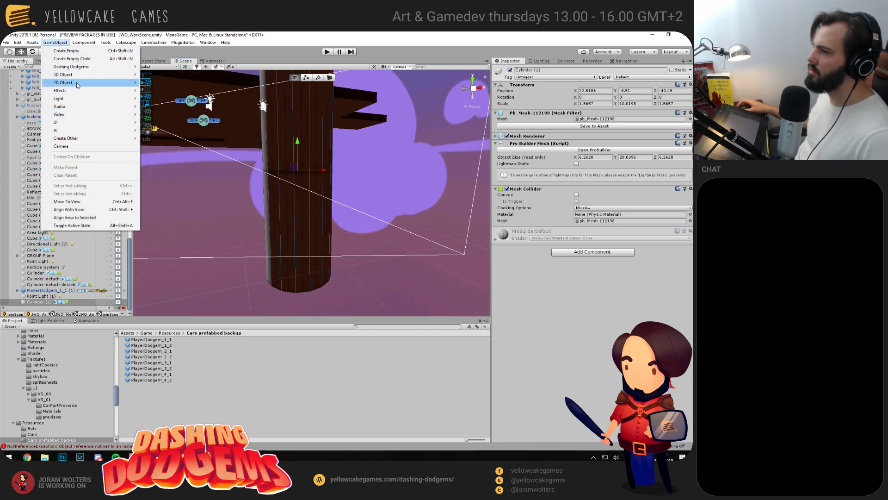
mouse_move(80, 100)
left_click(156, 106)
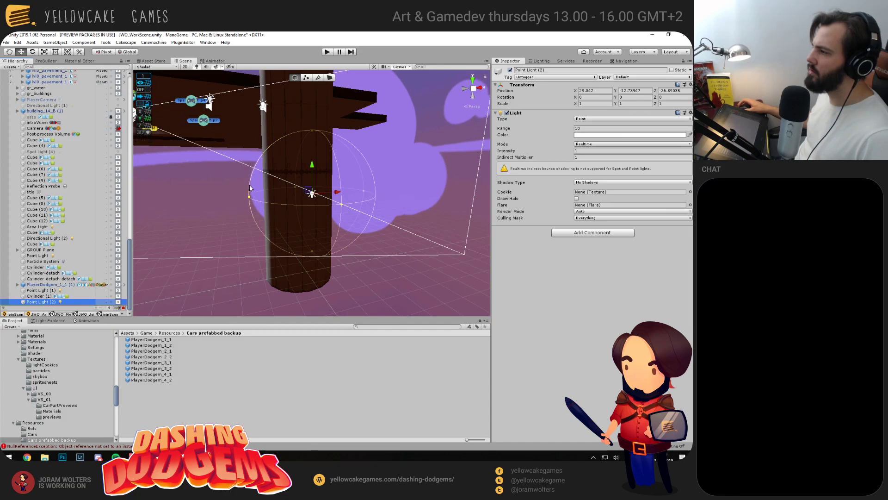
left_click_drag(296, 207, 286, 239, "alt")
left_click_drag(299, 184, 280, 185)
key("f")
scroll(299, 192, "up", 3)
left_click_drag(210, 151, 244, 200, "alt")
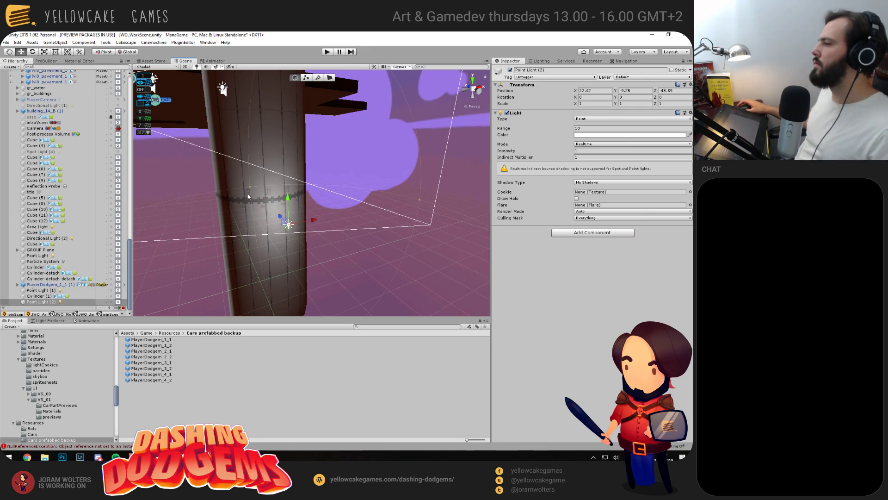
Select the long front face of the stretched cylinder in face mode and inset it into a shorter, narrow panel
left_click(291, 148)
left_click_drag(290, 149, 302, 195, "alt")
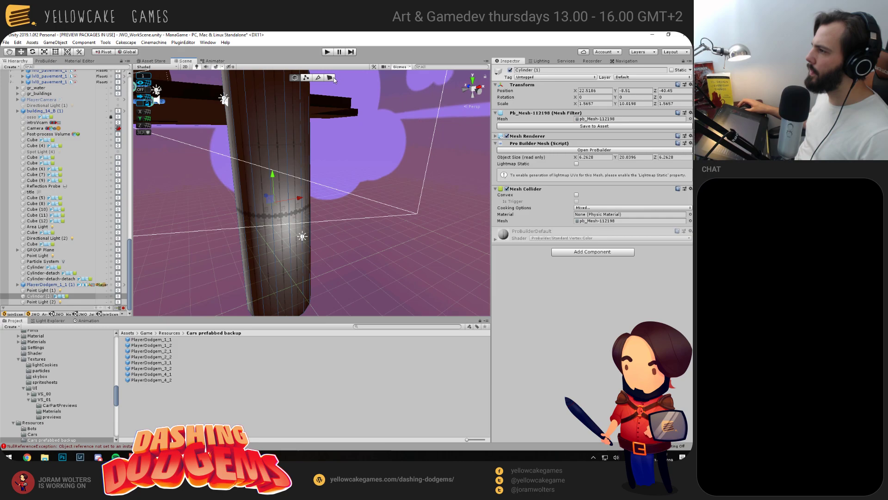
left_click(278, 179)
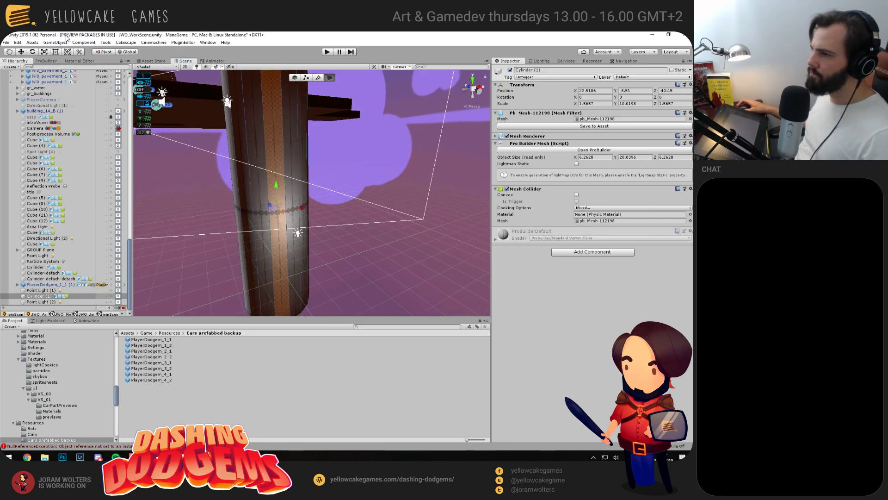
left_click(46, 61)
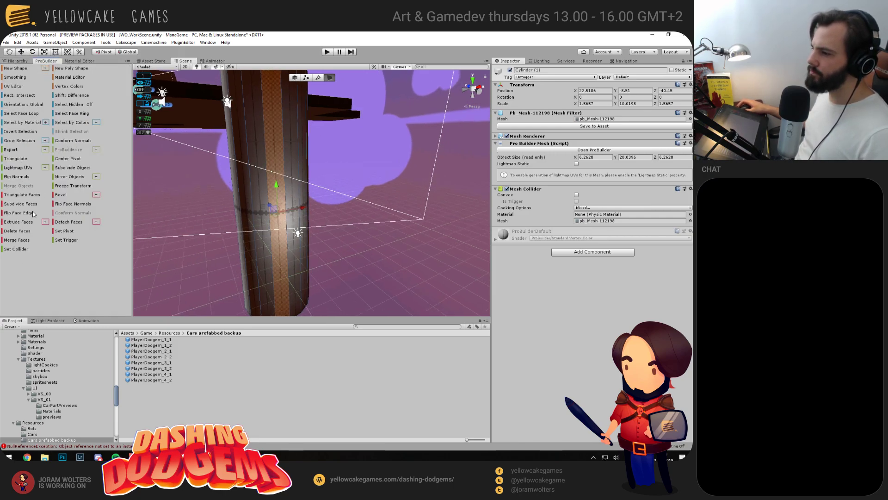
left_click(279, 206)
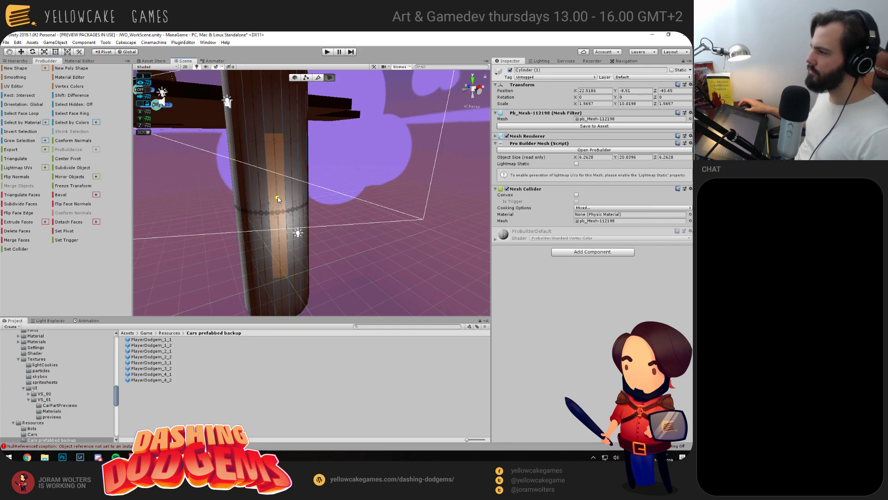
key("f")
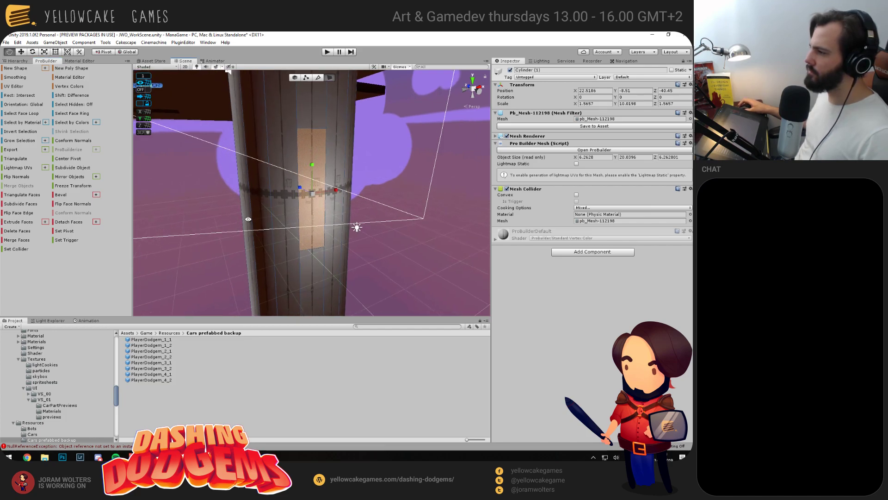
left_click_drag(288, 264, 290, 276, "alt")
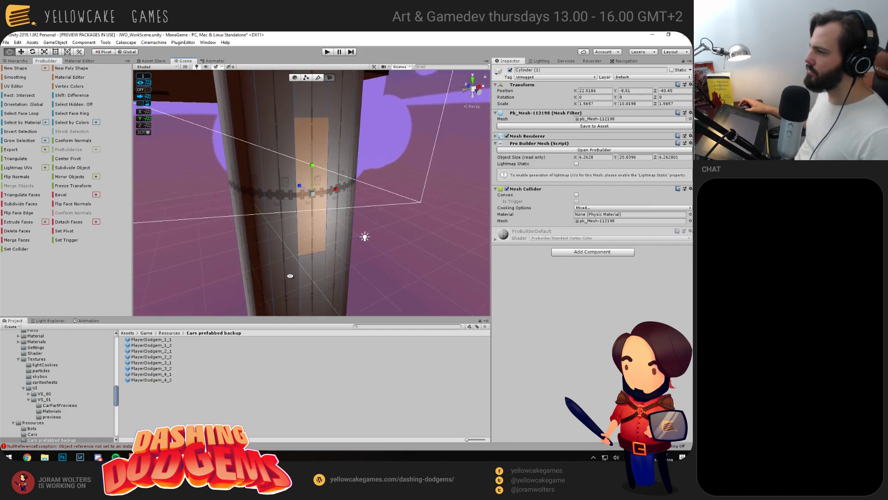
Delete the inset face to cut a window opening in the front of the cylinder
left_click(395, 326)
type("gla")
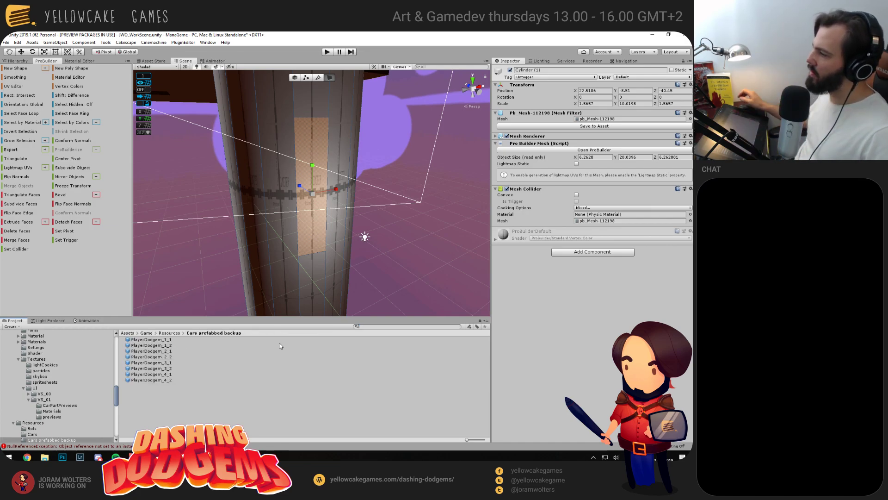
left_click_drag(230, 224, 228, 237)
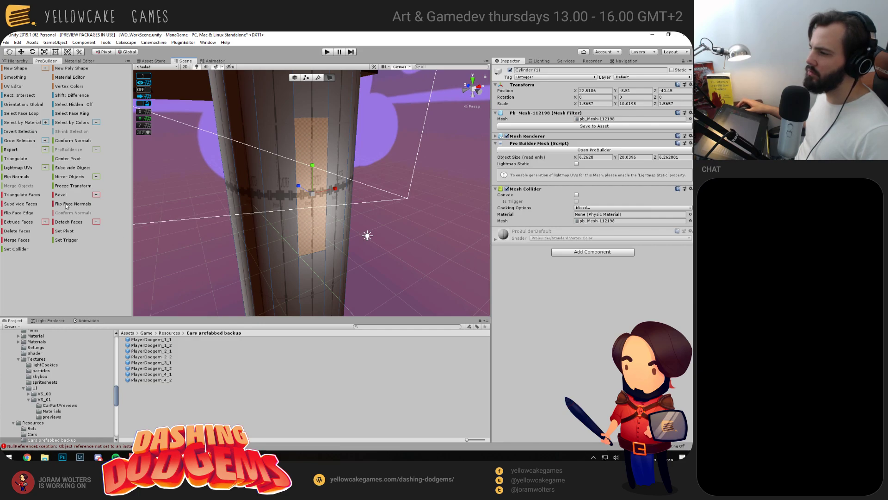
left_click(19, 230)
Duplicate the player car from the round platform and move it into the stretched cylinder at about X 22.14, Y -7.04
left_click_drag(335, 229, 272, 130)
left_click(272, 131)
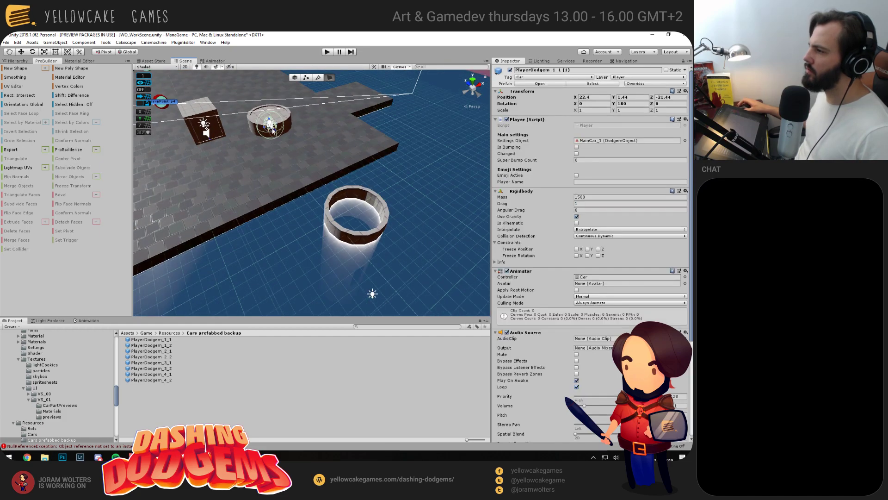
key("ctrl+d")
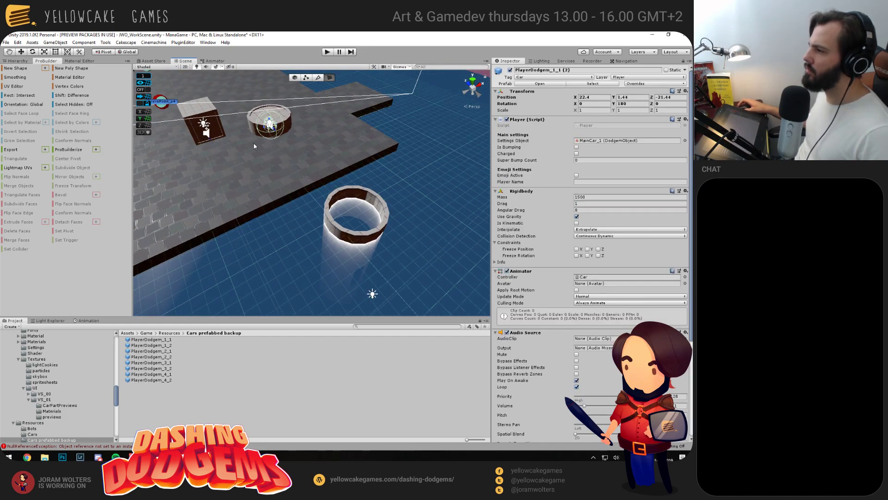
left_click_drag(254, 146, 287, 104)
left_click(294, 78)
mouse_move(240, 135)
left_mouse_down()
mouse_move(343, 197)
mouse_move(363, 196)
mouse_move(363, 235)
left_mouse_up()
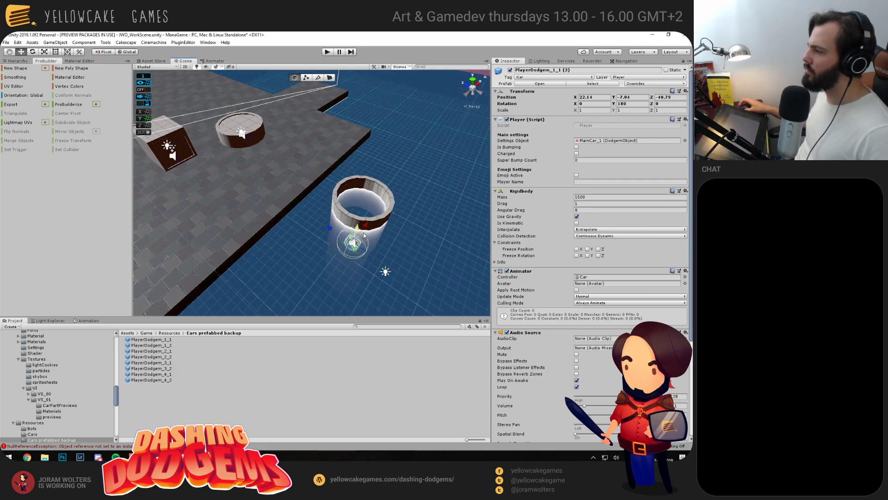
Lower the duplicated car inside the cylinder to about Y -9.03, behind the window opening
key("f")
scroll(278, 199, "up", 2)
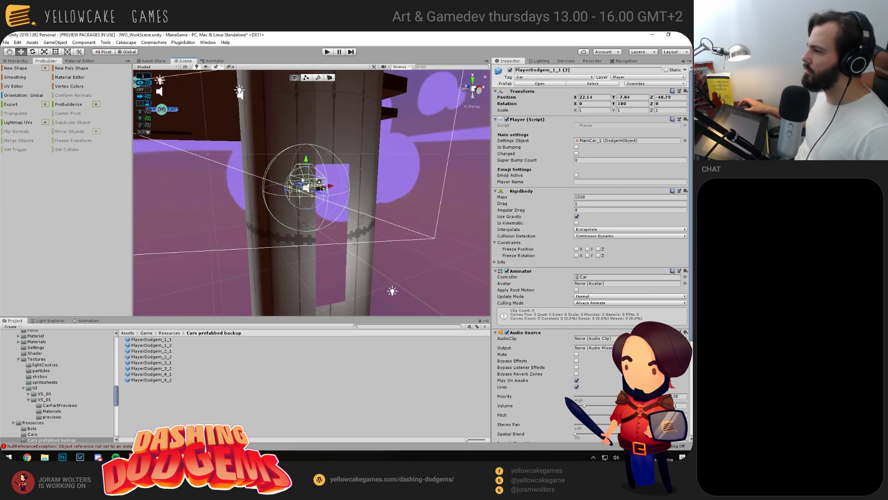
left_click_drag(305, 162, 306, 196)
left_click_drag(289, 199, 309, 202)
mouse_move(254, 218)
left_mouse_down()
mouse_move(301, 241)
mouse_move(261, 208)
left_mouse_up()
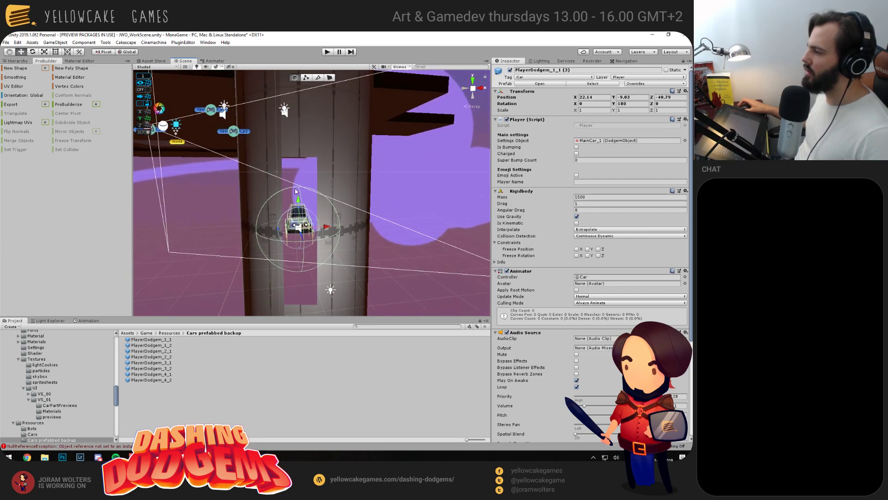
Try flipping the stretched cylinder's normals with its rear faces selected, and undo the flip
mouse_move(198, 213)
left_mouse_down()
mouse_move(377, 279)
mouse_move(369, 213)
mouse_move(293, 181)
left_mouse_up()
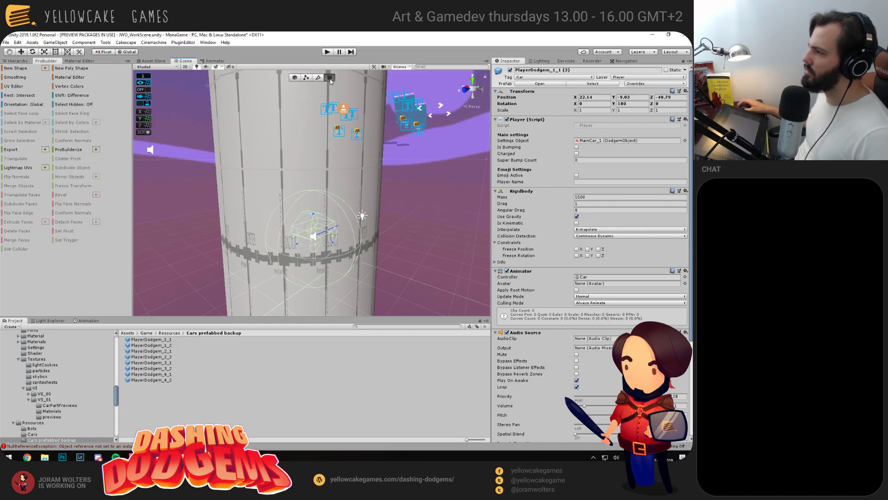
left_click(330, 79)
left_click(279, 162)
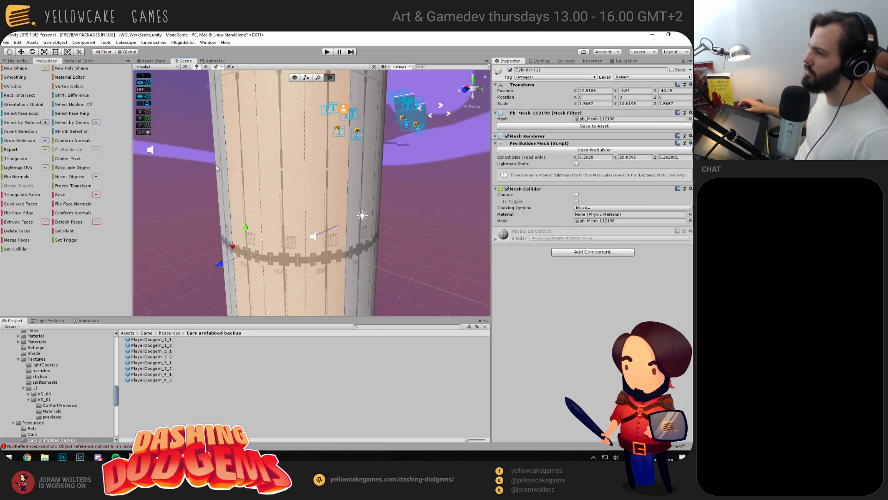
left_click(220, 200, "shift")
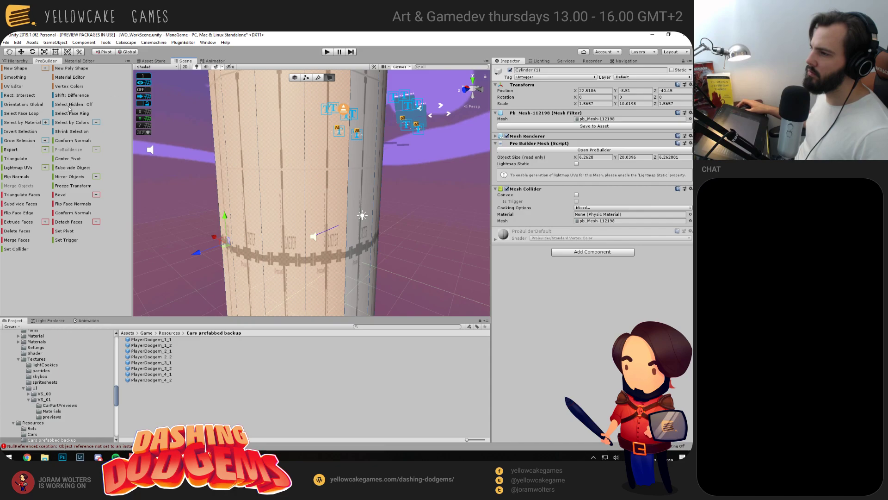
left_click(20, 177)
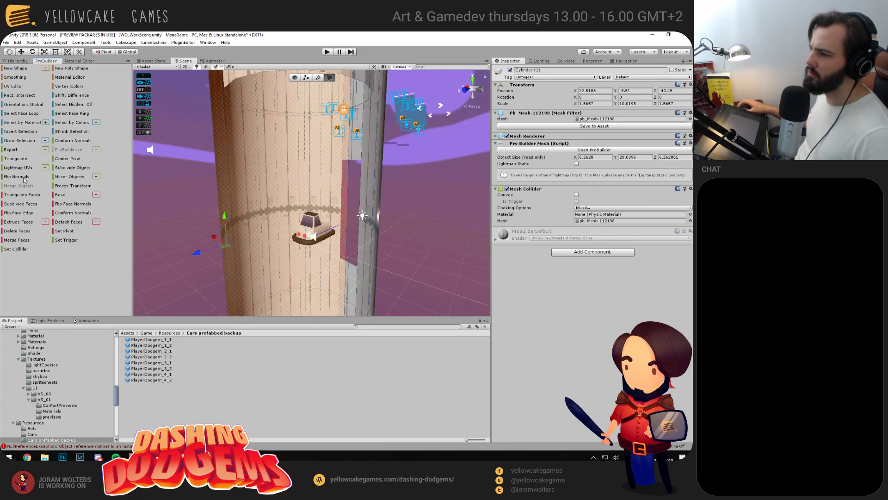
mouse_move(435, 187)
left_mouse_down("alt")
mouse_move(221, 186)
mouse_move(376, 126)
mouse_move(260, 223)
left_mouse_up("alt")
left_click(220, 186)
left_click(258, 213)
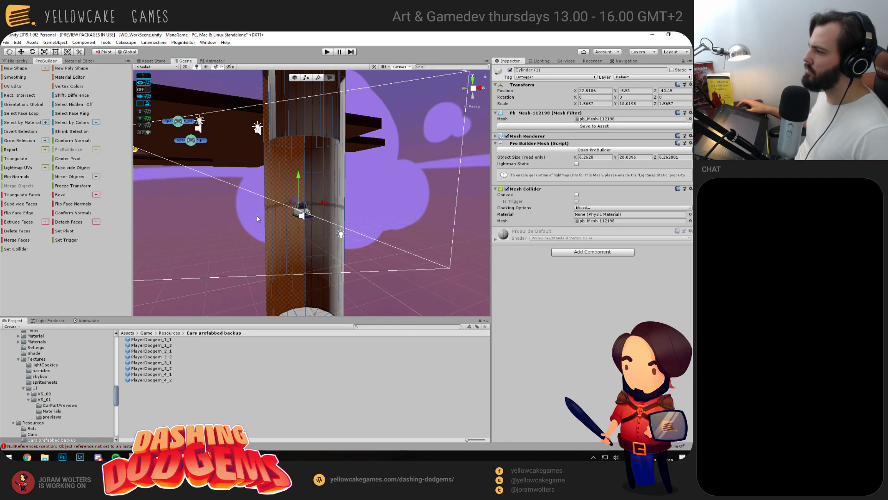
key("ctrl+z")
Duplicate the stretched cylinder in place and flip the copy's normals to form an inner wall behind the window
mouse_move(246, 204)
left_mouse_down("alt")
mouse_move(204, 209)
mouse_move(208, 222)
left_mouse_up("alt")
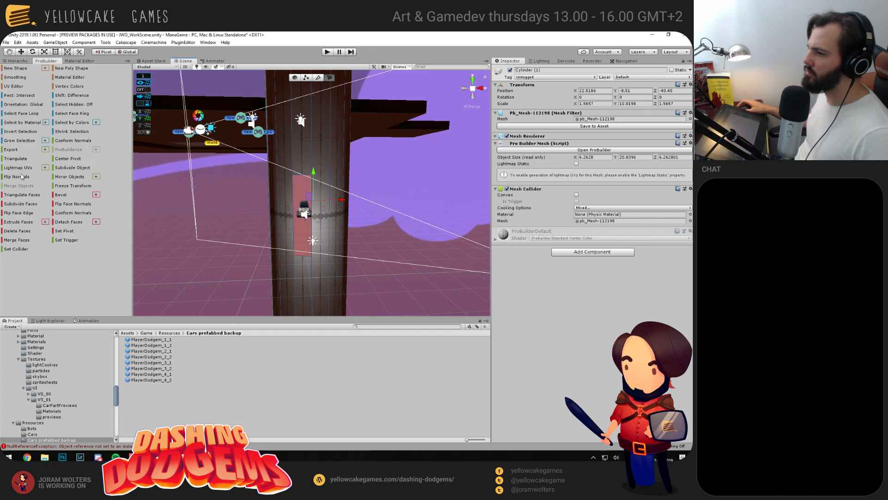
left_click(196, 195)
left_click(327, 152)
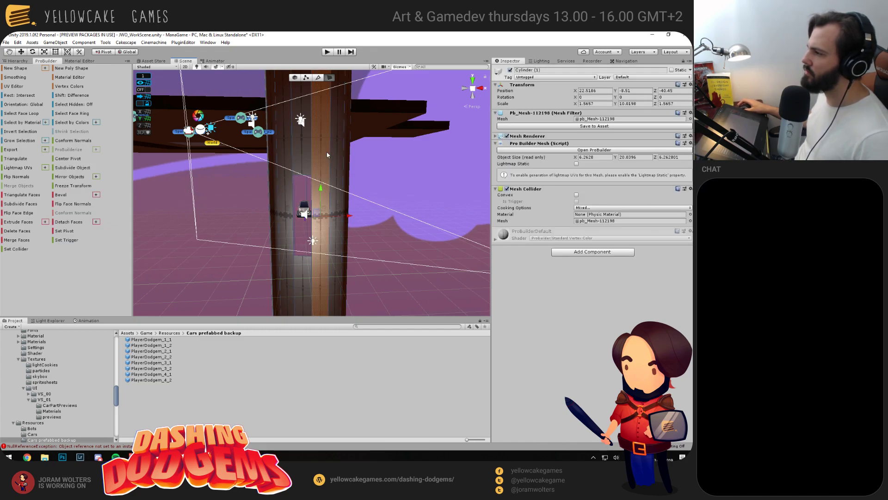
left_click(294, 77)
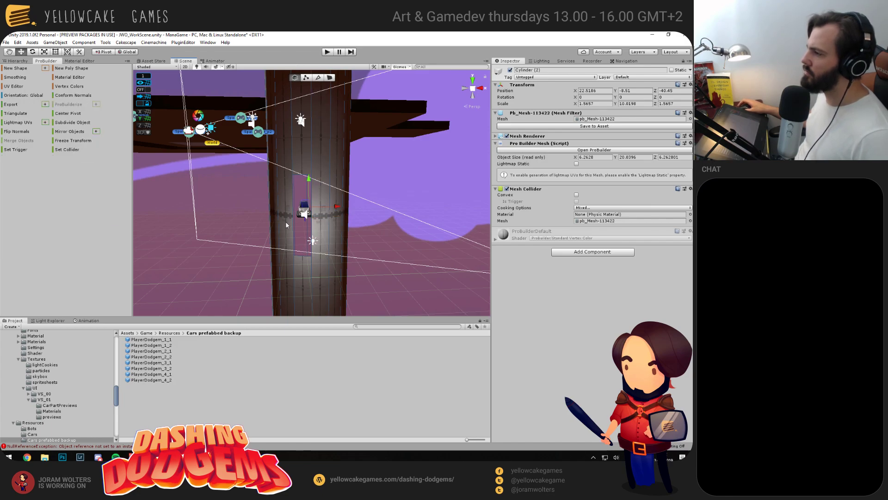
left_click_drag(304, 213, 312, 239)
key("ctrl+z")
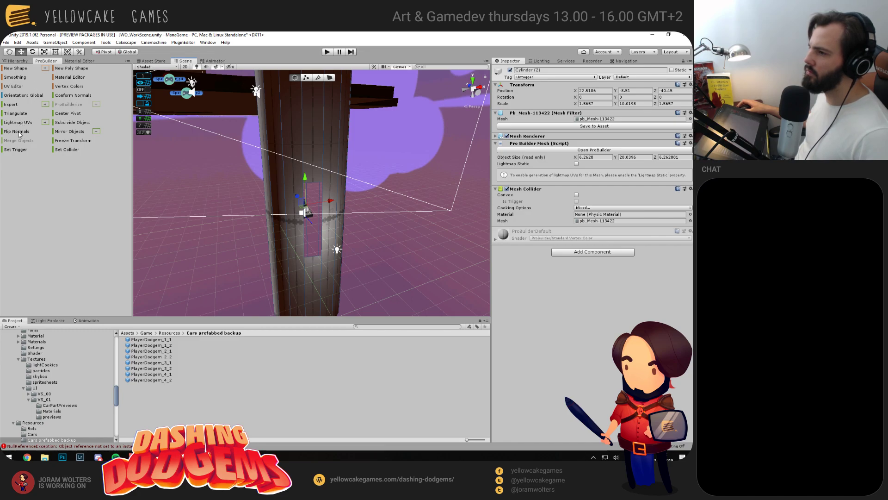
left_click(19, 133)
left_click(214, 223)
Select the upper edge of the window opening in edge mode and lower it to shorten the window
left_click_drag(215, 222, 182, 200)
scroll(367, 260, "up", 4)
left_click_drag(366, 261, 332, 214)
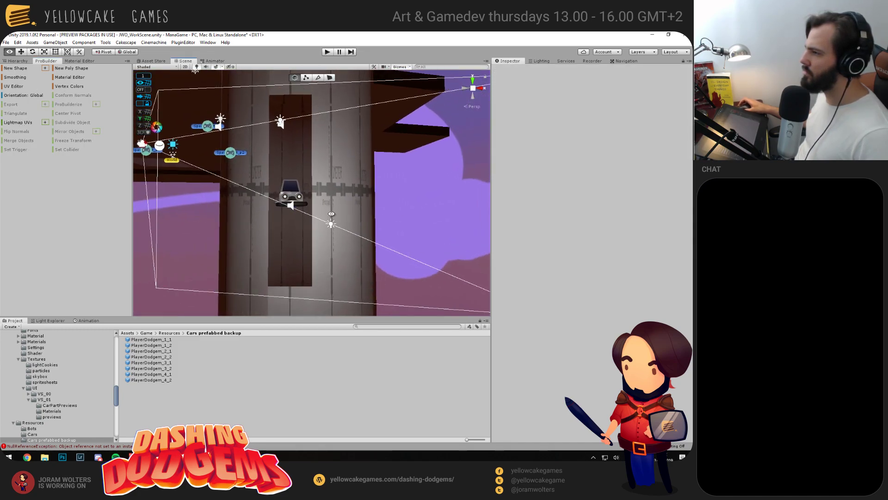
left_click(292, 93)
left_click_drag(293, 94, 303, 105)
left_click(317, 77)
left_click(295, 99)
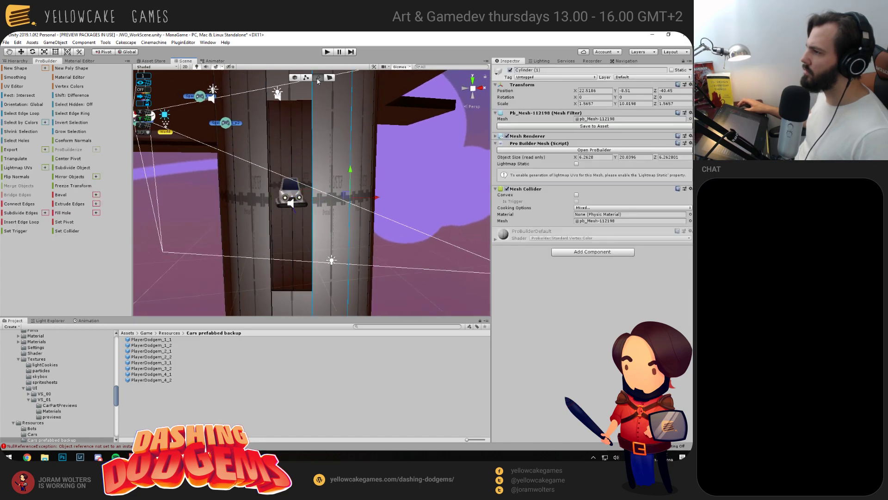
scroll(302, 104, "up", 2)
left_click_drag(288, 151, 282, 157)
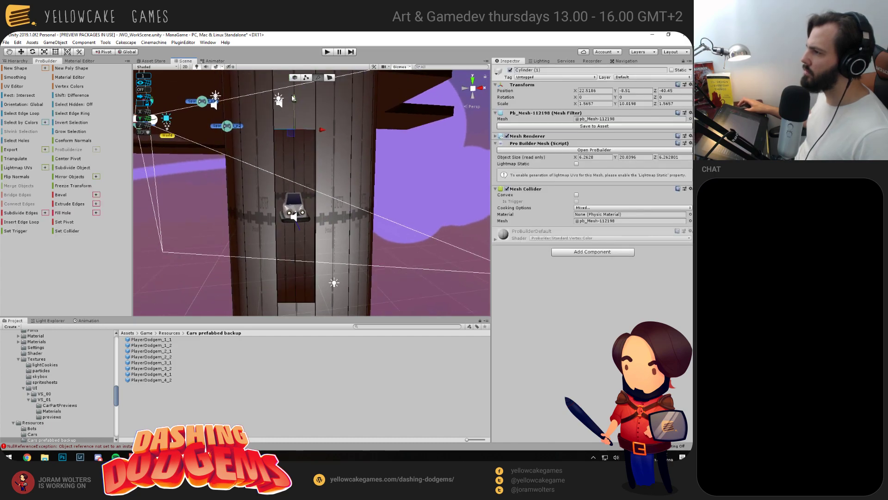
left_click_drag(294, 108, 295, 127)
left_click_drag(284, 223, 282, 187)
left_click_drag(283, 187, 292, 217)
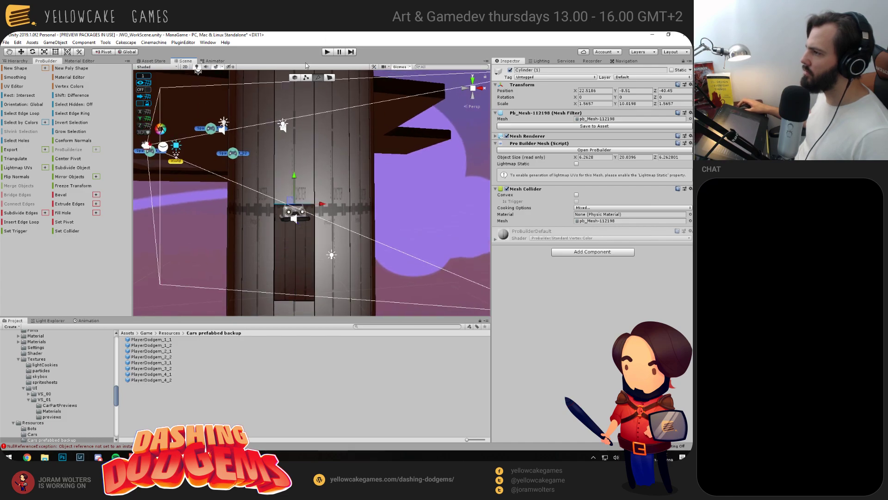
Return to object mode and lower the car inside the cylinder to center it in the shortened window
left_click(295, 77)
scroll(276, 211, "up", 1)
left_click(287, 200)
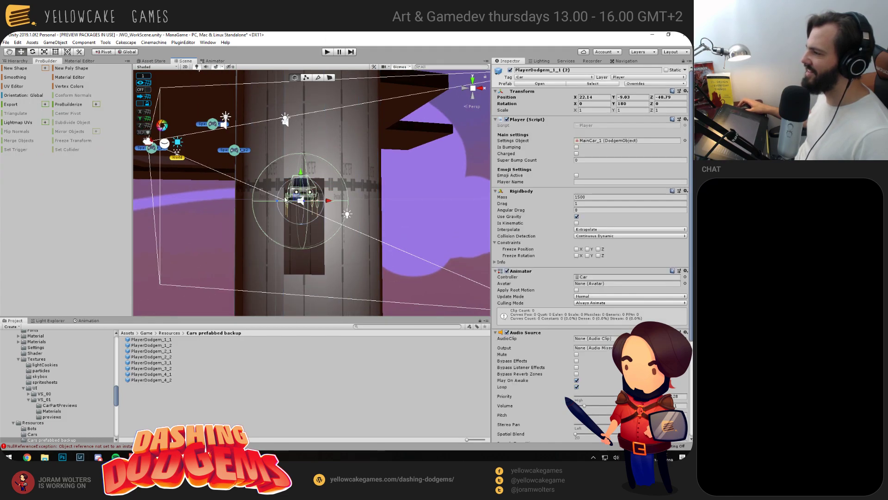
left_click_drag(303, 175, 304, 204)
left_click_drag(244, 181, 255, 211, "alt")
left_click(435, 198)
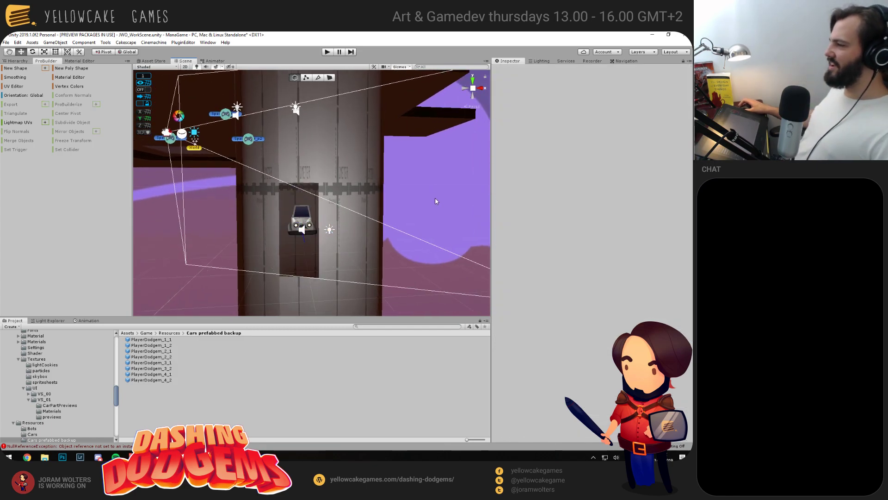
Move the point light inward to about Z -43.18 and duplicate it twice, placing one copy in front at about X 21.62, Z -47.42
mouse_move(333, 245)
left_mouse_down("alt")
mouse_move(334, 204)
mouse_move(344, 254)
left_mouse_up("alt")
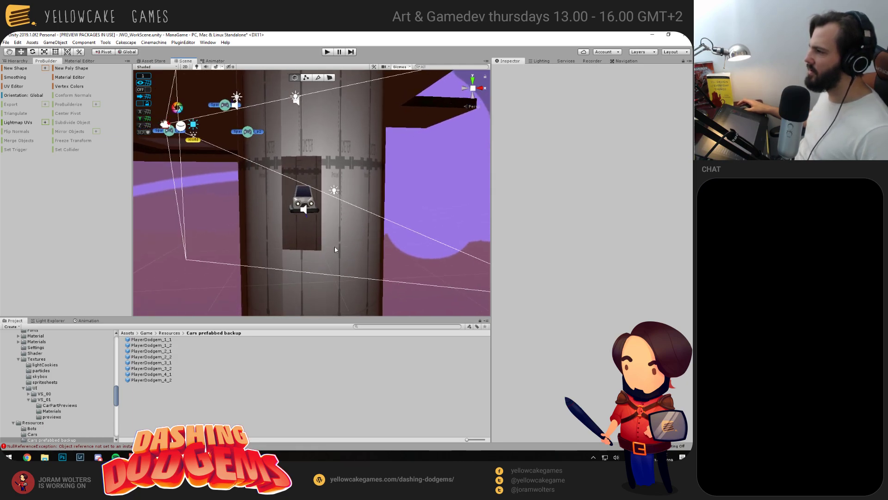
left_click_drag(346, 217, 306, 219, "alt")
left_click(317, 250)
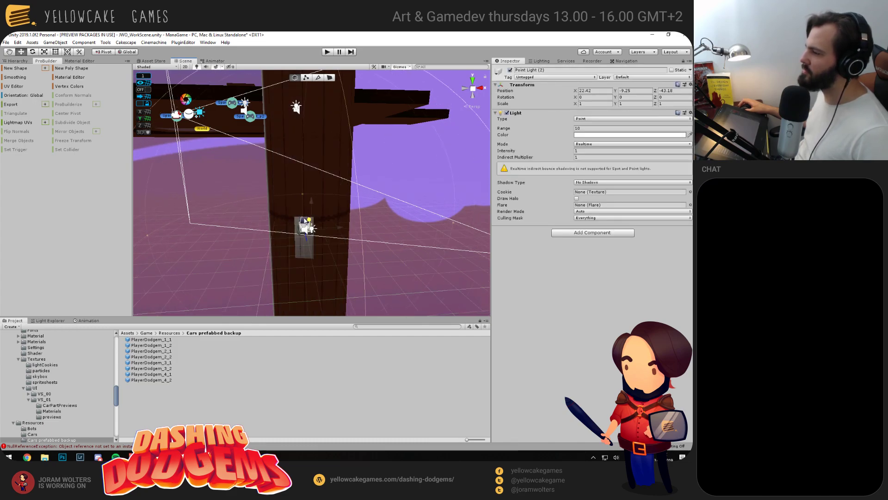
key("ctrl+d")
left_click_drag(340, 229, 311, 273)
key("ctrl+d")
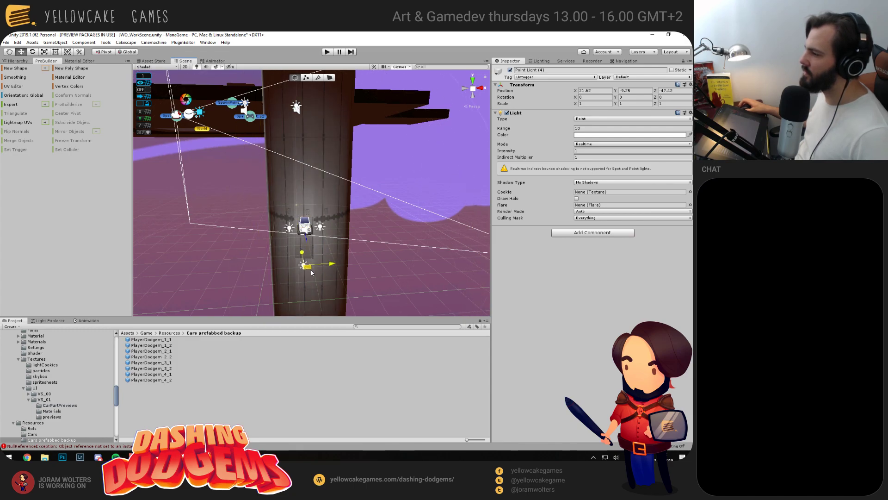
Hide the scene gizmos, clear the selection and inspect the lit car in the cylinder's window up close
left_click(399, 67)
left_click(376, 231)
left_click_drag(326, 203, 298, 159)
scroll(454, 238, "up", 3)
left_click_drag(306, 230, 324, 196)
scroll(310, 207, "up", 2)
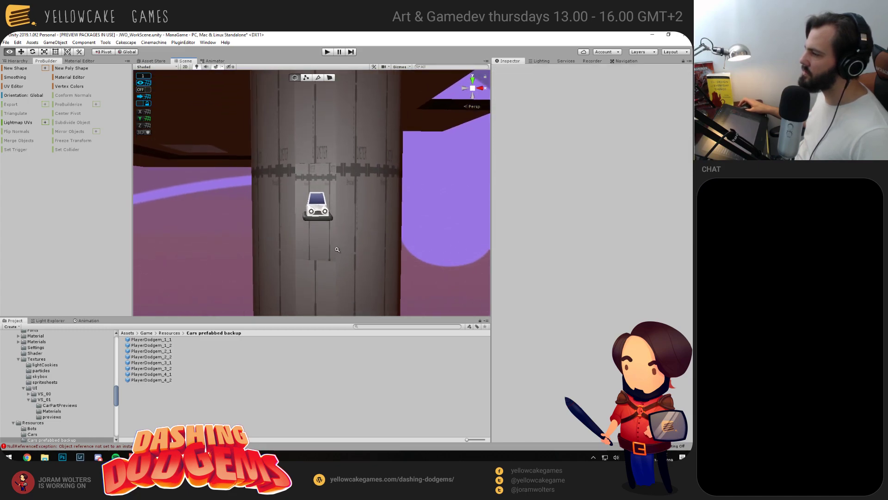
Try raising the car inside the windowed pillar, and undo the move
left_click_drag(324, 236, 332, 246)
left_click(319, 205)
left_click_drag(317, 190, 315, 45)
key("ctrl+z")
Duplicate the disc from the round platform on the deck and move the copy over the windowed pillar, to about Z -40.95
left_click_drag(284, 141, 296, 197)
scroll(294, 173, "down", 6)
left_click(297, 193)
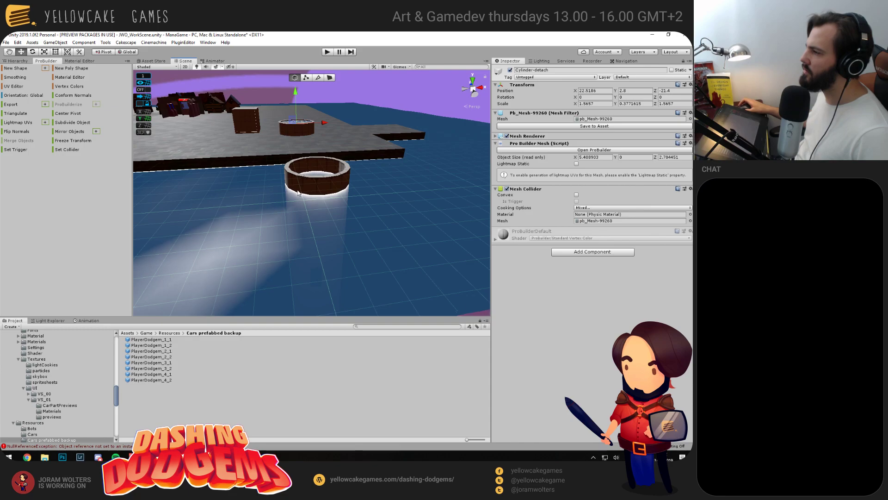
key("f")
left_click(339, 241, "shift")
left_click_drag(314, 198, 364, 271)
right_click(292, 213)
key("s")
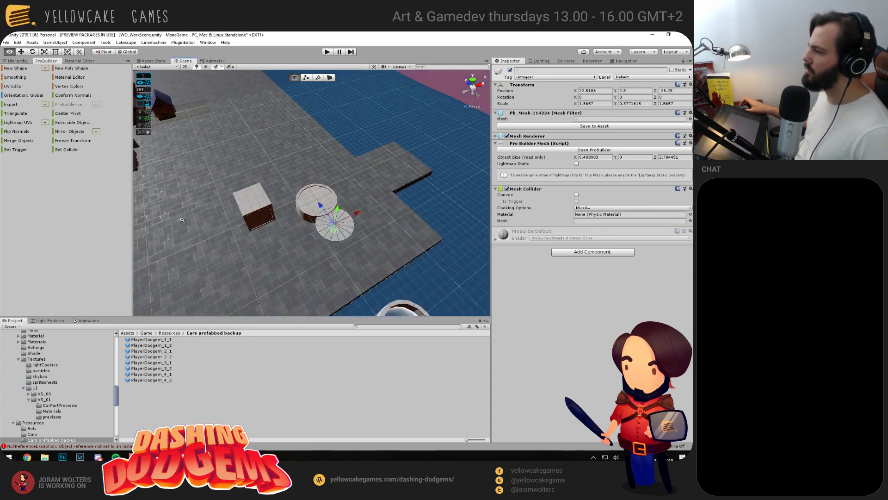
left_click_drag(294, 166, 331, 217)
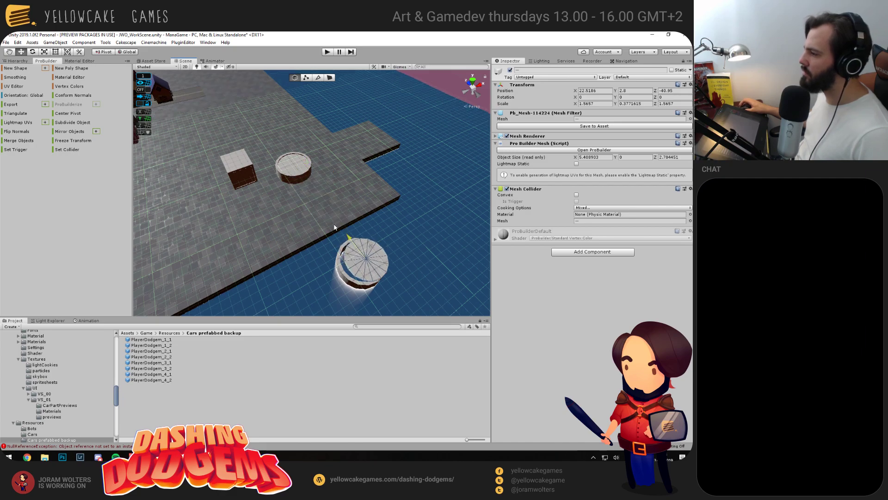
Center the copied disc in the pillar at about X 22.31, Z -40.56 and lower it to about Y -10.45 beneath the car
key("f")
left_click_drag(395, 234, 343, 197, "alt")
left_click_drag(390, 283, 382, 151, "alt")
left_click_drag(321, 173, 338, 307)
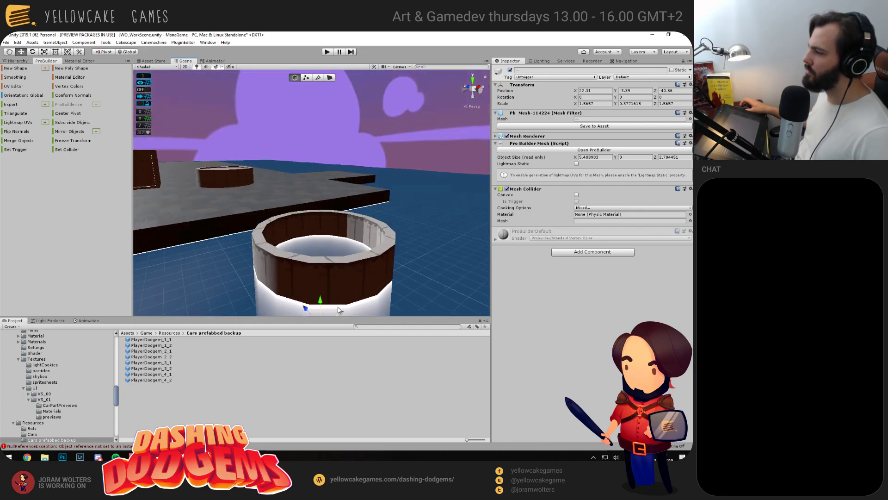
key("f")
key("f")
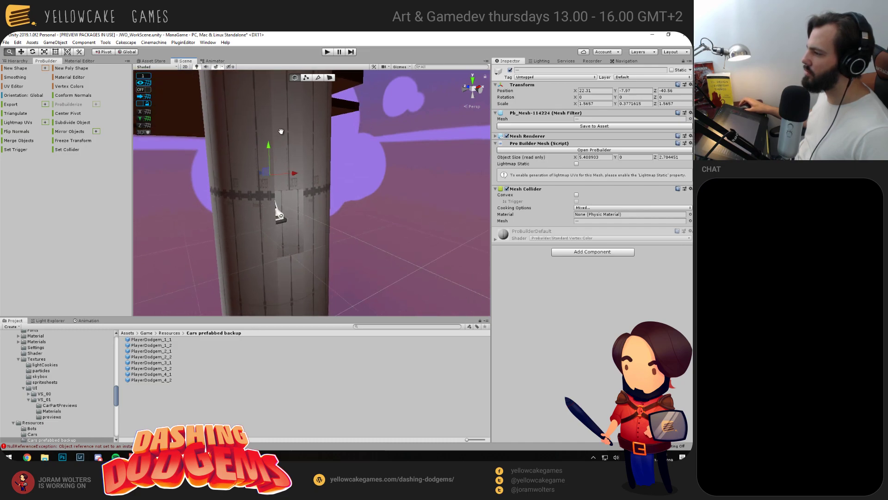
left_click_drag(269, 172, 270, 193)
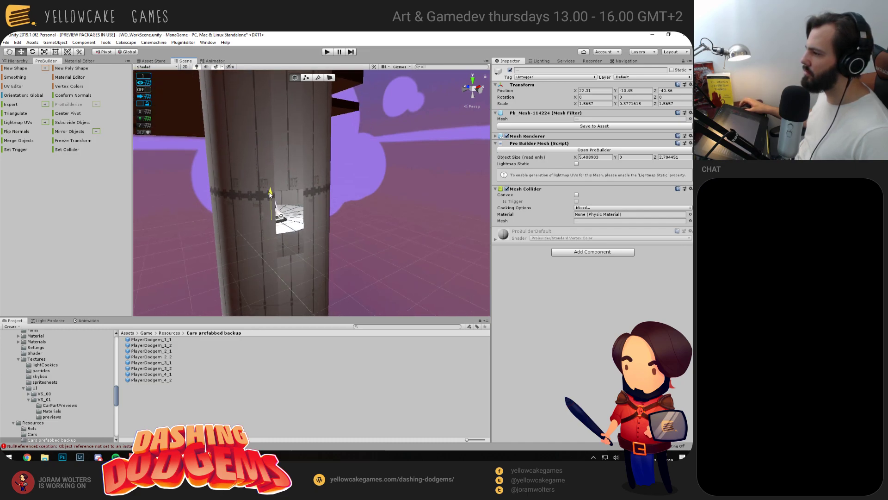
Select the car together with the disc and test moving both up the pillar and back down like a lift
key("f")
left_click_drag(323, 240, 287, 211, "alt")
left_click(300, 176, "shift")
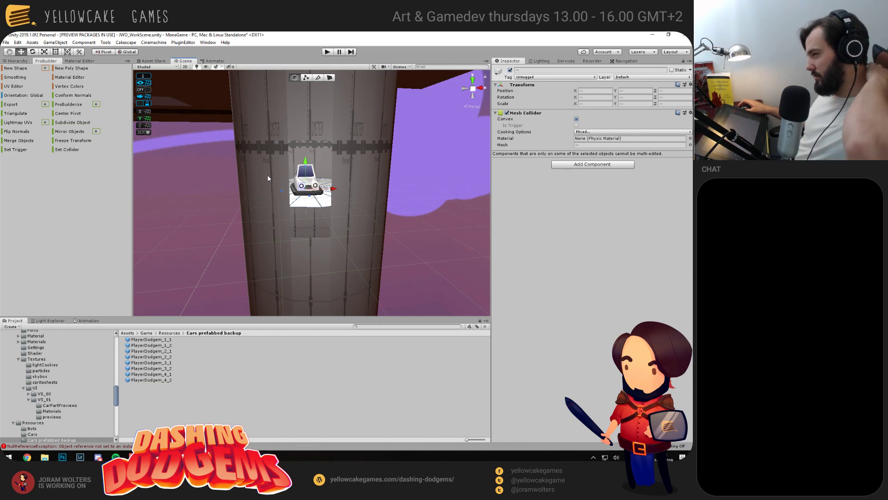
left_click_drag(306, 162, 310, 64)
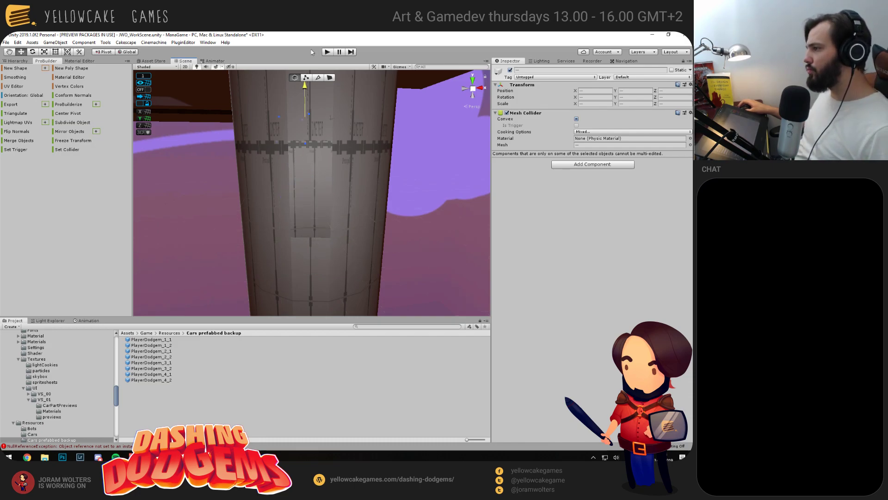
left_click_drag(323, 119, 338, 180)
left_click_drag(360, 77, 364, 289)
left_click_drag(353, 162, 353, 243, "alt")
Select the round platform on the deck with its disc and try sliding it toward the pillar
left_click(293, 102)
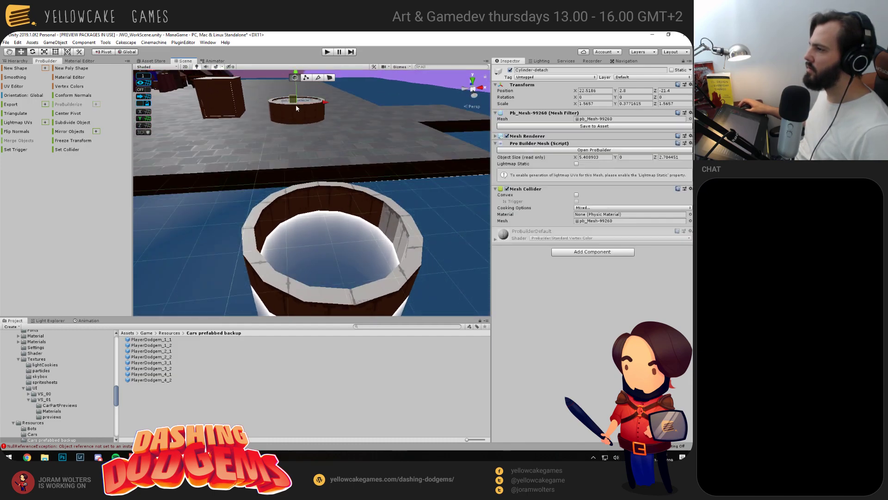
scroll(278, 109, "down", 5)
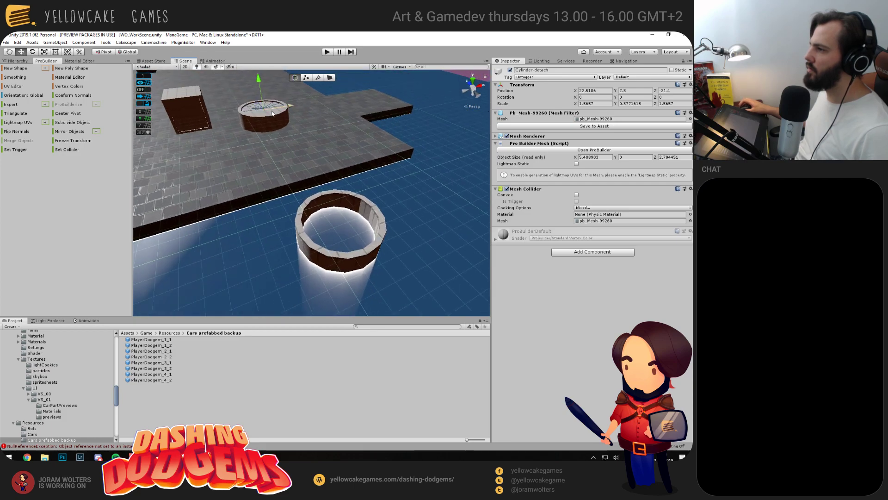
mouse_move(238, 141)
left_mouse_down("alt")
mouse_move(254, 133)
mouse_move(245, 154)
left_mouse_up("alt")
left_click(245, 153, "shift")
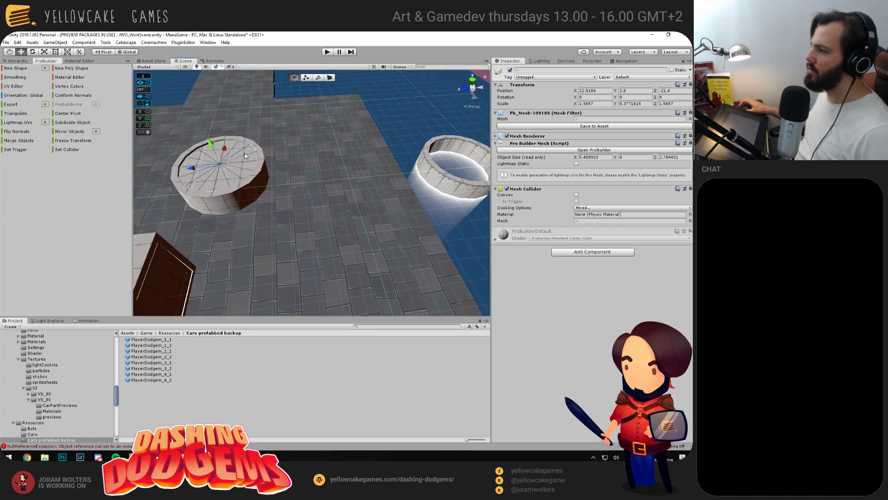
left_click_drag(192, 169, 288, 151)
left_click_drag(308, 199, 220, 187)
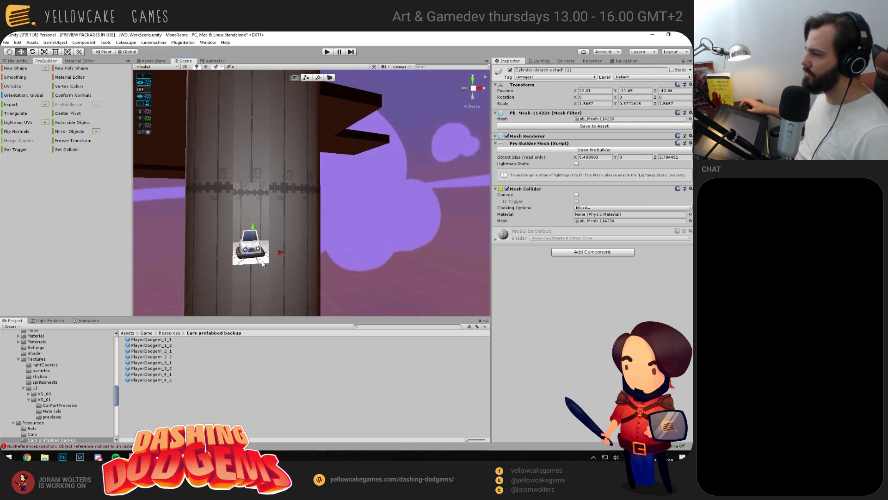
Select the car along with the disc beneath it and raise both to the top of the pillar
left_click_drag(249, 255, 286, 242, "alt")
left_click(282, 252, "shift")
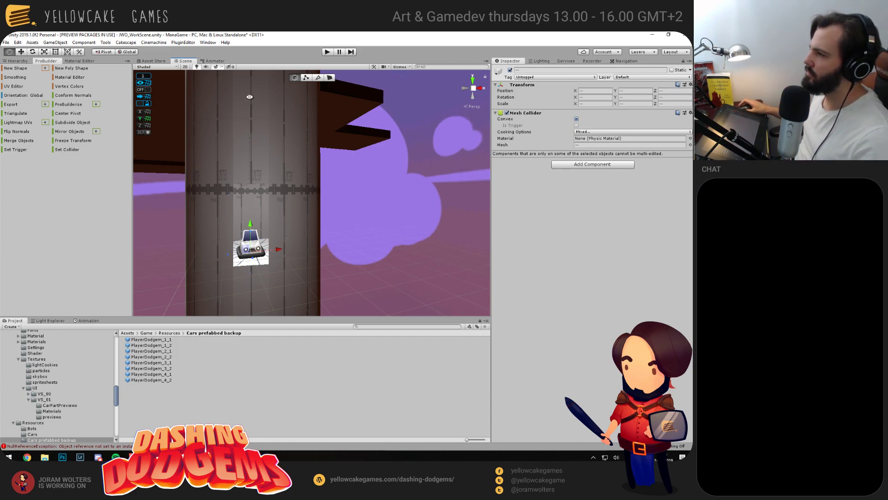
left_click_drag(250, 90, 272, 240)
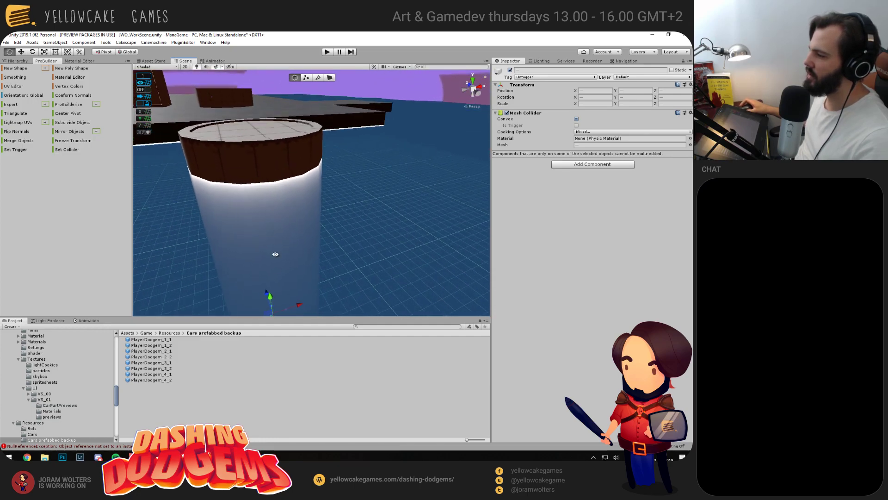
left_click_drag(270, 296, 310, 211)
left_click_drag(253, 172, 285, 236)
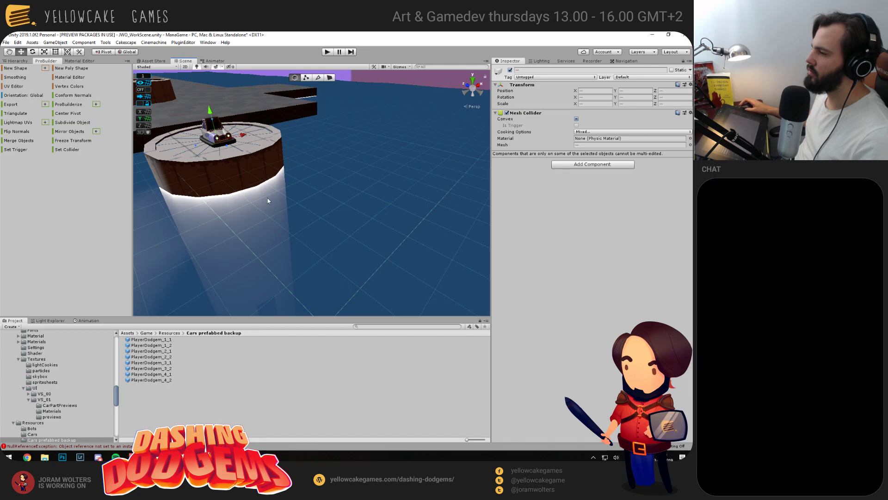
Lower the car and disc from the pillar's top past the window until they sit below its lower end
left_click_drag(213, 110, 275, 179, "alt")
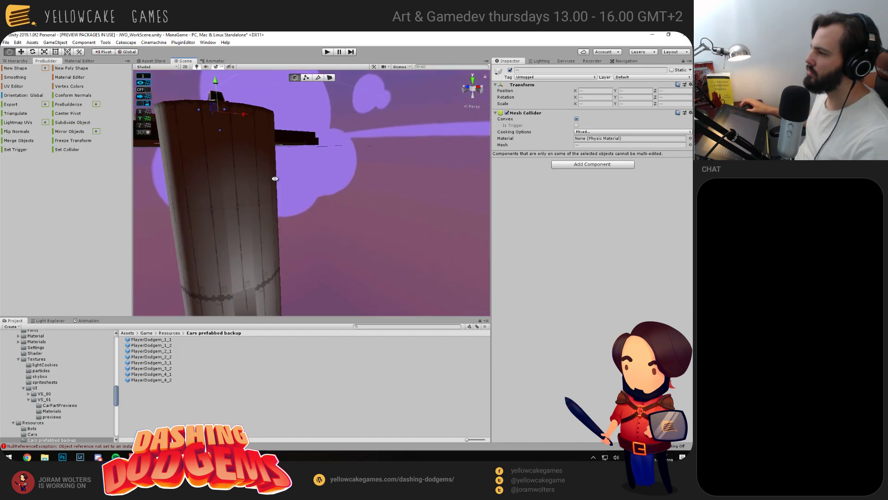
left_click_drag(215, 83, 241, 301)
left_click_drag(225, 244, 246, 197, "alt")
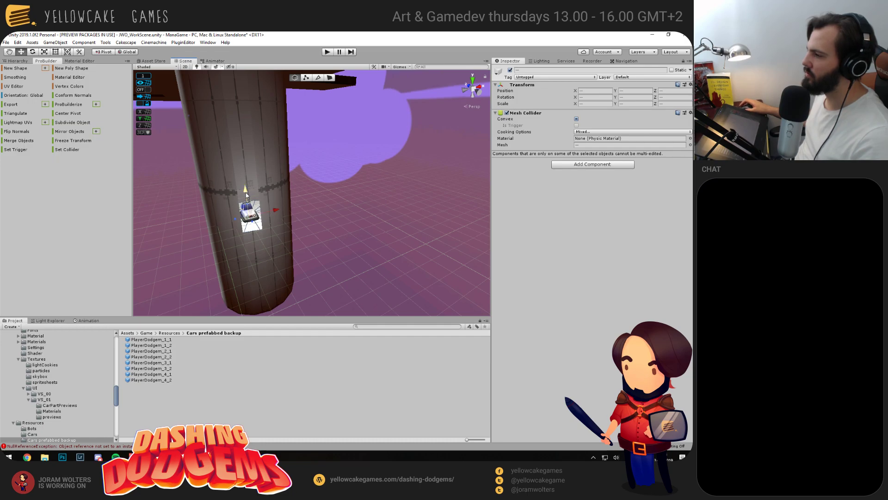
left_click_drag(247, 196, 238, 229, "alt")
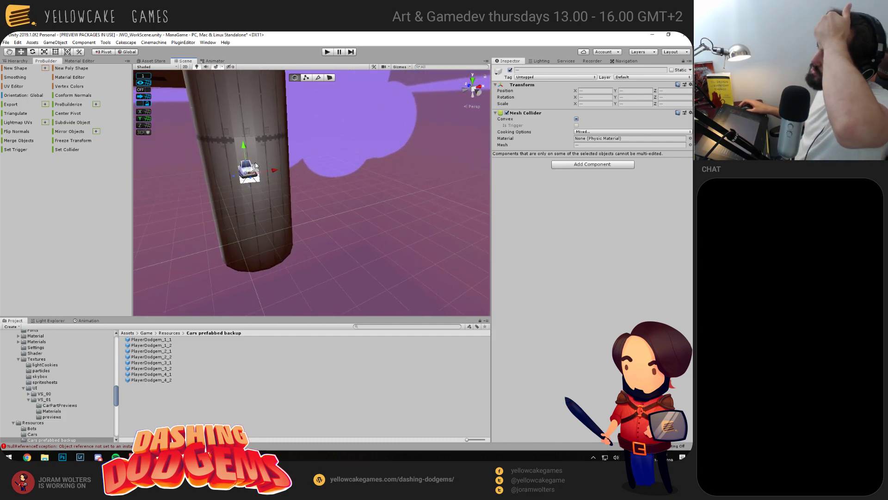
left_click_drag(242, 145, 250, 289)
left_click_drag(273, 245, 249, 240)
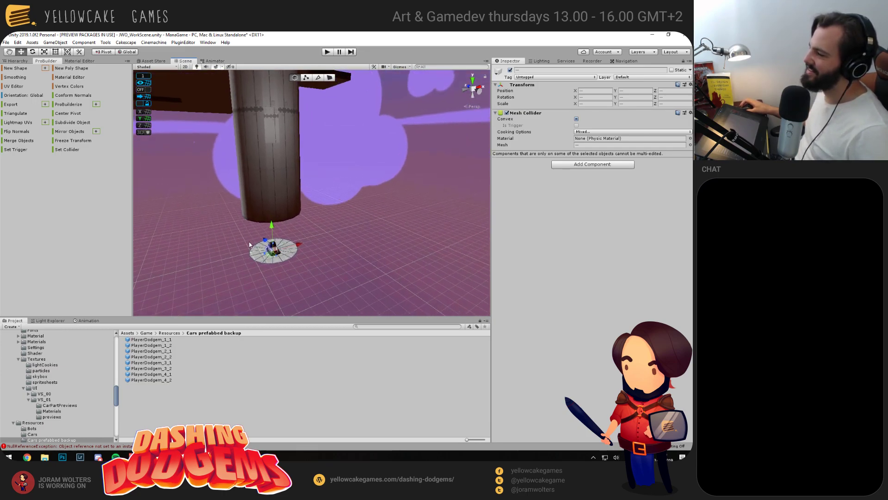
left_click_drag(194, 230, 333, 256)
left_click_drag(179, 254, 256, 213)
left_click_drag(256, 214, 295, 186)
Test moving the car and disc up into the pillar, and return them to just below its lower end
scroll(333, 213, "up", 2)
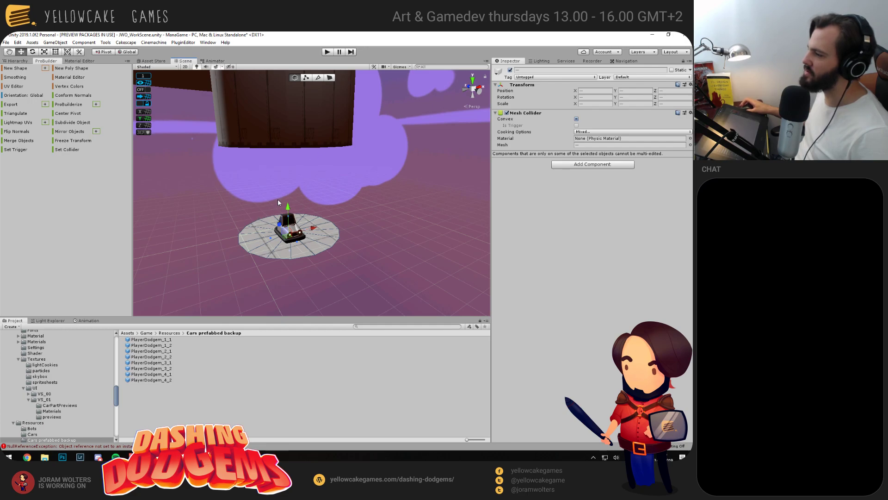
left_click_drag(263, 228, 284, 154)
mouse_move(302, 225)
left_mouse_down()
mouse_move(354, 157)
mouse_move(310, 202)
mouse_move(312, 246)
mouse_move(293, 119)
mouse_move(311, 240)
left_mouse_up()
mouse_move(306, 123)
left_mouse_down()
mouse_move(293, 92)
mouse_move(301, 134)
left_mouse_up()
left_click_drag(236, 148, 263, 195)
left_click_drag(276, 235, 323, 179)
left_click_drag(296, 204, 297, 232)
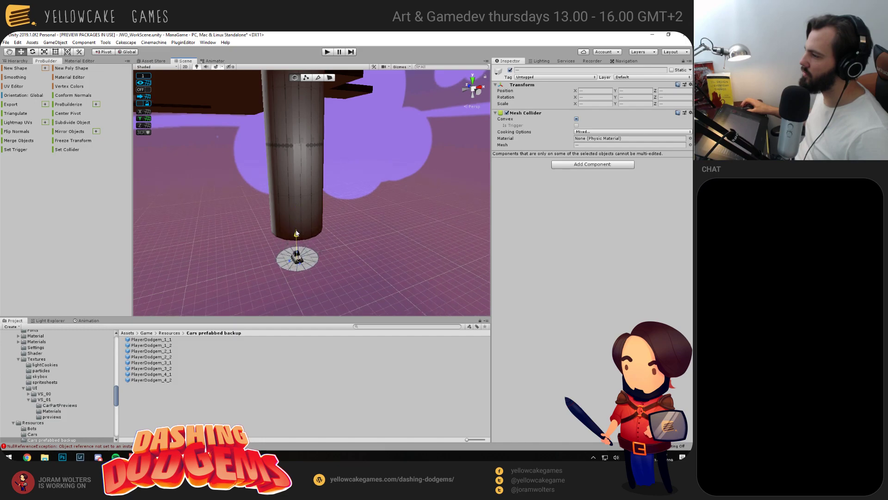
Show the scene gizmos, select the pillar and pick its long face above the window in face mode
left_click_drag(270, 146, 330, 256)
left_click(401, 68)
left_click(298, 154)
left_click(311, 202)
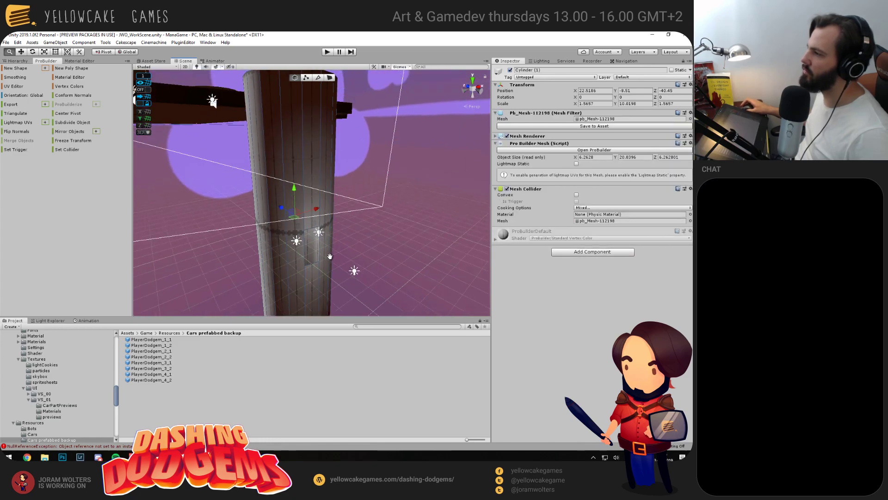
left_click(330, 77)
left_click(311, 158)
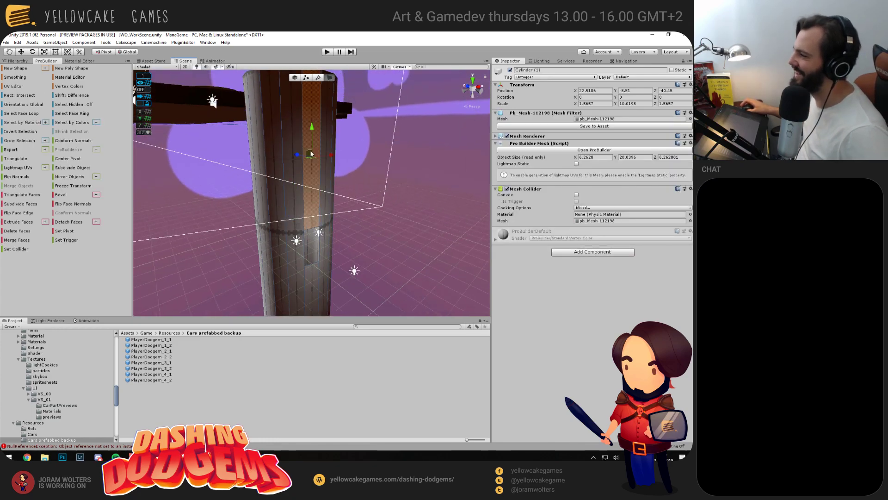
left_click_drag(311, 158, 351, 150)
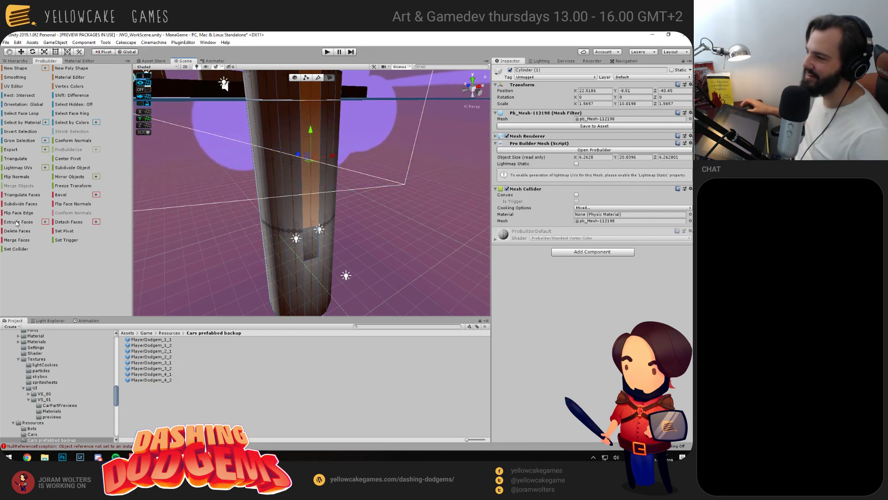
Scale the selected pillar face to a shorter height and delete it to open a second window above the first
key("r")
left_click_drag(311, 130, 313, 150)
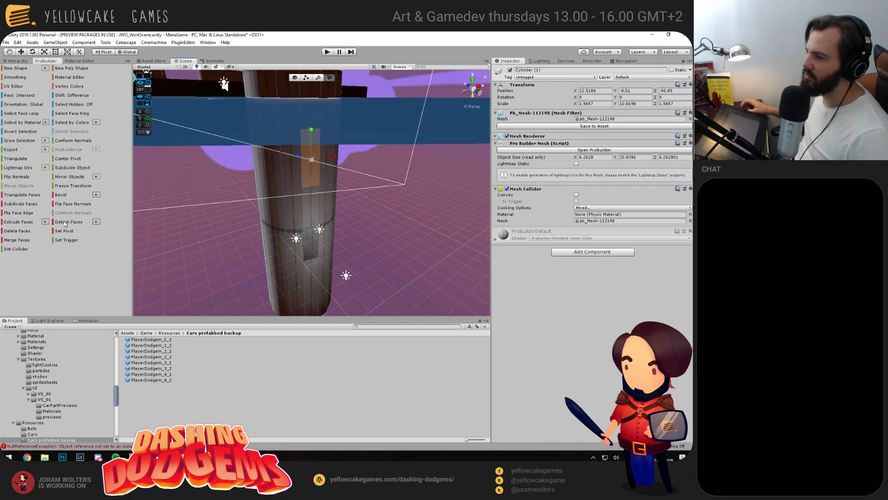
left_click(7, 233)
left_click(384, 230)
Select the car's hood together with the disc below the pillar
left_click_drag(384, 230, 271, 284)
left_click(284, 297)
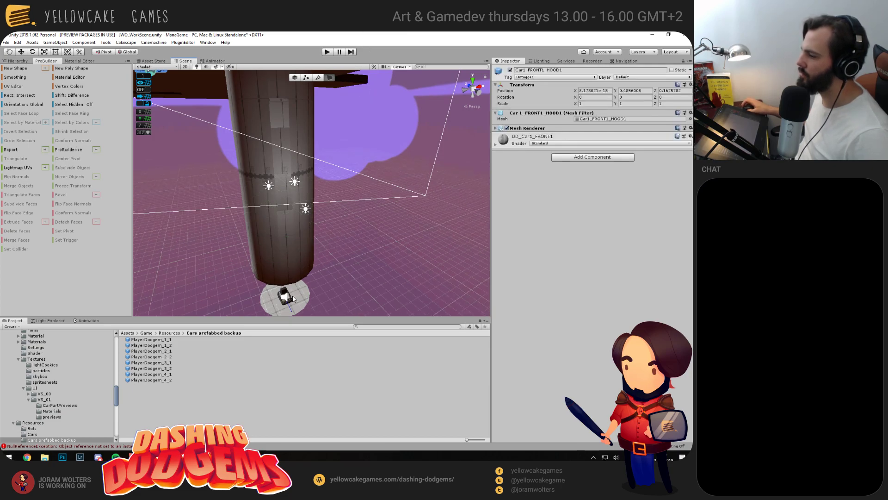
left_click(295, 295, "shift")
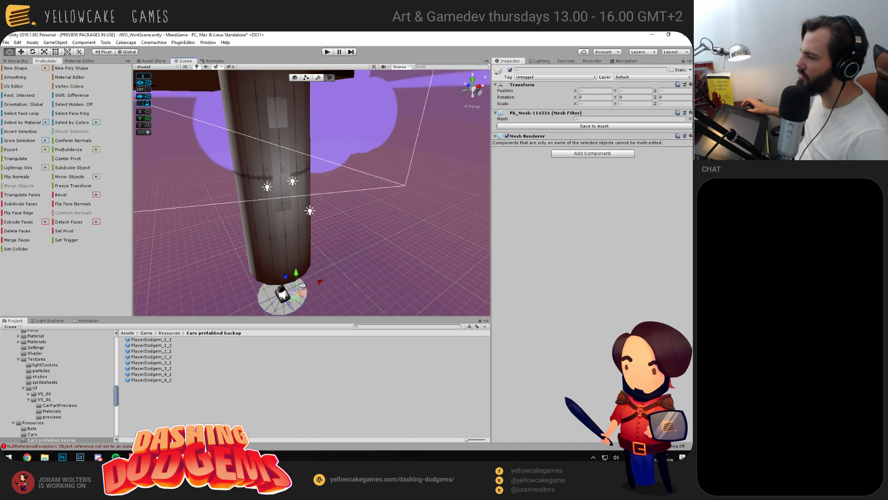
Select the car and its round platform below the cylindrical shaft and raise them into the shaft
left_click_drag(302, 286, 318, 202)
left_click(293, 268)
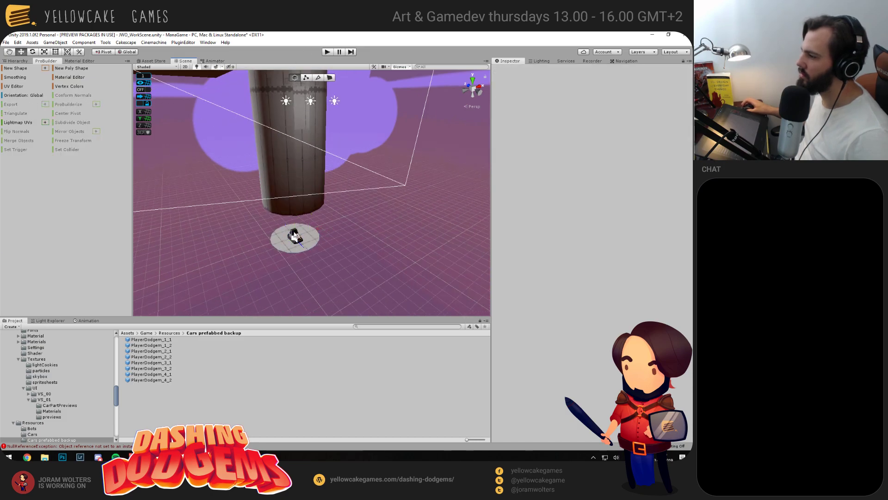
left_click(295, 235)
left_click(312, 238, "shift")
left_click_drag(216, 258, 243, 262)
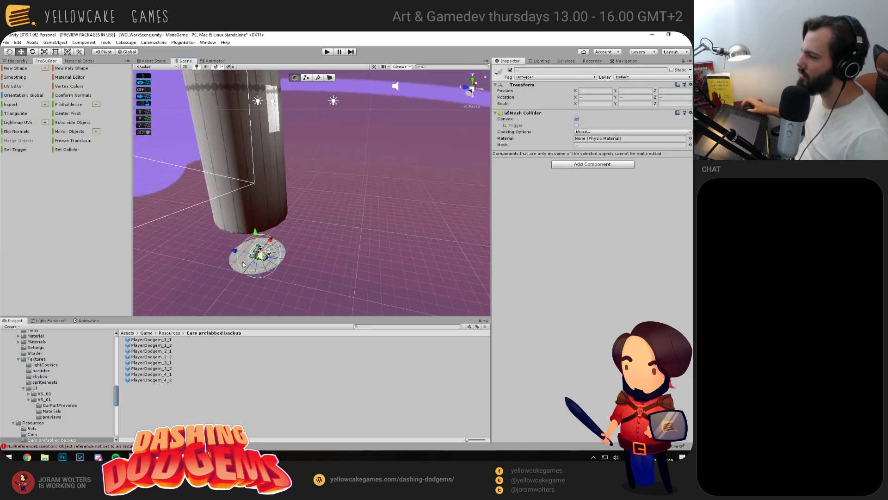
left_click(234, 264, "shift")
left_click_drag(341, 222, 204, 224)
left_click_drag(258, 252, 246, 218)
left_click_drag(304, 285, 334, 244)
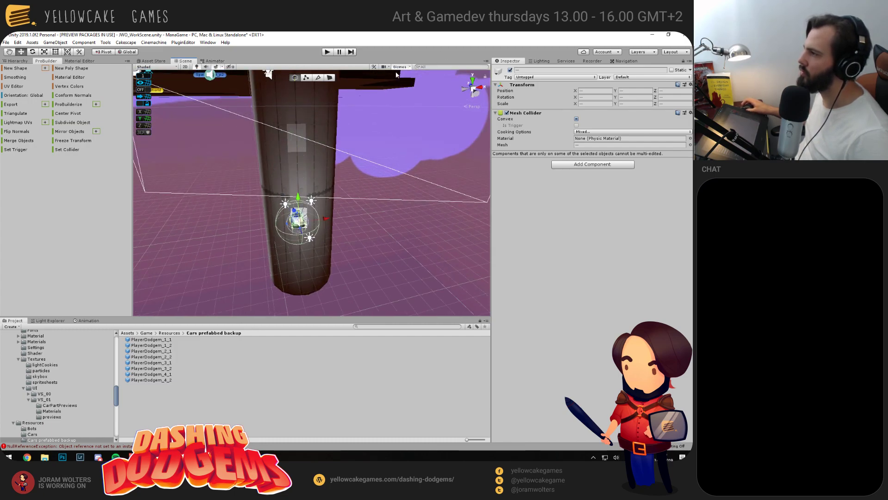
Hide the scene gizmo icons and move the car and round platform up the shaft to its top
left_click(400, 67)
left_click_drag(299, 198, 302, 229)
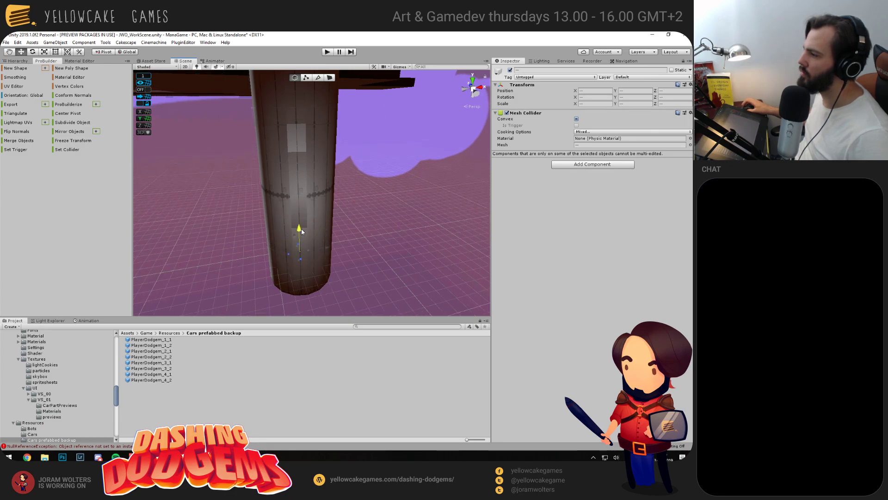
left_click_drag(432, 227, 469, 209)
left_click_drag(473, 250, 440, 107)
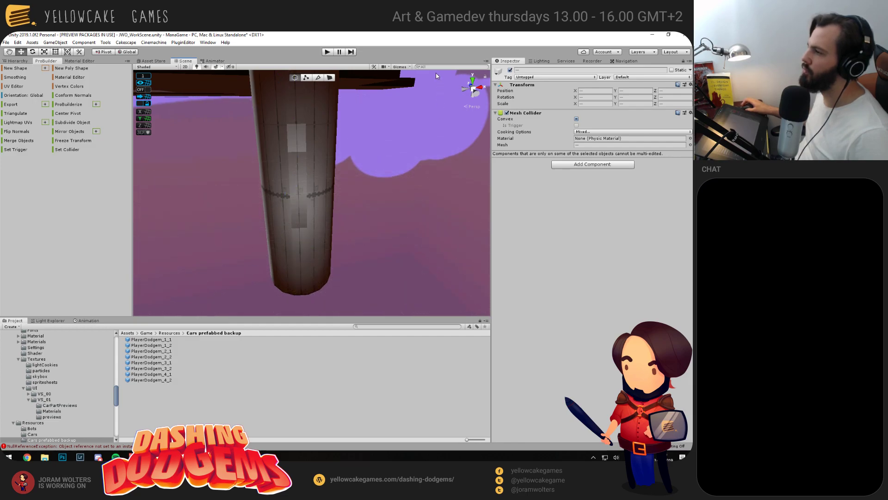
key("f")
left_click_drag(308, 181, 448, 171)
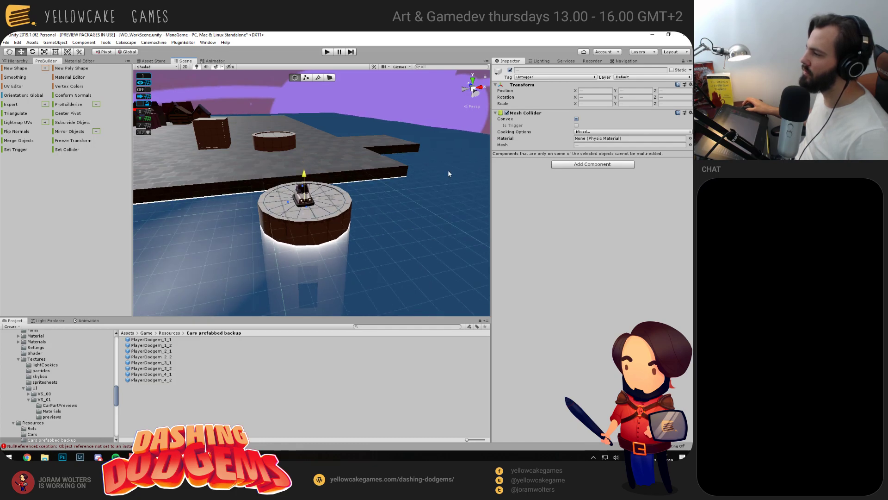
key("alt+Tab")
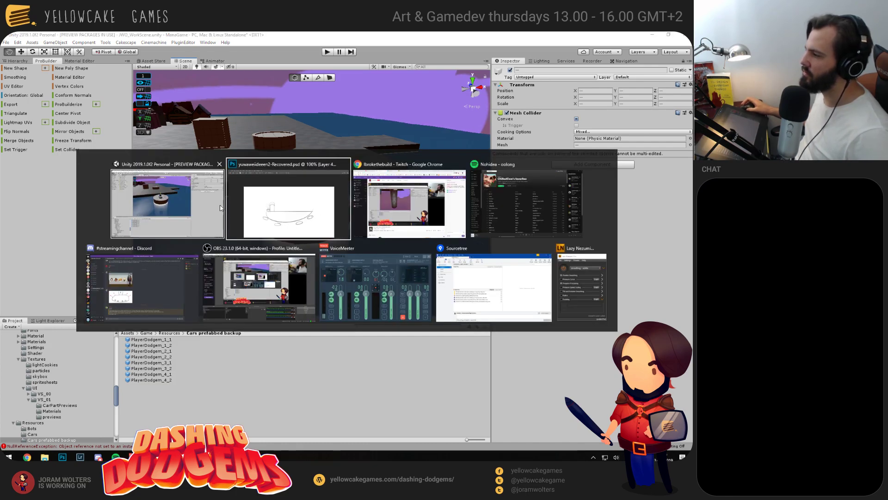
key("Tab")
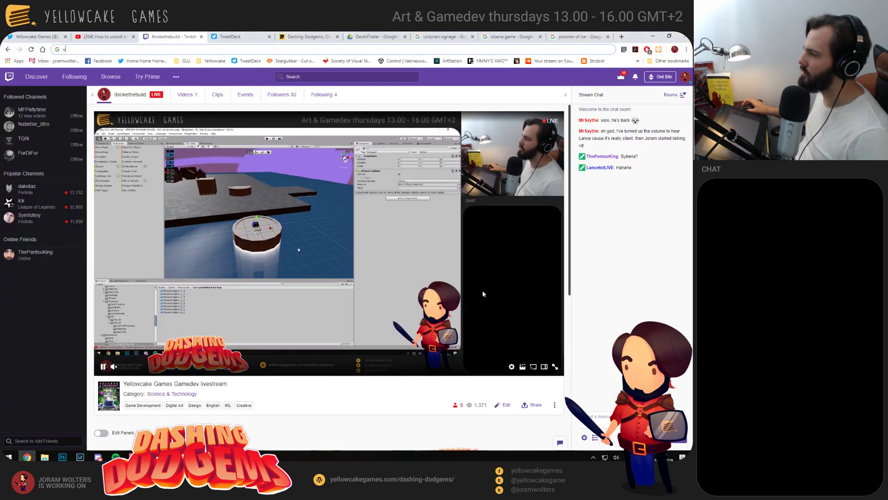
key("alt+Tab")
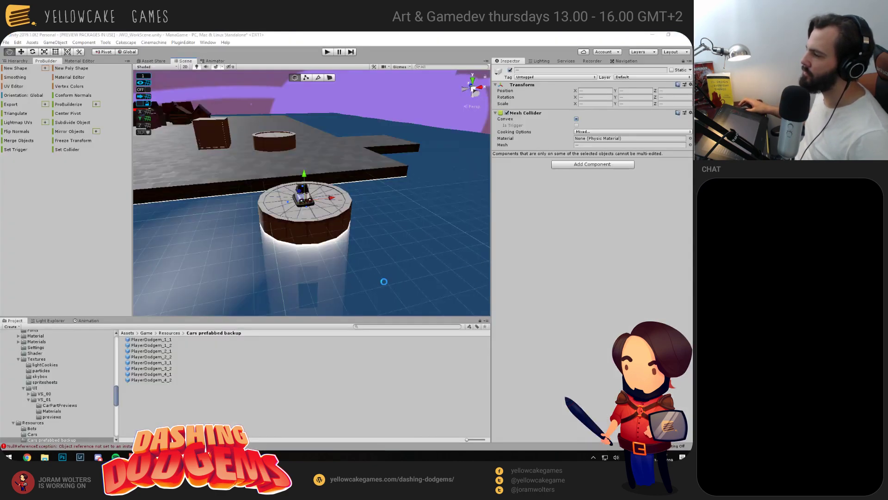
Try placing a copy of the cube over the shaft top beside the stone deck, and delete the copy
left_click_drag(362, 264, 304, 202)
left_click_drag(342, 263, 307, 190)
left_click_drag(361, 186, 327, 239)
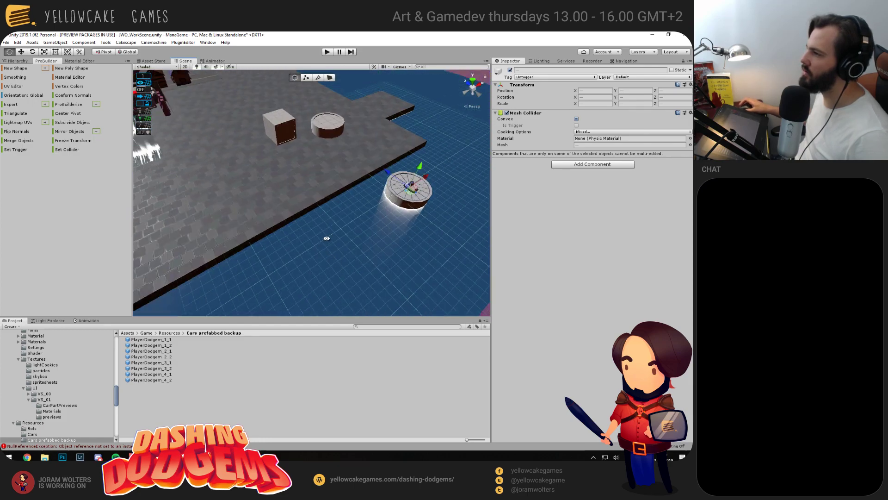
left_click(267, 120)
left_click_drag(295, 163, 334, 186)
left_click_drag(397, 226, 438, 189)
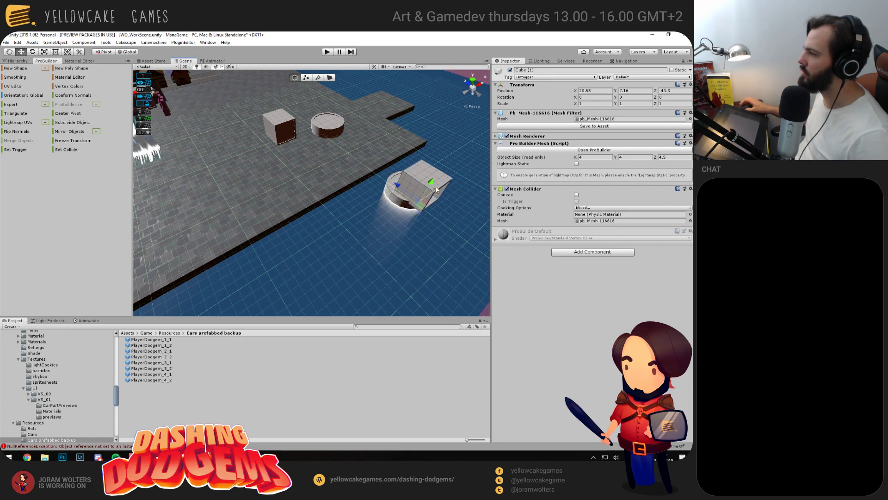
key("Delete")
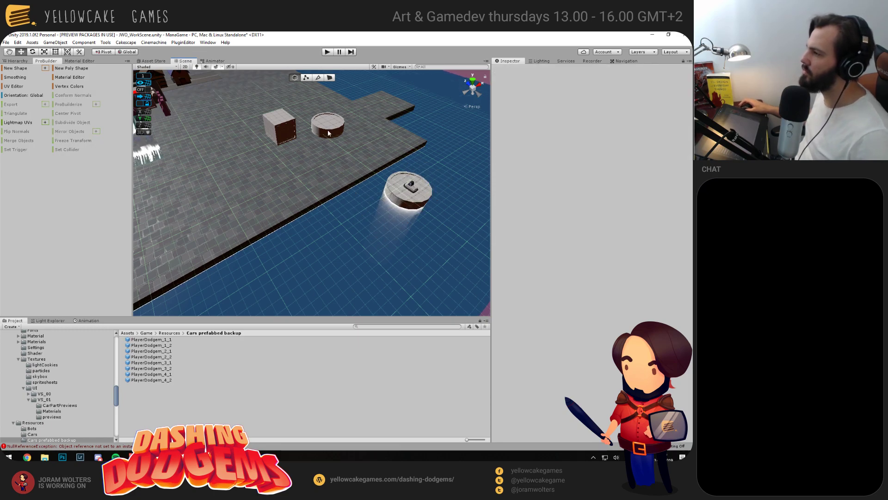
Start a new ProBuilder cylinder shape and place its preview at the lower end of the shaft
left_click(46, 68)
left_click(383, 190)
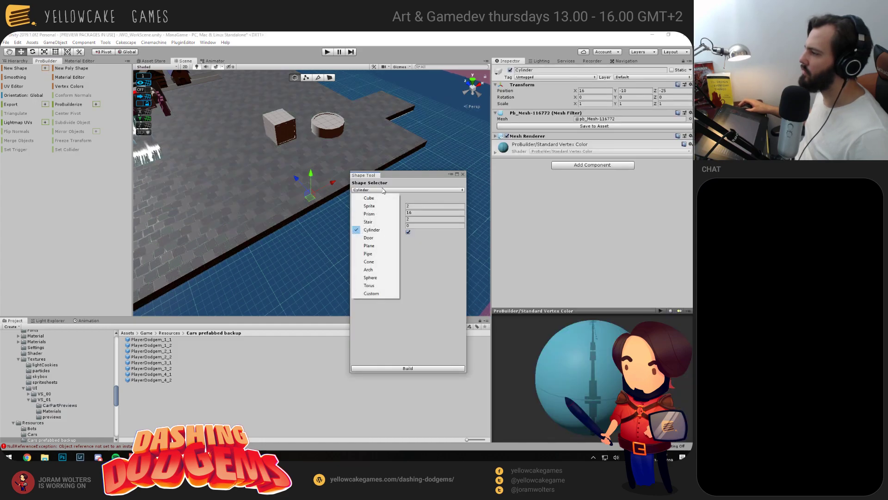
left_click(245, 247)
left_click_drag(276, 224, 291, 238)
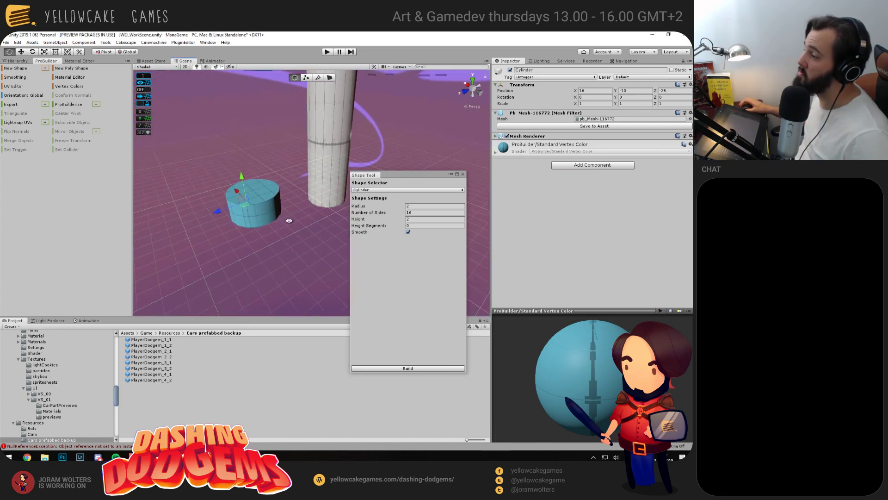
left_click_drag(243, 209, 355, 142)
left_click_drag(325, 150, 320, 149)
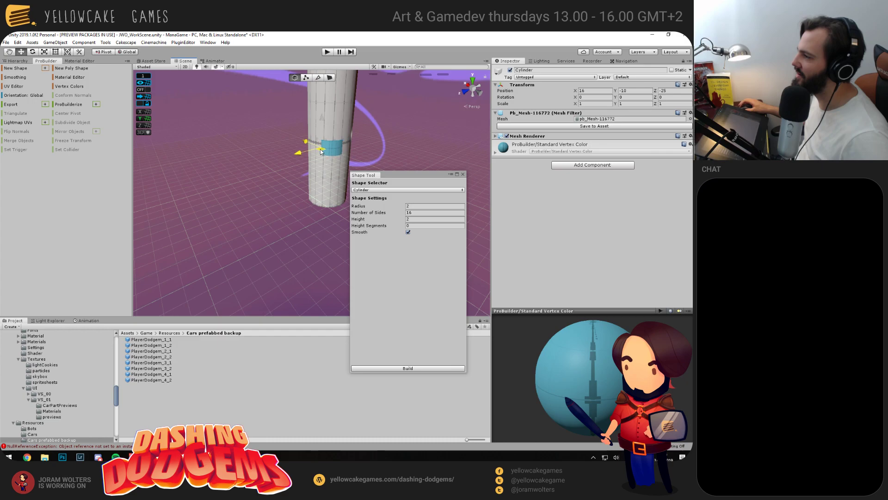
left_click_drag(323, 116, 309, 187)
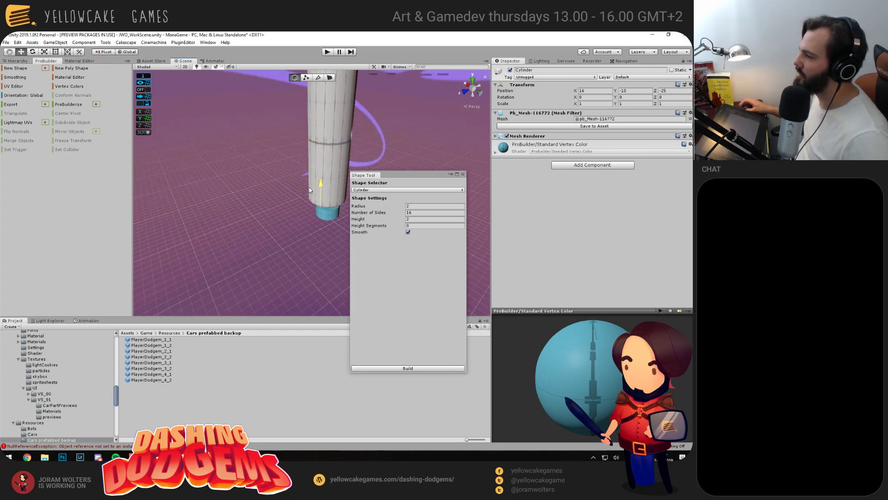
Set the cylinder's radius to 6, centre it around the shaft's lower end, and build it
left_click(426, 207)
type("6")
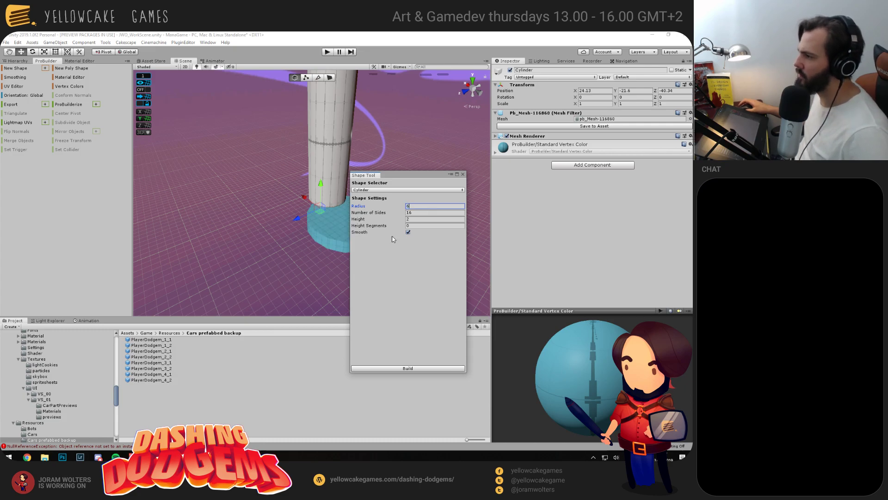
mouse_move(282, 261)
left_mouse_down()
mouse_move(251, 241)
mouse_move(241, 258)
mouse_move(265, 234)
mouse_move(175, 204)
mouse_move(327, 266)
mouse_move(195, 232)
mouse_move(192, 251)
left_mouse_up()
mouse_move(215, 210)
left_mouse_down()
mouse_move(206, 198)
mouse_move(210, 209)
left_mouse_up()
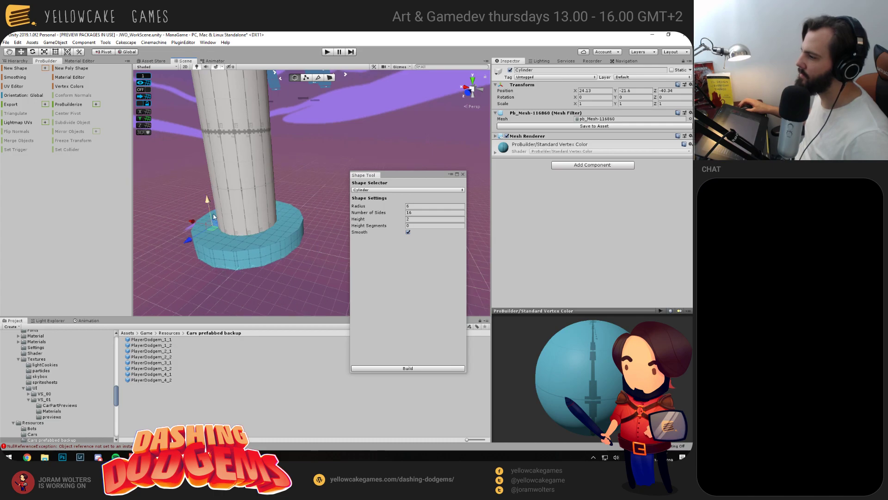
left_click(410, 368)
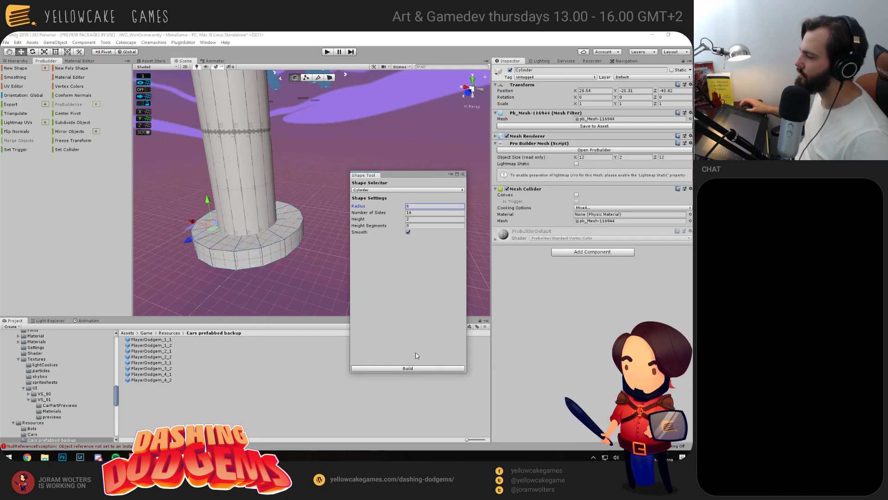
left_click(463, 175)
Flip the normals of the new wide cylinder so its interior faces render
left_click_drag(383, 222, 398, 289)
scroll(398, 290, "up", 5)
left_click(22, 131)
left_click_drag(278, 296, 266, 236)
Select all bottom faces of the wide cylinder and lower them to make it about 5.5 units tall
left_click(330, 78)
left_click(296, 229)
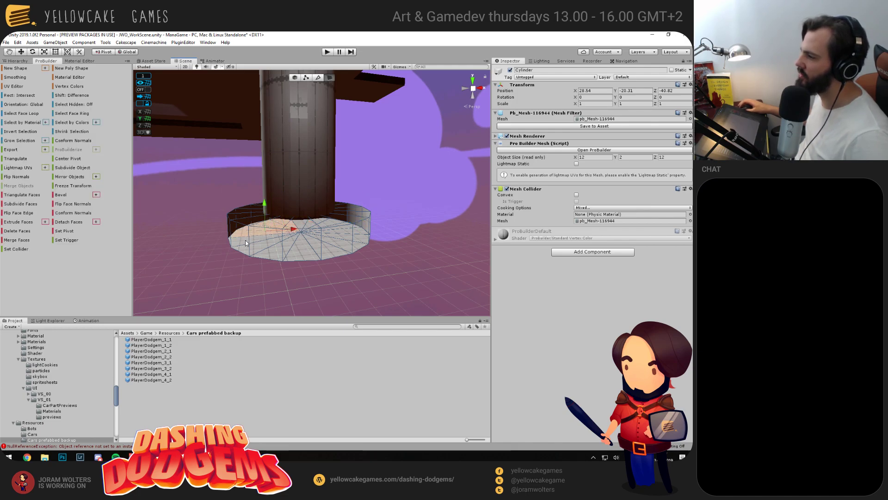
left_click(265, 252, "shift")
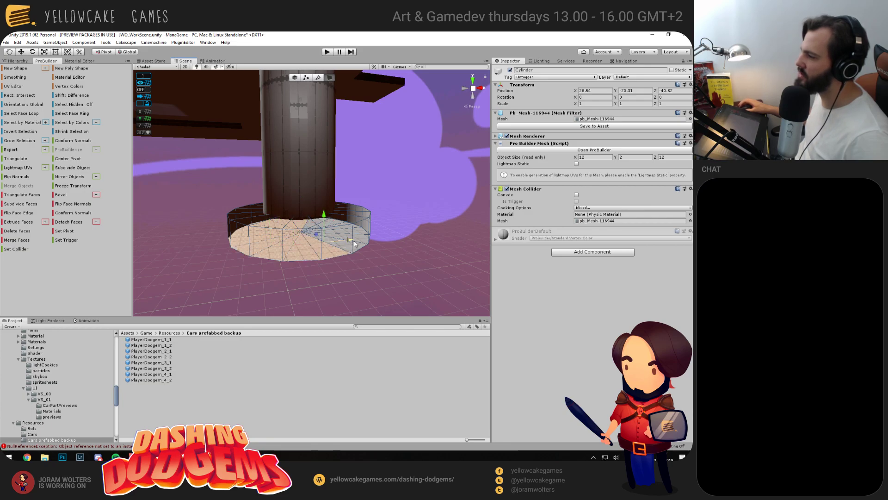
left_click_drag(367, 244, 324, 204)
left_click_drag(331, 235, 328, 237)
left_click_drag(294, 273, 332, 255)
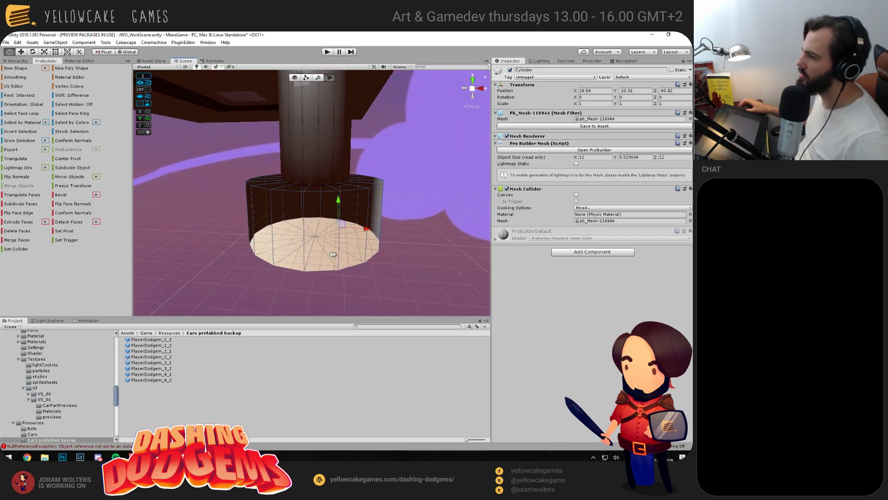
Select the car and round platform at the shaft top and move them down onto the floor of the wide cylinder
left_click(296, 77)
mouse_move(413, 201)
left_mouse_down()
mouse_move(367, 181)
mouse_move(337, 237)
mouse_move(306, 262)
mouse_move(318, 194)
left_mouse_up()
left_click(323, 164)
left_click(339, 178, "shift")
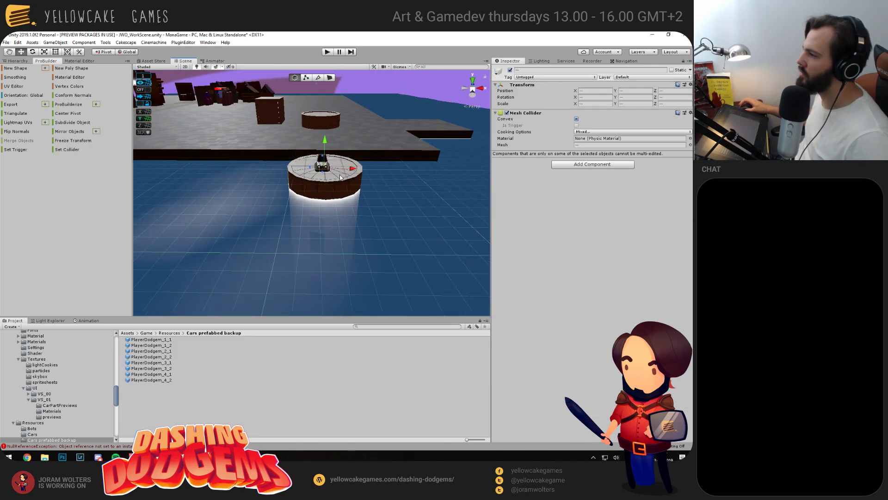
left_click(331, 214, "shift")
key("f")
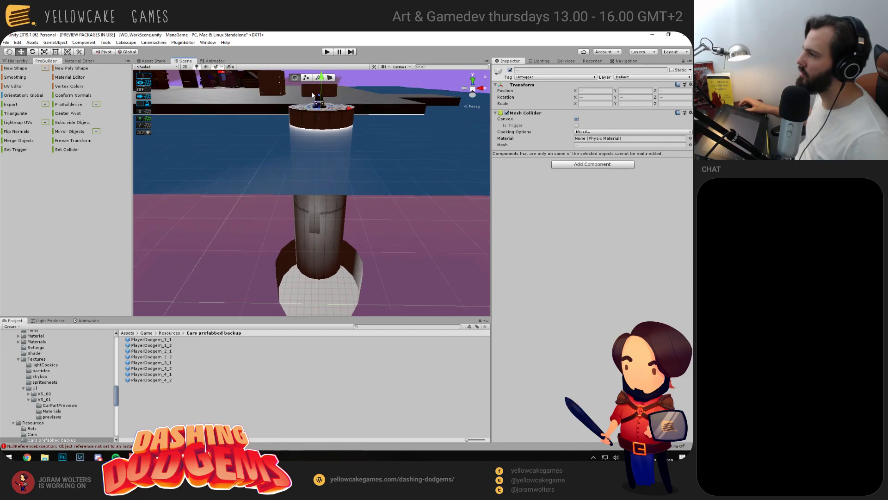
key("g")
left_click_drag(260, 147, 302, 265)
key("g")
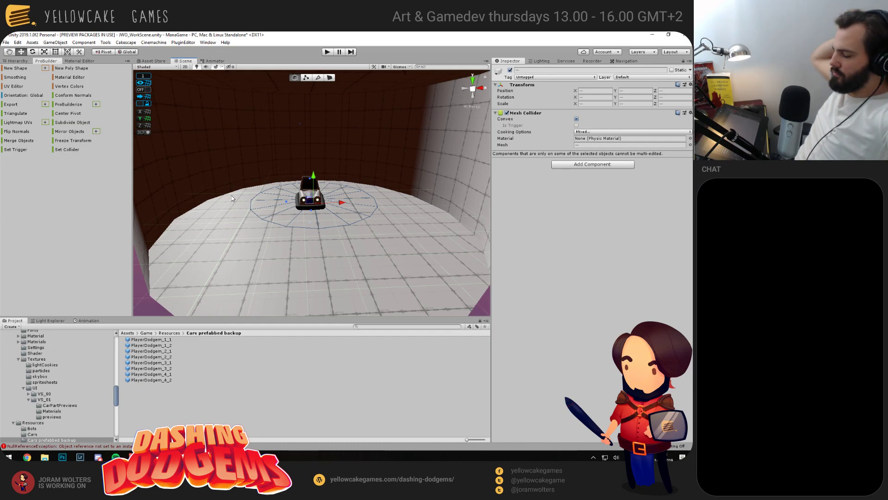
left_click_drag(279, 216, 289, 227)
left_click_drag(404, 80, 260, 156)
Add a spotlight, raise it above the car inside the wide cylinder, and increase its intensity slightly
left_click(55, 42)
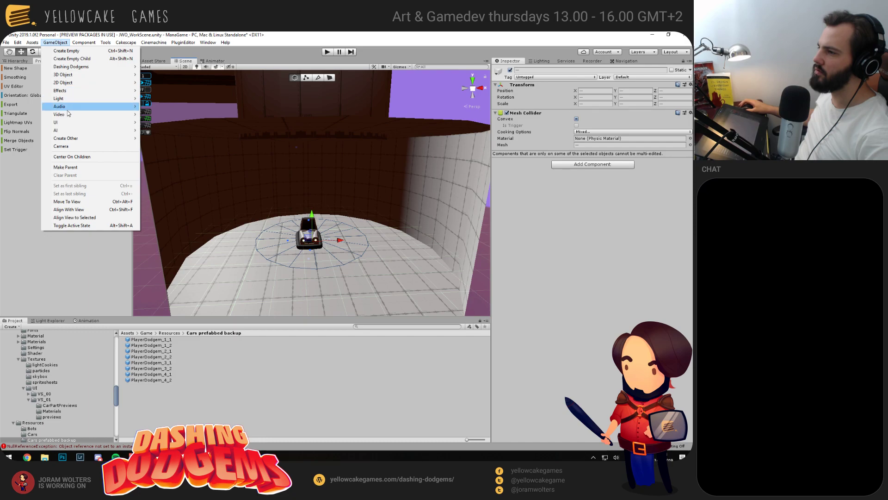
mouse_move(79, 98)
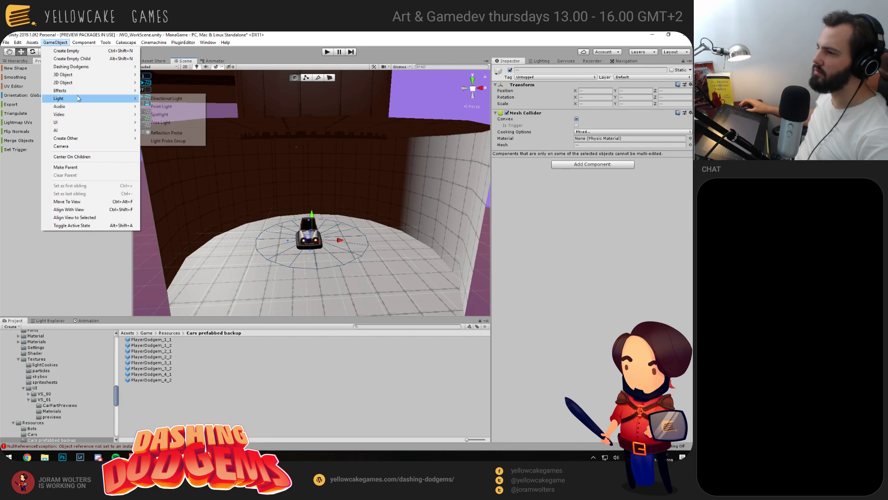
left_click(160, 114)
left_click_drag(313, 181, 316, 91)
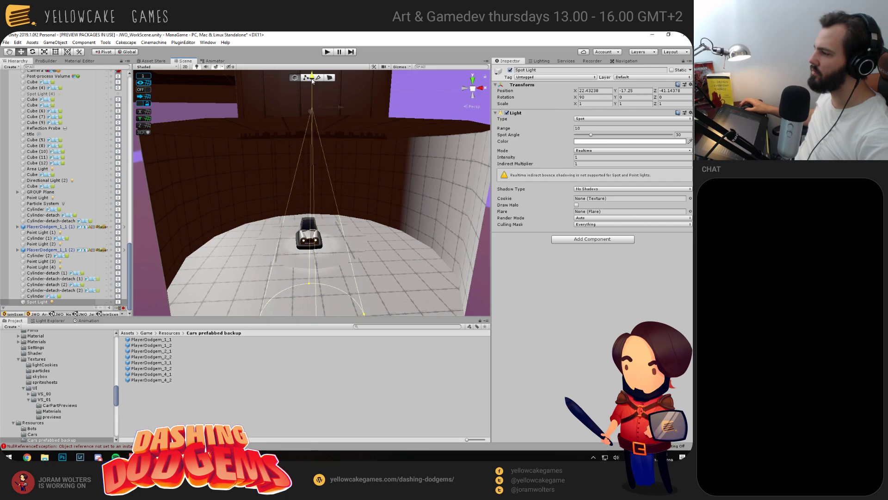
left_click_drag(506, 158, 508, 158)
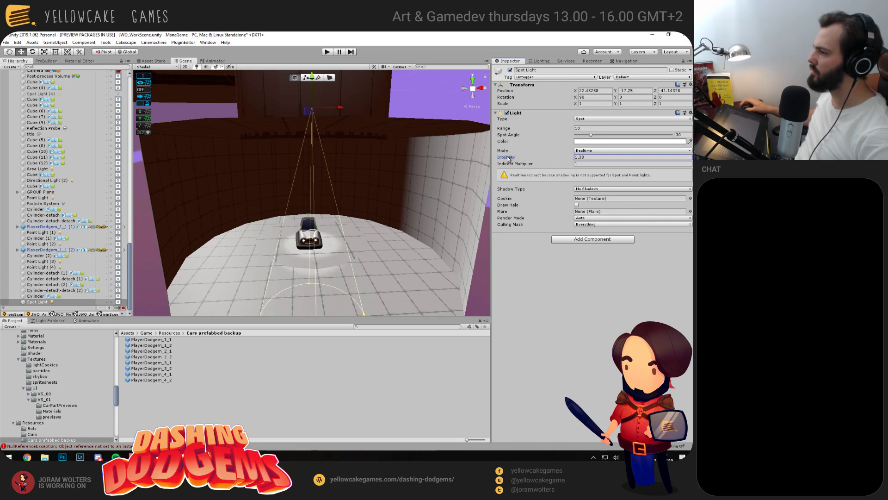
Try inserting an edge loop across the shaft cylinder's vertical edges and shifting it, and undo the edit
left_click_drag(354, 158, 360, 271, "alt")
left_click_drag(351, 199, 343, 243)
left_click_drag(342, 162, 352, 120)
left_click_drag(338, 222, 318, 125, "alt")
left_click(315, 144)
left_click(318, 78)
left_click_drag(333, 171, 366, 199, "alt")
left_click(46, 61)
left_click_drag(196, 160, 263, 198, "alt")
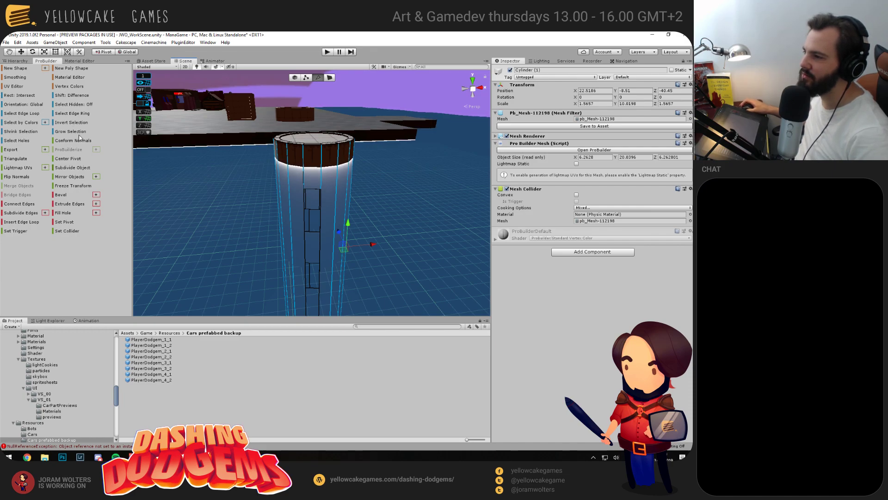
left_click(28, 222)
key("f")
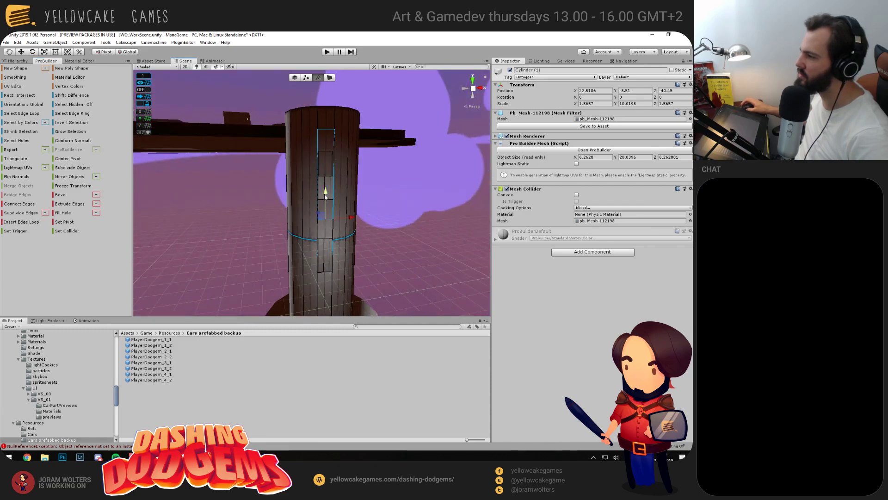
left_click_drag(325, 197, 305, 175)
key("ctrl+z")
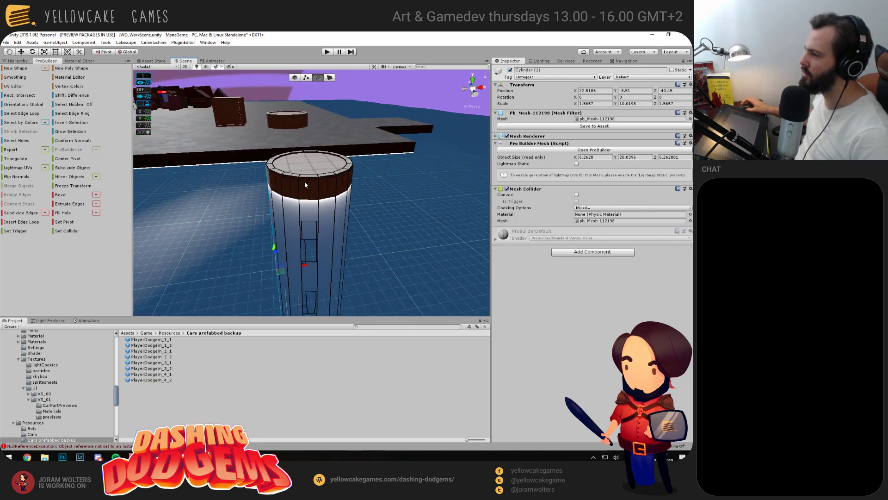
Deactivate the two water planes covering the elevator shaft and frame the whole shaft with its base chamber
left_click_drag(215, 263, 236, 161)
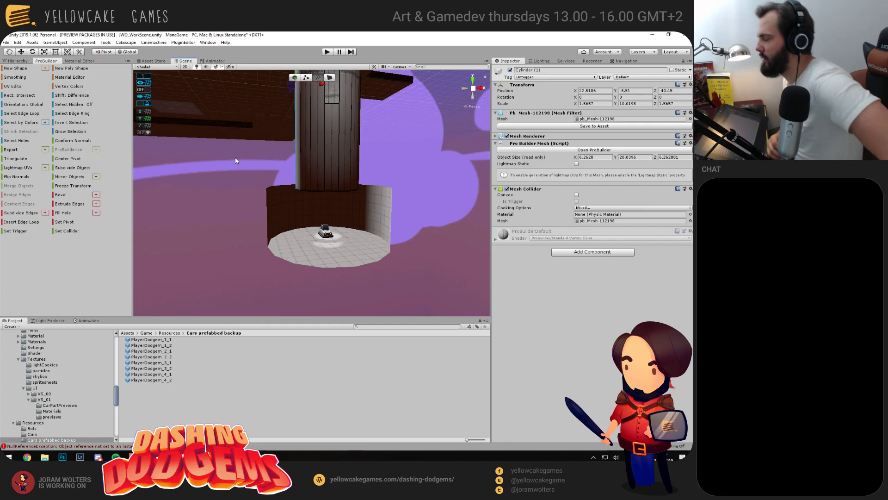
scroll(308, 119, "down", 10)
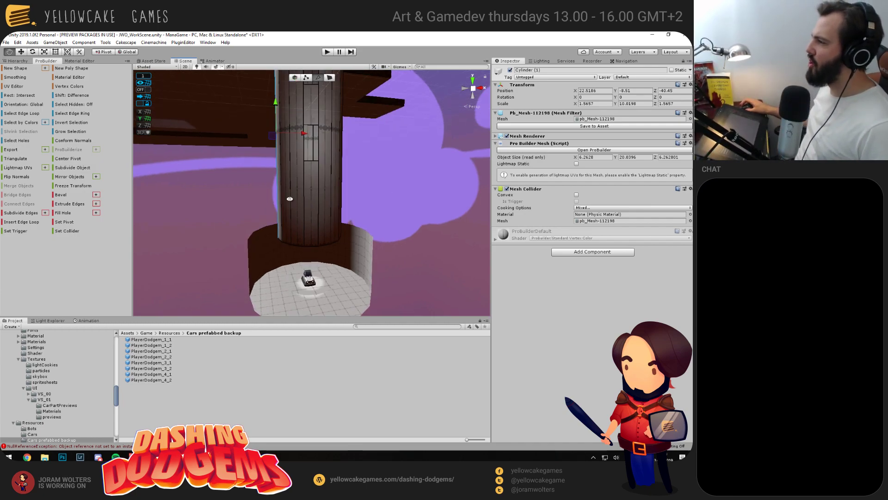
left_click(409, 166)
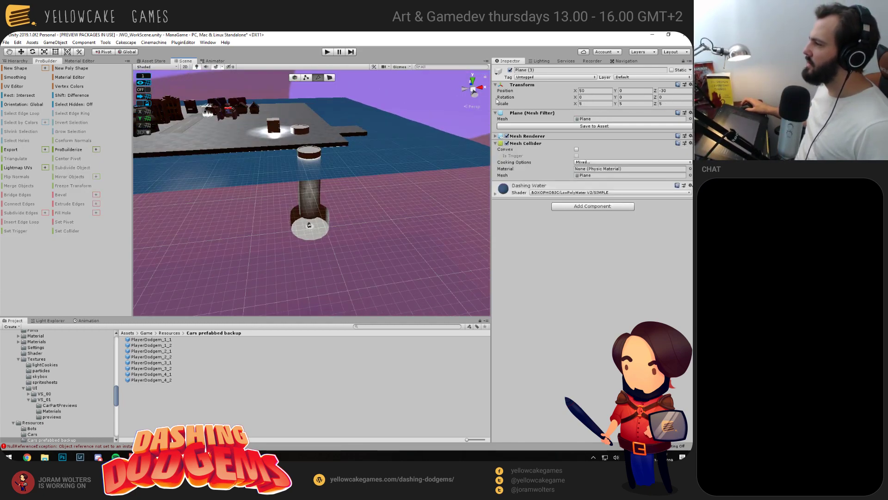
left_click(510, 70)
left_click_drag(276, 181, 276, 194, "alt")
left_click(276, 196)
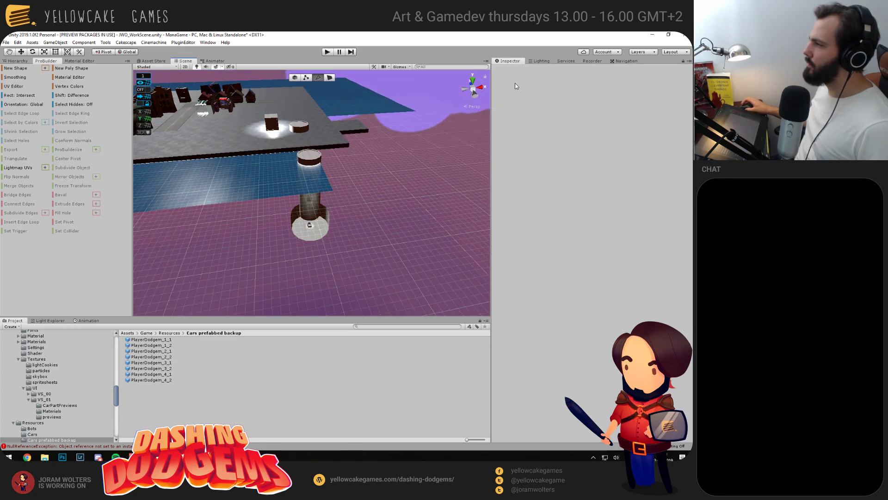
left_click(294, 184)
left_click(510, 70)
left_click_drag(307, 219, 314, 271, "alt")
scroll(309, 226, "up", 5)
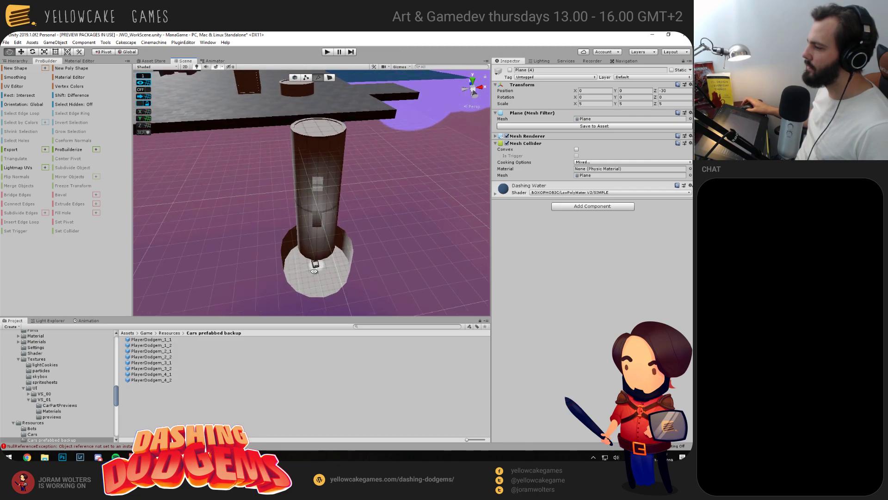
Open Snip & Sketch and capture a rectangular snip of the elevator shaft and its base chamber
key("super")
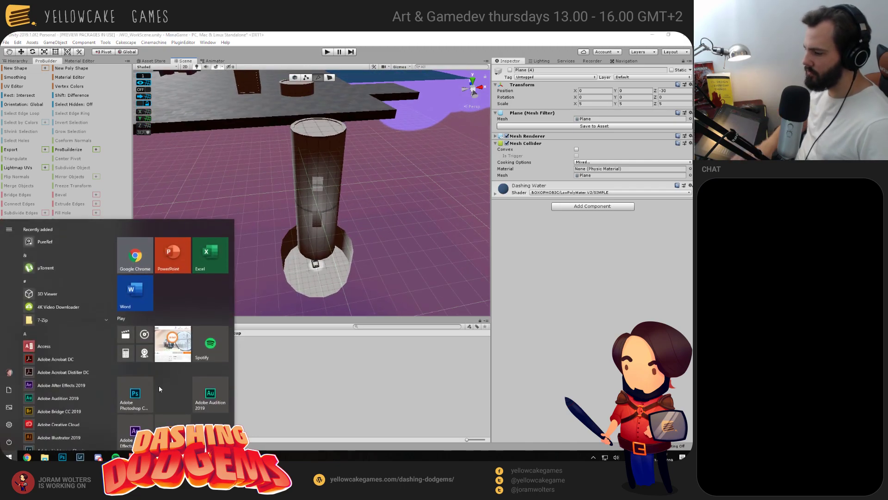
type("snip")
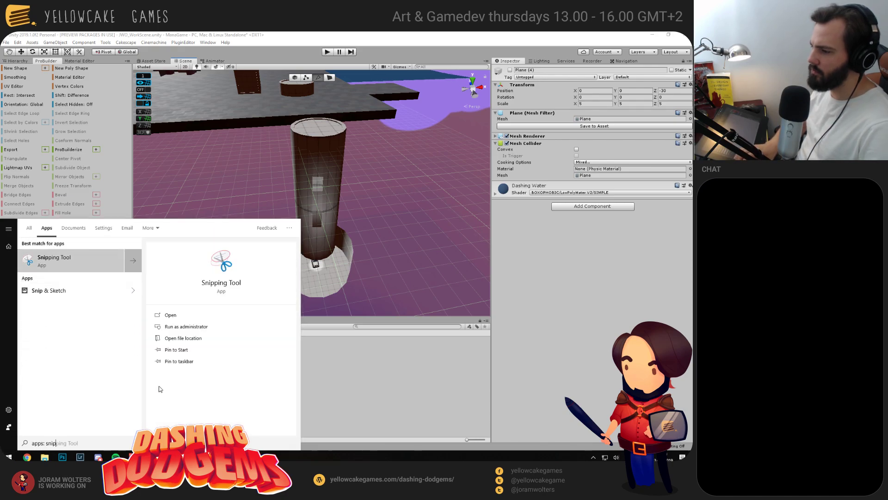
key("Return")
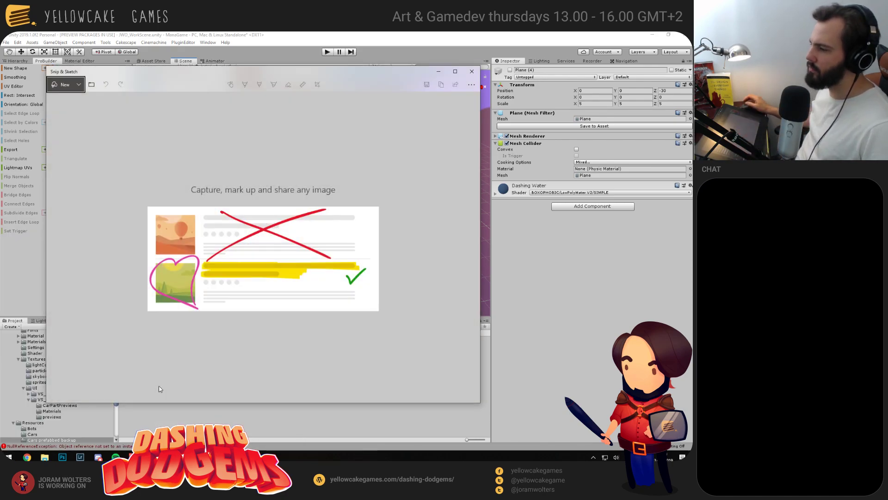
key("ctrl+n")
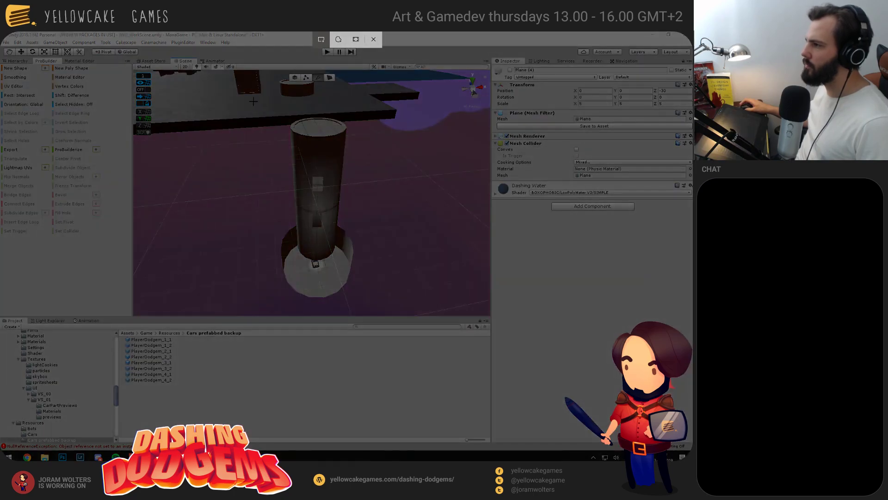
left_click_drag(254, 100, 390, 302)
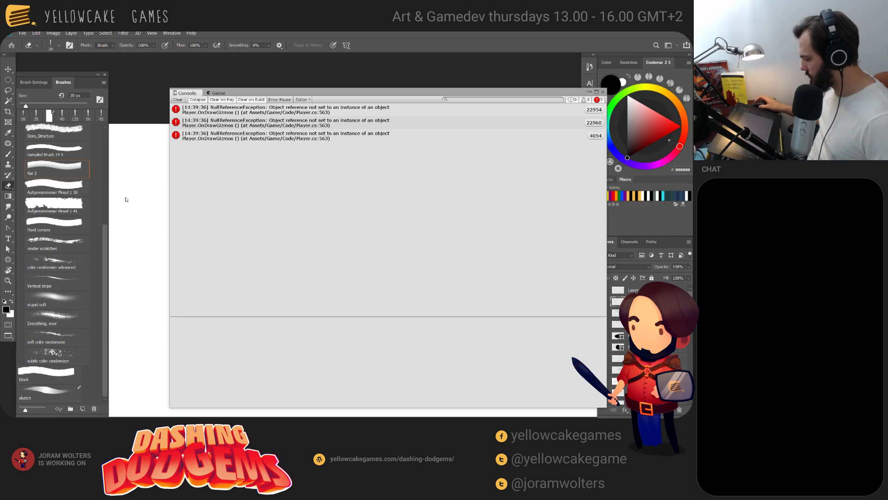
Switch to Photoshop, paste the shaft screenshot into the sketch document and place it over the existing line sketch
left_click(126, 199)
key("ctrl+v")
key("v")
left_click_drag(341, 269, 229, 273)
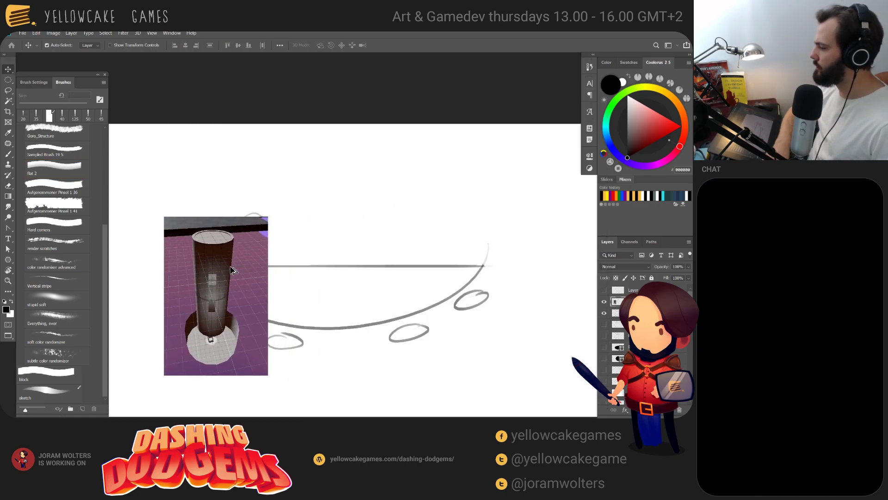
left_click_drag(264, 304, 322, 298)
key("ctrl+plus")
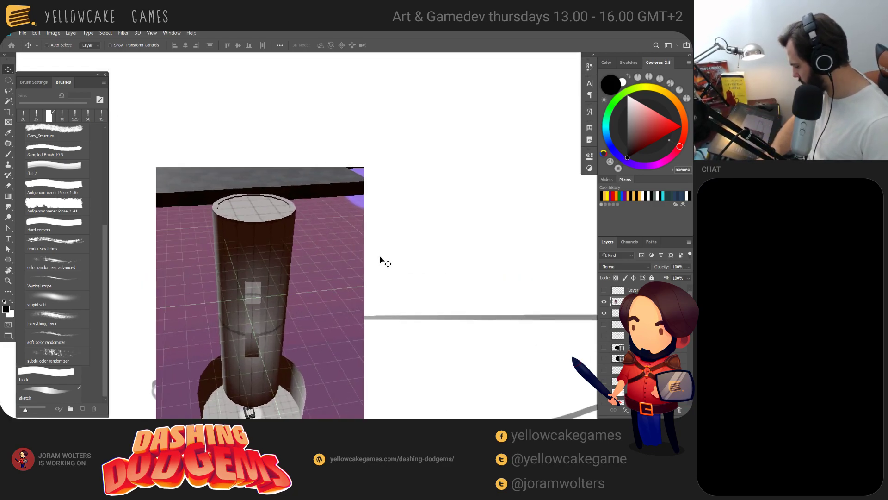
mouse_move(353, 326)
left_mouse_down()
mouse_move(443, 272)
mouse_move(441, 262)
left_mouse_up()
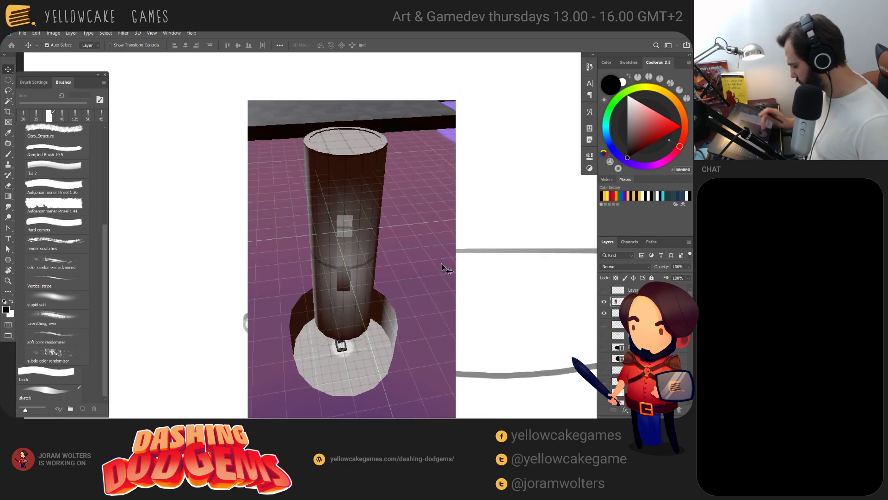
Set the screenshot's opacity to 30% and place it beside the existing sketch, with a new drawing layer above it
key("3")
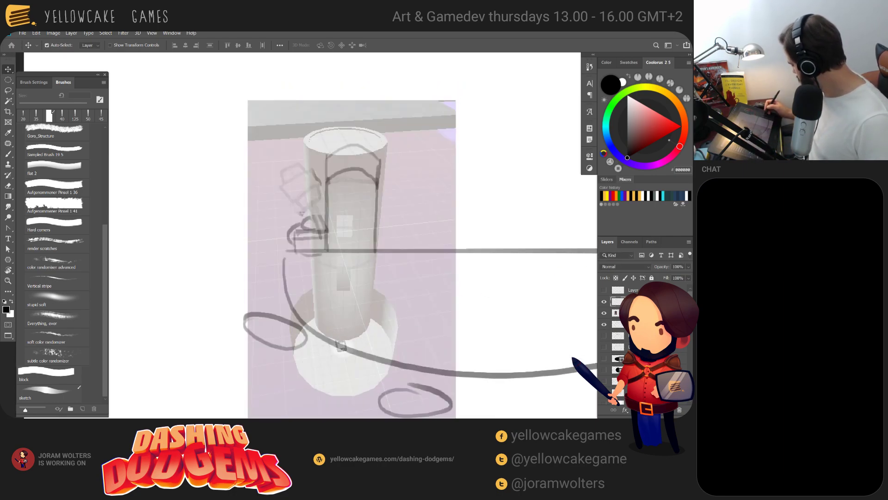
left_click_drag(402, 333, 242, 321)
left_click_drag(372, 305, 458, 316)
left_click_drag(322, 295, 279, 263)
left_click_drag(412, 266, 500, 277)
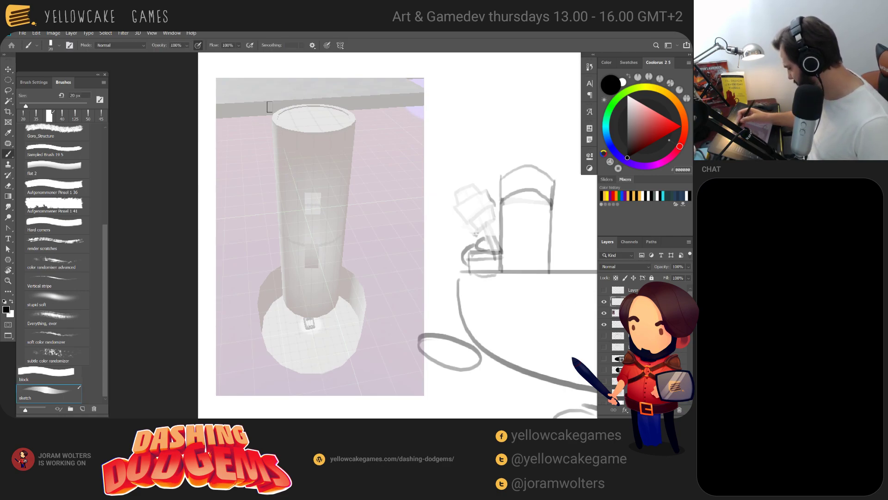
Reduce the sketch brush to 8 px and trace the shaft's left edge from the top down to the chamber
left_click_drag(272, 119, 277, 138)
key("ctrl+z")
key("bracketleft")
key("bracketleft")
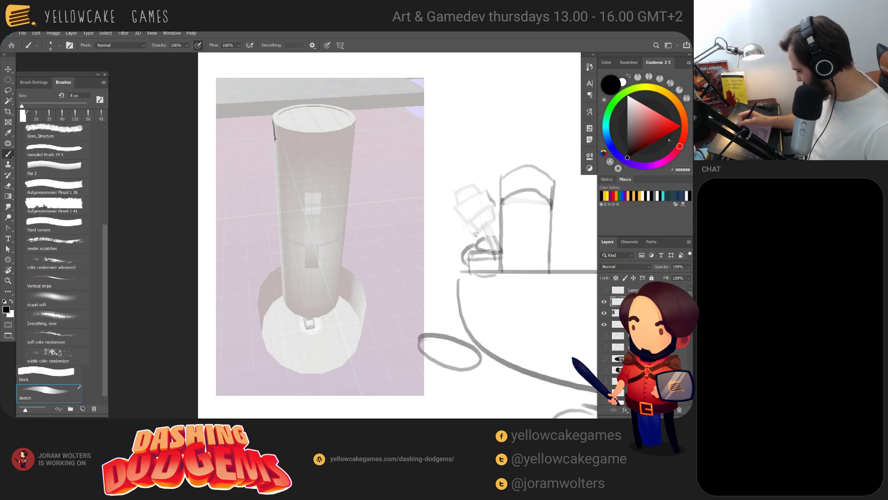
left_click_drag(273, 128, 284, 281)
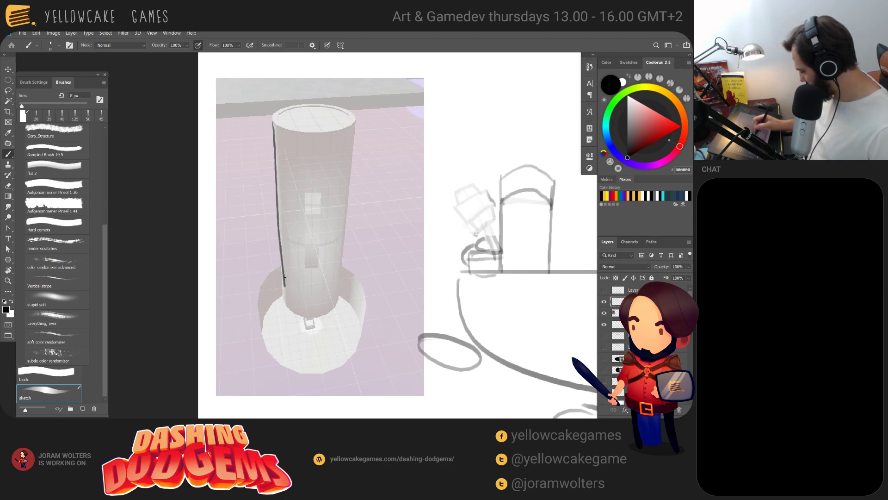
Rotate the canvas and draw a wide ellipse around the top of the shaft as a platform rim
key("r")
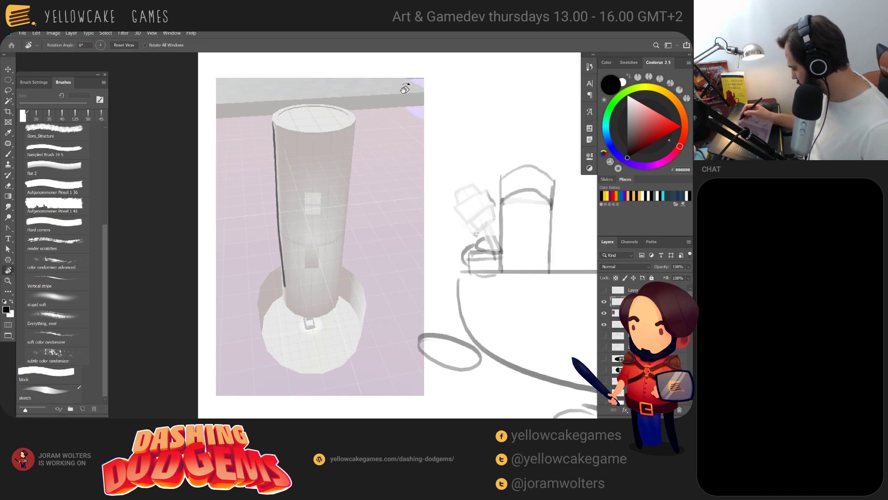
left_click_drag(403, 87, 332, 81)
key("space")
left_click_drag(333, 126, 404, 243)
left_click_drag(276, 270, 254, 282)
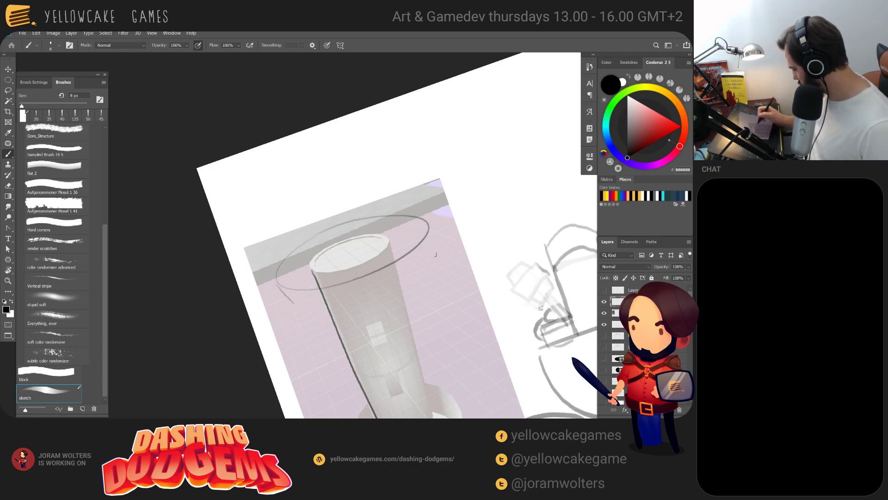
Lasso the rim ellipse and duplicate it slightly lower to give the platform thickness
key("v")
key("l")
mouse_move(418, 206)
left_mouse_down()
mouse_move(277, 229)
mouse_move(271, 280)
mouse_move(346, 296)
mouse_move(435, 264)
mouse_move(429, 198)
mouse_move(433, 254)
mouse_move(440, 278)
left_mouse_up()
key("v")
key("ctrl+t")
key("Return")
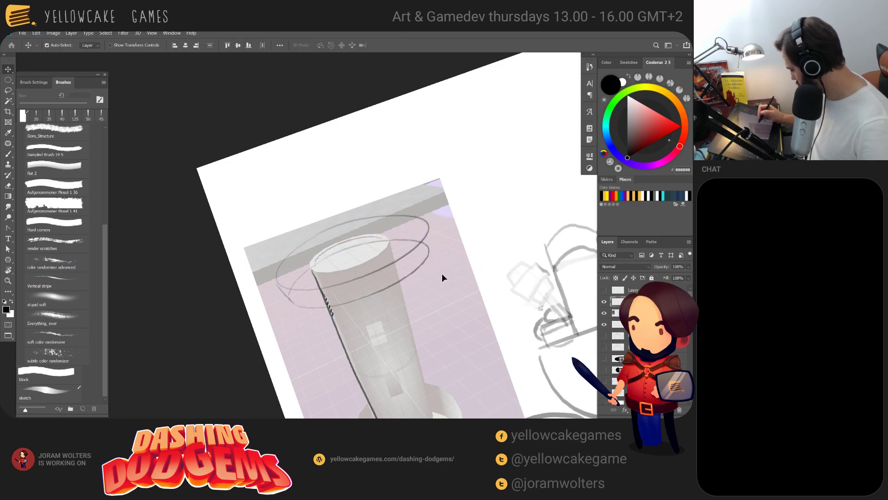
Erase the hidden back arc of the lower ellipse and join both rims with short side lines
key("e")
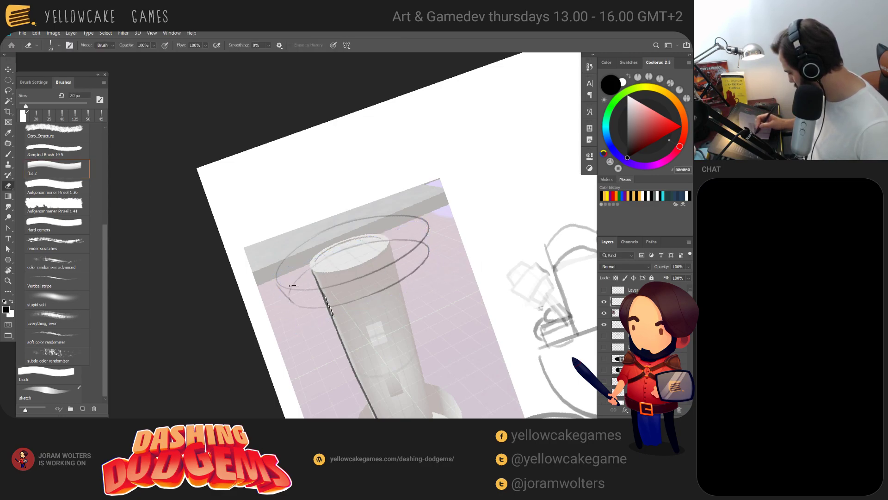
key("ctrl+d")
mouse_move(295, 281)
left_mouse_down()
mouse_move(338, 253)
mouse_move(429, 227)
left_mouse_up()
key("b")
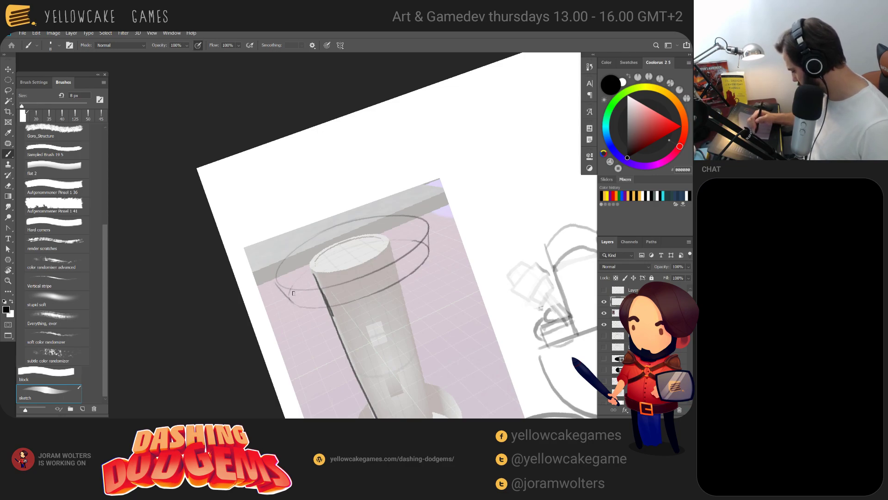
Lasso the upper rim ellipse, copy it and scale the copy down inside the original as an inner rim
left_click_drag(459, 313, 449, 273)
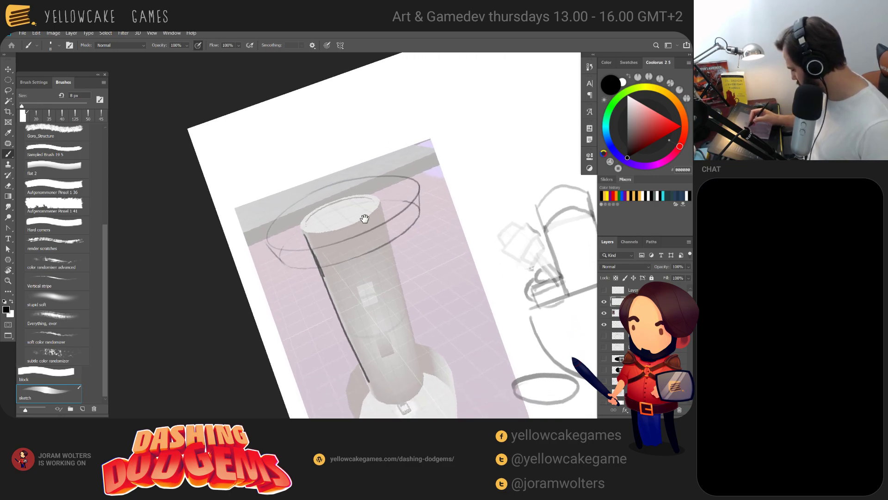
left_click_drag(360, 217, 385, 241)
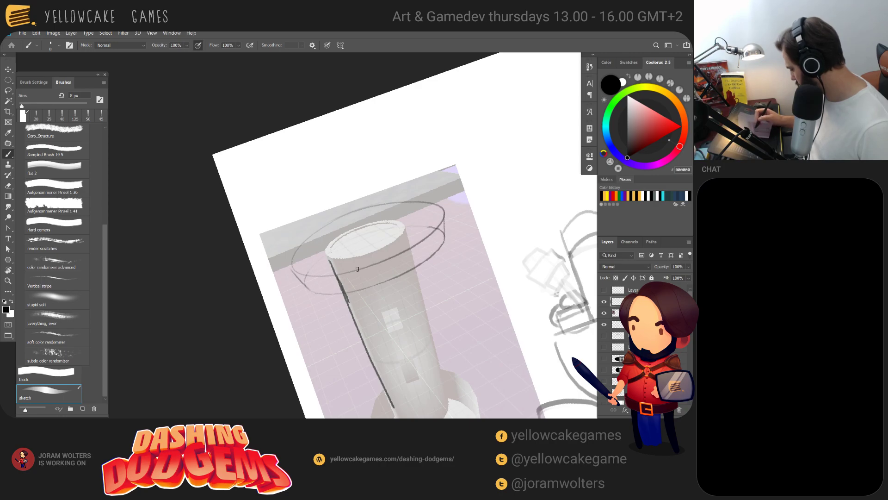
key("l")
mouse_move(438, 184)
left_mouse_down()
mouse_move(443, 222)
mouse_move(416, 250)
mouse_move(370, 274)
left_mouse_up()
mouse_move(312, 280)
left_mouse_down()
mouse_move(288, 267)
mouse_move(326, 200)
mouse_move(440, 186)
left_mouse_up()
key("b")
key("ctrl+t")
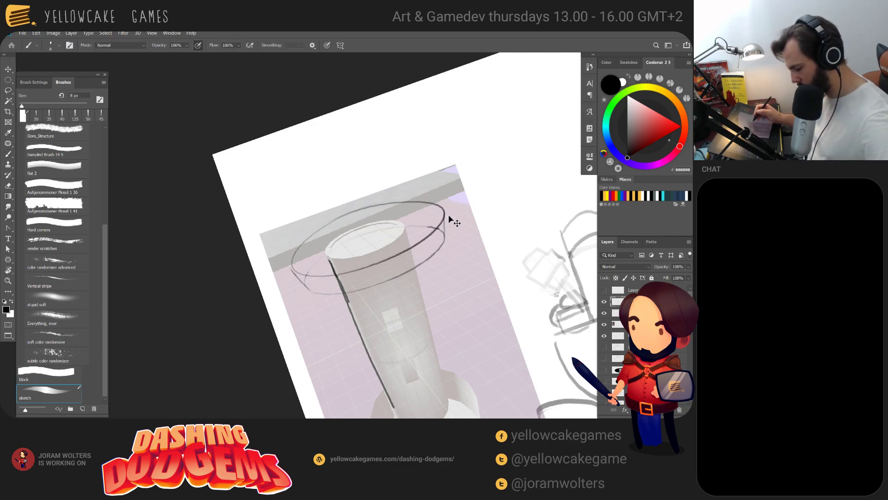
left_click_drag(455, 239, 437, 215)
left_click_drag(374, 259, 374, 257)
key("Return")
key("b")
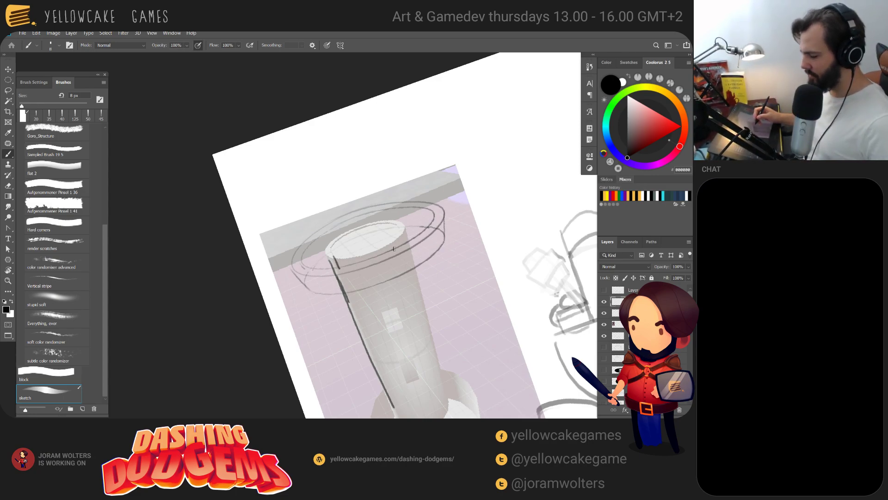
Erase the part of the shaft's left edge line that lies within the platform rim, using a smaller eraser
key("space")
mouse_move(399, 300)
left_mouse_down()
mouse_move(377, 264)
mouse_move(403, 290)
left_mouse_up()
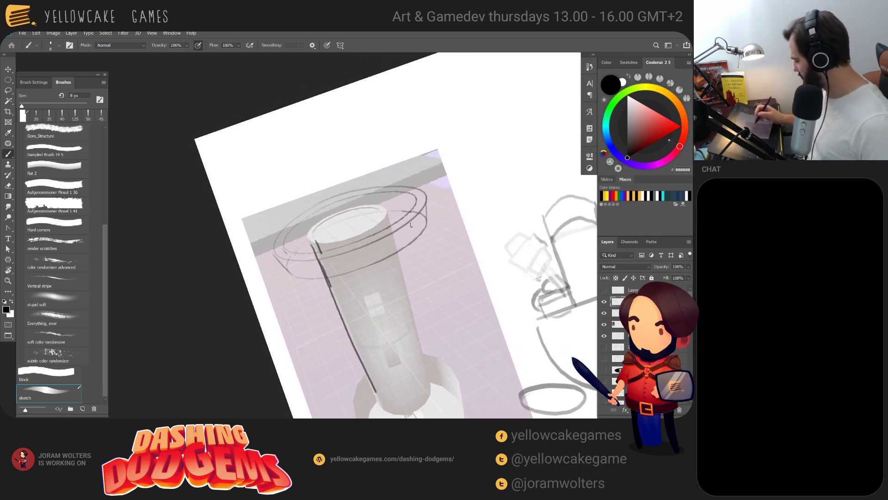
key("e")
left_click_drag(313, 239, 320, 250)
key("bracketleft")
left_click(313, 247)
key("v")
left_click_drag(329, 283, 365, 301)
key("ctrl+z")
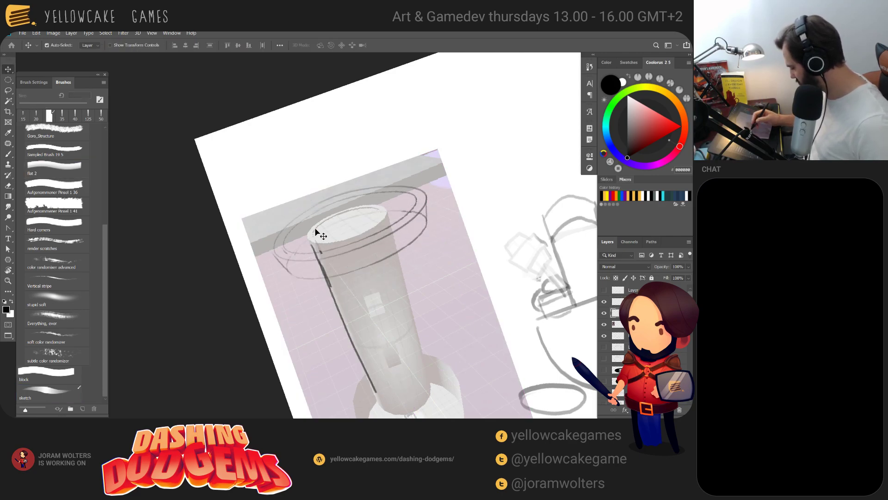
key("e")
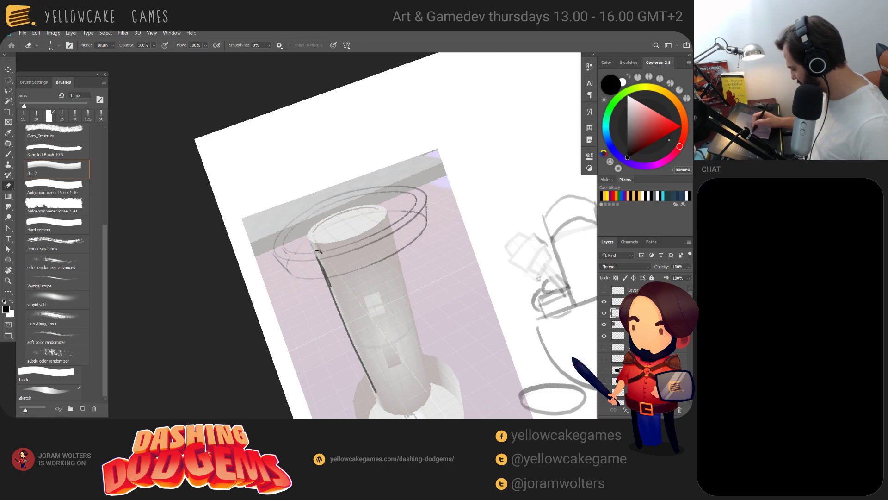
left_click(323, 250, "ctrl")
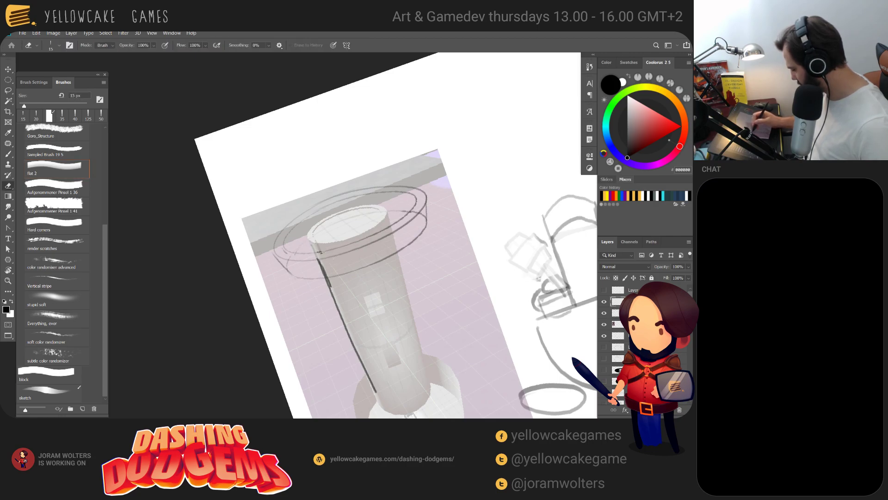
left_click_drag(320, 266, 324, 273)
key("ctrl+z")
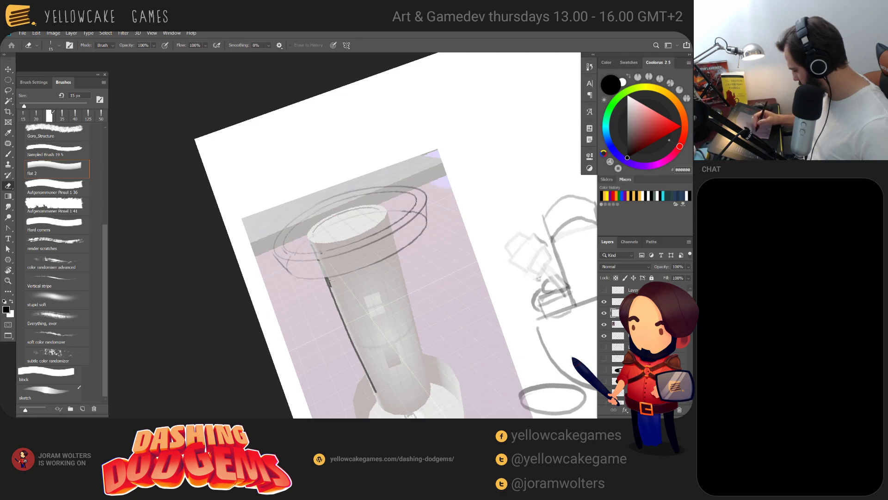
Trace the shaft's right edge with the 8 px brush from below the platform rim down to the chamber
key("b")
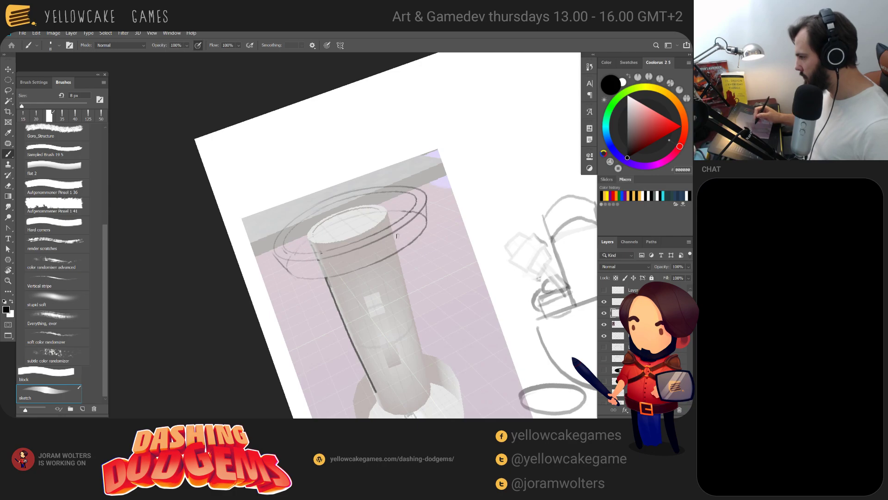
key("ctrl+z")
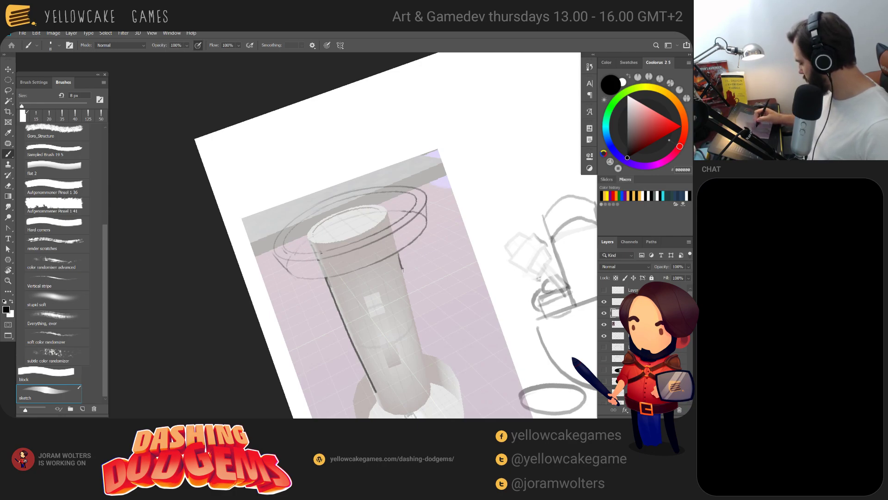
left_click_drag(406, 283, 423, 356)
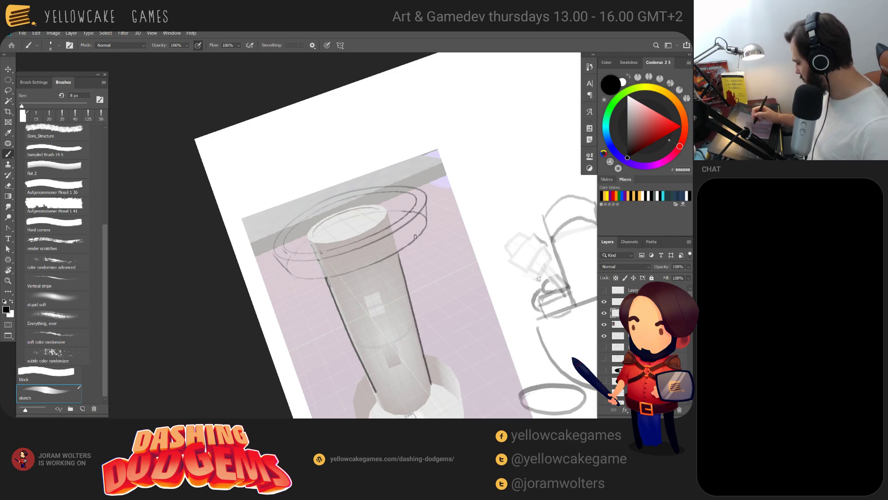
scroll(432, 317, "down", 2)
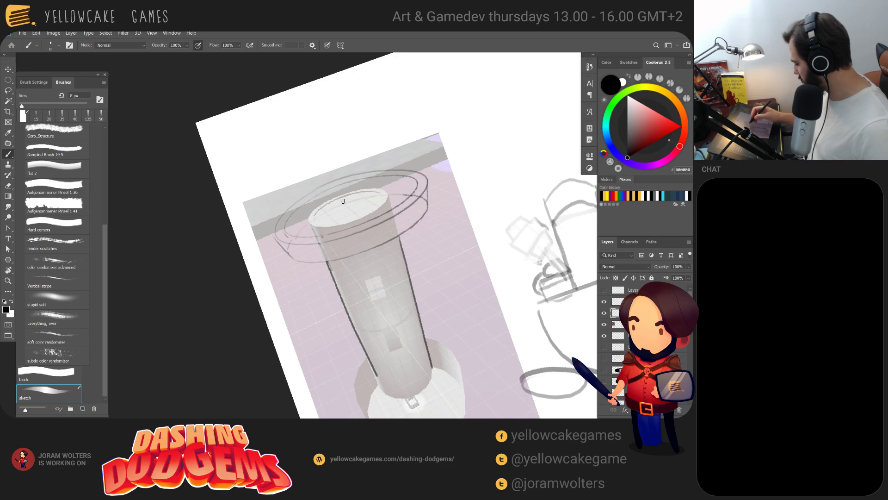
Retrace the platform's lower front rim and its two short side lines in darker strokes with the 8 px brush
key("r")
mouse_move(443, 190)
left_mouse_down()
mouse_move(218, 208)
mouse_move(300, 363)
mouse_move(313, 365)
left_mouse_up()
left_click_drag(291, 280, 314, 241)
mouse_move(288, 287)
left_mouse_down()
mouse_move(338, 212)
mouse_move(393, 188)
left_mouse_up()
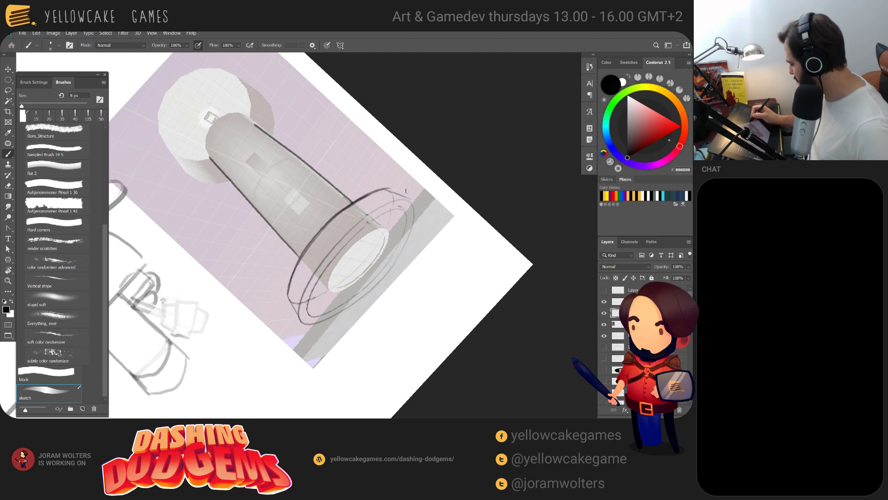
left_click_drag(288, 296, 299, 319)
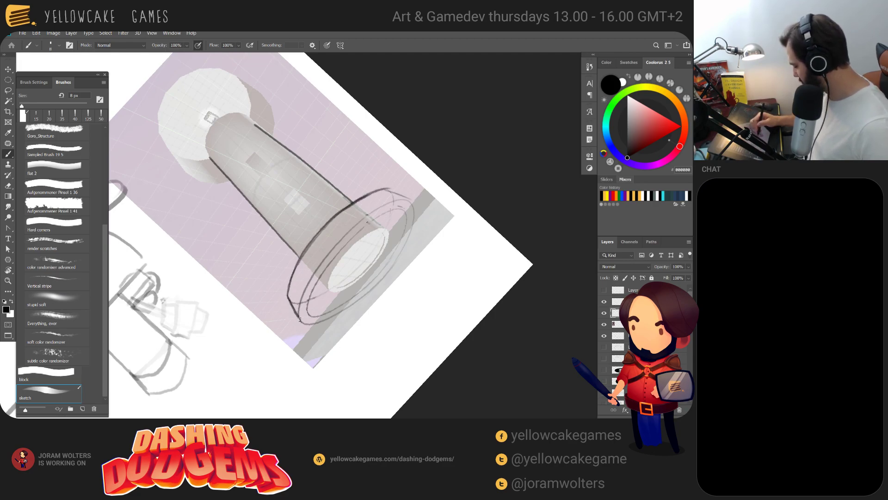
left_click_drag(386, 188, 407, 200)
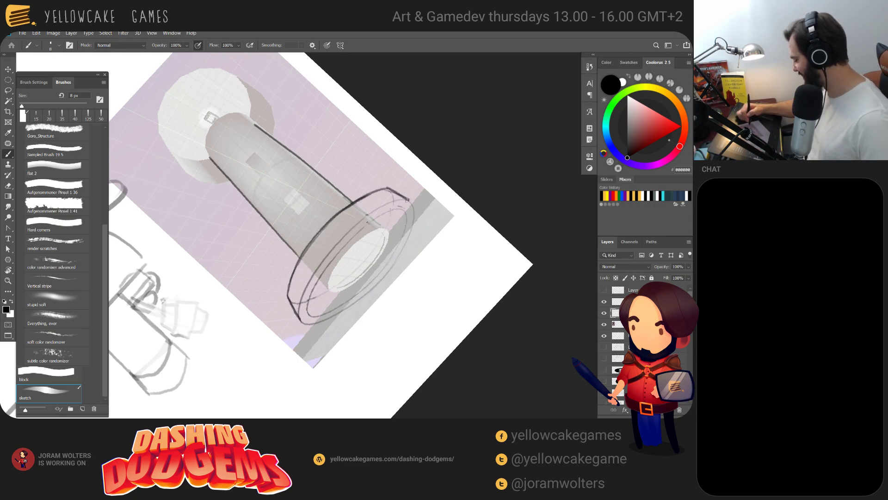
Darken the outer ellipse of the platform's upper rim all the way around, redoing strokes that miss the curve
key("r")
mouse_move(440, 288)
left_mouse_down()
mouse_move(248, 307)
mouse_move(300, 258)
mouse_move(282, 245)
mouse_move(304, 196)
left_mouse_up()
key("b")
key("ctrl+z")
mouse_move(286, 273)
left_mouse_down()
mouse_move(286, 230)
mouse_move(324, 178)
left_mouse_up()
key("r")
left_click_drag(433, 112, 339, 145)
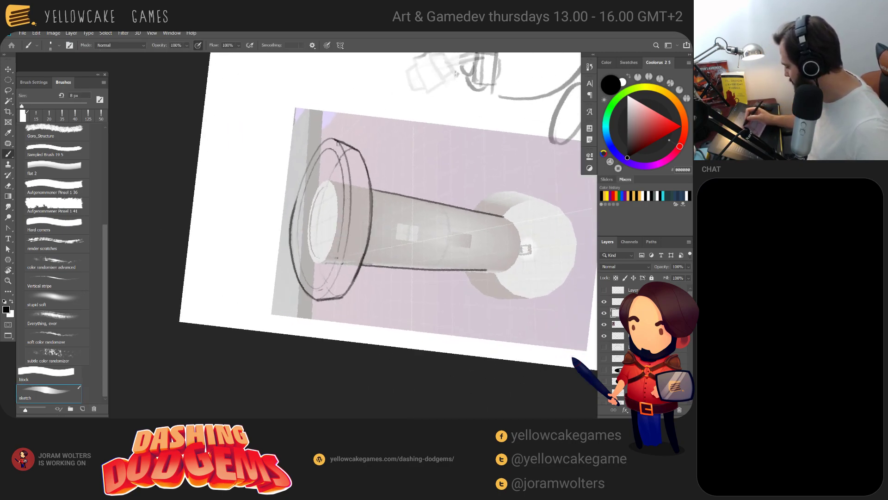
mouse_move(291, 215)
left_mouse_down()
mouse_move(311, 162)
mouse_move(335, 138)
mouse_move(312, 157)
mouse_move(290, 224)
mouse_move(318, 153)
left_mouse_up()
key("ctrl+z")
key("ctrl+z")
key("ctrl+z")
mouse_move(294, 203)
left_mouse_down()
mouse_move(310, 158)
mouse_move(332, 139)
left_mouse_up()
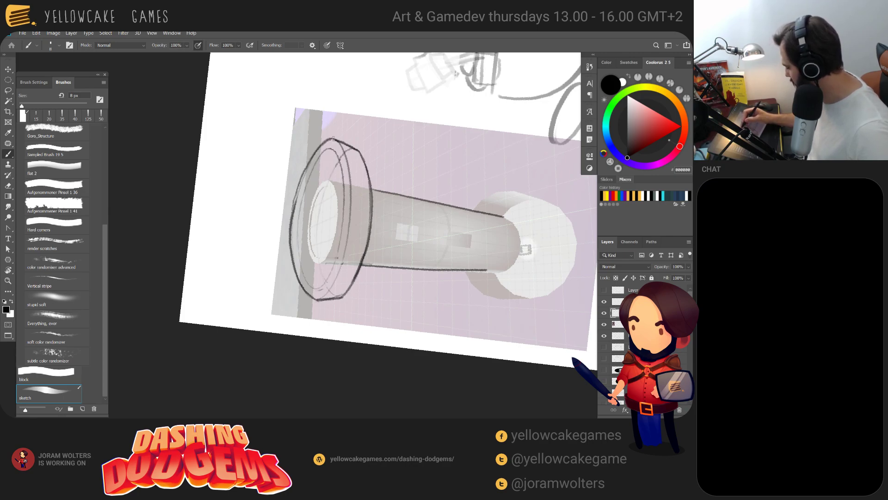
key("r")
key("Escape")
key("e")
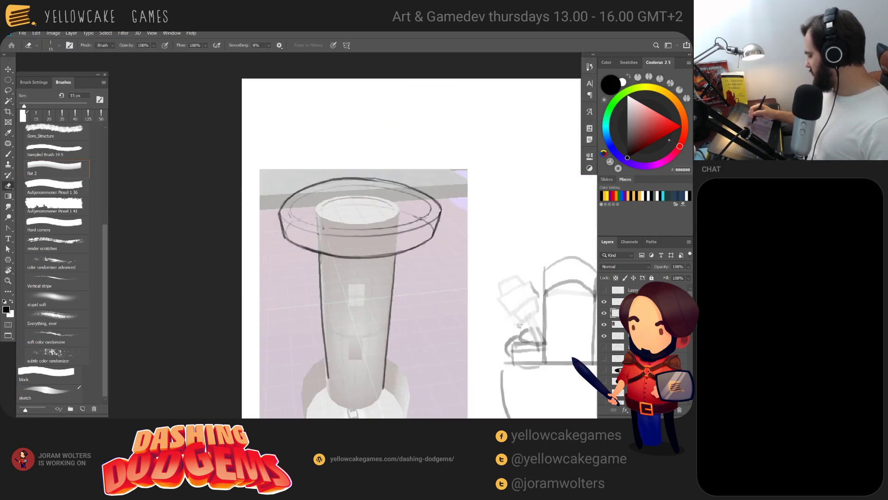
key("bracketleft")
key("bracketleft")
key("bracketleft")
key("bracketleft")
left_click(418, 215)
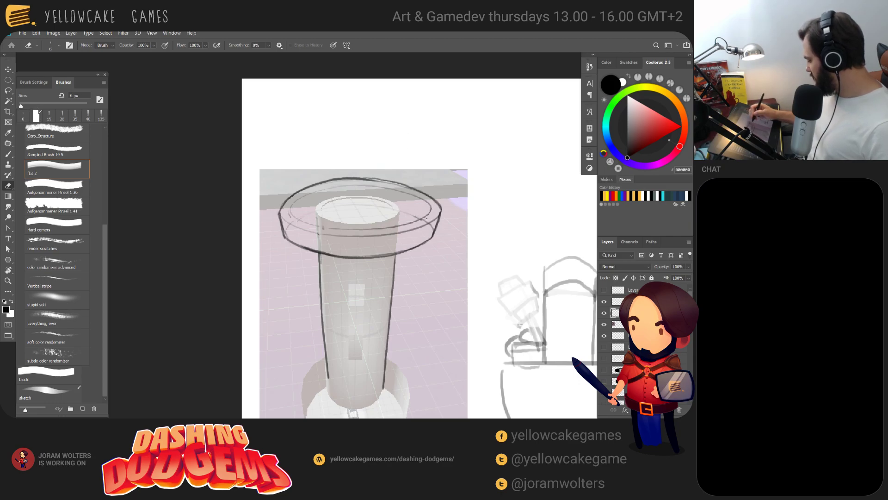
key("v")
left_click_drag(431, 227, 451, 215)
key("ctrl+z")
key("ctrl+z")
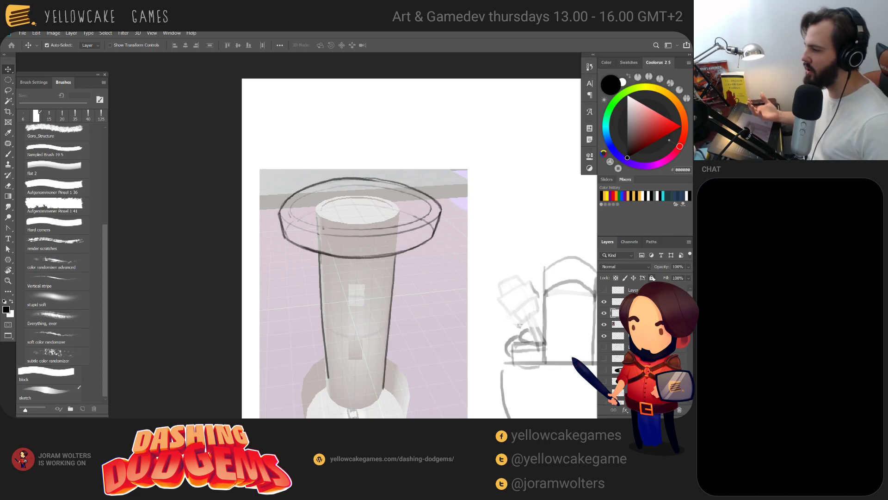
key("e")
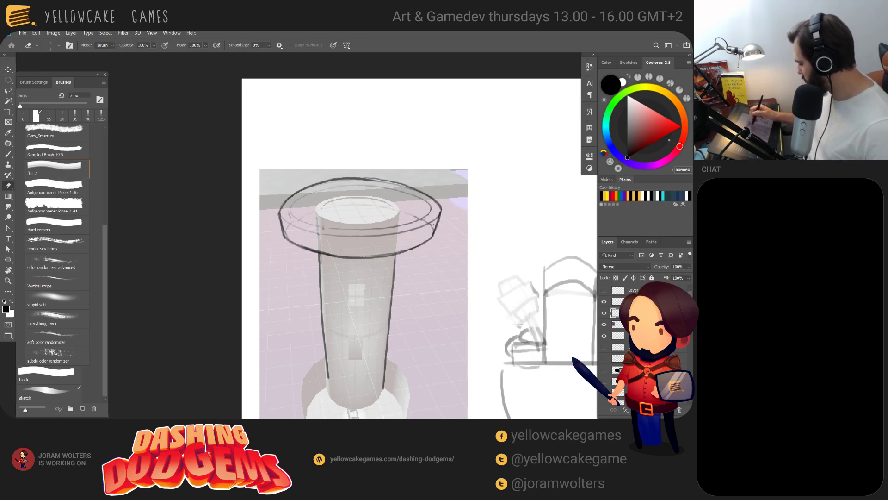
key("v")
mouse_move(435, 229)
left_mouse_down()
mouse_move(456, 222)
mouse_move(439, 224)
left_mouse_up()
key("e")
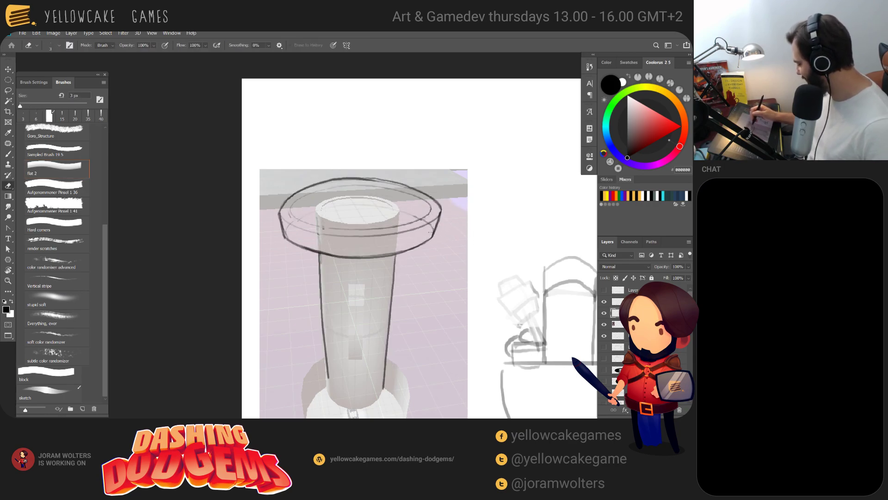
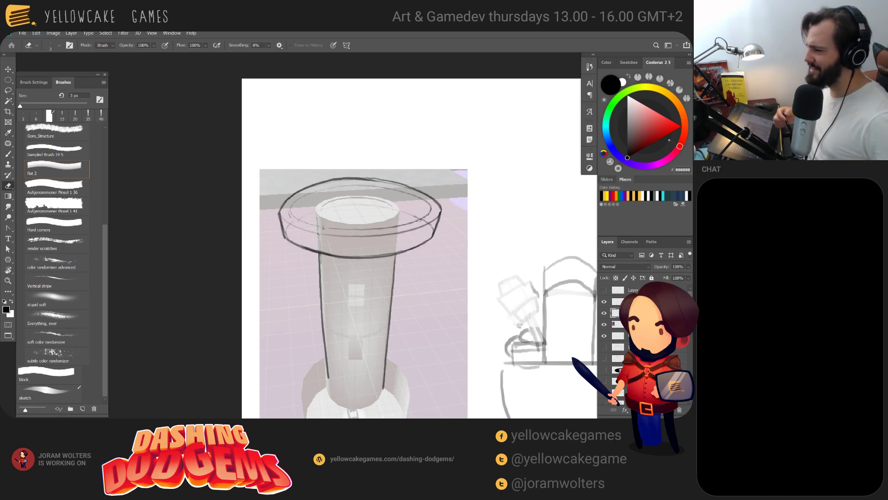
Merge the platform's rim line layers into a single layer
left_click_drag(422, 255, 421, 267)
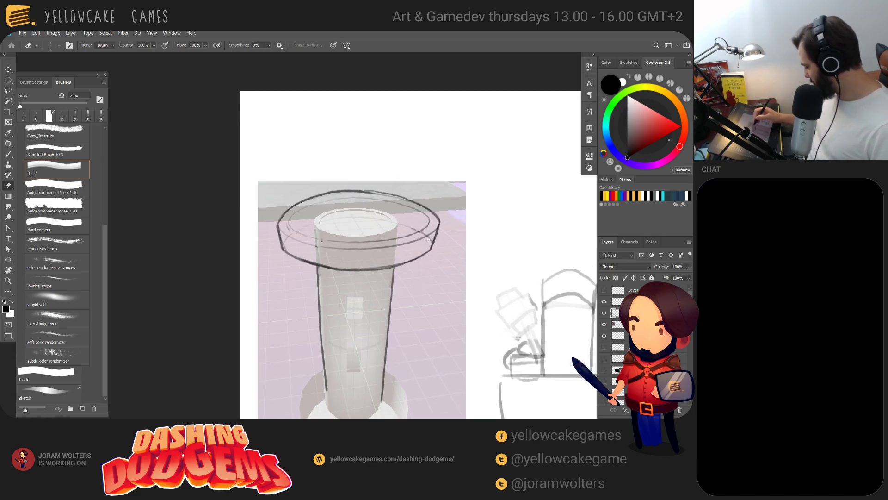
left_click_drag(435, 284, 436, 288)
left_click_drag(437, 250, 462, 239)
key("ctrl+z")
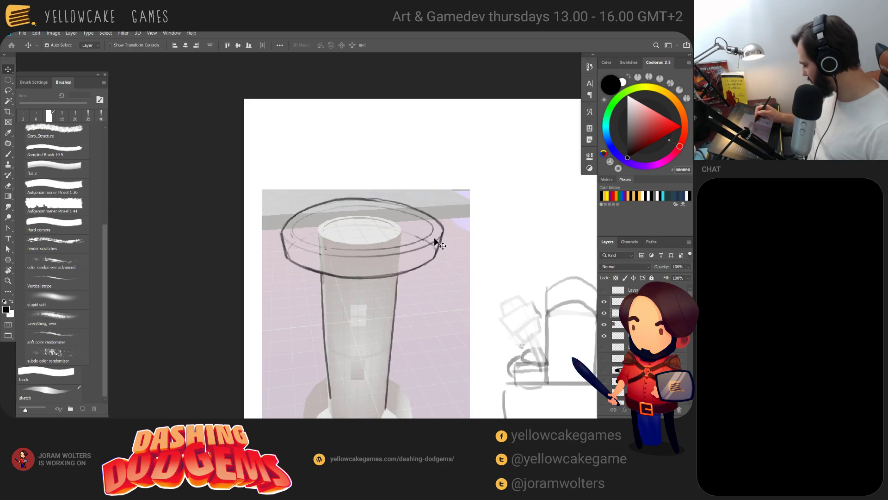
key("ctrl+e")
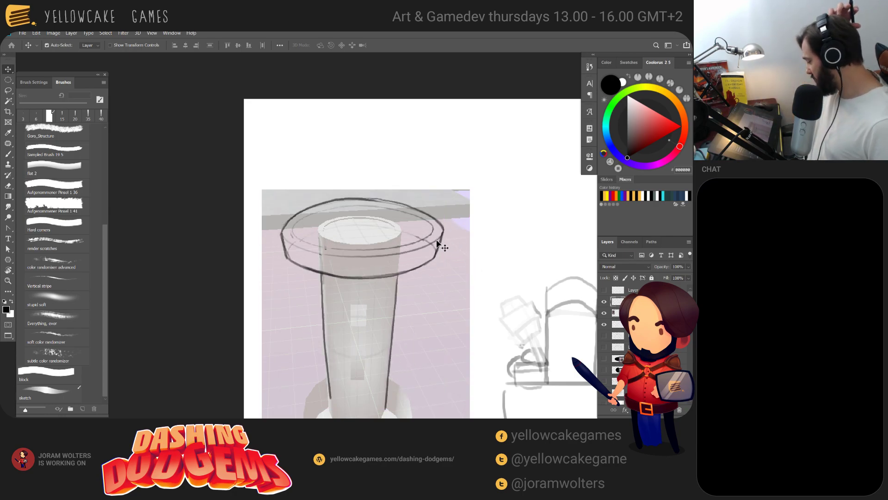
Trace the base chamber's upper rim with the 8 px brush and add sloped lines rising from it to the shaft
left_click_drag(365, 228, 359, 201)
key("b")
left_click_drag(402, 284, 418, 246)
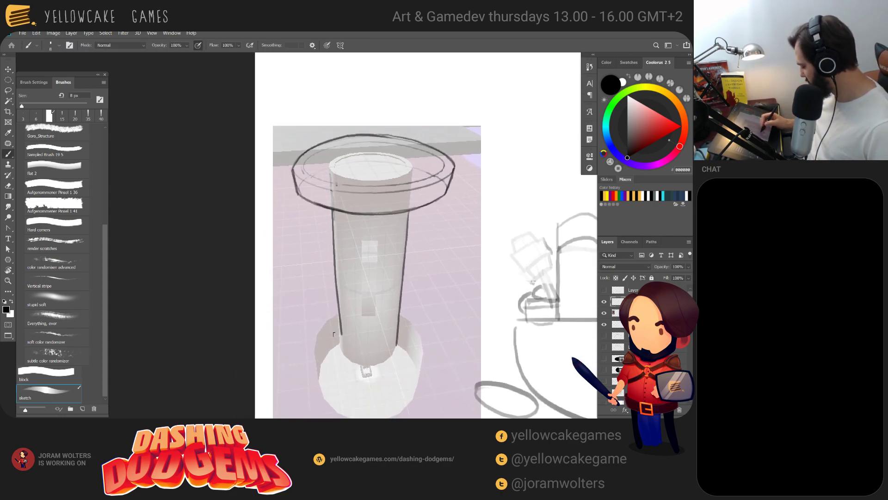
mouse_move(337, 299)
left_mouse_down()
mouse_move(317, 354)
mouse_move(341, 377)
mouse_move(420, 367)
left_mouse_up()
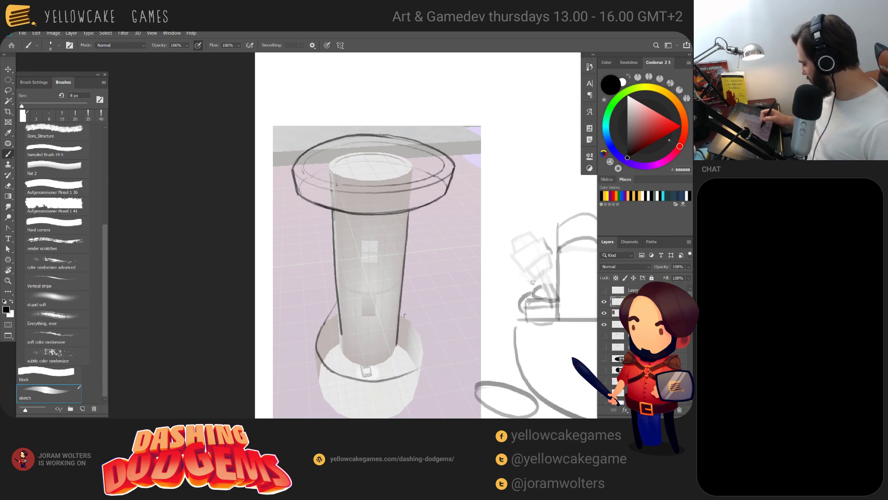
left_click_drag(400, 306, 413, 325)
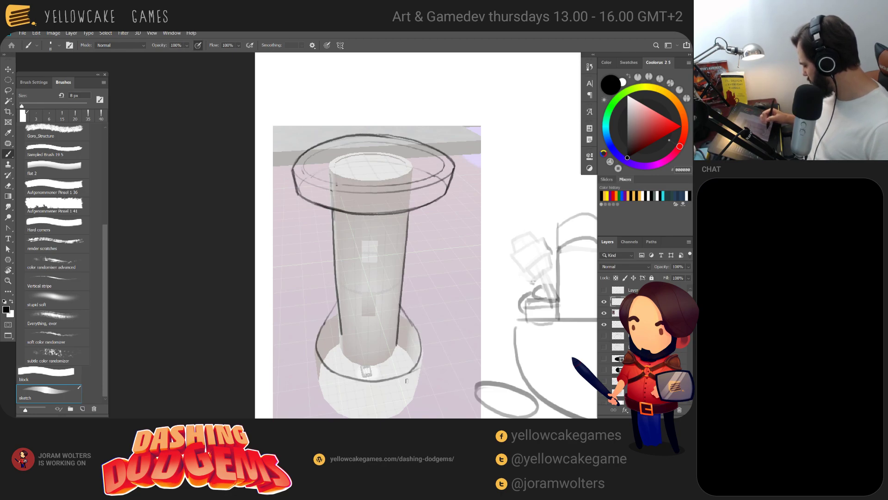
Trace the base chamber's left and right walls and its curved bottom edge
left_click_drag(316, 346, 319, 390)
key("ctrl+z")
left_click_drag(315, 342, 319, 387)
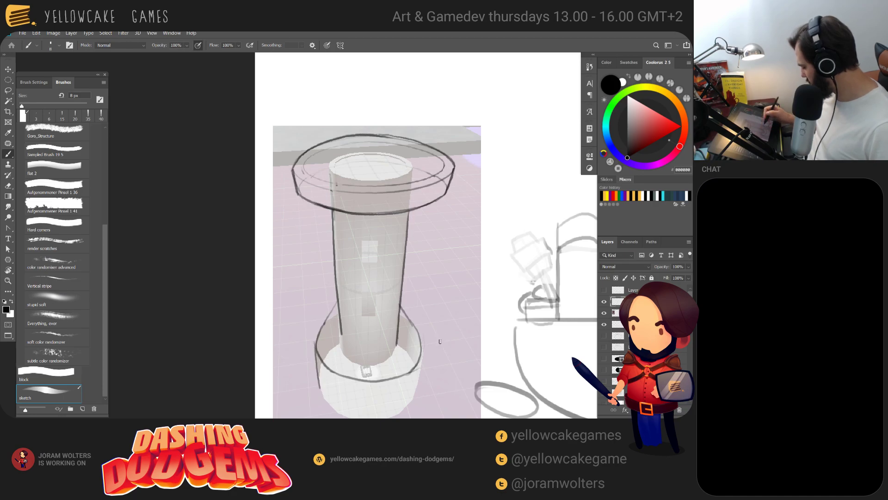
scroll(443, 340, "down", 3)
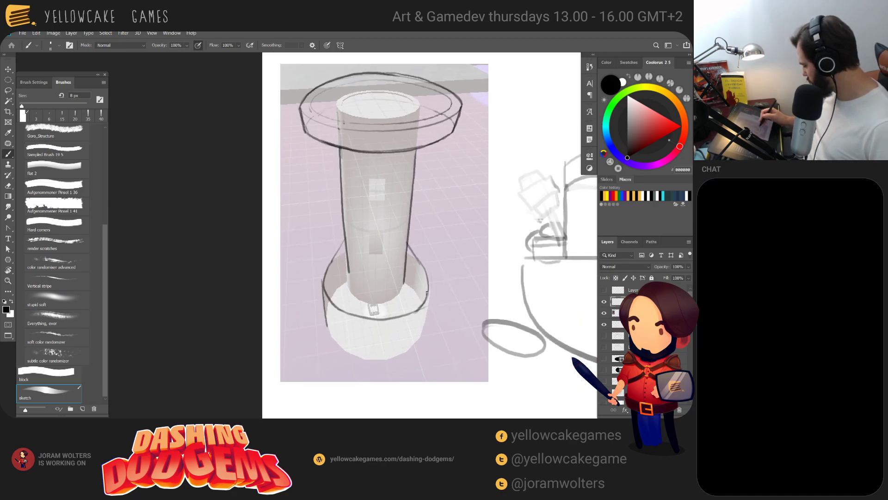
key("r")
left_click_drag(390, 264, 291, 340)
mouse_move(236, 294)
left_mouse_down()
mouse_move(220, 258)
mouse_move(224, 233)
mouse_move(241, 208)
mouse_move(265, 199)
left_mouse_up()
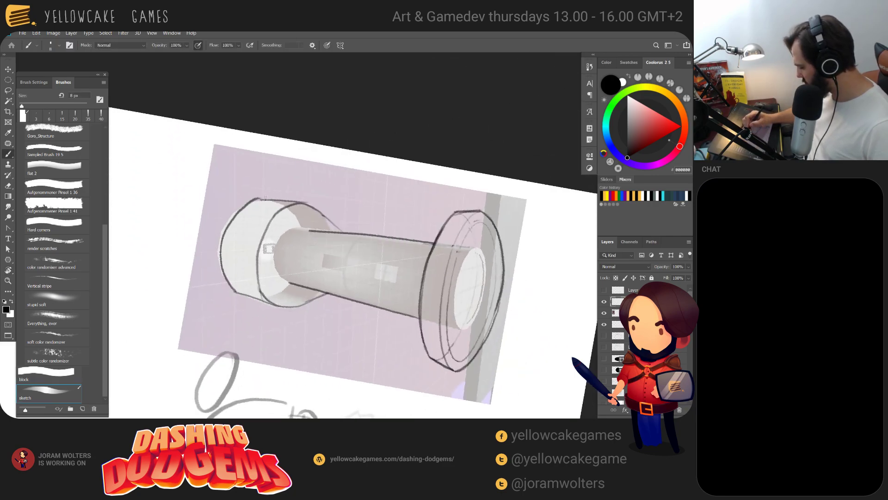
key("r")
key("Escape")
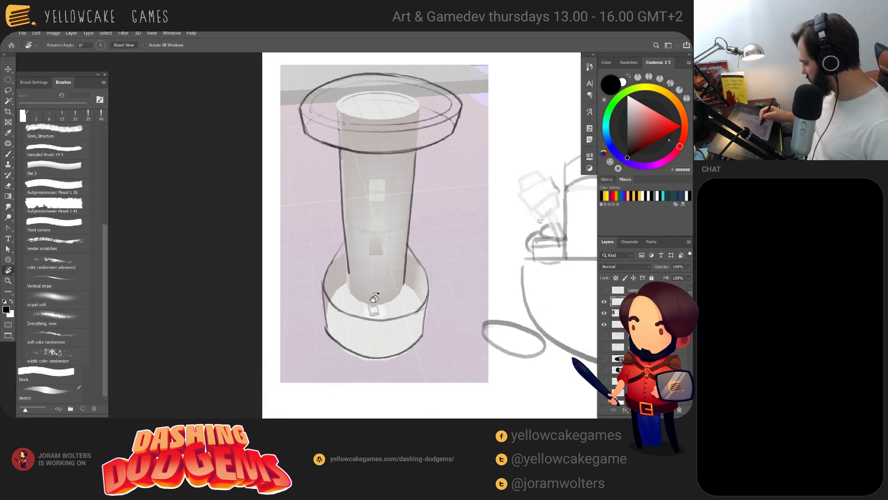
Set the eraser to the block brush preset and erase the shaft edge lines that extend into the base chamber
key("e")
left_click_drag(347, 259, 359, 251)
key("ctrl+z")
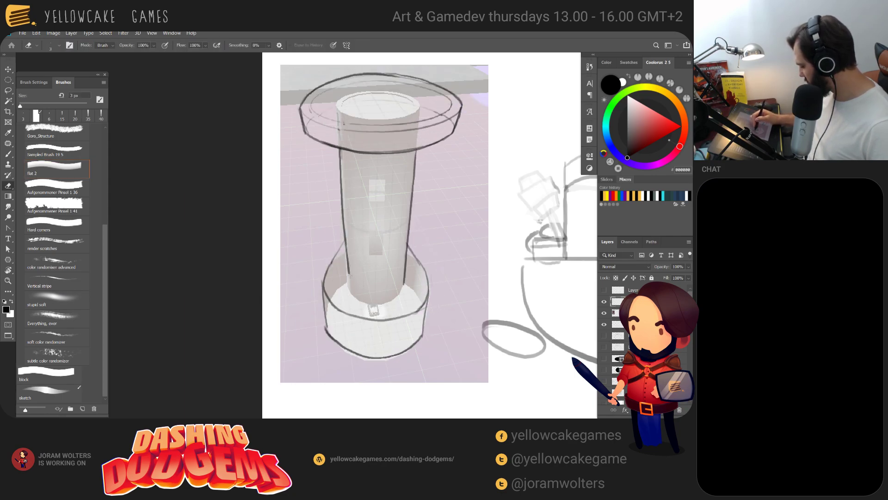
left_click_drag(105, 278, 103, 290)
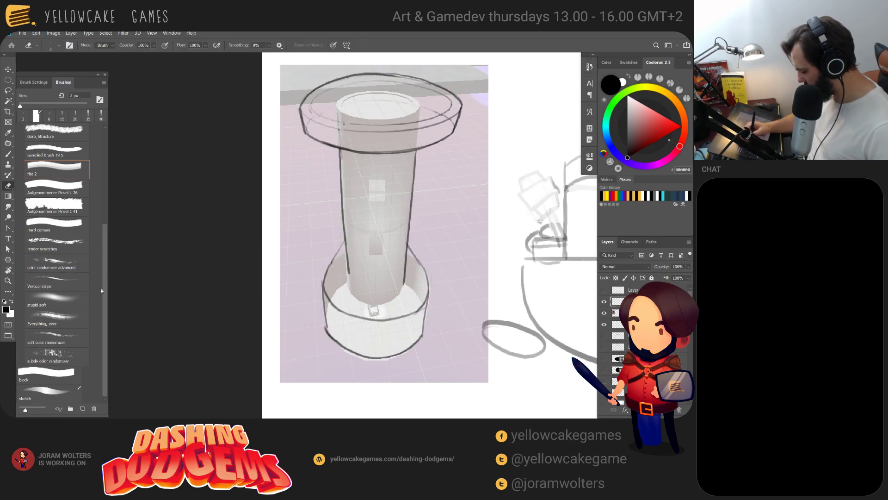
left_click(72, 381)
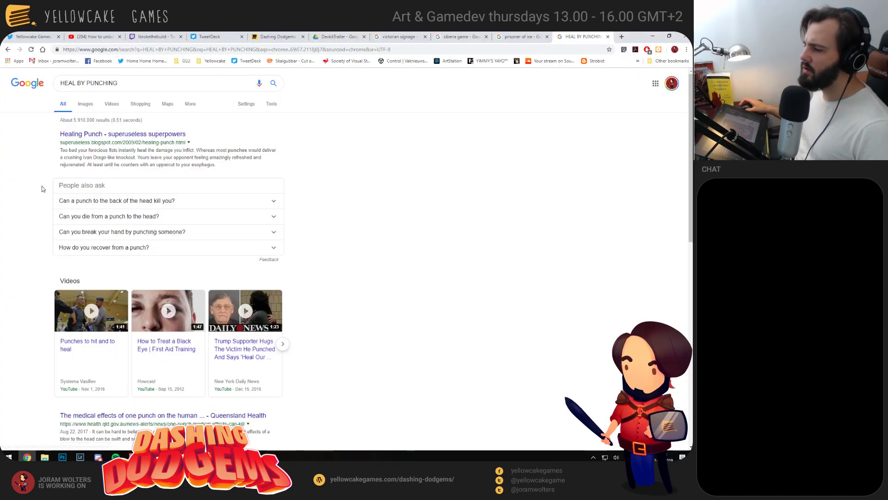
In the browser, extend the Google search to "heal by punching game" and show the image results
scroll(24, 217, "down", 3)
scroll(26, 208, "up", 3)
left_click(217, 83)
type("game")
left_click(134, 98)
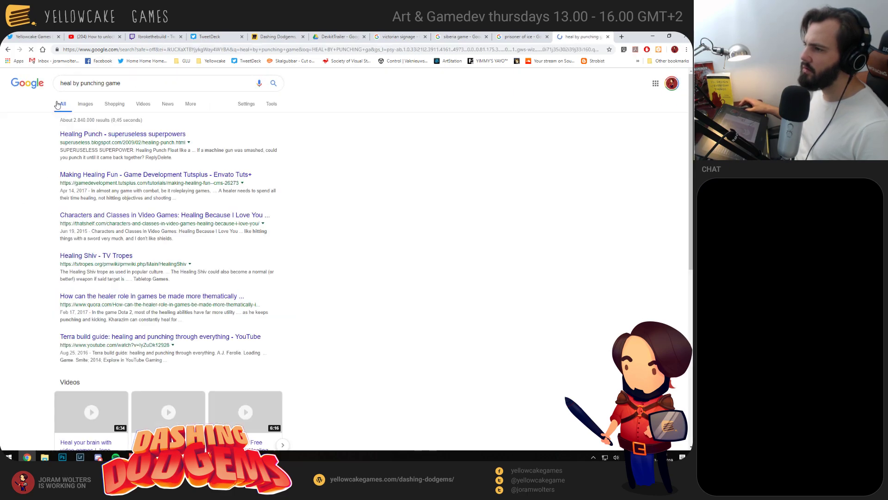
left_click(85, 103)
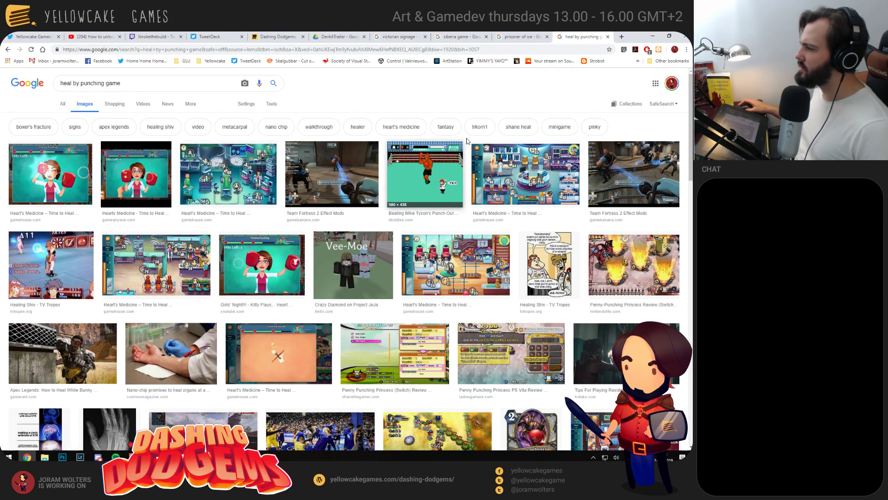
Preview the Team Fortress 2 Effect Mods image and browse the surrounding results for healing references
left_click(322, 184)
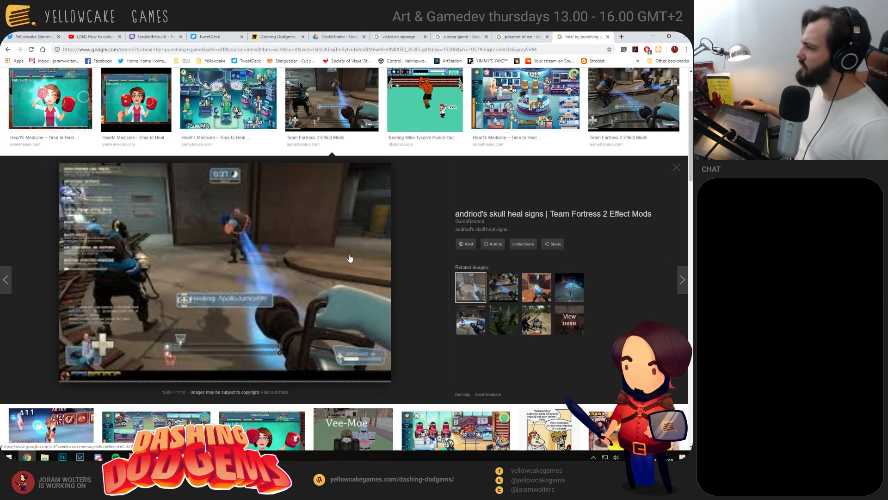
scroll(372, 248, "down", 6)
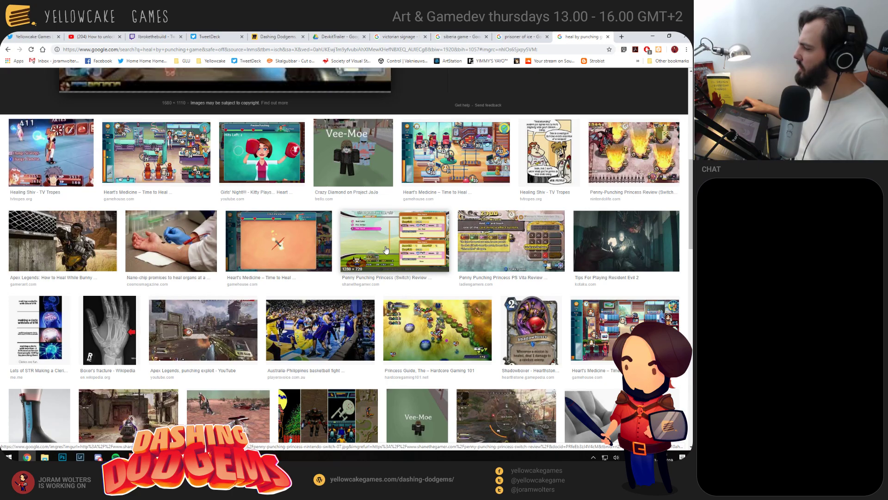
scroll(393, 247, "up", 7)
scroll(395, 246, "down", 3)
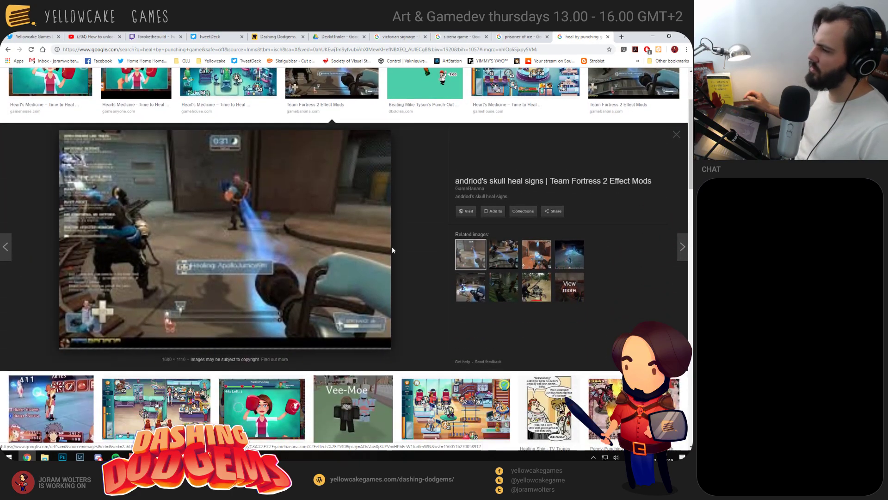
Switch back to Photoshop and darken the sloped lines joining both shaft edges to the chamber rim with the 8 px brush
key("alt+Tab")
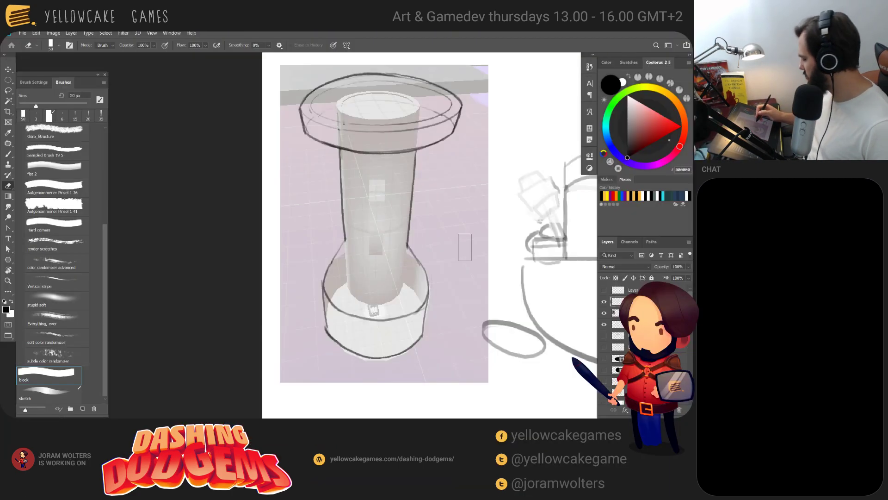
left_click_drag(476, 264, 479, 293)
key("b")
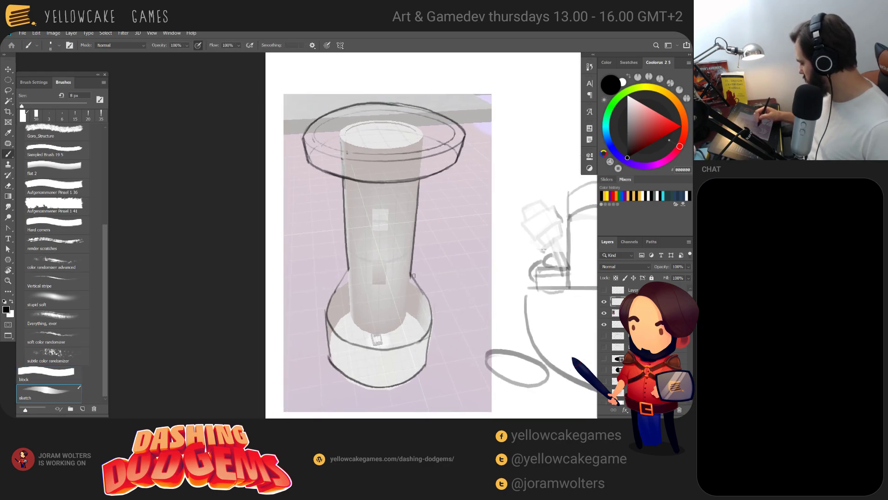
key("ctrl+z")
left_click_drag(410, 275, 423, 292)
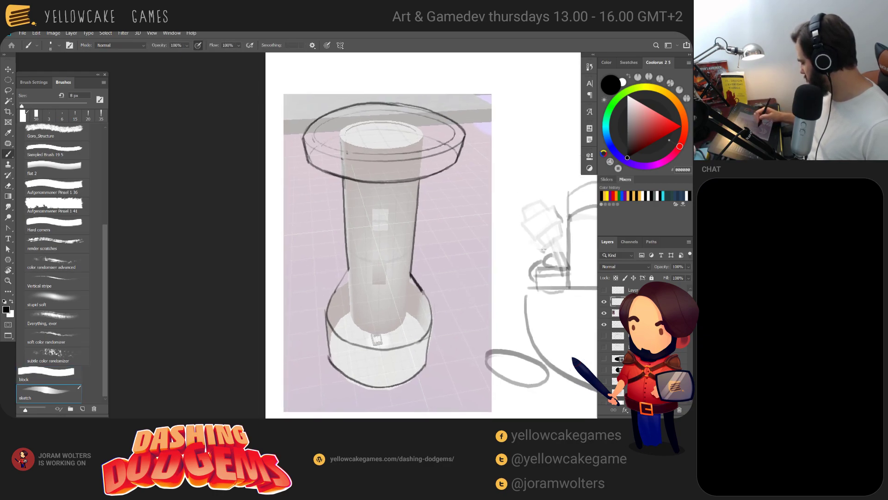
left_click_drag(340, 281, 331, 301)
key("ctrl+z")
left_click_drag(348, 269, 332, 300)
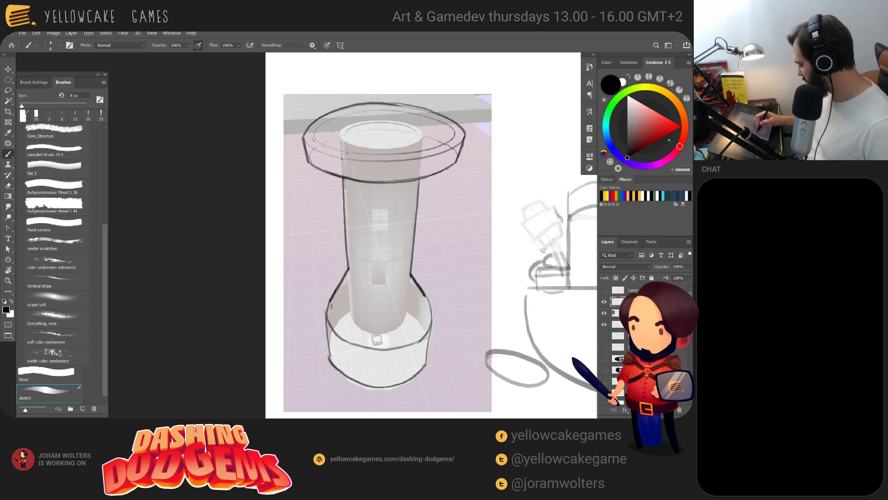
left_click_drag(419, 284, 433, 308)
Set the eraser to the Hard Round Opacity brush preset at 20 px
key("e")
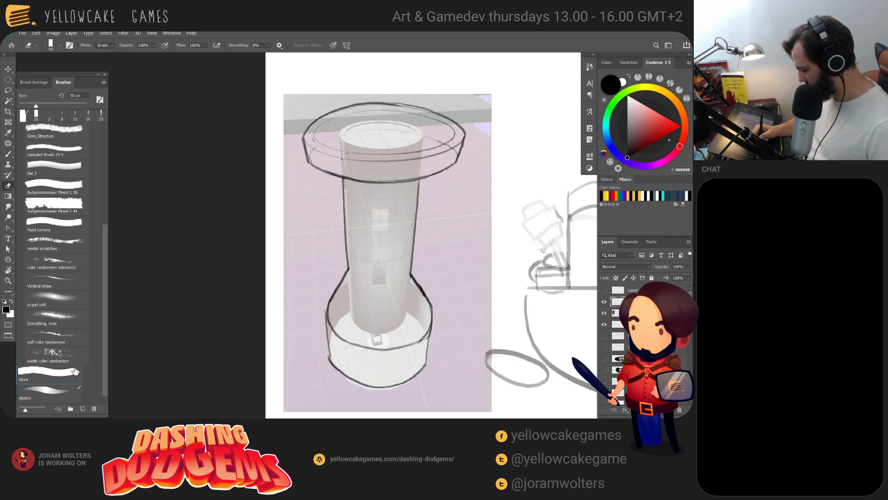
scroll(106, 324, "up", 5)
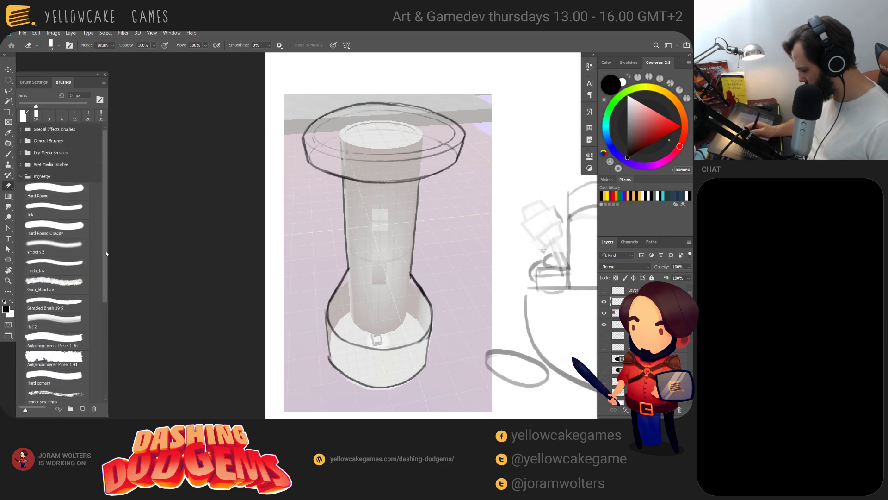
left_click(66, 226)
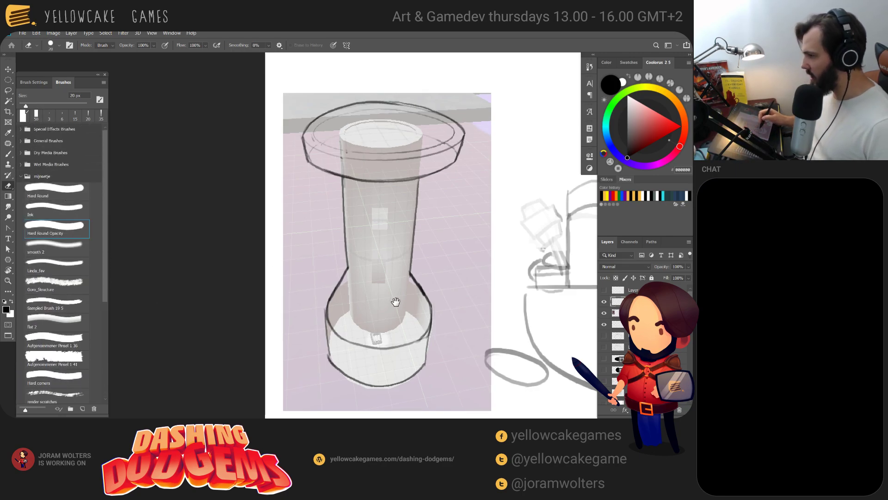
left_click_drag(396, 311, 384, 297)
left_click_drag(444, 251, 456, 326)
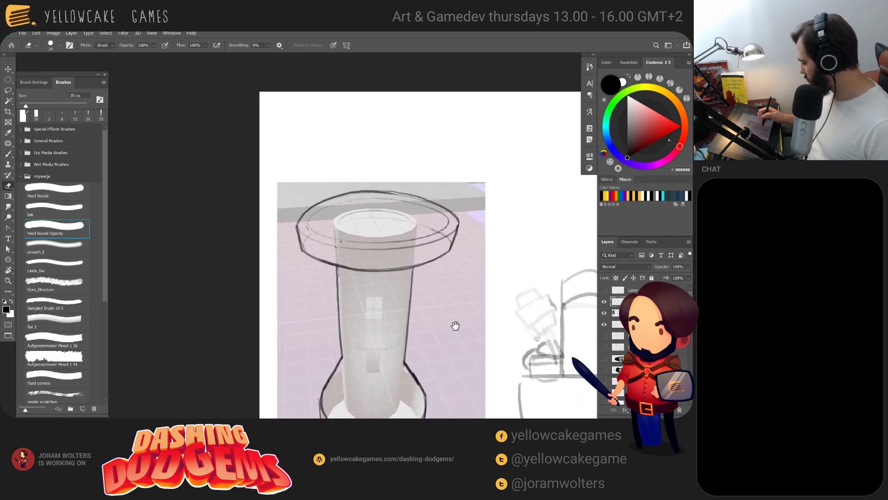
Sketch a zigzag split line across the top disc with the 8 px sketch brush
key("b")
key("r")
left_click_drag(440, 180, 334, 129)
key("b")
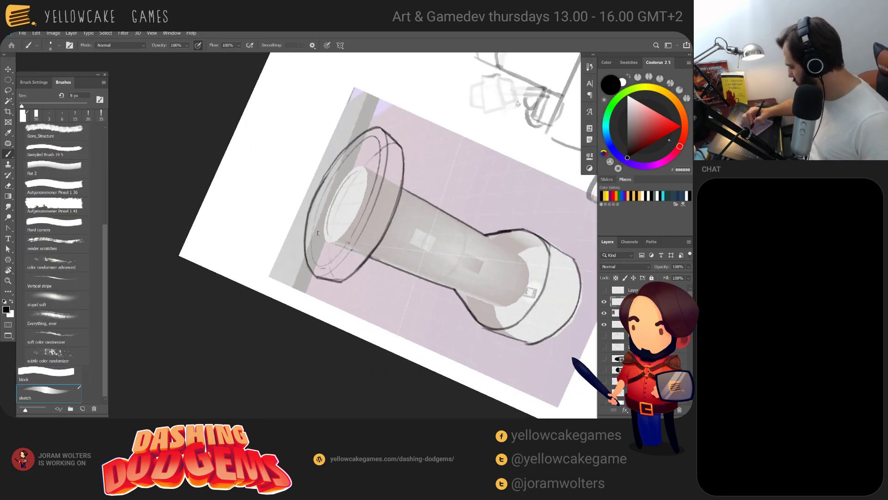
key("ctrl+z")
mouse_move(313, 241)
left_mouse_down()
mouse_move(323, 195)
mouse_move(349, 152)
left_mouse_up()
key("ctrl+z")
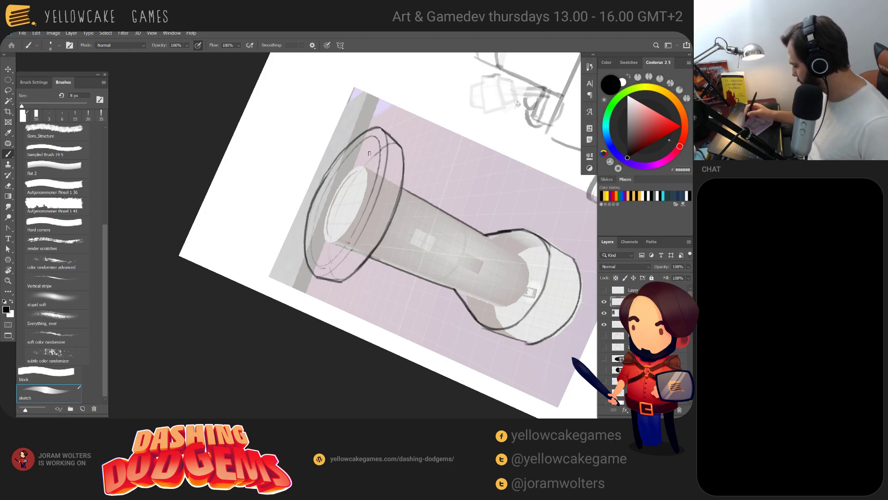
mouse_move(320, 201)
left_mouse_down()
mouse_move(350, 184)
mouse_move(348, 212)
mouse_move(371, 192)
left_mouse_up()
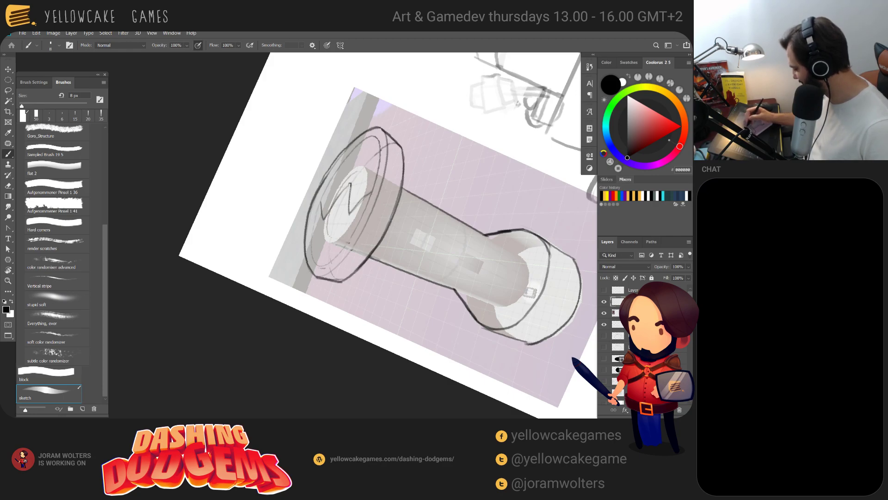
left_click_drag(339, 196, 325, 218)
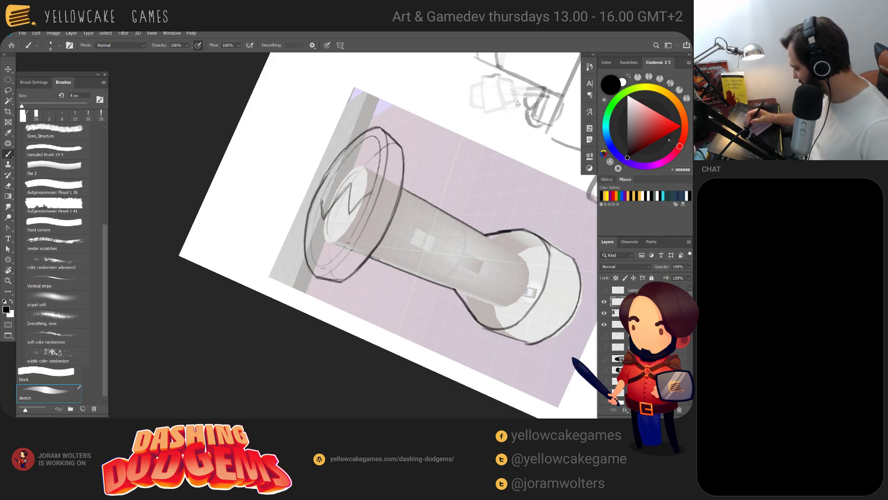
Redraw the inner ellipse of the top disc's rim with a darker line
mouse_move(328, 185)
left_mouse_down()
mouse_move(360, 149)
mouse_move(364, 167)
left_mouse_up()
key("ctrl+z")
left_click_drag(321, 199, 369, 138)
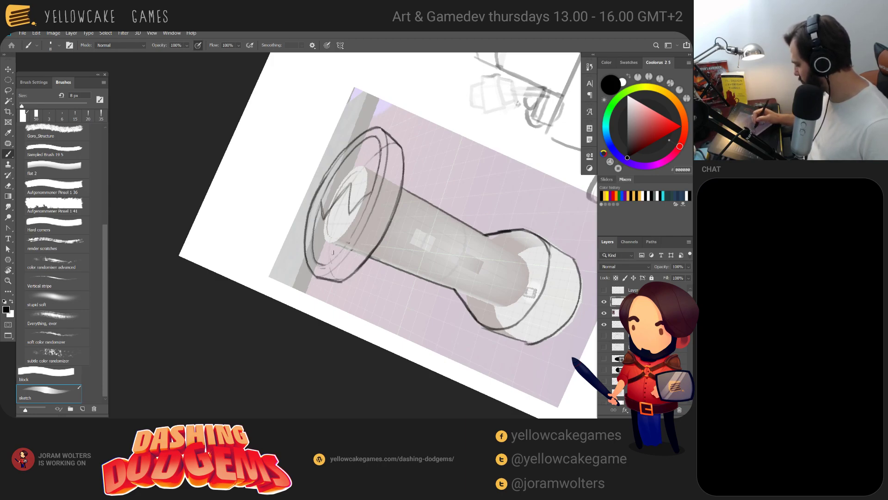
left_click_drag(335, 258, 359, 227)
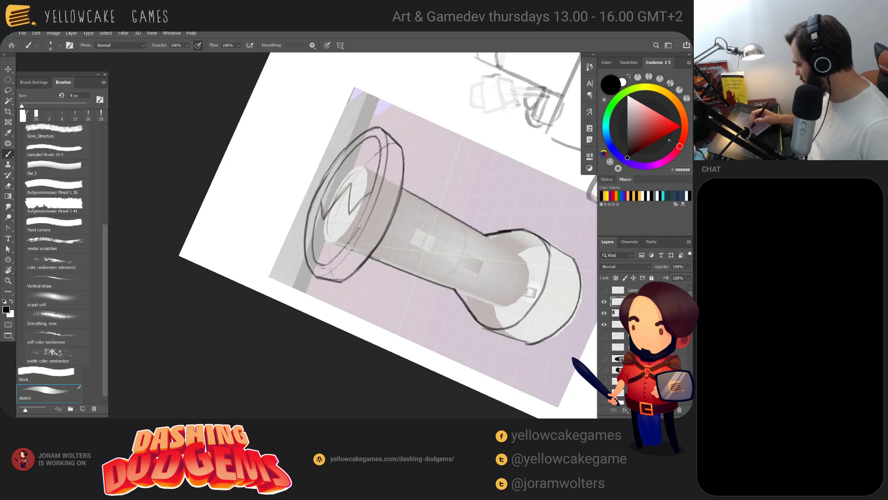
key("ctrl+z")
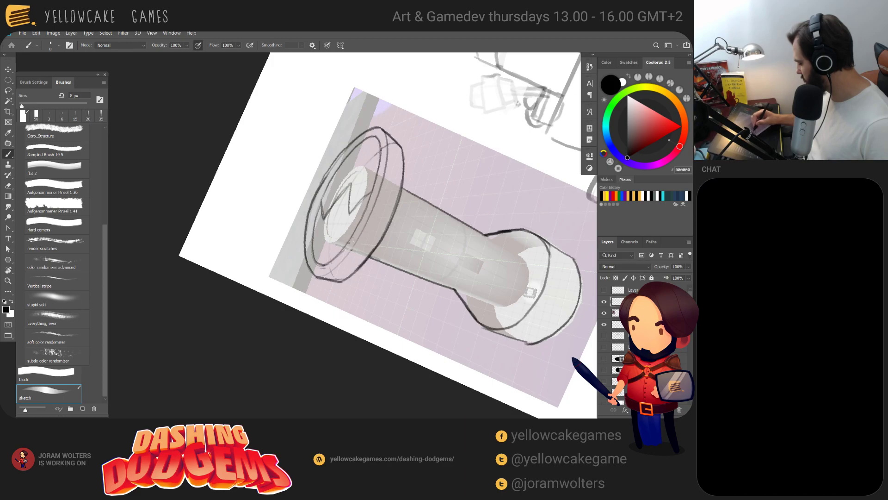
left_click_drag(318, 277, 351, 245)
key("ctrl+z")
key("ctrl+z")
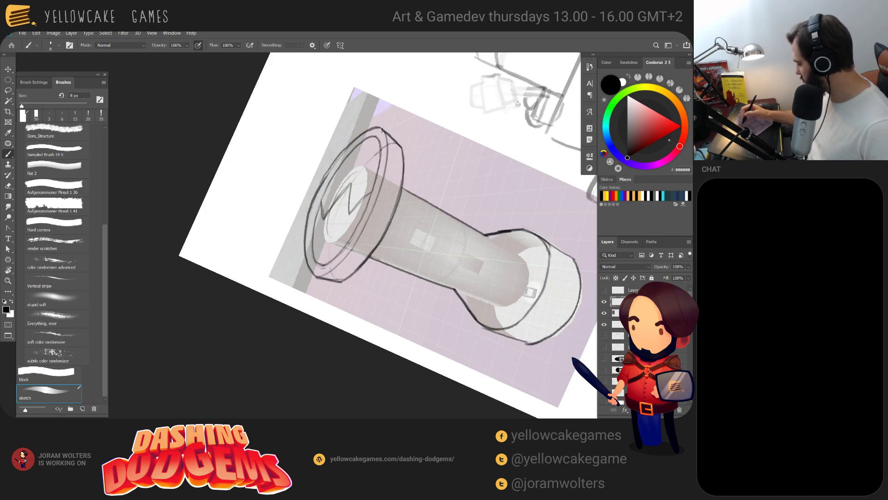
Hide the blockout screenshot and lighten the sloped lines joining both shaft edges to the chamber rim with the eraser
key("r")
key("Escape")
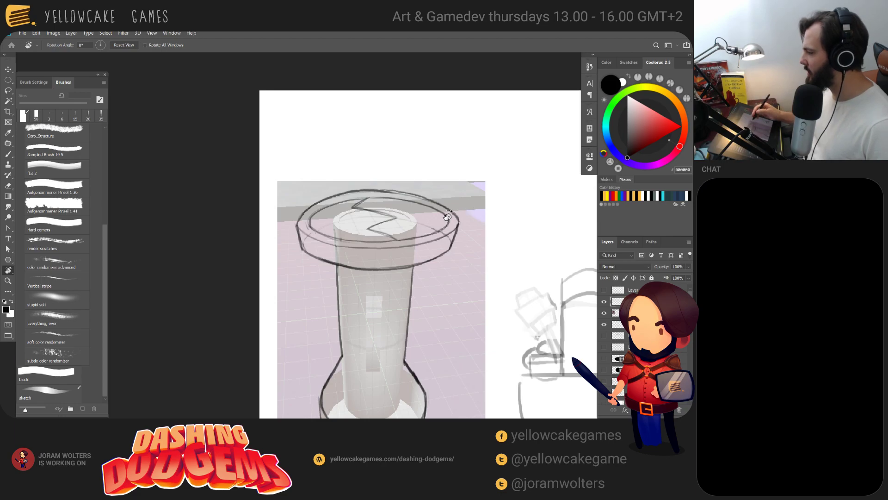
left_click_drag(448, 271, 452, 252)
key("v")
left_click_drag(457, 292, 506, 282)
key("ctrl+z")
left_click(605, 313)
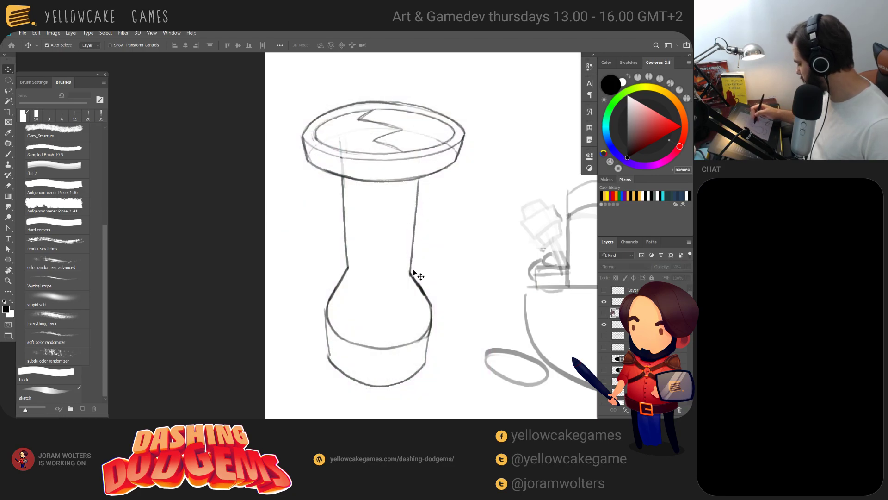
left_click(422, 291)
key("e")
left_click_drag(348, 268, 340, 307)
left_click_drag(416, 277, 431, 313)
Show the blockout screenshot and trace the chamber's back rim, the shaft edges and the rounded shaft foot inside the chamber
key("b")
left_click_drag(352, 297, 347, 252)
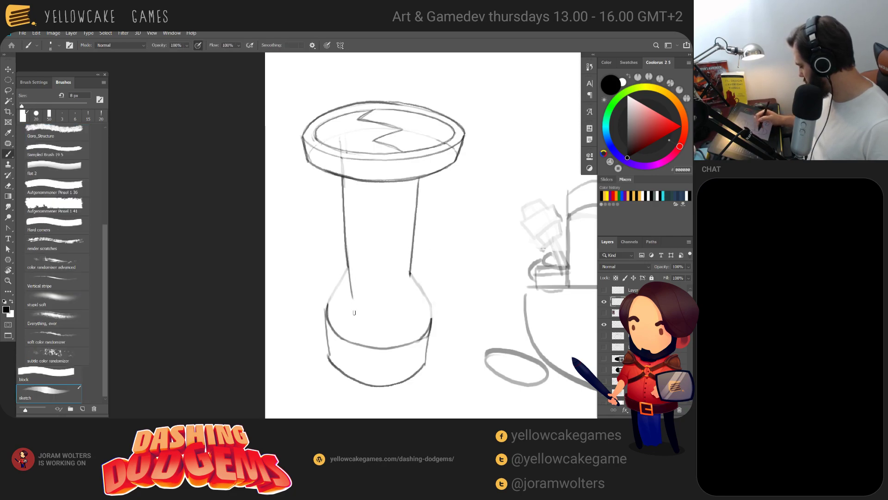
key("r")
left_click_drag(484, 190, 430, 146)
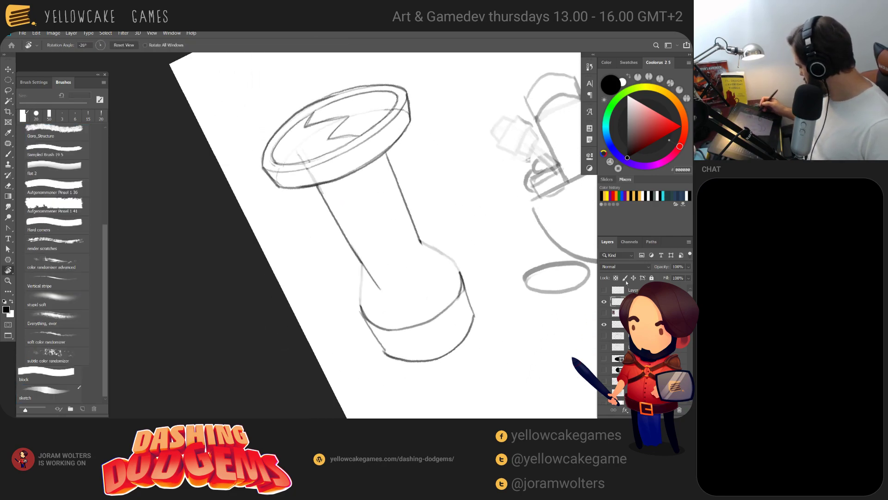
left_click(604, 313)
key("b")
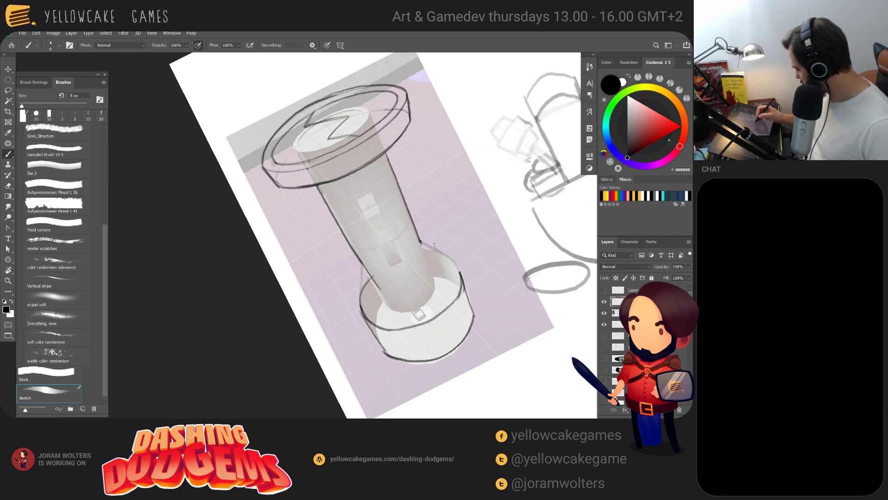
left_click_drag(423, 249, 456, 268)
left_click_drag(369, 277, 363, 313)
left_click_drag(415, 234, 433, 279)
left_click_drag(375, 281, 396, 312)
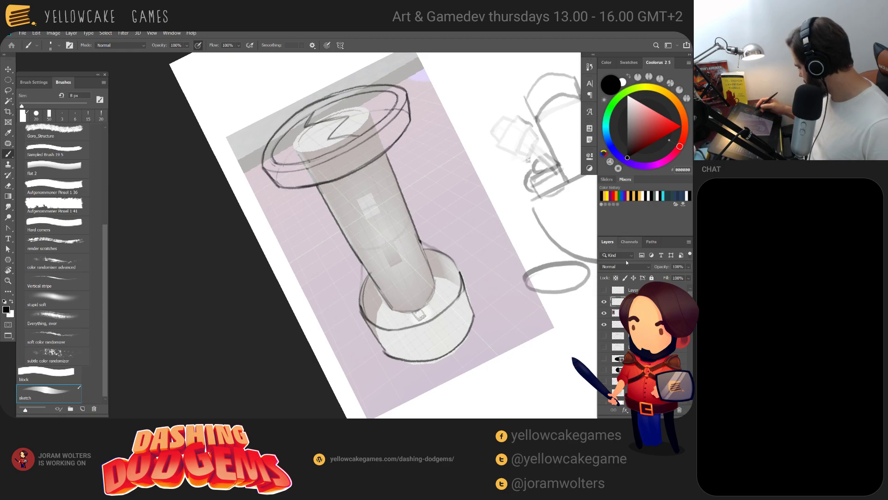
Hide the blockout screenshot and sketch a stepped pipe from under the disc's left edge down along the shaft
left_click(604, 313)
left_click_drag(467, 246, 437, 226)
key("r")
key("Escape")
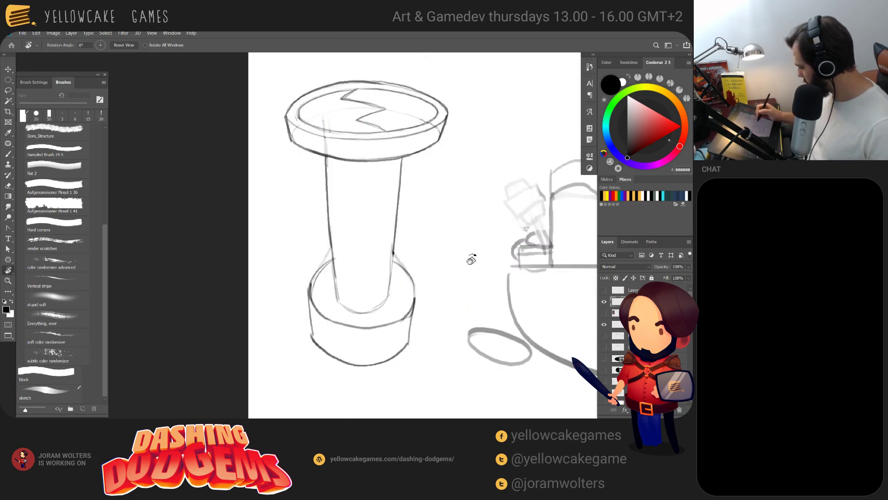
key("b")
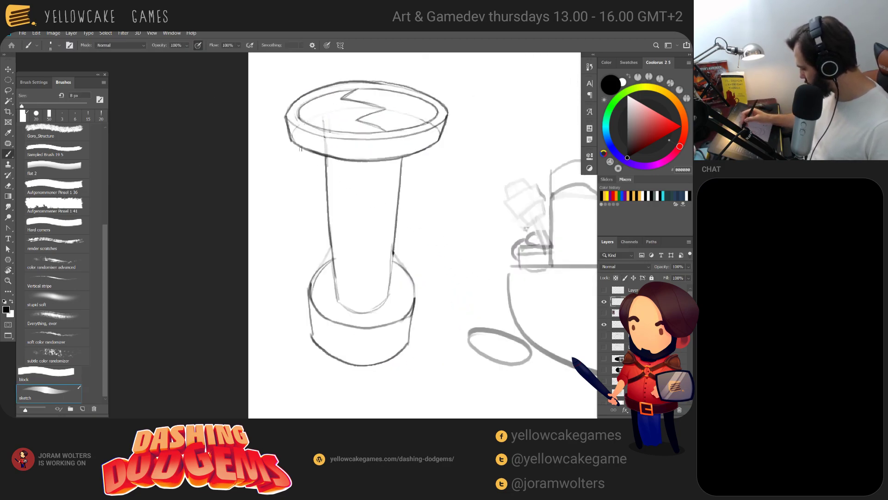
mouse_move(303, 150)
left_mouse_down()
mouse_move(308, 180)
mouse_move(332, 186)
mouse_move(342, 253)
left_mouse_up()
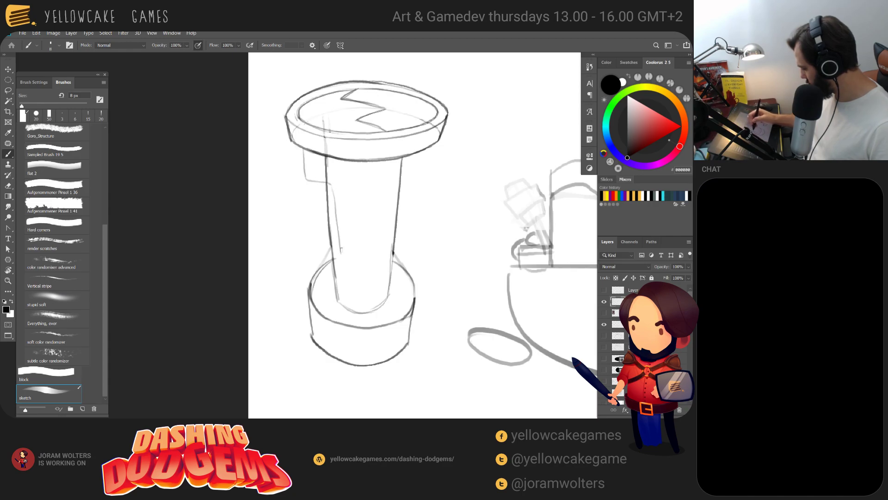
left_click_drag(333, 176, 340, 227)
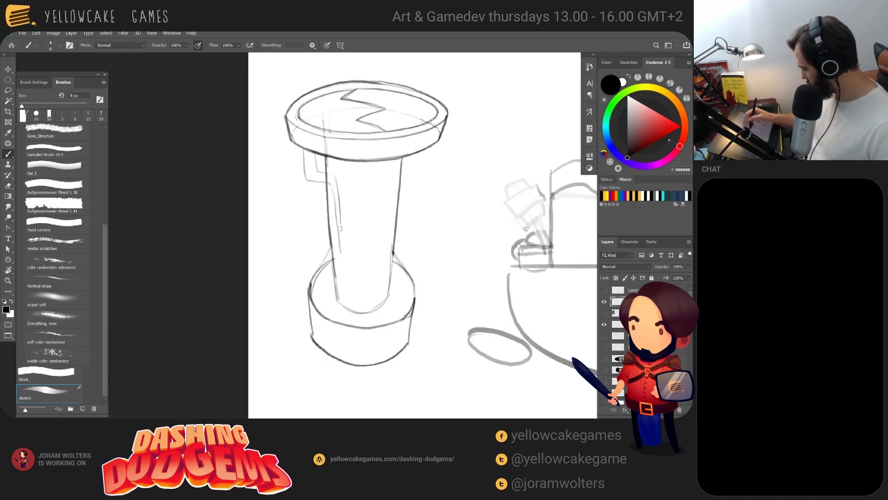
Enlarge the brush to 15 px and reinforce the stepped pipe, adding a hanging loop beneath the disc
key("]")
key("]")
key("]")
mouse_move(303, 148)
left_mouse_down()
mouse_move(306, 176)
mouse_move(334, 189)
mouse_move(337, 232)
mouse_move(317, 168)
mouse_move(336, 185)
mouse_move(340, 226)
left_mouse_up()
mouse_move(305, 167)
left_mouse_down()
mouse_move(313, 168)
mouse_move(305, 197)
mouse_move(324, 201)
left_mouse_up()
left_click_drag(299, 148, 330, 185)
left_click_drag(421, 262, 424, 271)
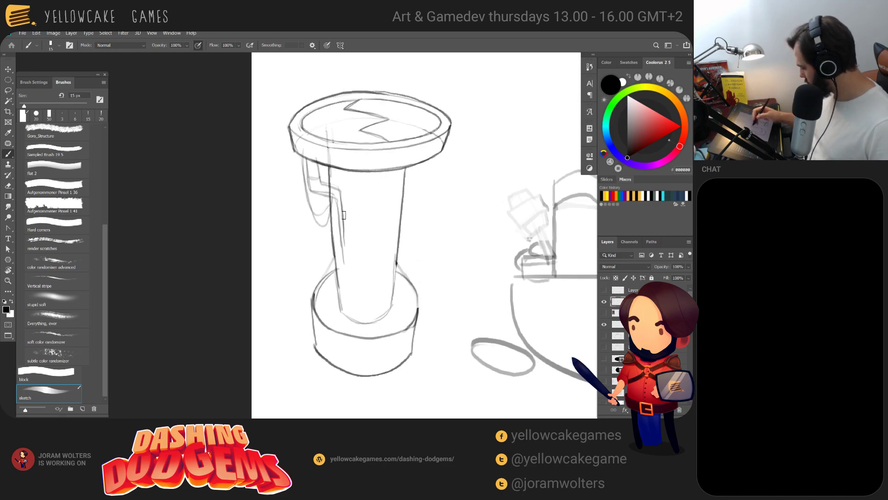
Redraw the pipe's vertical run down the shaft's left edge until the line fits
left_click_drag(340, 193, 347, 268)
key("ctrl+z")
left_click_drag(341, 192, 341, 280)
key("ctrl+z")
left_click_drag(336, 193, 343, 273)
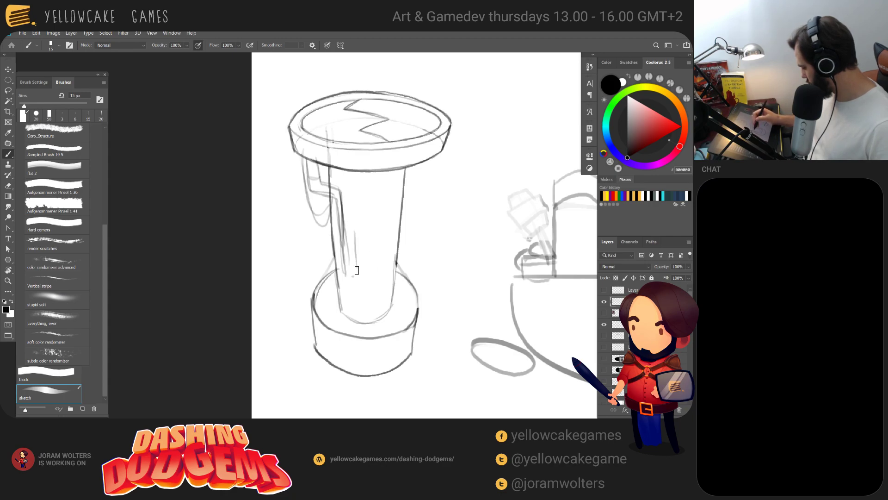
Show the blockout screenshot and trace the two rectangular windows on the front of the shaft
left_click(603, 312)
key("r")
left_click_drag(451, 163, 442, 306)
mouse_move(367, 243)
left_mouse_down()
mouse_move(373, 259)
mouse_move(390, 254)
mouse_move(345, 262)
mouse_move(339, 251)
mouse_move(342, 263)
left_mouse_up()
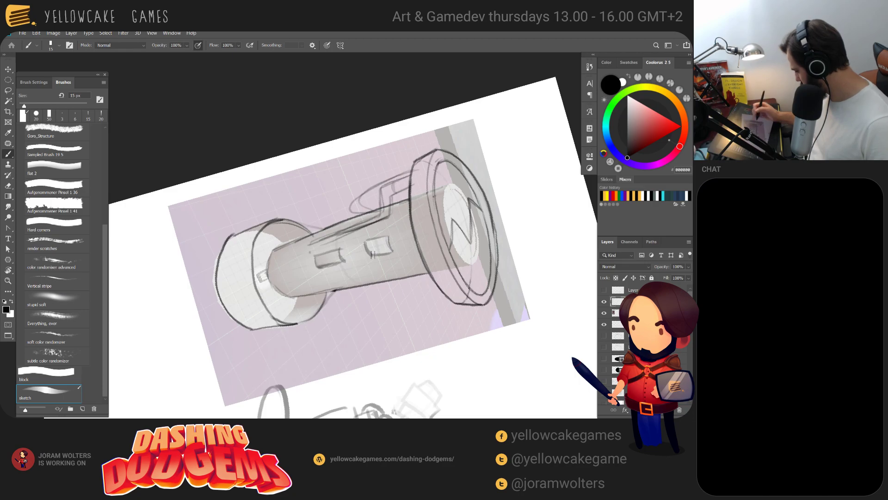
key("r")
key("Escape")
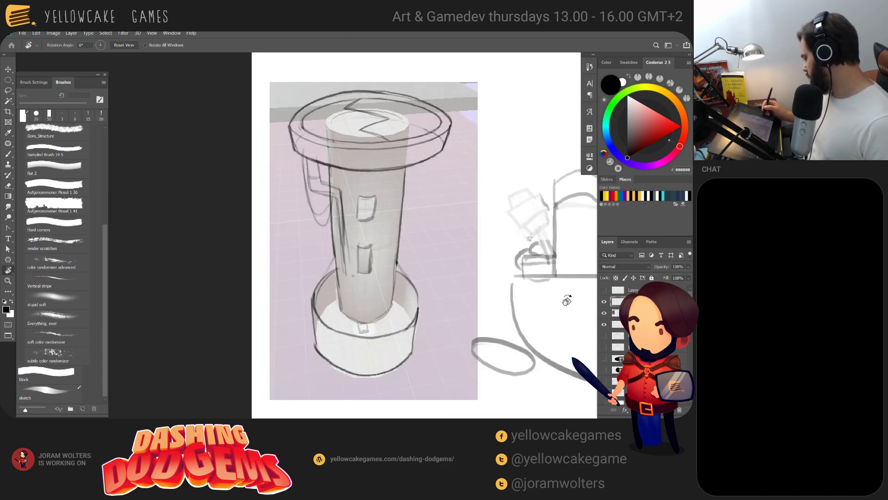
Hide the blockout screenshot and lighten both window outlines on the shaft with the eraser
left_click(605, 316)
left_click_drag(436, 248, 442, 252)
key("e")
mouse_move(379, 265)
left_mouse_down()
mouse_move(365, 246)
mouse_move(379, 255)
left_mouse_up()
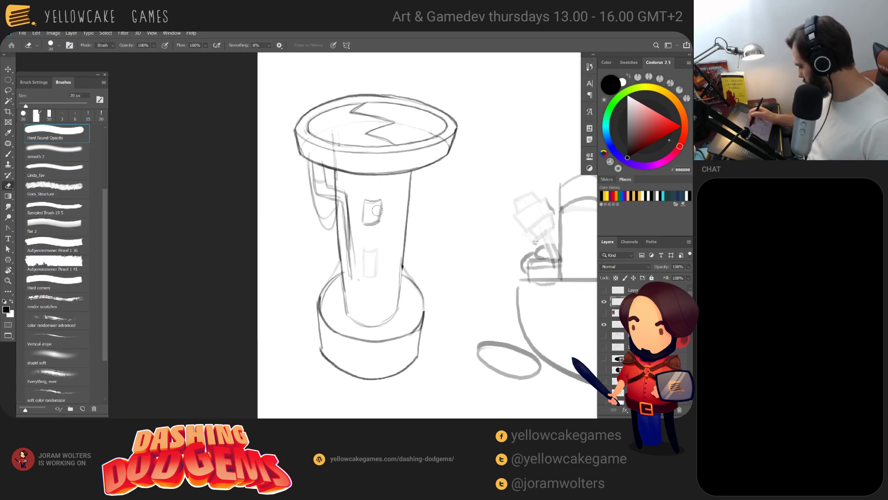
key("b")
key("e")
mouse_move(368, 224)
left_mouse_down()
mouse_move(379, 197)
mouse_move(381, 226)
left_mouse_up()
Redraw the upper shaft window's frame with cleaner, darker lines using the 15 px sketch brush
key("b")
key("r")
left_click_drag(435, 156, 435, 336)
key("b")
key("ctrl+z")
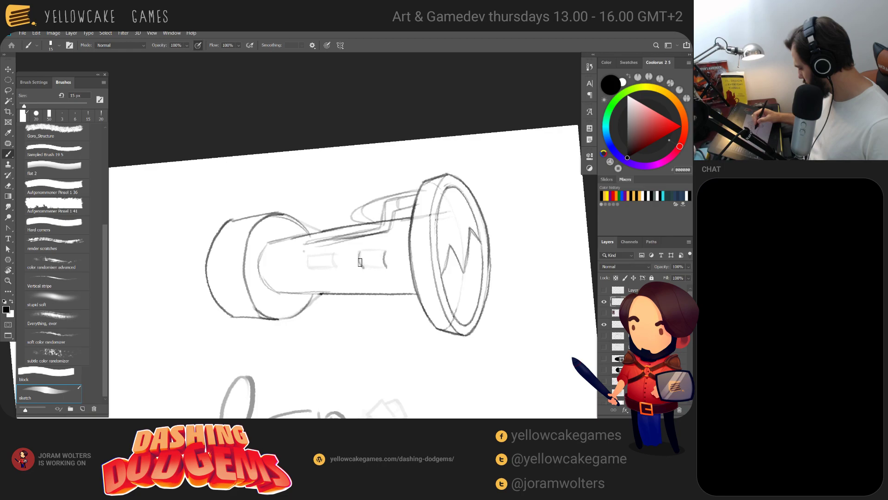
key("ctrl+z")
mouse_move(357, 252)
left_mouse_down()
mouse_move(358, 263)
mouse_move(401, 239)
mouse_move(388, 230)
left_mouse_up()
key("r")
key("ctrl+z")
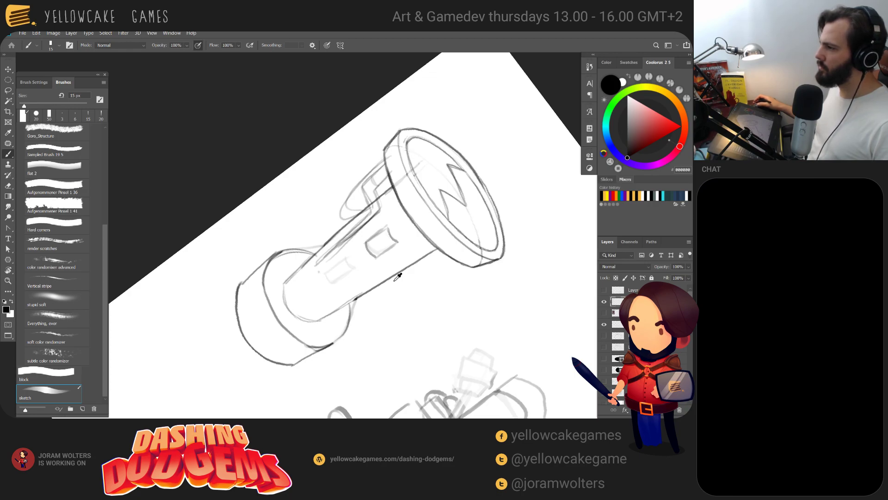
Switch to the browser, close the DevkitTrailer and image-search reference tabs, and show the Twitch tab
key("alt+Tab")
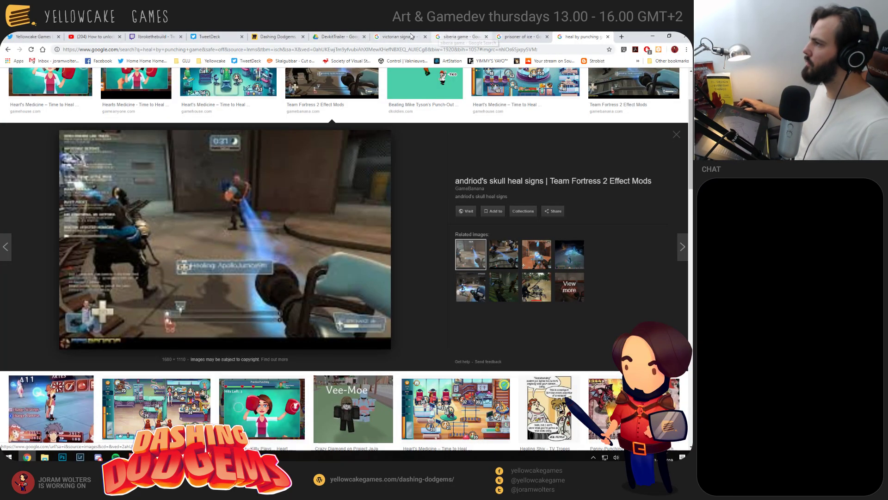
left_click(340, 37)
key("ctrl+k")
key("ctrl+w")
key("ctrl+w")
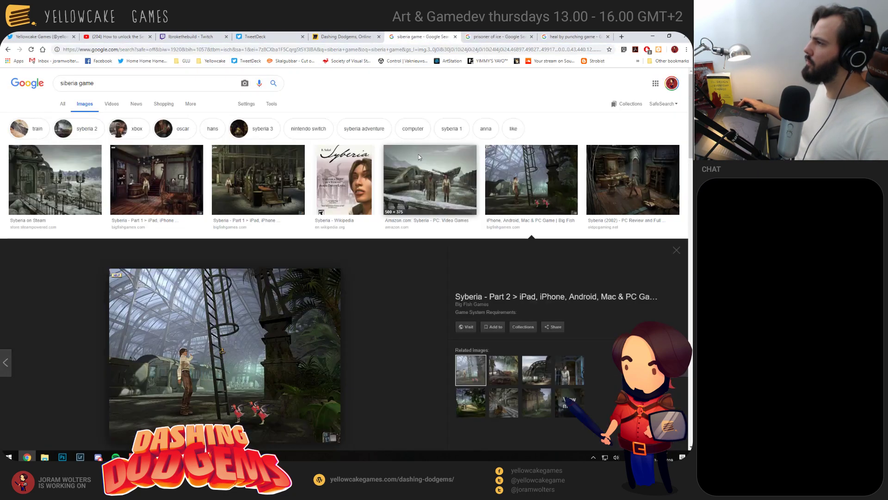
key("ctrl+w")
key("ctrl+w")
key("ctrl+w")
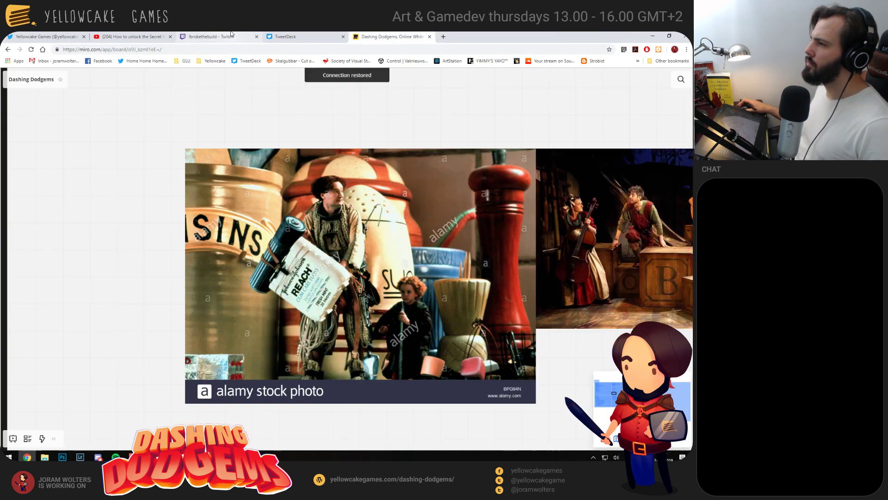
left_click(229, 38)
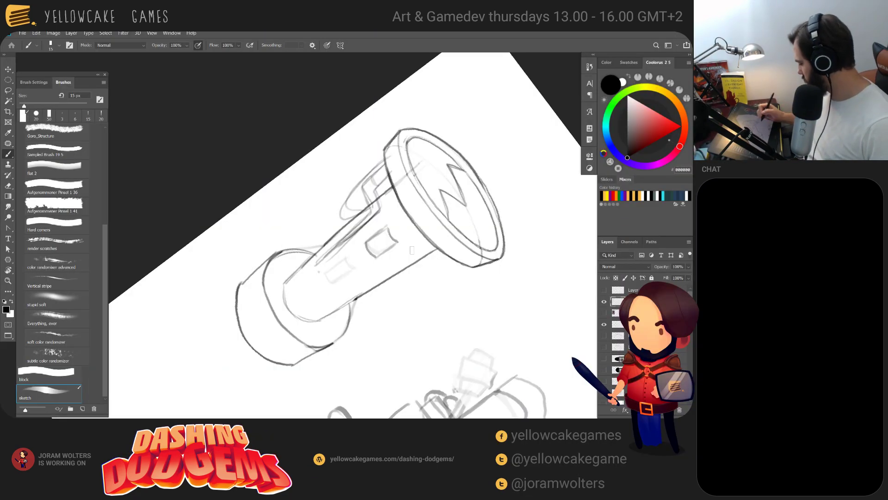
Select the window sketch on the shaft with the Lasso, adjust it with Free Transform and clear the selection
key("l")
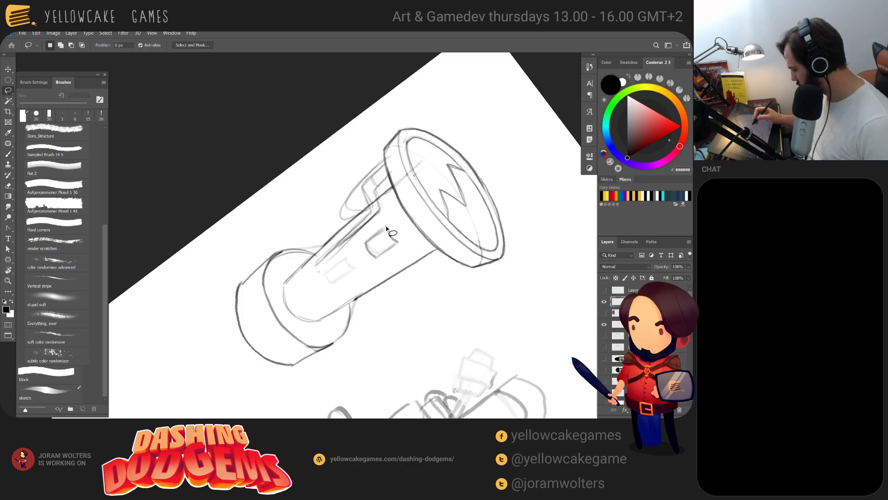
mouse_move(365, 232)
left_mouse_down()
mouse_move(374, 268)
mouse_move(374, 258)
mouse_move(337, 287)
mouse_move(325, 271)
left_mouse_up()
key("v")
key("ctrl+t")
key("Return")
key("ctrl+d")
key("r")
key("Escape")
key("b")
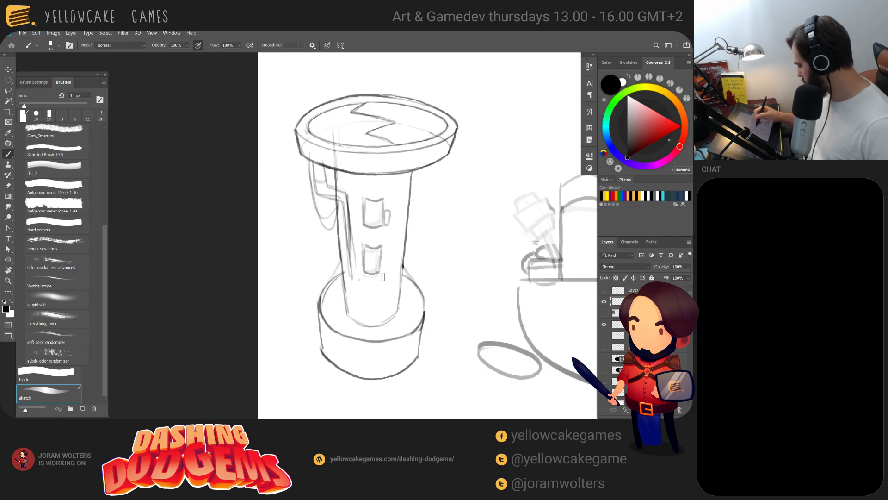
Finish the small box beside the lower shaft window to match the one beside the upper window
key("ctrl+z")
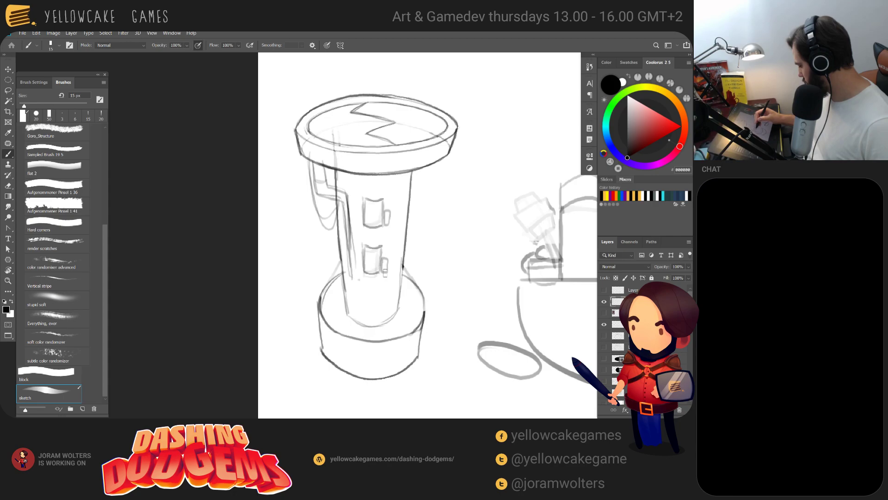
left_click_drag(386, 316, 384, 293)
key("r")
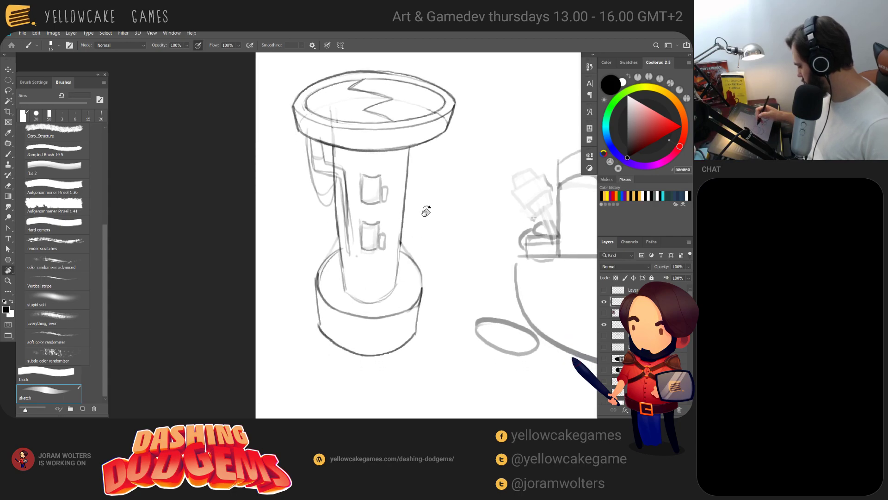
left_click_drag(422, 224, 379, 266)
mouse_move(301, 262)
left_mouse_down()
mouse_move(305, 286)
mouse_move(331, 303)
left_mouse_up()
key("ctrl+z")
mouse_move(302, 262)
left_mouse_down()
mouse_move(328, 297)
mouse_move(346, 304)
mouse_move(314, 293)
mouse_move(330, 299)
mouse_move(323, 303)
mouse_move(297, 259)
mouse_move(314, 294)
left_mouse_up()
key("ctrl+z")
key("ctrl+z")
key("ctrl+z")
key("ctrl+z")
left_click_drag(298, 260, 323, 303)
key("ctrl+z")
mouse_move(297, 262)
left_mouse_down()
mouse_move(310, 298)
mouse_move(329, 302)
left_mouse_up()
key("ctrl+z")
key("ctrl+z")
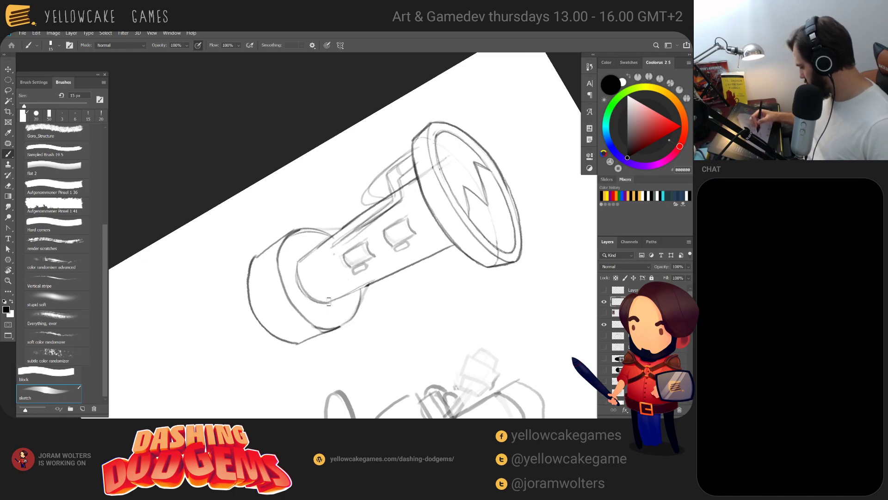
Show the blockout screenshot and lighten the front edge of the base chamber's top rim with the eraser
left_click(604, 323)
key("e")
mouse_move(287, 244)
left_mouse_down()
mouse_move(281, 290)
mouse_move(297, 314)
mouse_move(328, 326)
left_mouse_up()
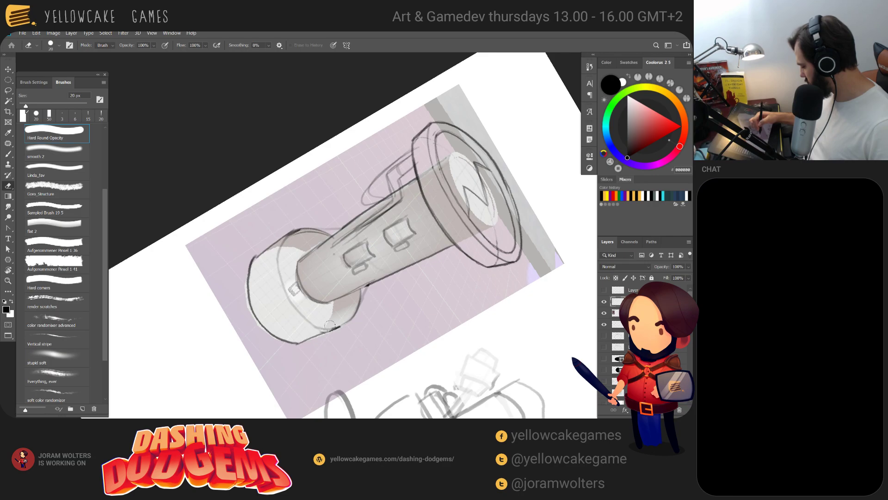
Redraw the base chamber's top rim curve with the 15 px sketch brush and hide the blockout screenshot
key("b")
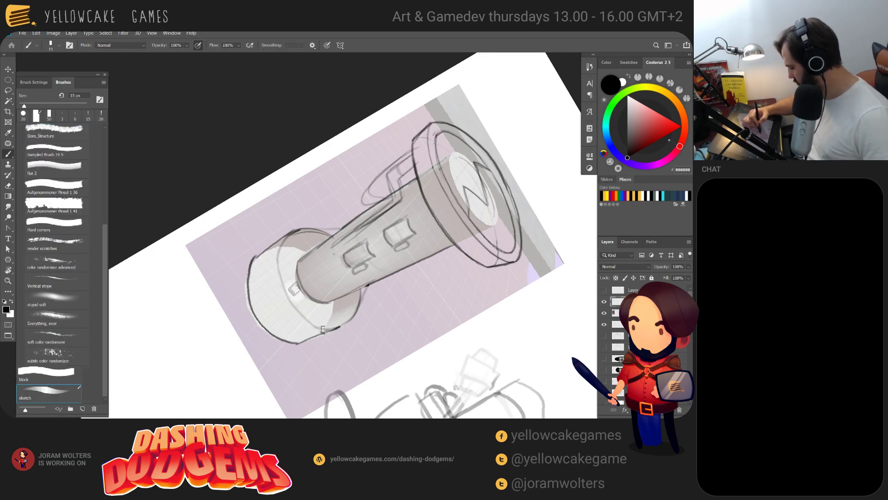
mouse_move(284, 251)
left_mouse_down()
mouse_move(287, 242)
mouse_move(277, 293)
mouse_move(297, 326)
mouse_move(343, 322)
mouse_move(302, 321)
mouse_move(280, 278)
mouse_move(284, 238)
left_mouse_up()
key("ctrl+z")
key("ctrl+z")
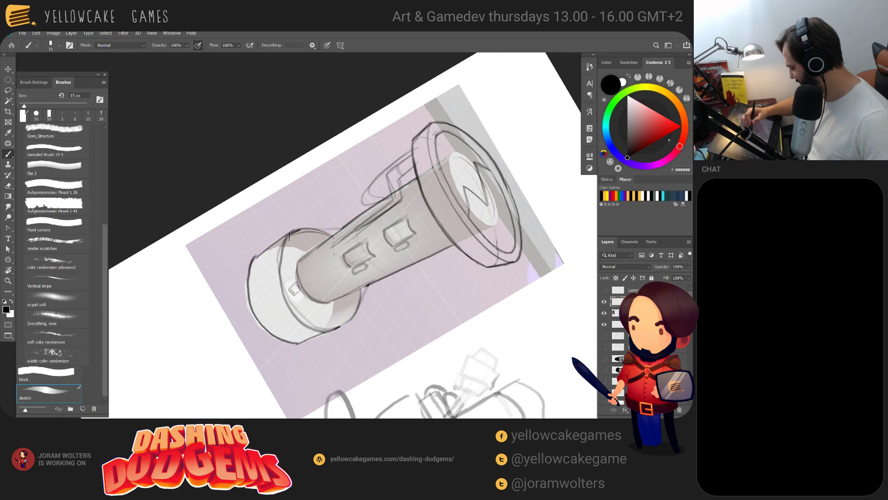
left_click(604, 313)
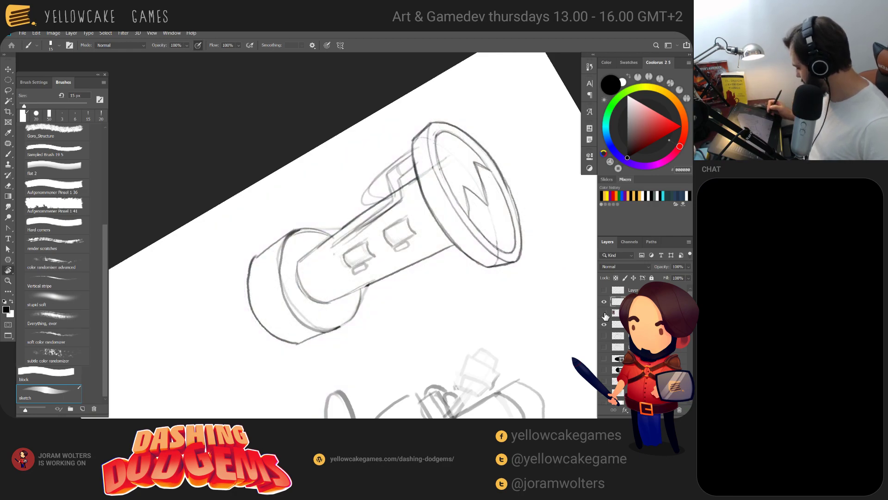
Erase the stray lines along the base chamber's top rim and clean up its outer edge
key("r")
key("Escape")
mouse_move(444, 158)
left_mouse_down()
mouse_move(392, 116)
mouse_move(322, 369)
mouse_move(357, 369)
left_mouse_up()
key("e")
mouse_move(248, 227)
left_mouse_down()
mouse_move(277, 188)
mouse_move(324, 177)
mouse_move(285, 186)
mouse_move(259, 212)
mouse_move(253, 254)
left_mouse_up()
key("b")
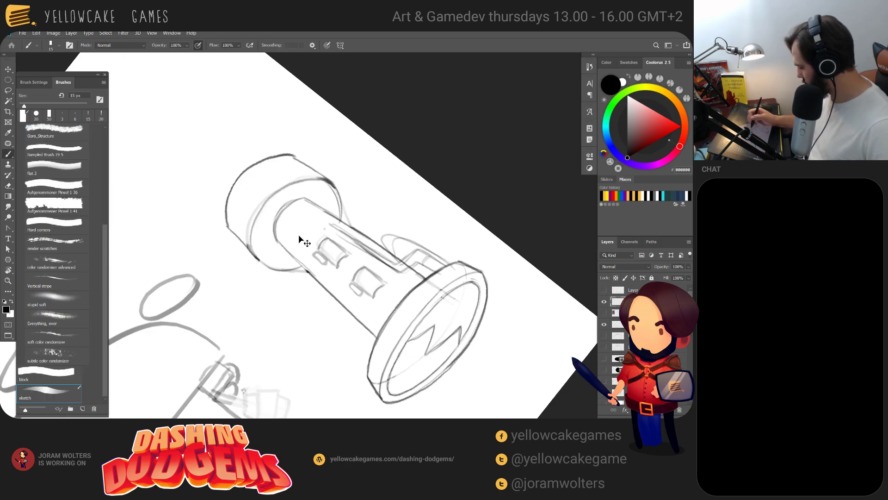
key("r")
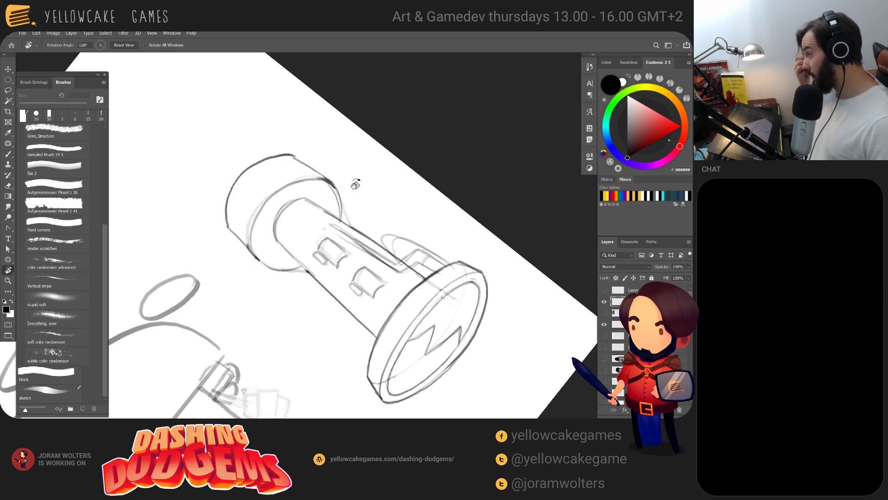
key("Escape")
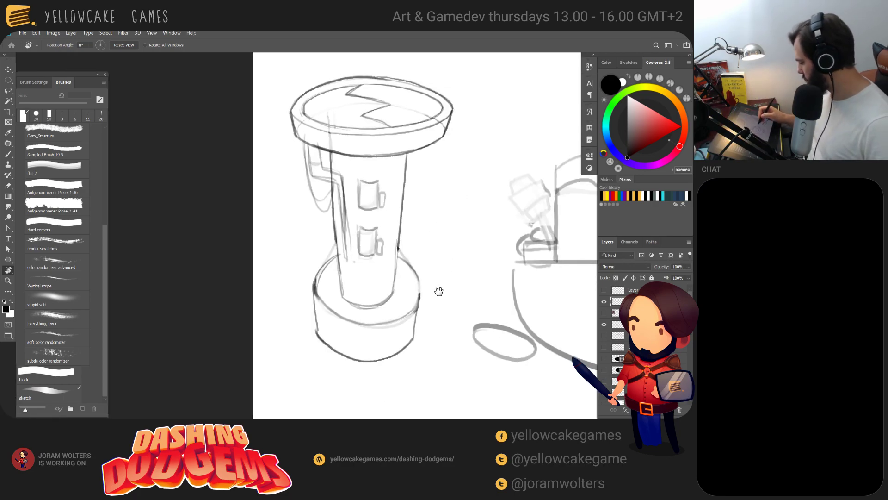
Sketch a pipe bracket under the cap on the shaft's right side, mirroring the one on the left
key("b")
left_click_drag(423, 163, 422, 195)
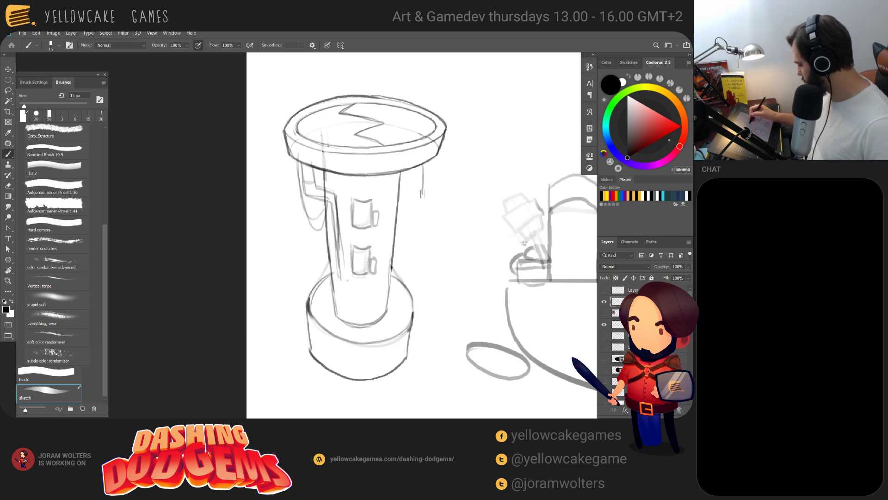
key("ctrl+z")
left_click_drag(426, 163, 402, 205)
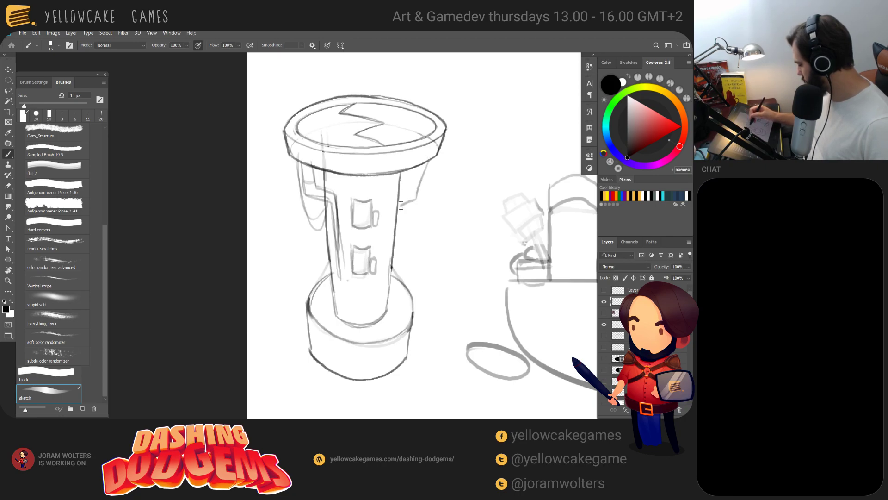
mouse_move(413, 170)
left_mouse_down()
mouse_move(415, 198)
mouse_move(396, 197)
mouse_move(391, 215)
mouse_move(402, 211)
mouse_move(395, 201)
mouse_move(420, 185)
left_mouse_up()
key("ctrl+z")
key("e")
key("b")
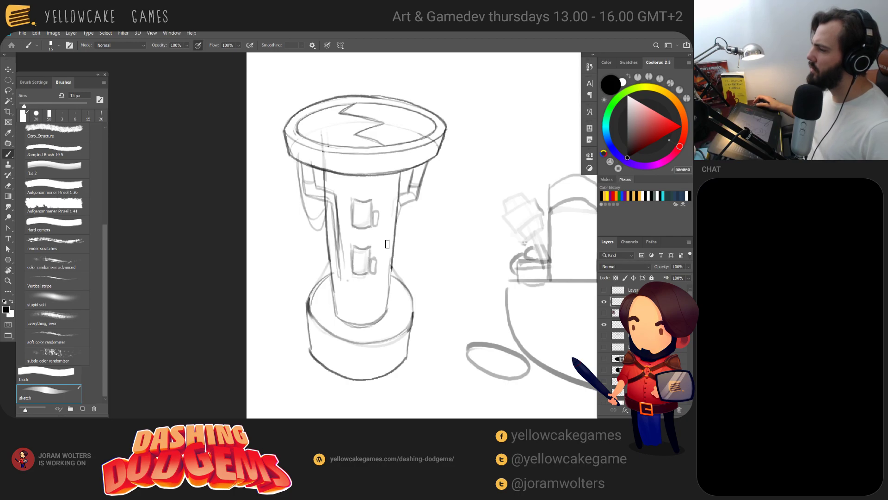
Switch to the browser, open a new tab, and switch over to Discord
key("alt+Tab")
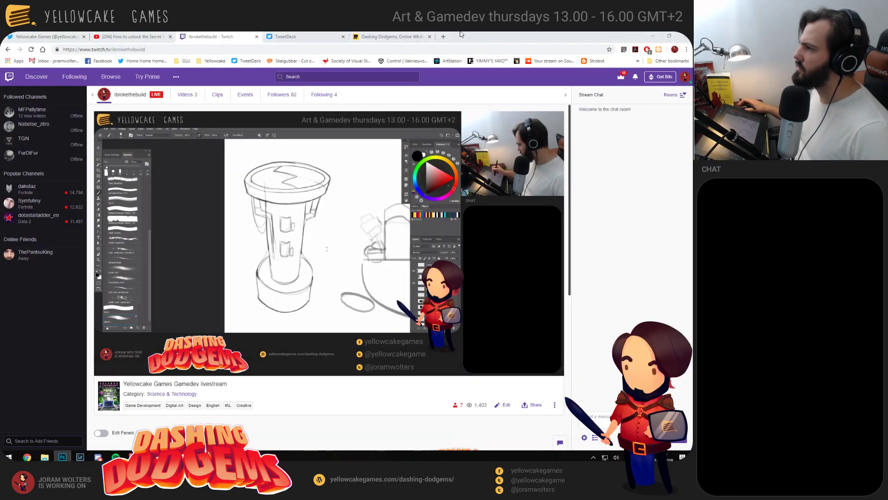
left_click(443, 37)
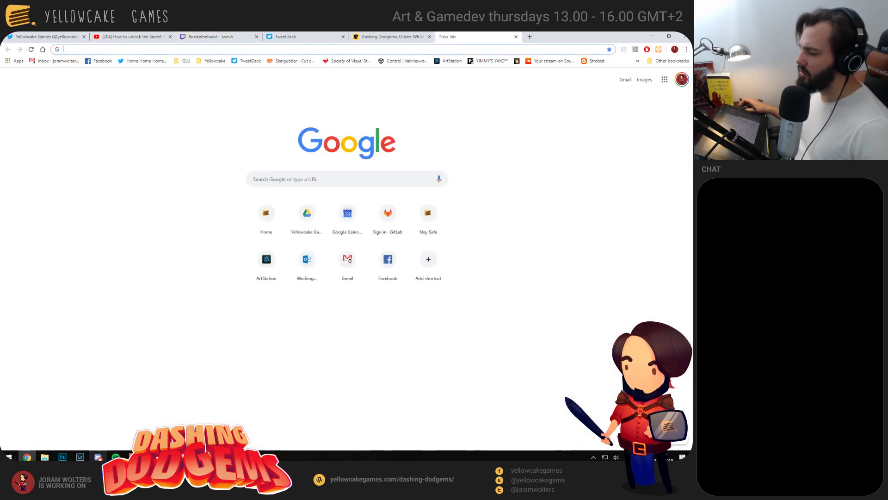
key("alt+Tab")
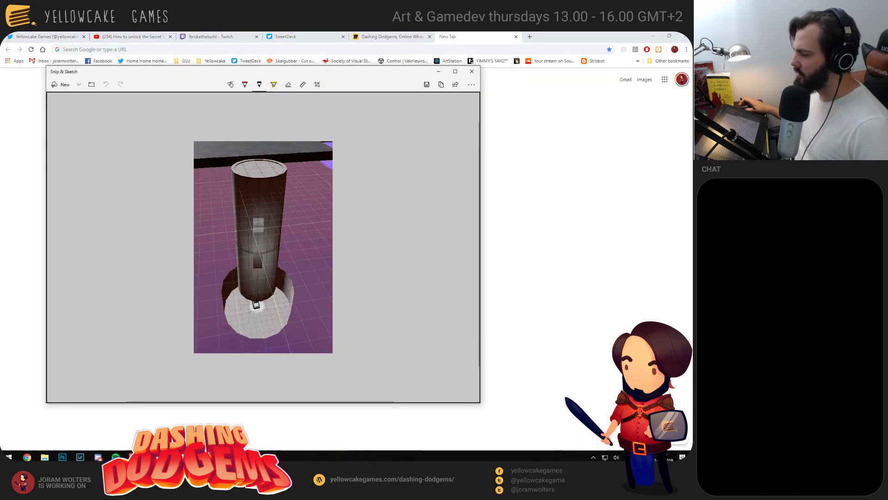
key("alt+Tab")
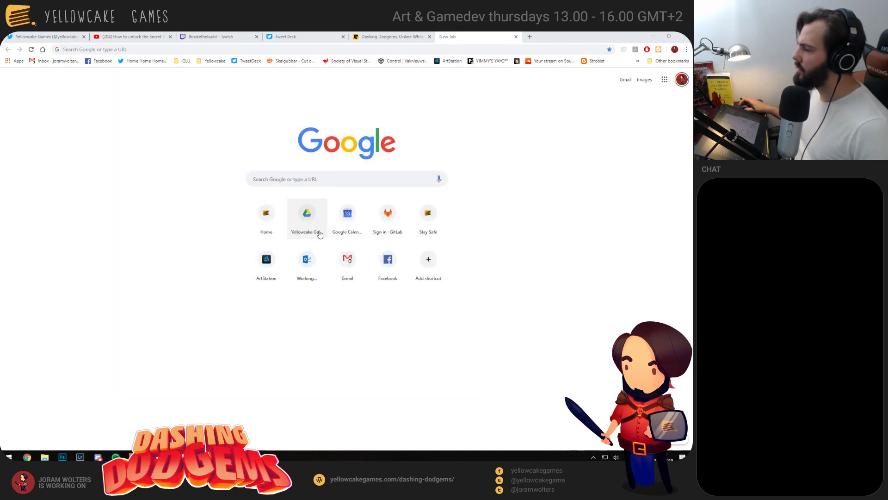
key("alt+Tab")
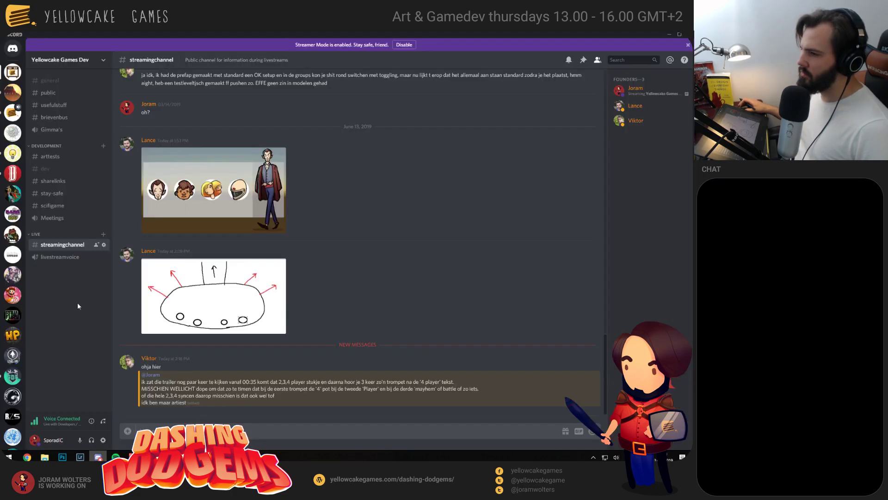
Check the server-feedback channel of Yellowcake Games and view the yellow logo banner posted in Yellowcake Games Dev's streamingchannel
left_click(20, 112)
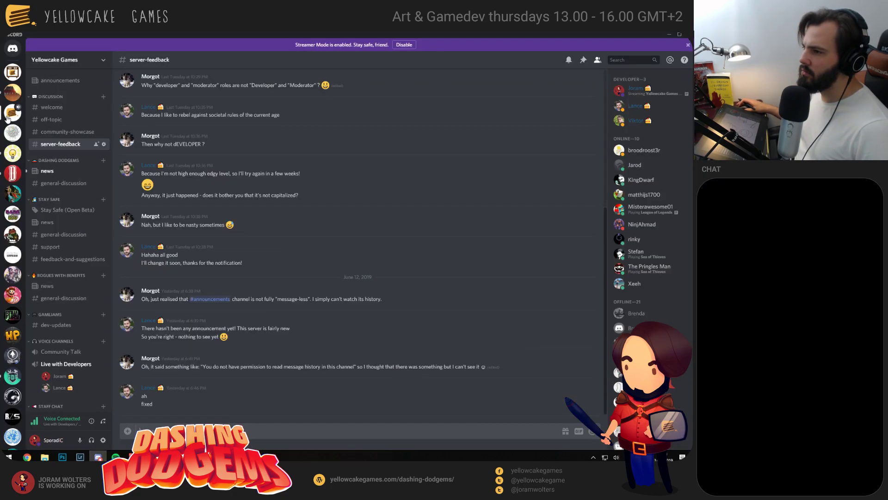
left_click(12, 73)
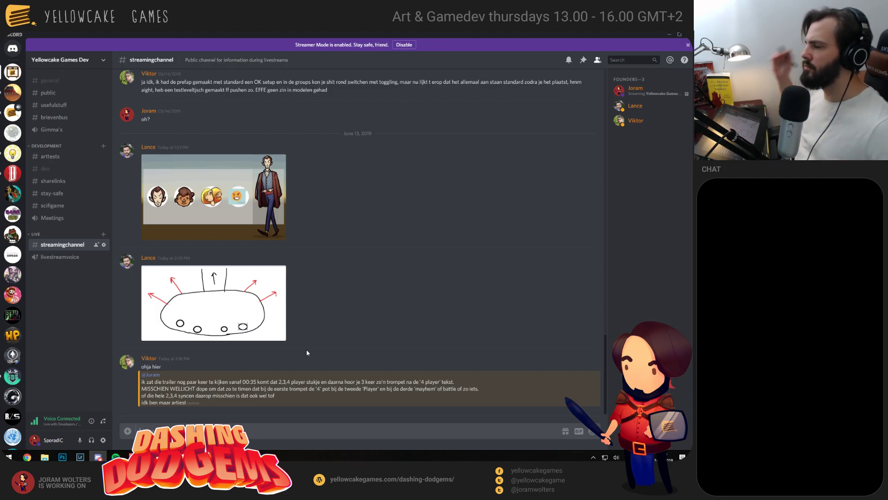
left_click(12, 115)
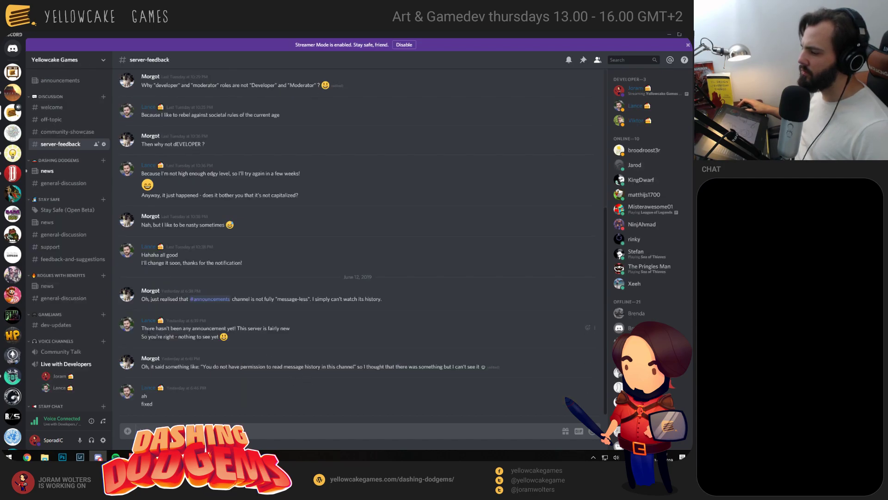
left_click(14, 73)
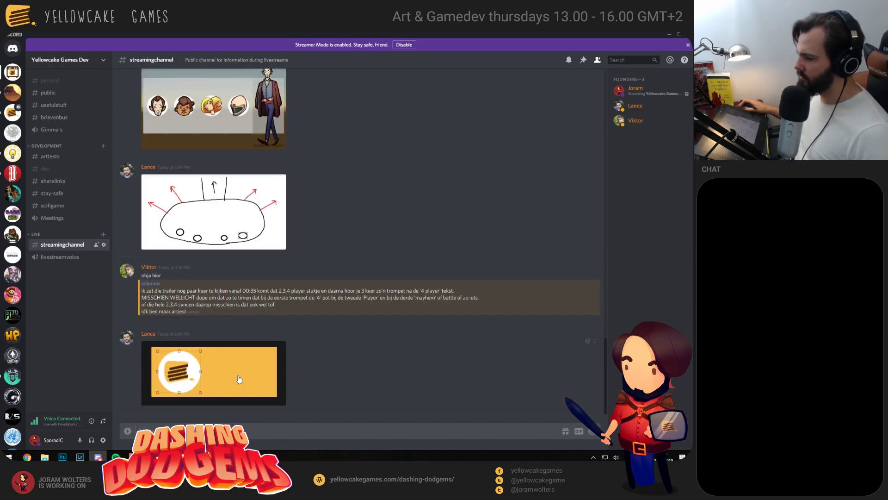
left_click(241, 375)
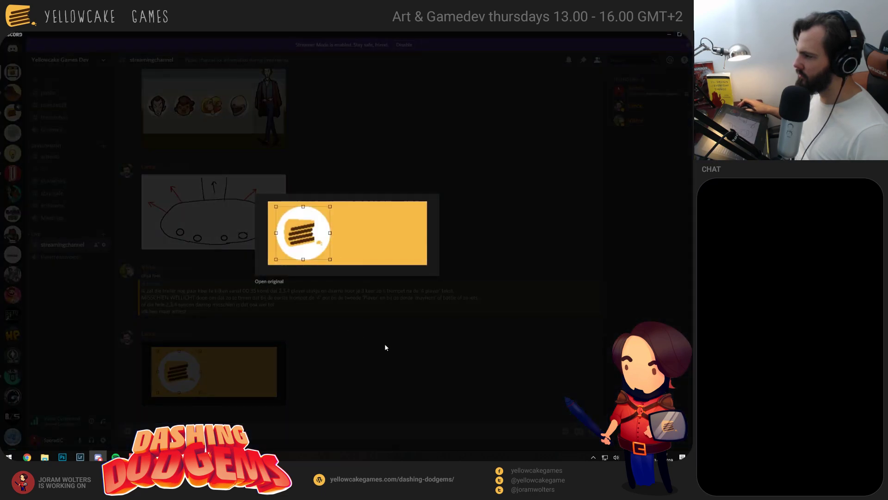
left_click(371, 343)
Switch to File Explorer and open the promo folder inside the Yellowcake folder
left_click(45, 457)
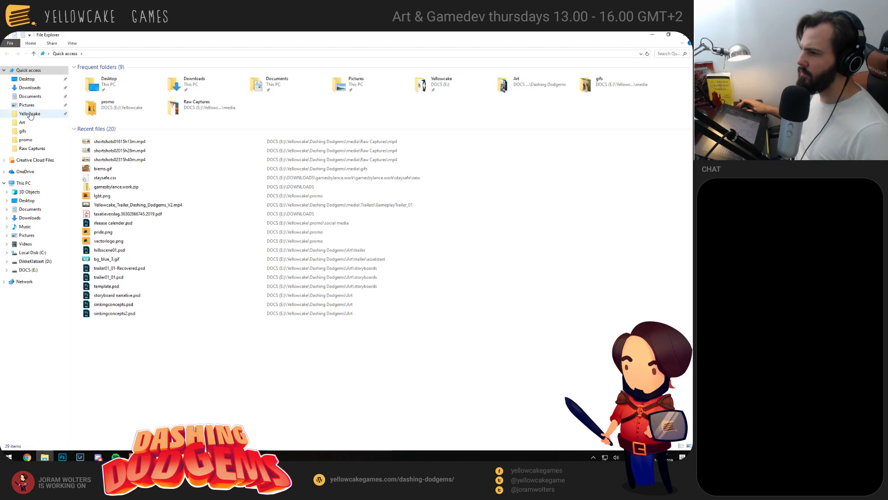
left_click(29, 114)
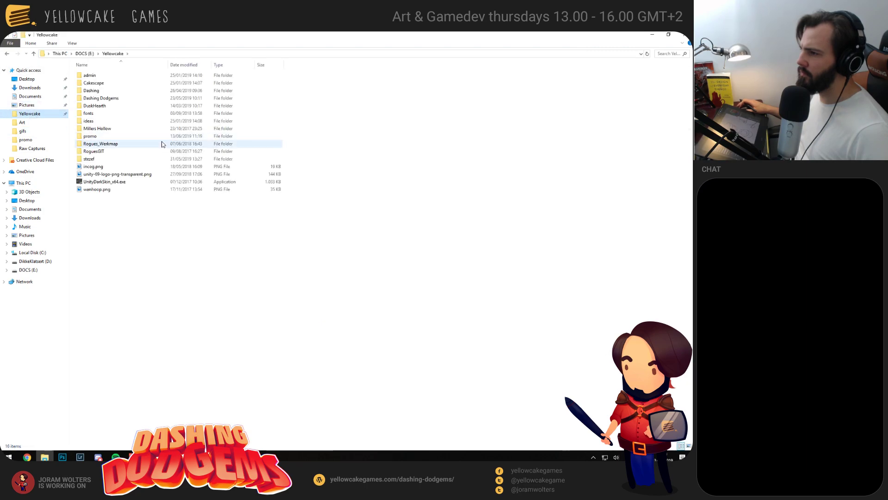
left_click(91, 99)
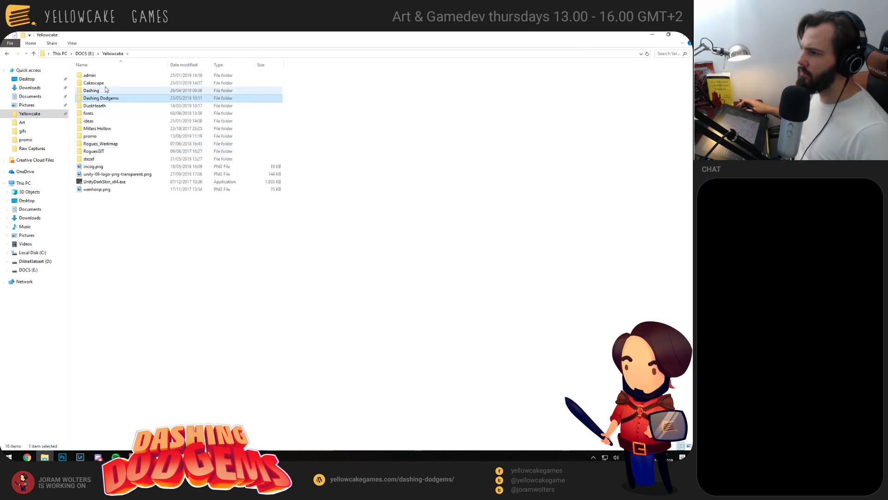
double_click(91, 136)
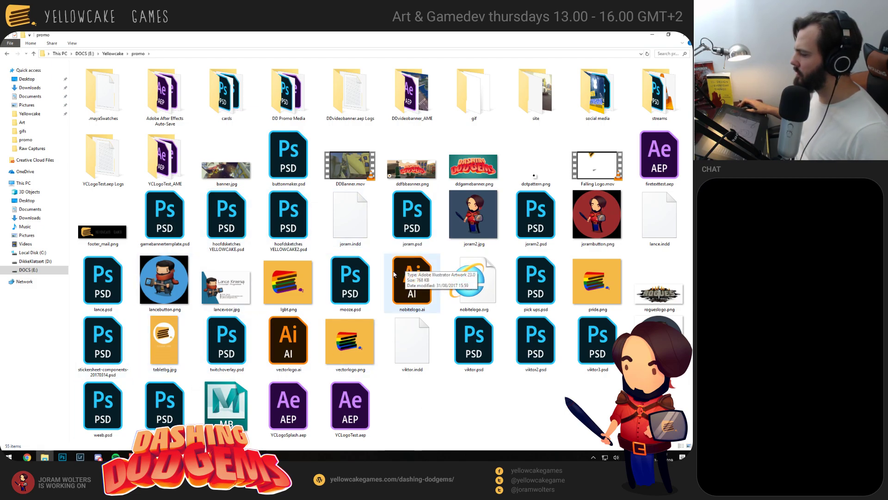
Switch to the browser, search Google Images for "discord logo" and preview the Discord - Branding image
key("alt+Tab")
left_click(310, 204)
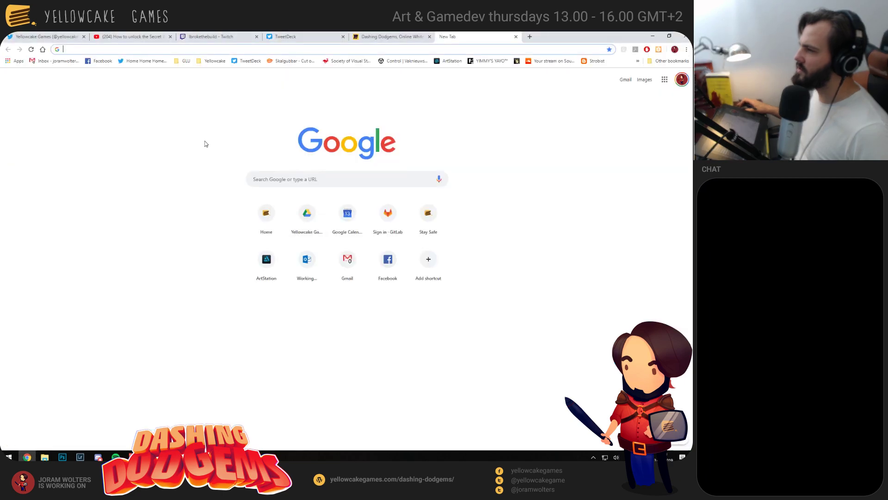
type("discord logo")
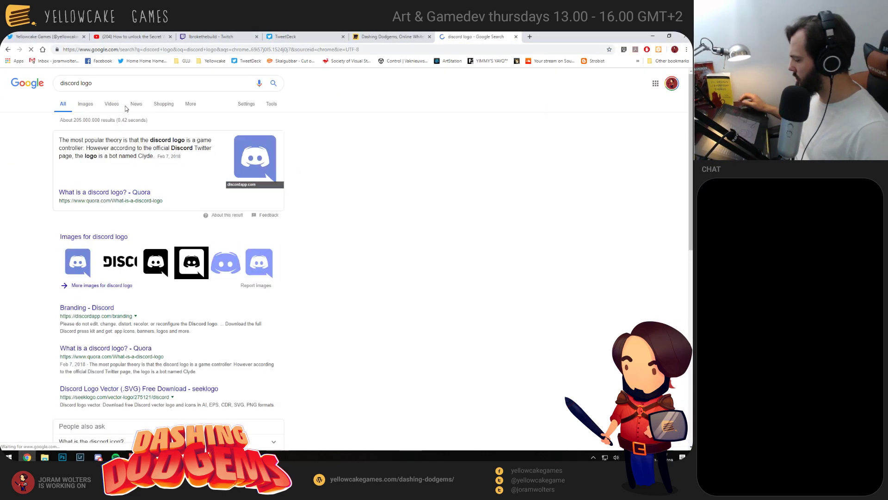
left_click(84, 106)
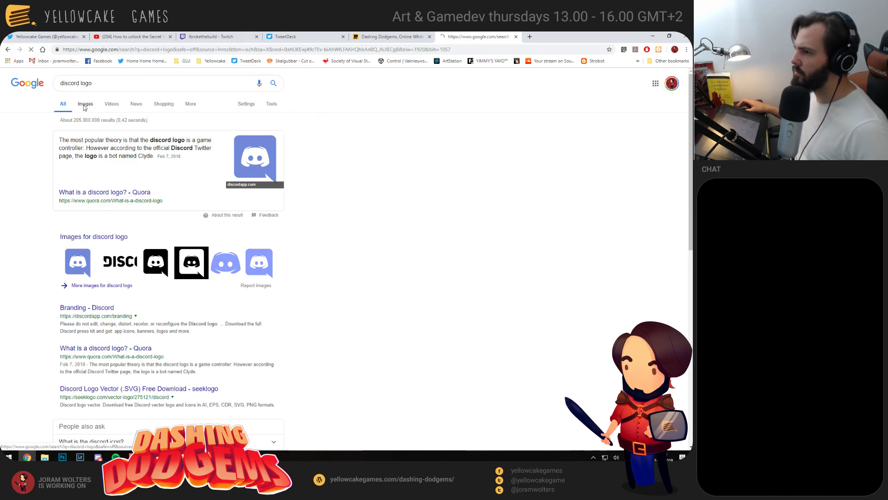
left_click(62, 184)
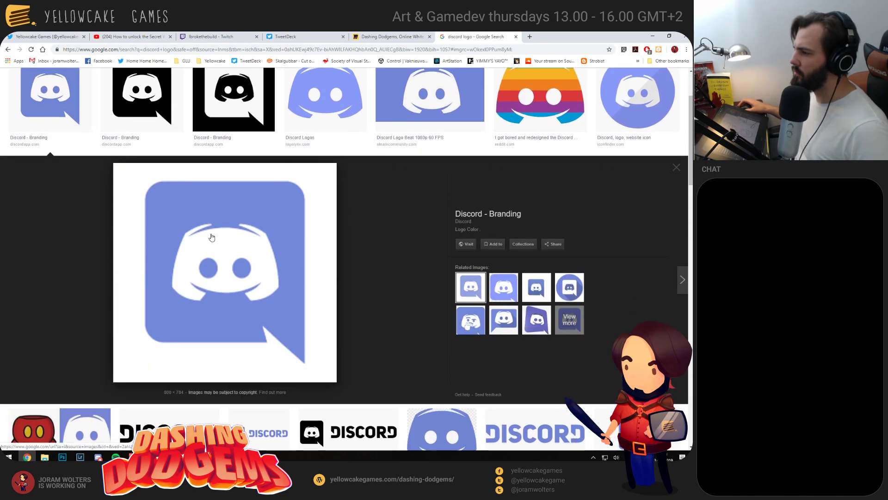
Search for "ideal twitter image size" in a new tab and open Sprout Social's guide to social media image sizes
key("ctrl+t")
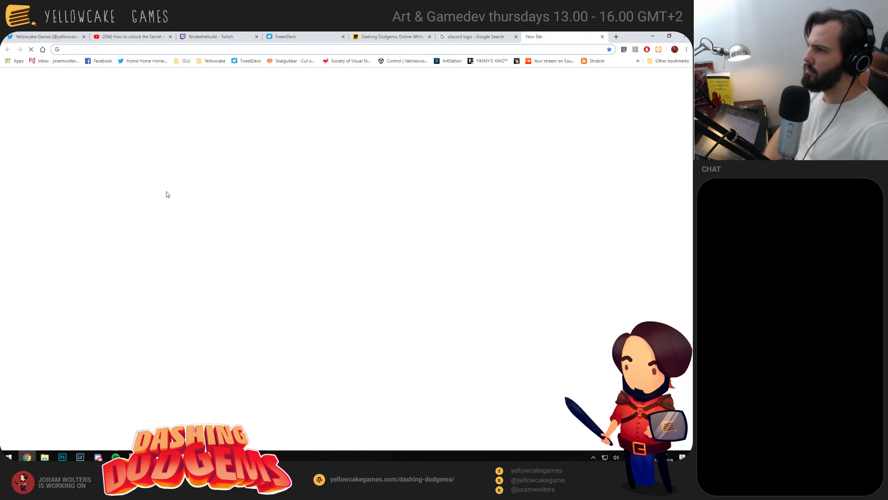
type("ideal twitter image size")
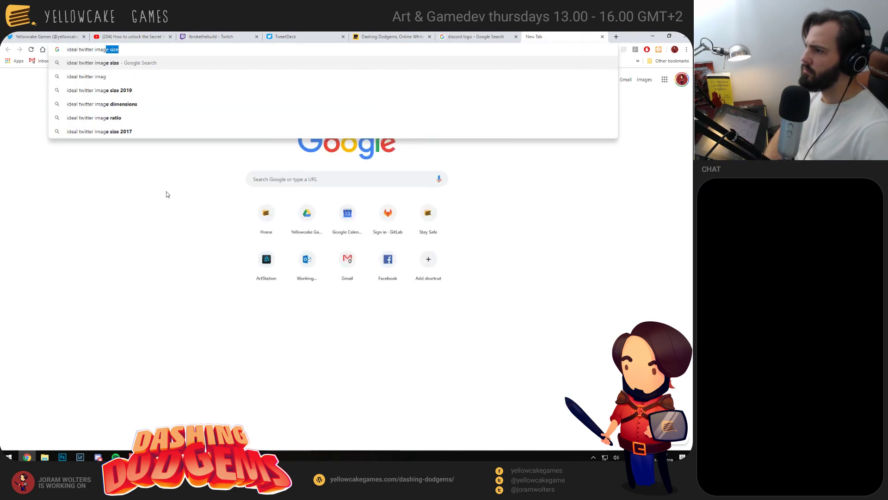
key("Return")
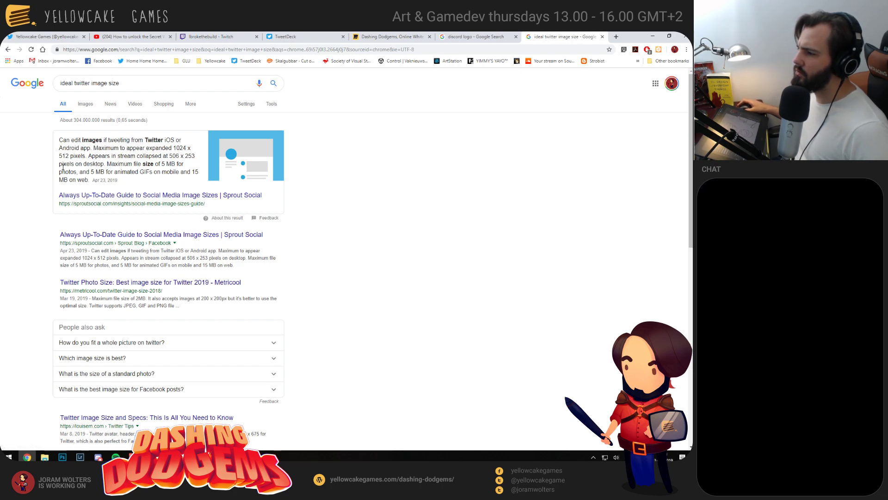
left_click(84, 196)
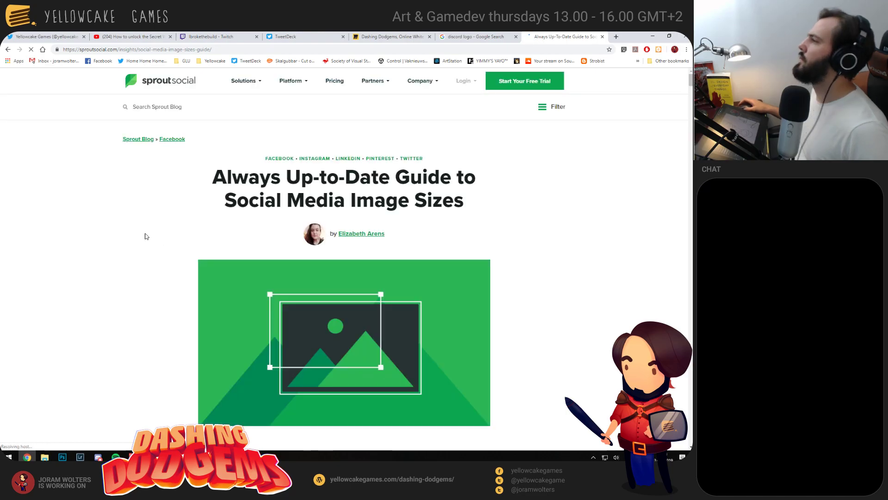
Look up the recommended Twitter profile, header and in-stream photo sizes in the Sprout Social guide
scroll(148, 222, "down", 15)
scroll(143, 234, "down", 20)
scroll(142, 231, "down", 20)
scroll(134, 222, "up", 16)
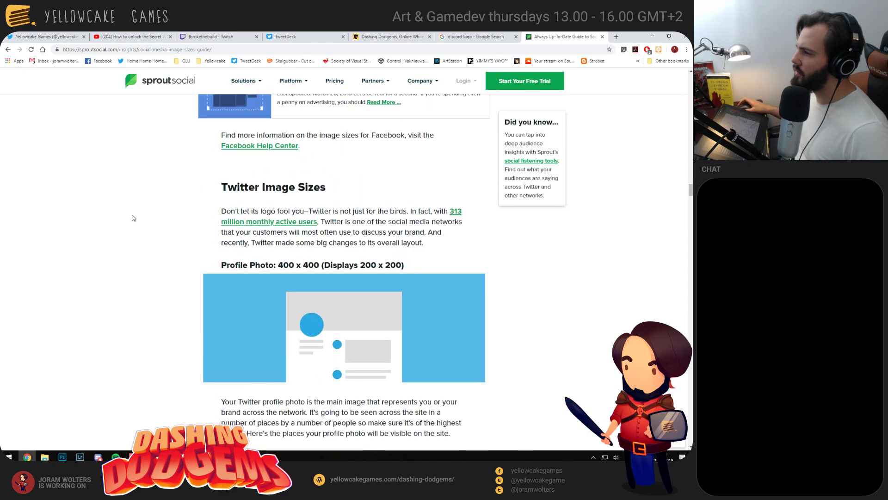
scroll(133, 217, "down", 7)
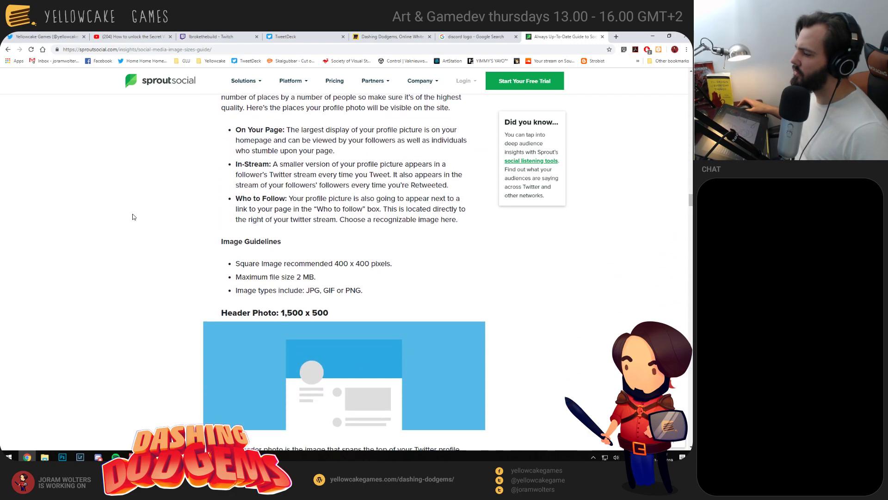
scroll(133, 216, "down", 6)
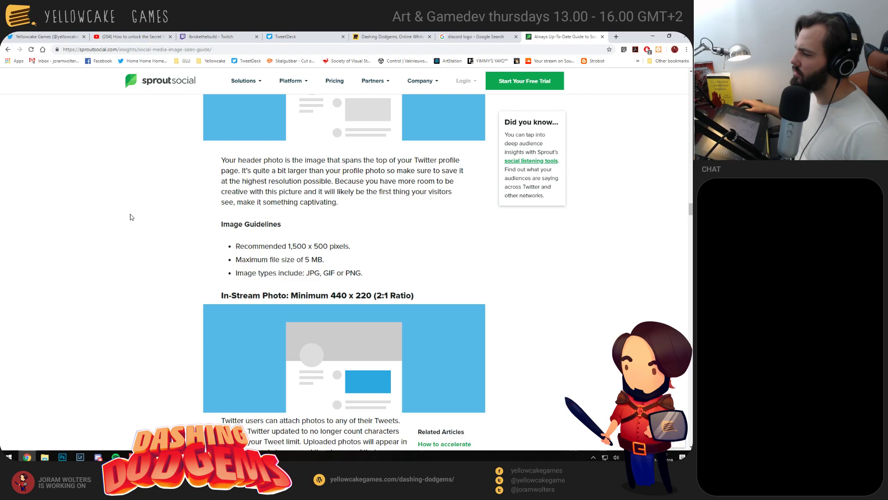
scroll(132, 217, "down", 2)
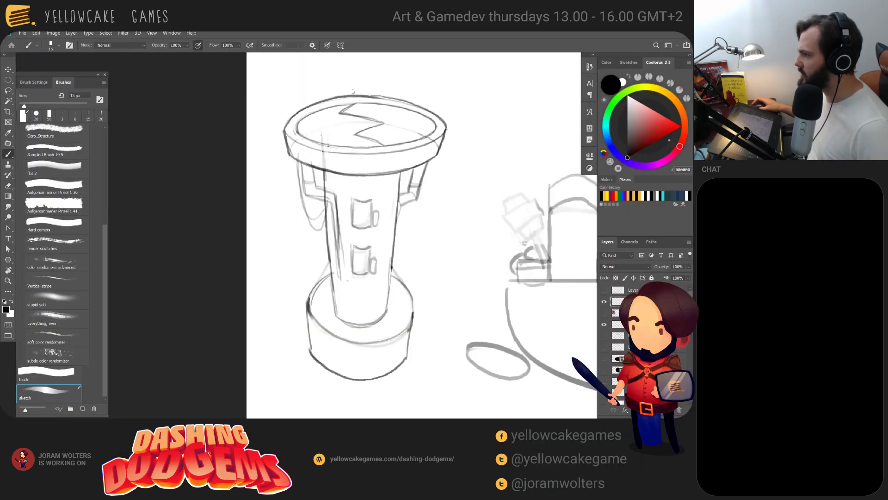
Switch to Photoshop and create a new document 1000 pixels wide and 100 pixels high
left_click(23, 35)
left_click(349, 196)
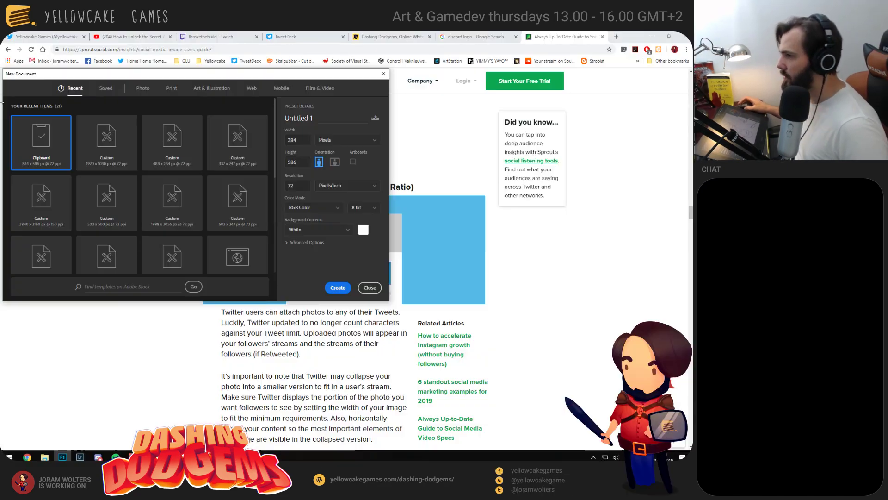
double_click(292, 139)
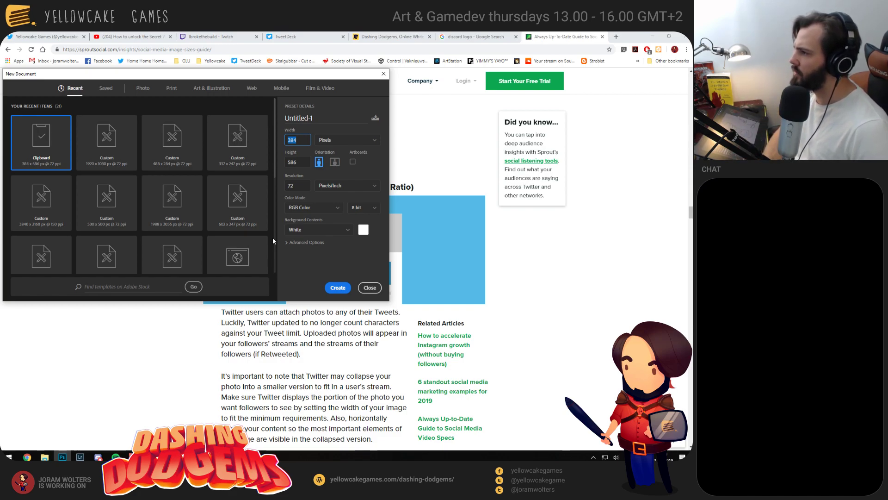
type("1000")
key("Tab")
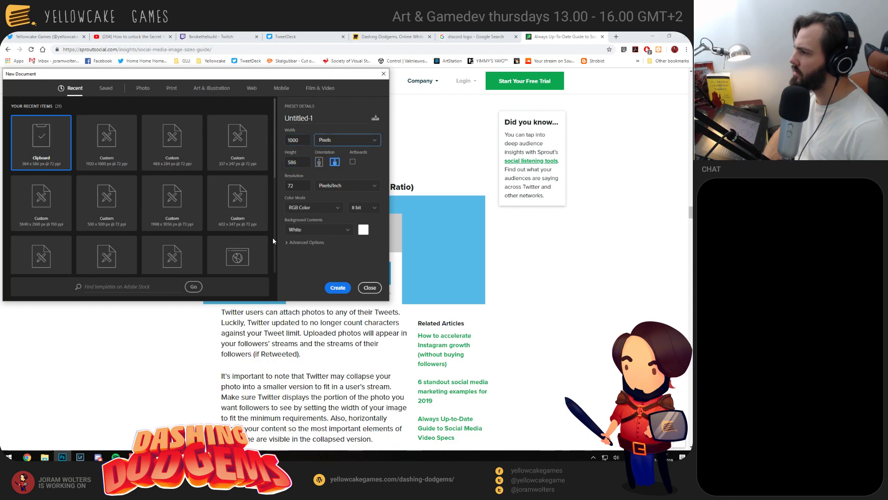
key("Tab")
type("100")
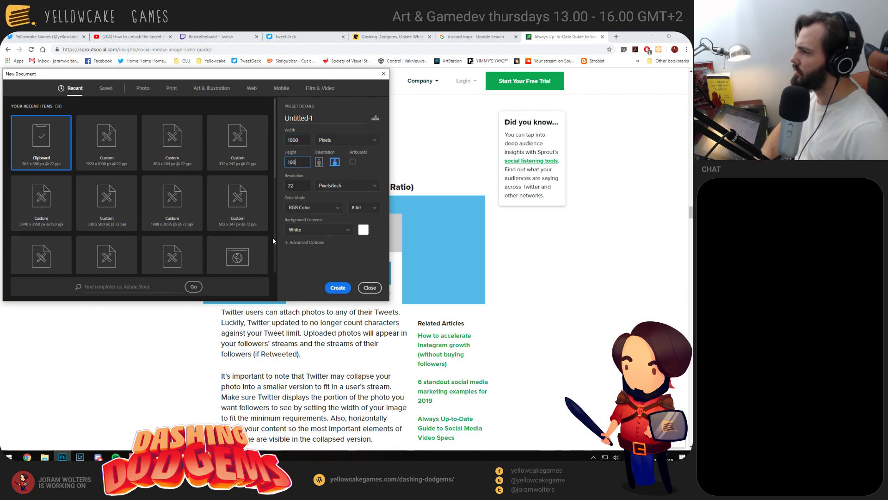
key("Return")
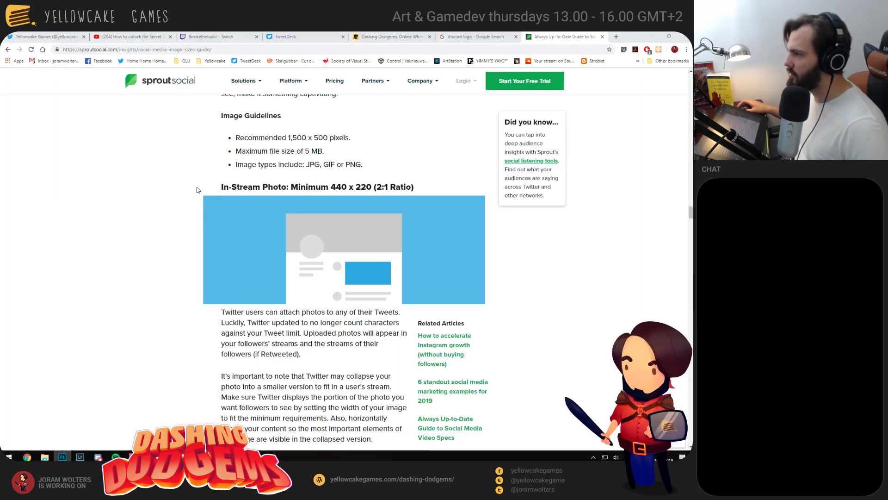
Create a new white document of 1000 by 500 pixels at 72 pixels per inch
key("ctrl+n")
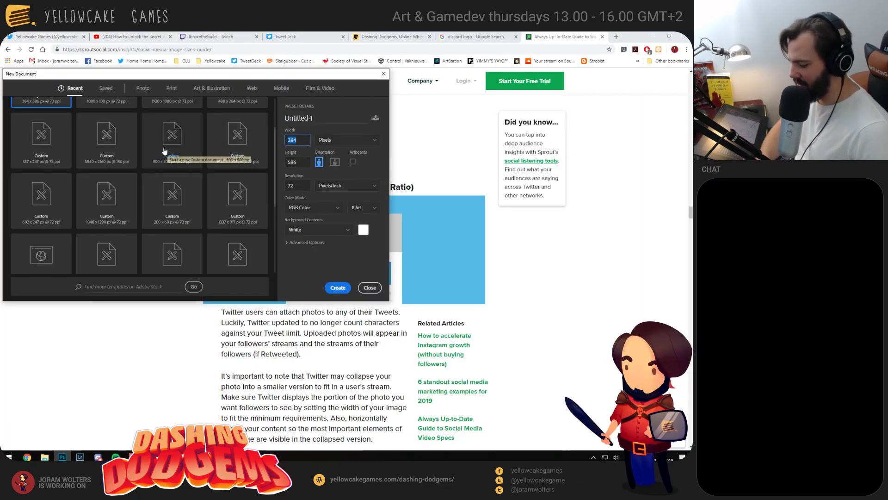
type("1000")
key("Tab")
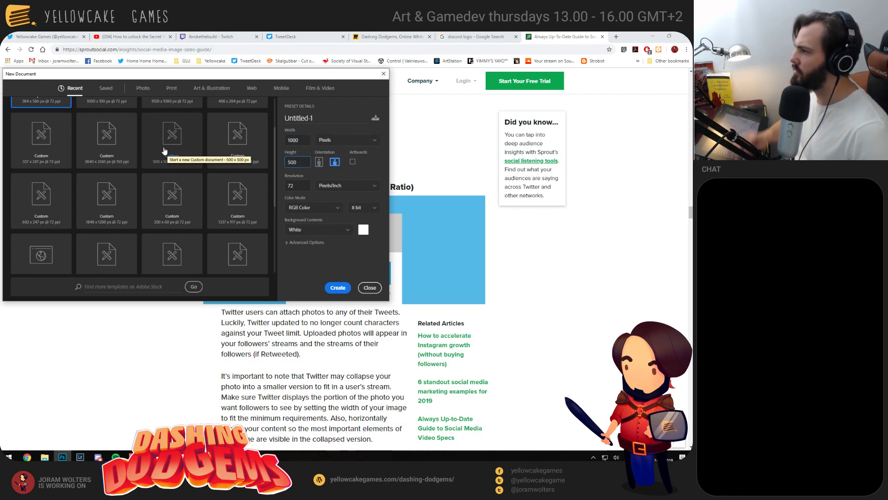
left_click(338, 287)
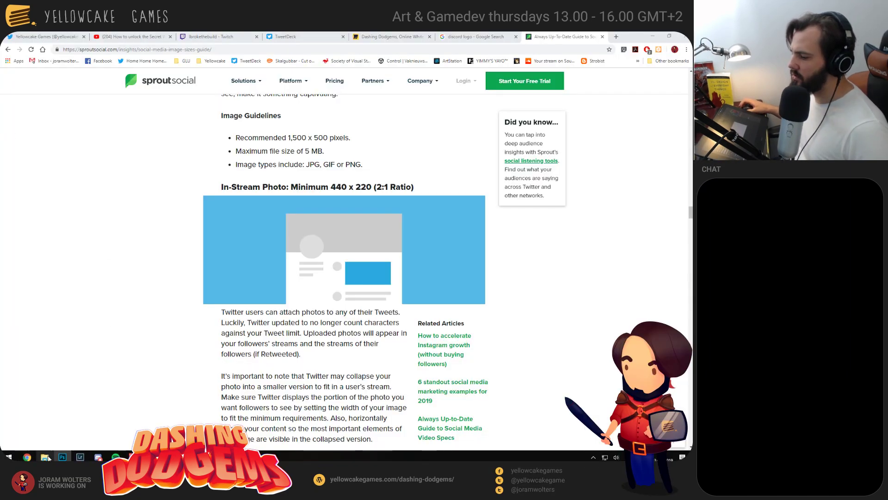
Place vectorlogo.ai from the promo folder as a smart object in the left part of the new canvas
left_click(44, 457)
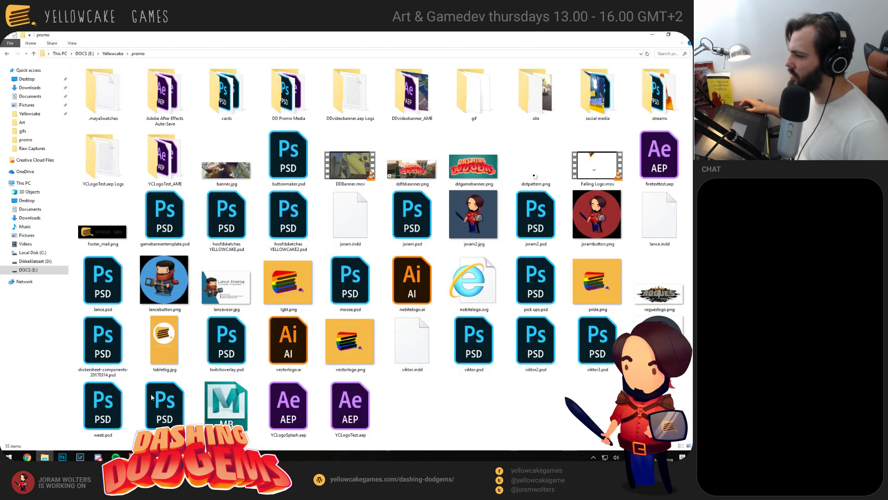
key("alt+Tab")
left_click_drag(289, 341, 371, 280)
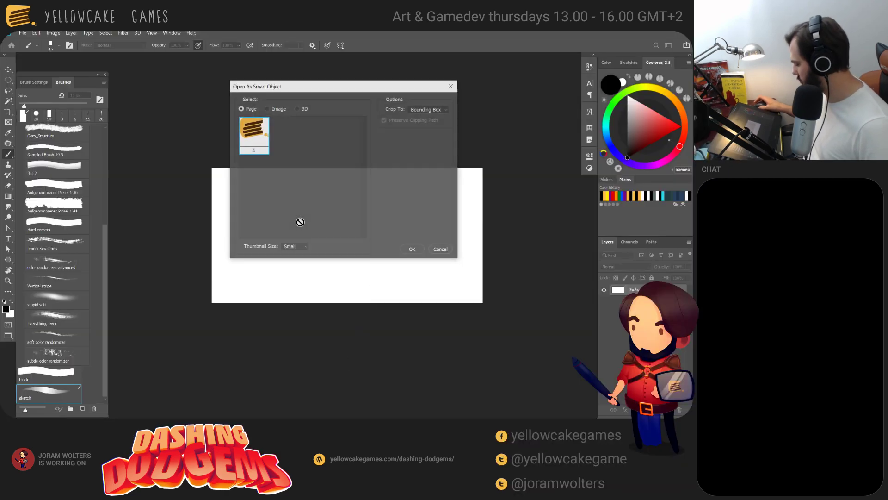
left_click(412, 250)
left_click_drag(440, 168, 267, 227)
key("Return")
Switch to the browser and compare the Discord Logos and Discord - Branding images in the "discord logo" search
key("alt+Tab")
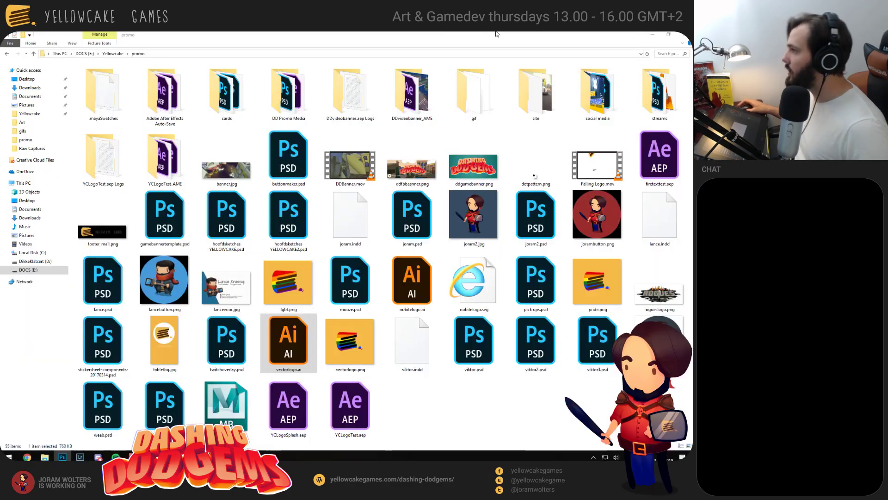
key("alt+Tab")
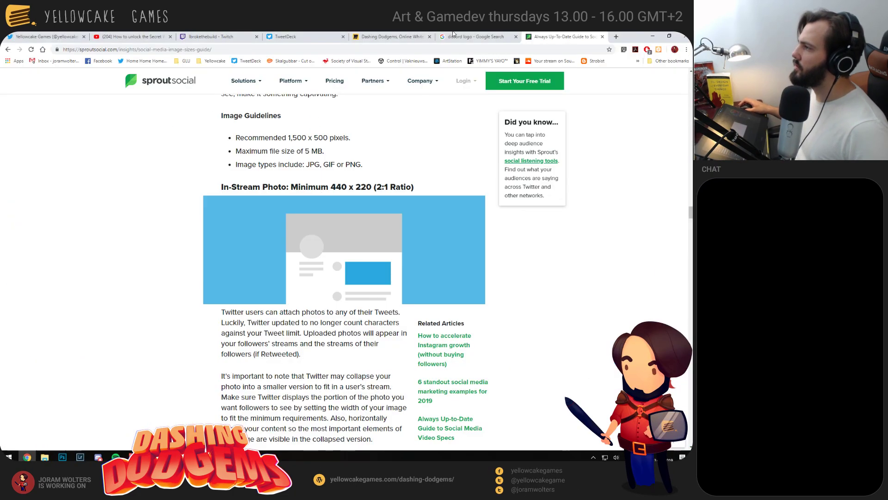
left_click(454, 36)
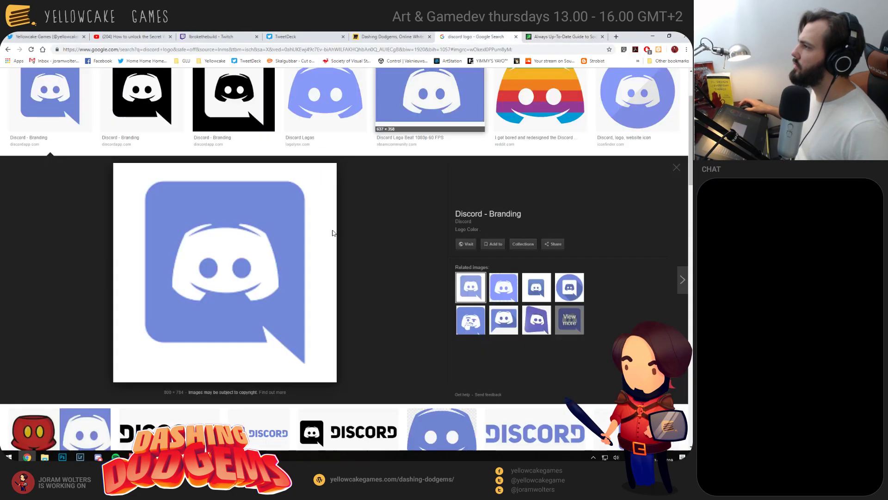
scroll(185, 250, "up", 2)
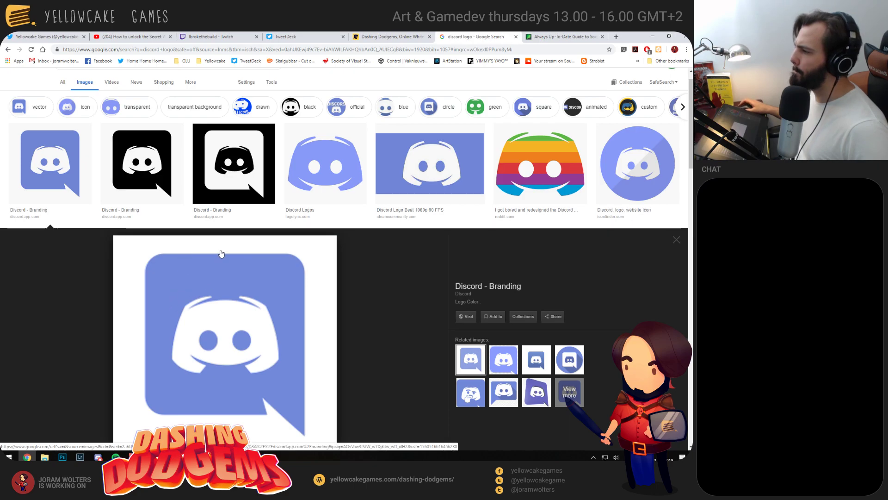
scroll(233, 273, "down", 1)
left_click(326, 132)
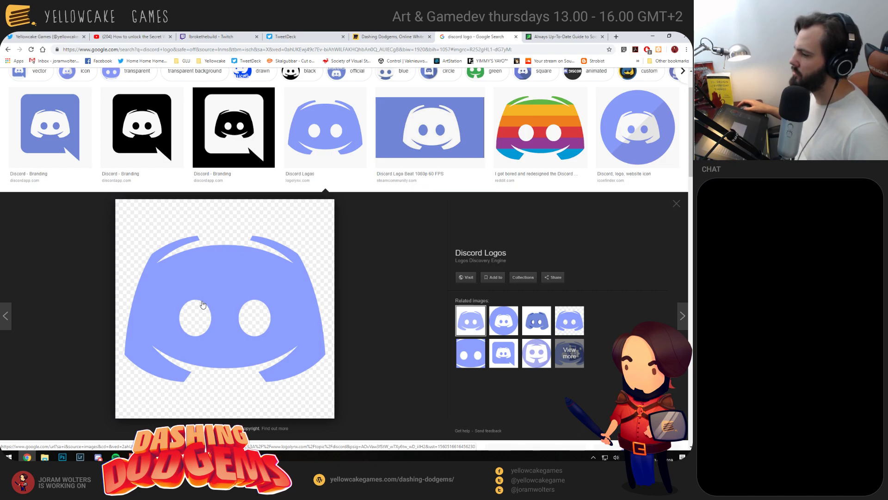
scroll(226, 302, "down", 1)
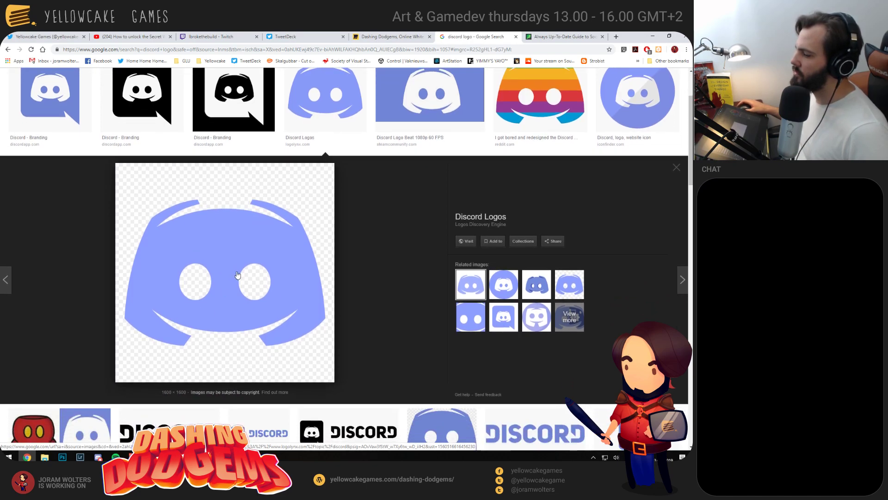
scroll(241, 277, "down", 2)
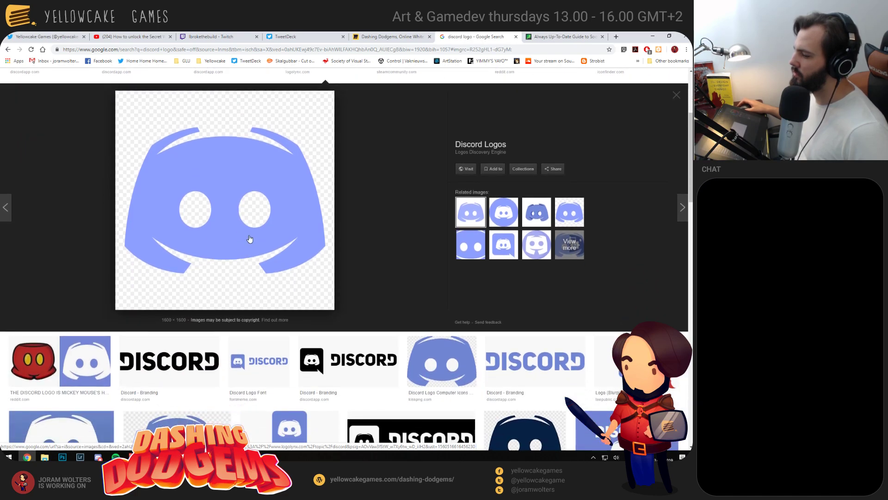
scroll(250, 239, "up", 3)
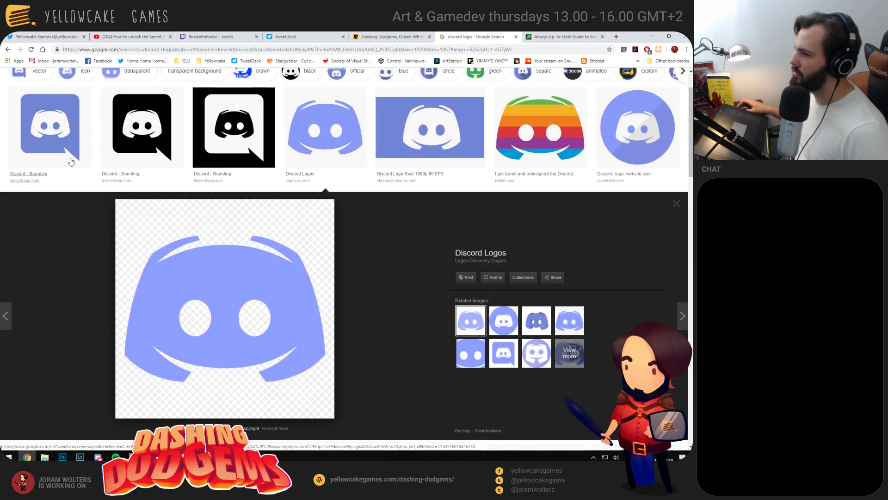
left_click(46, 126)
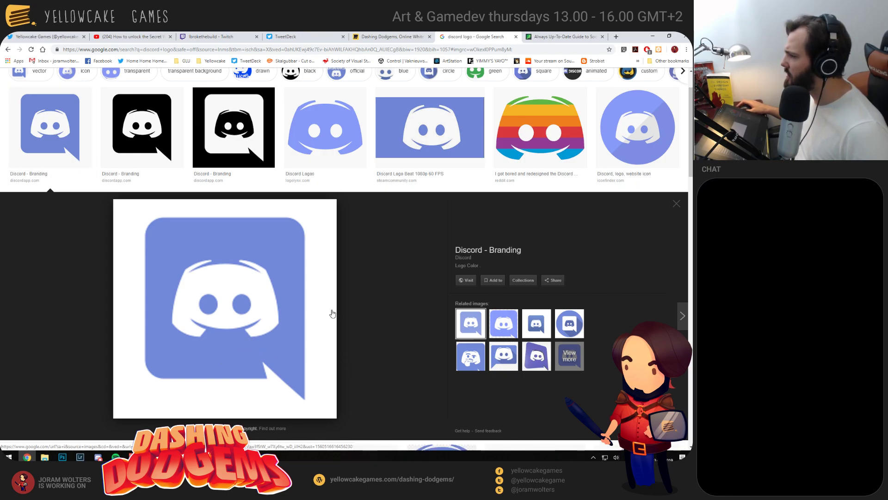
Open the Discord - Branding page in a new tab and look through its main and alternate logos
right_click(233, 288)
left_click(488, 250)
left_click(489, 250)
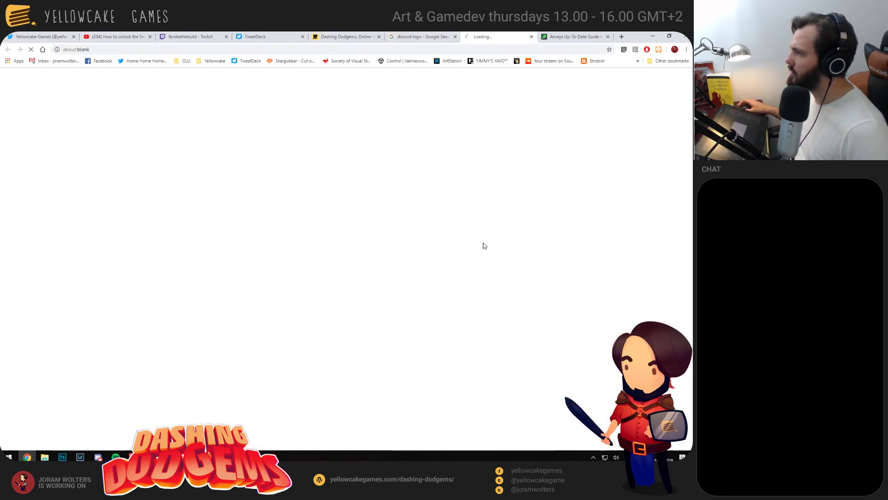
scroll(139, 243, "down", 2)
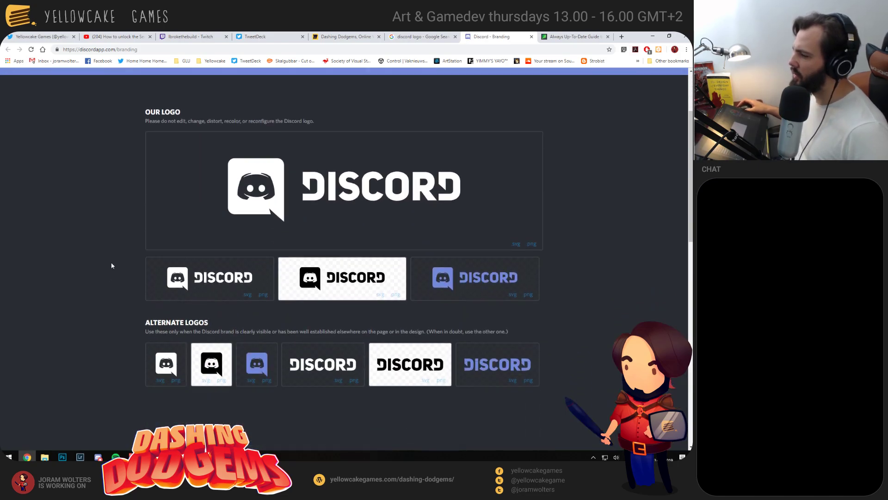
scroll(361, 292, "down", 2)
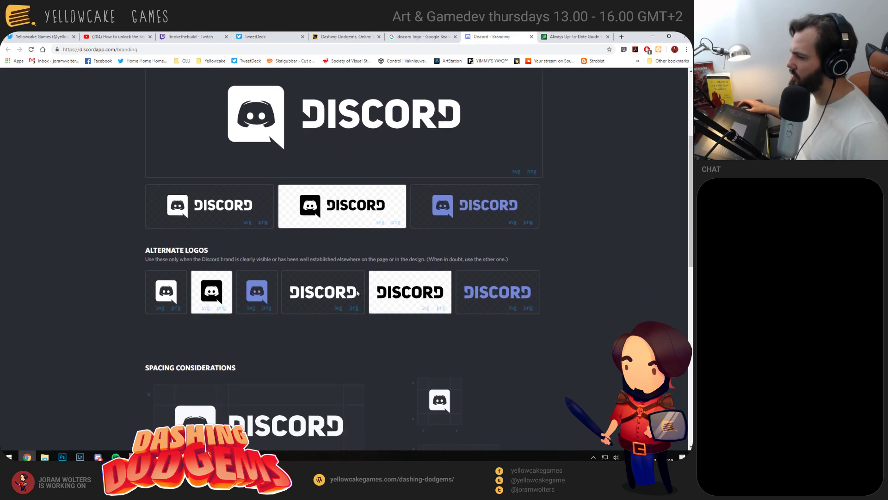
Download the blue alternate Discord icon as Discord-Logo-Color.png into the Yellowcake folder
left_click(251, 307)
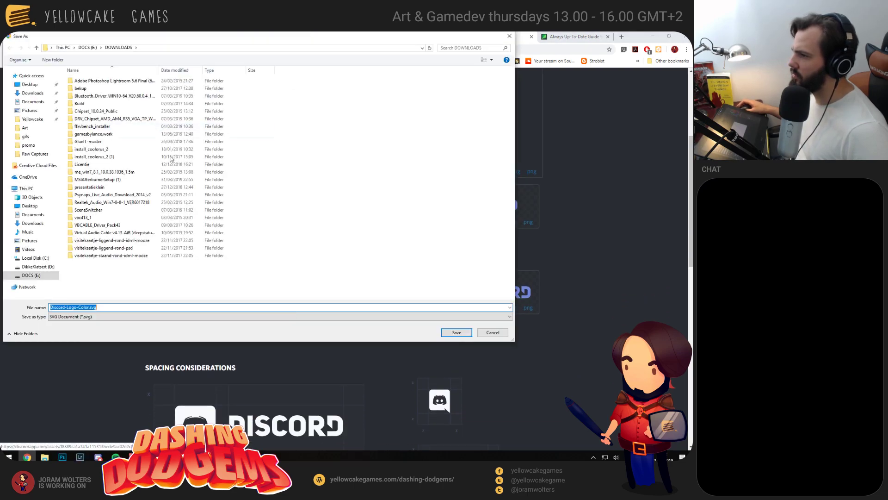
key("Return")
left_click(267, 308)
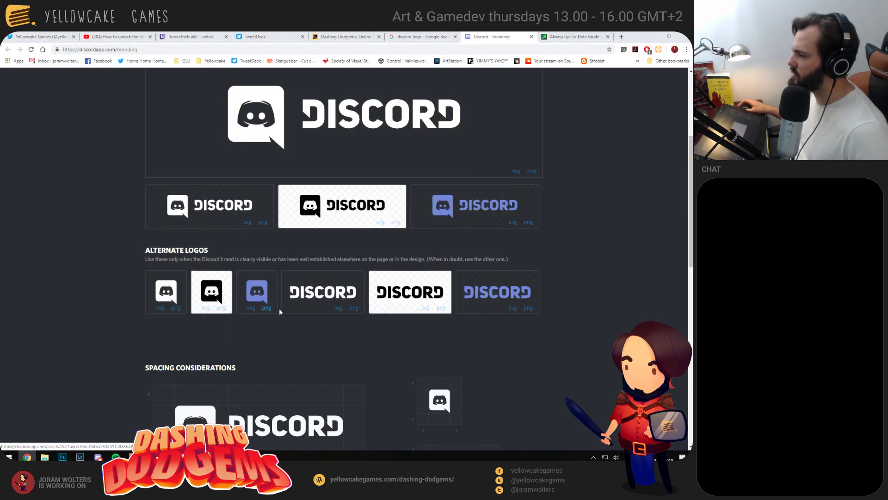
left_click(33, 121)
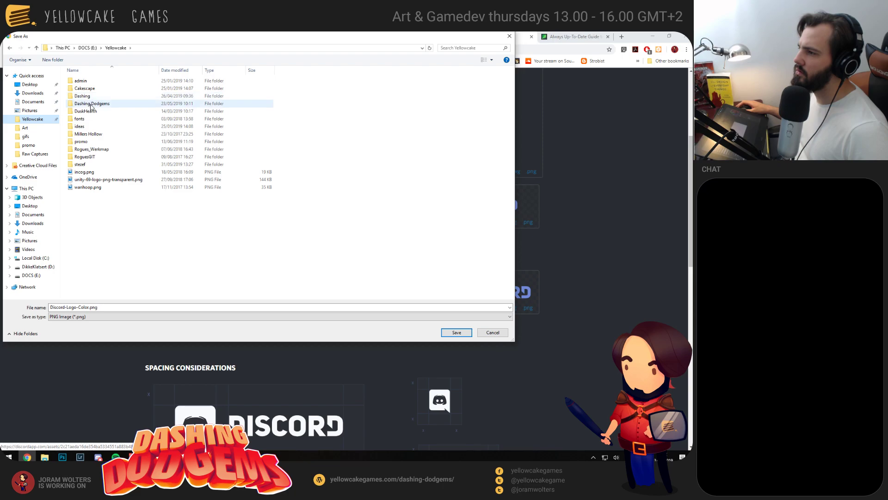
left_click(468, 333)
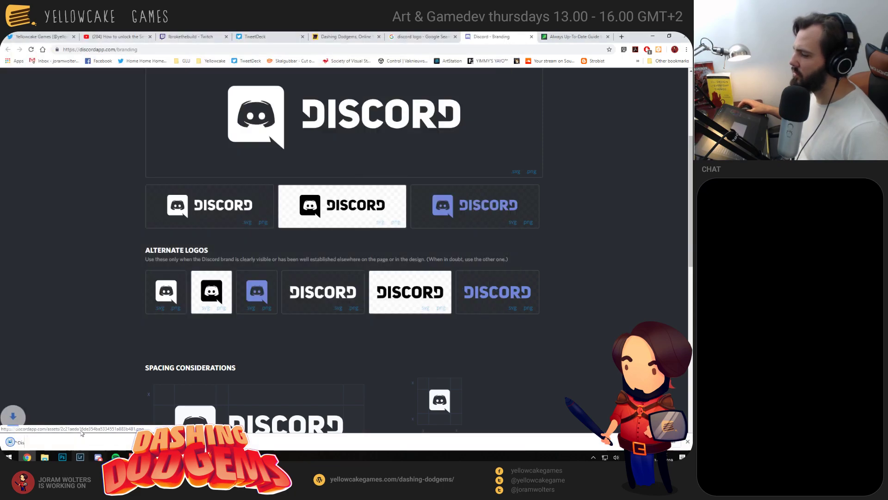
Show the downloaded Discord-Logo-Color.png in its folder and place it in the Photoshop document beside the cake logo
left_click(77, 443)
left_click(93, 418)
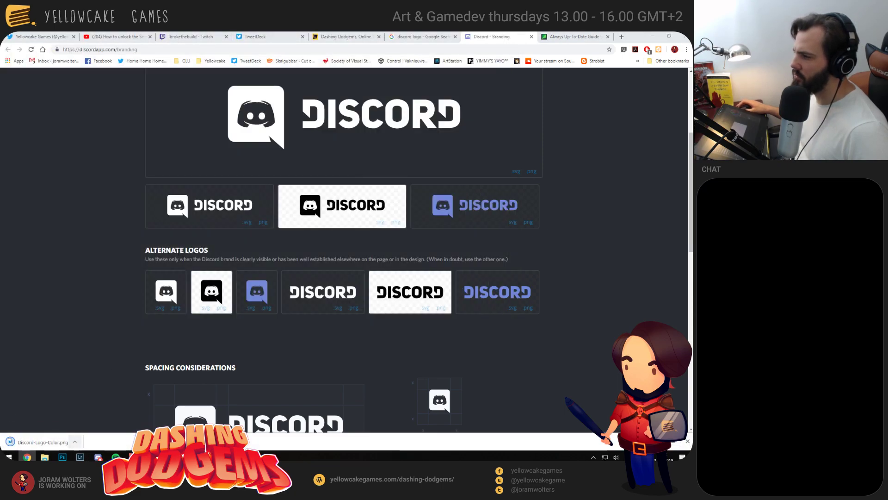
left_click_drag(112, 171, 370, 212)
key("Return")
Align the logos' vertical centres, move the Discord logo farther right and shift the cake logo slightly inward
key("v")
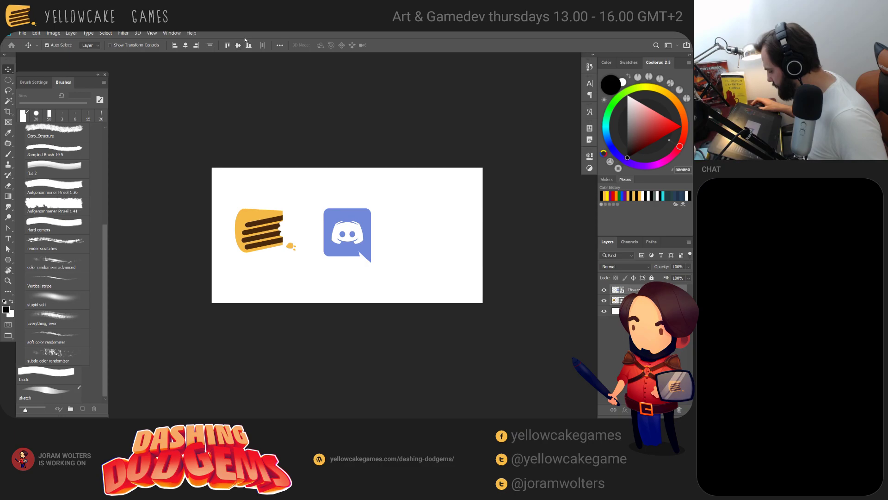
left_click(239, 45)
left_click_drag(351, 237, 400, 254)
left_click_drag(263, 238, 280, 241)
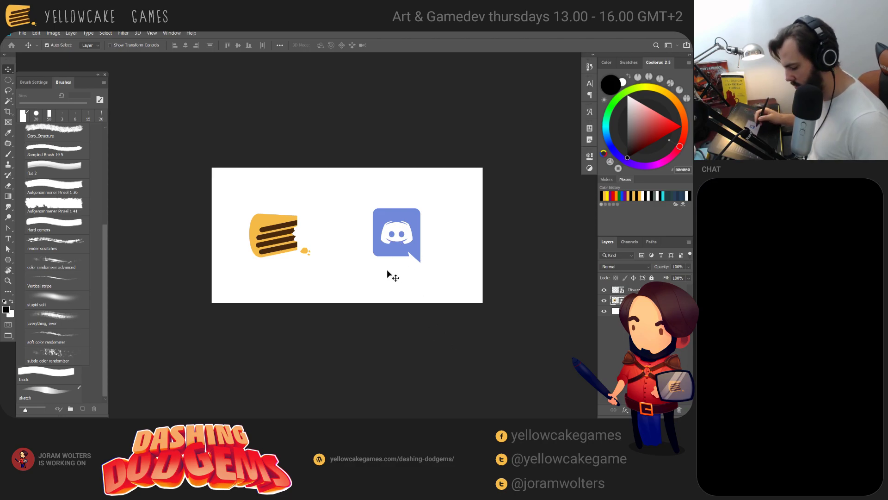
Sample white from the canvas and draw a white circle around the cake logo with the Ellipse tool
key("u")
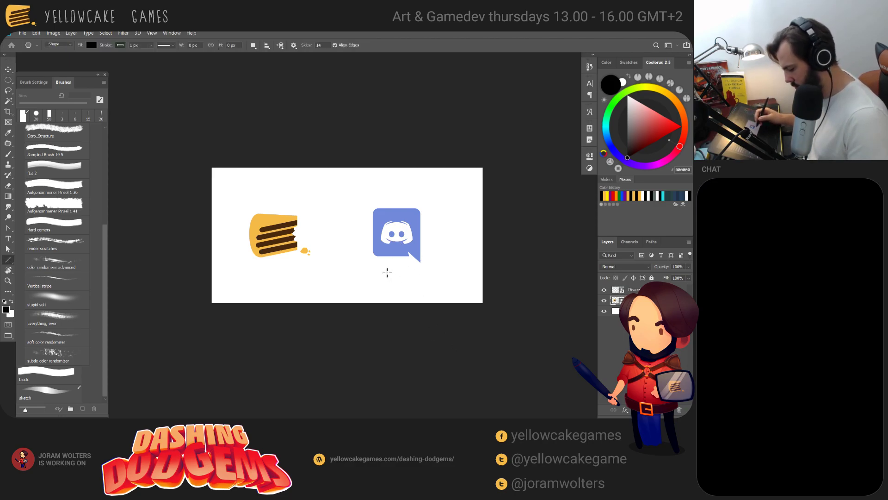
key("shift+u")
key("shift+u")
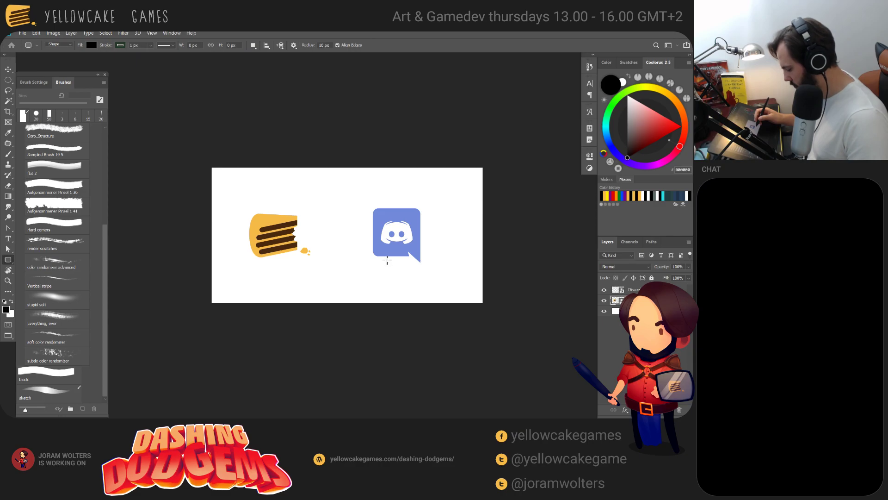
key("shift+u")
key("i")
left_click(316, 199)
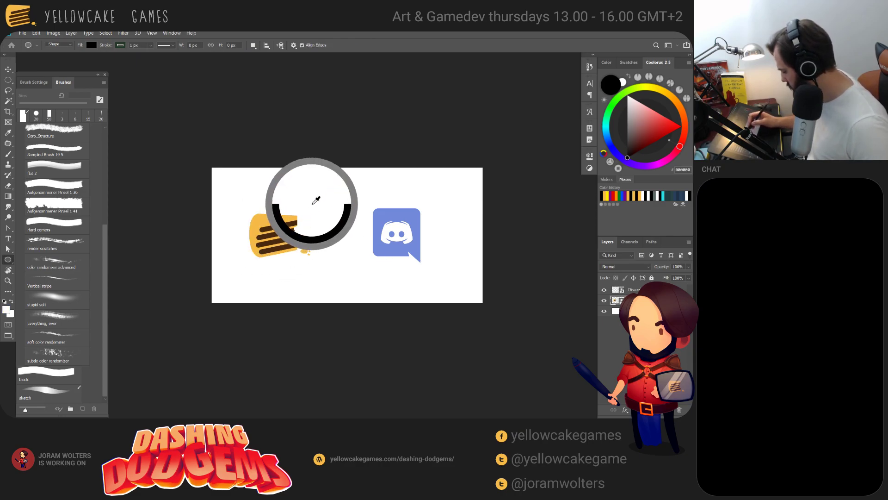
mouse_move(317, 246)
left_mouse_down()
mouse_move(363, 210)
mouse_move(356, 224)
mouse_move(304, 244)
left_mouse_up()
Move the white circle's layer beneath the cake logo's layer and select the cake logo layer
key("v")
left_click(487, 216)
left_click(480, 233)
key("Escape")
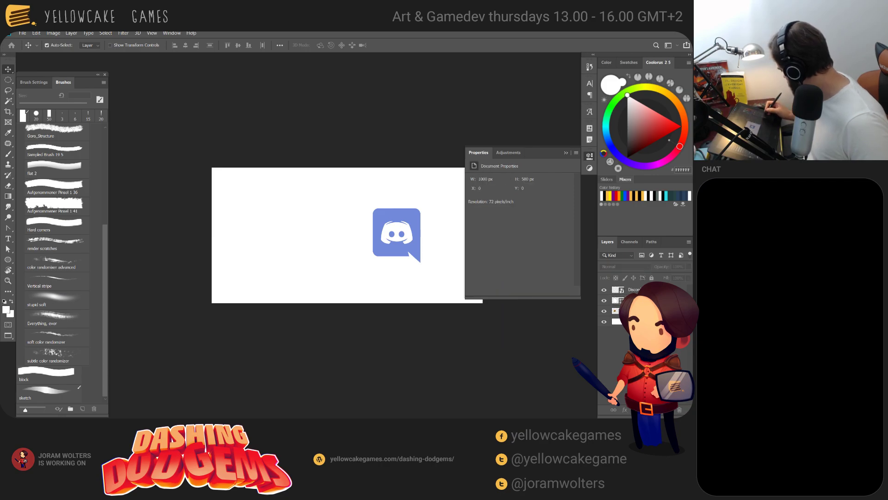
left_click_drag(632, 301, 631, 317)
left_click(632, 300)
Sample the cake logo's yellow and try filling the entire background layer with it
key("g")
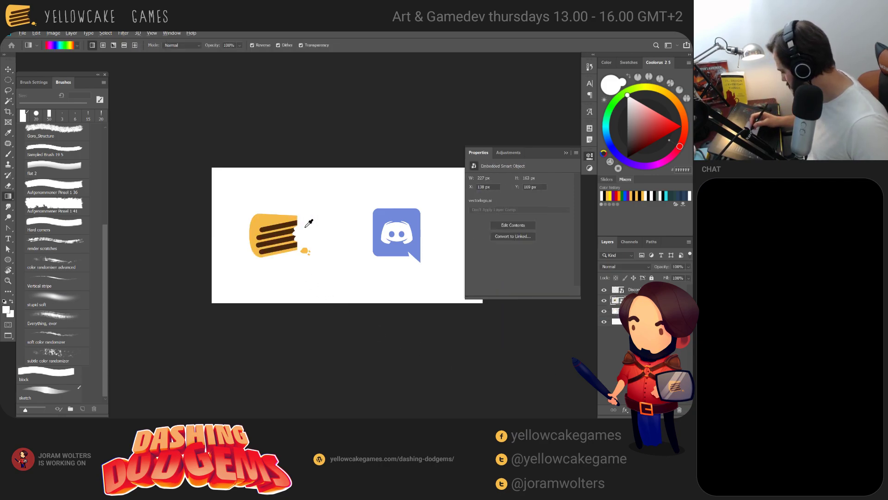
left_click(286, 220, "alt")
left_click(631, 321)
key("alt+BackSpace")
key("ctrl+z")
Fill the cake side of the background layer with yellow, using a polygonal selection with a slanted edge between the logos
key("l")
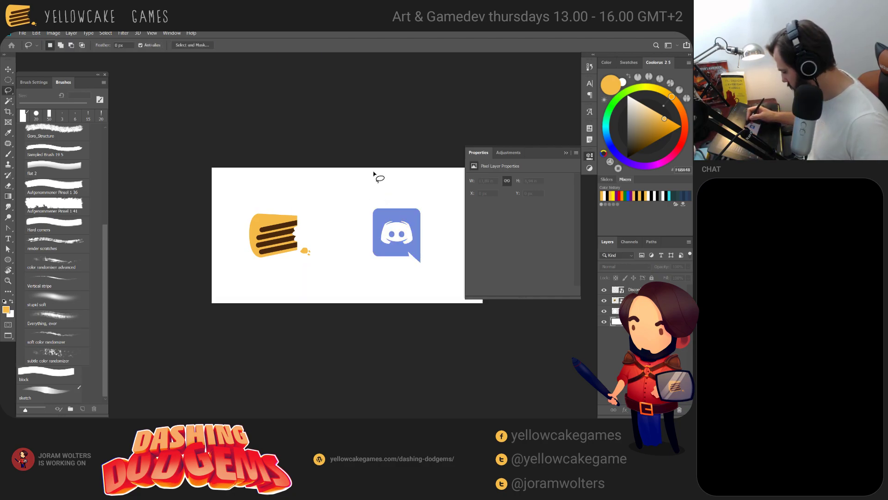
key("shift+l")
left_click(388, 157)
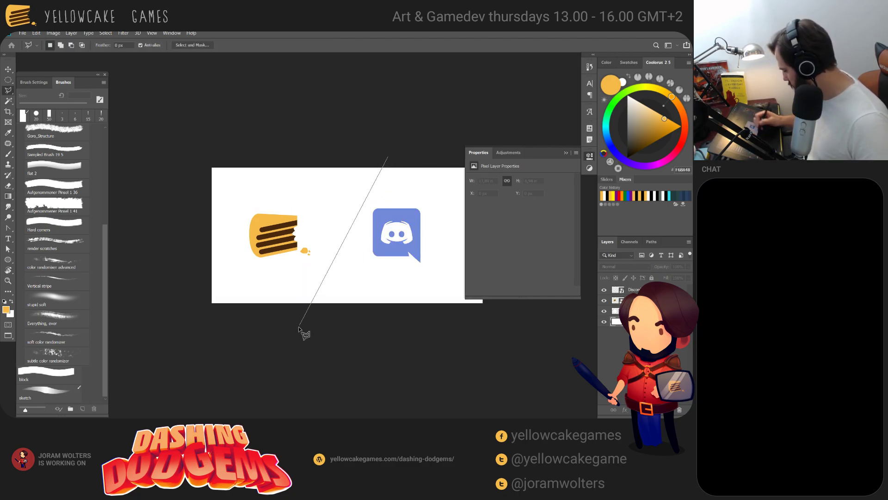
left_click(302, 336)
left_click(184, 344)
left_click(172, 184)
left_click(317, 105)
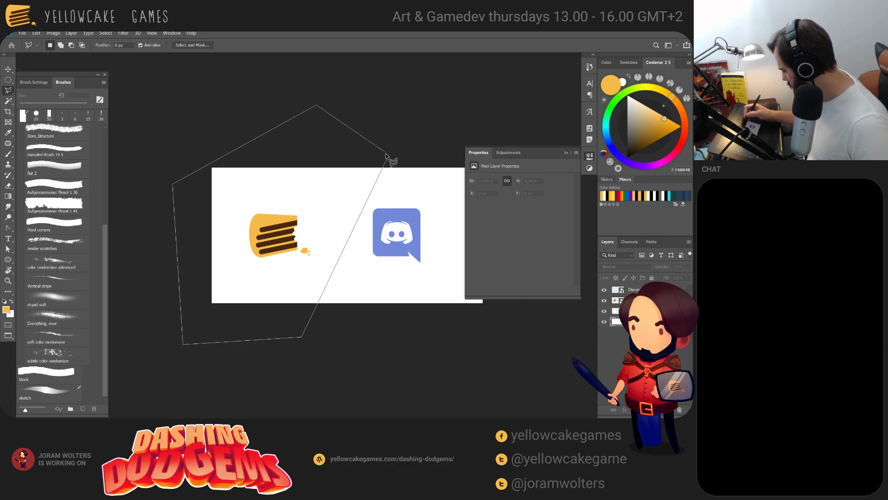
left_click(388, 158)
key("alt+BackSpace")
key("ctrl+d")
Nudge the cake logo down by two pixels within its white circle
key("v")
left_click_drag(286, 239, 287, 238)
key("Down")
key("Down")
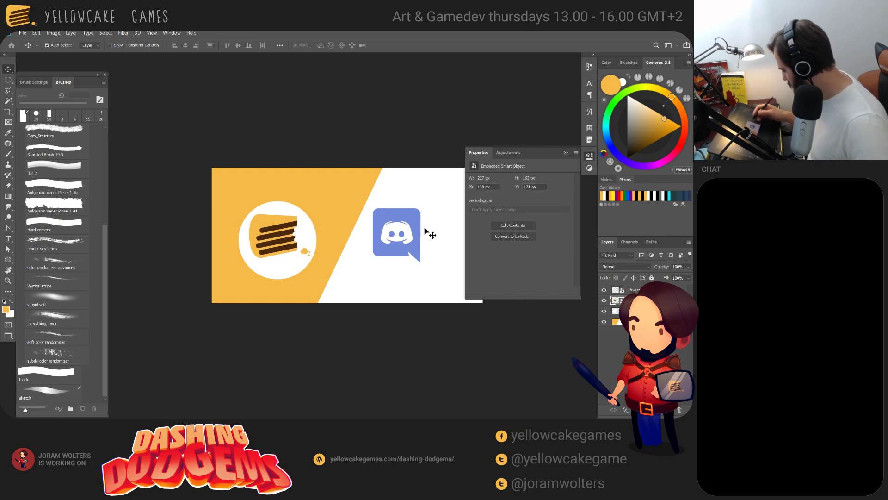
Collapse the layer properties, shift the Discord logo outward and place a copy of the white circle behind it
left_click(592, 157)
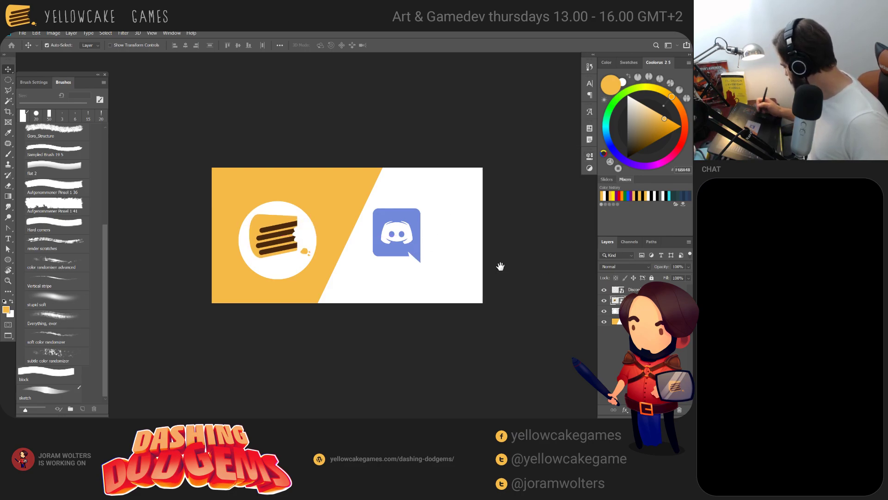
left_click_drag(406, 253, 434, 250)
left_click_drag(271, 266, 417, 264)
Add a new layer directly above the background and fill it with the Discord logo's sampled blue
left_click(618, 332)
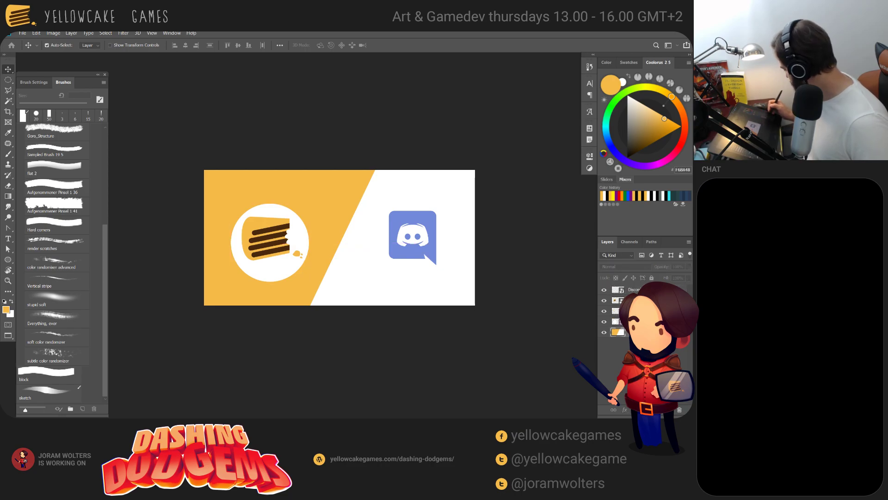
key("ctrl+shift+alt+n")
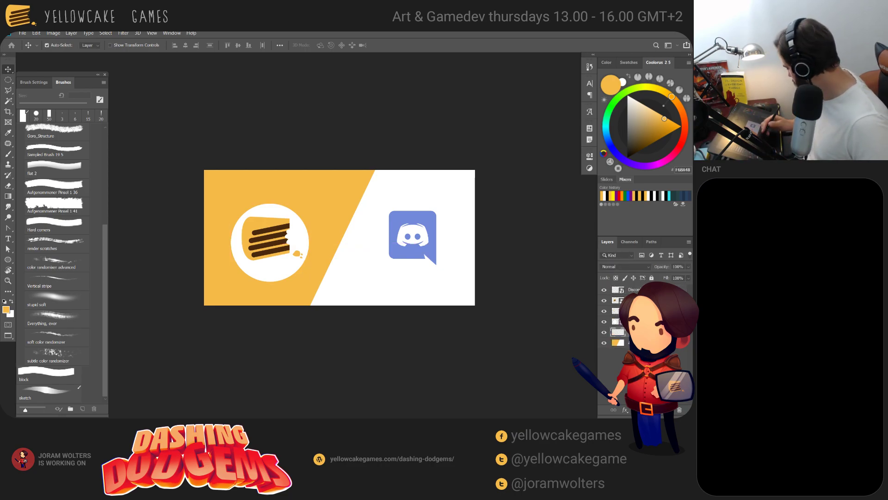
key("g")
left_click(412, 251, "alt")
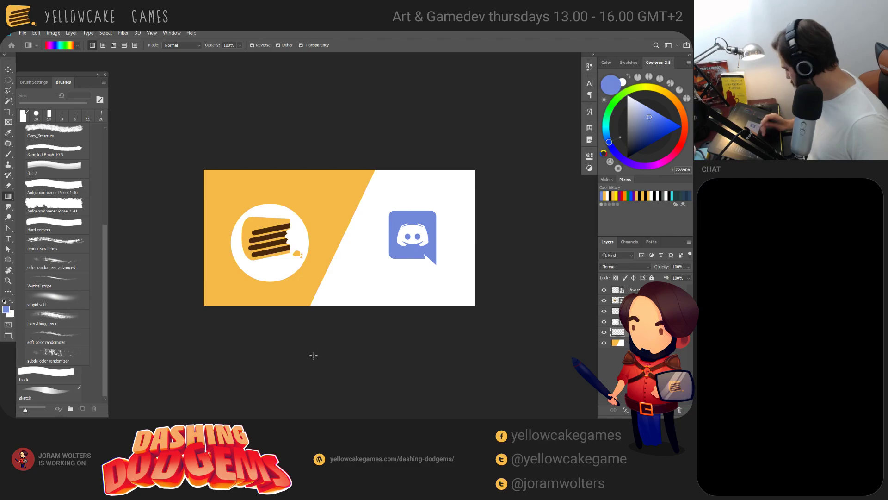
key("alt+BackSpace")
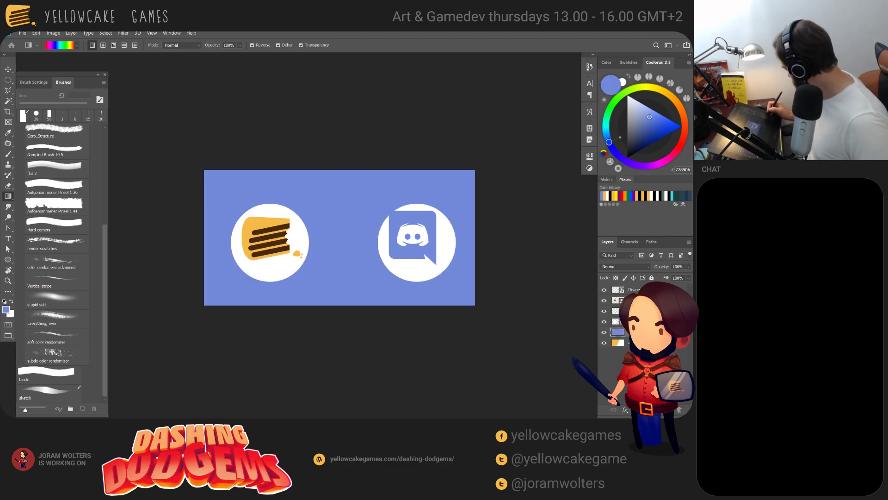
key("alt+[")
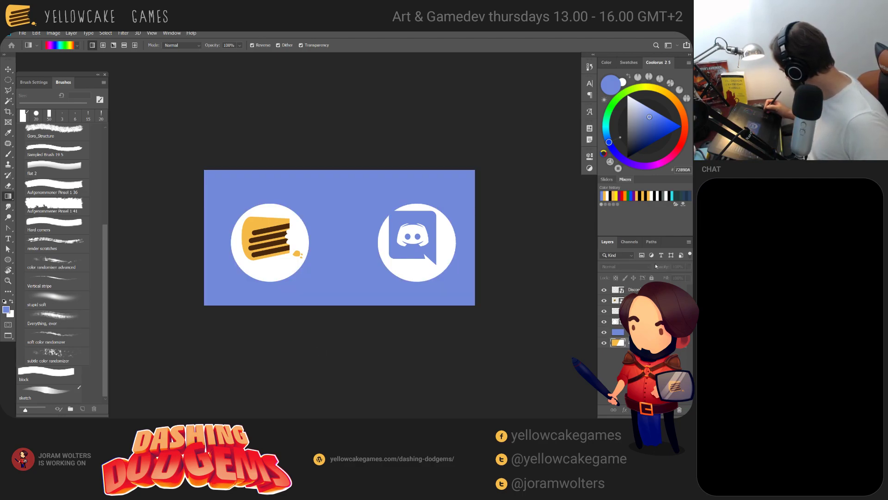
right_click(619, 341)
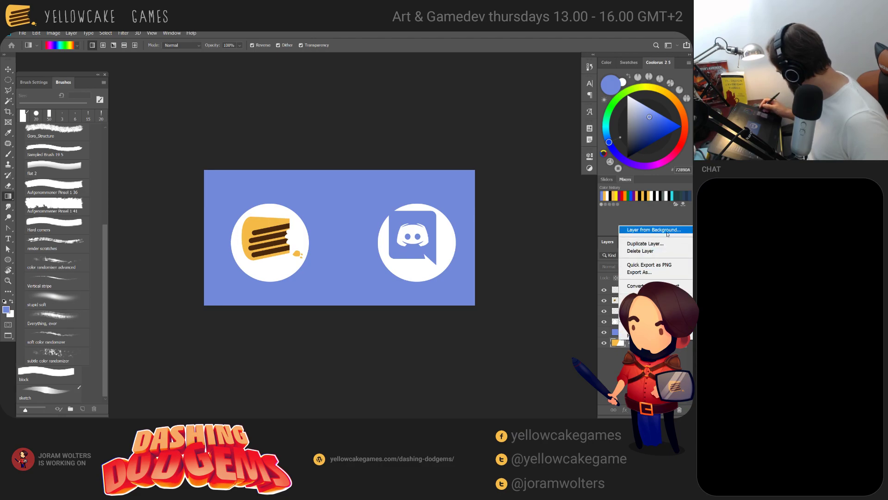
left_click(623, 328)
key("alt+bracketright")
Outline the cake half of the canvas with a polygonal selection whose slanted edge runs between the two white circles
key("l")
left_click(383, 150)
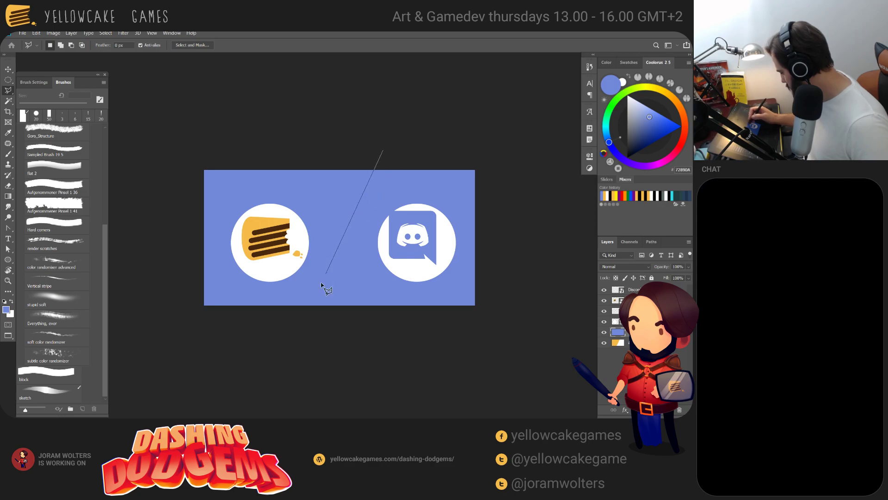
key("Escape")
left_click(371, 157)
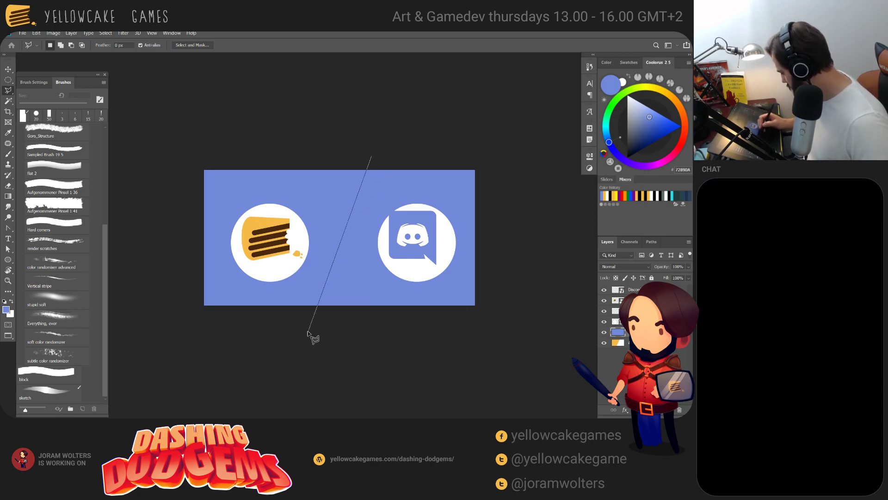
left_click(307, 340)
left_click(142, 298)
left_click(170, 159)
left_click(279, 124)
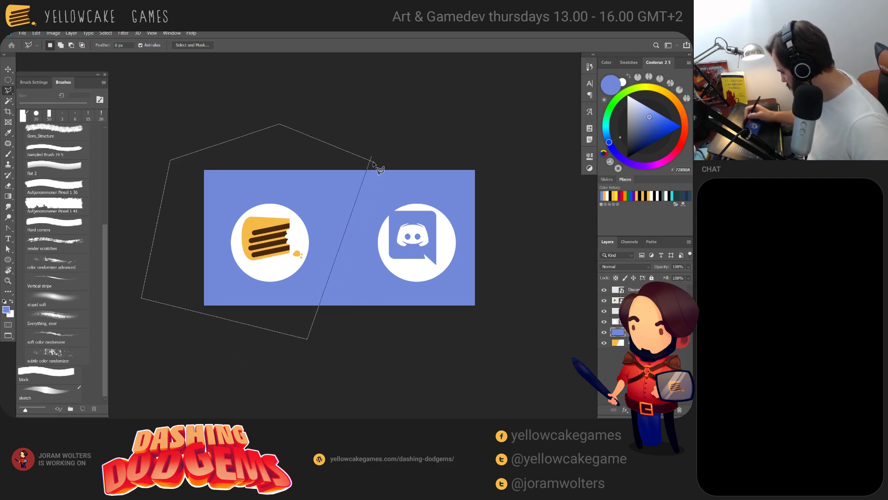
left_click(372, 156)
Fill the selected cake half with the cake logo's sampled yellow on a new layer and deselect
key("g")
left_click(302, 253, "alt")
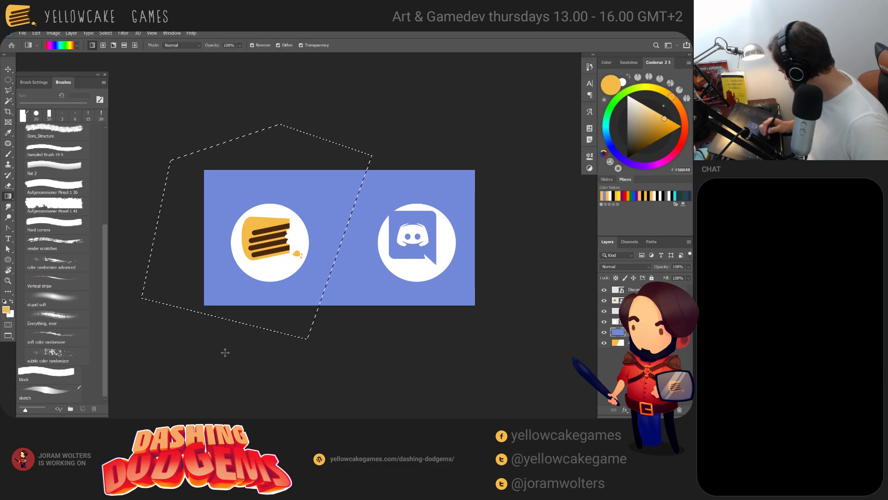
key("ctrl+shift+alt+n")
key("alt+BackSpace")
key("ctrl+d")
Centre both white circles vertically on the canvas and enlarge the circle behind the Discord logo
key("v")
left_click_drag(431, 243, 431, 247)
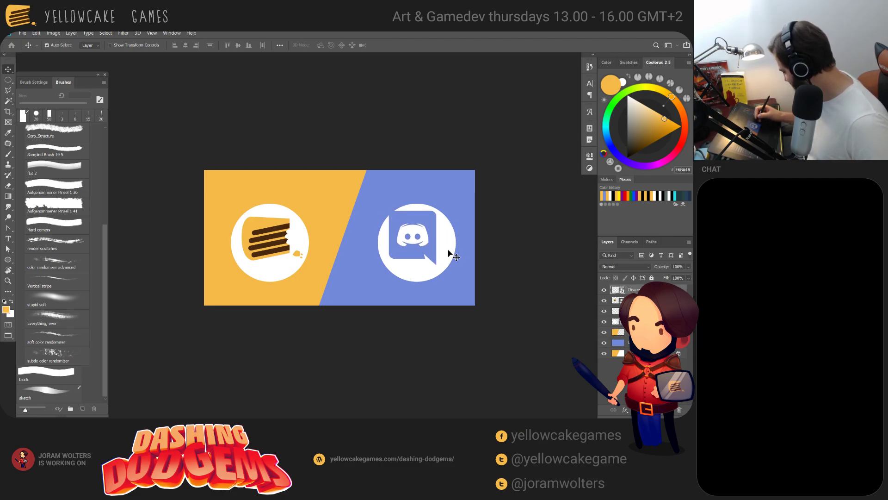
left_click_drag(455, 253, 444, 245)
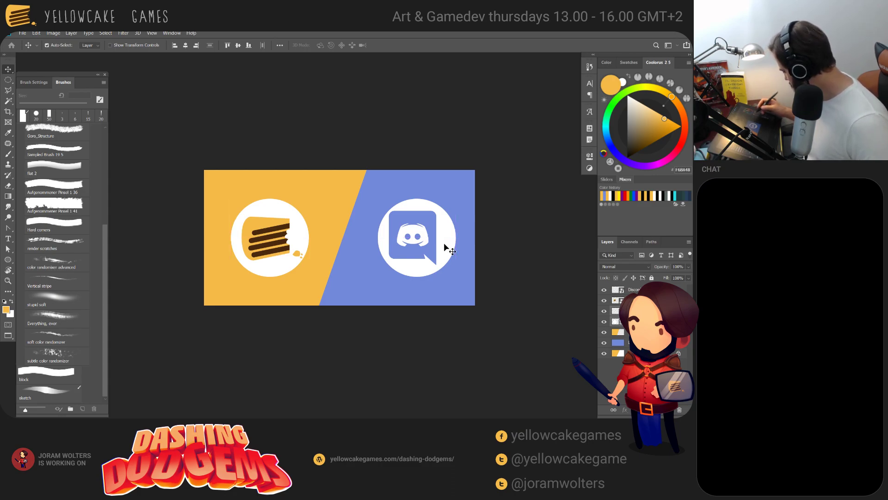
key("ctrl+t")
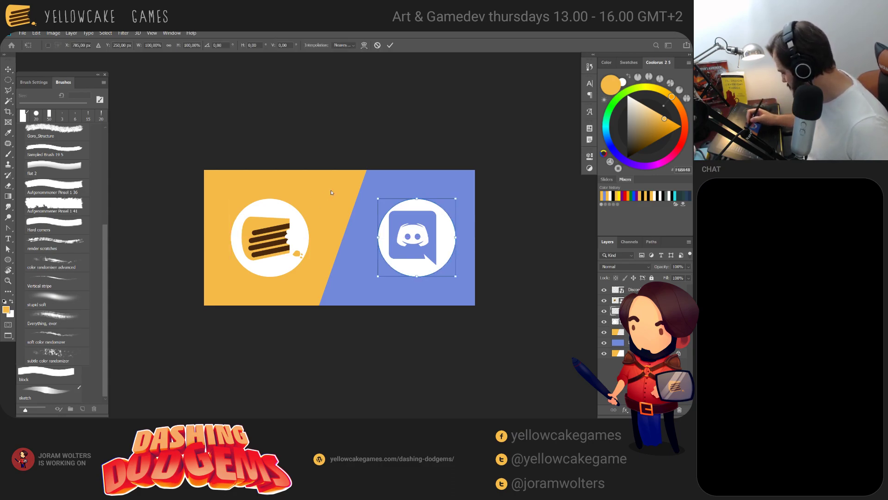
mouse_move(461, 197)
left_mouse_down()
mouse_move(469, 185)
mouse_move(463, 193)
left_mouse_up()
key("Return")
Delete the smaller circle behind the cake logo and replace it with a copy of the enlarged Discord circle
left_click_drag(282, 259, 285, 314)
key("Delete")
left_click_drag(448, 250, 308, 303)
Adjust the Discord logo's circle and align the cake logo with its circle on their horizontal centres
left_click_drag(454, 242, 452, 248)
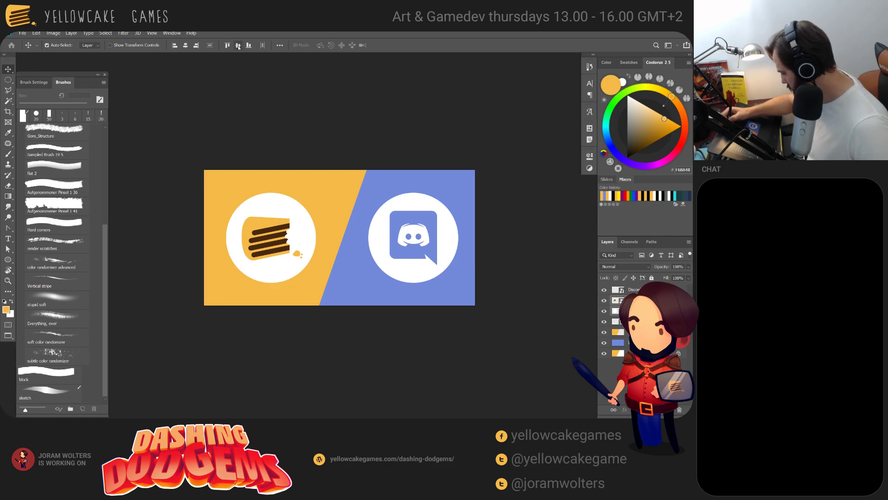
left_click(186, 45)
left_click(268, 119)
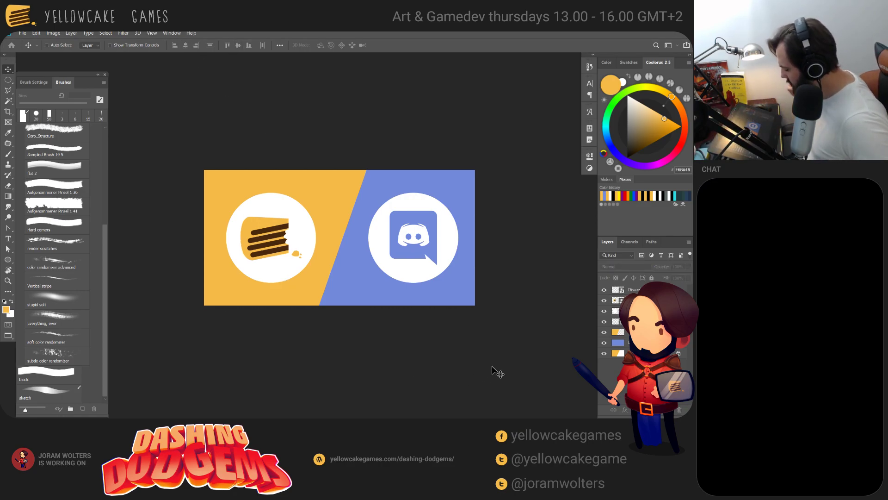
Switch to Discord, paste the promo image into the streamingchannel, upload it and preview it enlarged
key("alt+Tab")
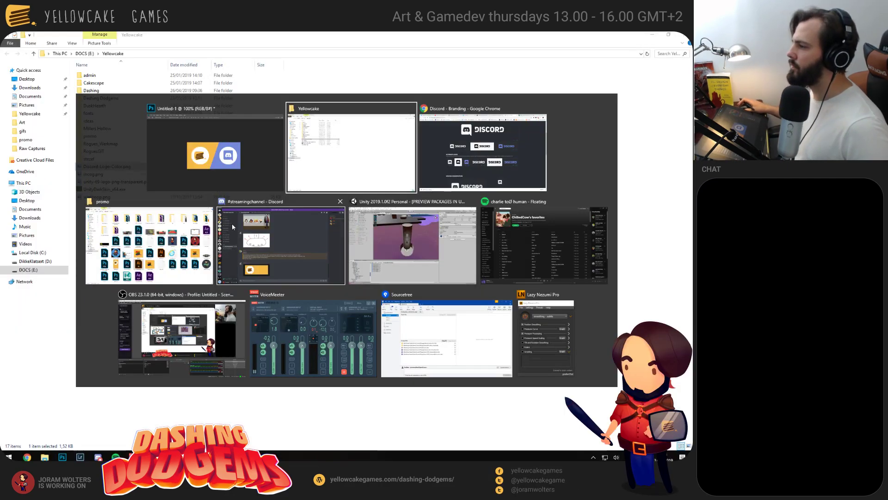
left_click(323, 238)
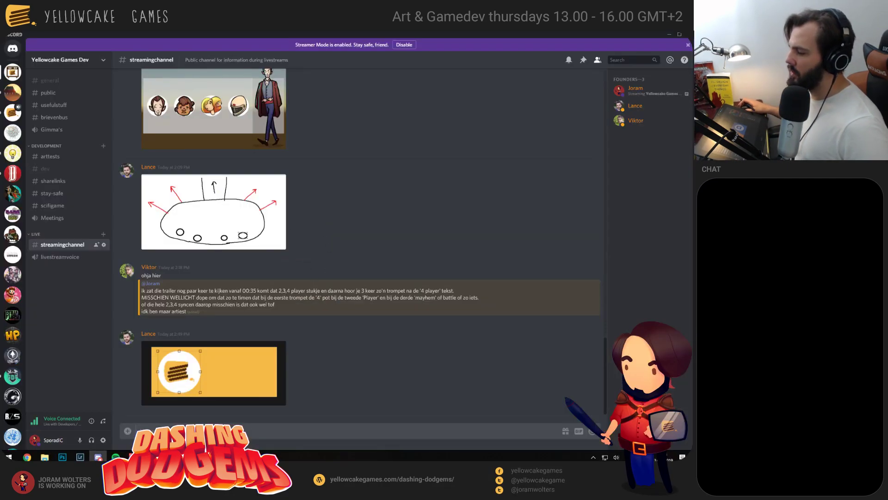
key("ctrl+v")
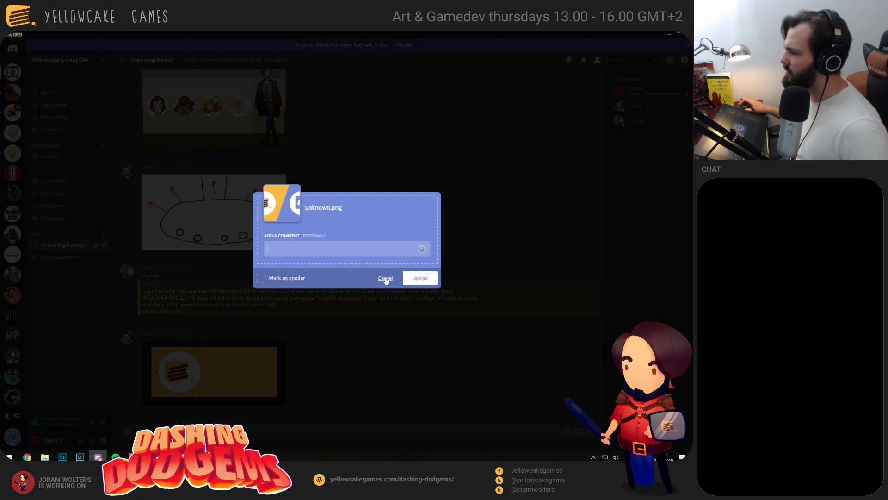
left_click(421, 279)
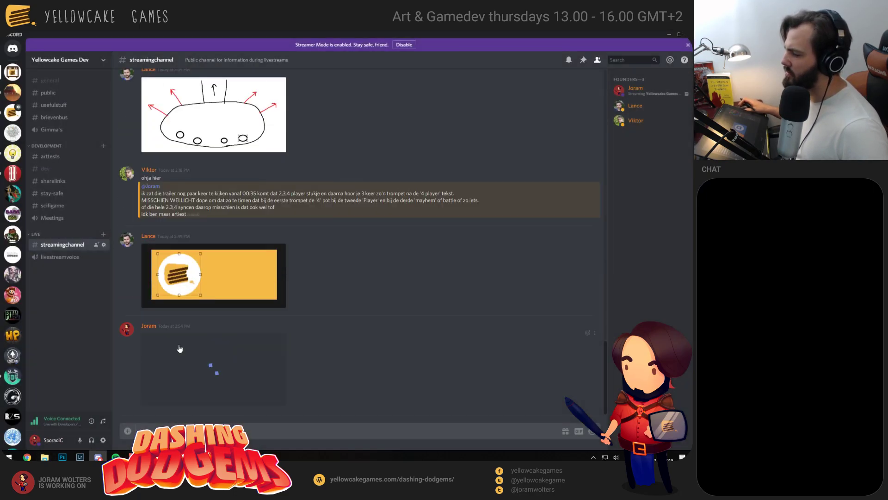
left_click(254, 356)
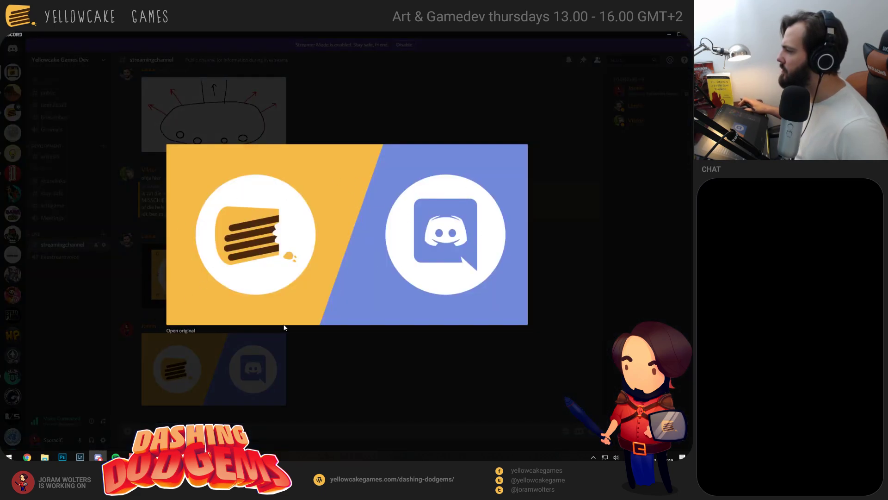
left_click(331, 390)
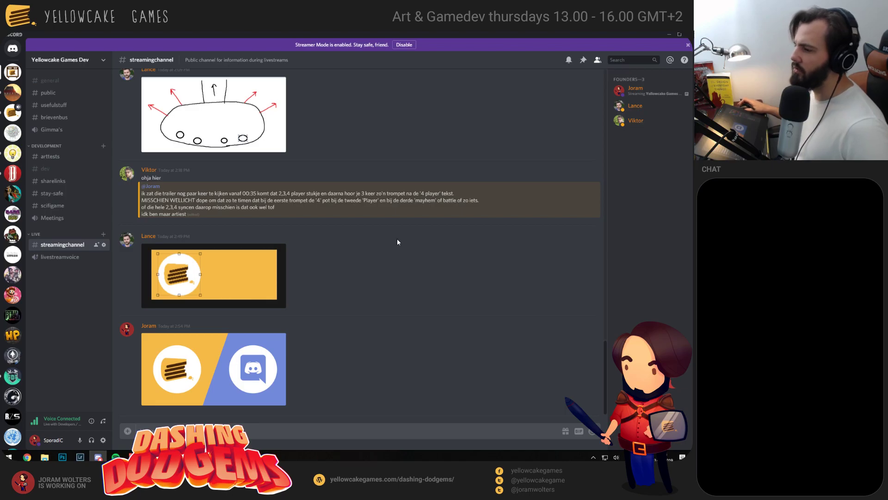
Switch to Chrome and bring up the Twitch channel page to check the live stream and its chat
key("alt+Tab")
left_click(206, 235)
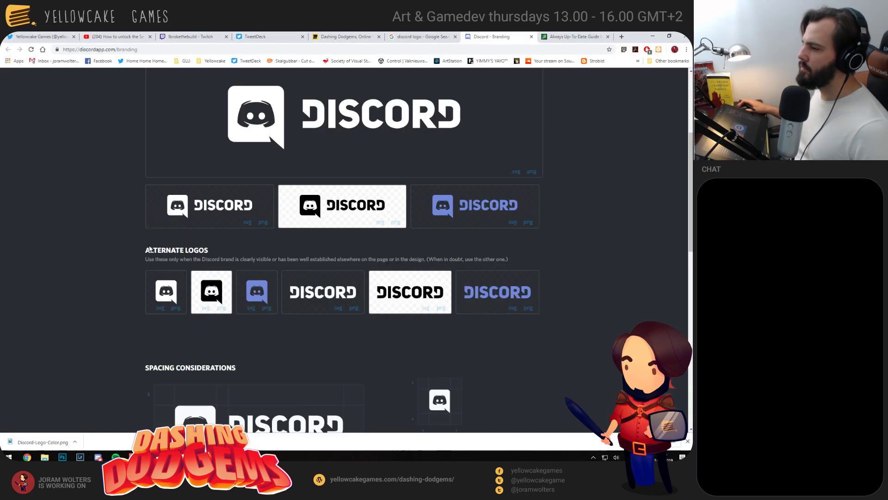
left_click(191, 37)
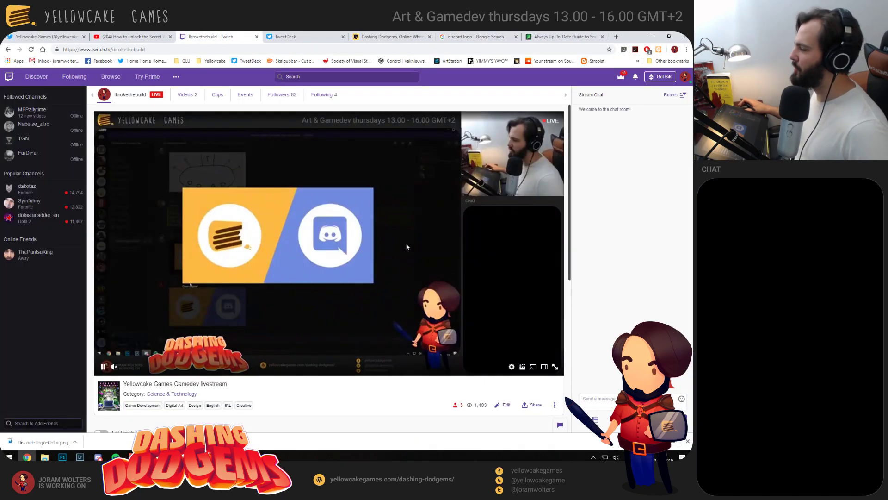
Switch back to Photoshop, return to the elevator shaft sketch document and activate the Brush tool for the column drawing
key("alt+Tab")
key("ctrl+a")
key("ctrl+Tab")
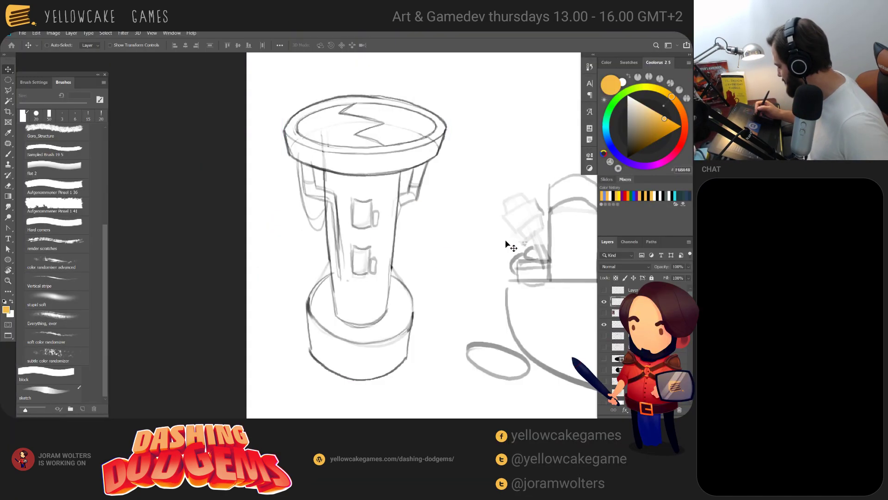
mouse_move(446, 307)
left_mouse_down()
mouse_move(401, 304)
mouse_move(409, 262)
left_mouse_up()
key("b")
left_click_drag(332, 233, 407, 242)
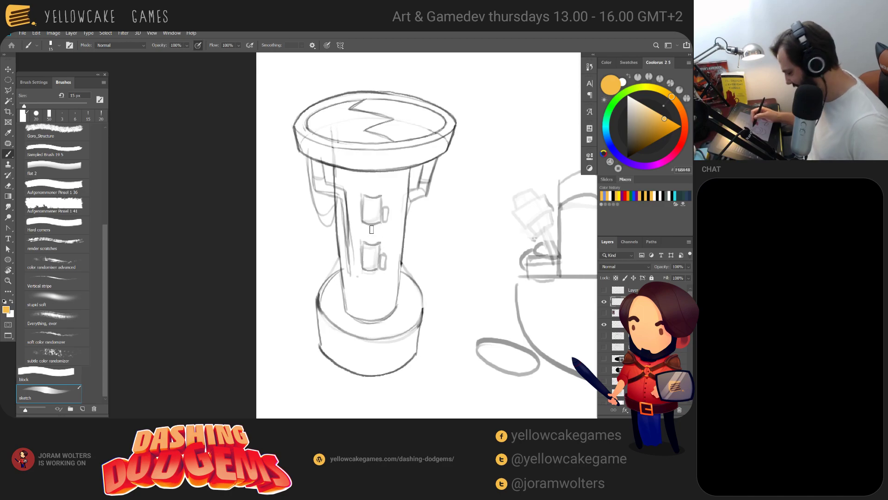
Select the lower window on the column shaft with a freehand lasso and move it further down the shaft with Free Transform
key("l")
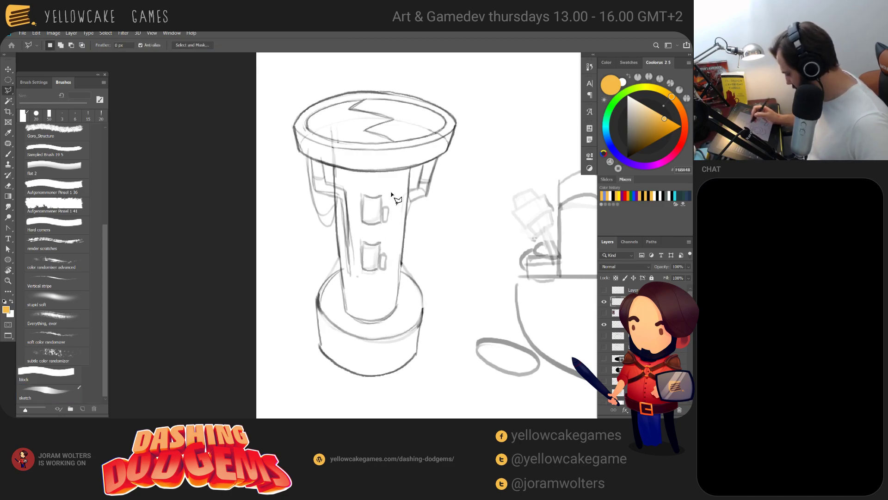
key("shift+l")
left_click(372, 233)
key("Escape")
key("shift+l")
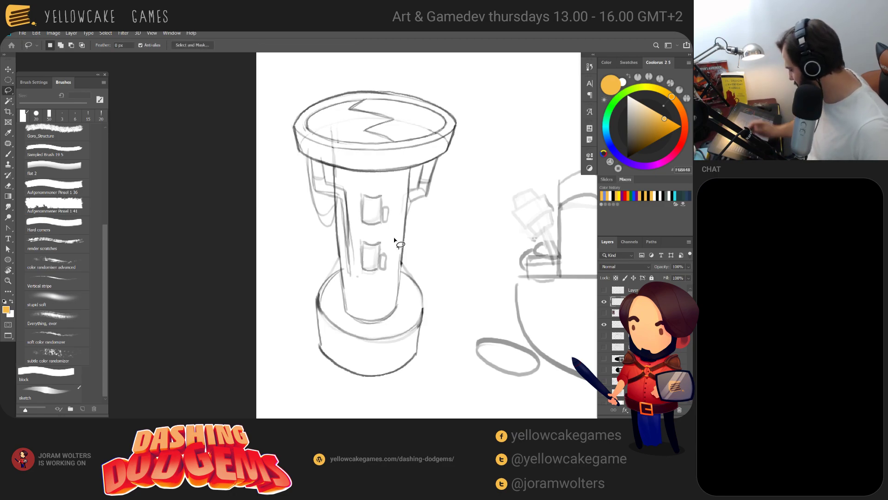
mouse_move(365, 236)
left_mouse_down()
mouse_move(379, 288)
mouse_move(352, 254)
mouse_move(364, 232)
left_mouse_up()
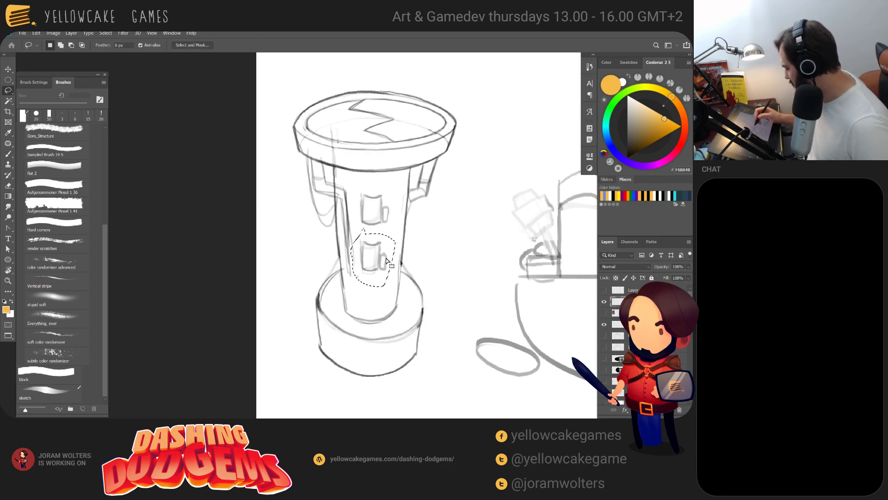
key("v")
key("ctrl+t")
left_click_drag(389, 251, 384, 256)
left_click_drag(384, 289, 358, 290)
key("Return")
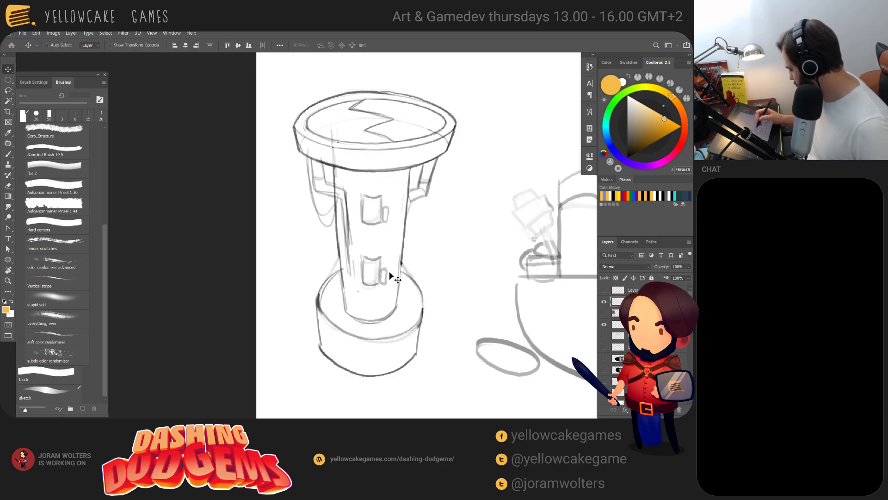
Transform the lower window slightly to fit the tapering shaft, nudge it up and return to the Brush tool
key("ctrl+t")
left_click_drag(388, 293, 386, 292)
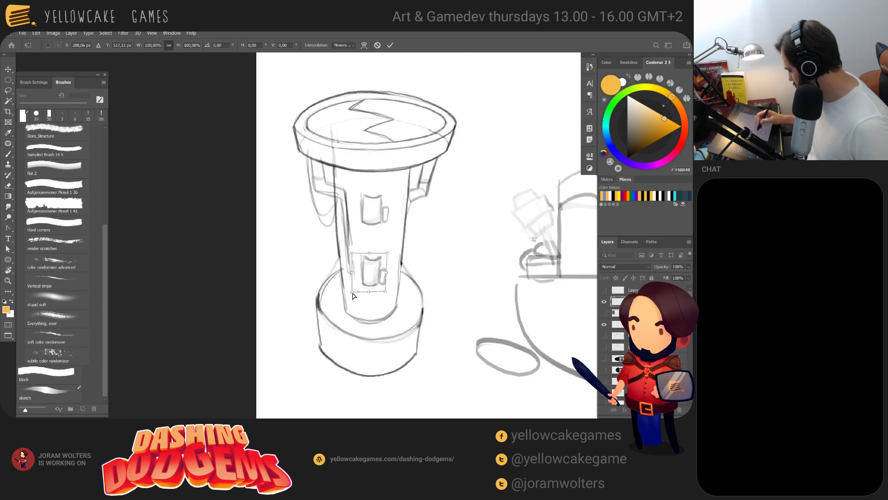
key("Return")
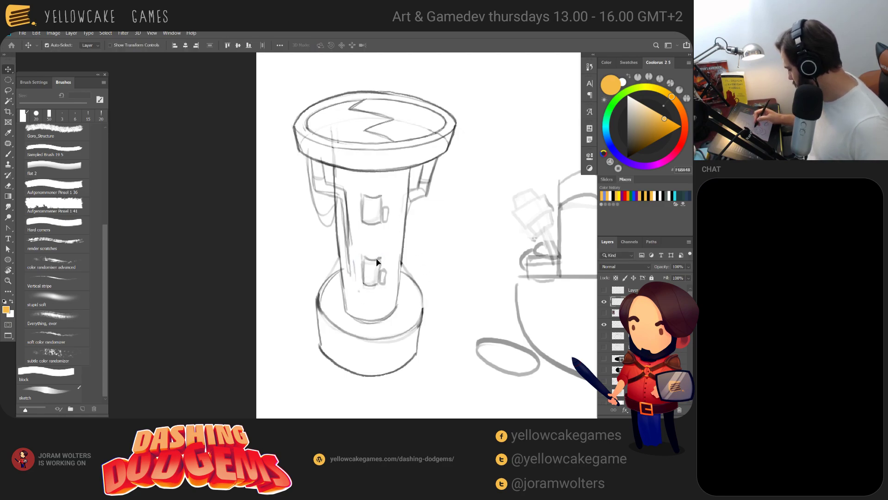
left_click_drag(379, 257, 376, 253)
key("b")
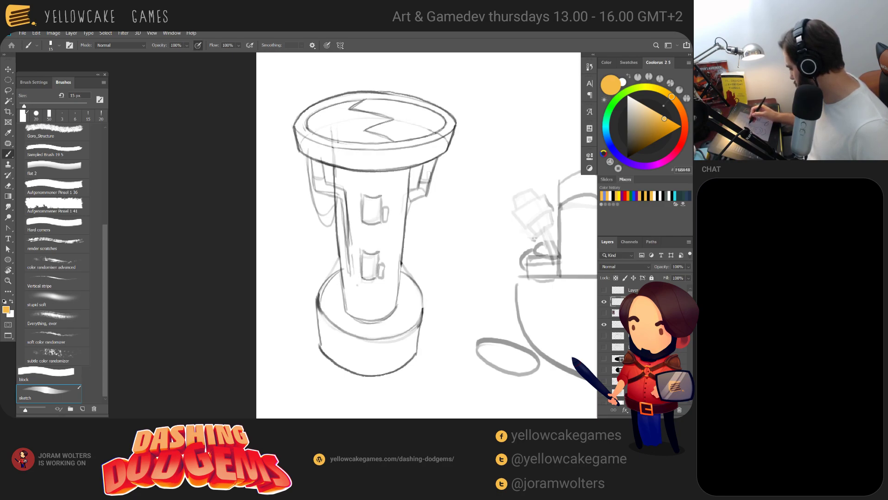
Reset the colours to black and sketch a rounded block overlapping the front of the column's rim
key("d")
left_click_drag(433, 160, 423, 195)
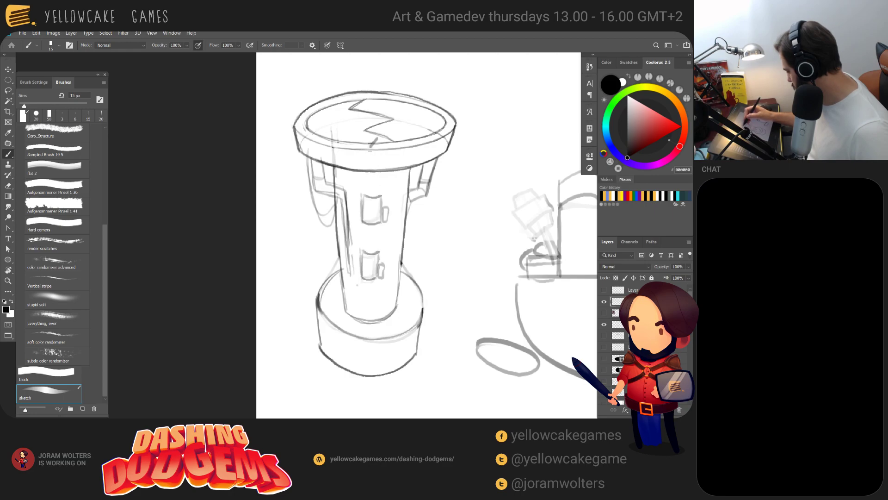
mouse_move(370, 148)
left_mouse_down()
mouse_move(374, 172)
mouse_move(390, 179)
mouse_move(378, 180)
mouse_move(403, 176)
mouse_move(402, 150)
left_mouse_up()
key("e")
key("b")
key("ctrl+z")
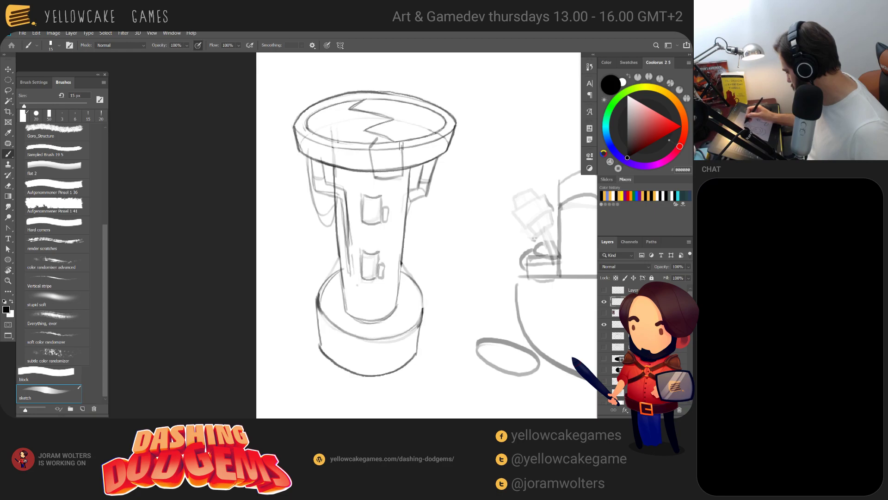
Erase the rim lines crossing the rounded front block and clean up its lower edge
key("e")
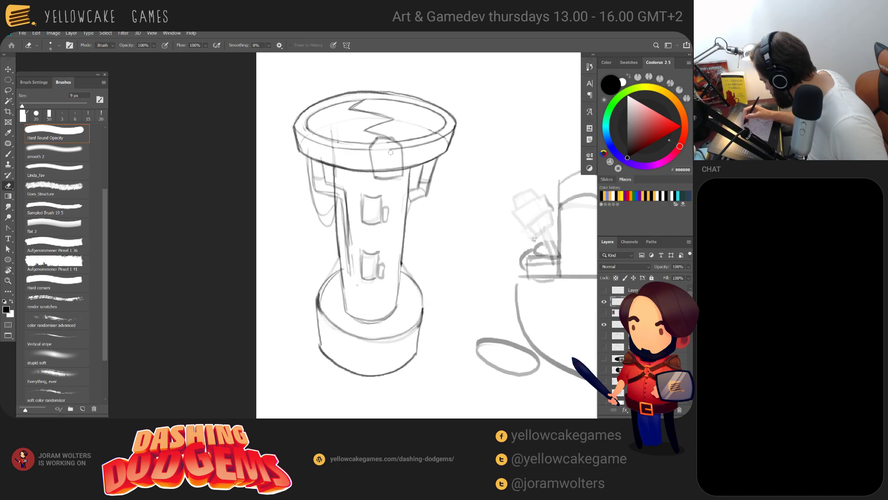
left_click(397, 148)
left_click_drag(380, 165, 379, 169)
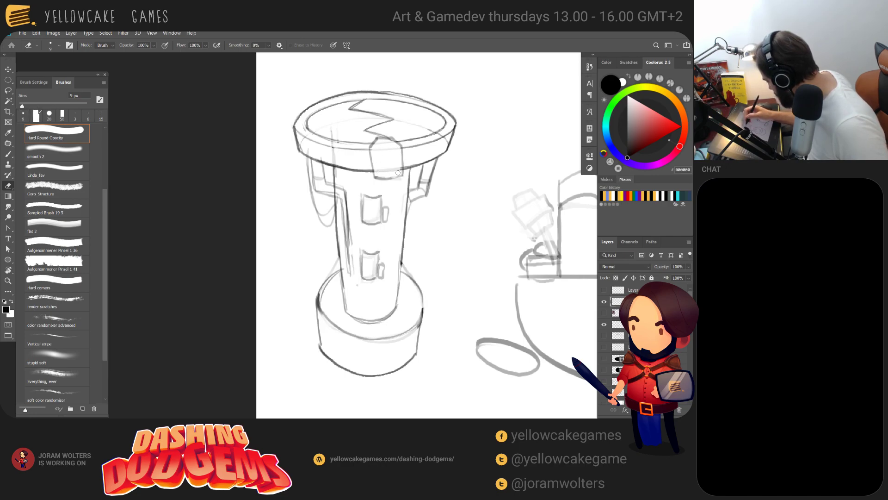
key("b")
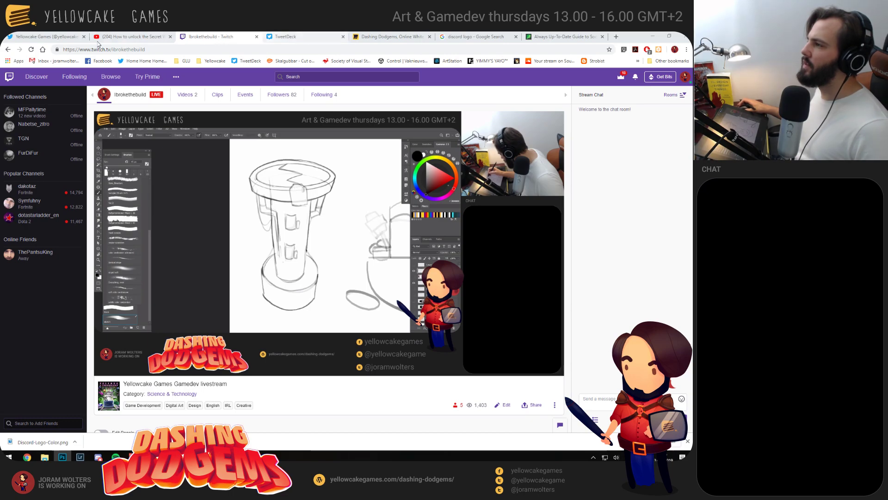
Check the Yellowcake Games notifications on Twitter in Chrome and go to its home timeline
left_click(51, 37)
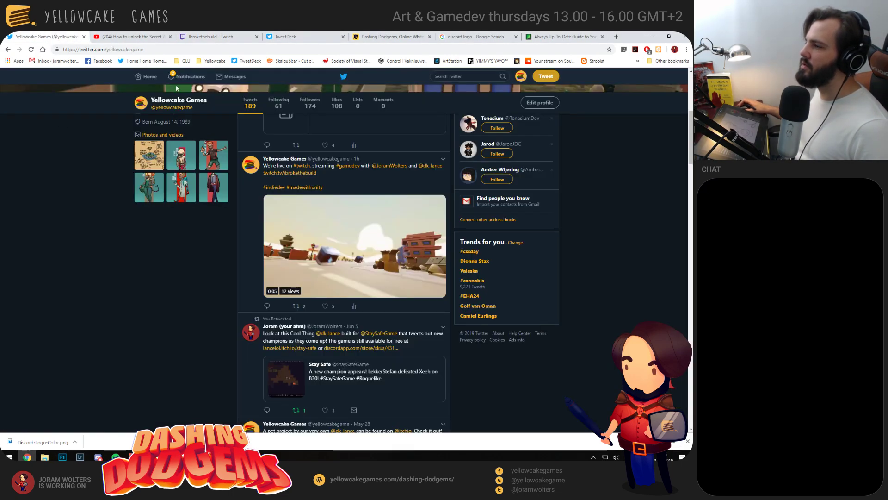
left_click(193, 77)
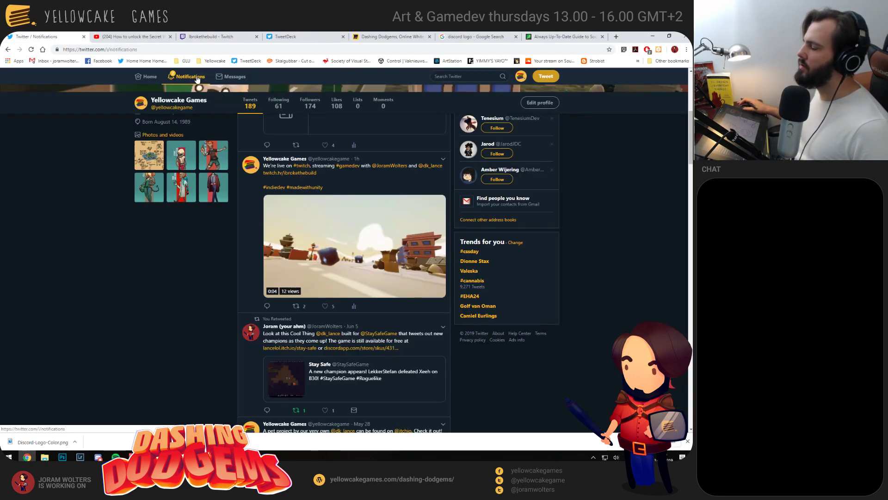
left_click(148, 78)
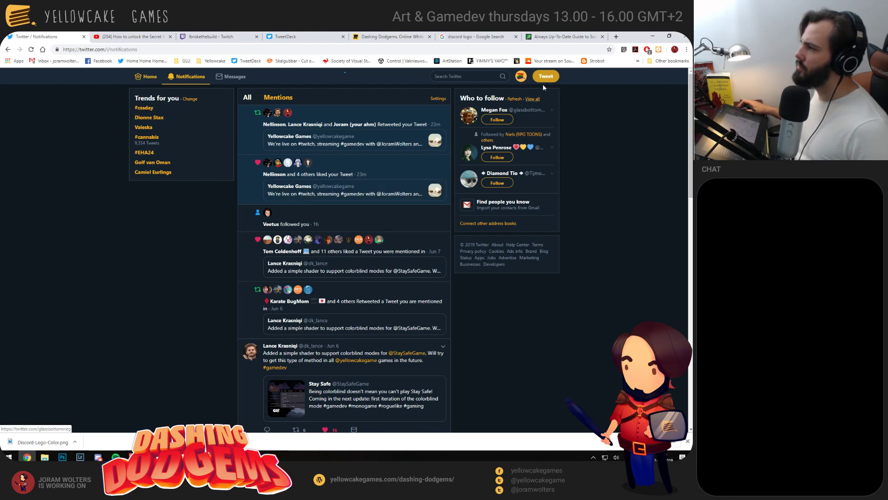
Retweet the Yellowcake Games Discord server announcement from the personal account in TweetDeck
left_click(299, 35)
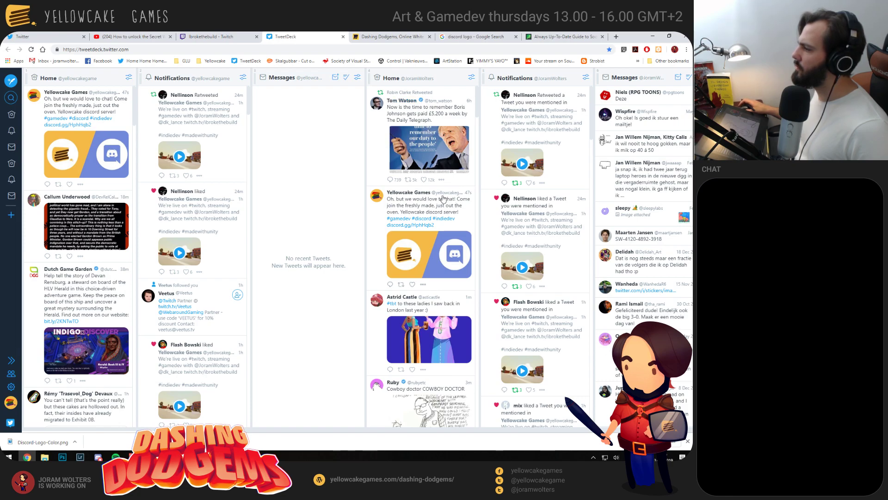
left_click(401, 285)
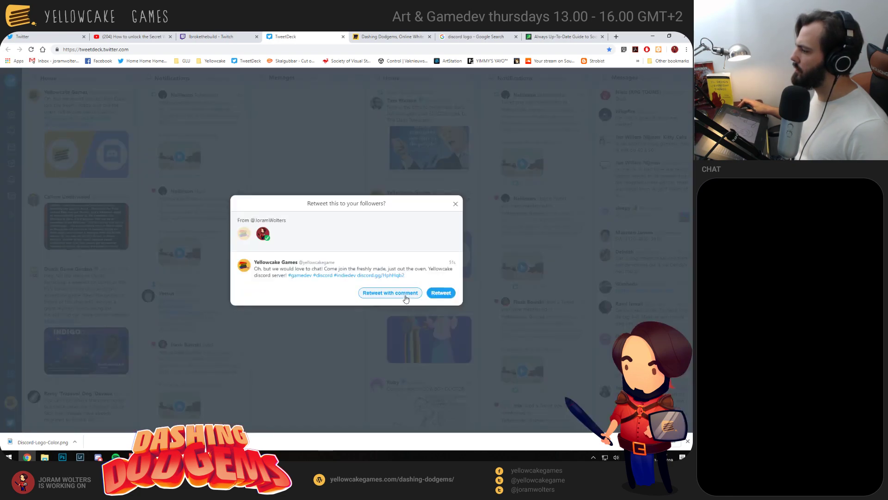
left_click(441, 292)
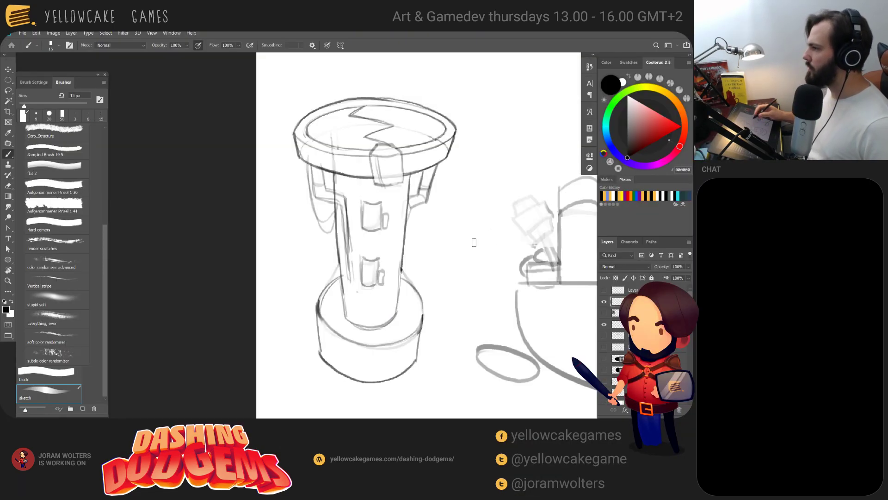
Switch back to Photoshop, lasso the rounded front block on the rim, skew it about -5° at about 97% height, and deselect it
left_click_drag(478, 264, 468, 258)
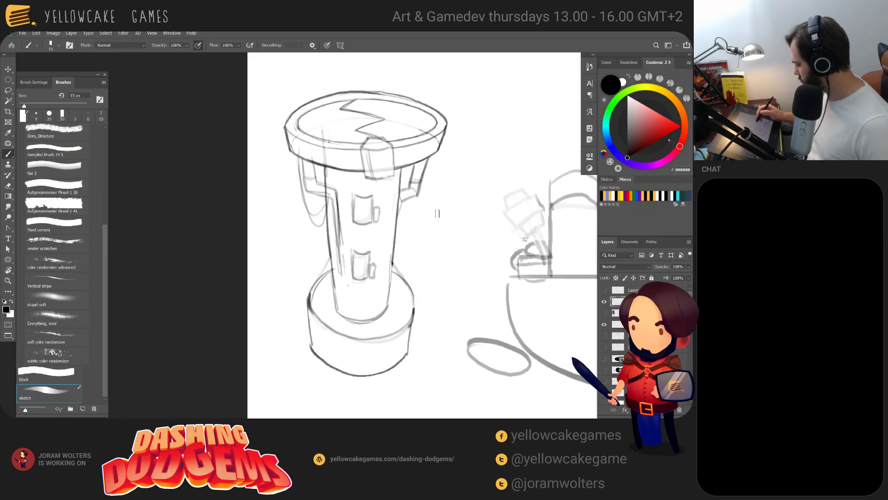
key("l")
mouse_move(358, 151)
left_mouse_down()
mouse_move(390, 134)
mouse_move(397, 147)
mouse_move(391, 185)
mouse_move(363, 183)
mouse_move(358, 143)
left_mouse_up()
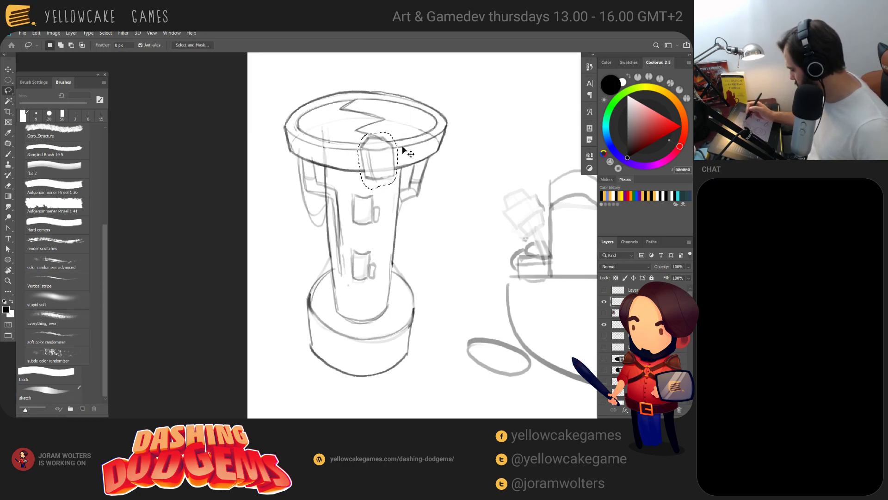
key("ctrl+t")
left_click_drag(383, 187, 375, 189)
key("Return")
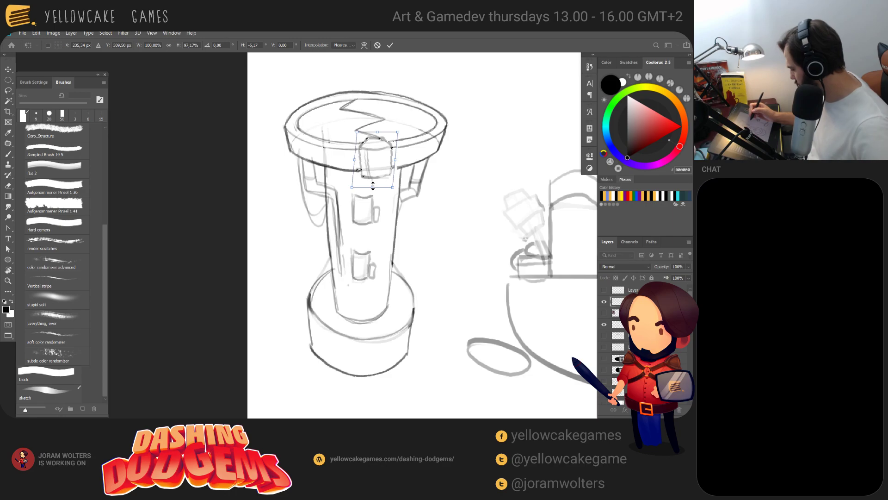
key("ctrl+d")
key("b")
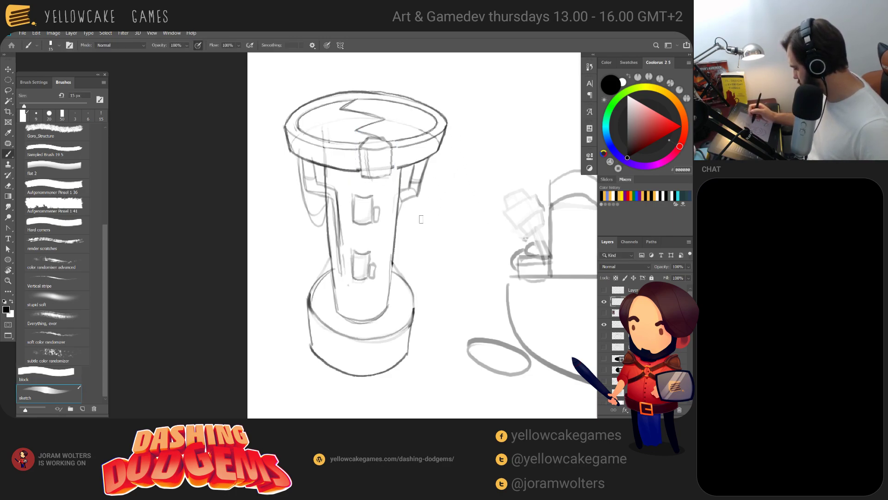
Sketch a second block clamped over the right edge of the column's rim and erase the overlapping rim lines
mouse_move(434, 115)
left_mouse_down()
mouse_move(447, 111)
mouse_move(449, 129)
mouse_move(434, 130)
mouse_move(451, 128)
mouse_move(441, 117)
left_mouse_up()
key("e")
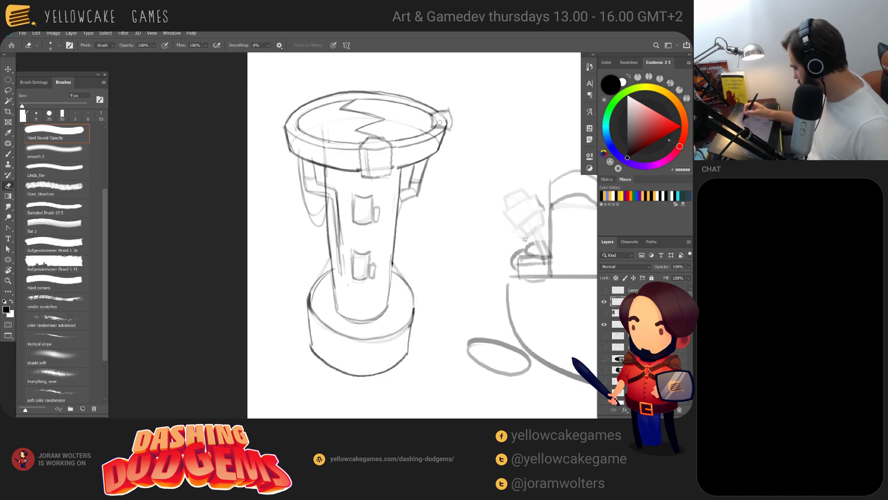
key("b")
key("e")
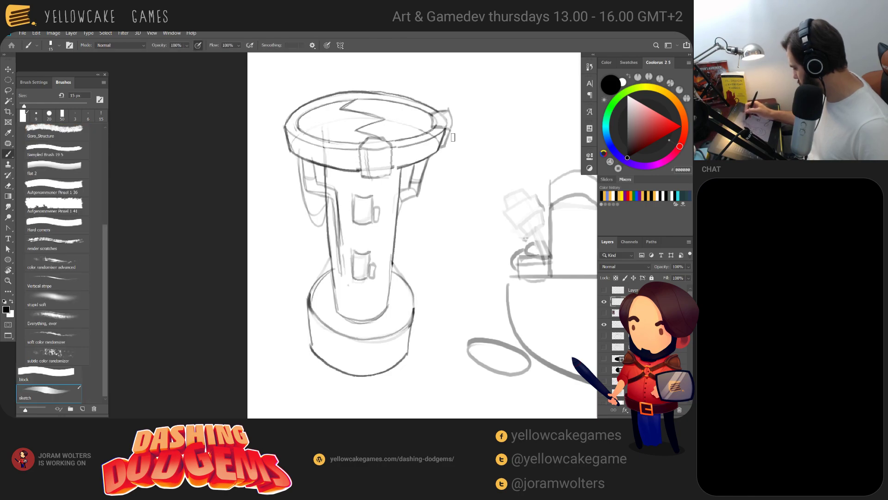
key("b")
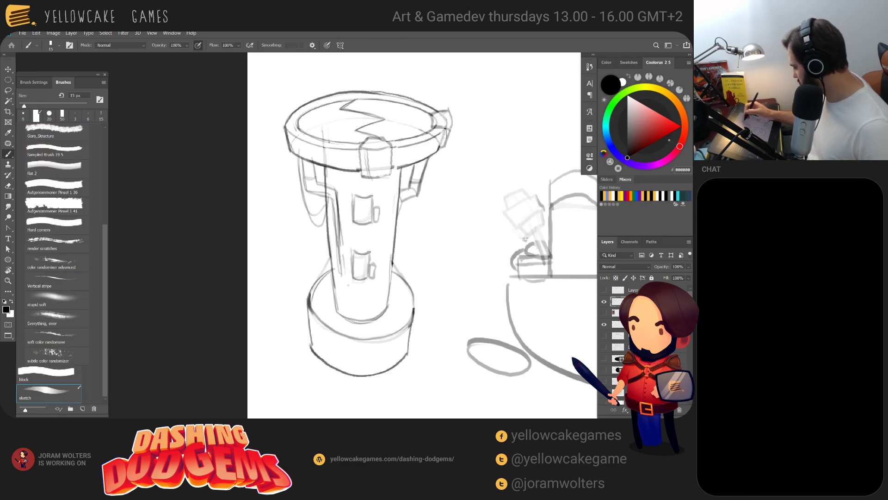
key("e")
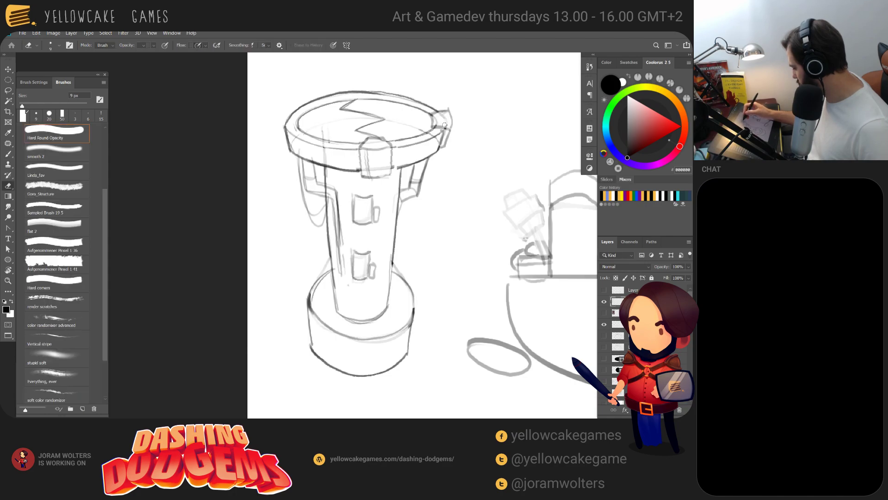
key("b")
Redraw the top and outer contour of the right rim block with darker lines, erasing stray marks
left_click_drag(430, 115, 451, 109)
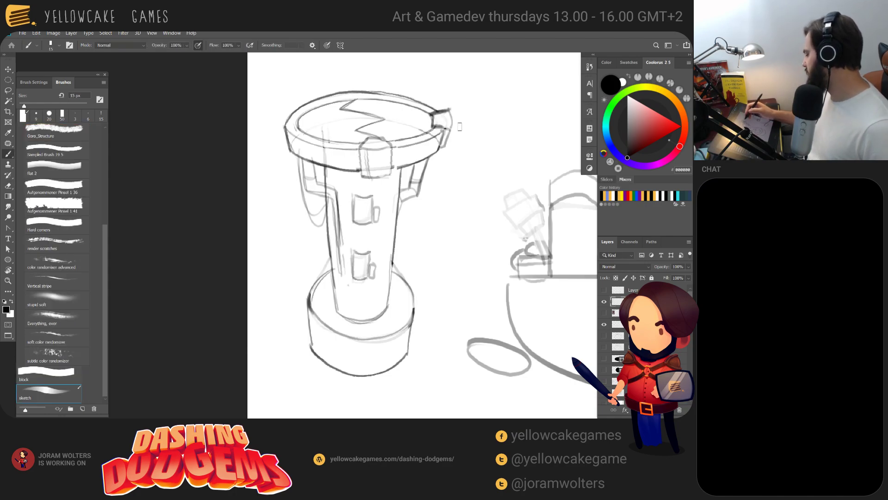
key("e")
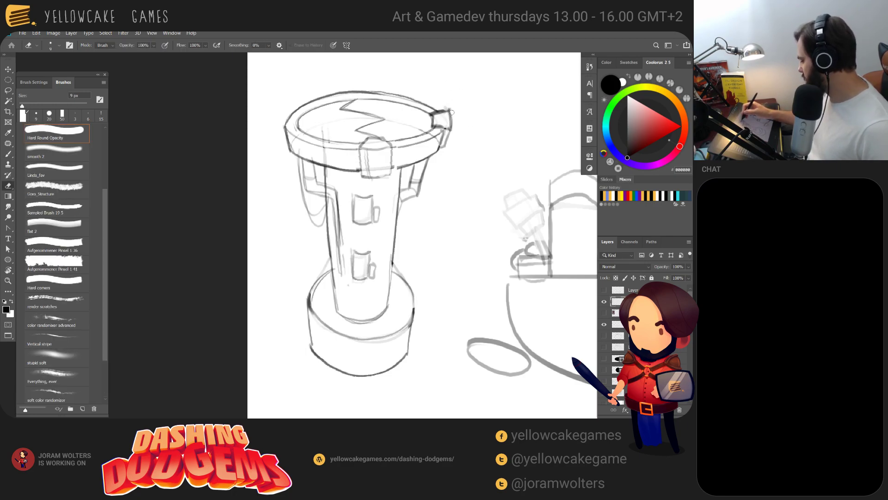
key("b")
left_click_drag(443, 107, 450, 126)
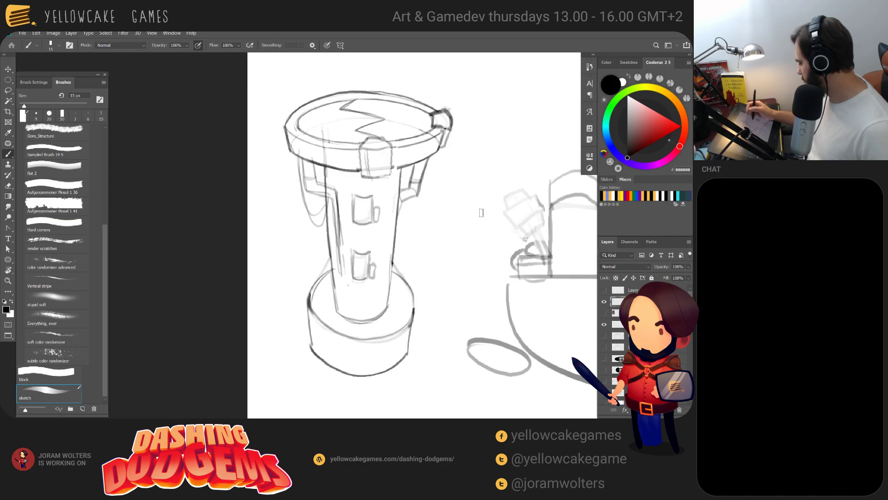
Sketch a long pointed loop hanging below the rim beside the column's right bracket
mouse_move(433, 158)
left_mouse_down()
mouse_move(423, 233)
mouse_move(417, 168)
left_mouse_up()
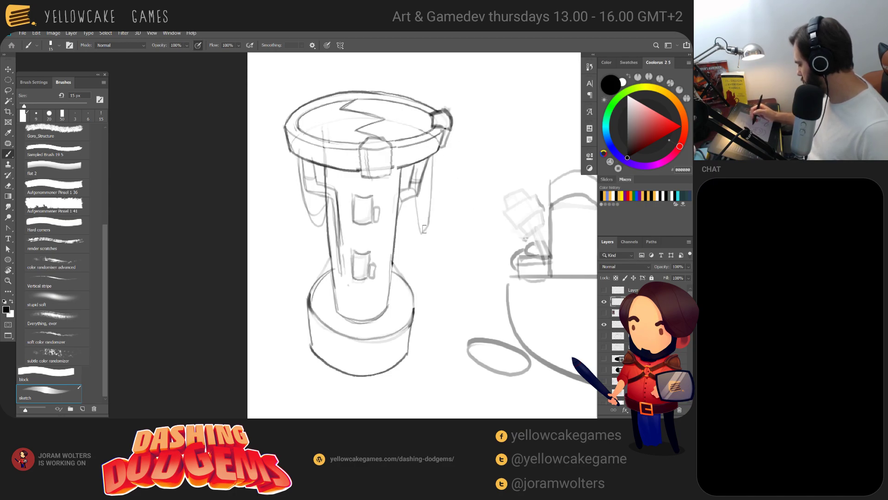
mouse_move(485, 252)
left_mouse_down()
mouse_move(494, 255)
mouse_move(468, 256)
mouse_move(477, 228)
left_mouse_up()
key("e")
key("b")
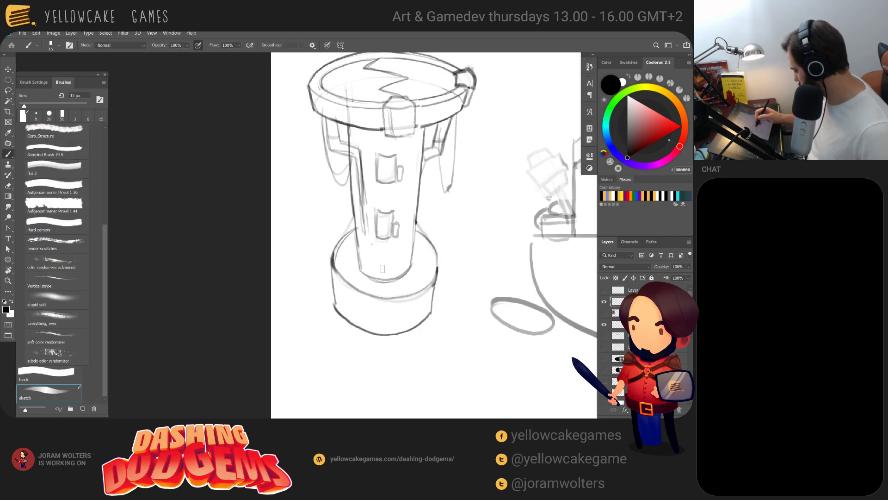
Sketch a small square box at the foot of the shaft and reduce the eraser to 9 px for cleaning it up
mouse_move(377, 266)
left_mouse_down()
mouse_move(380, 290)
mouse_move(403, 290)
mouse_move(401, 267)
mouse_move(402, 291)
left_mouse_up()
key("e")
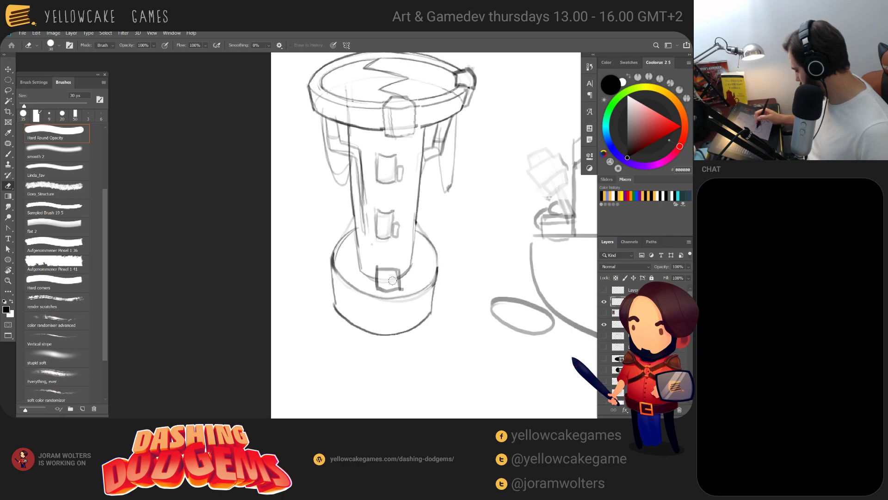
key("bracketleft")
key("bracketleft")
key("bracketleft")
Draw a narrow vertical pipe rising from the box at the shaft's foot and refine the details where they join
key("b")
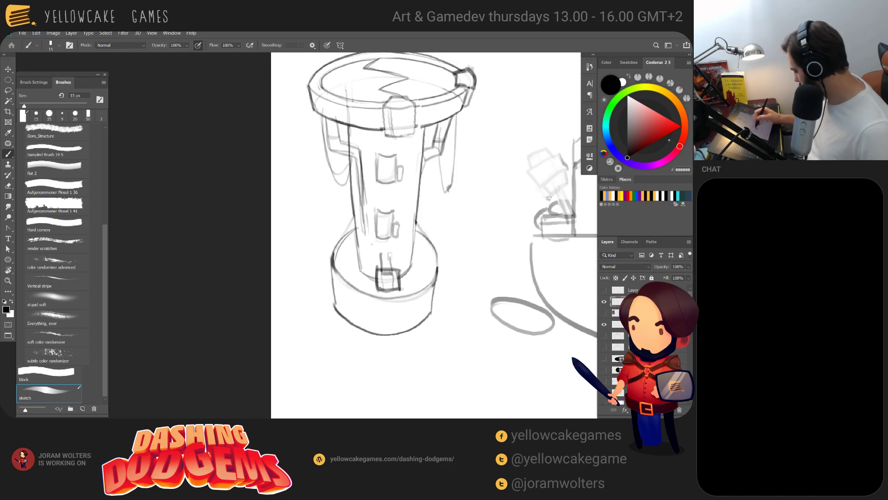
key("e")
key("b")
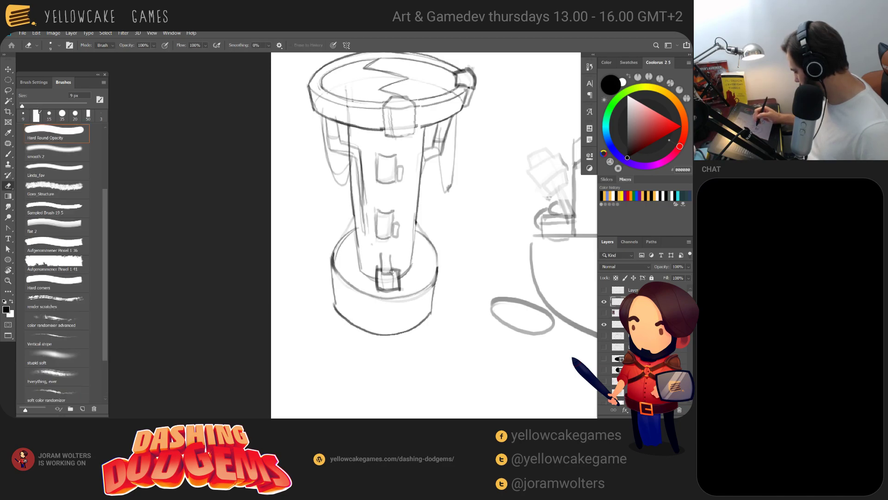
mouse_move(390, 273)
left_mouse_down()
mouse_move(390, 249)
mouse_move(381, 248)
mouse_move(392, 255)
mouse_move(390, 272)
left_mouse_up()
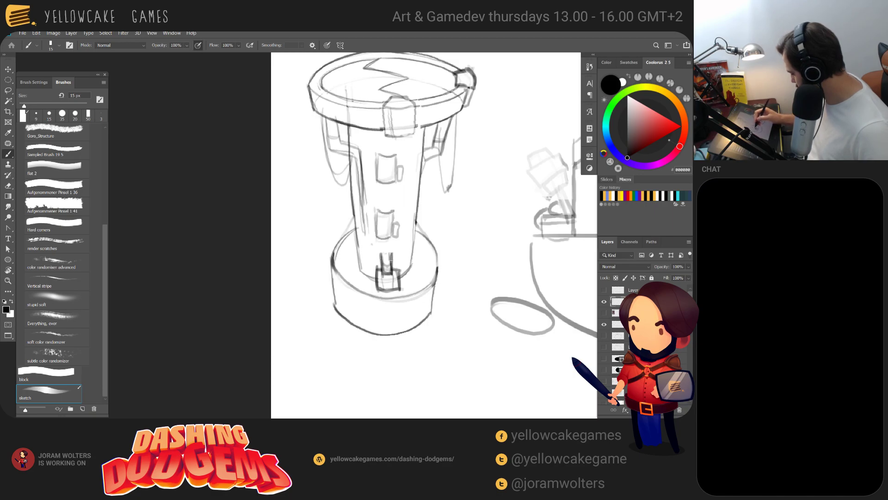
Sketch small bracket blocks on both sides of the shaft's foot, inside the round base
mouse_move(414, 237)
left_mouse_down()
mouse_move(426, 269)
mouse_move(425, 253)
mouse_move(422, 268)
mouse_move(412, 265)
mouse_move(432, 256)
mouse_move(422, 231)
mouse_move(419, 253)
mouse_move(413, 231)
mouse_move(415, 262)
left_mouse_up()
mouse_move(353, 230)
left_mouse_down()
mouse_move(354, 261)
mouse_move(344, 264)
mouse_move(364, 268)
left_mouse_up()
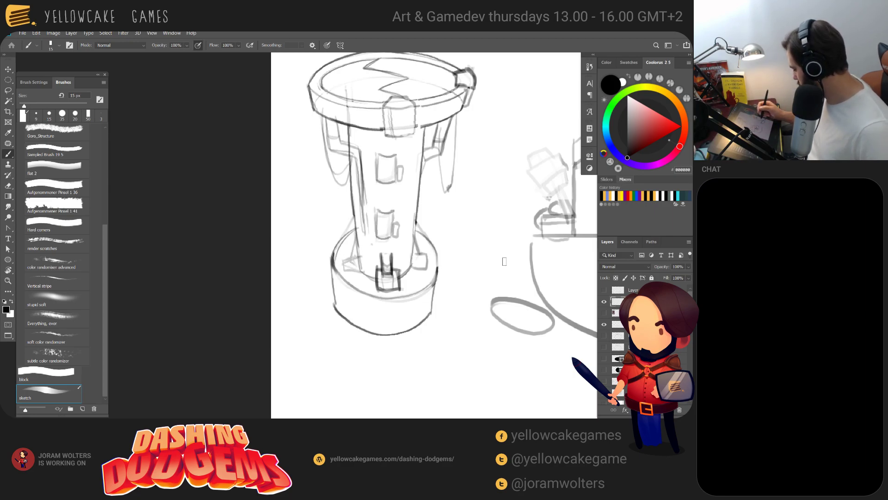
mouse_move(419, 241)
left_mouse_down()
mouse_move(420, 262)
mouse_move(429, 255)
left_mouse_up()
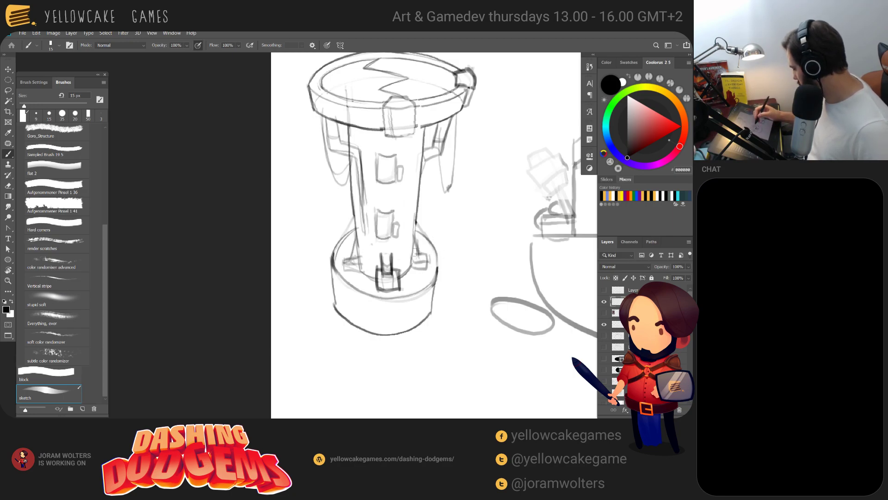
mouse_move(416, 251)
left_mouse_down()
mouse_move(429, 254)
mouse_move(427, 272)
mouse_move(408, 264)
left_mouse_up()
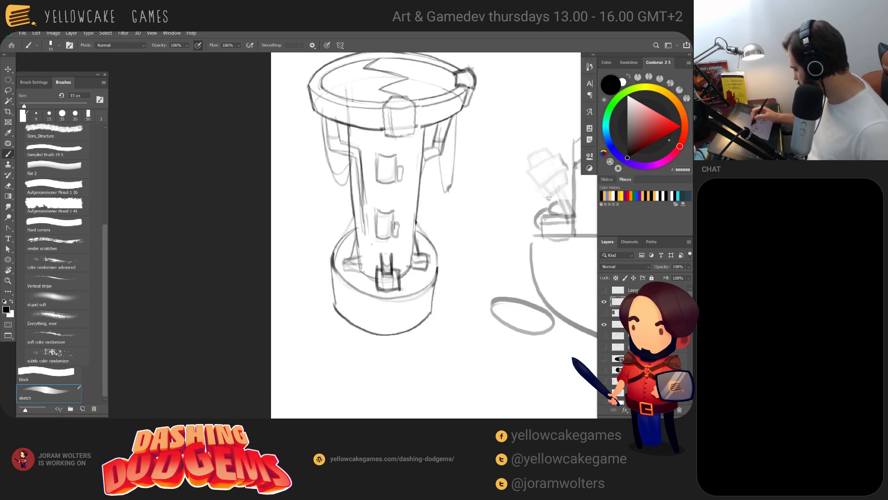
Erase part of the shaft's left wall and redraw it with darker parallel vertical lines down to the base
key("e")
mouse_move(361, 160)
left_mouse_down()
mouse_move(362, 222)
mouse_move(365, 196)
left_mouse_up()
key("b")
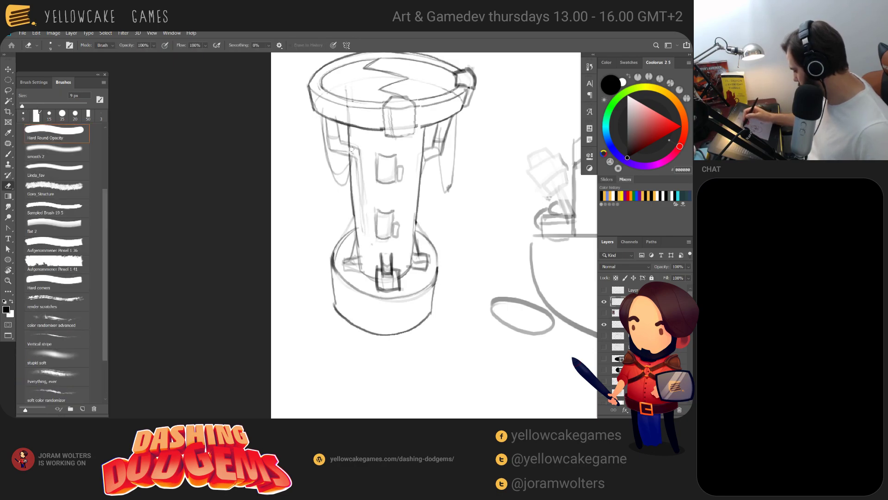
mouse_move(341, 141)
left_mouse_down()
mouse_move(361, 146)
mouse_move(348, 149)
mouse_move(336, 121)
mouse_move(323, 130)
mouse_move(326, 117)
mouse_move(331, 148)
mouse_move(356, 157)
mouse_move(356, 209)
mouse_move(356, 156)
mouse_move(357, 236)
left_mouse_up()
key("ctrl+z")
key("ctrl+z")
left_click_drag(355, 154, 360, 248)
left_click_drag(363, 152, 364, 256)
left_click_drag(361, 189, 369, 279)
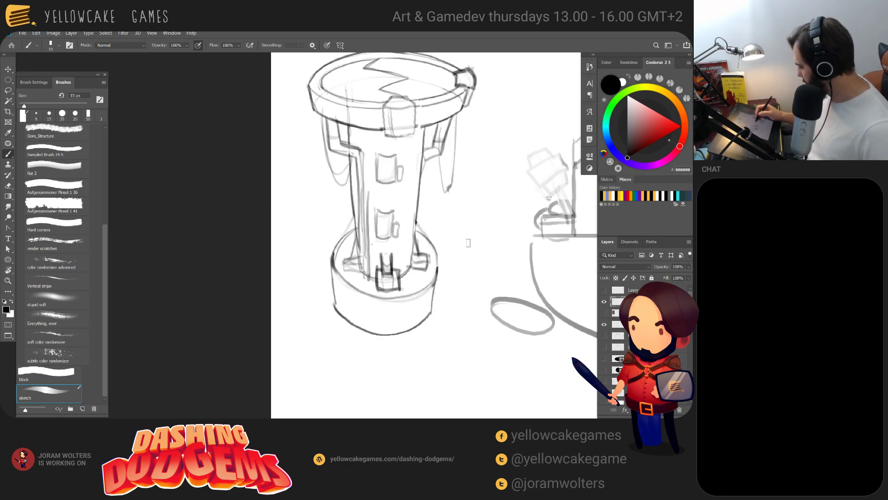
mouse_move(452, 262)
left_mouse_down()
mouse_move(451, 292)
mouse_move(461, 288)
left_mouse_up()
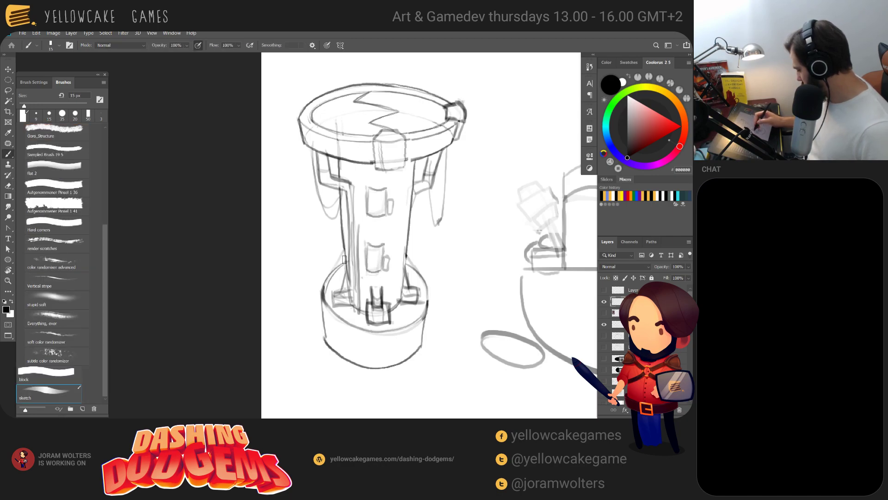
left_click_drag(581, 263, 305, 291)
mouse_move(387, 334)
left_mouse_down()
mouse_move(478, 286)
mouse_move(541, 290)
left_mouse_up()
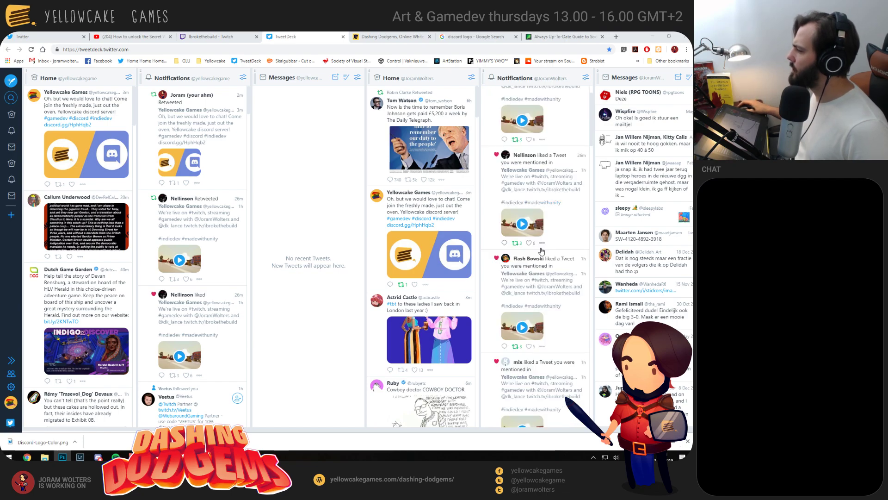
key("alt+Tab")
key("alt+Tab")
key("alt+Tab")
key("alt+Tab")
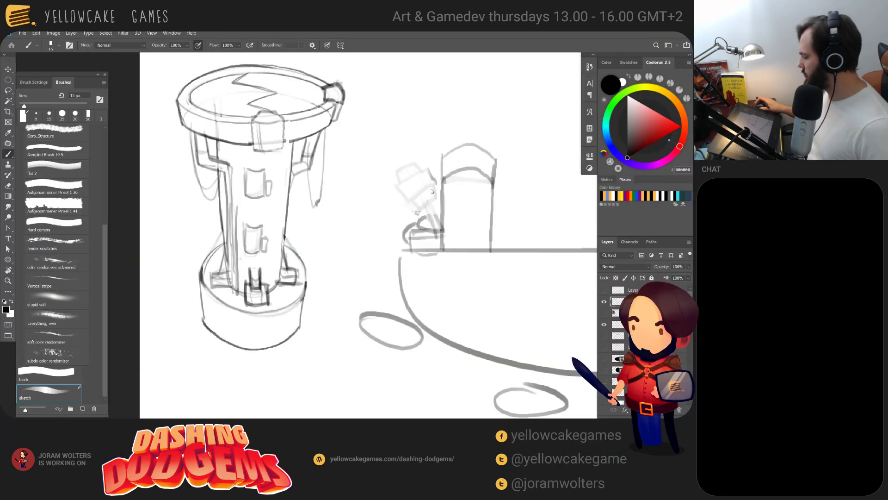
scroll(470, 307, "right", 5)
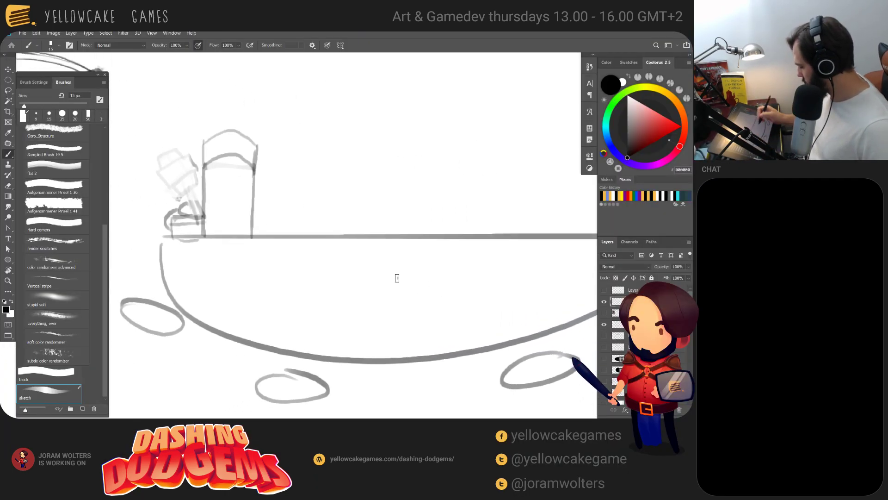
key("ctrl+/")
key("ctrl+/")
key("ctrl+/")
key("ctrl+/")
key("ctrl+/")
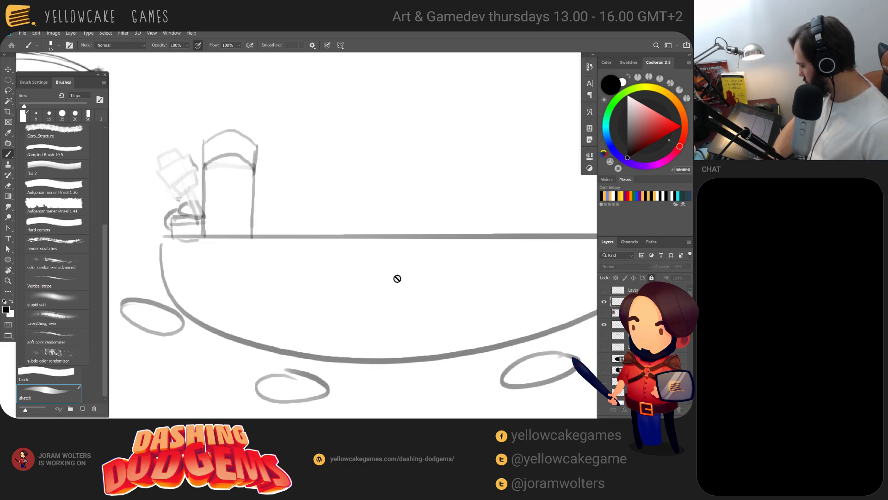
key("ctrl+minus")
key("ctrl+minus")
key("ctrl+plus")
key("ctrl+plus")
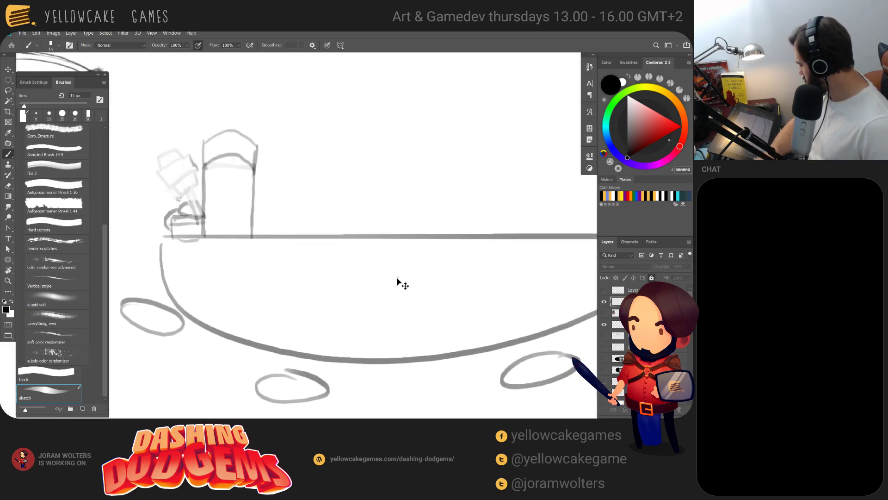
mouse_move(490, 269)
left_mouse_down()
mouse_move(448, 271)
mouse_move(448, 246)
mouse_move(490, 220)
left_mouse_up()
mouse_move(152, 263)
left_mouse_down()
mouse_move(166, 288)
mouse_move(153, 264)
left_mouse_up()
key("e")
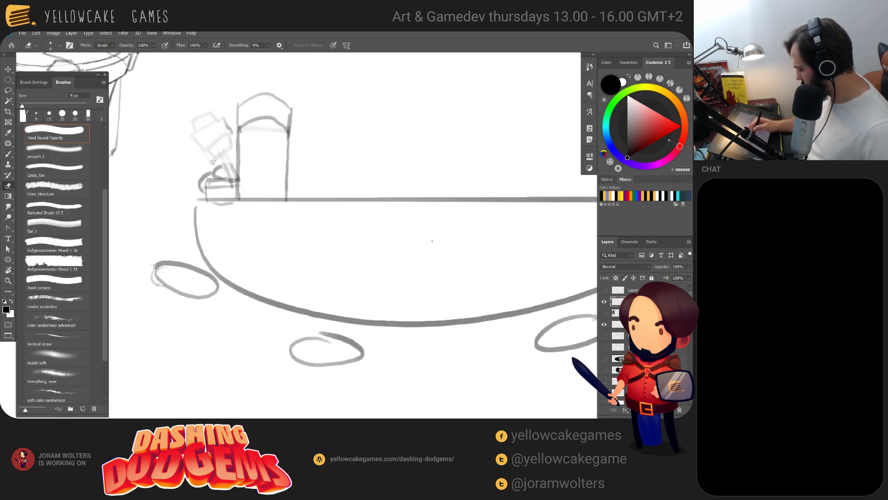
key("v")
left_click_drag(292, 339, 317, 298)
key("ctrl+z")
Enlarge the eraser to 90 px and fade the curved platform edge and the ovals around it
key("ctrl+minus")
key("ctrl+minus")
key("ctrl+minus")
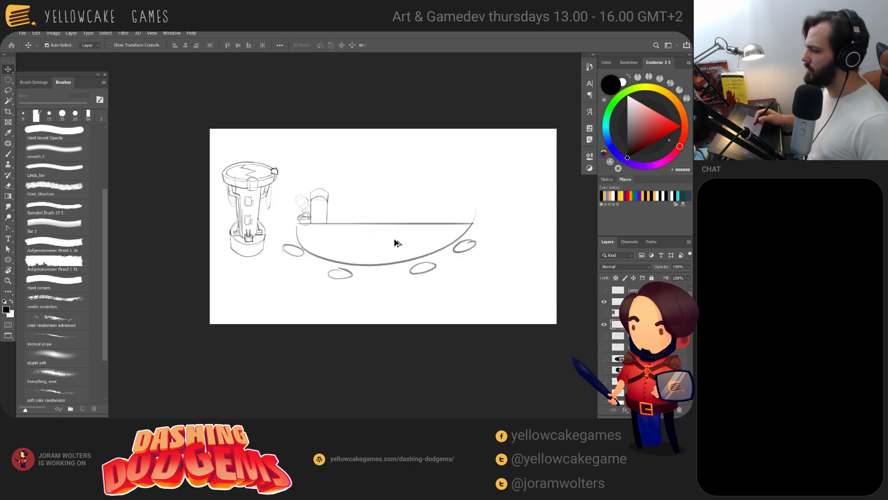
left_click_drag(493, 239, 510, 225)
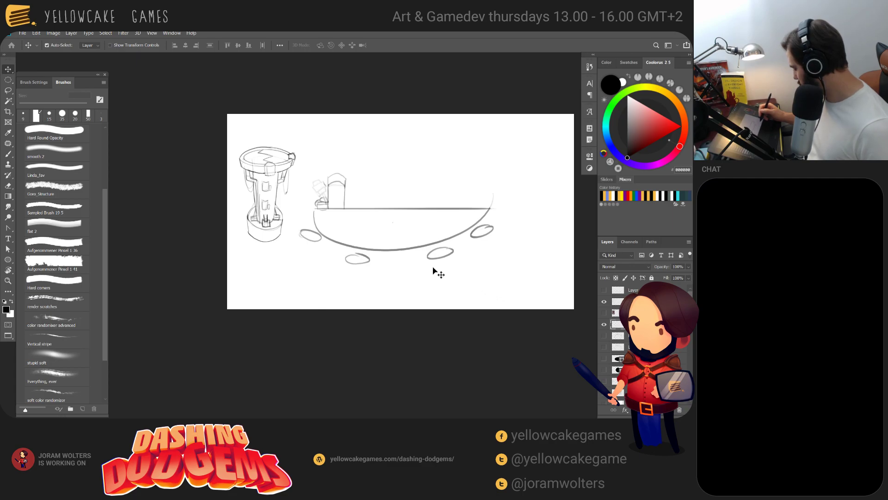
key("e")
key("]")
key("]")
key("]")
key("]")
key("]")
key("]")
key("]")
key("]")
mouse_move(313, 225)
left_mouse_down()
mouse_move(343, 241)
mouse_move(324, 241)
mouse_move(354, 241)
mouse_move(342, 248)
mouse_move(367, 253)
mouse_move(426, 245)
mouse_move(444, 257)
mouse_move(461, 244)
left_mouse_up()
key("]")
key("]")
key("b")
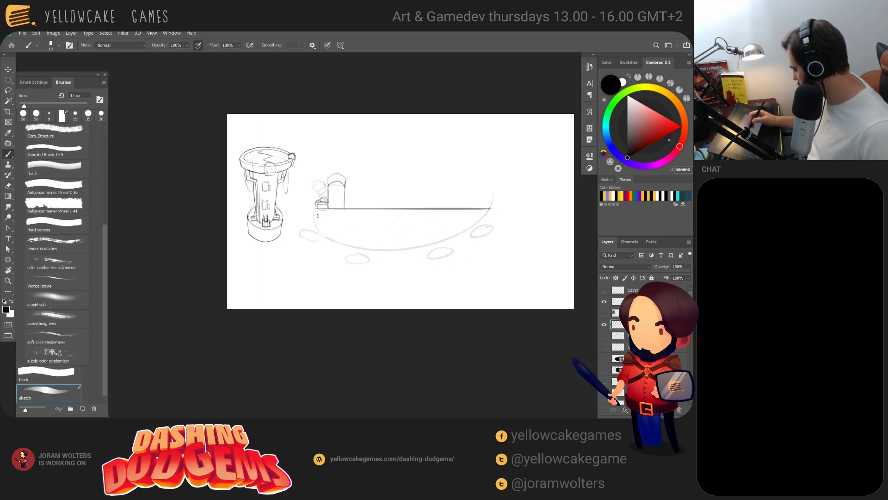
Draw a trapezoidal platform with slanted sides below the straight horizontal line and place four ovals along its front edge
left_click_drag(315, 210, 295, 225)
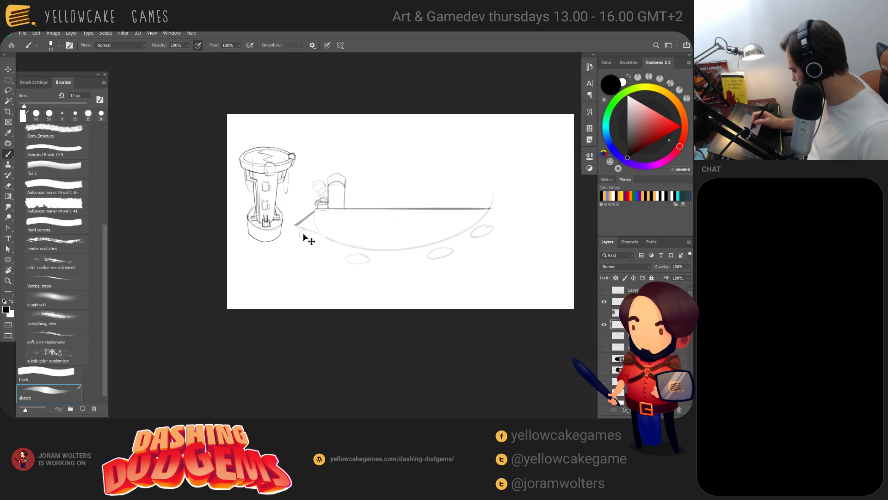
mouse_move(296, 225)
left_mouse_down()
mouse_move(500, 228)
mouse_move(494, 210)
mouse_move(511, 230)
left_mouse_up()
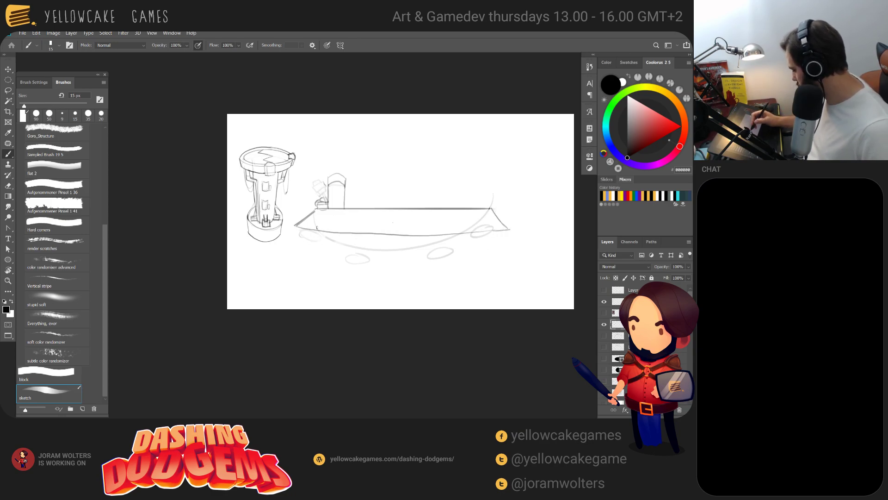
mouse_move(313, 226)
left_mouse_down()
mouse_move(303, 234)
mouse_move(326, 229)
mouse_move(346, 240)
left_mouse_up()
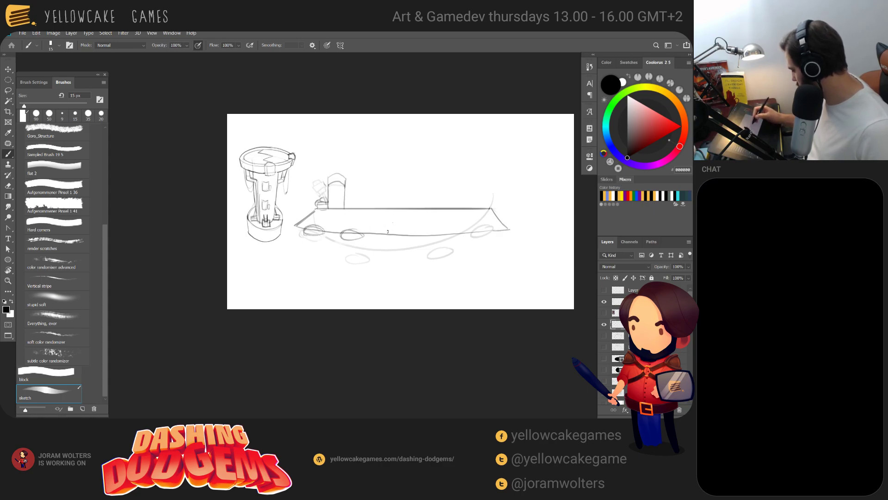
left_click_drag(383, 237, 450, 238)
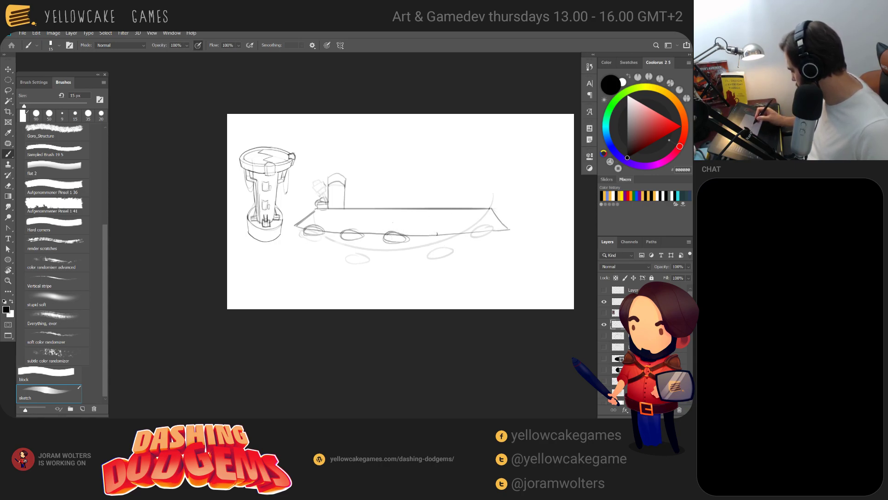
mouse_move(436, 234)
left_mouse_down()
mouse_move(469, 232)
mouse_move(469, 194)
mouse_move(509, 229)
left_mouse_up()
Shorten the platform by fading its right end and drawing a new slanted side, and sketch foliage beside the tower
key("e")
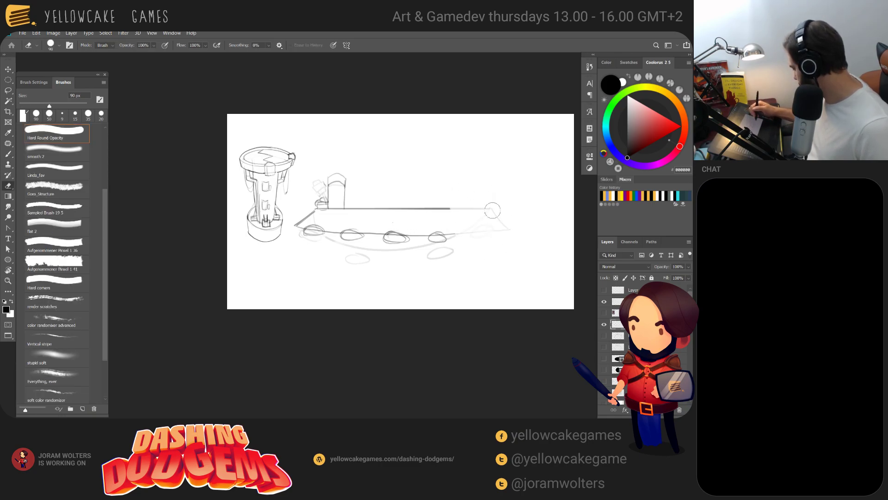
key("b")
left_click_drag(449, 209, 457, 233)
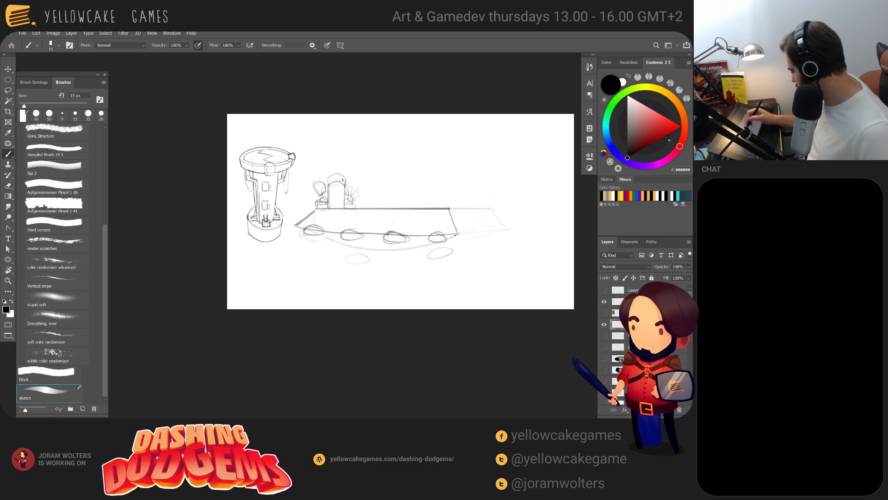
Erase the tower's arched top and redraw it as a square top with sign detail
key("e")
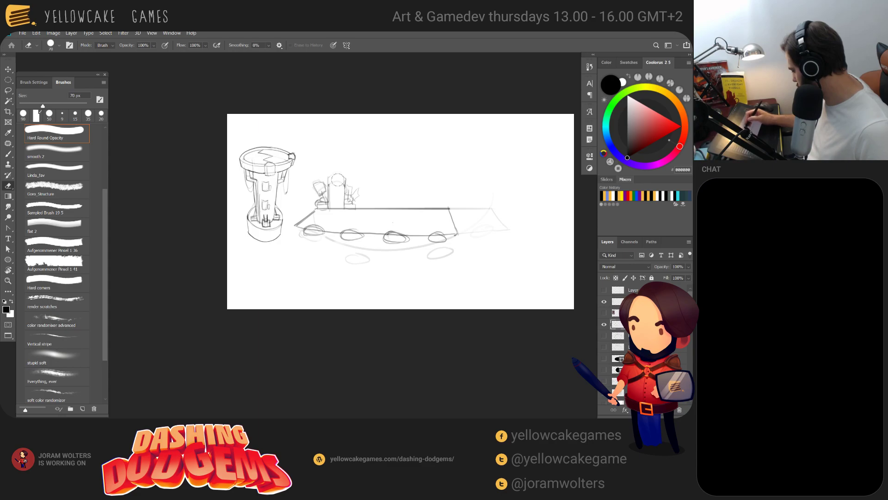
key("b")
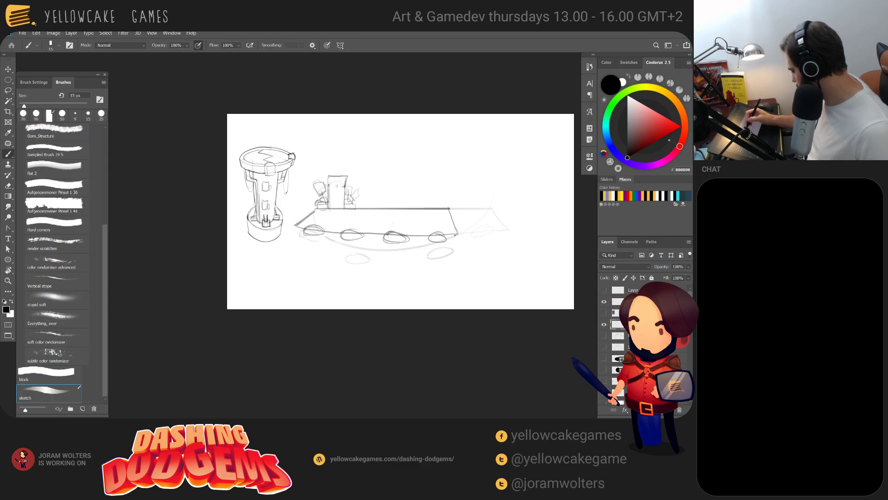
left_click_drag(328, 175, 339, 176)
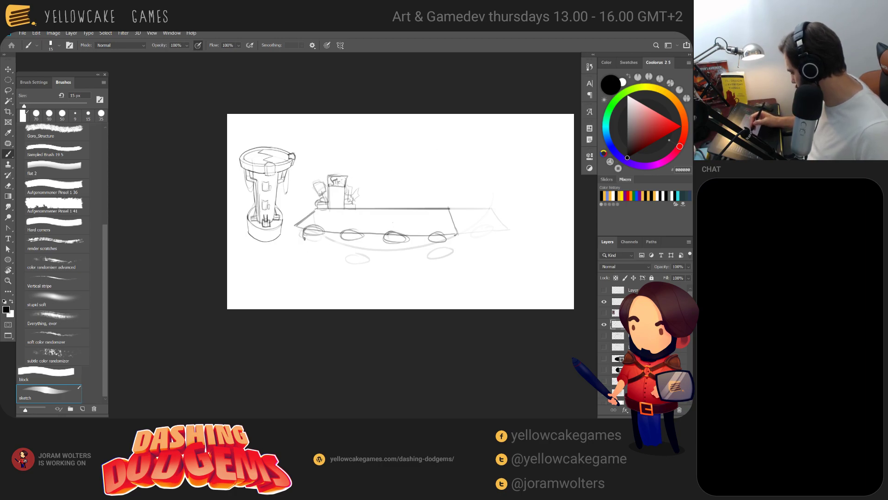
Sketch a tall column with small windows hanging beneath the leftmost oval of the platform
mouse_move(305, 238)
left_mouse_down()
mouse_move(311, 262)
mouse_move(320, 241)
mouse_move(319, 280)
left_mouse_up()
left_click_drag(303, 279, 319, 280)
left_click_drag(307, 241, 306, 277)
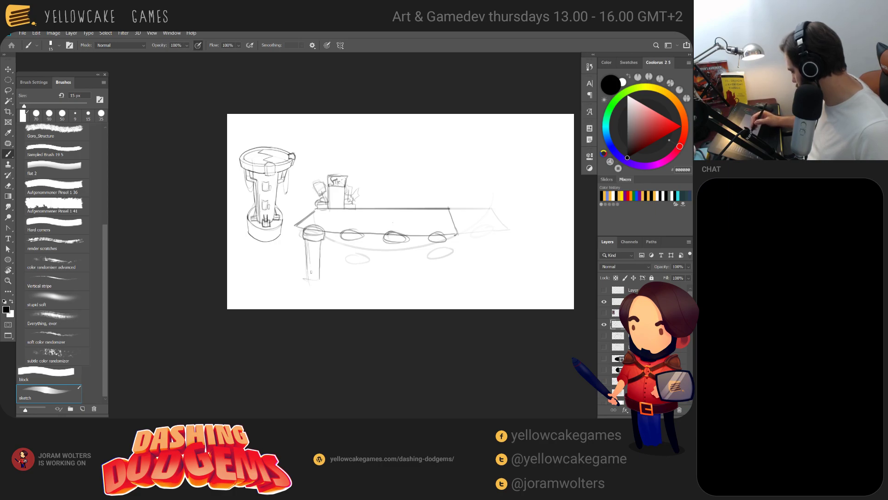
mouse_move(315, 254)
left_mouse_down()
mouse_move(326, 237)
mouse_move(308, 225)
mouse_move(307, 268)
mouse_move(356, 274)
left_mouse_up()
Duplicate the selected column and place the copies beneath the second and third ovals
key("l")
key("v")
left_click_drag(351, 270, 441, 256)
key("ctrl+z")
left_click_drag(401, 236, 441, 242)
key("ctrl+d")
left_click_drag(492, 231, 506, 235)
key("b")
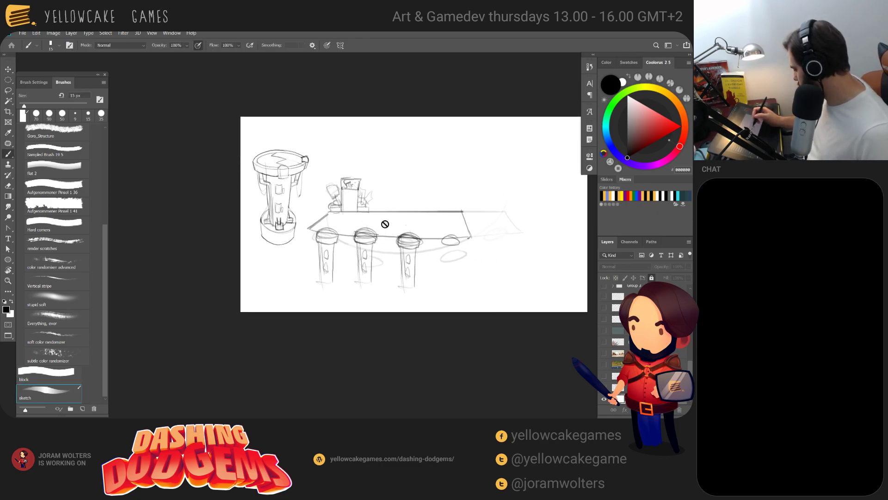
Toggle the visibility of the sketch layers to identify them and make the platform sketch layer active for drawing
key("v")
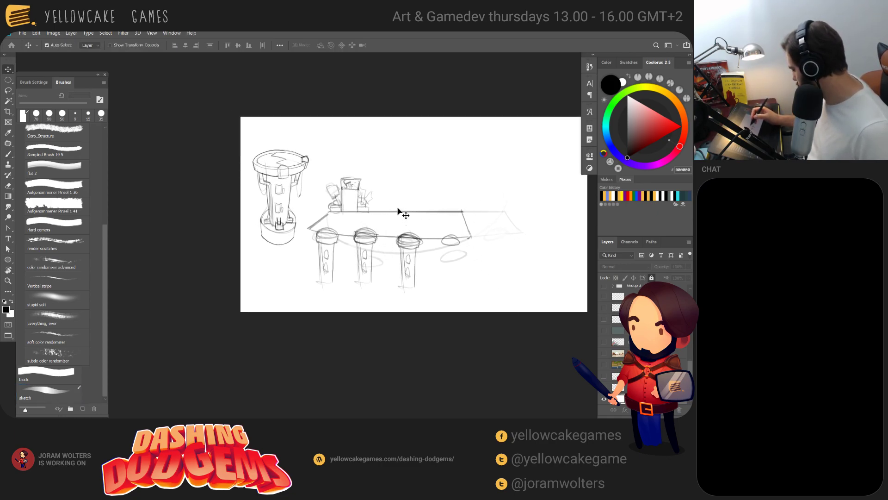
left_click_drag(690, 370, 690, 294)
left_click(604, 301)
left_click(603, 301)
left_click(604, 324)
left_click(617, 325)
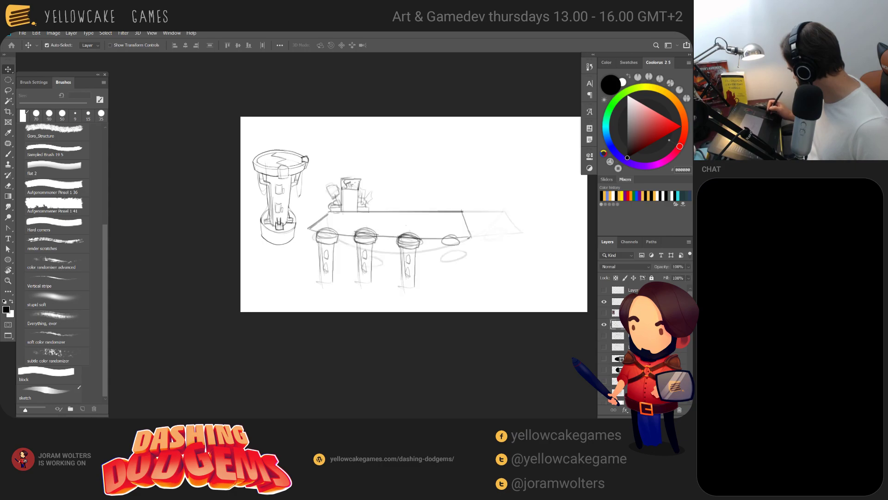
key("b")
key("space")
left_click_drag(425, 207, 432, 228)
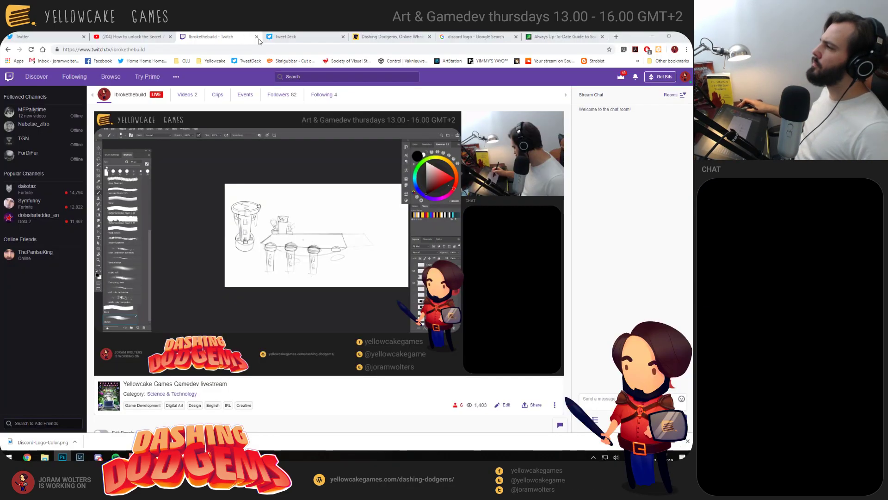
Switch to the Dashing Dodgems board in Miro and examine the General Style reference images
left_click(389, 37)
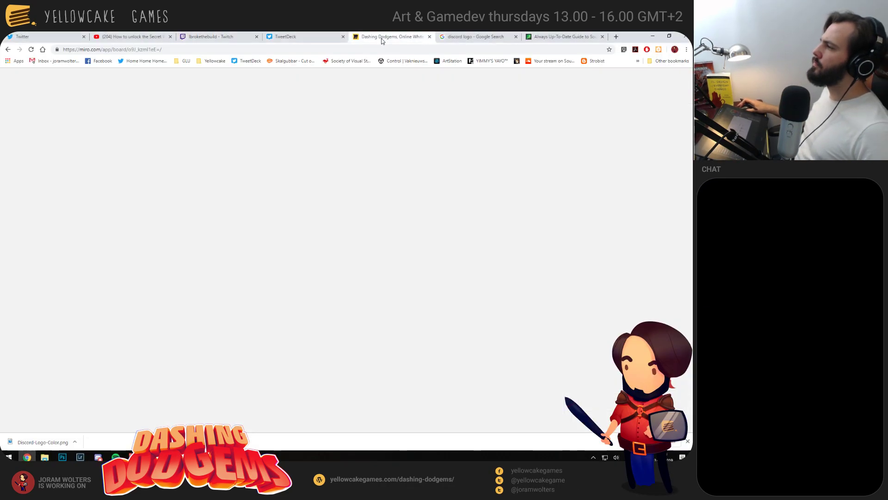
scroll(368, 198, "down", 5)
scroll(366, 197, "down", 3)
left_click_drag(529, 304, 353, 213)
scroll(353, 212, "down", 6)
left_click_drag(426, 234, 321, 270)
scroll(400, 252, "up", 1)
left_click_drag(505, 173, 361, 198)
scroll(400, 253, "down", 1)
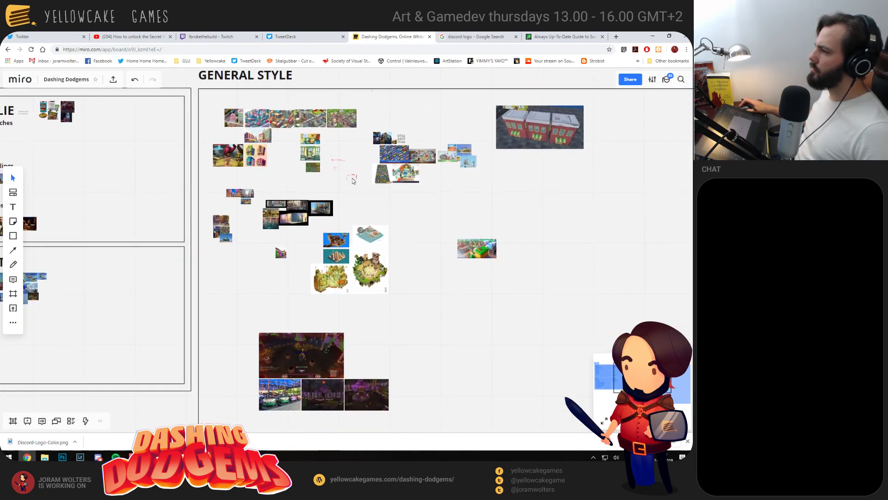
left_click_drag(441, 159, 409, 166)
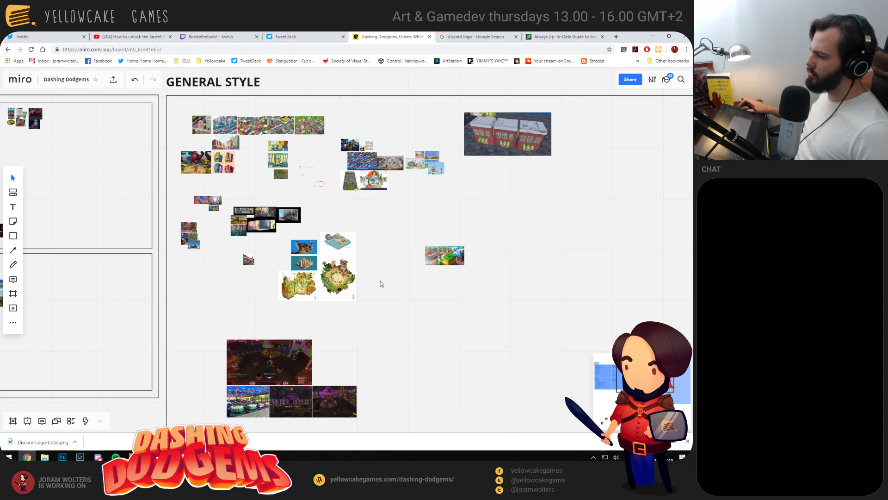
Examine the pattern, environment and bumper-car fairground references on the lower part of the Miro board
left_click_drag(385, 303, 367, 203)
left_click_drag(365, 281, 373, 210)
scroll(377, 352, "up", 4)
left_click_drag(212, 290, 417, 298)
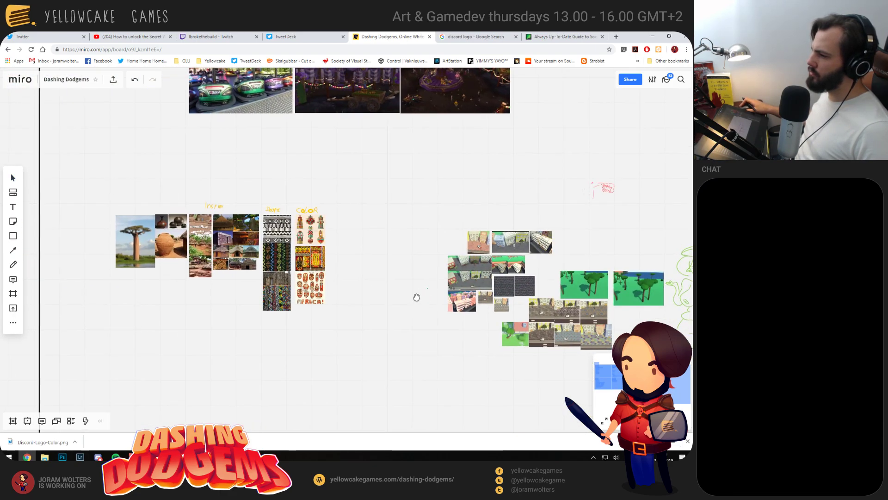
left_click_drag(360, 228, 416, 376)
left_click_drag(403, 204, 341, 318)
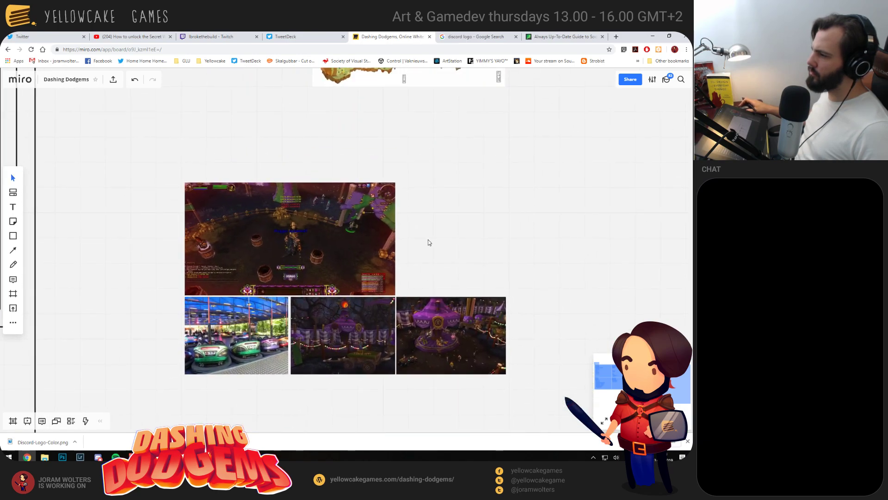
left_click_drag(446, 208, 429, 232)
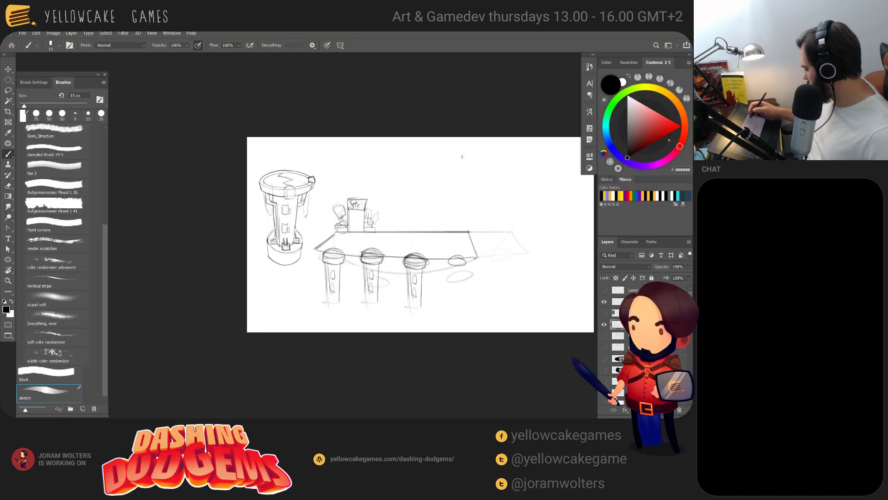
Switch to the Dashing Dodgems board in Miro, examine the ELLIE and BETTA reference sections, and return to the Photoshop sketch
left_click_drag(466, 184, 468, 232)
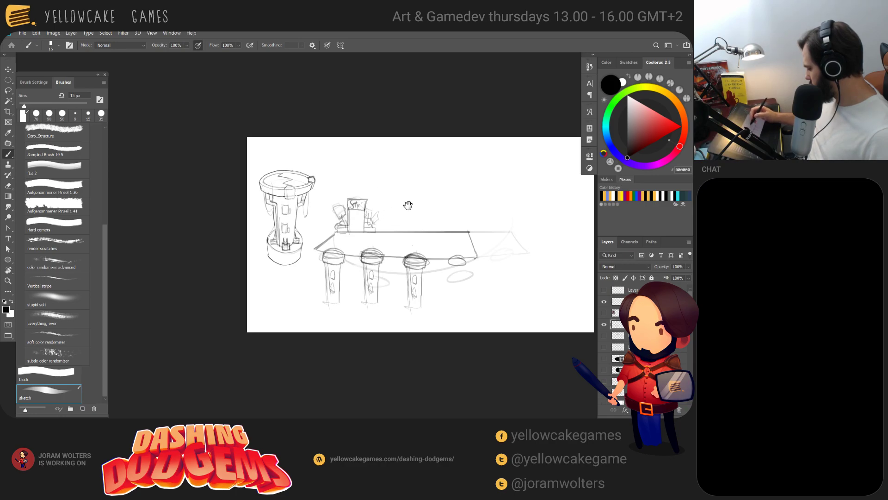
left_click_drag(405, 206, 400, 210)
key("alt+Tab")
left_click_drag(53, 98, 265, 221)
scroll(265, 221, "down", 6)
scroll(141, 169, "down", 2)
scroll(213, 174, "up", 8)
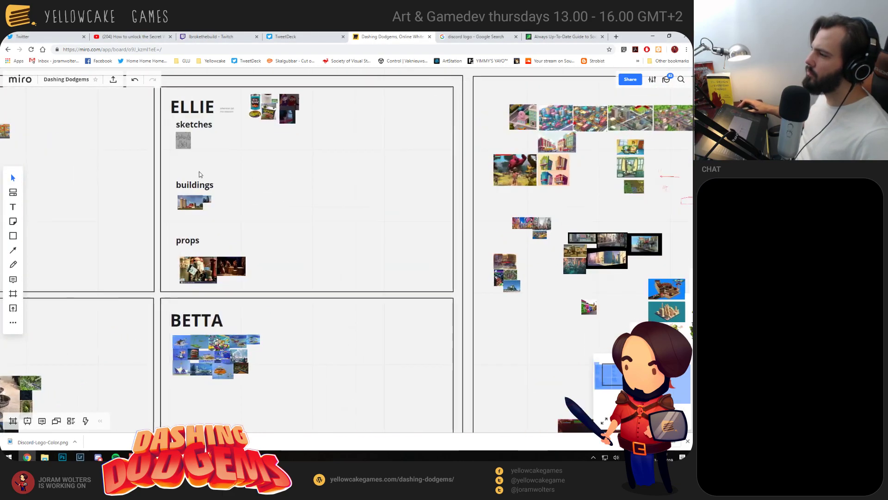
key("alt+Tab")
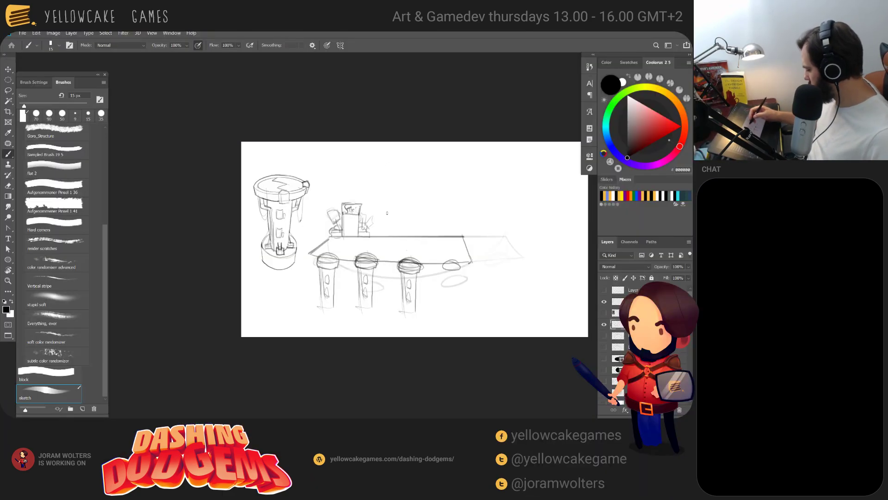
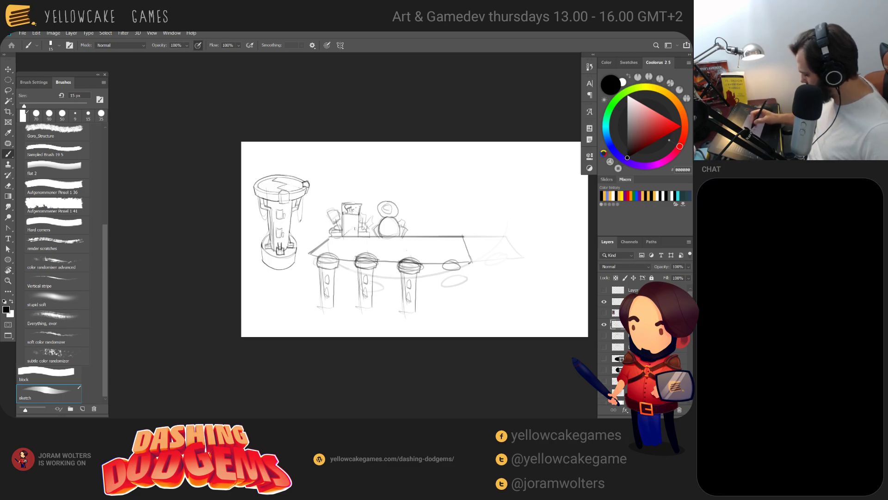
key("space")
left_click_drag(533, 290, 419, 294)
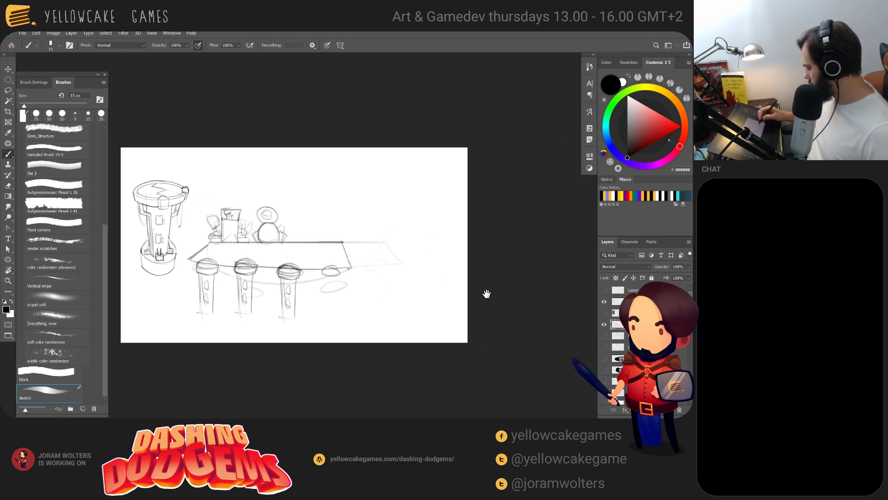
left_click_drag(521, 295, 520, 294)
key("v")
key("b")
key("space")
left_click_drag(401, 249, 389, 265)
key("space")
mouse_move(225, 293)
left_mouse_down()
mouse_move(383, 256)
mouse_move(435, 289)
mouse_move(412, 303)
mouse_move(409, 291)
mouse_move(297, 282)
mouse_move(118, 298)
left_mouse_up()
key("ctrl+plus")
left_click_drag(458, 268, 480, 268)
left_click_drag(339, 169, 355, 272)
key("ctrl+z")
Move the platform sketch closer to the base of the elevator shaft tower
key("space")
left_click_drag(341, 342, 549, 300)
key("v")
mouse_move(498, 249)
left_mouse_down()
mouse_move(477, 259)
mouse_move(415, 252)
mouse_move(356, 260)
left_mouse_up()
key("ctrl+t")
key("space")
left_click_drag(500, 220, 517, 199)
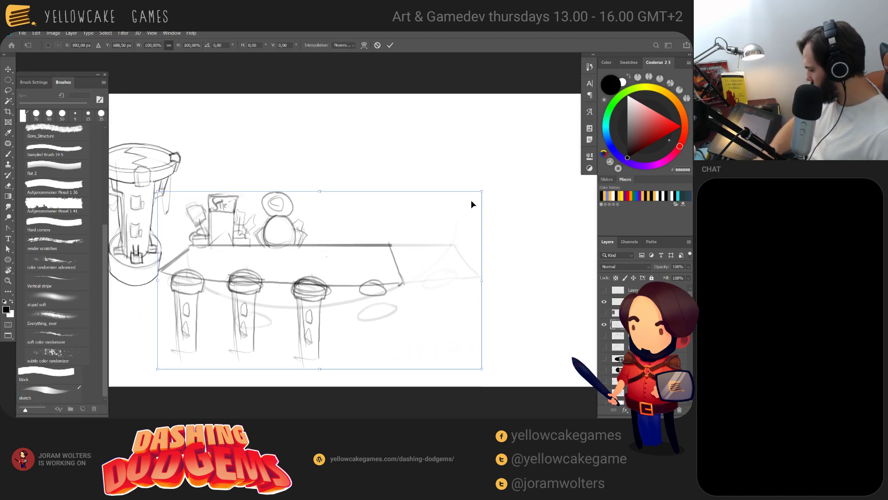
key("Return")
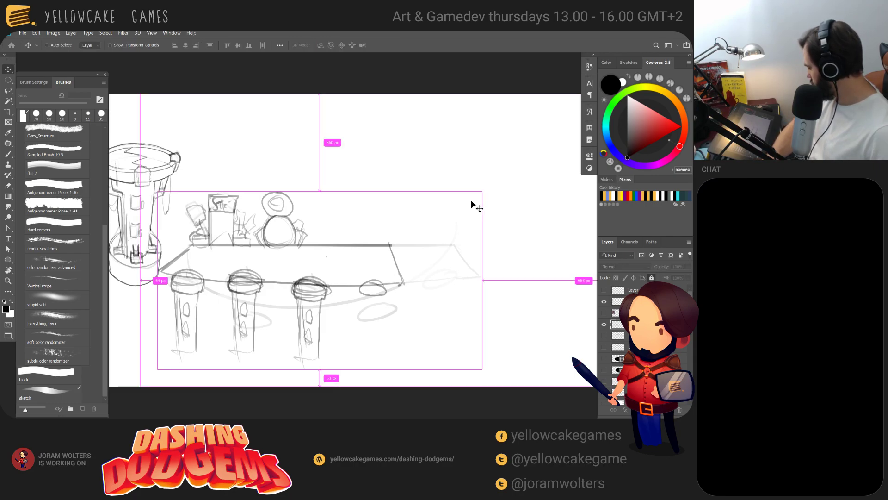
Enlarge the canvas on all sides of the artwork with the Crop tool
key("ctrl+minus")
key("ctrl+minus")
key("ctrl+minus")
key("ctrl+minus")
key("ctrl+minus")
key("c")
left_click_drag(415, 194, 546, 79)
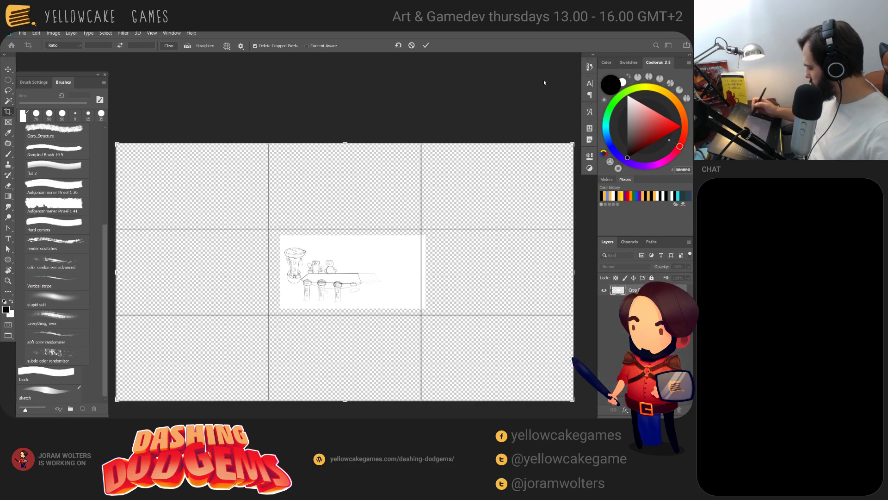
key("Return")
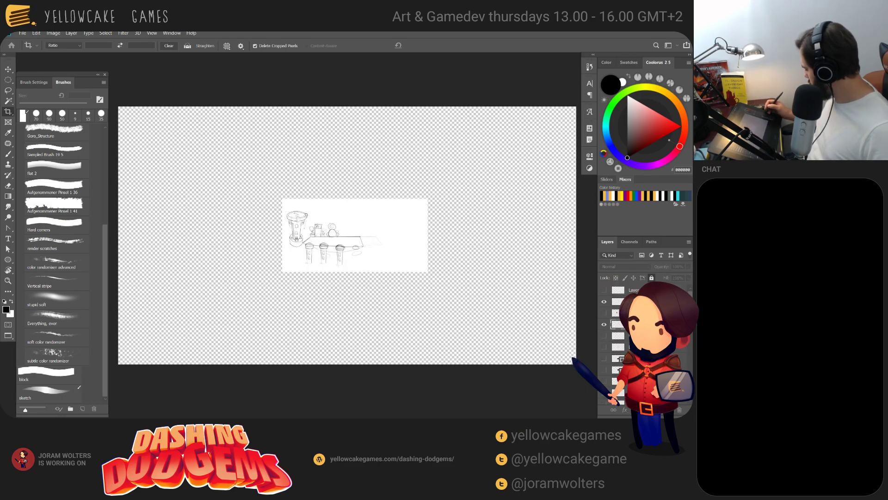
Sample white from the canvas, unlock the background layer and fill the enlarged background with it
scroll(691, 400, "down", 3)
key("g")
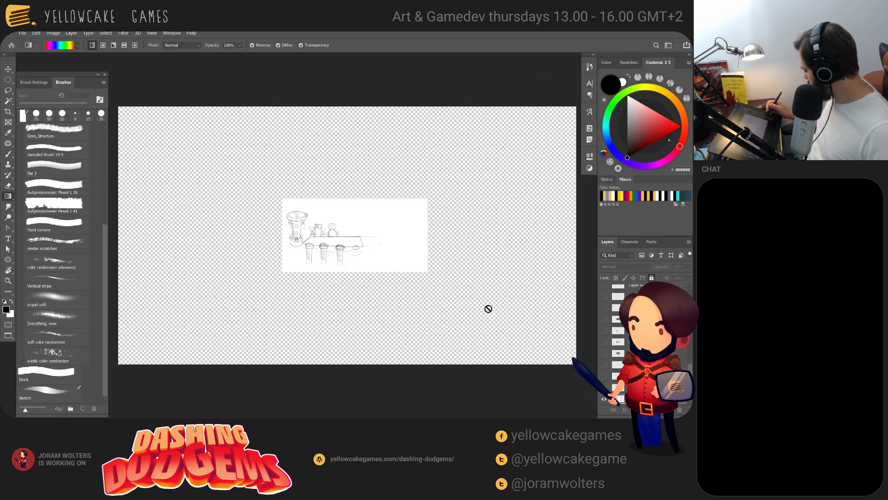
left_click(416, 237, "alt")
left_click(651, 278)
key("alt+BackSpace")
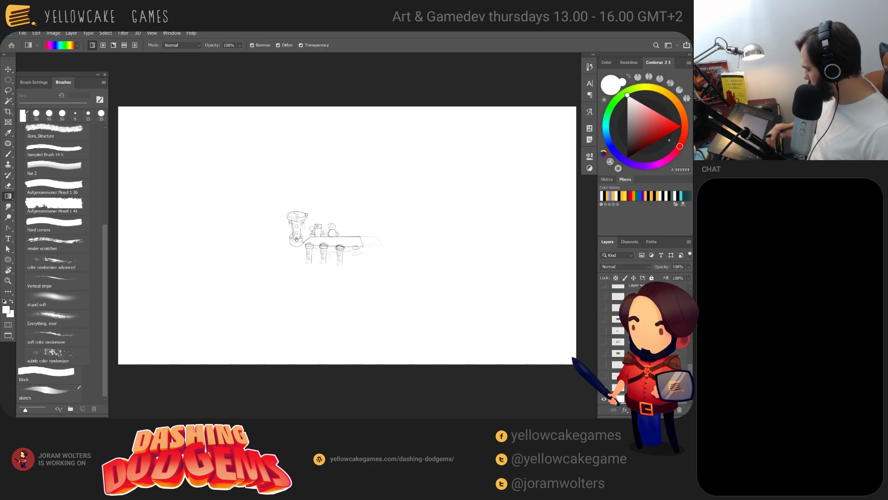
Switch the brush colour to black and make the platform sketch layer active again
left_click_drag(375, 269, 412, 266)
left_click_drag(476, 356, 449, 311)
key("b")
left_click_drag(462, 272, 426, 329)
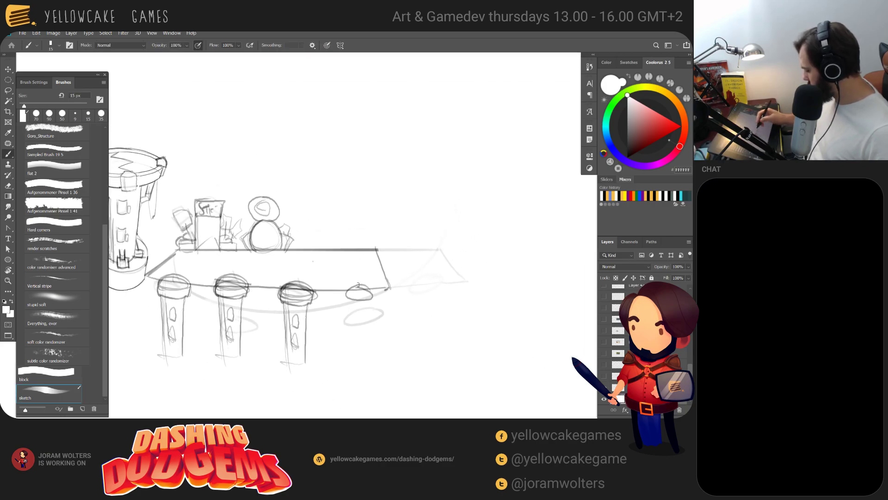
left_click_drag(403, 255, 403, 215)
key("v")
key("b")
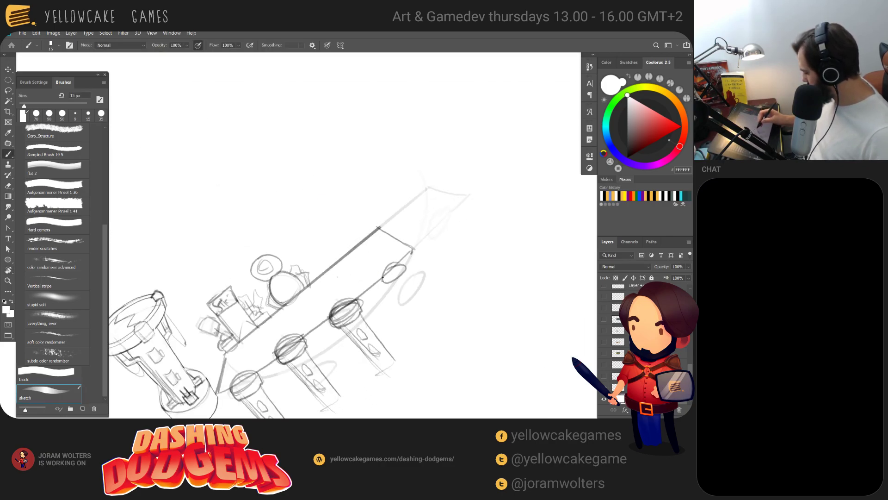
key("x")
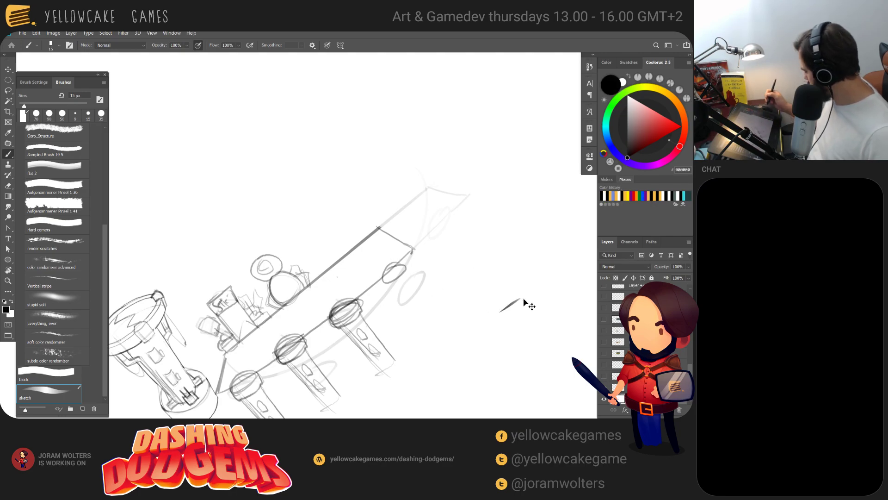
key("v")
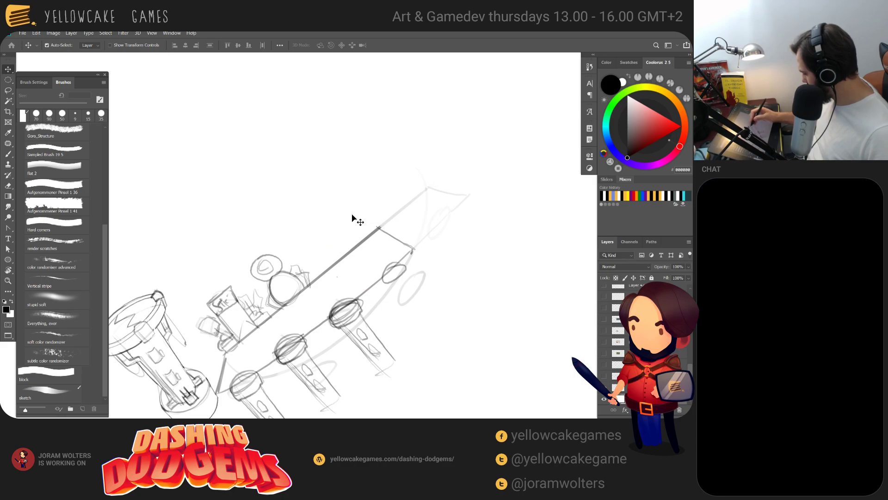
left_click(652, 277)
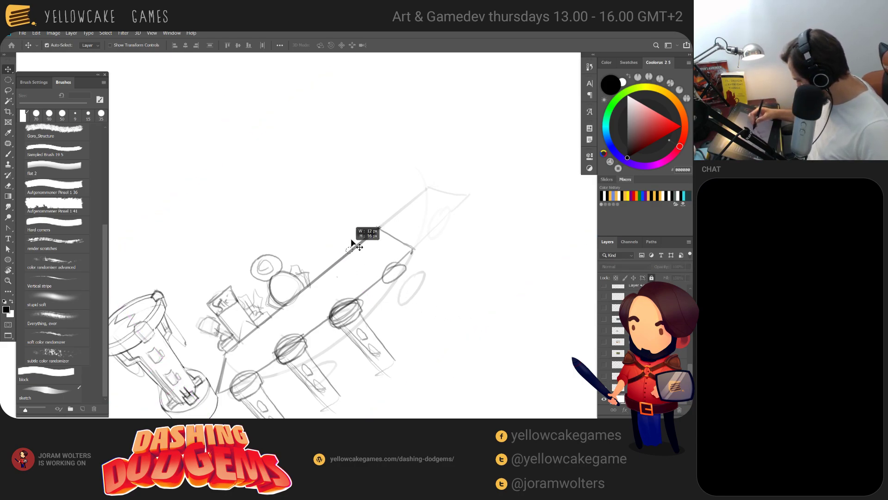
scroll(687, 358, "up", 2)
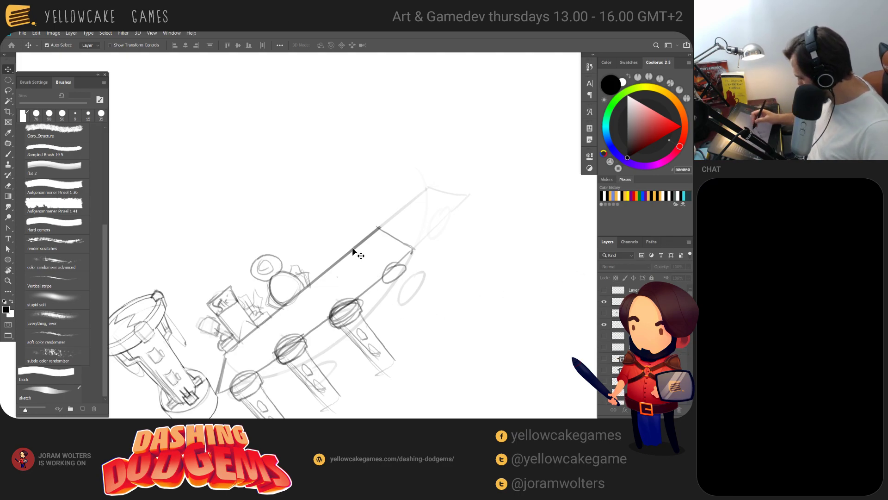
Sketch a tapered fourth column beneath the last oval under the platform's edge
key("b")
mouse_move(404, 268)
left_mouse_down()
mouse_move(387, 284)
mouse_move(397, 271)
mouse_move(392, 284)
mouse_move(426, 326)
mouse_move(403, 272)
mouse_move(446, 329)
left_mouse_up()
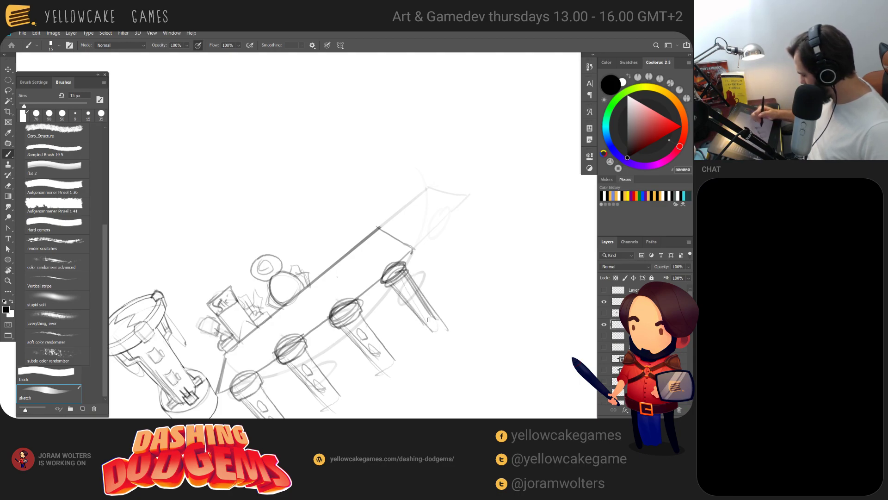
left_click_drag(431, 280, 455, 233)
key("r")
key("Escape")
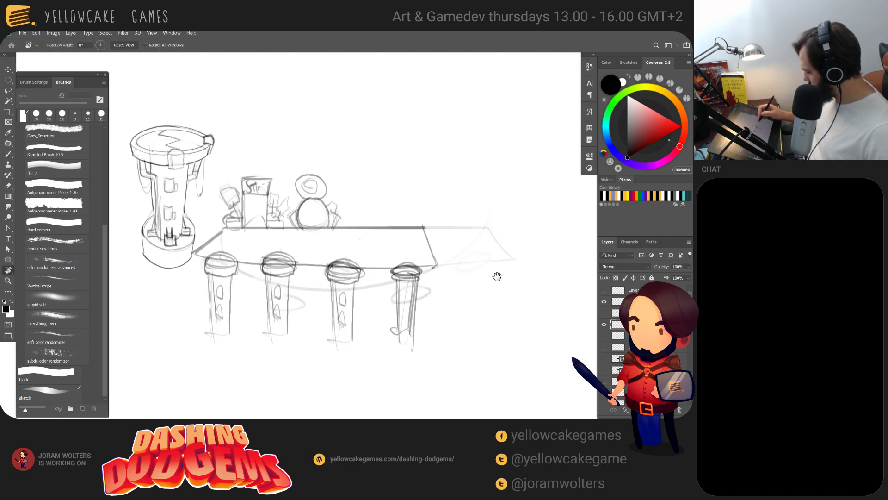
left_click_drag(475, 286, 513, 289)
key("b")
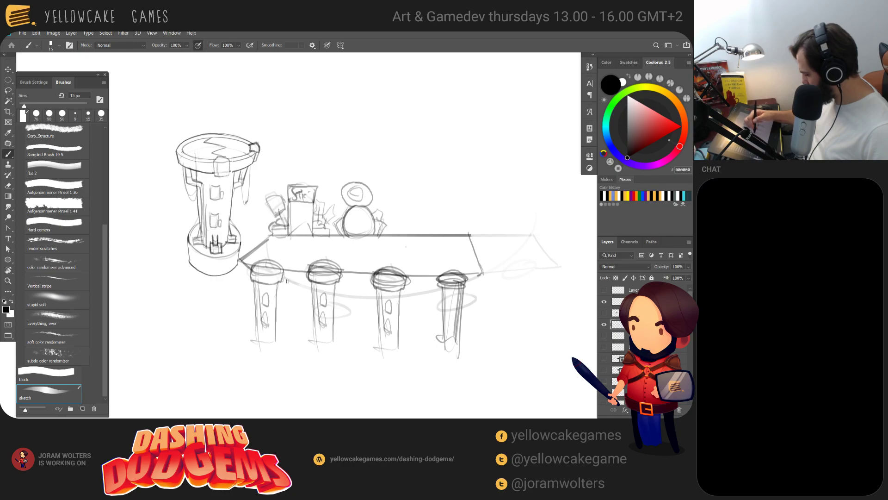
left_click_drag(455, 333, 454, 334)
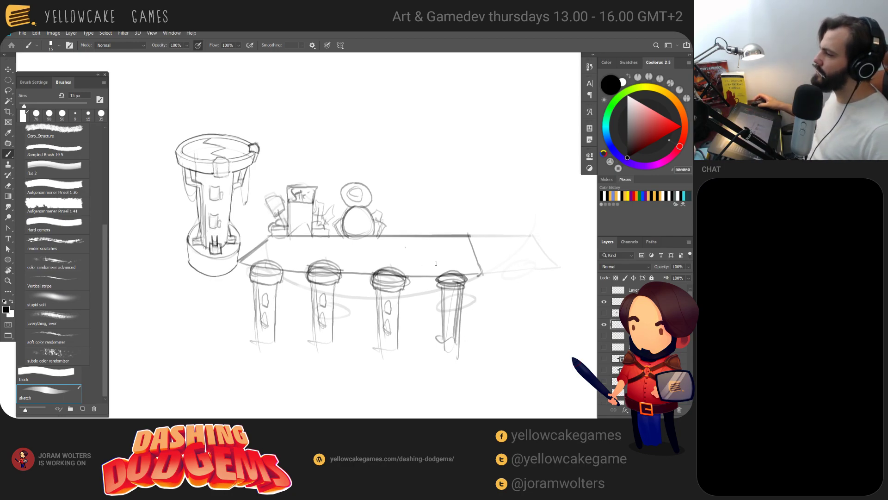
Switch to Unity, duplicate the column's base cylinder, raise the copy to the shaft's top and flatten it to about 1.4 units high
key("alt+Tab")
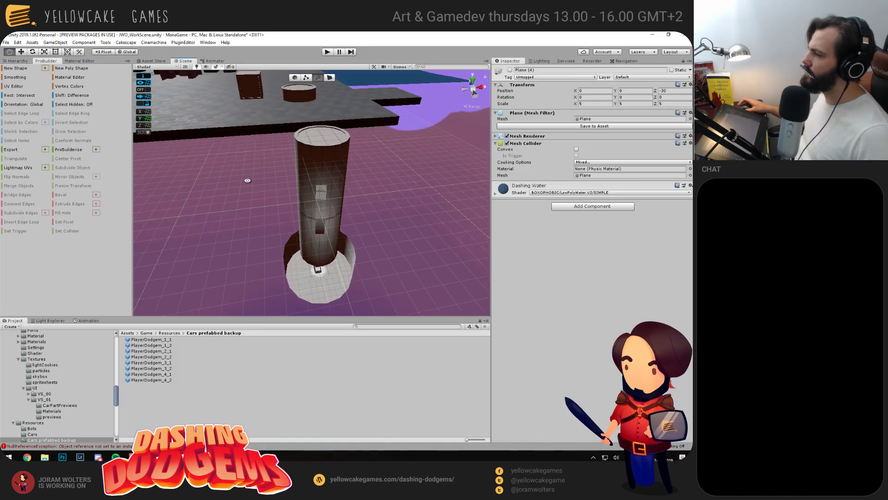
left_click(290, 262)
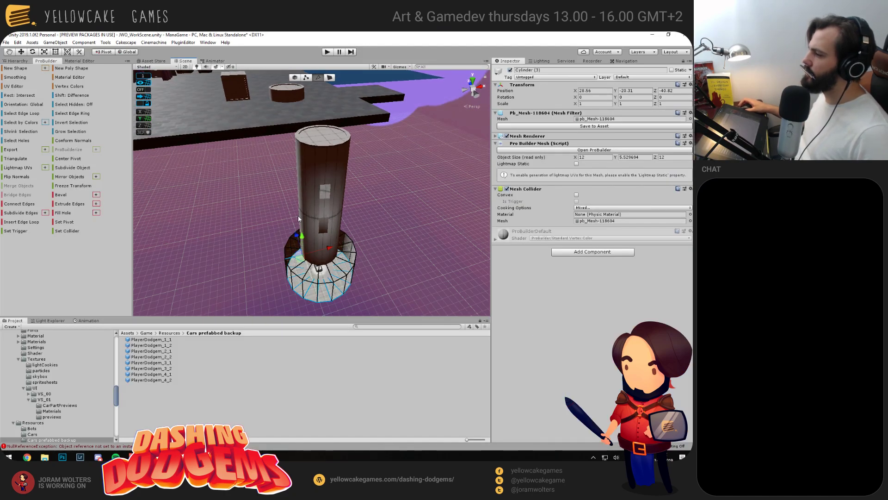
key("ctrl+d")
left_click_drag(353, 233, 339, 168)
key("r")
left_click_drag(373, 113, 369, 132)
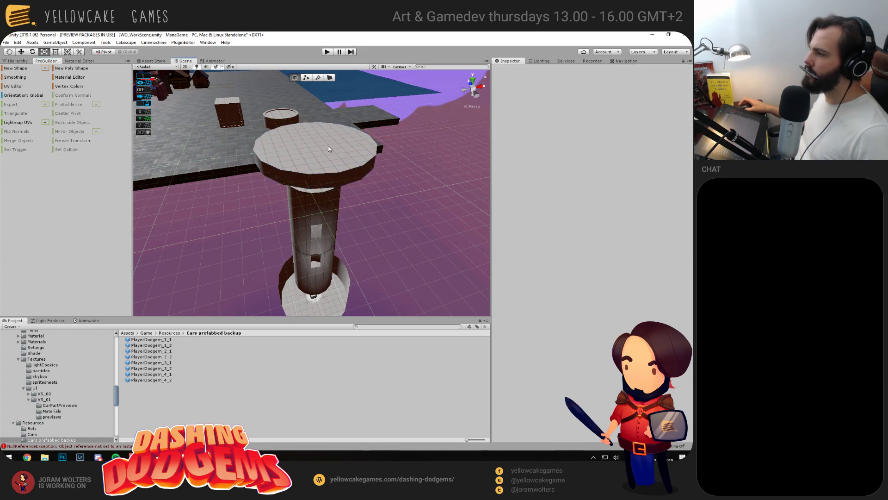
Select the column's base, shaft and cap, duplicate them together and place the copy beside the original
key("w")
left_click_drag(371, 114, 424, 96)
scroll(246, 275, "down", 5)
left_click_drag(246, 273, 353, 235)
left_click_drag(386, 175, 347, 262)
scroll(302, 251, "up", 3)
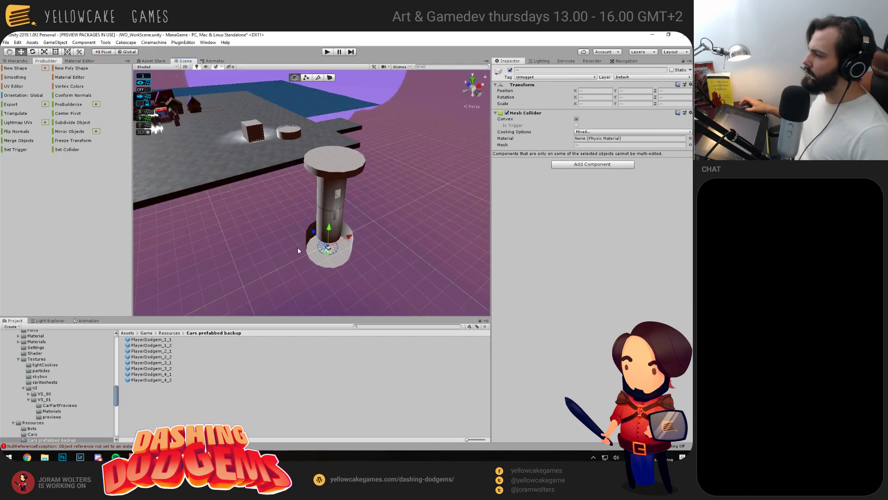
left_click(307, 246)
left_click(325, 211, "shift")
left_click(326, 166, "shift")
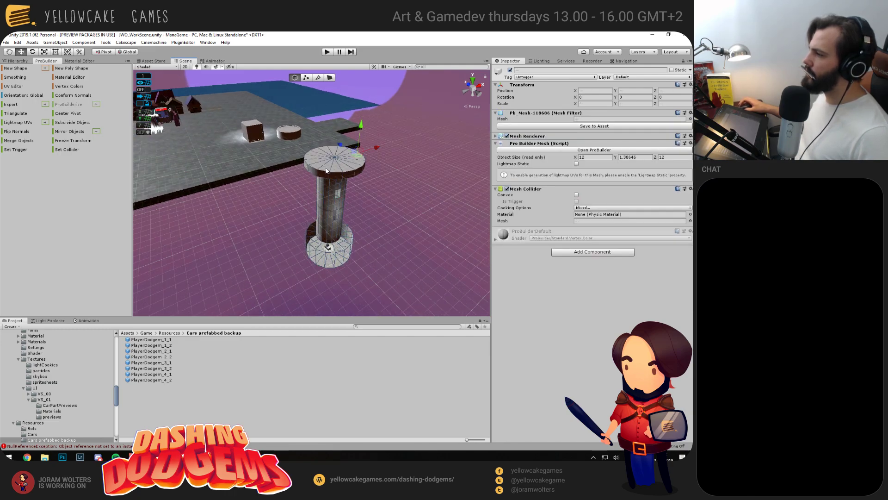
key("ctrl+d")
left_click_drag(339, 201, 289, 215)
Duplicate the column two more times and place the copies in a staggered row beside the platform edge
key("ctrl+d")
scroll(280, 218, "down", 1)
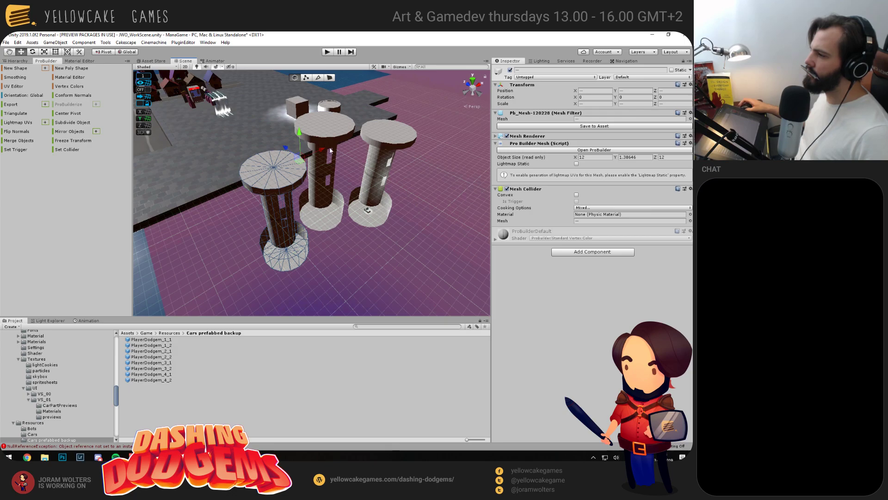
key("ctrl+d")
left_click_drag(327, 152, 224, 124)
left_click_drag(240, 195, 274, 216, "alt")
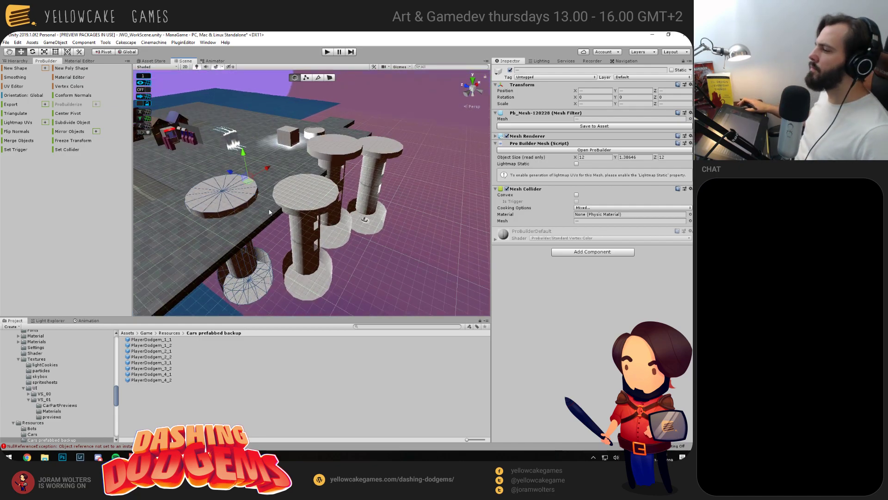
Select the parts of all four columns and move the group toward the platform
left_click(313, 209, "shift")
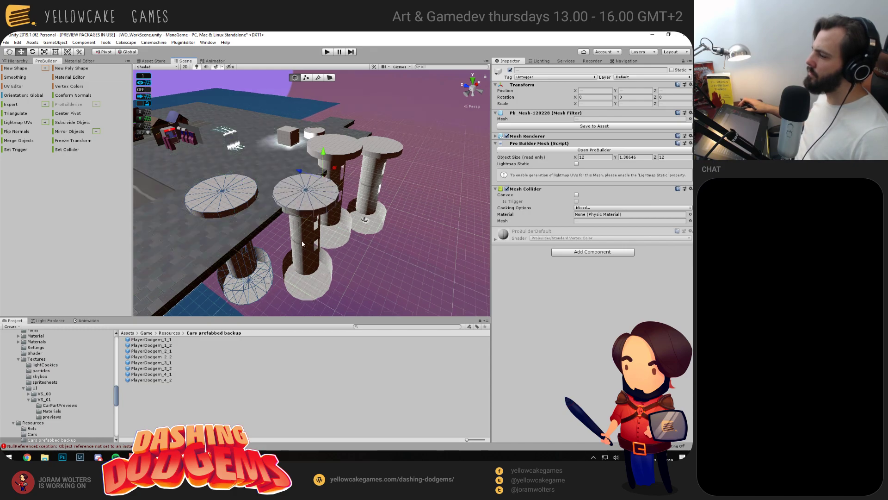
left_click_drag(302, 240, 336, 250, "alt")
left_click(337, 250, "shift")
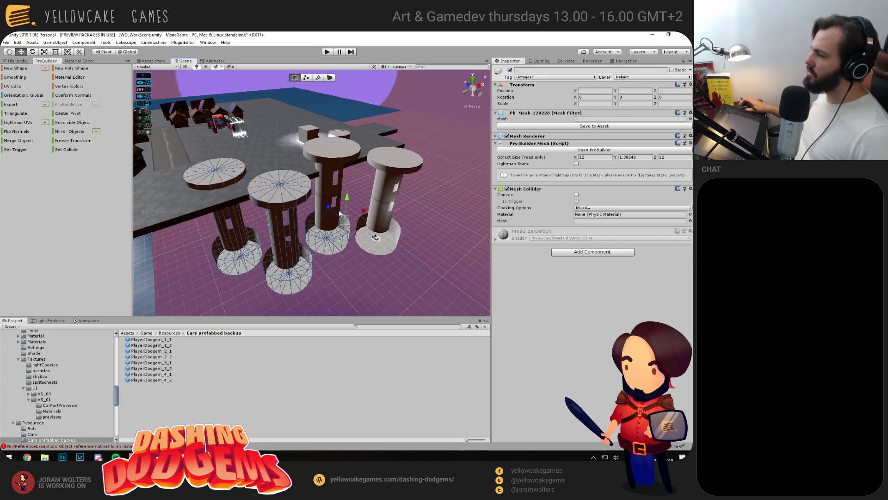
left_click(324, 191, "shift")
left_click(332, 149, "shift")
left_click(399, 162, "shift")
left_click(384, 199, "shift")
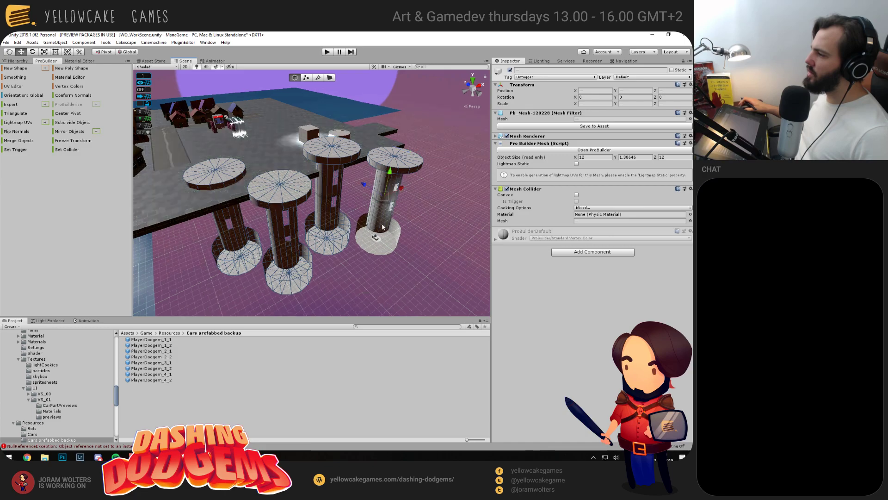
left_click(388, 224, "shift")
scroll(390, 225, "down", 5)
mouse_move(390, 225)
left_mouse_down("alt")
mouse_move(360, 214)
mouse_move(381, 222)
left_mouse_up("alt")
left_click_drag(367, 239, 262, 211)
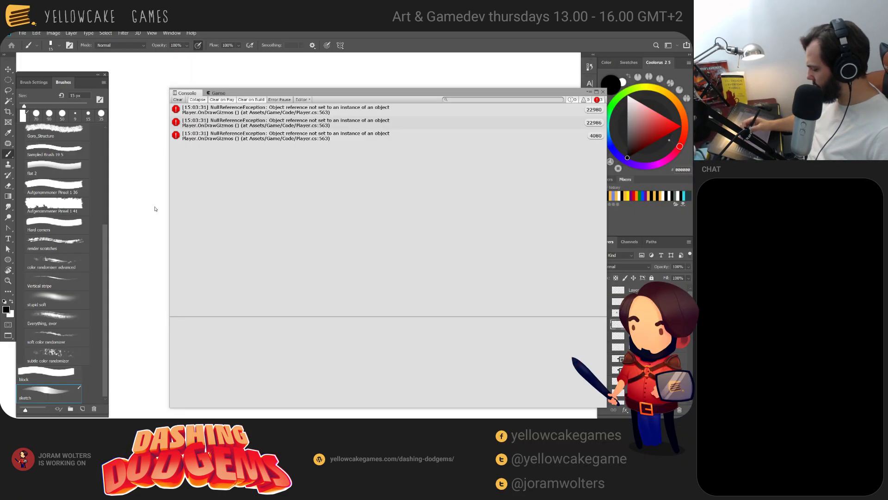
Switch back to Photoshop and use lasso selections to shift the platform's second and fourth columns closer to the third
left_click(155, 209)
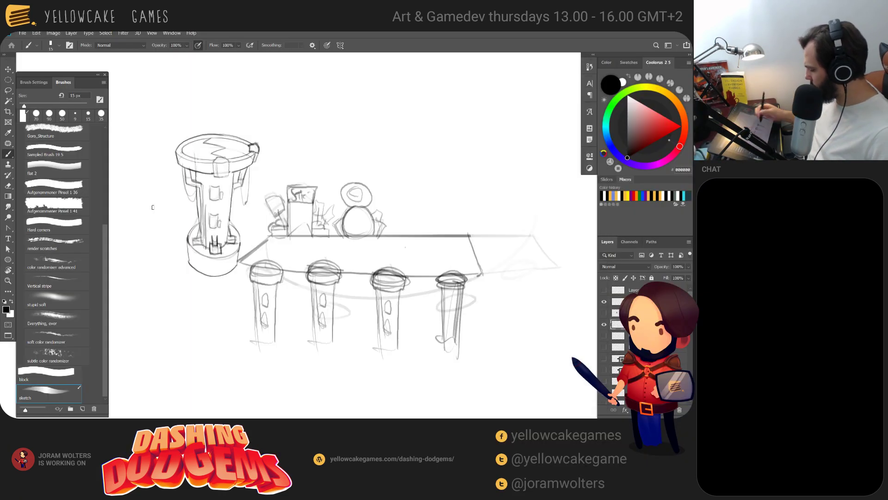
mouse_move(485, 287)
left_mouse_down()
mouse_move(474, 308)
mouse_move(447, 280)
mouse_move(429, 290)
mouse_move(430, 371)
mouse_move(475, 348)
mouse_move(460, 276)
mouse_move(439, 293)
mouse_move(424, 281)
mouse_move(470, 314)
left_mouse_up()
key("l")
key("v")
key("l")
mouse_move(356, 321)
left_mouse_down()
mouse_move(310, 306)
mouse_move(359, 391)
mouse_move(358, 324)
mouse_move(372, 300)
mouse_move(366, 305)
left_mouse_up()
key("v")
mouse_move(362, 320)
left_mouse_down()
mouse_move(347, 302)
mouse_move(347, 321)
mouse_move(343, 305)
left_mouse_up()
key("ctrl+z")
key("ctrl+z")
key("ctrl+d")
Lasso the first column under the platform and move it next to the second one to form a staggered cluster
key("l")
mouse_move(295, 318)
left_mouse_down()
mouse_move(258, 297)
mouse_move(251, 349)
mouse_move(278, 397)
mouse_move(300, 307)
mouse_move(298, 323)
mouse_move(412, 344)
mouse_move(368, 324)
left_mouse_up()
key("v")
key("ctrl+z")
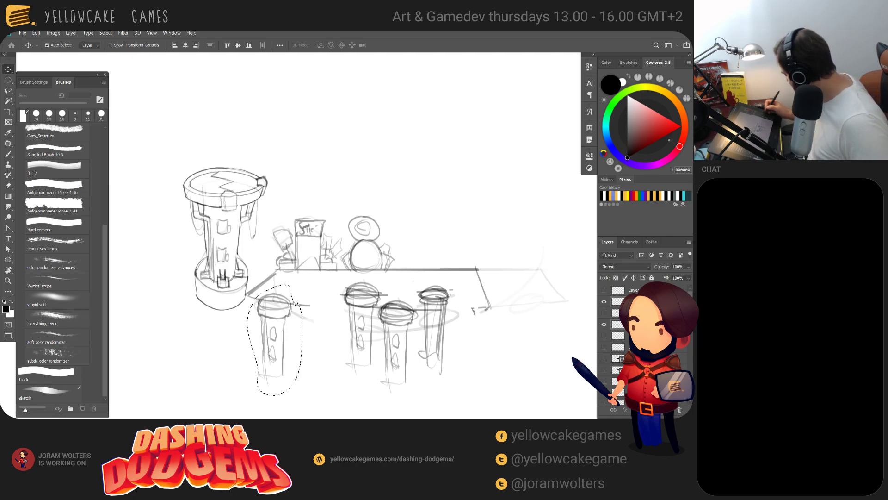
mouse_move(272, 312)
left_mouse_down()
mouse_move(354, 273)
mouse_move(474, 294)
mouse_move(347, 290)
mouse_move(335, 312)
left_mouse_up()
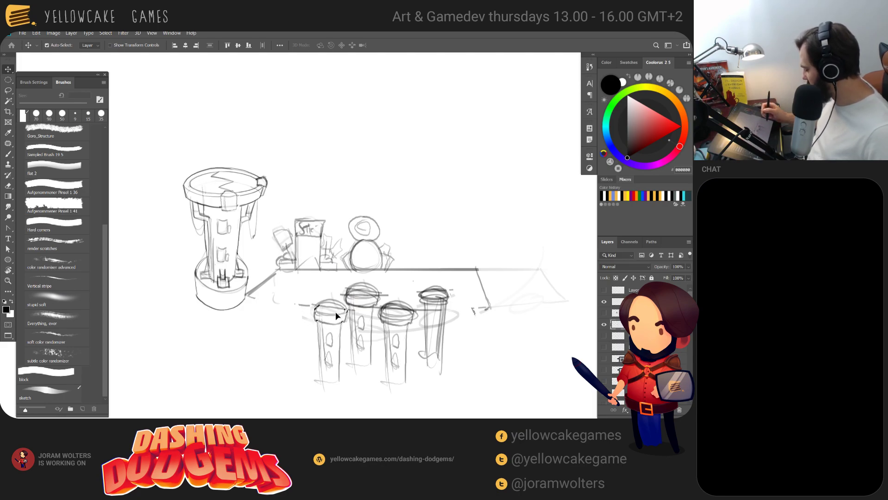
Deselect the moved column and sketch a curved line rising from the second column's top toward the platform's back edge
key("ctrl+d")
key("b")
mouse_move(344, 273)
left_mouse_down()
mouse_move(323, 310)
mouse_move(420, 313)
mouse_move(340, 270)
left_mouse_up()
key("ctrl+z")
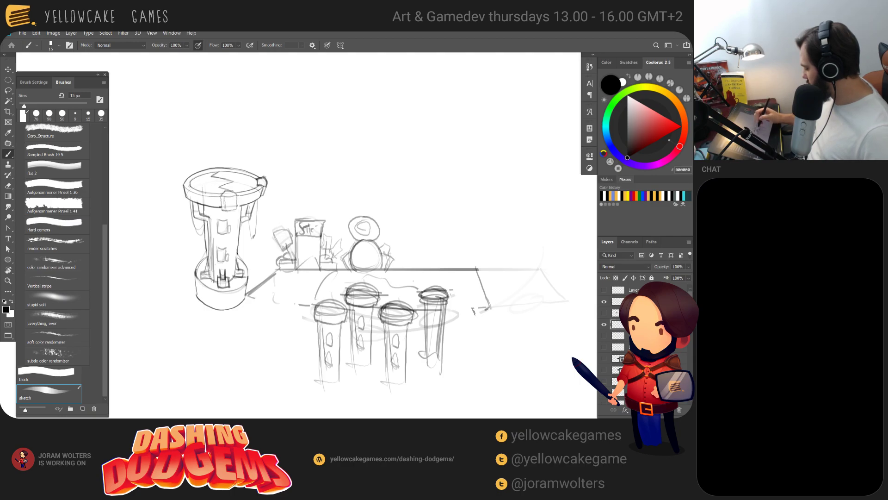
Lasso the column cluster under the platform, scale it up and reposition it to spread further along the platform, then deselect
key("l")
mouse_move(461, 330)
left_mouse_down()
mouse_move(435, 280)
mouse_move(405, 294)
mouse_move(358, 277)
mouse_move(320, 291)
mouse_move(295, 373)
mouse_move(433, 397)
mouse_move(436, 263)
mouse_move(385, 313)
mouse_move(378, 292)
mouse_move(401, 312)
left_mouse_up()
key("v")
key("ctrl+t")
left_click_drag(414, 278, 423, 312)
key("Return")
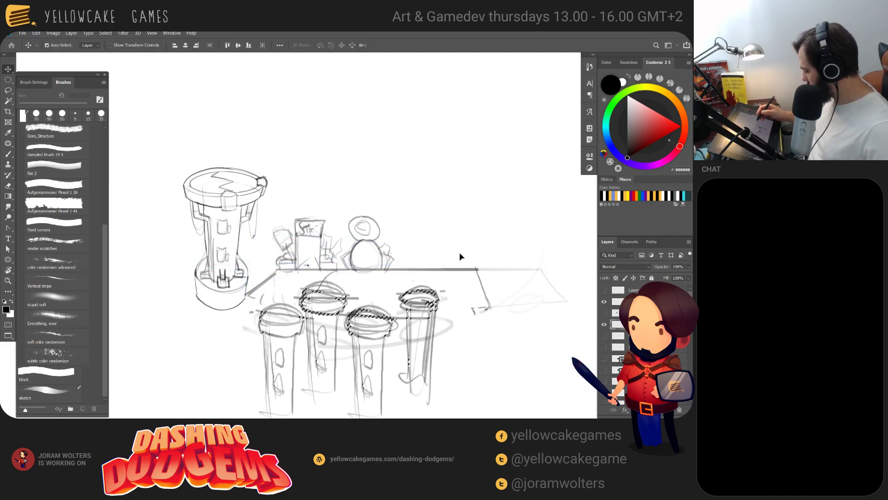
key("ctrl+d")
Switch to the Miro board and look at the reference images in the BOB section
key("b")
left_click_drag(444, 307, 462, 304)
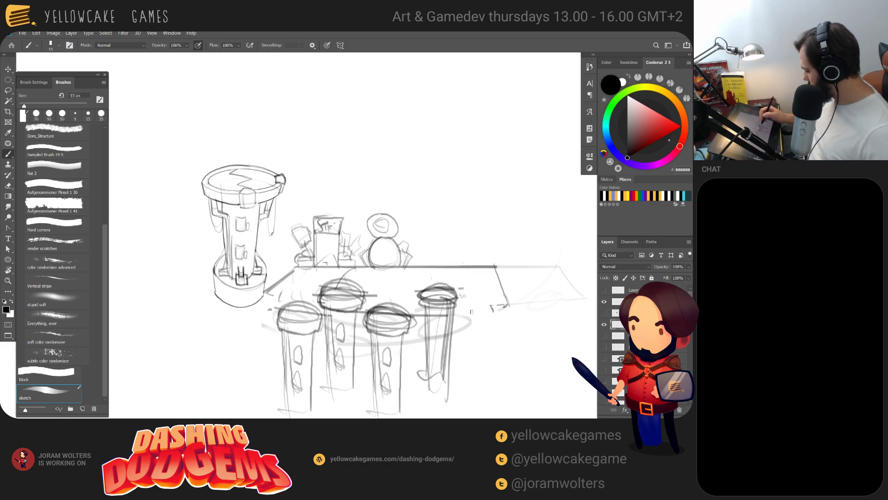
key("alt+Tab")
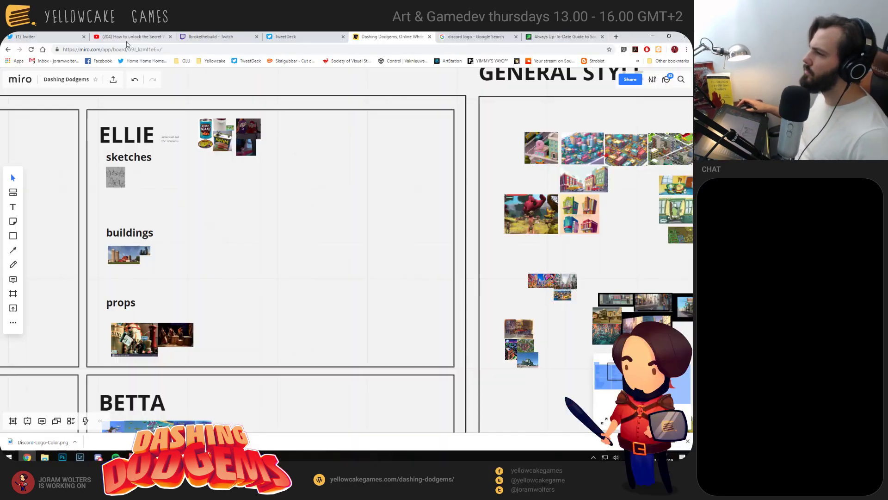
left_click_drag(233, 219, 435, 220)
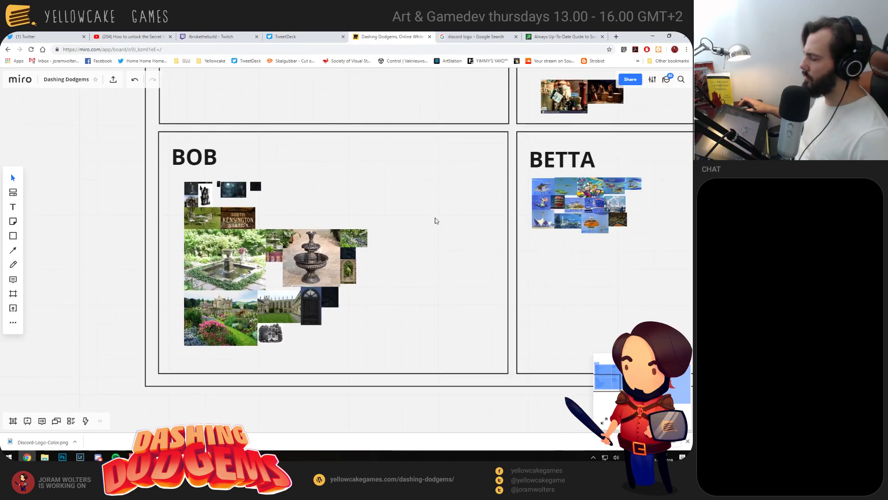
Switch back to Photoshop and sketch a tall gate with an arched top near the platform's far end, with scroll ornaments beside its first post
key("alt+Tab")
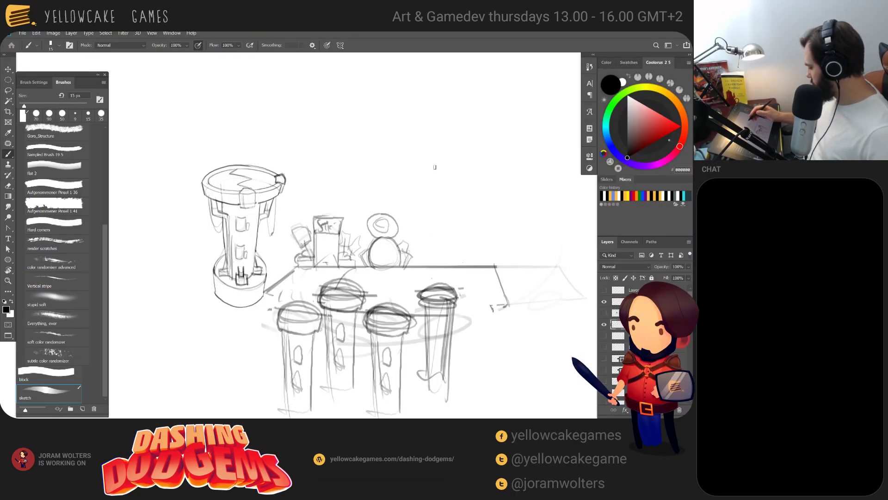
left_click_drag(430, 221, 436, 266)
left_click_drag(435, 216, 441, 264)
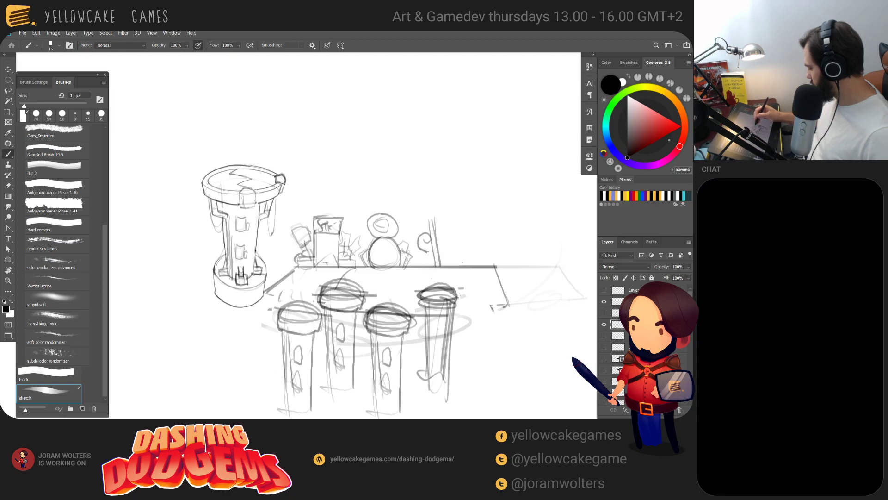
key("ctrl+z")
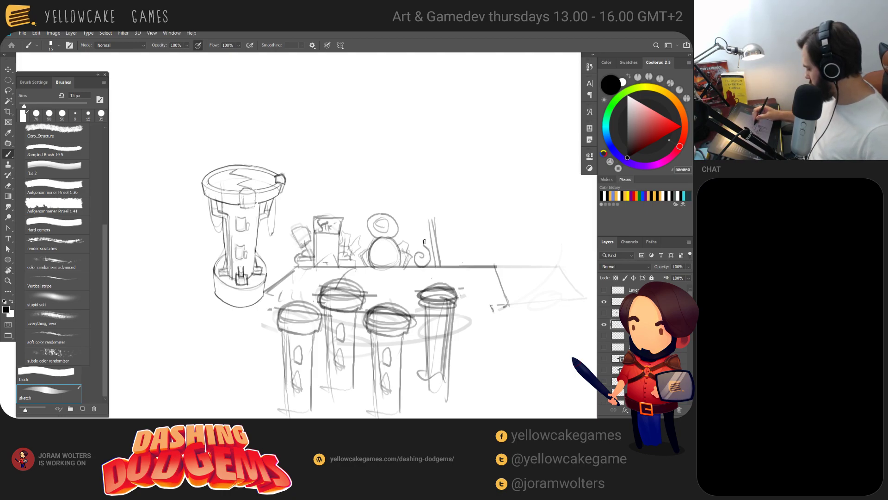
key("ctrl+z")
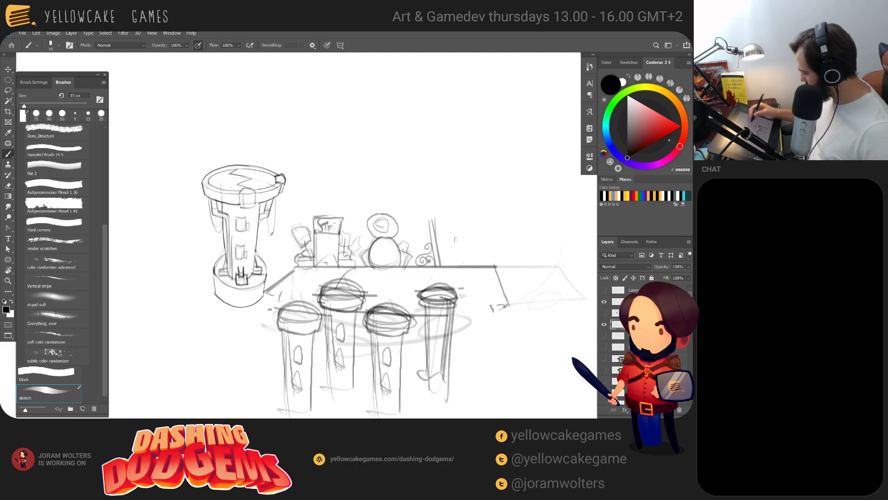
left_click_drag(430, 220, 480, 221)
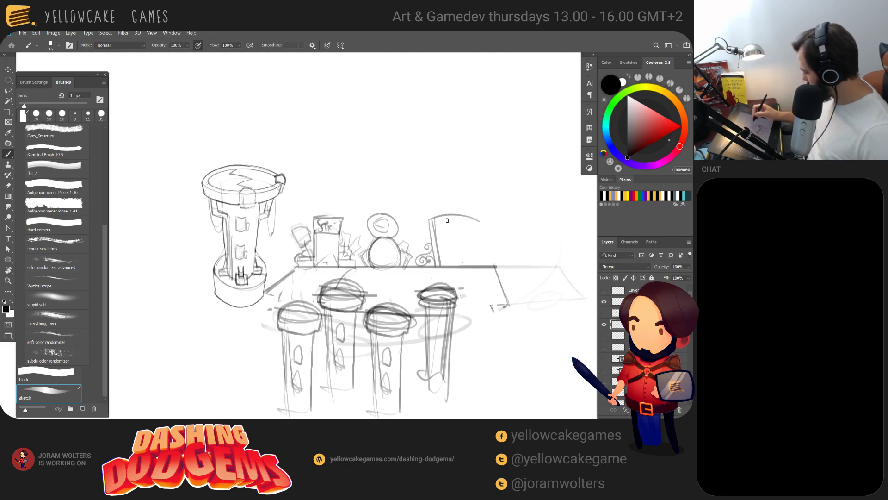
key("ctrl+z")
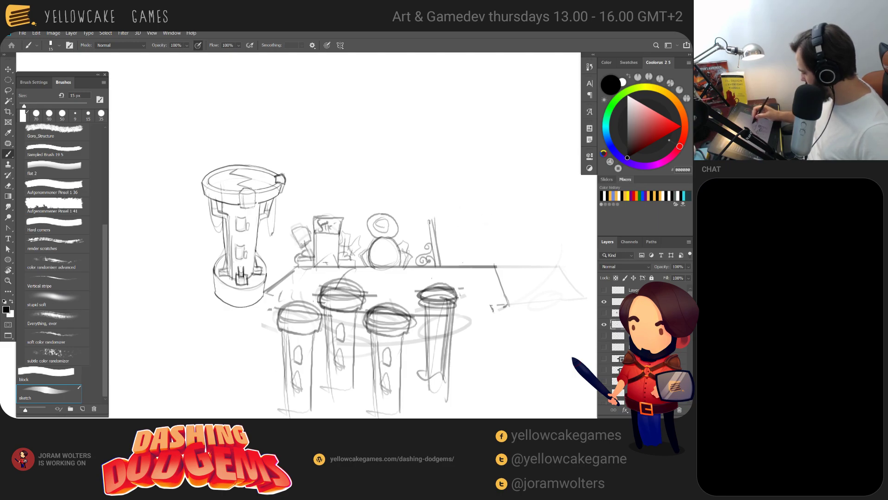
left_click_drag(464, 216, 467, 269)
Copy the scroll ornament, flip it horizontally and place it at the base of the gate's opposite post
key("l")
mouse_move(432, 241)
left_mouse_down()
mouse_move(436, 262)
mouse_move(478, 249)
left_mouse_up()
key("ctrl+t")
right_click(480, 255)
left_click(505, 365)
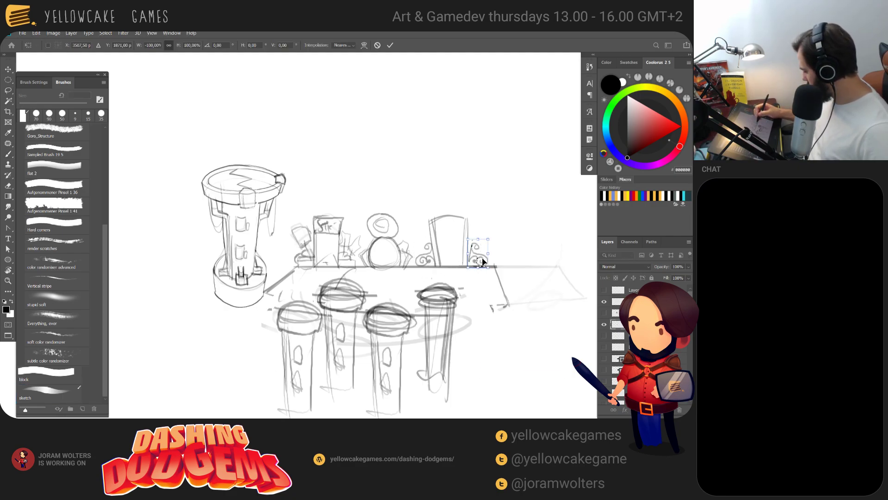
left_click_drag(495, 237, 479, 261)
key("Return")
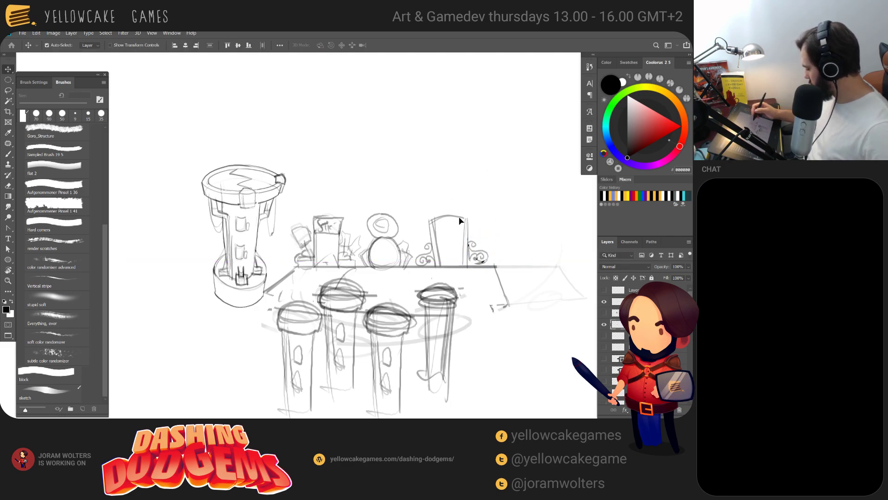
Copy the scroll ornament to the gate's upper corners, flipping one copy horizontally so the two mirror each other
key("b")
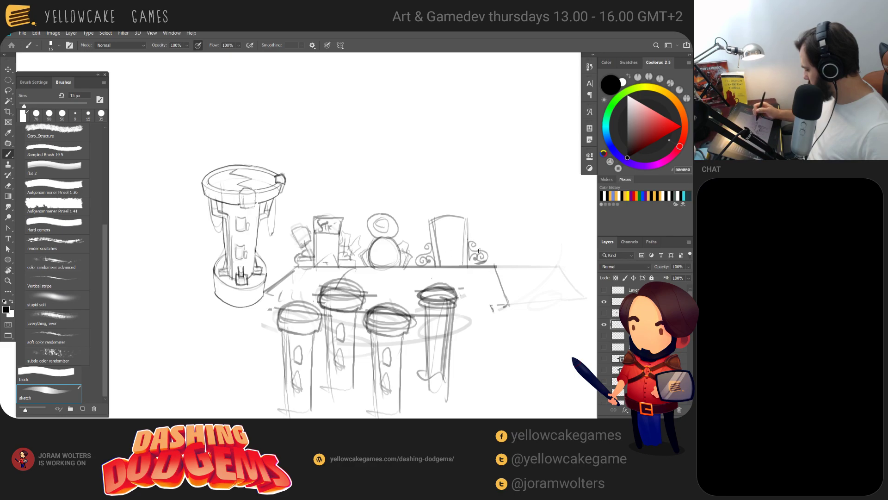
key("v")
mouse_move(483, 263)
left_mouse_down()
mouse_move(466, 215)
mouse_move(474, 216)
mouse_move(444, 218)
left_mouse_up()
key("ctrl+t")
right_click(431, 214)
left_click(458, 324)
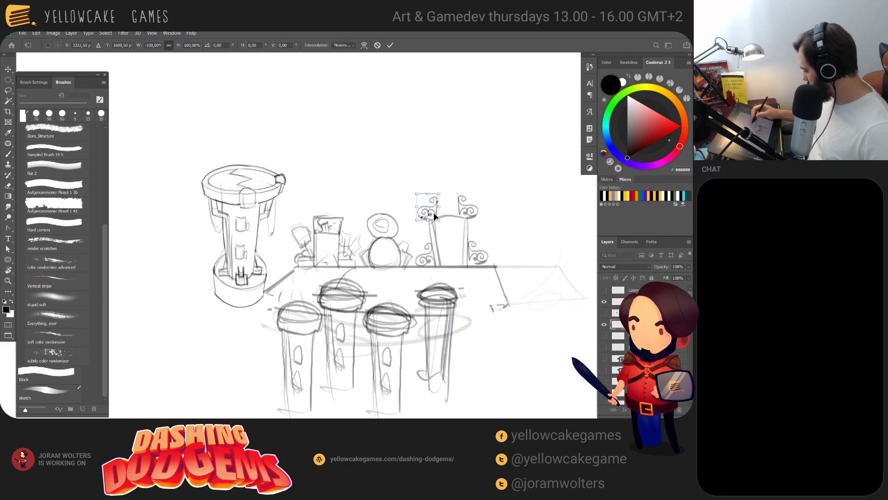
key("Return")
Letter BOB above the gate between the upper scrolls and crown it with small curled ornaments
key("b")
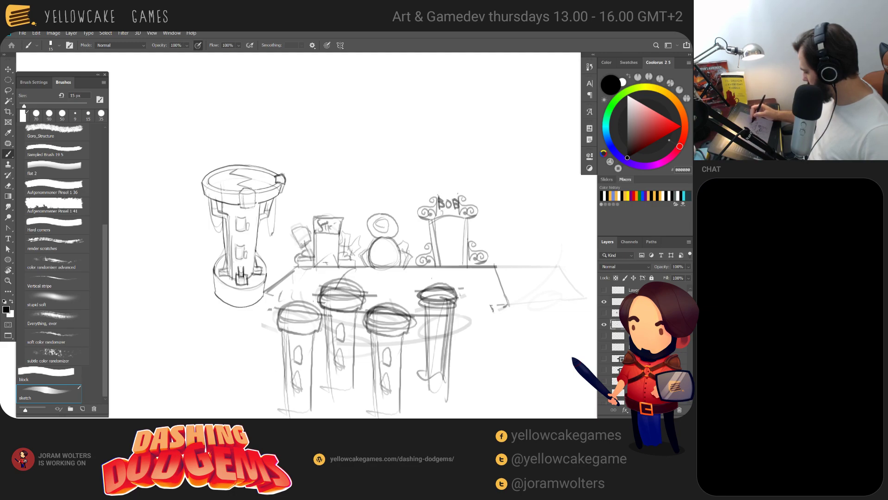
key("ctrl+z")
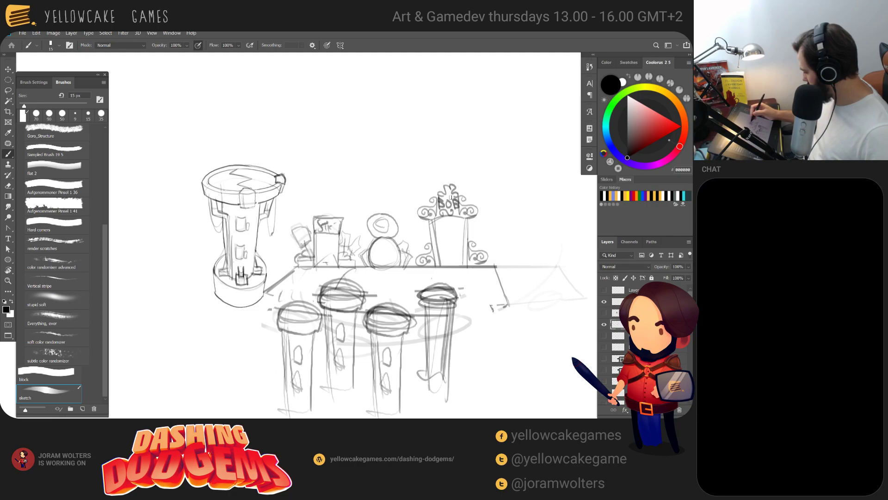
mouse_move(511, 231)
left_mouse_down()
mouse_move(502, 218)
mouse_move(500, 237)
mouse_move(492, 232)
left_mouse_up()
Switch to the Miro board and examine the ornate station sign in the BOB section and the BETTA reference images
key("alt+Tab")
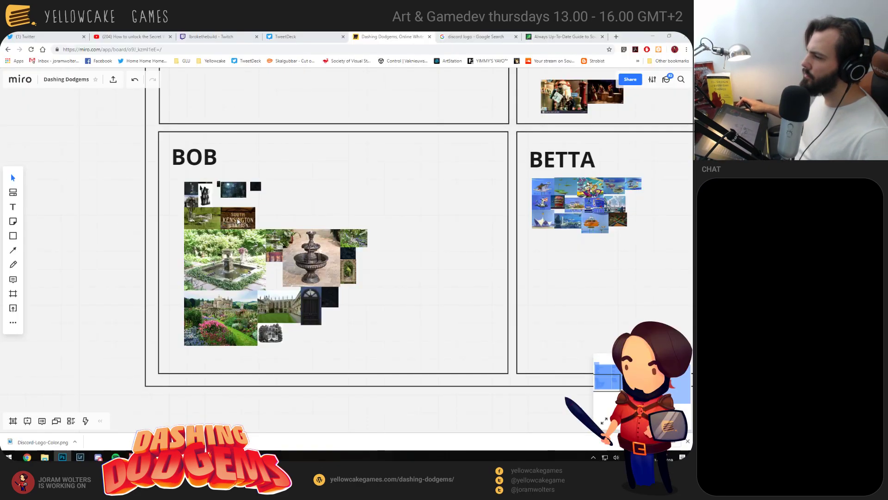
scroll(241, 223, "up", 5)
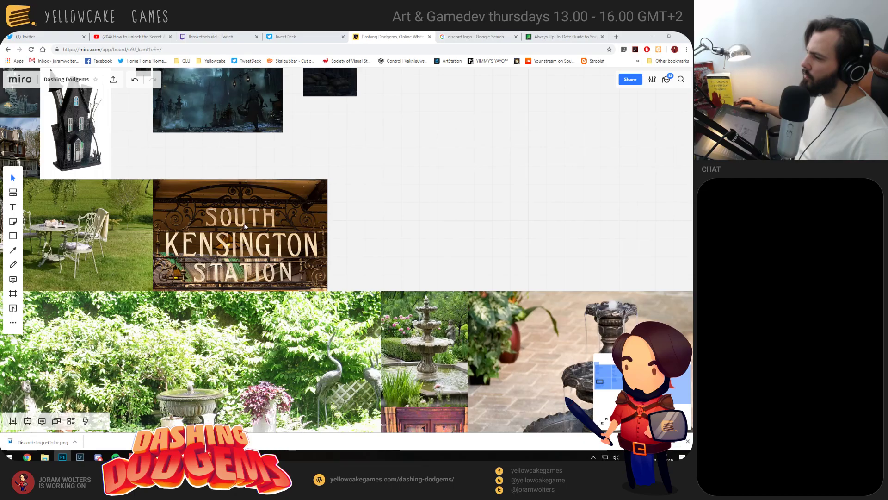
scroll(317, 253, "down", 5)
scroll(317, 252, "down", 4)
left_click_drag(506, 206, 471, 246)
scroll(470, 245, "down", 1)
scroll(351, 195, "up", 4)
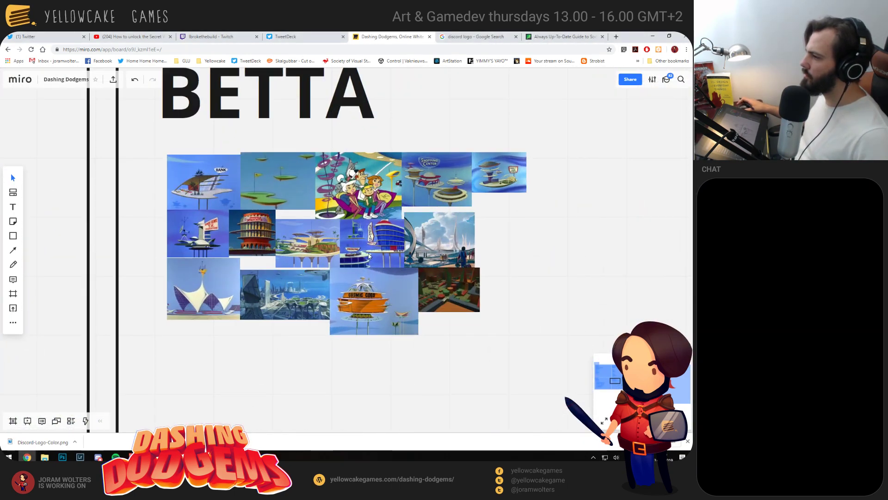
Switch back to Photoshop and sketch an arched opening inside the lower circle of the stacked-circle structure on the platform
key("alt+Tab")
left_click_drag(496, 276, 509, 268)
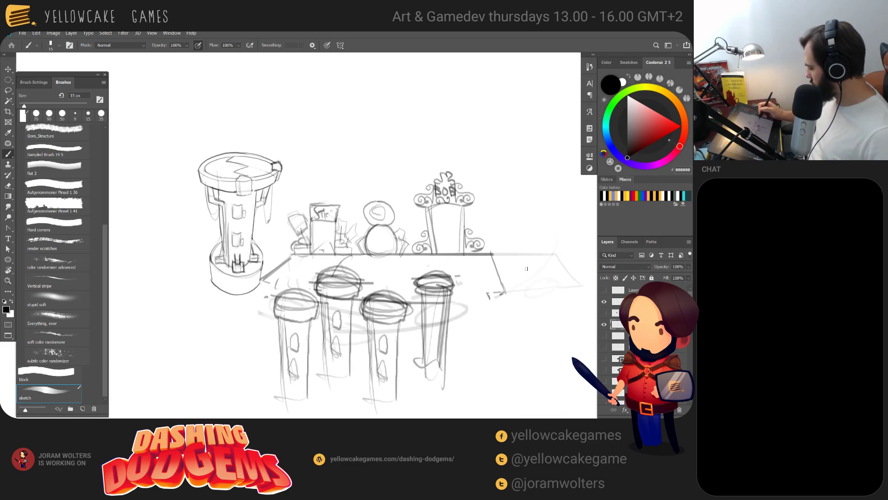
left_click_drag(399, 281, 441, 265)
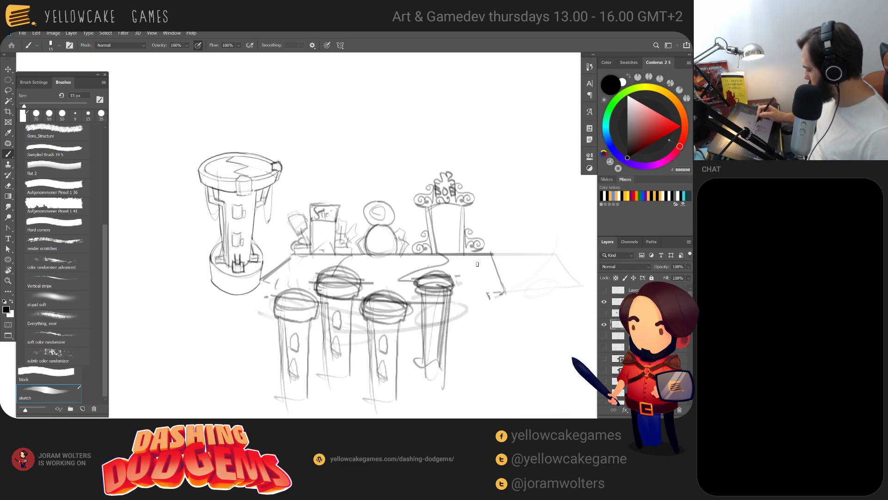
key("ctrl+z")
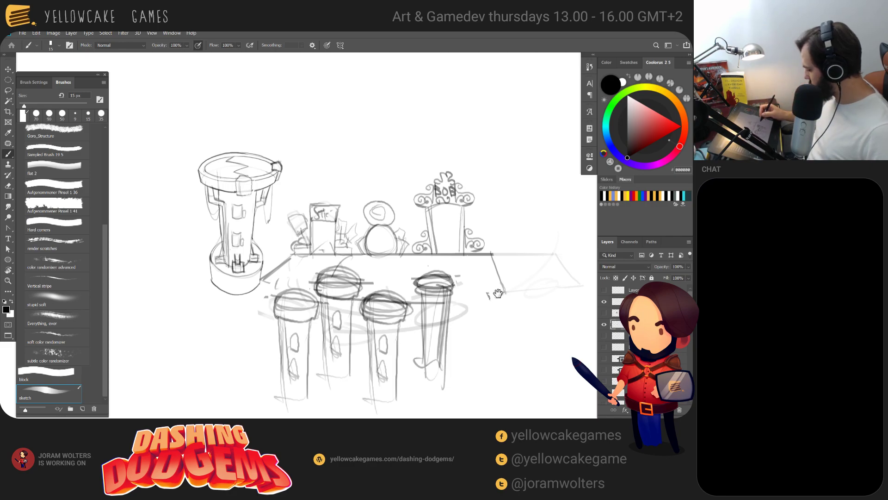
left_click_drag(499, 292, 482, 301)
key("a")
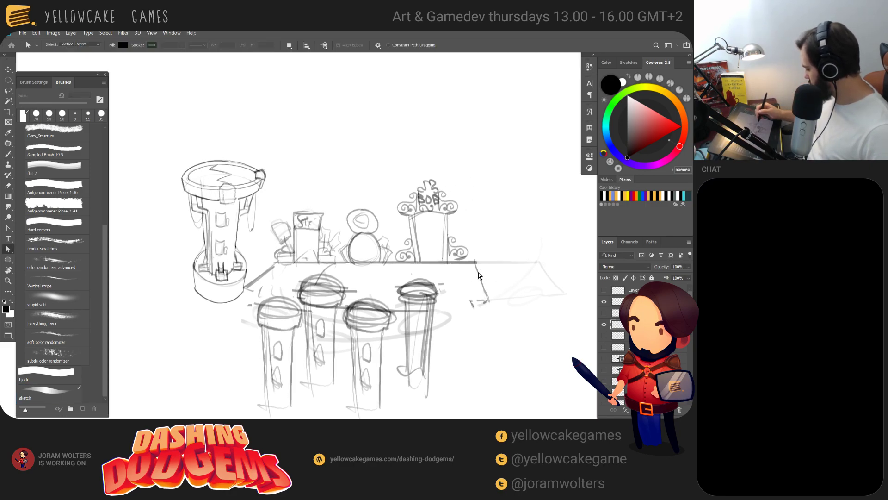
key("b")
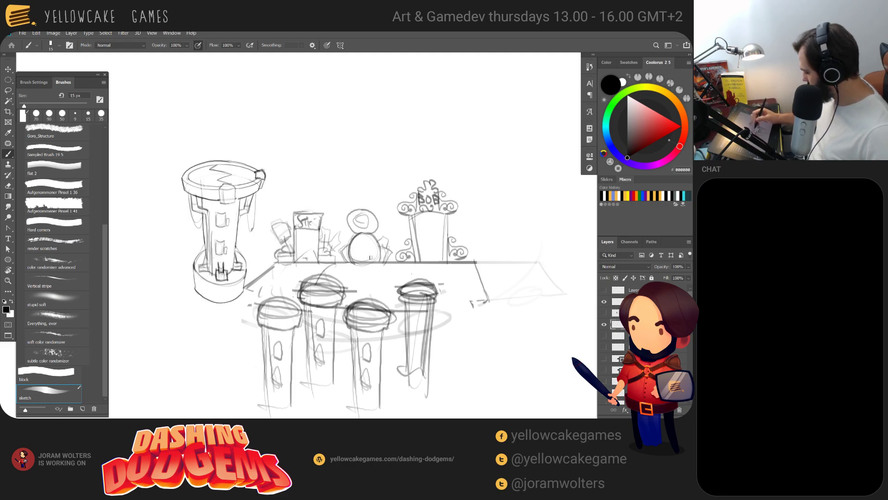
mouse_move(354, 250)
left_mouse_down()
mouse_move(377, 261)
mouse_move(375, 240)
mouse_move(351, 242)
left_mouse_up()
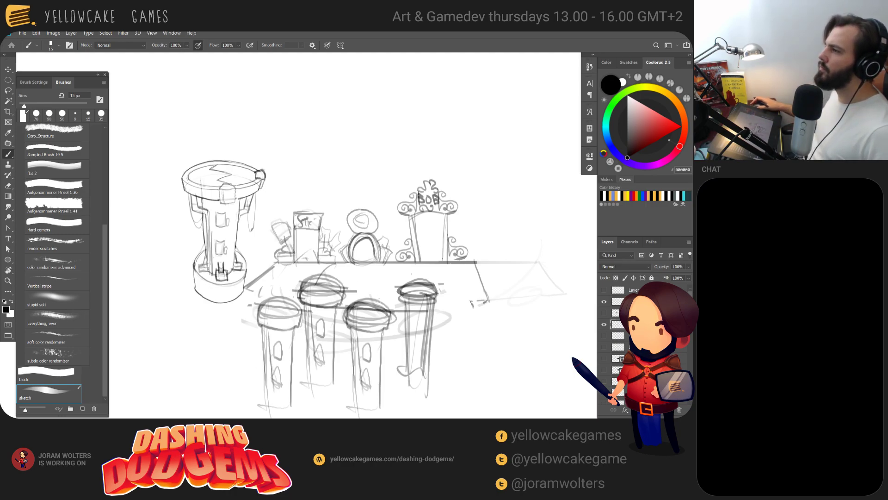
Try an upright frame at the platform's far corner, undo it, and sketch a floating oval beyond the BOB gate
left_click_drag(489, 267, 499, 262)
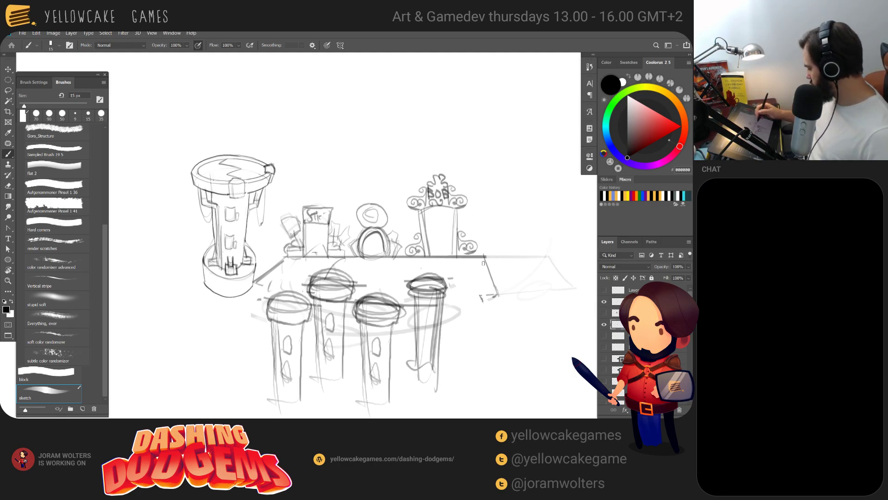
mouse_move(440, 216)
left_mouse_down()
mouse_move(472, 219)
mouse_move(442, 213)
left_mouse_up()
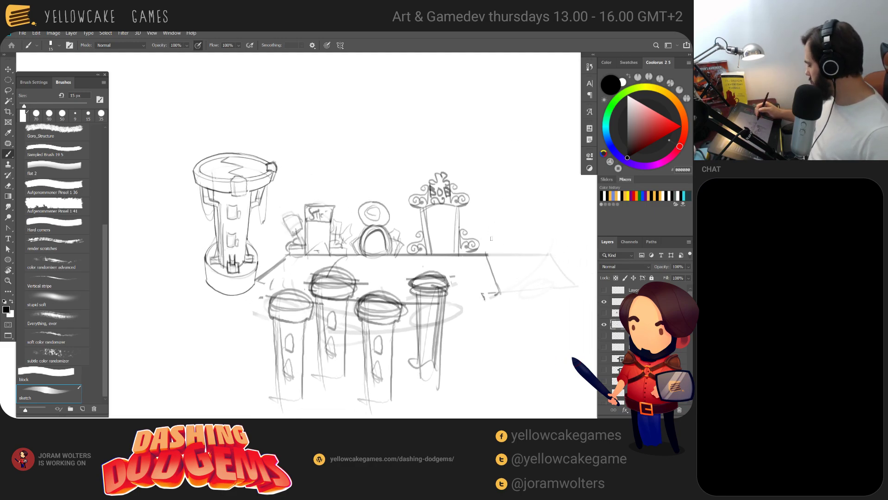
left_click_drag(487, 254, 483, 211)
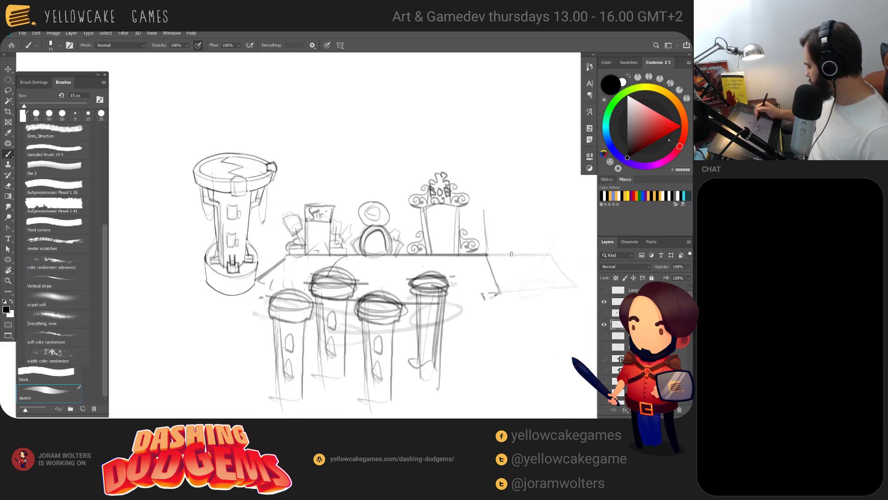
mouse_move(484, 214)
left_mouse_down()
mouse_move(525, 184)
mouse_move(546, 192)
mouse_move(487, 213)
mouse_move(540, 215)
mouse_move(549, 208)
mouse_move(521, 183)
mouse_move(543, 187)
mouse_move(549, 203)
mouse_move(515, 219)
left_mouse_up()
key("ctrl+z")
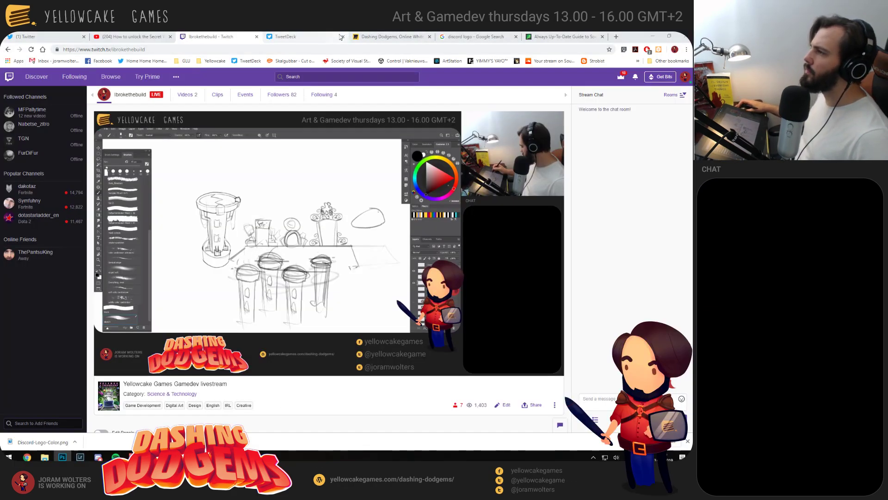
Return to the Miro board and study the futuristic building references in the BETTA section
left_click(390, 35)
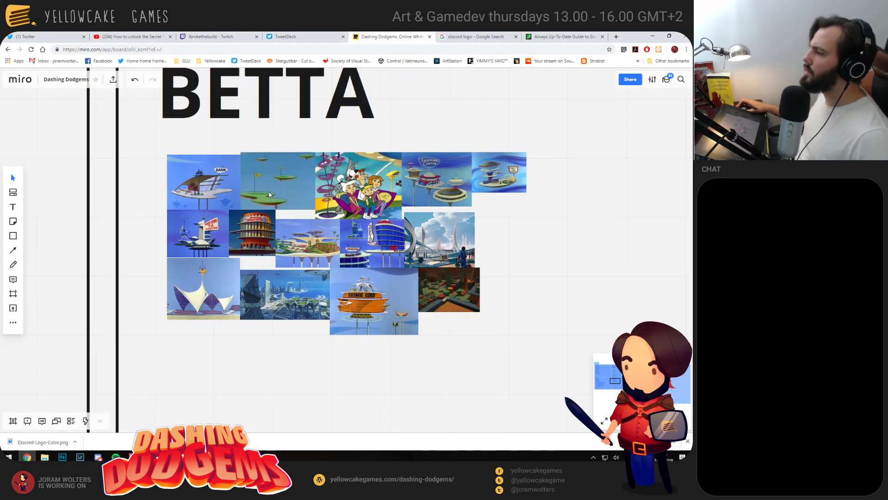
scroll(337, 231, "up", 3)
left_click_drag(337, 232, 345, 238)
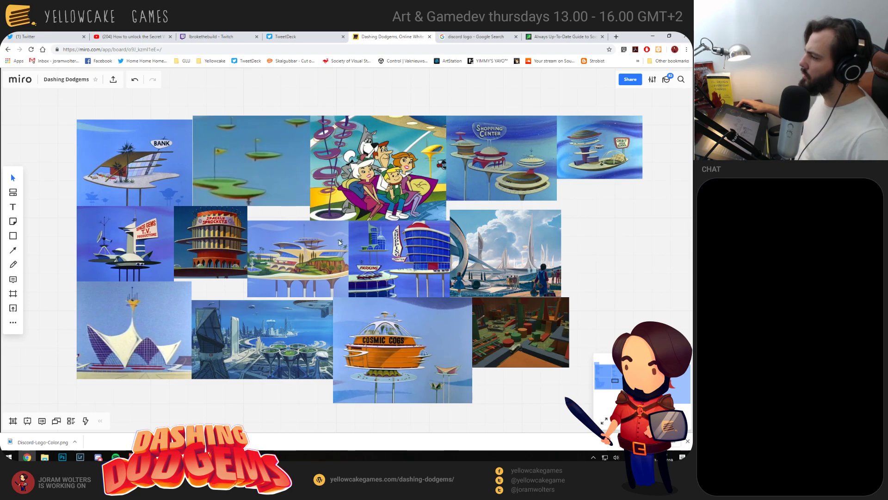
Examine the parking deck, shopping center and bank buildings on the retro-futuristic reference board for sign and architecture ideas
scroll(366, 276, "up", 3)
scroll(366, 275, "up", 2)
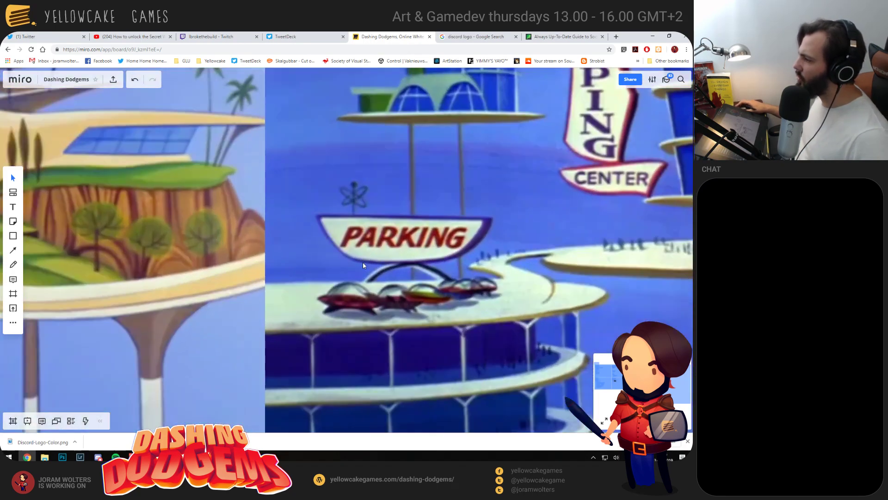
scroll(273, 280, "down", 5)
left_click_drag(269, 308, 456, 251)
scroll(358, 240, "up", 1)
left_click_drag(358, 241, 353, 264)
left_click_drag(396, 188, 442, 345)
scroll(278, 204, "up", 5)
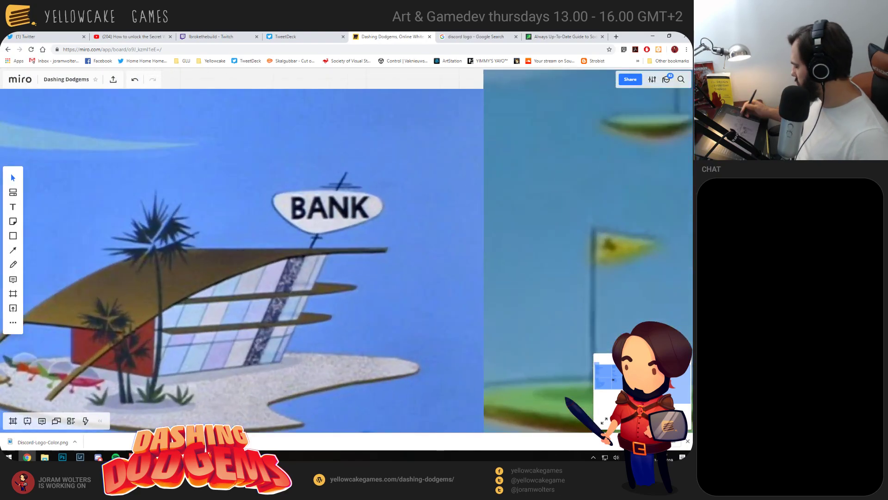
Switch to Photoshop and sketch slanted walls, a small star and a zigzag antenna around the oval BETTA sign
key("alt+Tab")
left_click_drag(511, 243, 471, 271)
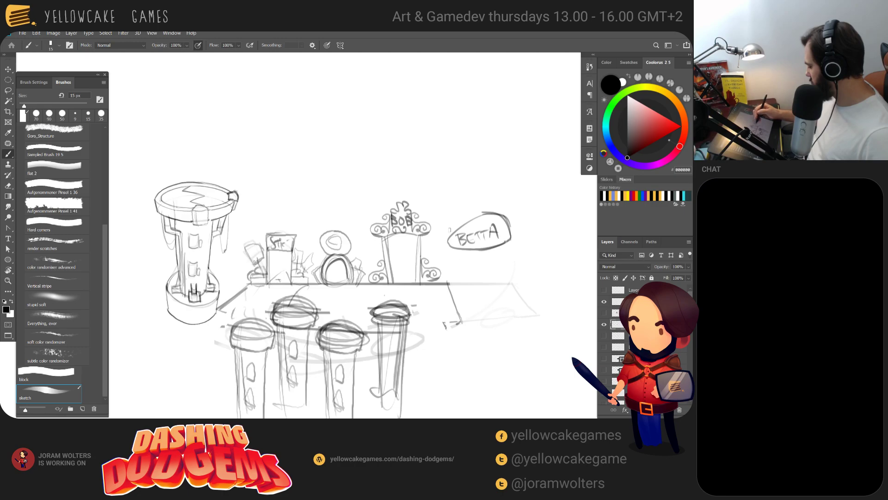
left_click_drag(447, 215, 464, 279)
key("ctrl+z")
left_click_drag(446, 229, 451, 225)
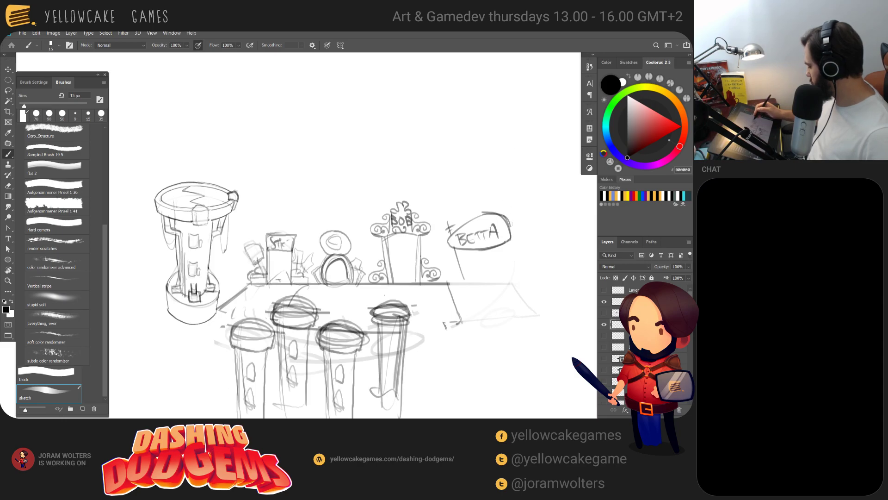
mouse_move(511, 225)
left_mouse_down()
mouse_move(517, 188)
mouse_move(520, 200)
left_mouse_up()
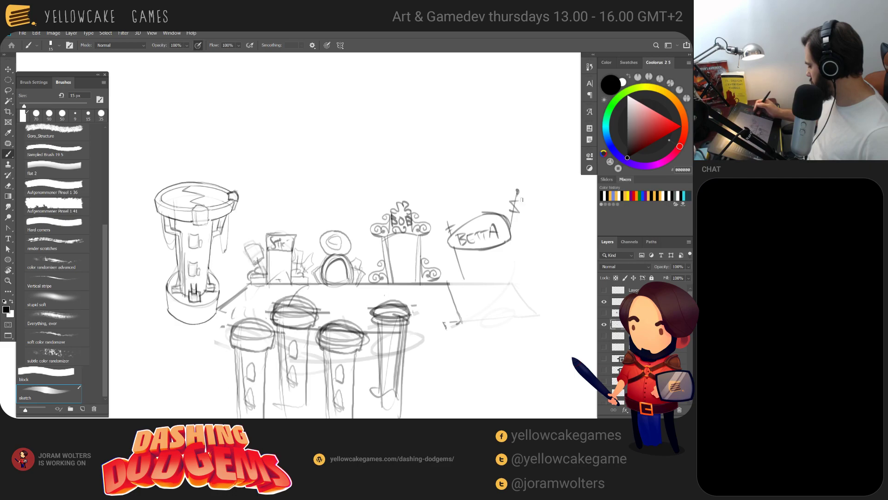
left_click_drag(507, 239, 500, 280)
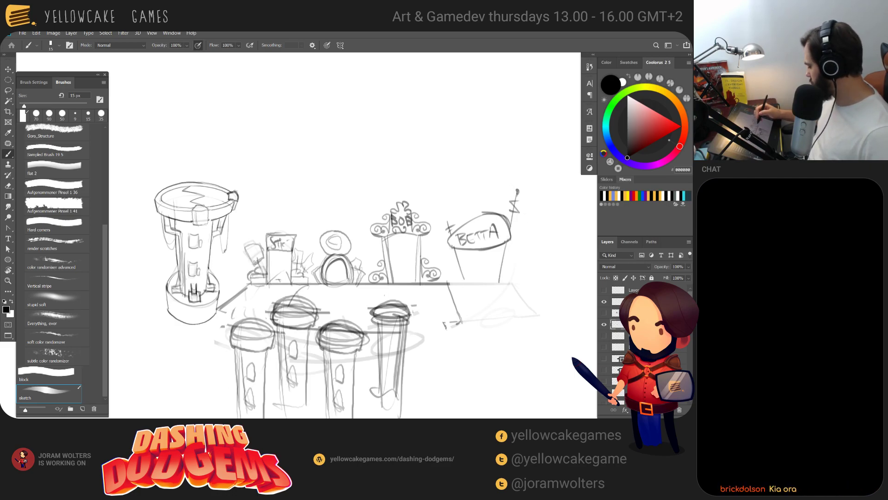
mouse_move(440, 266)
left_mouse_down()
mouse_move(456, 249)
mouse_move(517, 255)
mouse_move(510, 283)
left_mouse_up()
Erase the old platform corner below the BETTA storefront and redraw the platform edges so they extend under that storefront
key("e")
left_click_drag(448, 285, 461, 321)
left_click_drag(463, 319, 443, 327)
key("b")
mouse_move(435, 284)
left_mouse_down()
mouse_move(532, 284)
mouse_move(555, 321)
left_mouse_up()
left_click_drag(401, 336, 565, 326)
left_click_drag(440, 340, 555, 336)
key("ctrl+z")
left_click_drag(414, 336, 569, 336)
left_click_drag(525, 280, 557, 330)
key("ctrl+minus")
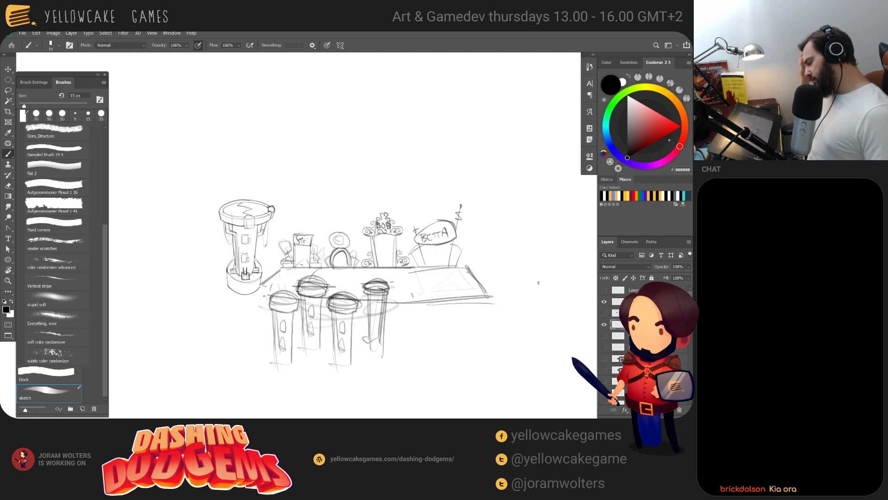
Erase the dark pillar lines in front of the platform with an enlarged eraser
key("e")
key("bracketright")
mouse_move(369, 310)
left_mouse_down()
mouse_move(384, 291)
mouse_move(369, 324)
mouse_move(371, 316)
mouse_move(320, 295)
mouse_move(297, 314)
mouse_move(298, 339)
mouse_move(319, 350)
mouse_move(371, 344)
mouse_move(349, 315)
mouse_move(327, 307)
left_mouse_up()
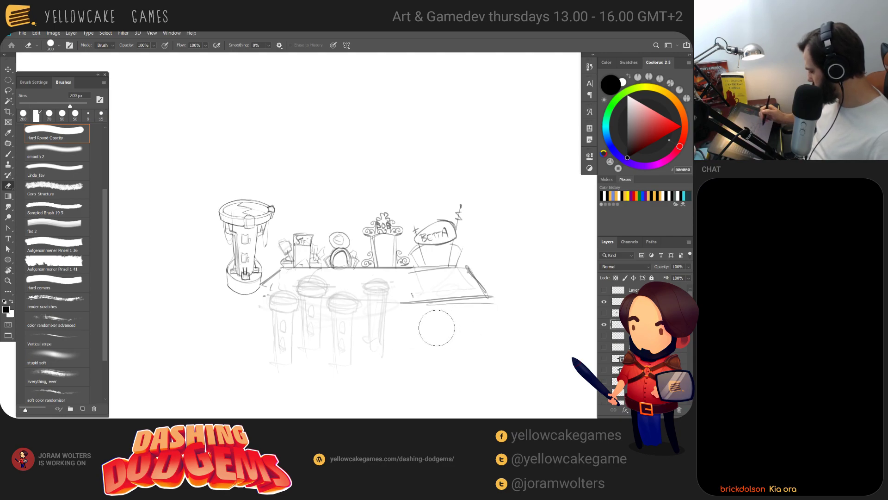
Duplicate the storefront sketch above the original and erase the copy's tower and platform lines
key("l")
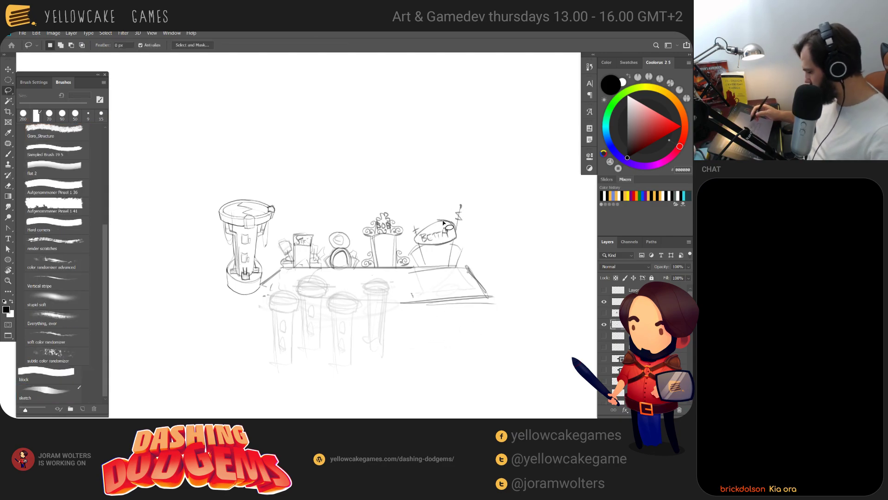
left_click_drag(481, 260, 501, 282)
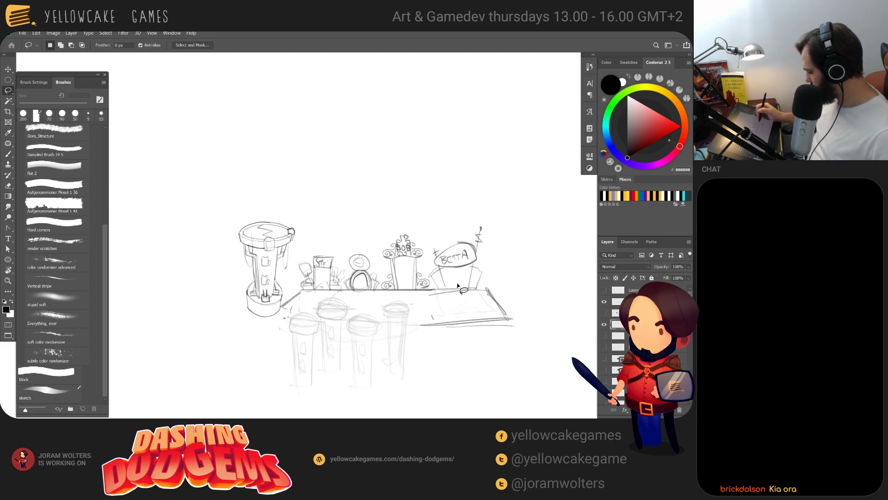
key("v")
left_click_drag(292, 231, 377, 99)
mouse_move(411, 217)
left_mouse_down()
mouse_move(374, 269)
mouse_move(364, 262)
left_mouse_up()
key("ctrl+z")
mouse_move(331, 300)
left_mouse_down()
mouse_move(335, 224)
mouse_move(361, 143)
mouse_move(452, 278)
mouse_move(459, 95)
left_mouse_up()
mouse_move(459, 178)
left_mouse_down()
mouse_move(500, 291)
mouse_move(512, 258)
mouse_move(492, 298)
left_mouse_up()
key("e")
left_click_drag(327, 281, 312, 278)
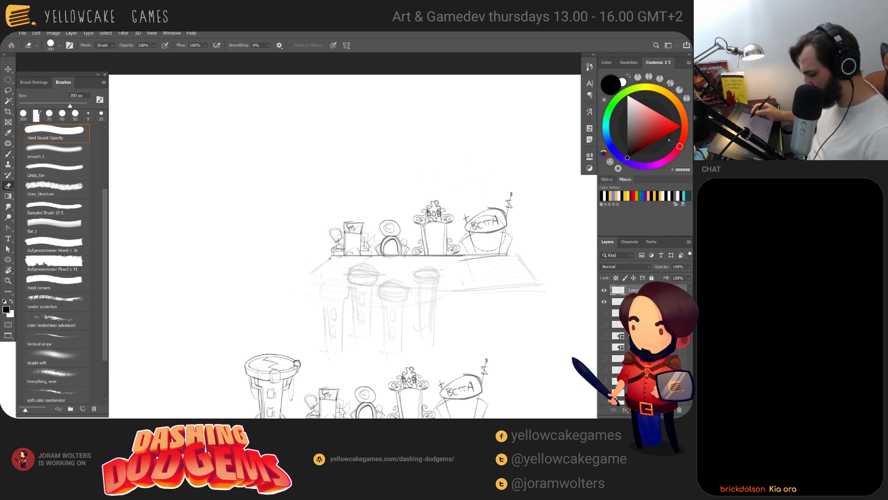
Lasso the BETTA storefront in the upper sketch and move it slightly to the right
key("l")
mouse_move(481, 196)
left_mouse_down()
mouse_move(456, 238)
mouse_move(487, 267)
mouse_move(526, 190)
mouse_move(498, 185)
left_mouse_up()
key("v")
left_click_drag(503, 246, 515, 245)
Move the BOB gate and the round-sign storefront of the upper sketch farther back and deselect
key("l")
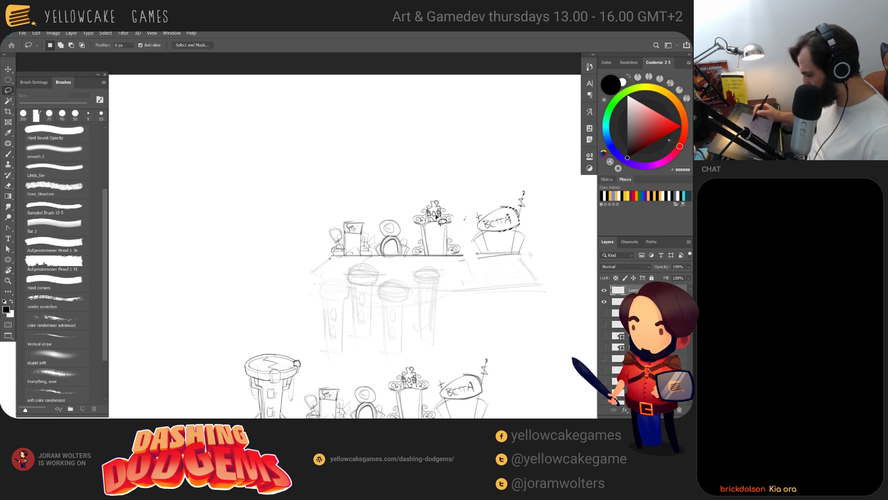
mouse_move(465, 260)
left_mouse_down()
mouse_move(457, 207)
mouse_move(426, 194)
mouse_move(414, 211)
mouse_move(409, 257)
mouse_move(465, 262)
mouse_move(456, 232)
left_mouse_up()
key("v")
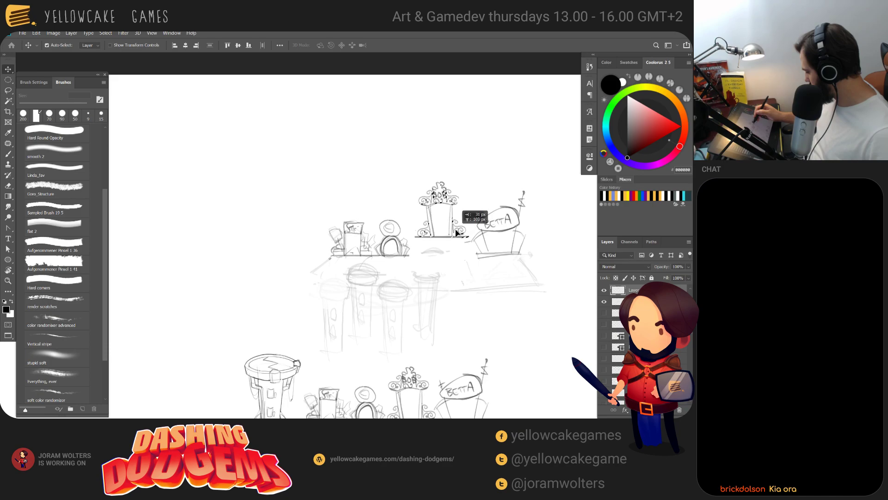
key("l")
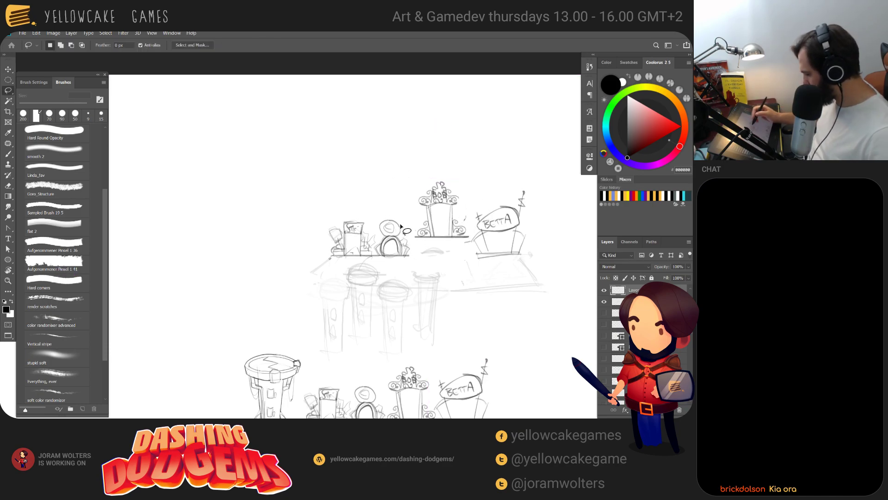
mouse_move(418, 260)
left_mouse_down()
mouse_move(404, 224)
mouse_move(387, 213)
mouse_move(379, 262)
mouse_move(406, 262)
mouse_move(410, 236)
left_mouse_up()
key("v")
key("ctrl+d")
Add wall detail lines to the BETTA building and a few loose lines below the BOB gate
key("b")
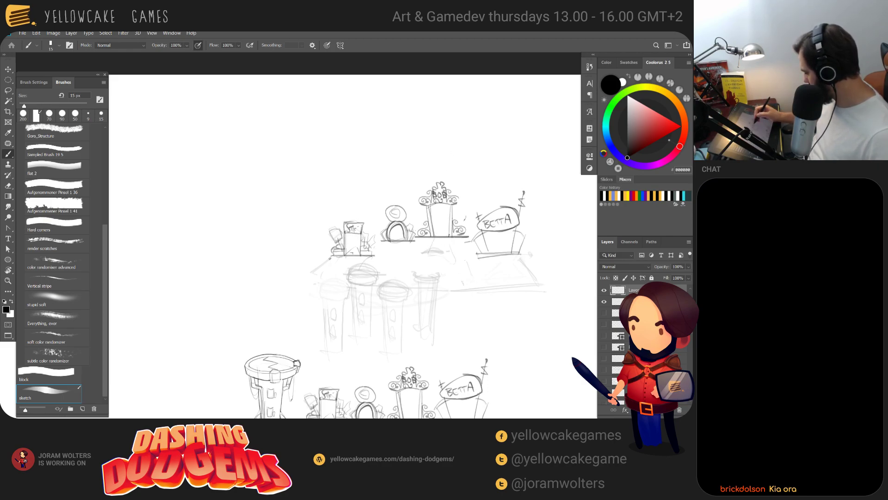
left_click_drag(477, 258, 490, 257)
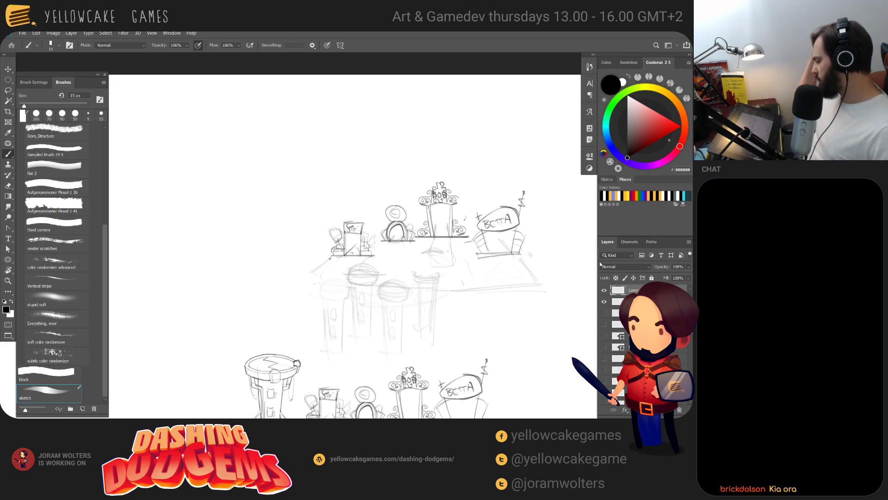
left_click_drag(514, 276, 508, 283)
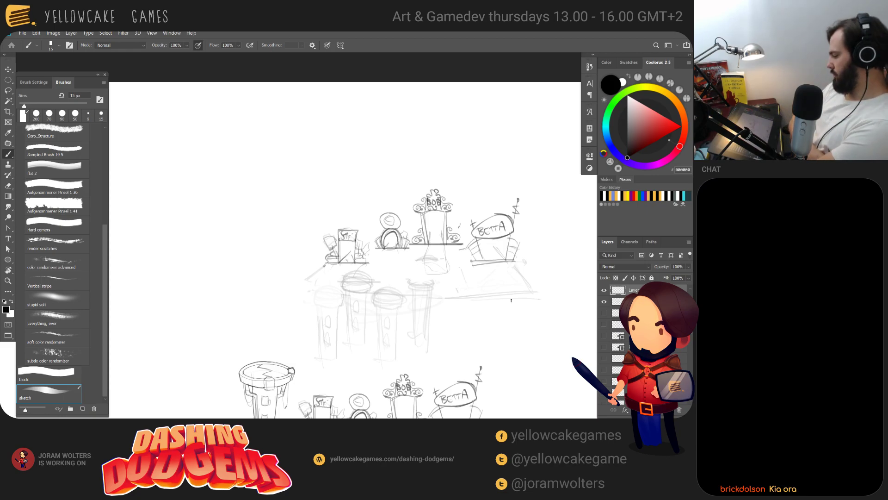
mouse_move(459, 341)
left_mouse_down()
mouse_move(470, 327)
mouse_move(472, 366)
left_mouse_up()
mouse_move(476, 315)
left_mouse_down()
mouse_move(468, 329)
mouse_move(454, 319)
mouse_move(485, 308)
mouse_move(489, 345)
left_mouse_up()
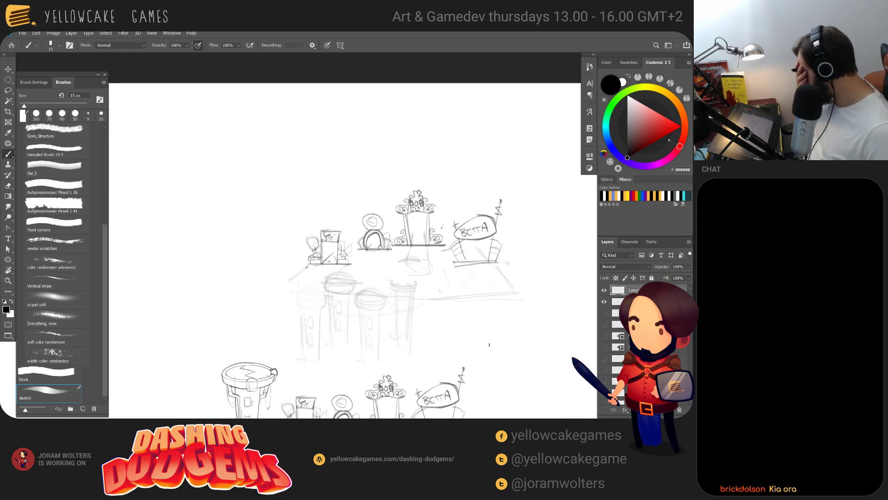
Sketch a flat oval in front of the BETTA storefront of the upper sketch
key("r")
mouse_move(471, 284)
left_mouse_down()
mouse_move(471, 233)
mouse_move(458, 251)
mouse_move(492, 235)
mouse_move(494, 243)
mouse_move(463, 241)
left_mouse_up()
key("ctrl+z")
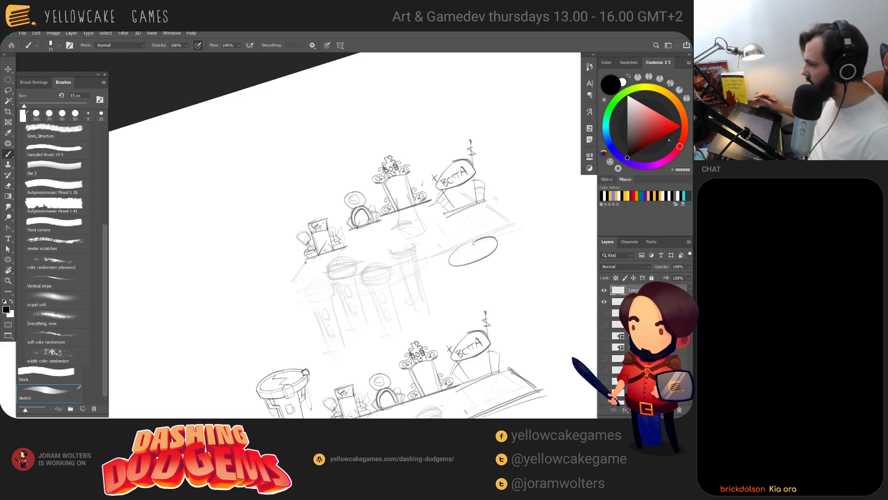
Consult the Miro reference board and, back in Photoshop, sketch three more flat ovals in a row in front of the other storefronts
key("alt+Tab")
left_click(467, 146)
left_click_drag(288, 237, 336, 202)
key("alt+Tab")
mouse_move(496, 284)
left_mouse_down()
mouse_move(493, 307)
mouse_move(482, 307)
left_mouse_up()
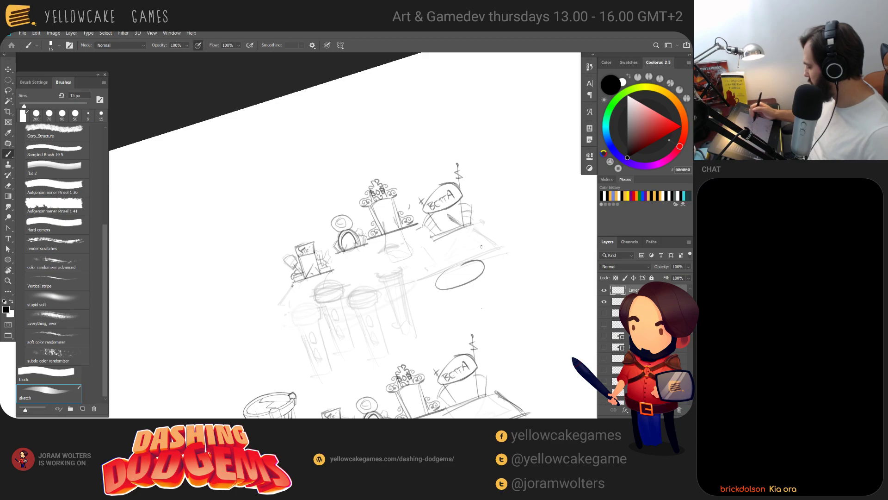
left_click_drag(462, 237, 463, 237)
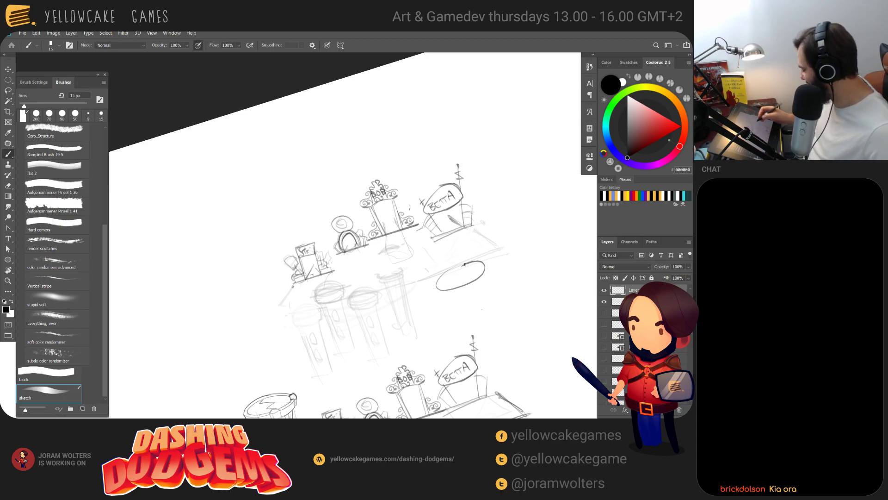
mouse_move(429, 268)
left_mouse_down()
mouse_move(407, 286)
mouse_move(424, 267)
mouse_move(410, 278)
left_mouse_up()
key("ctrl+z")
mouse_move(378, 303)
left_mouse_down()
mouse_move(348, 307)
mouse_move(375, 302)
left_mouse_up()
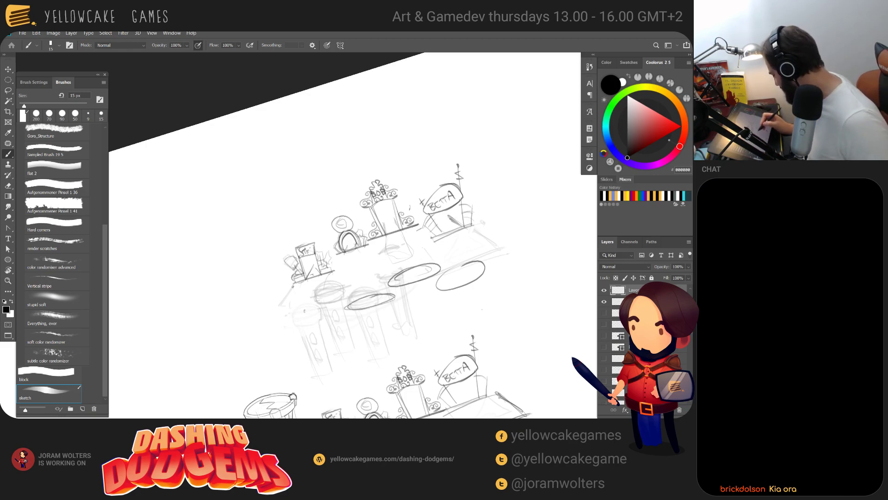
mouse_move(318, 309)
left_mouse_down()
mouse_move(322, 292)
mouse_move(368, 293)
mouse_move(347, 290)
mouse_move(311, 305)
left_mouse_up()
key("ctrl+z")
key("r")
key("Escape")
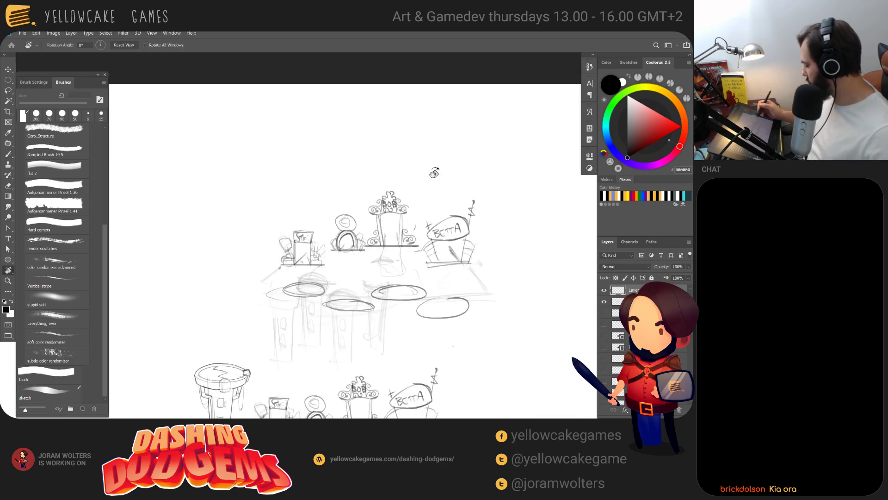
Draw direction arrows from the outer storefronts and the BOB gate, and add strokes around the round-sign storefront's arch
key("b")
left_click_drag(468, 262, 473, 269)
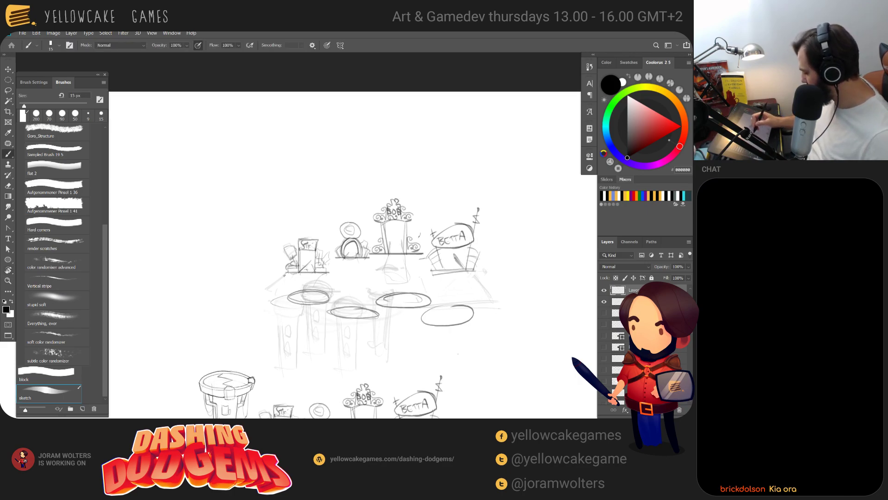
mouse_move(305, 262)
left_mouse_down()
mouse_move(272, 258)
mouse_move(283, 262)
left_mouse_up()
left_click_drag(452, 253, 494, 254)
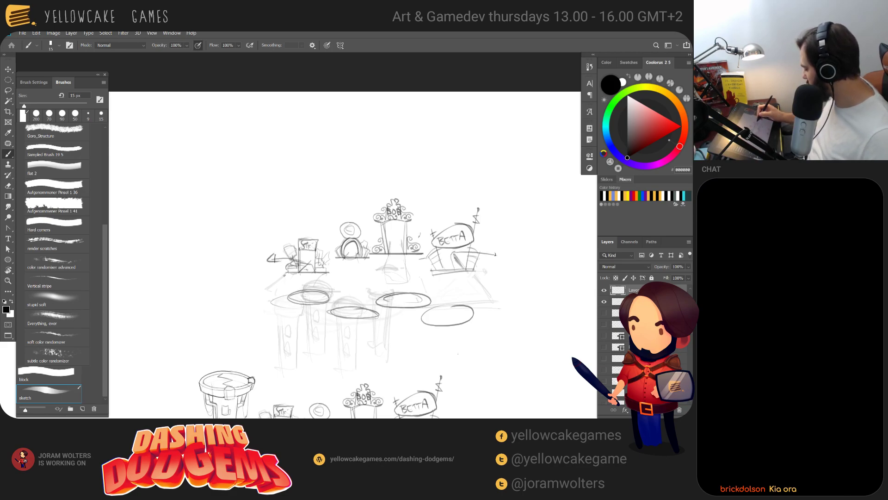
left_click_drag(392, 258, 428, 231)
mouse_move(345, 259)
left_mouse_down()
mouse_move(351, 246)
mouse_move(341, 240)
left_mouse_up()
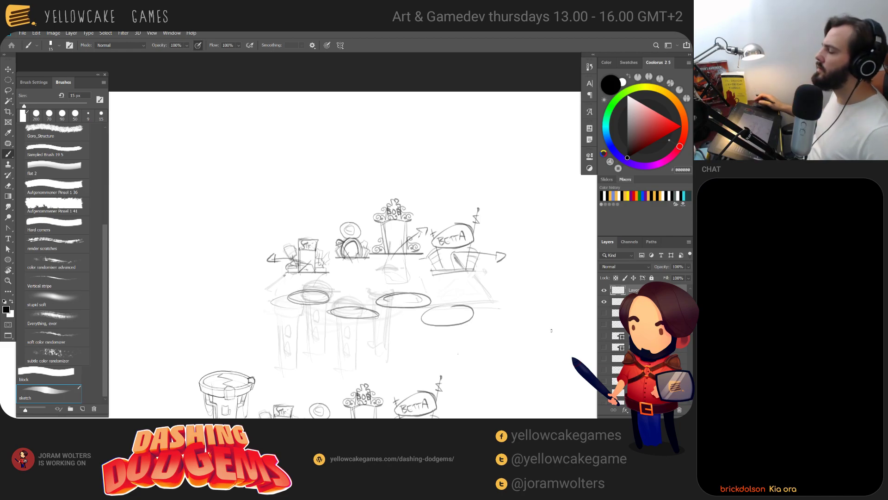
Turn the three ovals left of the BETTA oval into pillars with rims and long side lines running downward
mouse_move(491, 299)
left_mouse_down()
mouse_move(475, 315)
mouse_move(490, 269)
left_mouse_up()
left_click_drag(288, 282, 327, 276)
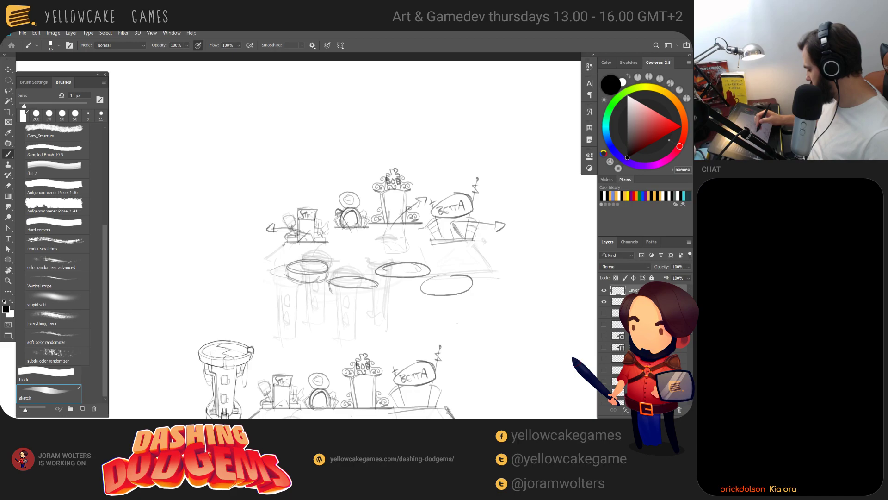
mouse_move(332, 300)
left_mouse_down()
mouse_move(361, 326)
mouse_move(369, 355)
left_mouse_up()
mouse_move(294, 287)
left_mouse_down()
mouse_move(295, 330)
mouse_move(323, 344)
mouse_move(323, 294)
left_mouse_up()
left_click_drag(387, 288, 389, 342)
left_click_drag(430, 296, 418, 337)
left_click_drag(404, 317, 393, 338)
left_click_drag(421, 284, 411, 361)
left_click_drag(384, 289, 384, 365)
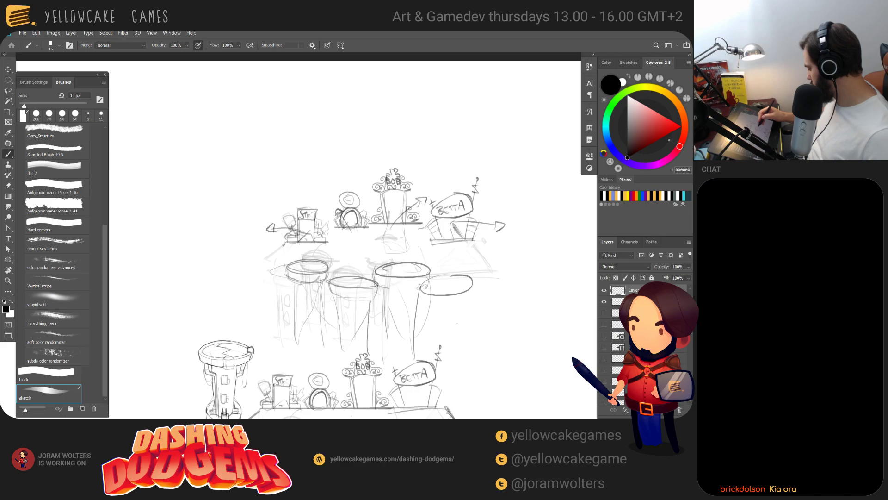
Draw the rim and long side lines of the fourth pillar below the oval in front of BETTA
mouse_move(421, 304)
left_mouse_down()
mouse_move(471, 304)
mouse_move(433, 358)
mouse_move(464, 359)
left_mouse_up()
left_click_drag(471, 302, 461, 367)
left_click_drag(422, 343, 438, 343)
left_click_drag(502, 301, 508, 331)
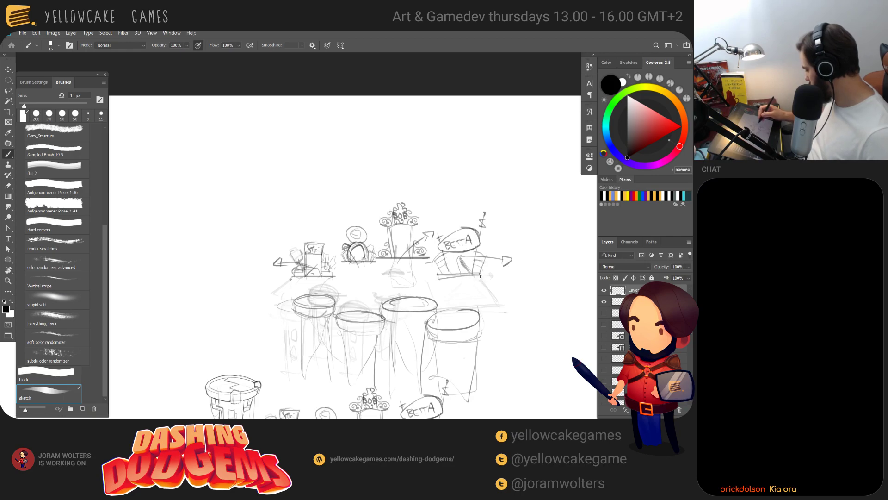
Lasso the BETTA storefront and skew it with Free Transform so its base slopes down to the right
key("l")
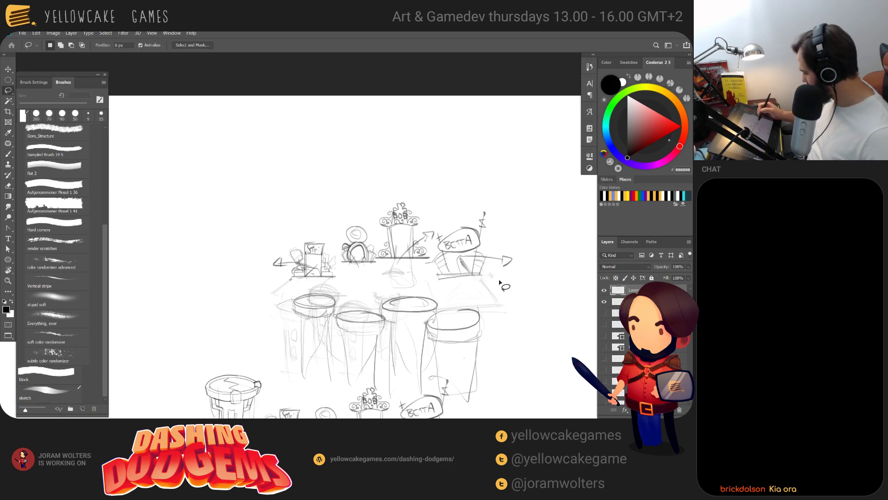
mouse_move(485, 273)
left_mouse_down()
mouse_move(493, 210)
mouse_move(436, 229)
mouse_move(430, 265)
mouse_move(443, 286)
mouse_move(485, 277)
left_mouse_up()
key("ctrl+t")
left_click_drag(428, 287, 429, 273)
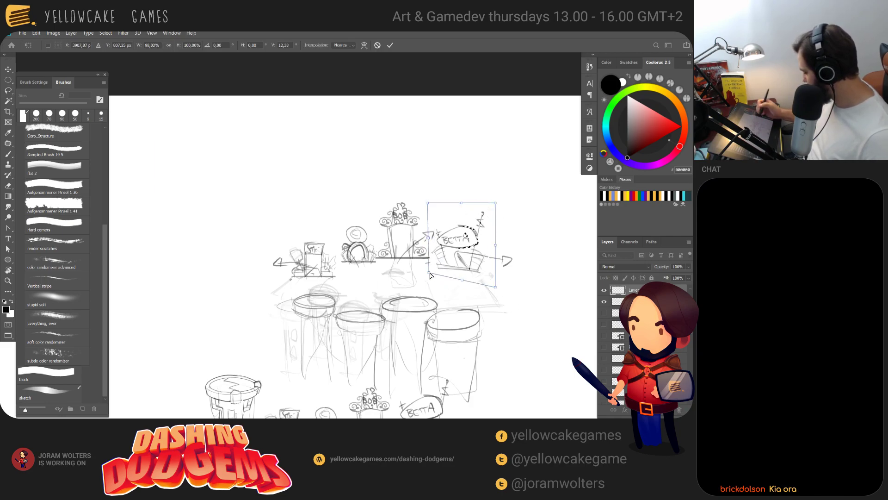
left_click_drag(496, 288, 495, 299)
key("Return")
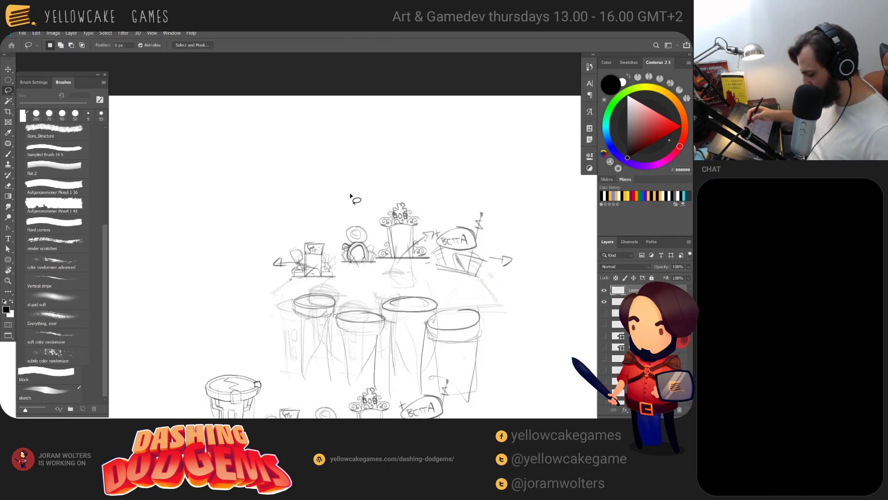
Lasso the leftmost storefront with its arrow and distort it with Free Transform so its base slopes down to the left
mouse_move(325, 226)
left_mouse_down()
mouse_move(340, 280)
mouse_move(286, 285)
mouse_move(269, 235)
mouse_move(326, 226)
left_mouse_up()
key("ctrl+t")
left_click_drag(341, 287, 345, 277)
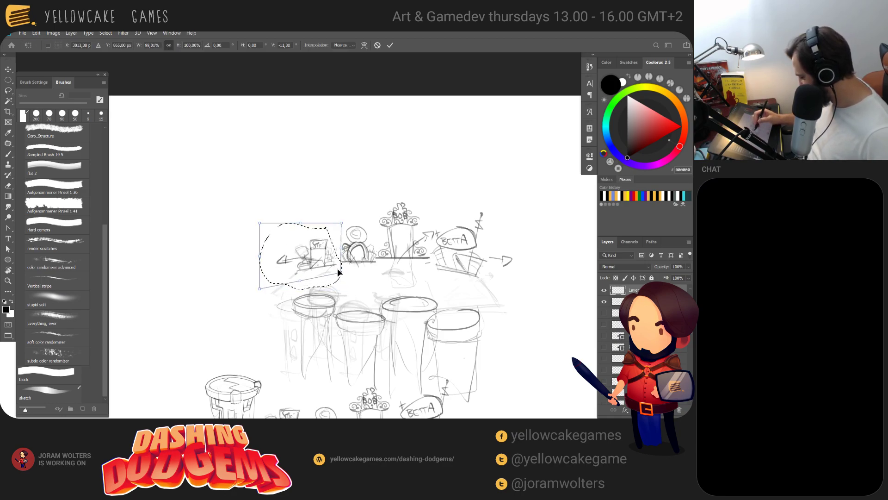
left_click_drag(260, 289, 240, 318)
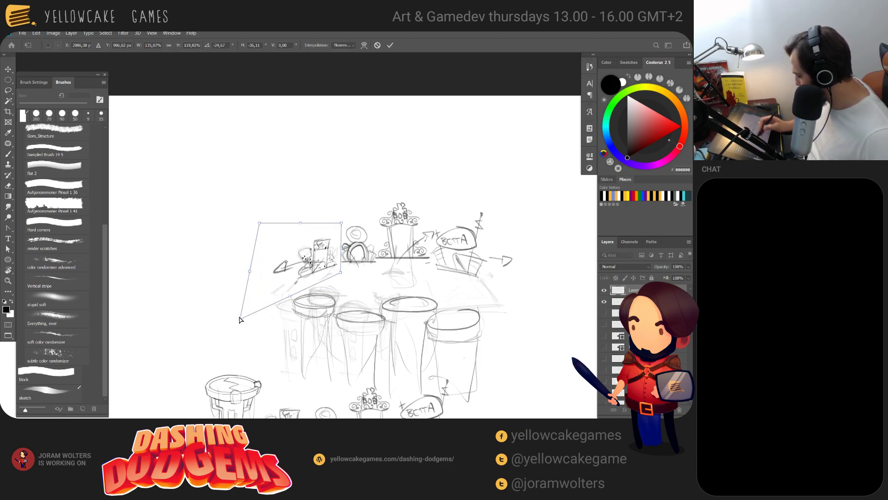
left_click_drag(259, 223, 231, 218)
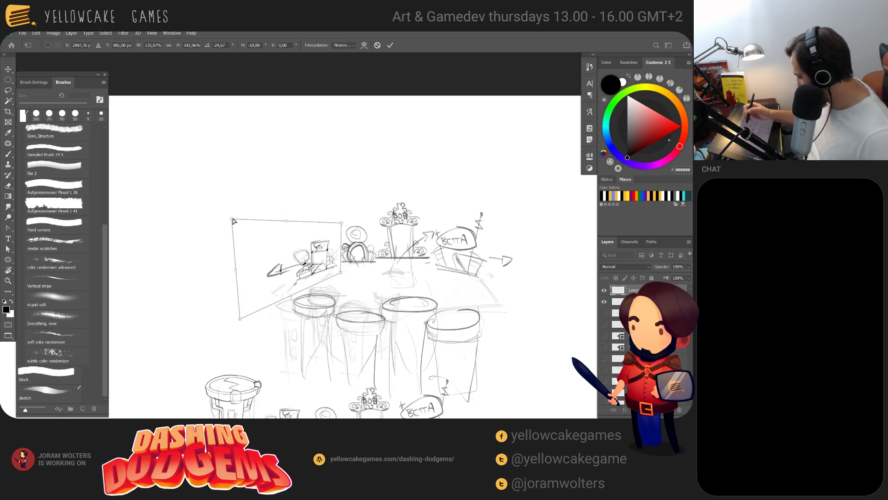
left_click_drag(341, 226, 341, 218)
key("Return")
Draw the platform's slanted left and right side edges, turning each at the front corner back towards the outer pillars
key("l")
key("b")
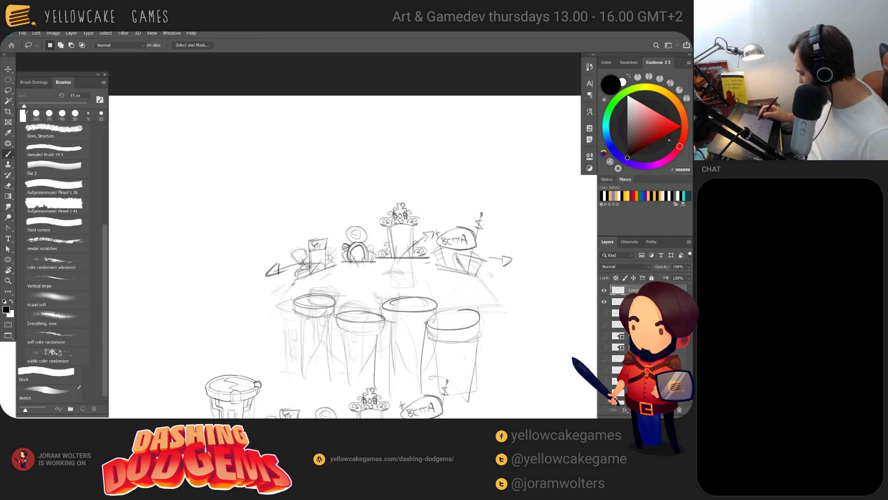
mouse_move(293, 283)
left_mouse_down()
mouse_move(279, 299)
mouse_move(295, 316)
left_mouse_up()
key("ctrl+z")
mouse_move(293, 282)
left_mouse_down()
mouse_move(275, 305)
mouse_move(295, 307)
left_mouse_up()
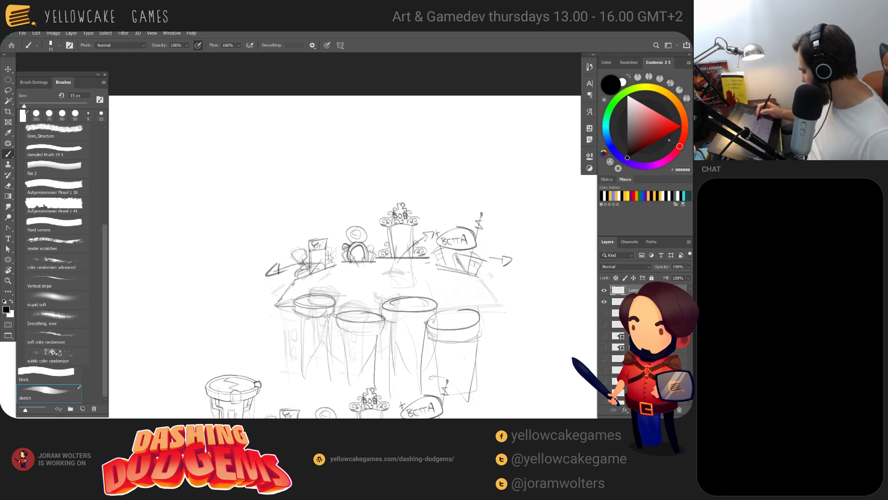
mouse_move(476, 276)
left_mouse_down()
mouse_move(499, 304)
mouse_move(482, 314)
left_mouse_up()
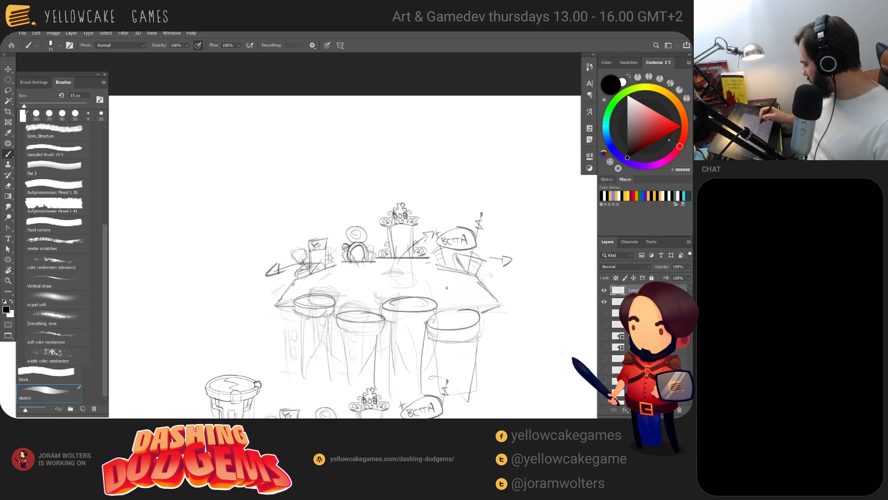
Trace over the rim ovals of the four pillars with darker strokes
key("r")
left_click_drag(467, 170, 435, 133)
left_click_drag(408, 297, 454, 285)
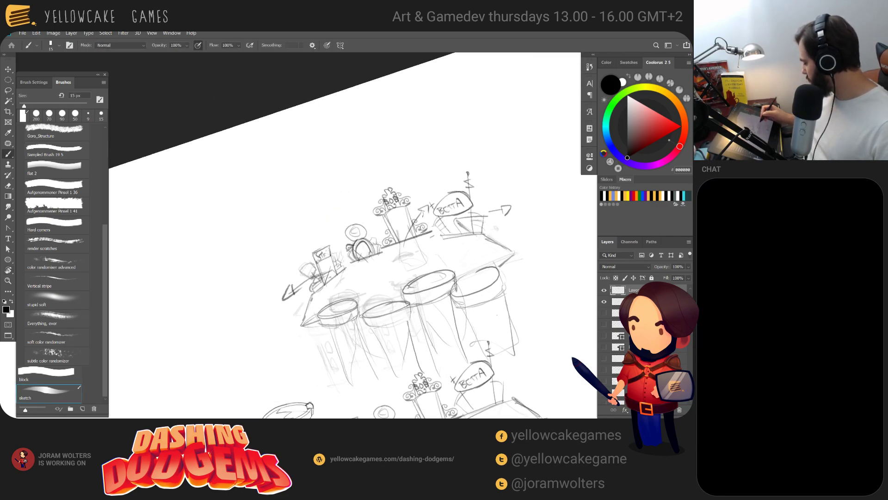
left_click_drag(403, 295, 413, 306)
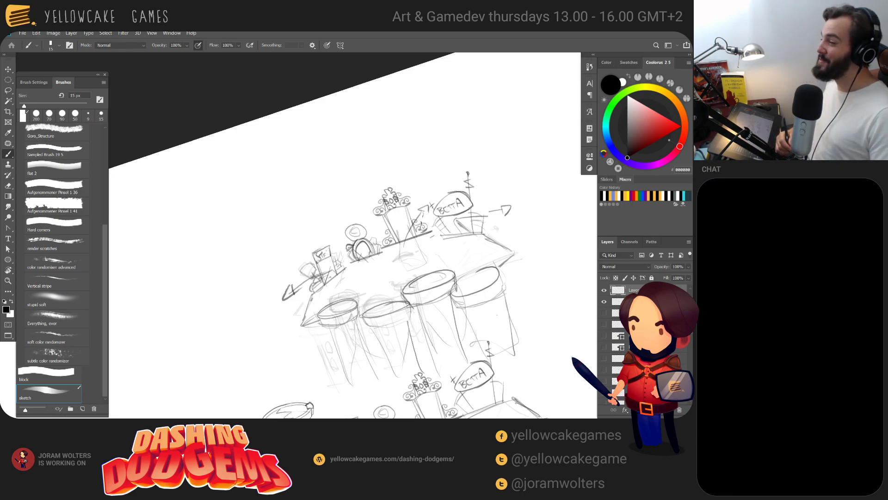
key("r")
left_click_drag(421, 224, 440, 289)
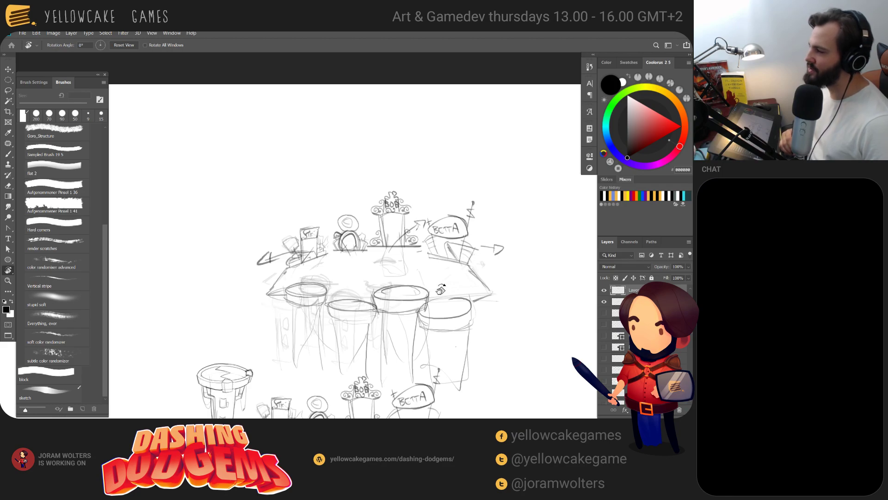
mouse_move(440, 290)
left_mouse_down()
mouse_move(494, 259)
mouse_move(464, 220)
mouse_move(471, 156)
mouse_move(444, 124)
left_mouse_up()
key("b")
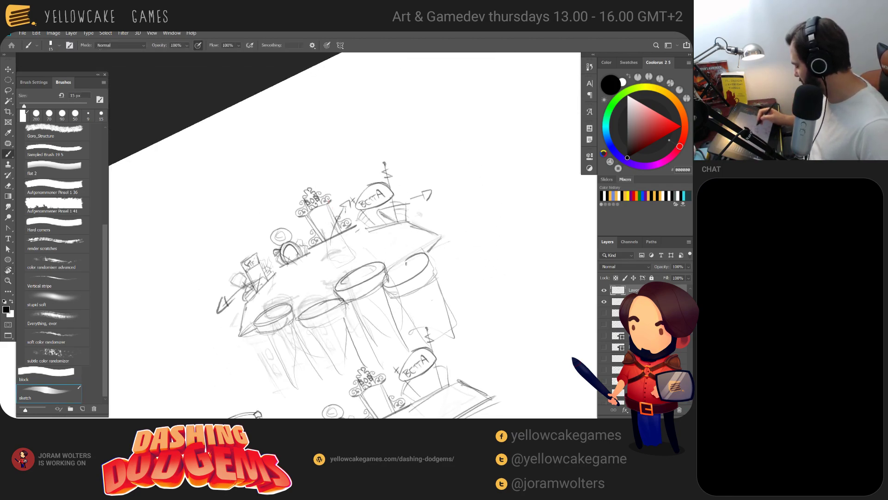
mouse_move(423, 255)
left_mouse_down()
mouse_move(384, 284)
mouse_move(428, 261)
left_mouse_up()
left_click_drag(346, 278, 381, 265)
mouse_move(324, 300)
left_mouse_down()
mouse_move(277, 302)
mouse_move(252, 324)
mouse_move(258, 328)
left_mouse_up()
key("ctrl+z")
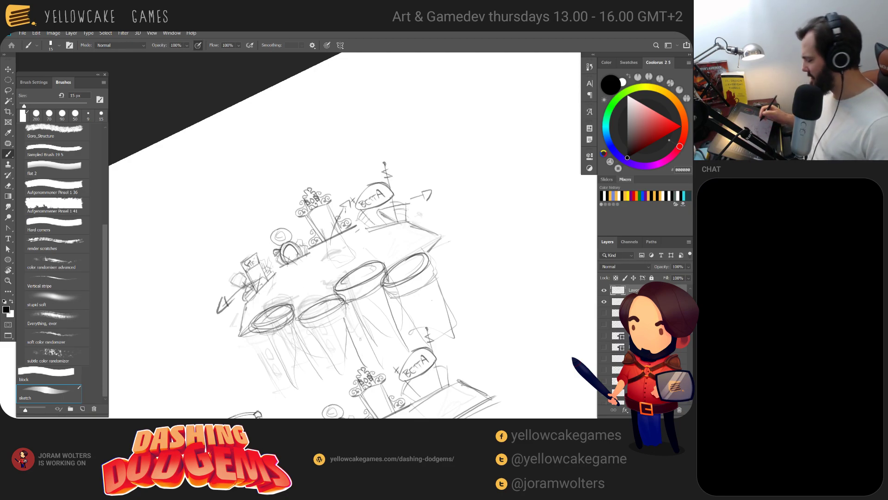
Draw the platform's back edge along the bases of the storefronts, from the leftmost storefront across to BETTA
key("r")
key("Escape")
left_click_drag(439, 309, 471, 312)
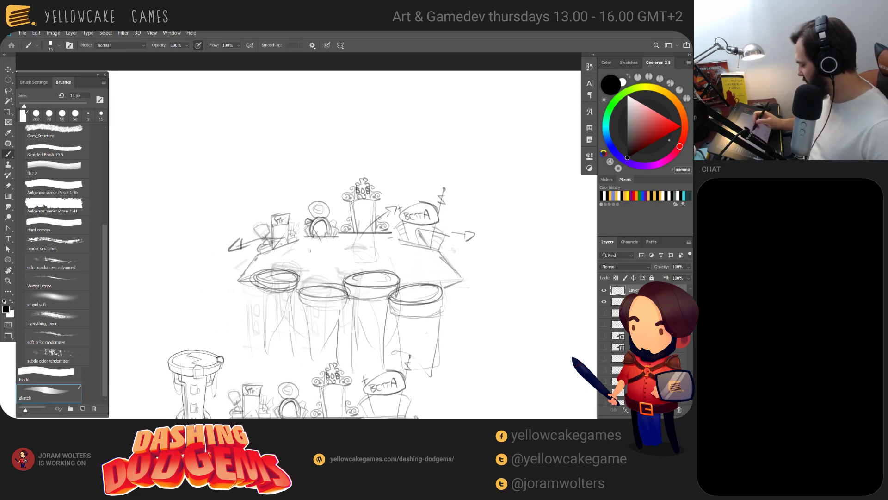
left_click_drag(283, 247, 304, 230)
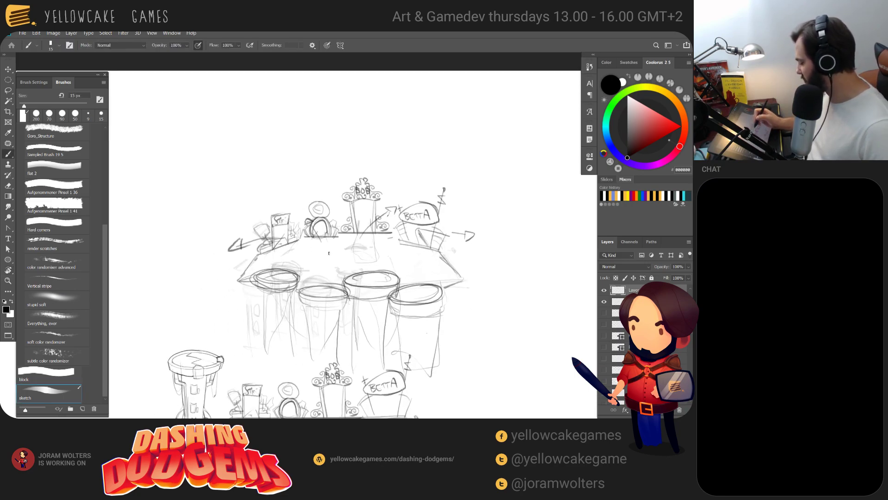
left_click_drag(394, 237, 405, 245)
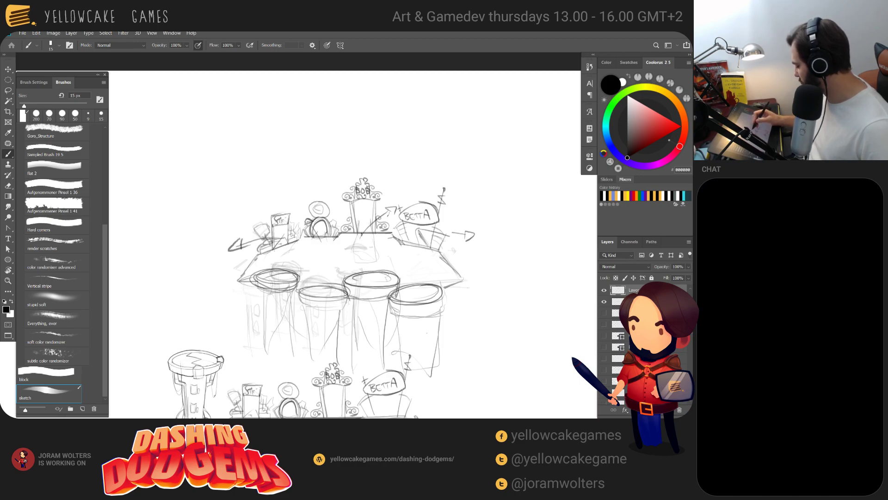
Erase the arrow beside the BETTA storefront, and clean up and redraw the storefront's front and striped side walls
key("e")
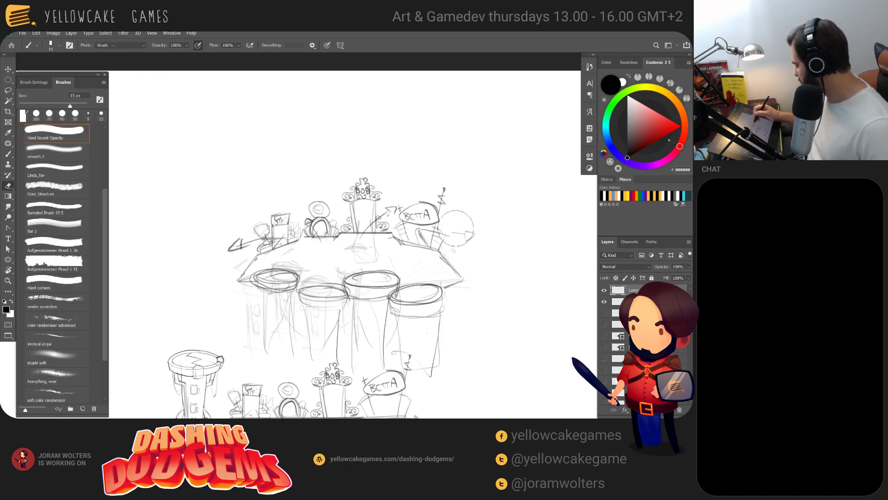
key("b")
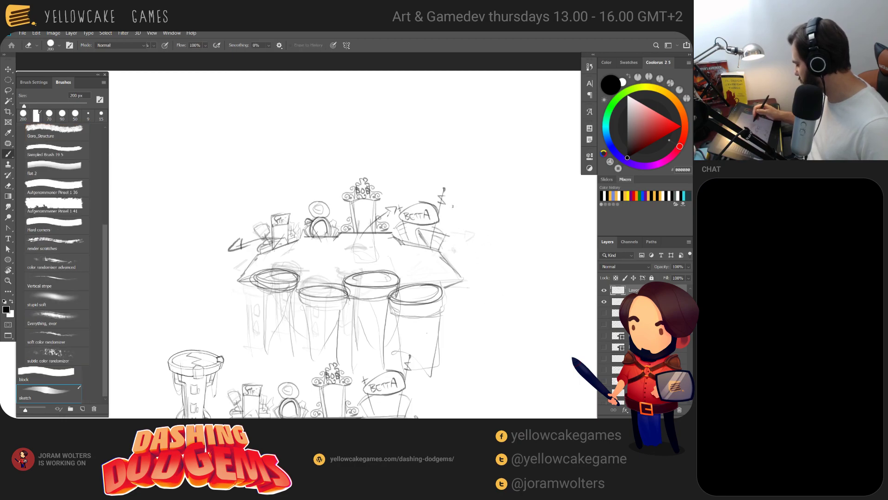
key("e")
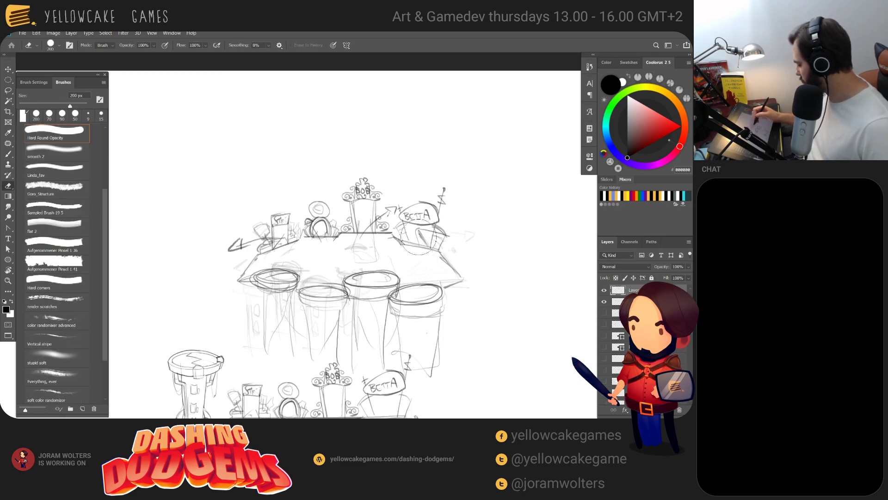
key("bracketleft")
key("bracketleft")
key("bracketleft")
key("bracketleft")
key("bracketleft")
key("bracketleft")
key("b")
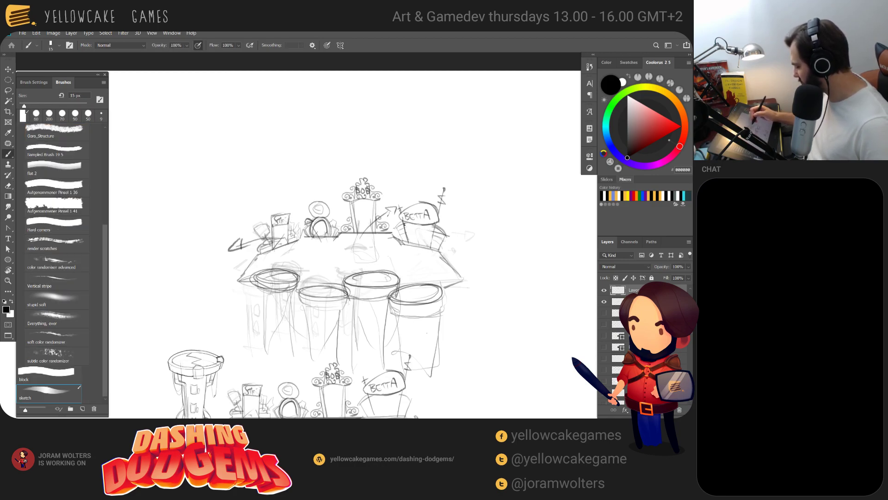
mouse_move(395, 225)
left_mouse_down()
mouse_move(408, 243)
mouse_move(437, 243)
left_mouse_up()
mouse_move(442, 239)
left_mouse_down()
mouse_move(438, 248)
mouse_move(401, 240)
left_mouse_up()
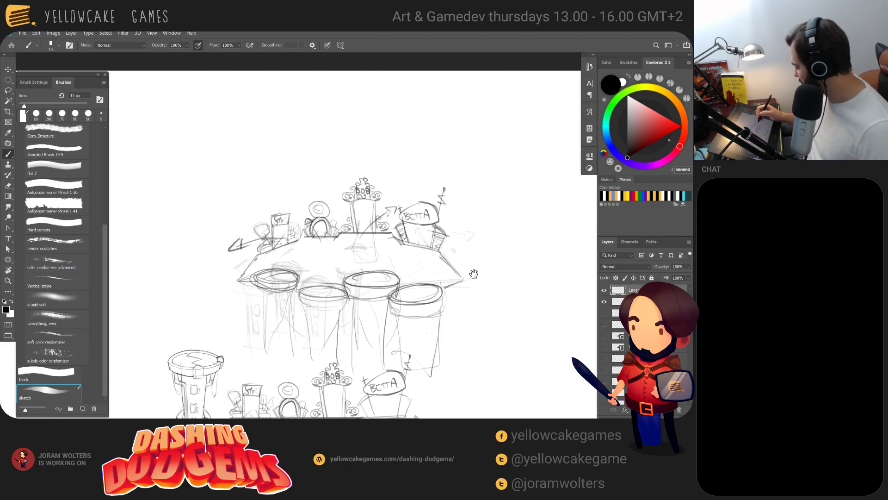
Clean up the rims of the two middle pillars with a 30 px eraser and touch-up brush strokes
left_click_drag(474, 274, 485, 275)
key("r")
mouse_move(363, 208)
left_mouse_down()
mouse_move(356, 273)
mouse_move(339, 299)
left_mouse_up()
key("e")
key("bracketleft")
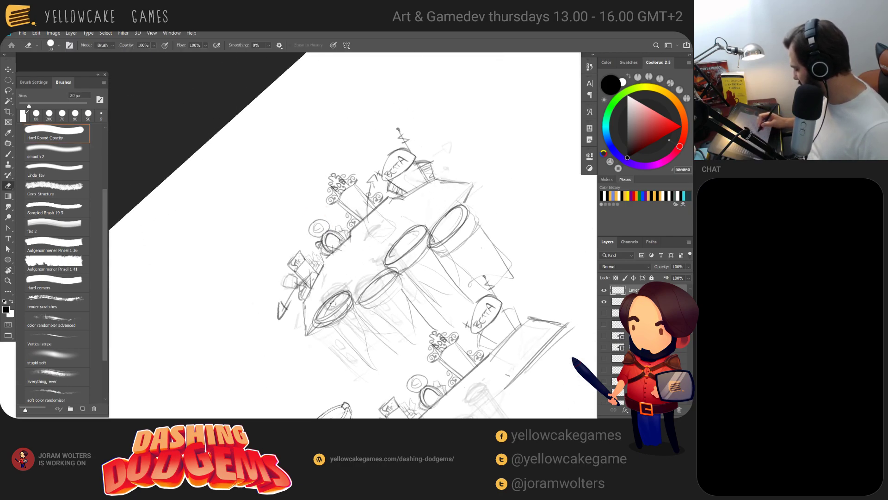
key("b")
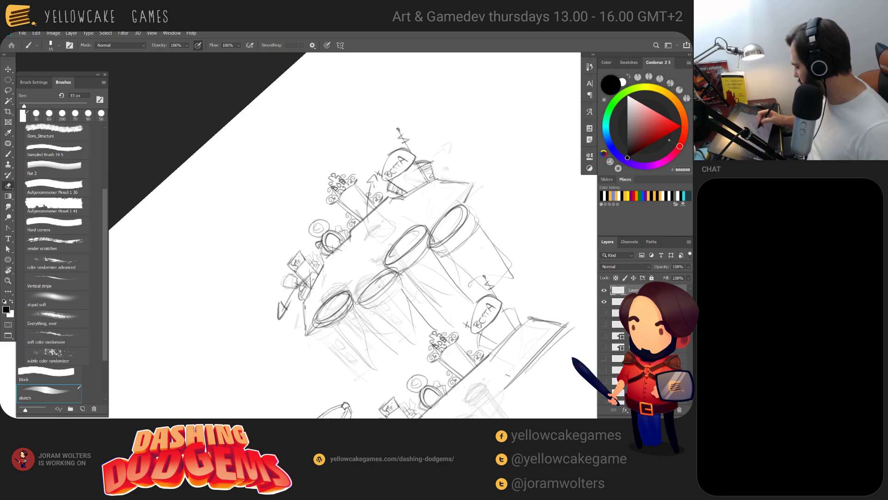
mouse_move(361, 299)
left_mouse_down()
mouse_move(393, 280)
mouse_move(366, 301)
left_mouse_up()
key("e")
left_click_drag(397, 249, 419, 238)
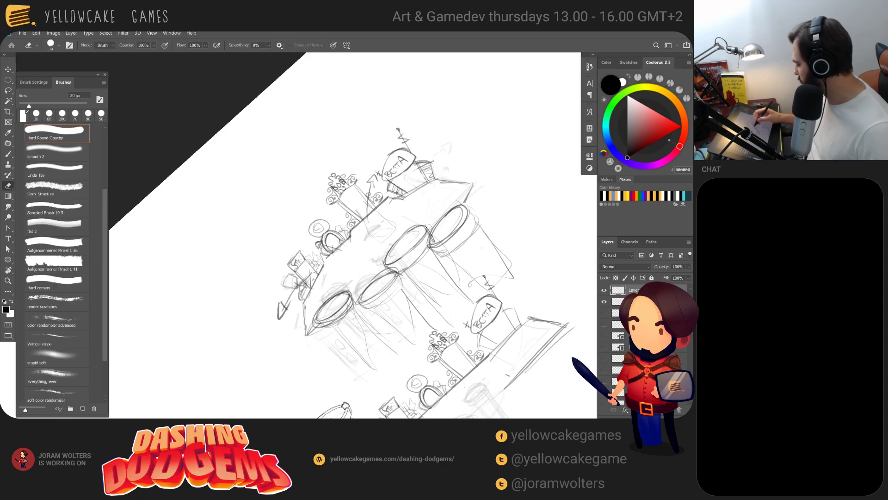
Erase the direction arrows beside the BOB gate and the leftmost storefront
key("b")
key("r")
key("Escape")
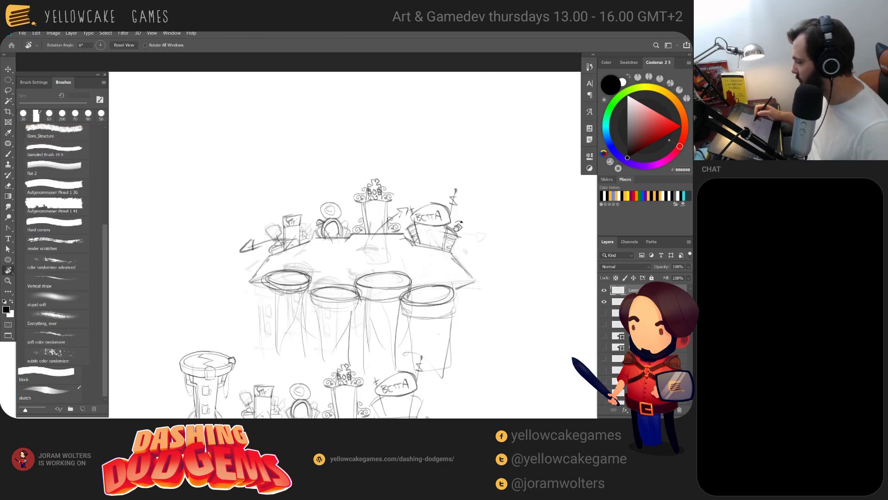
left_click_drag(465, 252, 487, 249)
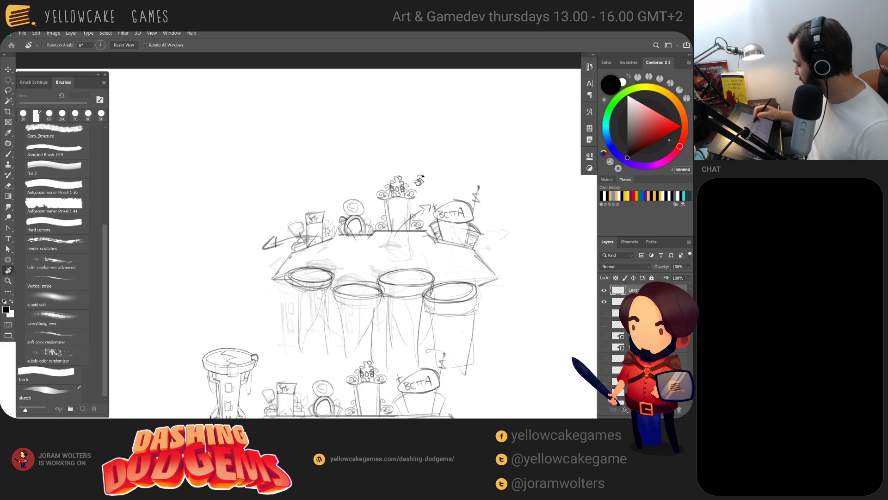
key("e")
left_click_drag(418, 212, 427, 207)
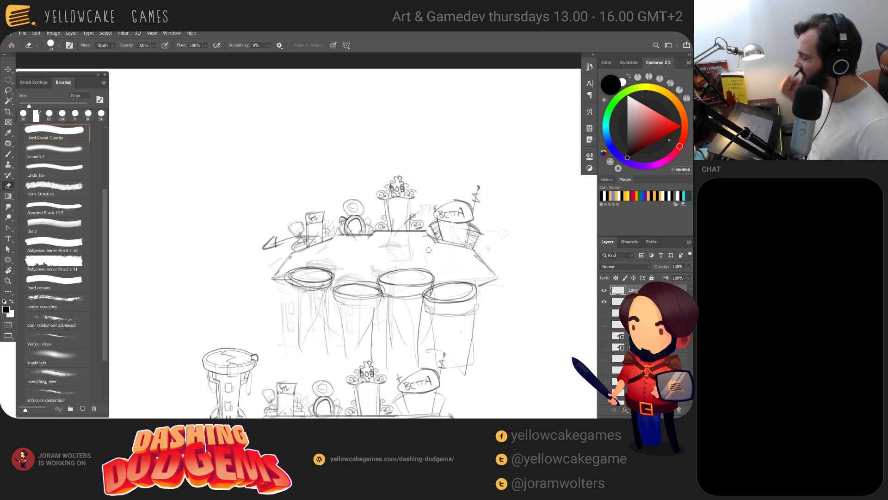
left_click_drag(456, 280, 466, 281)
left_click_drag(322, 237, 281, 237)
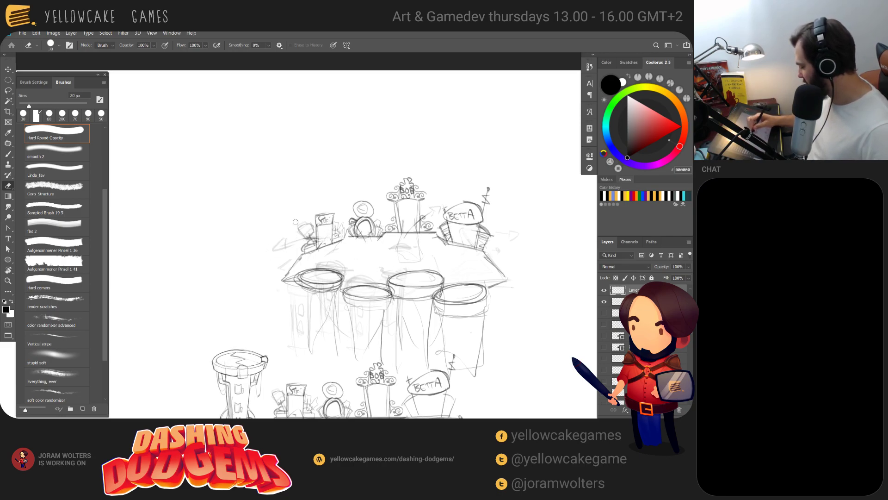
Redraw the round sign above the arched storefront with darker rings and rework the outline of the BETTA sign
left_click_drag(461, 296, 466, 303)
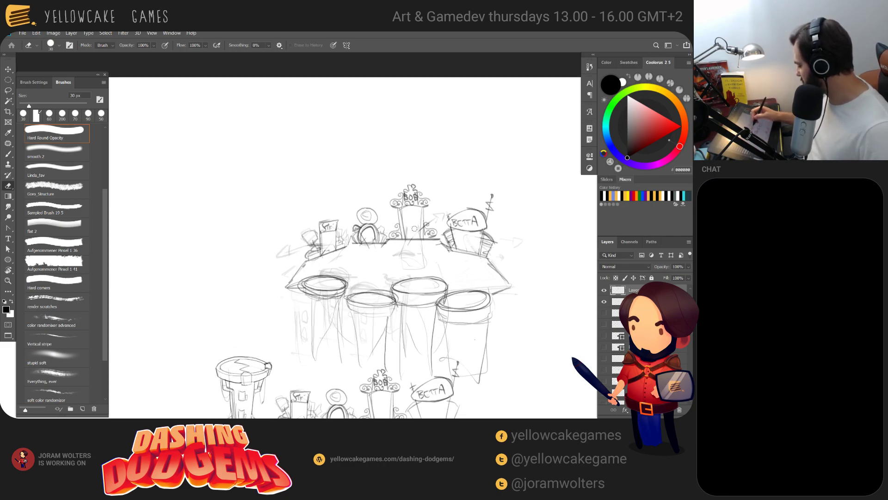
key("b")
mouse_move(360, 212)
left_mouse_down()
mouse_move(370, 222)
mouse_move(373, 209)
mouse_move(363, 222)
mouse_move(370, 220)
mouse_move(359, 211)
mouse_move(367, 218)
left_mouse_up()
key("ctrl+z")
key("ctrl+z")
key("ctrl+z")
key("ctrl+z")
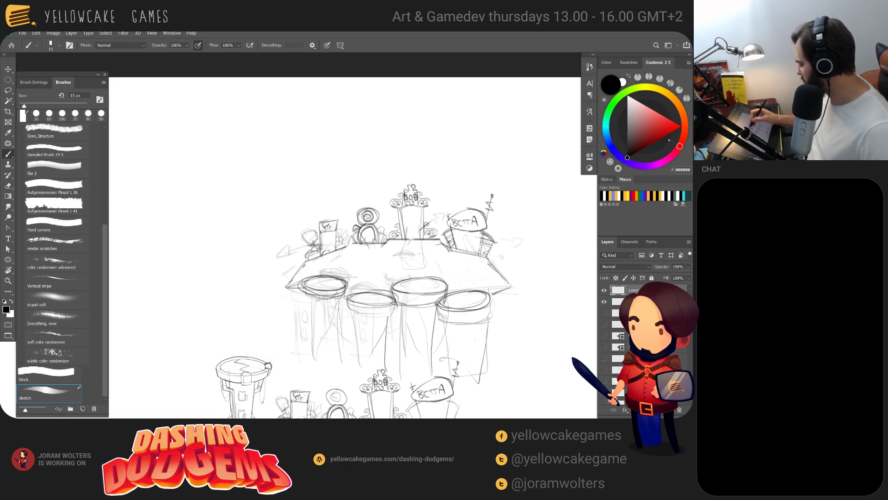
mouse_move(448, 224)
left_mouse_down()
mouse_move(471, 210)
mouse_move(449, 217)
mouse_move(468, 231)
mouse_move(475, 209)
left_mouse_up()
Darken the platform's outer front corners and side edges on both sides with repeated strokes
mouse_move(472, 278)
left_mouse_down()
mouse_move(467, 235)
mouse_move(424, 196)
left_mouse_up()
mouse_move(441, 245)
left_mouse_down()
mouse_move(440, 206)
mouse_move(441, 284)
left_mouse_up()
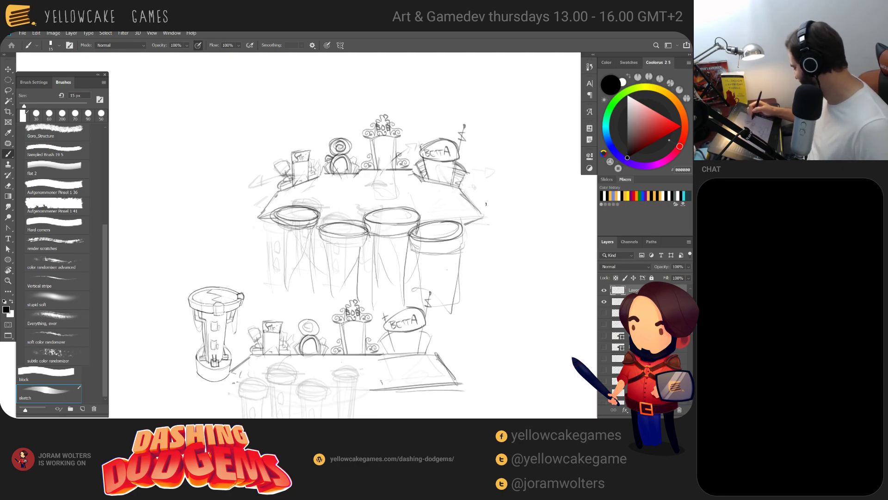
left_click_drag(458, 213, 486, 227)
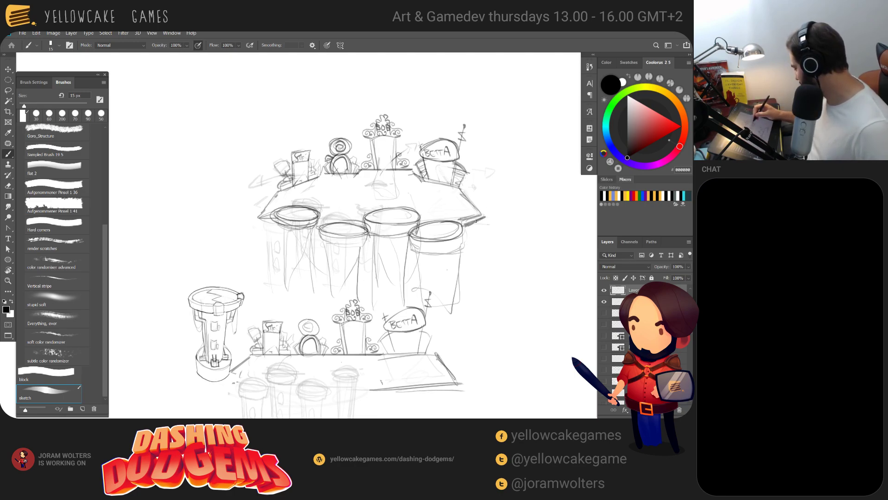
mouse_move(277, 192)
left_mouse_down()
mouse_move(254, 221)
mouse_move(277, 211)
mouse_move(287, 226)
left_mouse_up()
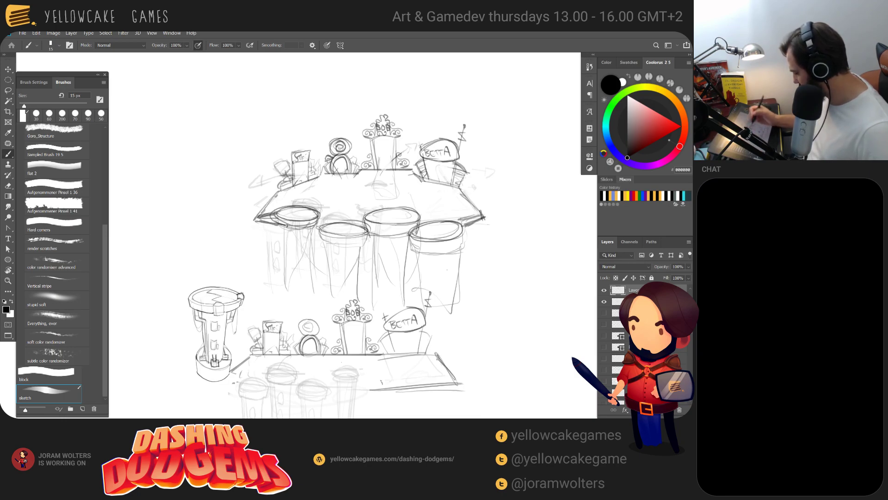
left_click_drag(276, 191, 256, 217)
left_click_drag(276, 196, 255, 220)
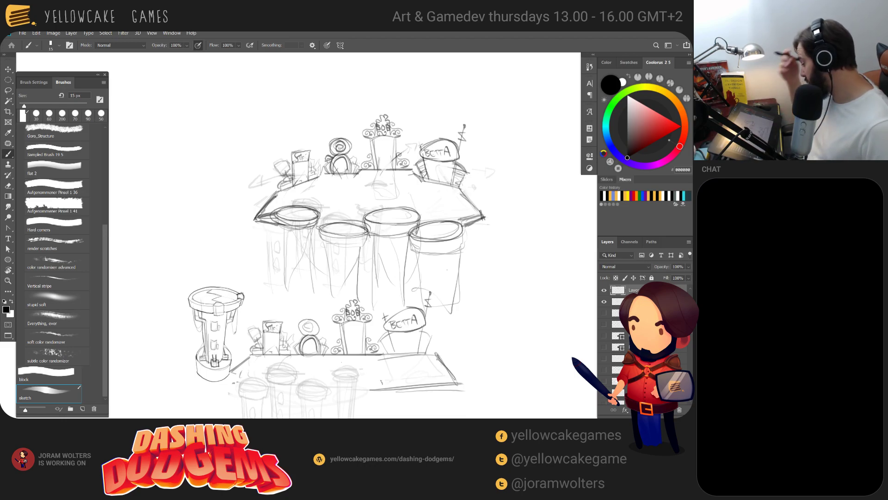
key("ctrl+z")
Draw low raised walls along the platform's left and right side edges, rising vertically from the front corners
mouse_move(458, 182)
left_mouse_down()
mouse_move(485, 192)
mouse_move(483, 222)
left_mouse_up()
key("ctrl+z")
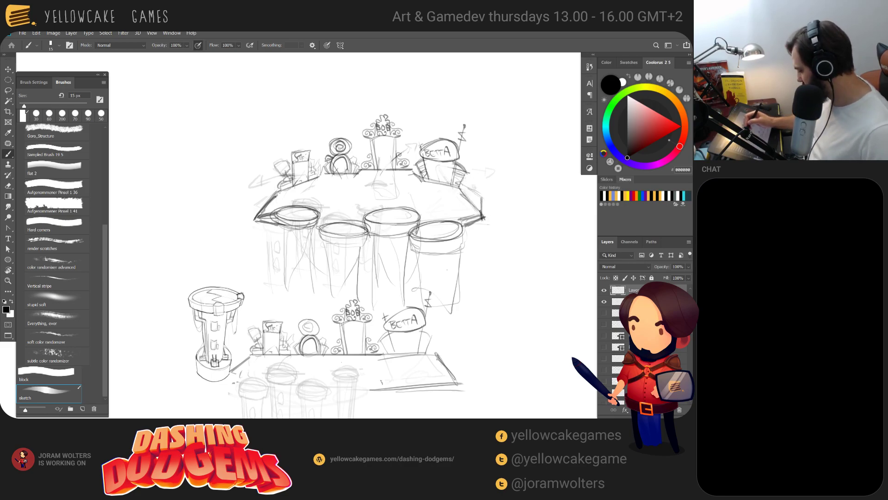
mouse_move(271, 186)
left_mouse_down()
mouse_move(245, 207)
mouse_move(256, 222)
left_mouse_up()
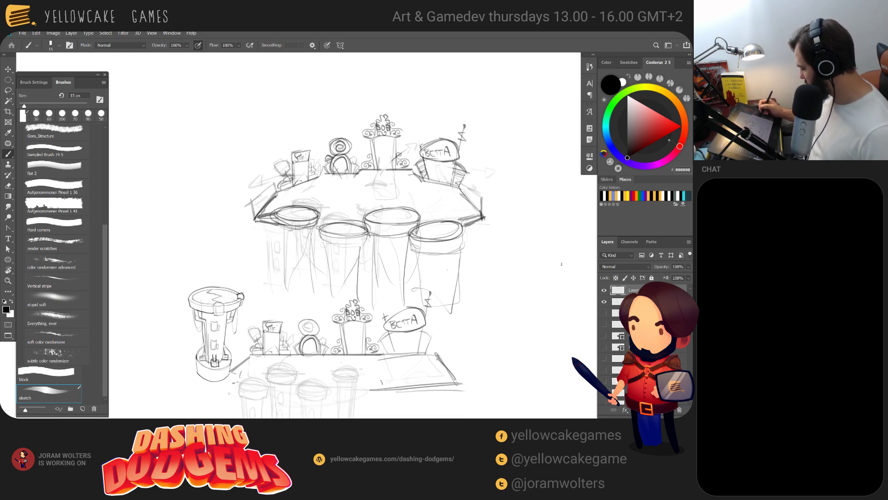
mouse_move(482, 200)
left_mouse_down()
mouse_move(461, 183)
mouse_move(481, 200)
left_mouse_up()
mouse_move(272, 185)
left_mouse_down()
mouse_move(249, 205)
mouse_move(263, 196)
left_mouse_up()
key("ctrl+z")
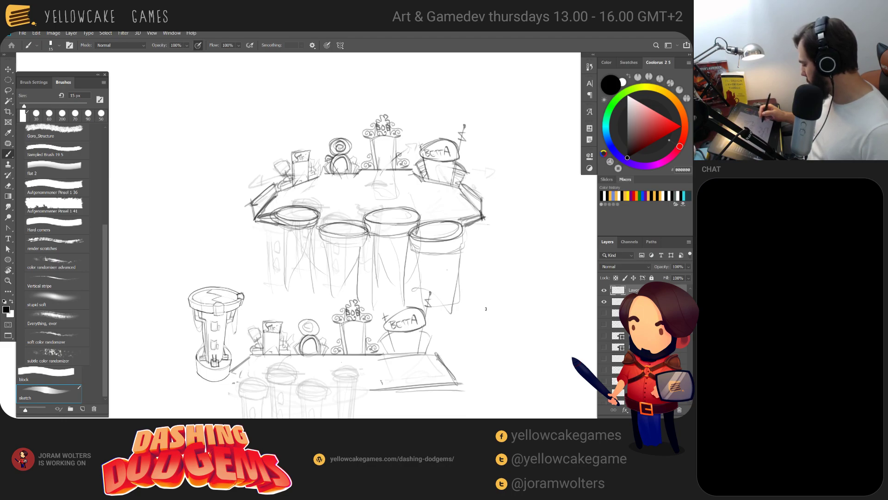
left_click_drag(482, 219, 494, 238)
mouse_move(459, 216)
left_mouse_down()
mouse_move(486, 221)
mouse_move(495, 236)
left_mouse_up()
key("ctrl+z")
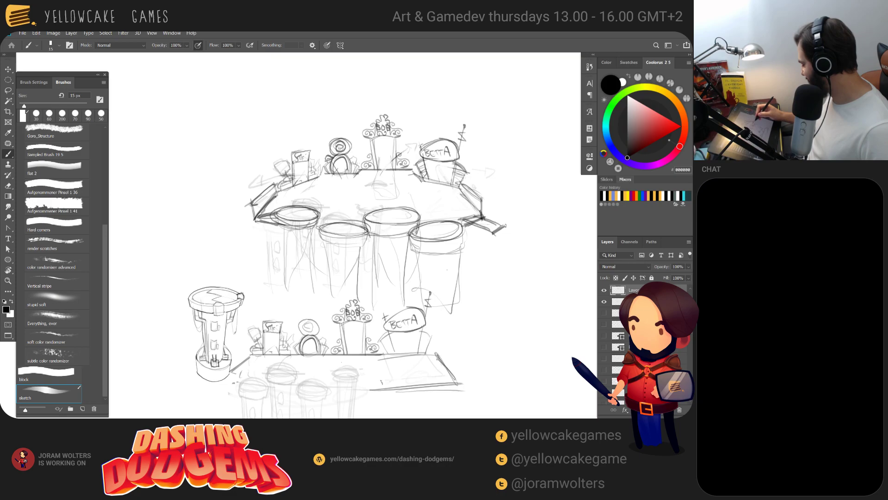
left_click_drag(502, 226, 515, 263)
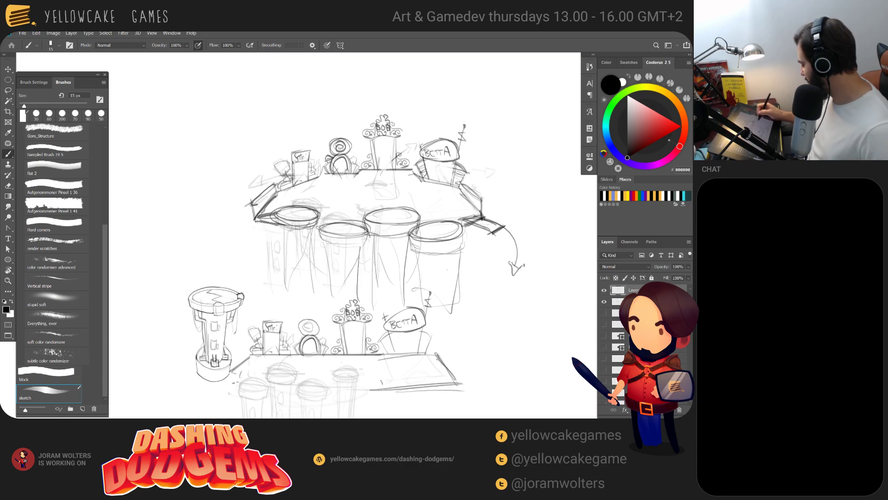
key("e")
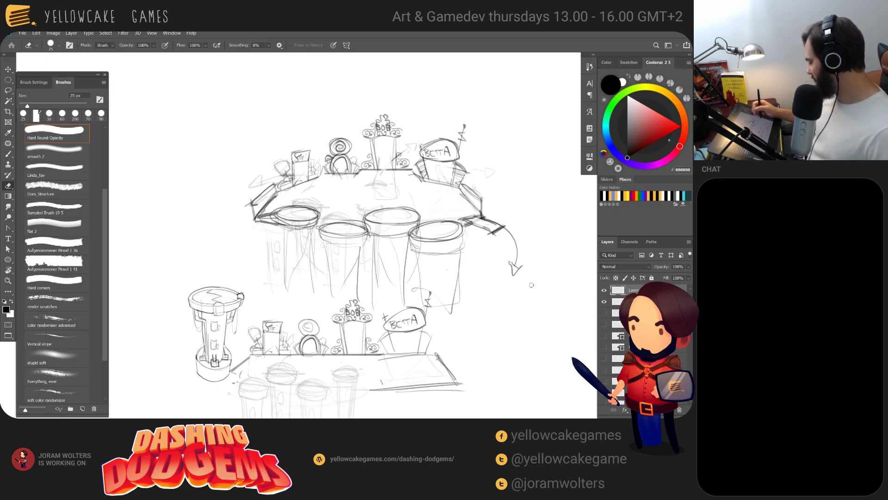
key("ctrl+z")
key("ctrl+z")
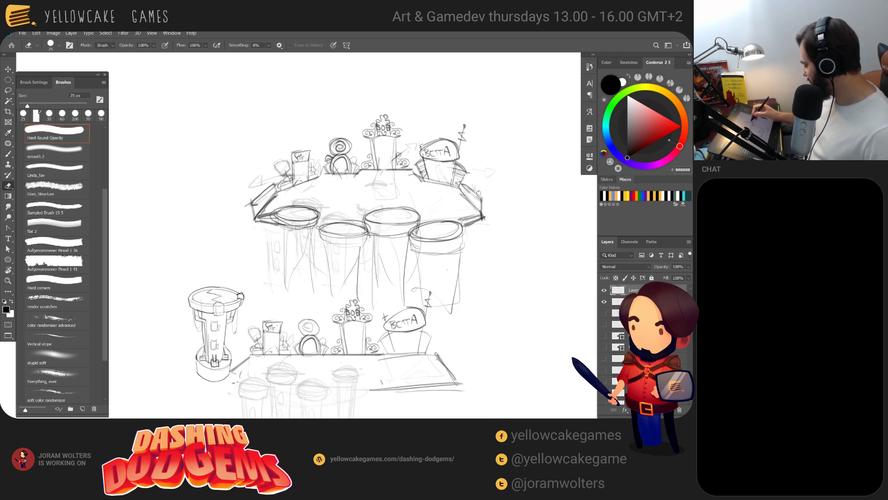
Add short strokes to the platform's right wall and sketch a tall cylindrical pillar with a scribbled top beside the platform
key("b")
left_click_drag(468, 190, 474, 198)
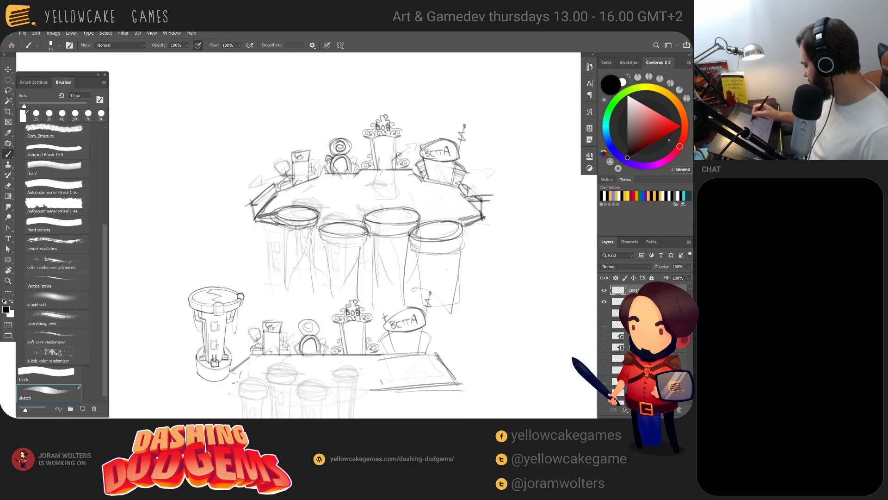
mouse_move(525, 221)
left_mouse_down()
mouse_move(544, 219)
mouse_move(511, 324)
left_mouse_up()
left_click_drag(553, 227, 559, 325)
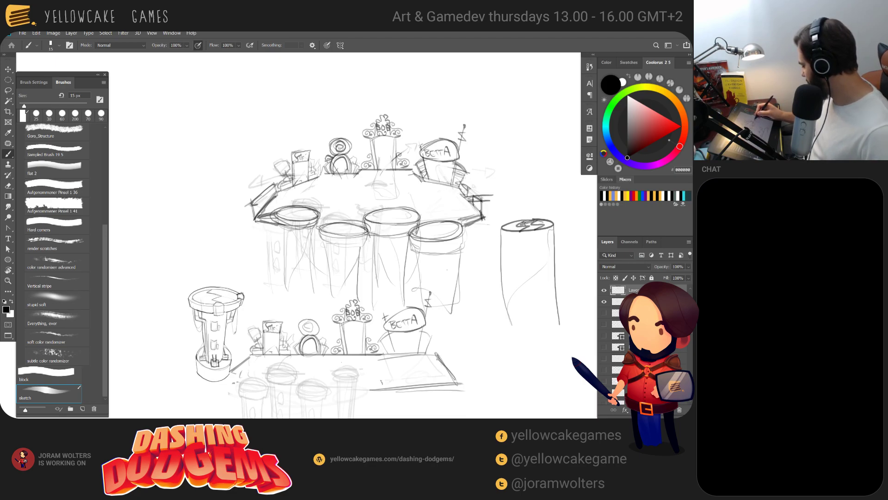
left_click_drag(512, 305, 510, 287)
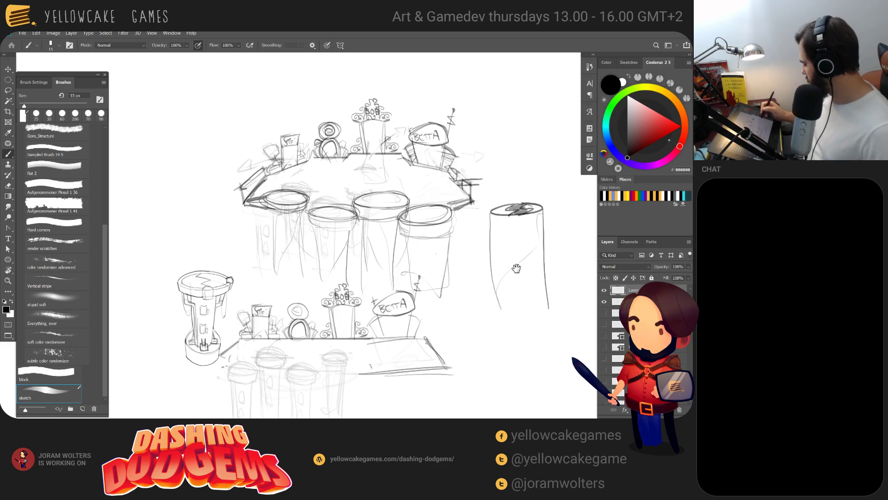
left_click_drag(522, 270, 479, 286)
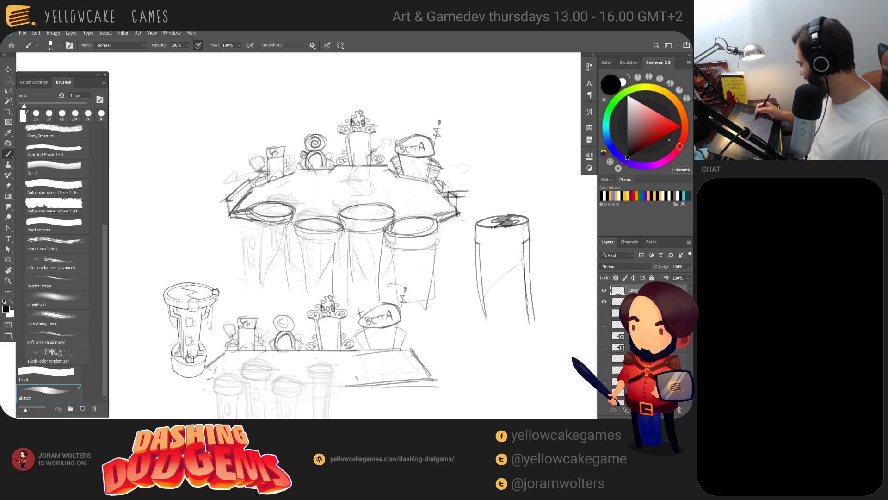
left_click_drag(495, 259, 520, 269)
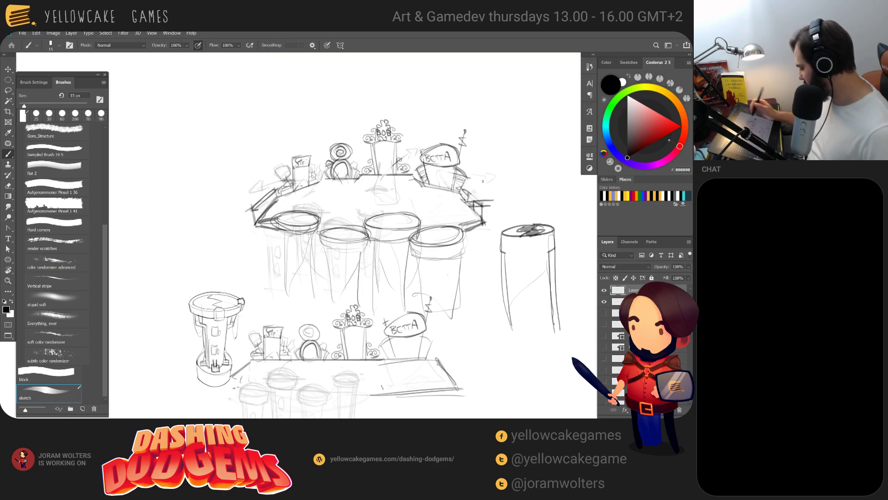
key("r")
left_click_drag(483, 182, 457, 137)
key("b")
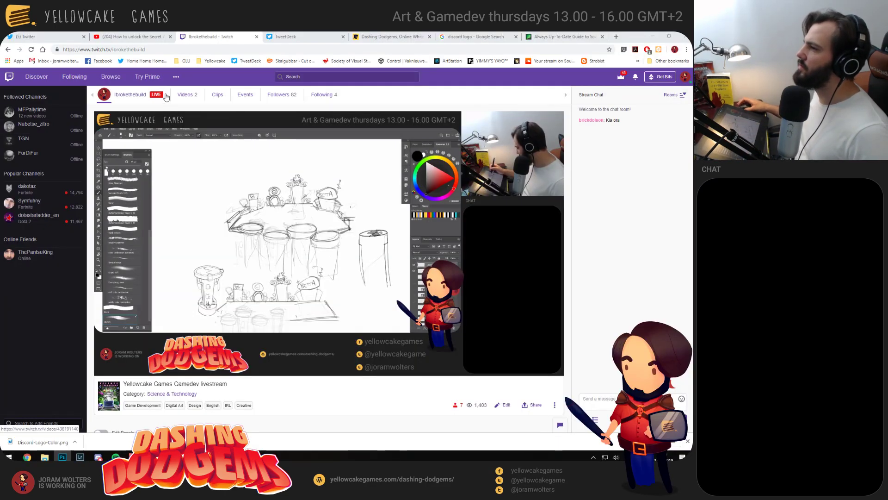
Switch to the Crash Bandicoot 3 warp room video on YouTube and examine the layouts of its different hub rooms
left_click(132, 37)
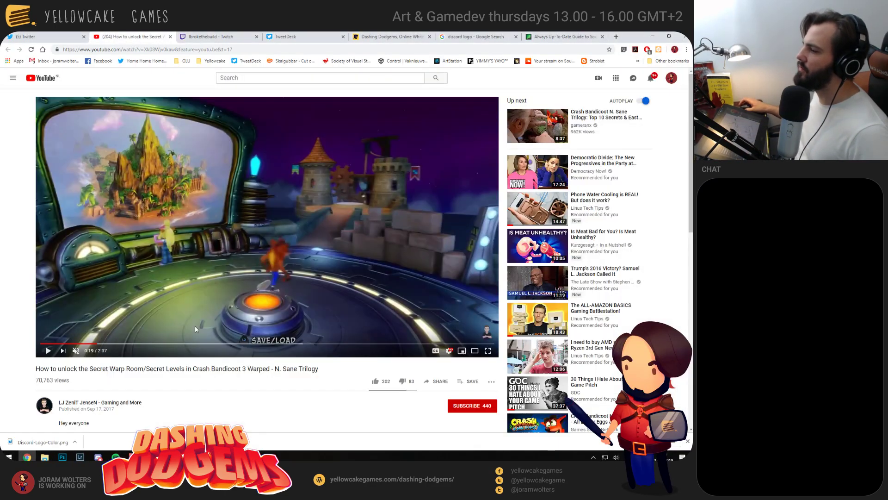
left_click(77, 344)
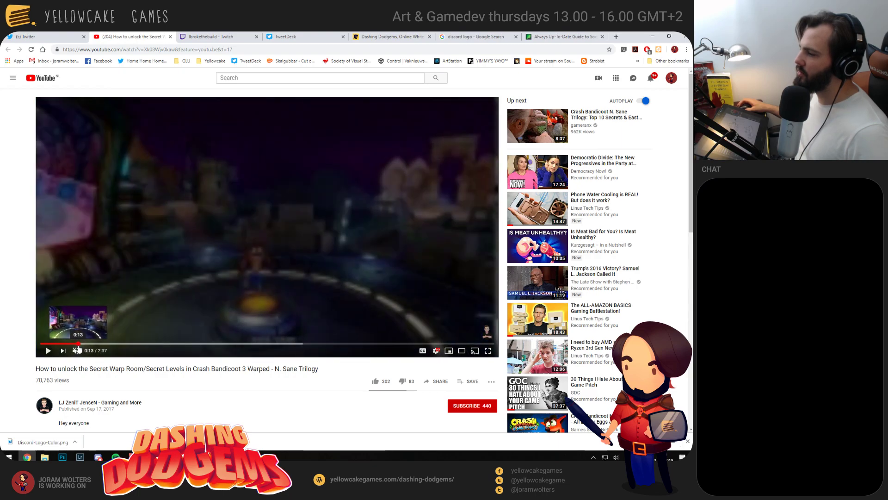
left_click_drag(78, 347, 328, 346)
left_click(70, 344)
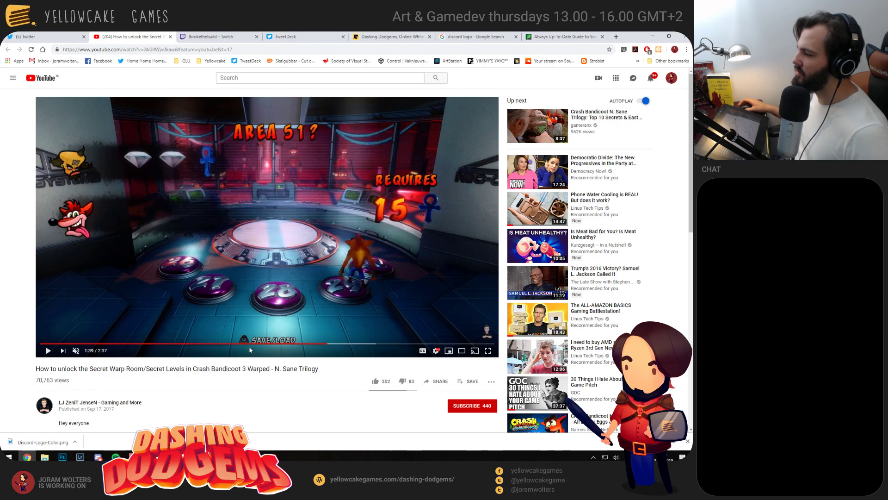
left_click(328, 348)
left_click_drag(328, 348, 450, 157)
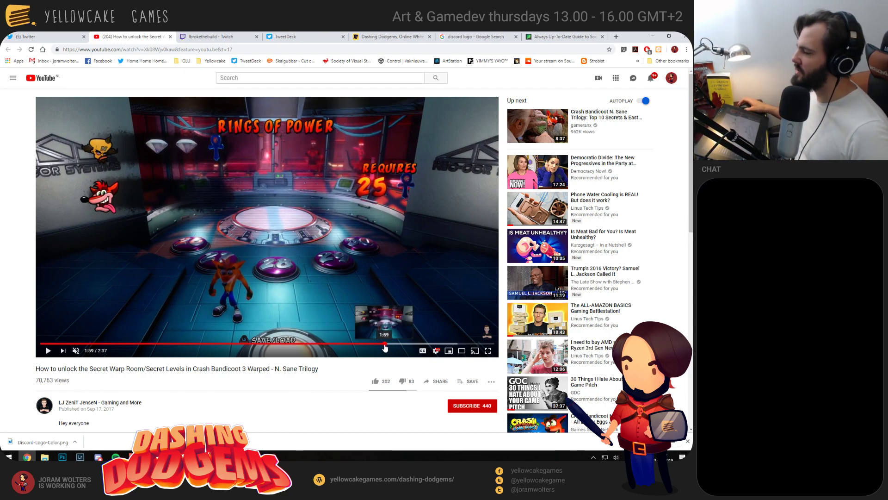
left_click_drag(379, 344, 167, 346)
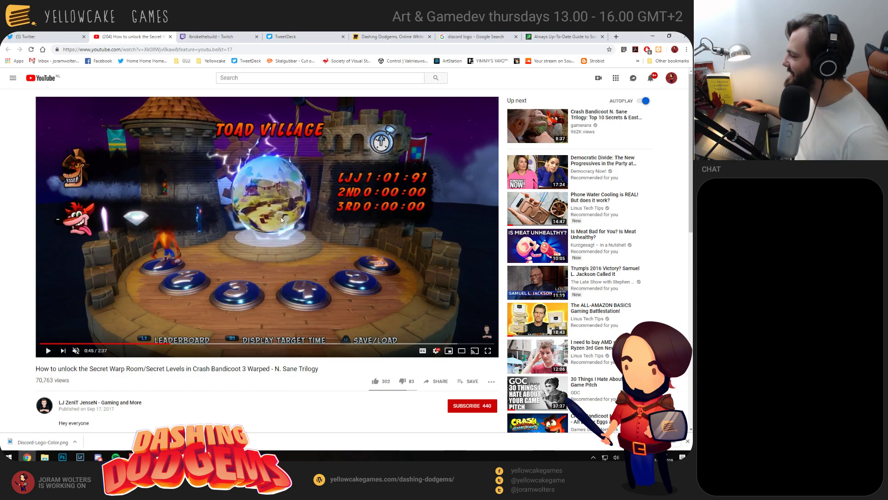
left_click_drag(132, 346, 272, 346)
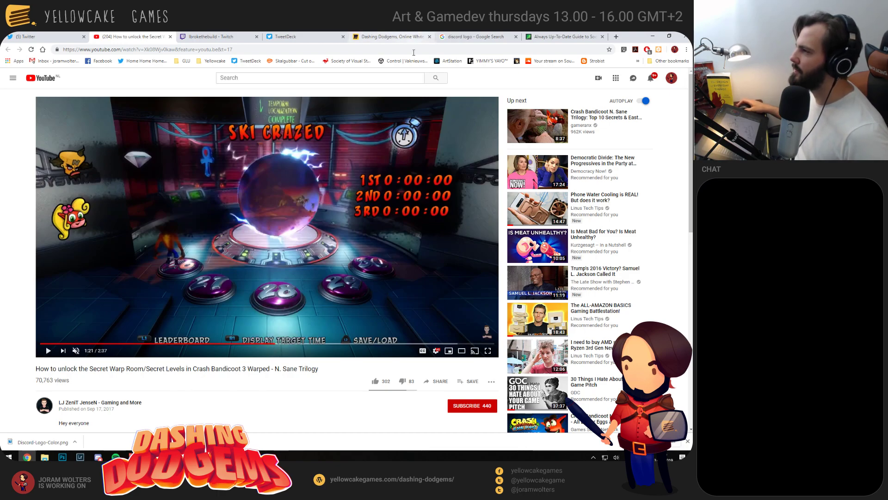
Switch to the Dashing Dodgems Miro board and duplicate the BETTA theme frame with its title, placing the copy below the BOB frame
left_click(391, 36)
scroll(360, 231, "down", 5)
scroll(432, 244, "up", 3)
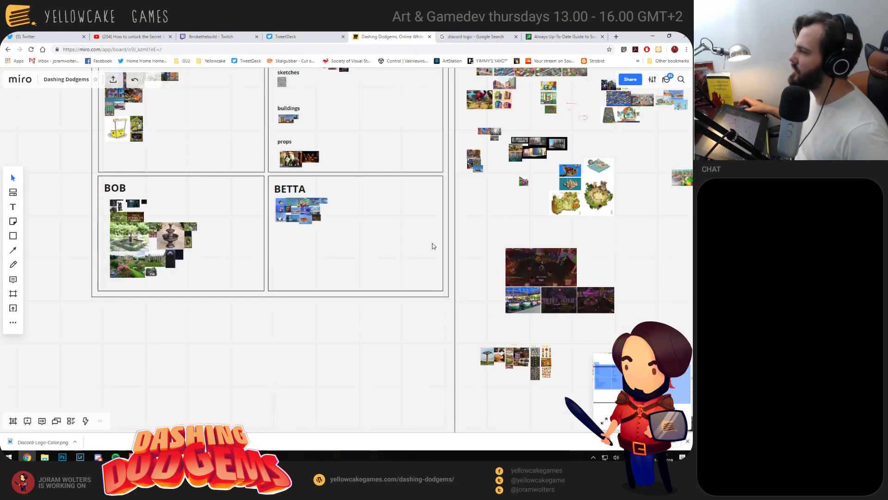
scroll(296, 256, "down", 5)
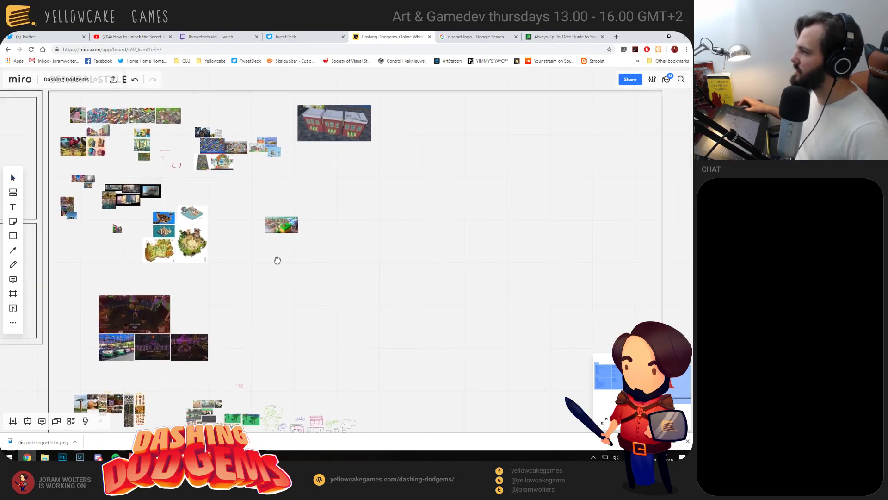
scroll(293, 211, "up", 4)
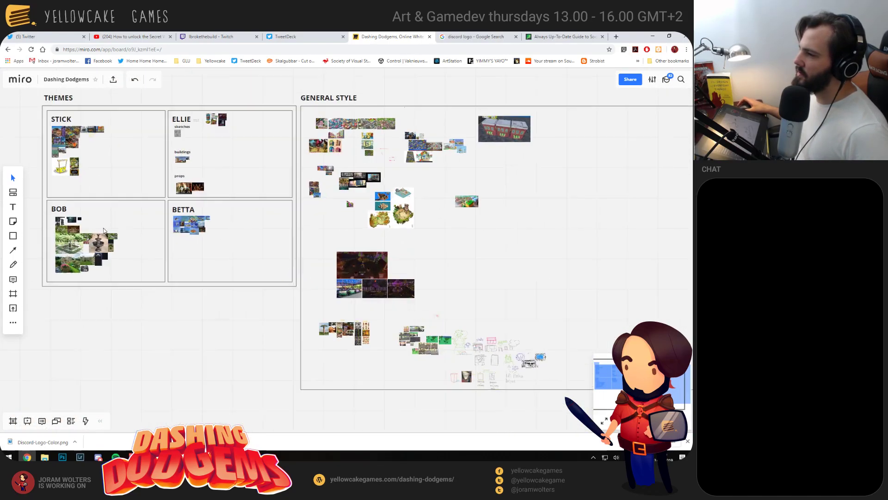
scroll(293, 211, "up", 3)
left_click(295, 204)
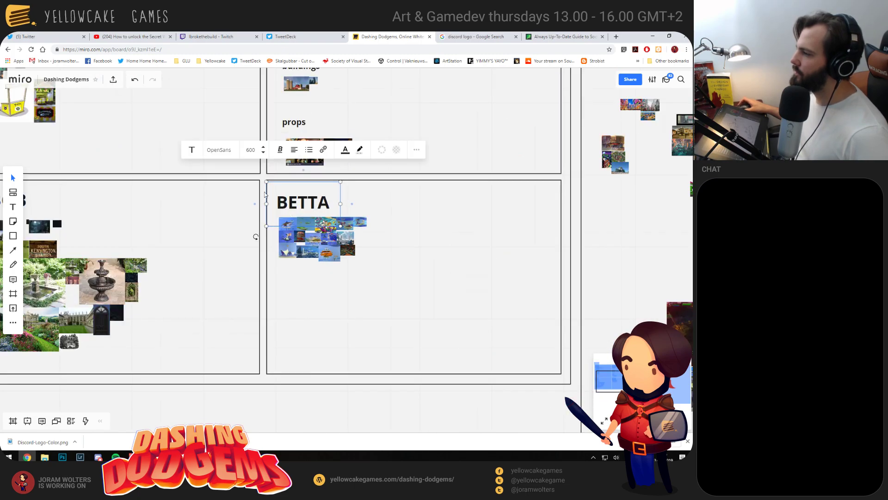
left_click(384, 183)
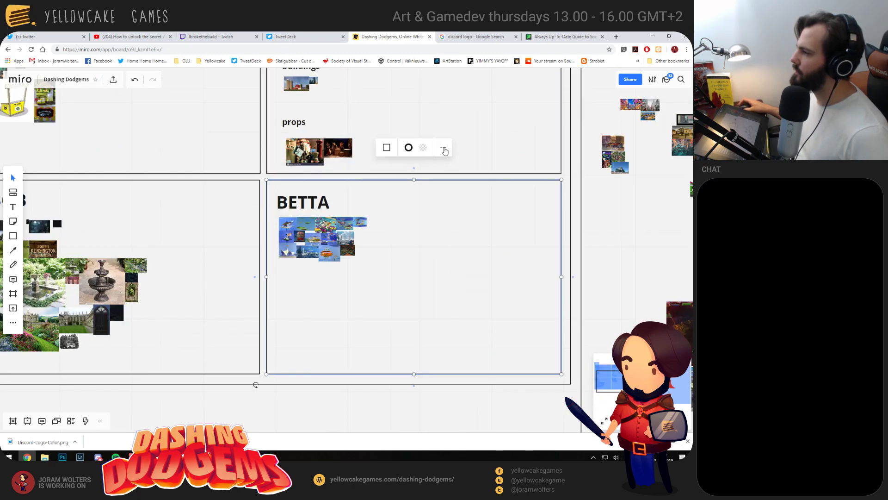
left_click(443, 148)
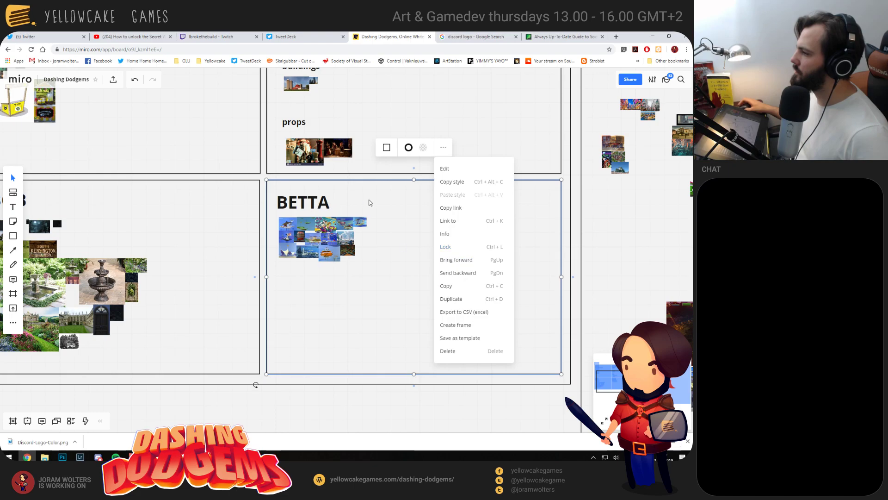
left_click(306, 198)
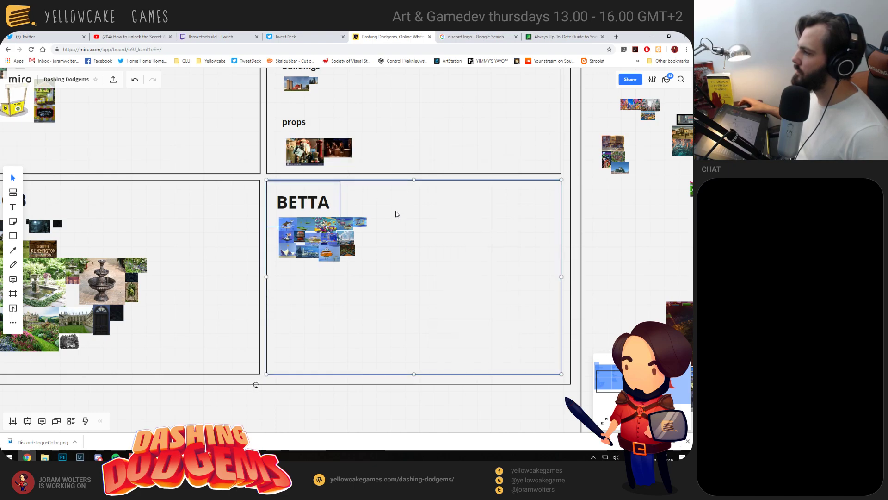
scroll(398, 218, "down", 5)
left_click_drag(367, 233, 276, 318)
Rename the title of the duplicated theme frame to "joinrealm"
scroll(257, 287, "up", 5)
scroll(171, 284, "up", 3)
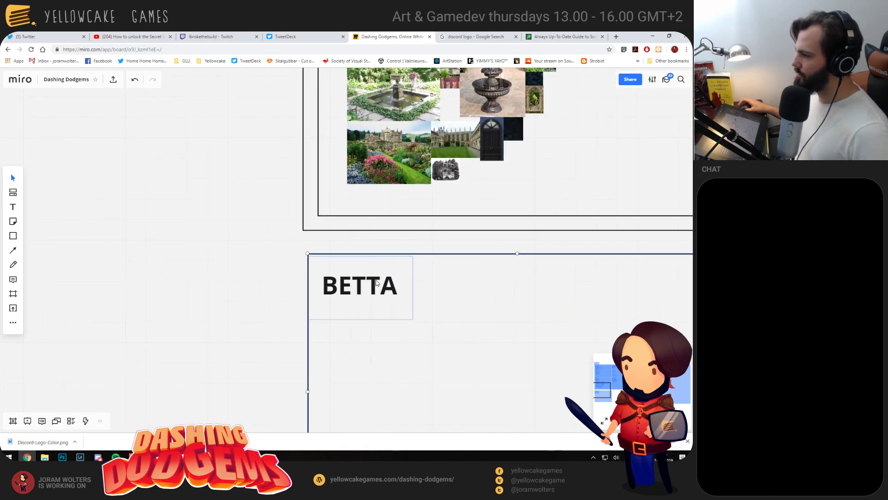
left_click(265, 310)
double_click(383, 284)
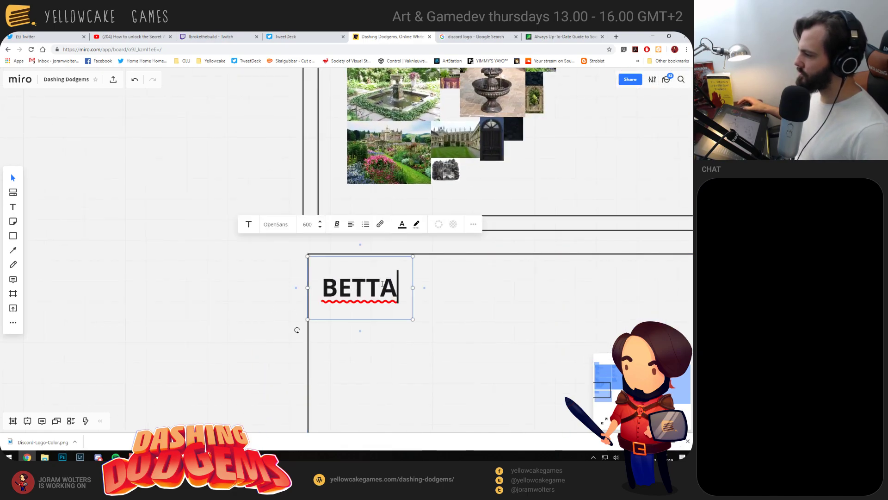
key("ctrl+a")
type("joinreaml")
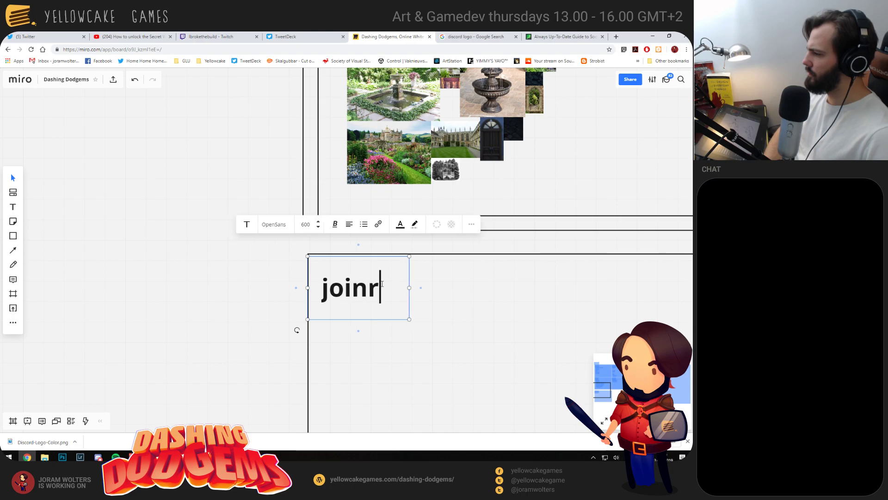
key("BackSpace")
key("BackSpace")
type("lm")
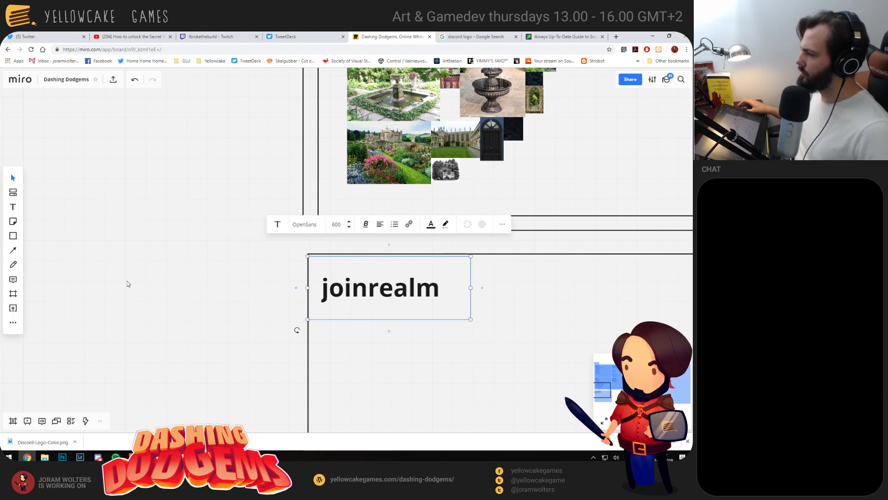
left_click(291, 315)
scroll(291, 315, "down", 2)
Open Pinterest in a new browser tab and search it for "environment"
key("ctrl+t")
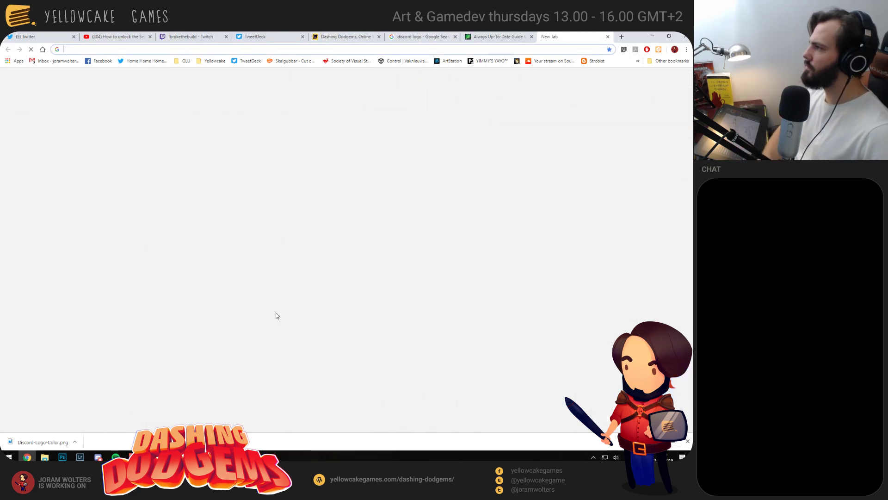
type("pin")
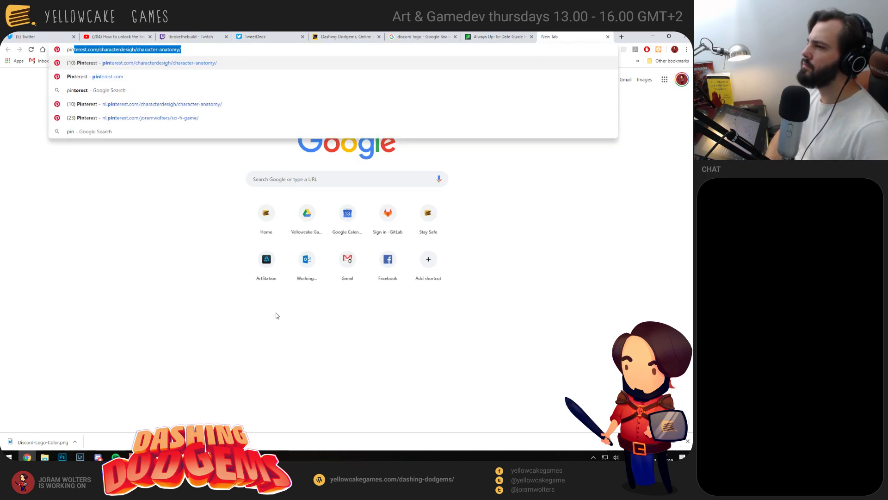
key("Down")
key("Return")
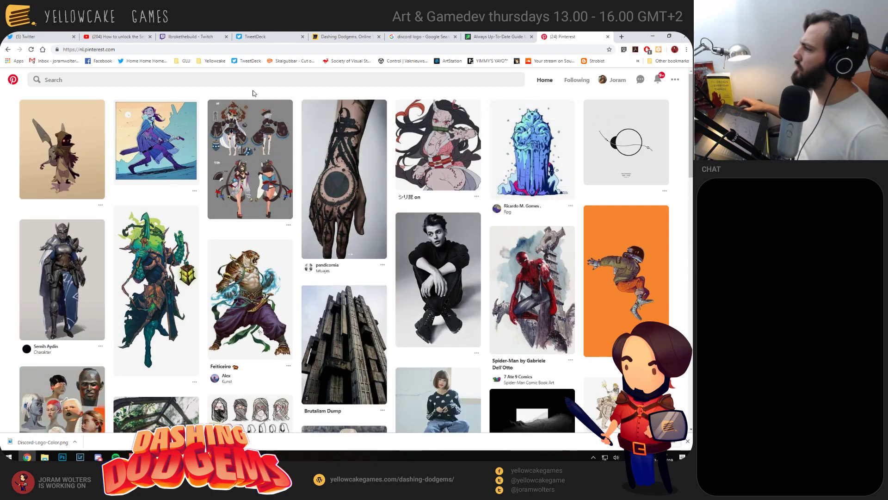
left_click(220, 81)
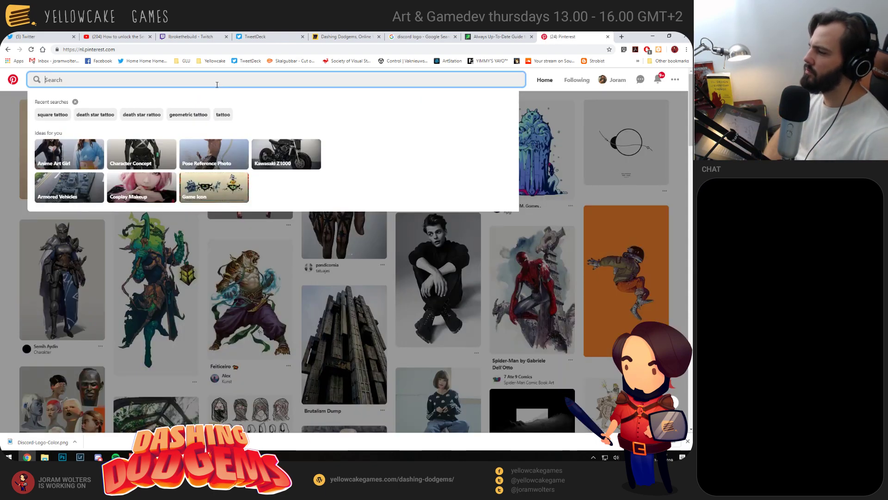
type("environment")
key("Return")
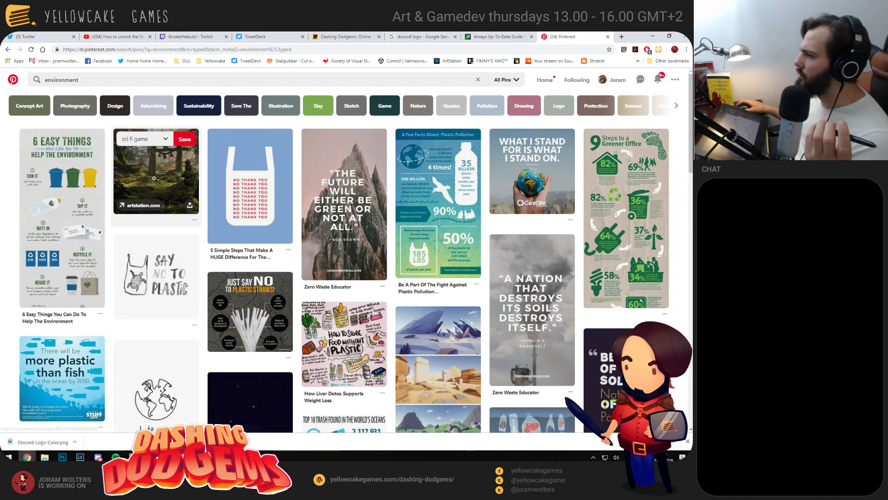
Look through the environment pins and narrow the search to Concept Art
scroll(164, 188, "down", 6)
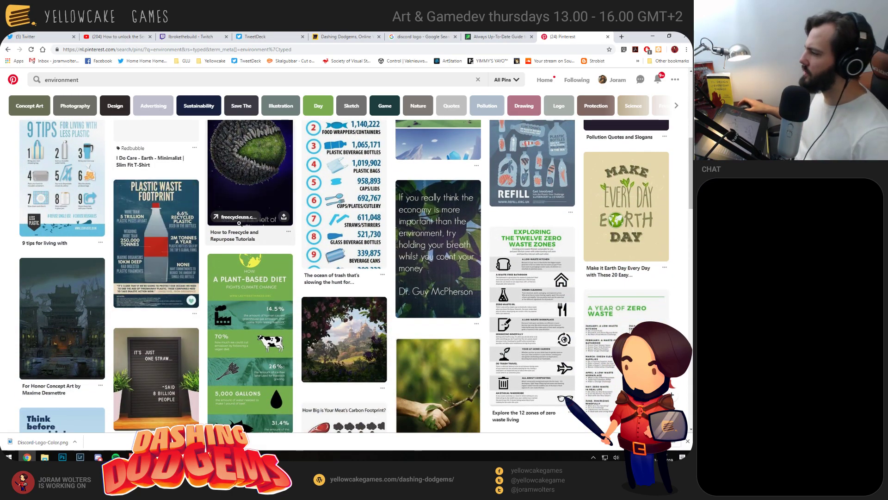
scroll(222, 139, "up", 8)
left_click(29, 105)
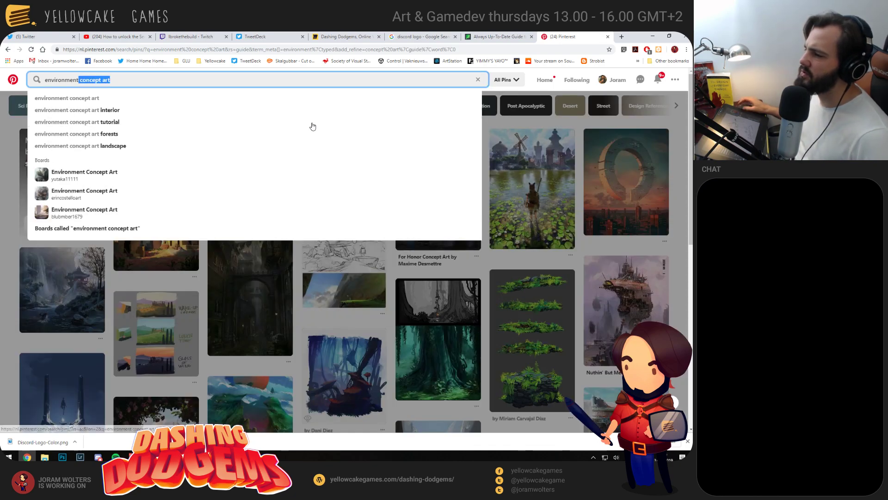
Replace the Pinterest search term with "platform" and run the search
key("BackSpace")
key("BackSpace")
key("ctrl+a")
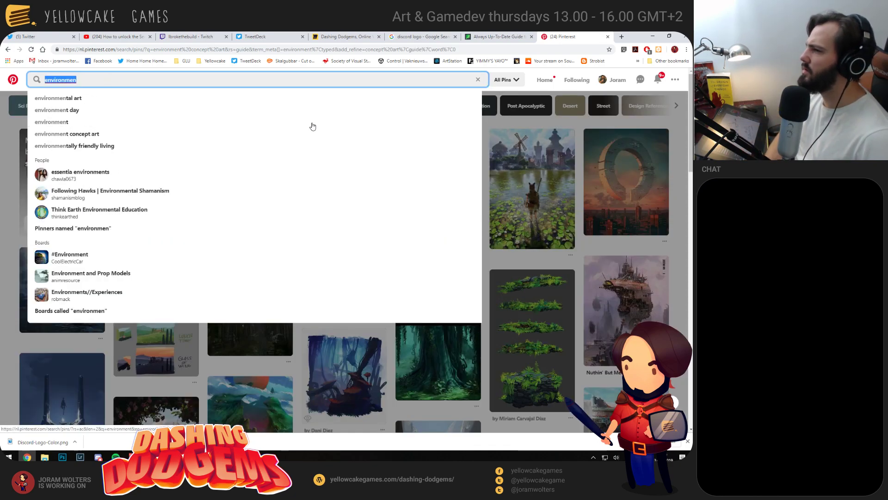
type("sd")
key("BackSpace")
key("BackSpace")
type("platform")
key("Return")
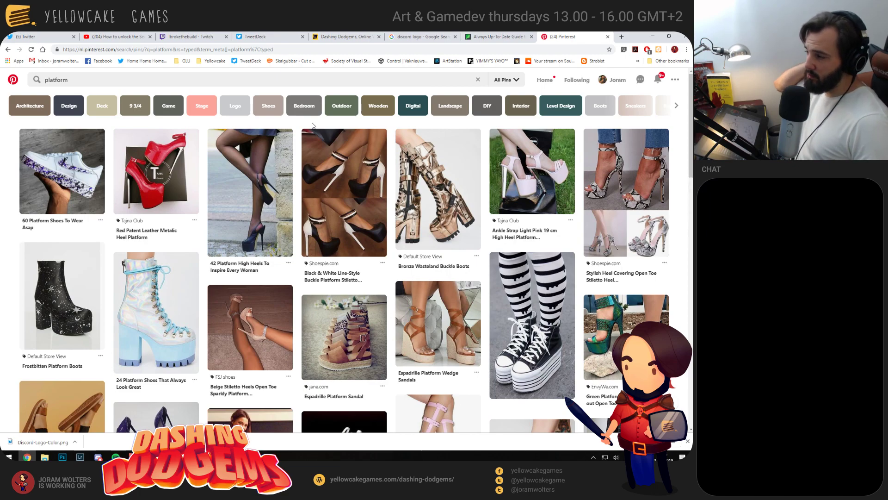
Refine the Pinterest search to "platform rig"
left_click(67, 79)
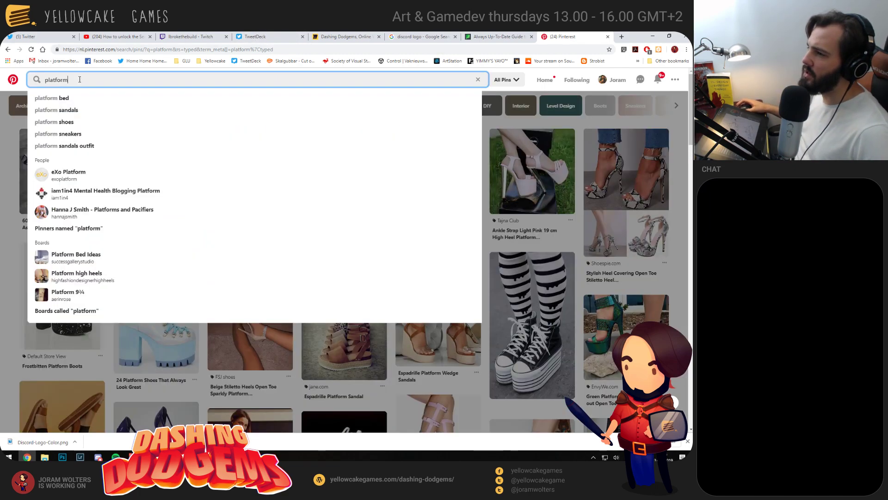
type("rig")
key("Return")
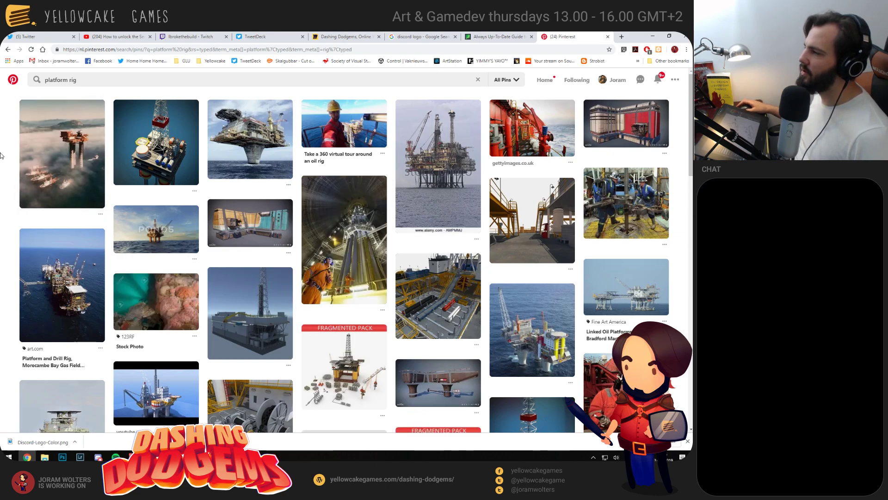
Switch to File Explorer and go to the Art folder of the Dashing Dodgems project inside Yellowcake
mouse_move(45, 457)
left_click(48, 422)
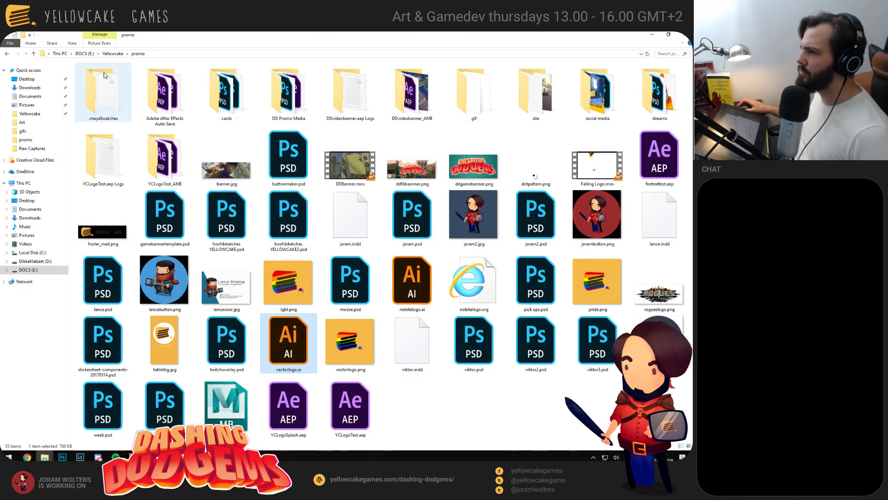
left_click(112, 53)
double_click(102, 98)
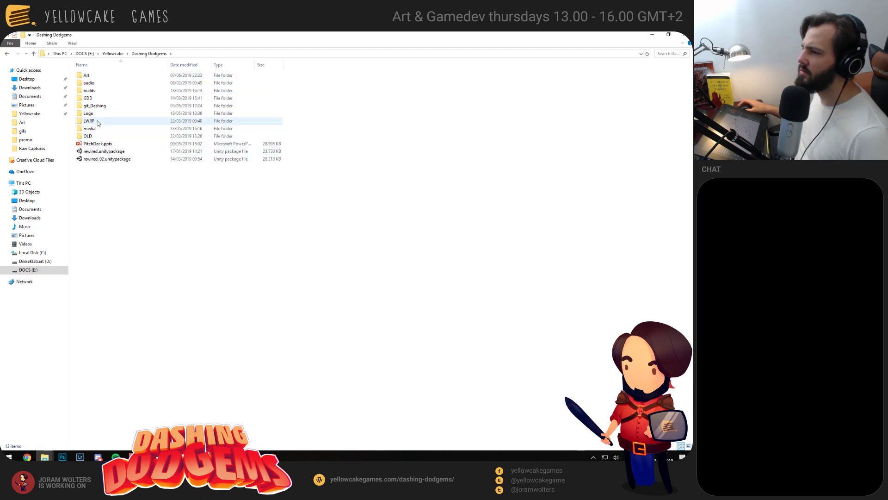
double_click(89, 75)
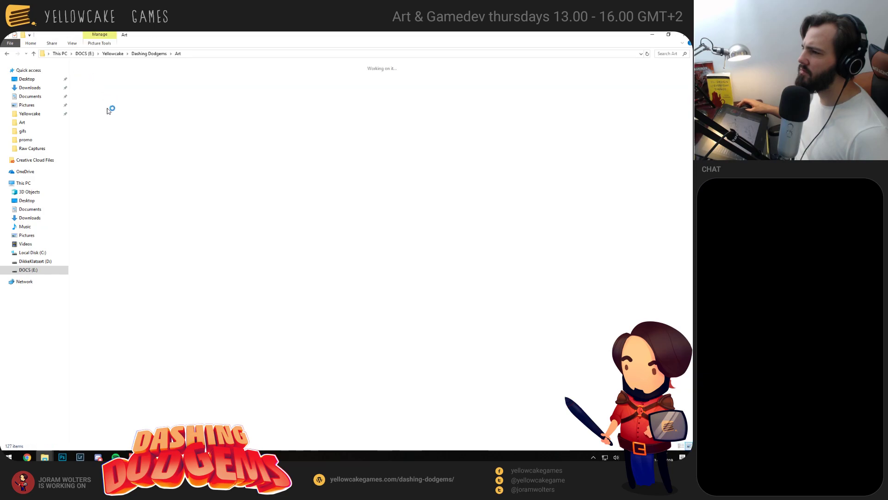
Open charas.psd from the Characters subfolder in Photoshop
left_click(134, 265)
key("c")
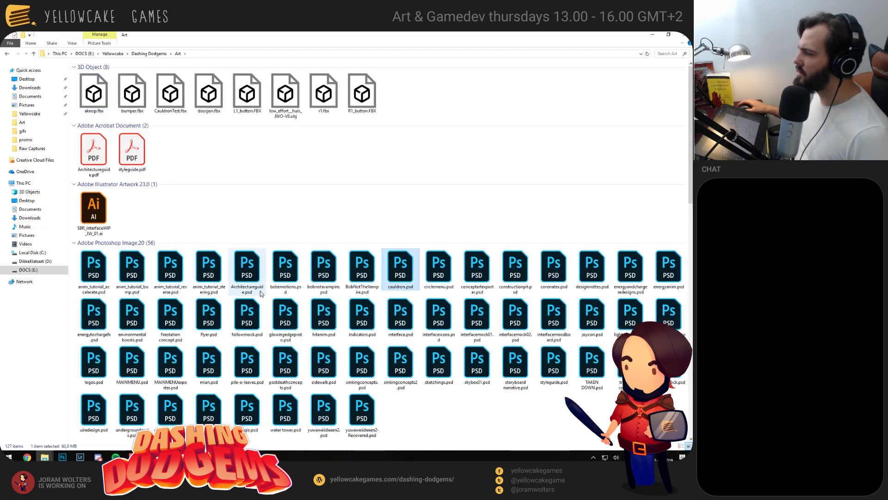
scroll(355, 307, "down", 1)
scroll(355, 308, "down", 2)
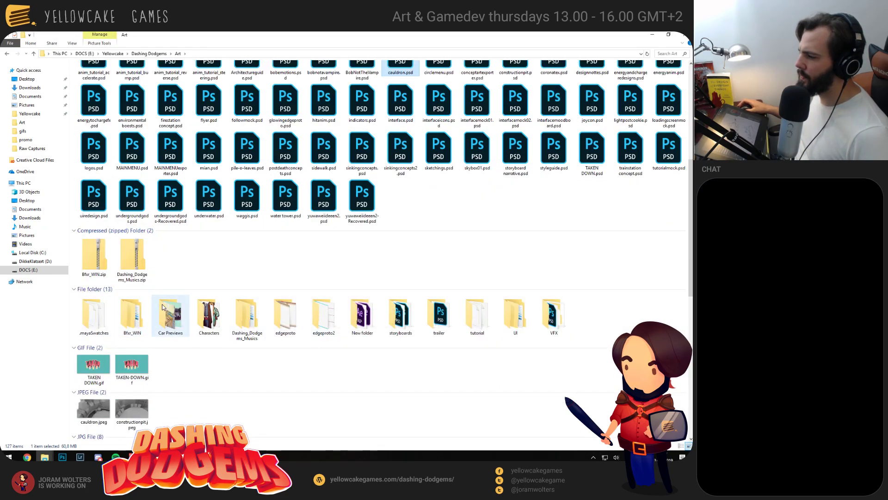
double_click(208, 311)
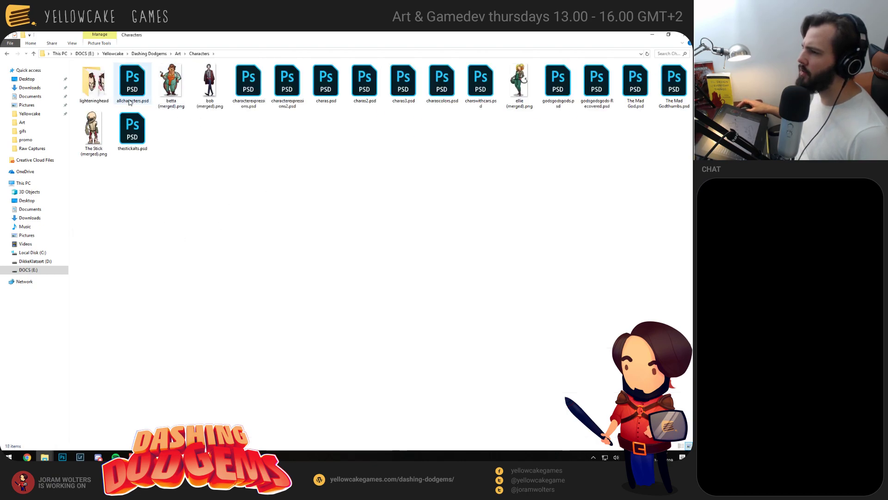
double_click(324, 82)
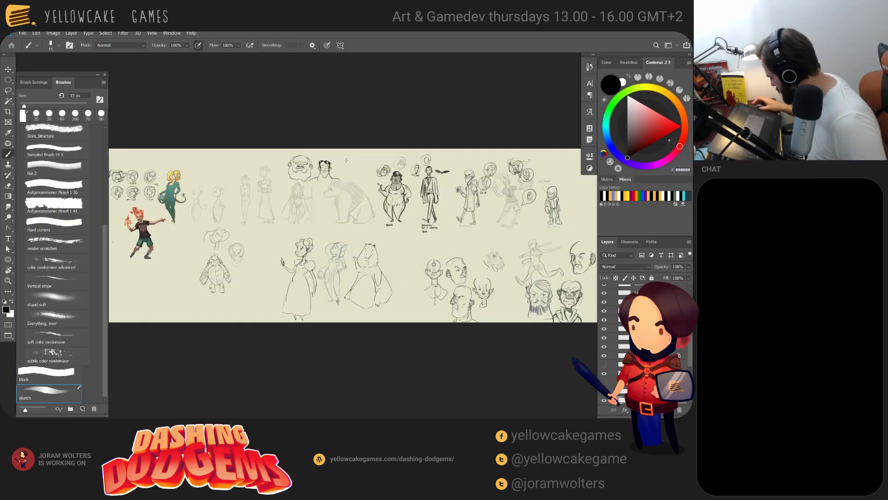
Examine the rough character sketches across the charas.psd canvas
left_click_drag(484, 210, 406, 206)
mouse_move(333, 208)
left_mouse_down()
mouse_move(409, 209)
mouse_move(313, 222)
left_mouse_up()
scroll(324, 231, "down", 6)
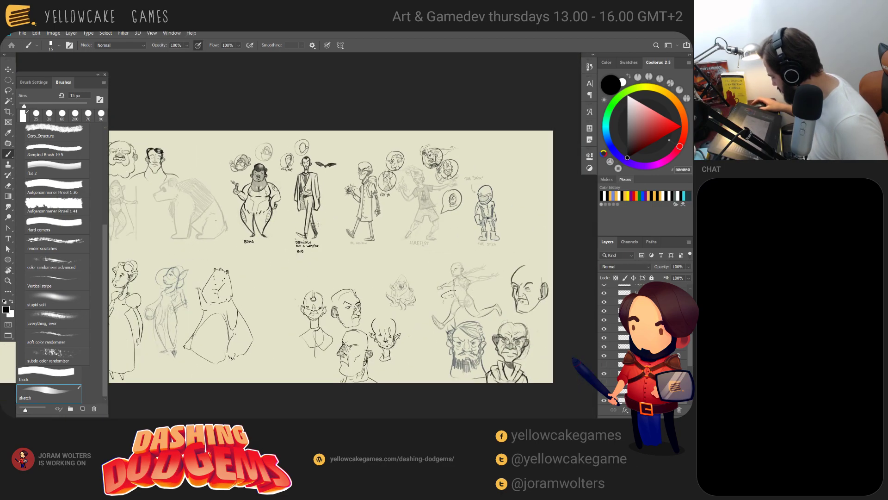
scroll(281, 211, "up", 3)
left_click_drag(281, 210, 187, 183)
scroll(277, 224, "down", 2)
left_click_drag(311, 242, 321, 263)
scroll(643, 345, "up", 2)
Hide the rough sketch group, show the named character lineup group, and examine the green-circled characters
left_click(615, 290)
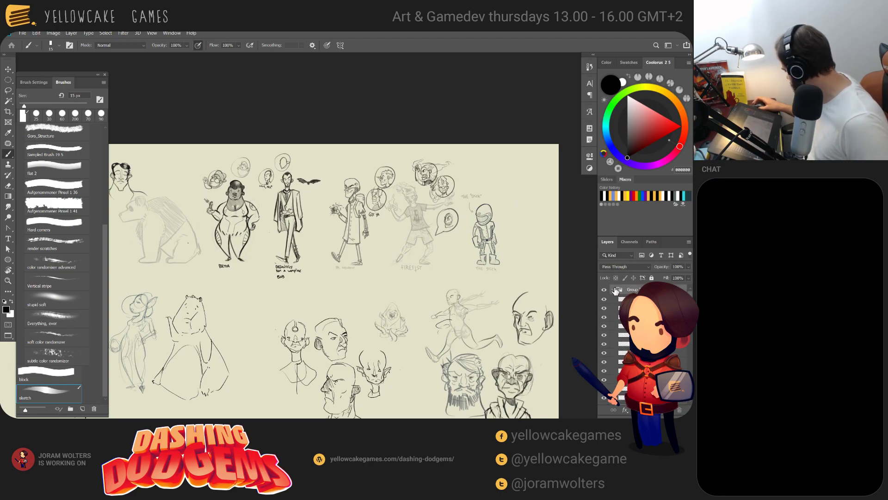
left_click(603, 300)
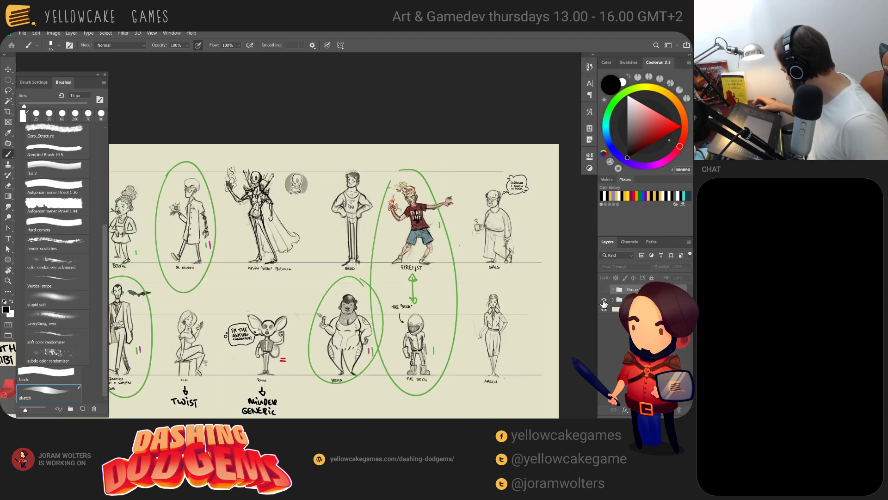
left_click_drag(365, 246, 402, 260)
left_click_drag(294, 231, 292, 210)
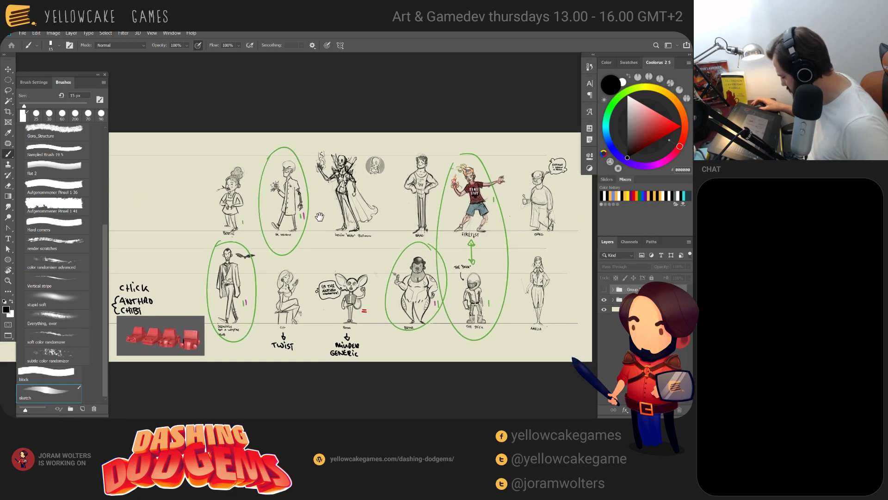
left_click_drag(437, 217, 410, 218)
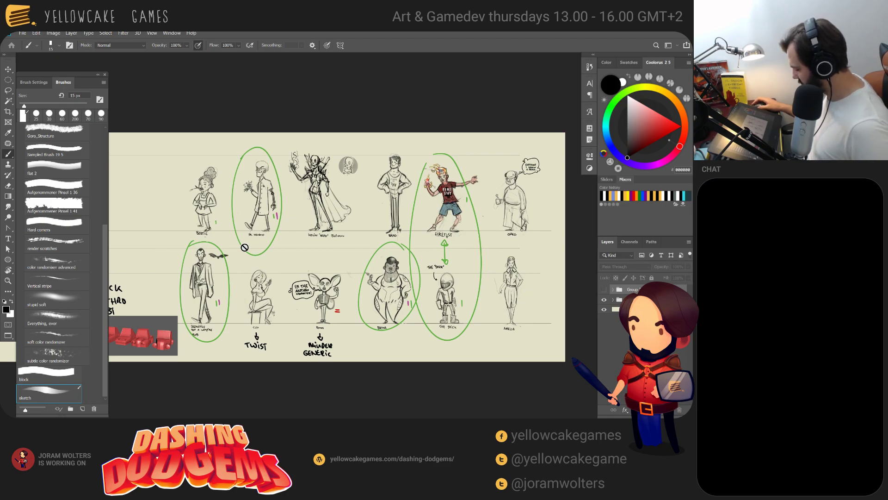
mouse_move(229, 271)
left_mouse_down()
mouse_move(237, 271)
mouse_move(229, 270)
left_mouse_up()
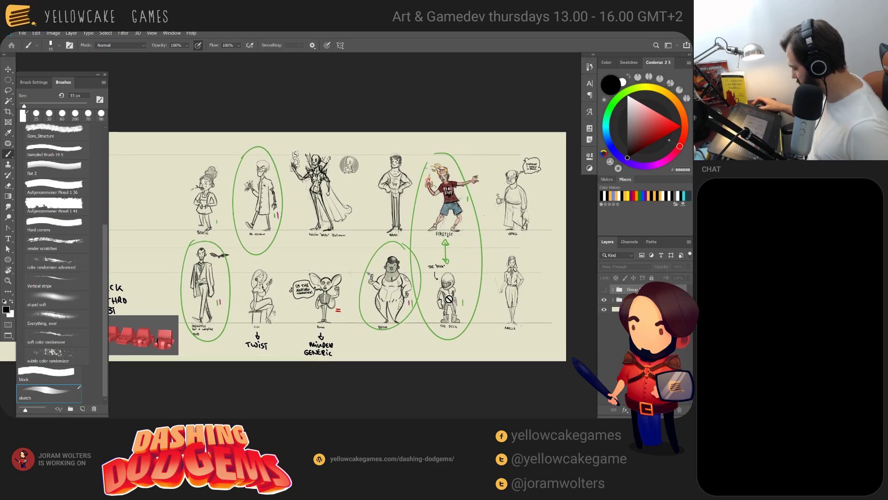
key("alt+Tab")
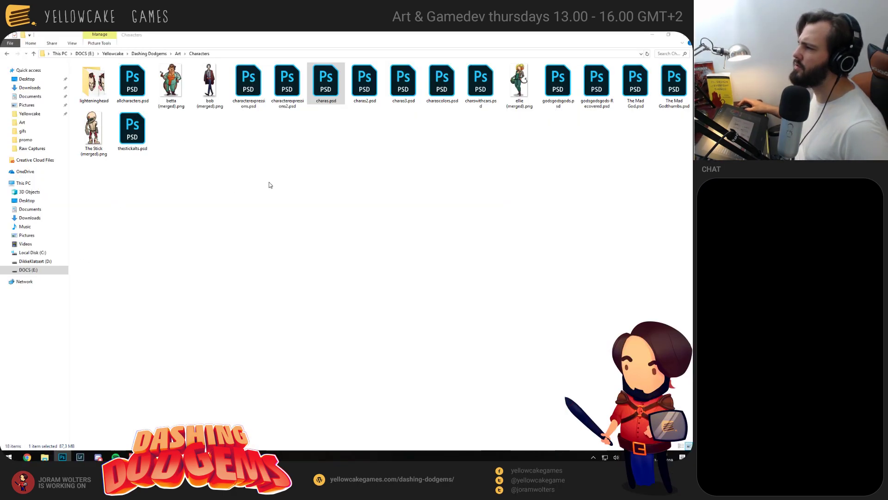
key("alt+Tab")
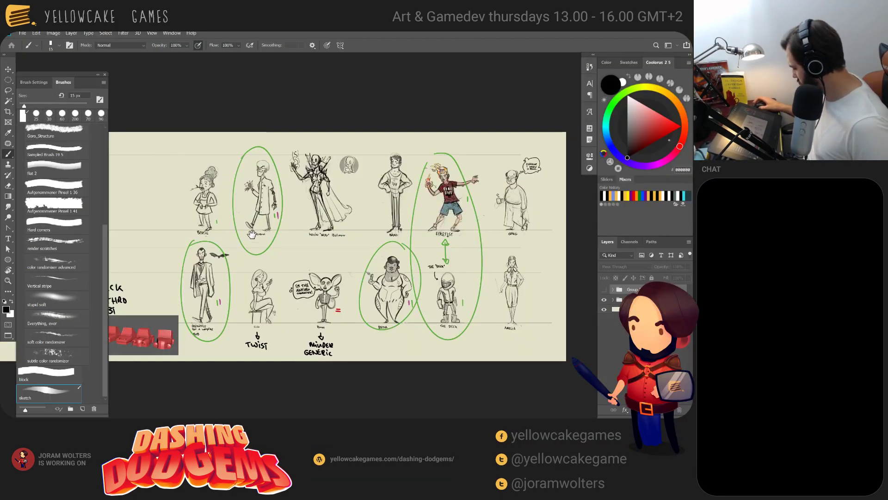
left_click_drag(347, 236, 252, 193)
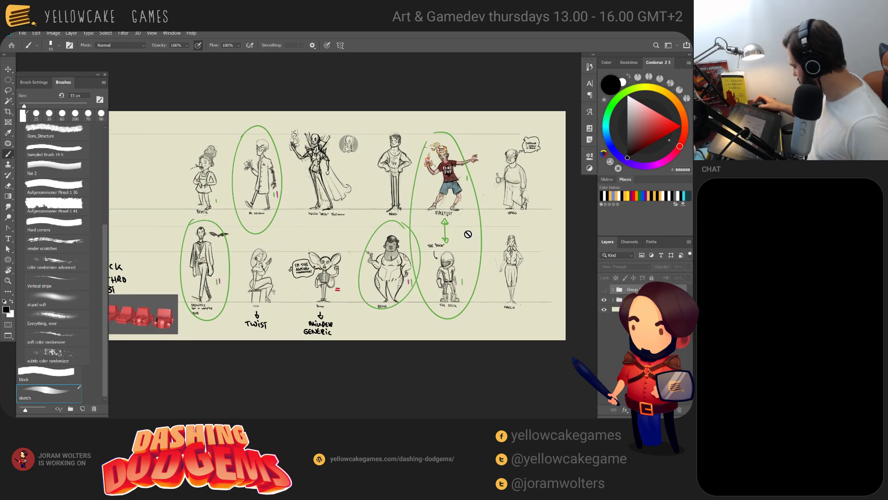
Hide the character lineup group, show the rough sketch group again, and look over its characters
left_click(604, 300)
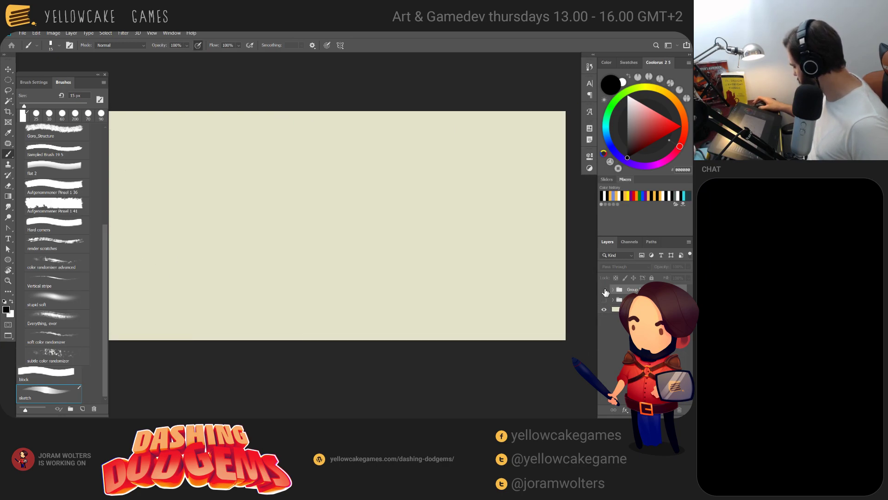
left_click(605, 289)
mouse_move(340, 193)
left_mouse_down()
mouse_move(348, 208)
mouse_move(336, 211)
mouse_move(463, 211)
left_mouse_up()
mouse_move(162, 224)
left_mouse_down()
mouse_move(339, 220)
mouse_move(237, 232)
left_mouse_up()
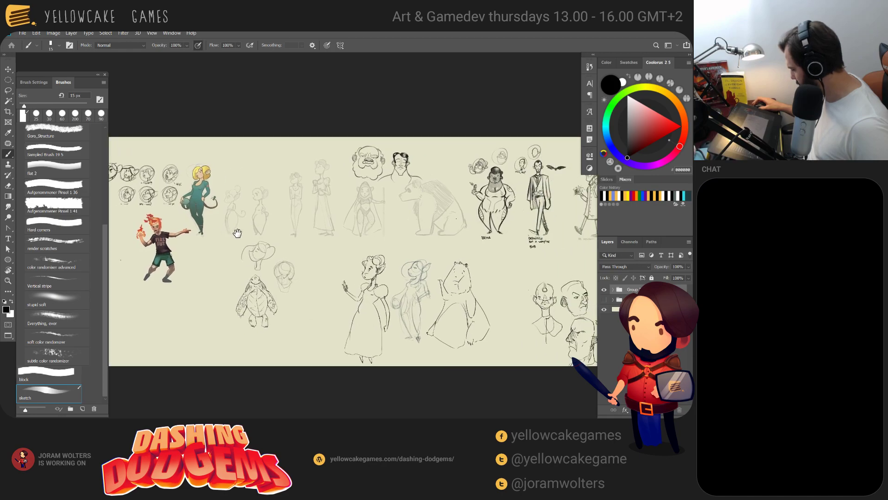
mouse_move(428, 277)
left_mouse_down()
mouse_move(385, 255)
mouse_move(502, 251)
left_mouse_up()
left_click_drag(384, 233, 199, 248)
left_click_drag(349, 237, 300, 251)
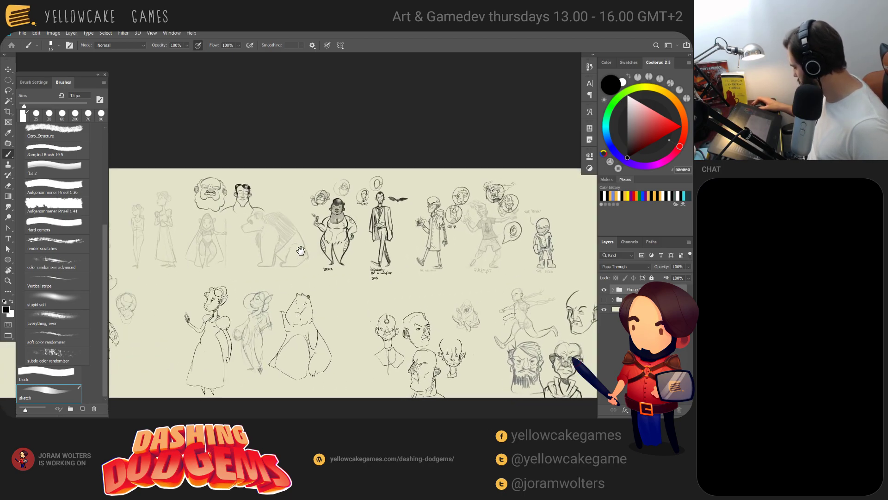
Swap the rough sketch group back to the named character lineup and review the candidates in both rows
left_click(604, 289)
left_click(604, 300)
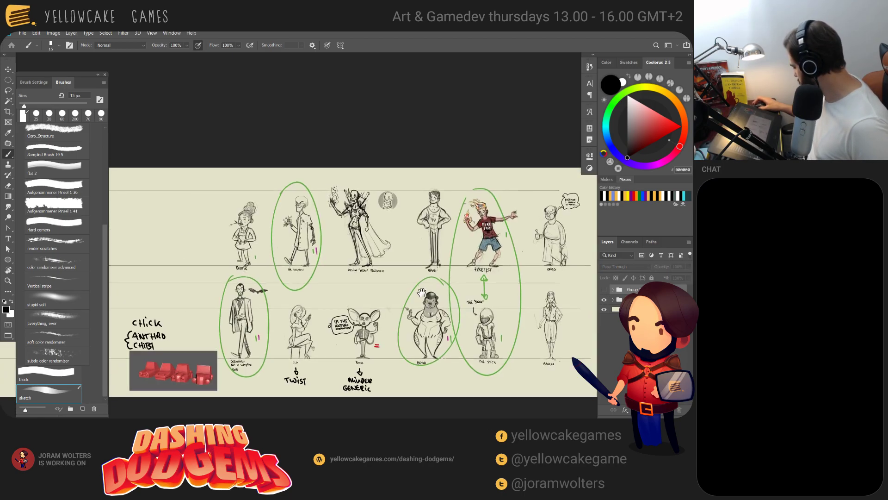
left_click_drag(405, 272, 430, 246)
mouse_move(339, 303)
left_mouse_down()
mouse_move(363, 280)
mouse_move(259, 268)
left_mouse_up()
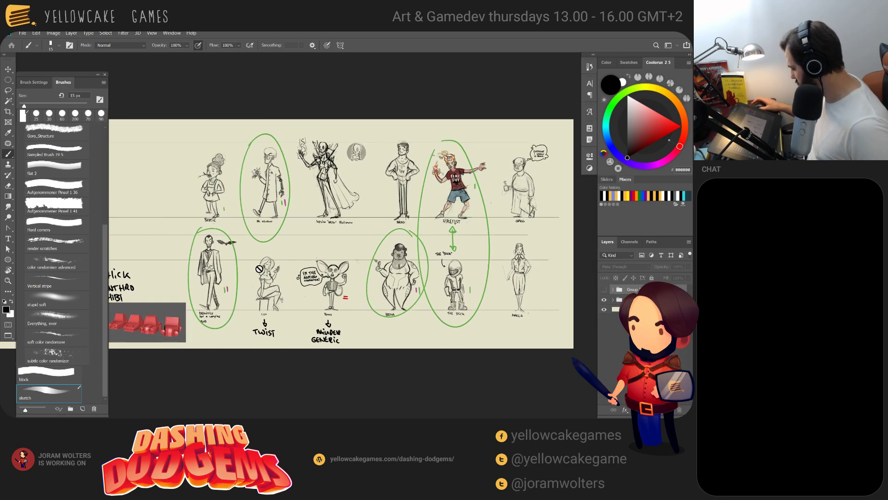
left_click_drag(330, 272, 333, 258)
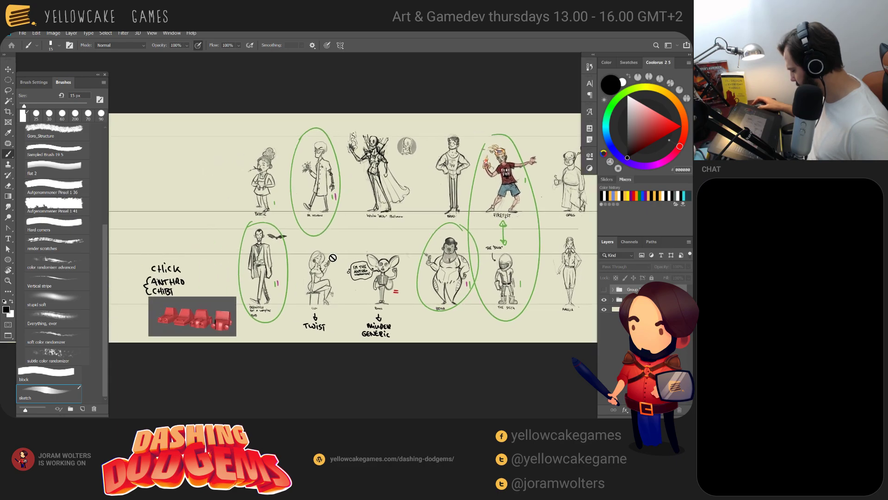
Close charas.psd without saving changes and reset the rotated canvas of the level sketch to upright
key("ctrl+w")
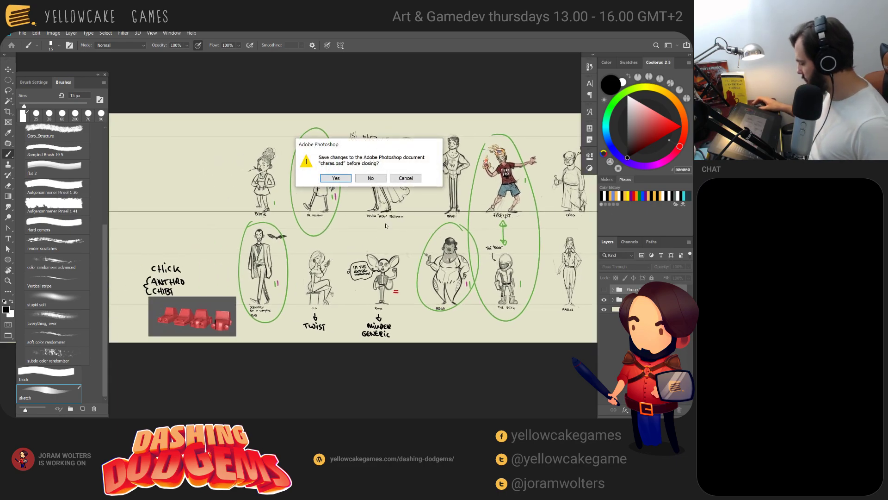
left_click(364, 179)
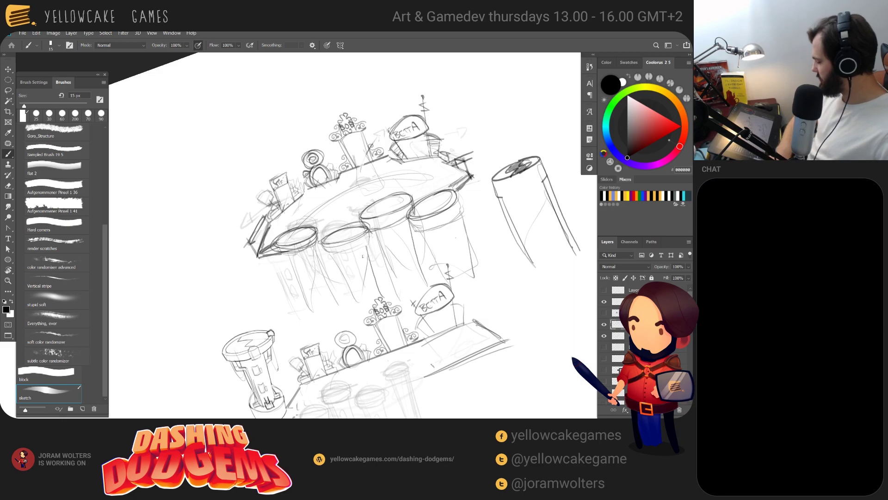
key("r")
key("Escape")
key("e")
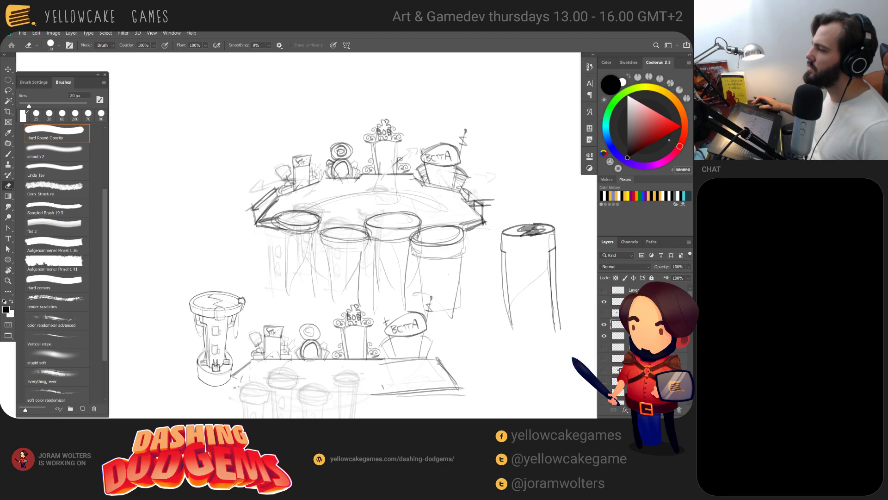
Switch to Pinterest in the browser and look through the "platform rig" pins for oil platform structure references
key("alt+Tab")
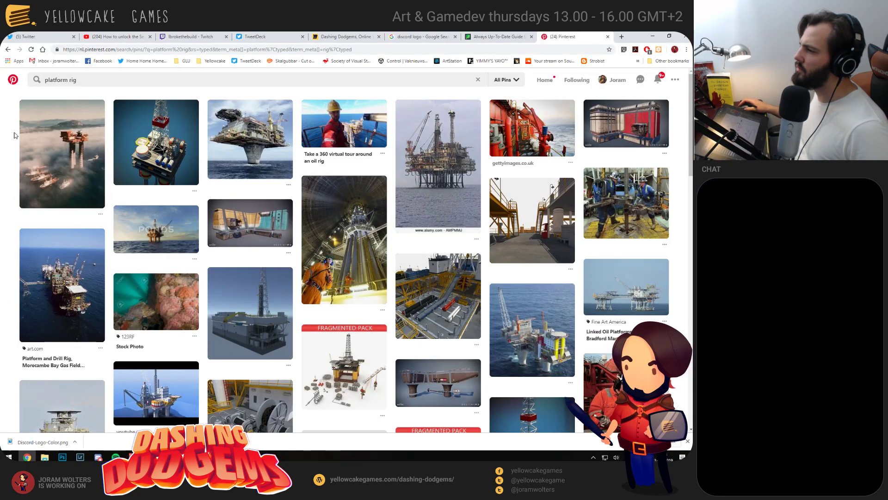
scroll(21, 135, "down", 2)
scroll(23, 135, "up", 2)
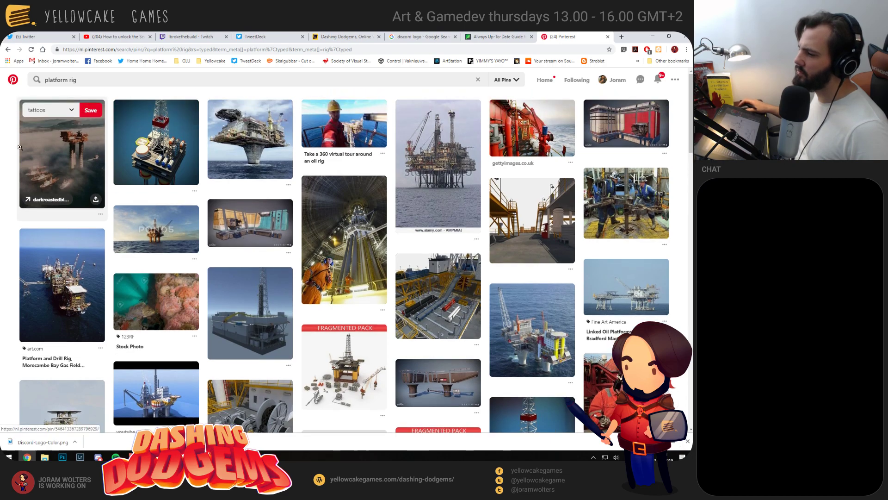
scroll(20, 147, "down", 3)
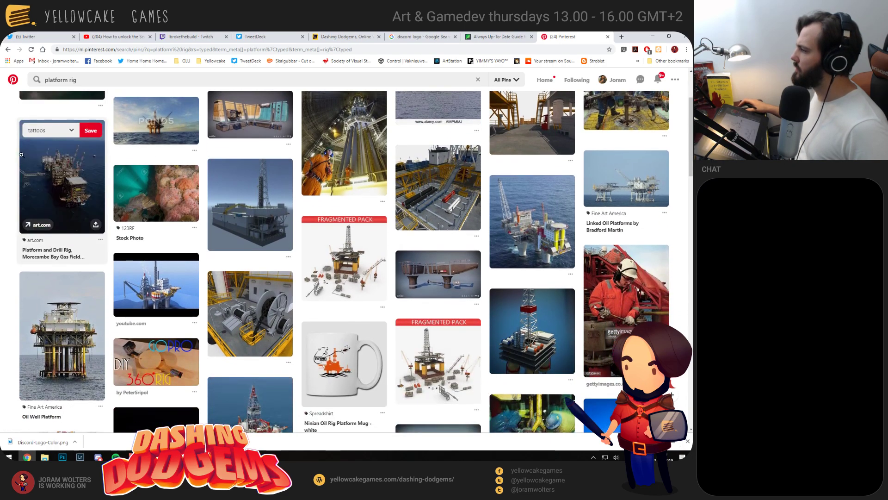
scroll(22, 158, "up", 3)
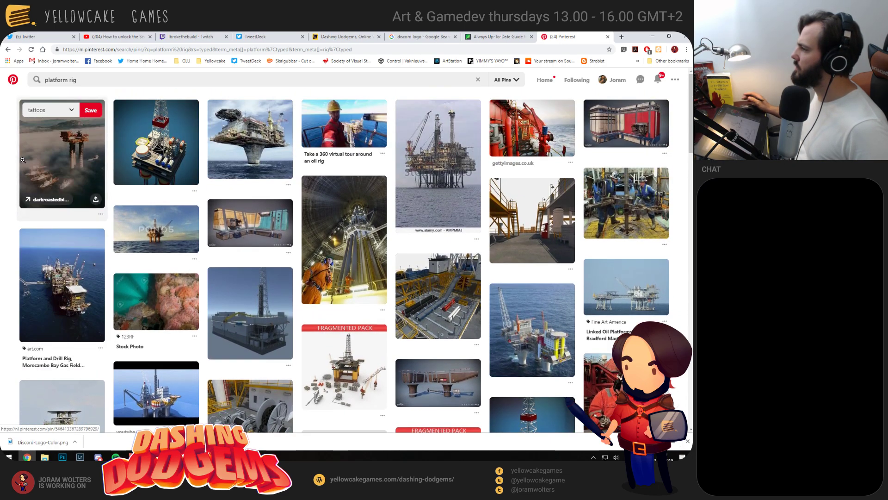
scroll(22, 160, "down", 5)
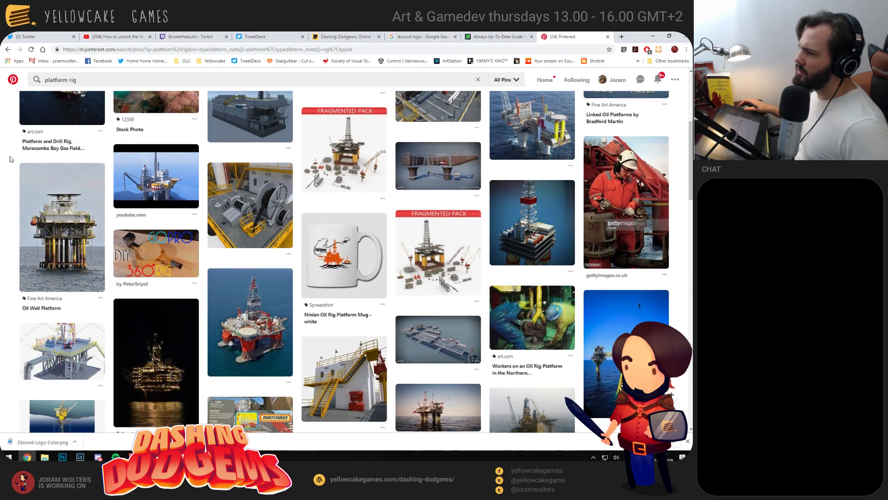
scroll(14, 159, "down", 3)
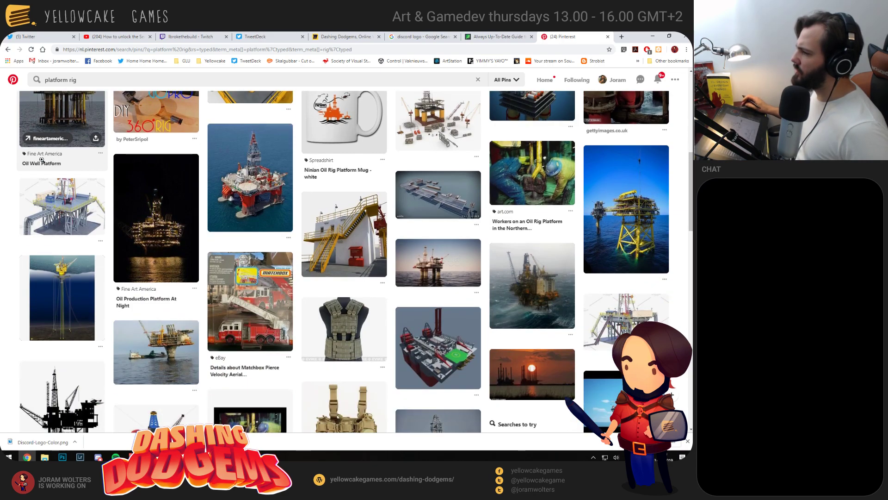
Look further down the "platform rig" pins for more oil platform structure references
scroll(40, 164, "down", 2)
scroll(2, 182, "up", 1)
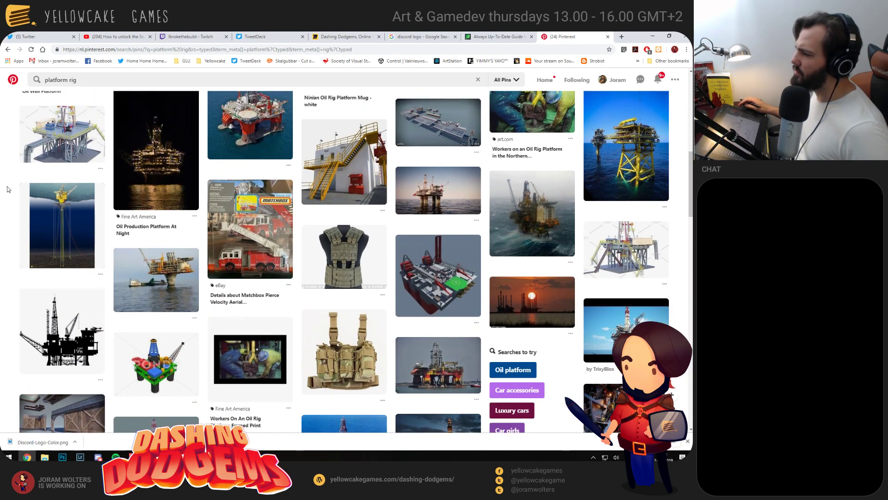
scroll(96, 202, "down", 2)
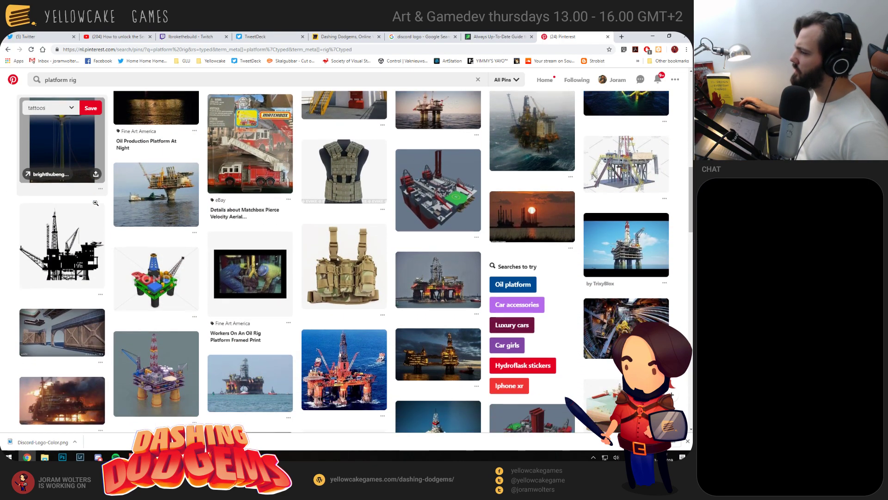
scroll(1, 214, "down", 3)
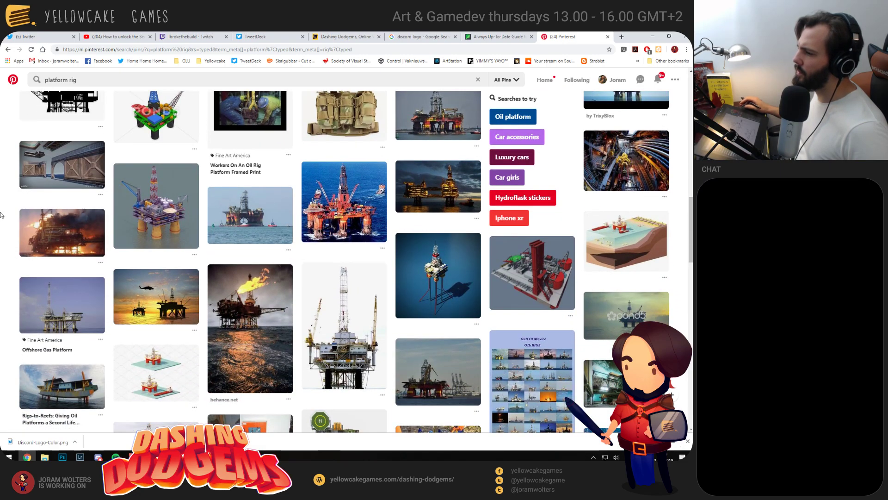
scroll(2, 214, "down", 2)
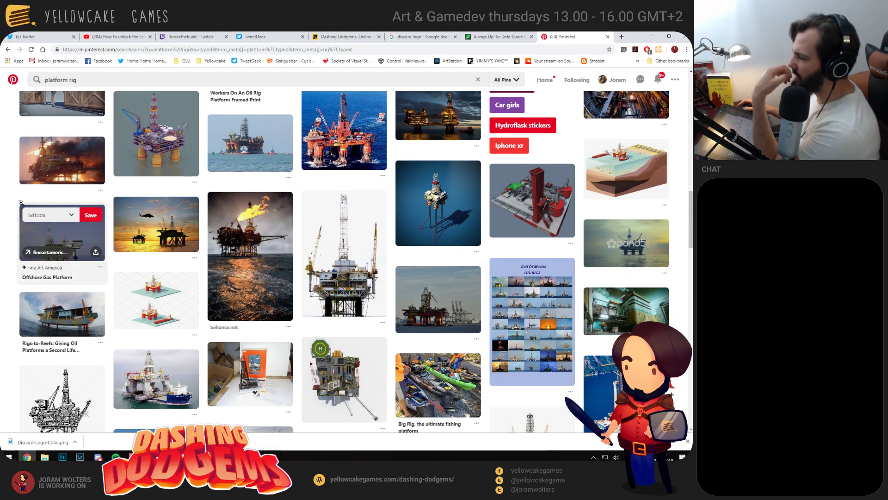
scroll(21, 202, "down", 5)
scroll(21, 202, "up", 2)
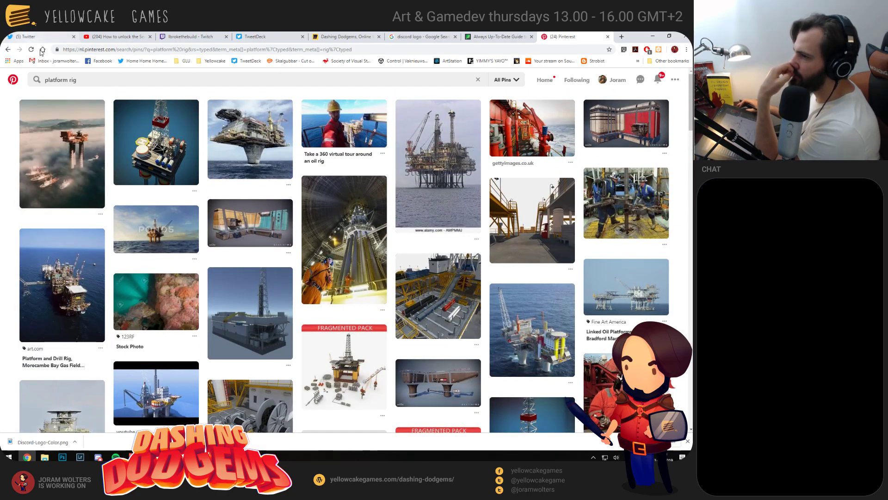
Search Pinterest for "platform bumper car" and look through the resulting pins
double_click(71, 80)
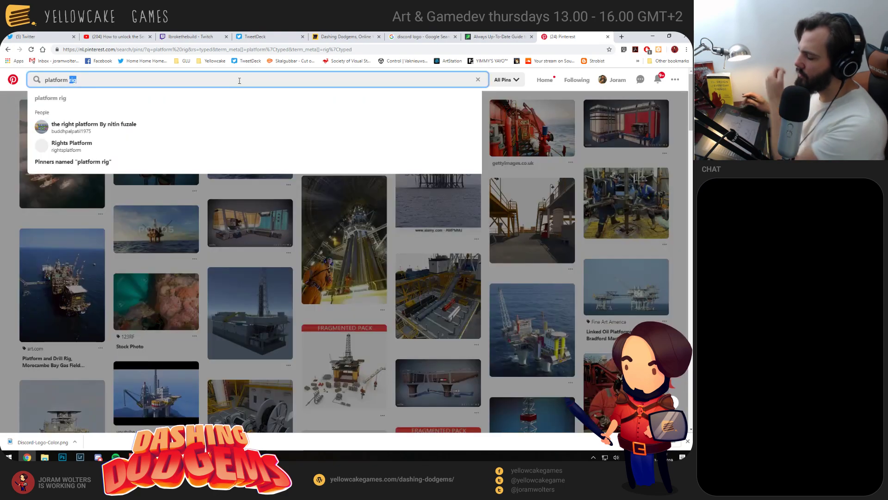
type("bup")
type("per ")
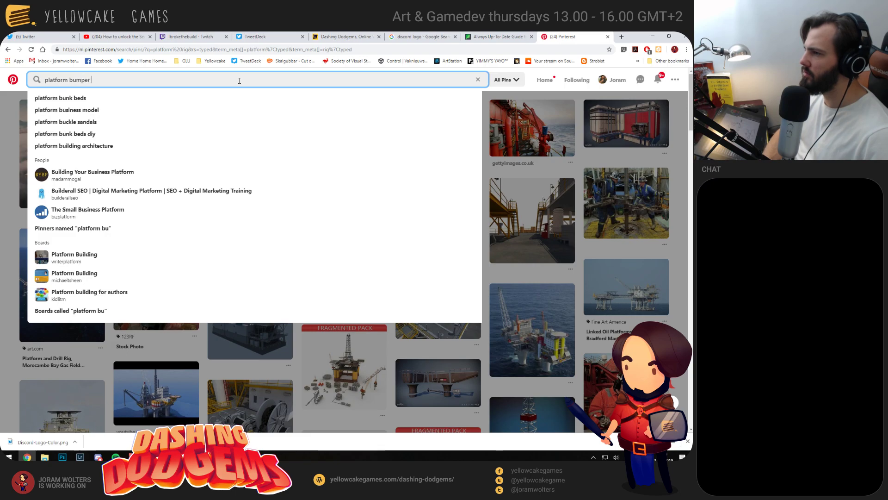
type("car")
key("Return")
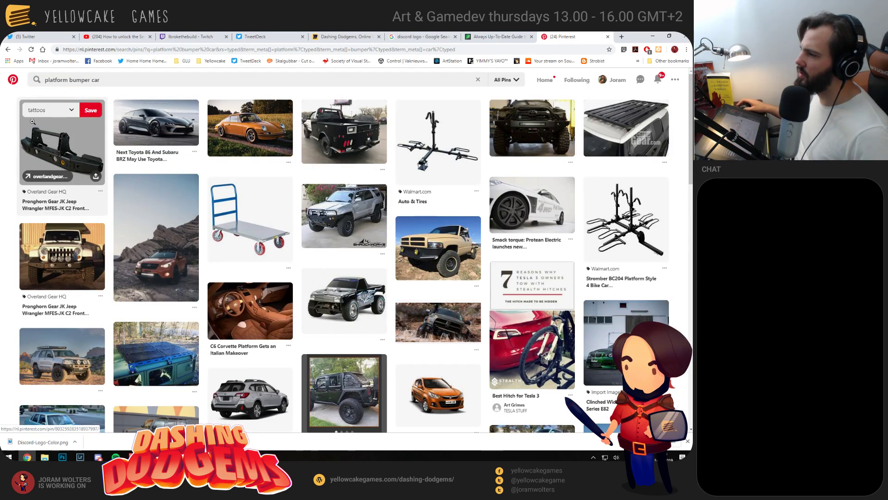
left_click(102, 80)
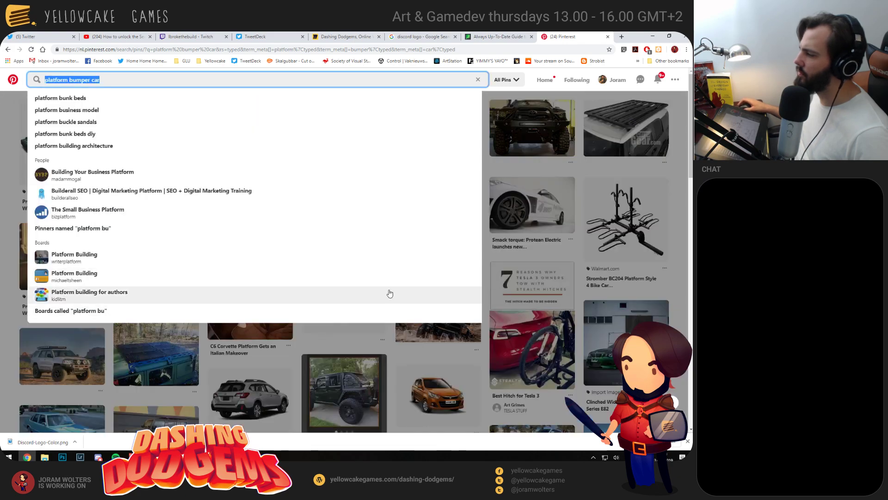
left_click(16, 184)
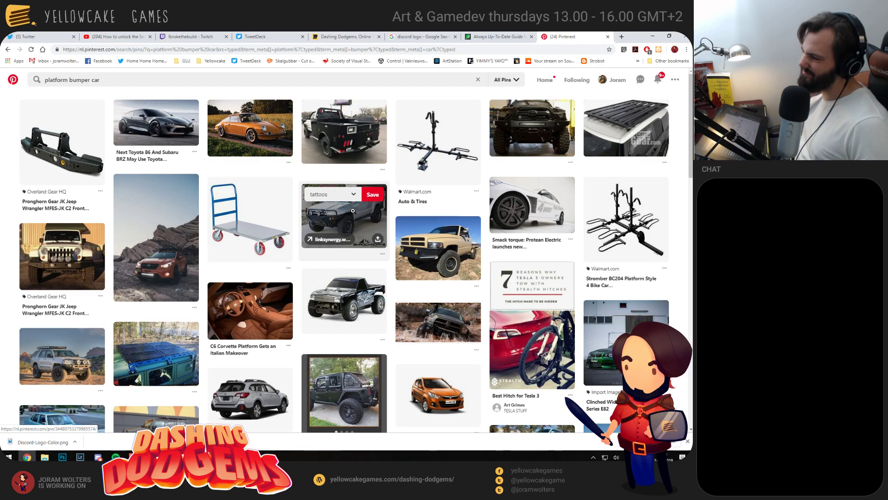
scroll(353, 211, "down", 5)
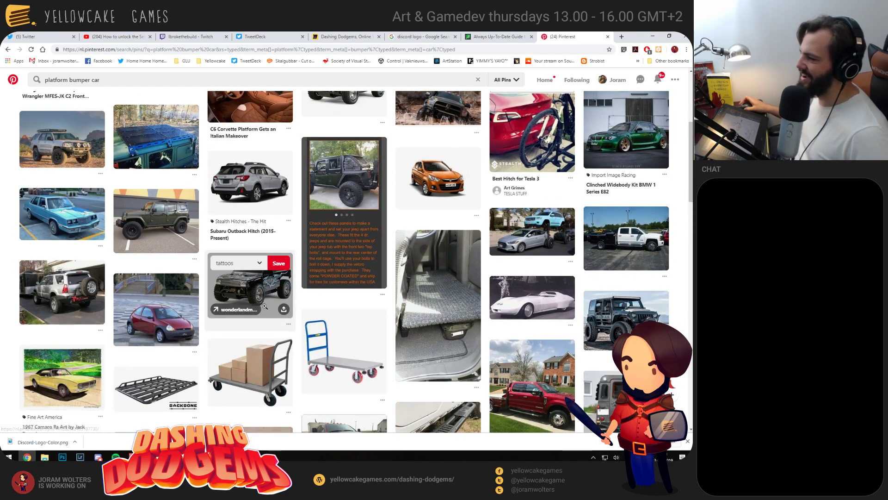
scroll(255, 317, "up", 5)
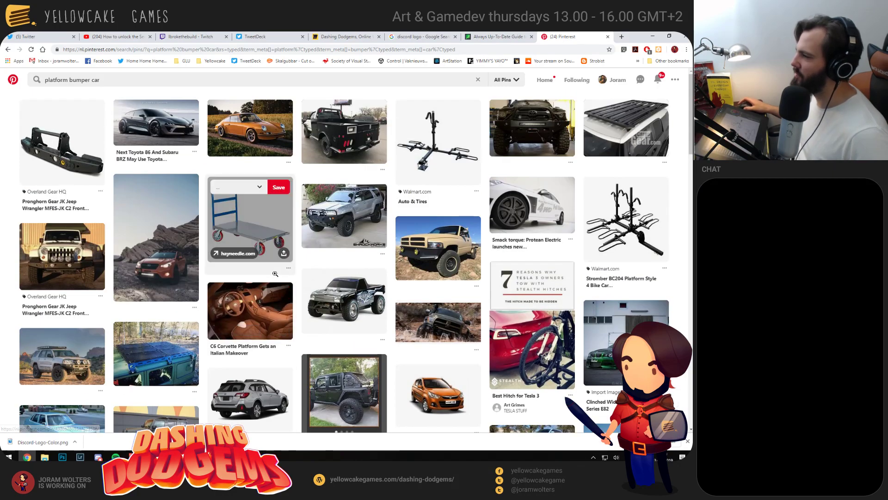
Close the social media image size guide and the discord logo search pages in the browser
left_click(498, 37)
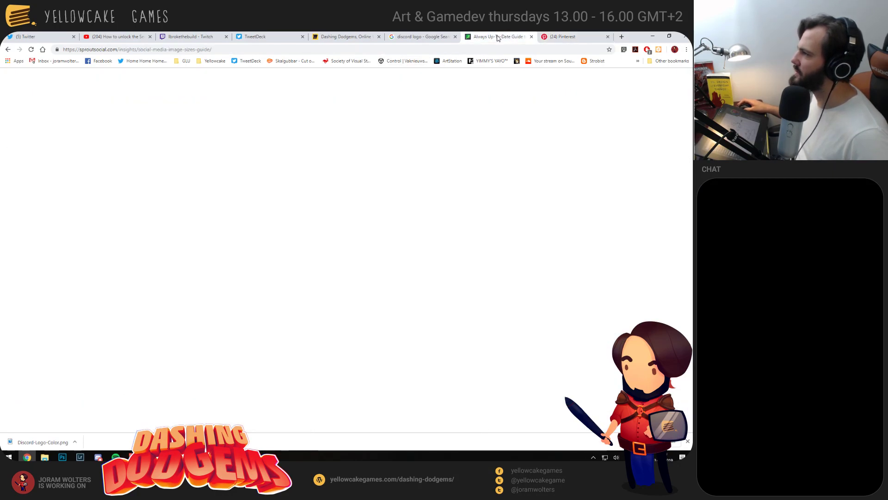
middle_click(489, 37)
left_click(434, 38)
middle_click(435, 38)
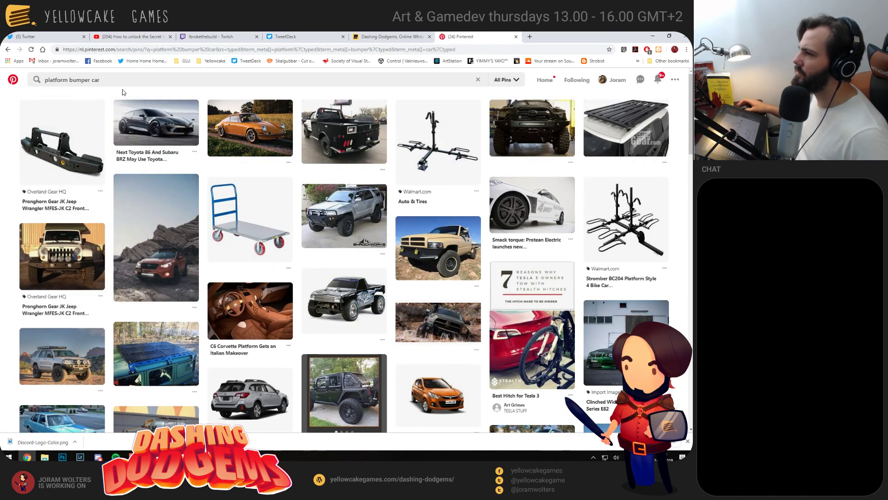
Search Pinterest for "sci fi platform" references
left_click(126, 82)
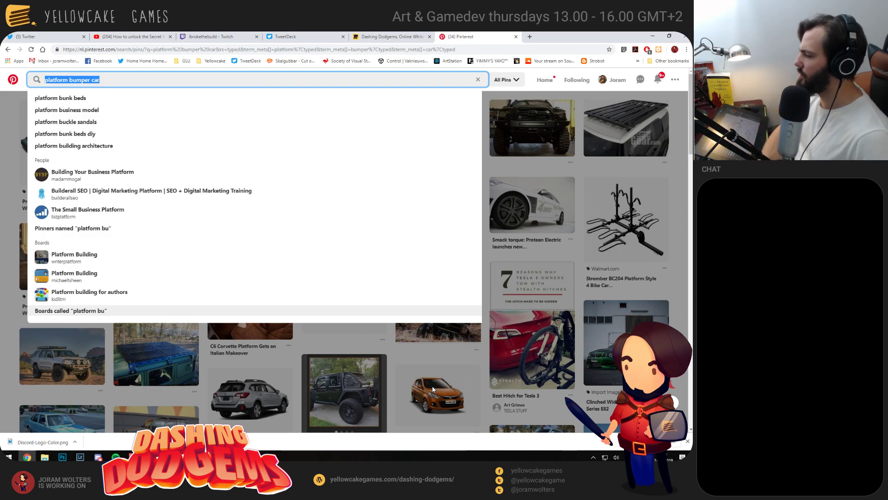
type("sci fi platform")
key("Return")
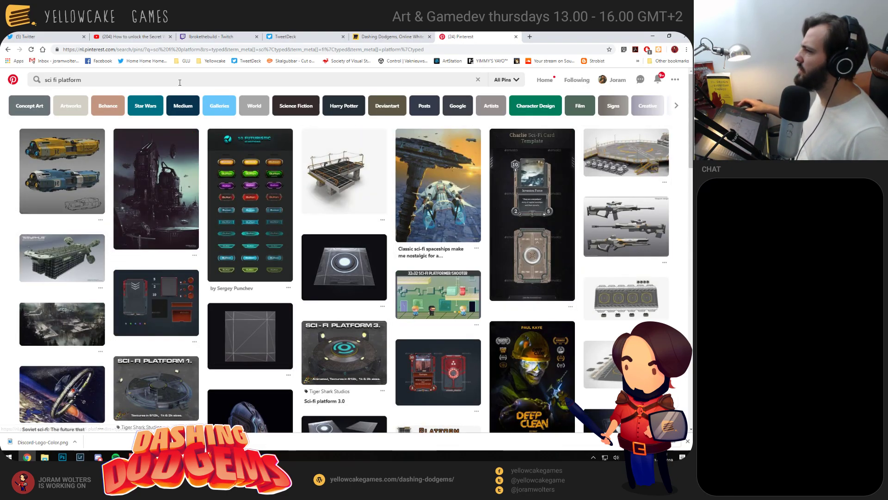
Search Pinterest for "helipad" and open the Gallery of Capital Gate floor plan pin in its own browser tab
left_click(181, 85)
type("helipad")
key("Return")
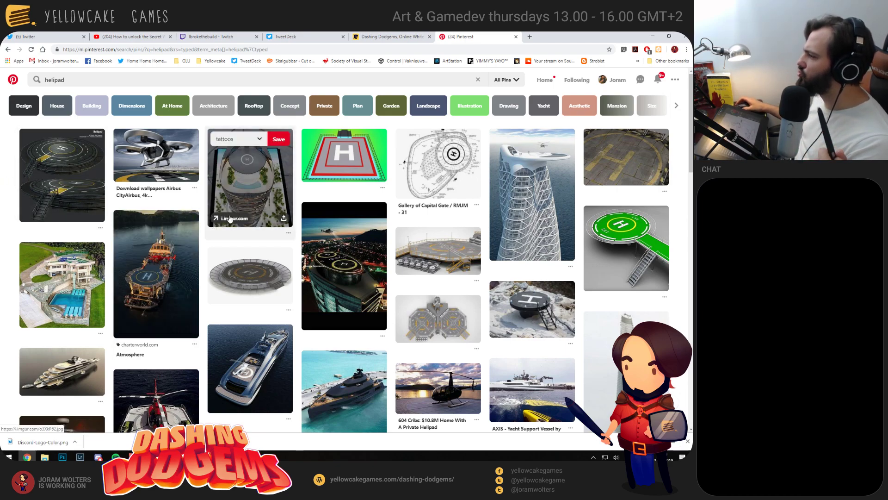
middle_click(452, 169)
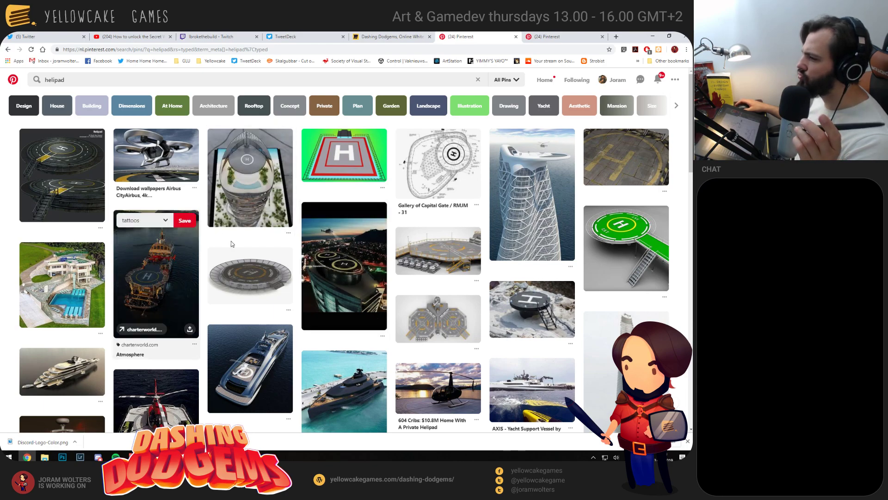
Open the Atmosphere yacht pin in its own tab, look over its related yacht pins, and close it
scroll(311, 250, "down", 1)
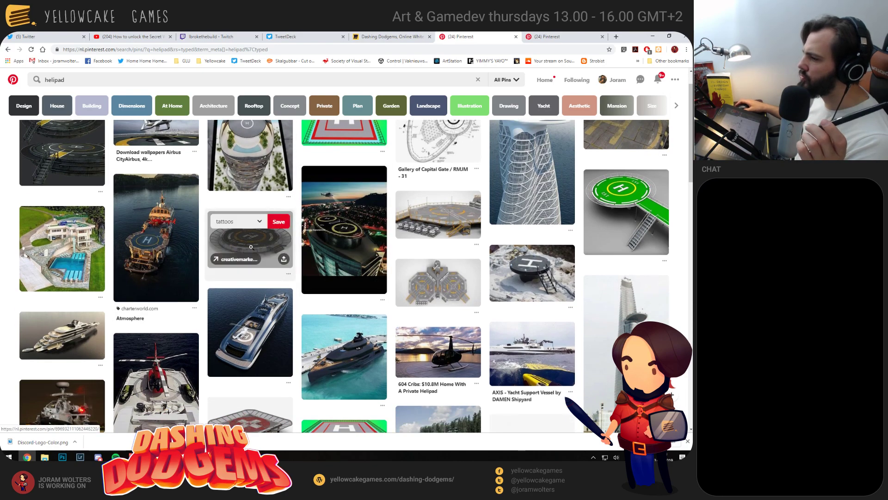
scroll(252, 247, "down", 2)
middle_click(277, 166)
key("ctrl+Tab")
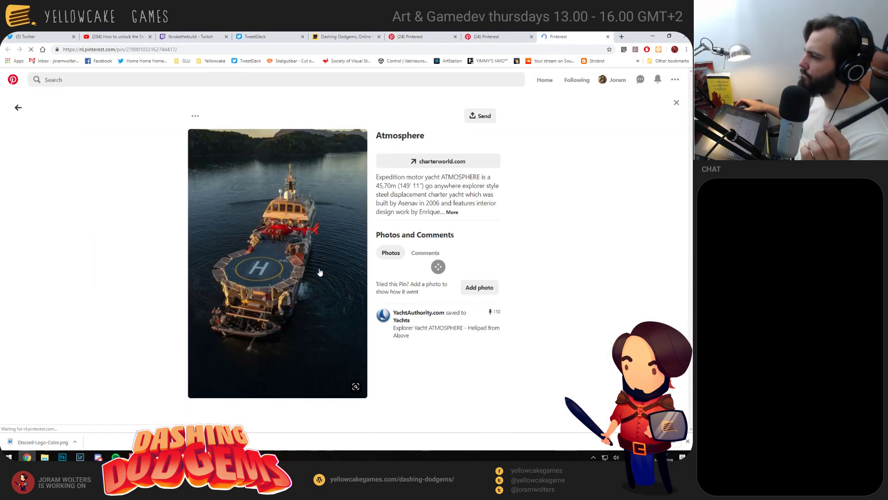
scroll(319, 263, "down", 5)
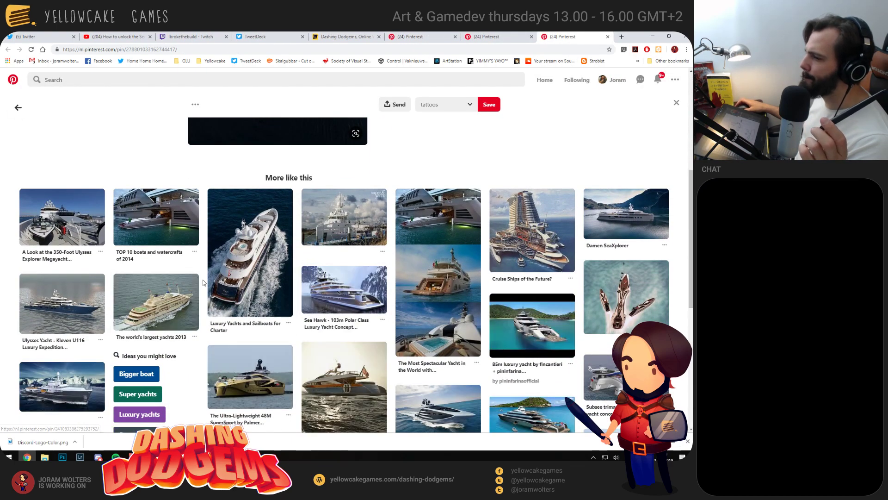
key("ctrl+w")
Look further through the helipad pins and view the teslarati.com ship helipad pin in its own tab
scroll(157, 255, "down", 5)
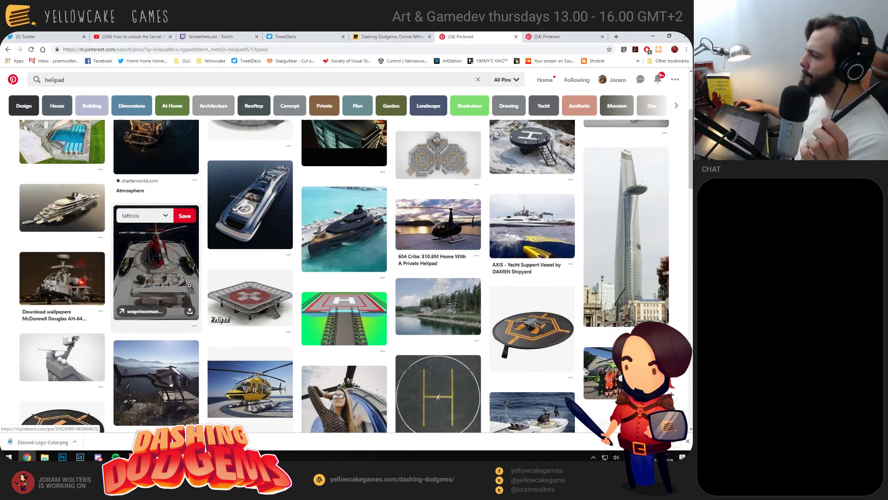
scroll(194, 282, "down", 3)
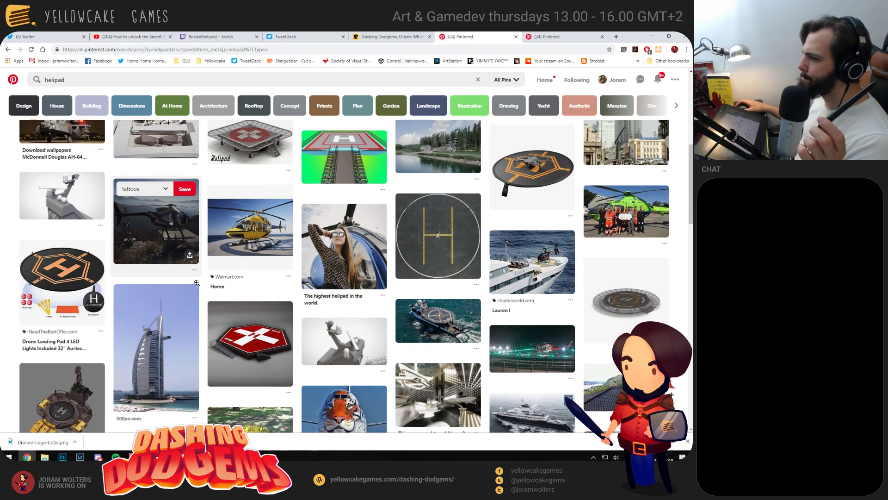
scroll(198, 282, "down", 2)
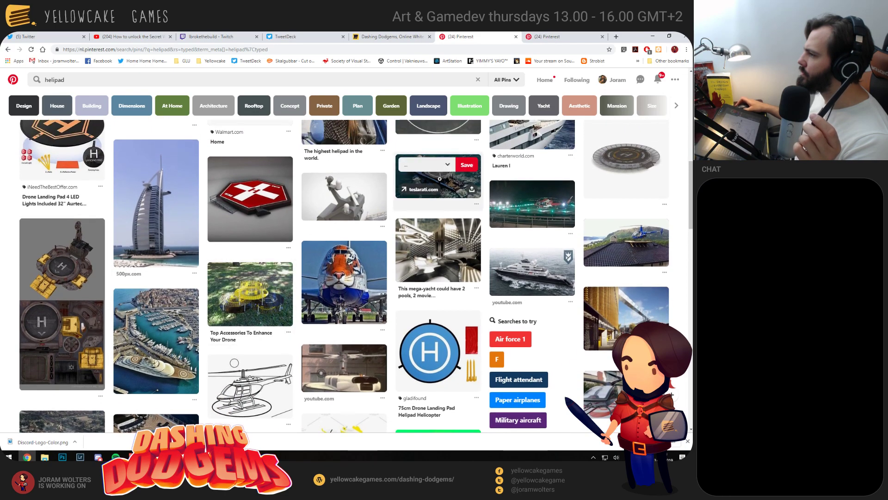
middle_click(458, 175)
key("ctrl+Tab")
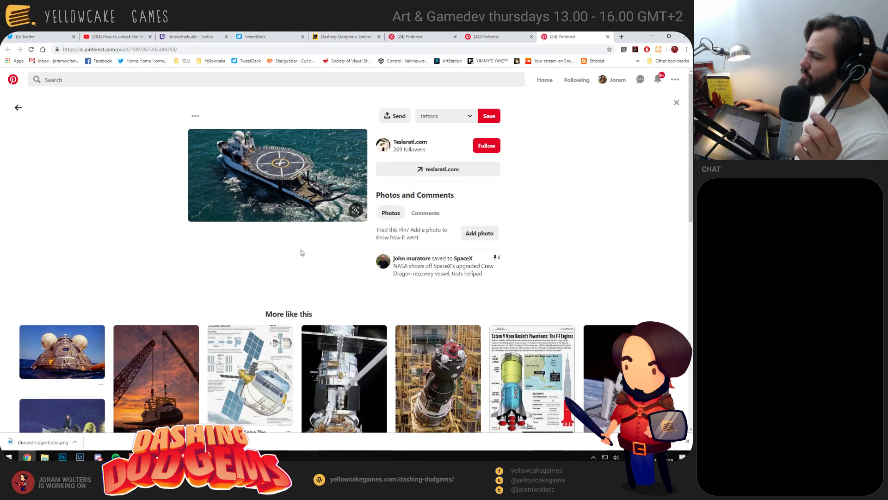
Examine the ship helipad pin and its related spacecraft pins, check the Twitch stream page, and return to the pin
scroll(300, 252, "down", 2)
scroll(299, 257, "up", 2)
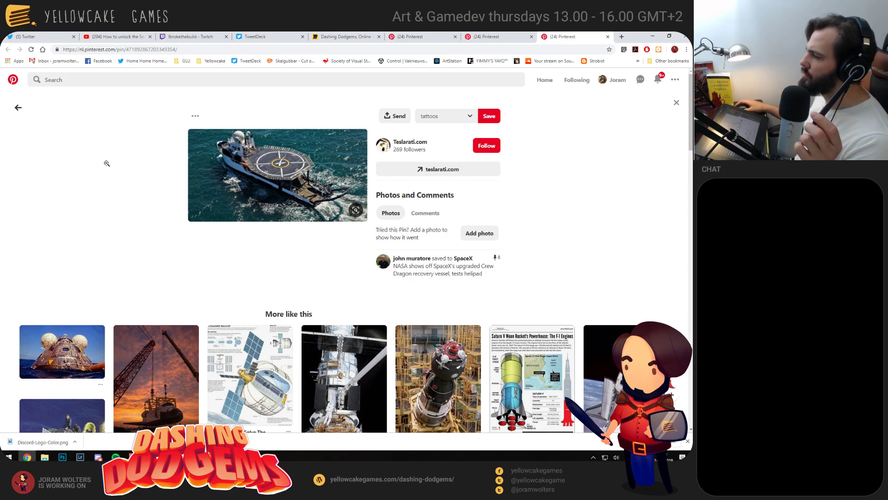
scroll(107, 164, "down", 3)
scroll(111, 165, "down", 4)
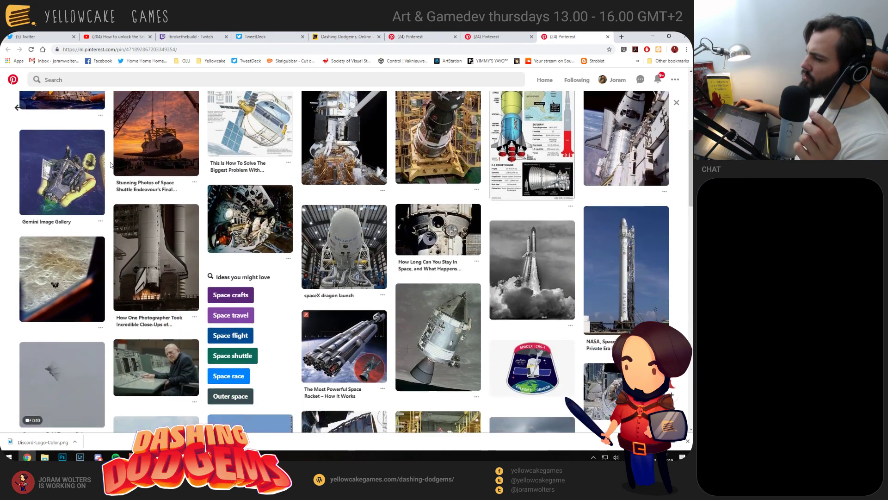
scroll(111, 164, "down", 3)
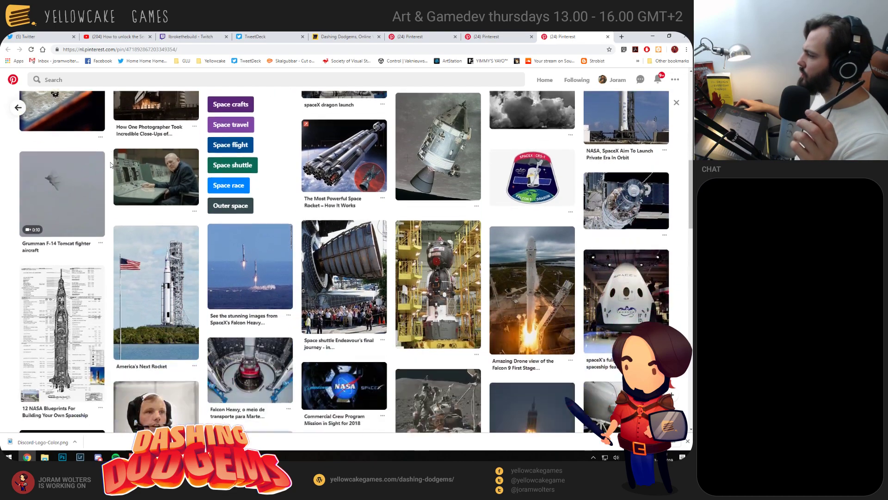
scroll(111, 165, "down", 1)
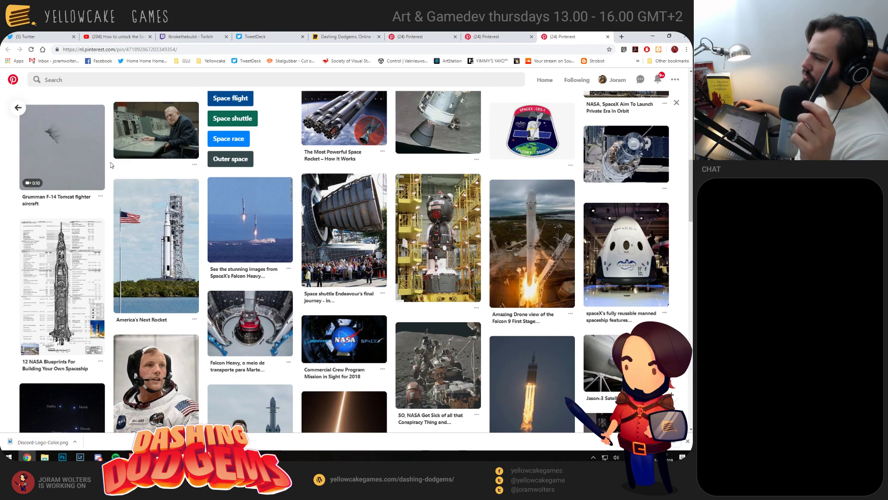
key("ctrl+3")
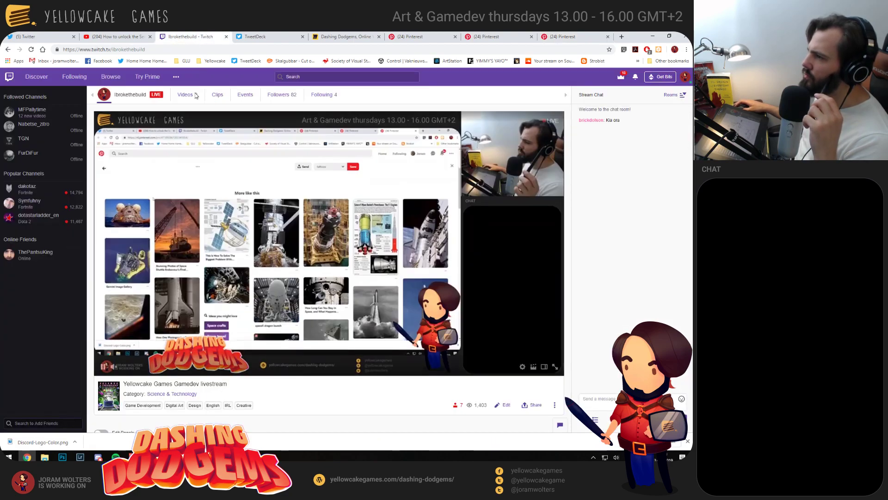
left_click(557, 37)
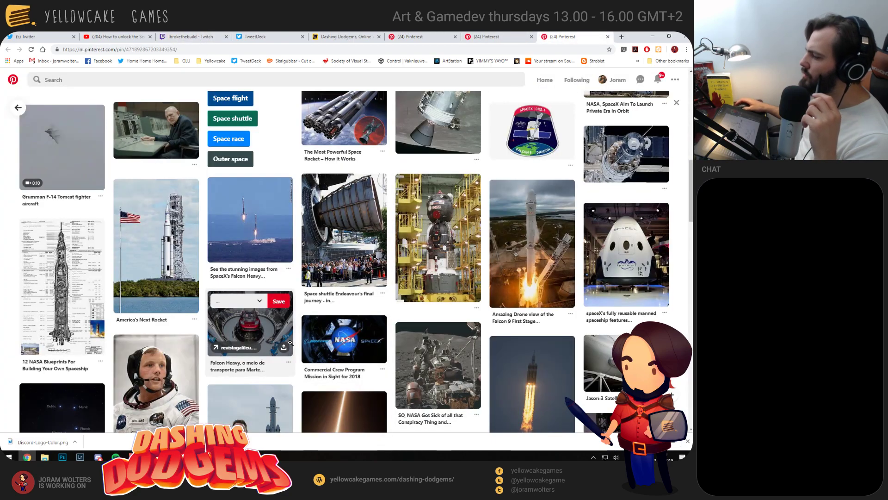
Look further down the ship pin's related images, close that pin's tab, and go back to the helipad results
scroll(217, 320, "down", 3)
scroll(217, 320, "down", 5)
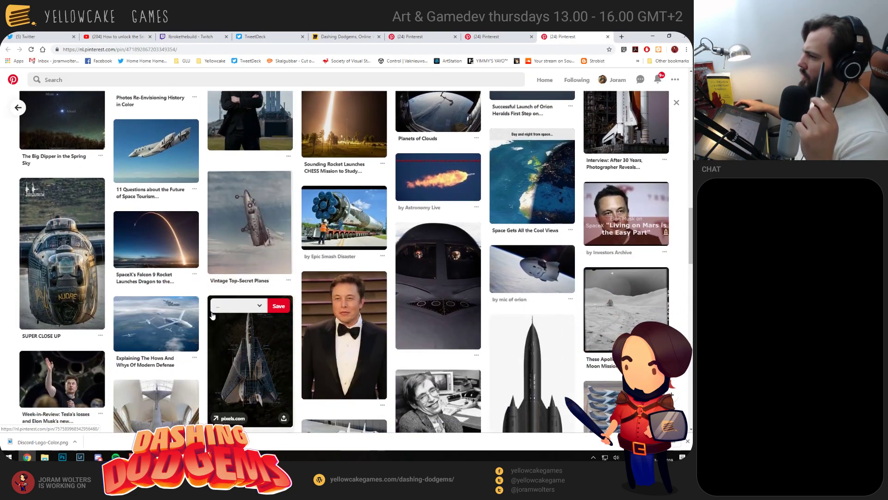
scroll(212, 313, "down", 2)
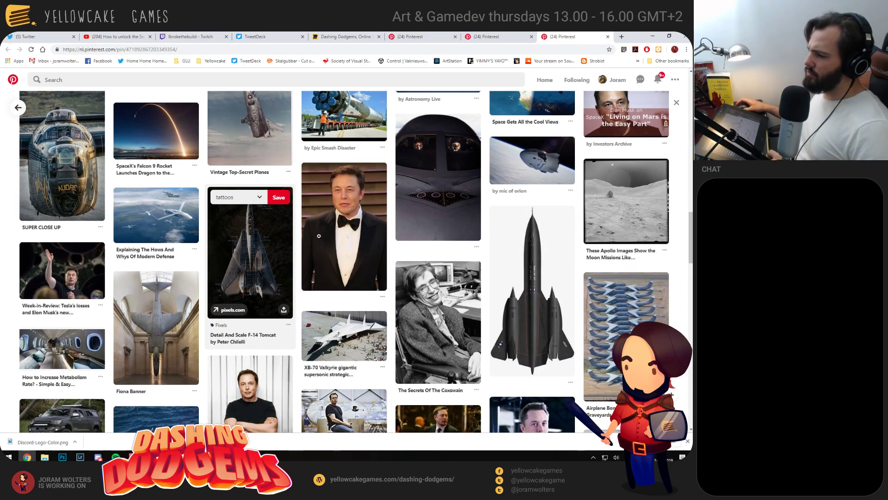
scroll(325, 221, "down", 2)
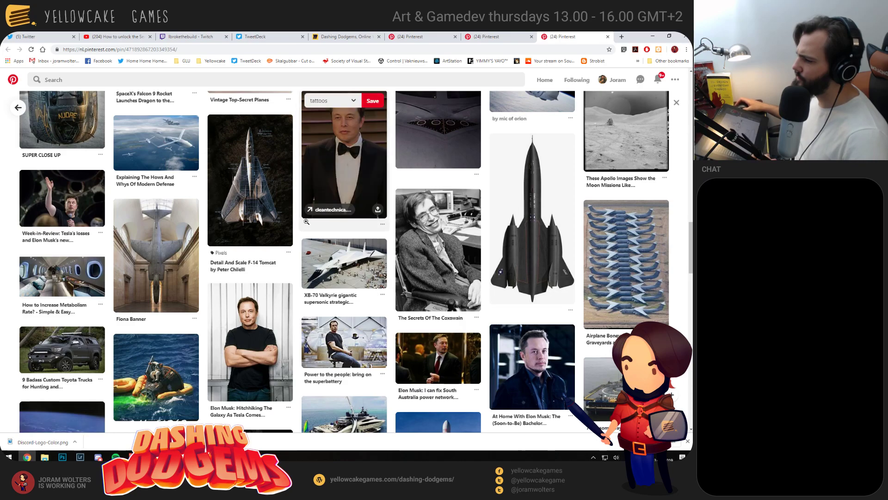
middle_click(562, 33)
left_click(408, 34)
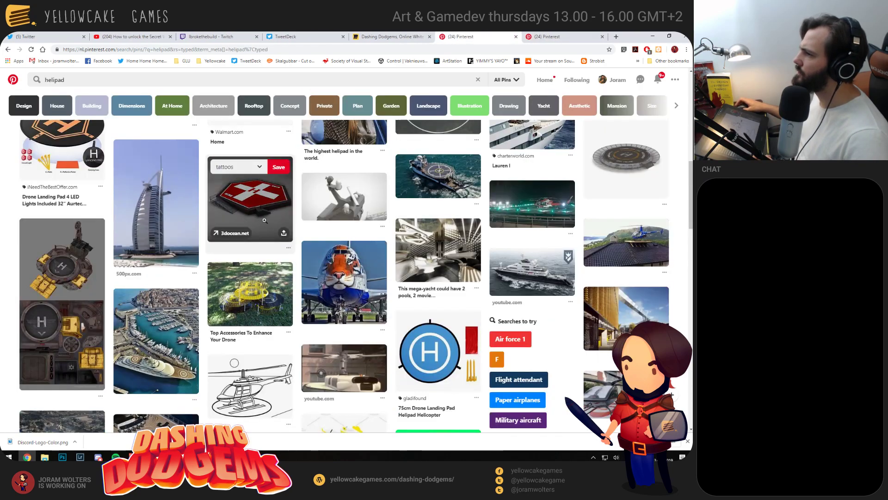
Look further through the helipad results, open the Red Bull F1 doughnuts helipad pin, and view its related pins
left_click(108, 81)
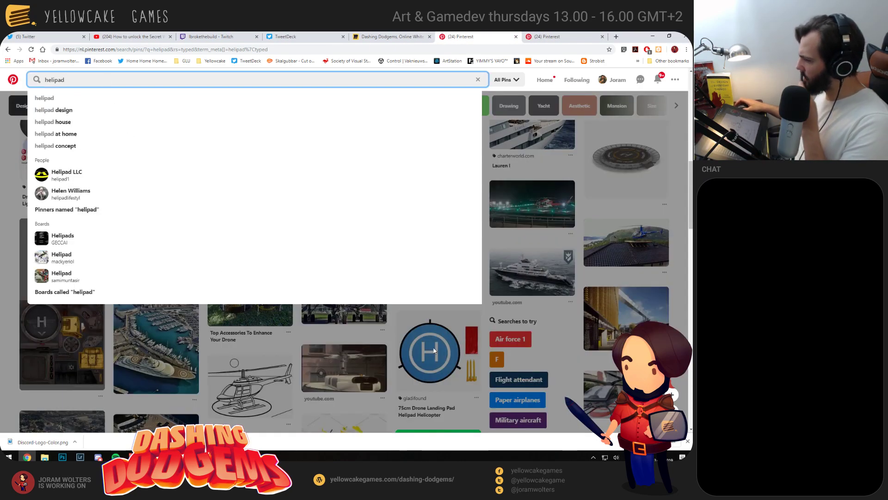
left_click(0, 315)
scroll(0, 315, "down", 2)
scroll(0, 315, "down", 1)
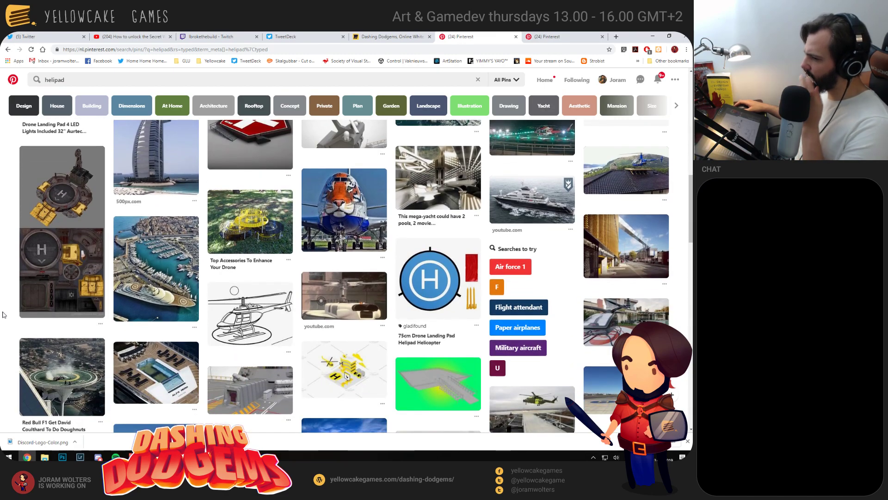
scroll(4, 315, "down", 4)
left_click(57, 206)
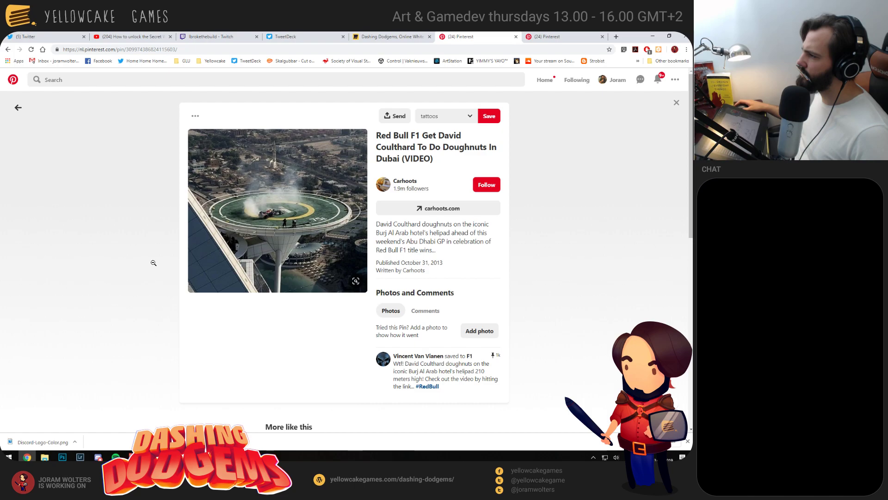
scroll(154, 263, "down", 5)
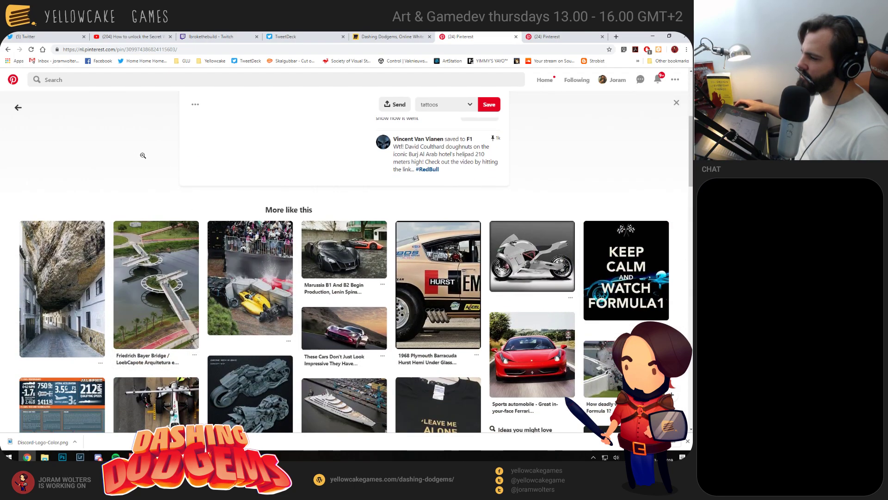
View the Friedrich Bayer Bridge pin and the related trampoline bridge in Paris pin, and return to the Friedrich Bayer Bridge pin
left_click(179, 289)
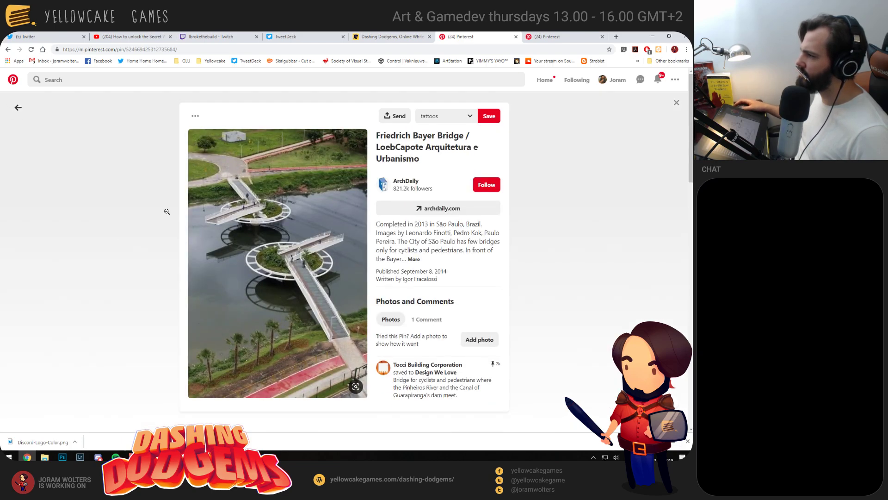
scroll(159, 249, "down", 4)
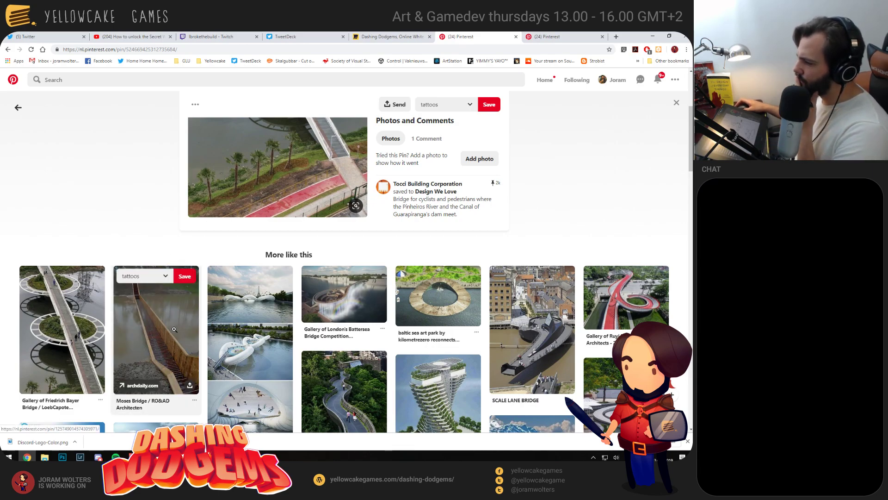
left_click(214, 290)
scroll(156, 270, "down", 3)
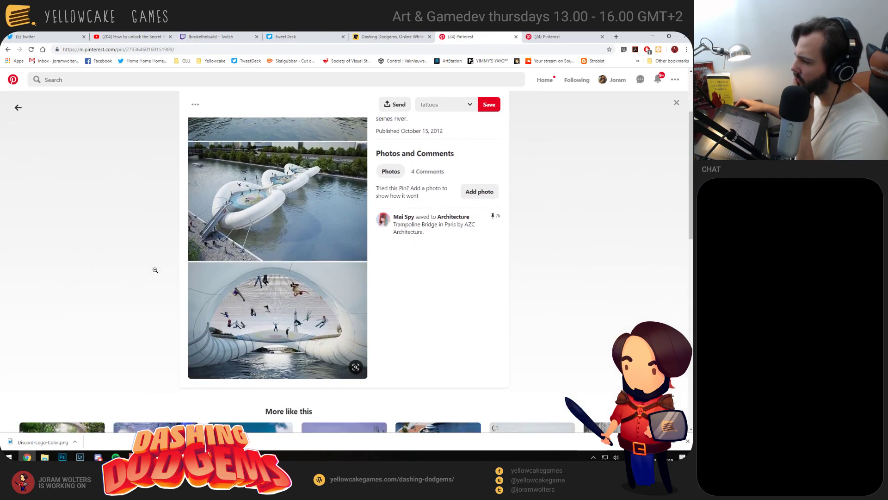
scroll(148, 270, "up", 3)
left_click(125, 267)
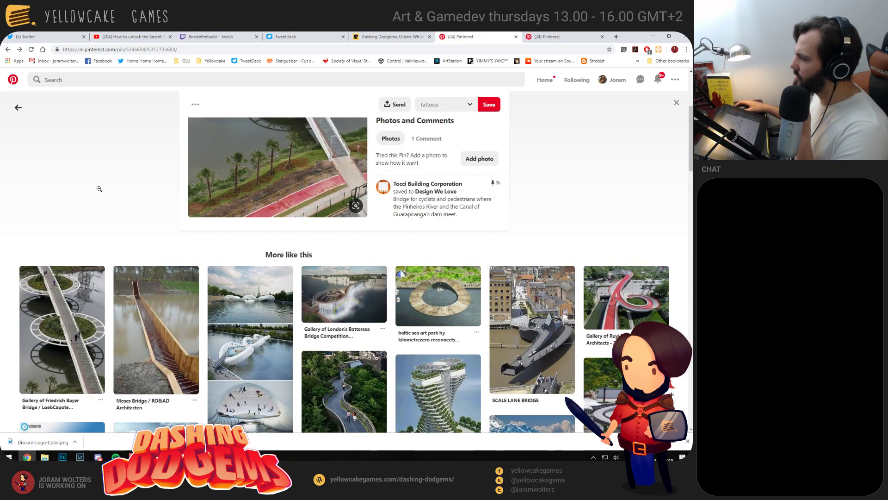
Save the related "Friday Favorites" forest structure pin to the "sci fi game" board
scroll(99, 189, "down", 1)
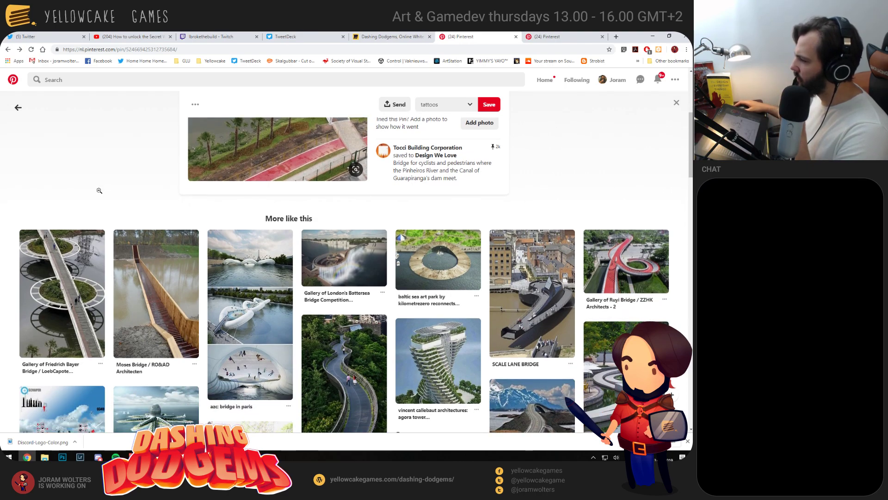
scroll(99, 191, "down", 4)
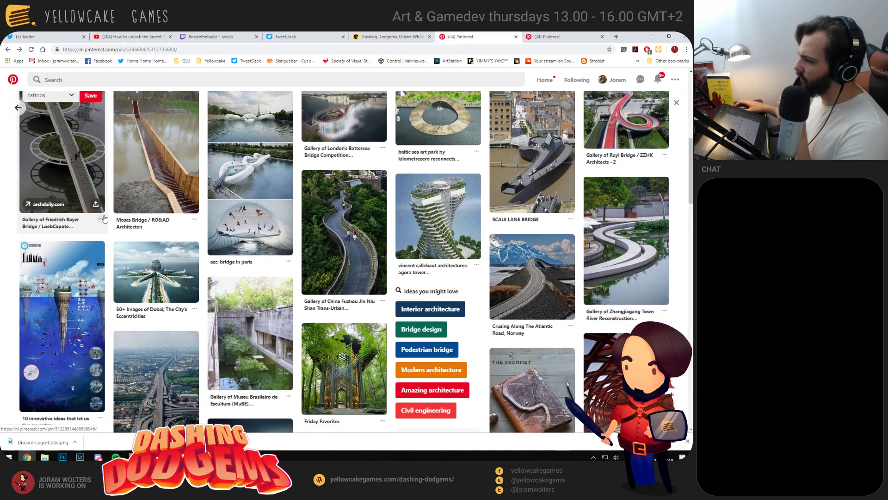
scroll(104, 218, "down", 2)
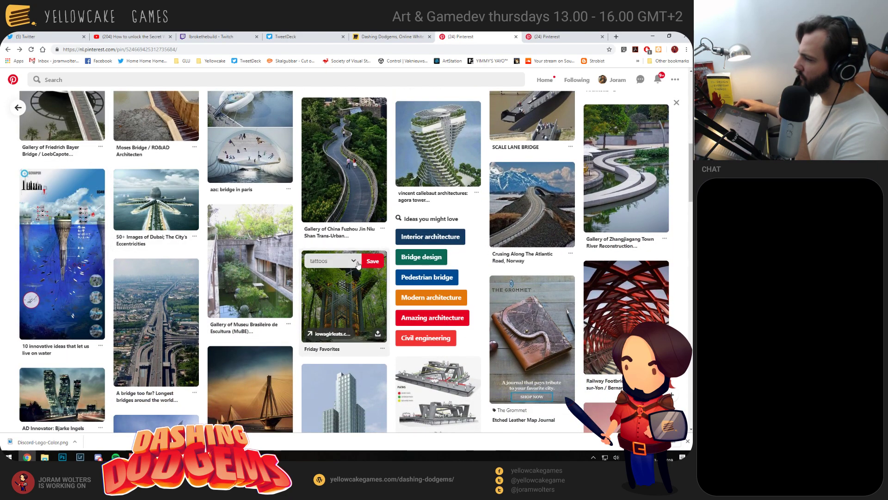
left_click(342, 261)
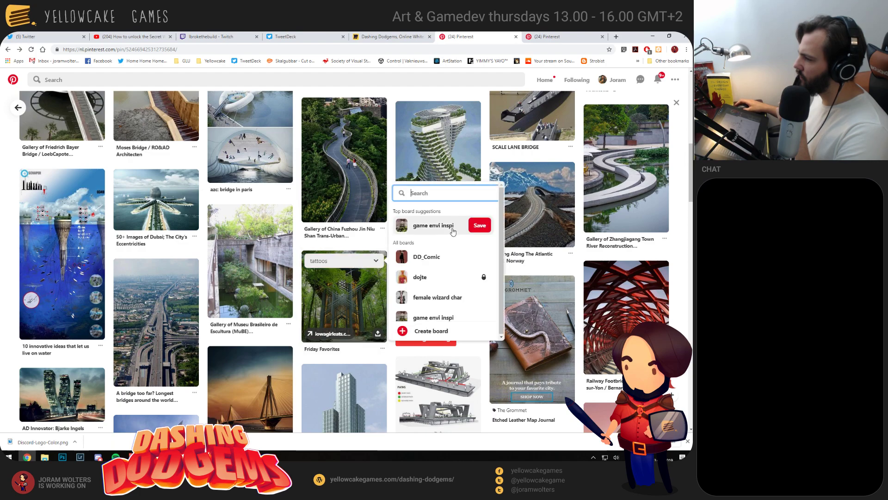
scroll(453, 231, "down", 5)
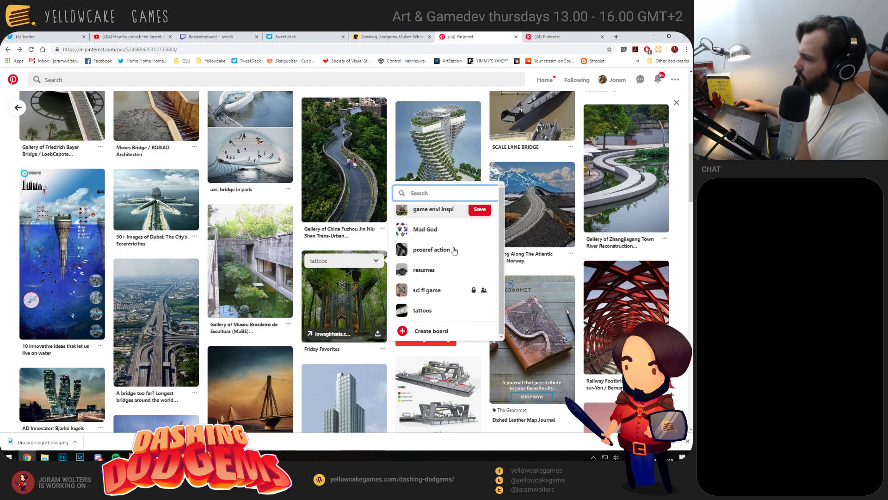
left_click(480, 290)
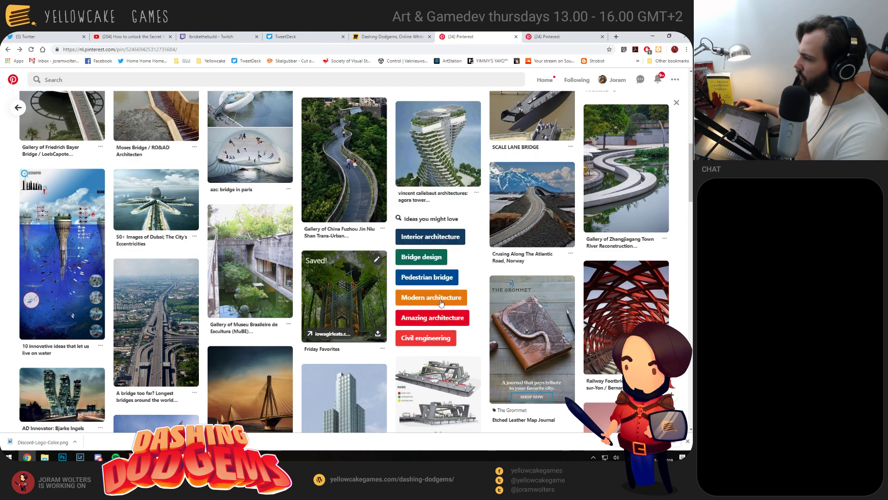
Save the "Klein Bottle house" pin to the "sci fi game" board
scroll(90, 277, "down", 1)
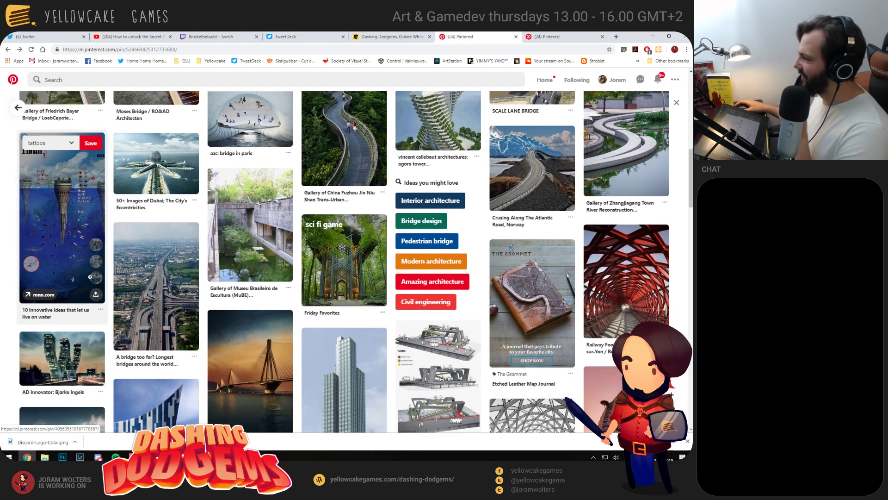
scroll(90, 277, "down", 3)
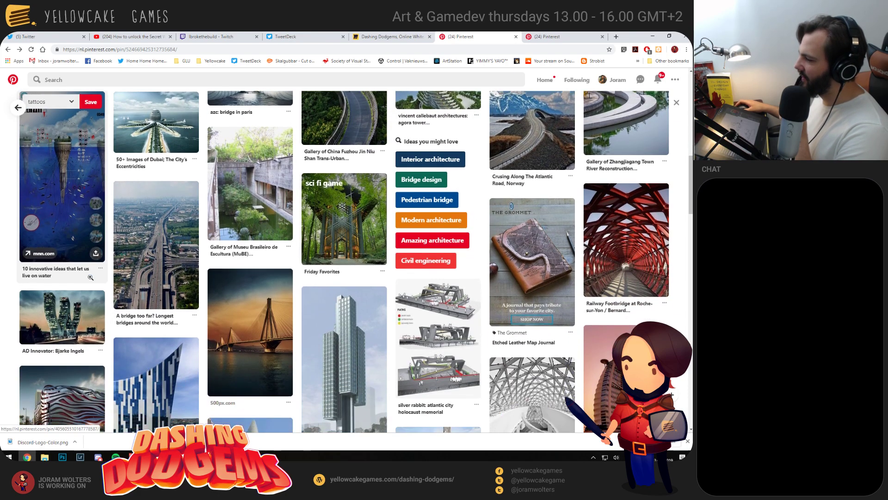
scroll(91, 277, "down", 6)
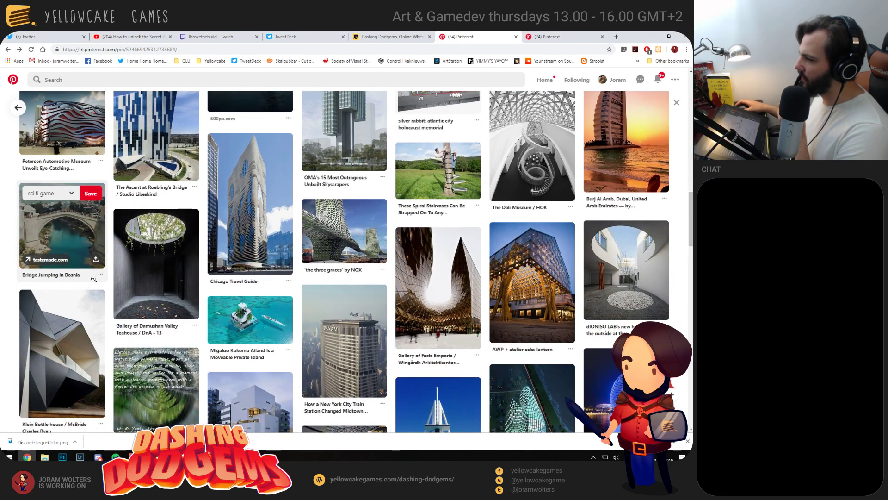
scroll(93, 279, "down", 2)
left_click(91, 228)
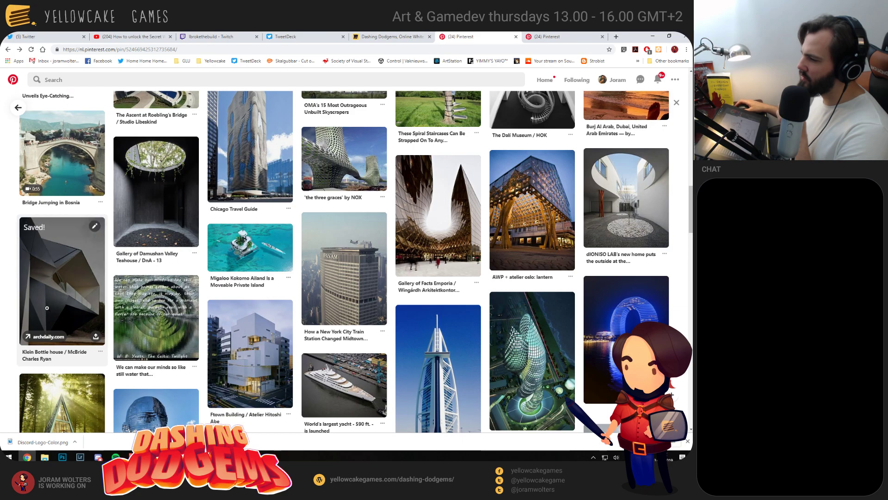
Look through the remaining bridge, yacht and tower pins related to the Friedrich Bayer Bridge, and close that pin's tab
scroll(93, 240, "down", 2)
scroll(51, 304, "down", 4)
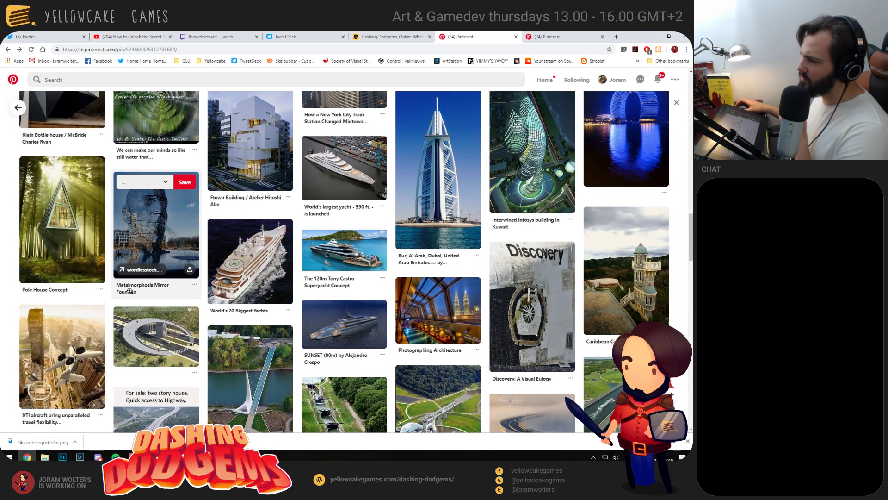
scroll(153, 194, "down", 2)
scroll(153, 232, "down", 1)
scroll(117, 290, "down", 5)
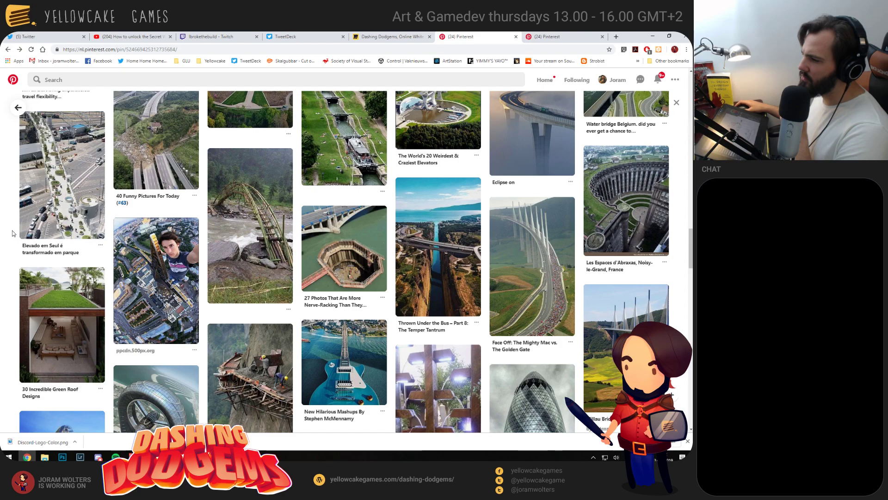
scroll(13, 234, "down", 5)
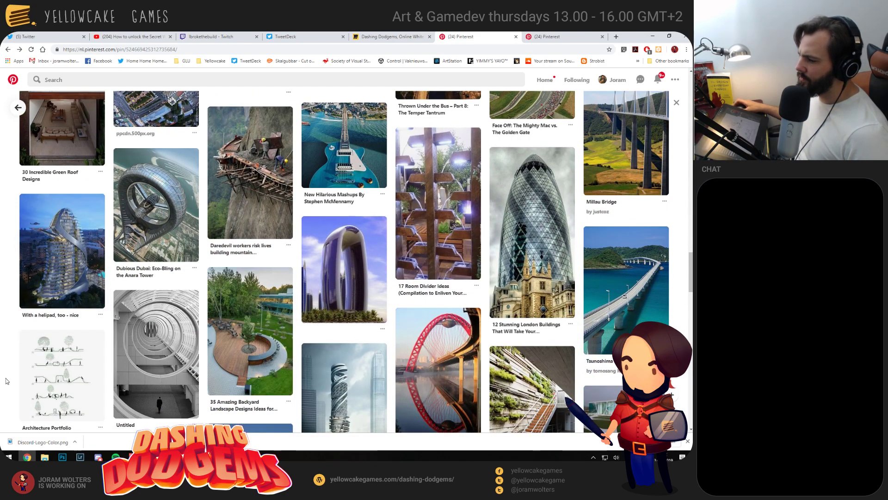
scroll(144, 320, "up", 20)
scroll(108, 246, "down", 6)
left_click(103, 252)
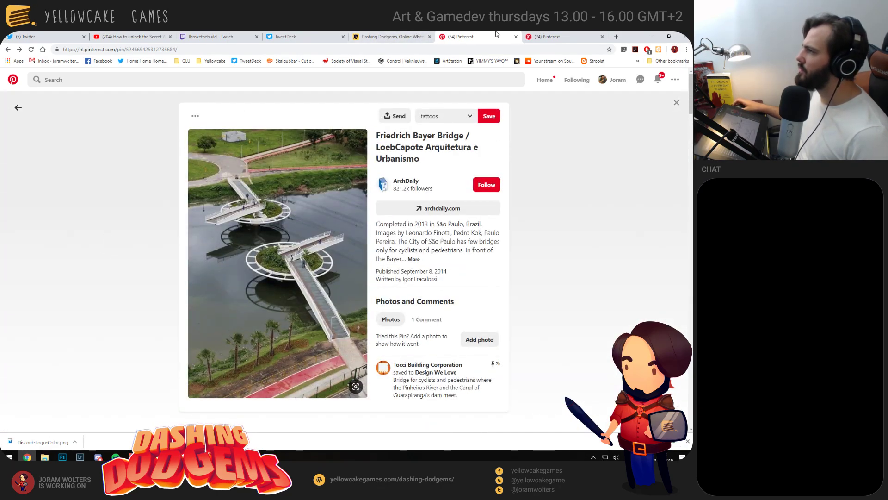
middle_click(494, 34)
Look through the architecture pins related to the Capital Gate helipad floor plan and open the "Form of Public Control" model pin
scroll(75, 282, "down", 3)
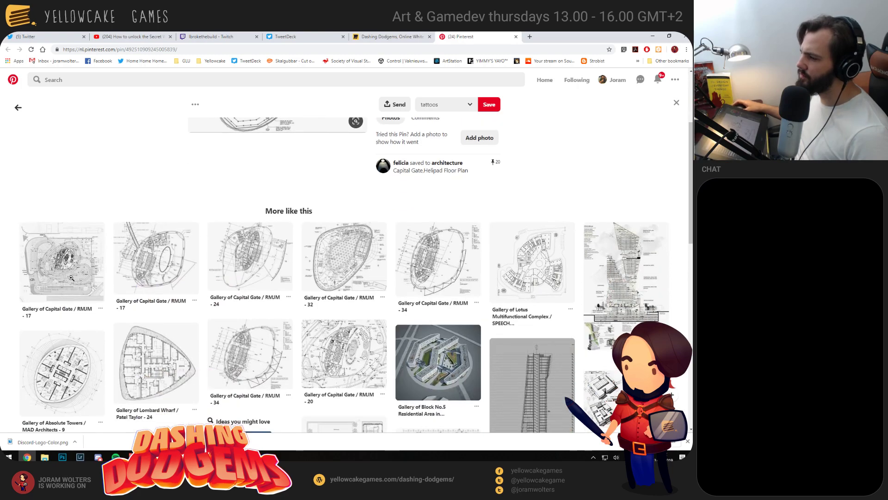
scroll(141, 233, "down", 5)
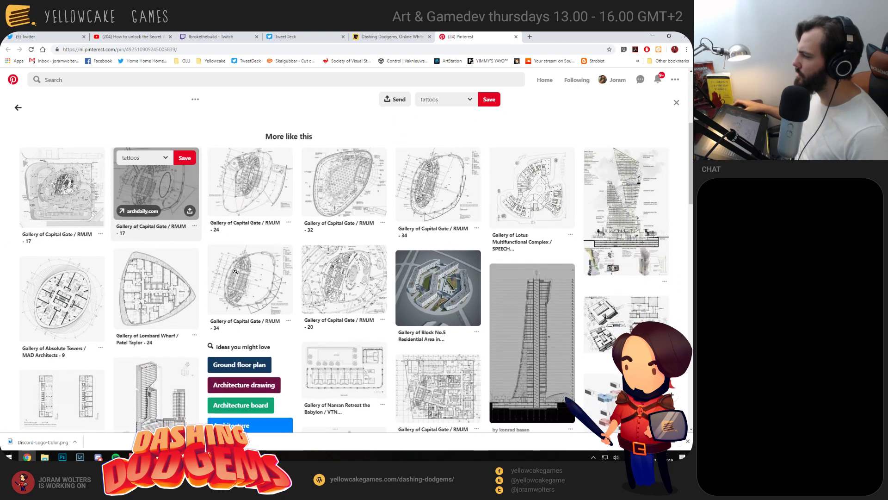
scroll(150, 268, "down", 10)
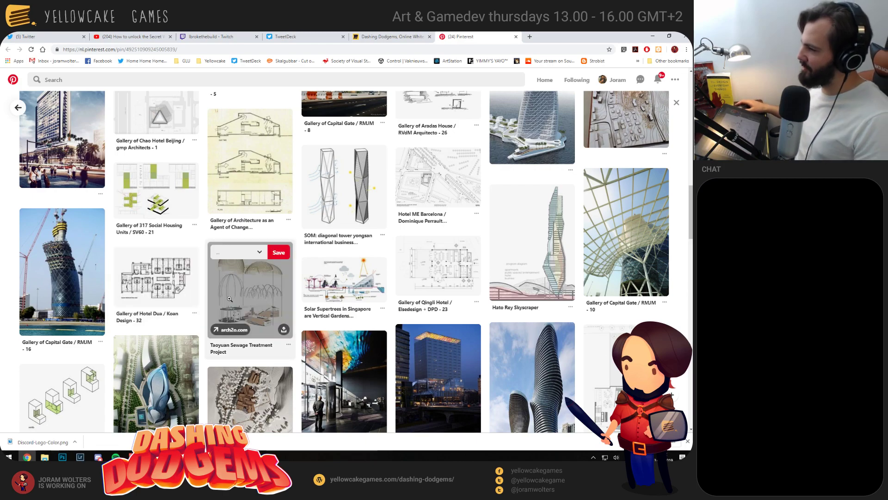
scroll(174, 212, "down", 5)
scroll(261, 239, "down", 2)
left_click(261, 239)
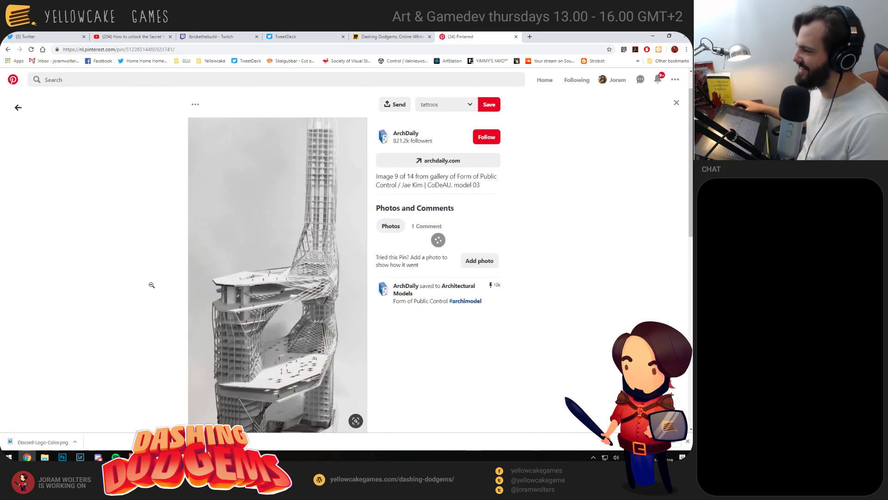
Examine the "Form of Public Control" tower and its related models, and view the UNStudio Raffles City pin with its related pins
scroll(165, 255, "down", 2)
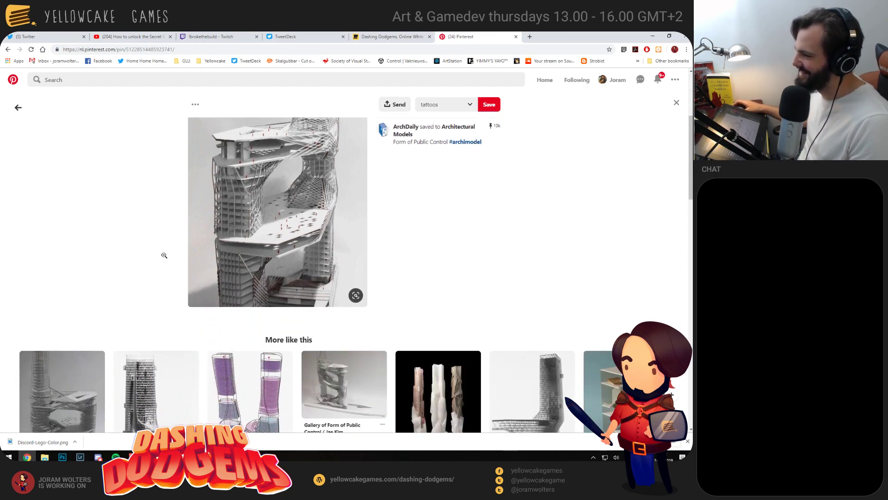
scroll(157, 259, "down", 2)
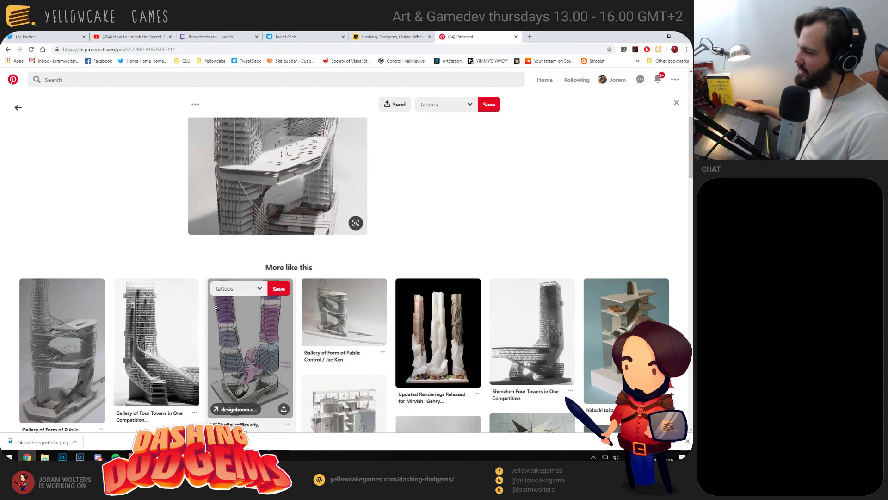
scroll(178, 241, "down", 2)
scroll(181, 238, "down", 2)
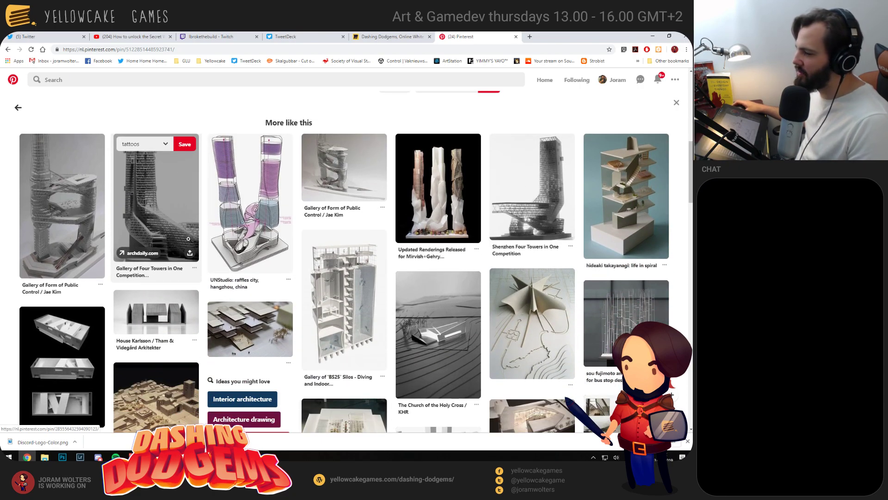
scroll(180, 274, "up", 6)
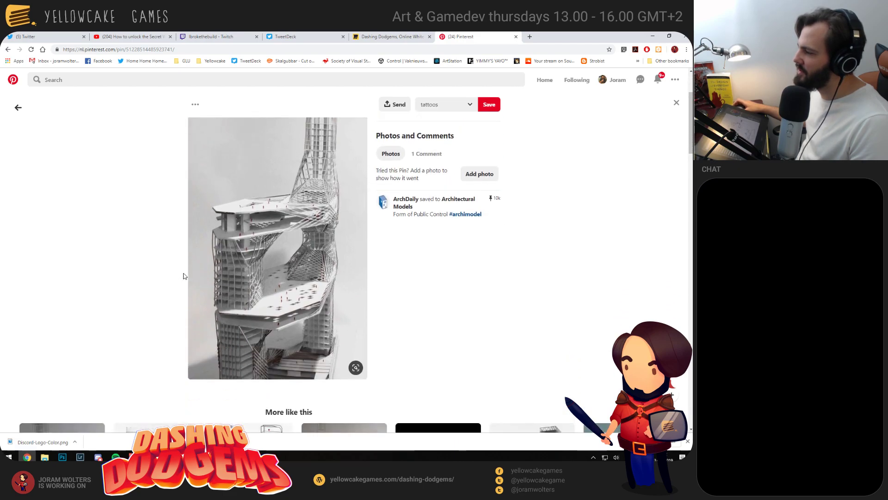
scroll(184, 274, "down", 7)
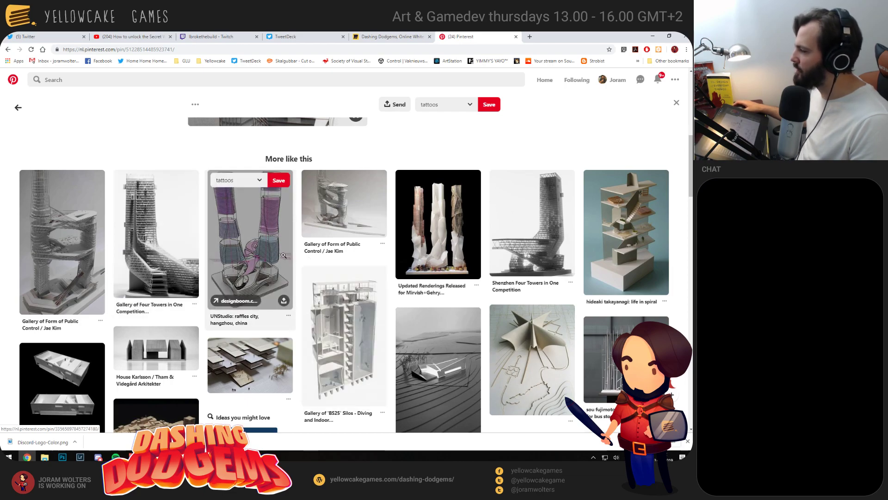
left_click(234, 254)
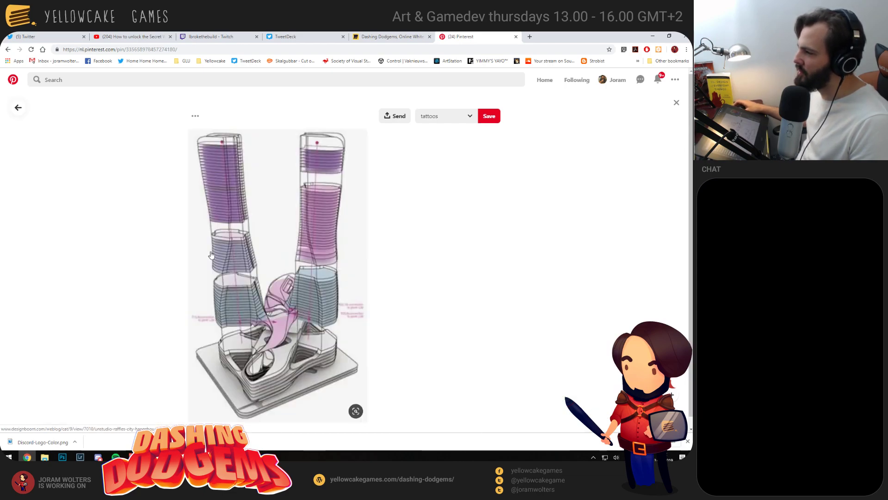
scroll(124, 256, "down", 6)
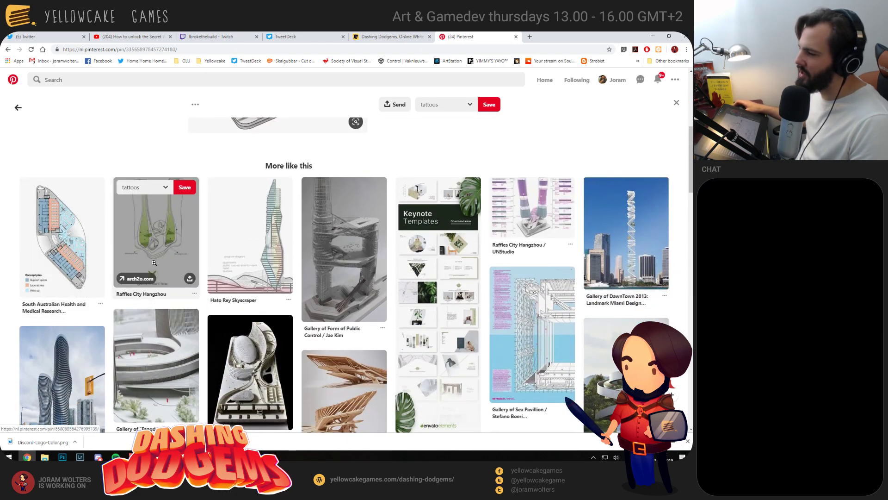
Switch to Photoshop and rework the side lines of the front-right pillar beneath the upper platform sketch
key("alt+Tab")
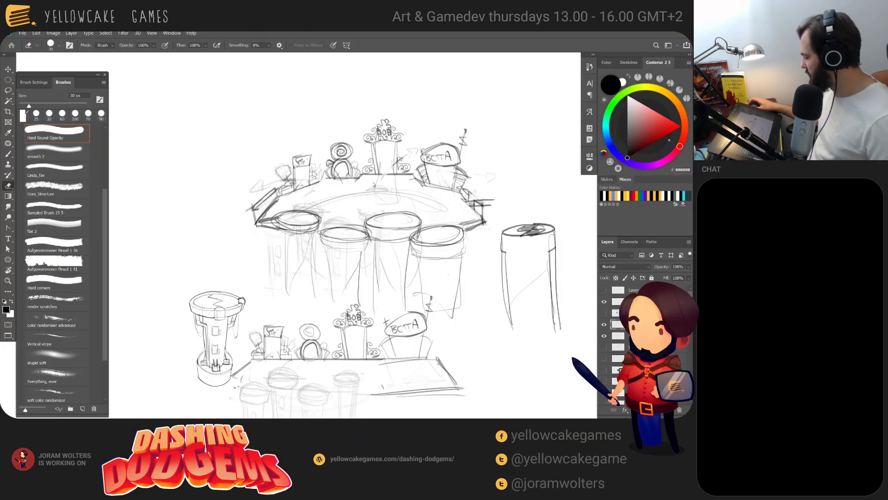
mouse_move(438, 260)
left_mouse_down()
mouse_move(361, 271)
mouse_move(426, 273)
mouse_move(437, 292)
left_mouse_up()
key("b")
key("r")
left_click_drag(463, 215, 453, 191)
left_click_drag(422, 255, 428, 286)
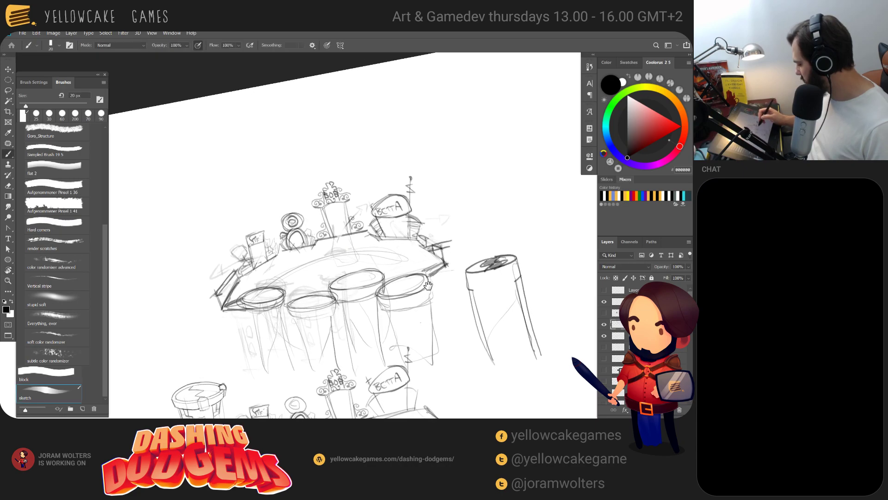
key("e")
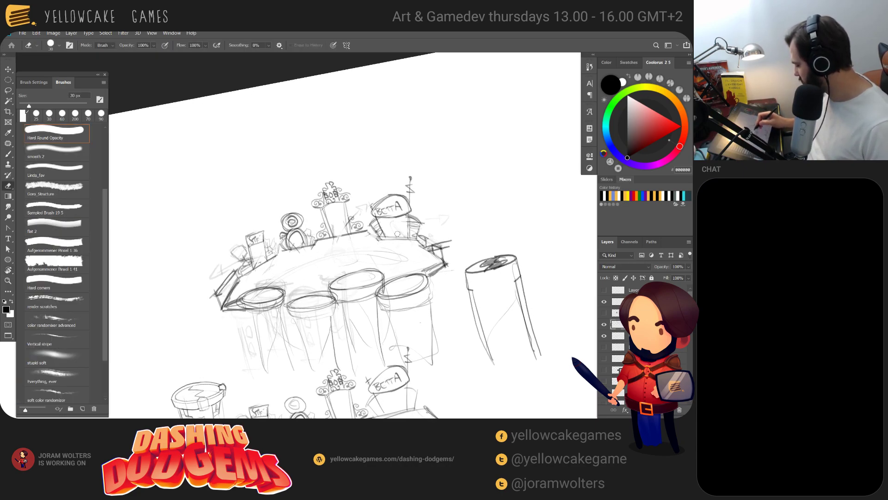
key("b")
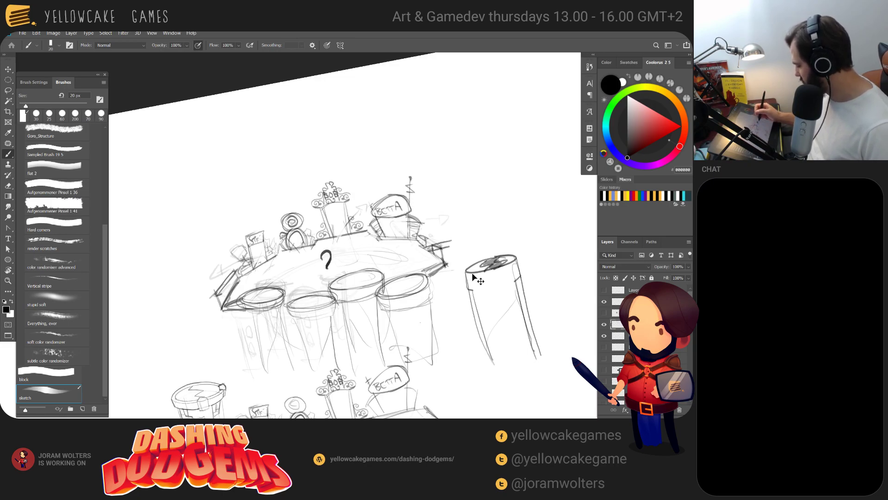
key("r")
key("Escape")
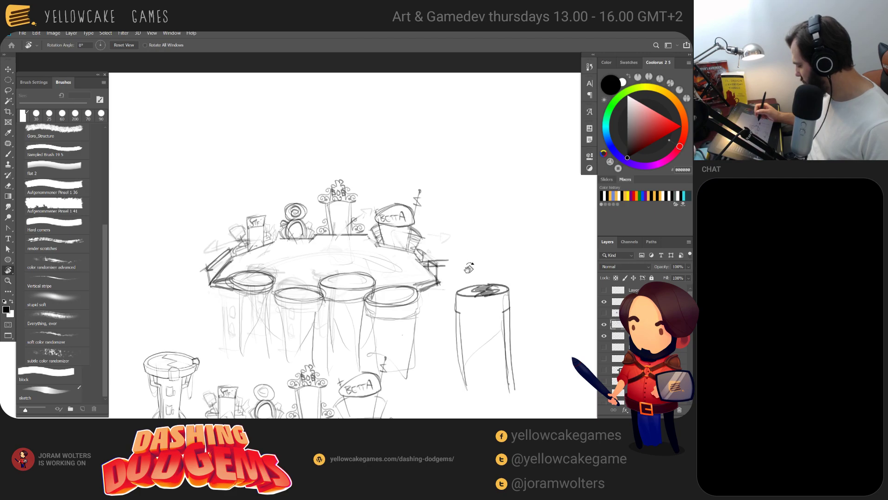
key("b")
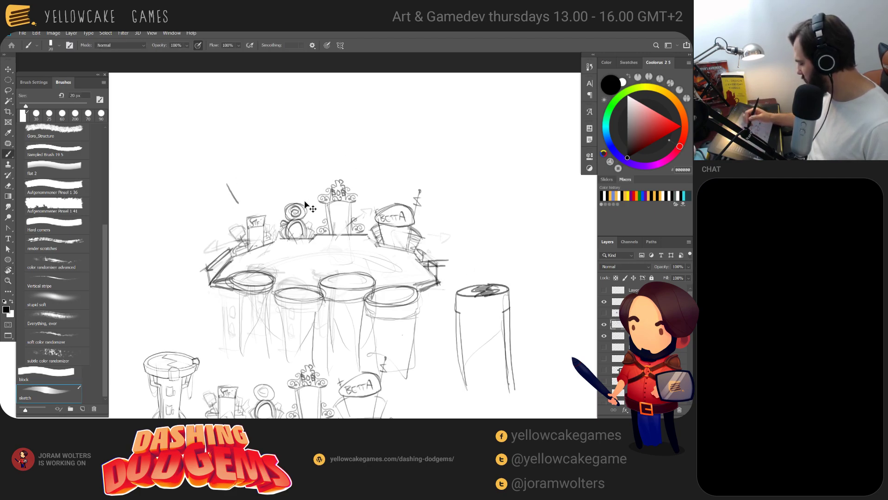
mouse_move(417, 296)
left_mouse_down()
mouse_move(440, 158)
mouse_move(480, 159)
left_mouse_up()
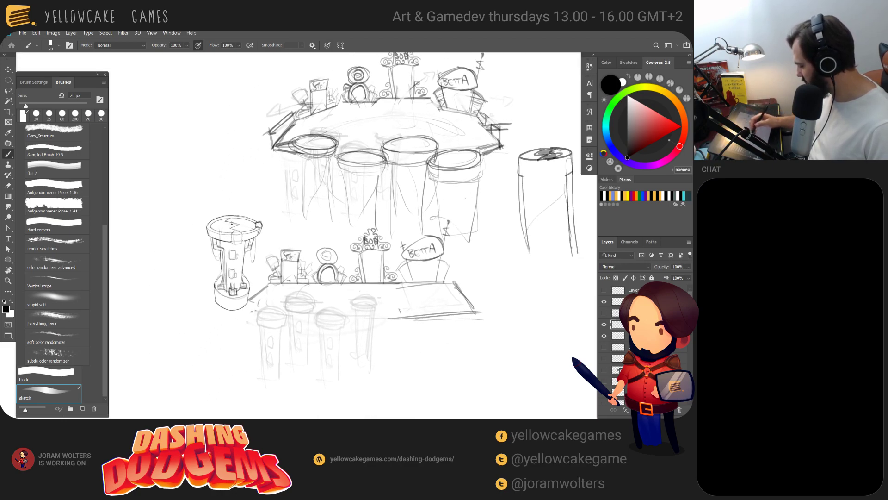
left_click_drag(403, 244, 347, 323)
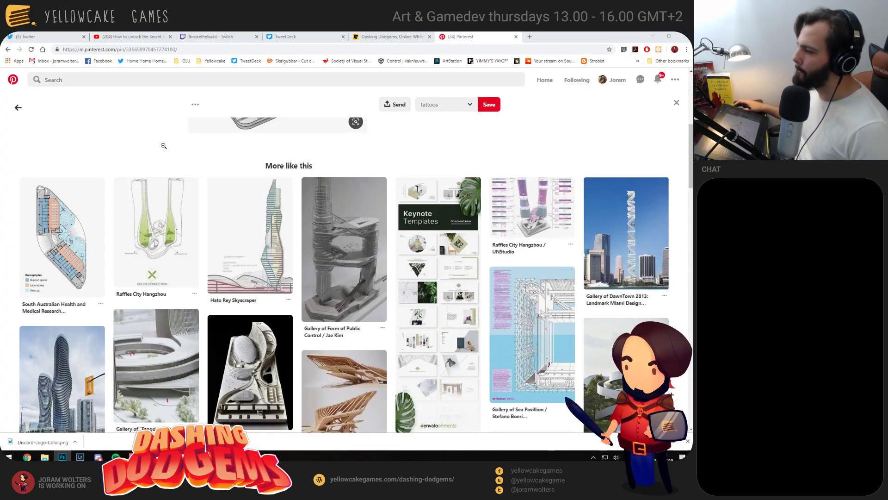
Switch to Pinterest, look through the related tower pins and open The Venus Project's tower sketch with landing platforms
scroll(164, 146, "down", 7)
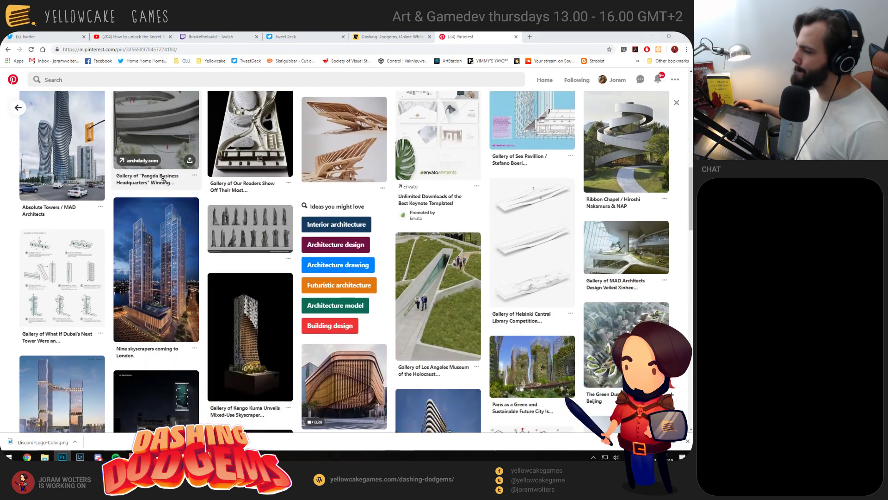
scroll(167, 185, "down", 1)
scroll(165, 191, "down", 1)
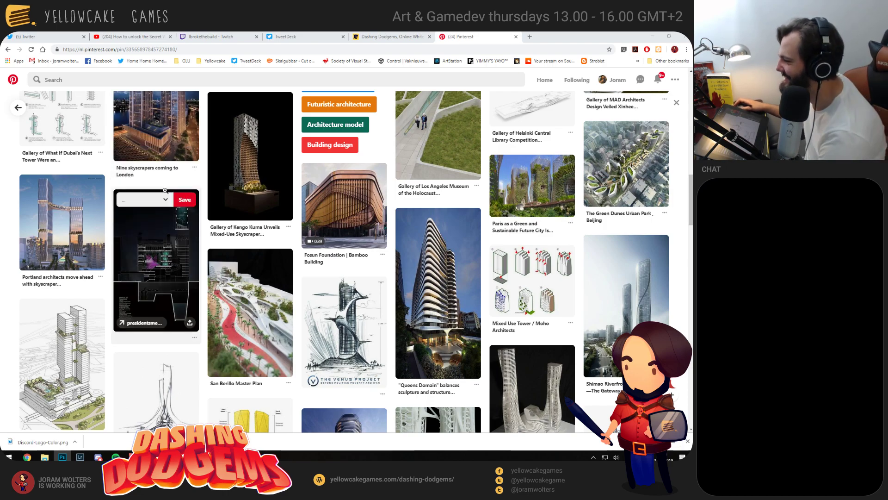
left_click(352, 326)
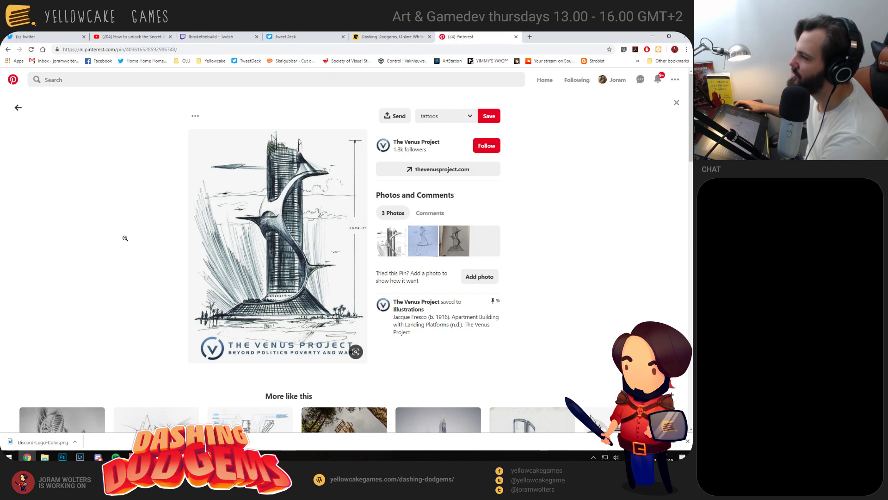
View the waterside twin-tower sketch among the related pins, open its board list, and return to the home feed
scroll(125, 238, "down", 5)
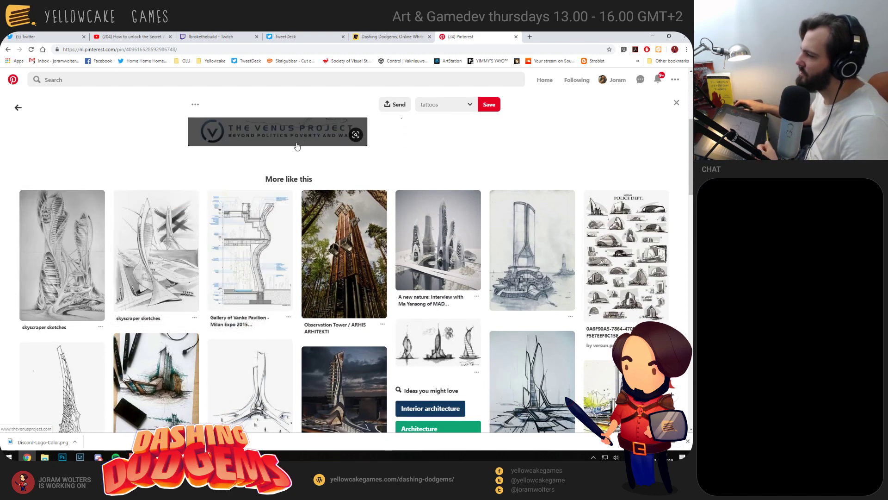
scroll(200, 155, "down", 1)
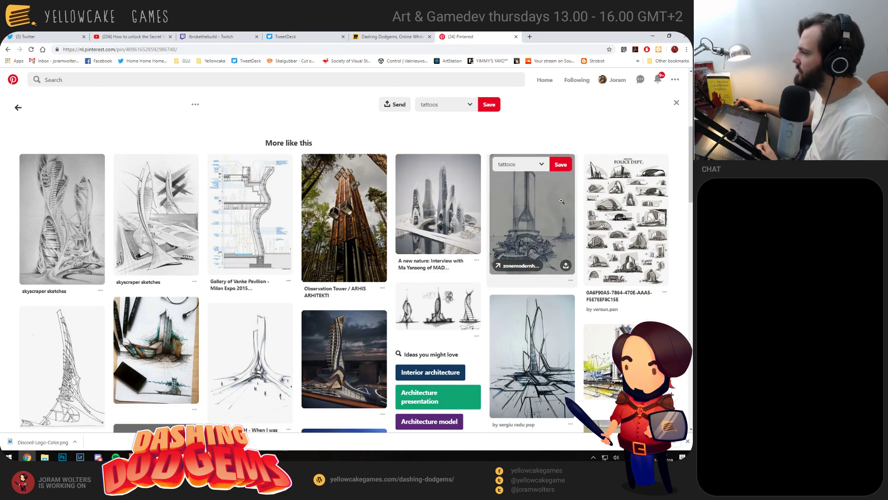
left_click(504, 227)
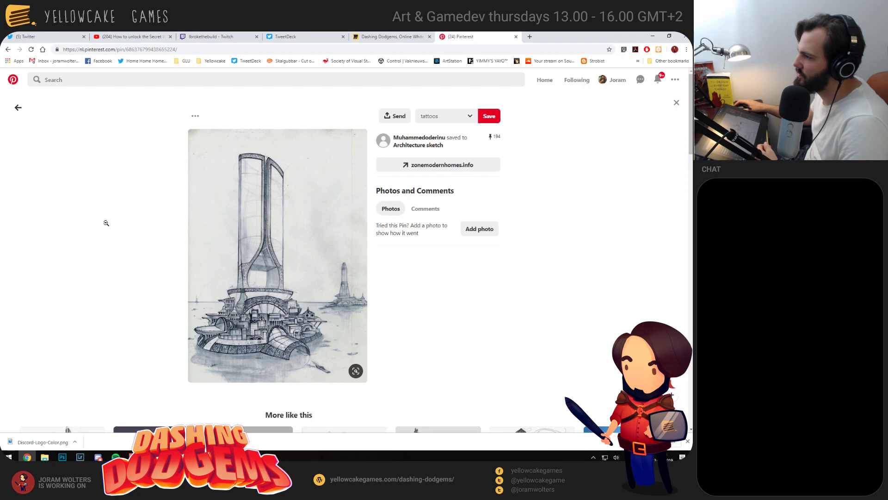
left_click(469, 119)
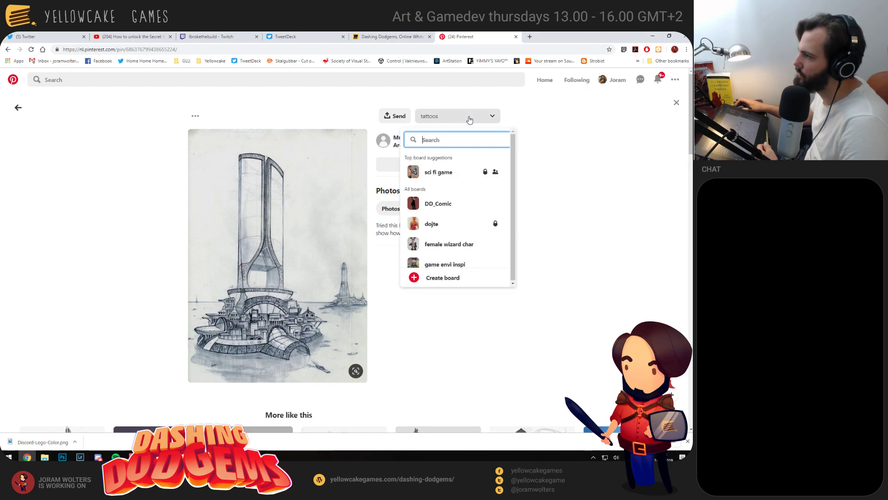
left_click(35, 194)
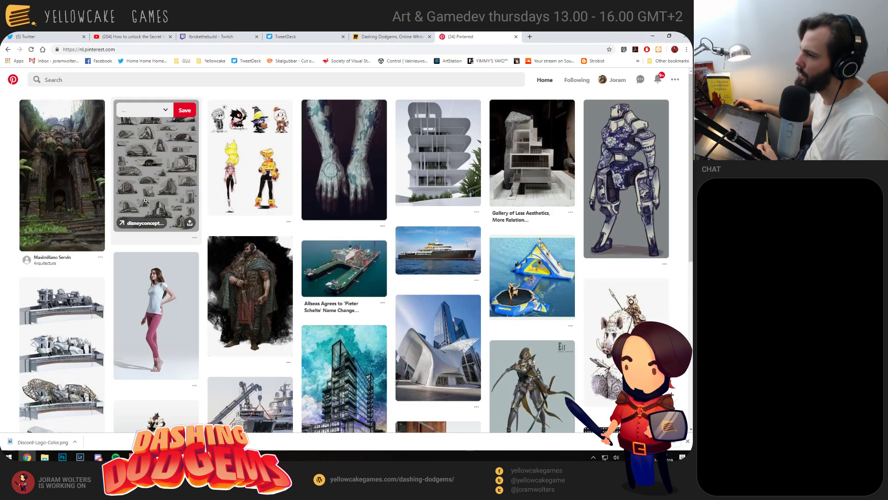
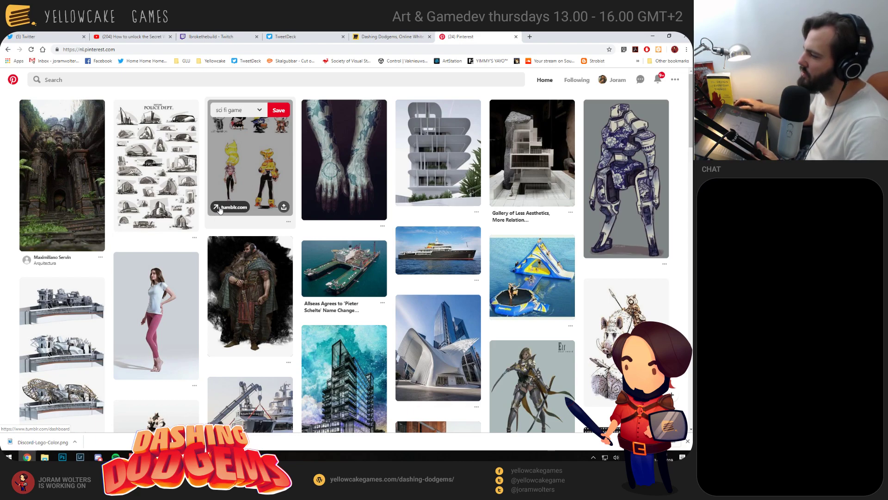
Look through the Pinterest home feed for architecture, ship and sci-fi reference images
scroll(219, 209, "down", 2)
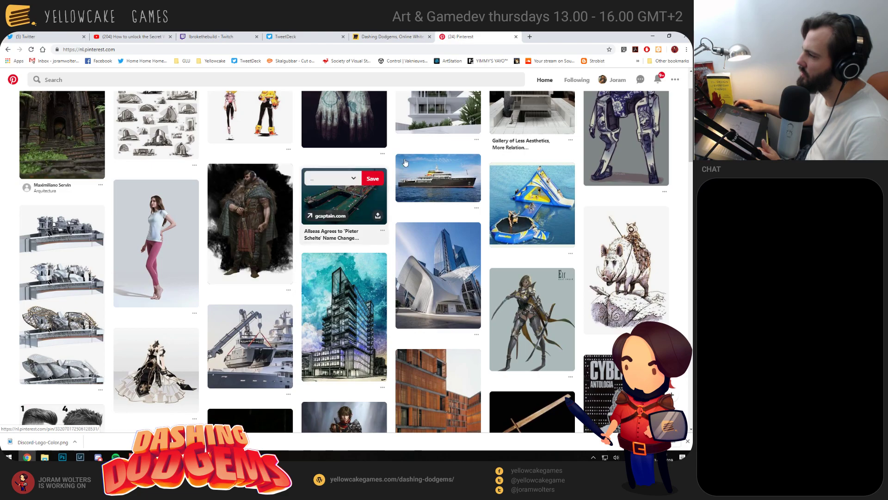
scroll(1, 173, "down", 2)
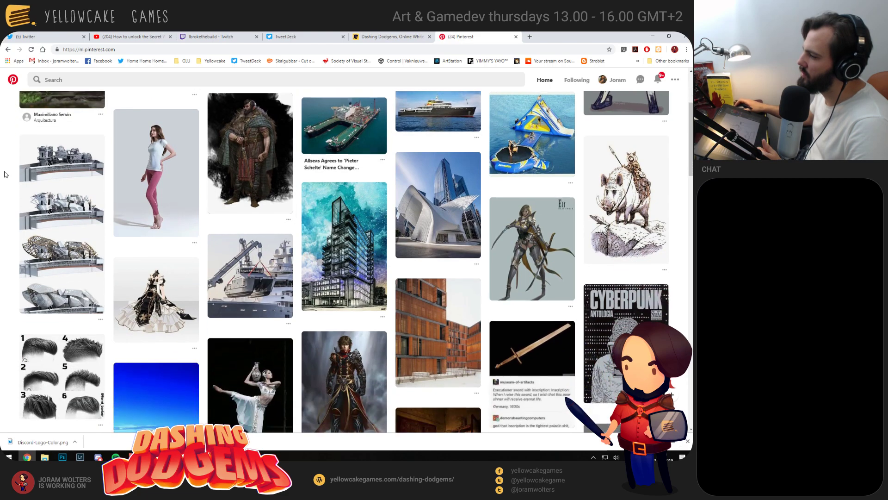
scroll(5, 174, "down", 5)
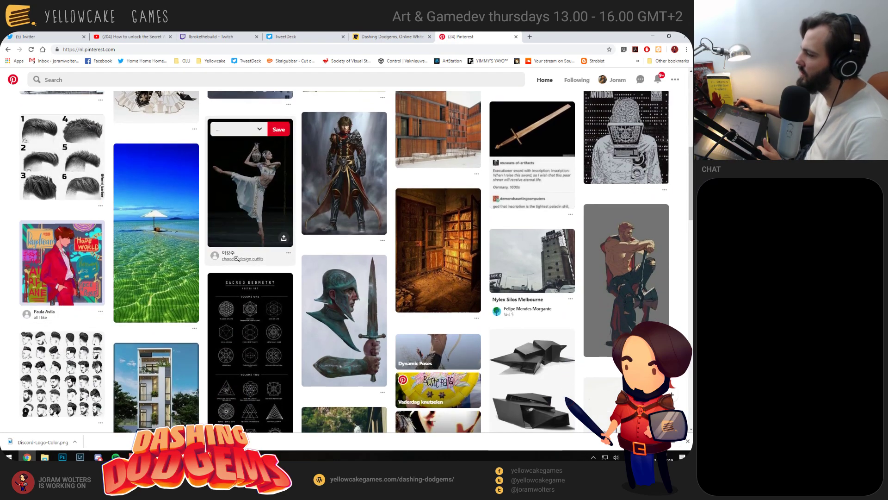
scroll(227, 247, "down", 3)
scroll(213, 245, "down", 4)
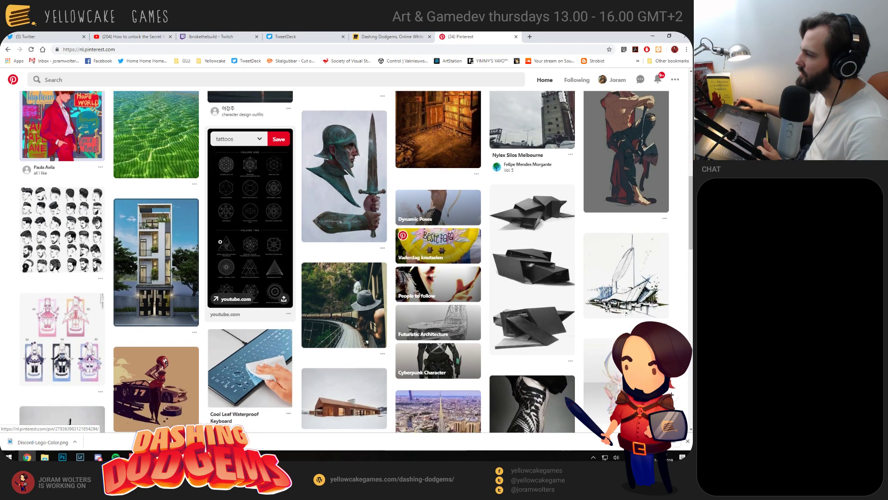
scroll(221, 242, "up", 1)
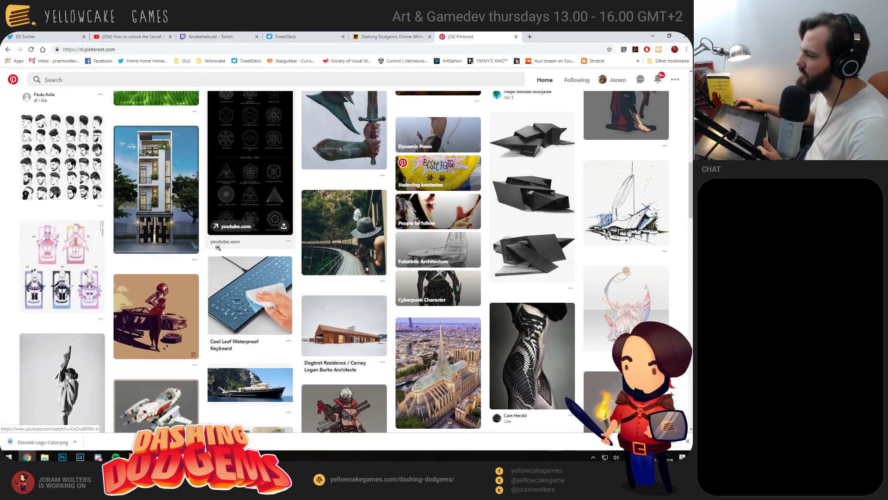
scroll(220, 246, "down", 3)
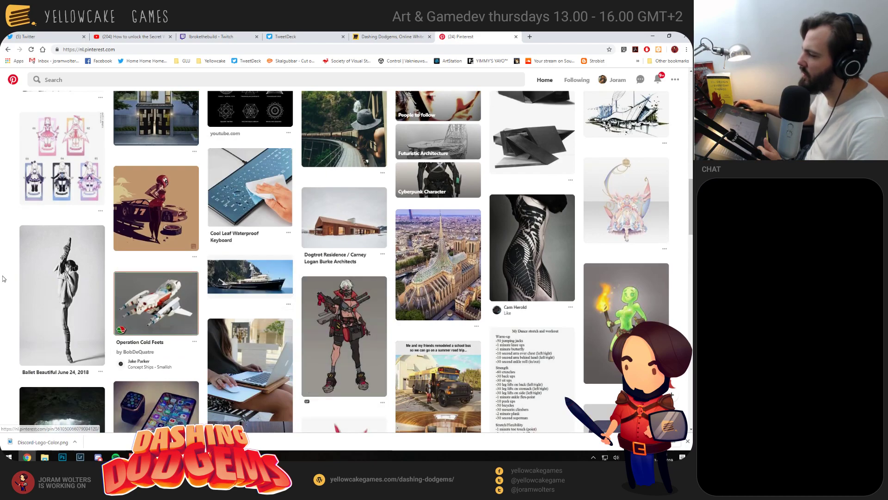
scroll(14, 268, "down", 3)
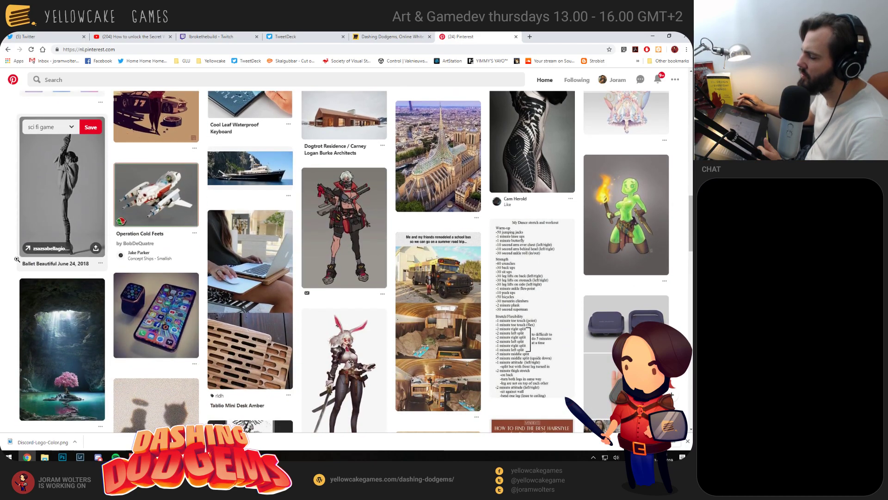
scroll(17, 260, "up", 1)
scroll(17, 259, "down", 4)
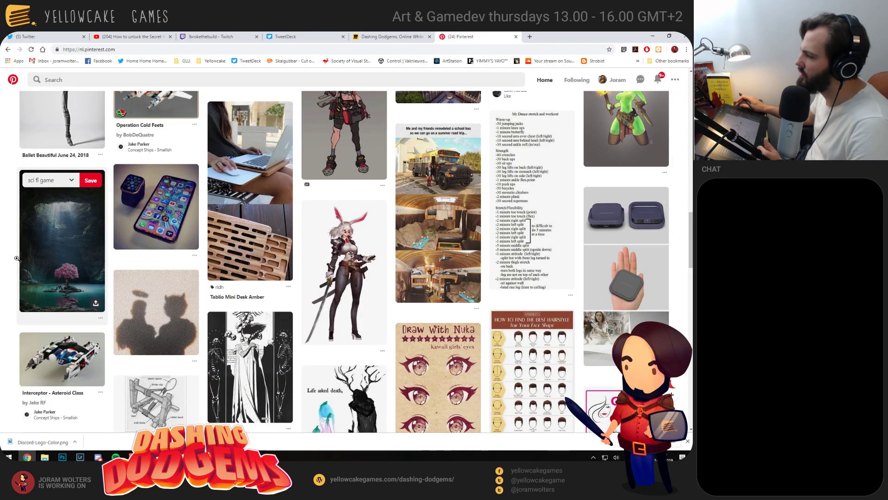
scroll(17, 260, "down", 3)
scroll(16, 262, "up", 4)
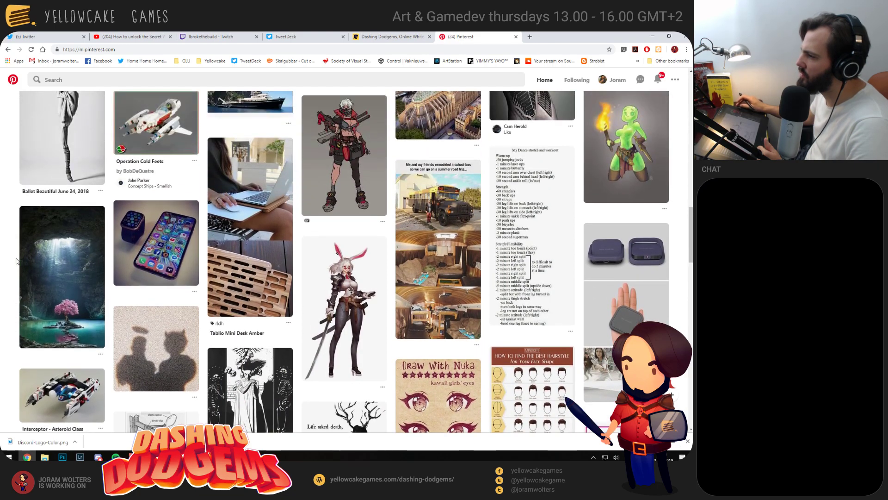
scroll(16, 260, "up", 10)
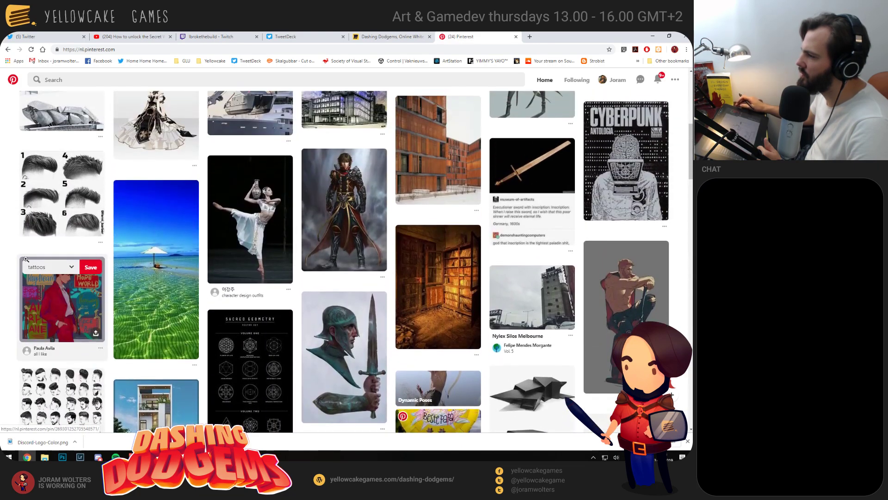
scroll(3, 255, "up", 2)
scroll(139, 264, "up", 4)
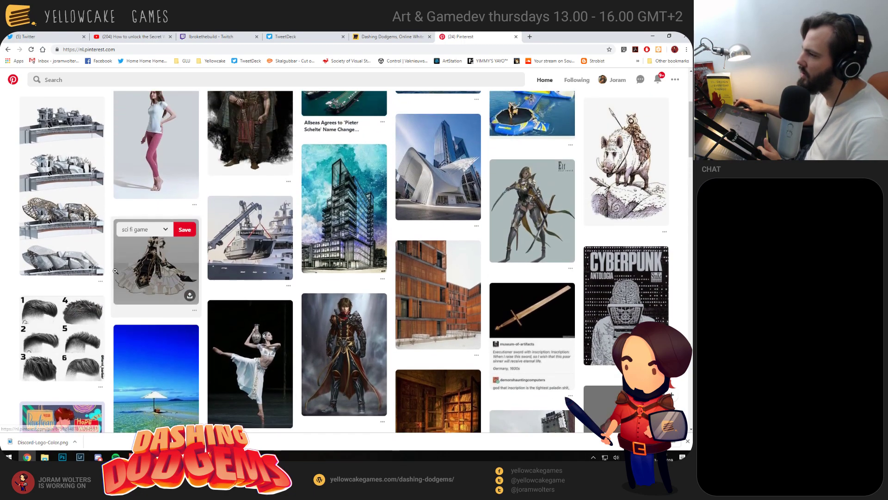
scroll(139, 268, "up", 1)
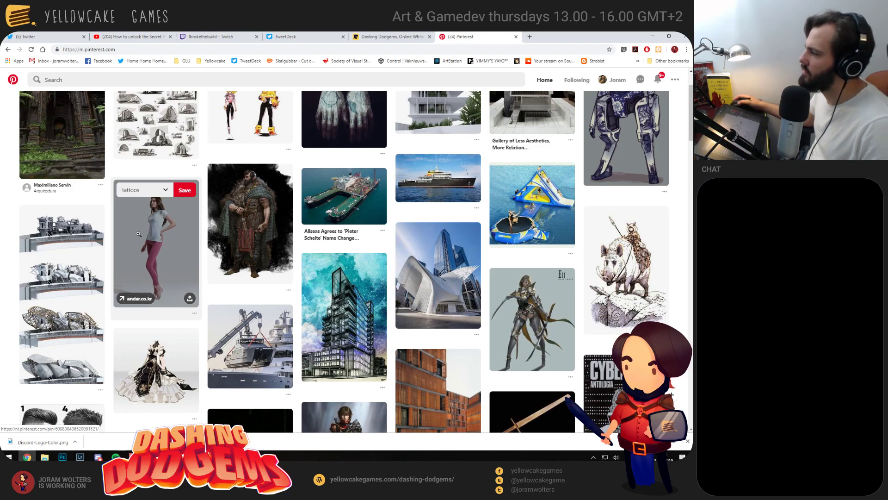
scroll(139, 234, "down", 8)
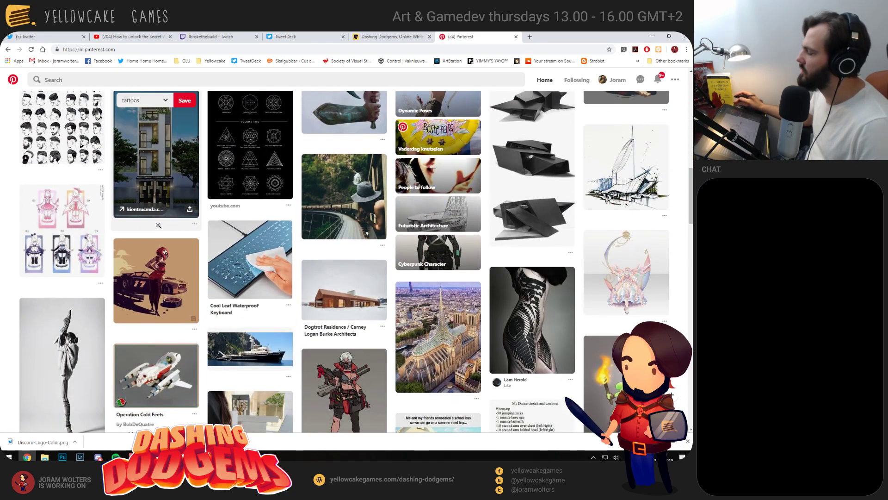
scroll(158, 225, "down", 6)
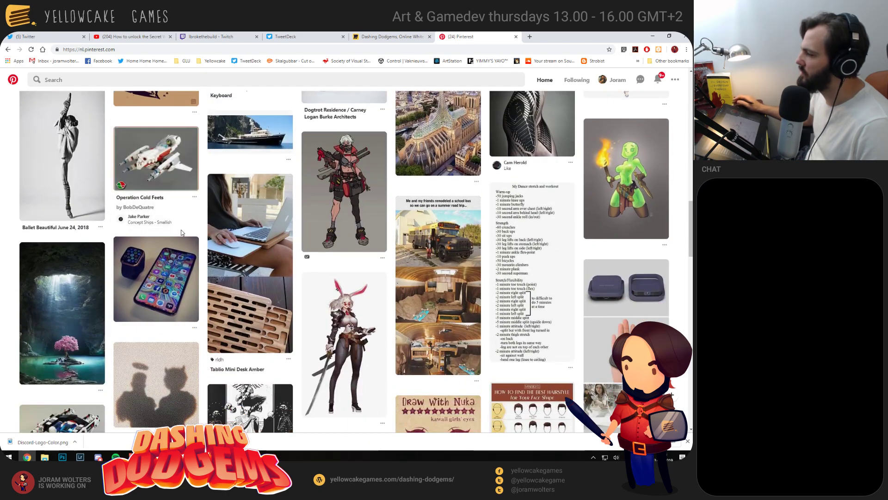
scroll(183, 234, "down", 5)
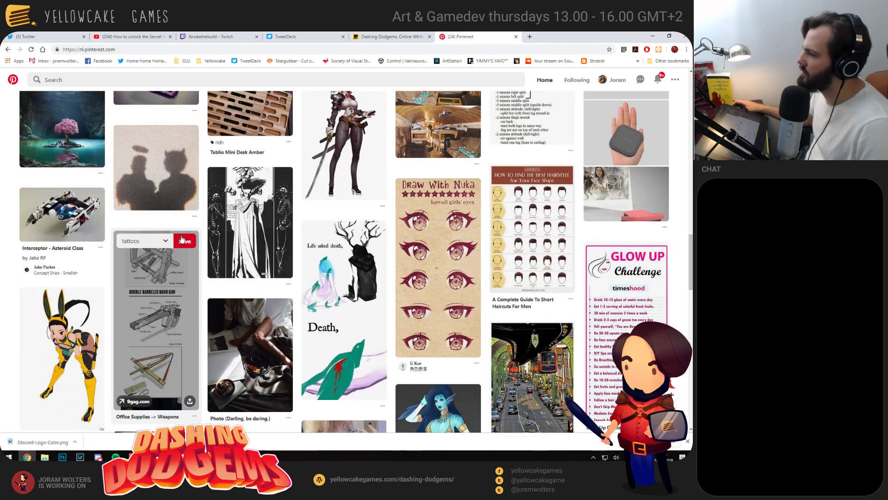
scroll(194, 238, "up", 3)
scroll(194, 239, "up", 2)
scroll(180, 235, "down", 6)
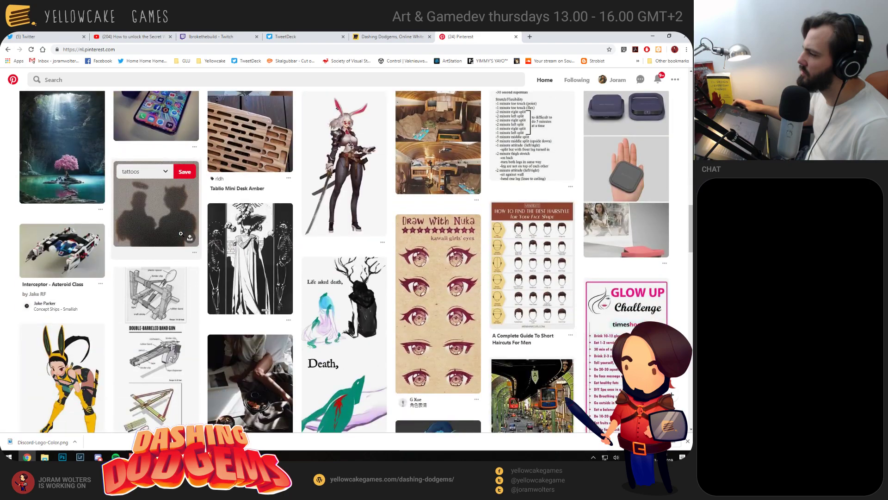
scroll(174, 234, "down", 1)
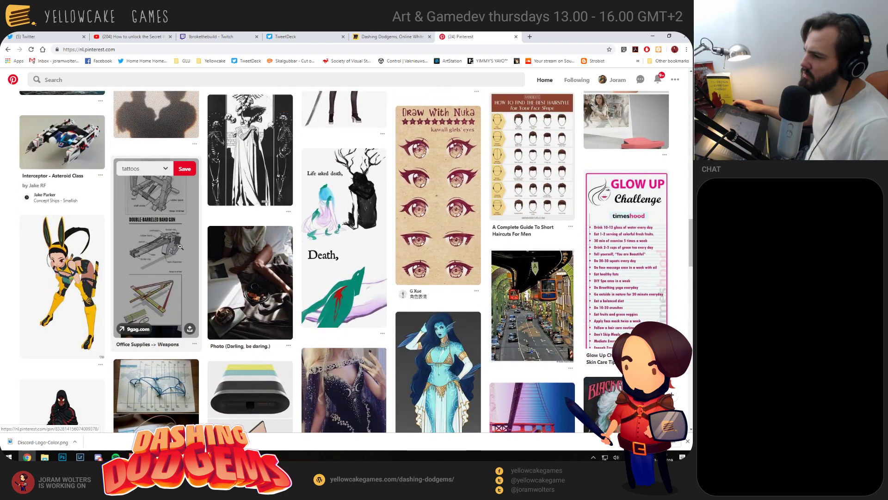
scroll(163, 305, "down", 3)
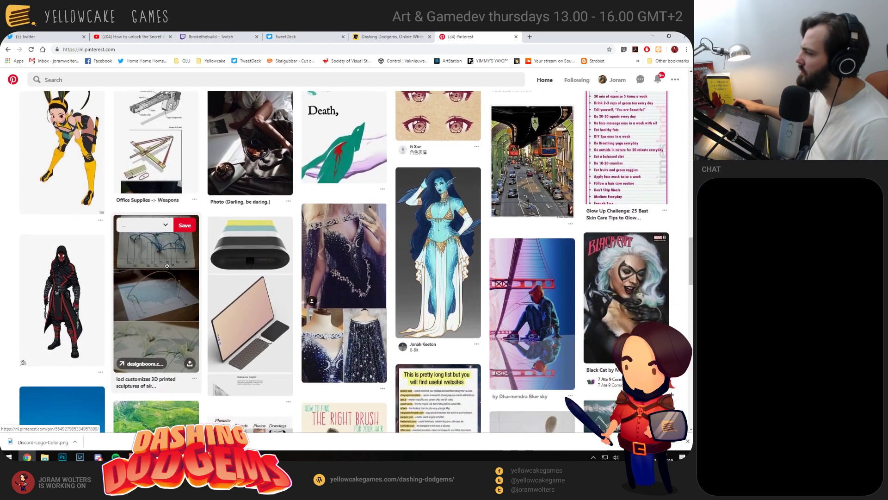
Return to the start of the home feed, open the Allseas 'Pieter Schelte' ship pin and look through its related pins
scroll(134, 263, "down", 4)
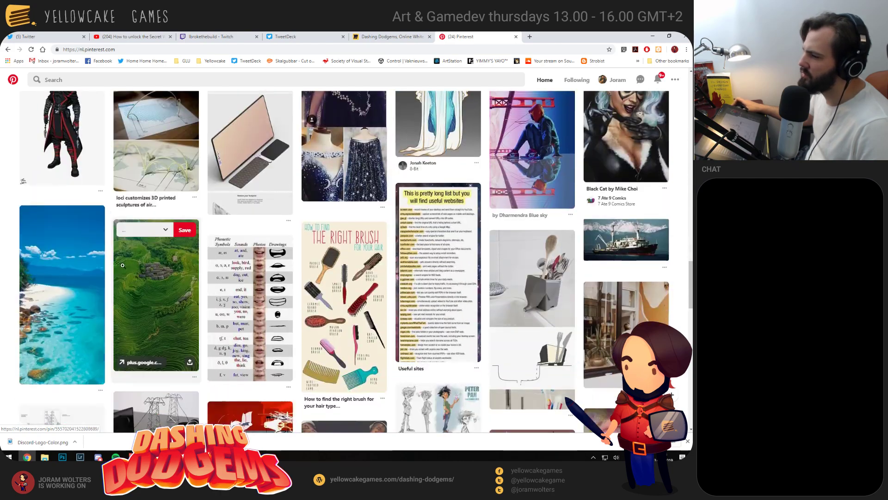
scroll(122, 242, "up", 20)
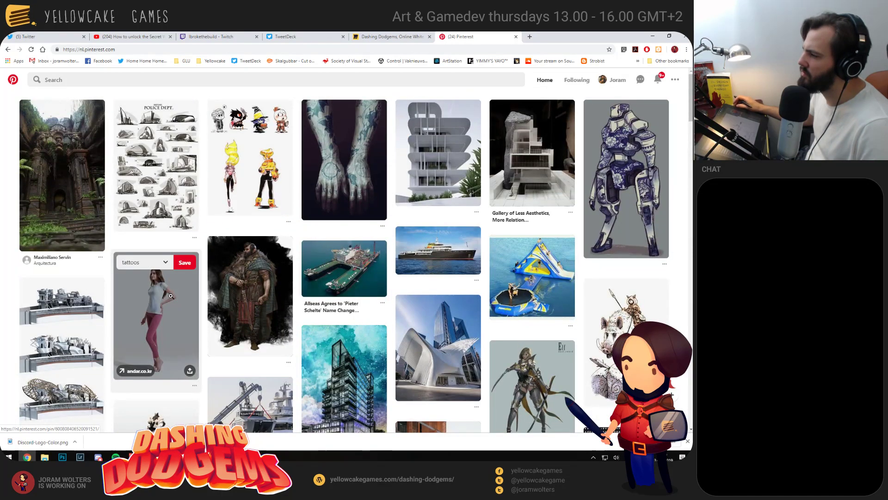
left_click(351, 266)
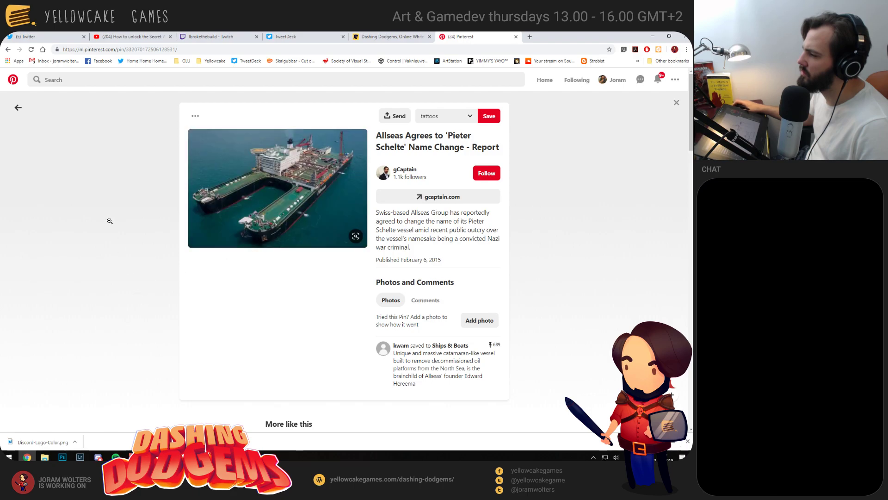
scroll(69, 149, "down", 5)
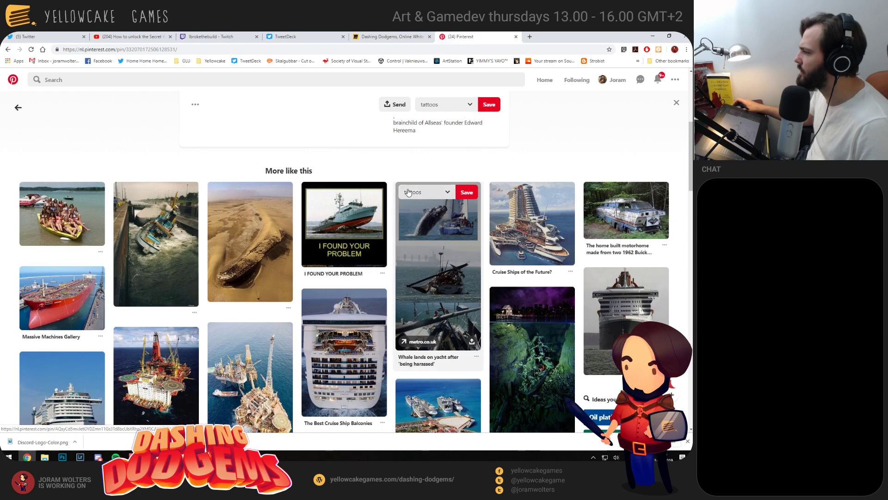
scroll(230, 135, "up", 1)
scroll(180, 129, "down", 1)
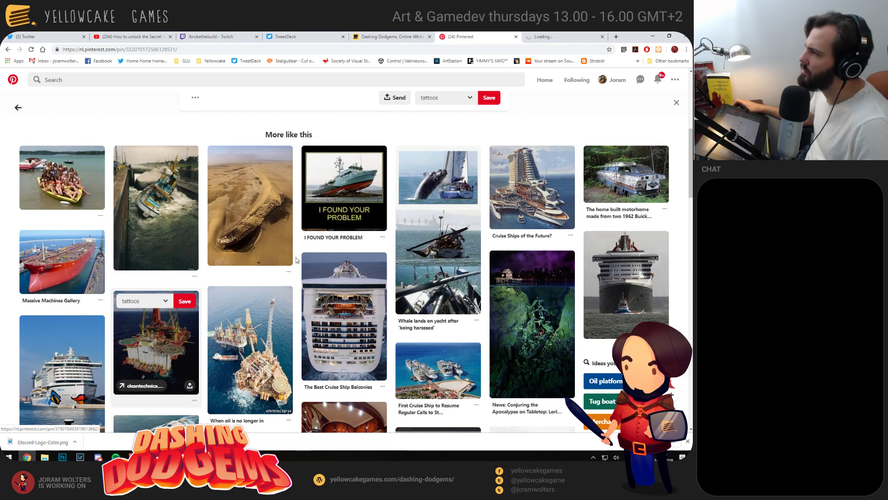
View the oil rig pin with helipads in its separate tab and look through the related offshore platform pins
left_click(568, 40)
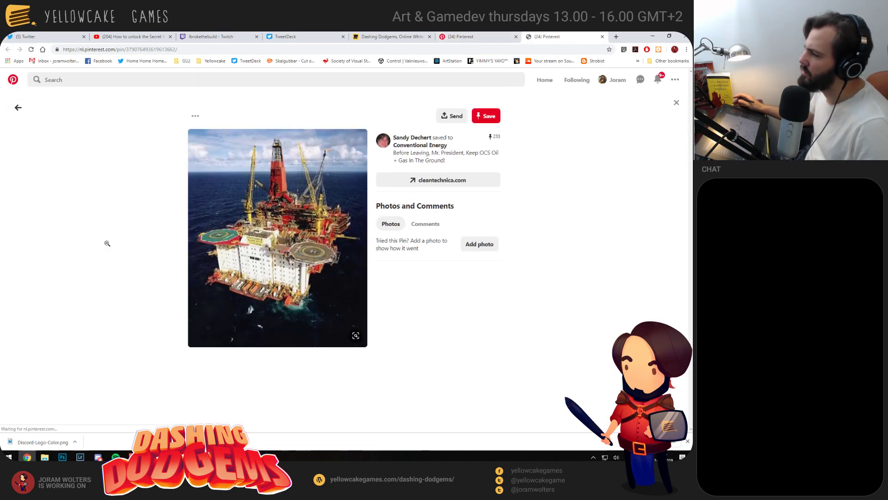
scroll(134, 239, "down", 3)
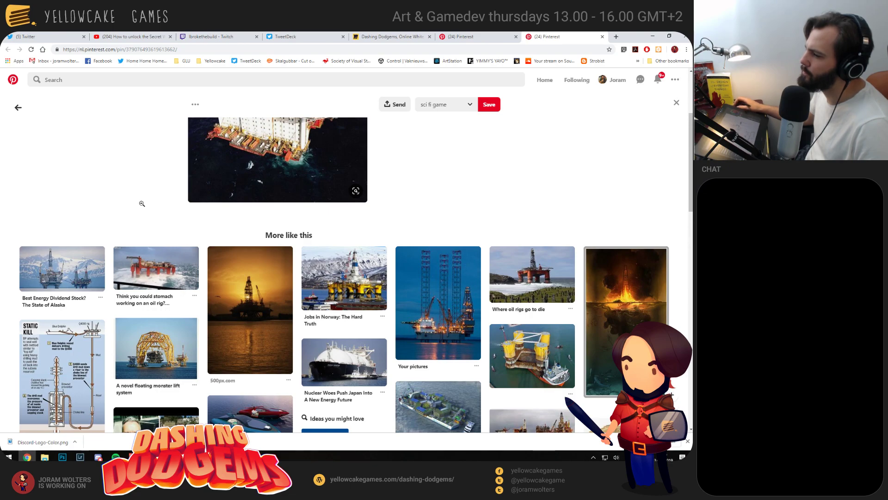
scroll(142, 203, "up", 3)
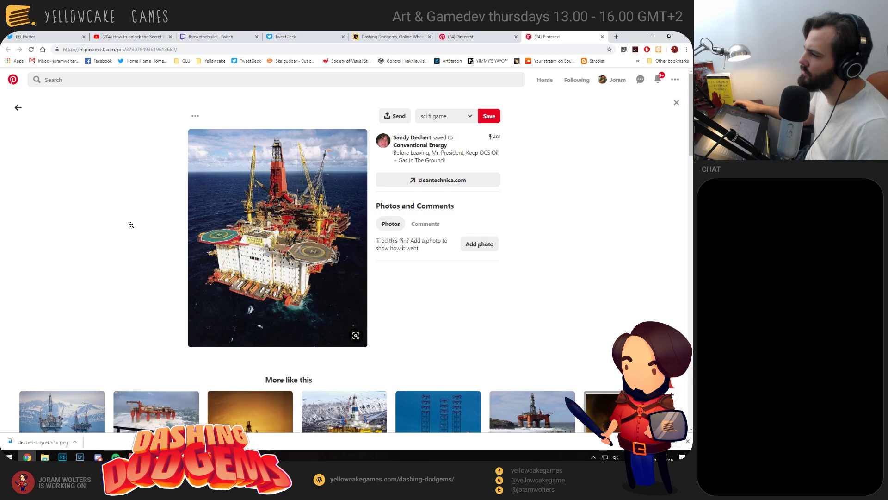
scroll(133, 224, "down", 5)
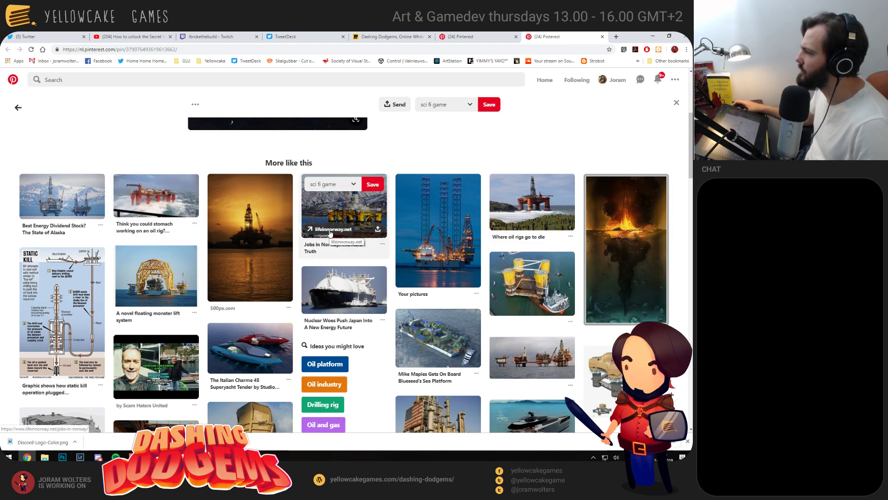
scroll(330, 232, "down", 1)
scroll(341, 250, "down", 1)
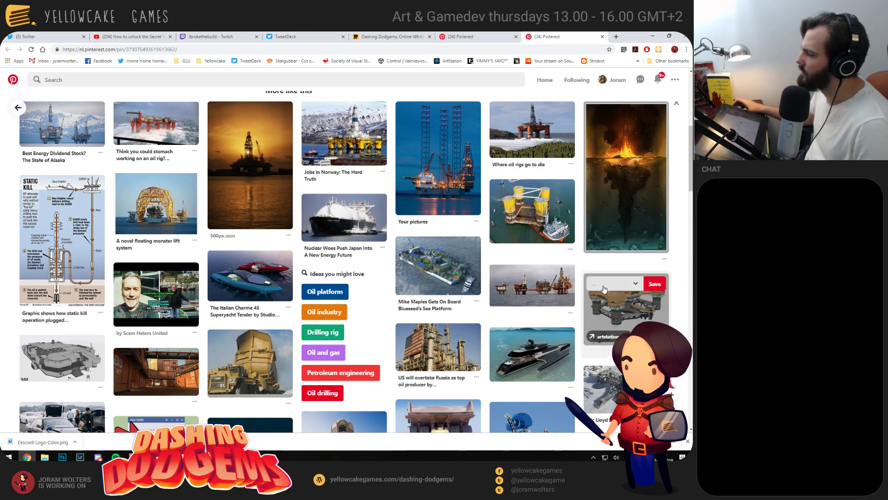
Open the Starlink structures concept pin, look through its related sci-fi designs, and open the pin of two sci-fi tower buildings
left_click(613, 307)
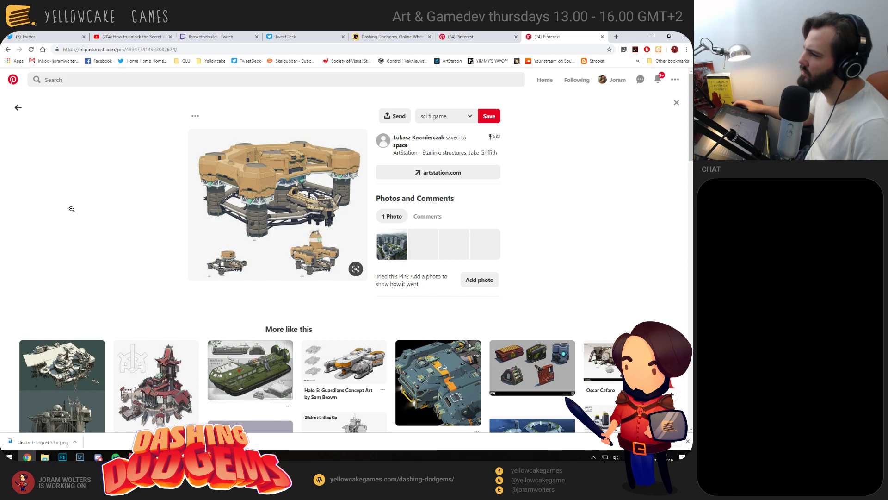
scroll(72, 209, "down", 4)
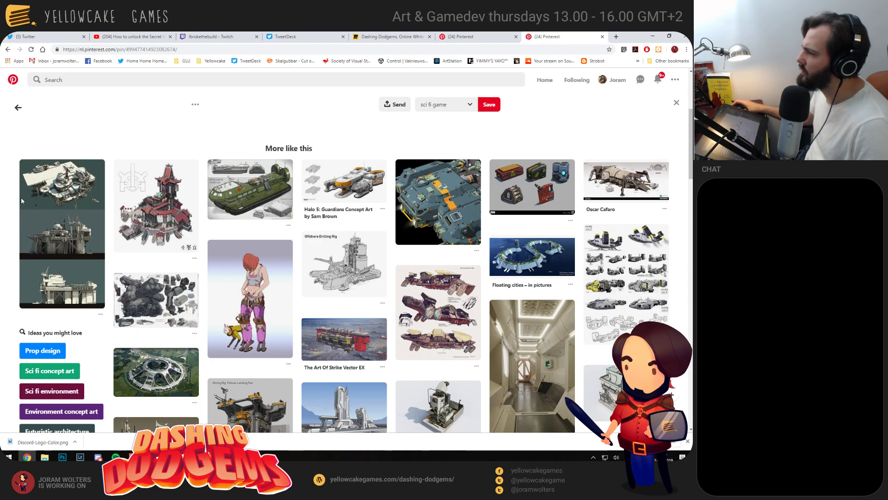
scroll(118, 287, "down", 3)
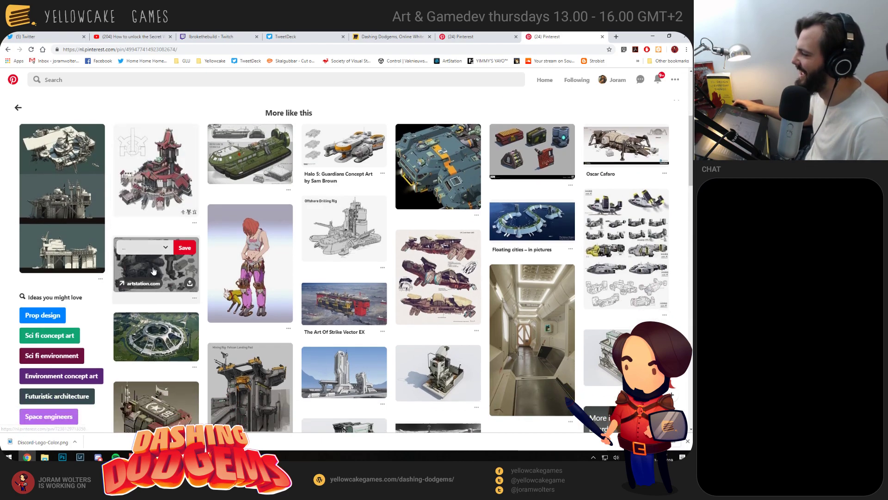
scroll(116, 222, "up", 6)
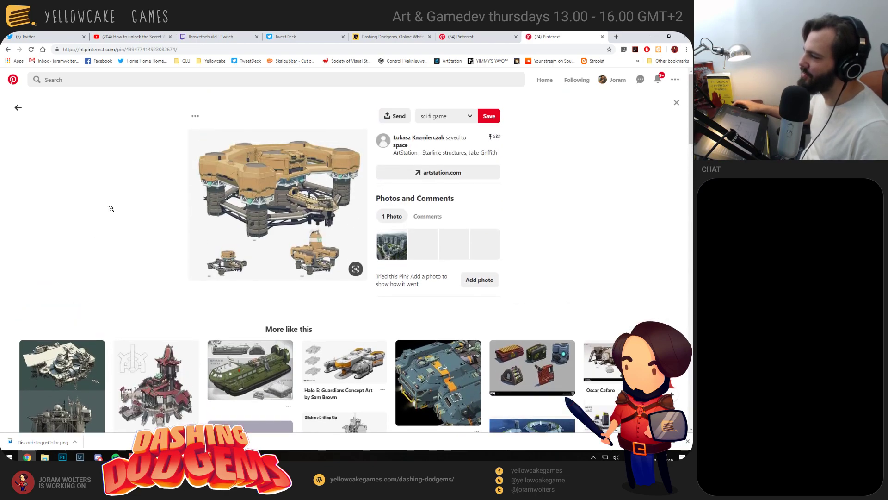
scroll(111, 210, "down", 3)
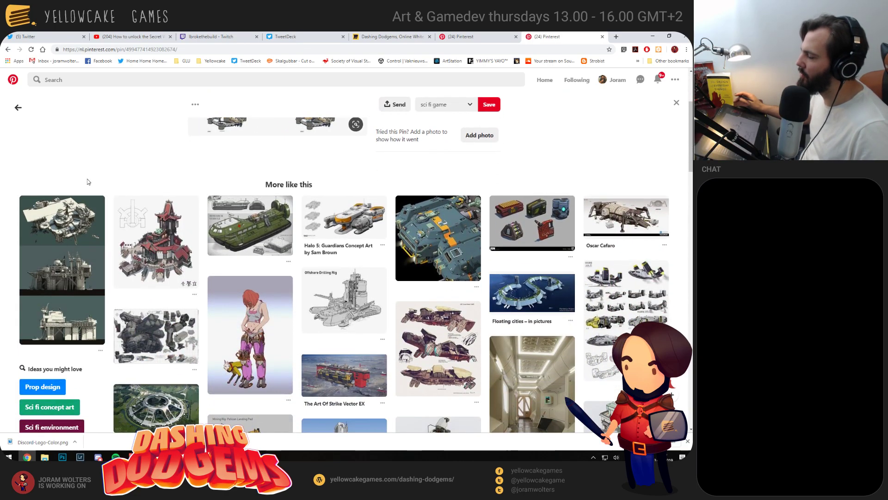
scroll(98, 178, "down", 3)
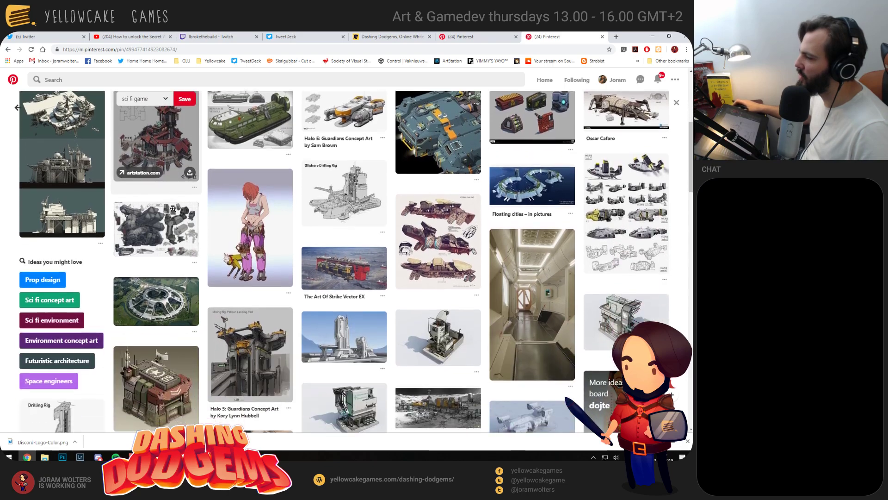
scroll(83, 207, "down", 3)
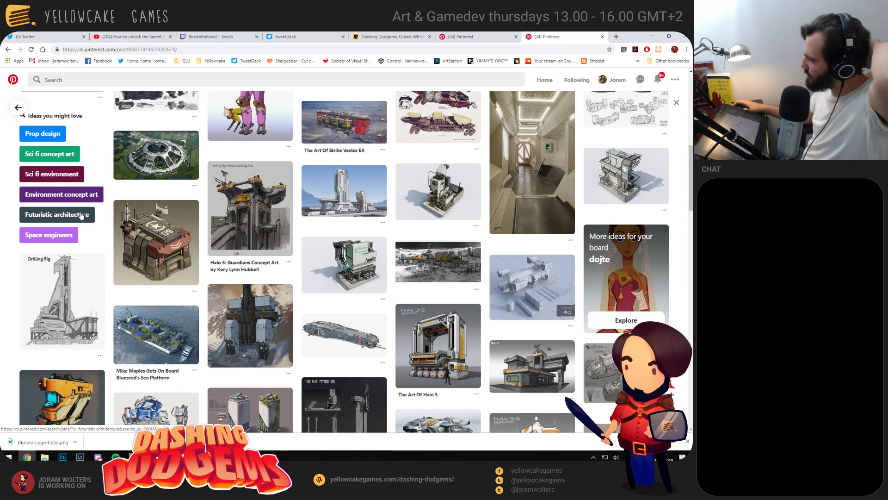
scroll(91, 224, "down", 3)
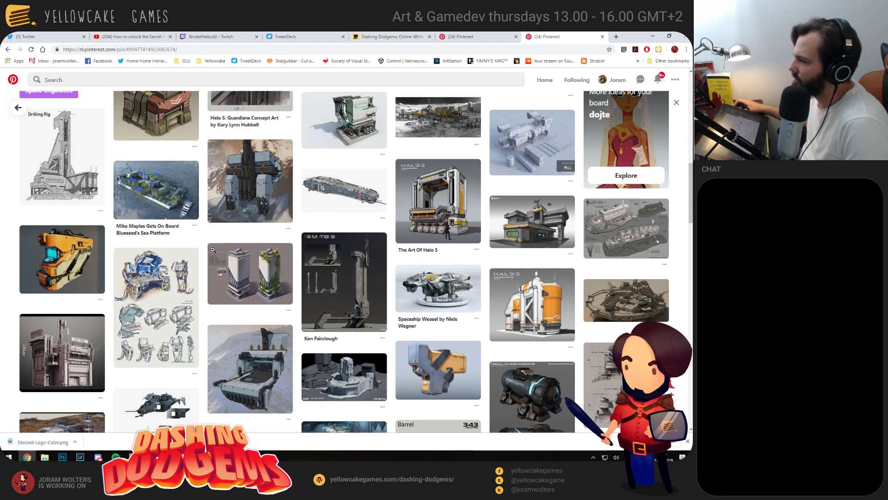
left_click(224, 270)
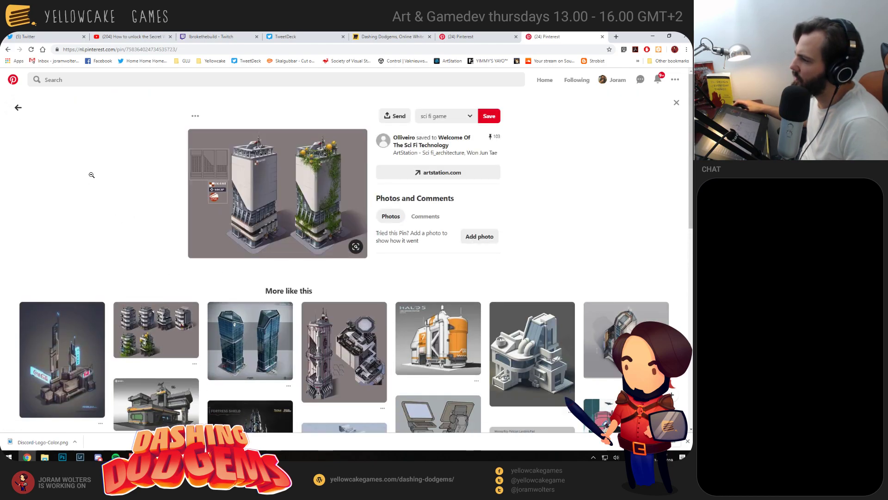
scroll(92, 178, "down", 1)
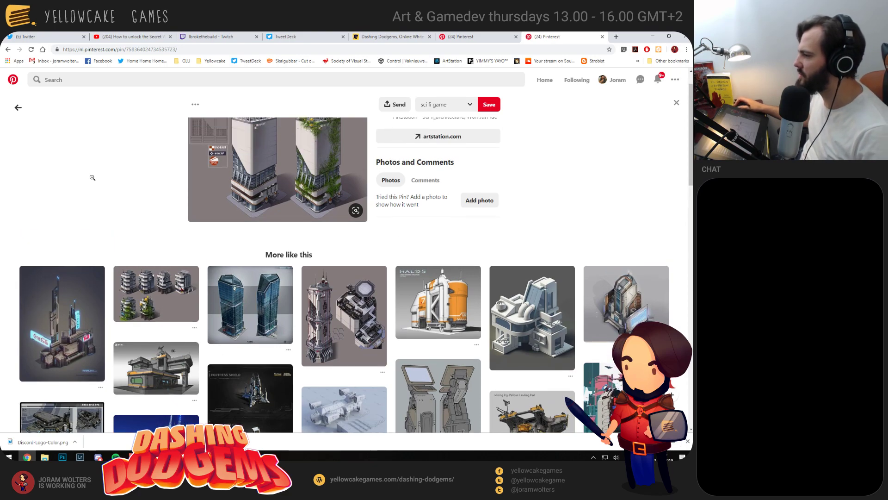
Switch to Photoshop and place a copy of the upper platform and pillar sketch in the empty lower-right area of the canvas
key("alt+Tab")
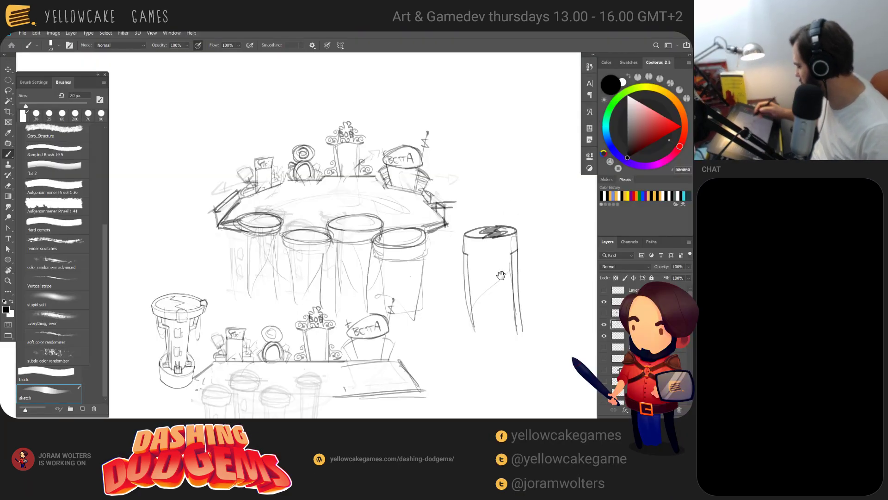
left_click_drag(501, 274, 494, 278)
key("ctrl+minus")
key("ctrl+minus")
left_click_drag(453, 312, 547, 328)
key("v")
left_click_drag(407, 244, 222, 382)
left_click_drag(445, 330, 460, 199)
left_click_drag(346, 257, 561, 261)
mouse_move(560, 262)
left_mouse_down()
mouse_move(402, 277)
mouse_move(280, 327)
mouse_move(383, 263)
mouse_move(401, 320)
left_mouse_up()
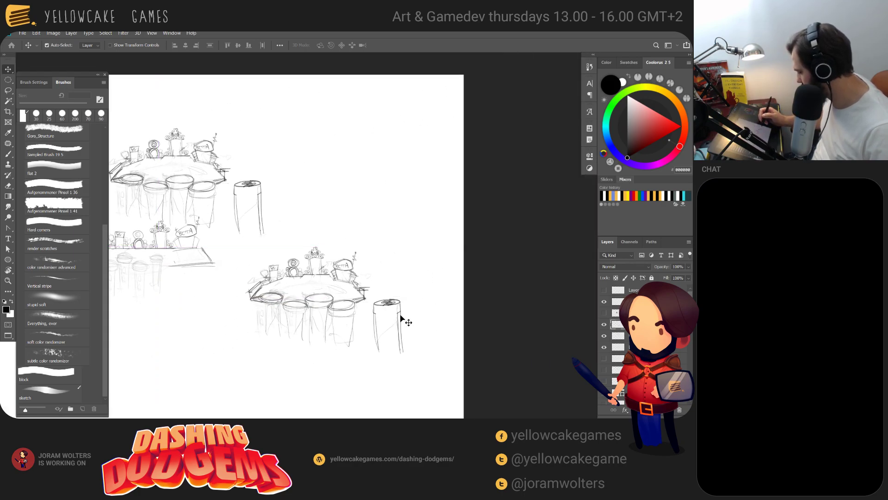
Switch to Pinterest and look through the sci-fi building pins related to the two tower buildings
key("alt+Tab")
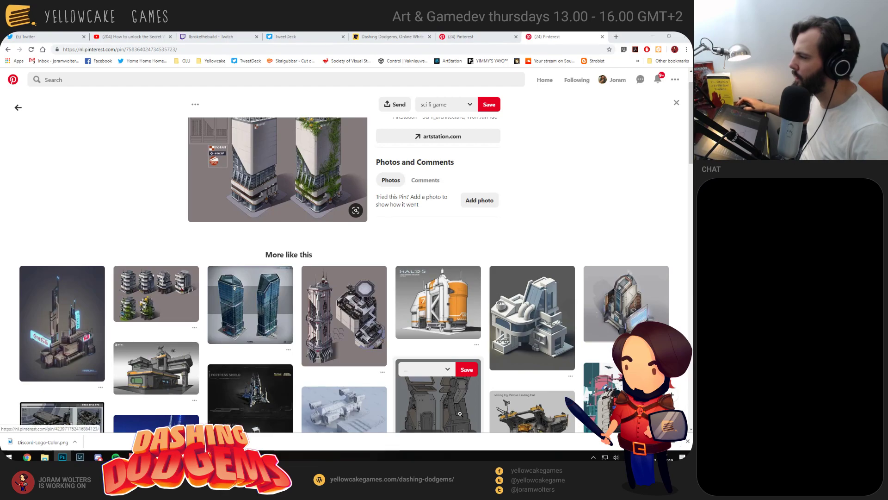
scroll(56, 272, "down", 4)
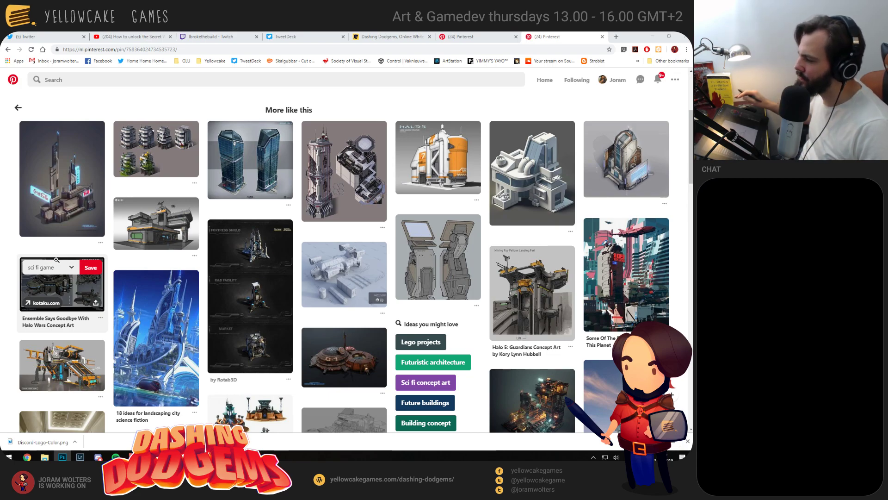
scroll(56, 260, "down", 3)
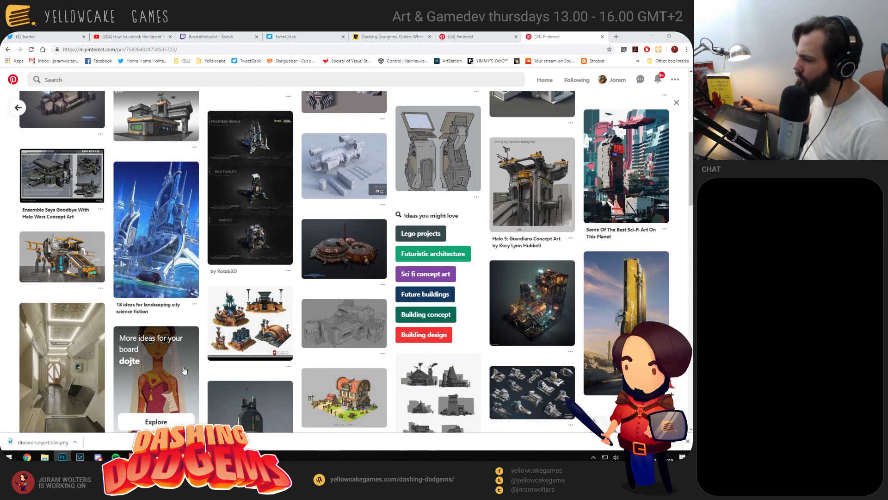
scroll(273, 345, "down", 5)
left_click(272, 344)
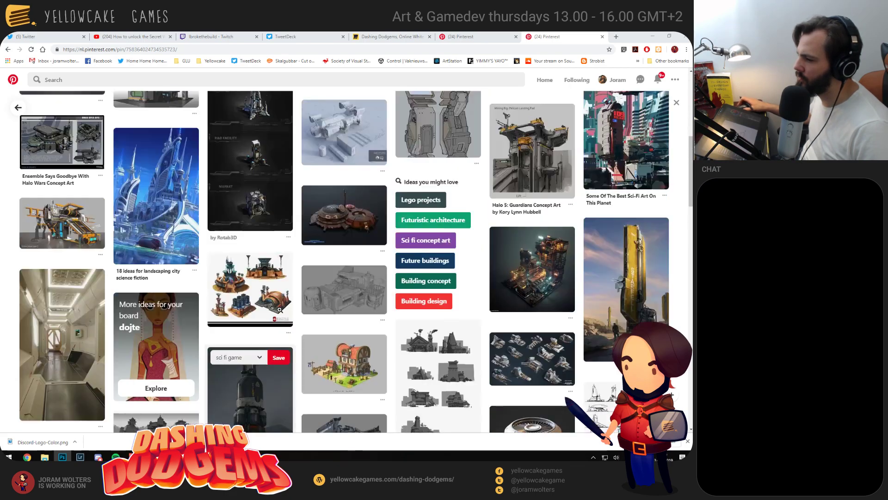
Search Pinterest for "islands" and look through the island photos
left_click(147, 81)
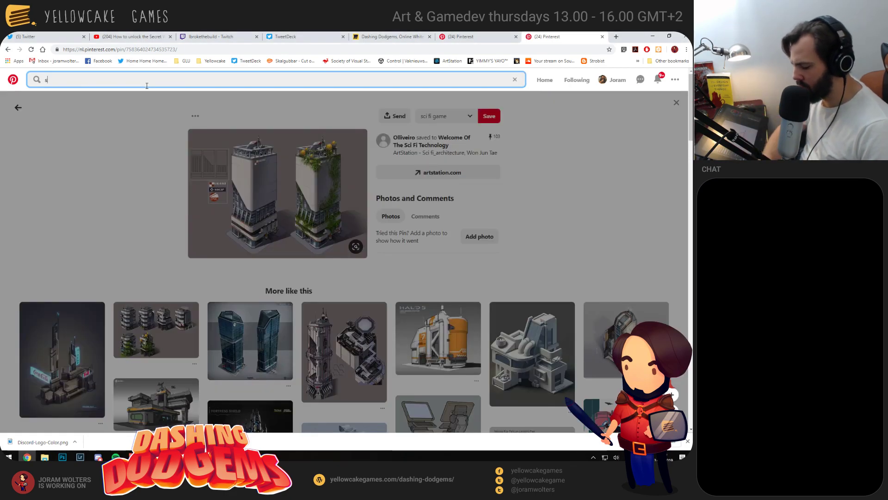
type("islands")
key("Return")
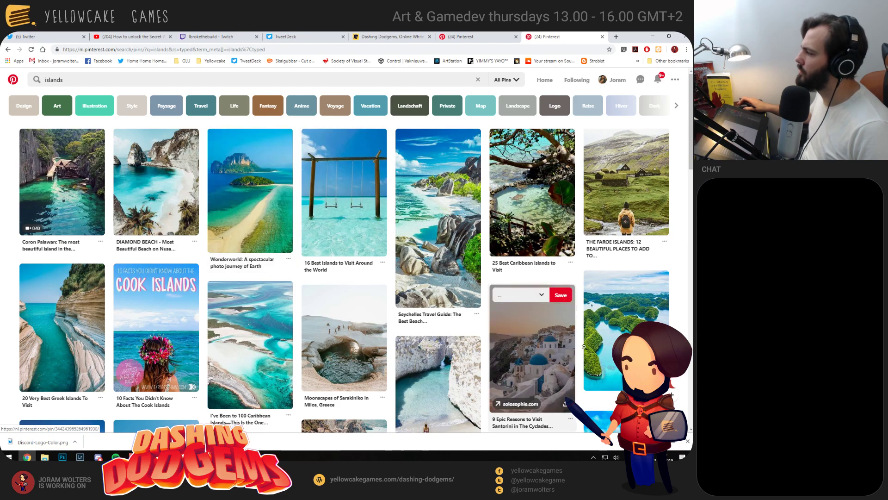
scroll(532, 347, "down", 2)
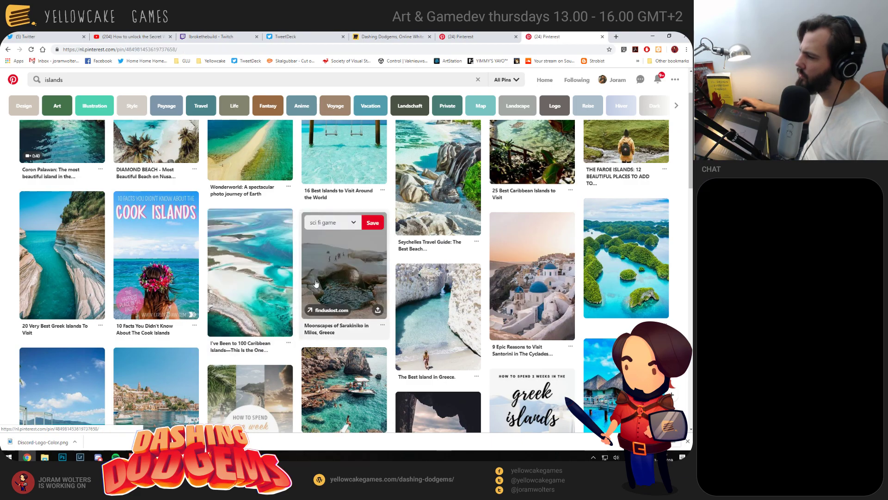
View the Moonscapes of Sarakiniko pin and return to the islands search results
left_click(344, 264)
scroll(150, 226, "down", 5)
scroll(151, 226, "up", 5)
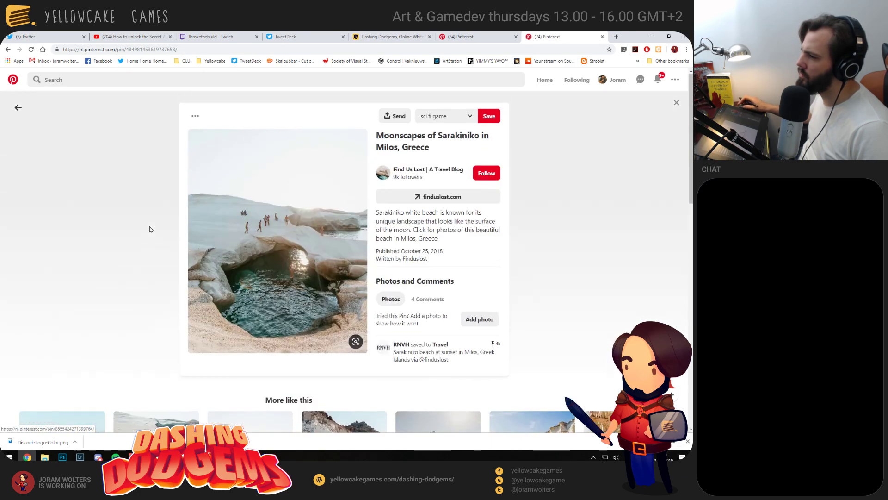
key("alt+Left")
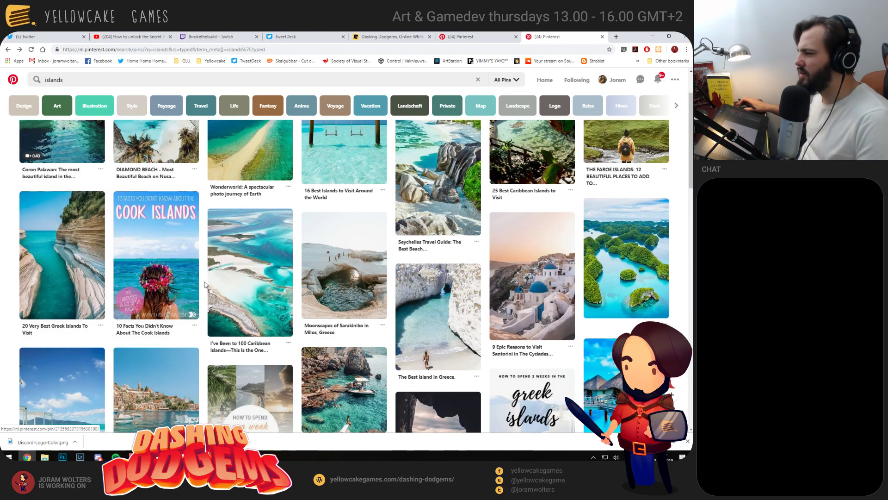
Open the 100 Caribbean Islands pin and save its related Santorini, Greece infinity pool pin to the game envi inspi board
left_click(243, 259)
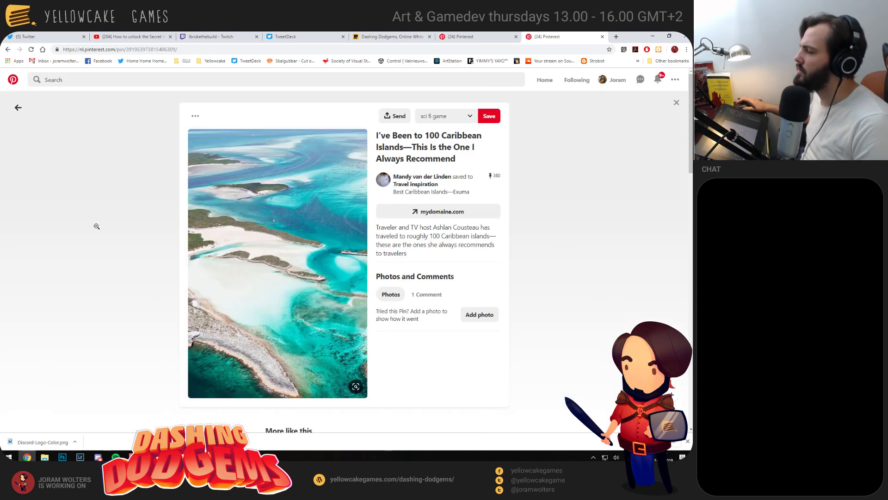
scroll(106, 236, "down", 4)
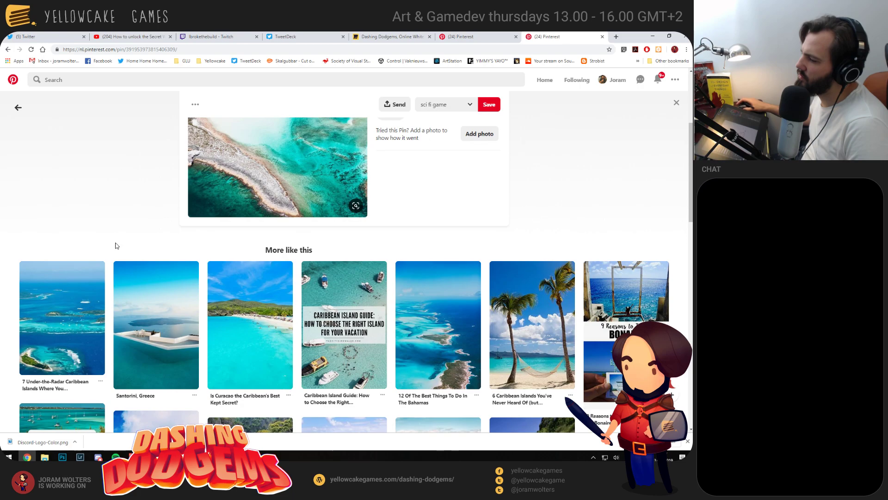
left_click(139, 301)
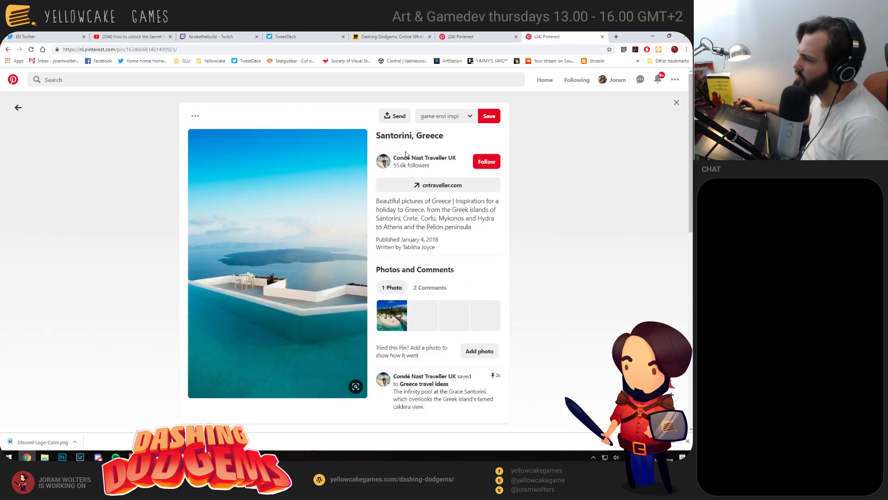
left_click(488, 116)
scroll(138, 233, "down", 5)
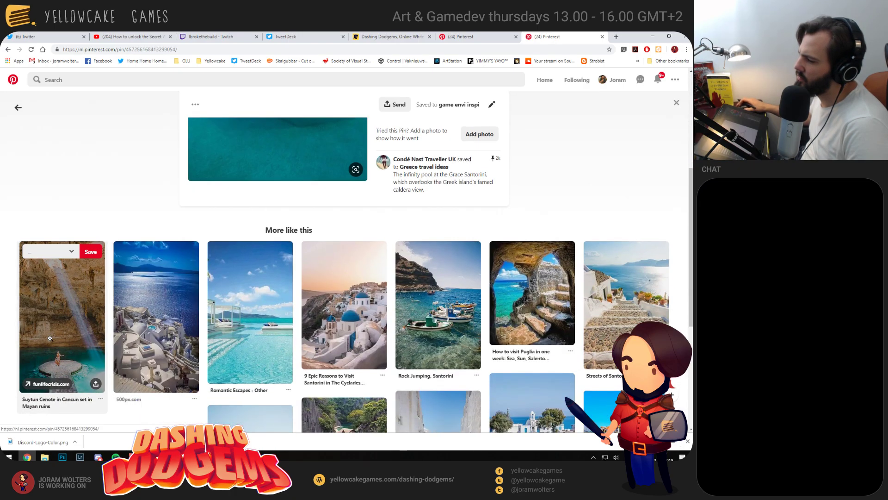
Open the Suytun Cenote in Cancun pin and open its image in a new browser tab
left_click(83, 324)
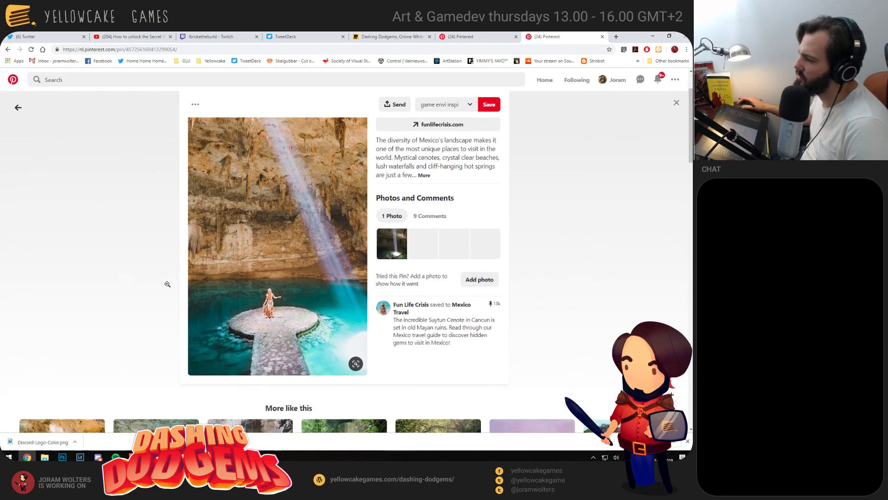
scroll(168, 284, "down", 3)
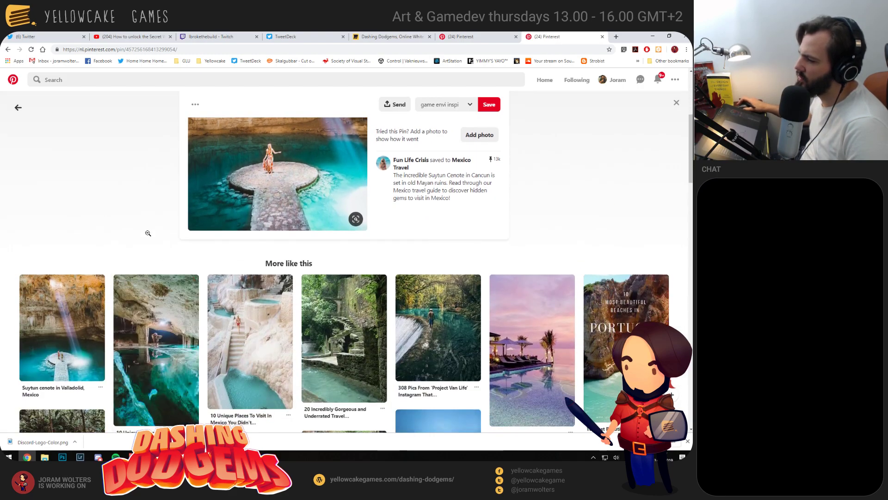
scroll(136, 238, "up", 1)
scroll(95, 344, "down", 3)
scroll(95, 296, "up", 5)
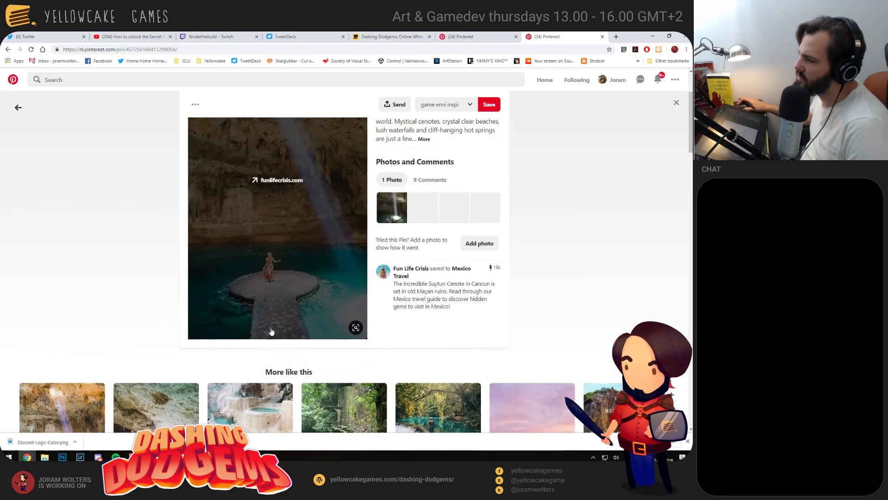
scroll(99, 236, "down", 3)
scroll(119, 166, "up", 3)
right_click(226, 208)
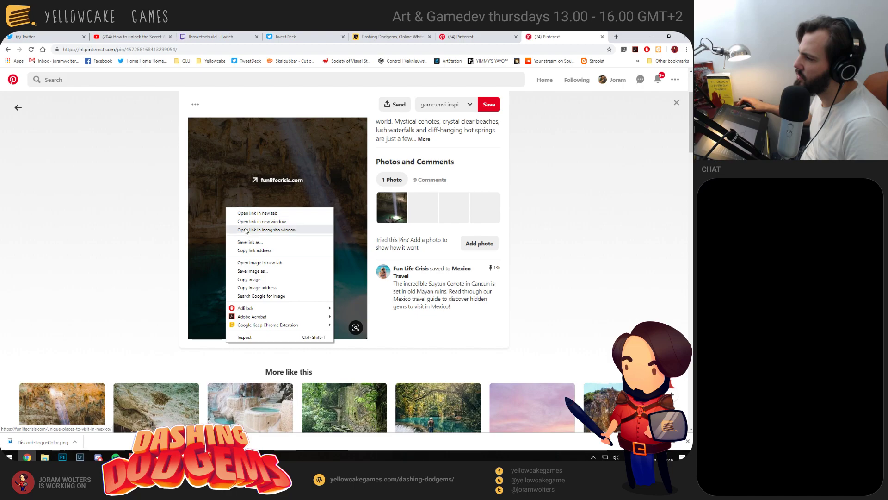
left_click(259, 262)
Look through the pins related to the Suytun Cenote, view the 10 Reasons To Skip Iceland pin, and return to the related pins
scroll(111, 222, "down", 1)
scroll(111, 222, "down", 2)
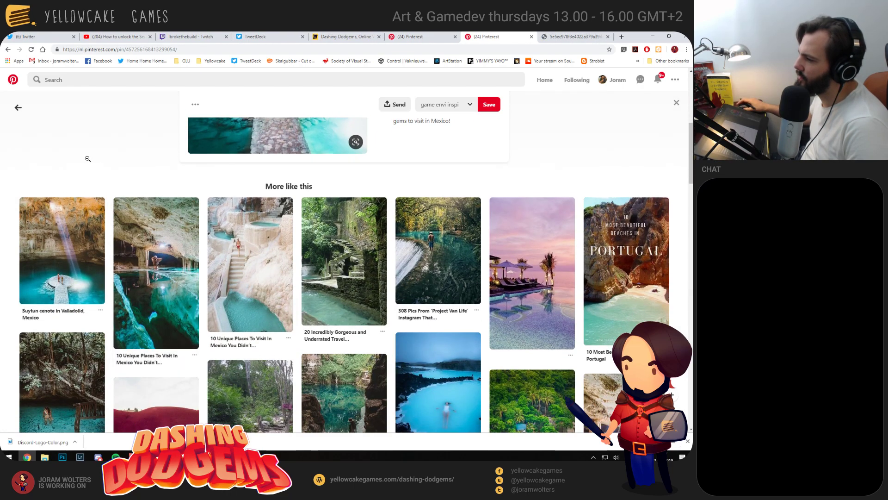
scroll(88, 159, "down", 1)
scroll(132, 190, "up", 1)
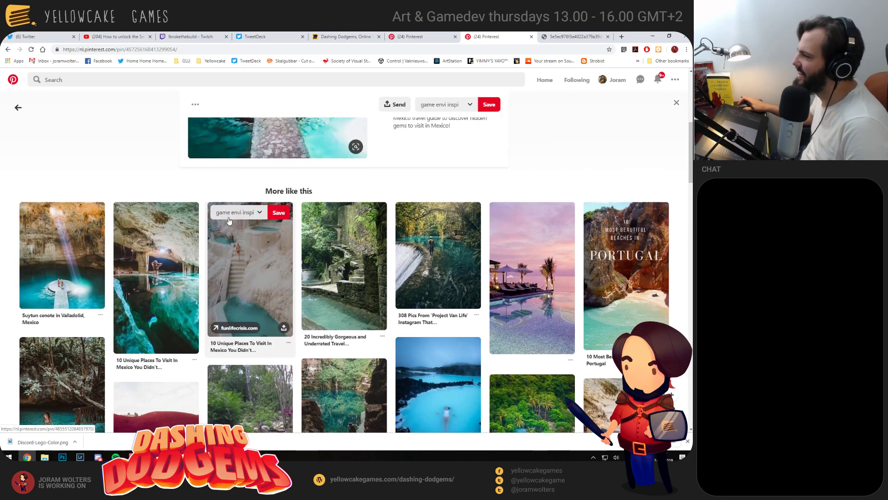
scroll(210, 214, "down", 2)
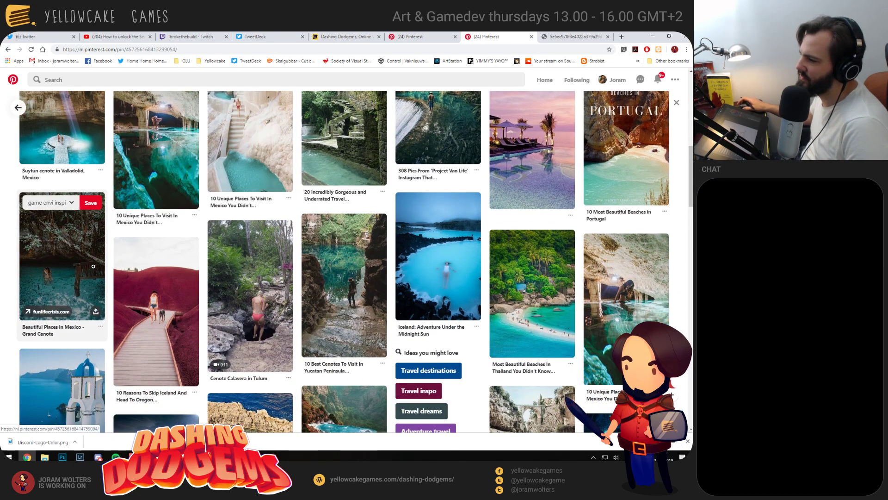
right_click(161, 315)
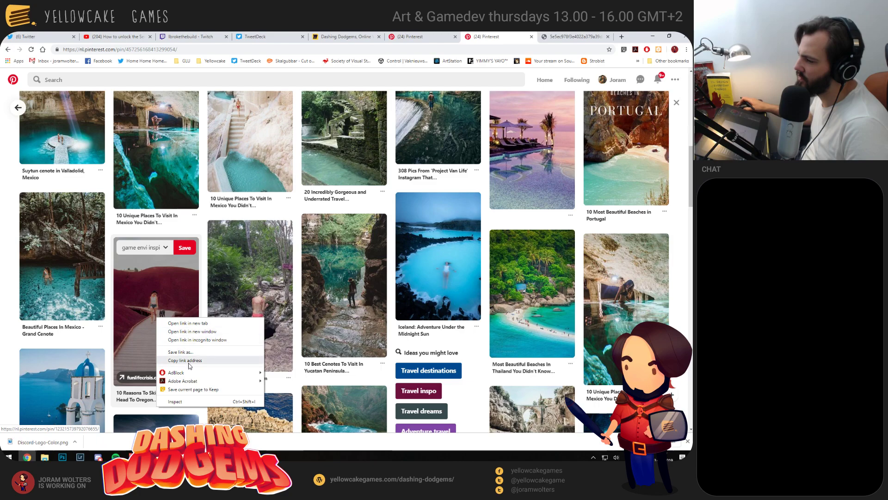
left_click(139, 288)
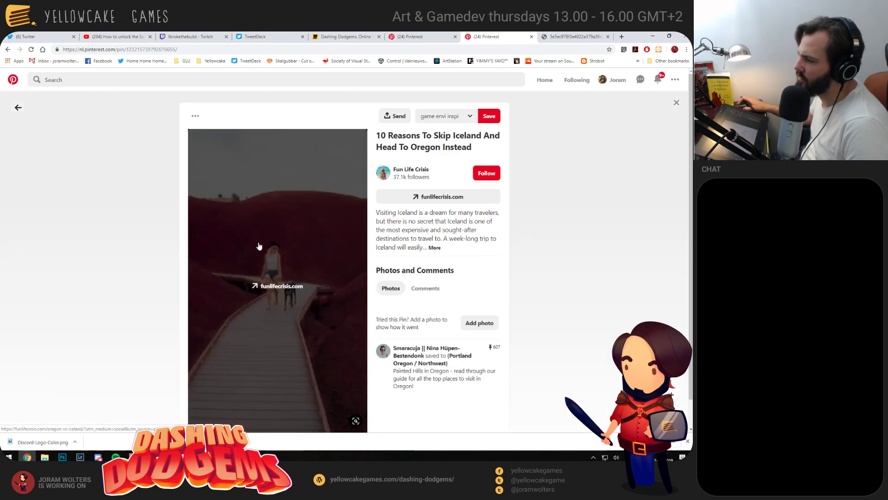
right_click(258, 242)
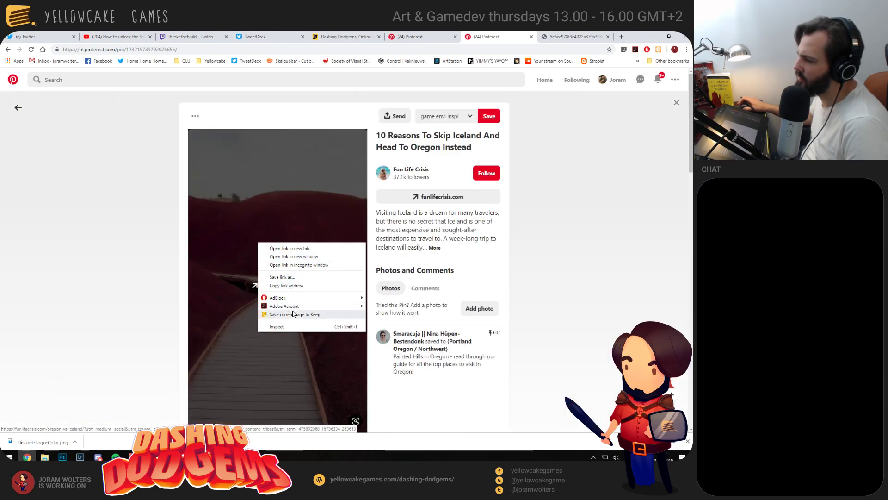
left_click(102, 232)
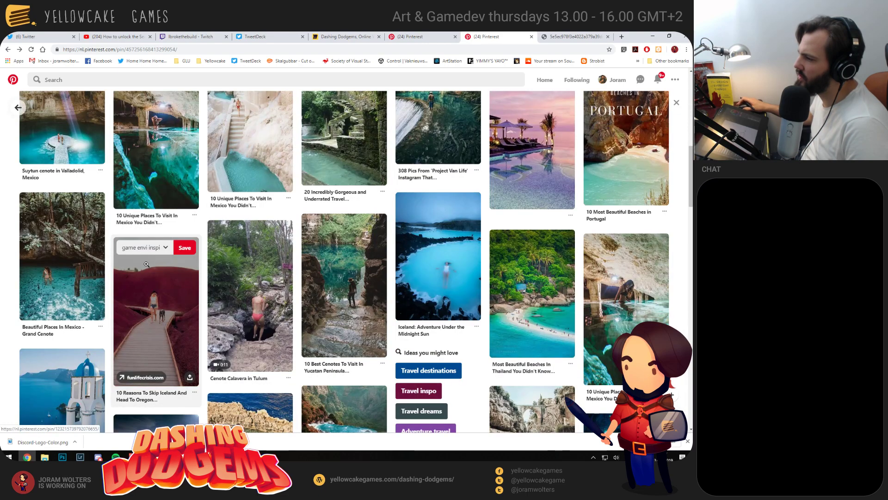
Look over more cenote-related pins, and go back to the 100 Caribbean Islands pin with its related pins
scroll(165, 275, "down", 2)
scroll(278, 158, "up", 1)
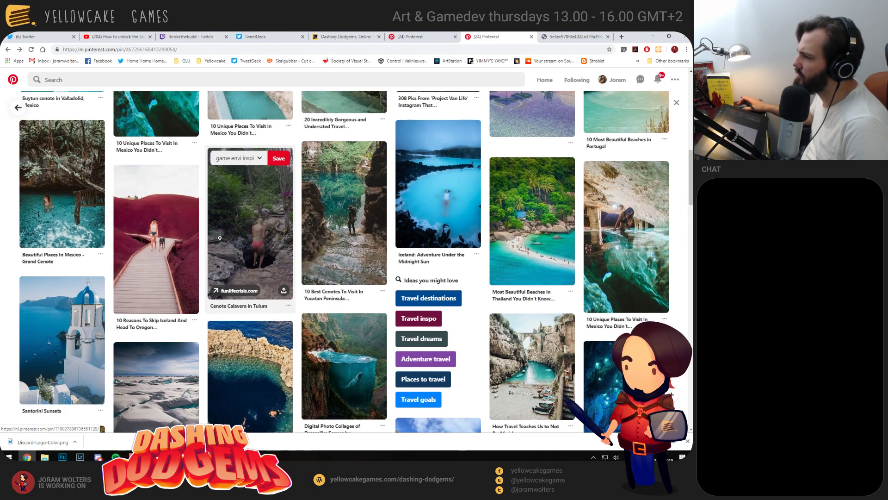
scroll(356, 153, "down", 1)
key("alt+Left")
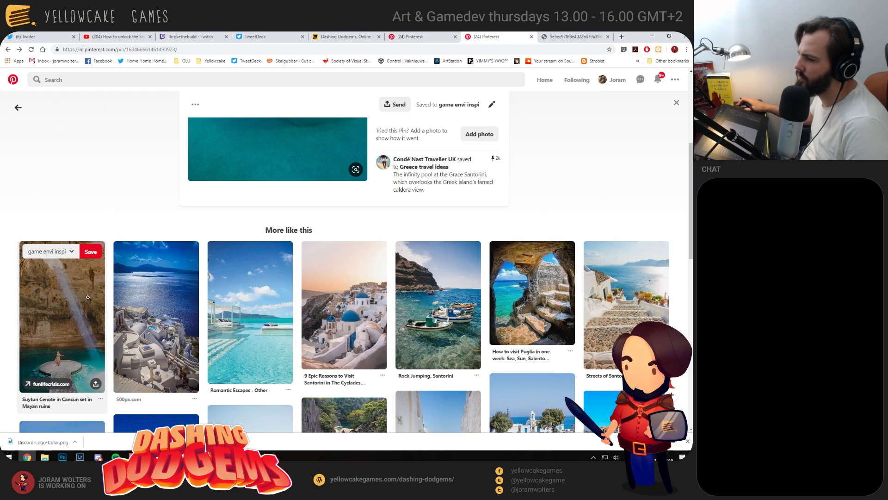
left_click(93, 283)
scroll(153, 231, "down", 4)
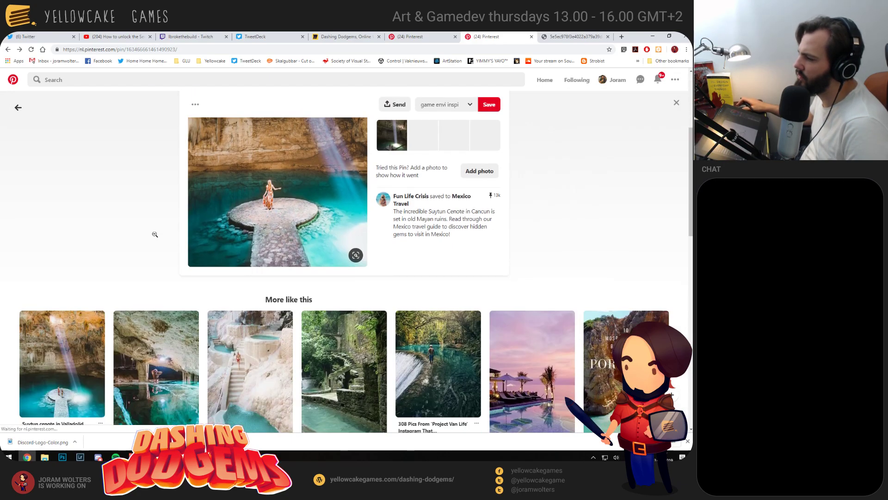
key("alt+Left")
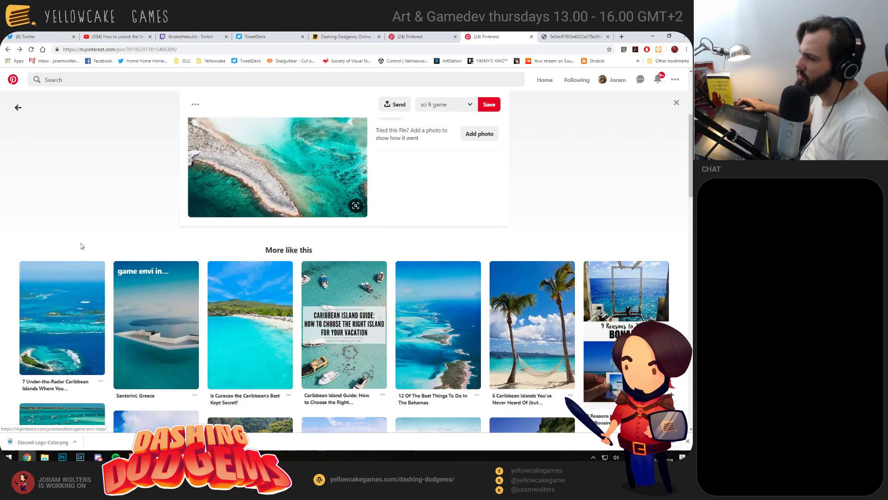
scroll(80, 245, "down", 1)
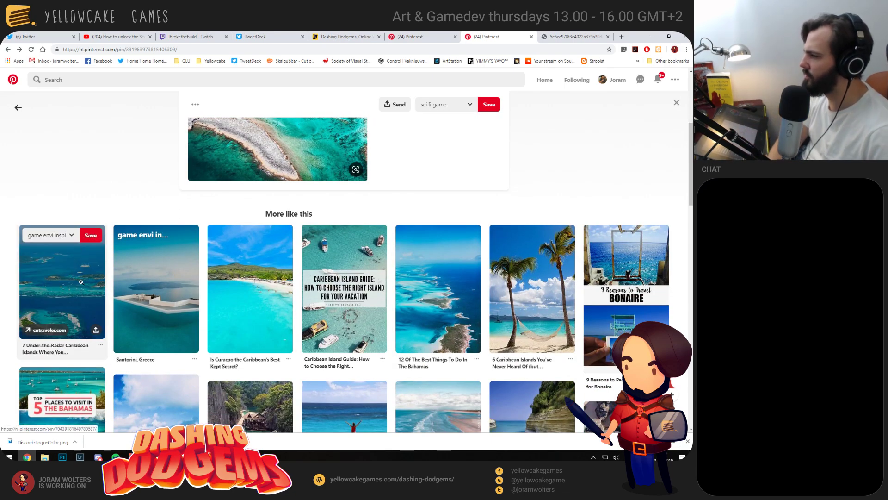
Search Google Images for "atlanterhavsveien" in a new browser tab
key("ctrl+t")
type("atlanterhavs")
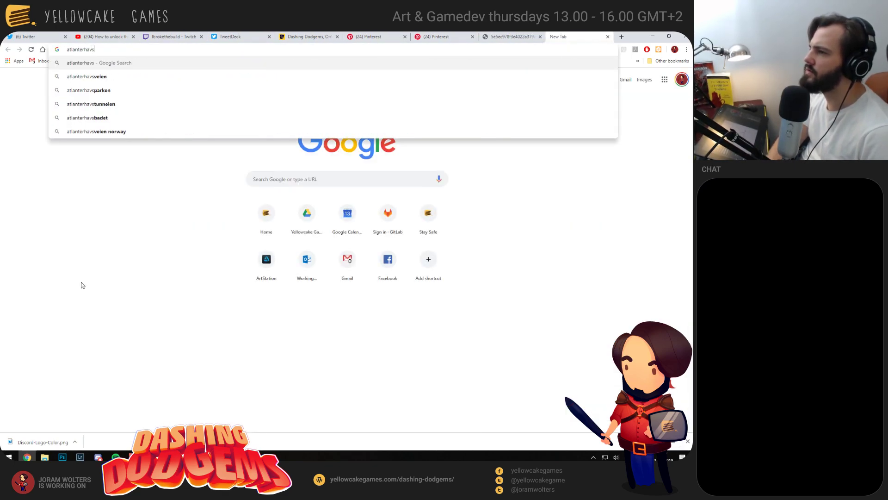
type("veien")
key("Return")
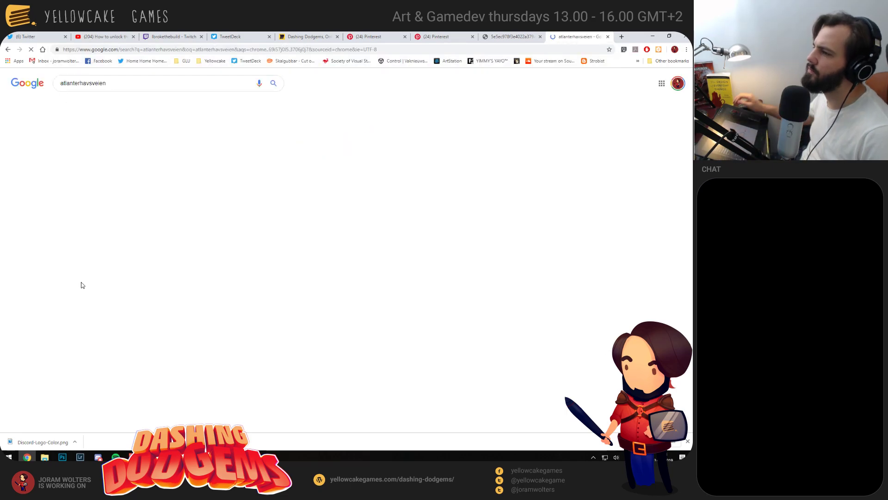
left_click(85, 104)
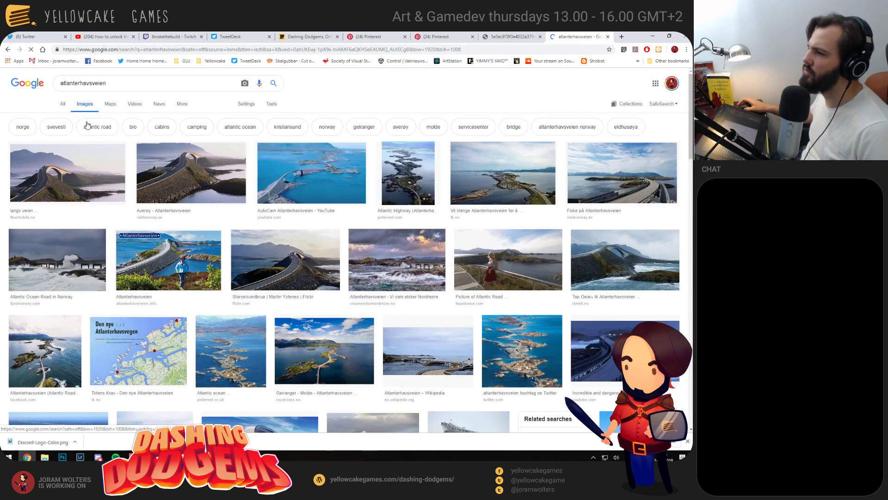
Preview the AutoCam Atlanterhavsveien image and open the adjacent Atlantic Highway aerial photo in a new browser tab
left_click(313, 196)
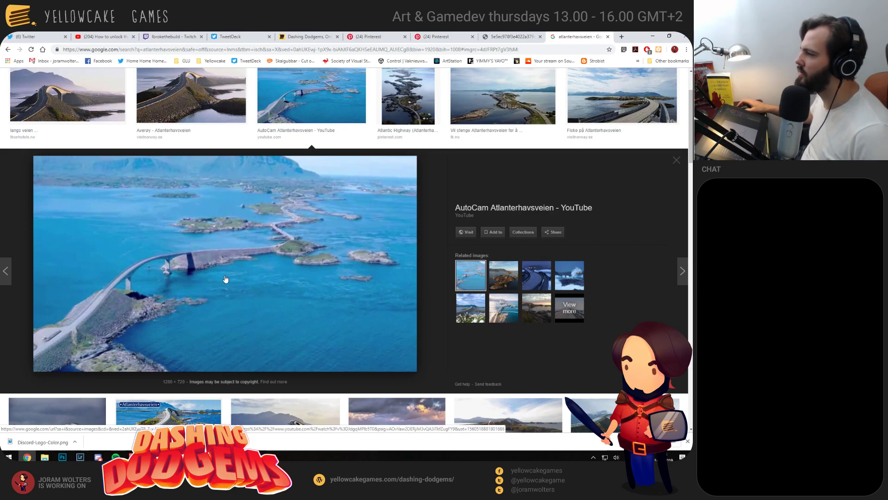
scroll(261, 282, "up", 1)
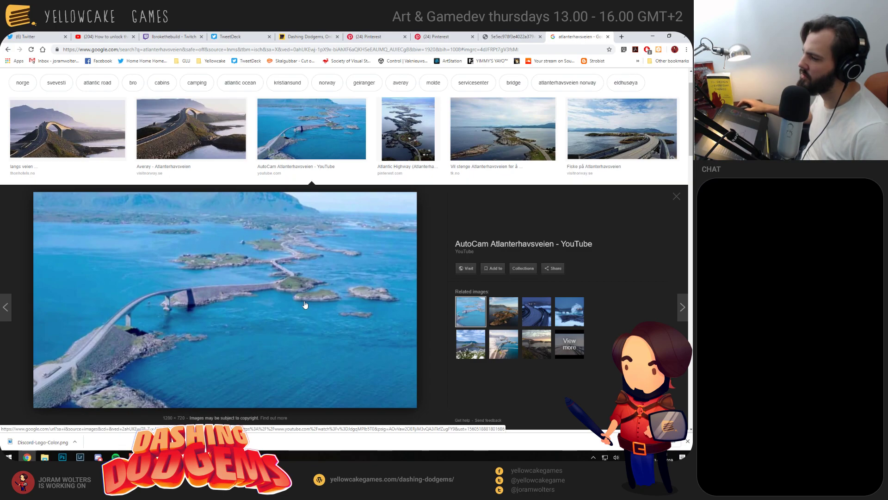
key("Right")
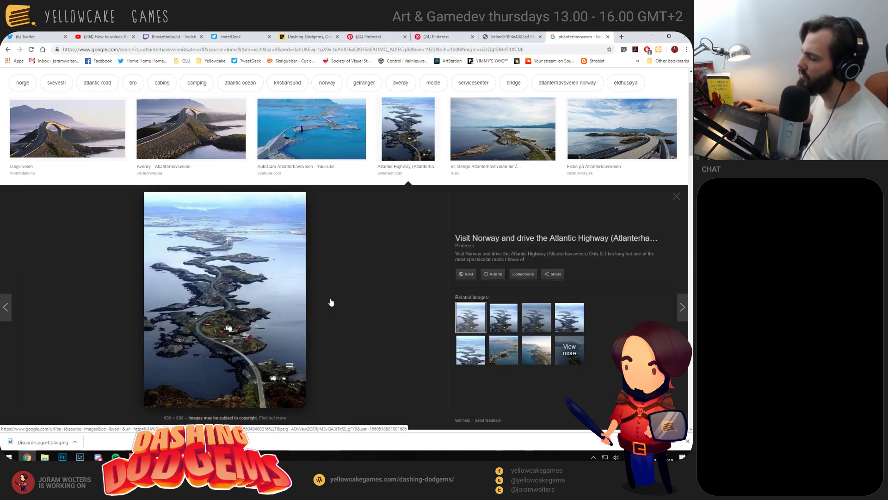
right_click(255, 257)
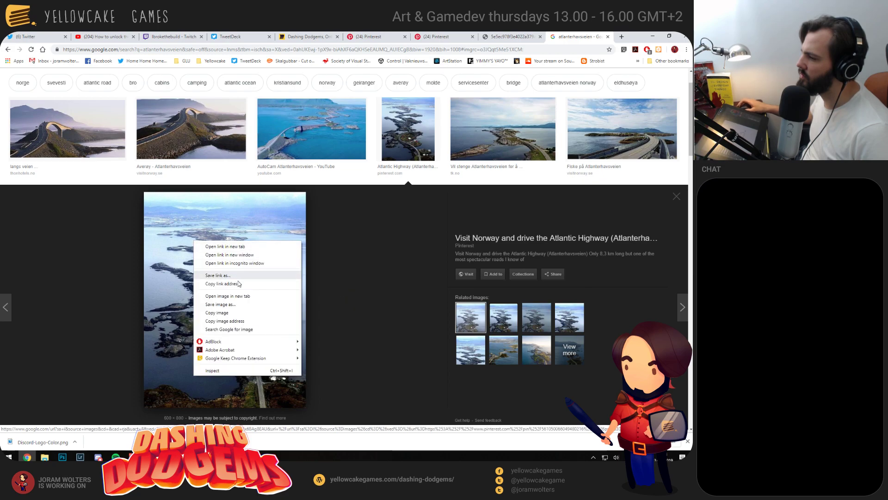
left_click(246, 295)
scroll(427, 237, "up", 1)
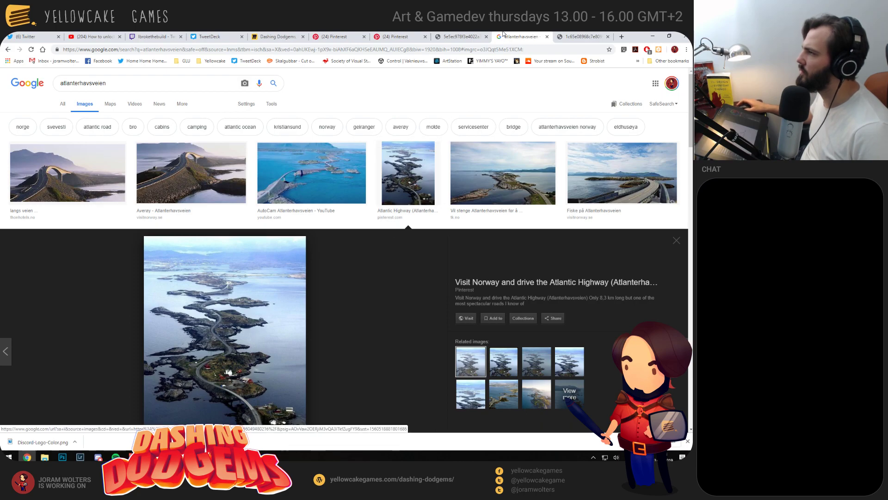
Return to Pinterest, open the 12 Of The Best Things To Do In The Bahamas pin and look through its related pins
key("ctrl+shift+Tab")
key("ctrl+Tab")
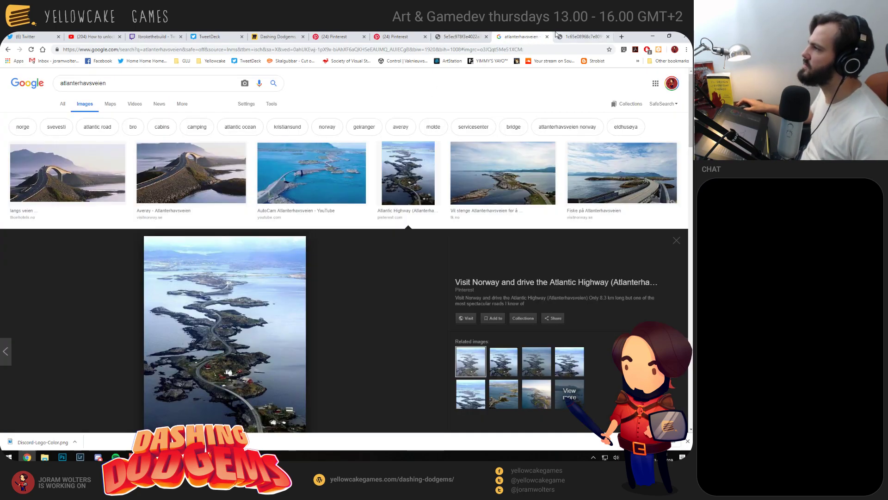
left_click(379, 36)
scroll(158, 180, "down", 1)
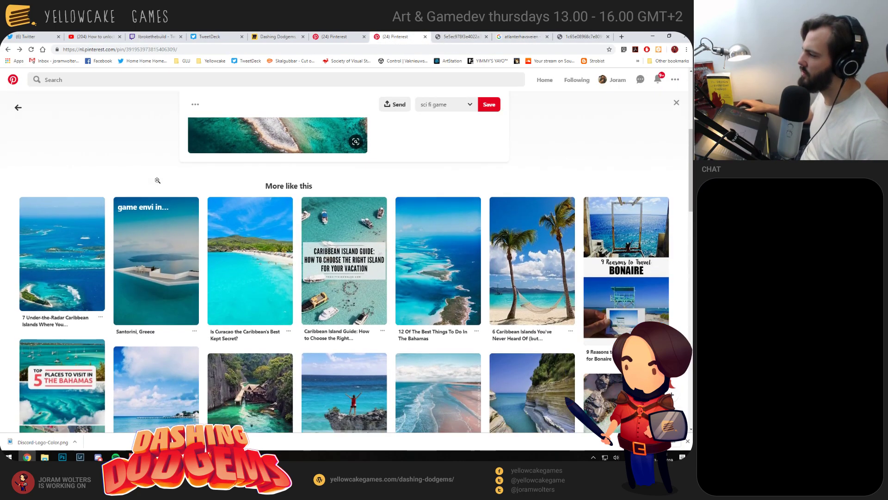
left_click(435, 259)
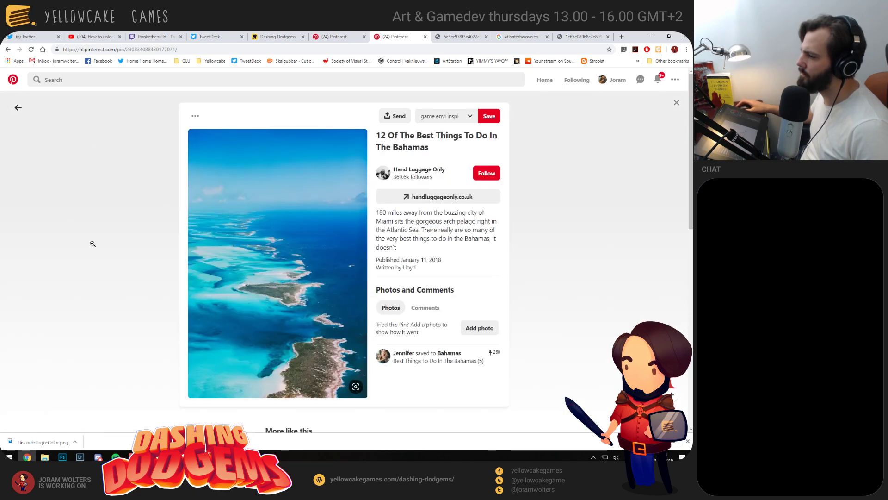
scroll(93, 244, "down", 6)
scroll(96, 243, "up", 2)
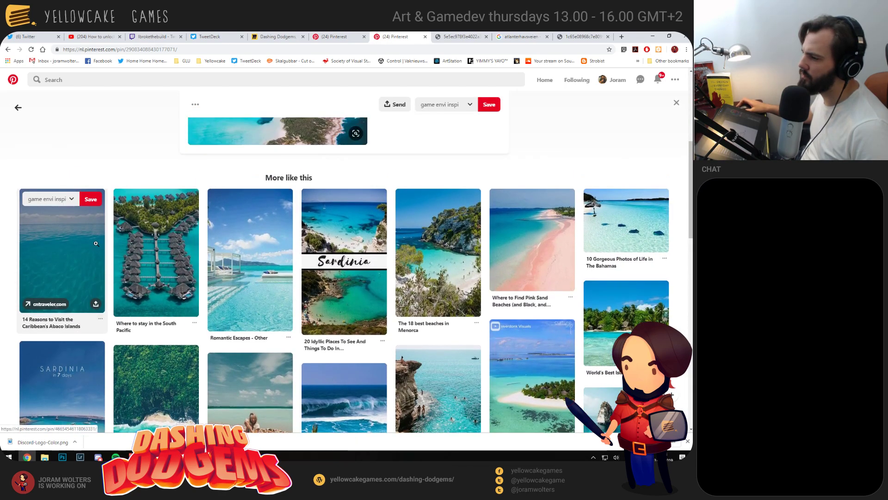
scroll(117, 177, "up", 5)
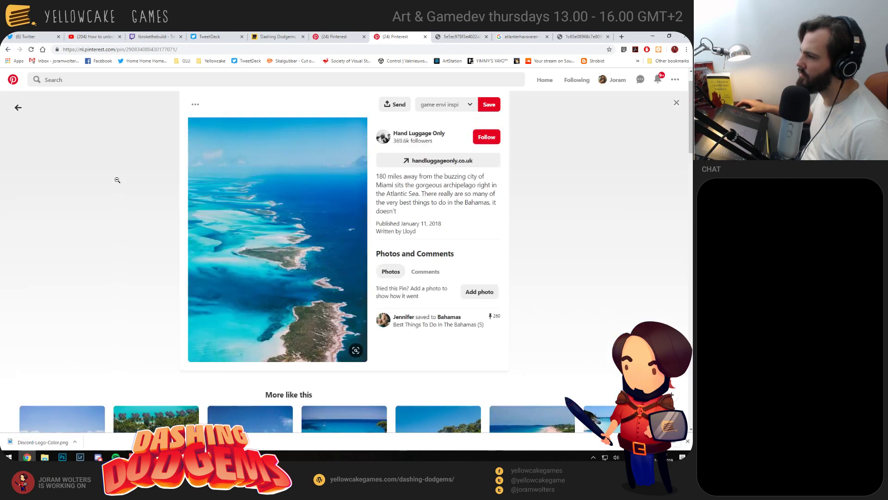
View the separately opened Atlantic Highway and cenote images, and return to the Bahamas pin
left_click(579, 35)
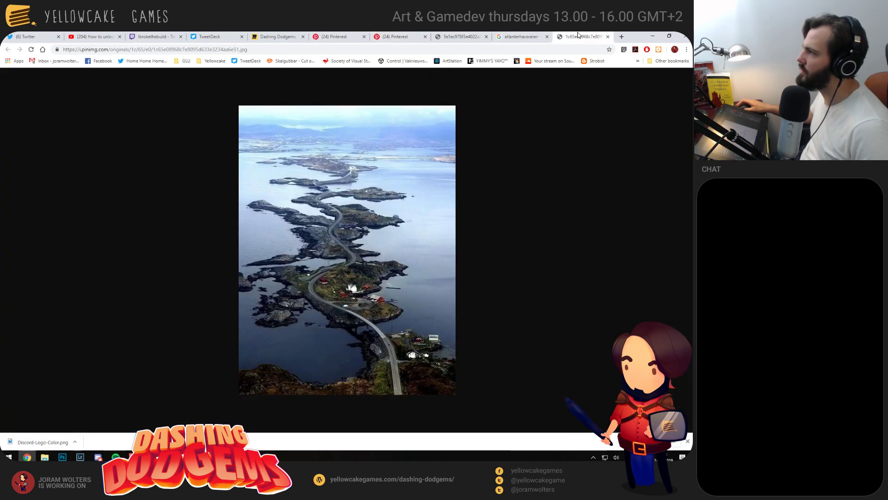
left_click(461, 37)
left_click(394, 36)
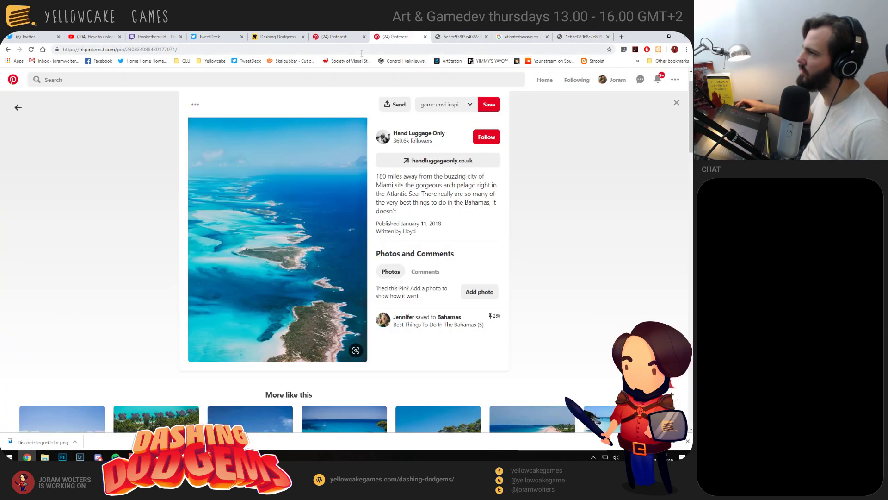
Look through the Bahamas pin's related pins, open The Nutshell Guide to Visiting Malta and open its image in a new tab
scroll(125, 221, "down", 3)
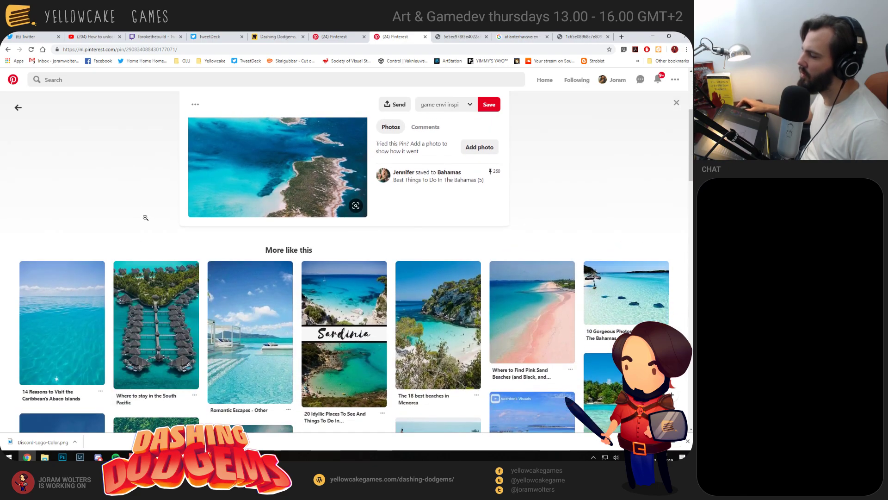
scroll(172, 235, "down", 5)
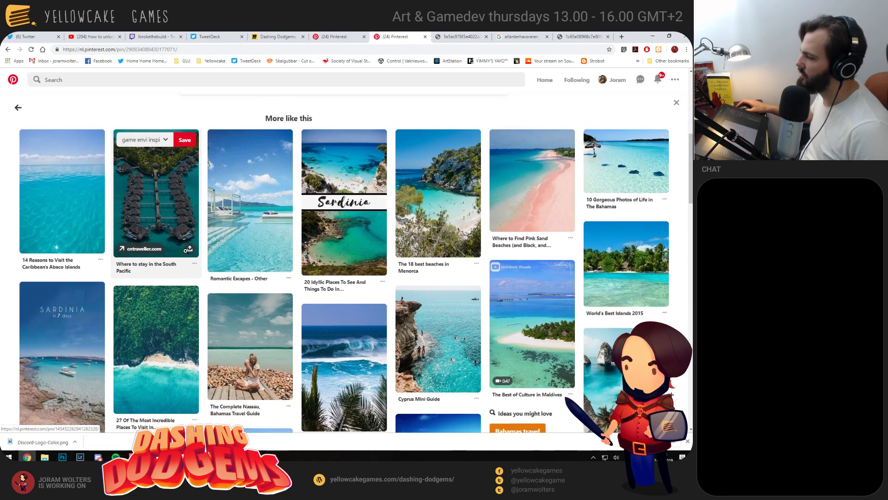
scroll(3, 161, "down", 3)
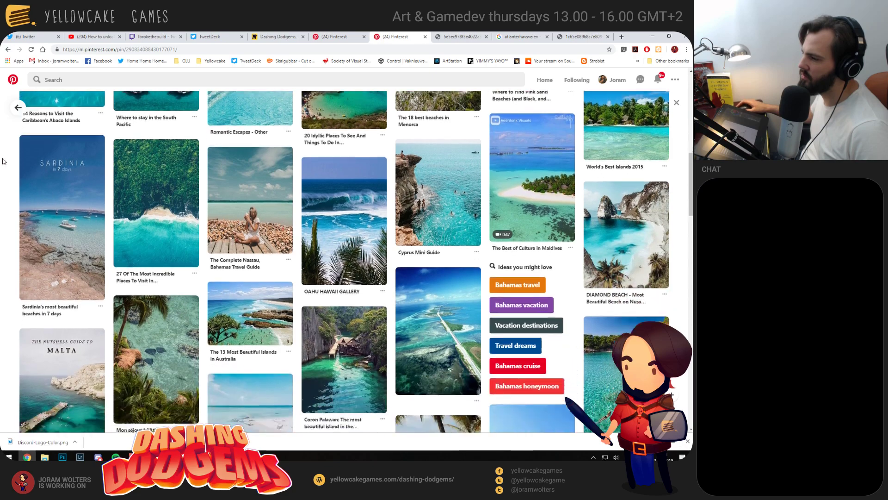
right_click(74, 301)
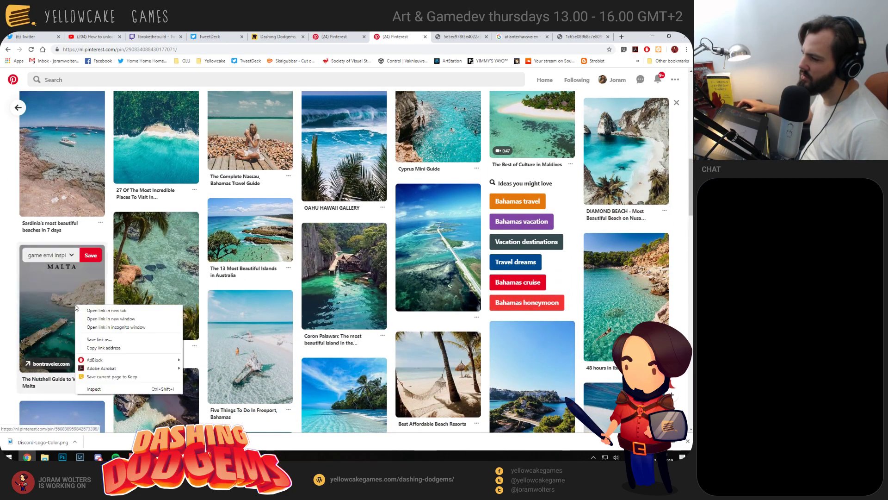
left_click(55, 293)
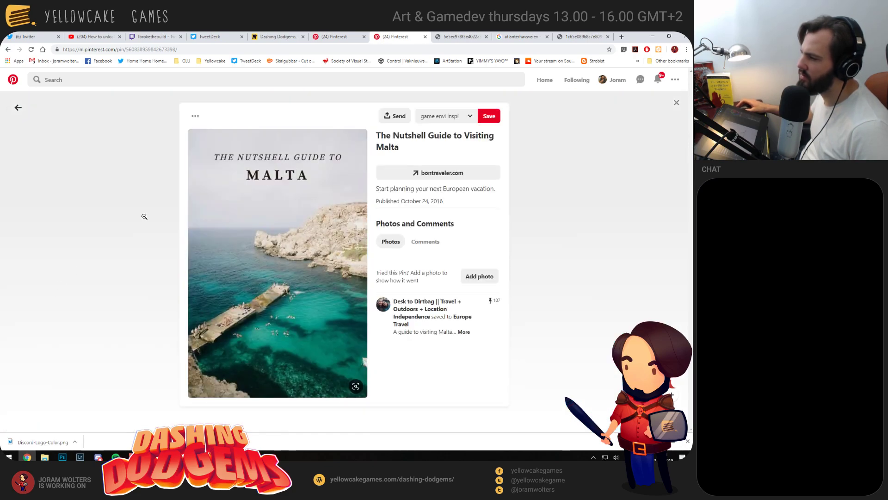
right_click(292, 264)
left_click(325, 318)
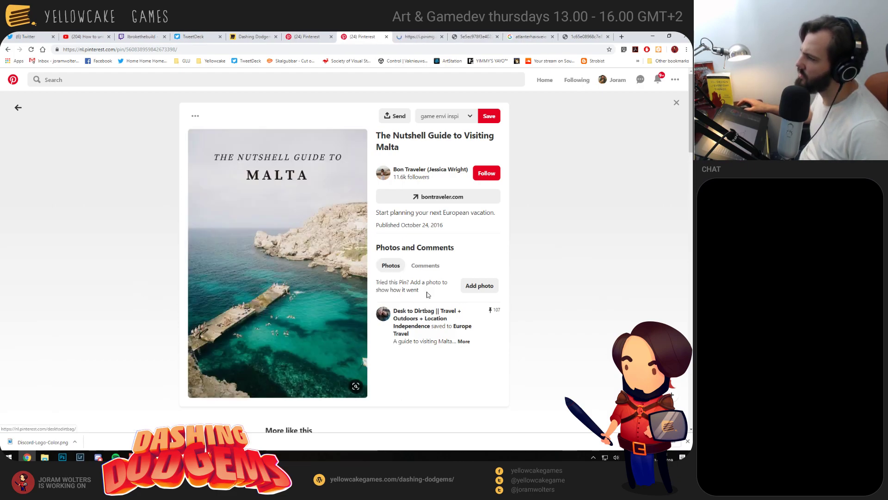
Look through the Malta pin's related pins and return to the separately opened Atlantic Highway aerial image
scroll(131, 245, "down", 7)
scroll(131, 245, "up", 2)
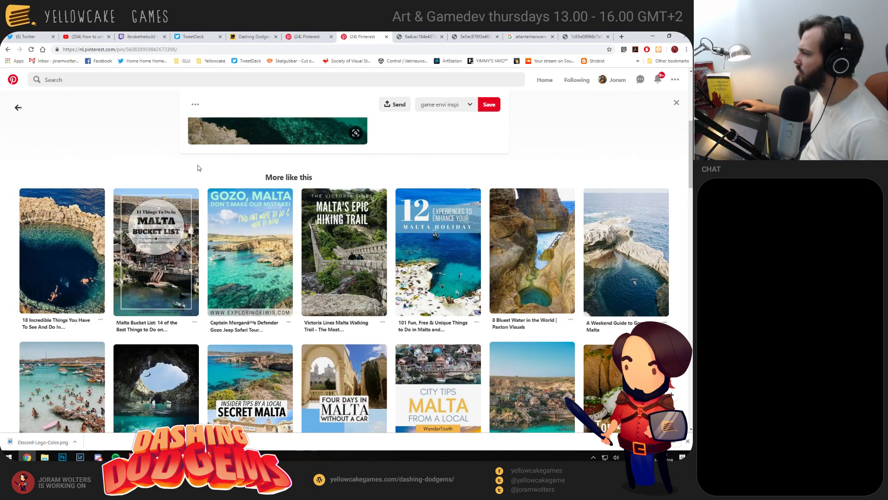
scroll(198, 168, "down", 3)
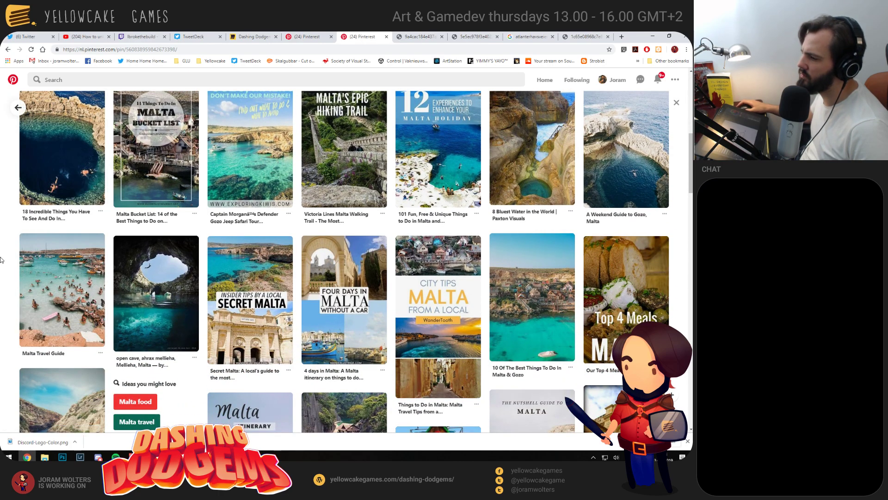
scroll(1, 260, "down", 5)
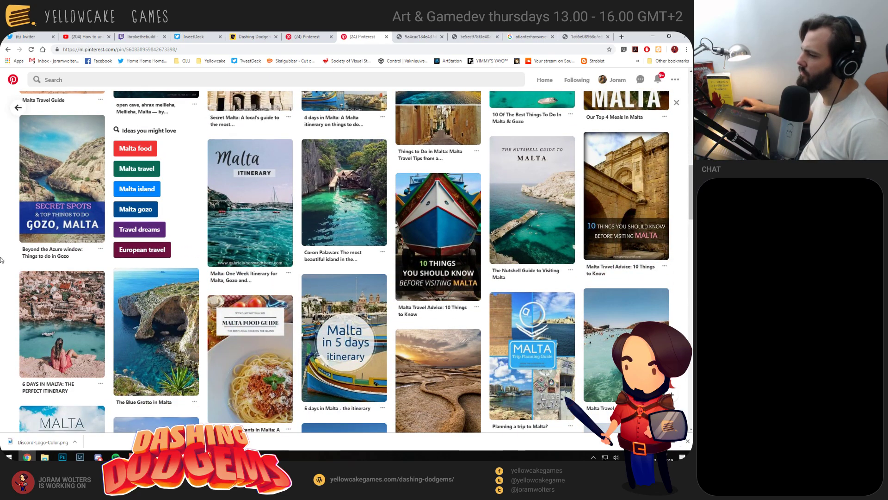
scroll(2, 260, "up", 10)
key("ctrl+Tab")
key("ctrl+Tab")
key("ctrl+Tab")
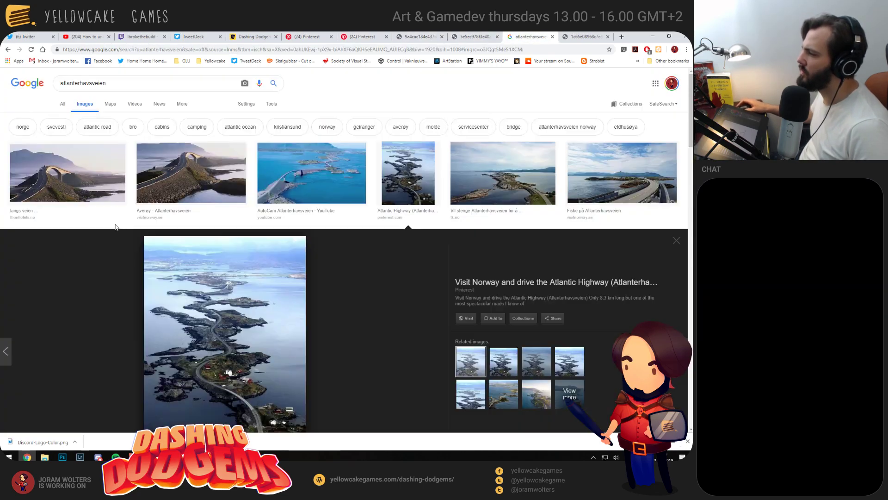
key("ctrl+Tab")
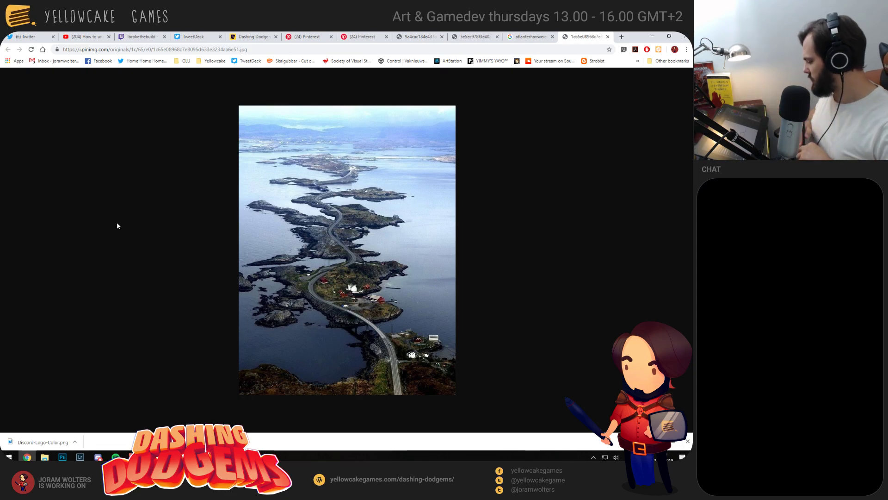
Switch to Photoshop and sketch a faint irregular oval island outline in the empty area beside the upper single pillar
key("alt+Tab")
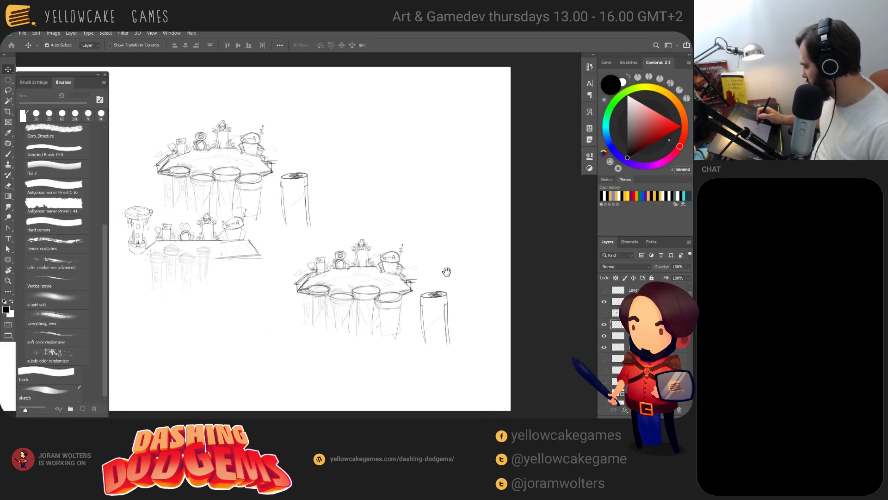
key("b")
mouse_move(327, 258)
left_mouse_down()
mouse_move(347, 238)
mouse_move(453, 303)
mouse_move(433, 298)
left_mouse_up()
key("ctrl+Tab")
key("ctrl+Tab")
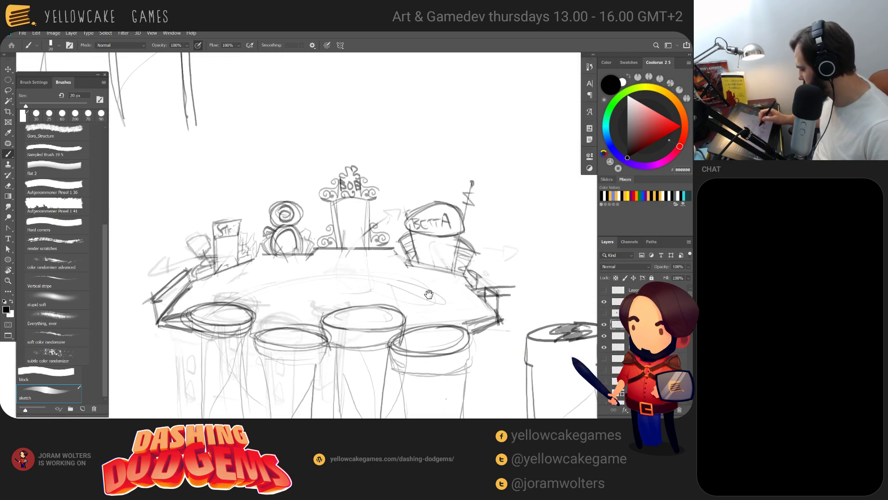
scroll(427, 283, "down", 5)
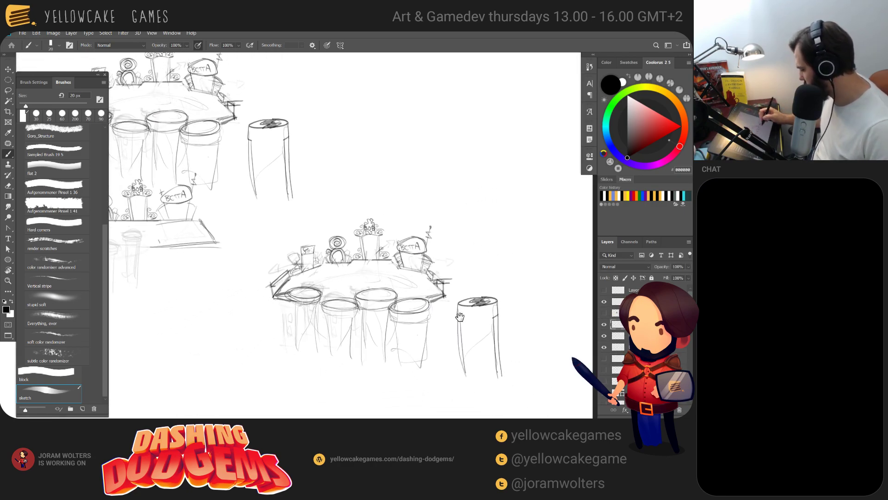
mouse_move(377, 211)
left_mouse_down()
mouse_move(468, 313)
mouse_move(439, 338)
left_mouse_up()
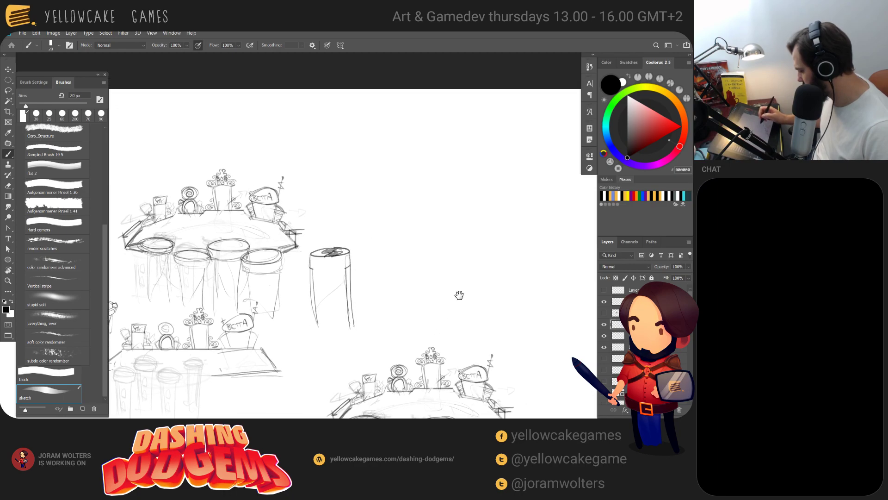
left_click_drag(461, 294, 410, 313)
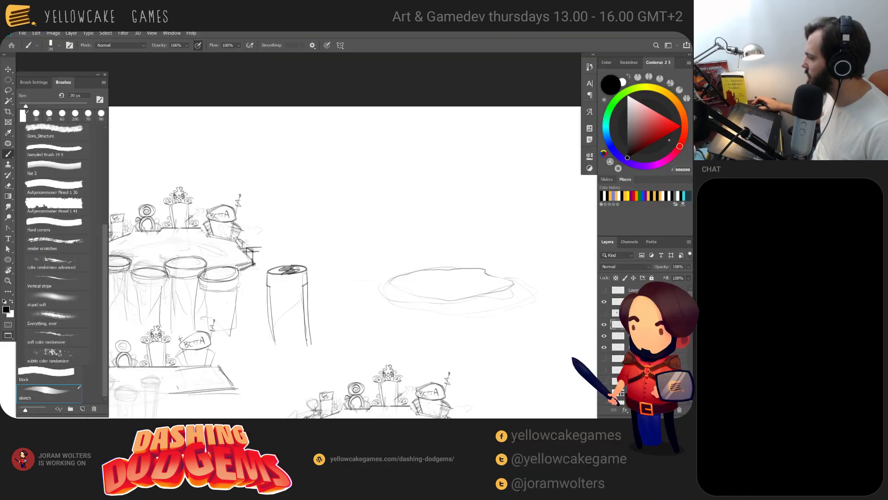
Close the browser's downloads bar and switch the OBS livestream to the brb scene
left_click(688, 441)
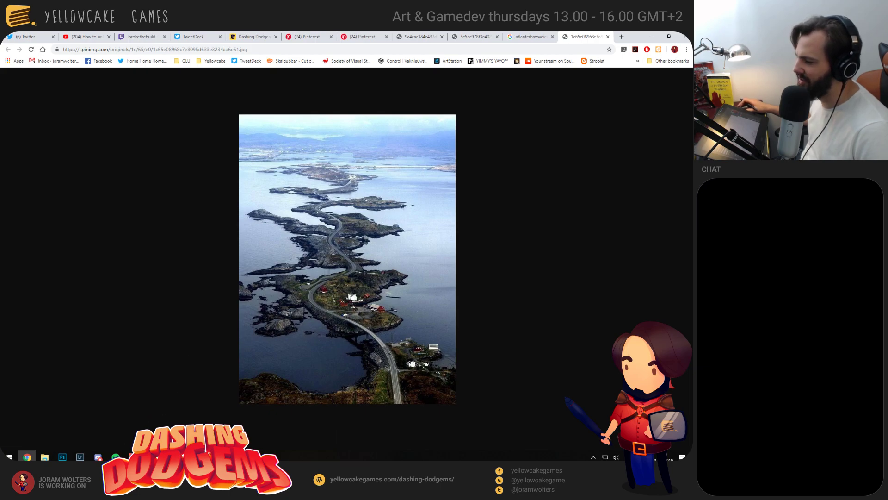
key("alt+Tab")
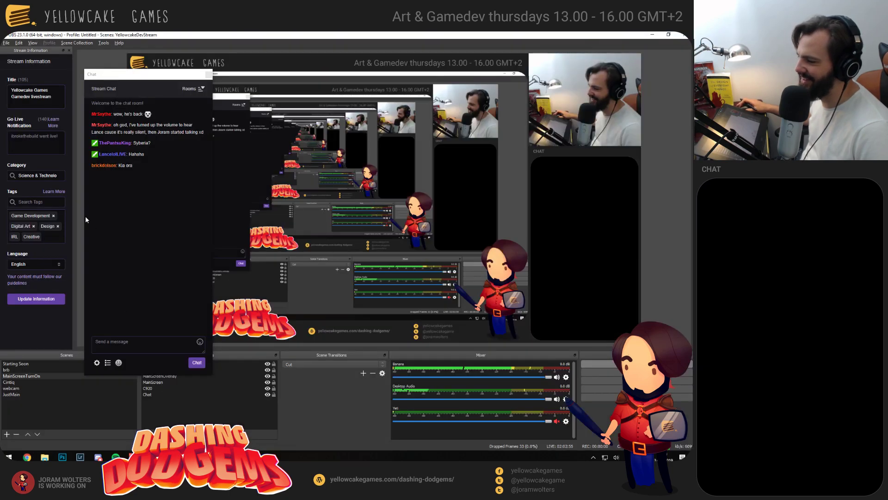
left_click(10, 371)
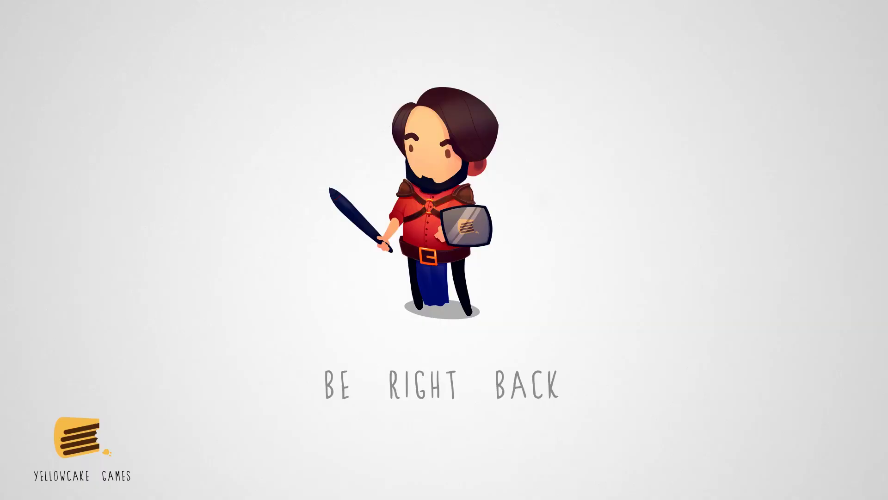
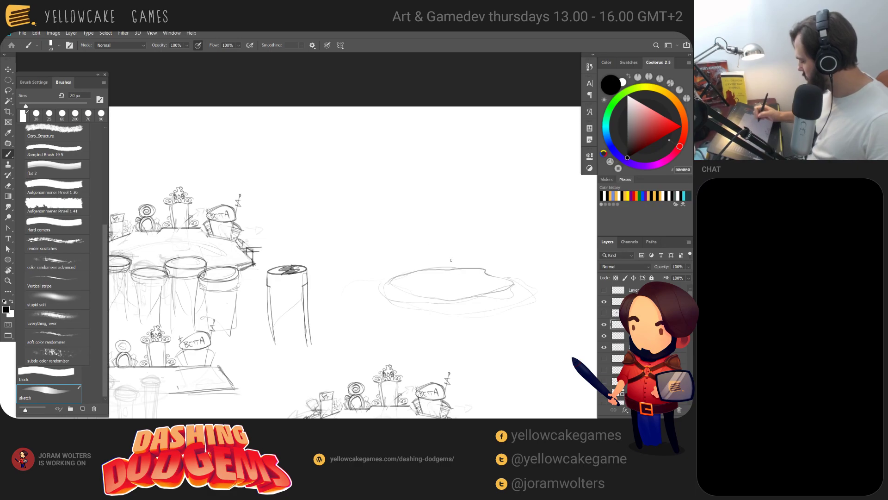
Fade the rough island outline with a 90 px Hard Round Opacity eraser so it can serve as a guide
left_click_drag(456, 235, 451, 239)
key("ctrl+z")
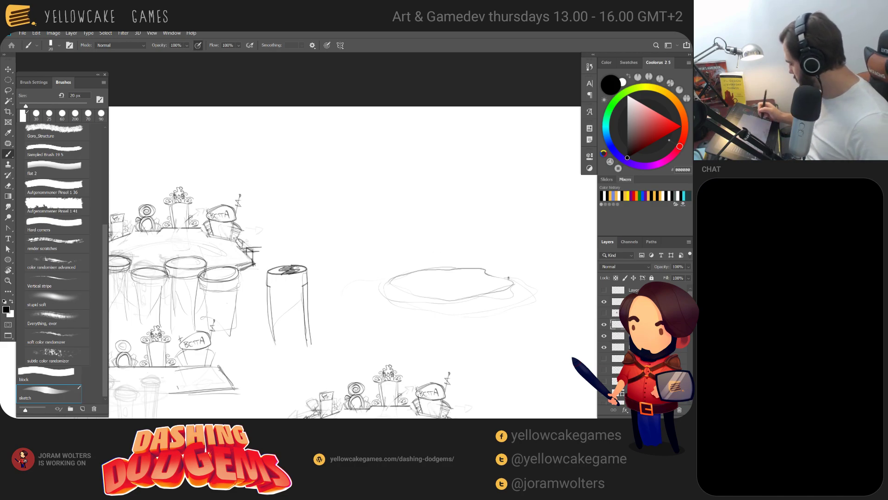
mouse_move(472, 284)
left_mouse_down()
mouse_move(436, 270)
mouse_move(473, 305)
left_mouse_up()
key("e")
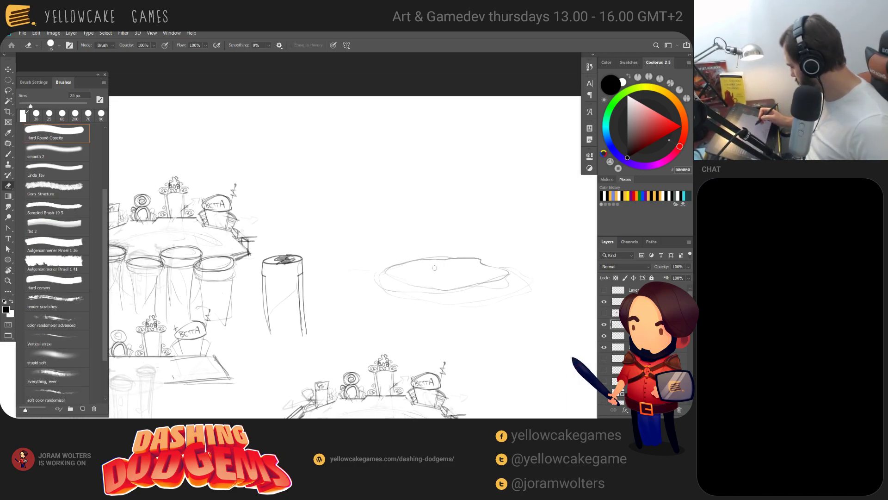
mouse_move(452, 254)
left_mouse_down()
mouse_move(394, 290)
mouse_move(501, 263)
mouse_move(464, 284)
mouse_move(422, 284)
left_mouse_up()
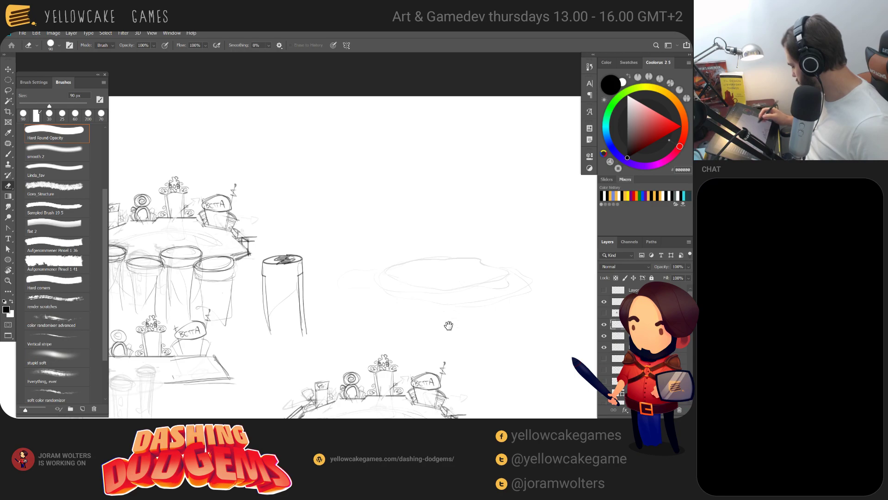
mouse_move(405, 344)
left_mouse_down()
mouse_move(478, 199)
mouse_move(478, 299)
mouse_move(449, 307)
left_mouse_up()
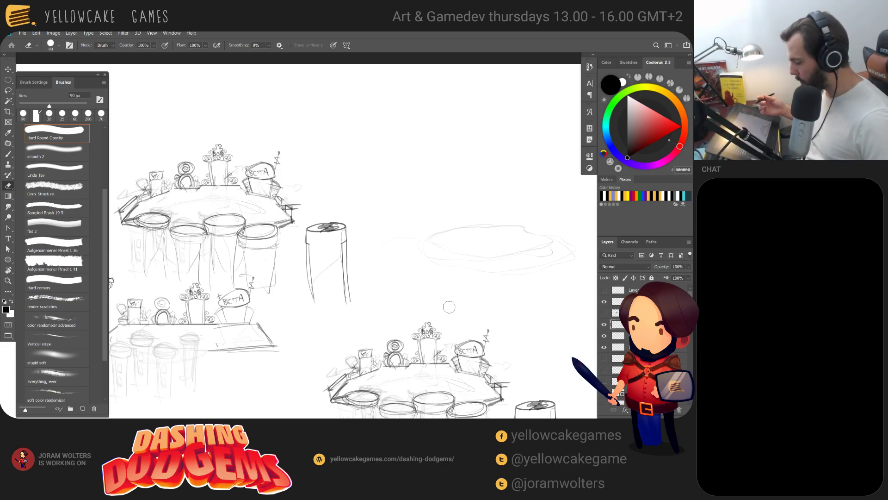
Examine the lower copy of the platform sketch, with its buildings and pillars, as reference for the new platform
mouse_move(480, 262)
left_mouse_down()
mouse_move(451, 244)
mouse_move(433, 89)
left_mouse_up()
left_click_drag(522, 202, 553, 193)
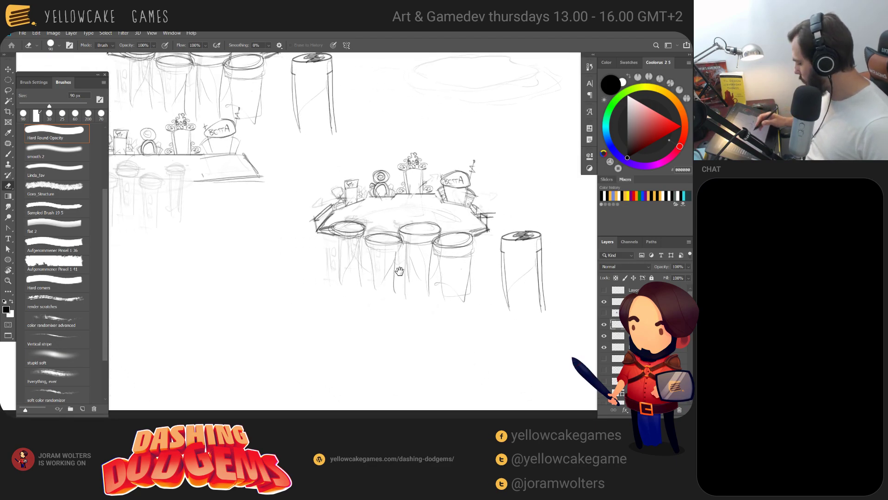
mouse_move(400, 271)
left_mouse_down()
mouse_move(478, 291)
mouse_move(458, 308)
mouse_move(453, 282)
mouse_move(462, 305)
mouse_move(488, 290)
left_mouse_up()
key("ctrl+plus")
key("ctrl+plus")
mouse_move(410, 305)
left_mouse_down()
mouse_move(482, 280)
mouse_move(262, 326)
left_mouse_up()
key("b")
mouse_move(519, 166)
left_mouse_down()
mouse_move(444, 274)
mouse_move(465, 287)
mouse_move(341, 296)
left_mouse_up()
key("ctrl+minus")
key("ctrl+minus")
Sketch a large elliptical platform outline over the faint island guide with the 20 px sketch brush, undoing the unsuitable strokes
key("r")
left_click_drag(473, 201, 455, 163)
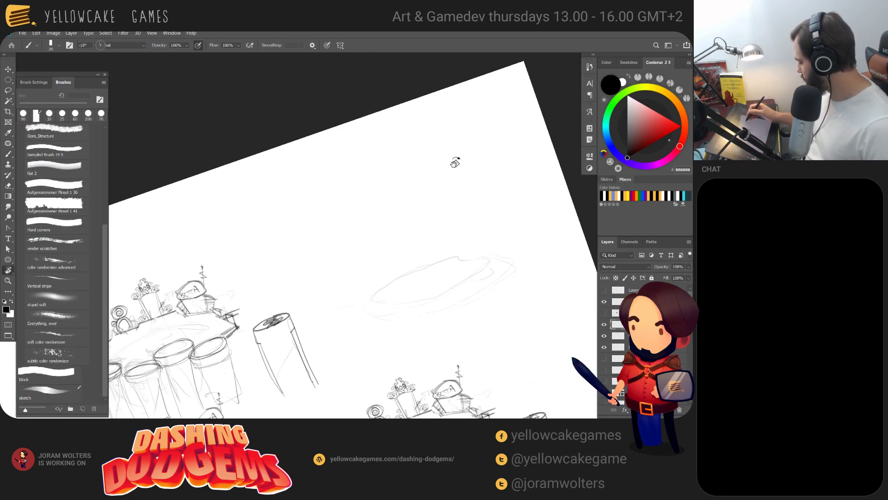
key("b")
mouse_move(335, 296)
left_mouse_down()
mouse_move(486, 296)
mouse_move(370, 308)
mouse_move(518, 245)
left_mouse_up()
key("ctrl+z")
mouse_move(422, 317)
left_mouse_down()
mouse_move(409, 245)
mouse_move(390, 254)
mouse_move(479, 276)
mouse_move(384, 252)
mouse_move(538, 242)
left_mouse_up()
key("ctrl+z")
key("ctrl+z")
mouse_move(503, 196)
left_mouse_down()
mouse_move(437, 215)
mouse_move(532, 218)
mouse_move(506, 209)
left_mouse_up()
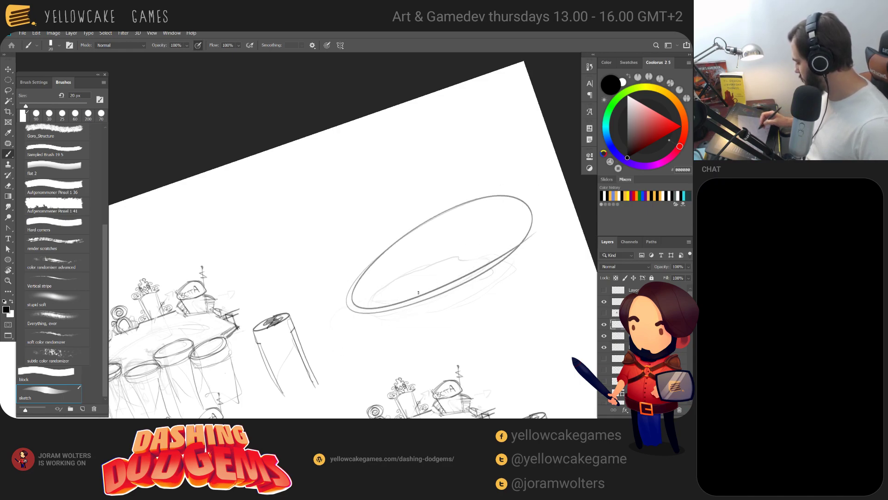
Sketch four overlapping ellipses for the pillar tops along the front edge of the oval platform, redoing the second one
mouse_move(412, 303)
left_mouse_down()
mouse_move(433, 283)
mouse_move(482, 279)
left_mouse_up()
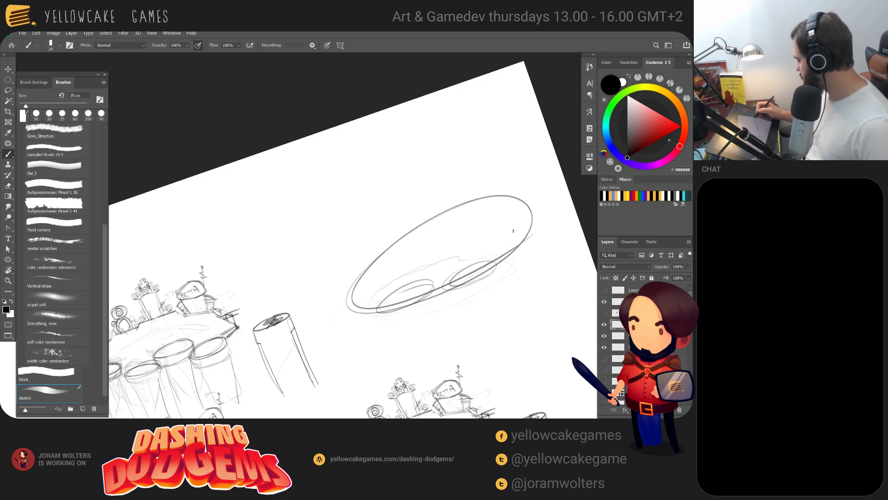
mouse_move(509, 233)
left_mouse_down()
mouse_move(521, 228)
mouse_move(509, 250)
left_mouse_up()
key("ctrl+z")
key("ctrl+z")
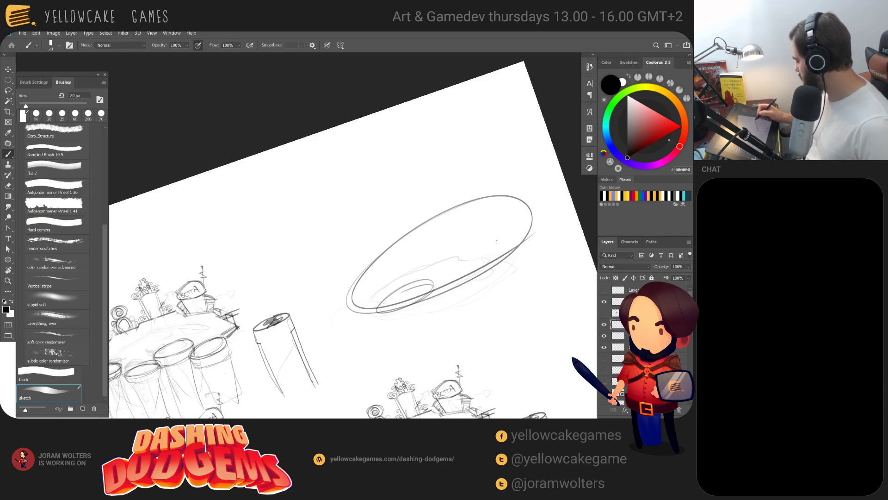
mouse_move(425, 277)
left_mouse_down()
mouse_move(469, 262)
mouse_move(425, 279)
left_mouse_up()
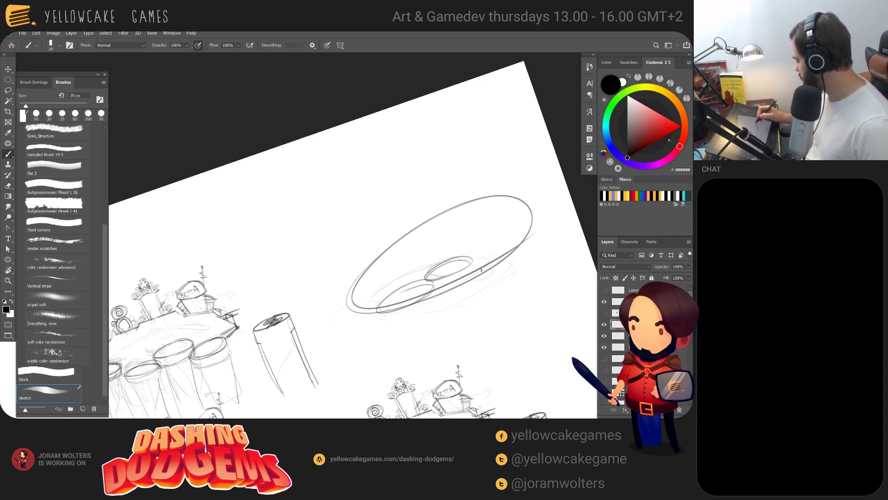
left_click_drag(481, 270, 511, 260)
Sketch three simple building outlines along the rear edge of the oval platform, undoing the first attempts
key("r")
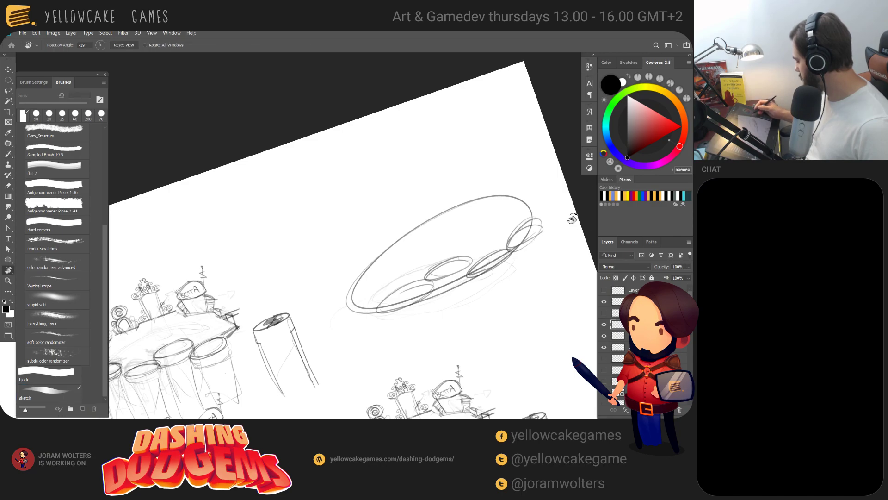
key("Escape")
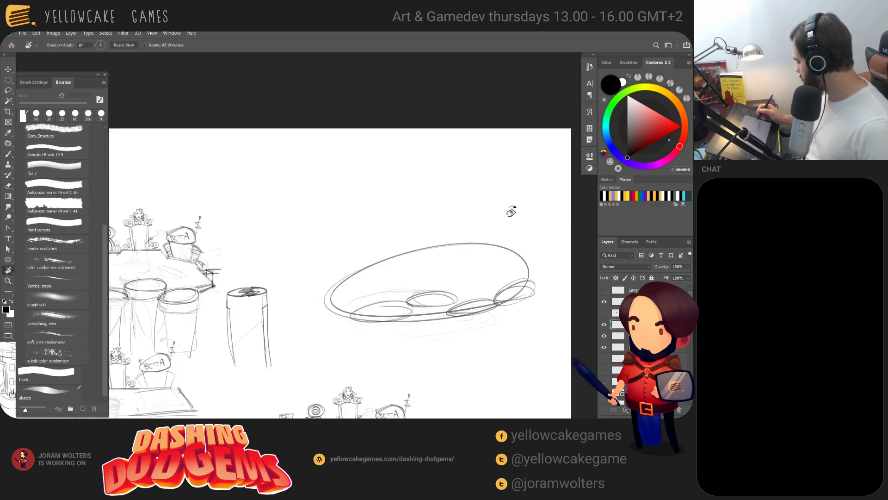
left_click_drag(512, 211, 488, 188)
key("b")
left_click_drag(407, 284, 464, 293)
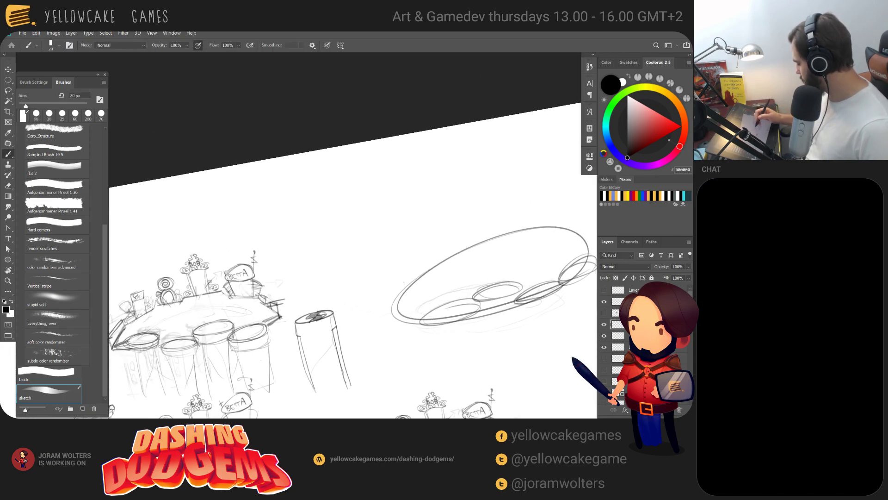
mouse_move(409, 290)
left_mouse_down()
mouse_move(421, 254)
mouse_move(402, 290)
left_mouse_up()
mouse_move(420, 252)
left_mouse_down()
mouse_move(427, 287)
mouse_move(421, 255)
left_mouse_up()
key("ctrl+z")
key("ctrl+z")
key("ctrl+z")
key("ctrl+z")
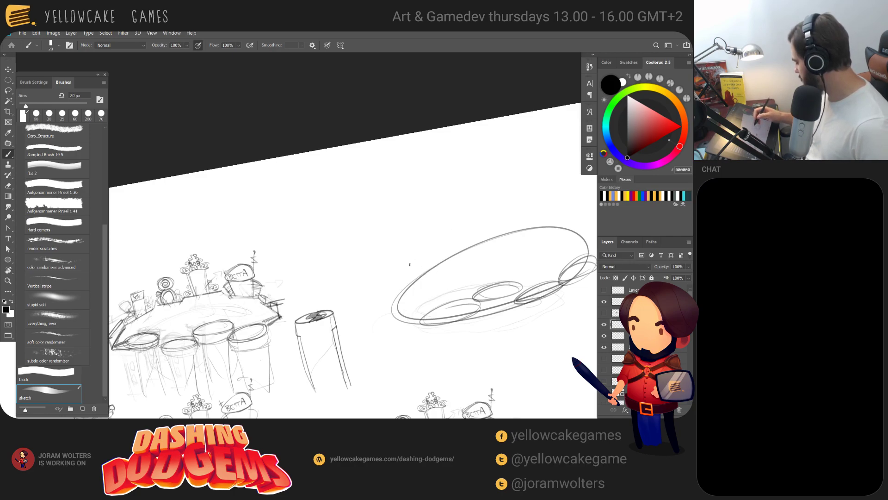
mouse_move(426, 274)
left_mouse_down()
mouse_move(407, 293)
mouse_move(408, 248)
mouse_move(442, 261)
mouse_move(511, 236)
left_mouse_up()
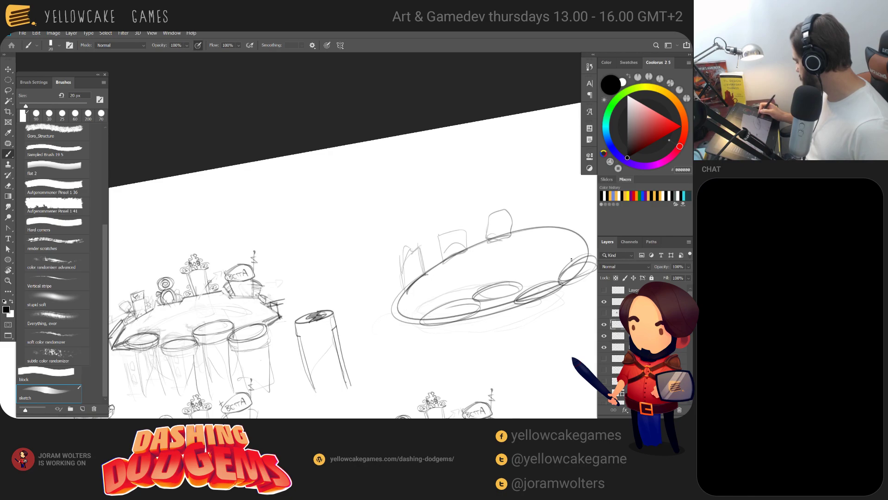
Sketch an inner rim line and rough shapes in the middle of the oval platform
mouse_move(565, 268)
left_mouse_down()
mouse_move(558, 234)
mouse_move(443, 317)
mouse_move(500, 271)
mouse_move(435, 298)
mouse_move(450, 272)
left_mouse_up()
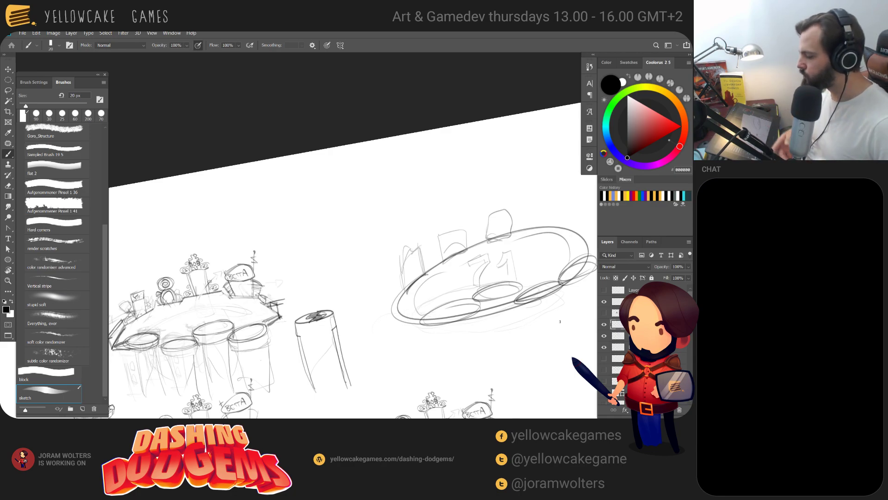
Switch to Unity and view the four pillars beside the level platform for comparison with the sketch
key("alt+Tab")
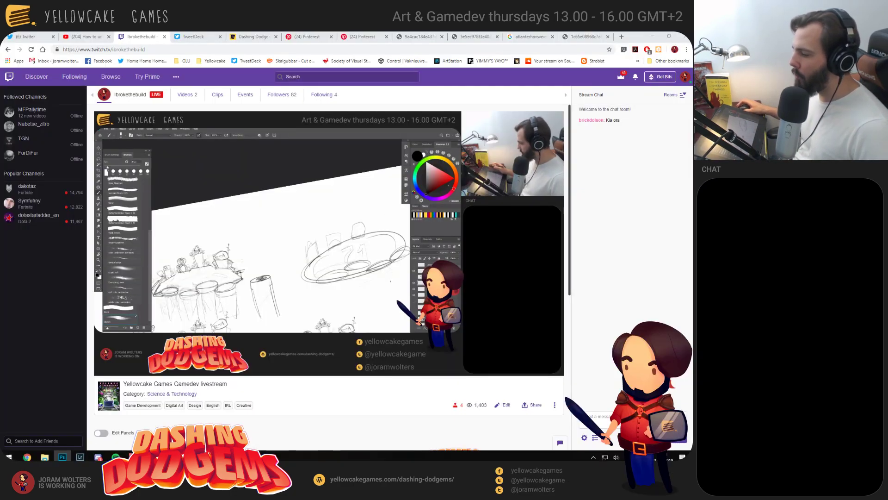
key("alt+Tab")
key("alt+Tab")
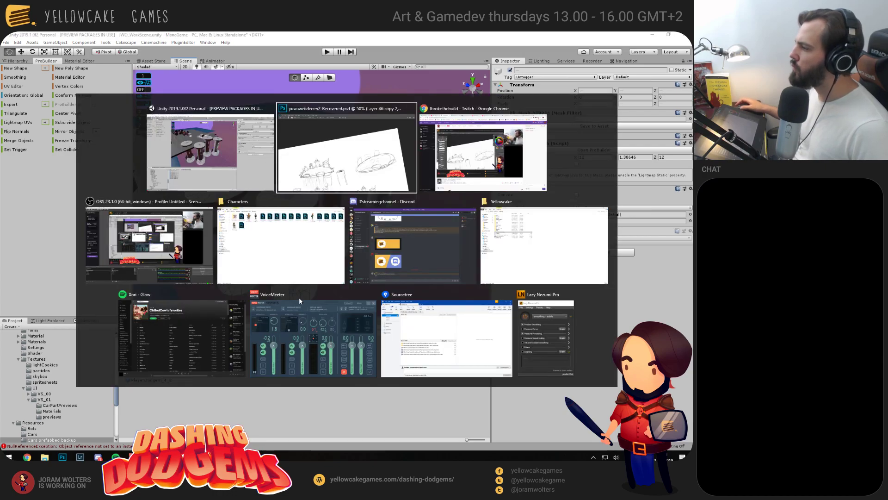
left_click(329, 171)
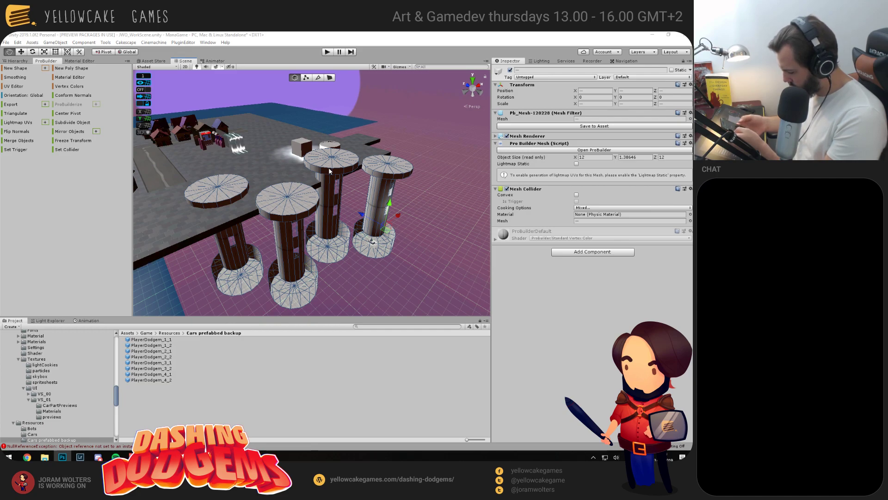
Switch to Discord and check a participant's options in the Live with Developers voice channel
left_click(98, 458)
left_click(74, 147)
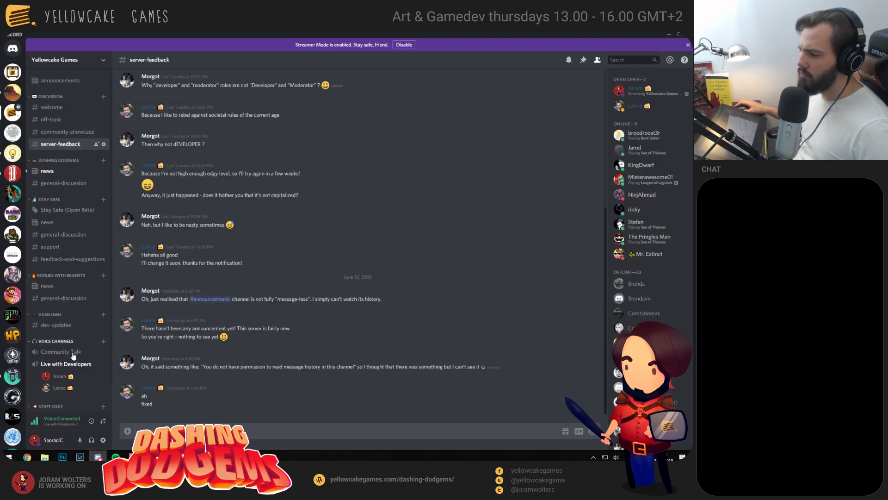
scroll(58, 361, "down", 1)
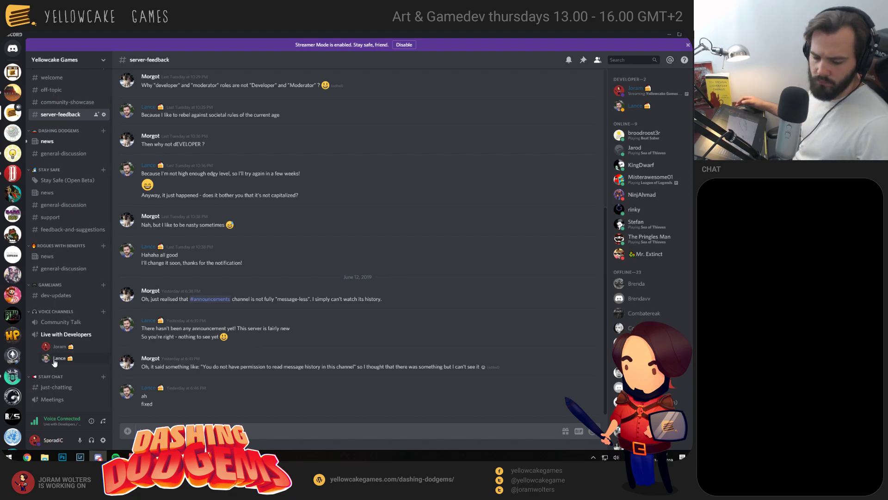
right_click(59, 359)
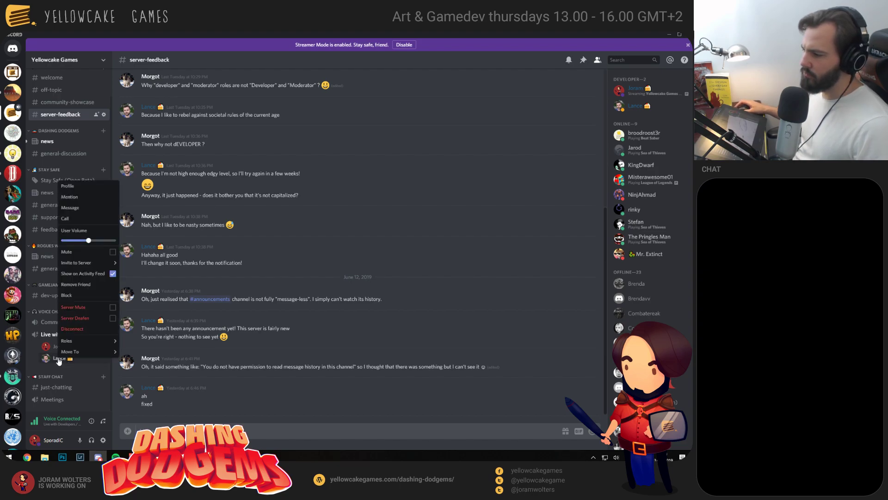
mouse_move(88, 352)
left_click(212, 363)
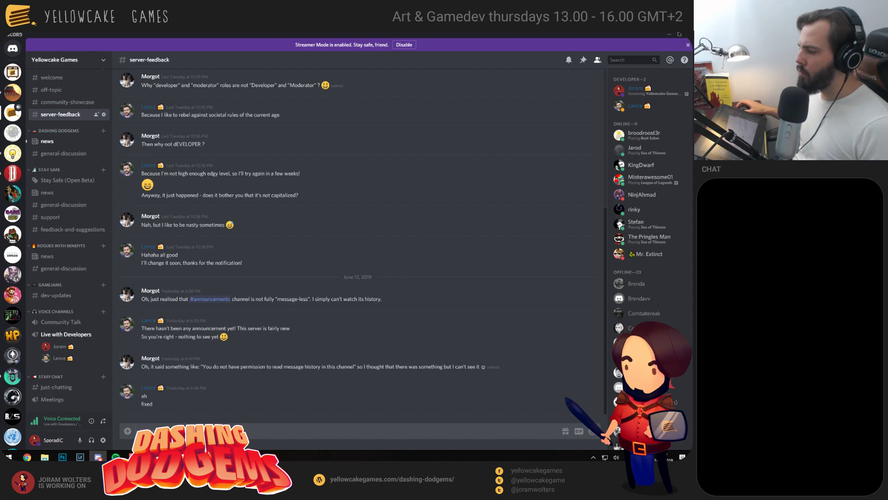
Return to Photoshop and review the oval platform sketch
left_click(27, 457)
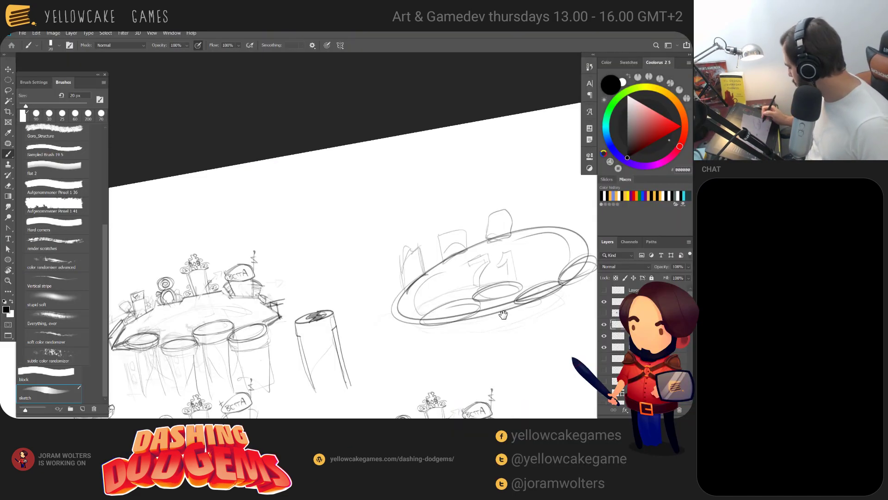
left_click_drag(503, 314, 470, 317)
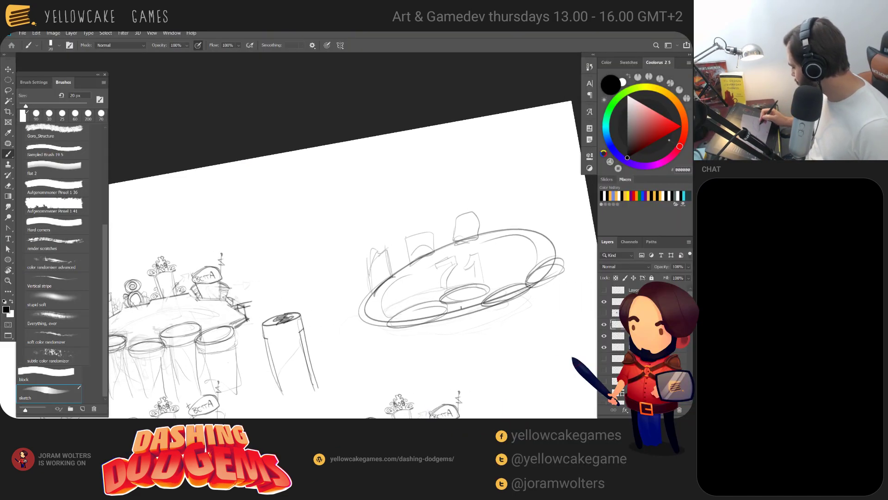
key("r")
key("Escape")
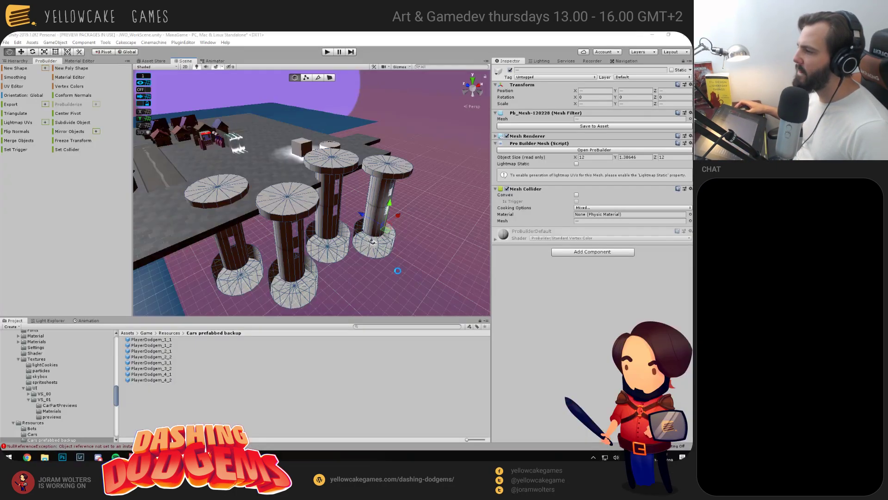
Switch to Unity and try to move the objects from Cylinder-detach (1) through Cylinder (13) away from the level platform, undoing the move
mouse_move(296, 195)
left_mouse_down()
mouse_move(273, 195)
mouse_move(283, 222)
left_mouse_up()
left_click(288, 200)
left_click_drag(375, 227, 362, 218)
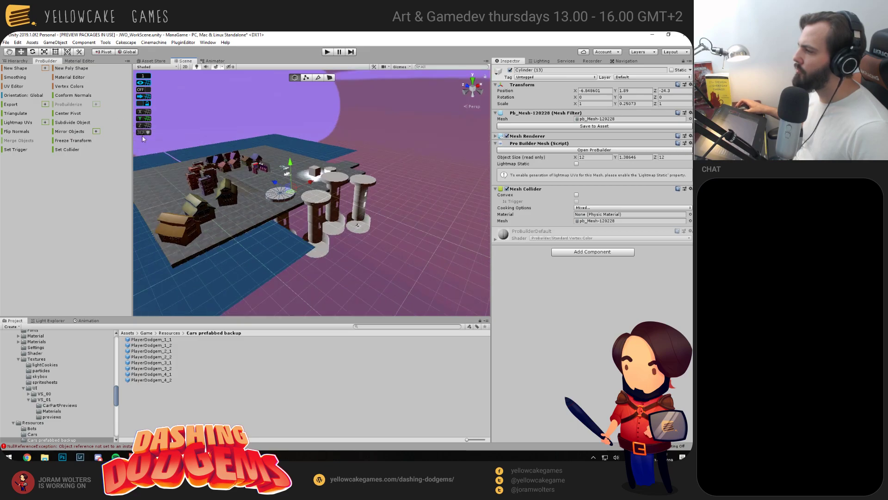
left_click(18, 61)
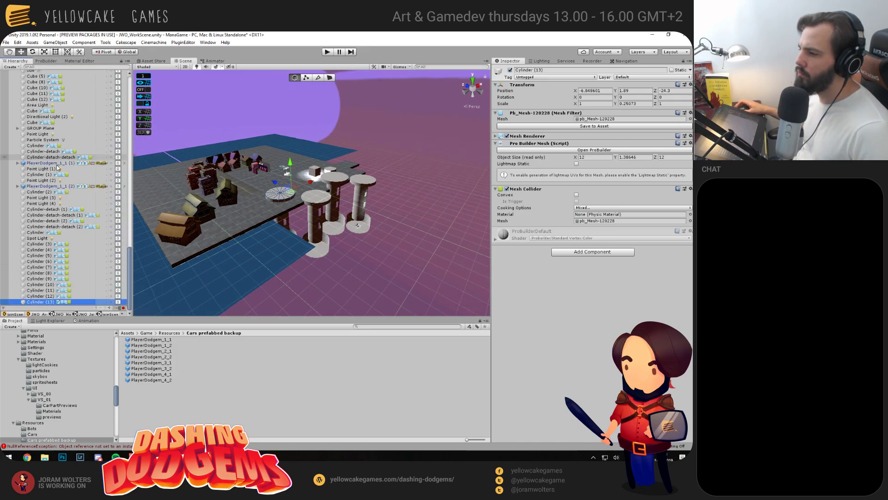
left_click(45, 210, "shift")
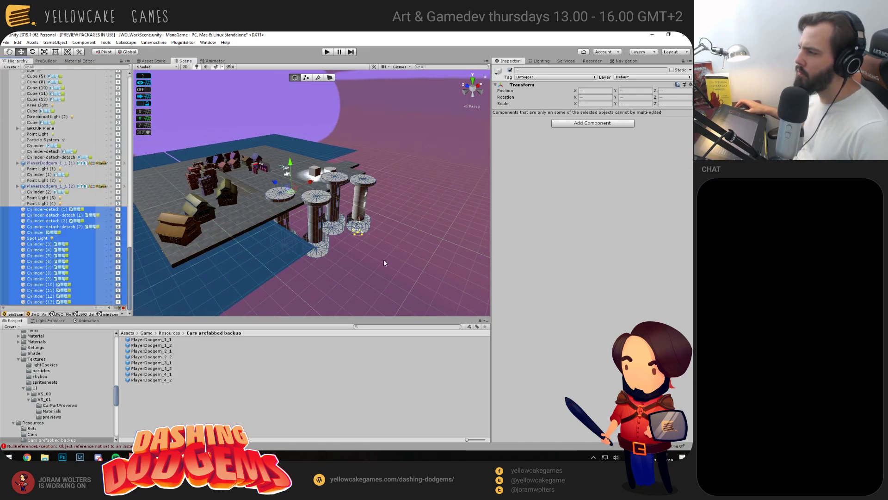
left_click_drag(384, 259, 374, 278)
key("Delete")
key("ctrl+z")
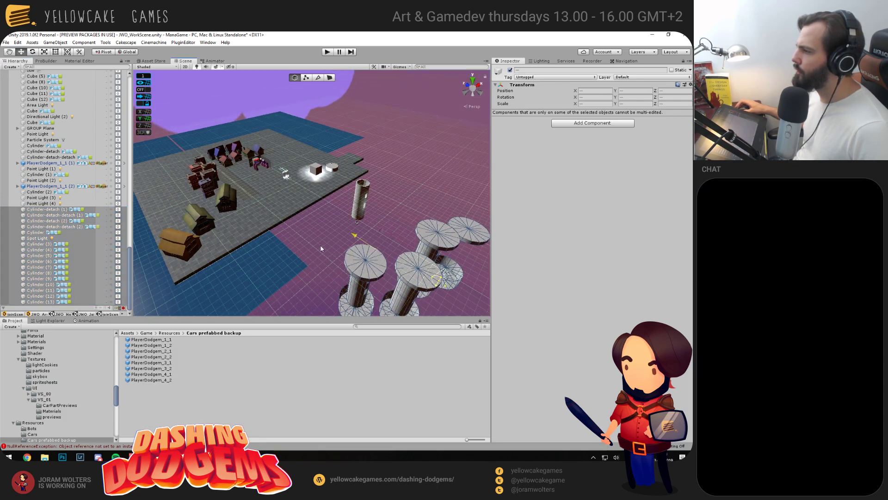
key("f")
key("ctrl+z")
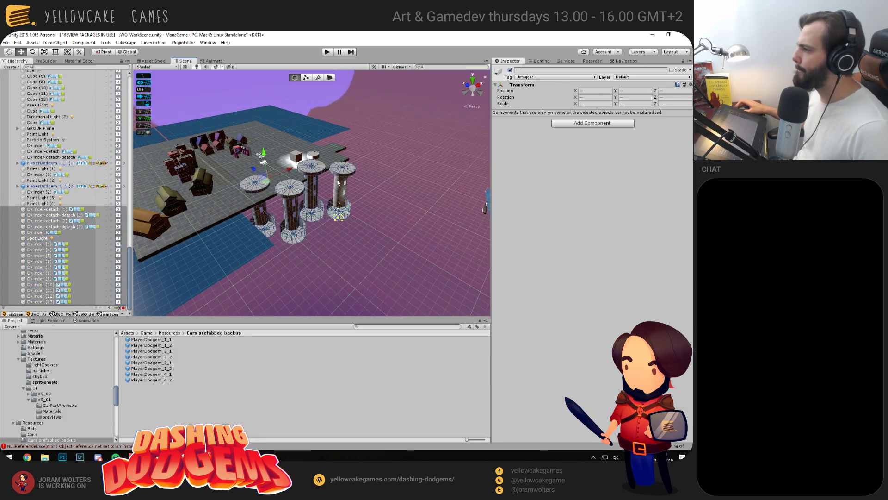
Add the missing pillar shaft to the selection and move all four pillars away from the platform into open space
left_click(338, 181, "shift")
left_click_drag(321, 179, 365, 233)
left_click_drag(360, 230, 407, 276)
left_click(408, 276)
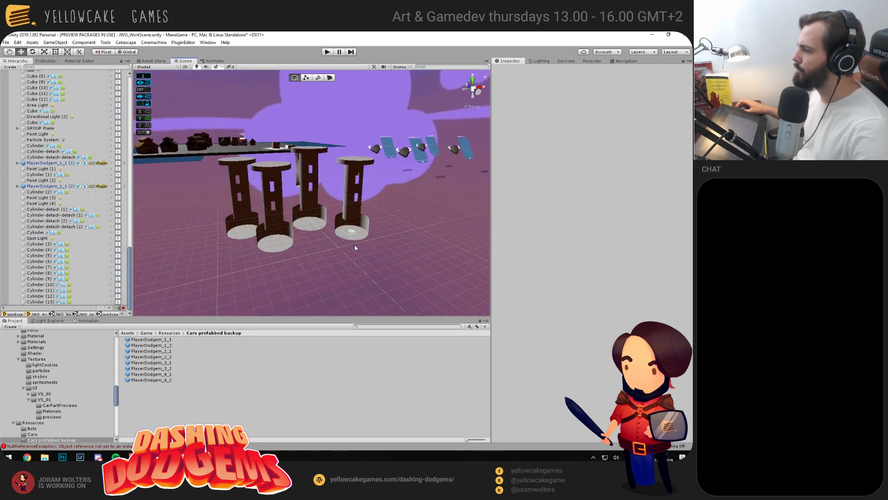
Examine the four separated pillars from several angles, including the top disc of the front pillar
left_click(354, 230)
left_click(332, 269)
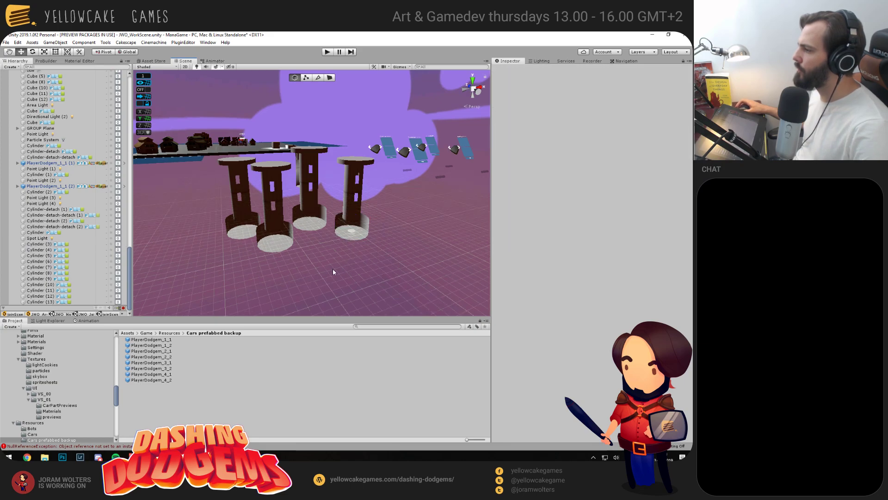
left_click_drag(278, 194, 347, 236)
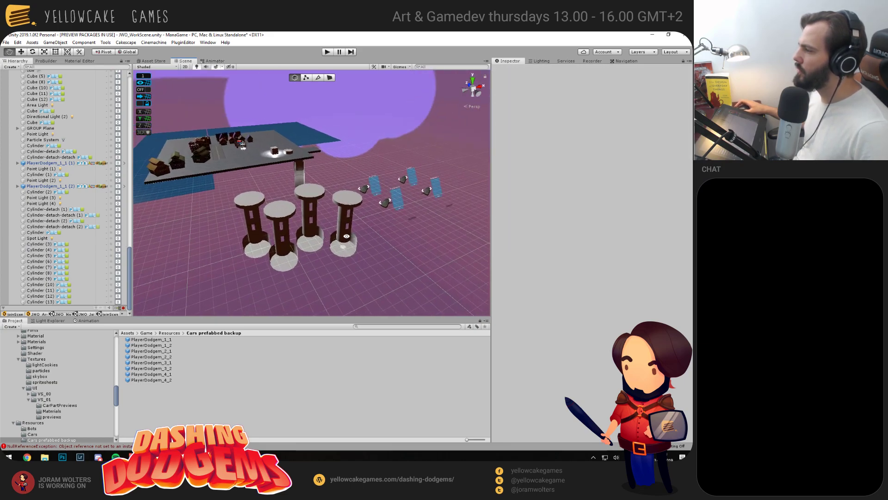
left_click_drag(230, 278, 364, 189)
left_click(203, 258)
left_click_drag(193, 250, 222, 256, "alt")
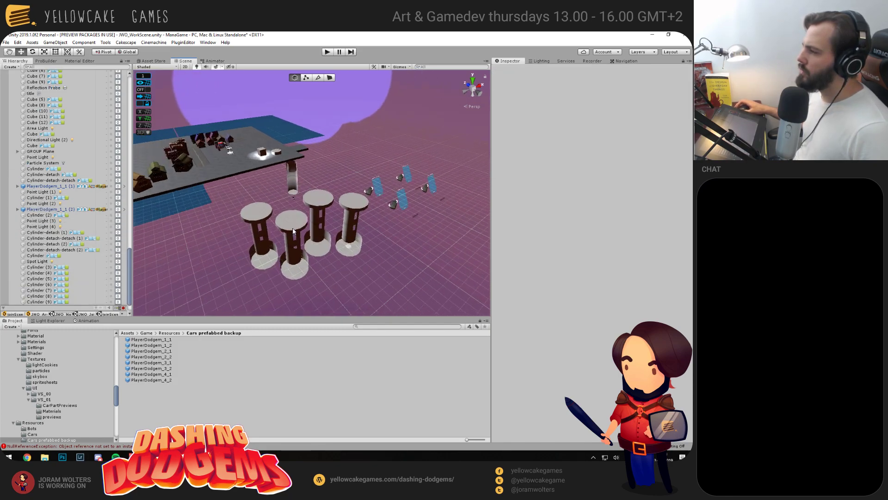
left_click(301, 224)
left_click_drag(461, 234, 345, 253, "alt")
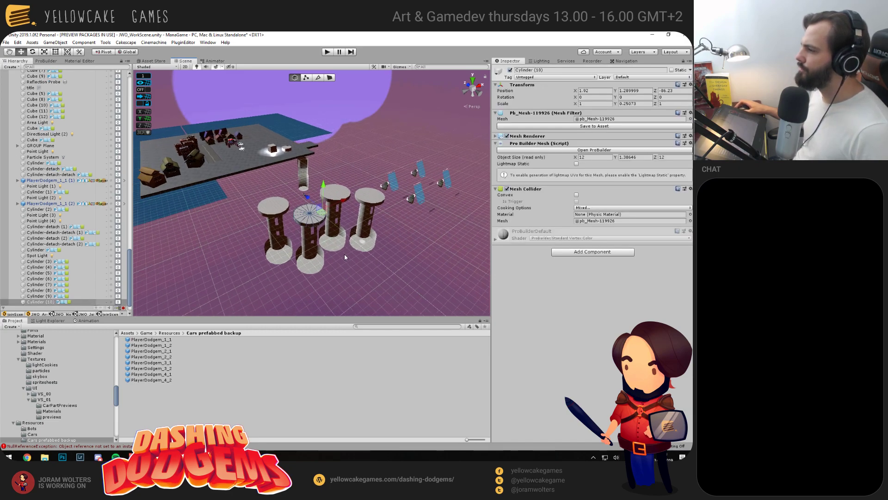
key("ctrl+z")
key("ctrl+z")
key("ctrl+z")
key("ctrl+z")
key("ctrl+z")
key("ctrl+z")
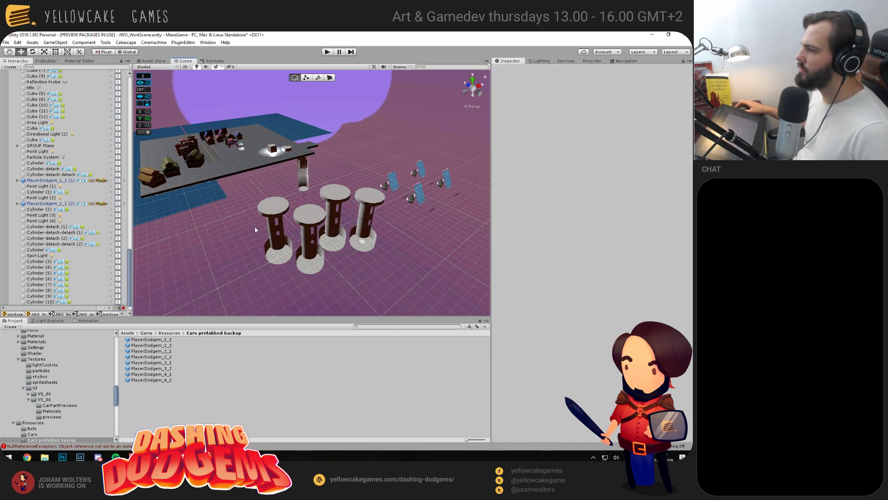
Duplicate a pillar's top disc and enlarge it into a round platform behind the pillar tops, scaled 3.9819 in X and Z
left_click_drag(381, 207, 403, 147)
left_click(287, 187)
key("ctrl+d")
key("ctrl+d")
key("ctrl+d")
key("ctrl+d")
left_click_drag(296, 157, 358, 121)
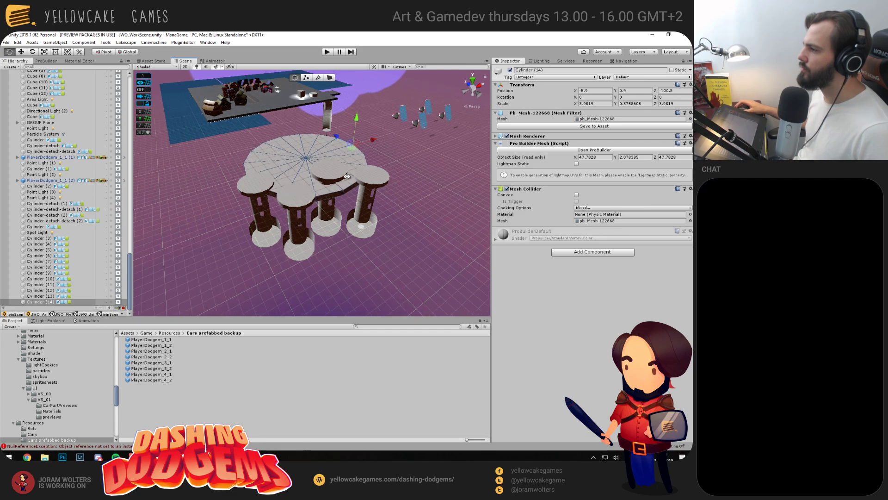
Select the recessed middle pillar's shaft, base and top disc and move it out to the round platform's front edge
left_click_drag(347, 176, 318, 197)
scroll(398, 213, "up", 5)
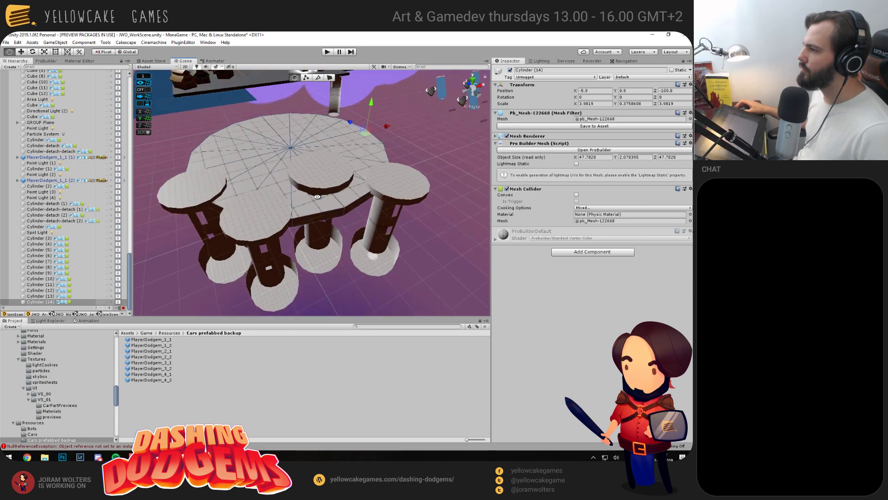
left_click(317, 224)
left_click(329, 251, "shift")
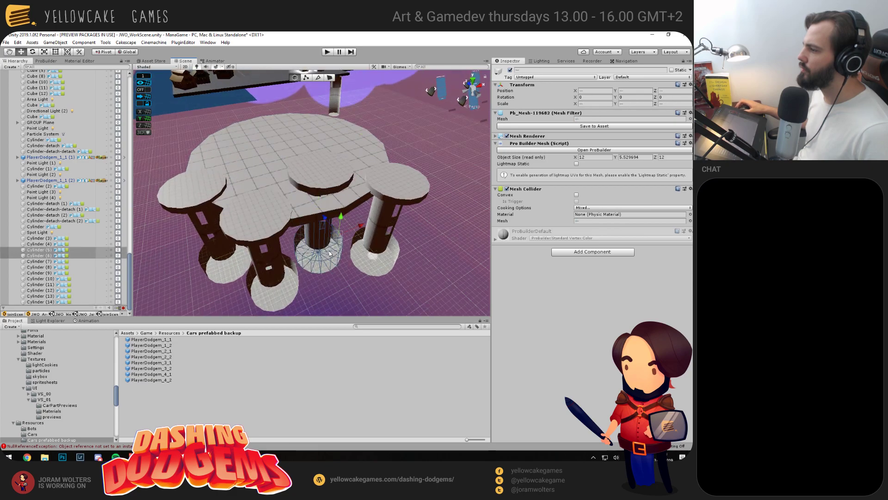
left_click(320, 167, "shift")
left_click_drag(346, 165, 370, 195)
Try to move the end pillar closer to the round platform and delete its leftover base, undoing these changes
left_click(393, 197)
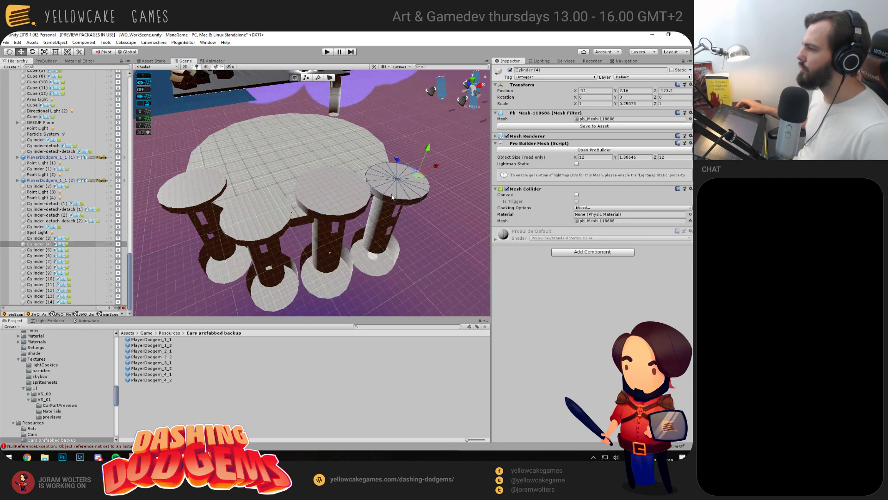
left_click(373, 257, "shift")
left_click(380, 248, "shift")
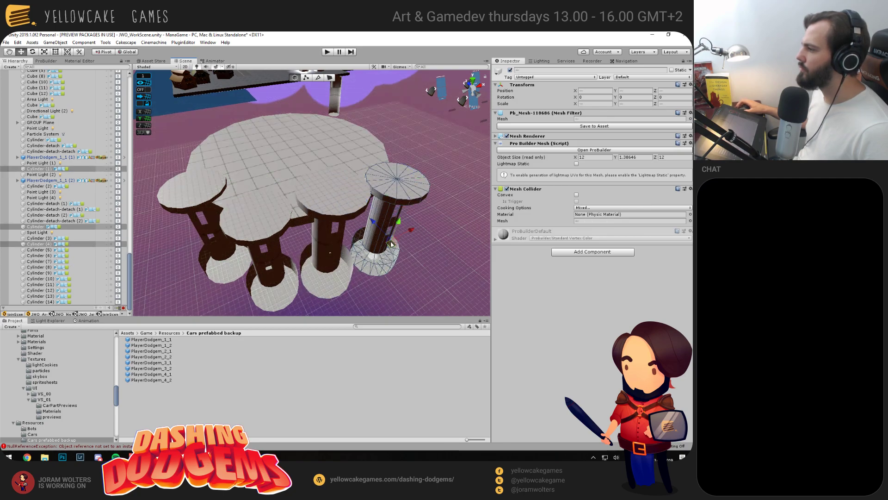
left_click_drag(391, 243, 385, 229)
left_click(389, 255)
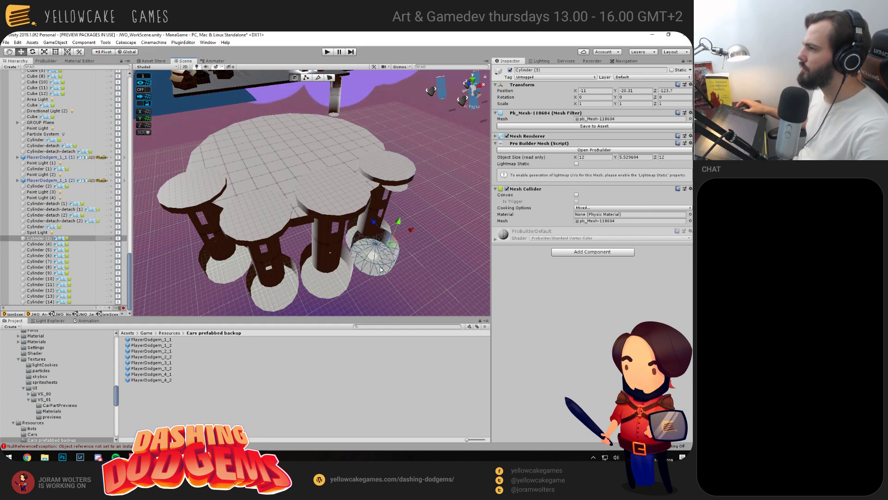
key("Delete")
key("ctrl+z")
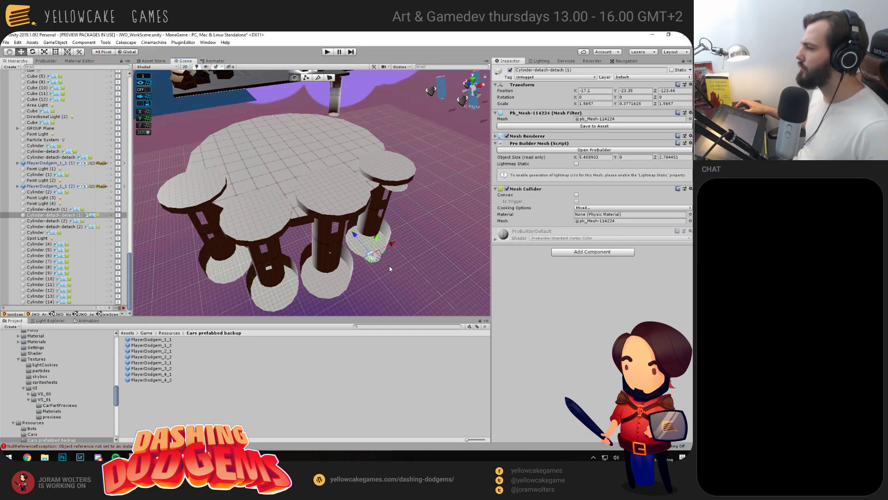
key("ctrl+z")
key("ctrl+z")
key("ctrl+z")
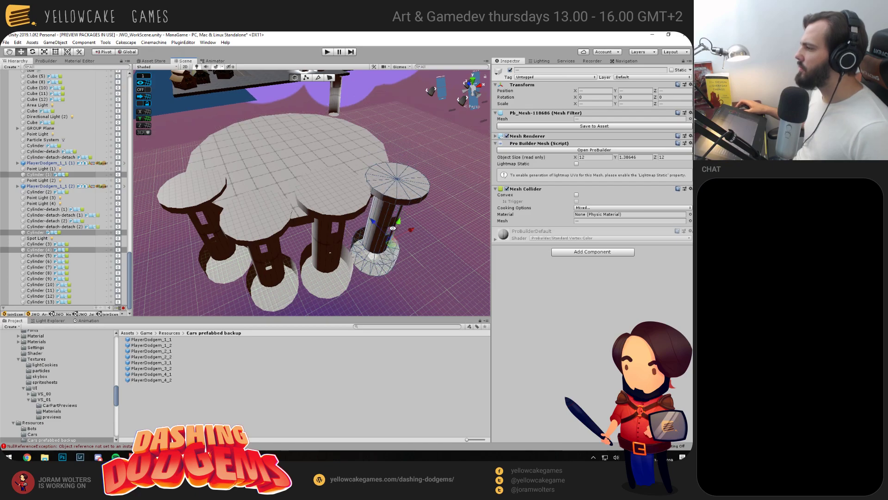
Add the detached pieces Cylinder-detach (1) and Cylinder-detach-detach (1) at the end pillar's base to the pillar selection
left_click_drag(389, 266, 363, 250)
left_click(339, 211, "shift")
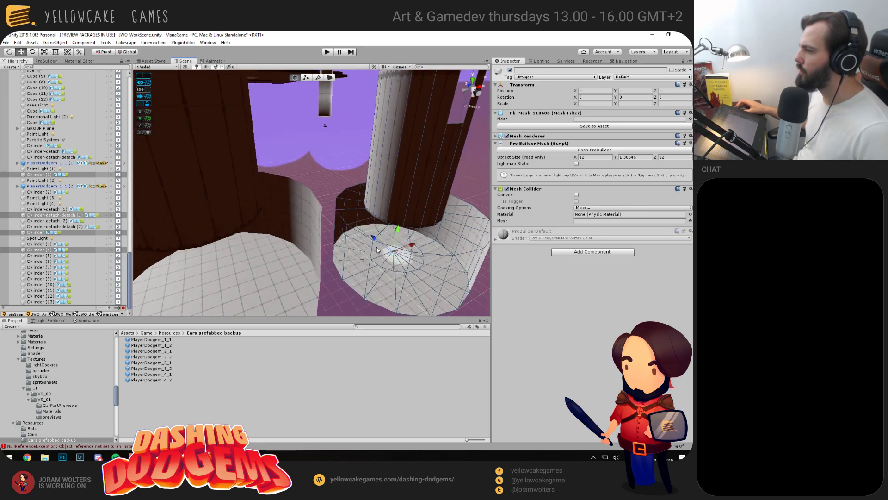
left_click(377, 247, "shift")
left_click_drag(440, 255, 340, 204)
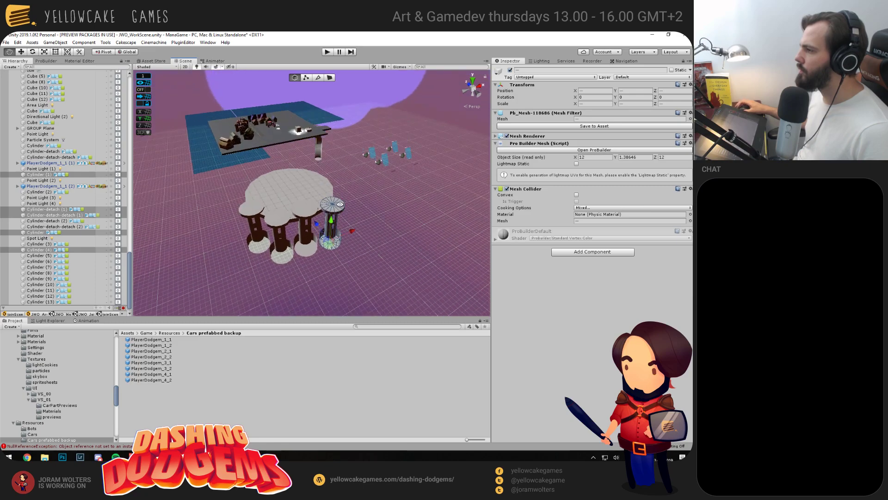
Undo the round platform disc and all pillar moves, back to the original pillar arrangement beside the level platform
key("ctrl+z")
key("ctrl+z")
key("ctrl+z")
key("ctrl+z")
key("ctrl+z")
key("ctrl+z")
key("ctrl+z")
key("ctrl+z")
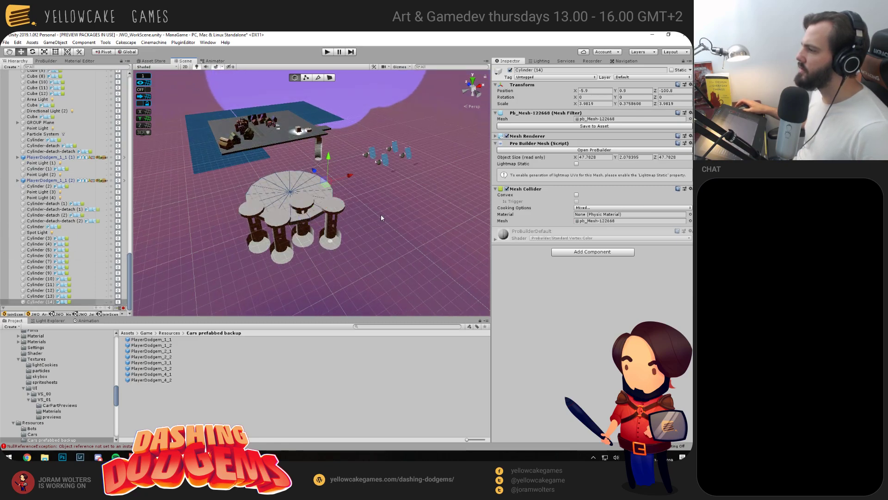
key("ctrl+z")
key("ctrl+z")
key("ctrl+z")
key("ctrl+z")
key("ctrl+z")
key("ctrl+z")
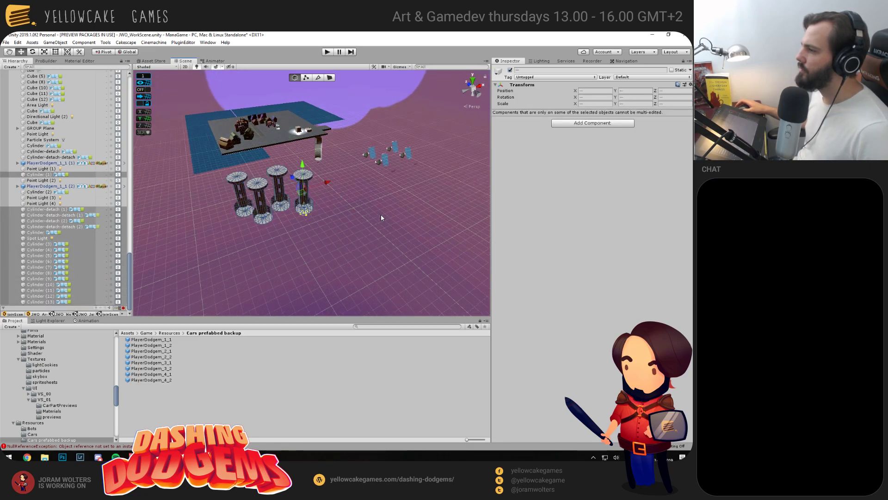
key("ctrl+z")
Select the base cylinder of the pillar nearest the houses along the level platform's edge
left_click_drag(240, 134, 255, 174)
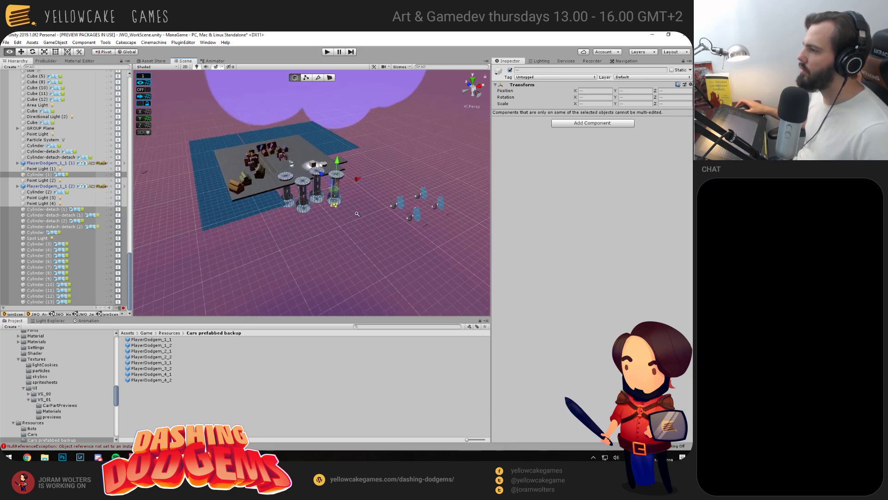
scroll(264, 190, "up", 4)
left_click(272, 207)
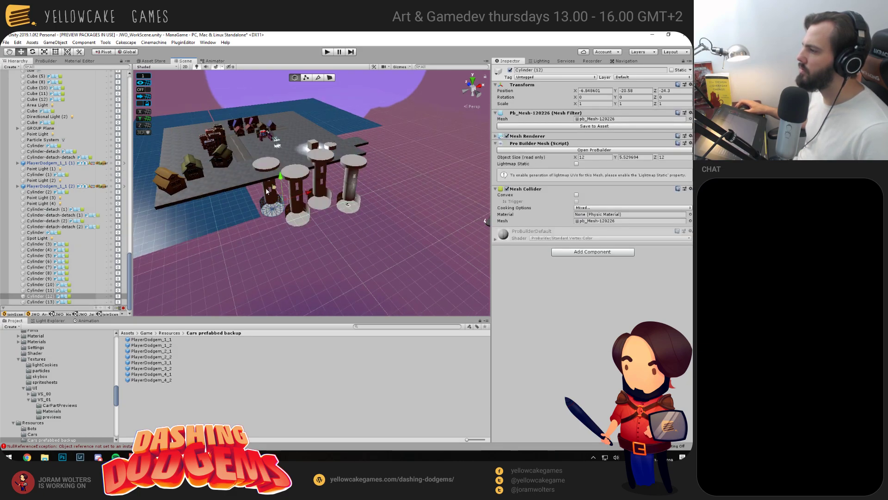
Duplicate the two front-left pillars, including their top and bottom discs, and move the copies out in front of the existing group
left_click(269, 198, "shift")
left_click(261, 165, "shift")
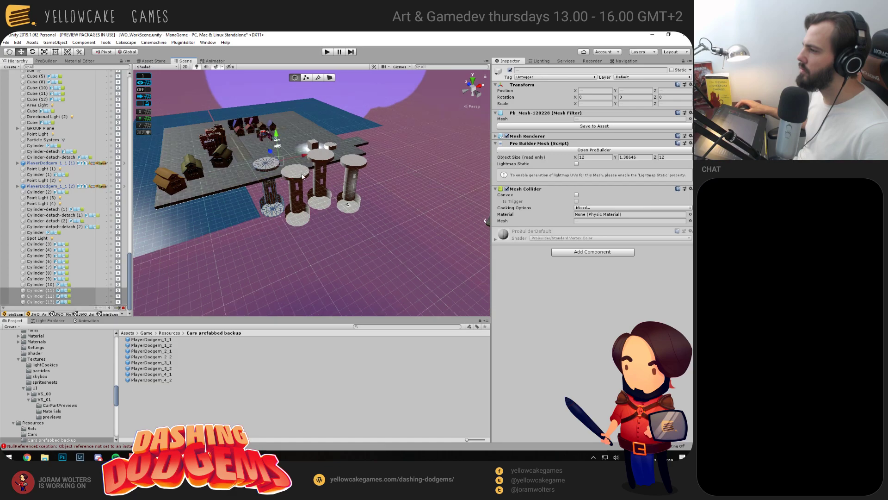
left_click(295, 171, "shift")
left_click(295, 195, "shift")
left_click(297, 216, "shift")
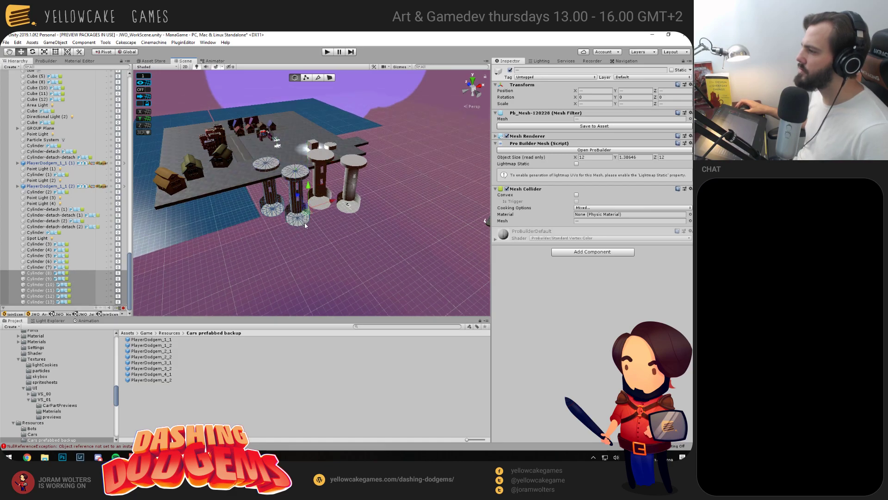
key("ctrl+d")
left_click_drag(298, 199, 337, 270)
scroll(352, 231, "down", 4)
left_click_drag(364, 227, 290, 278)
left_click_drag(289, 277, 252, 186)
Duplicate the copied pillars again and reposition individual pillars to form a loose cluster of four
key("ctrl+d")
scroll(394, 206, "up", 3)
left_click_drag(333, 287, 281, 211)
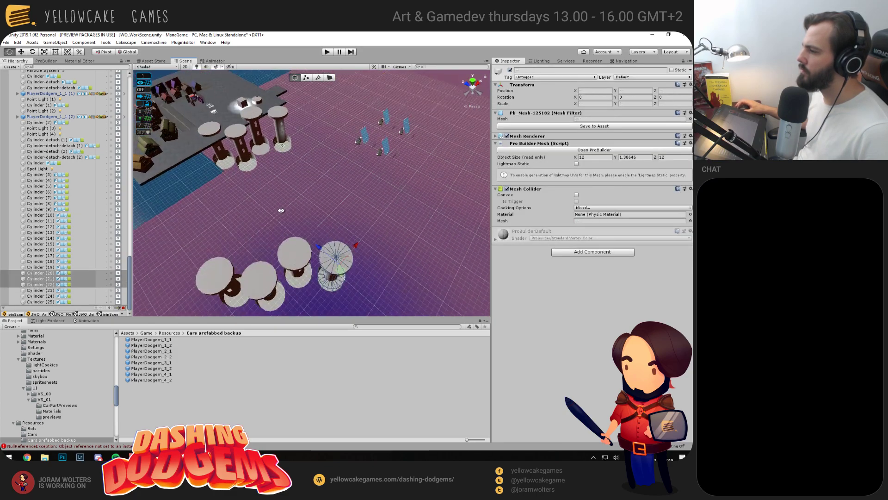
left_click_drag(349, 276, 296, 187)
left_click_drag(321, 260, 241, 195)
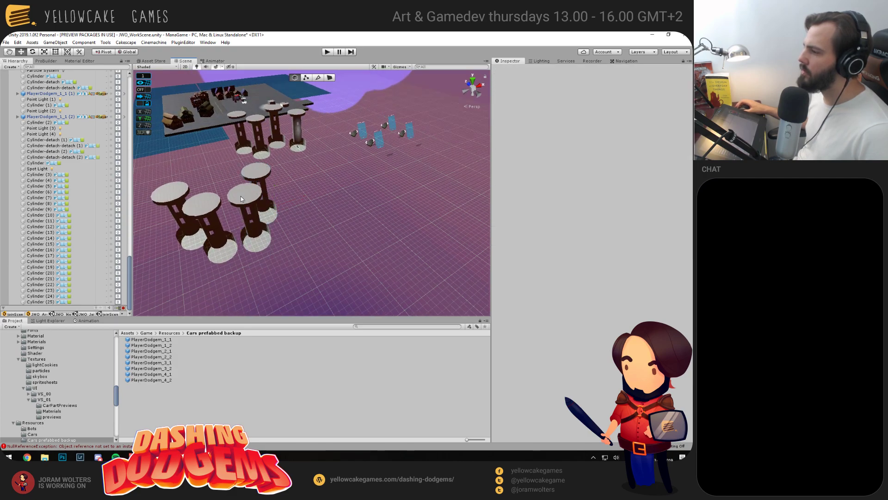
left_click(265, 240, "shift")
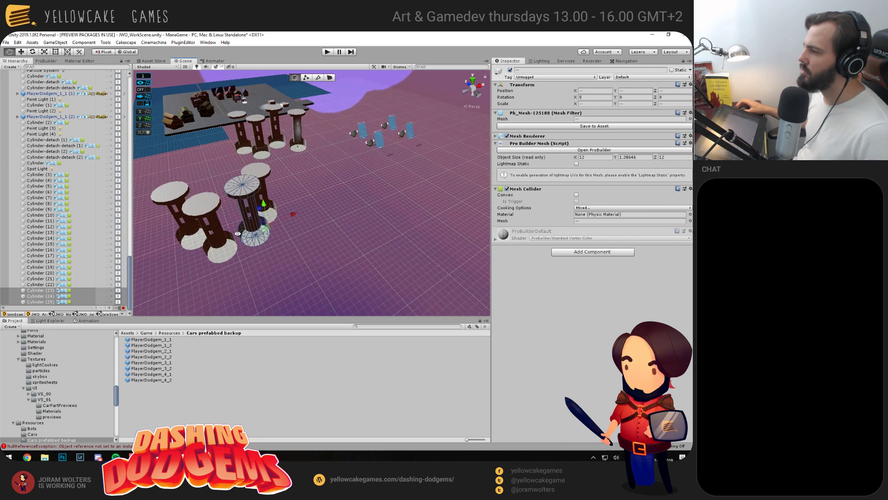
left_click_drag(263, 209, 346, 143)
Add a large disc over the new pillar cluster, scaled to about 2.91 × 0.73 × 2.91, and lower it to Y -0.66
left_click(331, 145)
left_click_drag(297, 163, 313, 148)
key("f")
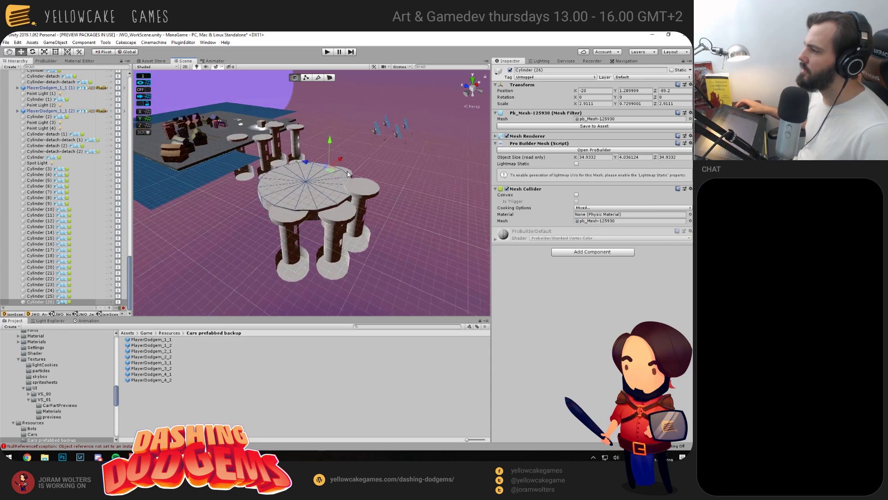
left_click_drag(366, 240, 296, 264)
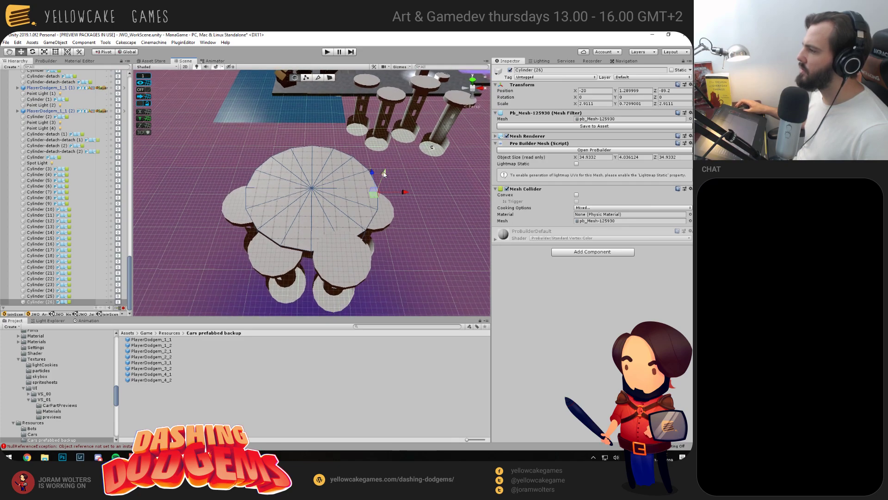
left_click_drag(384, 173, 382, 179)
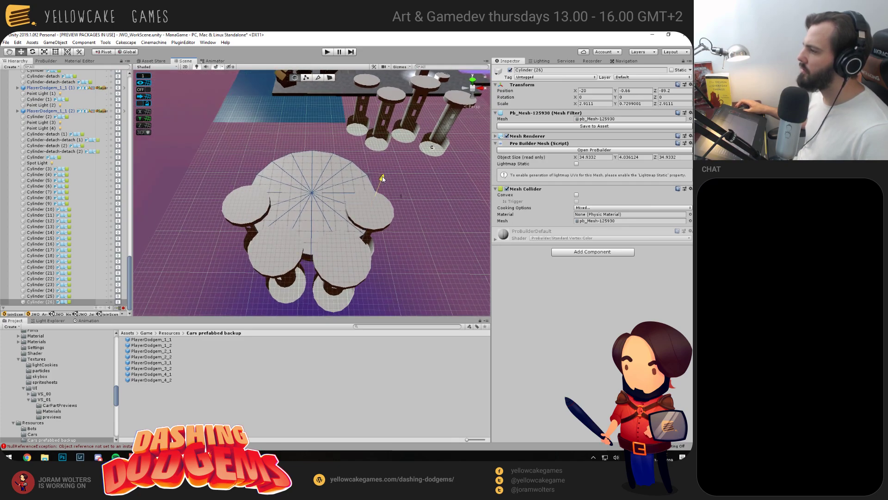
Check the Twitch stream page in Chrome, then return to the Unity scene
key("super+Tab")
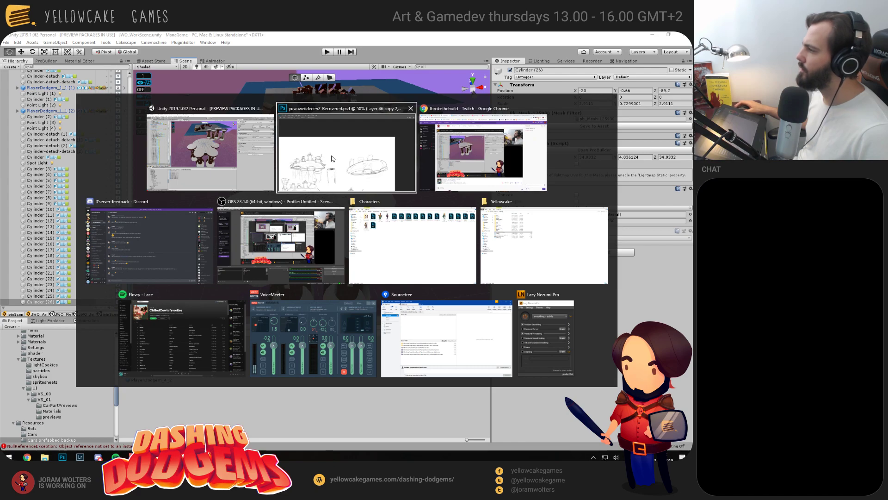
left_click(483, 153)
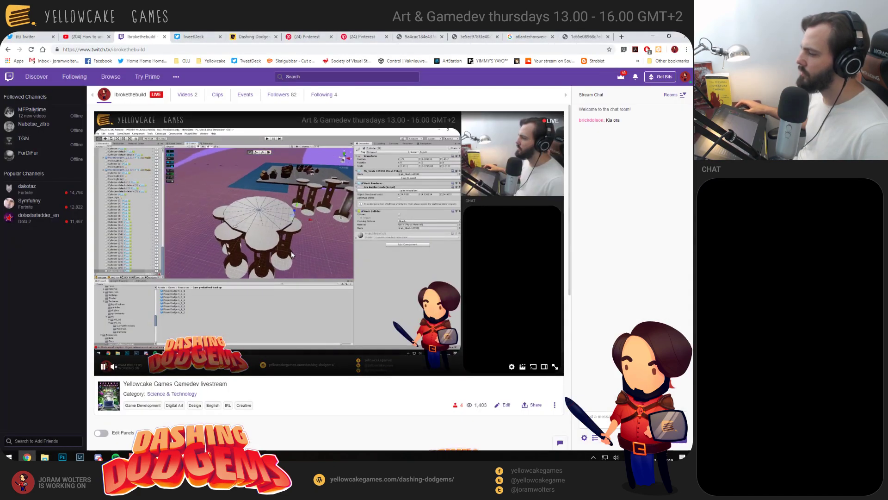
key("alt+Tab")
Flatten the large disc to a Y scale of about 0.35 and lower it to Y -0.89
scroll(353, 227, "up", 5)
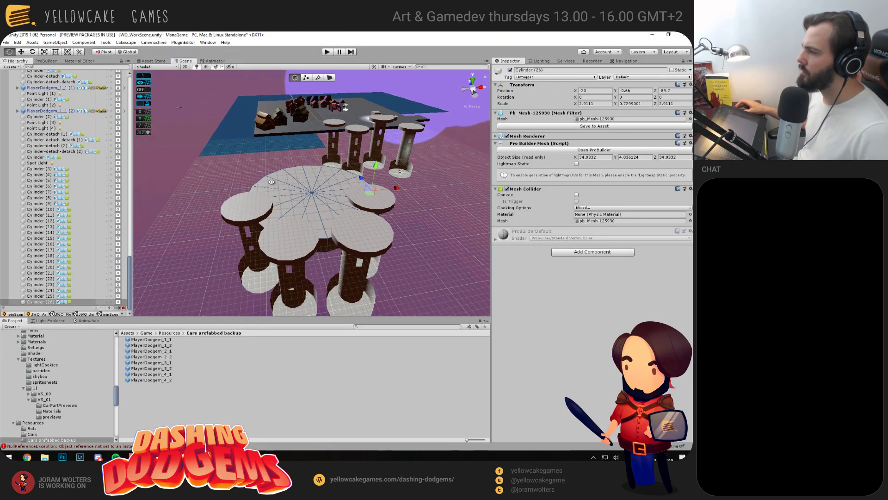
scroll(353, 228, "up", 3)
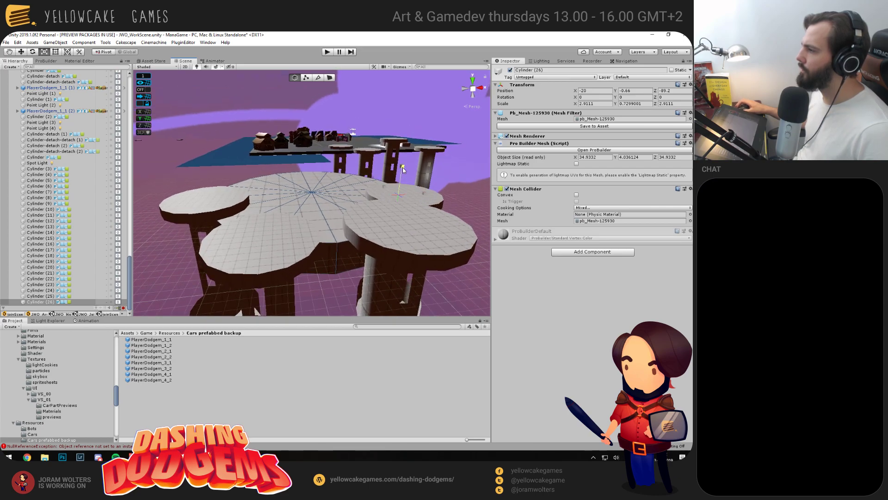
mouse_move(403, 170)
left_mouse_down()
mouse_move(400, 183)
mouse_move(402, 156)
mouse_move(403, 169)
left_mouse_up()
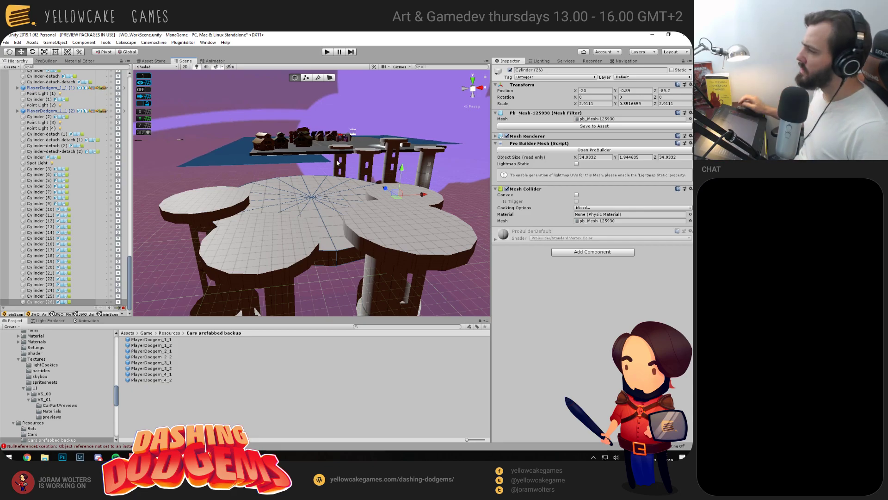
Enlarge the disc to about 3.66 × 0.44 × 3.66 and shift it to X -15.37, Z -84.5
left_click_drag(290, 202, 314, 263)
left_click_drag(385, 185, 397, 173)
left_click_drag(357, 252, 369, 210)
left_click_drag(307, 172, 261, 190)
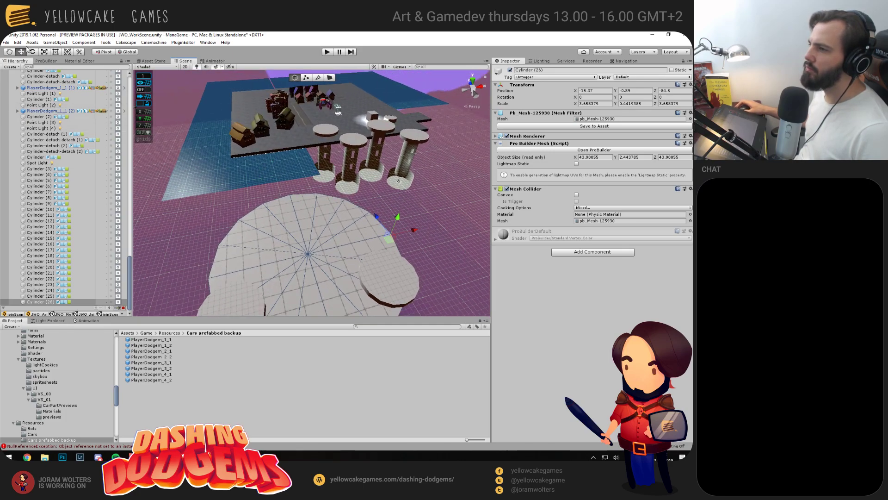
Build a ProBuilder Door shape with total width 4, height 4, depth 0.5, door height 1 and leg width 1
left_click(46, 60)
left_click(45, 68)
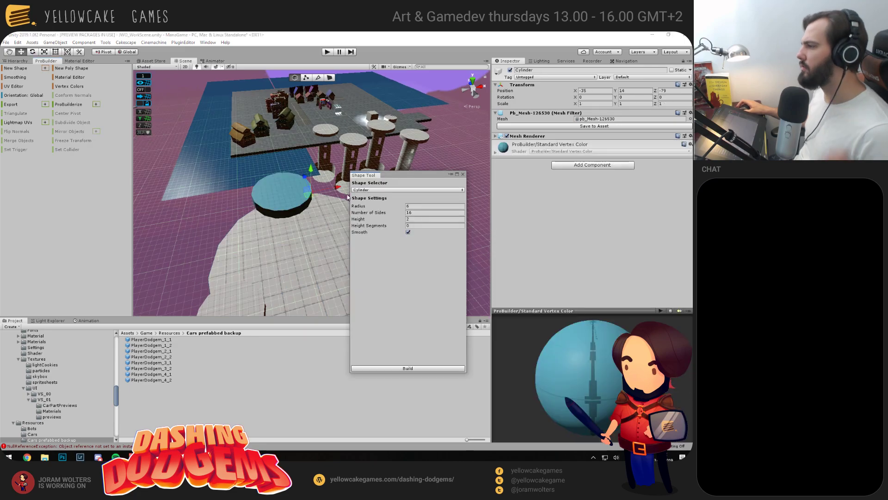
left_click(382, 190)
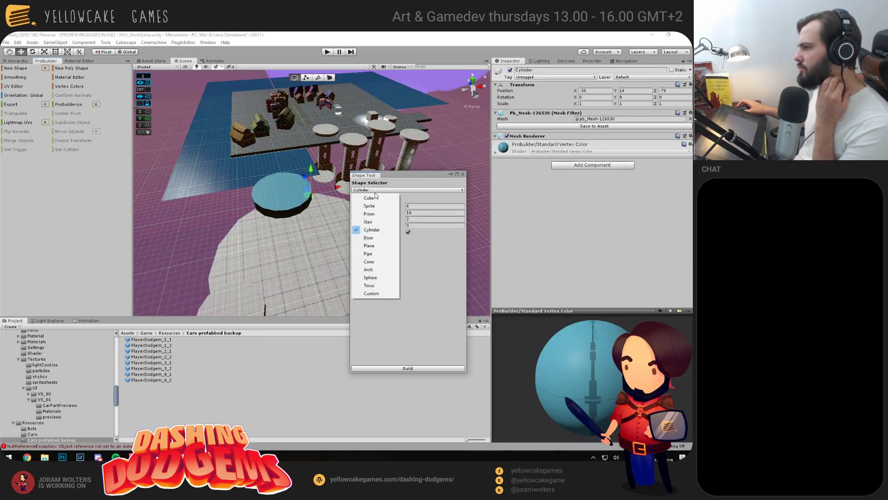
left_click(376, 238)
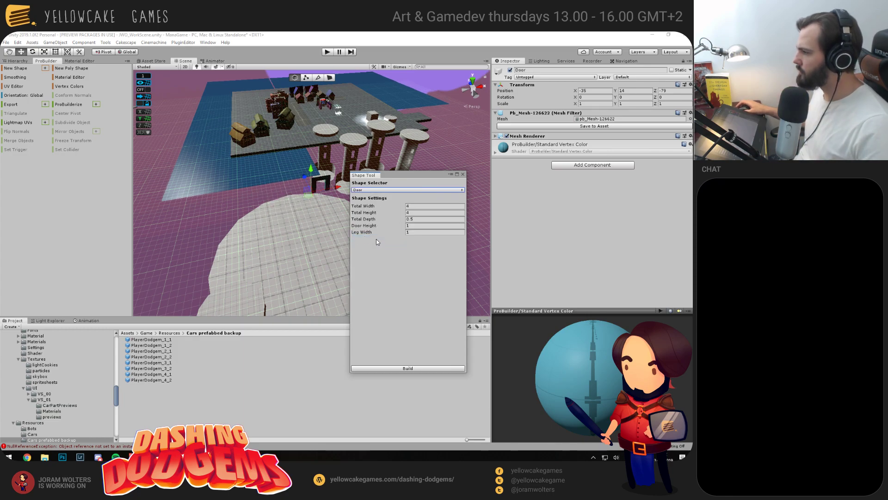
key("f")
scroll(317, 200, "down", 2)
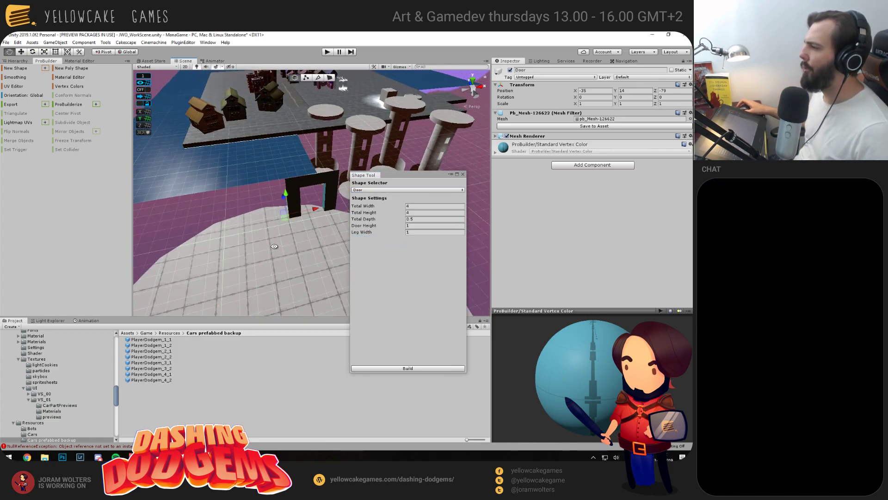
left_click_drag(318, 200, 255, 226, "alt")
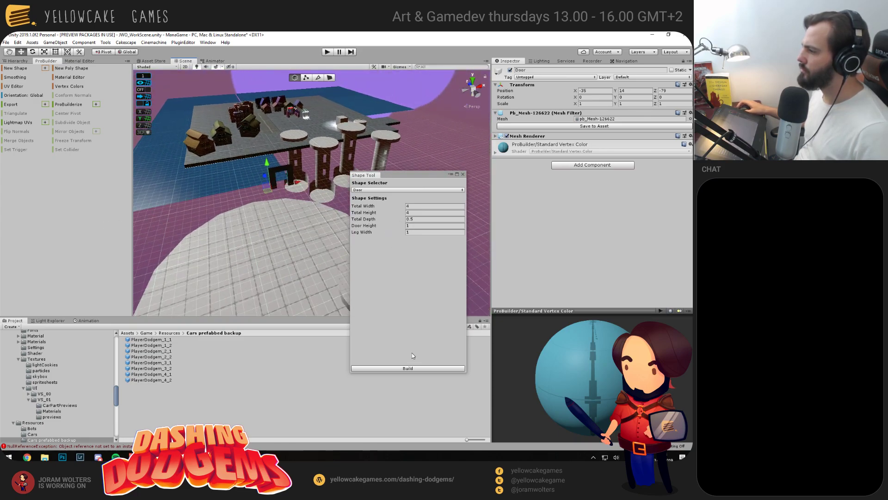
left_click(413, 369)
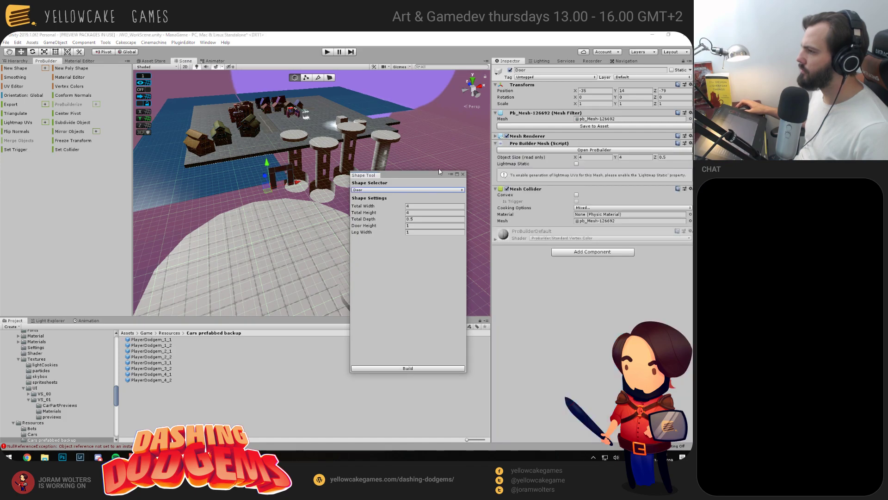
left_click(463, 174)
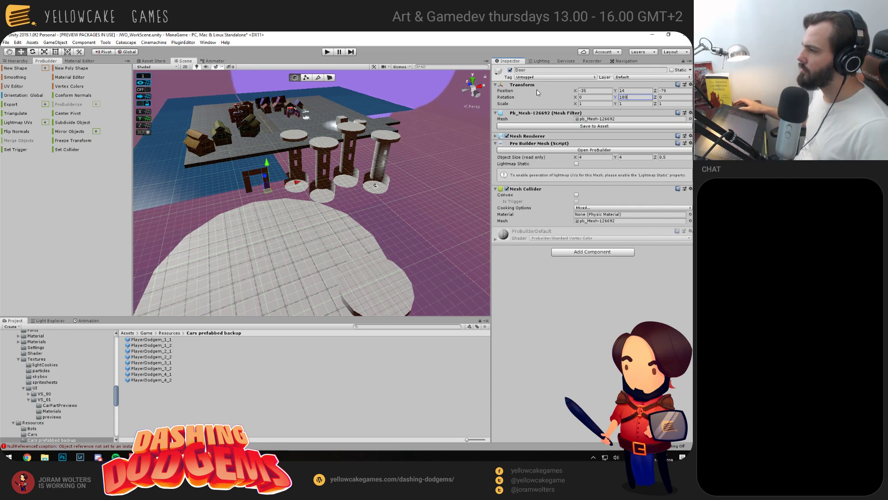
Rotate the door 180° about Y and position it at the edge of the large disc
left_click_drag(312, 216, 219, 286)
key("f")
left_click_drag(342, 259, 286, 166)
key("w")
left_click(274, 169)
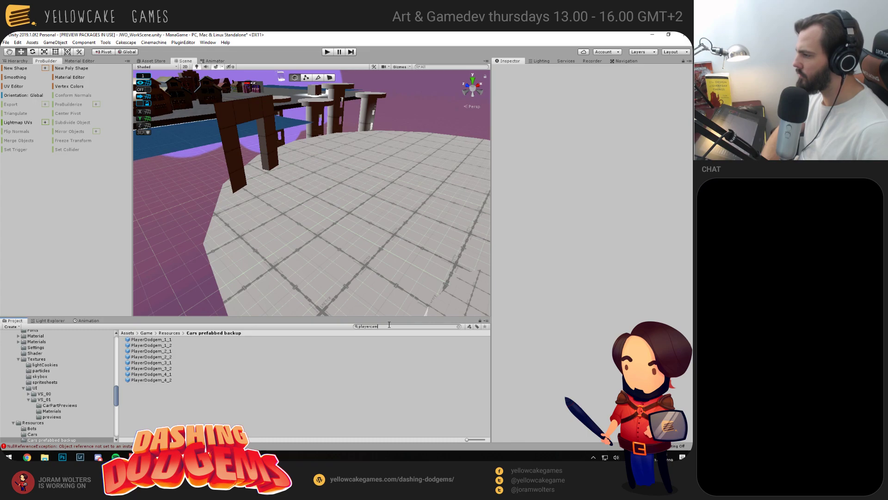
Place the PlayerCamera prefab from the "playercam" project search beside the door and bring up the Game view
left_click_drag(145, 345, 253, 208)
key("f")
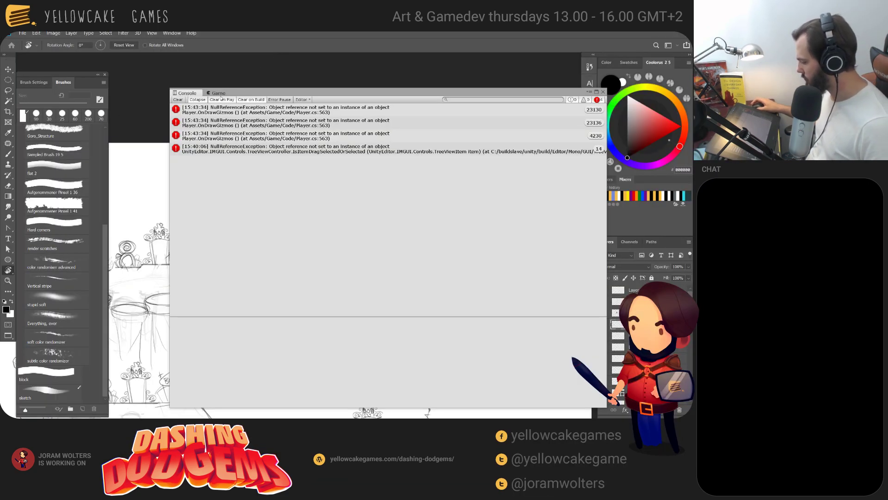
left_click(218, 93)
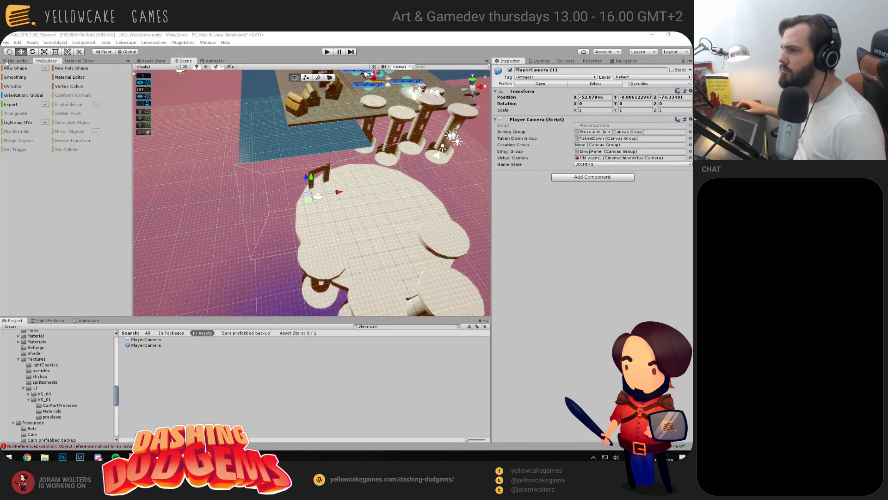
Disable the existing Camera, introVcam and camrotate objects in the scene hierarchy
left_click(7, 61)
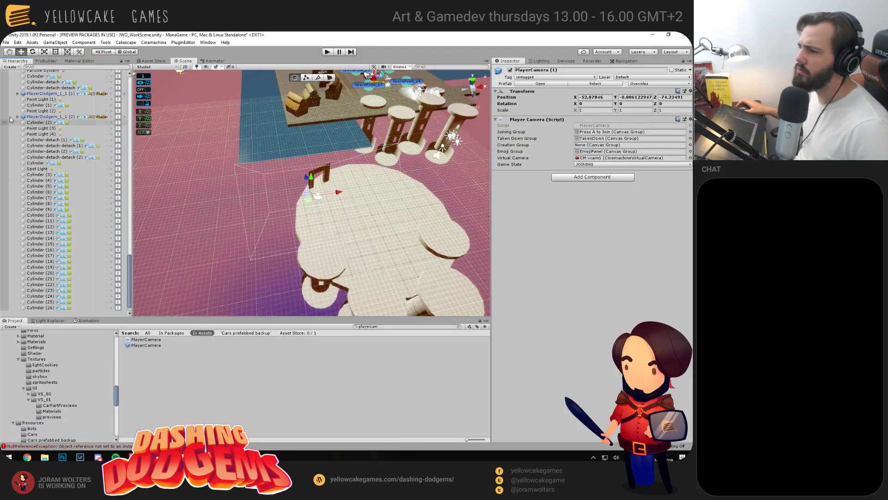
scroll(46, 208, "up", 10)
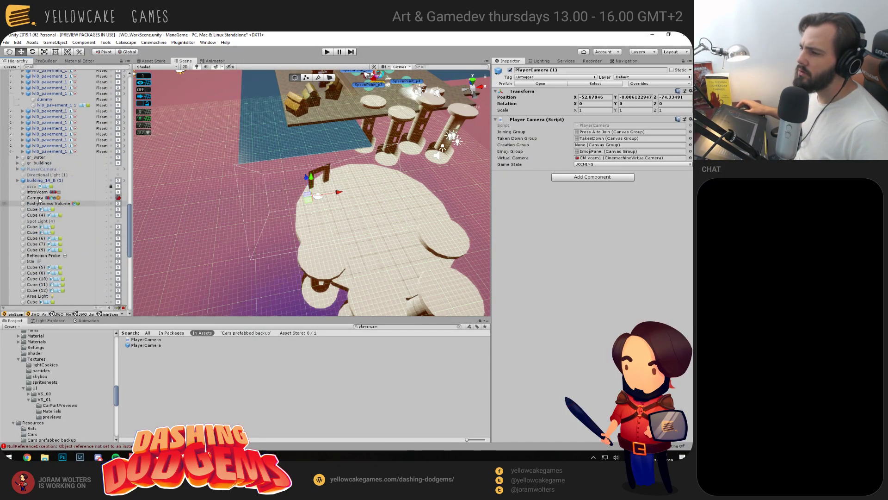
left_click(117, 198)
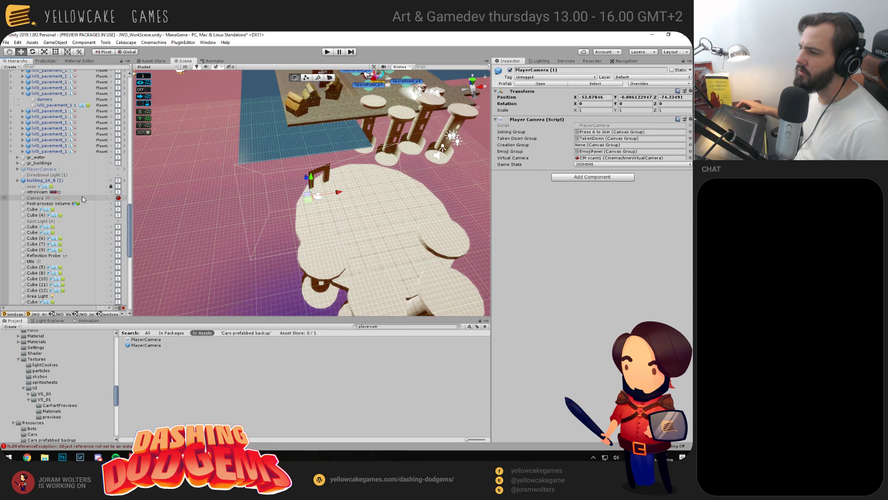
left_click(118, 192)
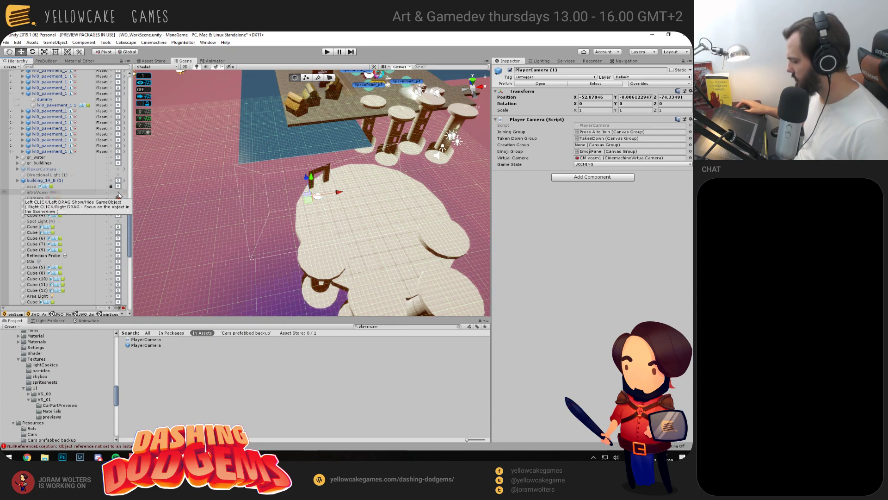
scroll(130, 223, "down", 1)
left_click_drag(130, 223, 150, 116)
left_click(118, 167)
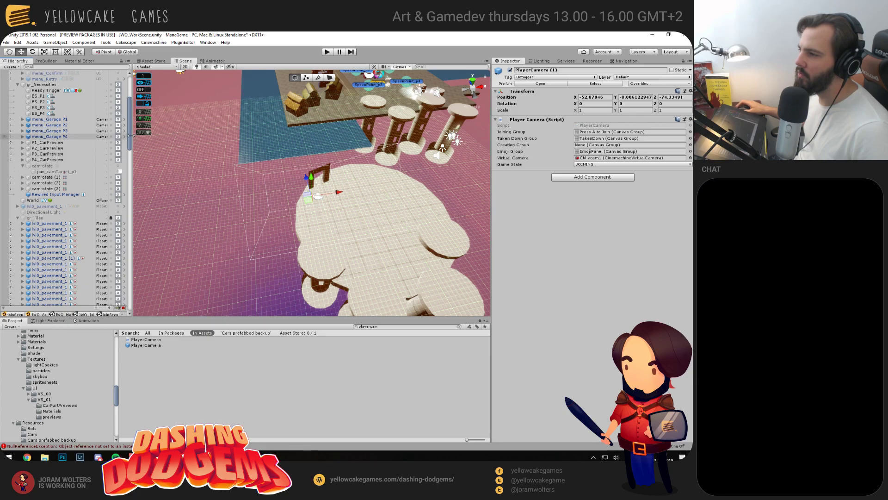
Select the new player camera's UICam and set its projection to Perspective
left_click_drag(130, 145, 129, 157)
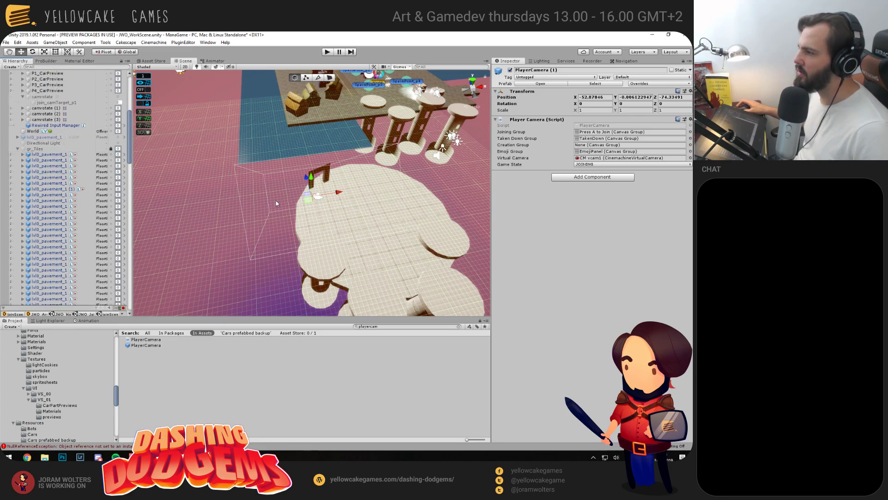
left_click_drag(277, 203, 336, 184, "alt")
left_click(336, 182)
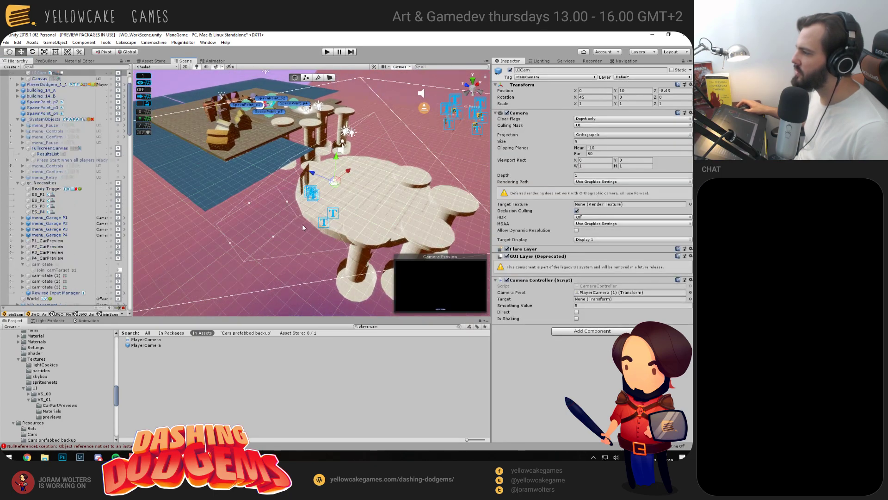
left_click_drag(303, 227, 443, 193, "alt")
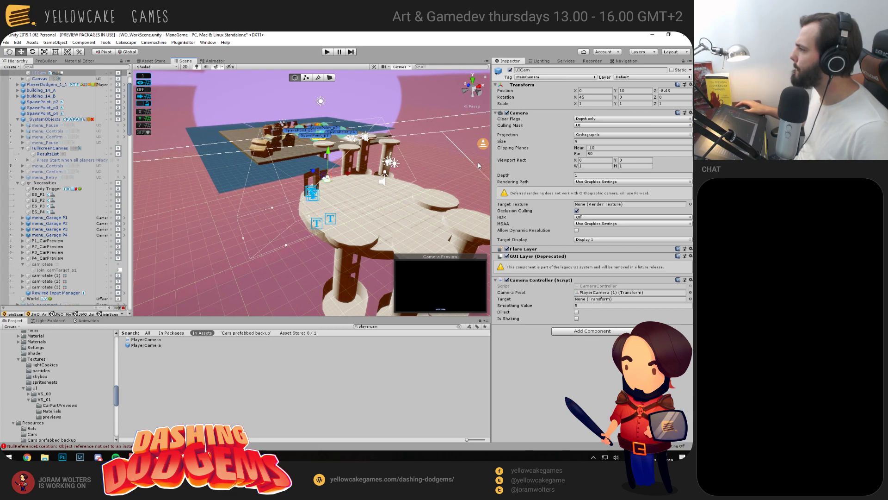
scroll(378, 173, "up", 3)
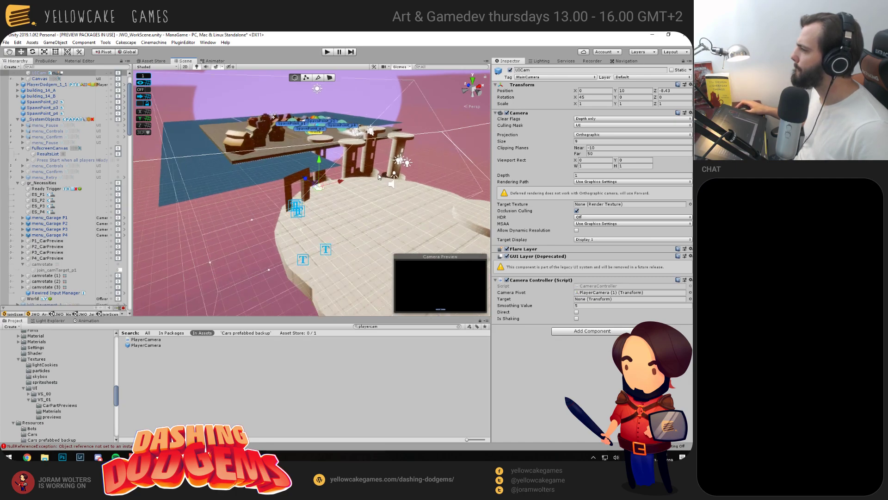
left_click_drag(379, 174, 329, 214, "alt")
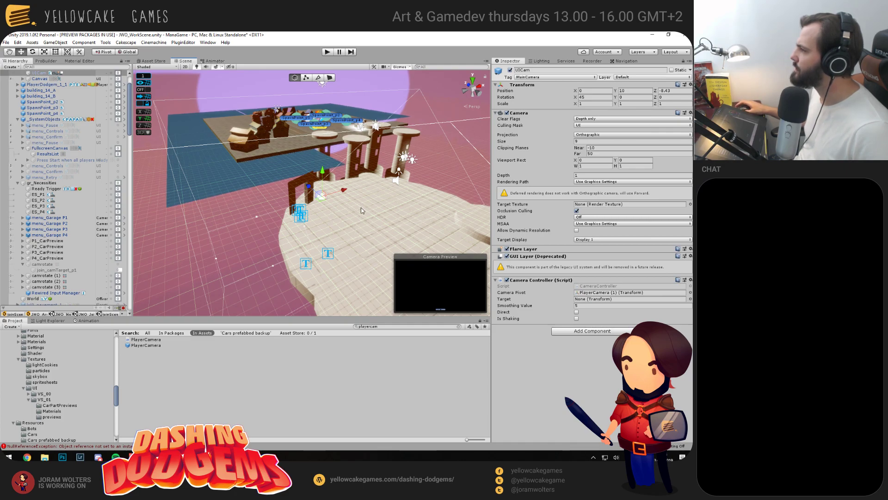
left_click(597, 135)
left_click(598, 143)
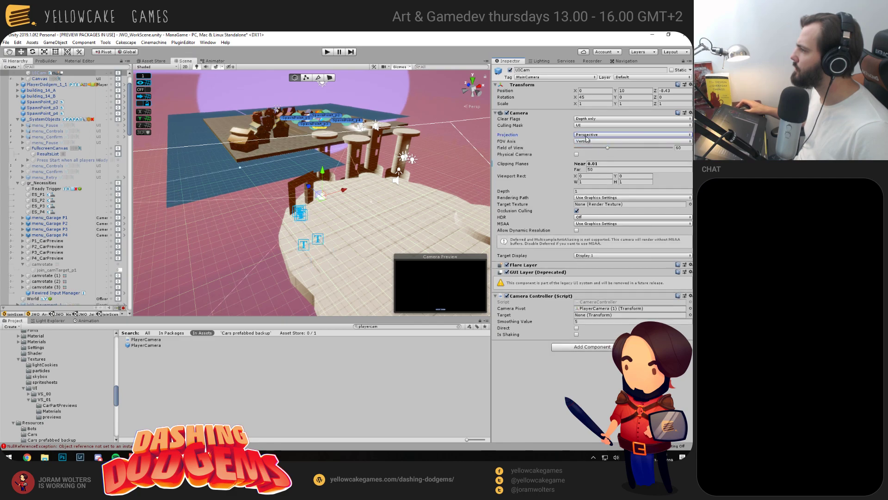
Set the UICam's projection to Orthographic and disable its Camera Controller script
left_click(597, 135)
left_click(599, 150)
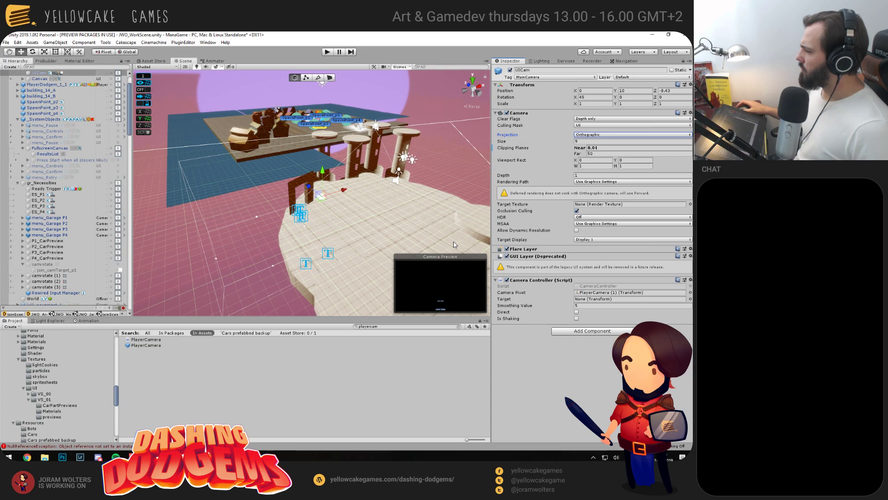
left_click(507, 280)
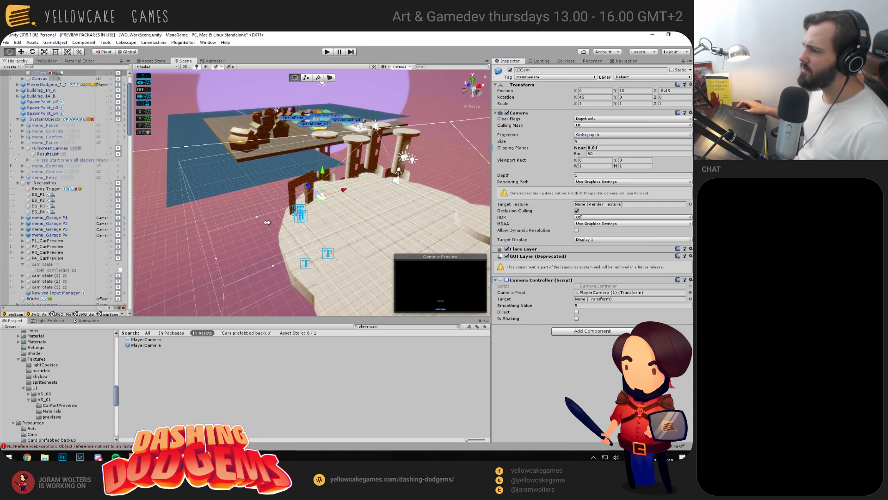
Select the new player camera's GameCamera and try the Orthographic projection on it
left_click_drag(236, 218, 303, 224, "alt")
scroll(77, 172, "up", 3)
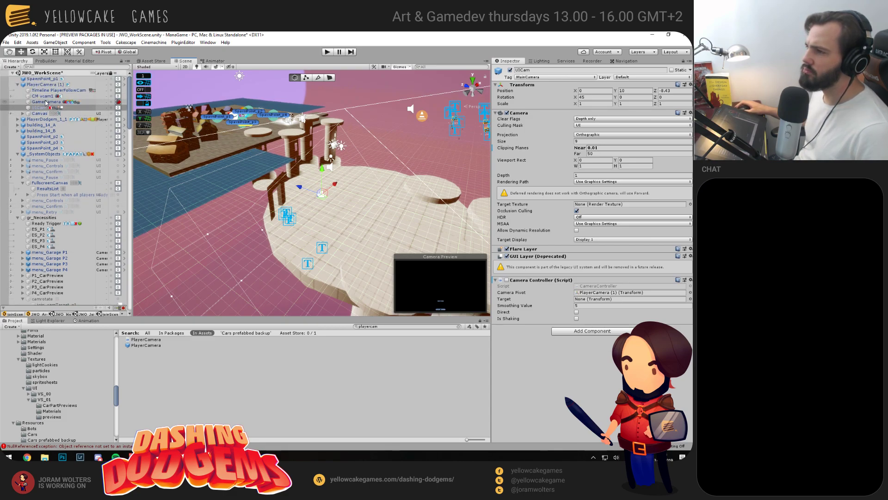
left_click(47, 101)
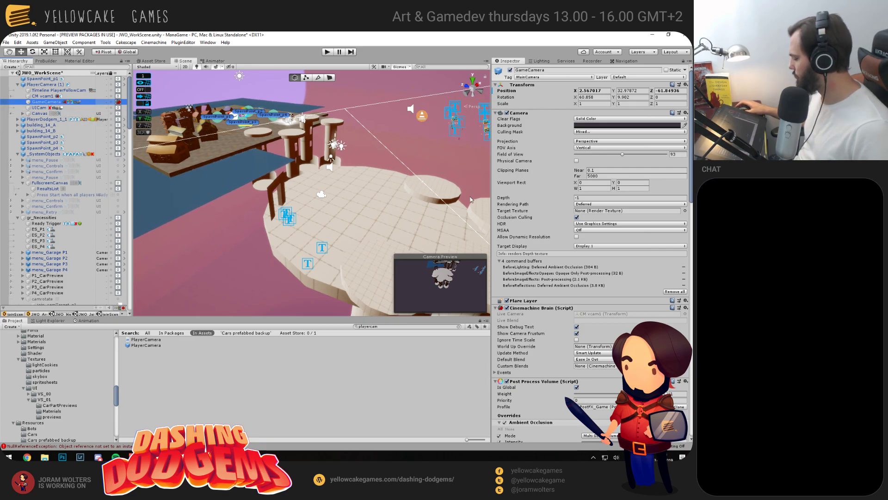
left_click_drag(328, 226, 487, 181, "alt")
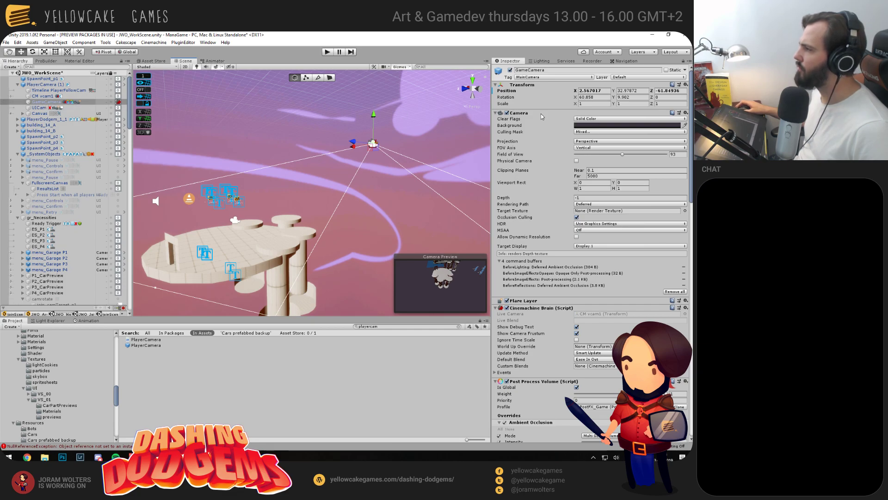
left_click(591, 142)
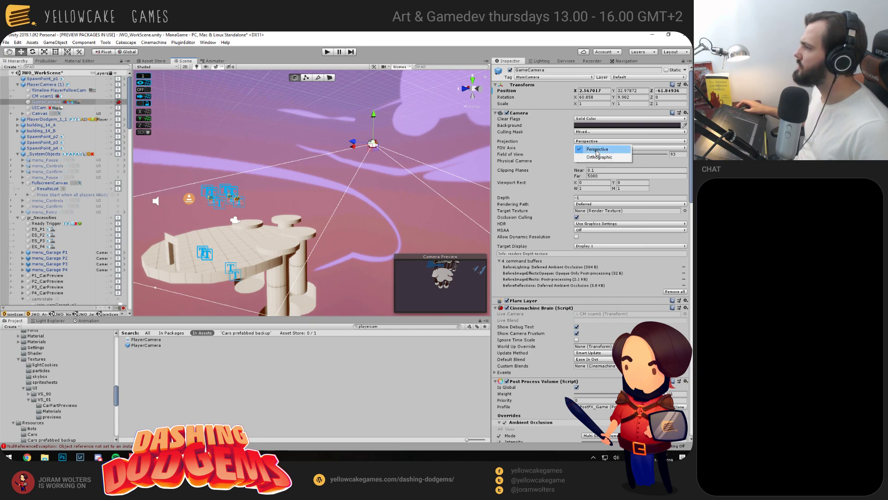
left_click(596, 156)
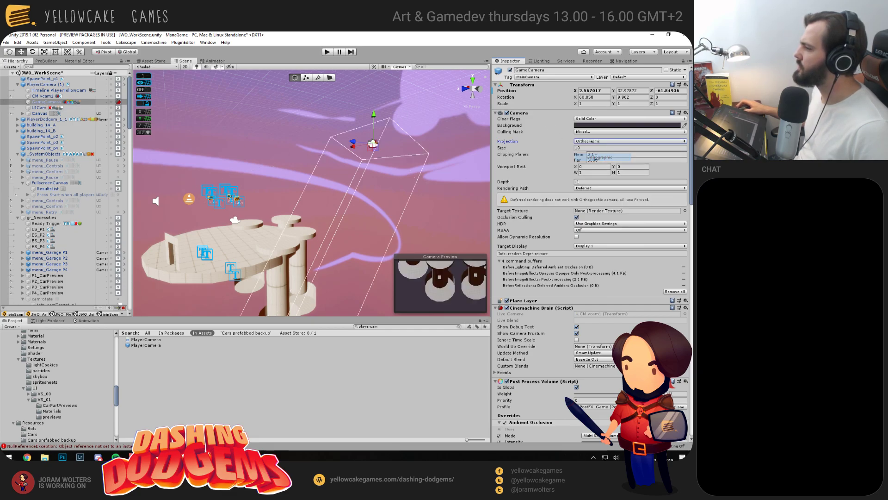
left_click(601, 143)
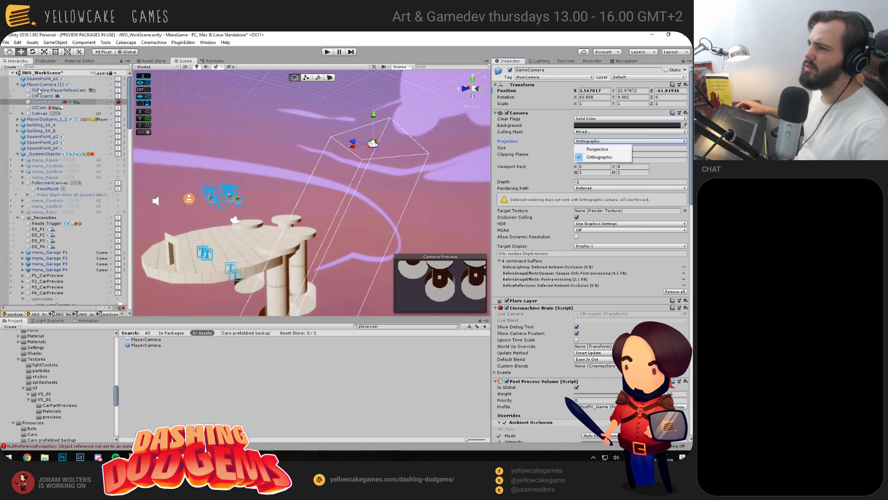
Delete the whole PlayerCamera (1) instance from the scene hierarchy
left_click_drag(42, 102, 43, 106)
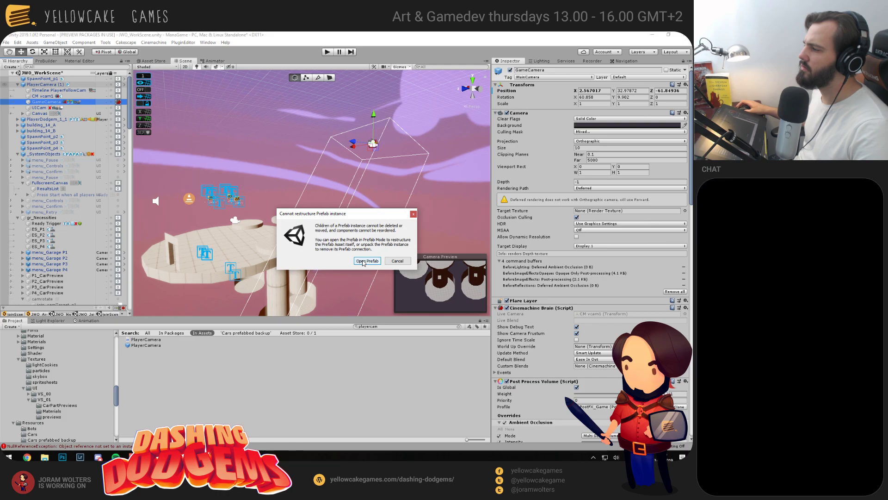
left_click(397, 261)
left_click(43, 84)
key("Delete")
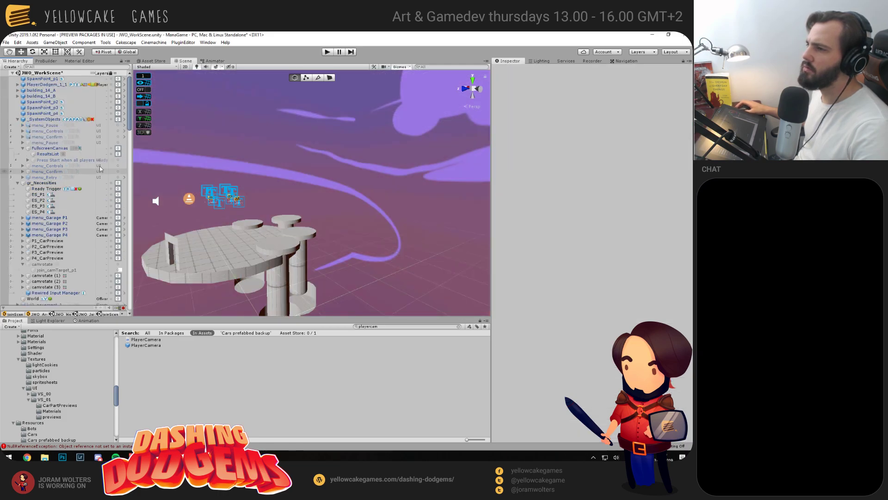
Examine PlayerDodgem_1_1's child objects in the hierarchy and its placement in the scene
left_click(46, 85)
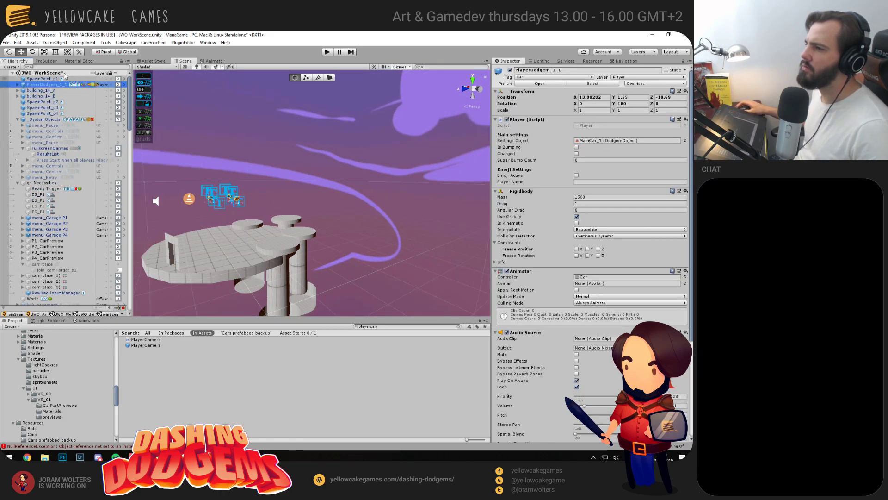
left_click(18, 84)
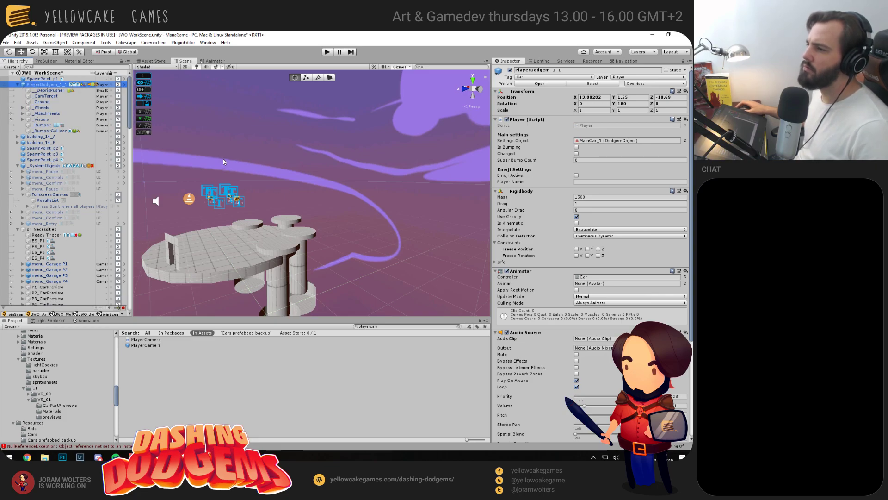
key("f")
left_click_drag(237, 163, 204, 222, "alt")
scroll(254, 249, "down", 8)
scroll(254, 249, "down", 8)
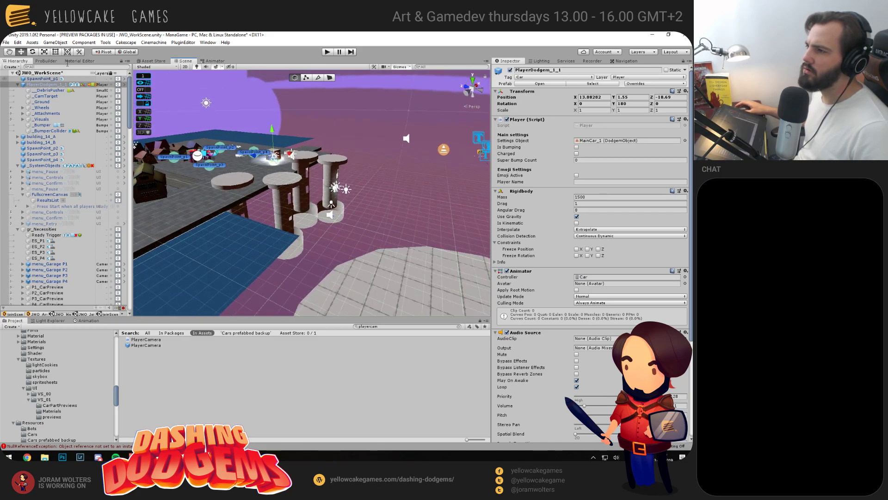
Filter the scene hierarchy for "cam" and deactivate the four active Camera objects, then clear the filter
left_click(69, 66)
type("ca")
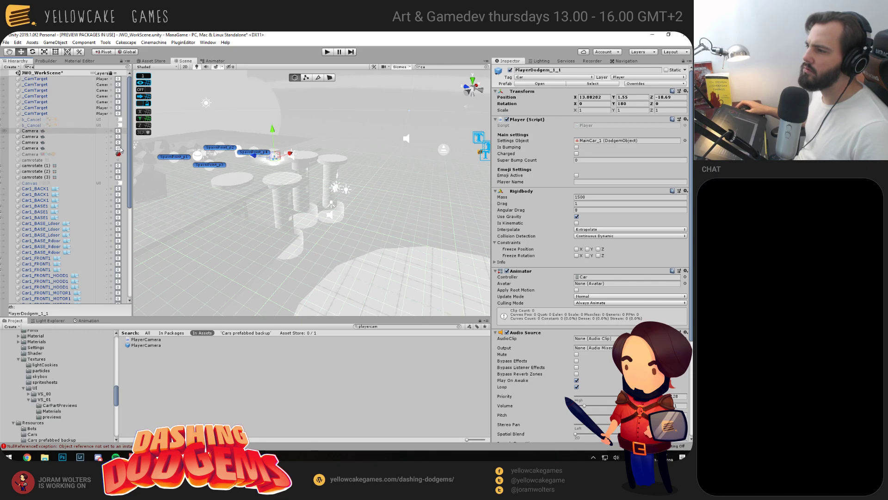
left_click_drag(119, 131, 120, 148)
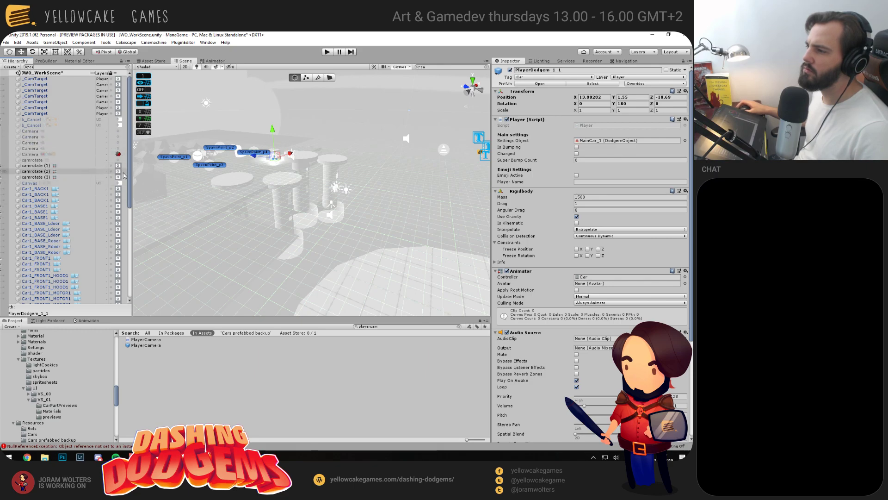
scroll(79, 183, "down", 8)
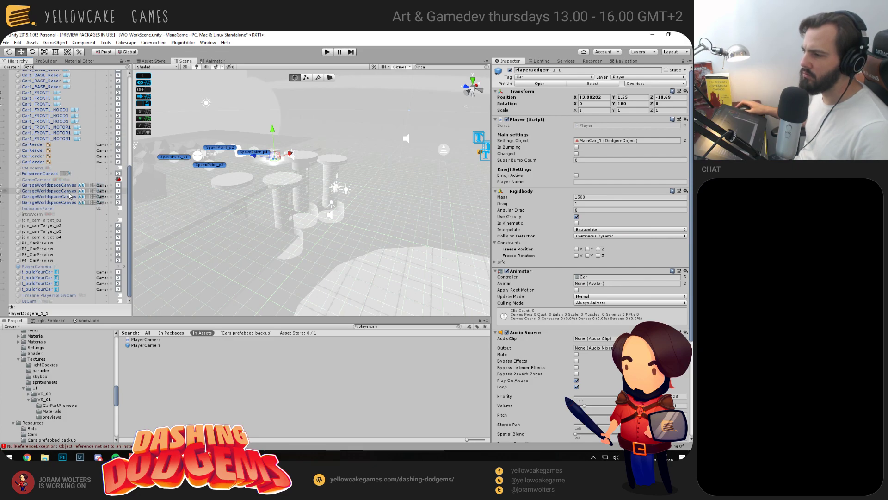
type("m")
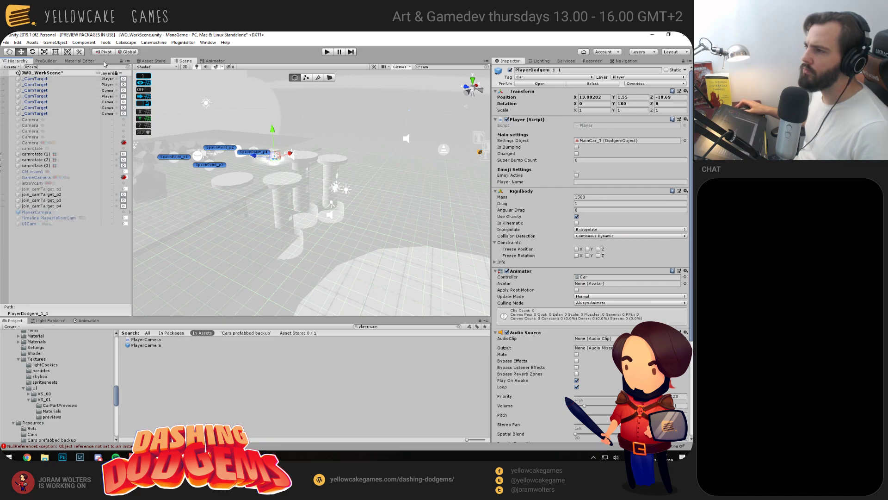
left_click(127, 66)
Place a fresh PlayerCamera prefab on the large disc beside the door
scroll(252, 240, "down", 2)
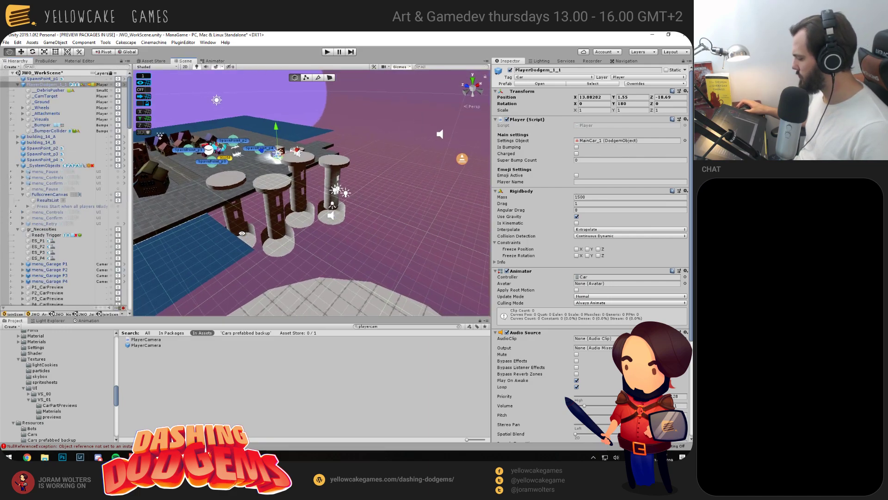
scroll(251, 240, "up", 3)
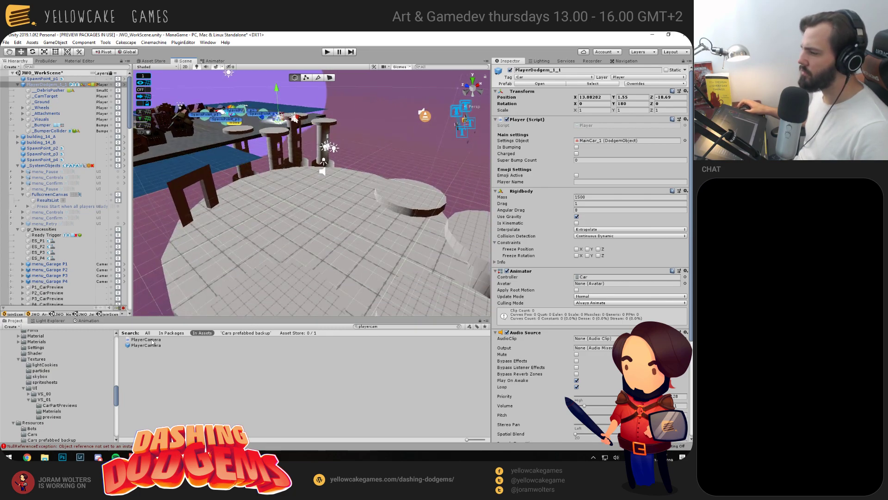
left_click_drag(153, 342, 259, 220)
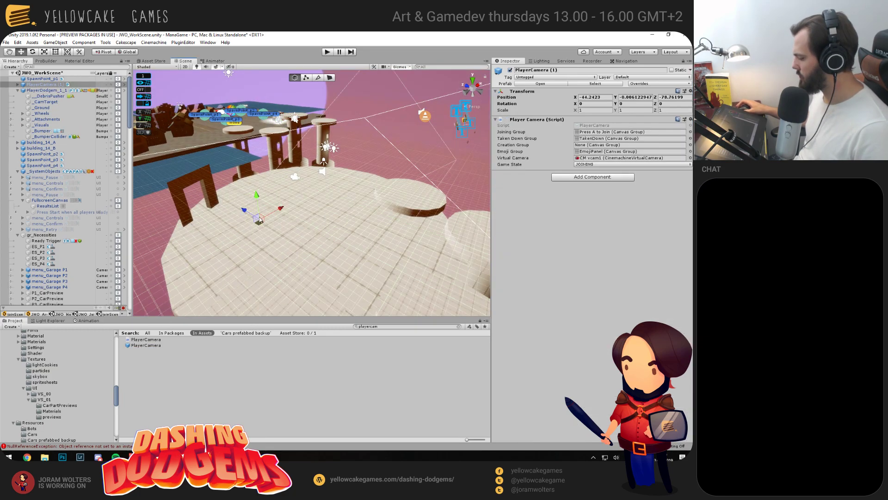
Move the new player camera's CM vcam1 lower and closer to the disc, to about Y 18.25 and Z -37.22
scroll(260, 219, "down", 7)
left_click_drag(319, 219, 344, 220, "alt")
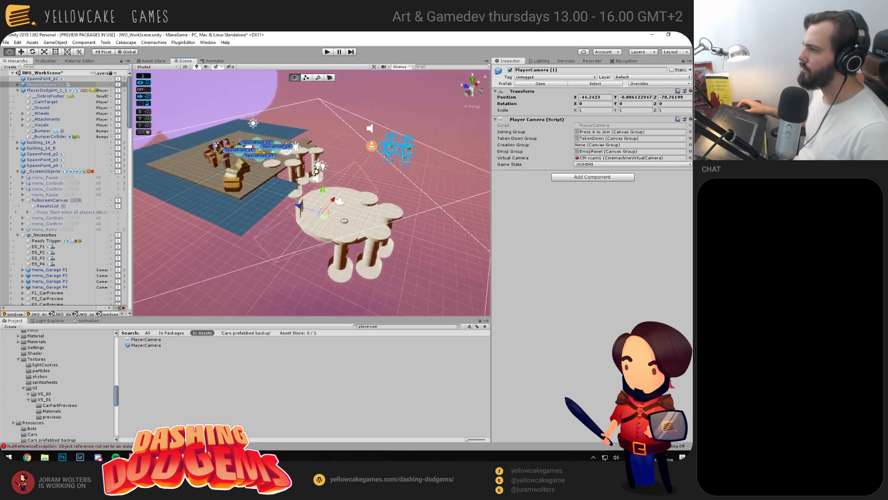
left_click(18, 84)
left_click(45, 101)
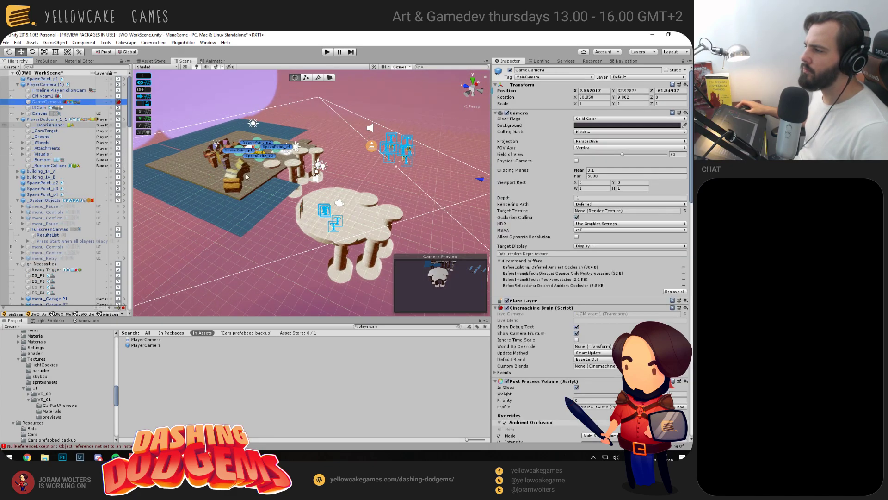
left_click_drag(296, 232, 278, 234, "alt")
key("f")
mouse_move(358, 215)
left_mouse_down("alt")
mouse_move(292, 151)
mouse_move(253, 224)
mouse_move(282, 228)
mouse_move(343, 211)
left_mouse_up("alt")
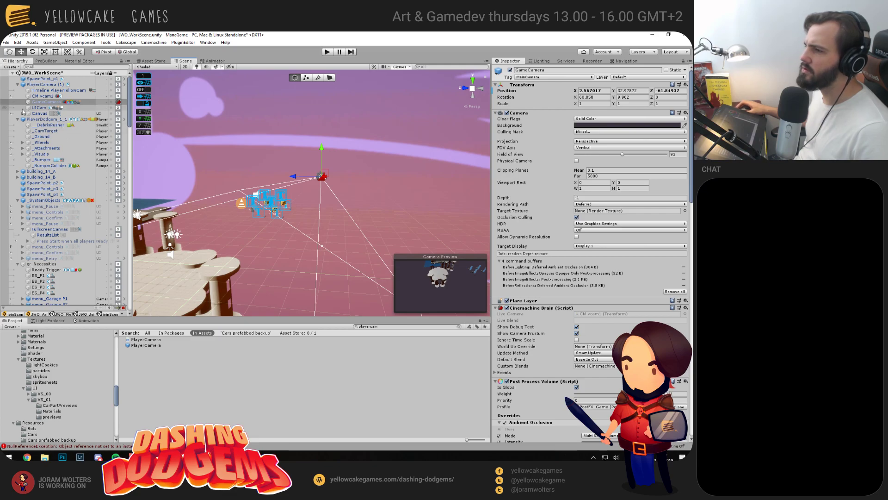
left_click(42, 95)
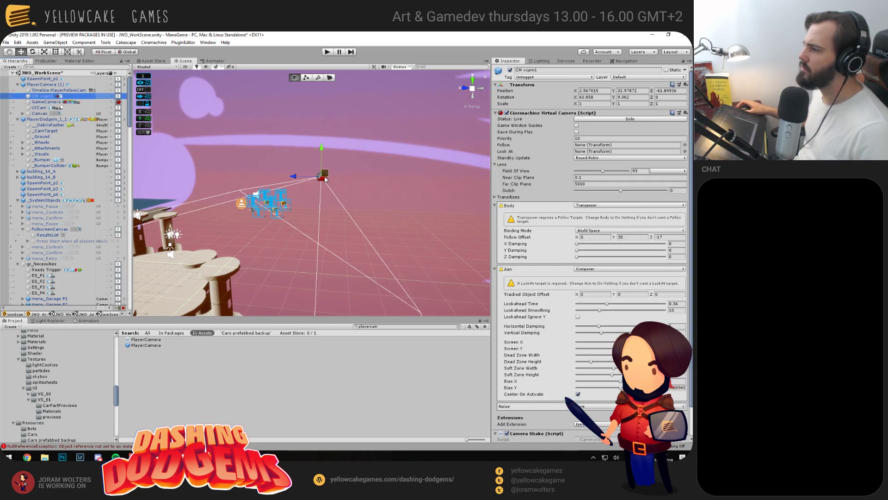
left_click_drag(326, 179, 313, 225)
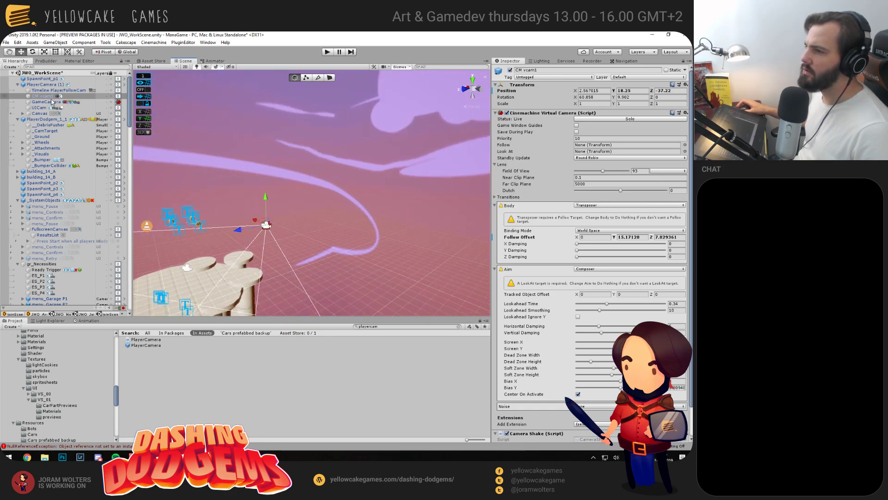
Try Skybox as the GameCamera's clear flags, and switch it back to Solid Color
left_click(45, 101)
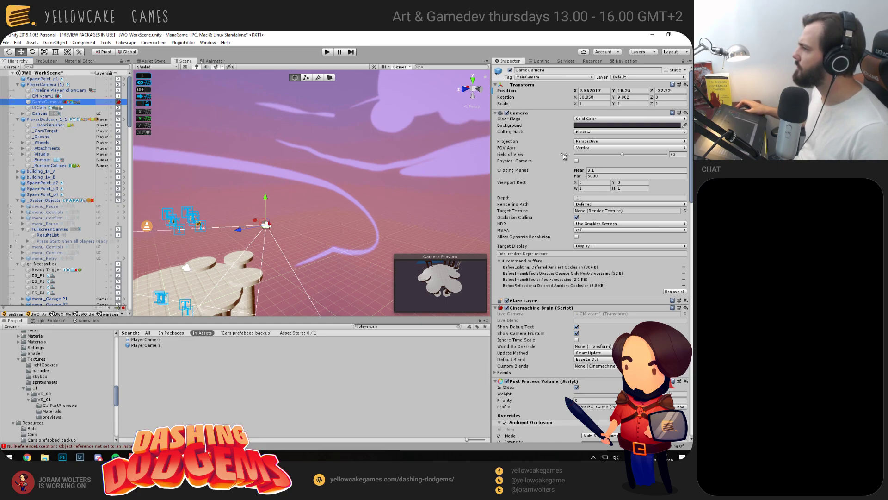
left_click_drag(352, 185, 503, 131, "alt")
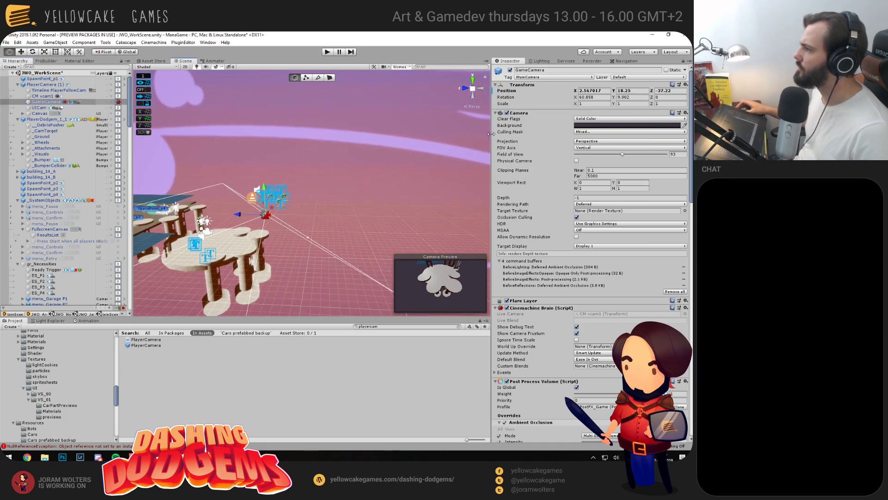
left_click(604, 119)
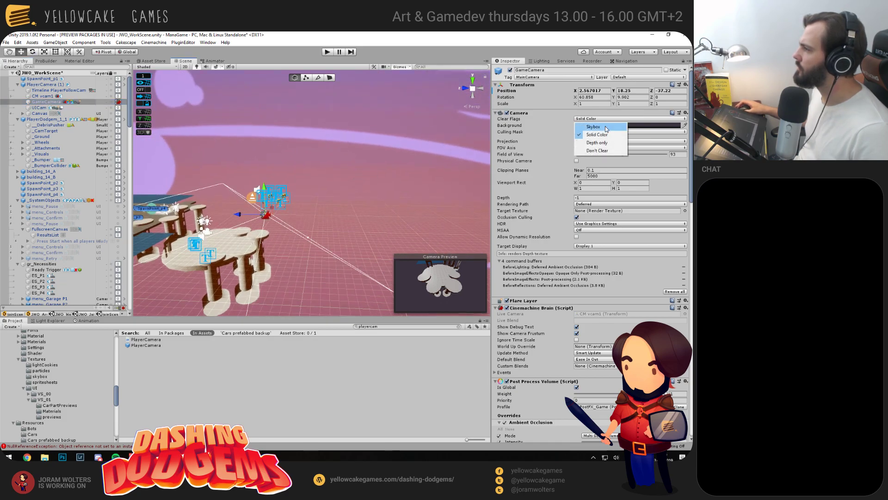
left_click(606, 127)
left_click(607, 119)
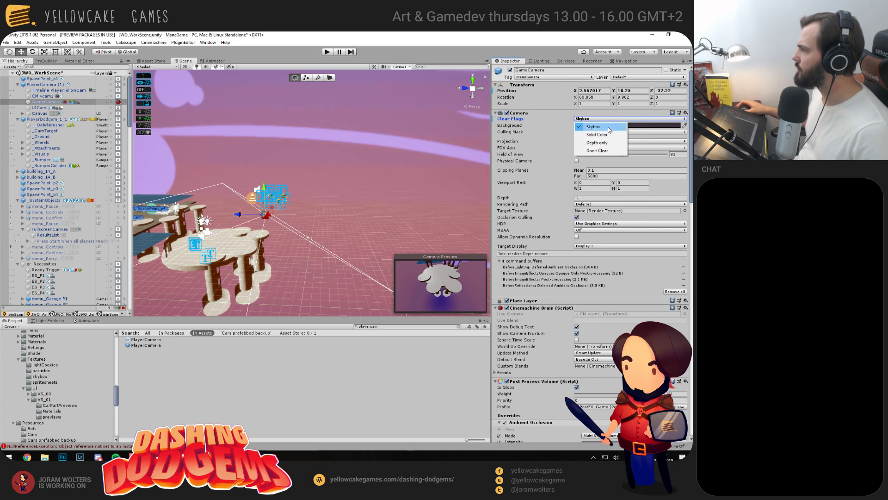
left_click(597, 135)
left_click(598, 119)
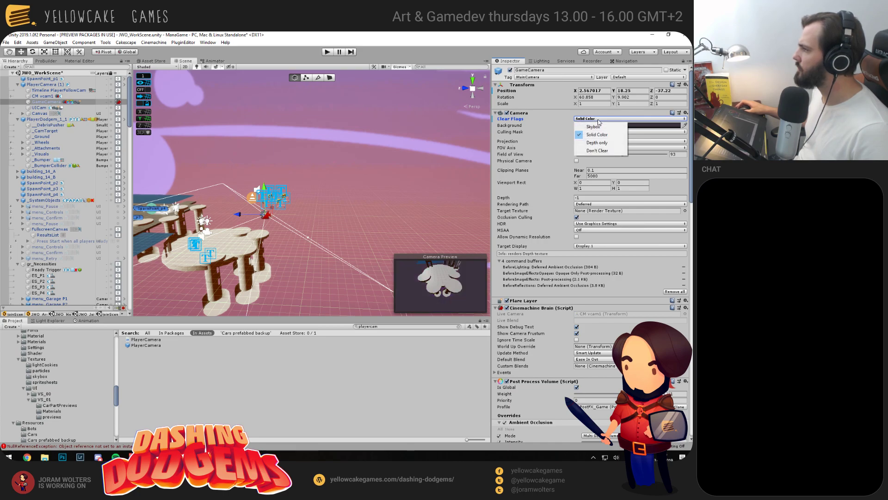
left_click(563, 124)
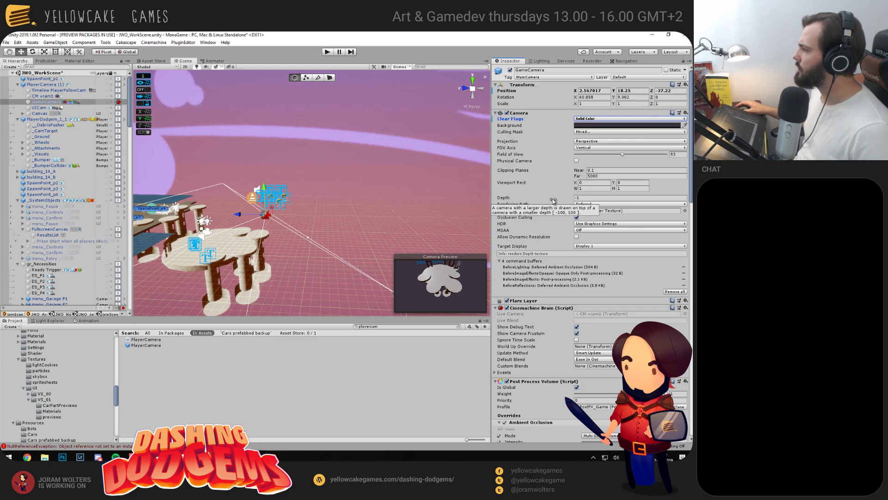
Run the scene in Play mode to examine the cameras around the disc, and stop it
left_click(327, 51)
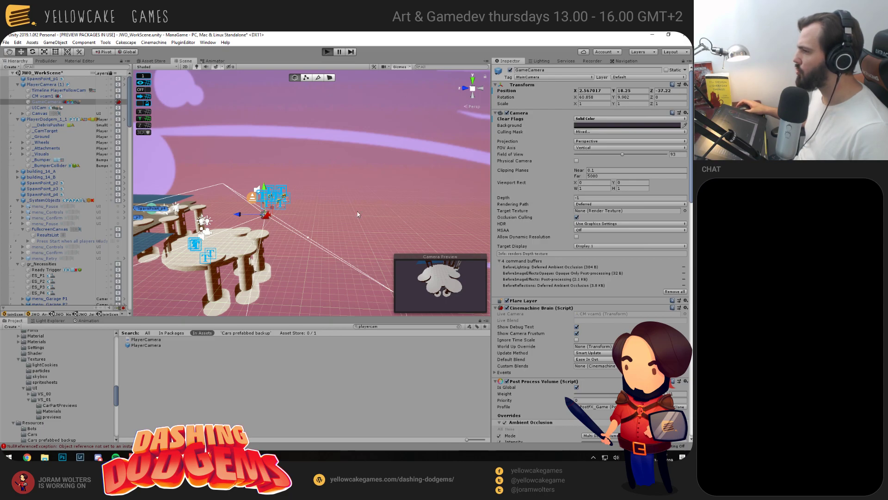
key("alt+Tab")
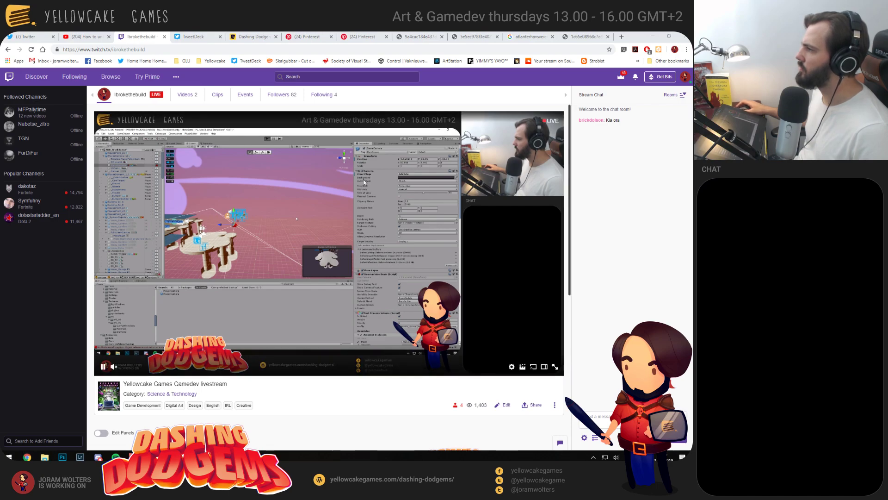
key("alt+Tab")
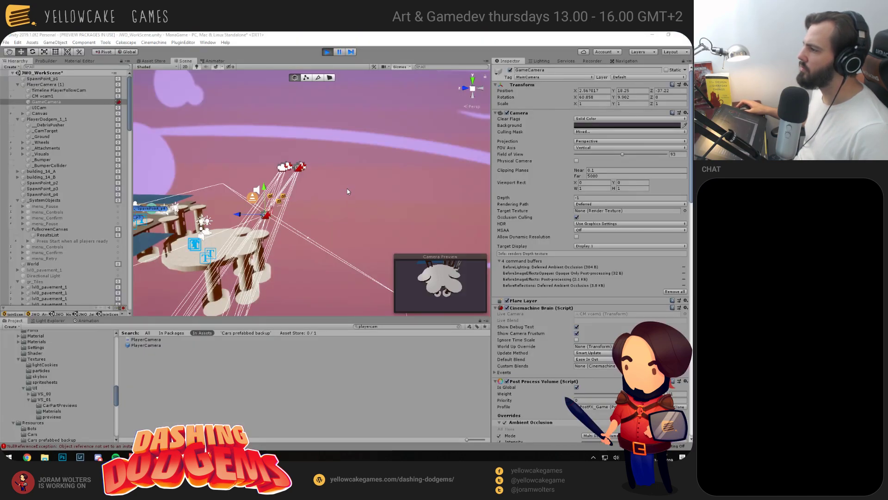
left_click_drag(338, 210, 313, 200, "alt")
left_click(327, 53)
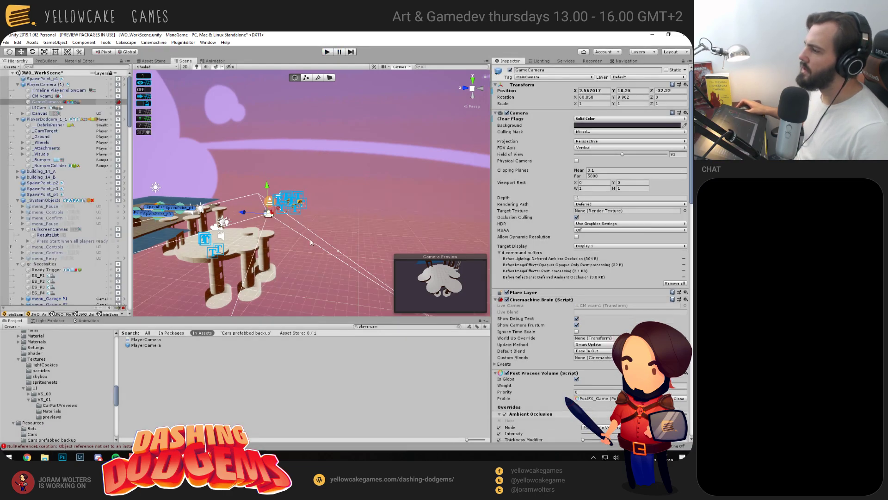
Move the player camera's CM vcam1 lower and closer to the disc, to about Y 14.95 and Z -35.46
scroll(286, 256, "up", 5)
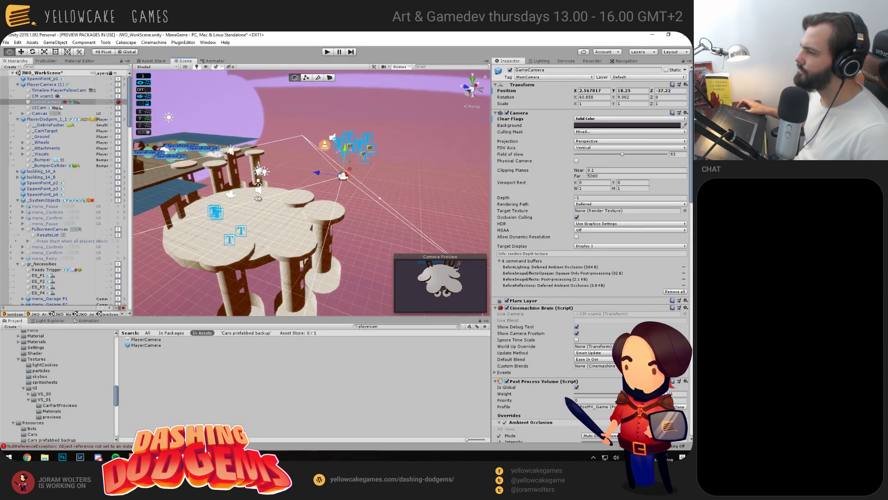
left_click_drag(311, 156, 303, 206, "alt")
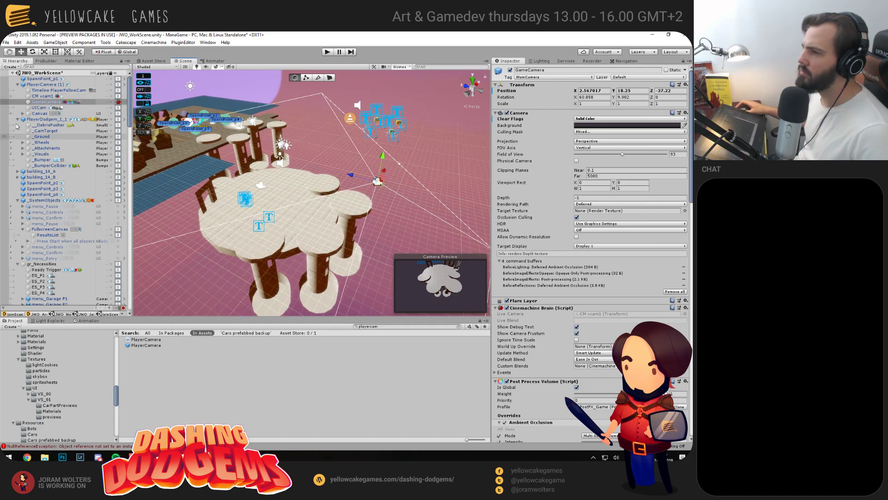
left_click(376, 183)
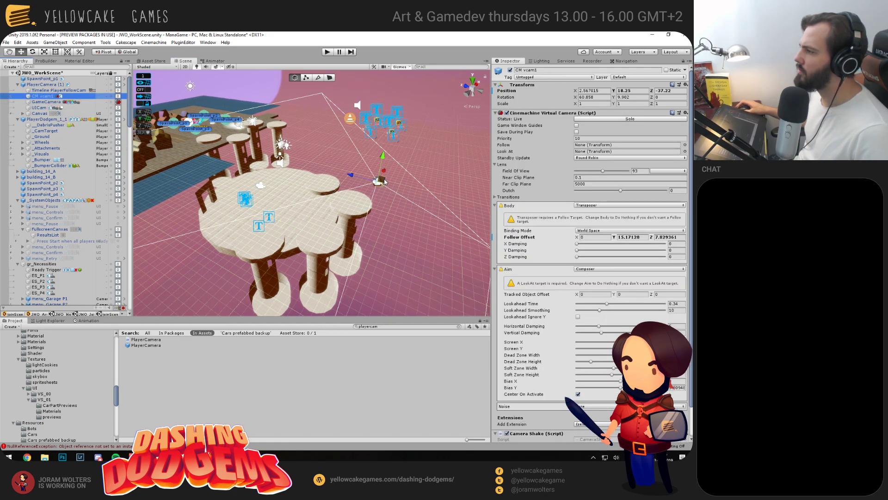
left_click(41, 102)
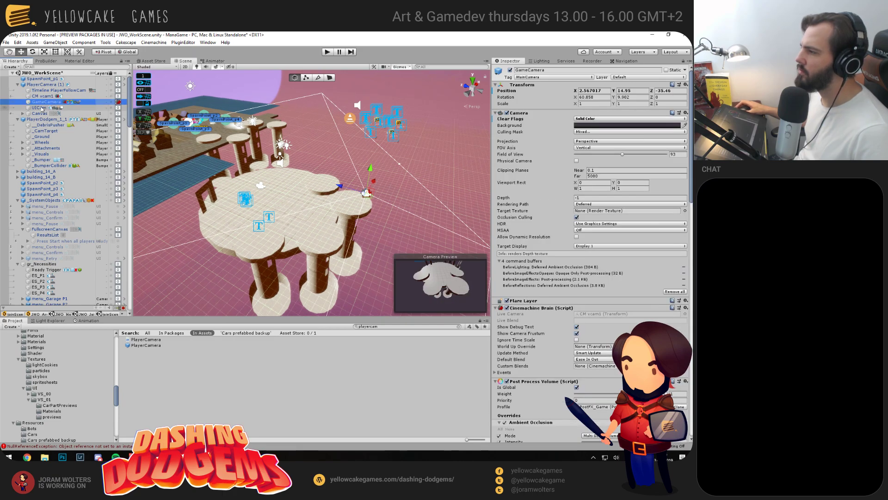
left_click_drag(363, 251, 347, 239, "alt")
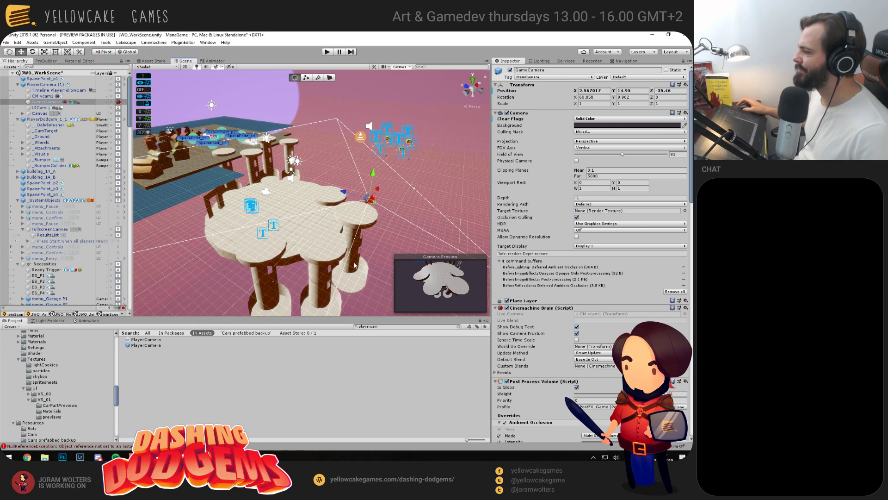
Duplicate the door twice along the disc's edge, the first copy at about X -35 and Z -65.2, turned to follow the curve
left_click_drag(287, 228, 243, 207)
left_click(251, 204)
key("f")
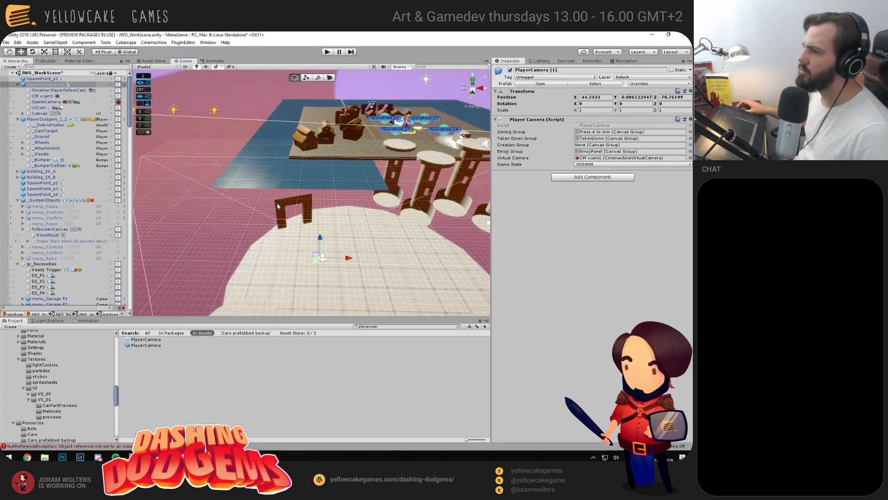
left_click(283, 212)
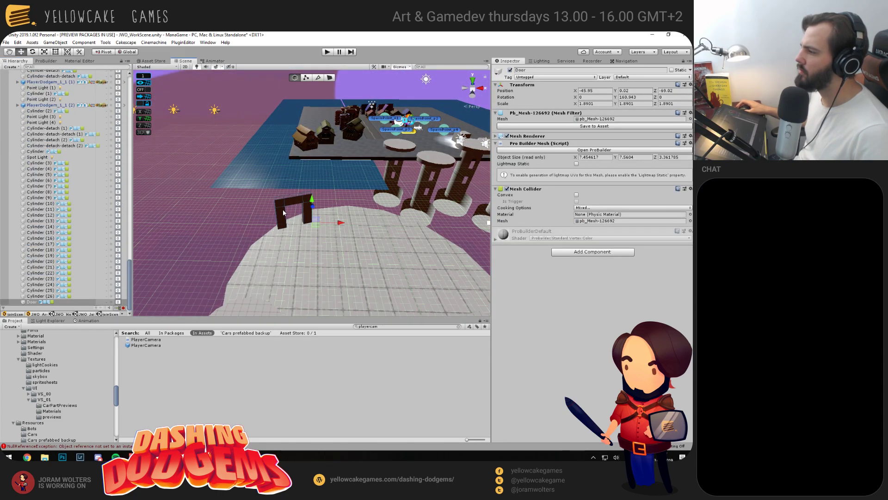
key("ctrl+d")
left_click_drag(328, 223, 352, 206)
key("ctrl+d")
key("w")
key("e")
key("w")
left_click_drag(407, 221, 407, 227)
left_click(327, 207)
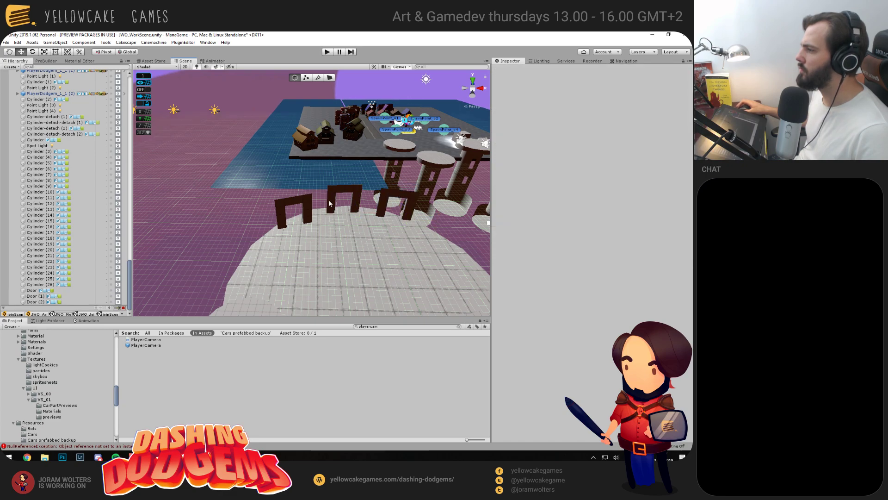
Duplicate Door (1) to the far end of the door row, at about X -15.3 and Z -73.8, rotated to about 221° in Y
left_click(329, 204)
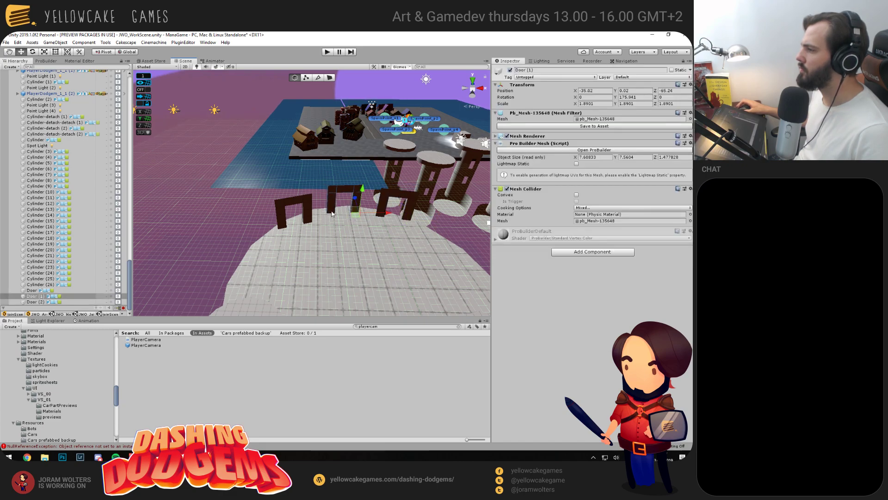
key("ctrl+d")
left_click_drag(355, 211, 389, 246)
key("e")
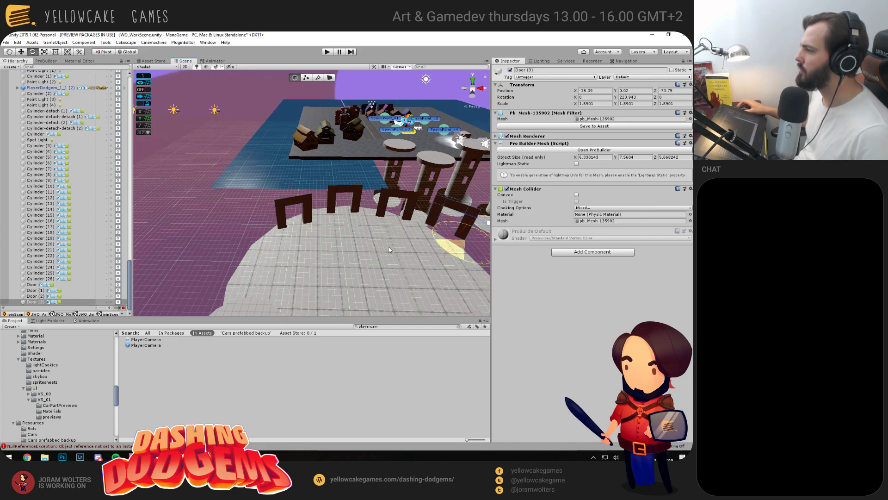
key("w")
left_click_drag(463, 245, 309, 235)
Try extruding side faces of the large disc outward into a ledge, making the mesh about 53.5 wide in X
left_click(290, 209)
left_click(329, 77)
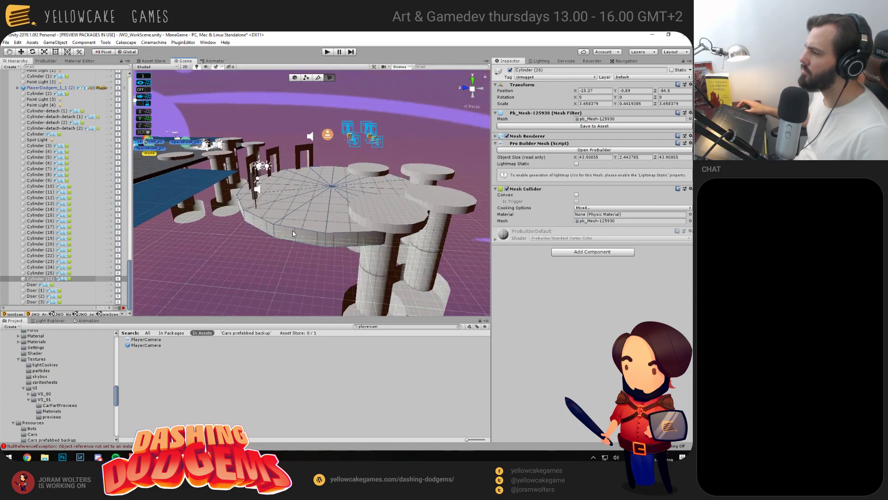
left_click(46, 61)
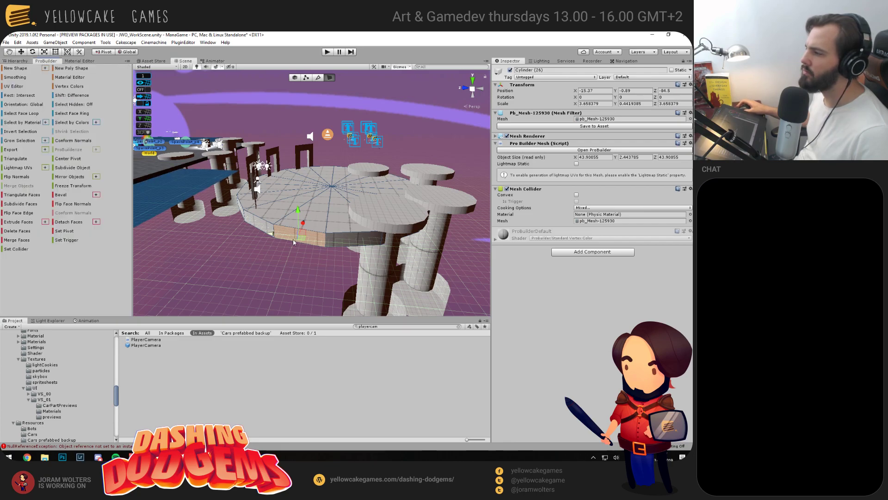
left_click_drag(356, 162, 210, 238)
left_click_drag(180, 264, 246, 226)
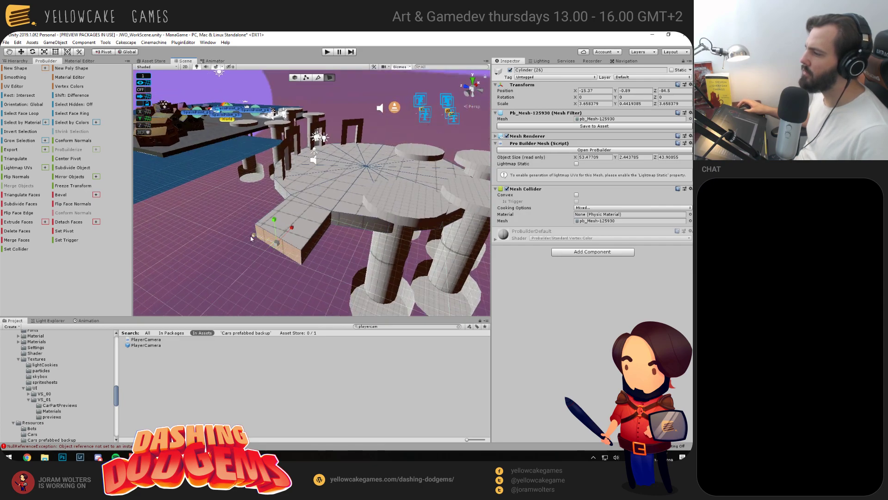
Scale the ledge's end faces narrower using local orientation, and switch to edge editing
key("r")
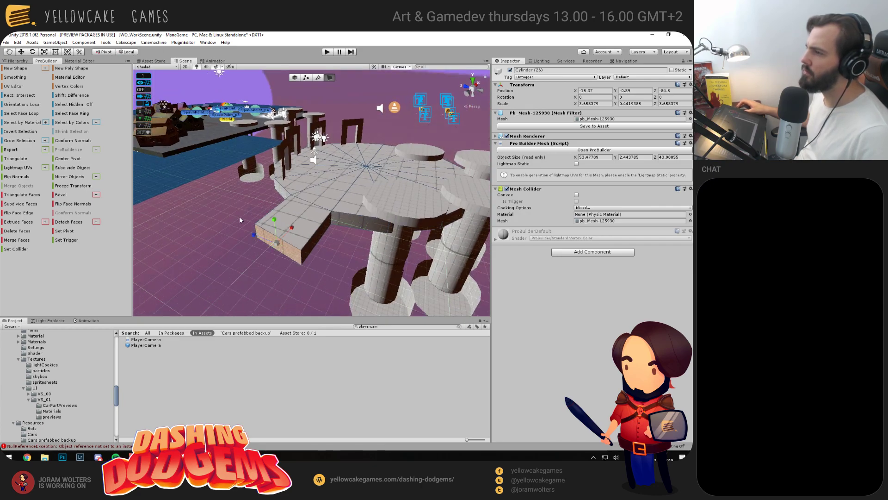
left_click_drag(253, 235, 260, 247)
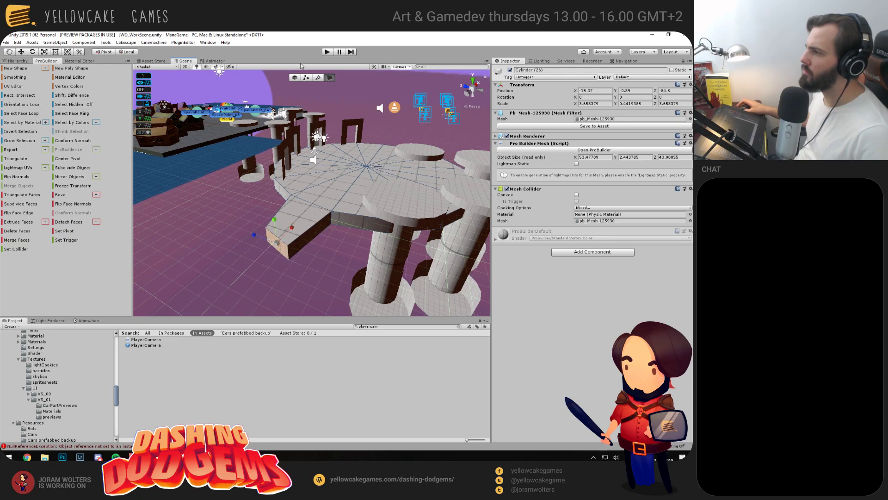
left_click(319, 79)
key("alt+Tab")
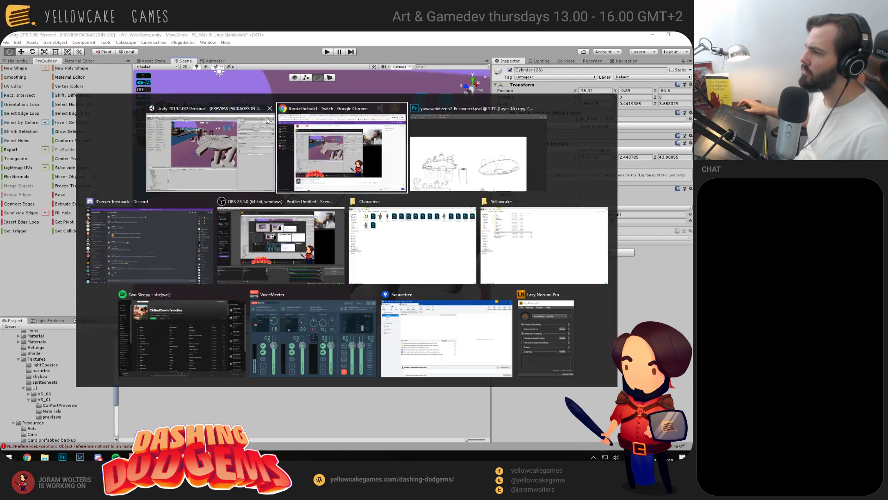
left_click(227, 149)
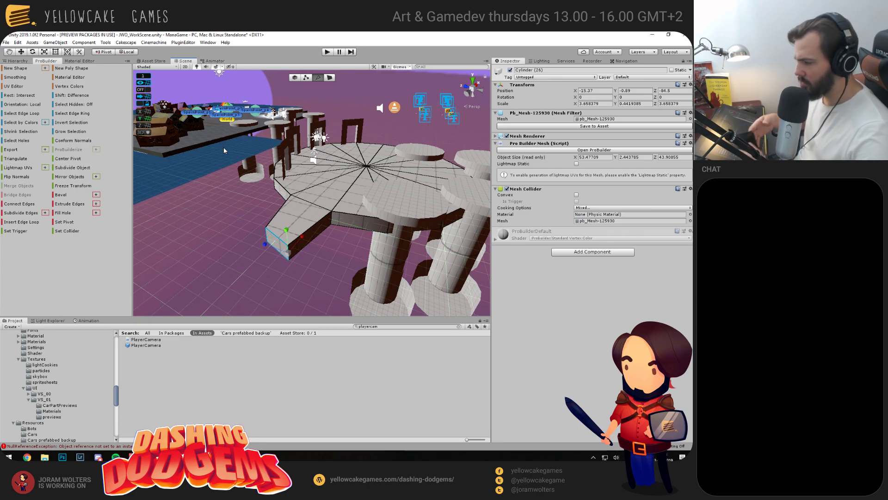
left_click(98, 457)
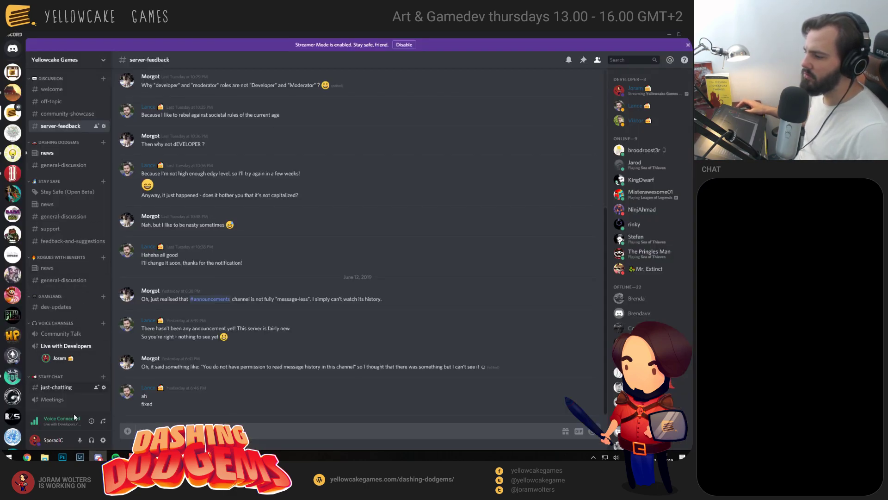
key("alt+Tab")
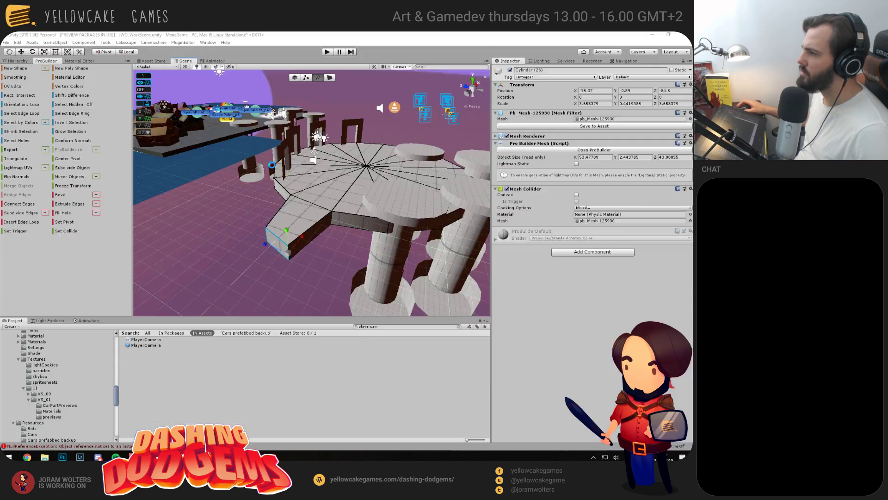
Lower the ledge's end edges so it slopes downward, making the disc mesh about 3.5 high in Y
left_click_drag(398, 168, 313, 191)
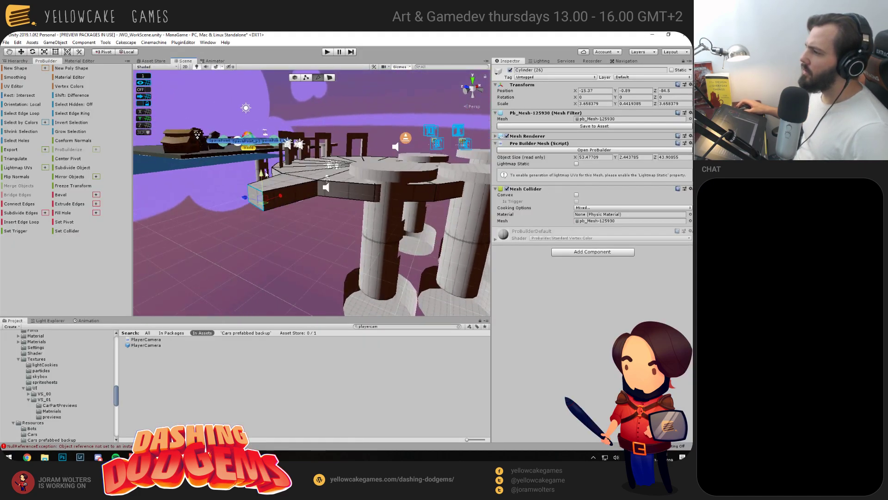
mouse_move(266, 174)
left_mouse_down()
mouse_move(263, 161)
mouse_move(263, 188)
left_mouse_up()
left_click_drag(296, 153, 268, 188)
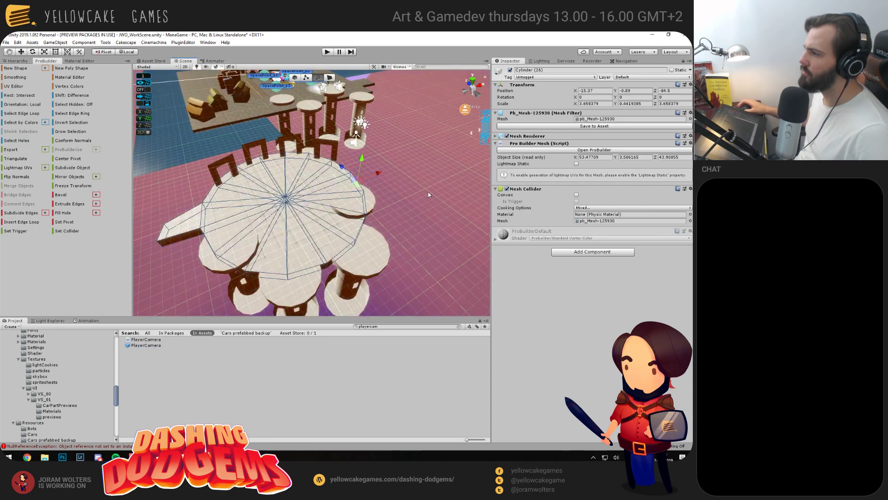
left_click(416, 241)
left_click_drag(379, 241, 324, 215)
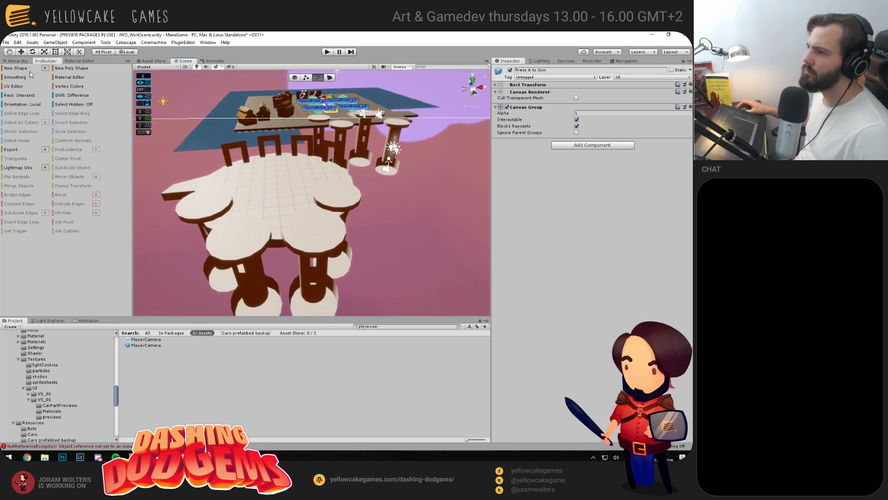
Rotate Directional Light (3) to about X 138.5, Y 185.1 and Z 199.2
left_click(16, 61)
left_click(163, 101)
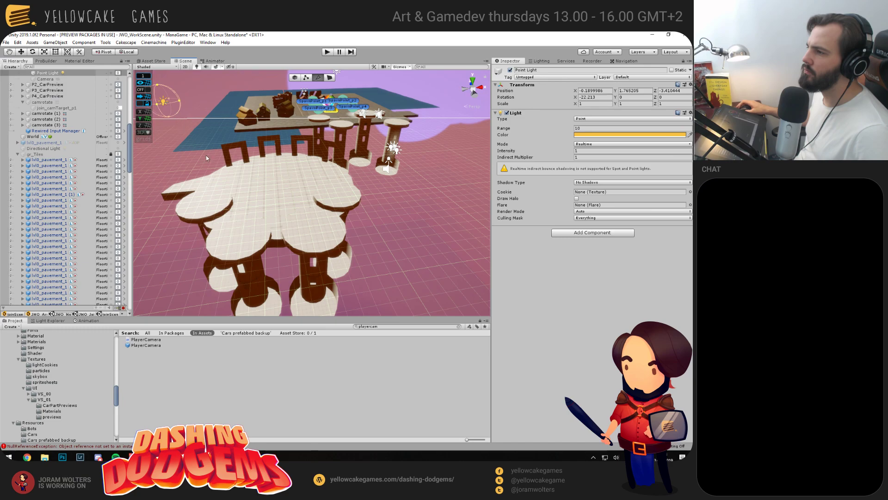
scroll(97, 118, "up", 9)
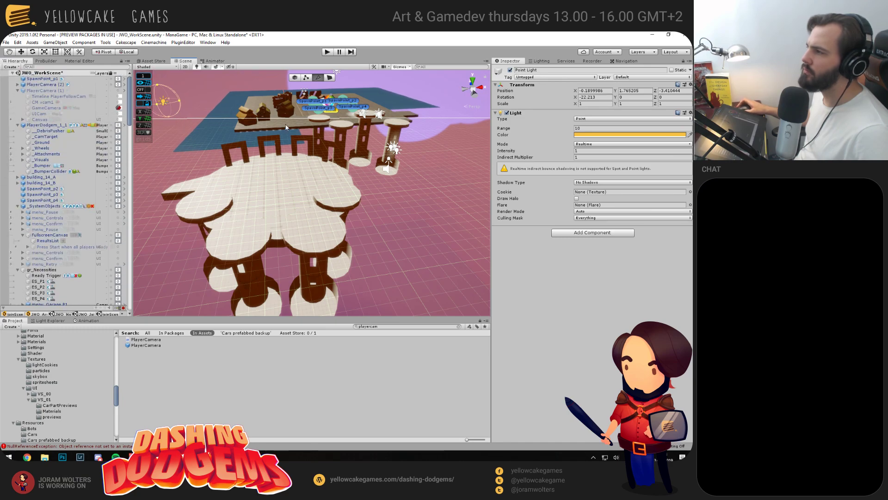
left_click_drag(286, 127, 330, 155)
left_click(323, 109)
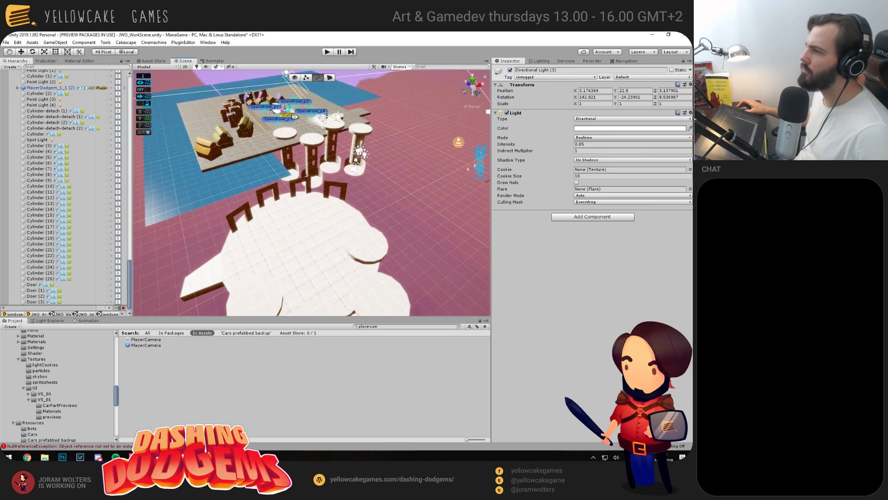
key("f")
left_click(295, 77)
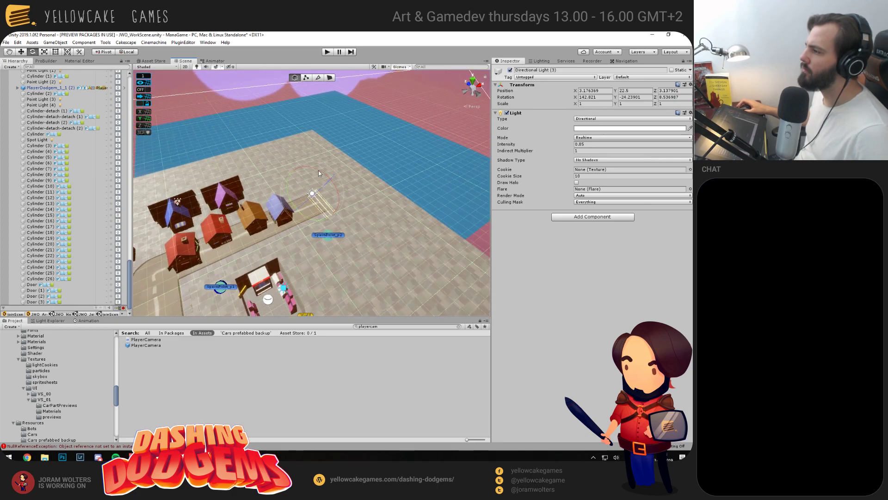
mouse_move(303, 171)
left_mouse_down()
mouse_move(382, 258)
mouse_move(304, 194)
mouse_move(291, 215)
mouse_move(268, 201)
mouse_move(318, 171)
mouse_move(307, 176)
left_mouse_up()
scroll(268, 203, "down", 8)
scroll(268, 202, "down", 5)
scroll(267, 200, "down", 4)
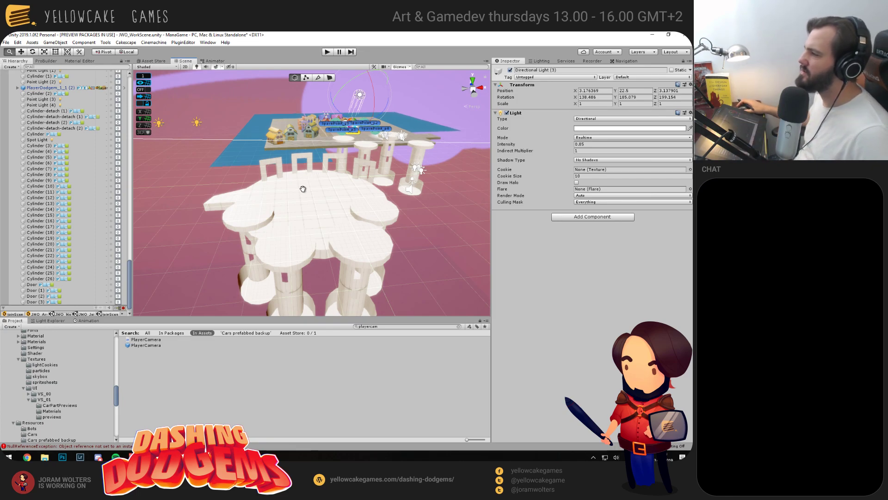
left_click_drag(304, 187, 339, 264)
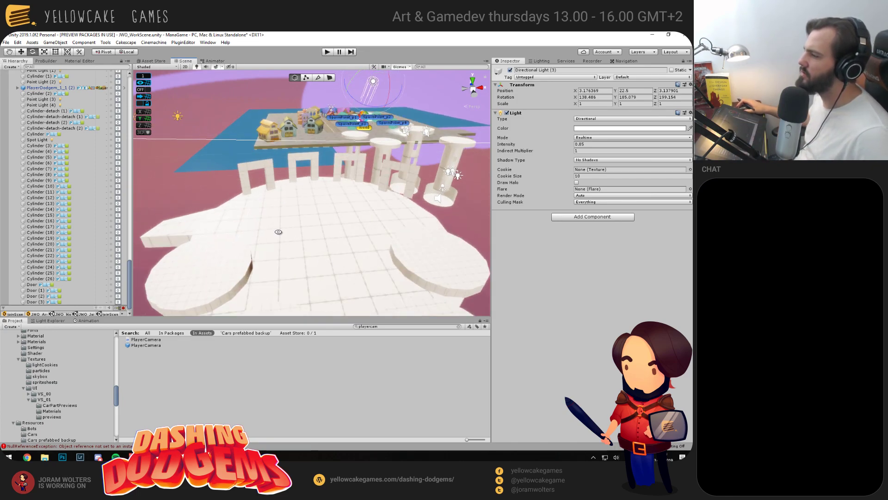
left_click_drag(278, 232, 271, 155)
key("alt+Tab")
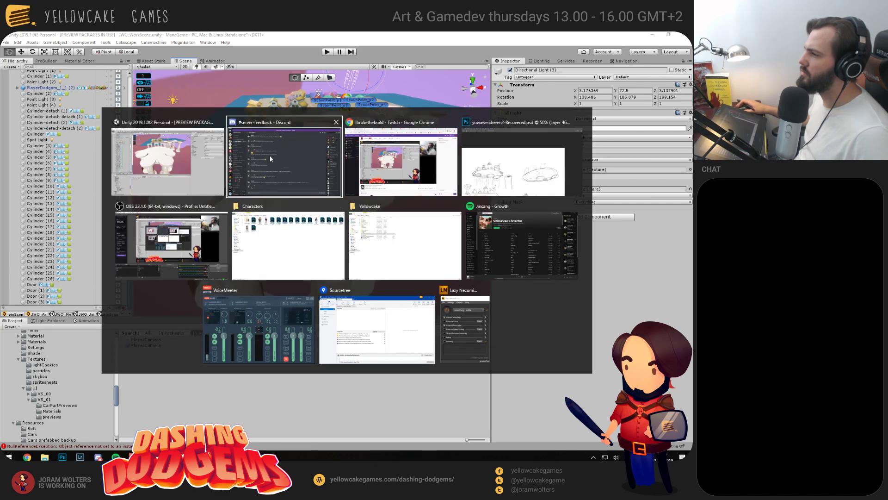
left_click(161, 169)
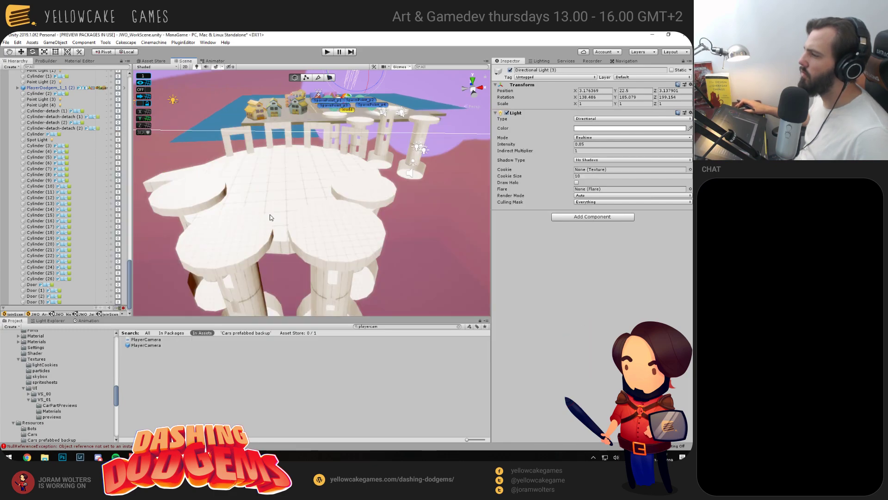
left_click_drag(272, 187, 326, 237)
scroll(329, 241, "up", 5)
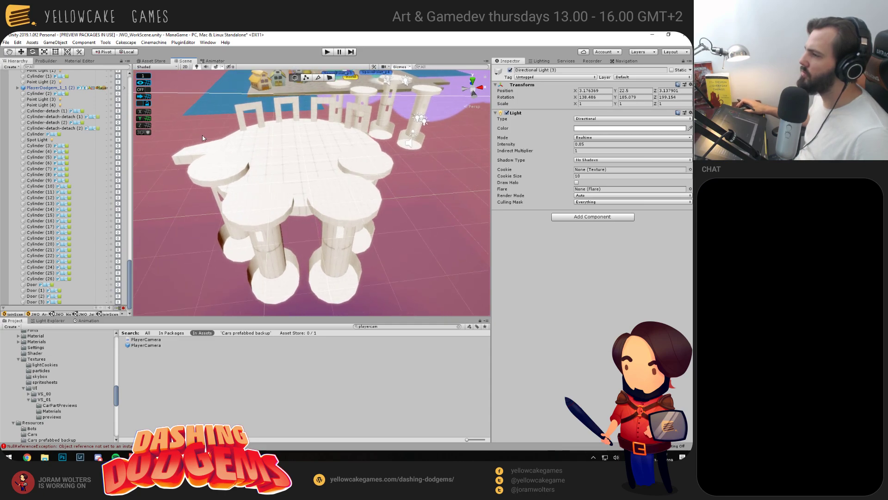
Delete all faces of the ledge extruded from the large disc's side
left_click(188, 154)
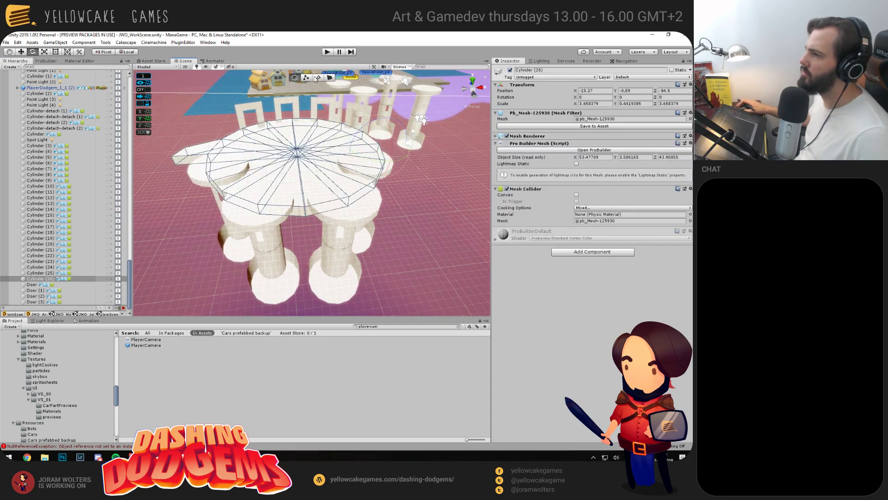
left_click(330, 78)
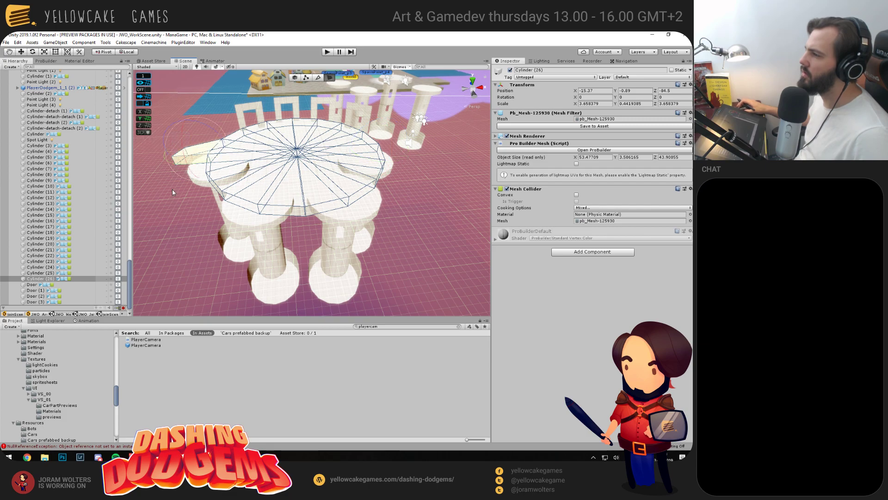
left_click(46, 61)
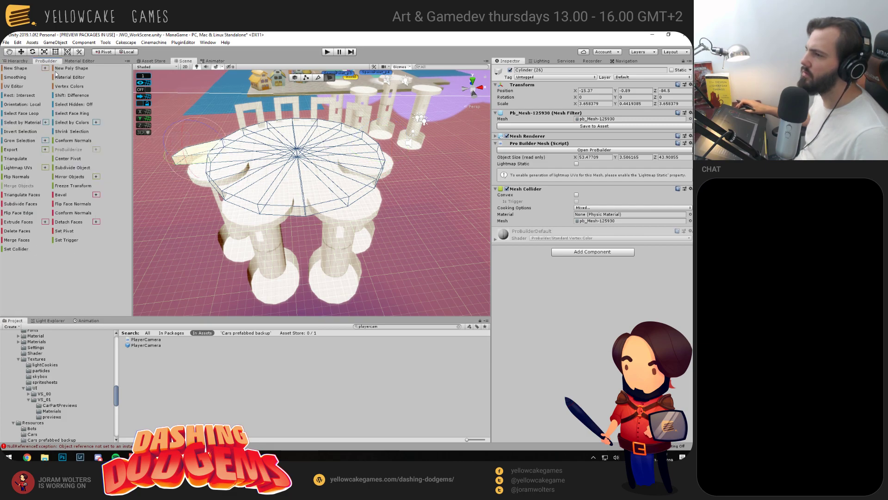
left_click(23, 231)
left_click(299, 225)
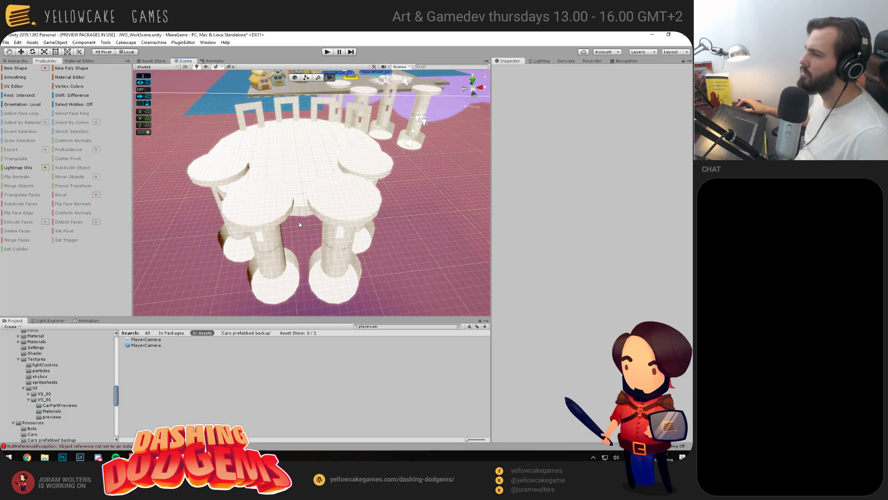
Move the two spare pillars at one end of the group of four along X, past the other two
left_click_drag(343, 182, 283, 170)
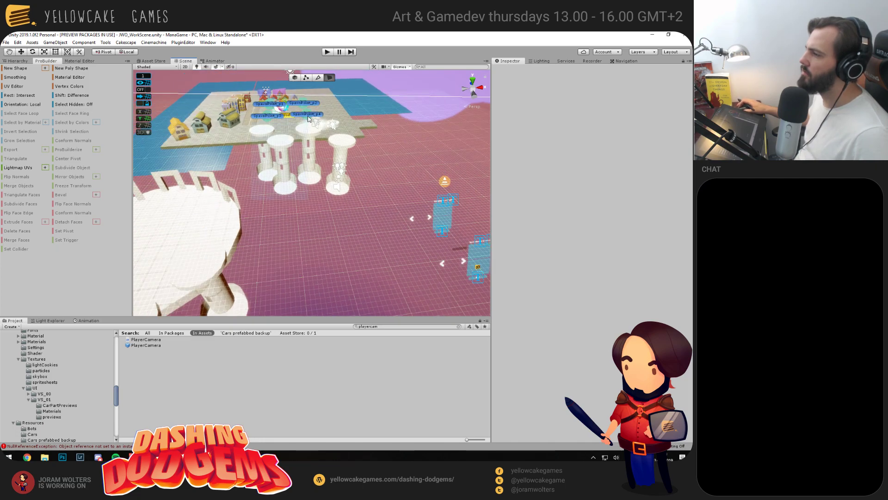
left_click(271, 241)
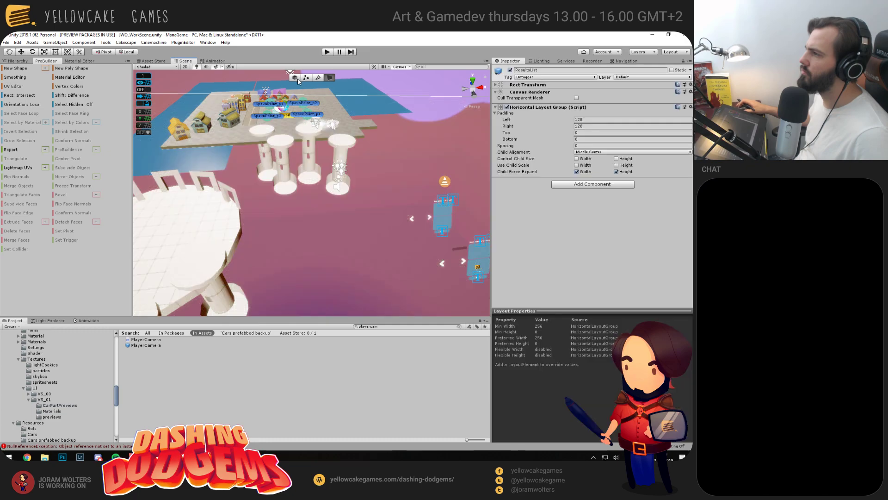
left_click_drag(249, 202, 305, 119)
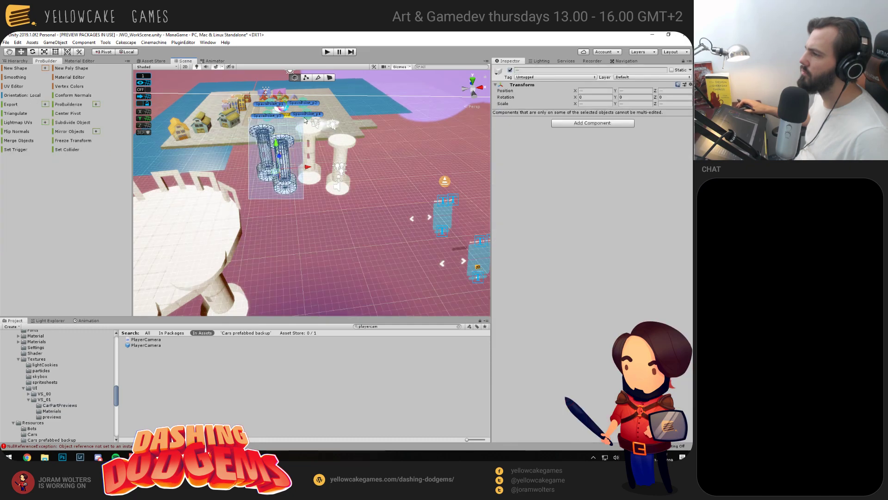
left_click_drag(283, 172, 383, 173)
left_click_drag(223, 190, 292, 244)
scroll(281, 222, "down", 9)
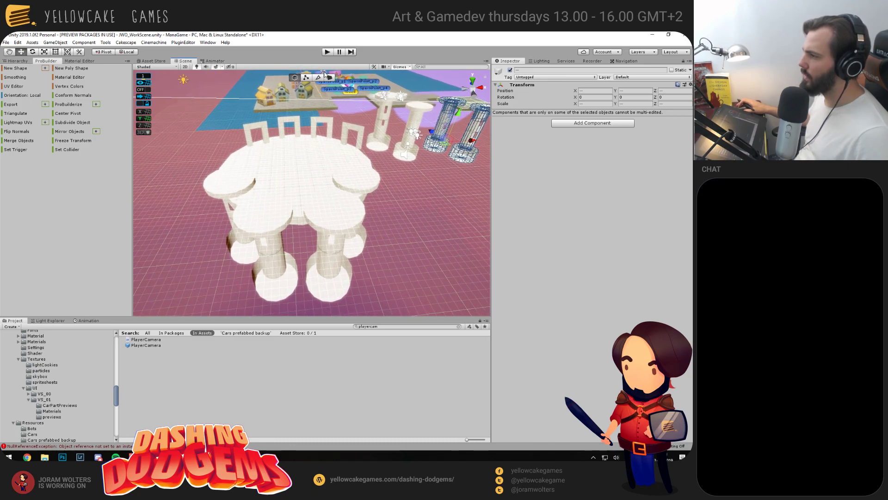
Switch to Snipping Tool and capture a rectangular snip of the blocked-out platform with its doors and pillars
key("super")
type("snip")
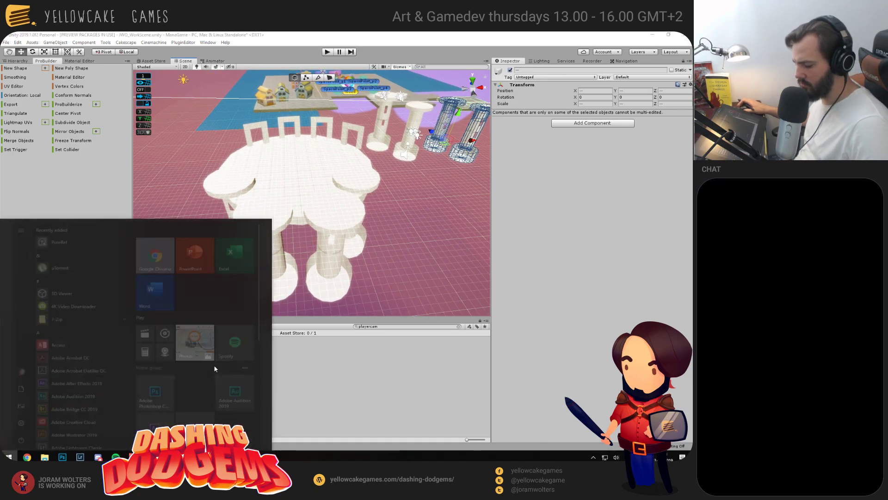
left_click(74, 264)
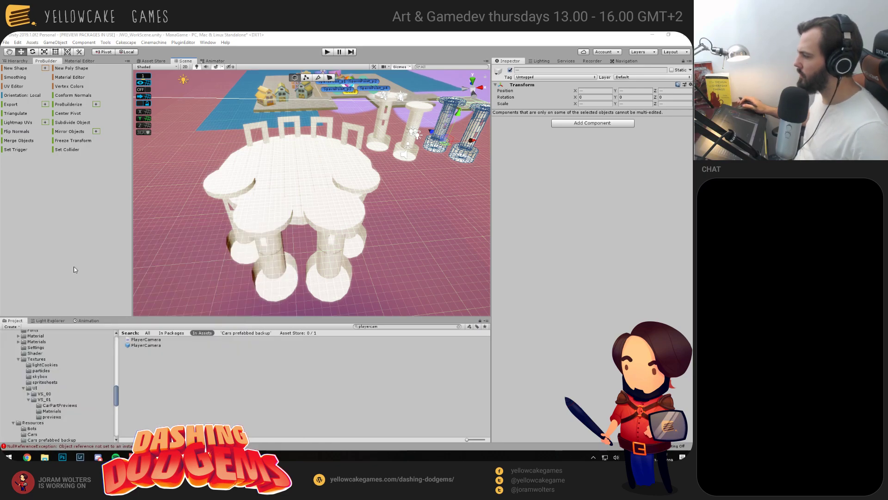
left_click(542, 130)
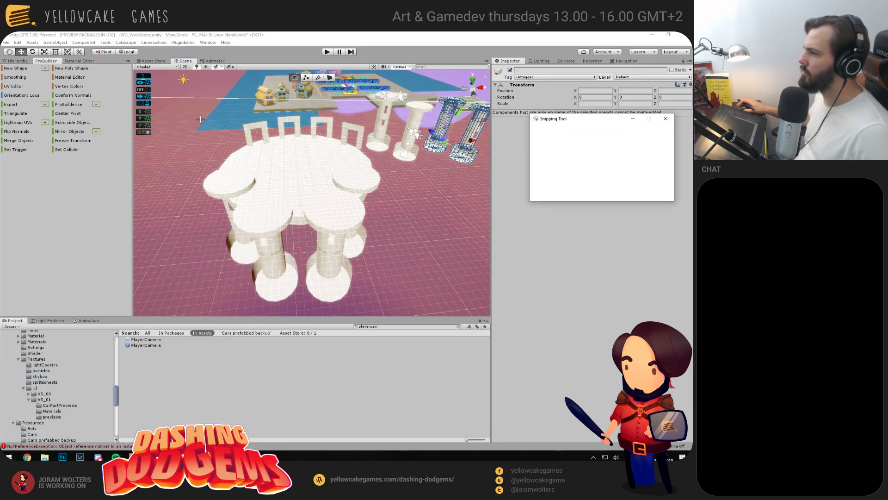
left_click_drag(190, 104, 404, 309)
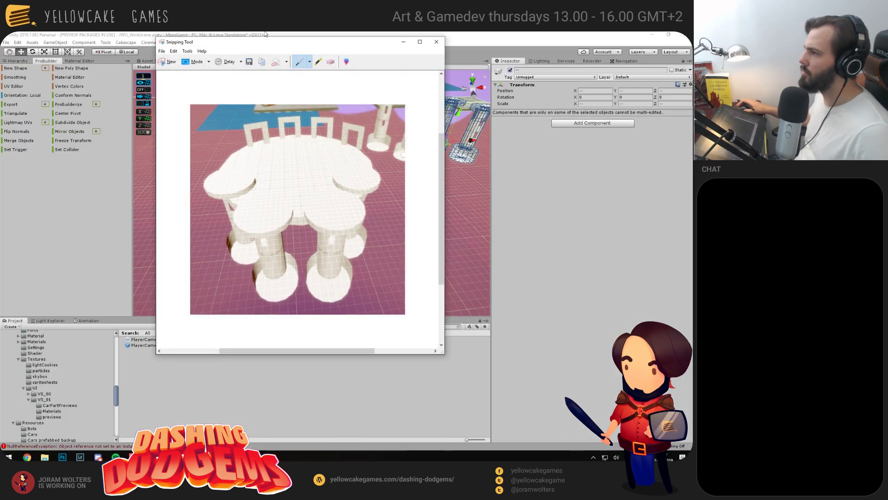
Switch to Photoshop and paste the platform snip into the sketch document
key("super+Tab")
left_click(381, 157)
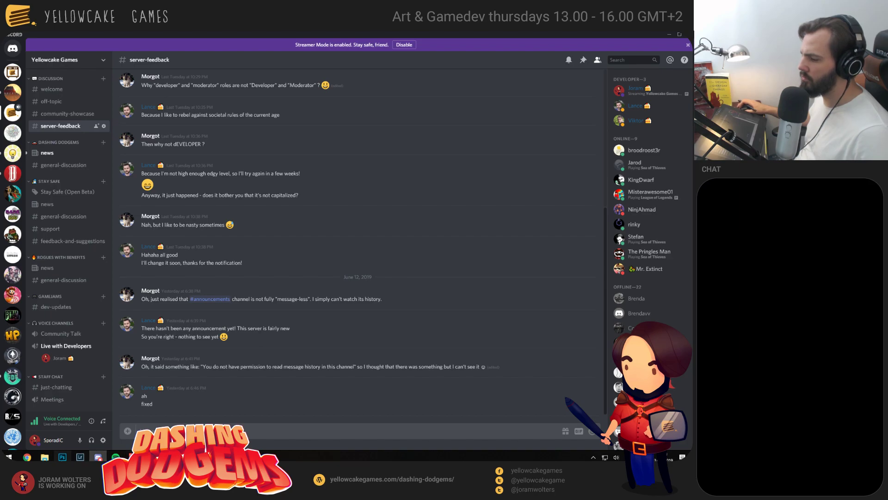
key("ctrl+v")
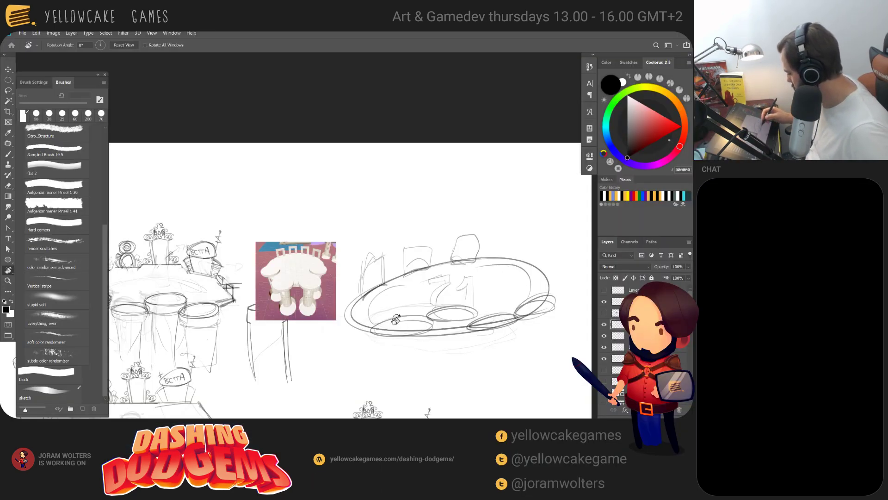
Scale the pasted platform snip to about 356% and place it on the blank area beside the sketches
key("ctrl+t")
left_click_drag(336, 241, 461, 163)
left_click_drag(370, 287, 407, 280)
key("ctrl+minus")
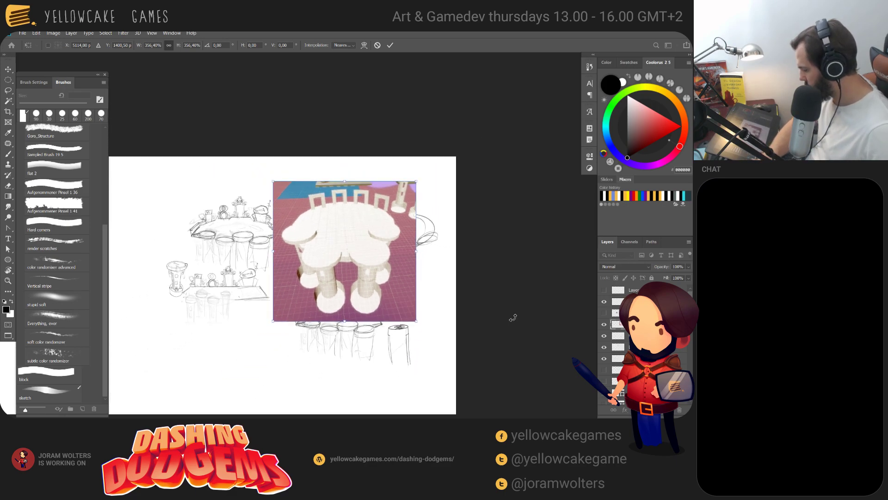
mouse_move(394, 309)
left_mouse_down()
mouse_move(518, 309)
mouse_move(568, 329)
left_mouse_up()
mouse_move(546, 273)
left_mouse_down()
mouse_move(327, 294)
mouse_move(288, 273)
mouse_move(291, 261)
left_mouse_up()
key("Return")
key("r")
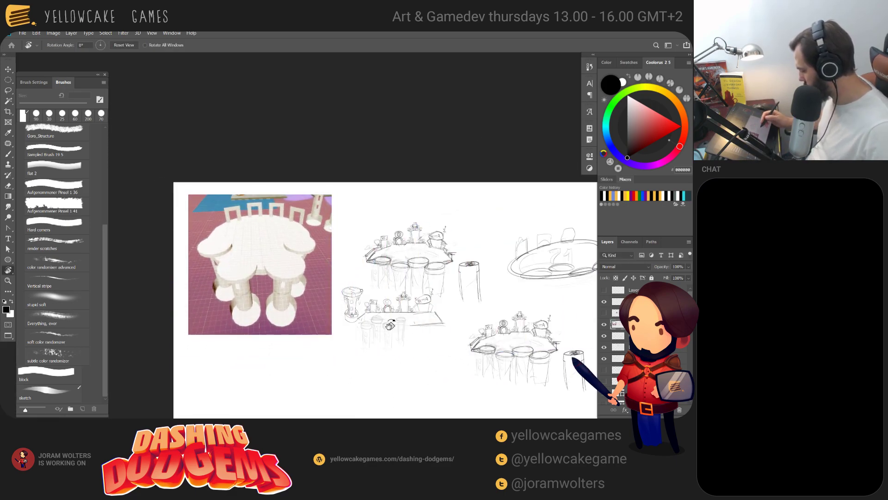
Raise the snip's layer in the layer stack and add an empty layer above it
key("ctrl+plus")
key("ctrl+plus")
key("ctrl+plus")
key("ctrl+plus")
left_click_drag(234, 391, 490, 326)
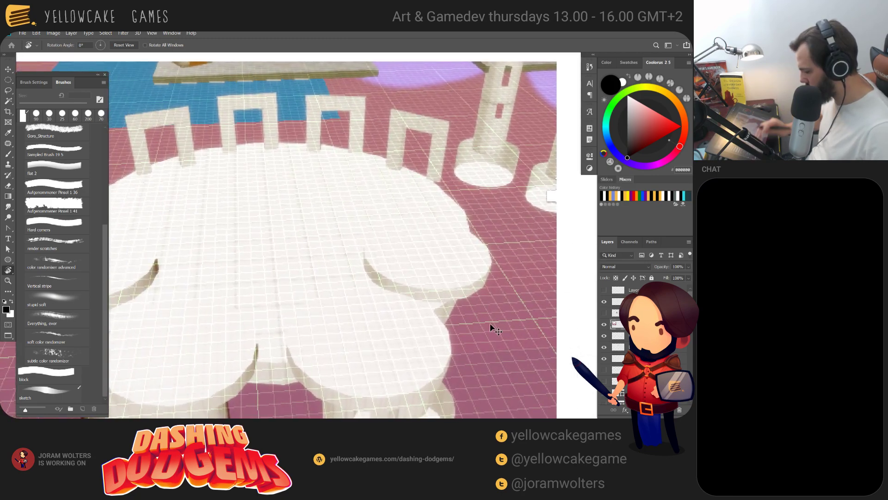
key("ctrl+minus")
key("ctrl+minus")
key("ctrl+minus")
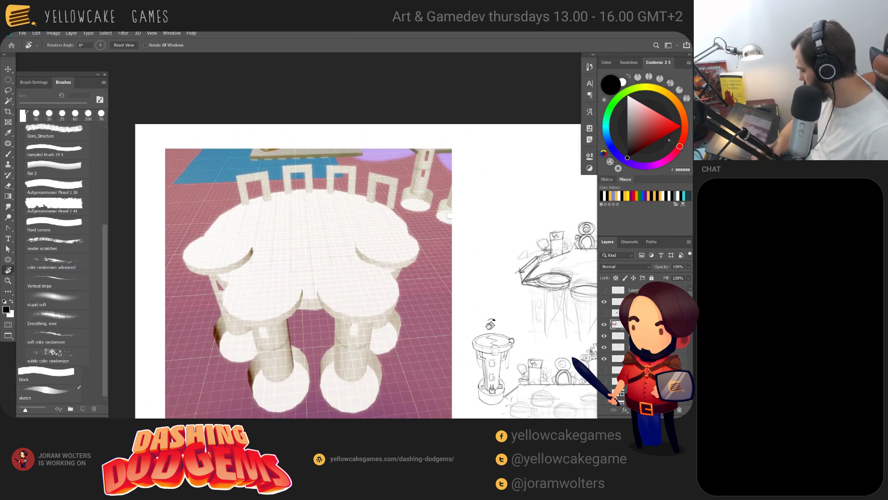
left_click_drag(424, 321, 422, 315)
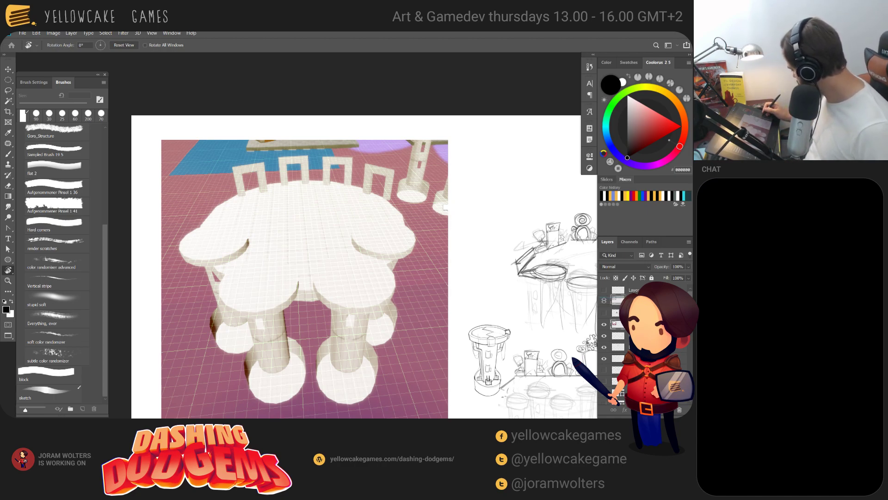
left_click_drag(633, 300, 634, 297)
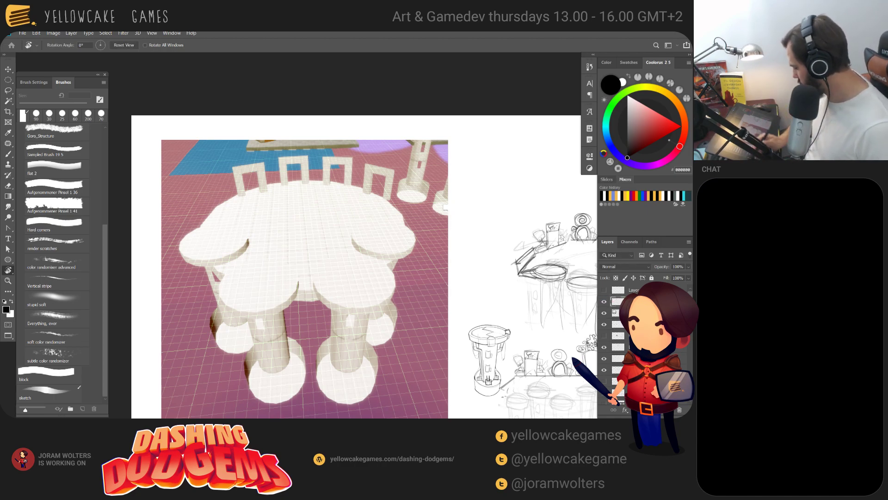
Try painting over the front-right pillar top in a sampled off-white with the sketch brush at 125 px
key("b")
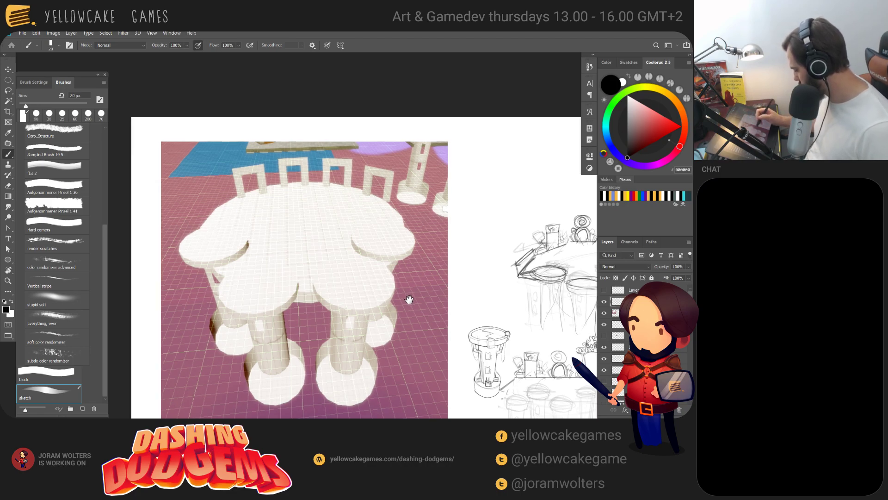
left_click_drag(409, 296, 400, 292)
key("]")
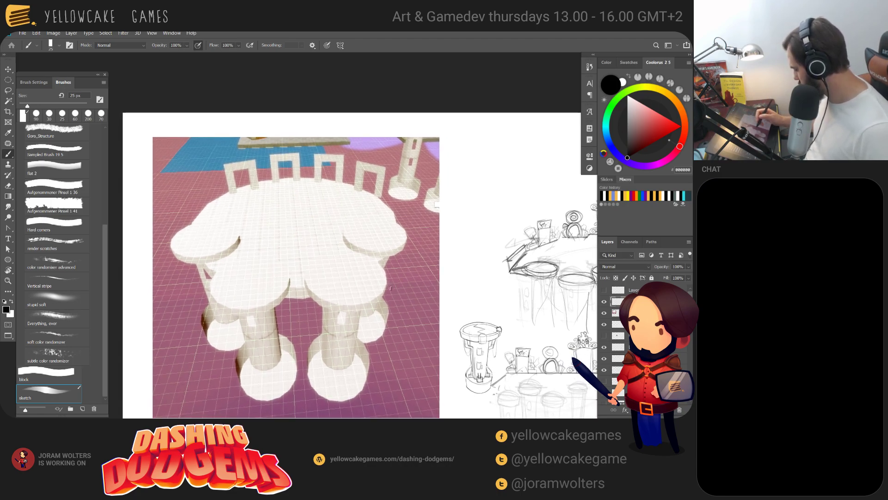
left_click(360, 306, "alt")
key("]")
key("]")
key("]")
key("]")
key("]")
key("]")
key("]")
key("]")
key("]")
key("]")
key("]")
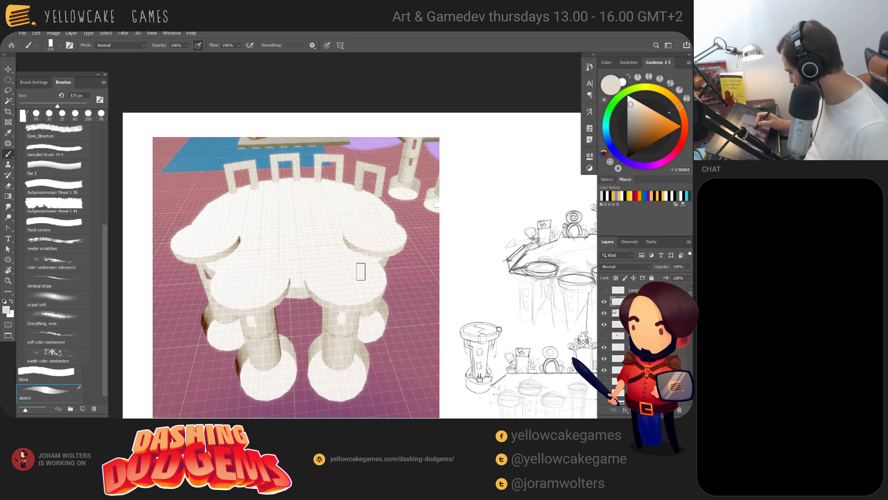
mouse_move(361, 271)
left_mouse_down()
mouse_move(315, 279)
mouse_move(333, 264)
mouse_move(370, 272)
left_mouse_up()
key("ctrl+z")
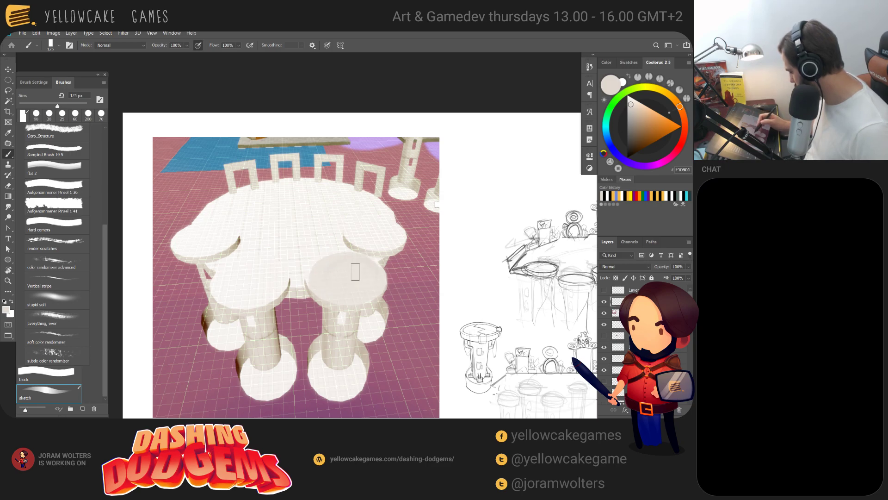
scroll(396, 296, "up", 1)
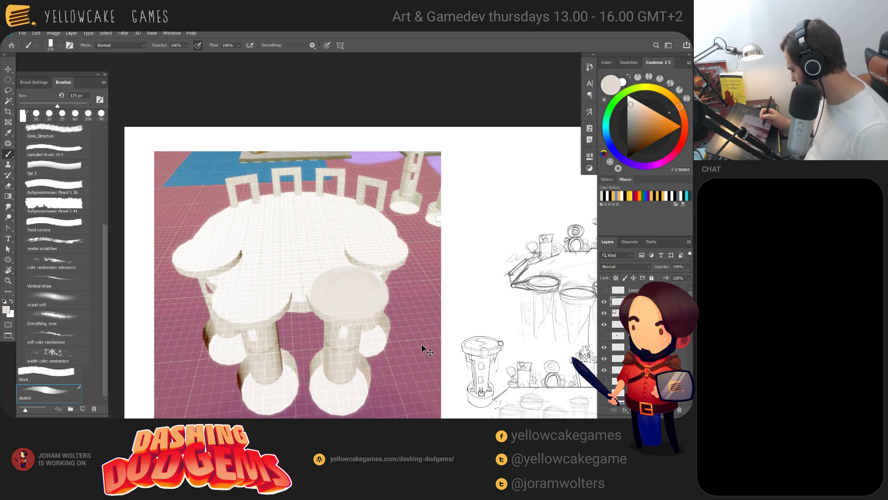
key("ctrl+z")
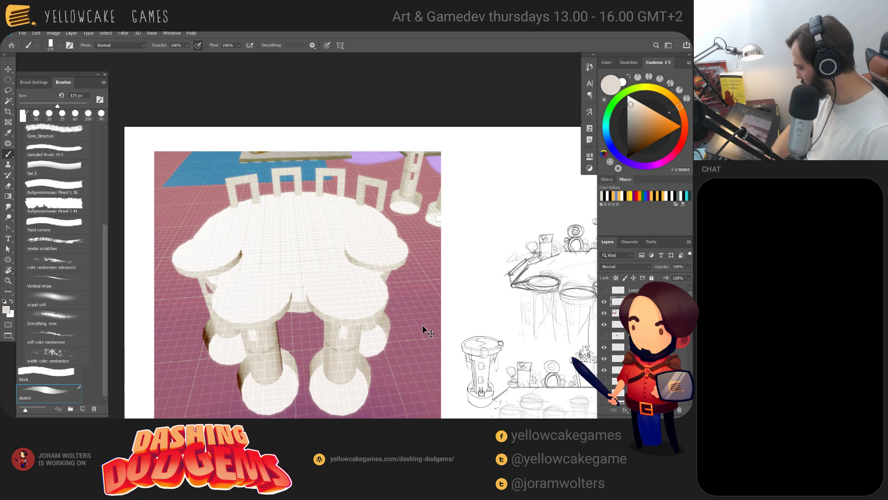
Try painting the large disc's top in a medium green with the sketch brush at 300 px
key("ctrl+minus")
key("ctrl+plus")
left_click_drag(423, 326, 477, 304)
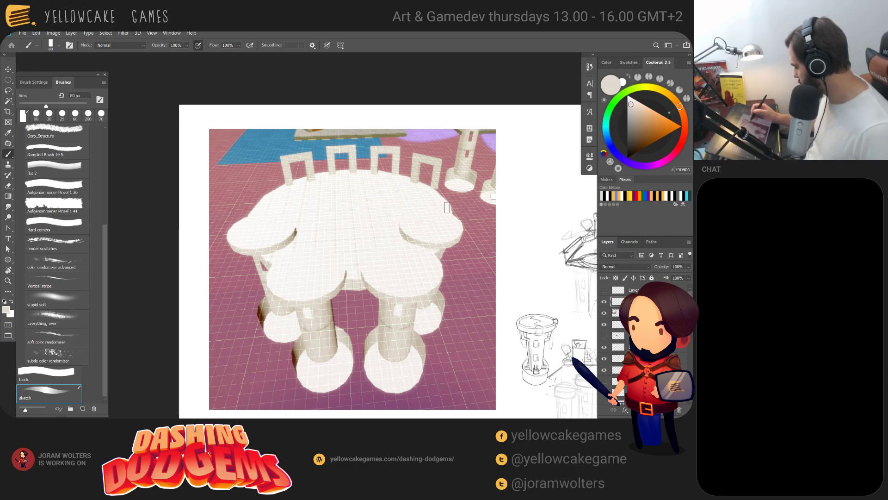
left_click(608, 113)
left_click(645, 129)
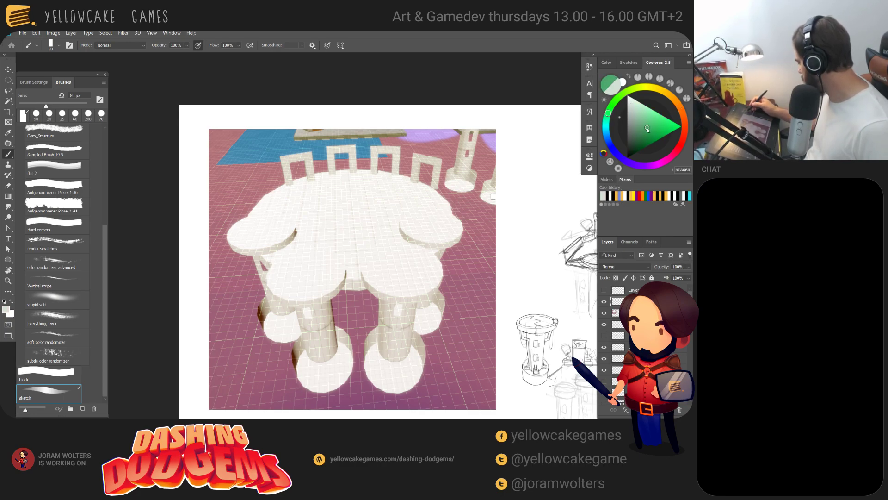
key("r")
left_click_drag(439, 121, 384, 95)
key("]")
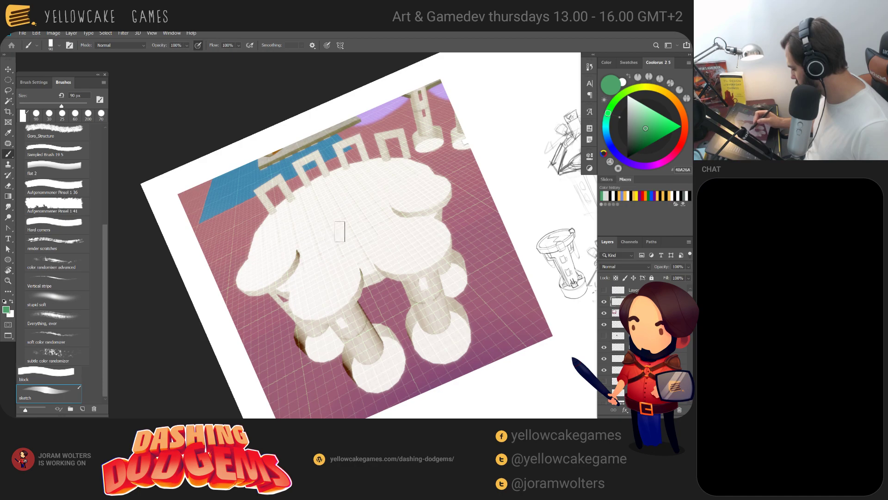
mouse_move(340, 231)
left_mouse_down()
mouse_move(392, 178)
mouse_move(375, 213)
mouse_move(363, 215)
mouse_move(372, 192)
mouse_move(319, 260)
mouse_move(297, 257)
mouse_move(286, 239)
mouse_move(364, 226)
mouse_move(291, 240)
mouse_move(270, 248)
mouse_move(269, 258)
mouse_move(307, 235)
left_mouse_up()
key("ctrl+z")
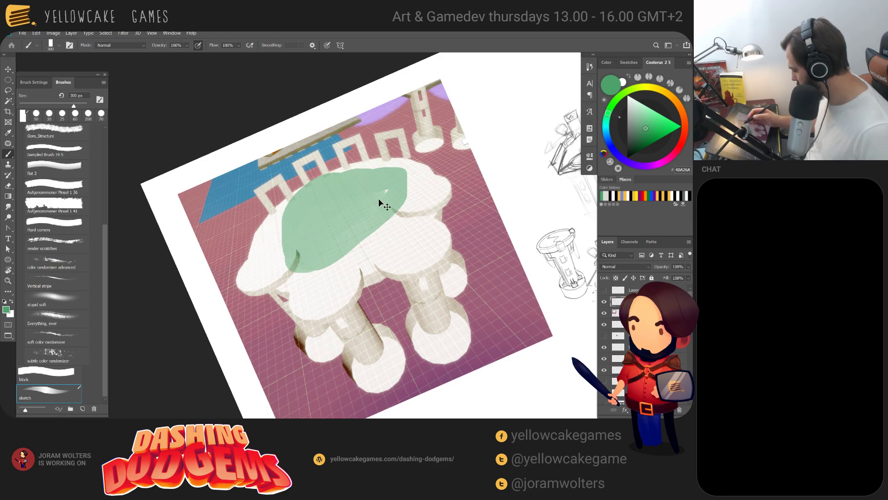
key("ctrl+z")
mouse_move(373, 197)
left_mouse_down()
mouse_move(383, 217)
mouse_move(322, 246)
mouse_move(294, 235)
mouse_move(293, 221)
mouse_move(318, 228)
mouse_move(299, 211)
mouse_move(309, 250)
left_mouse_up()
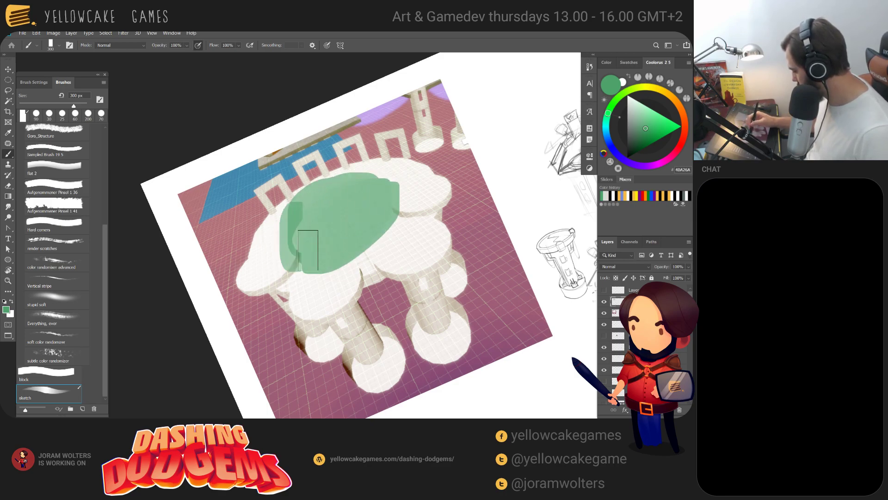
Sample the lighter green from the painted disc as foreground colour, extend the paint, and undo all green strokes
left_click(338, 209, "alt")
mouse_move(291, 218)
left_mouse_down()
mouse_move(299, 235)
mouse_move(294, 220)
mouse_move(280, 250)
mouse_move(293, 240)
mouse_move(285, 233)
mouse_move(285, 255)
mouse_move(309, 271)
mouse_move(344, 224)
mouse_move(319, 267)
mouse_move(401, 226)
mouse_move(370, 247)
mouse_move(418, 203)
left_mouse_up()
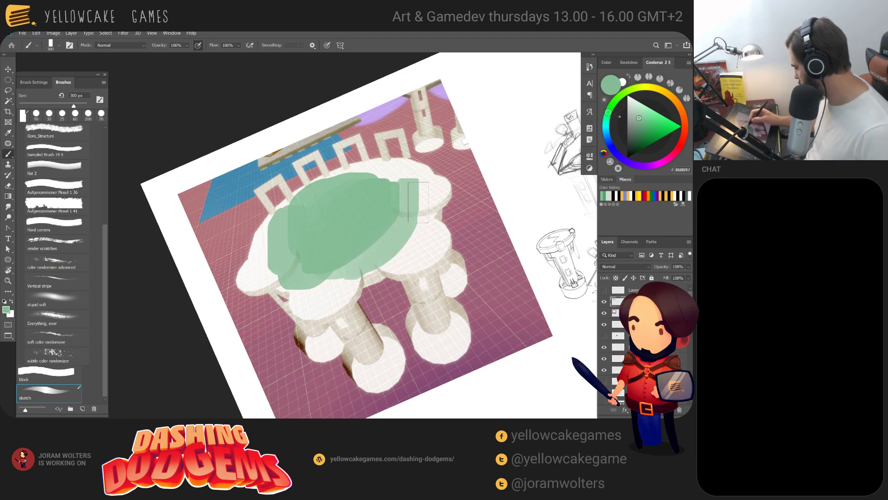
key("ctrl+z")
key("ctrl+z")
key("ctrl+z")
key("ctrl+z")
key("ctrl+z")
key("ctrl+z")
key("ctrl+z")
key("ctrl+z")
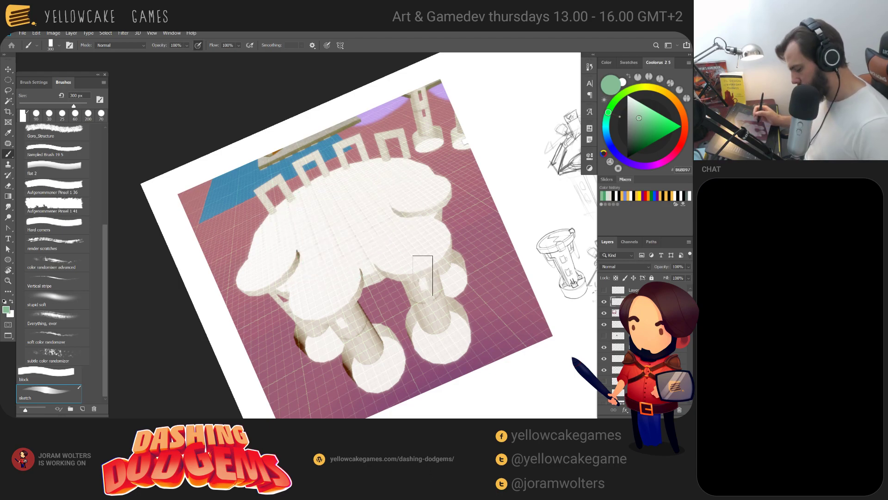
Fill an elliptical selection covering the large disc's top with the sampled light green and deselect it
key("m")
key("r")
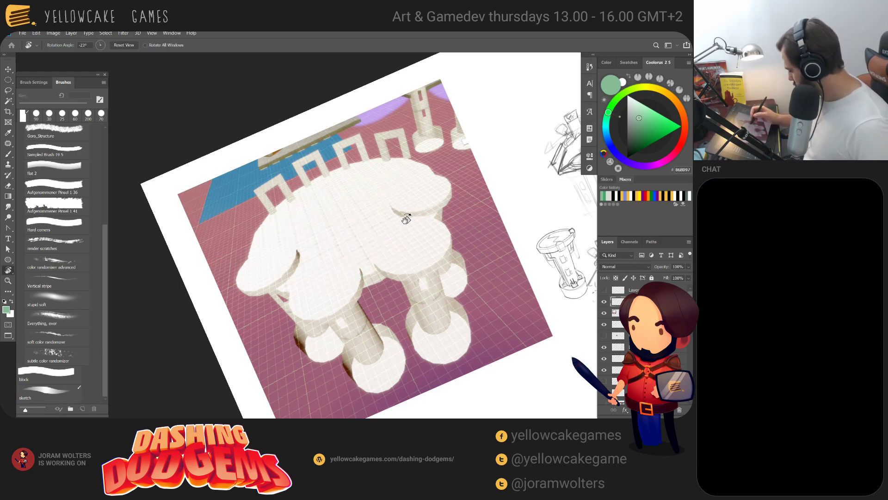
key("Escape")
key("m")
left_click_drag(341, 222, 449, 163)
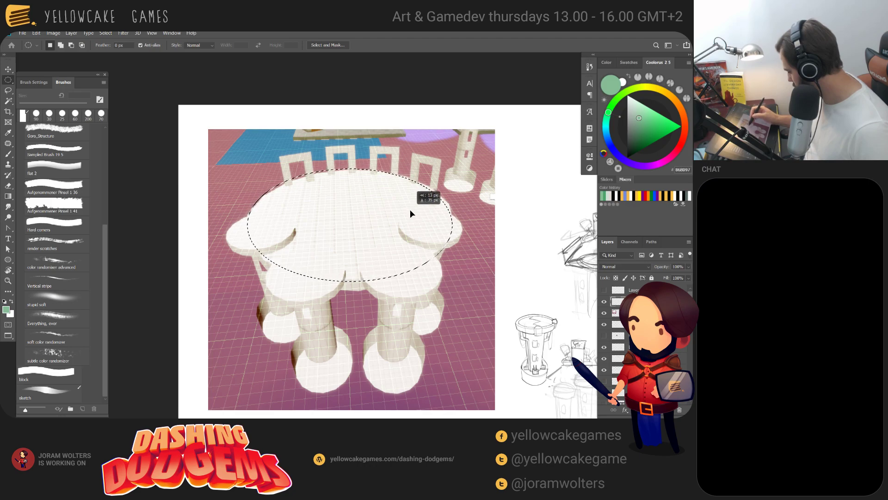
key("alt+BackSpace")
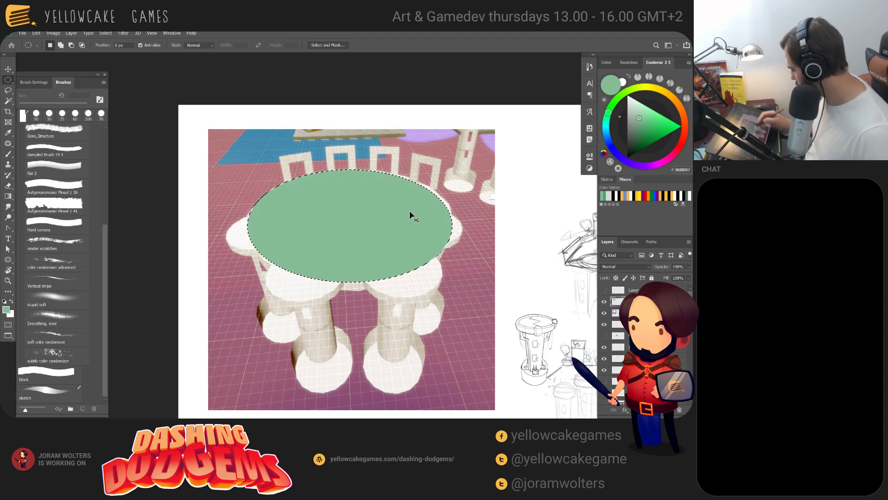
key("ctrl+d")
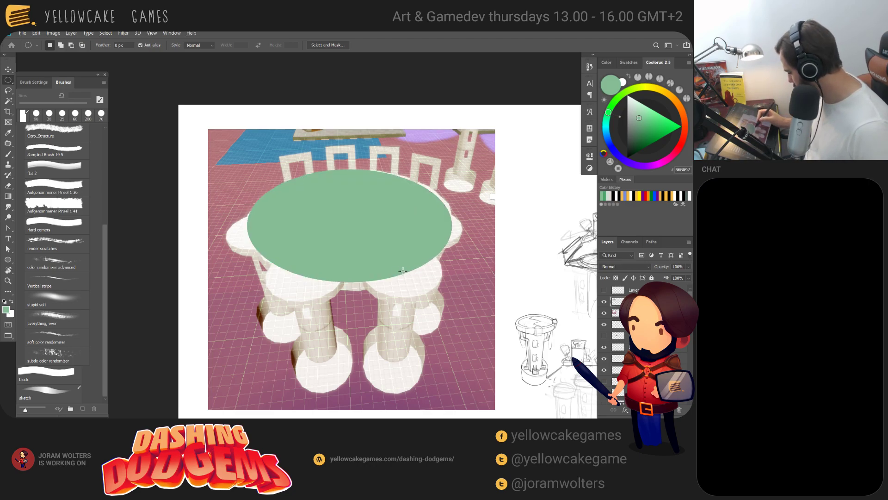
Fill an elliptical selection over the front-right pillar top with a pale grey-green
left_click_drag(404, 271, 443, 247)
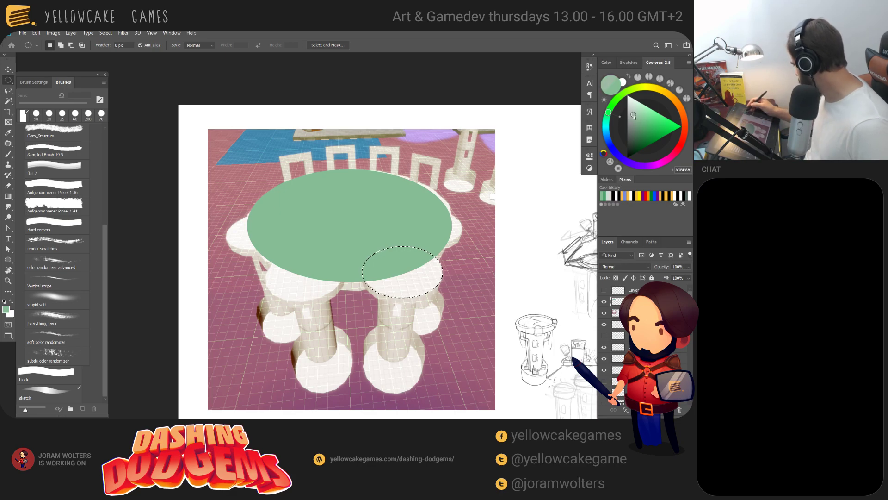
left_click(630, 110)
key("alt+BackSpace")
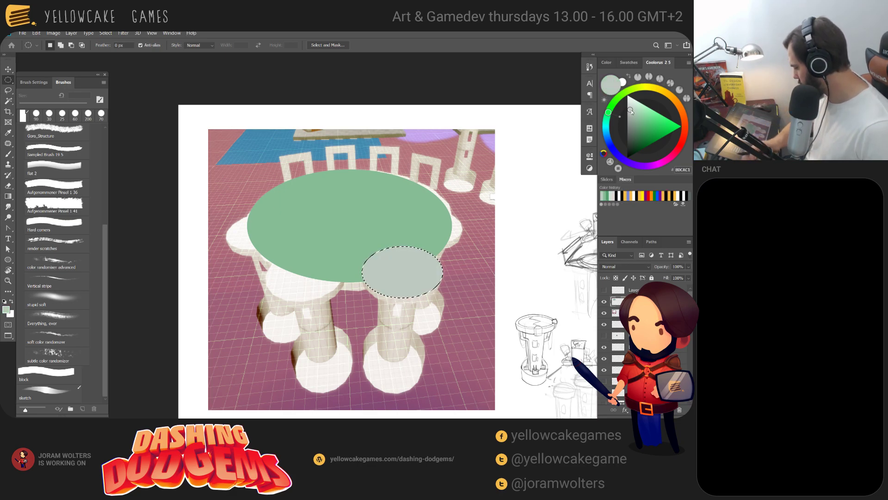
Fill an elliptical selection traced over the back-right pillar top with the same pale grey-green and deselect it
key("ctrl+d")
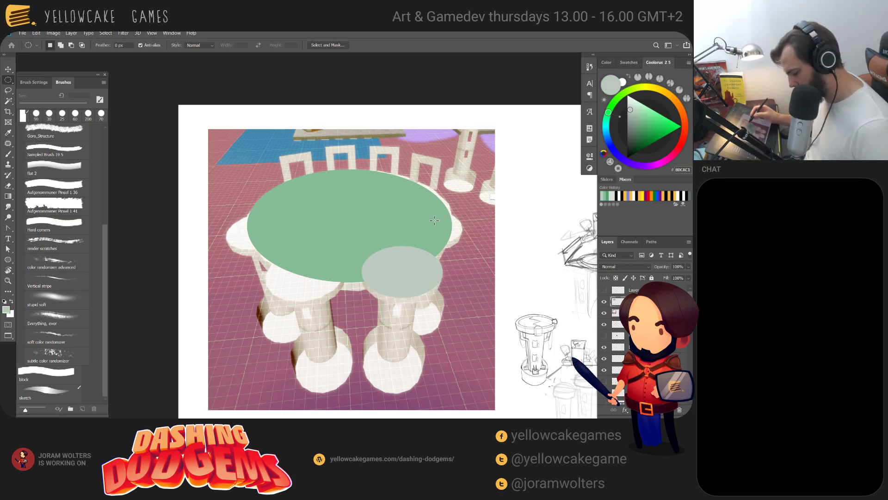
left_click_drag(418, 219, 471, 243)
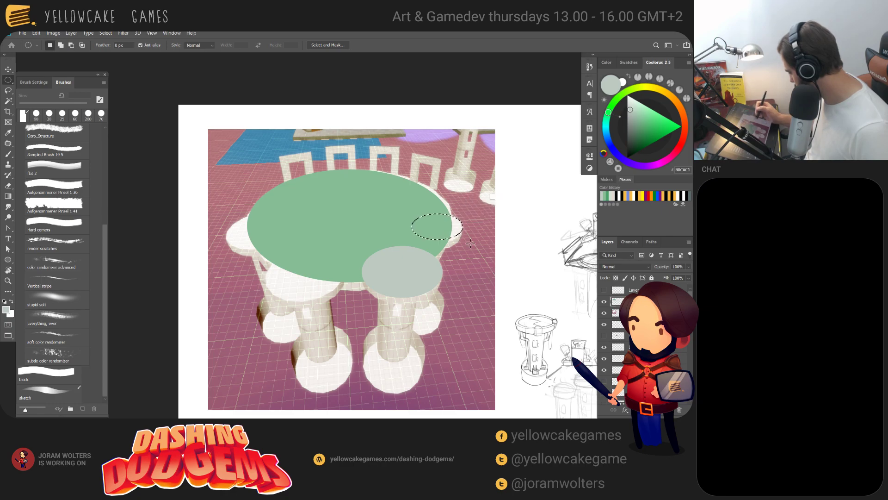
key("ctrl+d")
left_click(604, 302)
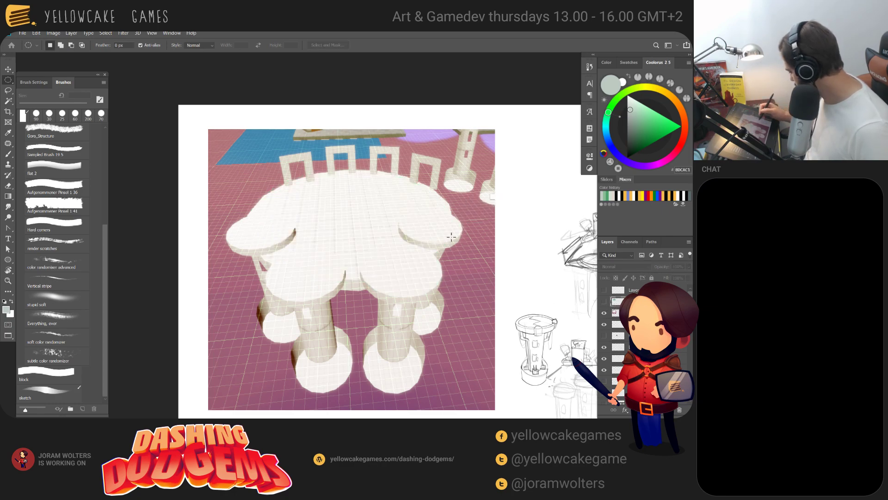
left_click_drag(432, 226, 464, 211)
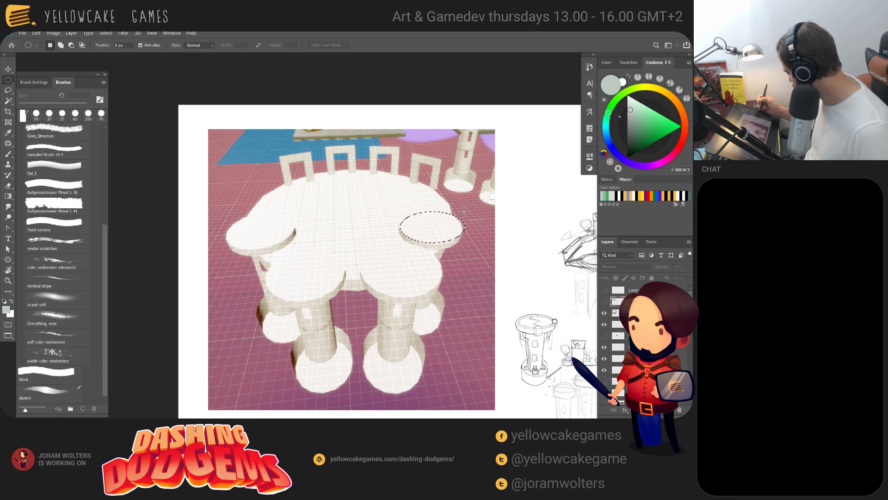
left_click(605, 302)
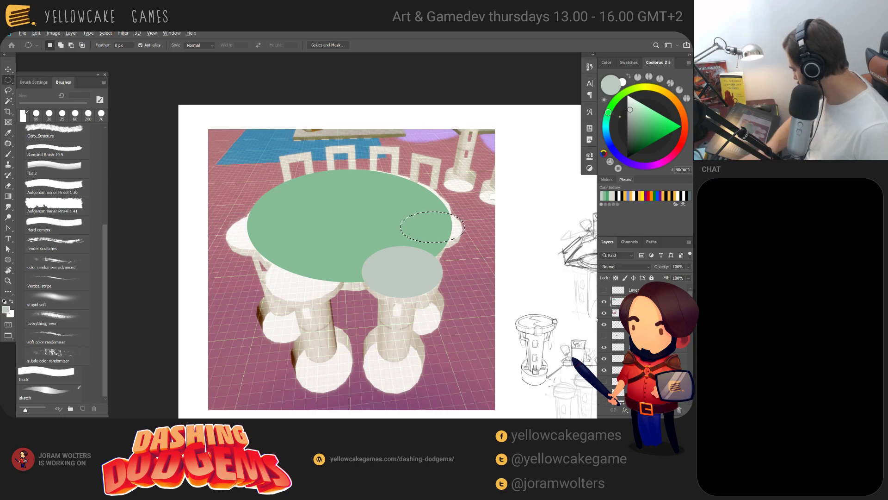
key("ctrl+d")
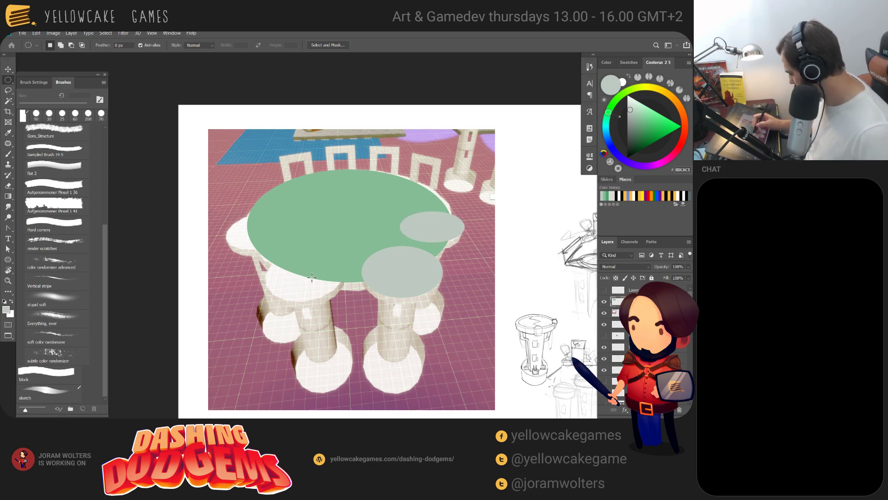
Trace the front-left pillar top with an elliptical selection and fill it with the pale grey-green
left_click(604, 302)
left_click_drag(306, 275, 332, 264)
left_click(605, 302)
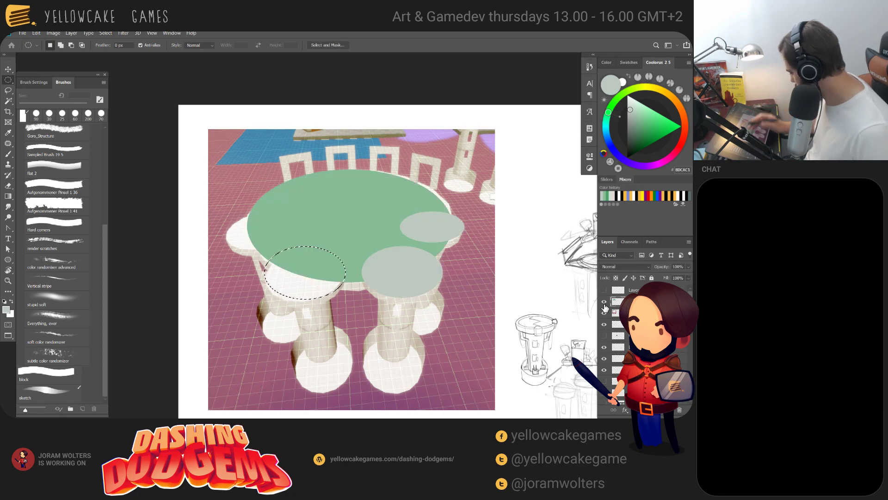
Fill an elliptical selection matching the back-left pillar top with the pale grey-green on the paint layer
left_click(604, 302)
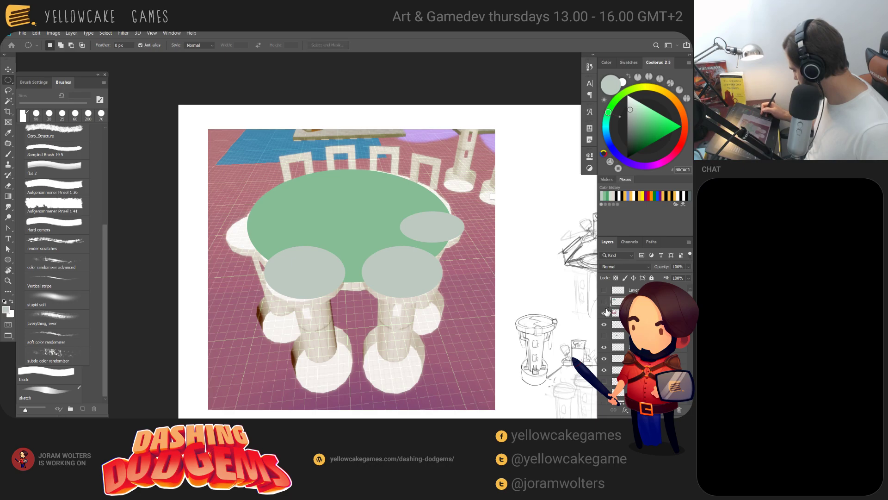
left_click_drag(264, 231, 293, 215)
left_click_drag(284, 234, 286, 232)
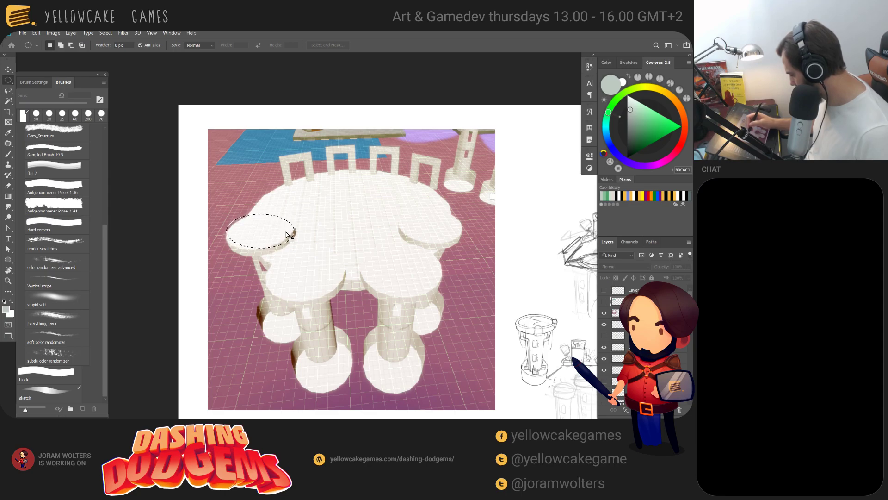
left_click(604, 301)
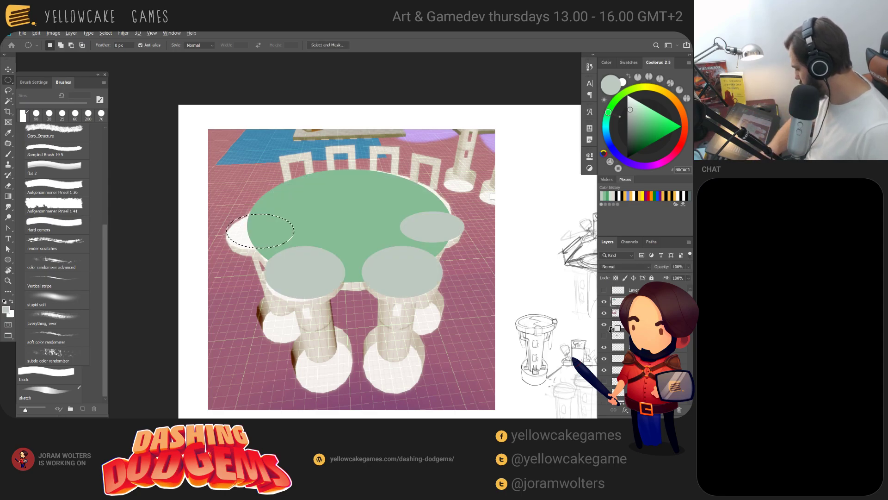
Try painting a thin mid-grey line down from the inner edge of the back-left pillar top with the sketch brush
key("b")
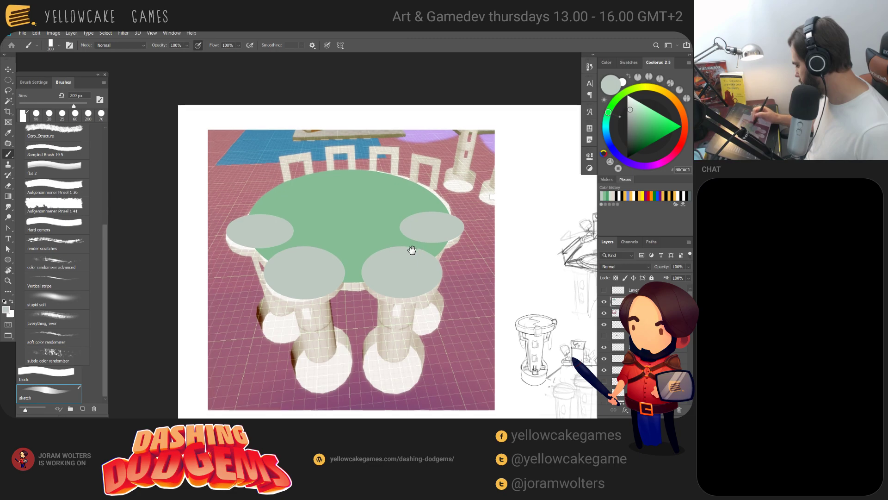
left_click_drag(412, 250, 420, 269)
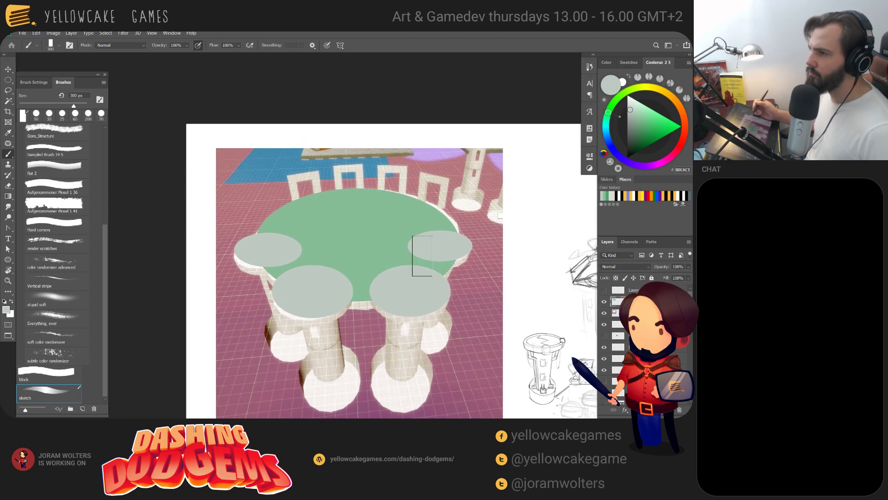
left_click_drag(445, 234, 443, 245)
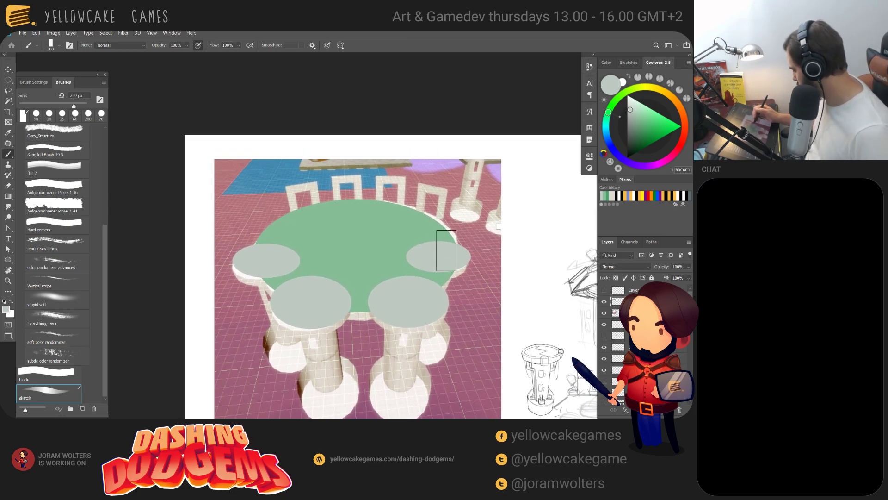
key("bracketleft")
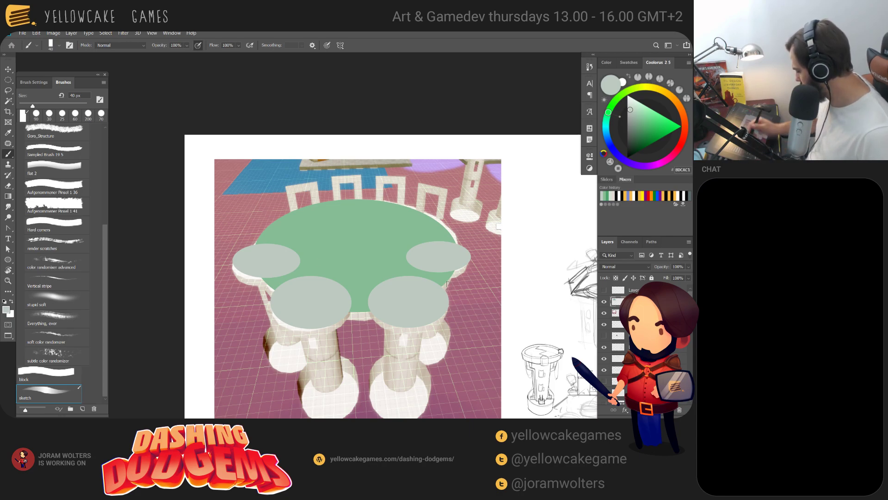
key("ctrl+plus")
key("ctrl+plus")
key("ctrl+plus")
key("ctrl+plus")
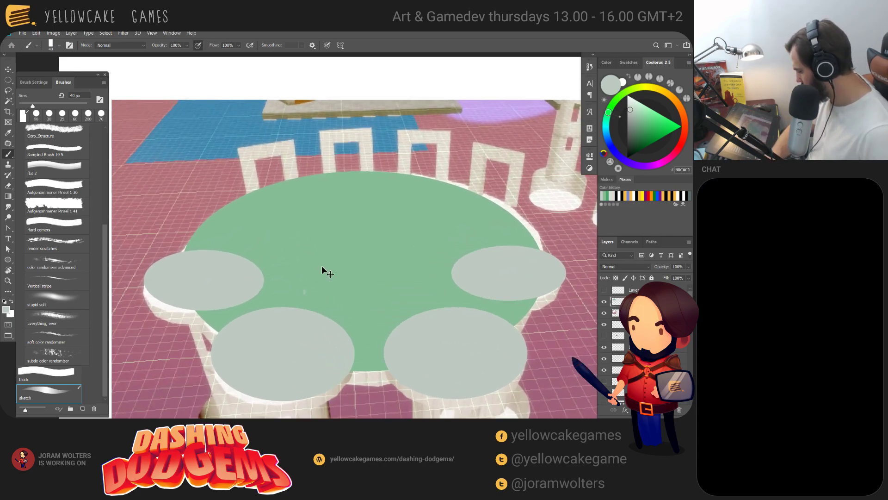
left_click_drag(394, 299, 476, 293)
key("ctrl+minus")
key("ctrl+minus")
key("ctrl+minus")
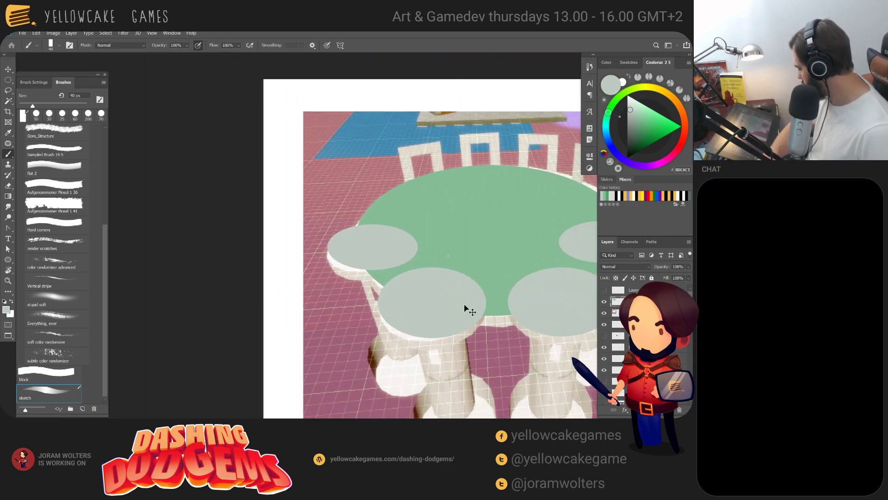
key("ctrl+plus")
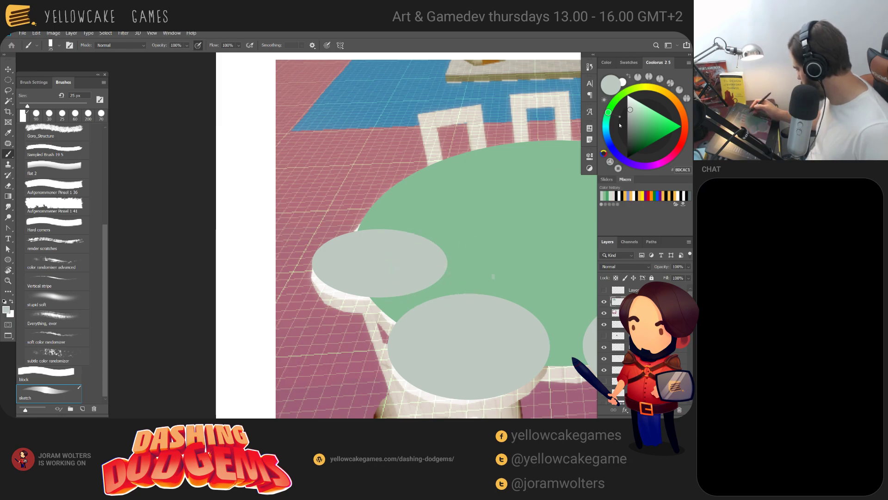
left_click(628, 123)
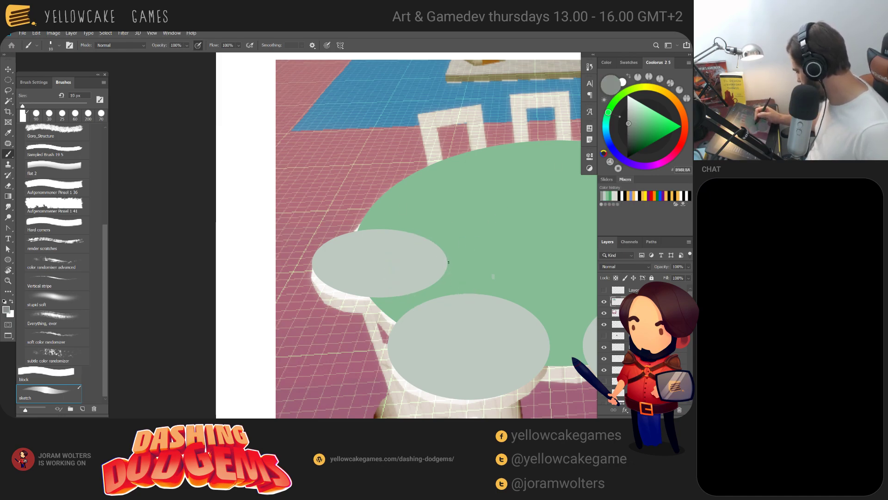
left_click_drag(446, 262, 447, 287)
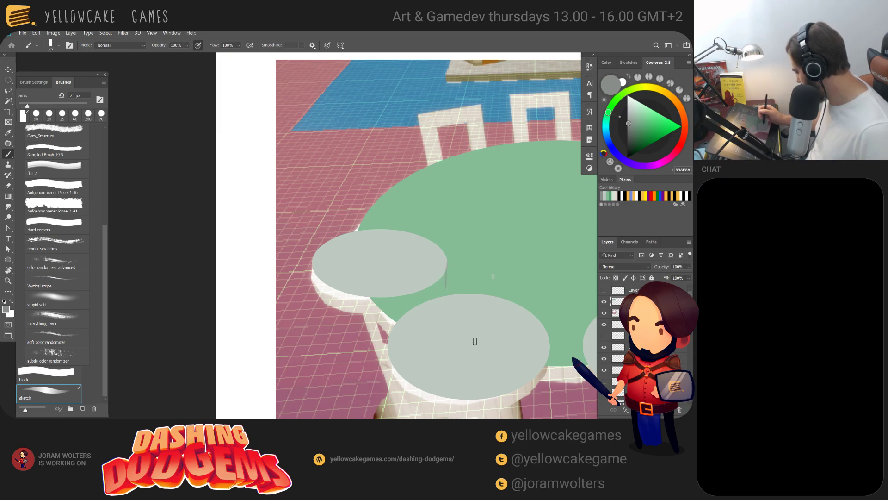
key("l")
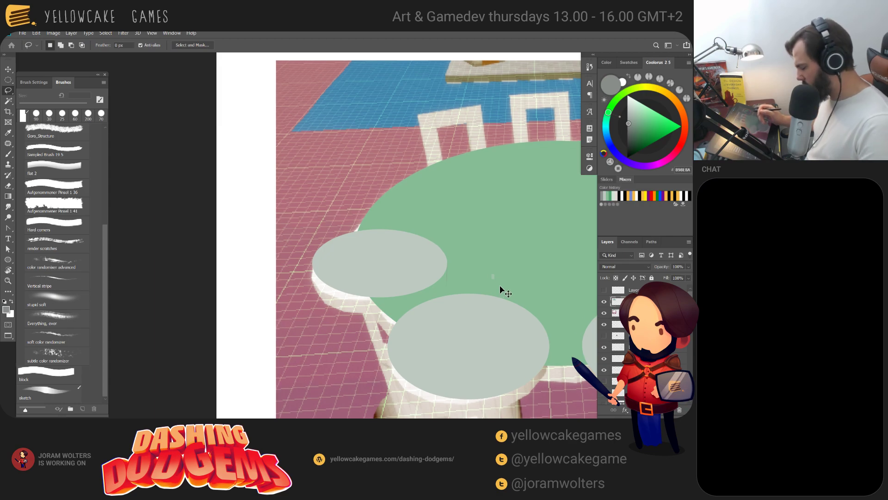
Draw an elliptical selection just inside the front-right pillar top, with a slightly darker shade of its grey-green as foreground colour
key("ctrl+minus")
key("ctrl+minus")
key("space")
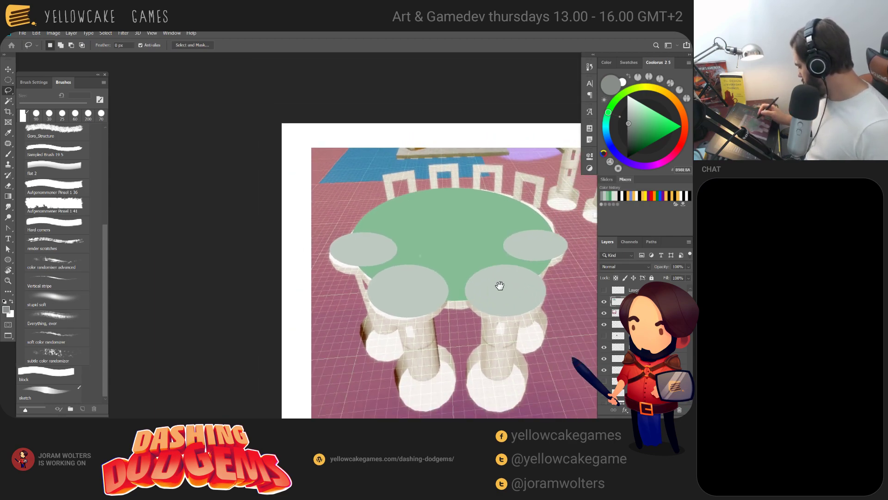
left_click_drag(549, 306, 493, 305)
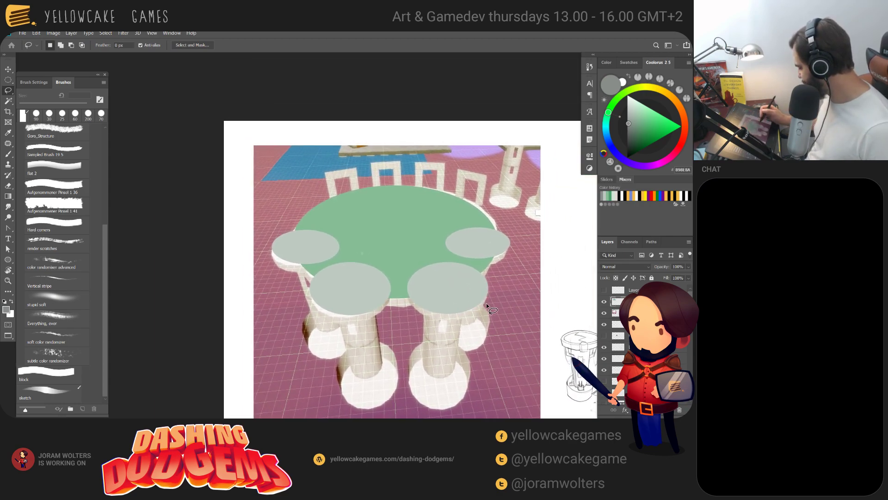
key("b")
left_click(460, 290, "alt")
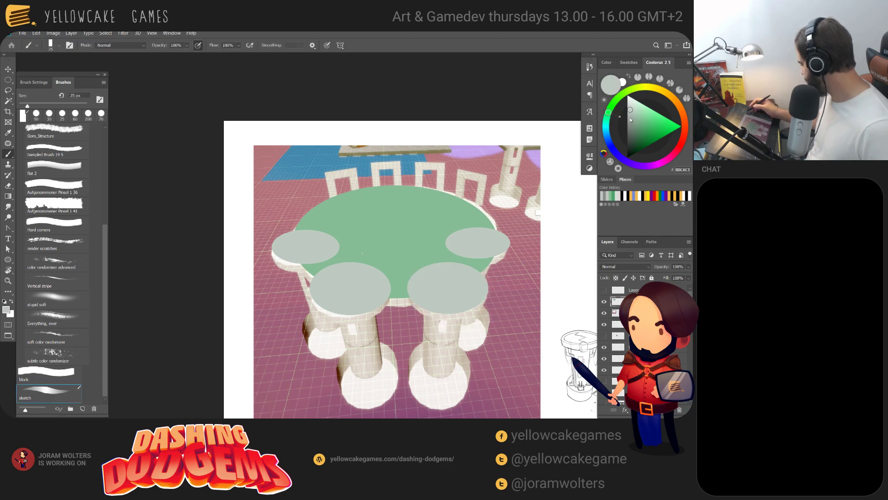
left_click(631, 119)
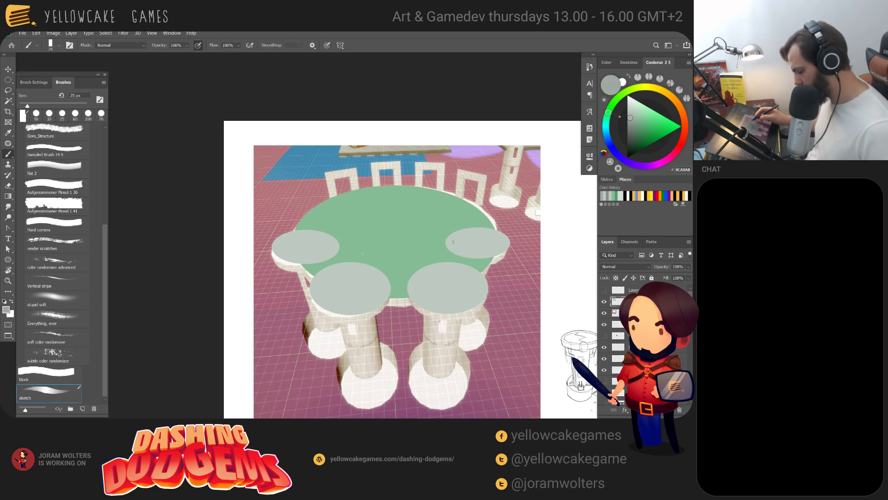
key("m")
left_click_drag(446, 289, 479, 268)
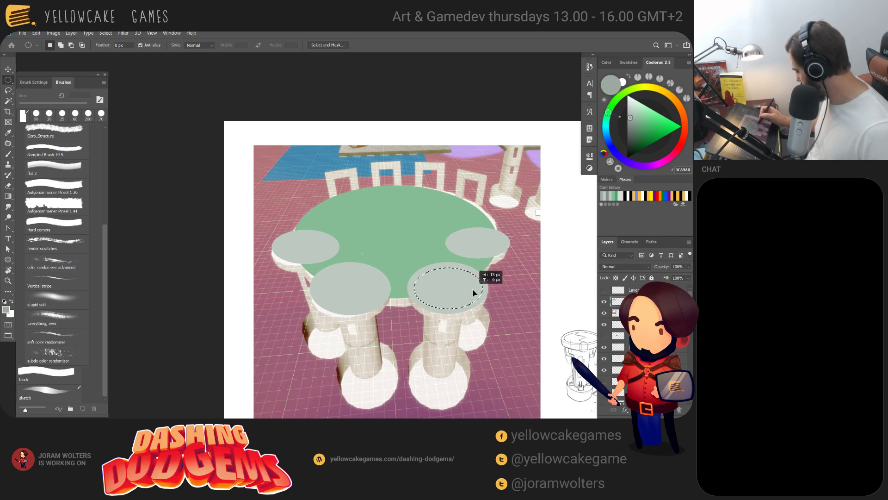
Try painting the front-right pillar top's inner ellipse in the darker grey-green with an enlarged sketch brush, and undo it
key("b")
key("bracketright")
key("bracketright")
key("bracketright")
key("bracketright")
key("bracketright")
key("bracketright")
key("bracketright")
key("bracketright")
key("bracketright")
key("bracketright")
key("bracketright")
key("bracketright")
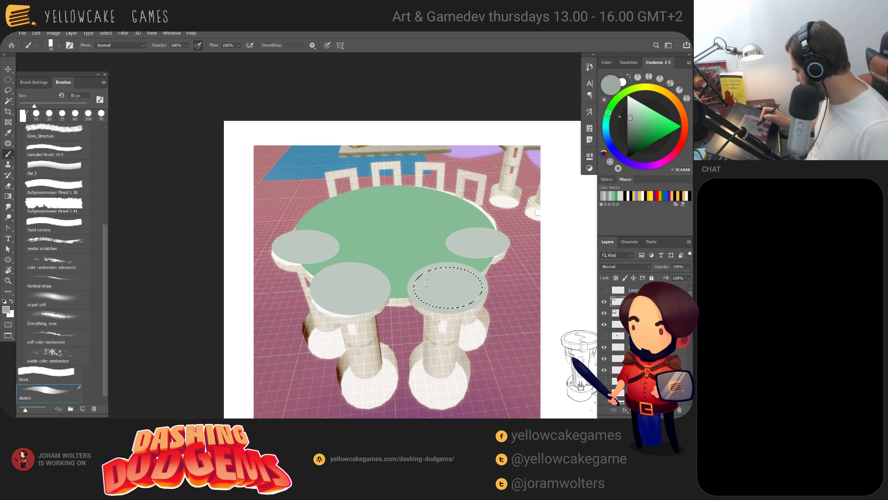
mouse_move(433, 293)
left_mouse_down()
mouse_move(478, 269)
mouse_move(484, 285)
mouse_move(405, 284)
mouse_move(492, 267)
mouse_move(419, 283)
mouse_move(484, 282)
mouse_move(430, 280)
mouse_move(476, 308)
left_mouse_up()
key("ctrl+z")
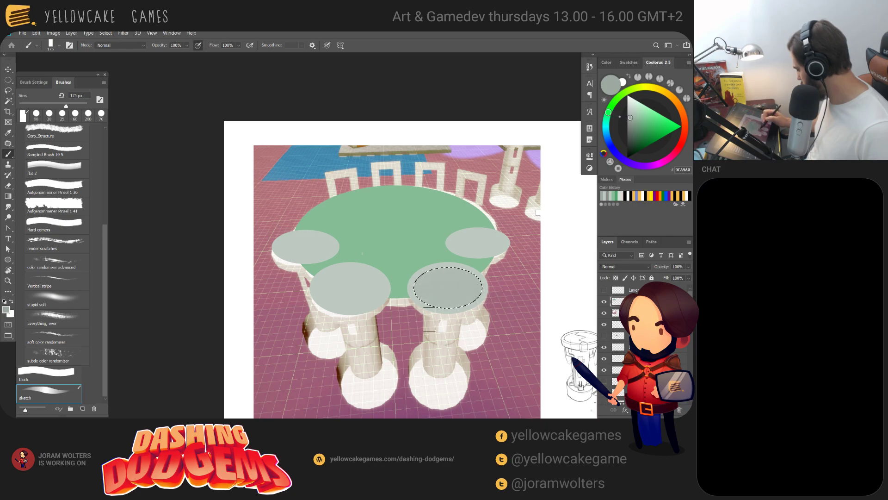
key("ctrl+d")
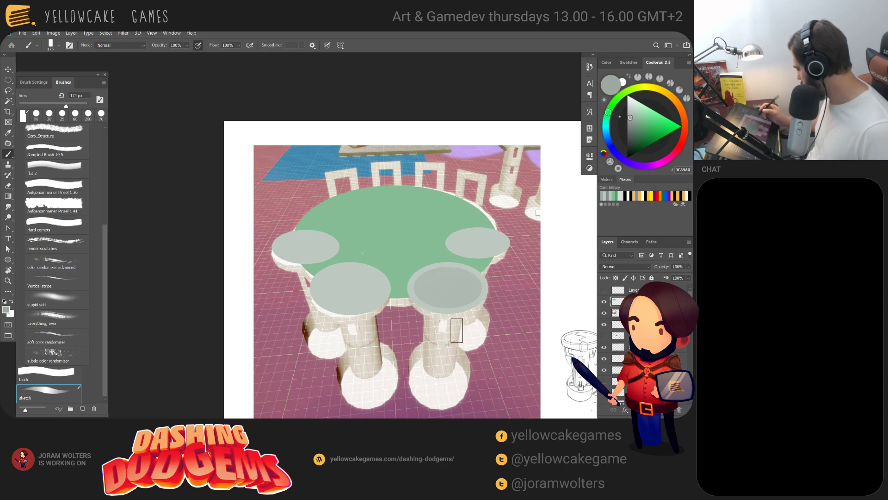
key("ctrl+z")
key("ctrl+z")
key("ctrl+z")
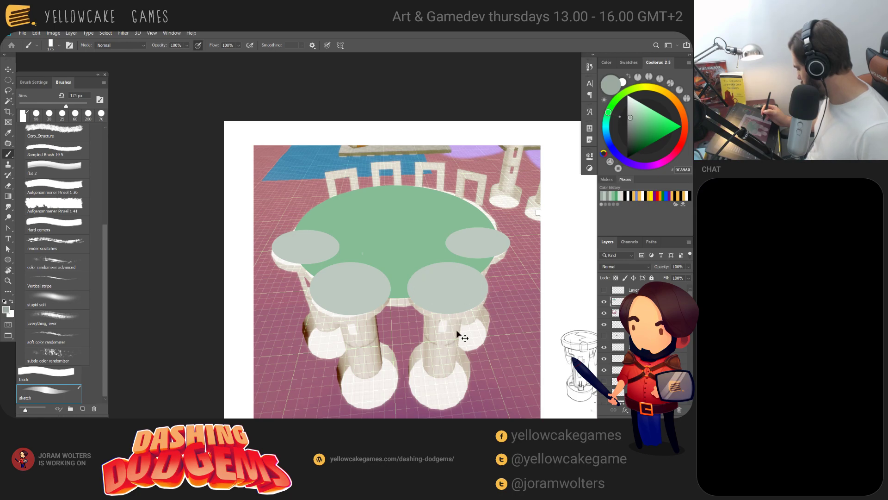
Sample the disc's green, darken it as the foreground colour, and reduce the sketch brush size
mouse_move(462, 290)
left_mouse_down()
mouse_move(450, 305)
mouse_move(461, 293)
left_mouse_up()
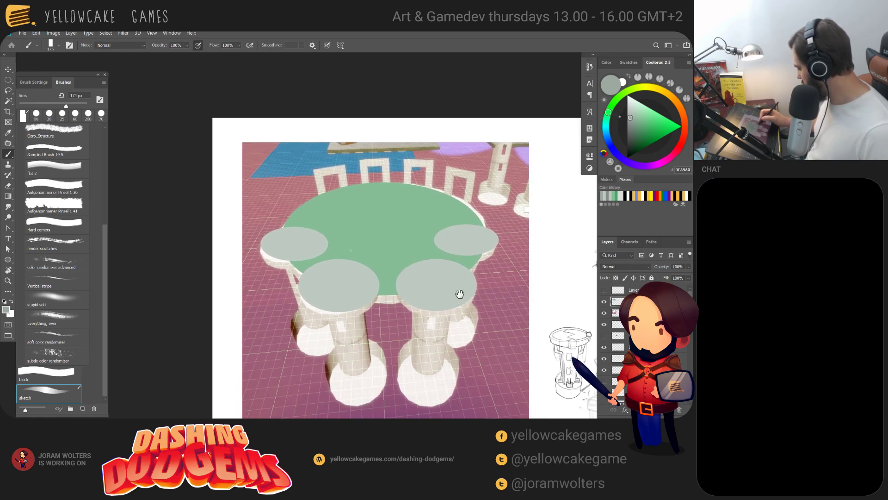
left_click(299, 265, "alt")
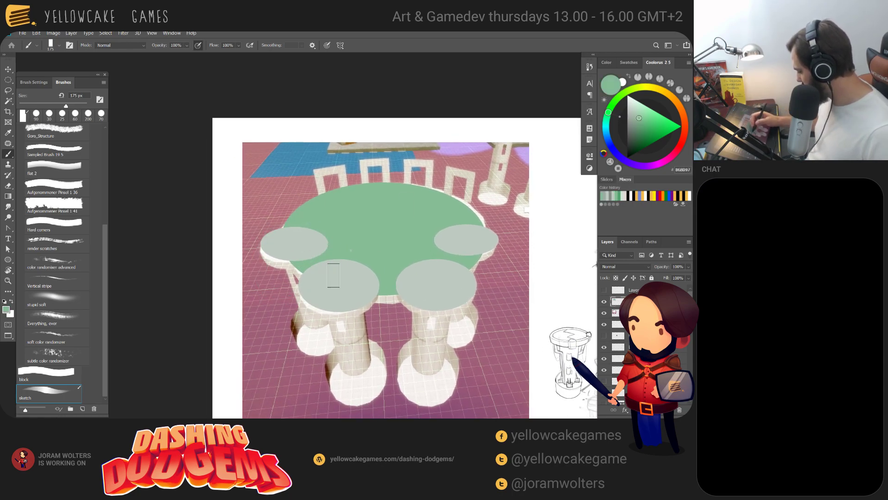
left_click(635, 132)
key("bracketleft")
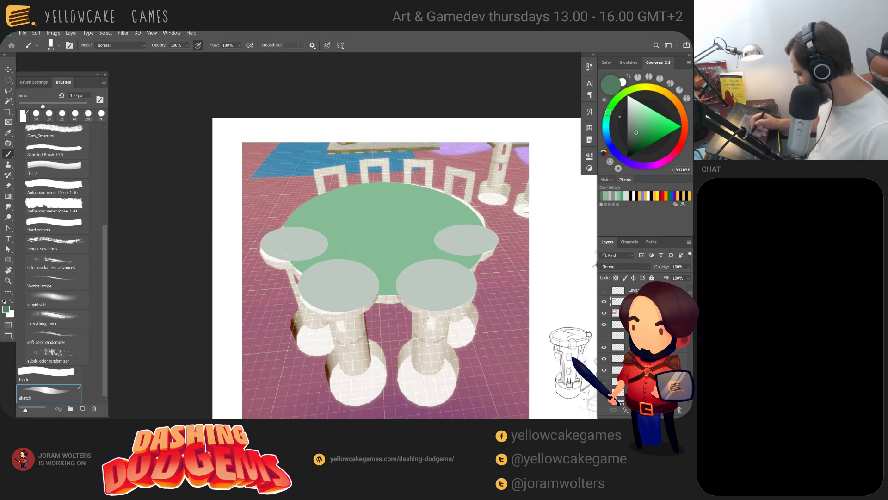
Sample the back-left pillar top's grey, darken it as the foreground colour, and enlarge the sketch brush
left_click(292, 250, "alt")
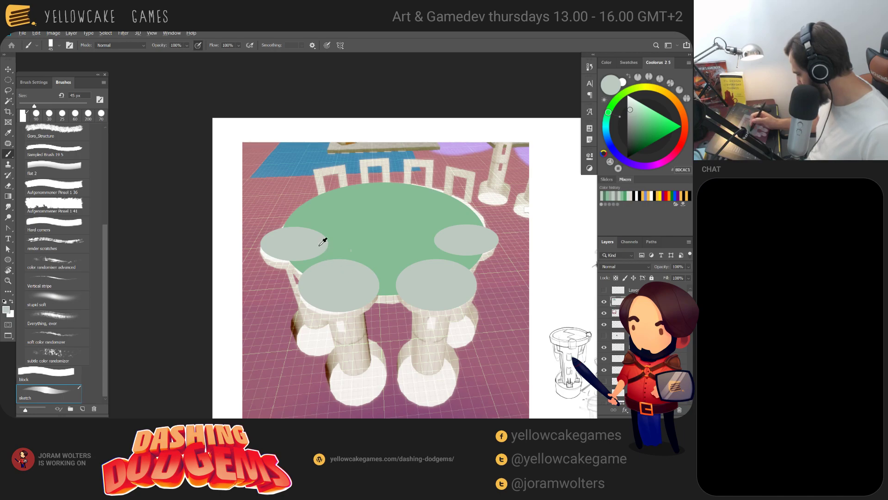
left_click(629, 131)
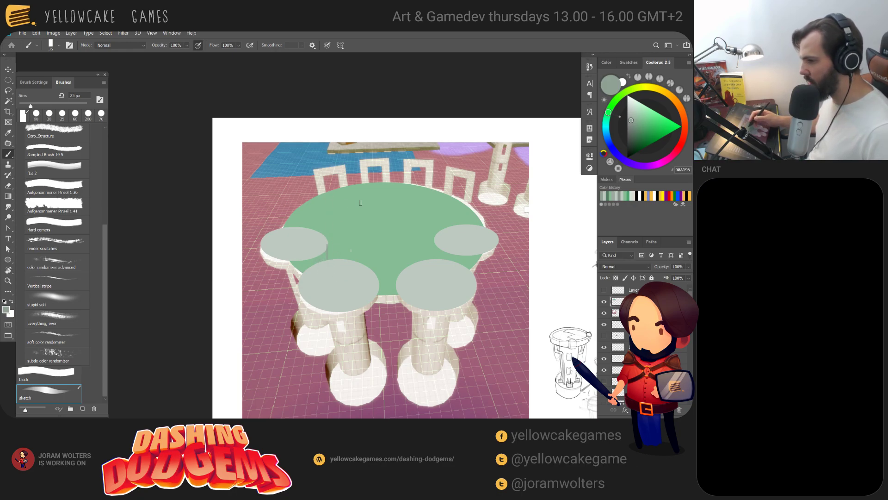
key("r")
mouse_move(407, 188)
left_mouse_down()
mouse_move(426, 302)
mouse_move(409, 289)
left_mouse_up()
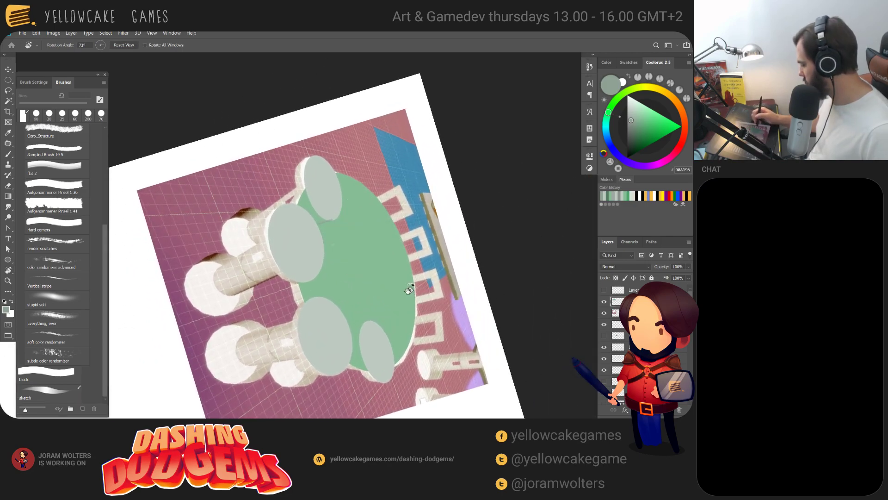
key("]")
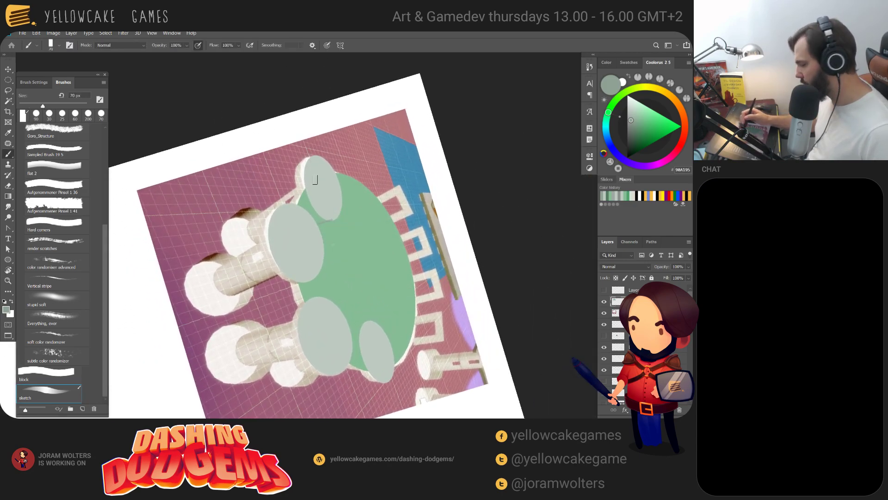
Select around the back-left pillar top with the Magic Wand and paint its side rim in the darker grey-green
key("w")
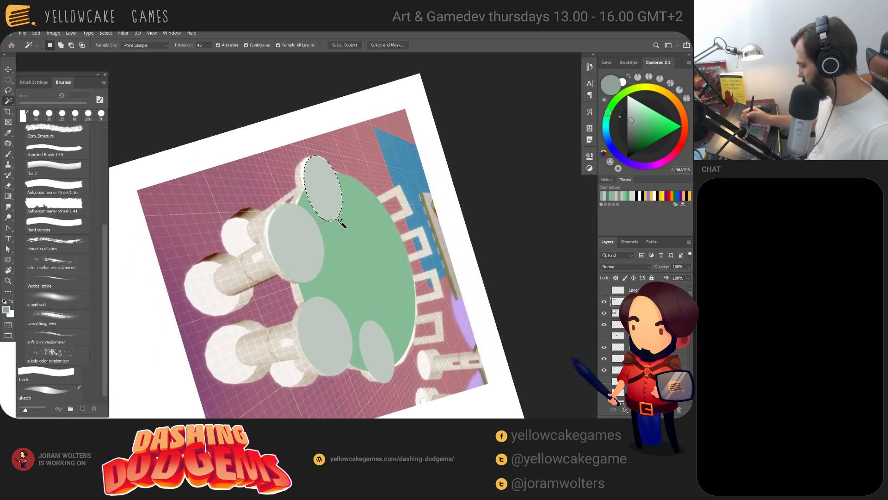
left_click(341, 222)
key("b")
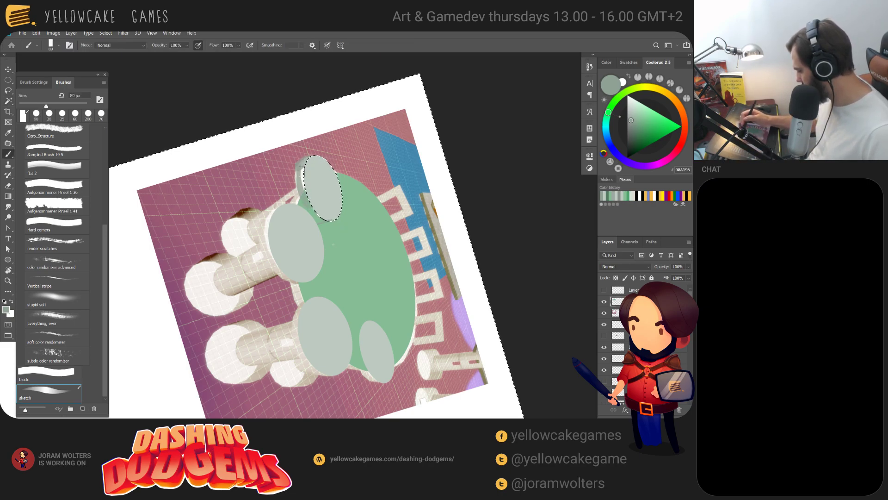
left_click_drag(301, 170, 314, 211)
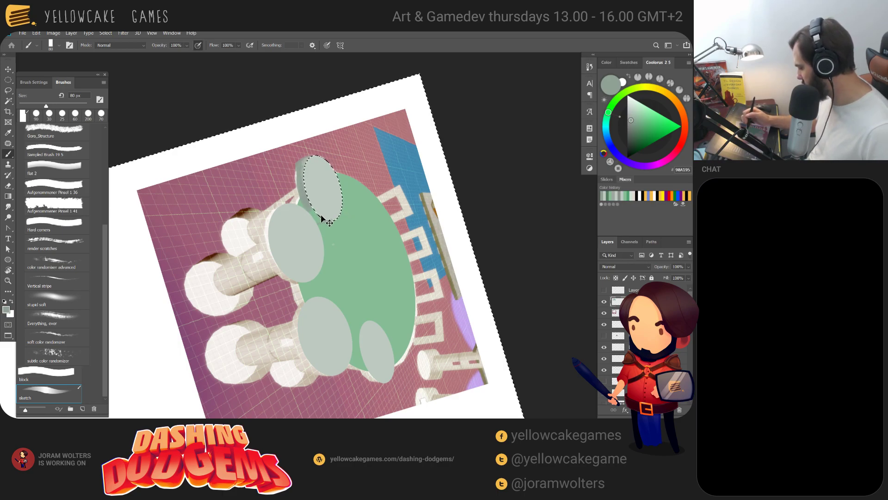
key("w")
left_click(306, 224, "alt")
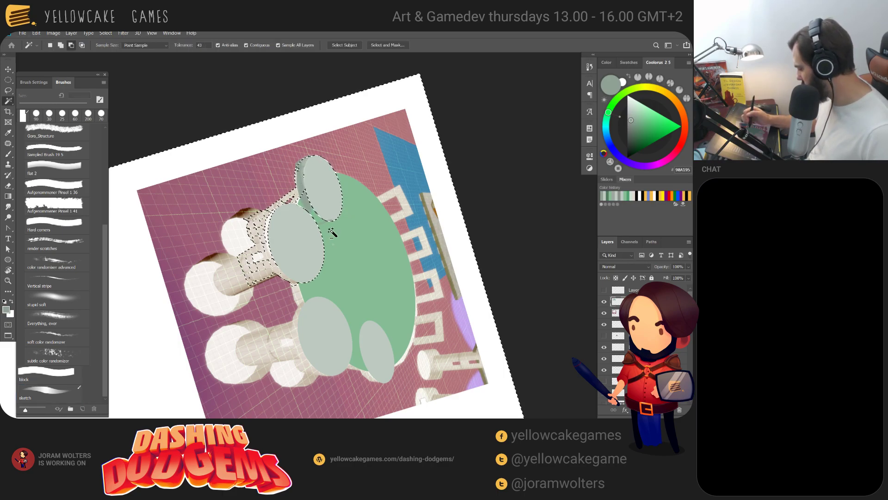
key("b")
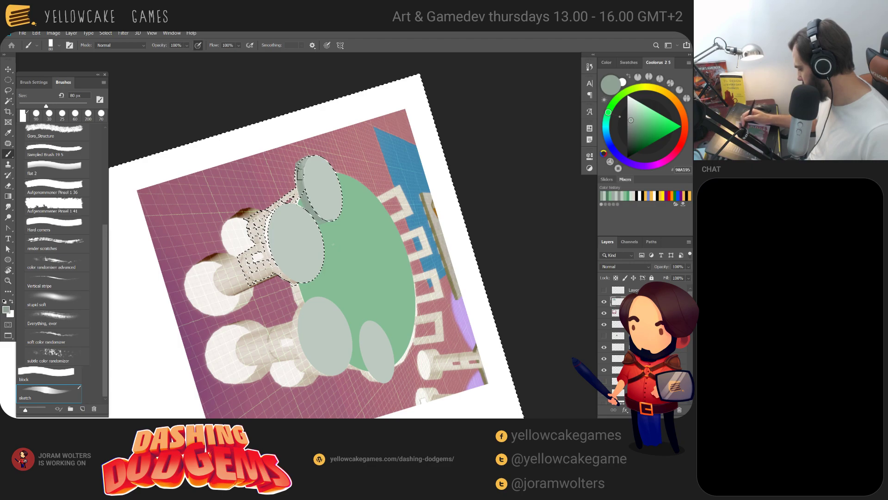
key("ctrl+d")
Paint the first darker grey-green strokes down the back-left pillar's shaft with the sketch brush at 50 px
key("bracketleft")
key("bracketleft")
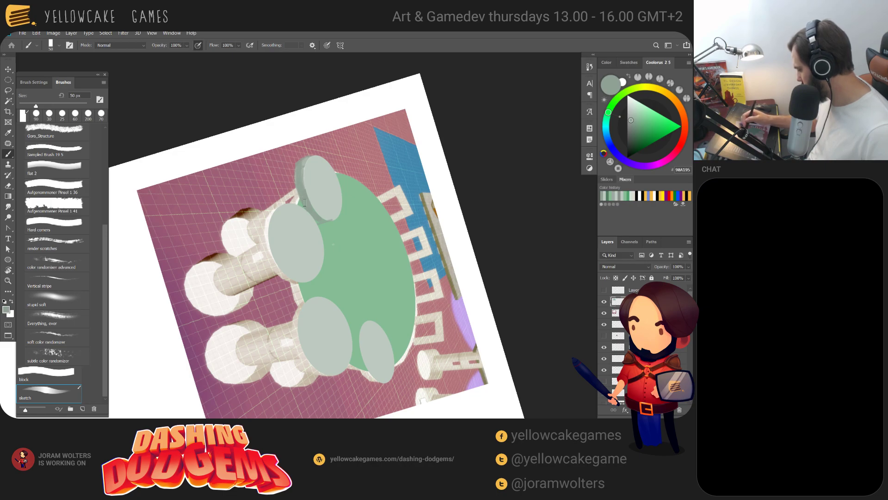
left_click_drag(305, 202, 274, 226)
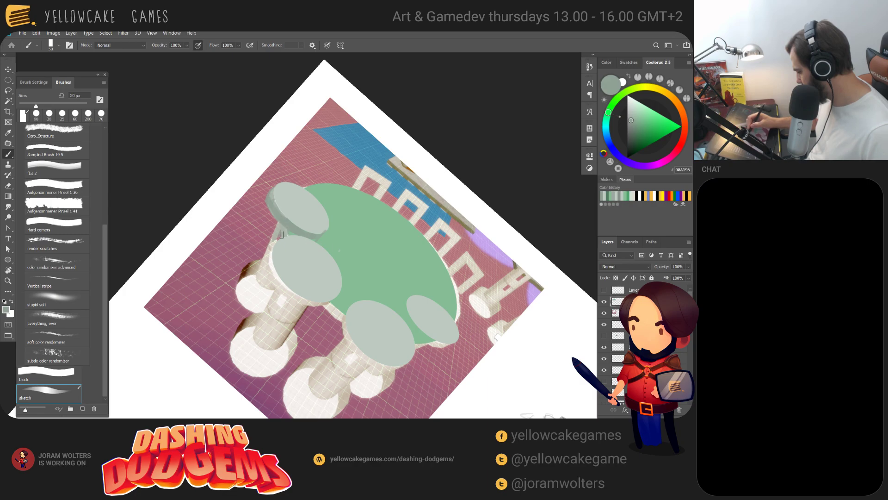
left_click_drag(276, 231, 262, 278)
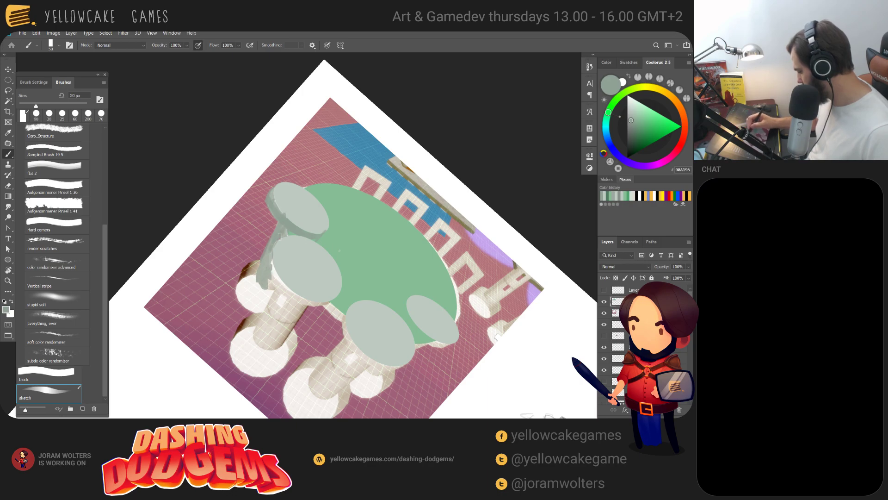
key("r")
key("Escape")
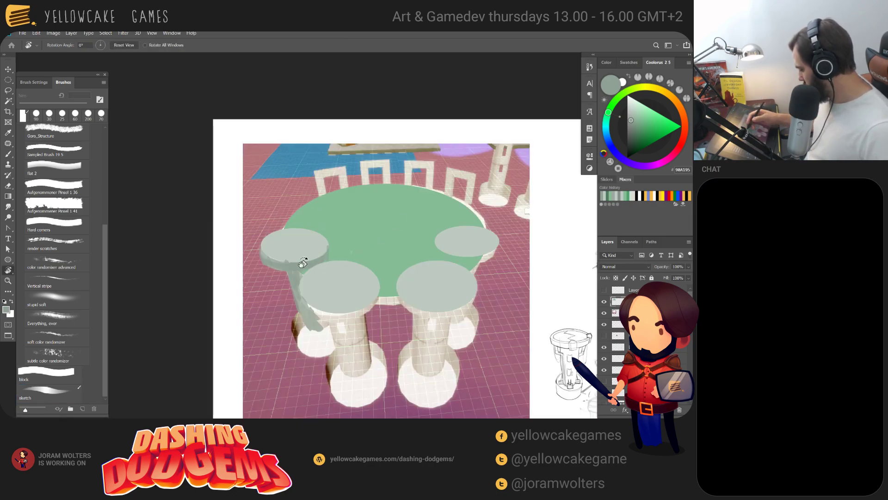
Fill in the back-left pillar's shaft in the same grey-green with the sketch brush at 70 px
key("b")
key("bracketright")
key("bracketright")
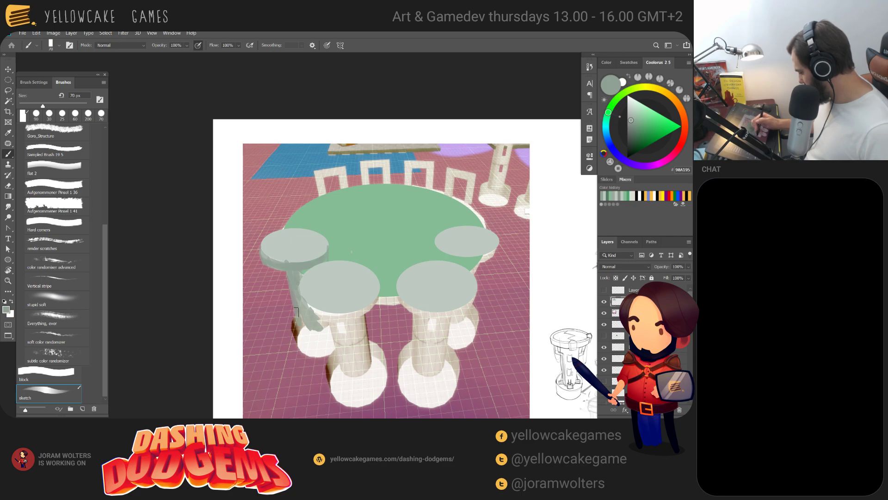
left_click_drag(299, 307, 289, 270)
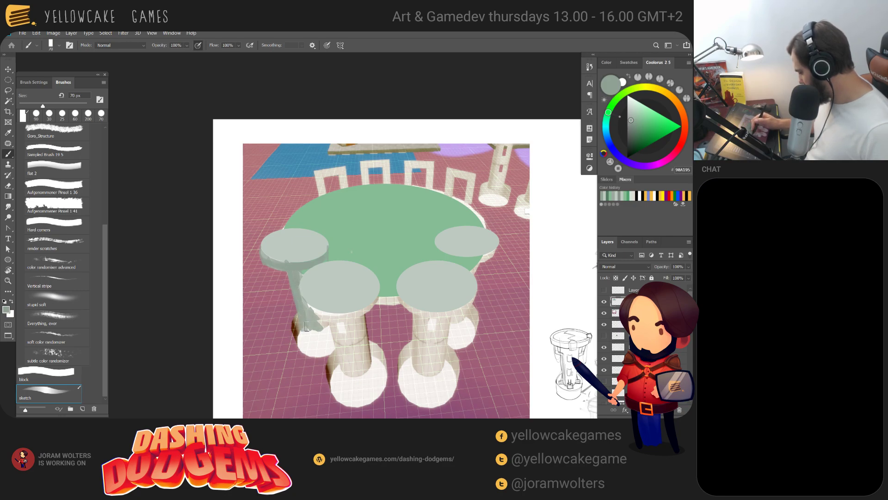
mouse_move(306, 327)
left_mouse_down()
mouse_move(298, 278)
mouse_move(318, 331)
mouse_move(300, 271)
left_mouse_up()
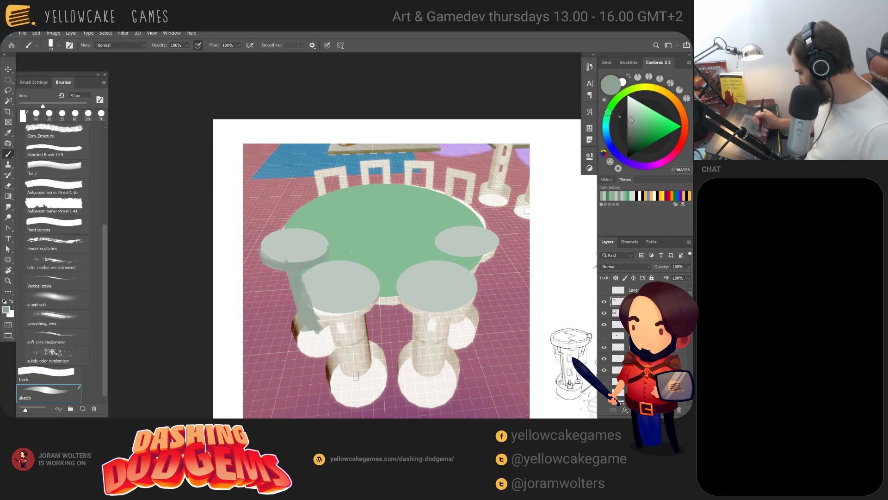
key("w")
left_click(338, 293)
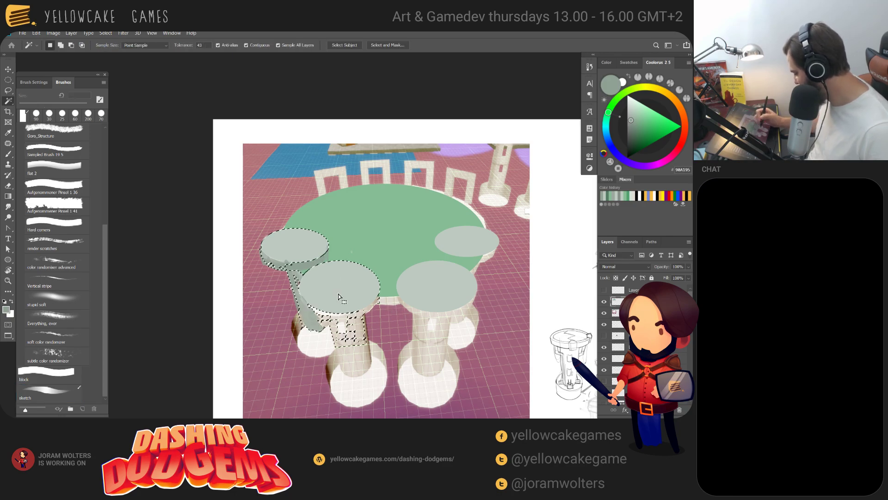
key("ctrl+d")
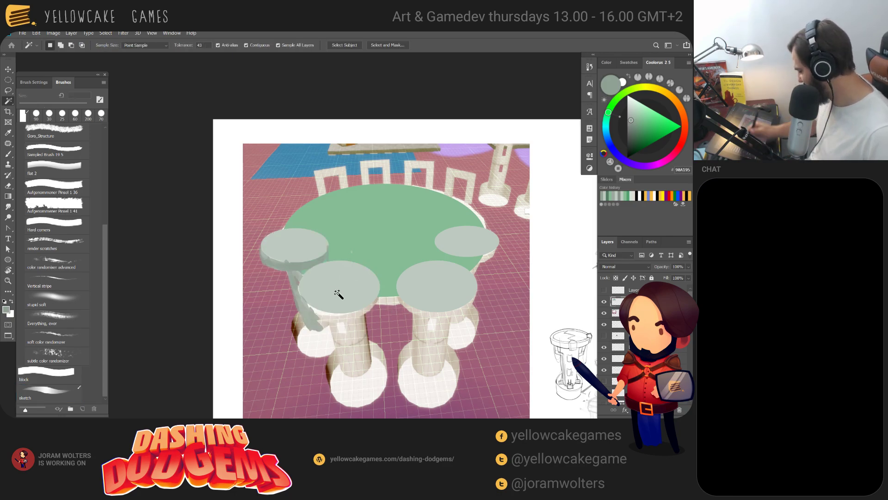
Touch up the lower part of the back-left pillar's shaft with the sketch brush at 60 px
key("b")
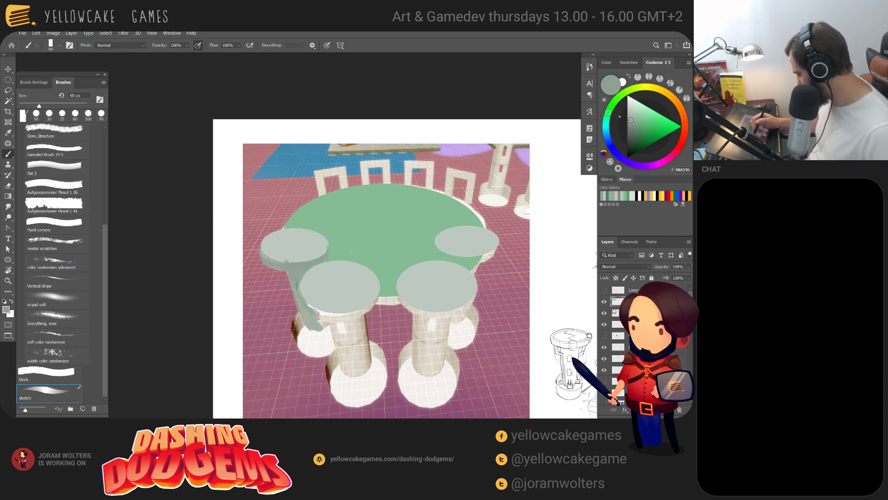
left_click_drag(299, 304, 312, 325)
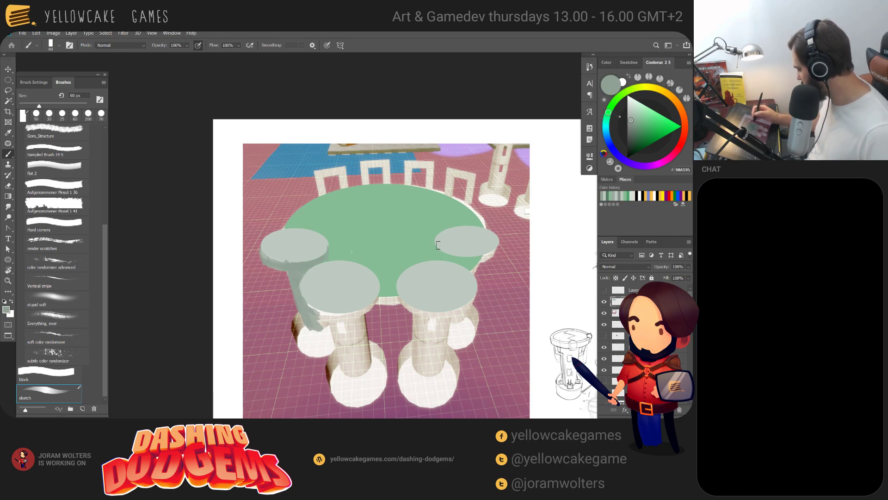
Set a muted yellow, #D4CA64, as the foreground colour for painting on the disc
left_click(653, 87)
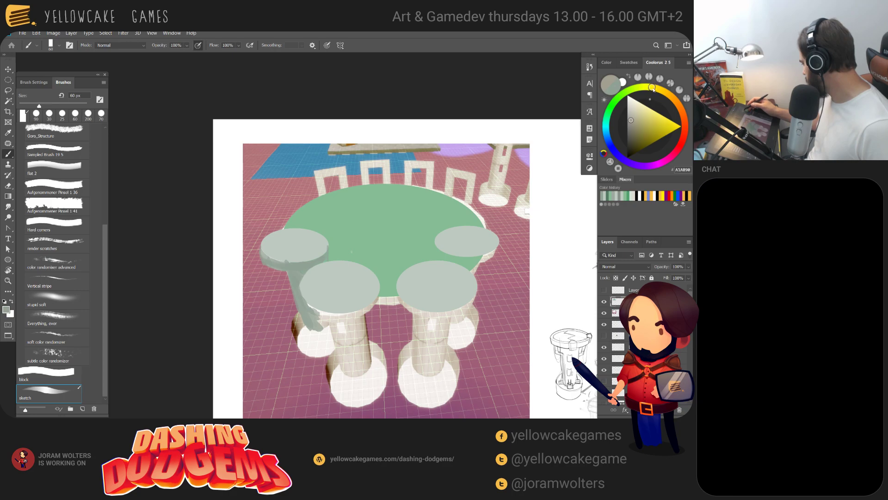
left_click(662, 122)
left_click(651, 119)
key("bracketright")
key("bracketright")
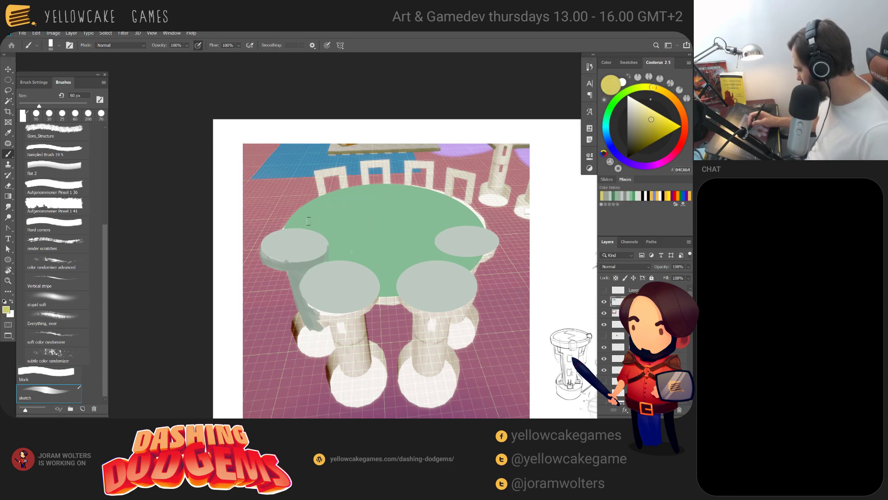
Turn off pressure-controlled opacity for the brush, and undo the trial yellow strokes near the leftmost door
left_click_drag(313, 215, 338, 202)
key("ctrl+z")
left_click(198, 45)
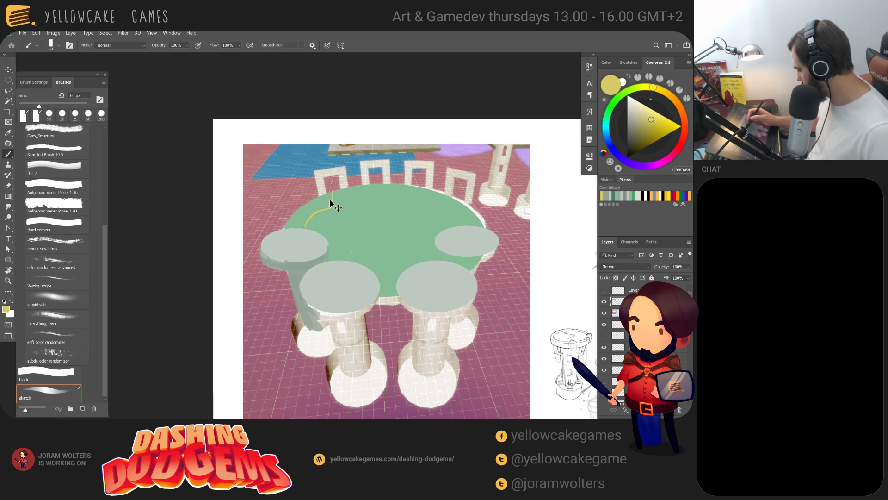
key("ctrl+z")
Paint thin yellow bent lines running from the doors across the green disc, undoing misplaced strokes
left_click_drag(324, 214, 335, 211)
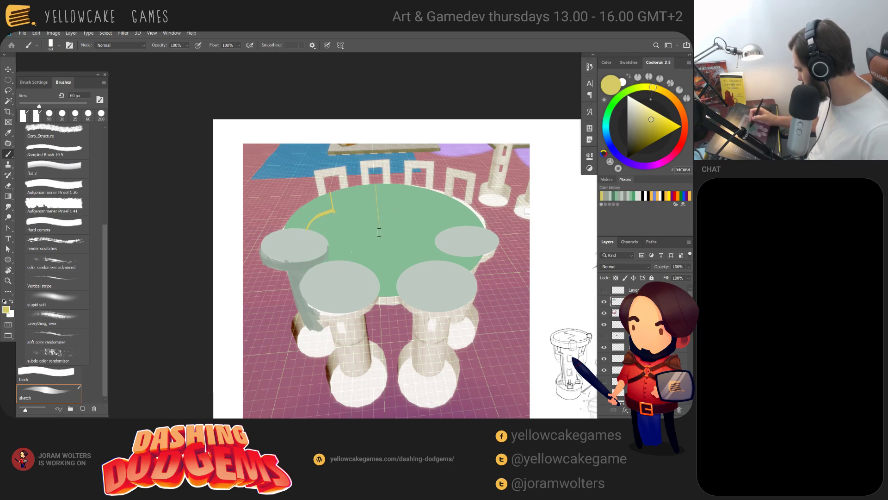
left_click_drag(359, 237, 358, 252)
mouse_move(417, 188)
left_mouse_down()
mouse_move(456, 215)
mouse_move(418, 196)
mouse_move(440, 199)
left_mouse_up()
key("ctrl+z")
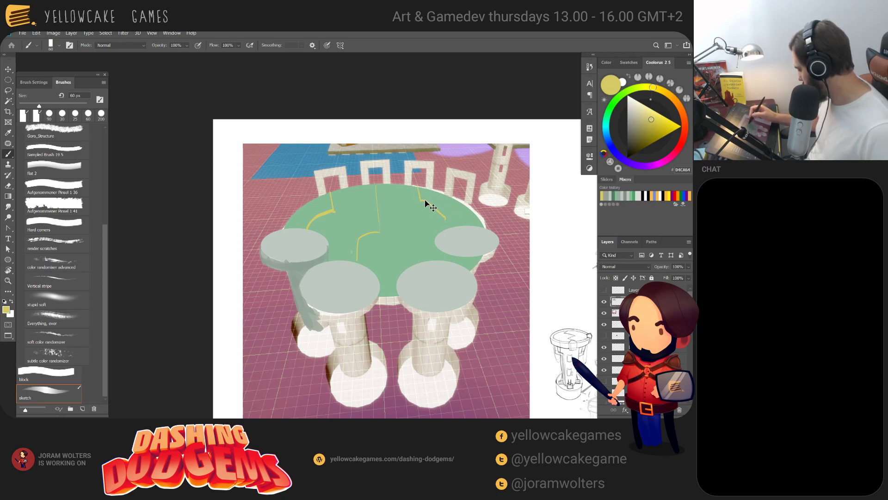
key("ctrl+z")
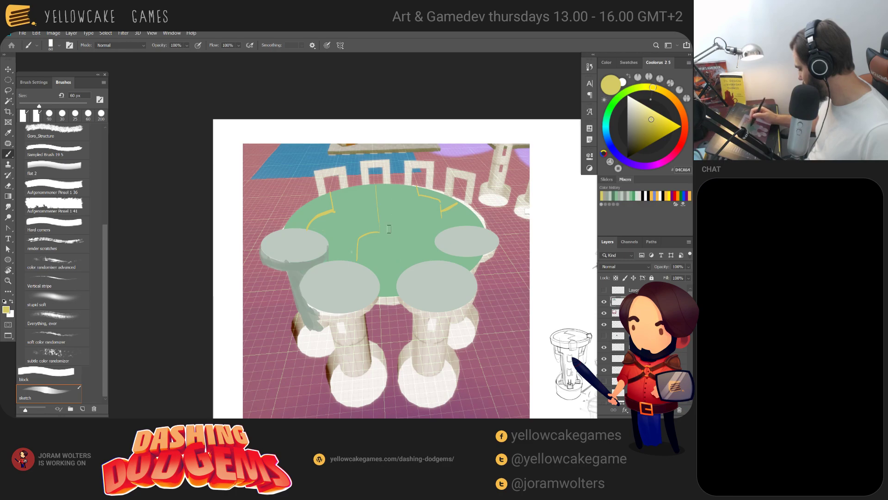
Paint a large white "71" in the middle of the green disc with the sketch brush enlarged to 200 px
key("d")
key("x")
key("bracketright")
key("bracketright")
key("bracketright")
key("bracketright")
key("bracketright")
key("bracketright")
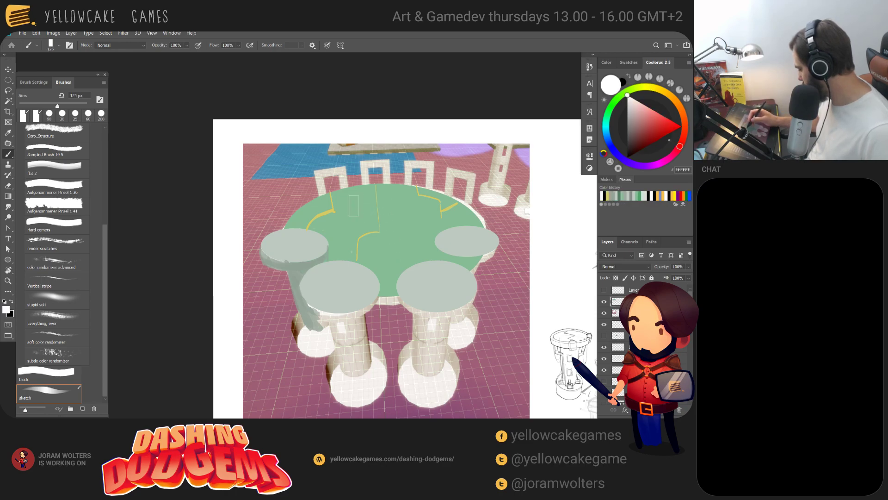
mouse_move(341, 212)
left_mouse_down()
mouse_move(380, 208)
mouse_move(354, 237)
left_mouse_up()
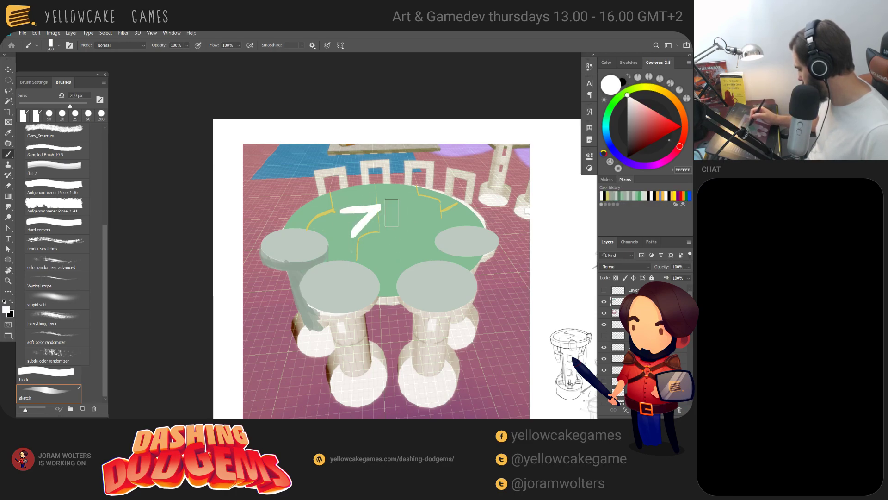
mouse_move(393, 207)
left_mouse_down()
mouse_move(392, 238)
mouse_move(396, 210)
mouse_move(395, 232)
left_mouse_up()
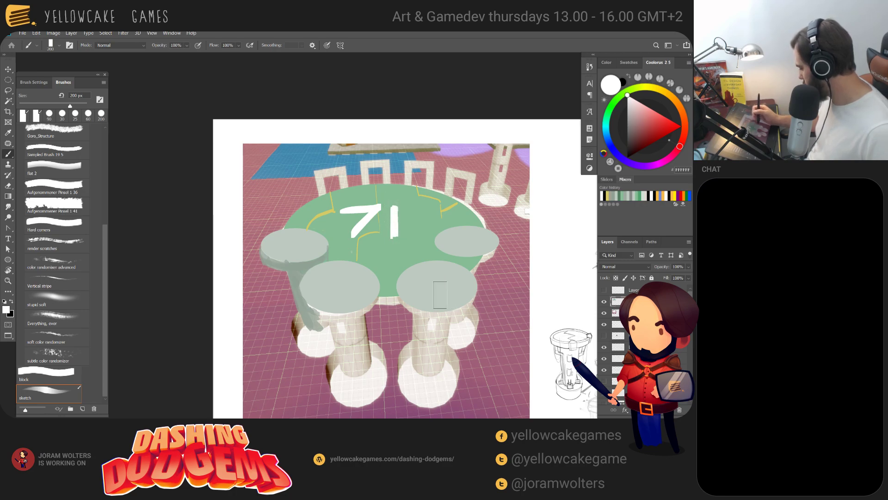
Sample the darker grey-green and block in the two left pillars below their tops with broad strokes
left_click(301, 250, "alt")
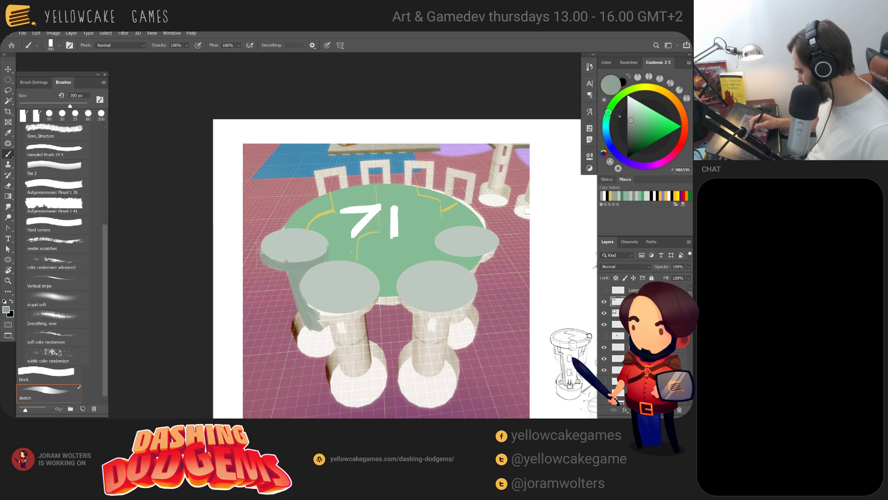
mouse_move(273, 265)
left_mouse_down()
mouse_move(304, 323)
mouse_move(302, 316)
mouse_move(295, 324)
mouse_move(298, 341)
mouse_move(308, 344)
mouse_move(311, 329)
mouse_move(324, 340)
mouse_move(329, 319)
mouse_move(332, 345)
mouse_move(322, 354)
mouse_move(304, 347)
mouse_move(327, 348)
mouse_move(301, 292)
mouse_move(327, 318)
mouse_move(310, 303)
mouse_move(357, 303)
mouse_move(334, 318)
mouse_move(364, 311)
mouse_move(337, 316)
mouse_move(371, 360)
mouse_move(362, 317)
mouse_move(354, 366)
mouse_move(341, 325)
mouse_move(336, 334)
mouse_move(339, 364)
mouse_move(359, 322)
mouse_move(364, 359)
left_mouse_up()
left_click(351, 310, "alt")
left_click(370, 306, "alt")
mouse_move(359, 309)
left_mouse_down()
mouse_move(377, 287)
mouse_move(372, 301)
mouse_move(345, 312)
left_mouse_up()
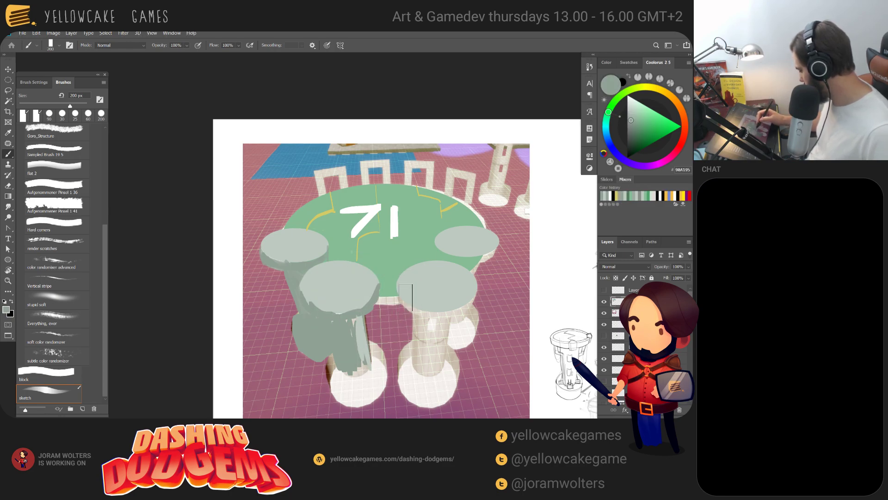
Block in the rims, shafts and bases of the two right pillars in the darker grey-green
mouse_move(402, 295)
left_mouse_down()
mouse_move(440, 309)
mouse_move(456, 304)
mouse_move(478, 274)
mouse_move(449, 314)
mouse_move(415, 336)
mouse_move(419, 353)
mouse_move(430, 352)
mouse_move(439, 315)
mouse_move(442, 361)
mouse_move(414, 360)
mouse_move(426, 366)
mouse_move(426, 313)
mouse_move(432, 366)
mouse_move(412, 365)
mouse_move(416, 331)
mouse_move(445, 365)
mouse_move(425, 336)
mouse_move(407, 384)
mouse_move(429, 396)
mouse_move(425, 403)
mouse_move(450, 370)
mouse_move(447, 295)
left_mouse_up()
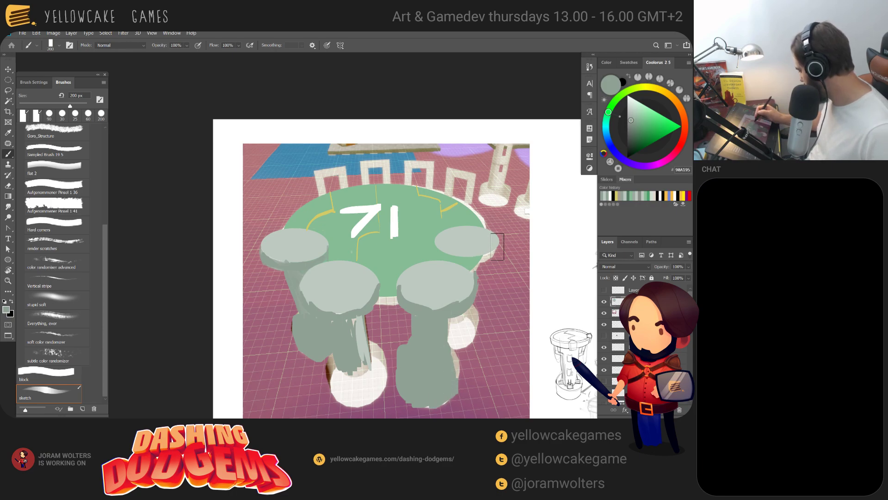
left_click_drag(497, 247, 449, 255)
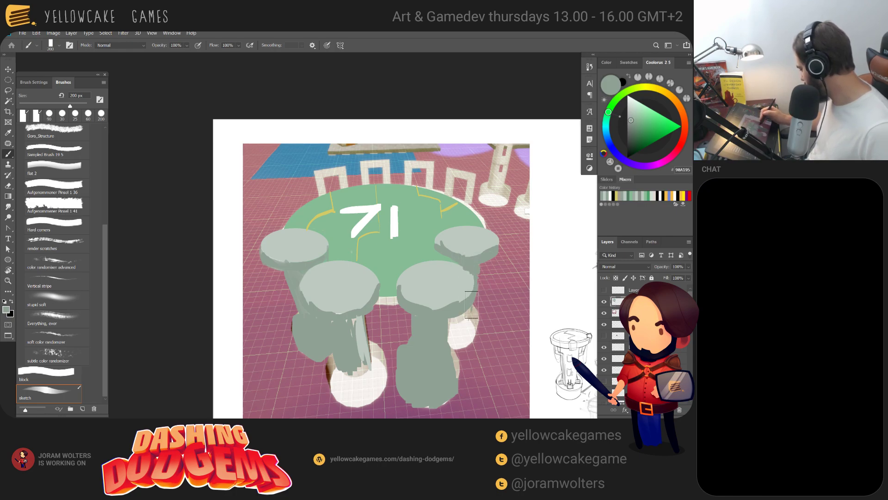
mouse_move(462, 315)
left_mouse_down()
mouse_move(448, 326)
mouse_move(458, 337)
mouse_move(470, 312)
mouse_move(462, 340)
left_mouse_up()
Sample the light grey of the pillar tops and clean up the front-right top's lower edge with a smaller brush
left_click(360, 292, "alt")
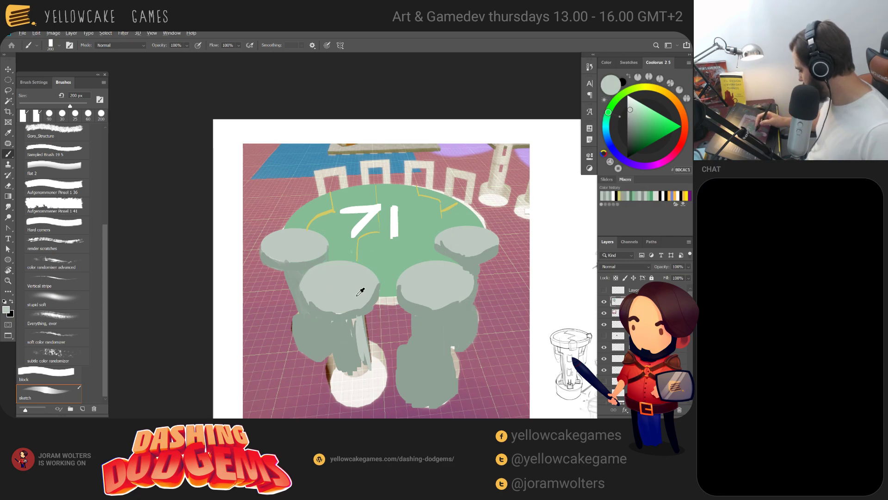
key("bracketleft")
key("bracketleft")
key("bracketleft")
key("bracketleft")
key("bracketleft")
key("bracketleft")
key("bracketleft")
key("bracketleft")
mouse_move(399, 306)
left_mouse_down()
mouse_move(447, 320)
mouse_move(318, 363)
mouse_move(297, 329)
mouse_move(300, 311)
left_mouse_up()
key("r")
key("Escape")
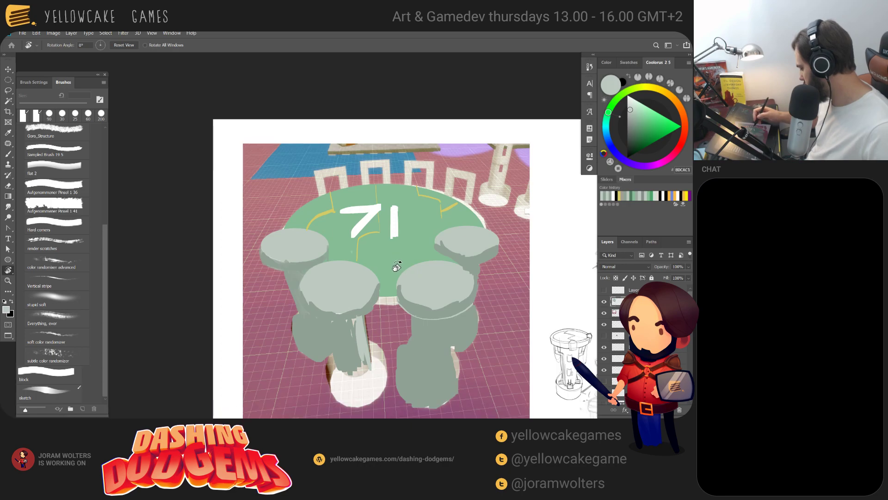
Draw light grey edge lines along the front-left pillar top's edge and down its shaft with the 60 px sketch brush
key("b")
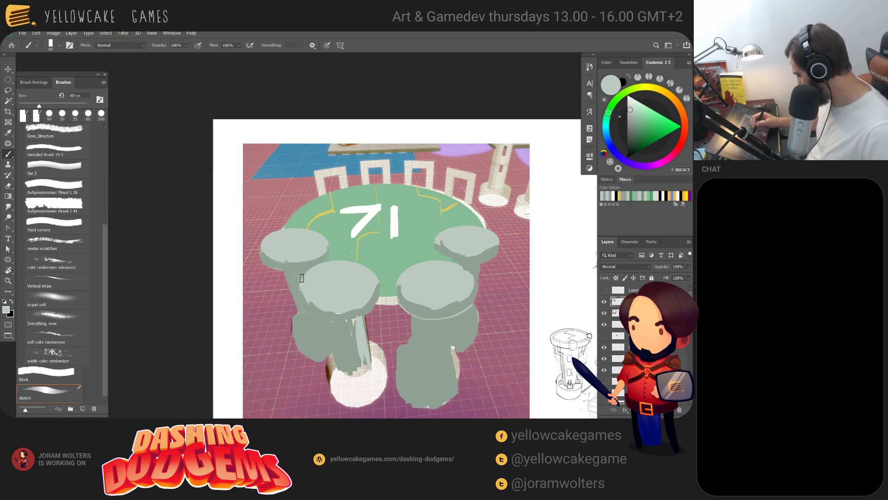
mouse_move(301, 277)
left_mouse_down()
mouse_move(306, 311)
mouse_move(324, 320)
mouse_move(342, 373)
left_mouse_up()
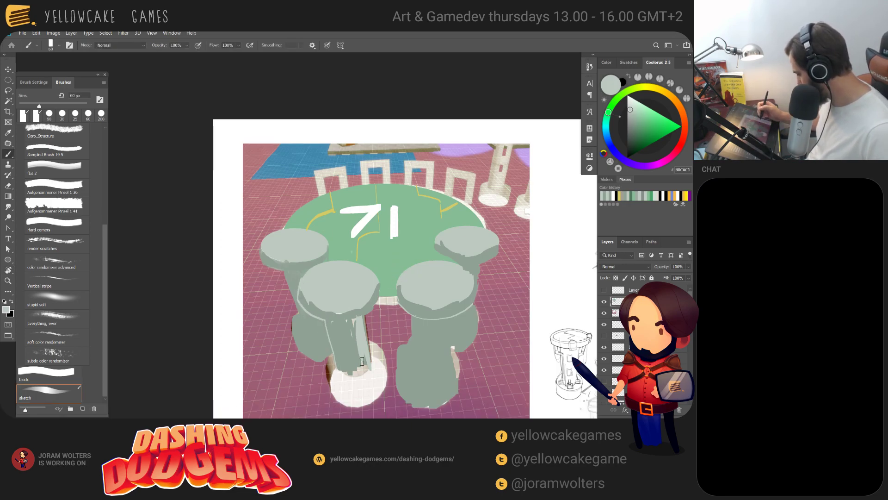
key("ctrl+z")
mouse_move(300, 280)
left_mouse_down()
mouse_move(311, 323)
mouse_move(299, 286)
mouse_move(308, 311)
mouse_move(301, 303)
mouse_move(337, 330)
mouse_move(326, 321)
mouse_move(337, 371)
left_mouse_up()
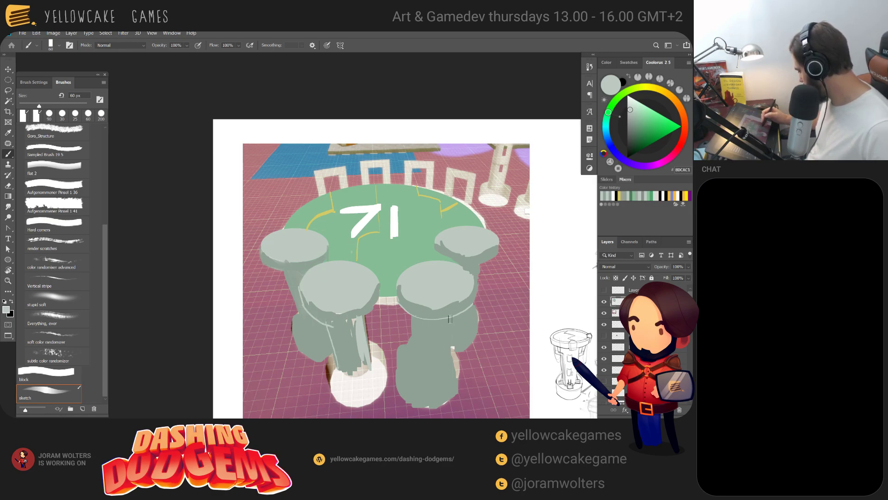
Draw a light edge line down the front-right shaft and refine the back-right pillar top's lower edge with sampled greys
left_click_drag(449, 318, 447, 346)
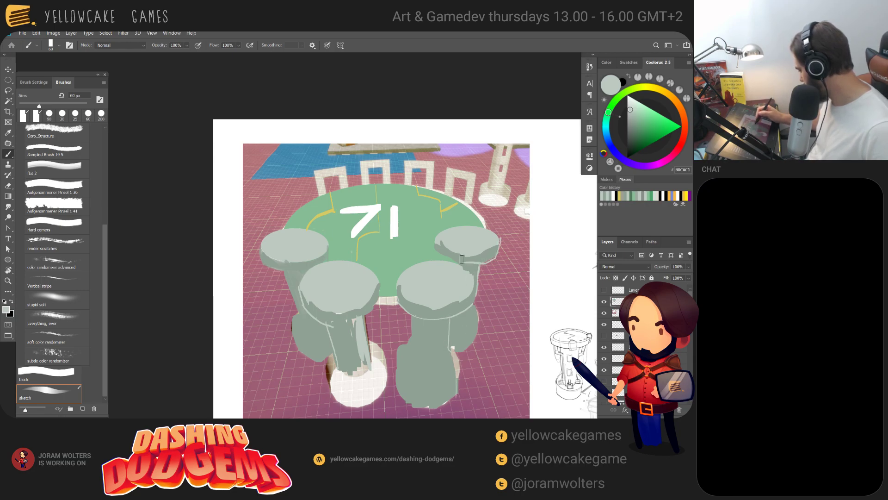
left_click(443, 247, "alt")
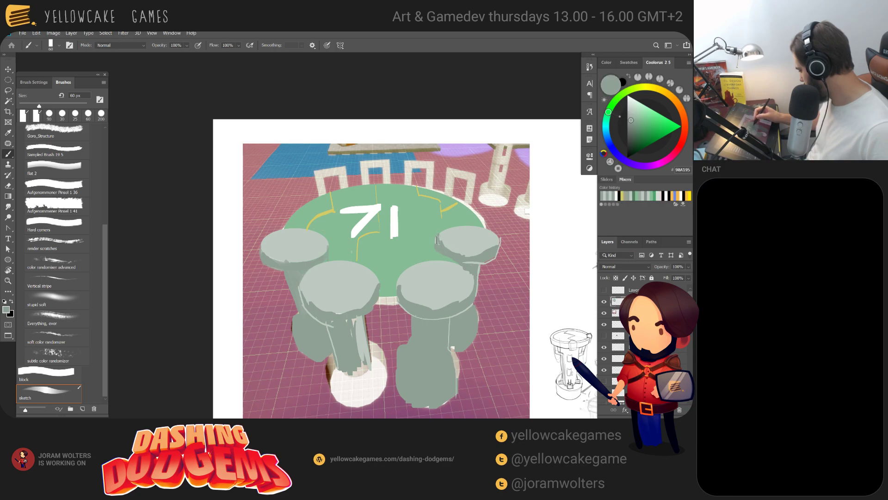
left_click(450, 236, "alt")
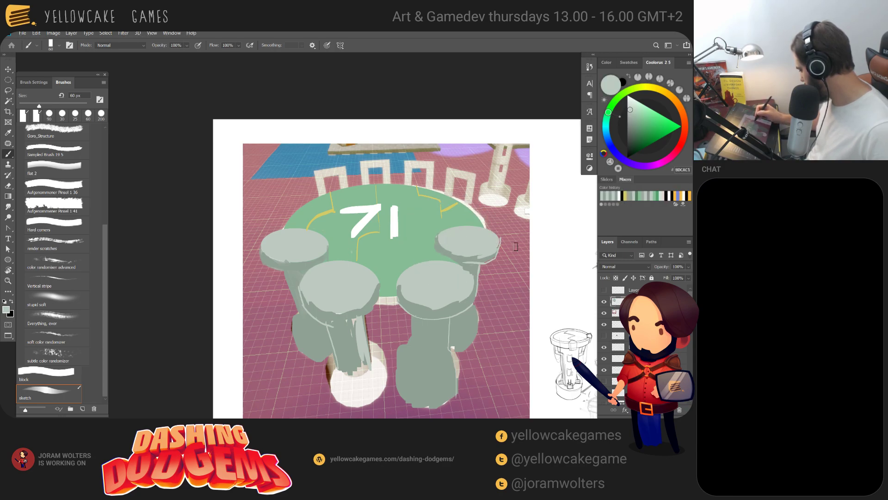
Refine the front-left pillar's rim with the brush at 80 px, sampling its darker grey-green and the light grey top color
key("r")
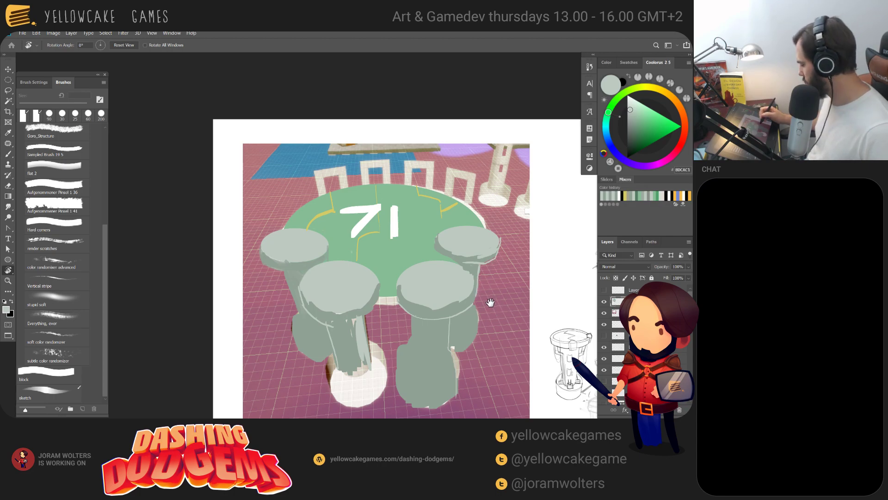
left_click_drag(498, 315, 484, 286)
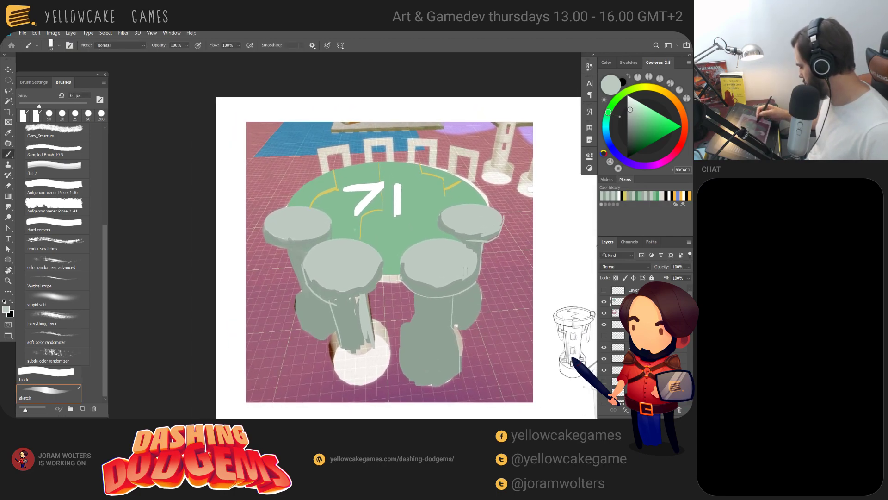
key("r")
left_click_drag(488, 336, 374, 331)
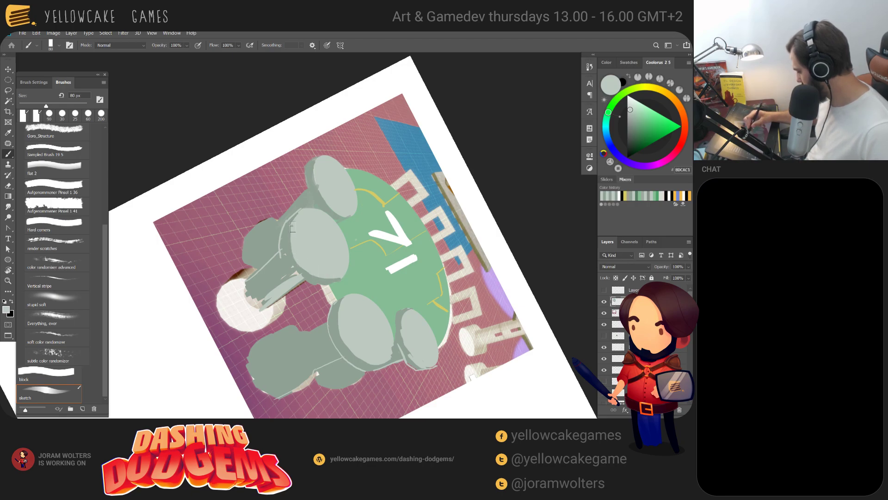
left_click(289, 212, "alt")
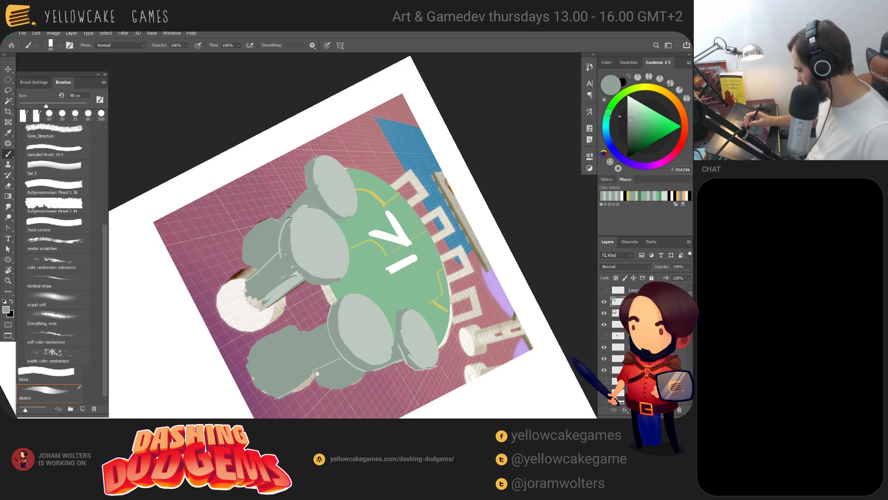
left_click(330, 184, "alt")
key("r")
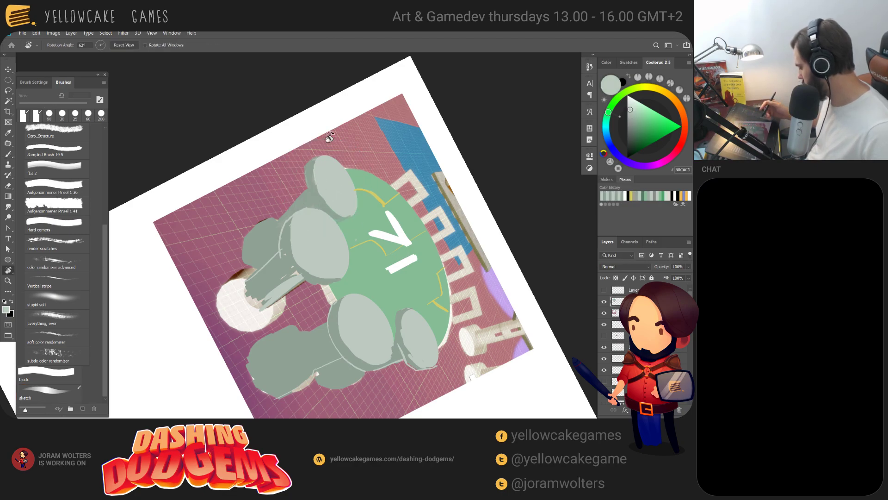
Reset the canvas rotation, set the brush opacity to 43%, and trim the back-right pillar top's edge with green sampled from the disc
key("Escape")
key("b")
key("4")
key("3")
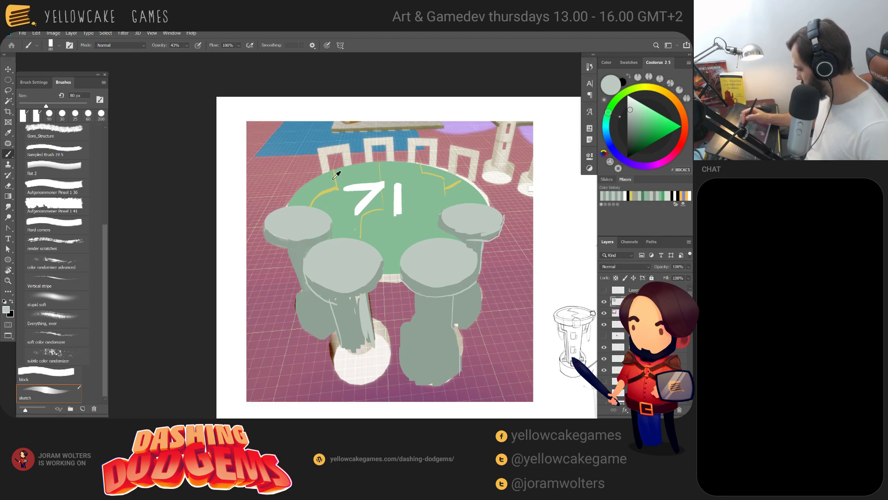
left_click(329, 172, "alt")
mouse_move(526, 331)
left_mouse_down()
mouse_move(330, 285)
mouse_move(444, 306)
mouse_move(451, 320)
left_mouse_up()
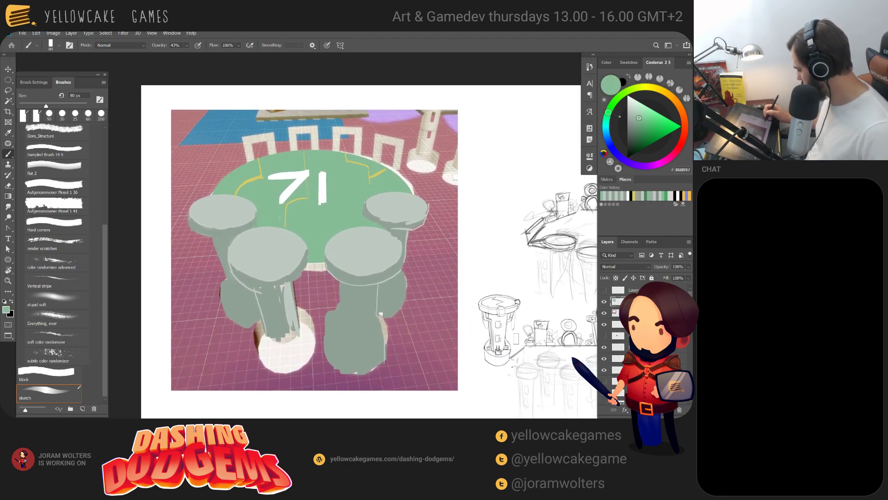
left_click(371, 209, "alt")
left_click(362, 207, "alt")
left_click_drag(362, 198, 360, 204)
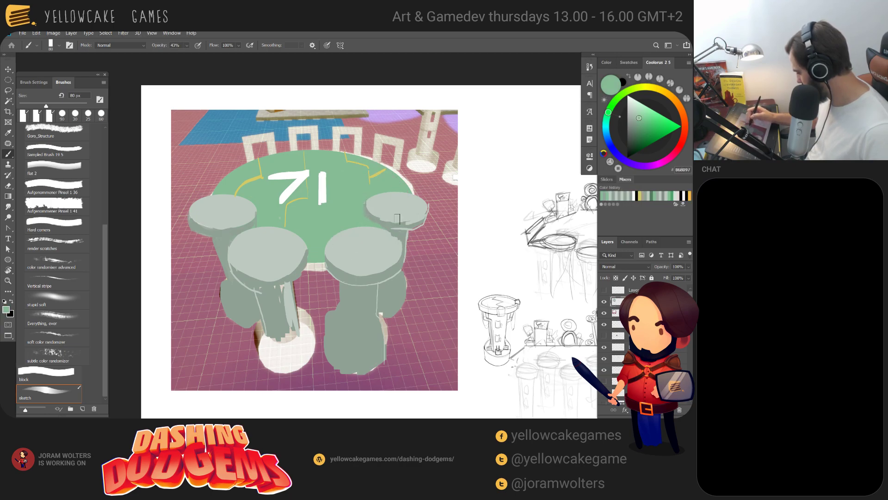
Clean up the back-right pillar's top and rim at full opacity with the sampled darker and lighter greys
left_click(370, 212, "alt")
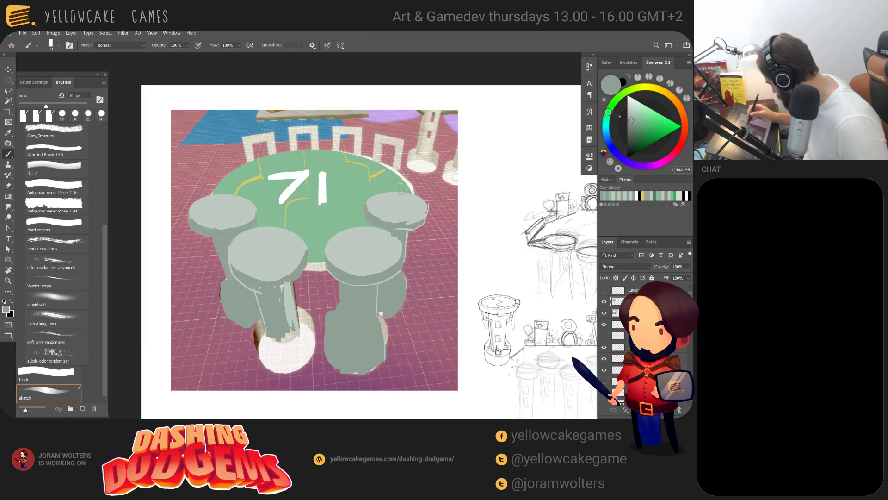
left_click(397, 222, "alt")
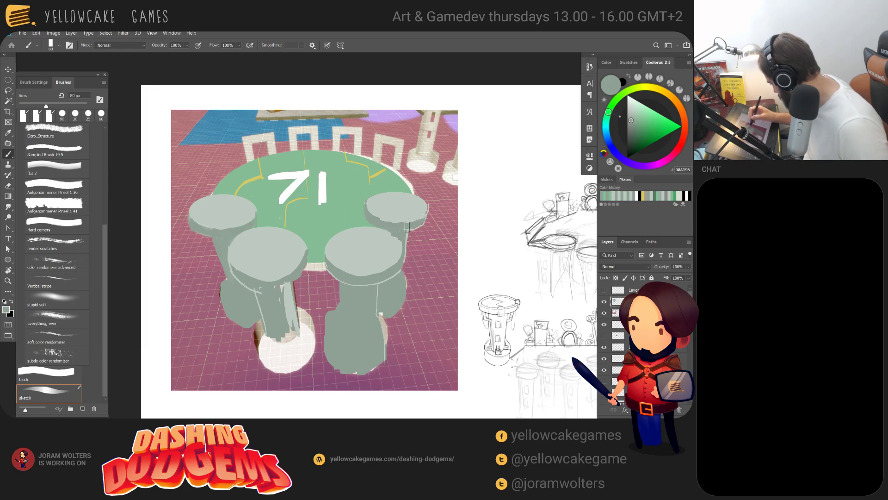
left_click(391, 238, "alt")
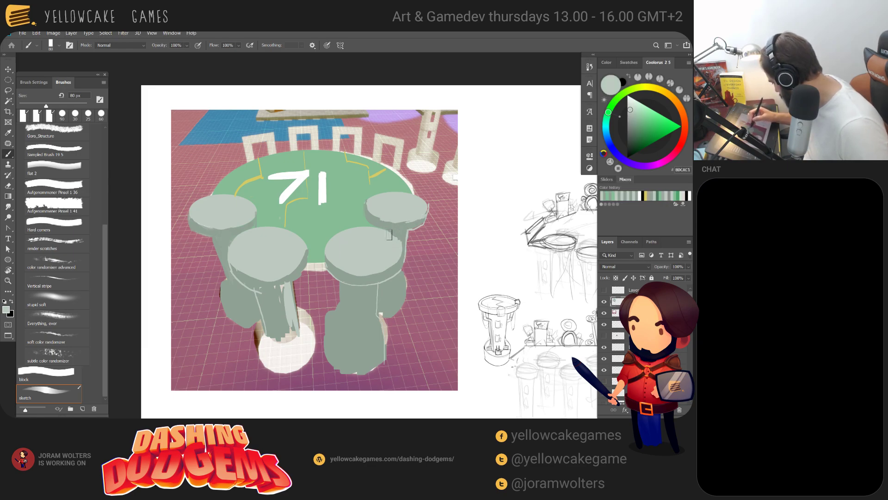
mouse_move(389, 235)
left_mouse_down()
mouse_move(398, 253)
mouse_move(423, 215)
left_mouse_up()
Sketch a square head with ears and a frowning face in black on the blank area above the platform sketches
key("d")
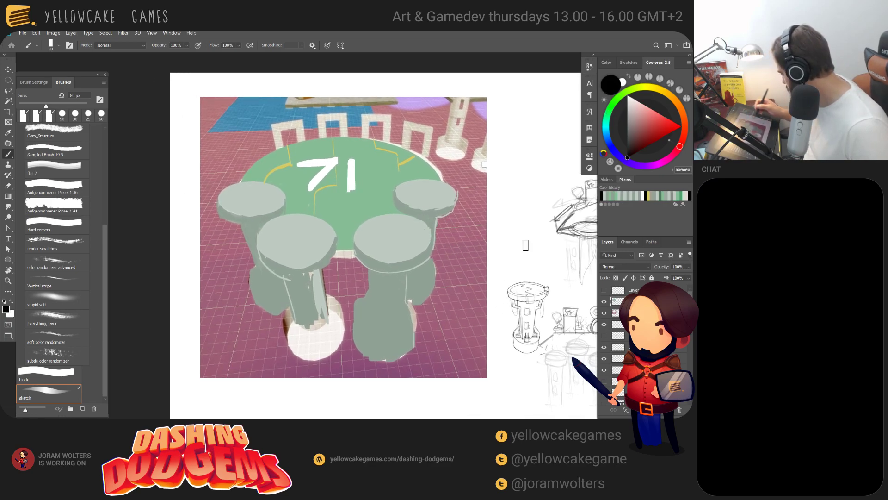
left_click_drag(477, 248, 314, 291)
mouse_move(355, 165)
left_mouse_down()
mouse_move(357, 185)
mouse_move(389, 214)
mouse_move(365, 189)
mouse_move(350, 195)
mouse_move(354, 202)
mouse_move(381, 194)
left_mouse_up()
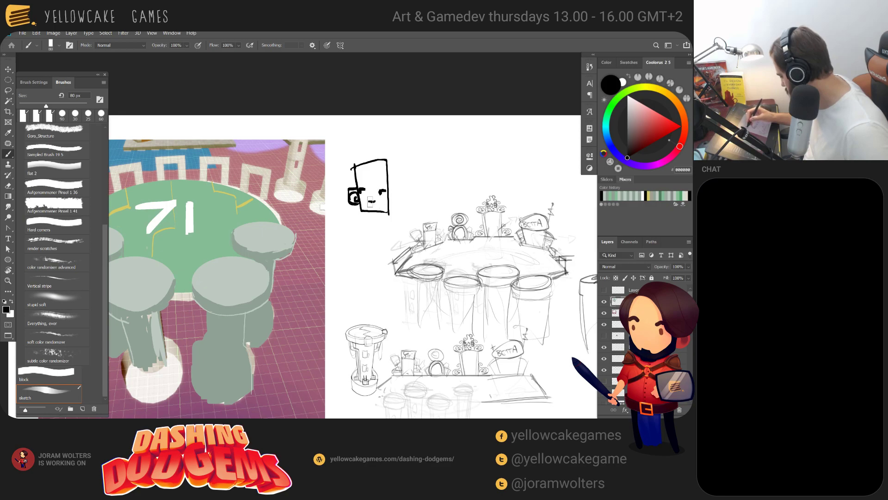
mouse_move(367, 206)
left_mouse_down()
mouse_move(388, 185)
mouse_move(358, 187)
mouse_move(397, 204)
mouse_move(396, 194)
left_mouse_up()
Sketch a square divided into four panes by a cross on the blank area above the cylinder sketch
key("space")
left_click_drag(470, 165, 417, 161)
left_click_drag(552, 200, 354, 293)
mouse_move(376, 255)
left_mouse_down()
mouse_move(379, 294)
mouse_move(422, 294)
mouse_move(422, 255)
left_mouse_up()
mouse_move(422, 256)
left_mouse_down()
mouse_move(397, 292)
mouse_move(427, 276)
mouse_move(413, 261)
mouse_move(392, 280)
mouse_move(379, 274)
mouse_move(423, 273)
left_mouse_up()
key("ctrl+z")
key("ctrl+z")
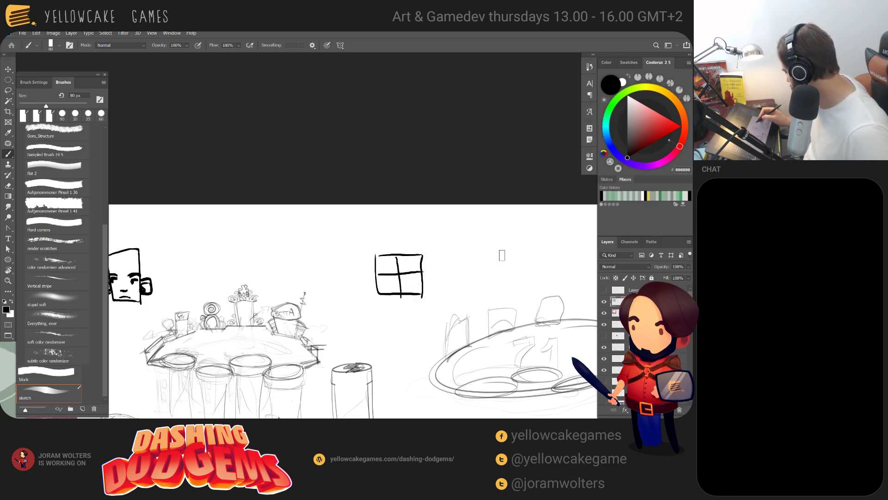
Sketch a flat, tilted ellipse crossed by two lines beside the four-pane square
mouse_move(517, 257)
left_mouse_down()
mouse_move(474, 259)
mouse_move(503, 266)
left_mouse_up()
mouse_move(448, 281)
left_mouse_down()
mouse_move(503, 264)
mouse_move(494, 273)
mouse_move(513, 277)
left_mouse_up()
left_click_drag(474, 306, 529, 319)
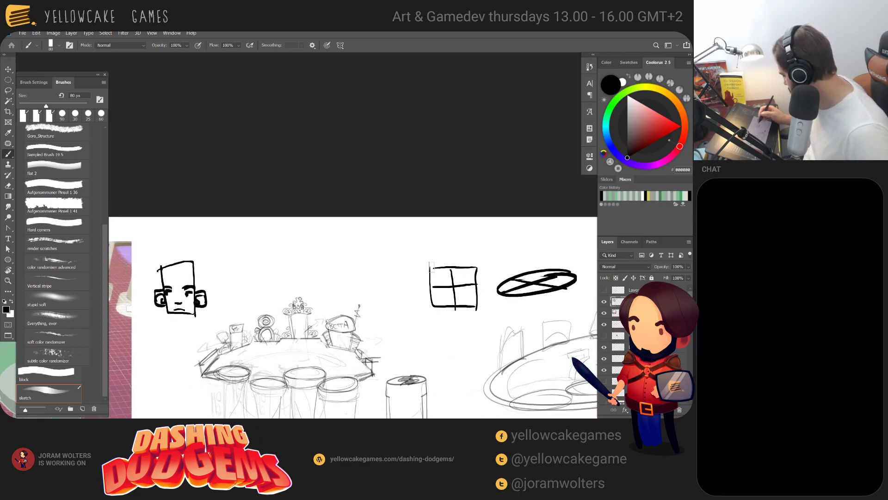
Sketch a cluster of five small separate squares next to the four-pane square
left_click_drag(377, 253, 380, 270)
mouse_move(377, 253)
left_mouse_down()
mouse_move(387, 252)
mouse_move(380, 270)
mouse_move(397, 269)
left_mouse_up()
mouse_move(396, 253)
left_mouse_down()
mouse_move(416, 269)
mouse_move(380, 284)
mouse_move(393, 277)
mouse_move(386, 288)
mouse_move(398, 289)
mouse_move(414, 273)
left_mouse_up()
Add a swept fringe across the forehead of the square head
mouse_move(351, 254)
left_mouse_down()
mouse_move(373, 267)
mouse_move(361, 253)
mouse_move(372, 261)
mouse_move(494, 264)
left_mouse_up()
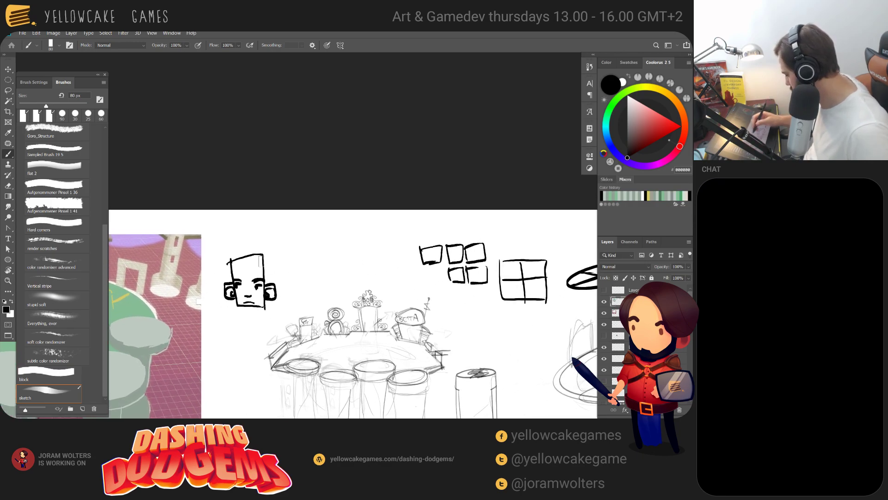
mouse_move(235, 261)
left_mouse_down()
mouse_move(269, 274)
mouse_move(231, 258)
left_mouse_up()
left_click_drag(231, 257, 227, 263)
Sketch a round head with ears, eyes, long nose and eyebrows beside the square head, erasing the chin line inside the nose
left_click_drag(337, 240, 424, 208)
mouse_move(432, 241)
left_mouse_down()
mouse_move(399, 244)
mouse_move(394, 228)
mouse_move(414, 251)
mouse_move(418, 208)
mouse_move(433, 217)
mouse_move(422, 204)
left_mouse_up()
key("ctrl+z")
key("ctrl+z")
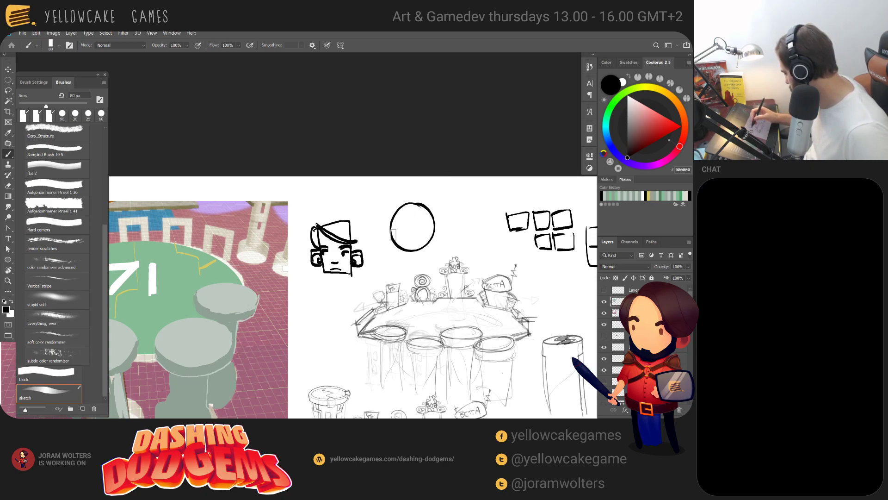
mouse_move(395, 231)
left_mouse_down()
mouse_move(425, 234)
mouse_move(389, 249)
mouse_move(432, 244)
left_mouse_up()
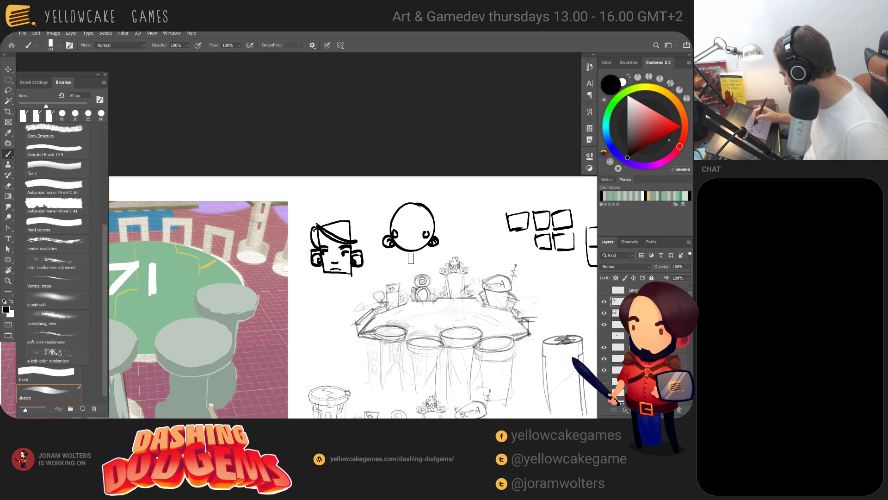
left_click_drag(406, 244, 411, 252)
key("e")
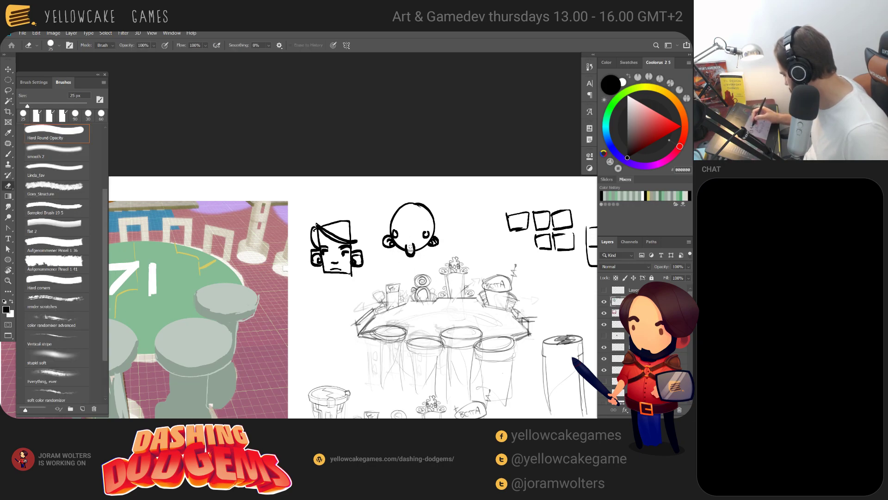
key("b")
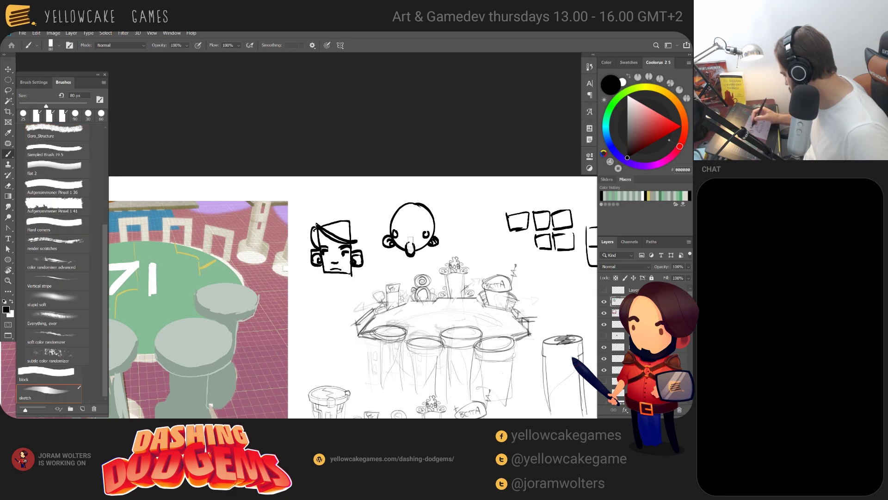
left_click_drag(449, 252, 454, 254)
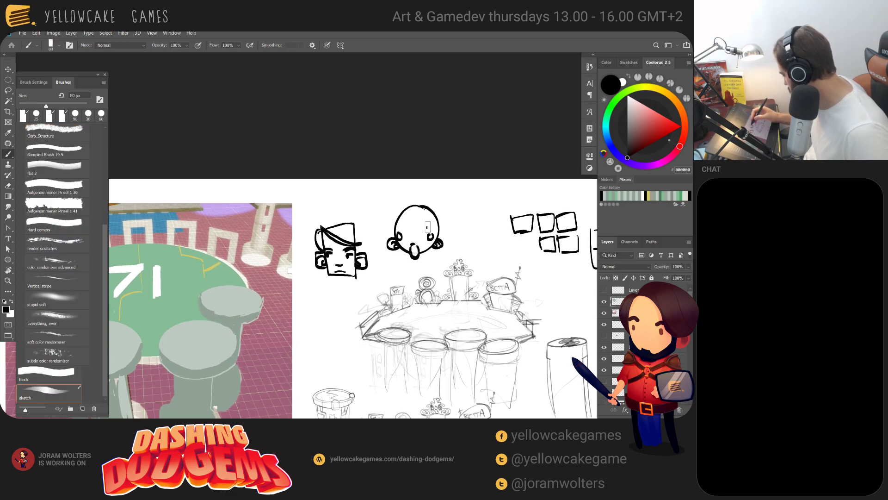
left_click_drag(398, 222, 403, 231)
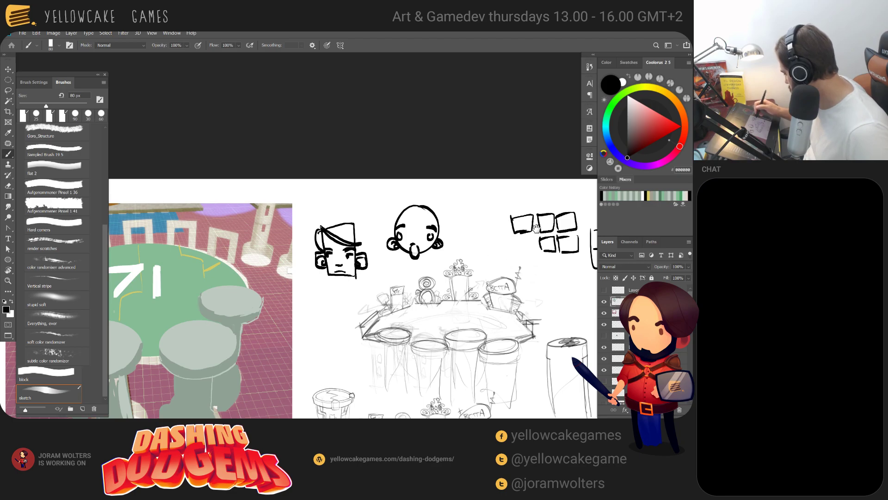
Sketch a standing figure's rectangular torso, arms with round hands, and legs below the square head
left_click_drag(536, 229, 495, 233)
left_click_drag(354, 360, 521, 297)
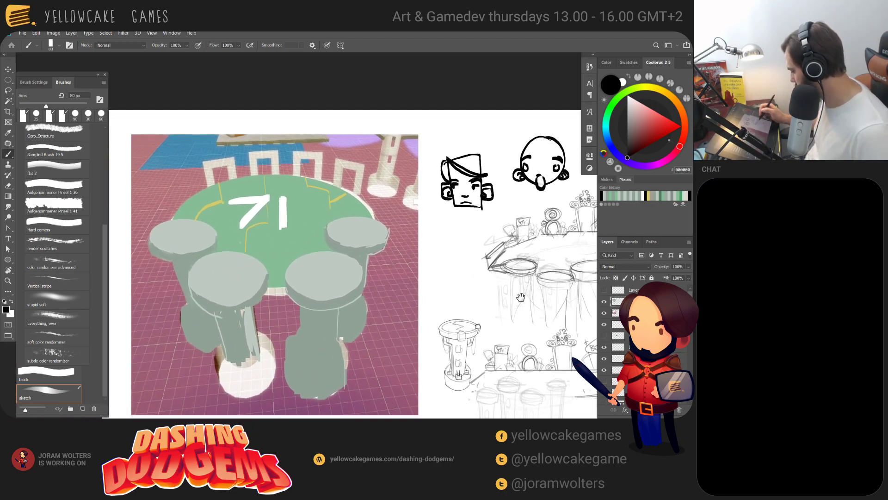
mouse_move(473, 264)
left_mouse_down()
mouse_move(401, 244)
mouse_move(427, 268)
left_mouse_up()
left_click_drag(423, 250, 428, 266)
mouse_move(407, 230)
left_mouse_down()
mouse_move(425, 232)
mouse_move(428, 267)
left_mouse_up()
left_click_drag(407, 229, 401, 278)
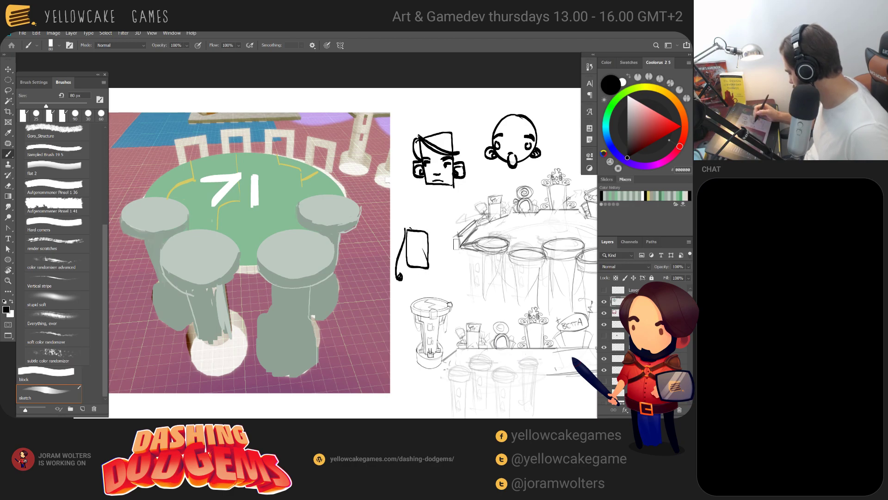
left_click_drag(430, 231, 438, 283)
left_click_drag(407, 245, 401, 315)
left_click_drag(428, 267, 430, 316)
Replace the figure's tall block head with a small dark-haired square head, and erase the leg end overlapping the pillar sketch
mouse_move(414, 228)
left_mouse_down()
mouse_move(425, 203)
mouse_move(425, 229)
left_mouse_up()
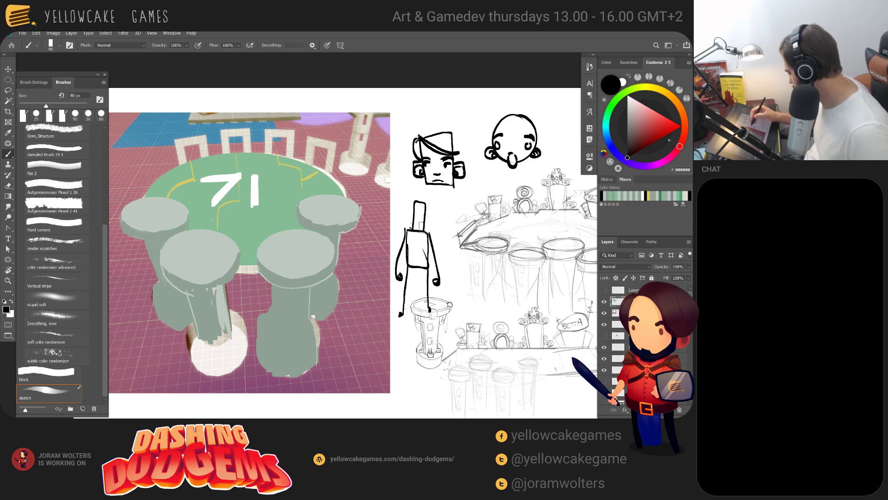
key("ctrl+z")
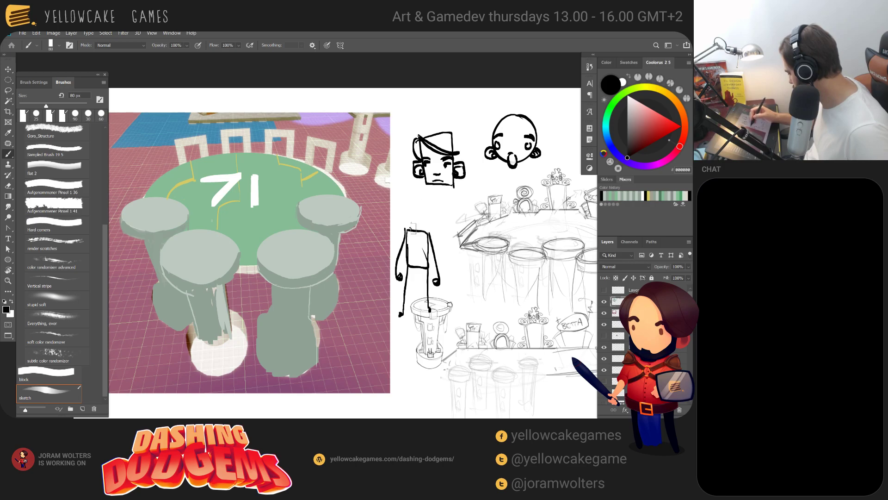
mouse_move(415, 228)
left_mouse_down()
mouse_move(424, 203)
mouse_move(425, 229)
mouse_move(408, 227)
mouse_move(424, 226)
mouse_move(425, 215)
left_mouse_up()
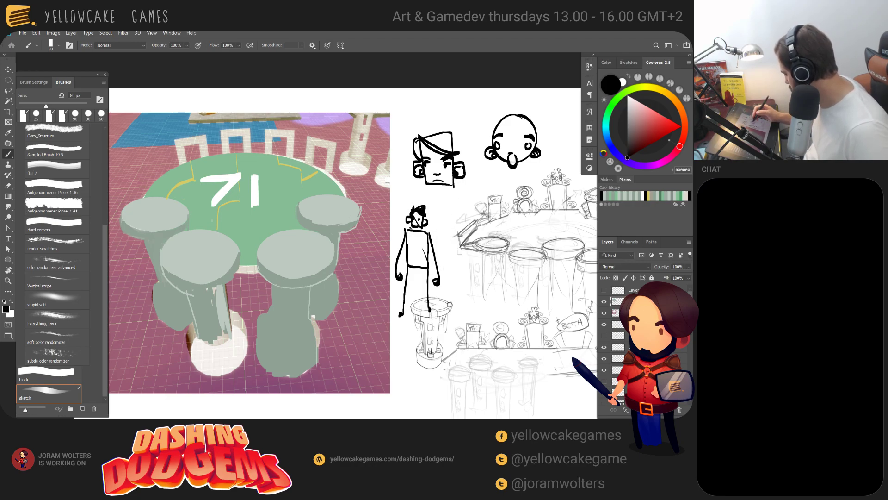
key("e")
mouse_move(429, 297)
left_mouse_down()
mouse_move(429, 310)
mouse_move(430, 299)
left_mouse_up()
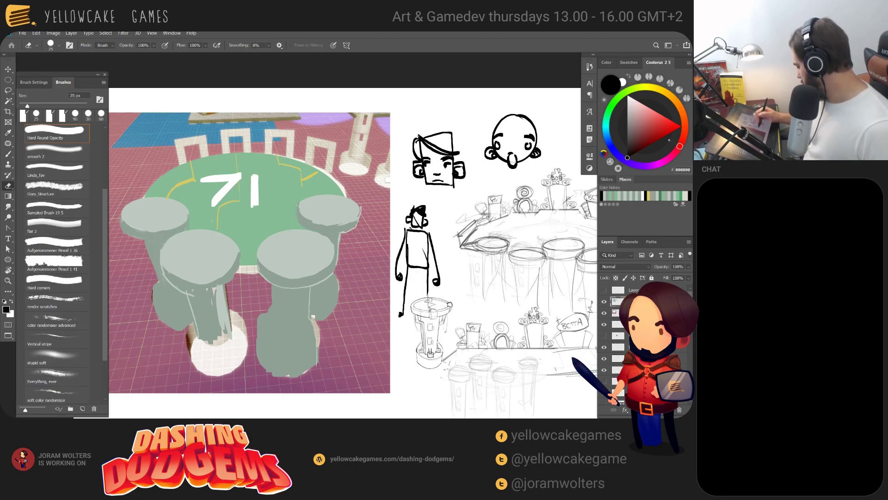
Sketch light grey edge lines and a horizontal base line on the shaft of the front pillar on the disc's right side
mouse_move(444, 268)
left_mouse_down()
mouse_move(540, 278)
mouse_move(539, 269)
left_mouse_up()
key("b")
left_click(373, 268, "alt")
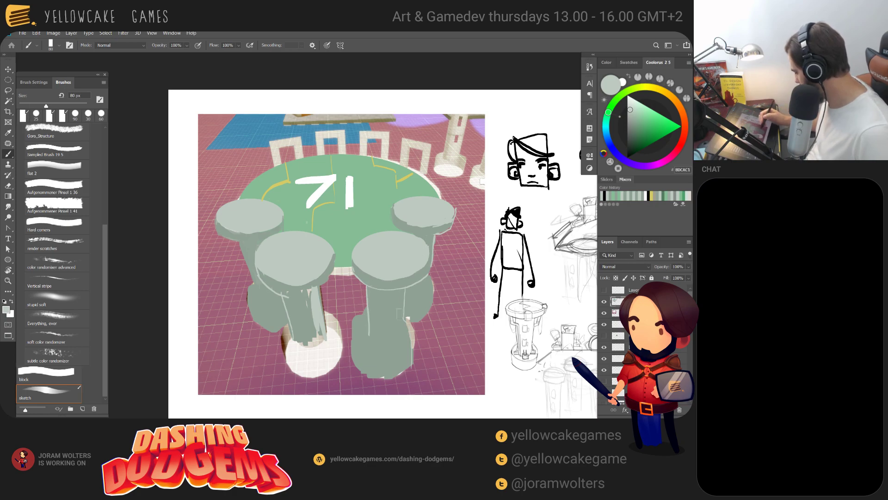
left_click_drag(406, 322, 402, 339)
left_click_drag(405, 282, 405, 292)
left_click_drag(371, 338, 402, 340)
left_click_drag(402, 340, 374, 335)
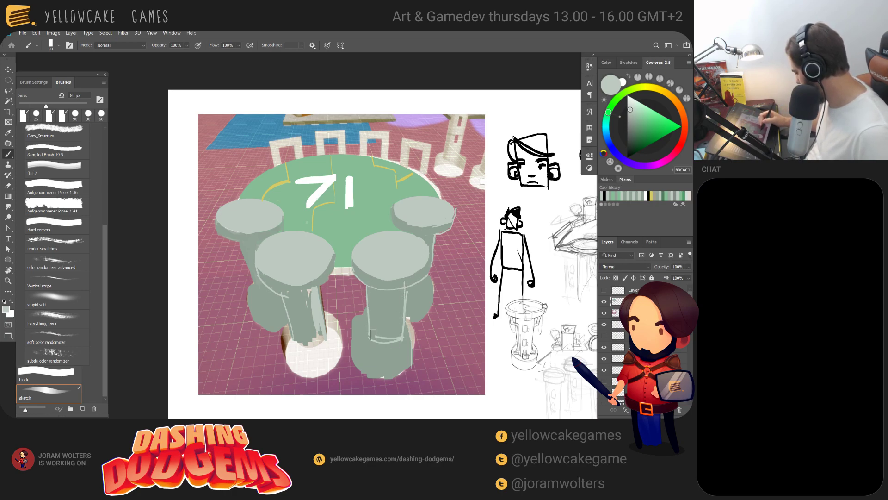
Sketch small light grey railings along both side edges of the green disc, using colour sampled from the painting
left_click_drag(434, 312, 468, 316)
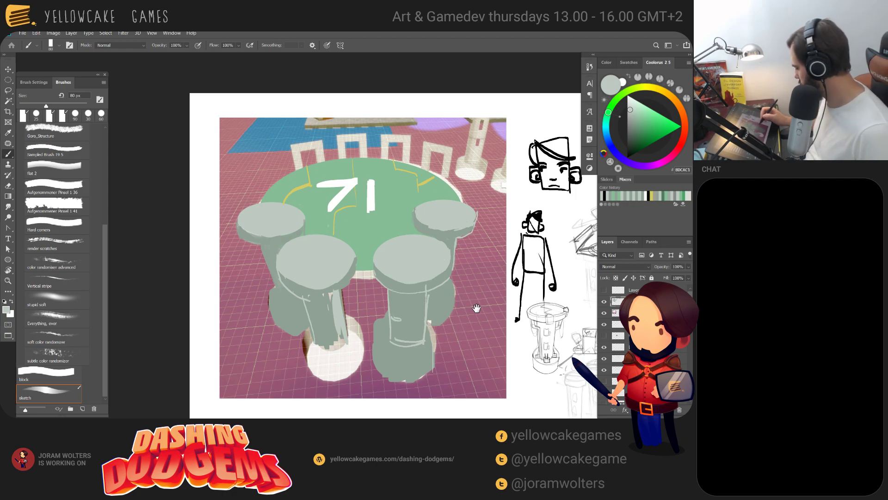
mouse_move(476, 307)
left_mouse_down()
mouse_move(461, 308)
mouse_move(474, 300)
mouse_move(452, 291)
left_mouse_up()
left_click(277, 157, "alt")
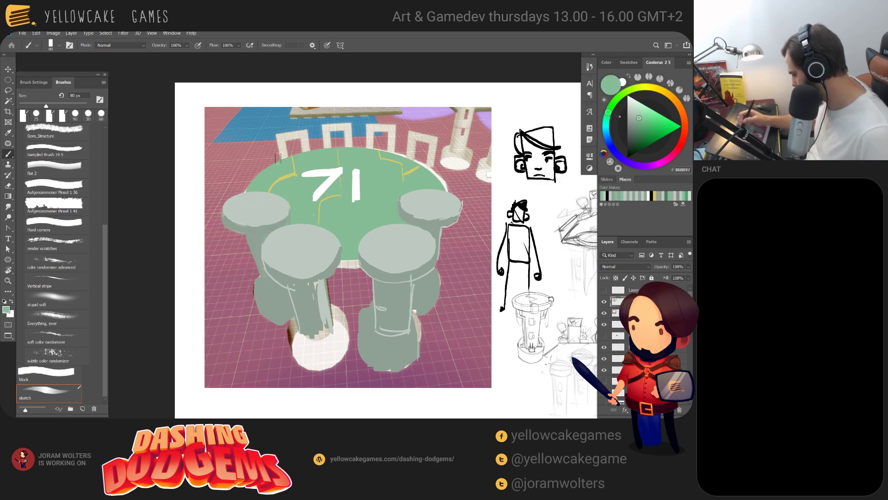
left_click(279, 160, "alt")
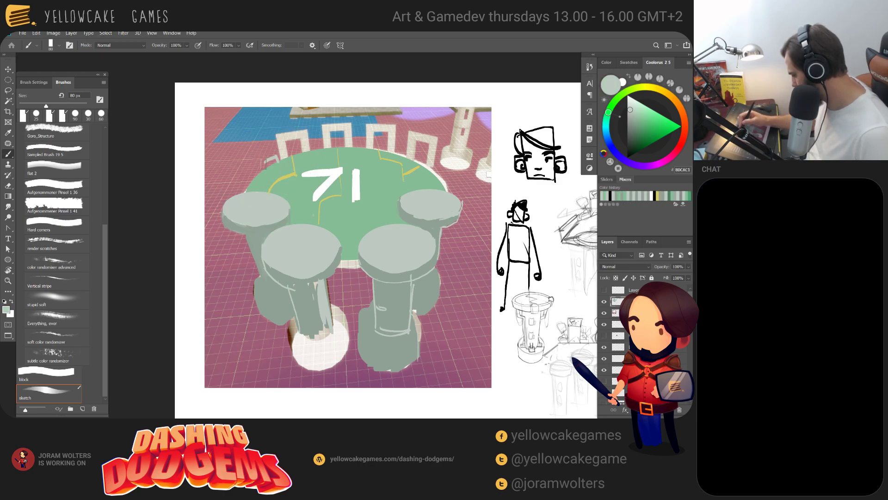
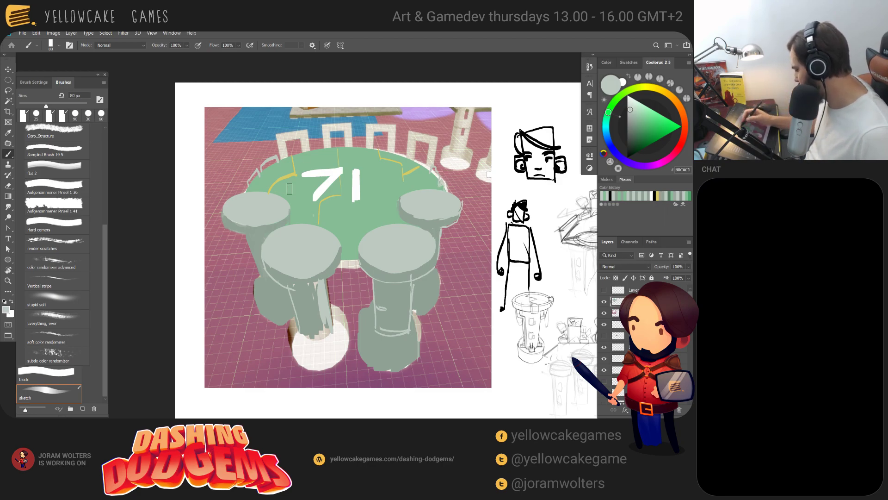
Sketch darker grey battlements around the rim of the rear right pillar with a 125 px brush, undoing the last stroke
key("bracketright")
key("bracketright")
key("bracketright")
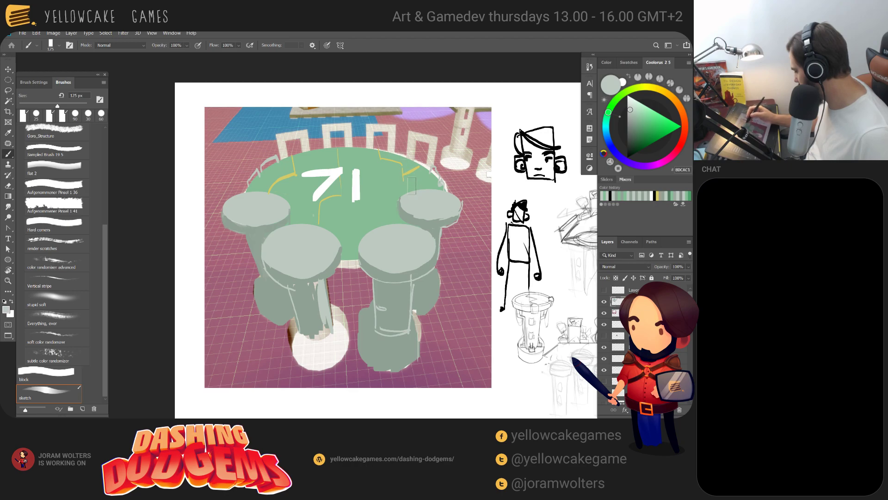
left_click(434, 221, "alt")
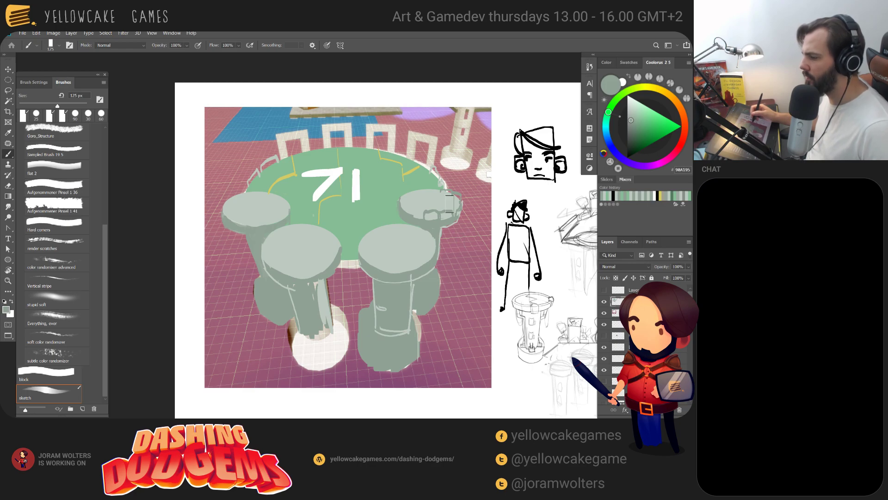
mouse_move(446, 220)
left_mouse_down()
mouse_move(456, 232)
mouse_move(419, 229)
left_mouse_up()
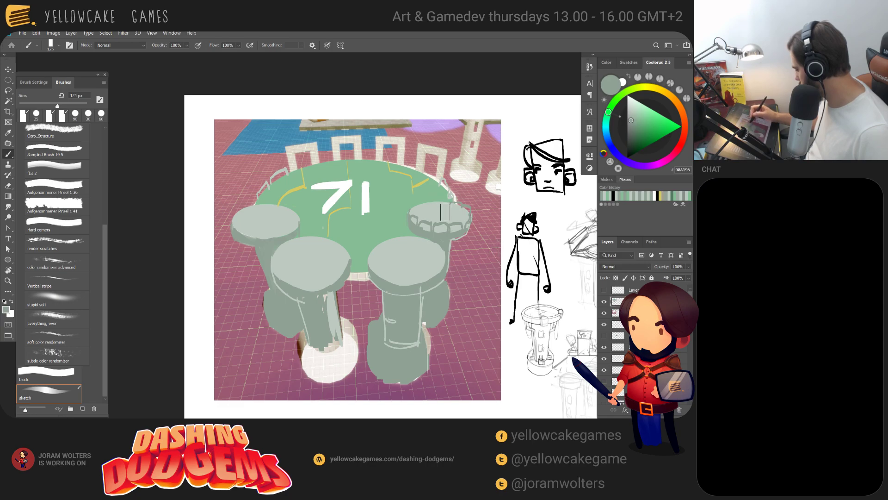
mouse_move(418, 214)
left_mouse_down()
mouse_move(438, 207)
mouse_move(465, 218)
mouse_move(443, 207)
mouse_move(423, 220)
left_mouse_up()
key("ctrl+z")
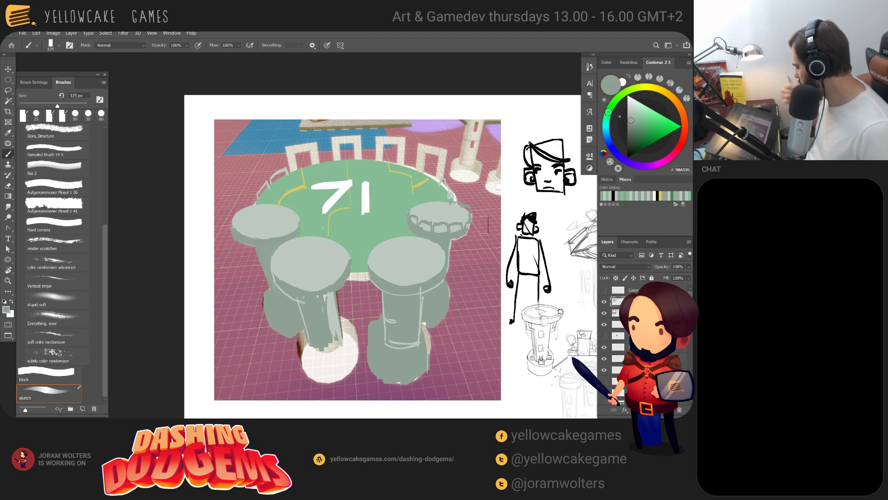
Refine the inner rim line on the rear right pillar's top with a 70 px brush in a rotated view, resetting the rotation
key("r")
left_click_drag(467, 160, 440, 130)
key("b")
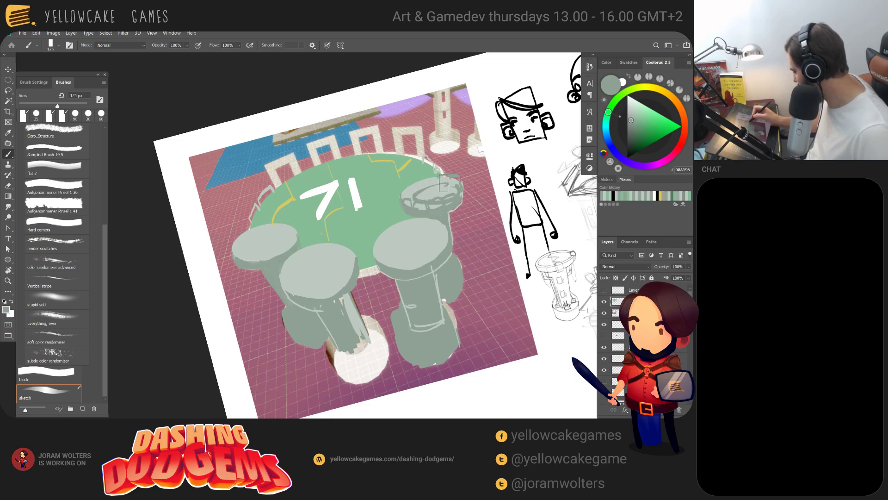
key("bracketleft")
key("bracketleft")
key("bracketleft")
key("bracketleft")
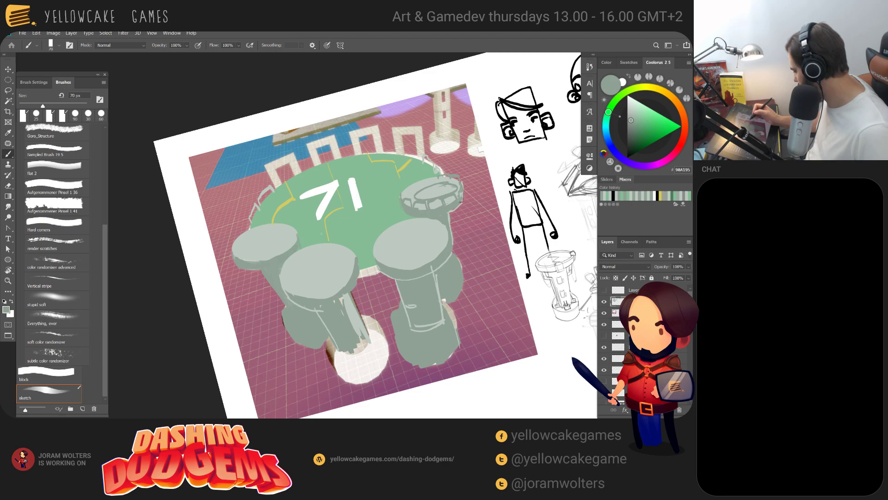
key("r")
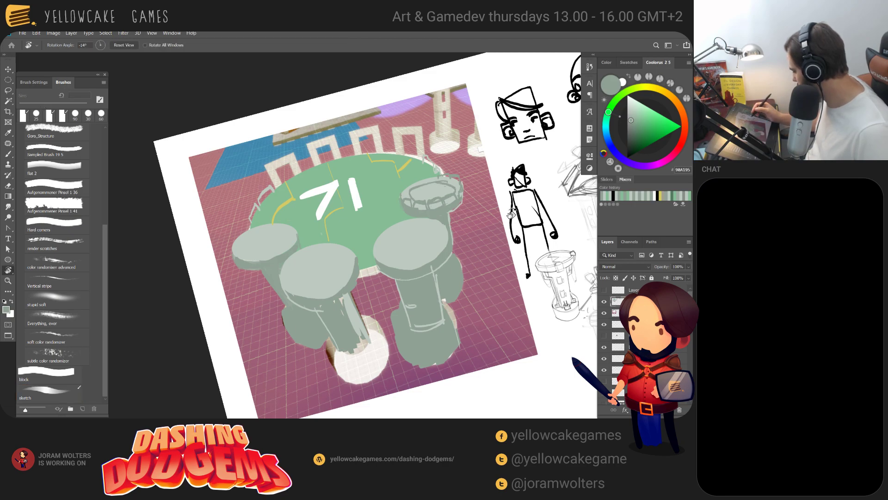
key("Escape")
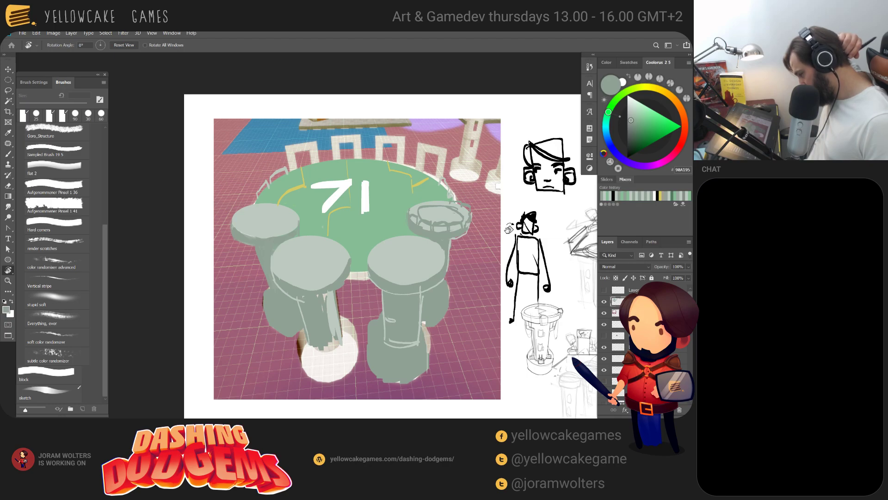
left_click_drag(423, 246, 445, 287)
key("b")
key("d")
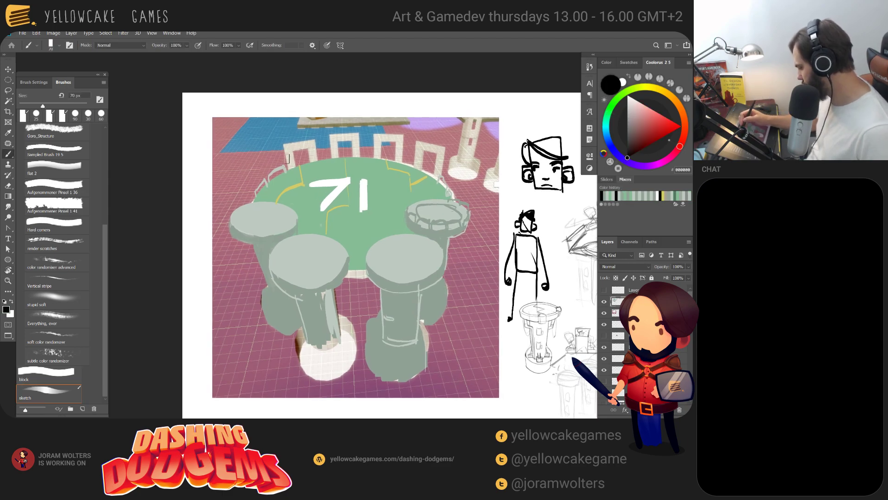
left_click_drag(280, 142, 317, 134)
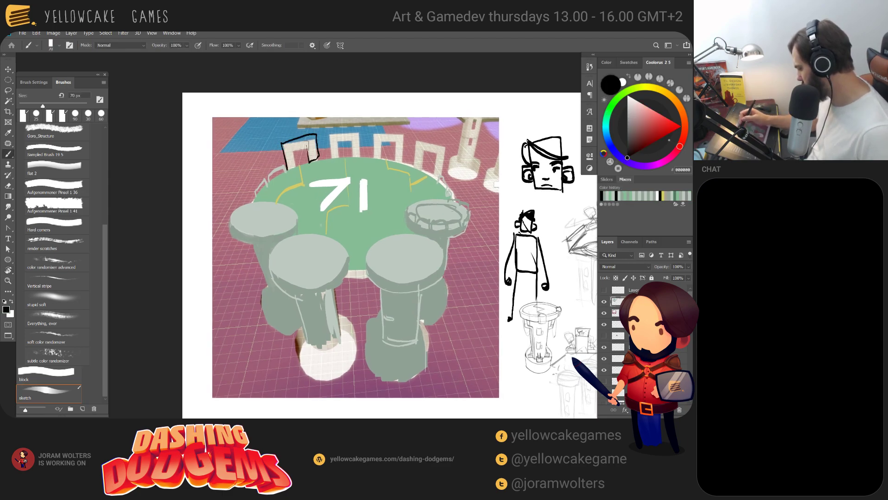
left_click_drag(295, 164, 295, 171)
key("ctrl+z")
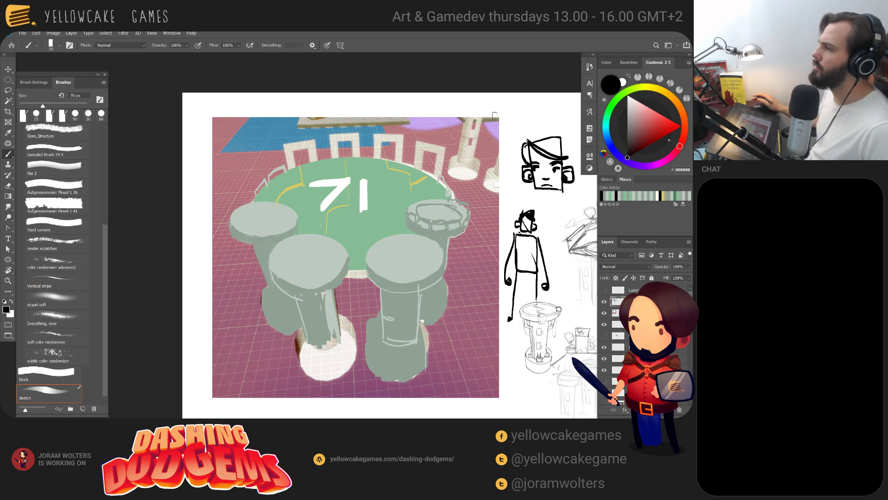
Switch to the web browser and look through the open reference pages
key("alt+Tab")
key("alt+Tab")
key("alt+Tab")
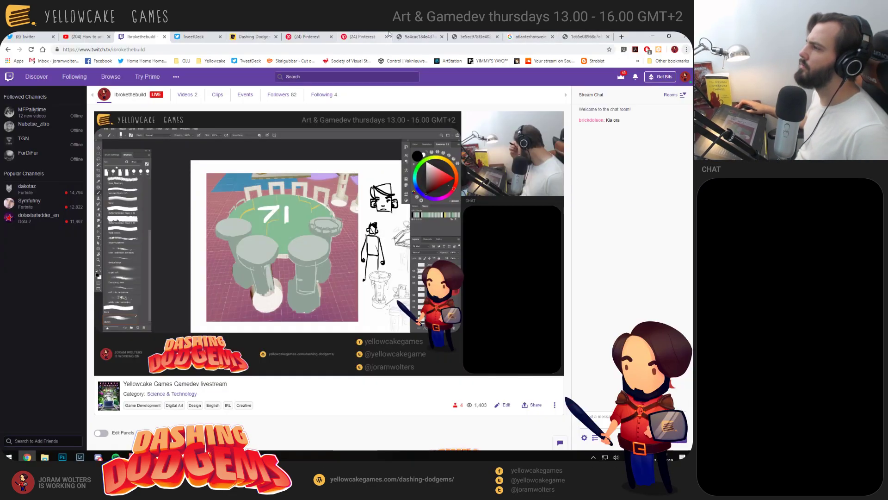
left_click(359, 35)
left_click(414, 37)
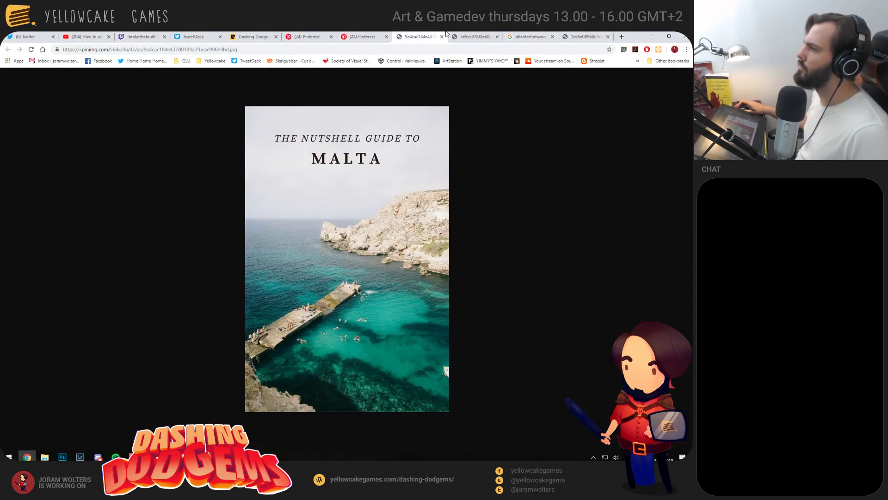
left_click(473, 36)
left_click(529, 36)
left_click(582, 36)
Search Google for "industrial platform" in a new tab and look over the image results
left_click(622, 36)
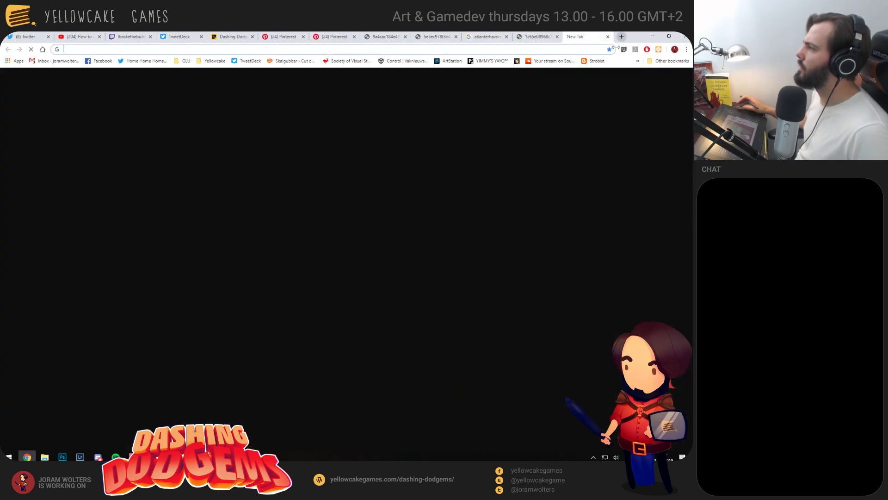
type("industri")
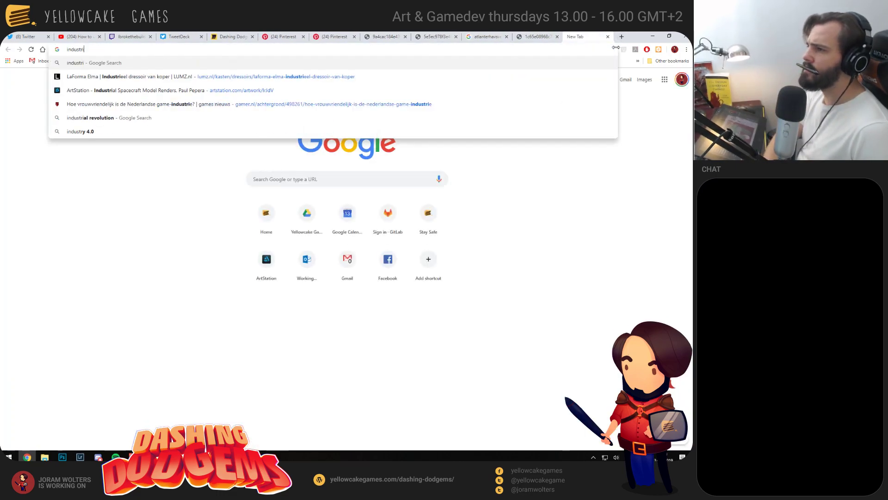
type("al platform")
key("Return")
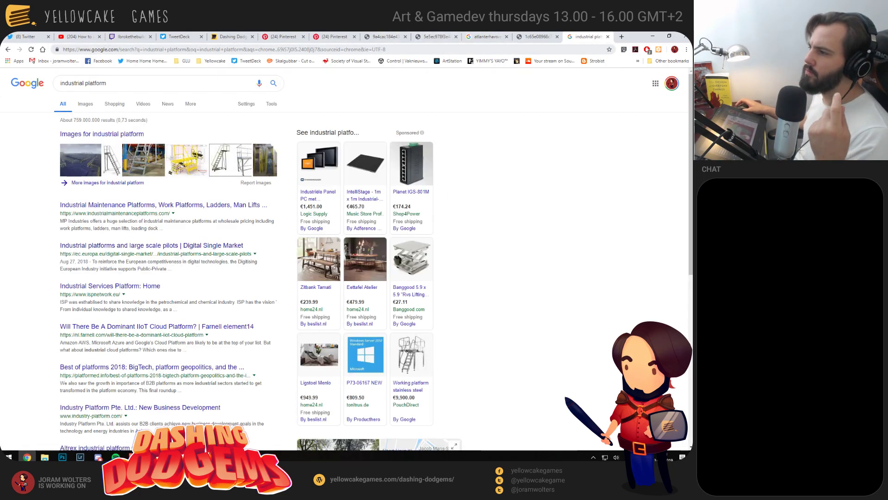
left_click(85, 104)
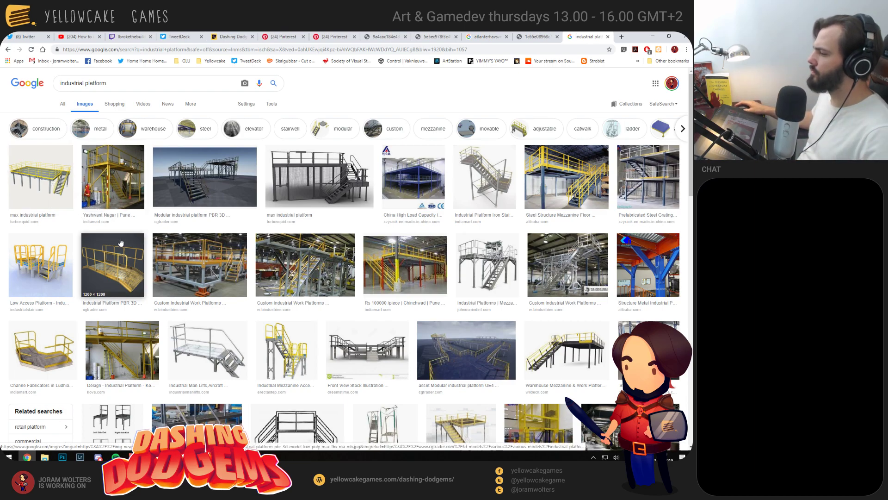
scroll(119, 242, "down", 3)
scroll(105, 224, "down", 2)
scroll(104, 225, "up", 5)
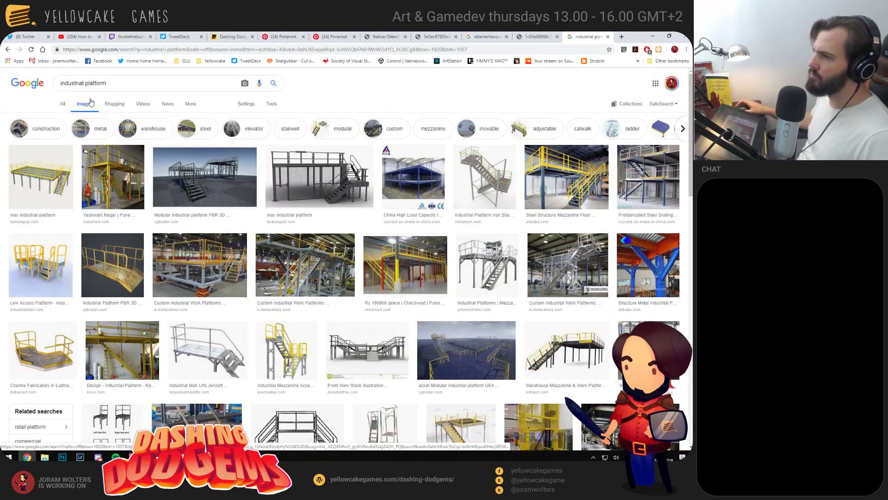
Refine the image search to "industrial platform round"
left_click(189, 86)
type("rou")
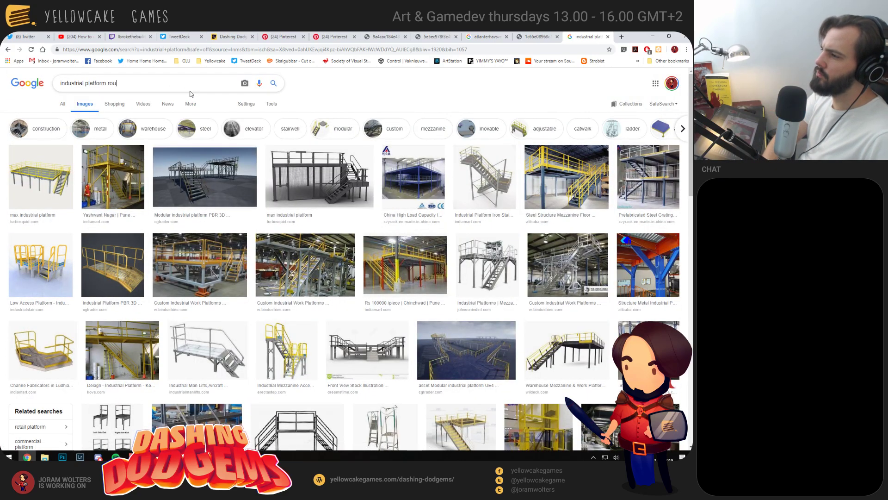
type("nd")
key("Return")
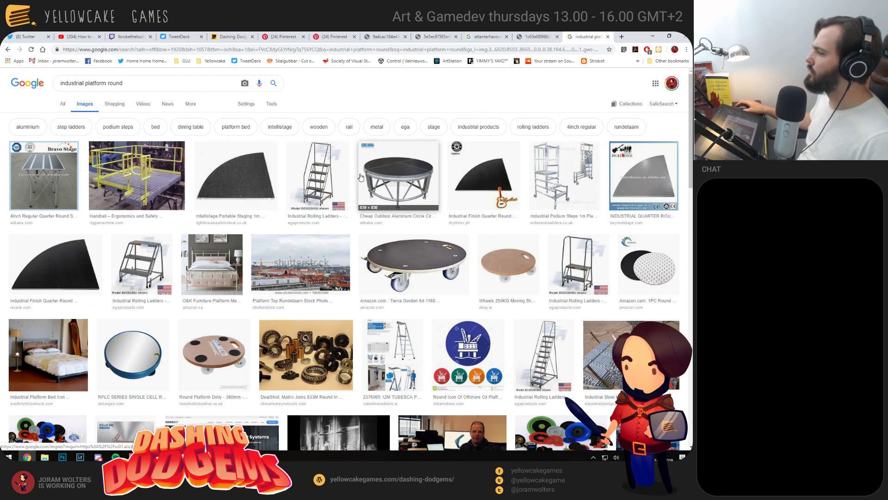
Examine the image results for round industrial platforms for shapes and details usable as design references
scroll(361, 177, "down", 2)
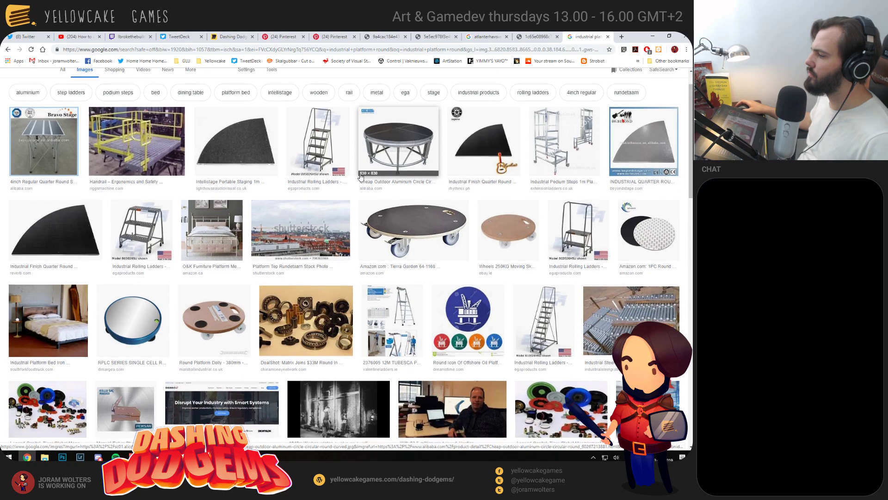
scroll(360, 176, "down", 3)
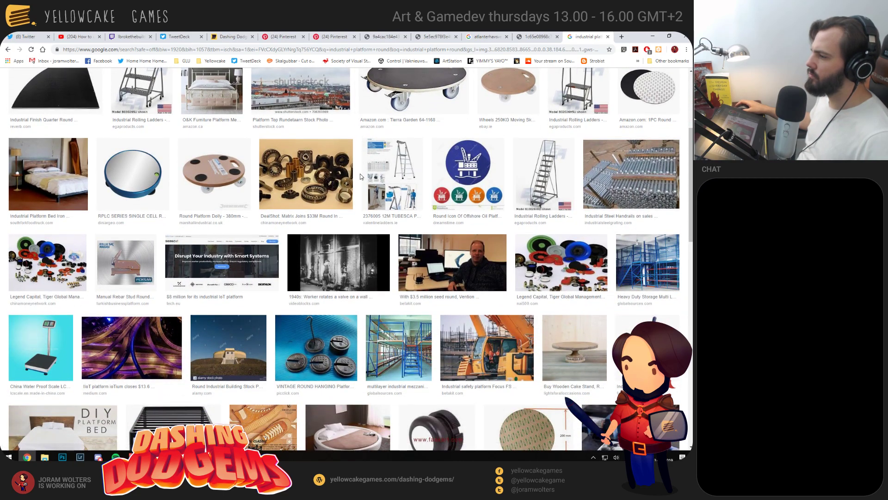
scroll(360, 174, "down", 2)
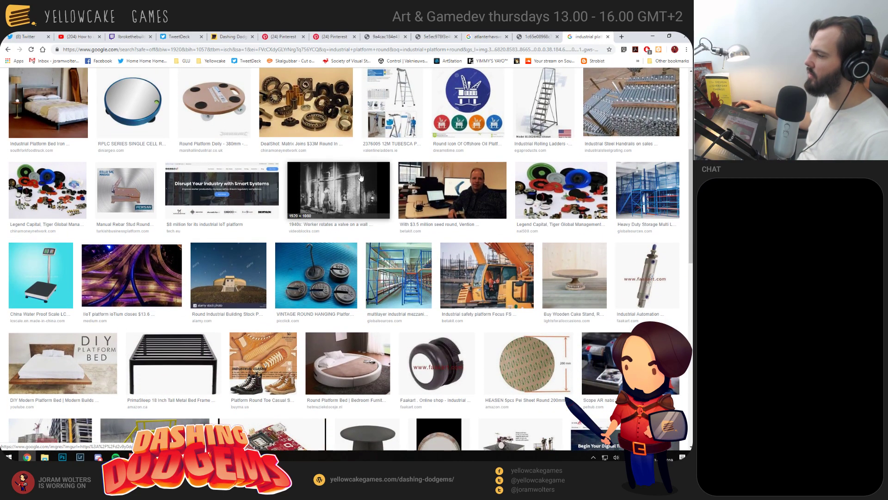
scroll(360, 177, "down", 4)
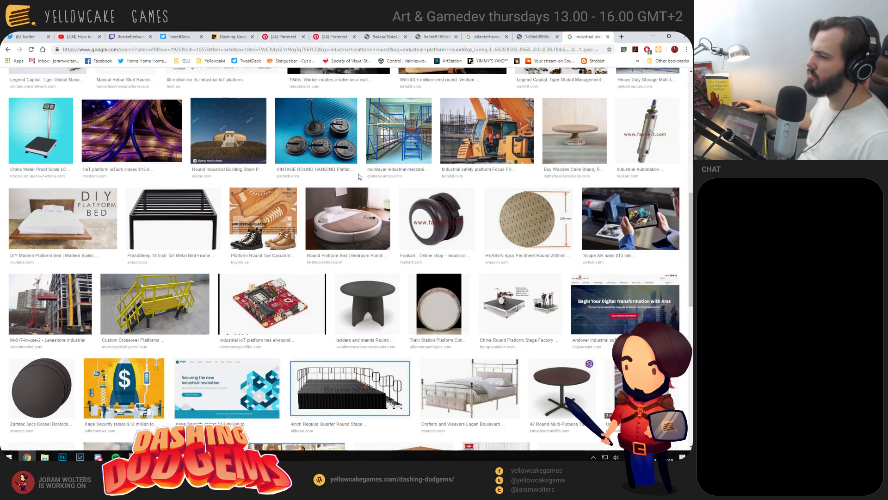
scroll(359, 177, "down", 2)
scroll(359, 176, "down", 2)
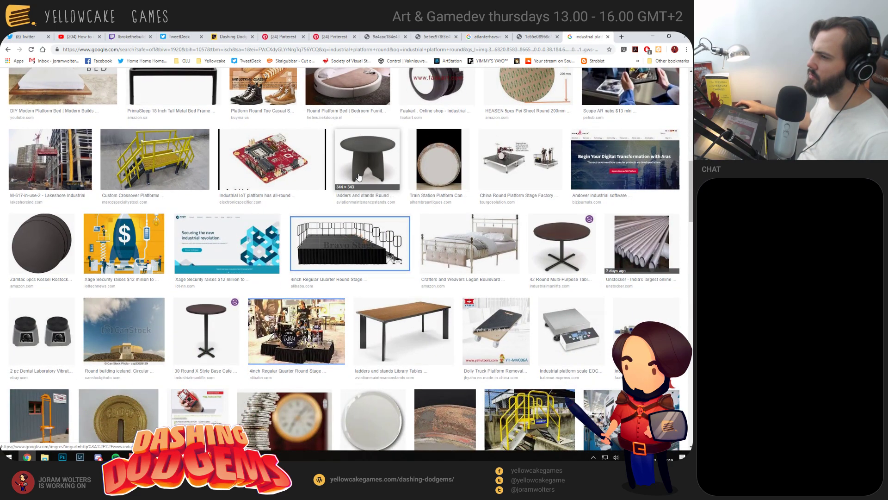
scroll(349, 186, "down", 4)
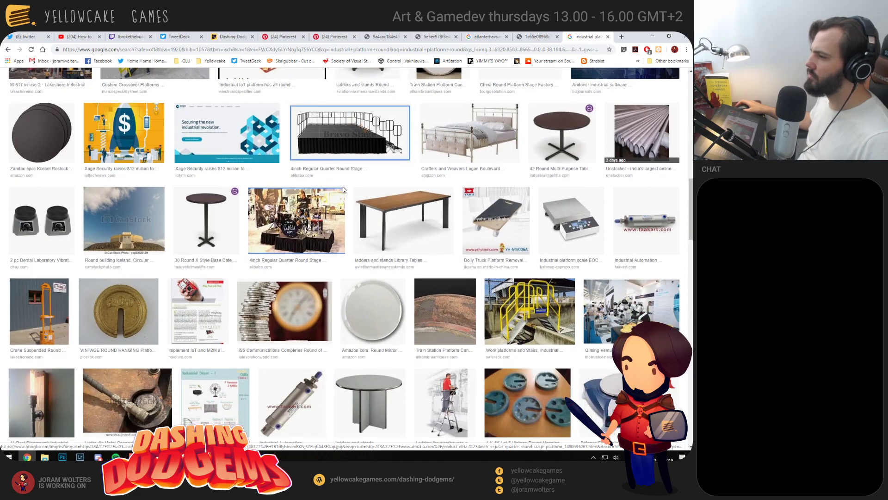
scroll(344, 190, "down", 5)
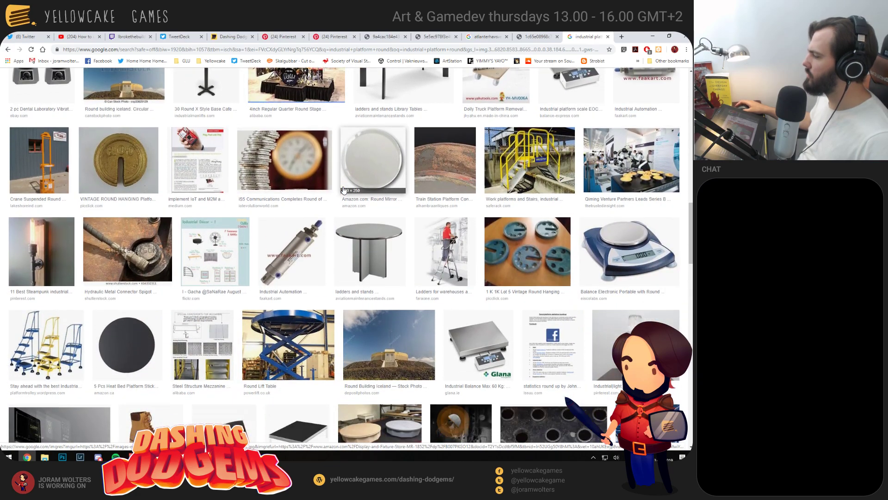
scroll(344, 190, "down", 1)
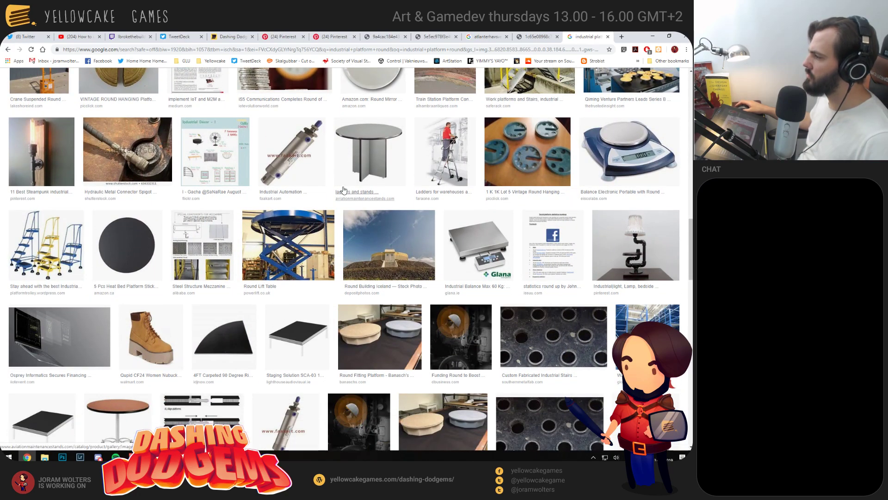
scroll(343, 190, "down", 6)
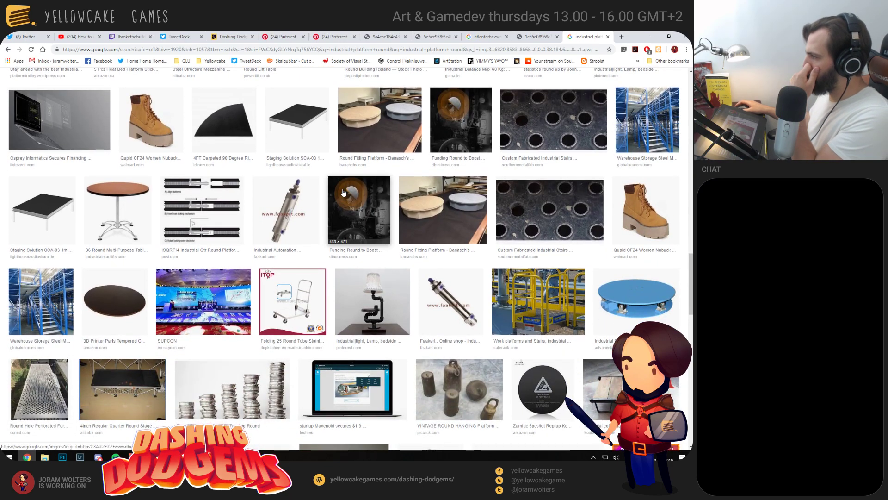
Change the Google image search to "factory platform round"
scroll(344, 192, "down", 3)
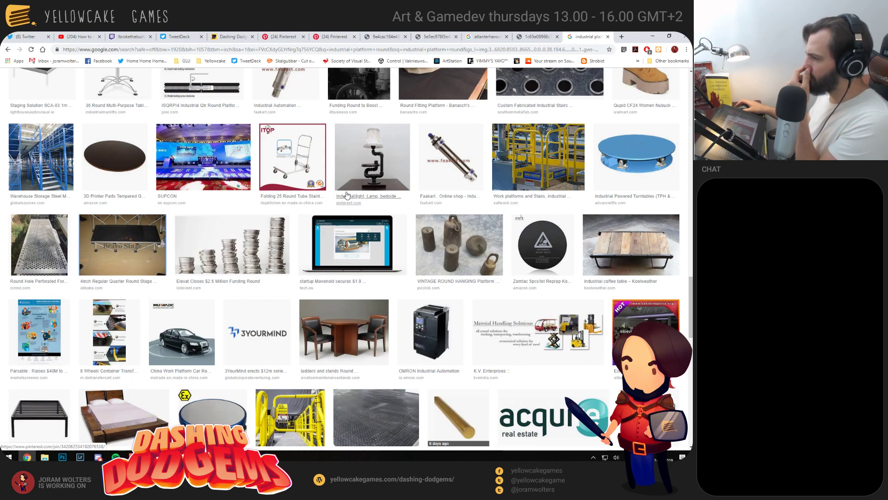
scroll(347, 194, "down", 2)
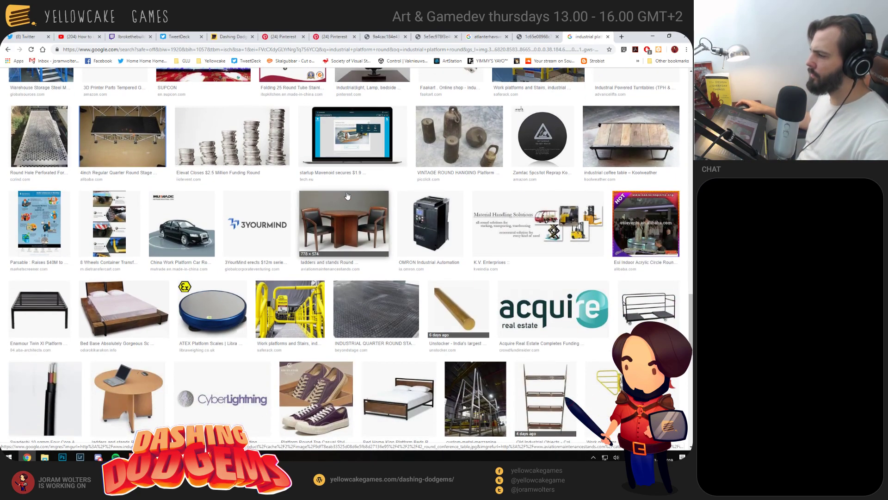
scroll(331, 148, "up", 10)
double_click(66, 82)
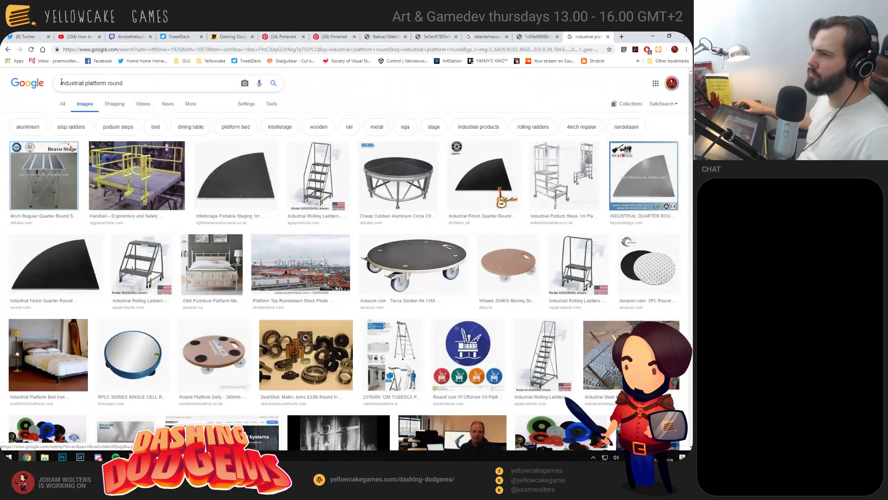
type("fast")
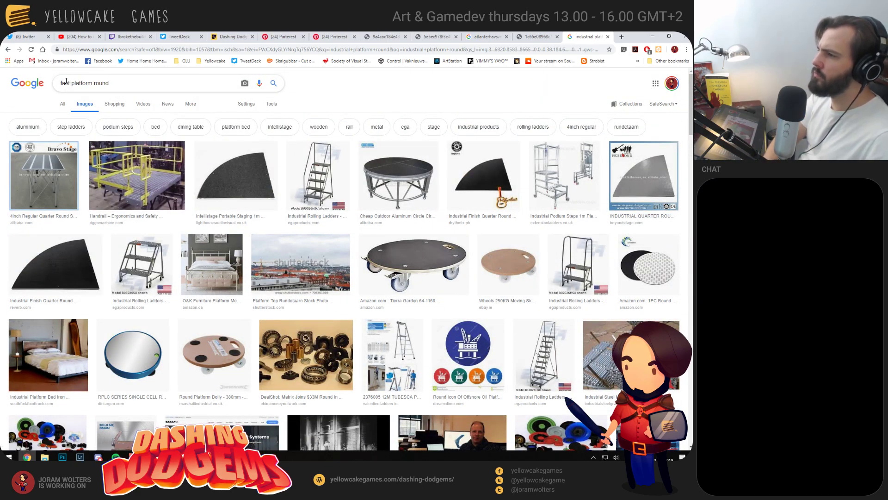
type("ory")
key("Return")
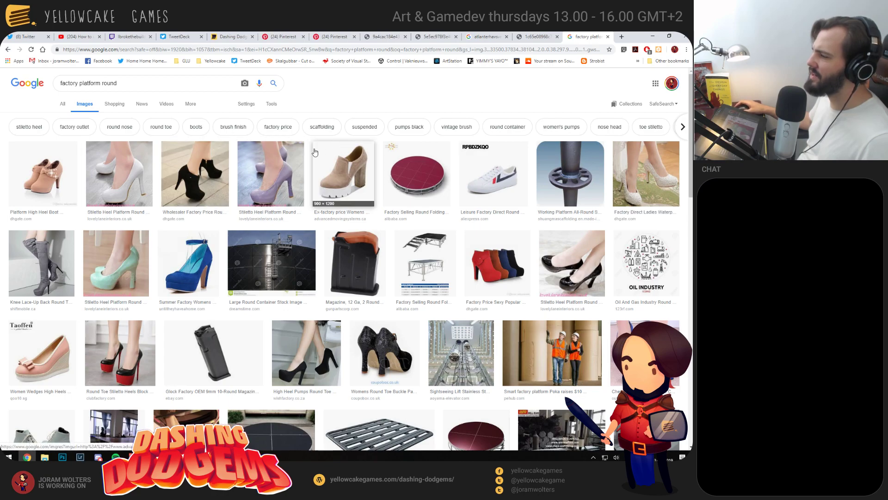
Preview the dark and the red round stage platforms in the image results to study their construction
scroll(275, 151, "down", 3)
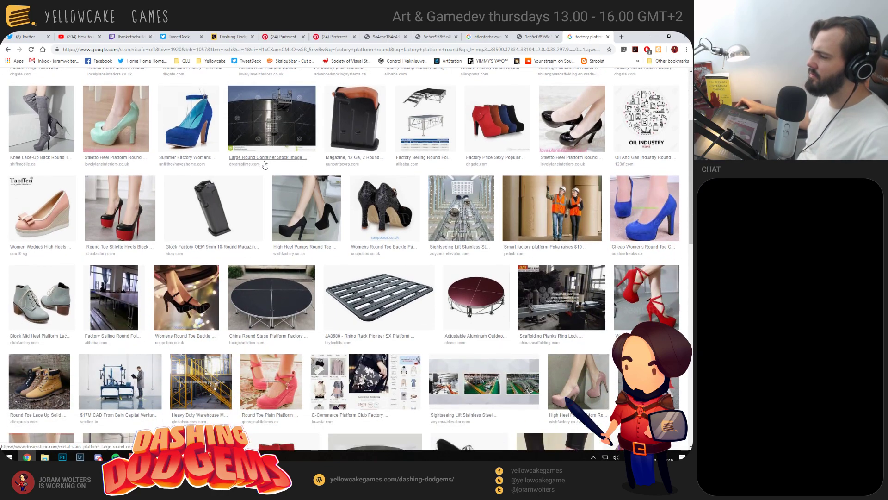
left_click(271, 295)
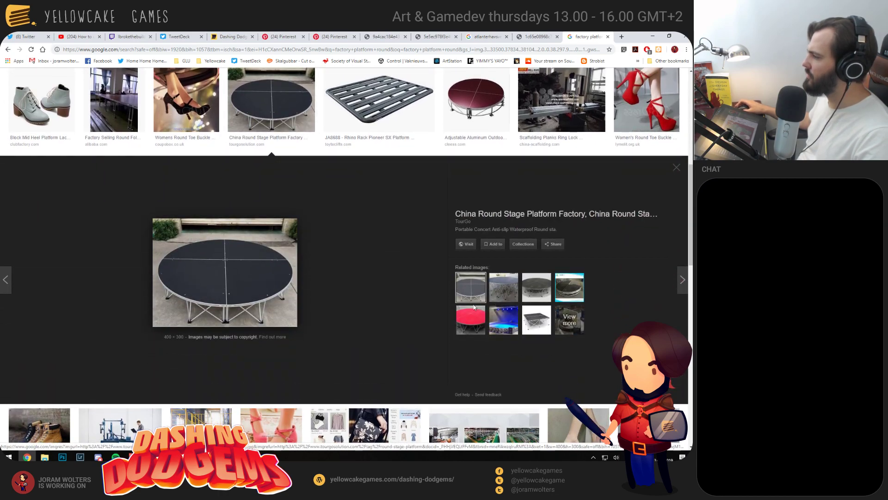
scroll(451, 222, "up", 2)
left_click(452, 222)
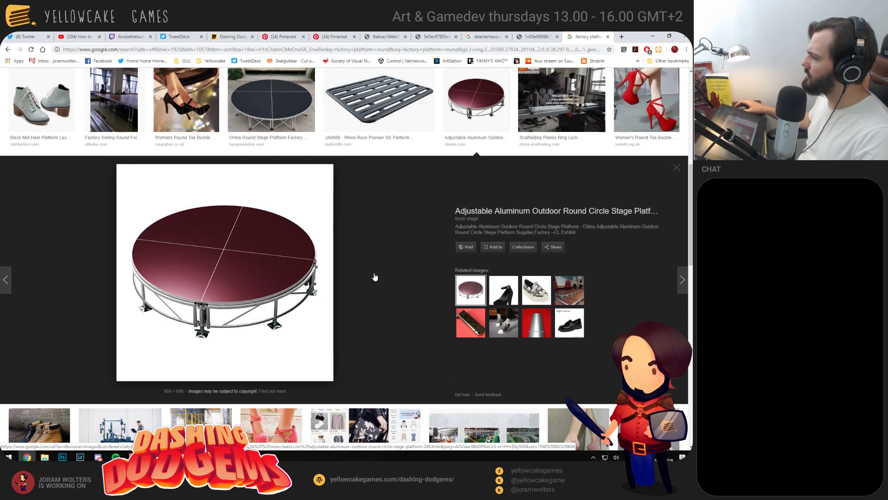
scroll(366, 276, "down", 5)
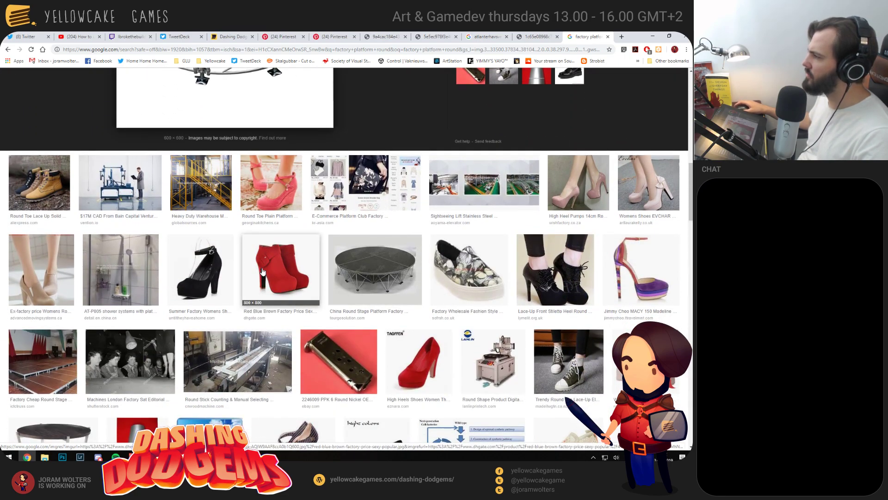
Preview the sightseeing lift image and the related modular wedding stage image as platform references
left_click(484, 183)
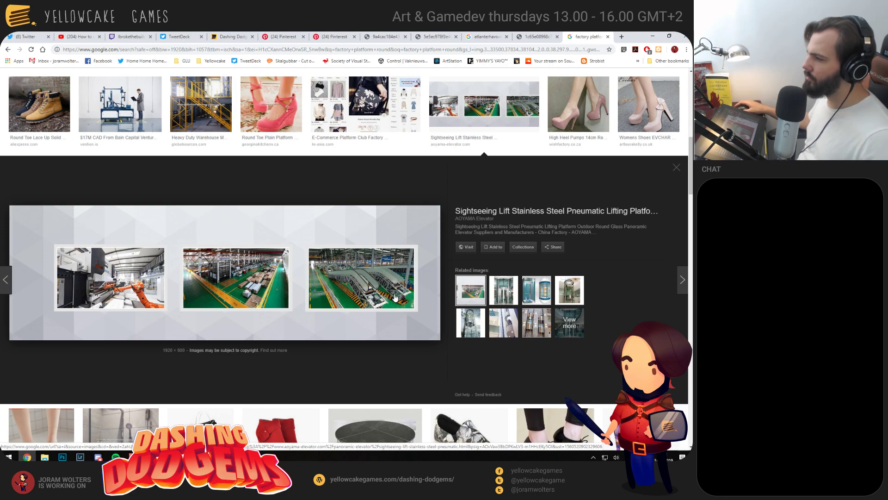
scroll(395, 297, "down", 3)
scroll(394, 297, "down", 2)
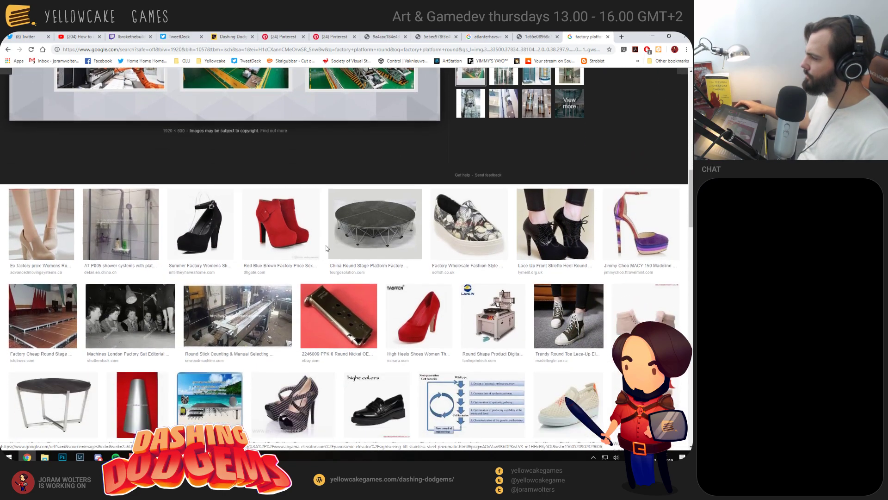
left_click(72, 324)
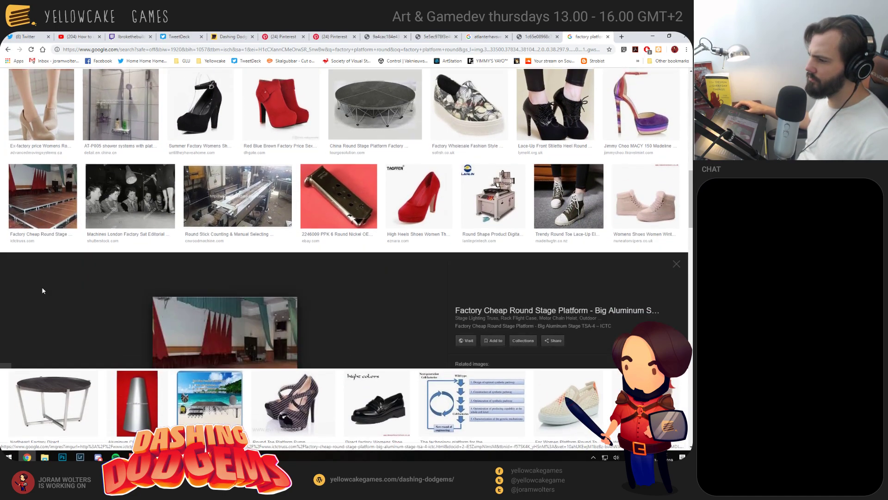
left_click(503, 290)
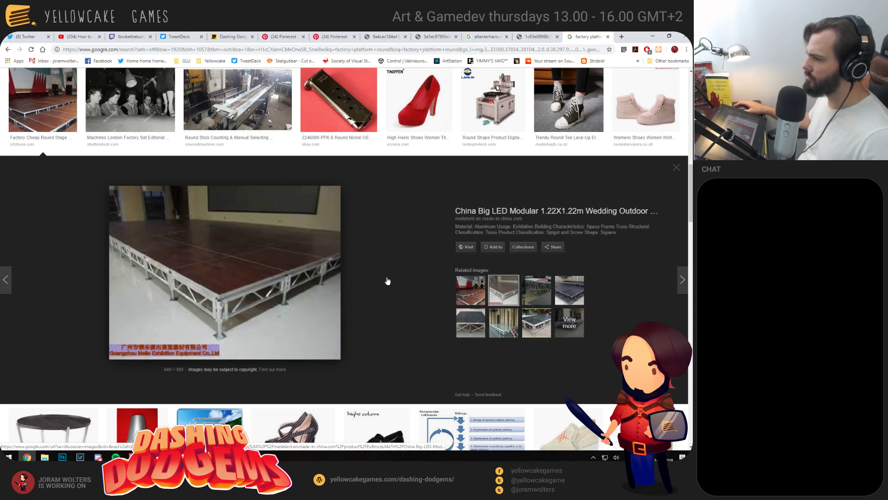
Look further through the image results and preview the round riser platform on folding legs
scroll(386, 279, "down", 3)
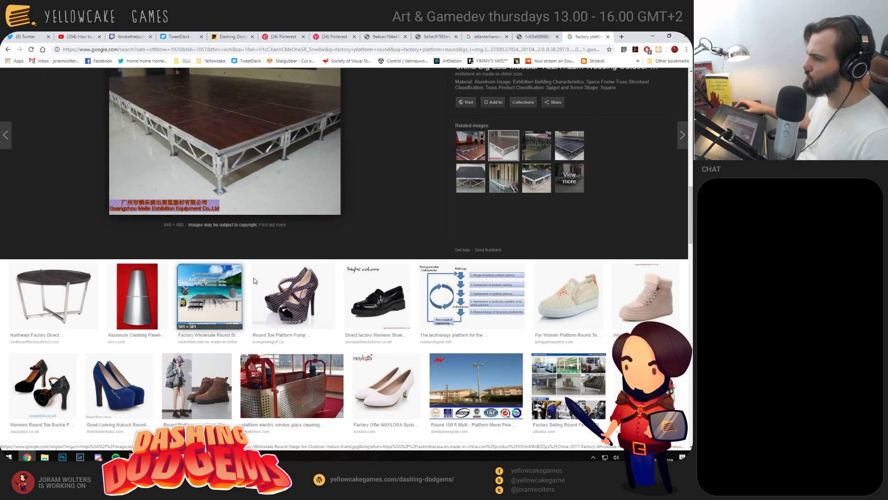
scroll(367, 277, "down", 2)
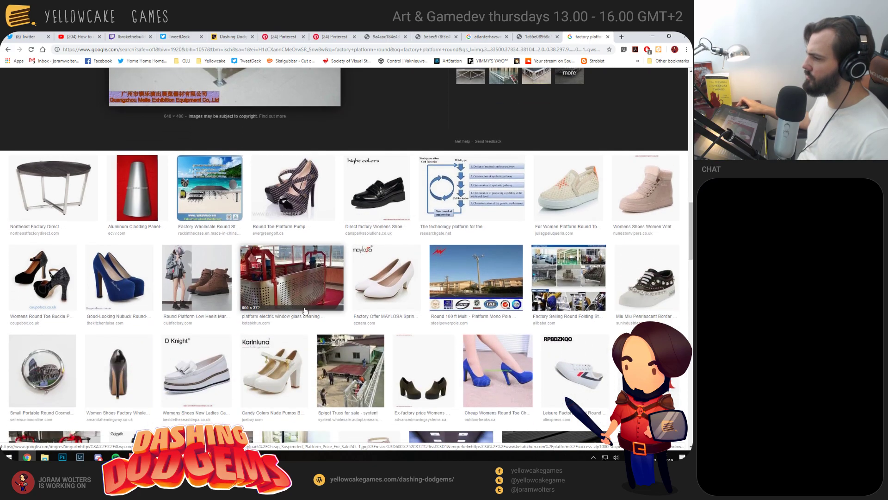
scroll(309, 289, "down", 4)
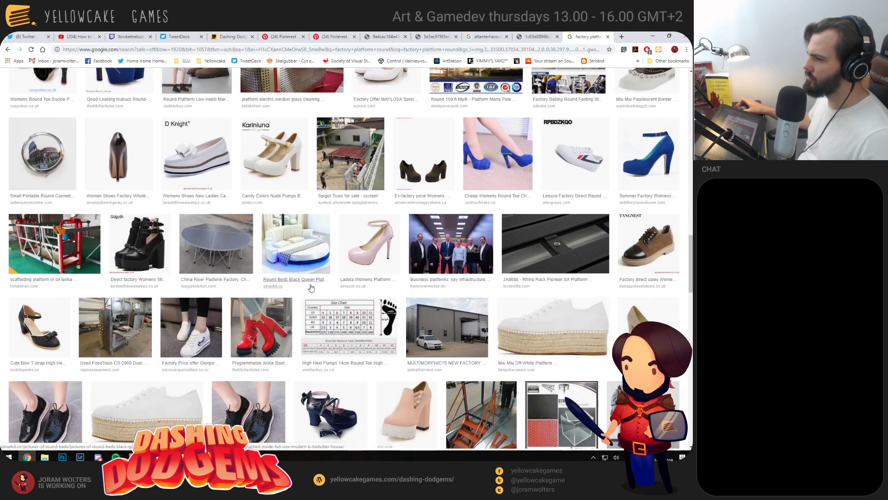
left_click(233, 228)
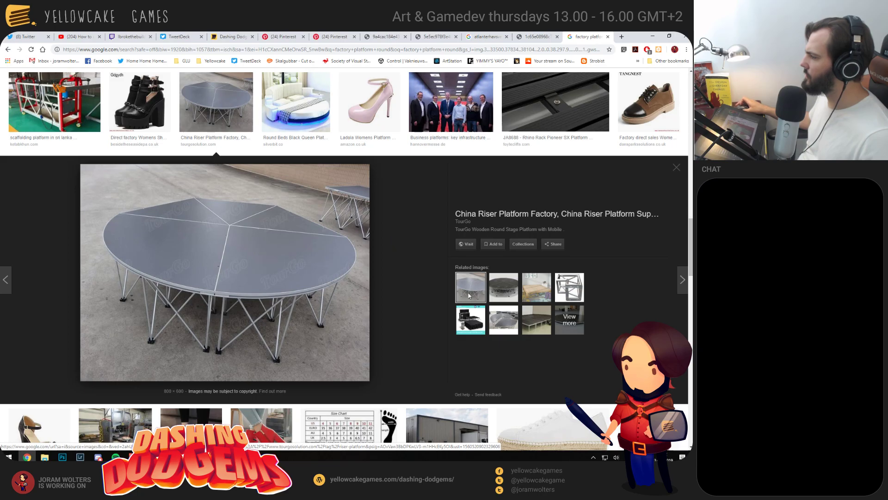
Open Pinterest in the current tab and search it for "factory platform"
scroll(406, 347, "up", 20)
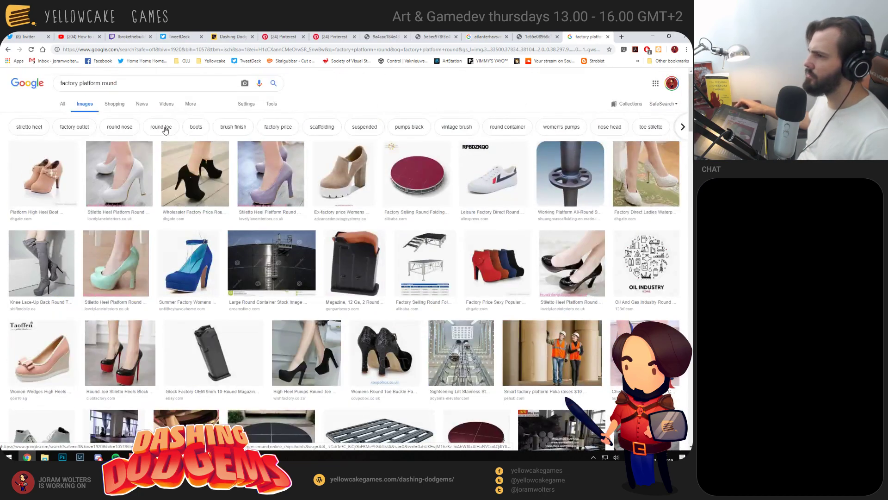
left_click(276, 50)
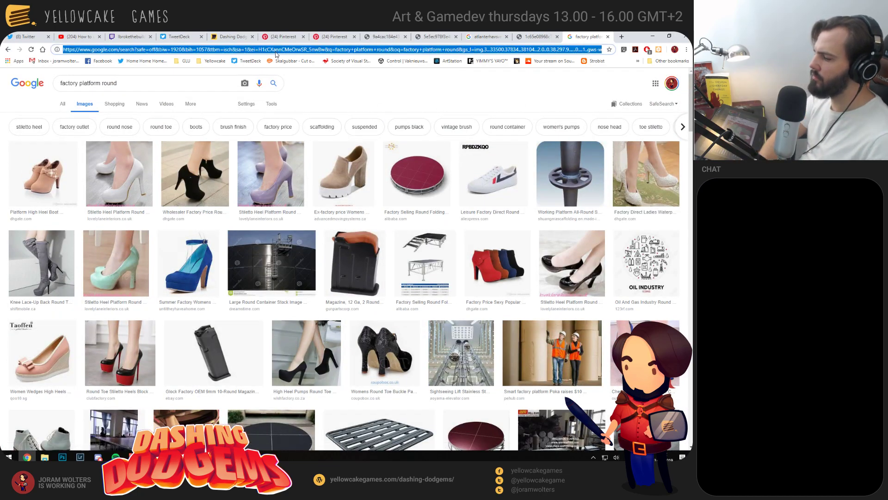
type("pinterest.com/characterdesign/character-anatomy/")
key("Return")
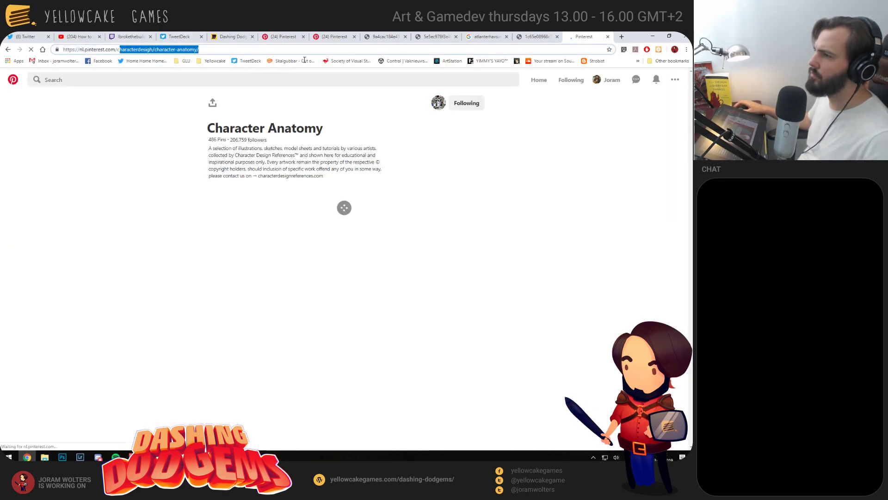
left_click(349, 79)
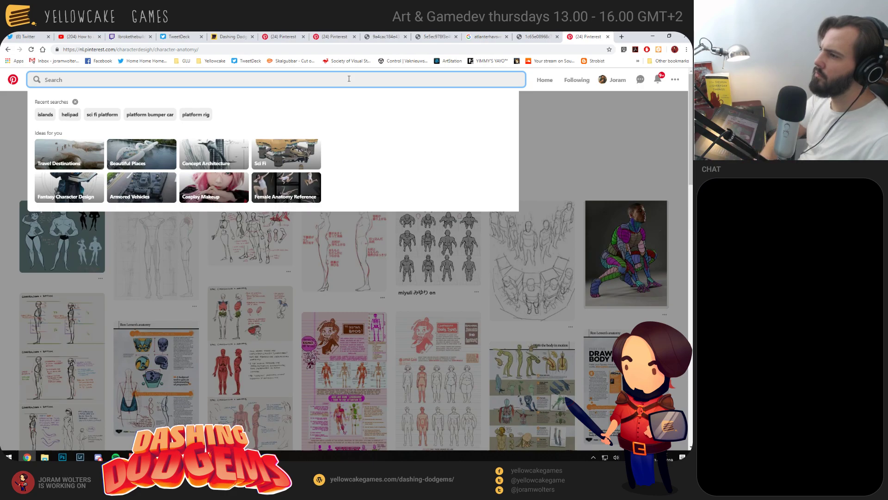
type("factory platfo")
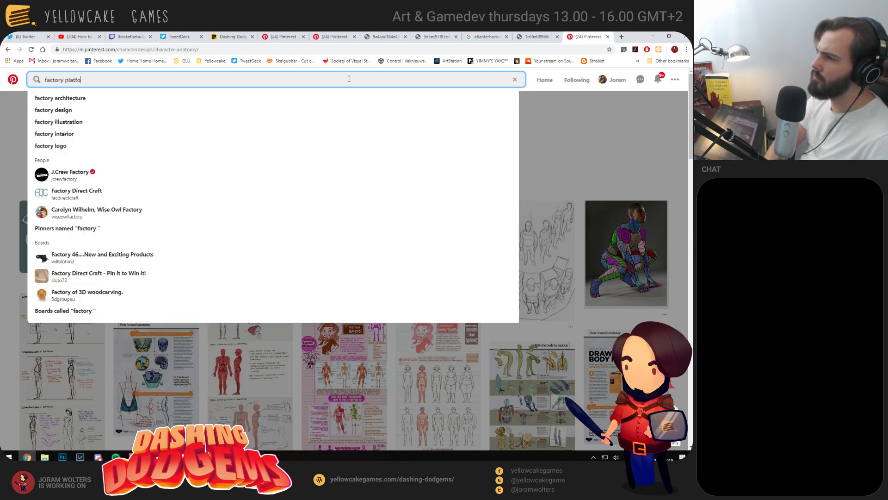
type("rm")
key("Return")
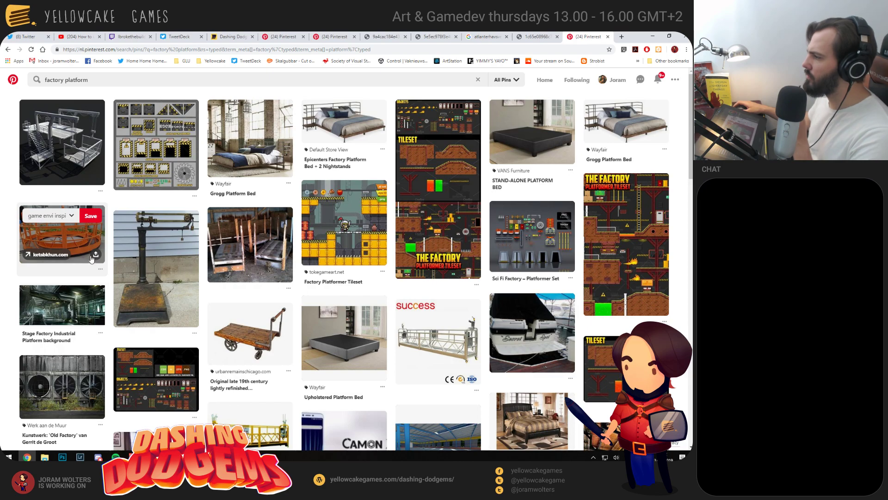
Examine the Pinterest results for factory platform structures and details usable as design references
scroll(91, 259, "down", 3)
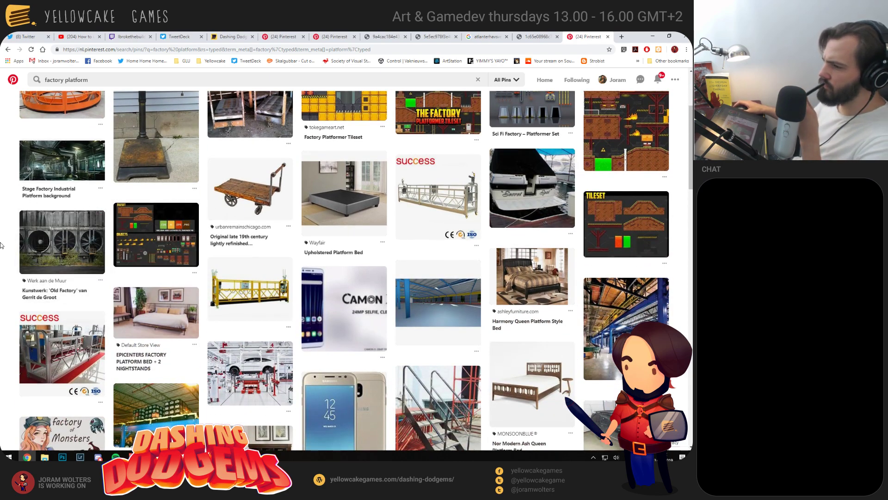
scroll(2, 250, "down", 3)
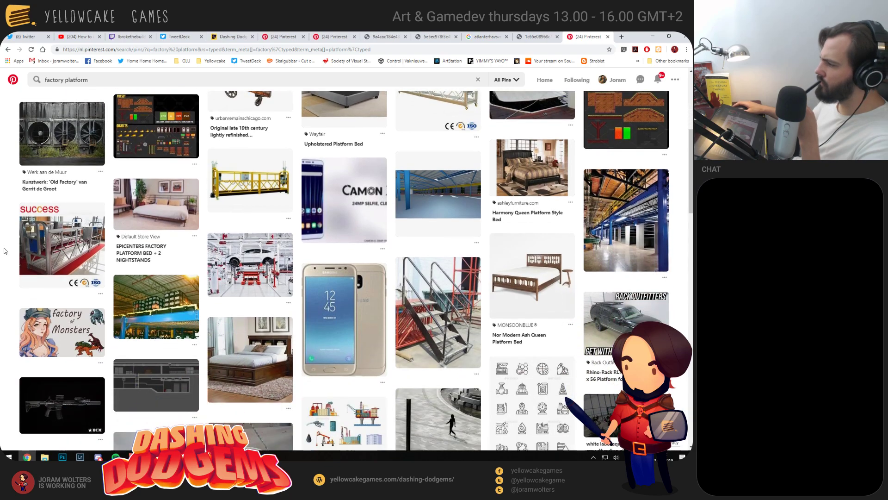
scroll(4, 250, "down", 3)
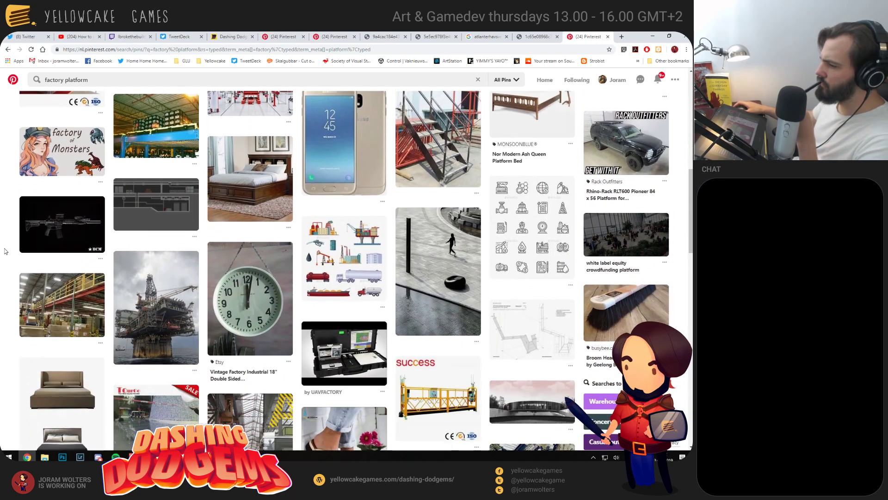
scroll(5, 250, "down", 3)
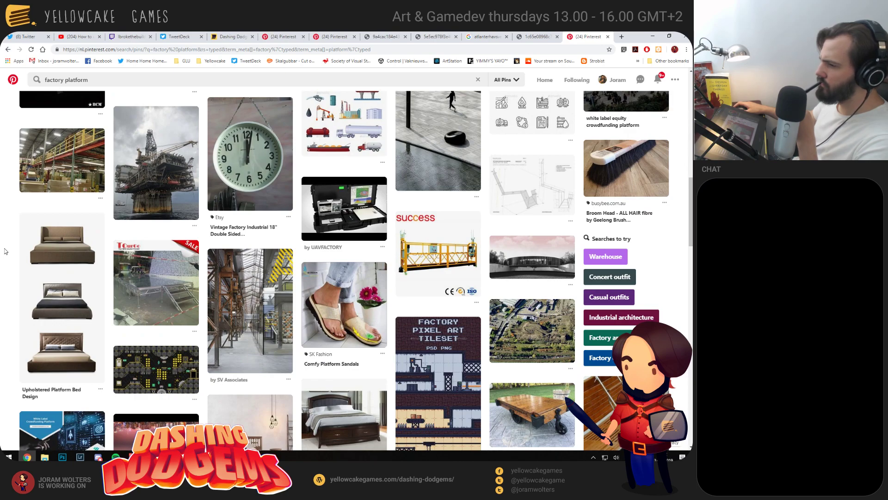
scroll(5, 251, "down", 3)
scroll(12, 250, "down", 2)
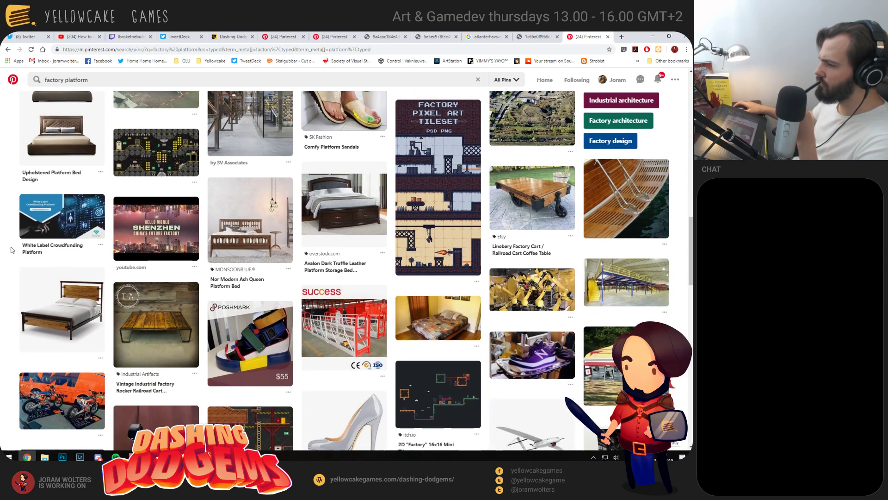
scroll(39, 265, "down", 5)
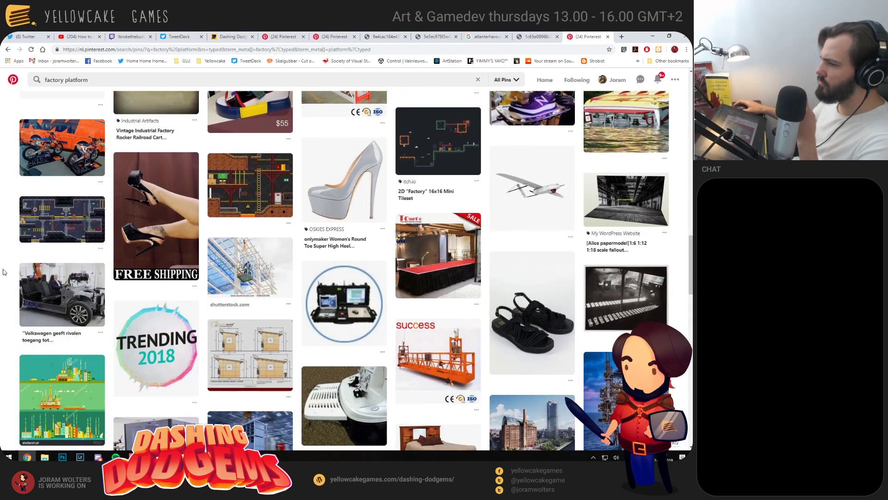
scroll(2, 266, "down", 4)
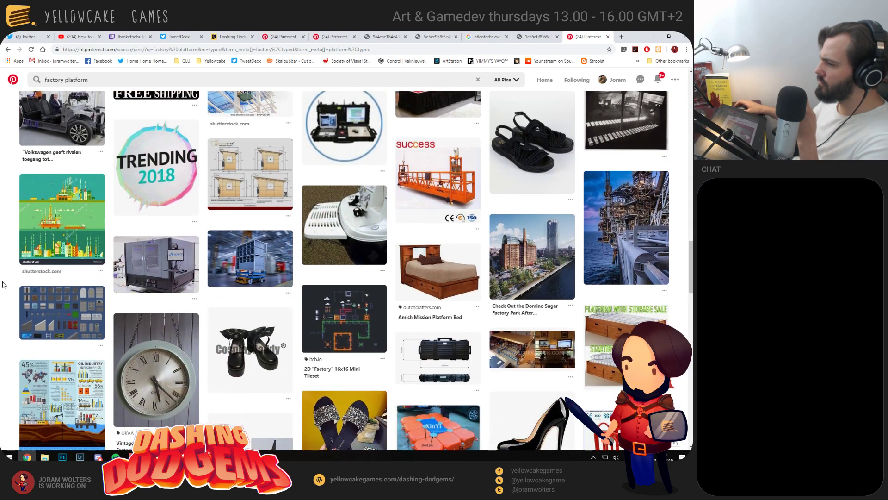
scroll(14, 280, "down", 1)
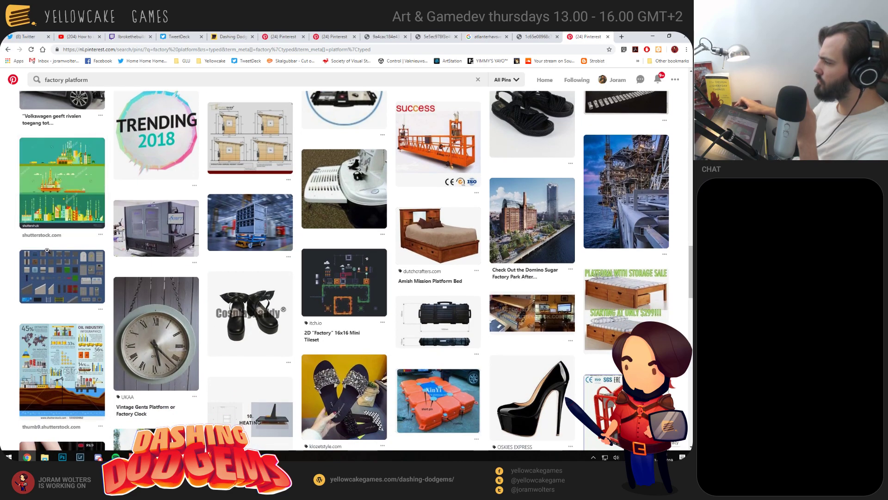
scroll(40, 258, "down", 4)
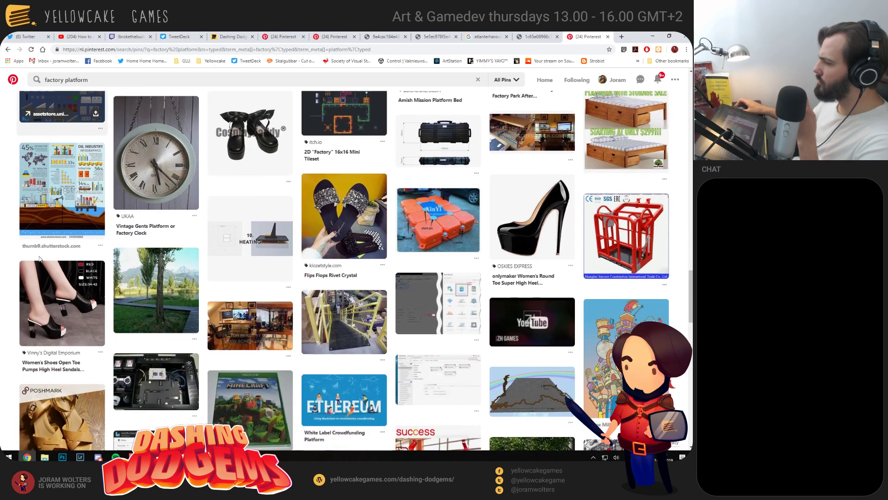
Open the orange pontoon cubes pin and look through its related pins
left_click(435, 223)
scroll(131, 215, "down", 1)
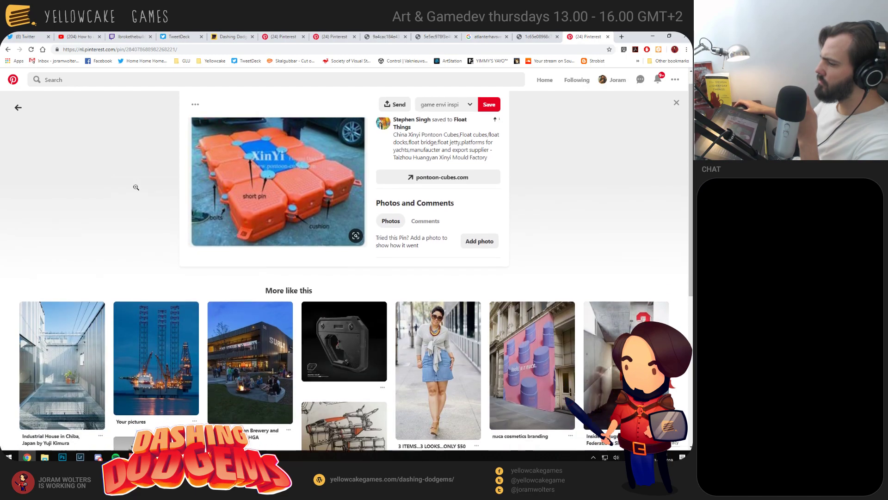
scroll(131, 218, "down", 1)
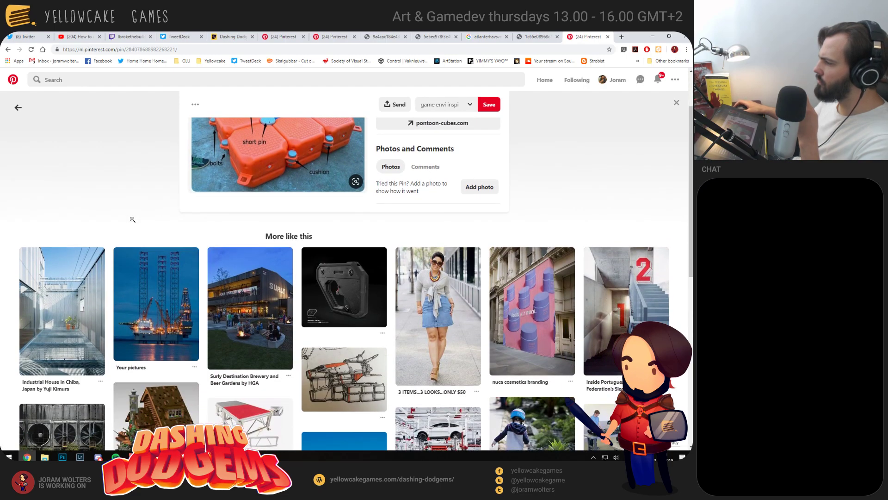
scroll(132, 217, "down", 2)
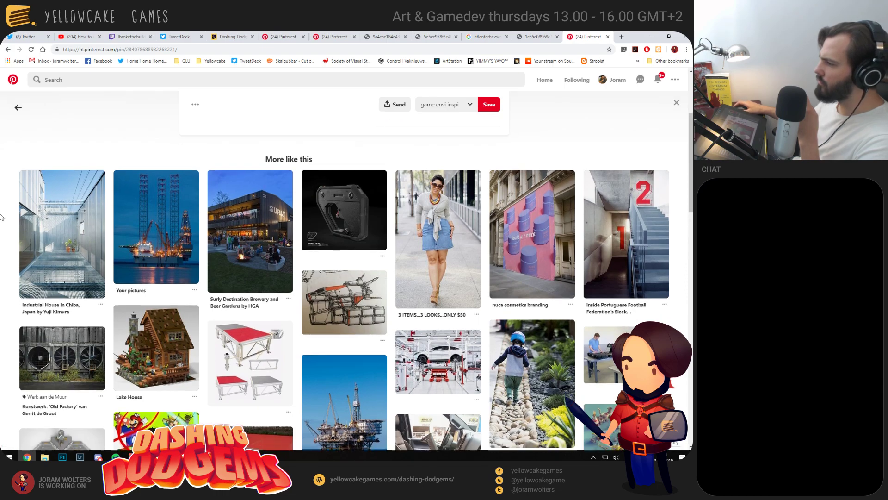
Preview the Willy Wonka Jr. 2009 stage pin and its related pins, and return to the pontoon cubes pin's suggestions
scroll(1, 217, "down", 3)
scroll(0, 217, "down", 1)
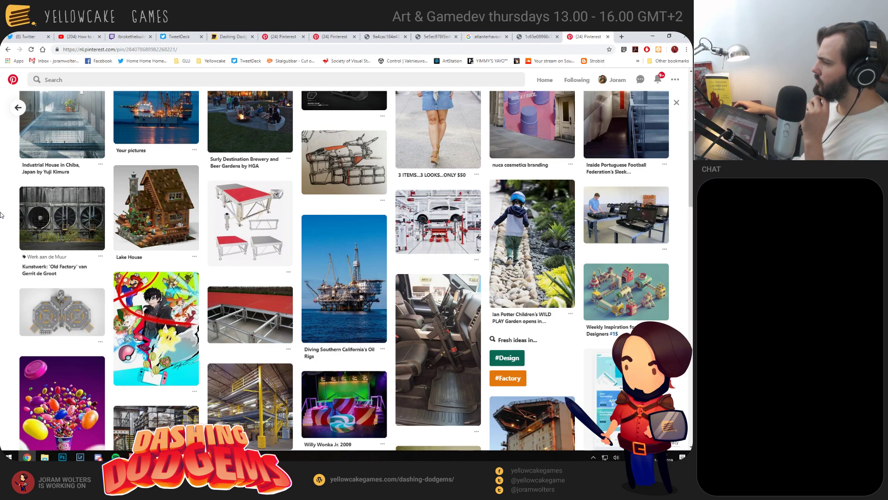
scroll(0, 215, "down", 5)
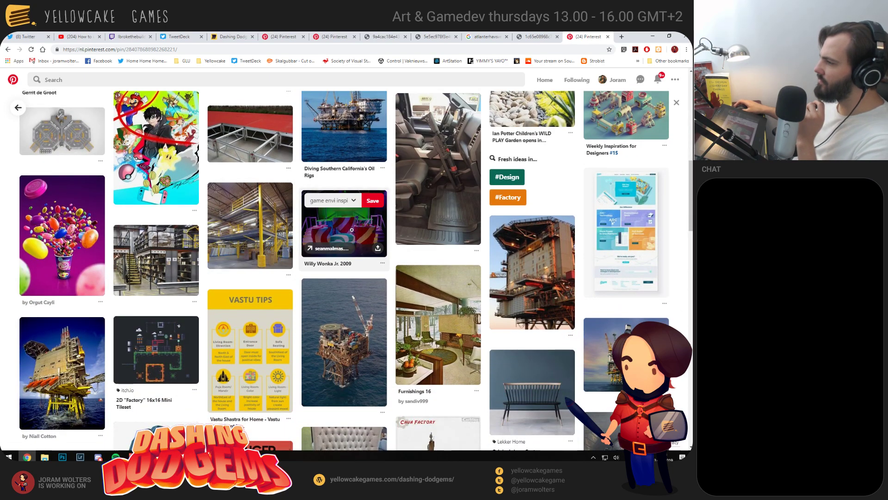
left_click(307, 229)
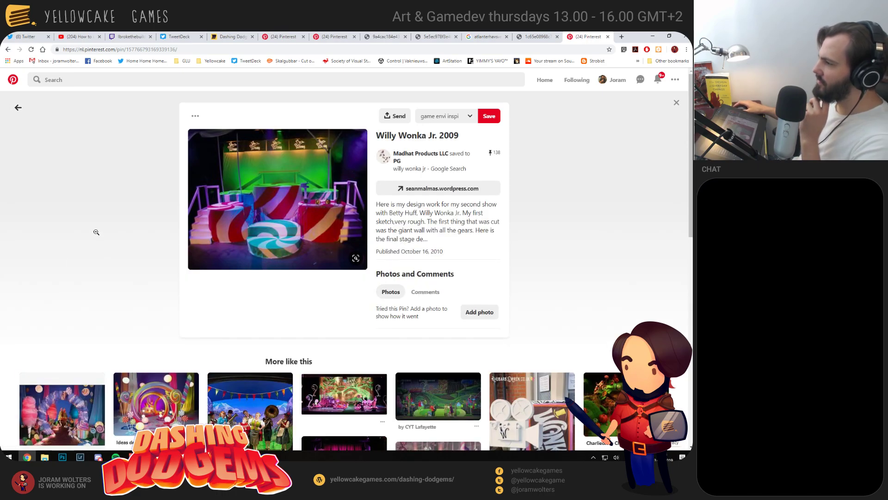
scroll(96, 237, "down", 3)
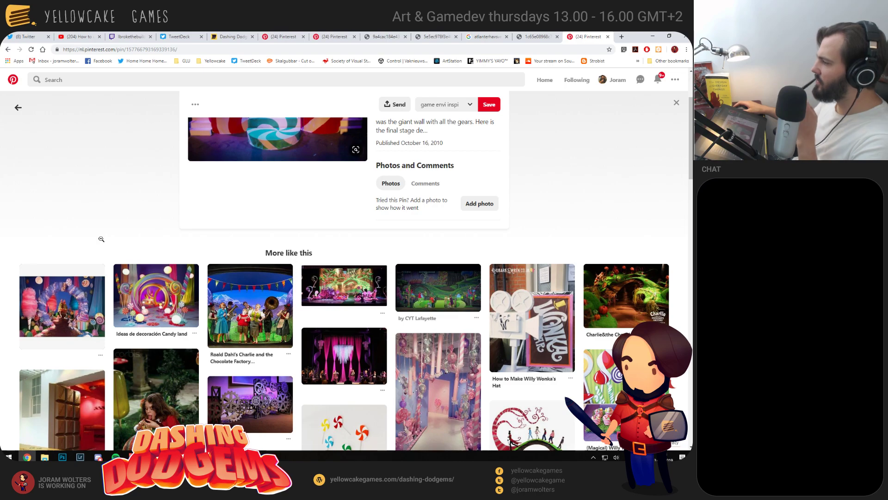
scroll(102, 238, "down", 3)
key("alt+Left")
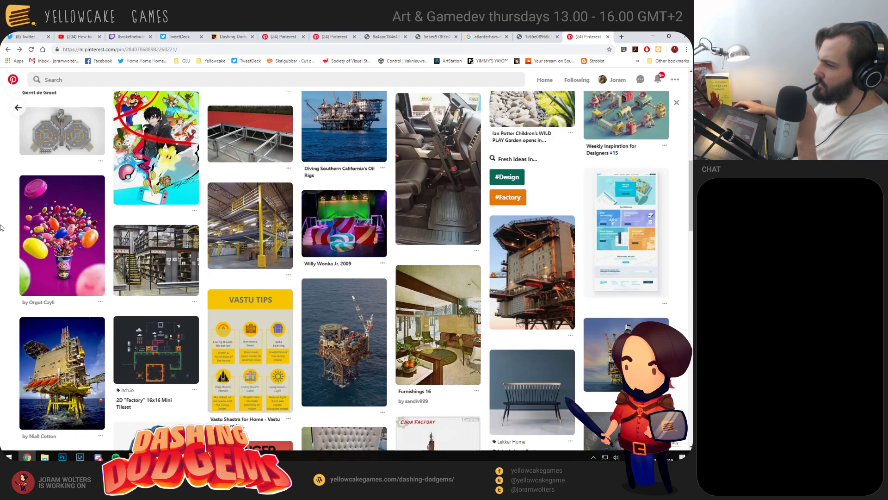
Look further through the related pins and open the Halloween Spooky Town Village Display pin in a new tab
scroll(1, 227, "down", 3)
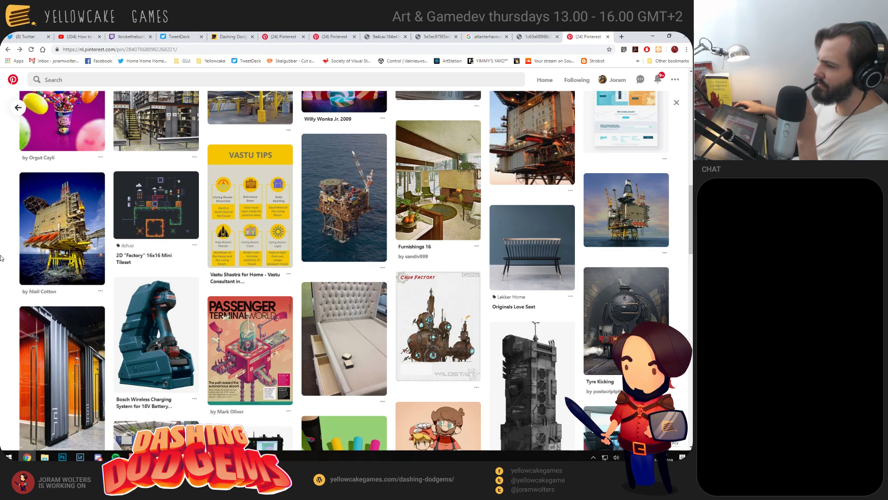
scroll(1, 258, "down", 2)
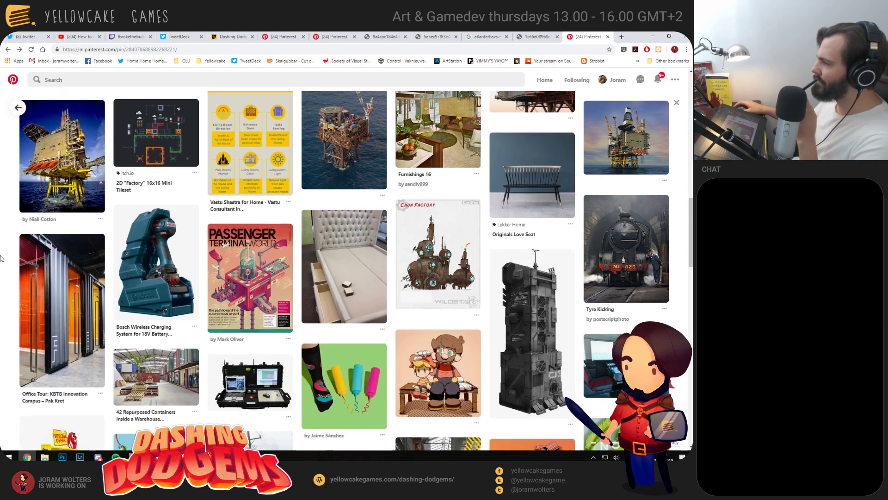
scroll(1, 257, "down", 3)
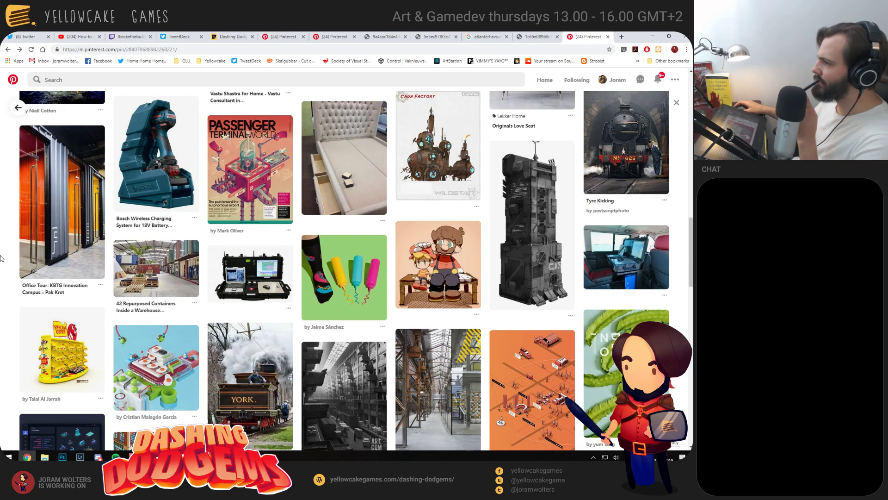
scroll(1, 258, "down", 4)
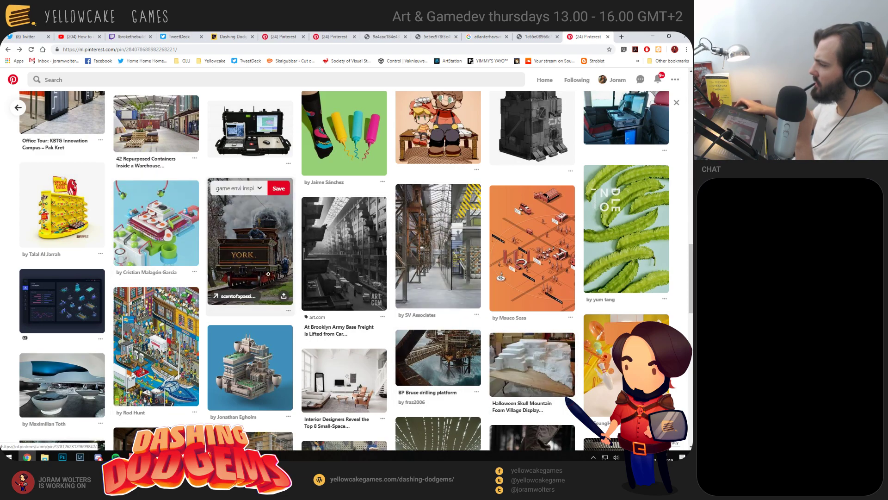
scroll(2, 264, "down", 1)
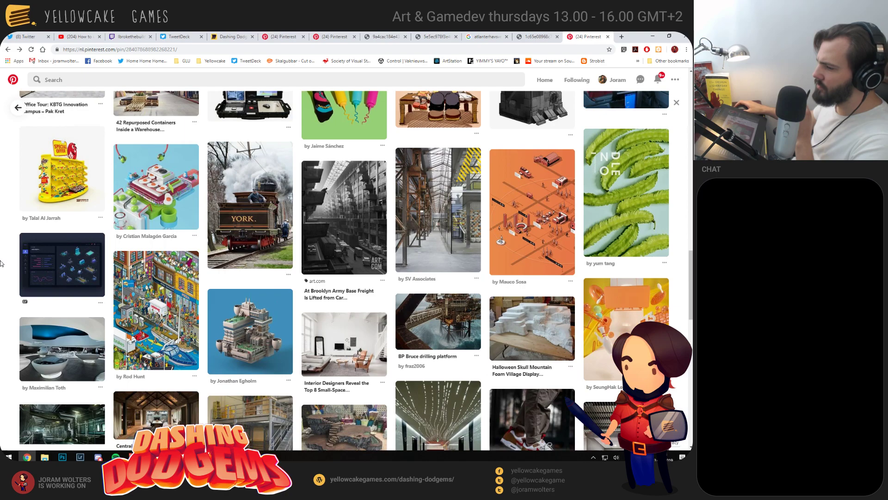
scroll(65, 310, "down", 3)
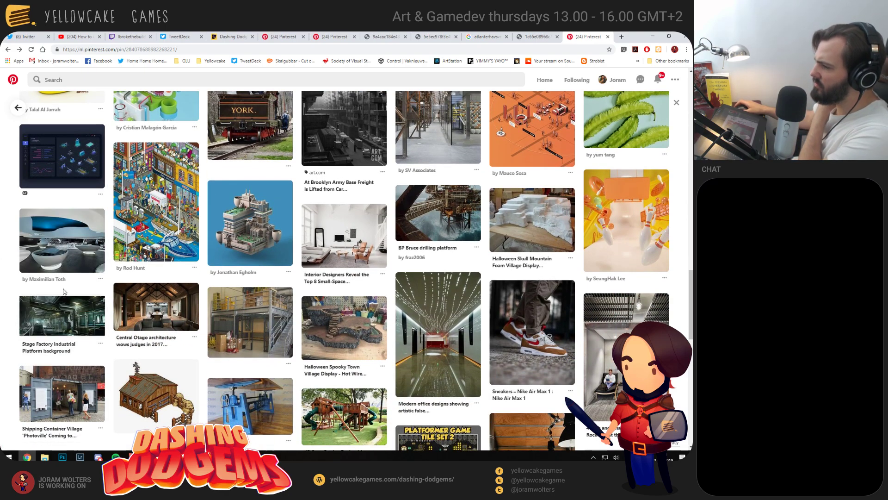
middle_click(336, 321)
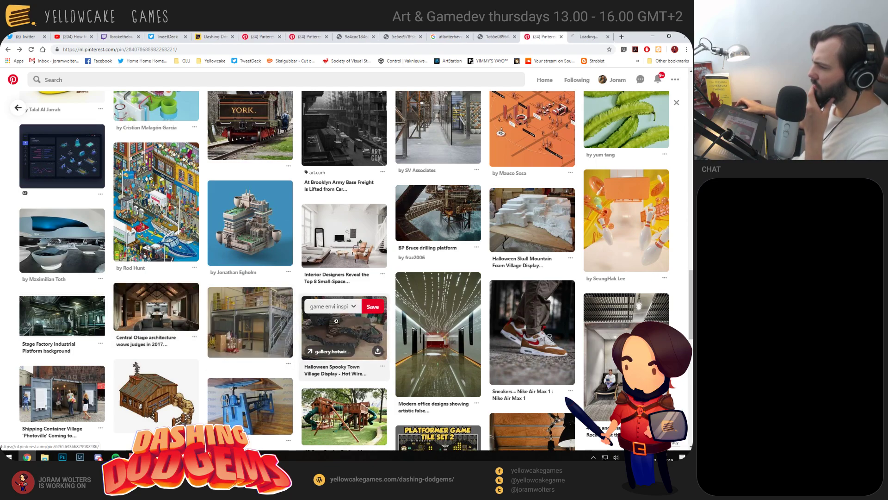
Examine the remaining related pins to the end of the page for platform and factory structures usable as references
scroll(2, 295, "down", 1)
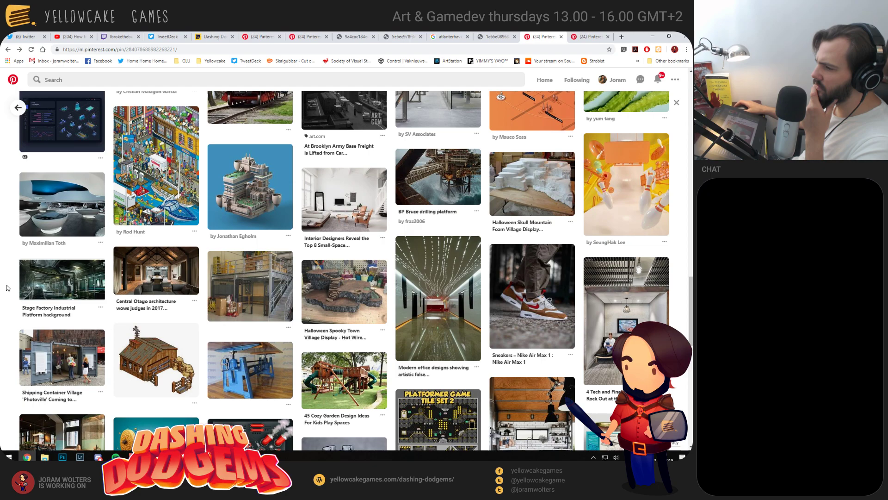
scroll(8, 288, "down", 3)
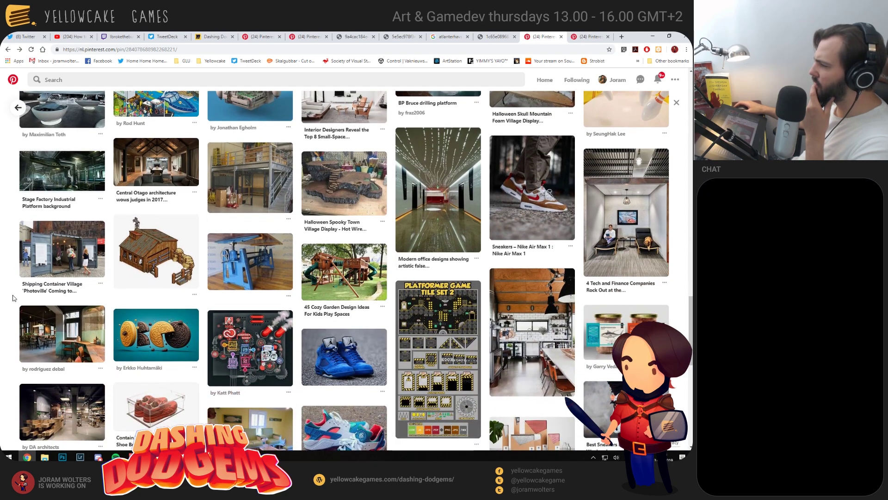
scroll(14, 291, "down", 2)
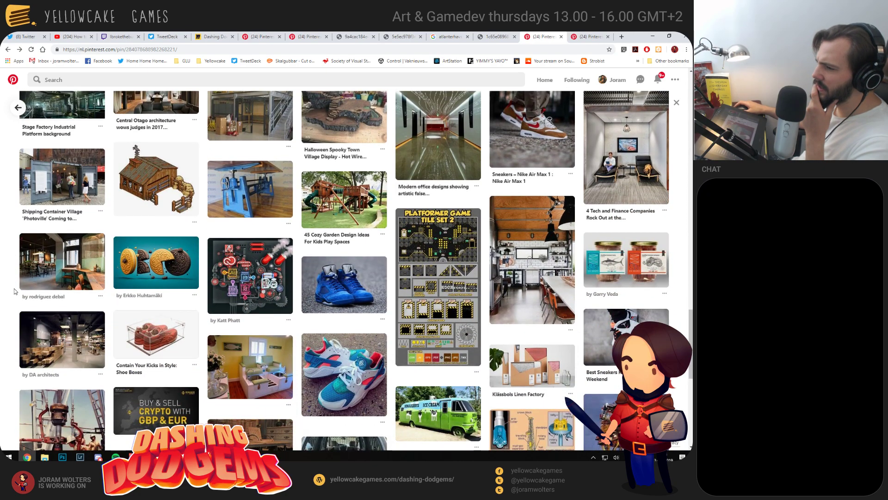
scroll(15, 291, "down", 1)
scroll(14, 292, "down", 2)
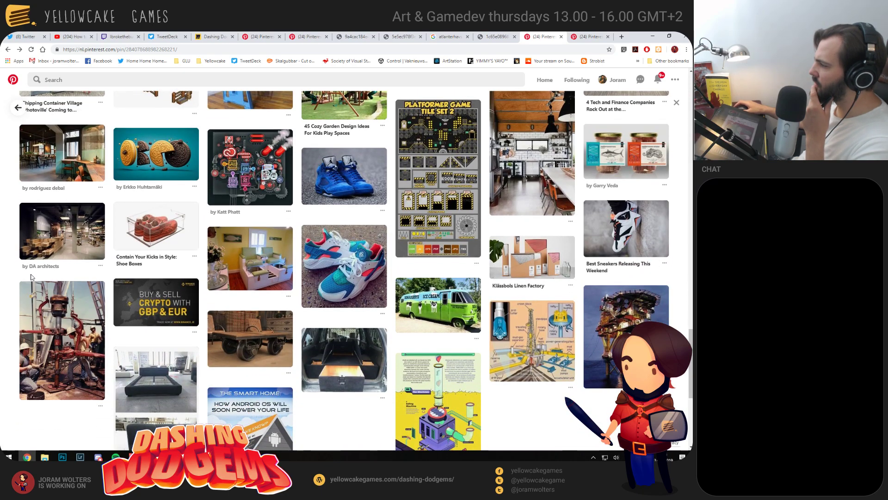
scroll(14, 292, "down", 7)
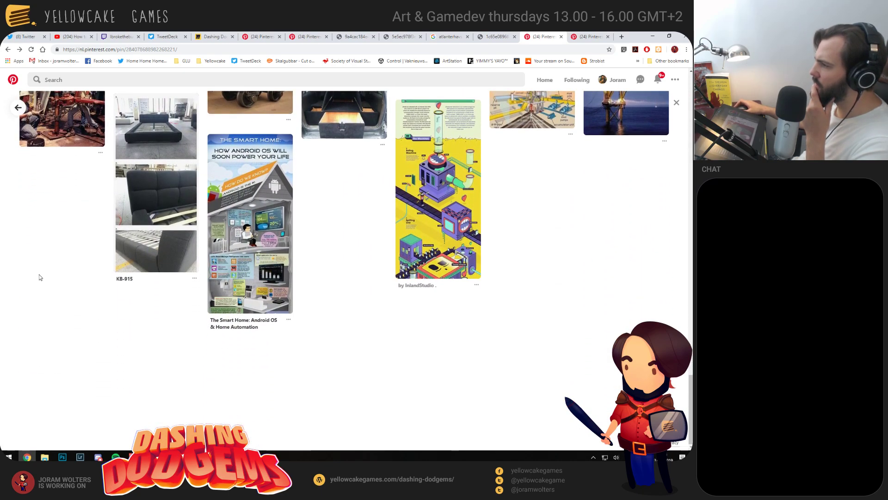
scroll(39, 276, "up", 16)
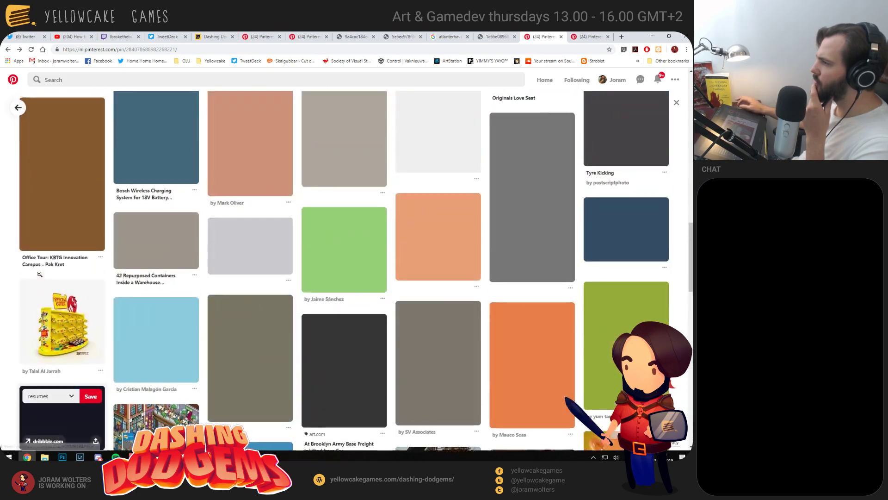
scroll(39, 274, "up", 4)
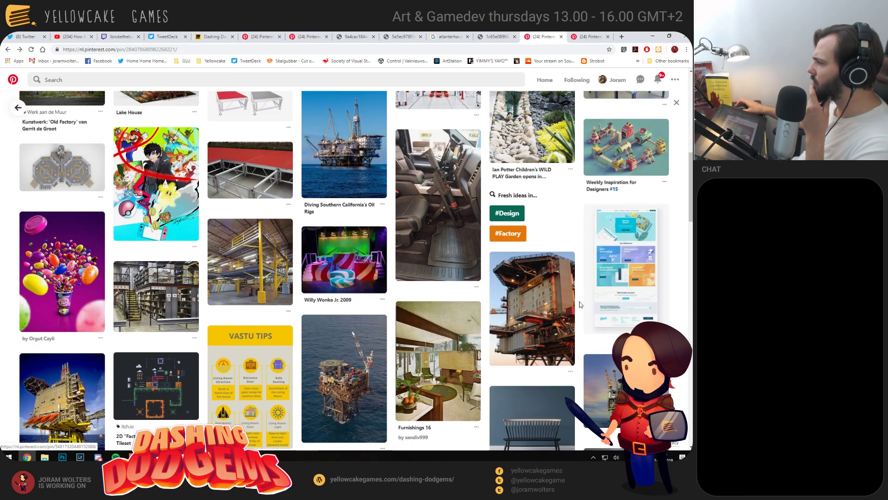
Open the abandoned North Sea oil rig pin, and load its related red-and-white rig, platform drawing and "When oil is no longer in demand" pins in new tabs
left_click(512, 272)
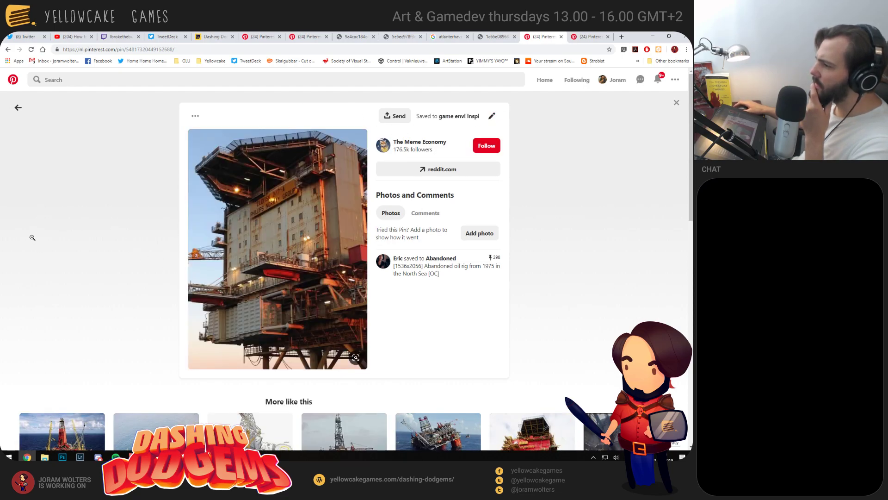
scroll(35, 240, "down", 3)
mouse_move(77, 327)
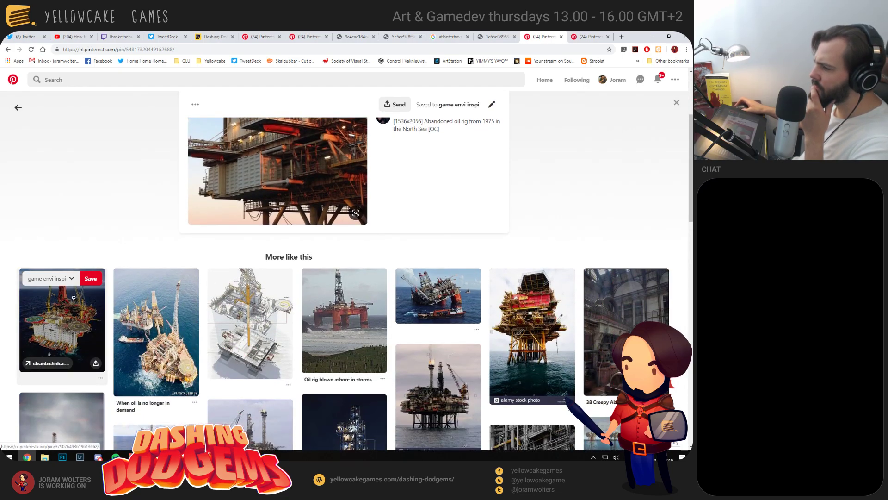
middle_click(65, 318)
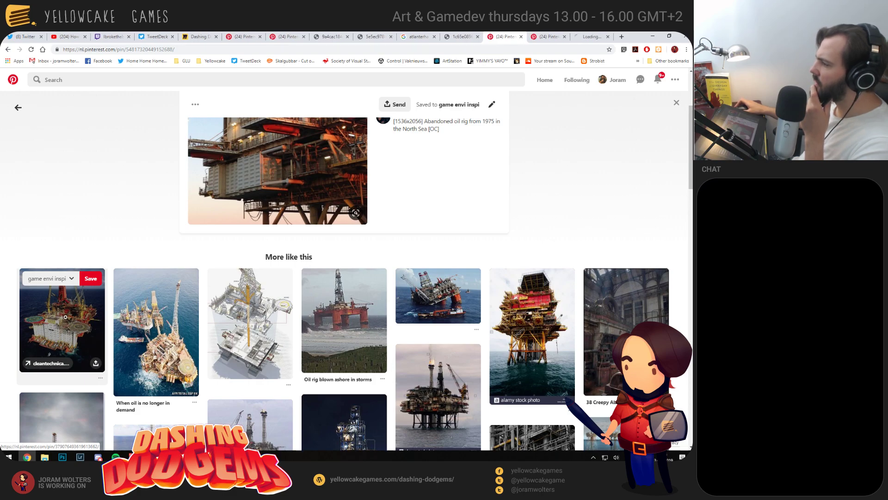
middle_click(255, 319)
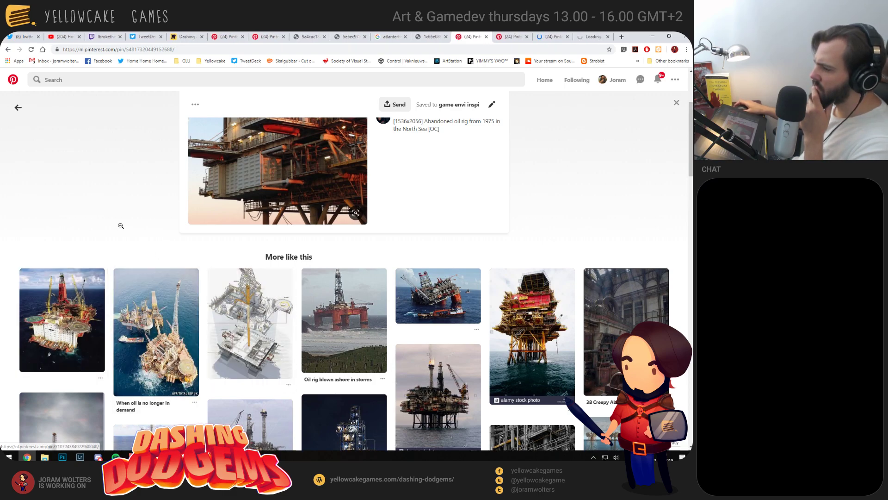
middle_click(155, 320)
Look through more pins related to the oil rig and open the floating platform with yellow columns in a new tab
scroll(207, 233, "down", 1)
scroll(207, 232, "down", 3)
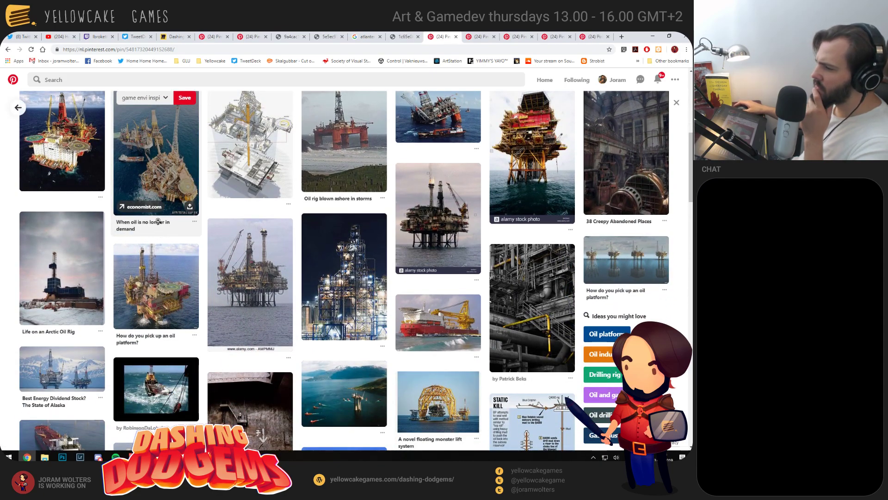
scroll(158, 221, "down", 1)
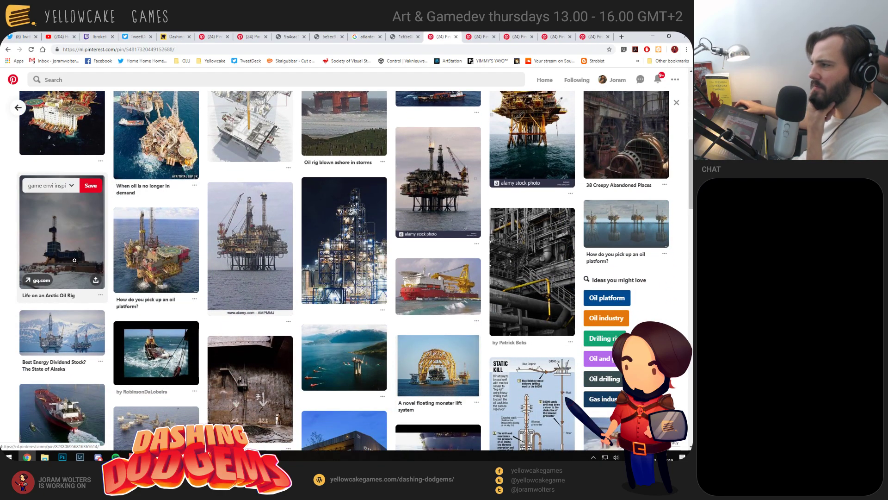
scroll(74, 260, "down", 3)
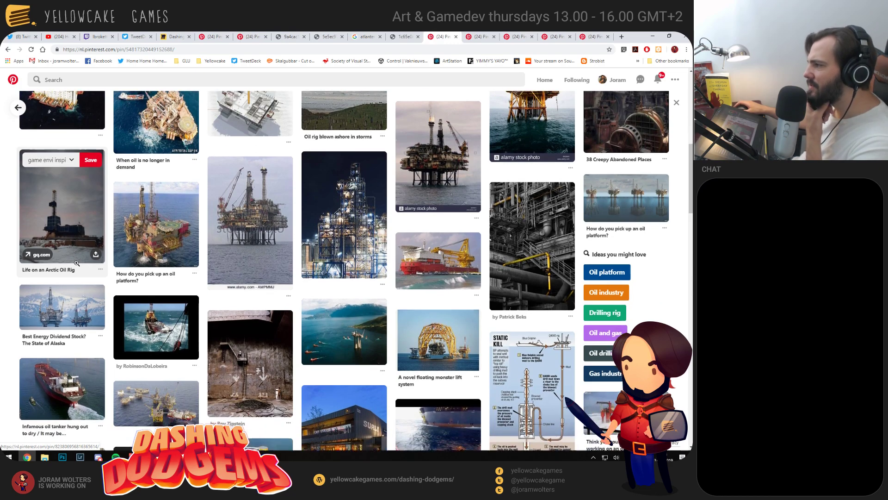
scroll(77, 278, "down", 2)
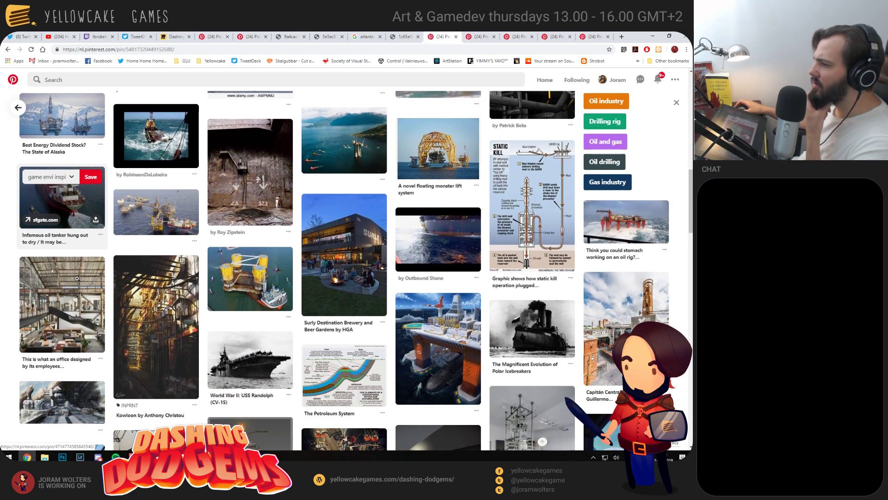
scroll(77, 278, "down", 1)
middle_click(247, 246)
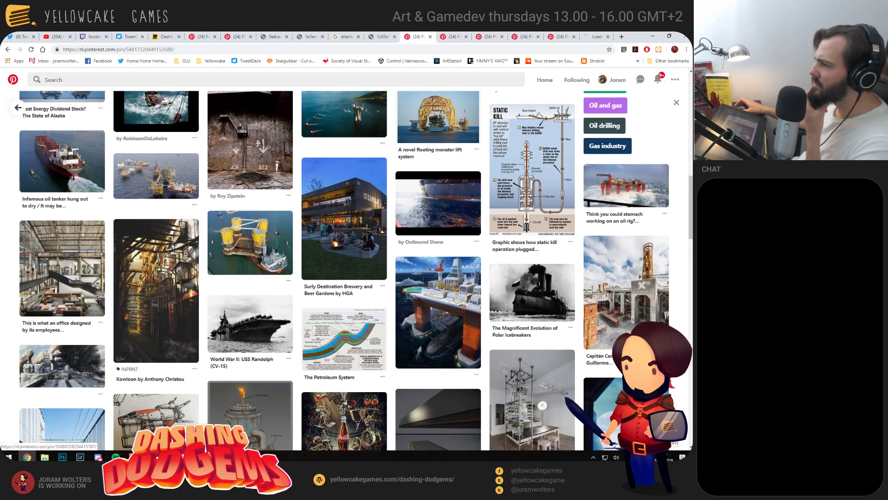
Examine further pins related to the abandoned oil rig for industrial structures and offshore platform designs
scroll(129, 261, "down", 1)
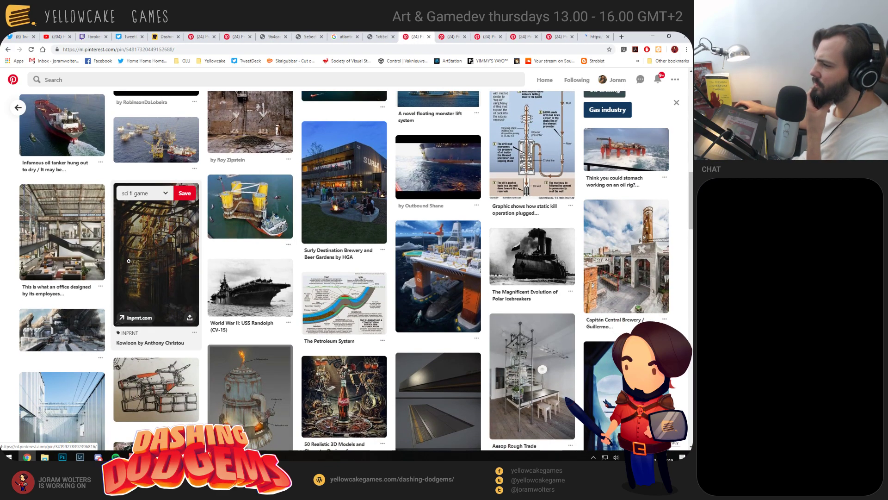
scroll(128, 261, "down", 3)
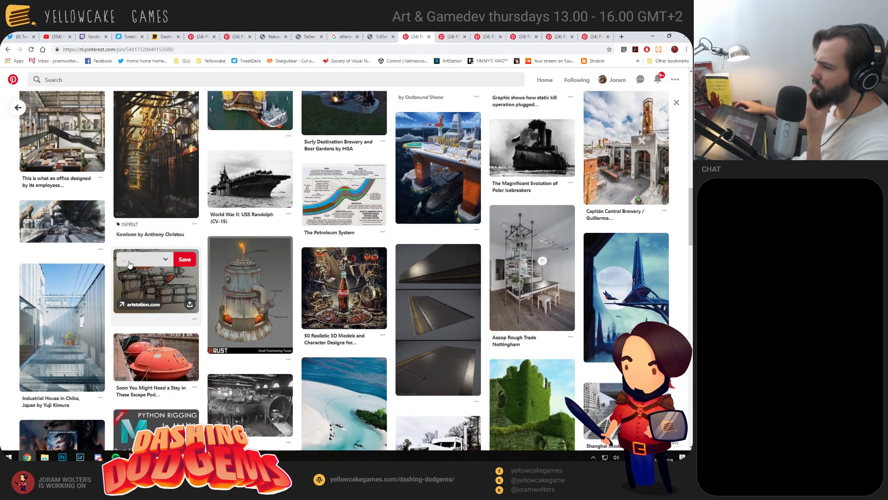
scroll(1, 219, "down", 2)
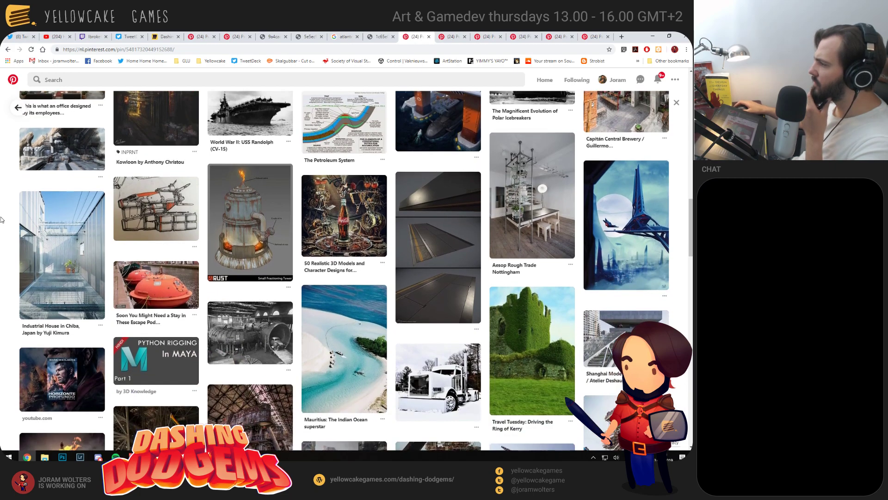
mouse_move(44, 204)
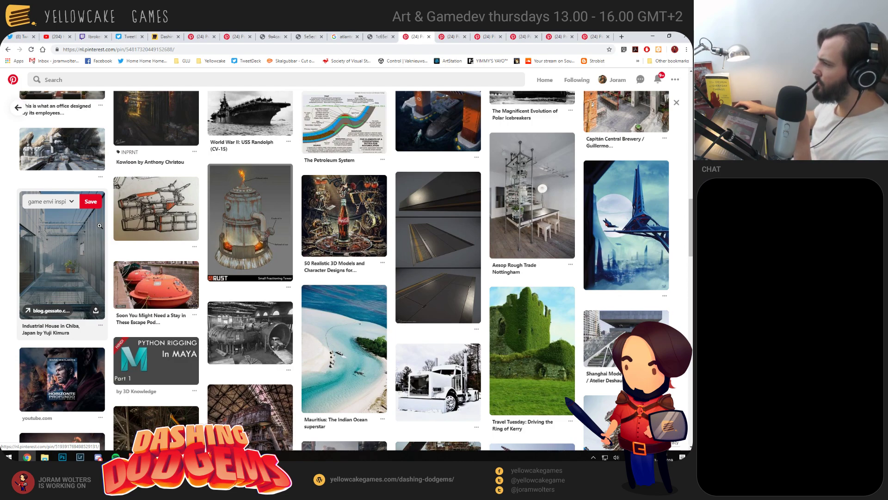
scroll(94, 225, "down", 3)
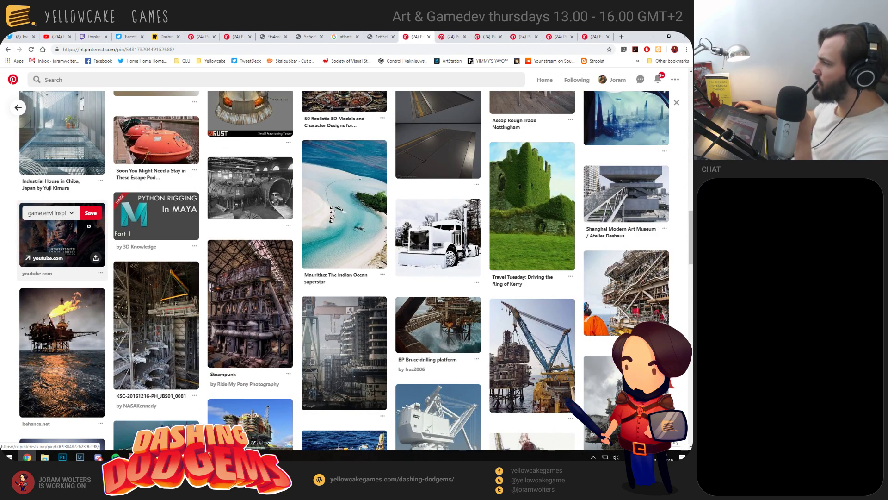
scroll(89, 226, "down", 3)
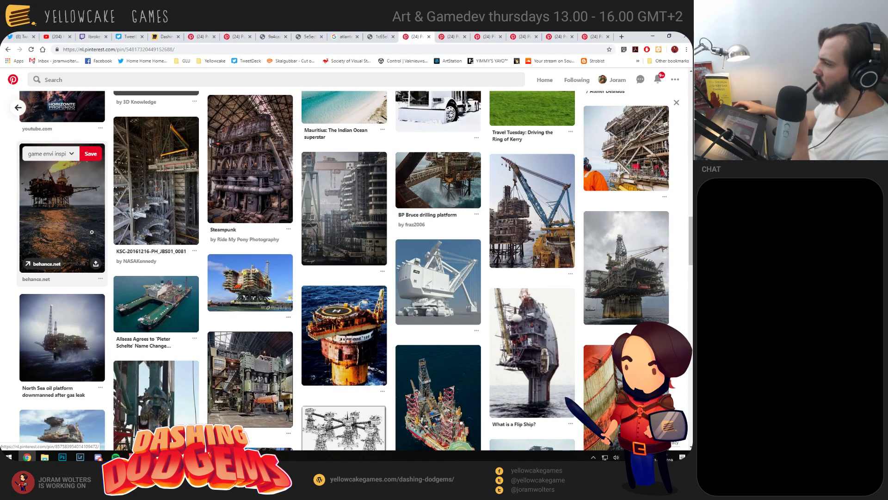
scroll(92, 232, "down", 2)
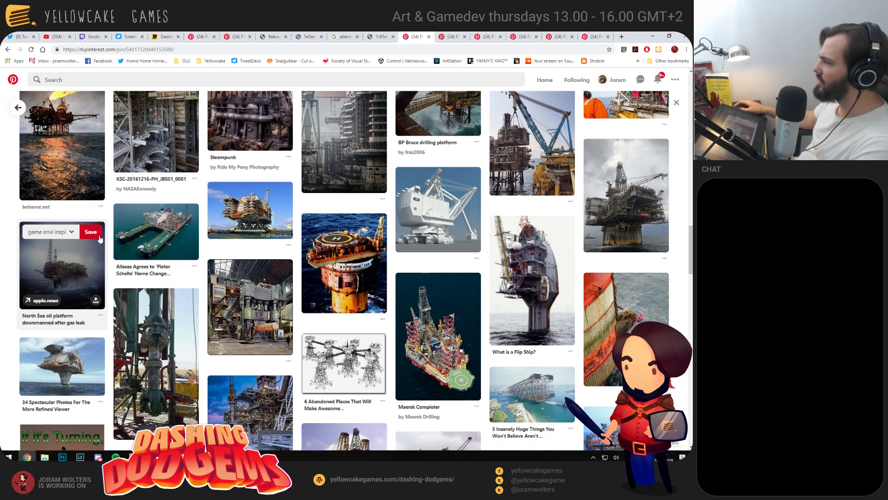
Look through more related oil rig pins, and load the twin-dish antenna and large domed tower pins in new tabs
scroll(93, 240, "down", 3)
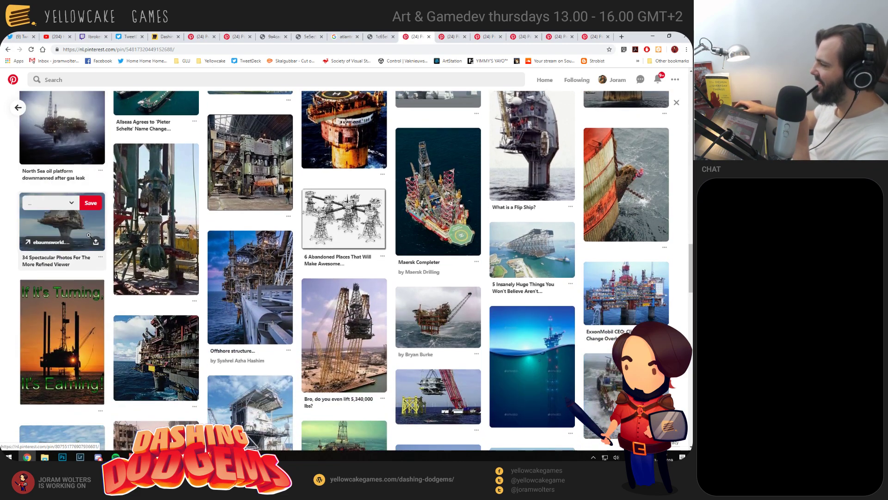
scroll(88, 233, "down", 3)
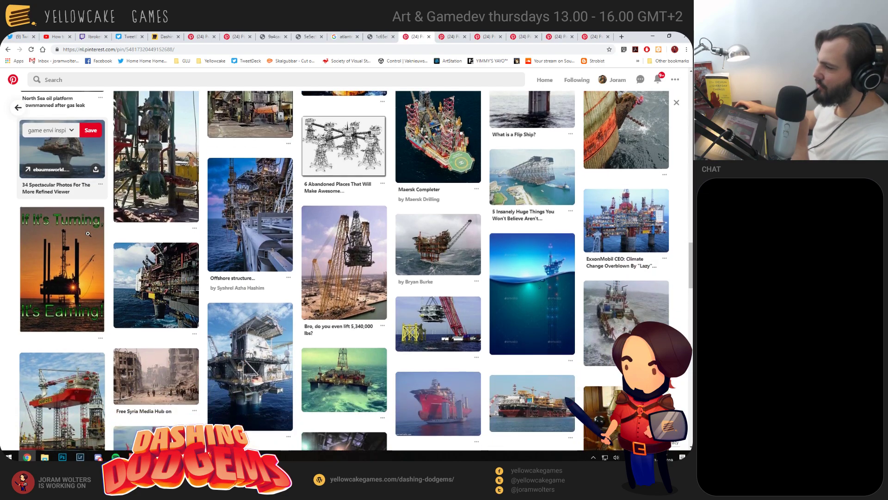
scroll(88, 234, "down", 2)
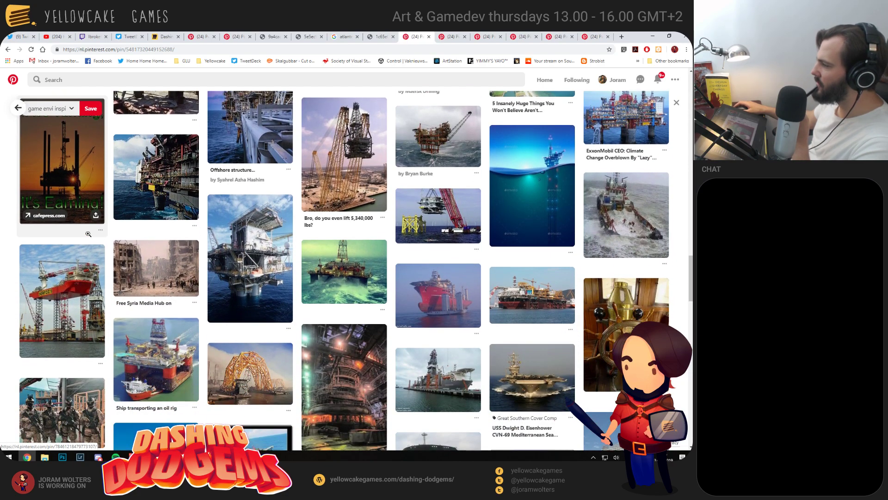
scroll(71, 243, "down", 1)
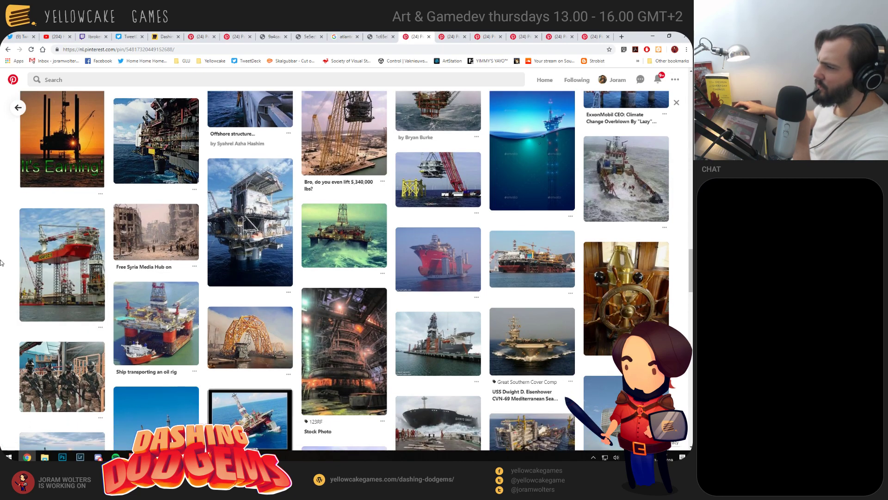
scroll(1, 263, "up", 1)
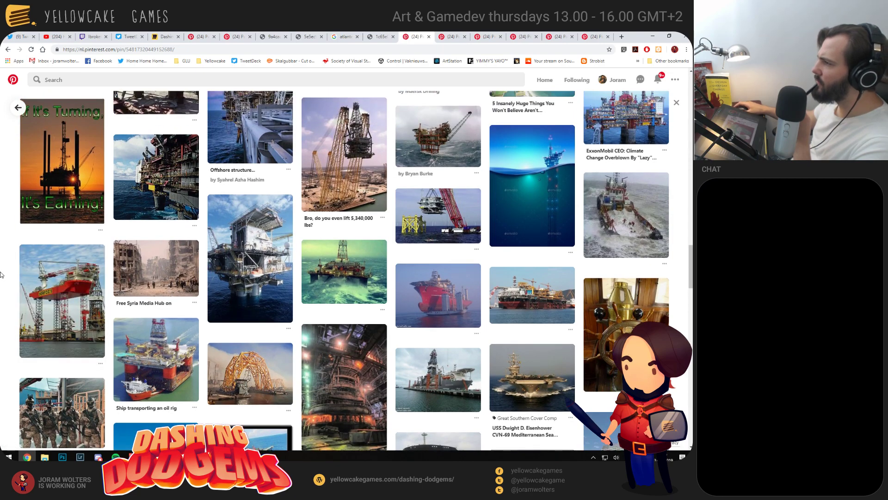
scroll(0, 273, "down", 4)
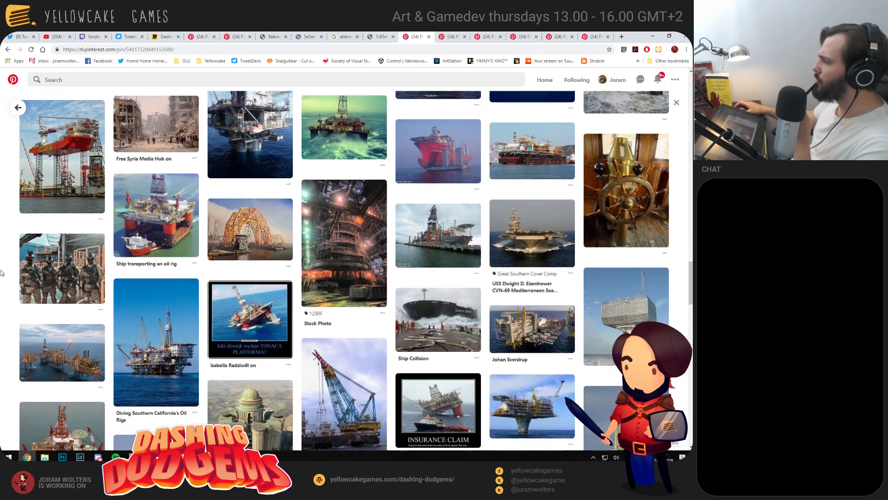
scroll(6, 273, "down", 2)
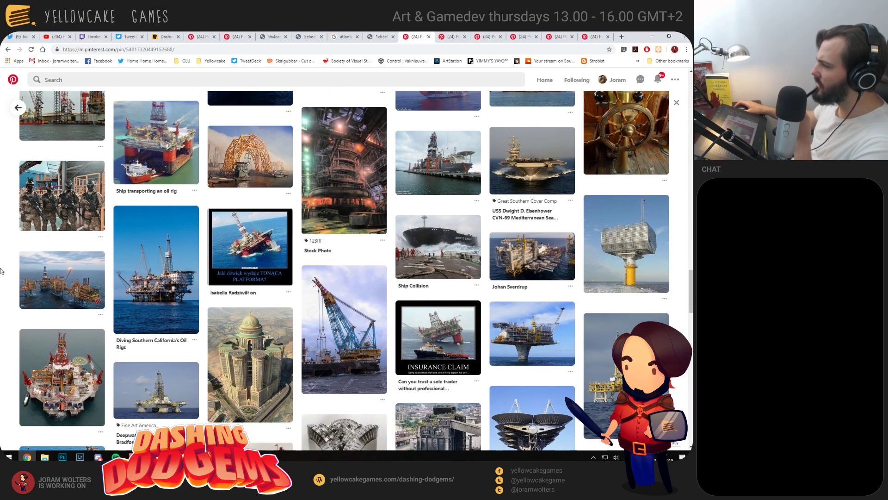
scroll(288, 267, "down", 3)
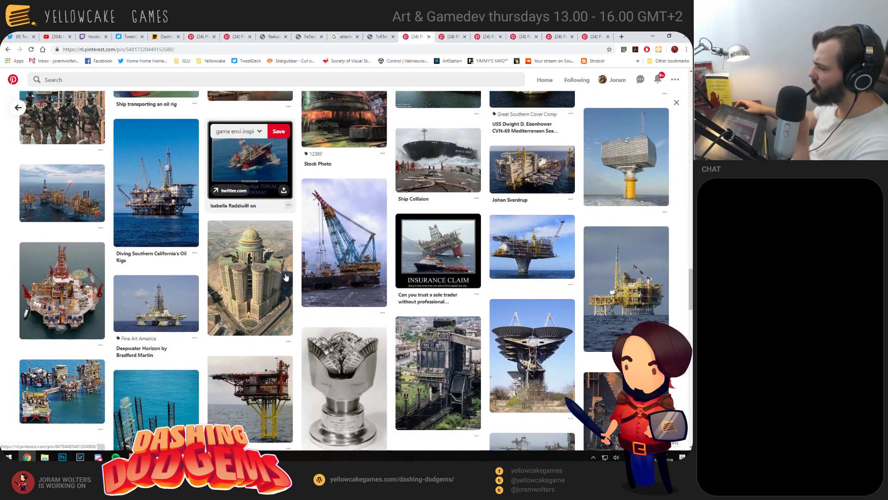
middle_click(523, 334)
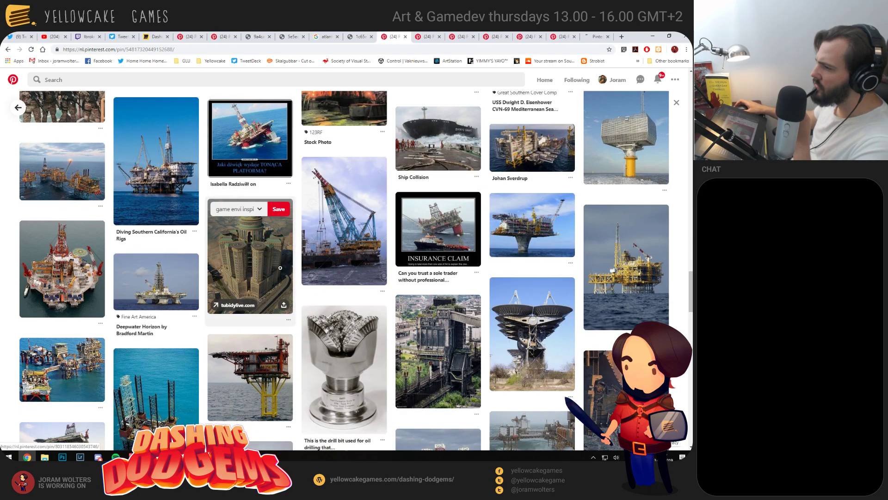
middle_click(248, 295)
Look further through the related pins, load the aerial view of the green twin-bowed ship in a new tab and switch to it
scroll(248, 296, "down", 4)
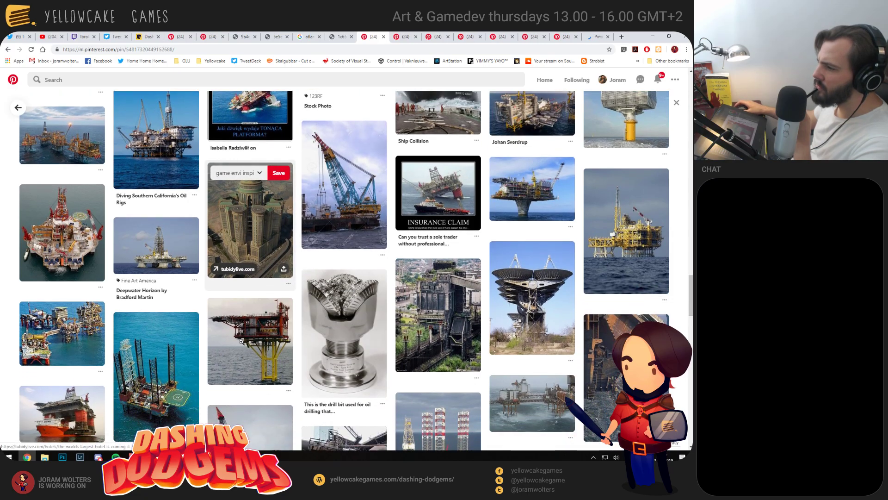
scroll(171, 301, "down", 5)
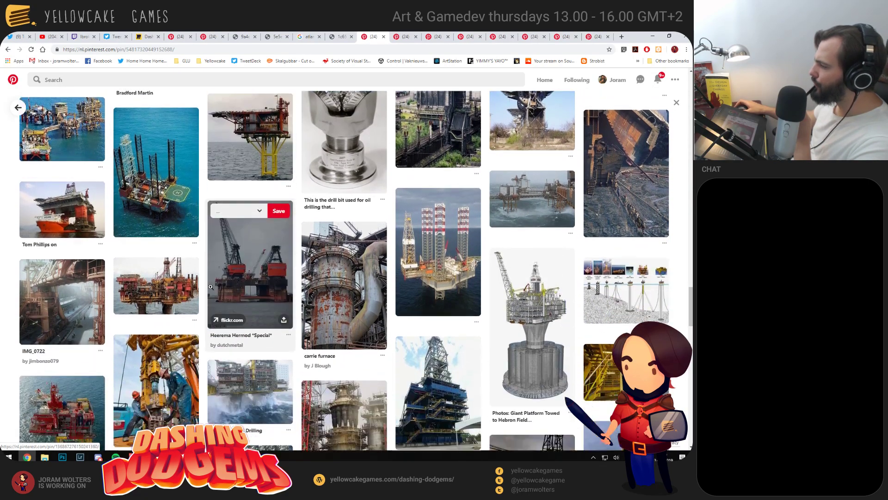
scroll(296, 176, "down", 4)
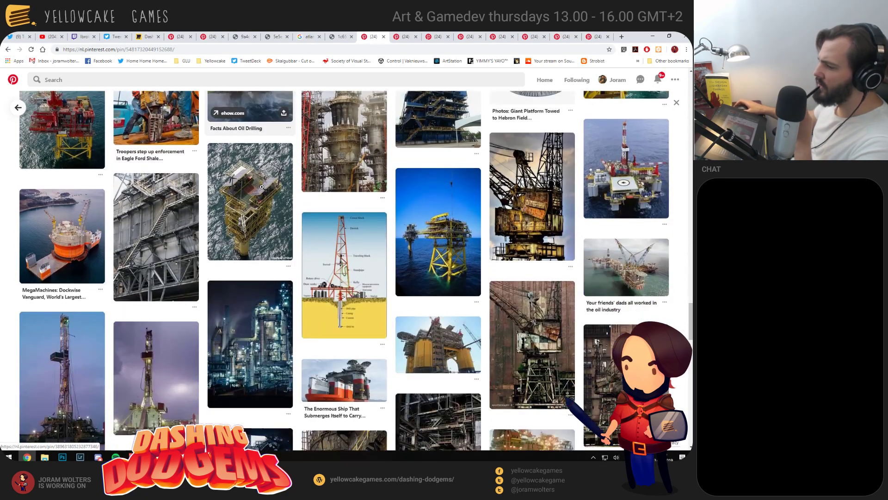
scroll(296, 176, "down", 2)
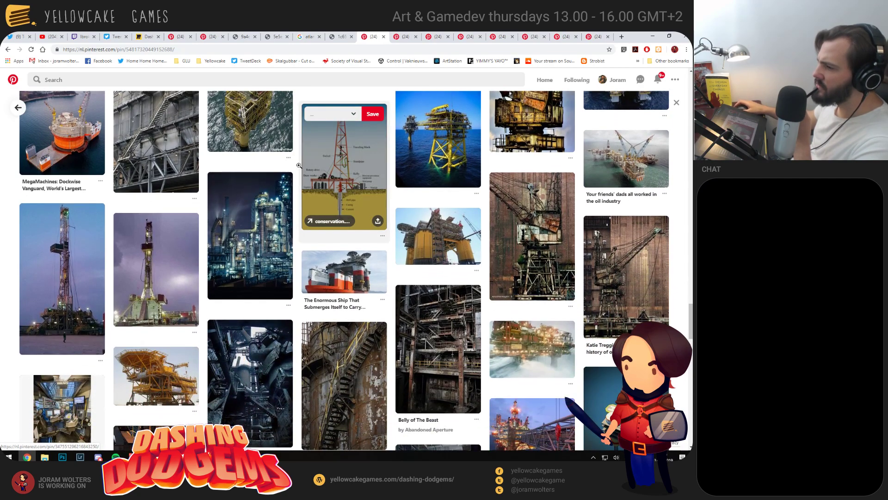
scroll(299, 175, "down", 3)
scroll(301, 162, "down", 2)
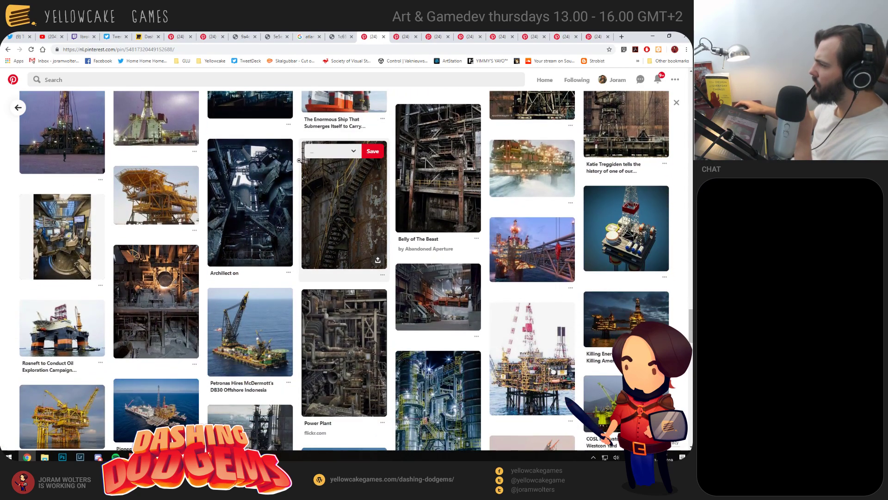
scroll(149, 216, "down", 2)
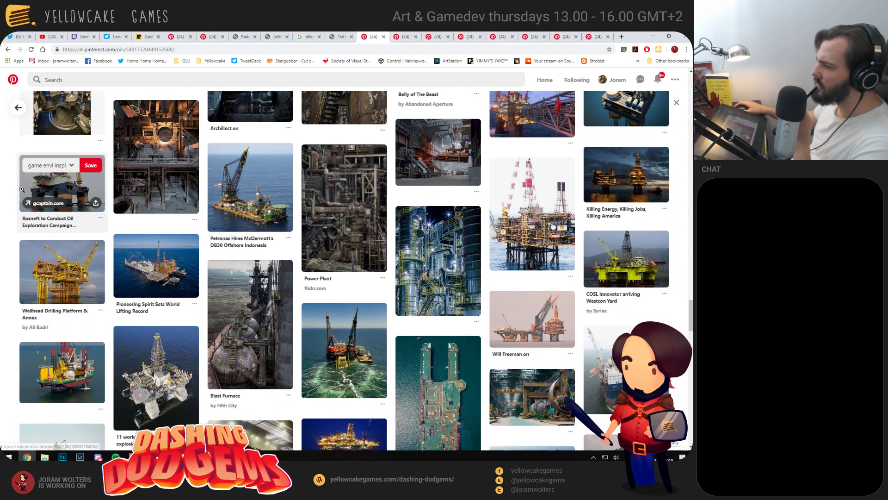
scroll(28, 192, "down", 3)
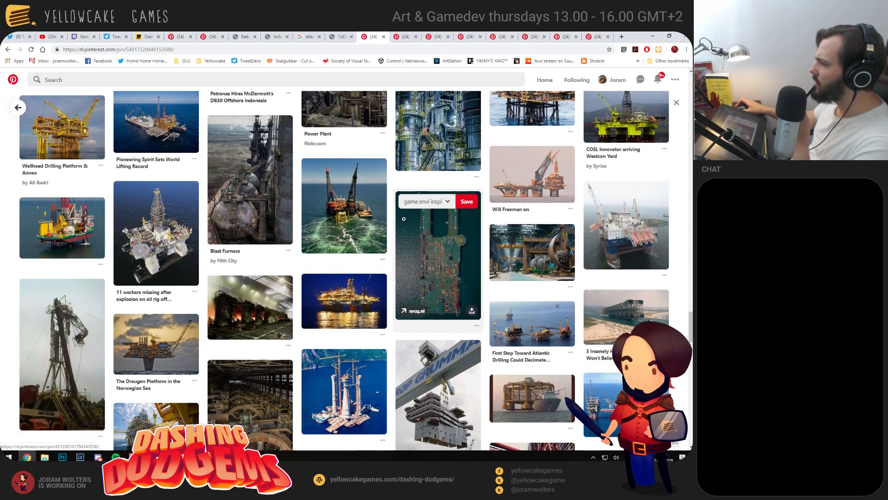
middle_click(462, 244)
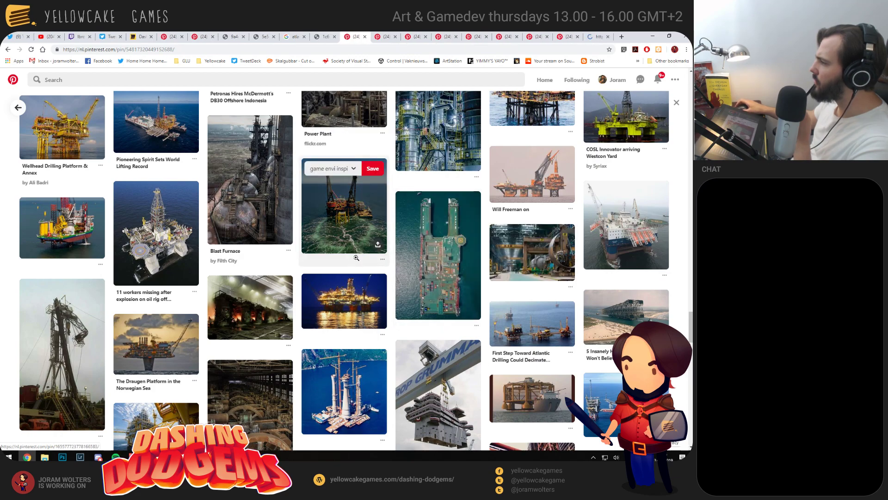
scroll(258, 235, "down", 2)
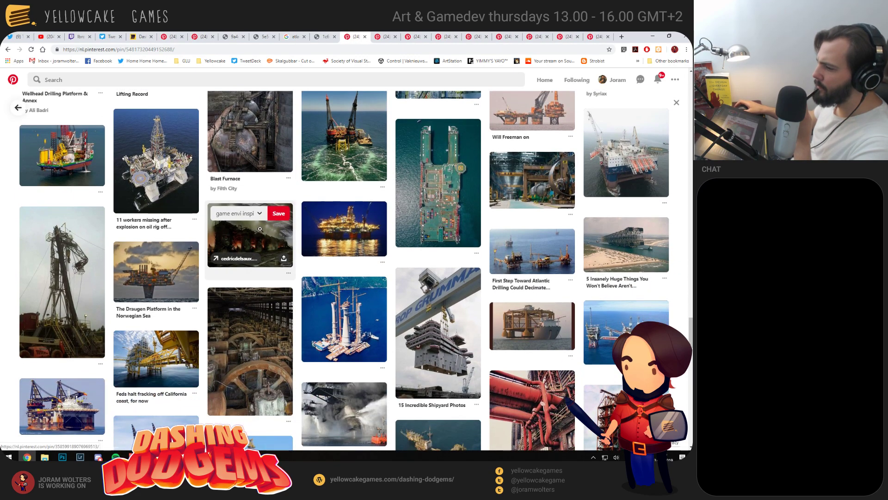
left_click(599, 37)
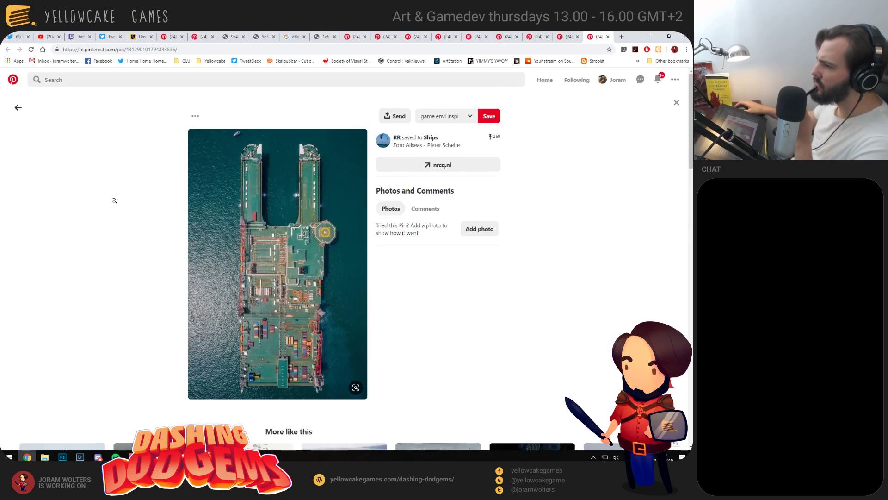
Examine the first pins related to the twin-bowed ship, and briefly check the Yellowcake Games server in Discord
scroll(114, 200, "down", 4)
scroll(114, 200, "down", 1)
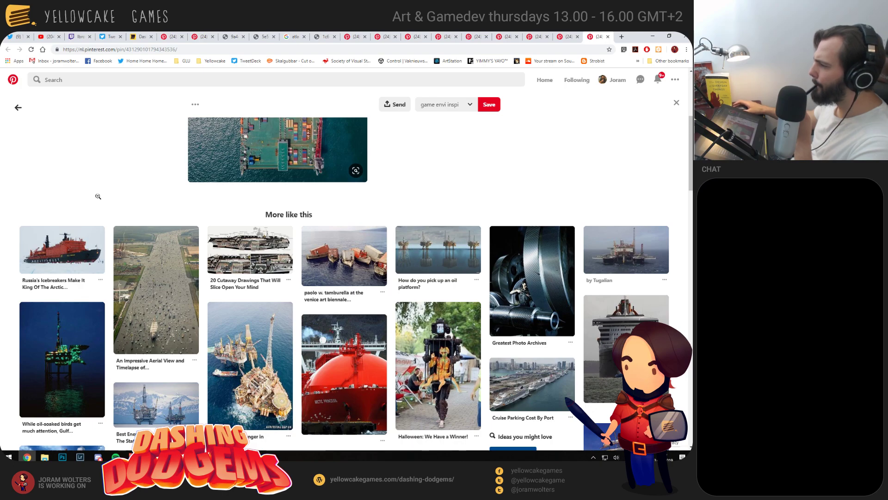
scroll(98, 197, "down", 2)
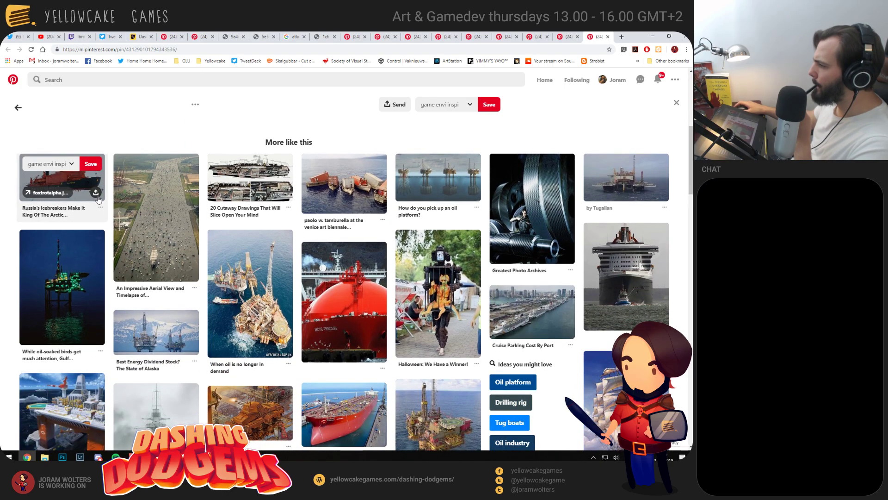
scroll(98, 199, "down", 3)
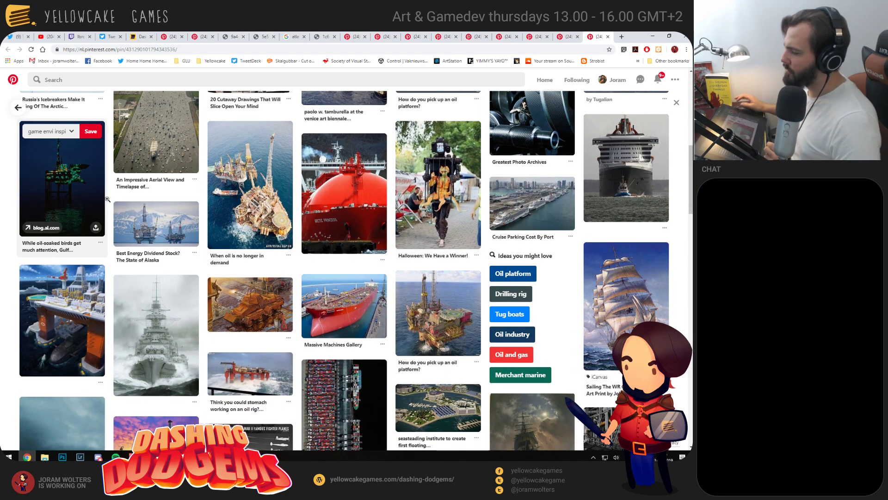
left_click(98, 457)
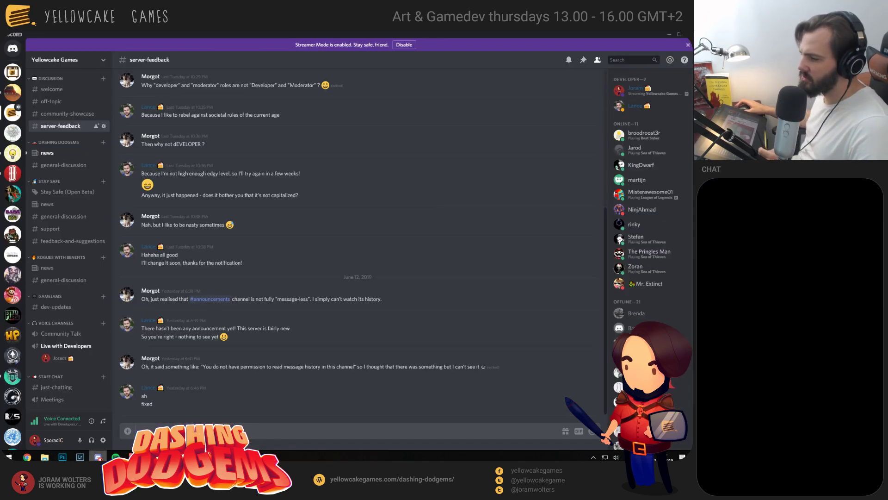
left_click(98, 457)
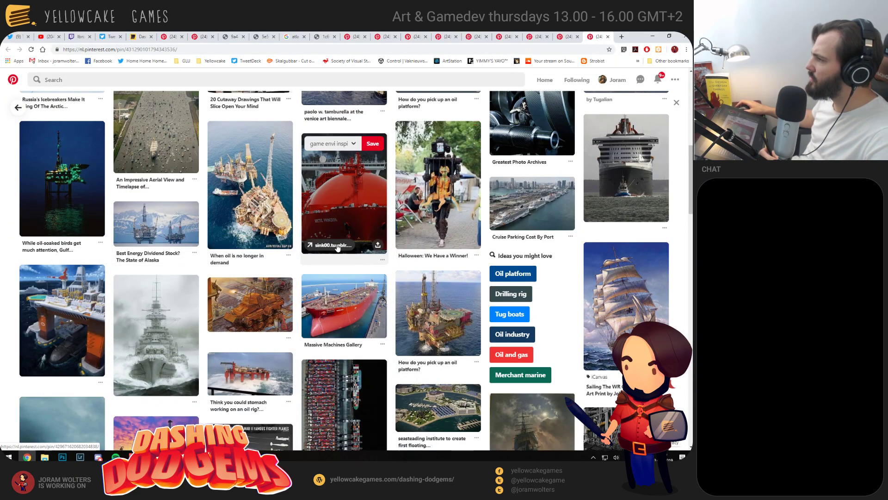
Examine further pins related to the ship for vessels and structures, and switch to OBS to check the stream chat
scroll(157, 248, "down", 3)
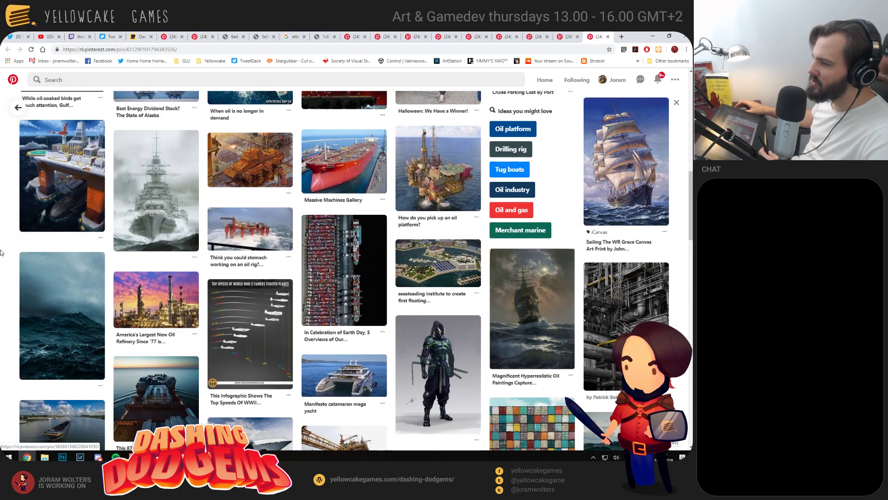
scroll(77, 227, "down", 5)
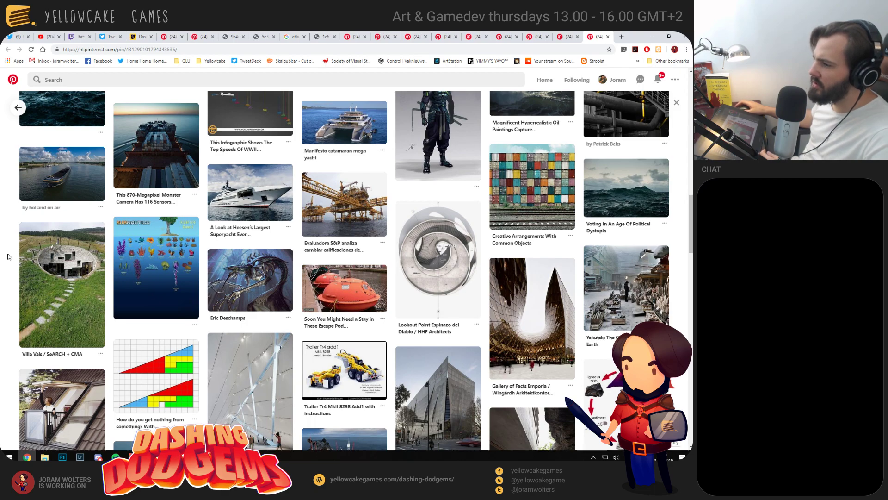
scroll(26, 271, "down", 2)
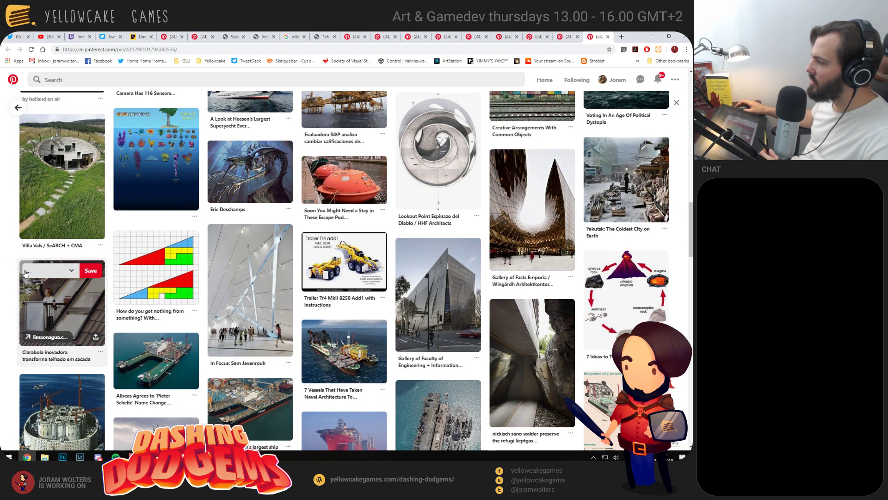
scroll(25, 273, "down", 3)
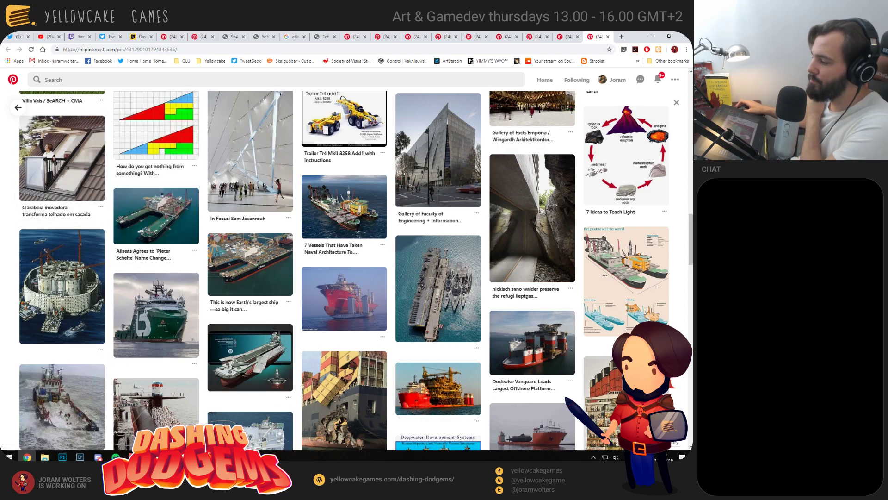
key("alt+Tab")
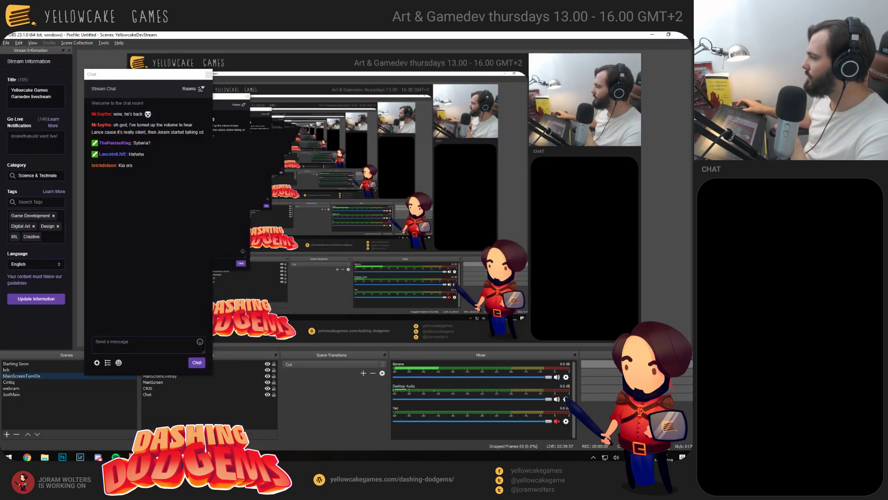